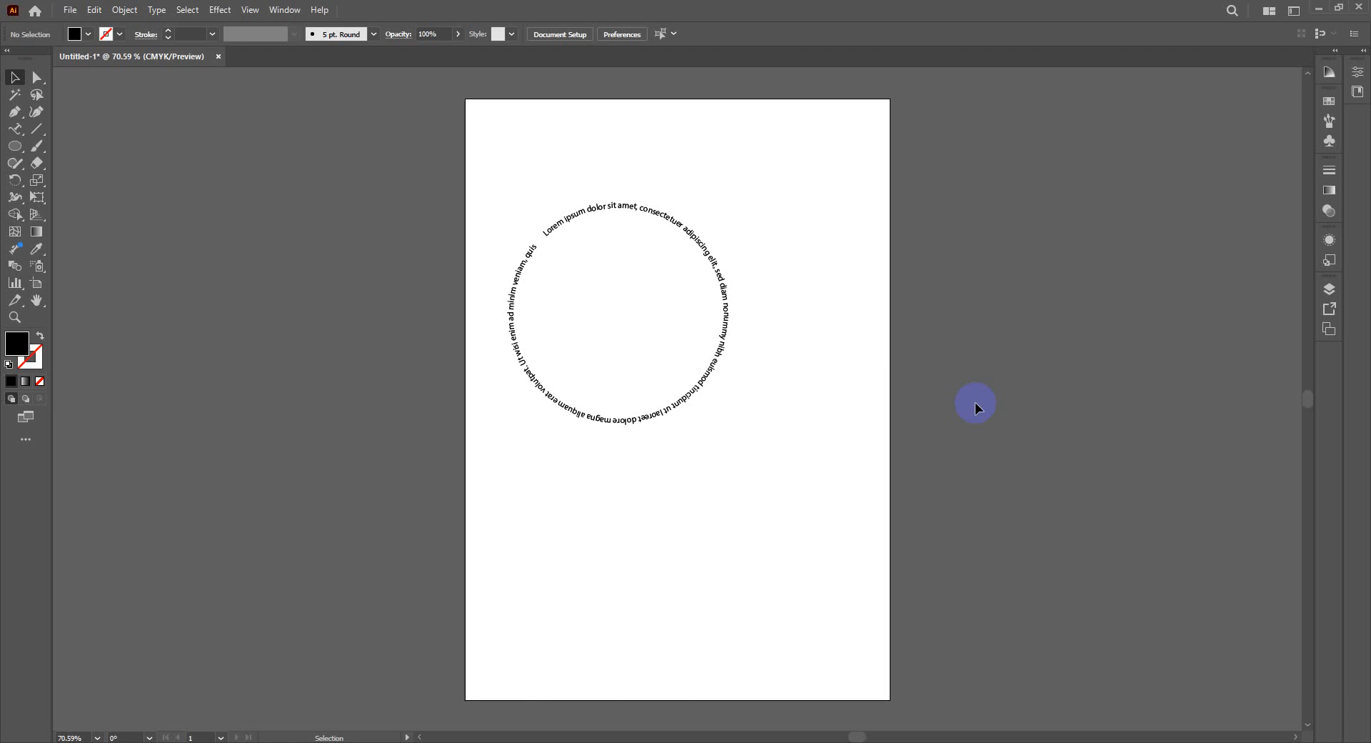
Step: Draw a straight horizontal path about 154 mm long below the circular text with the Pen tool
click(17, 112)
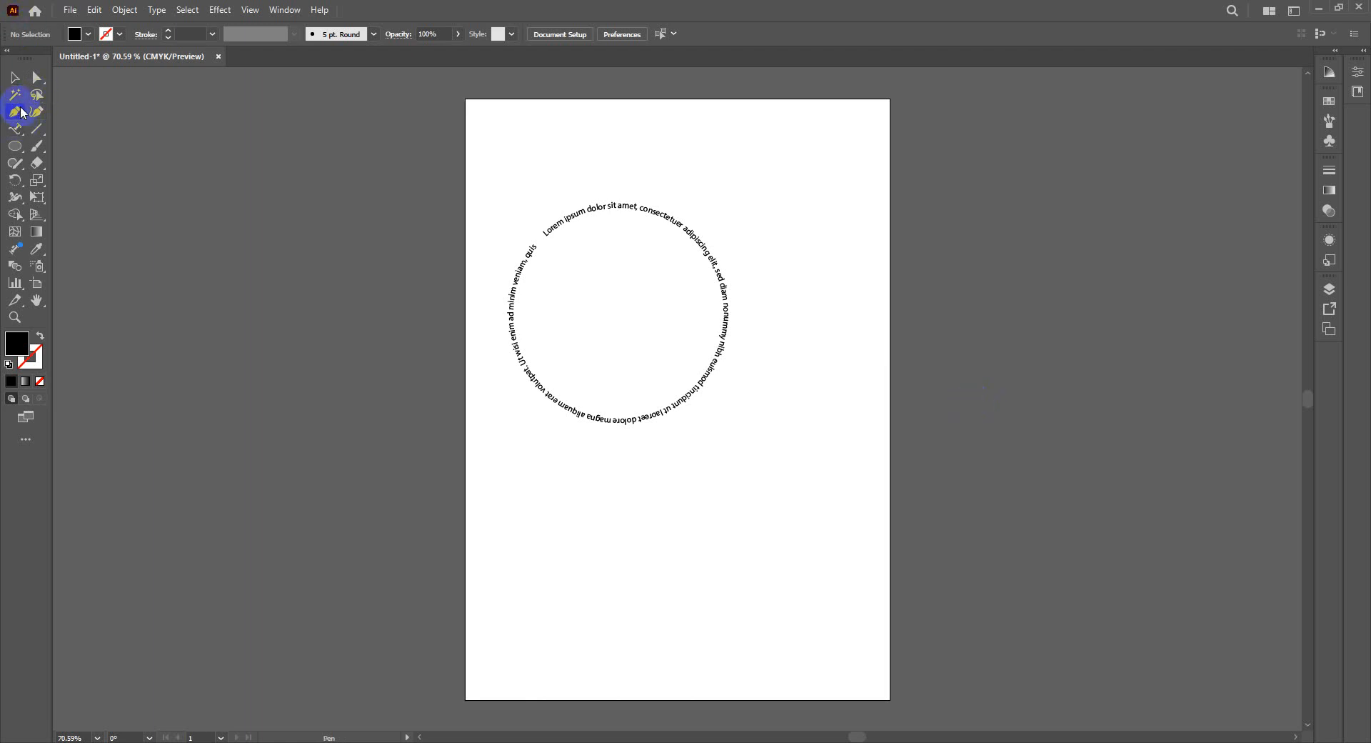
click(533, 494)
click(842, 495)
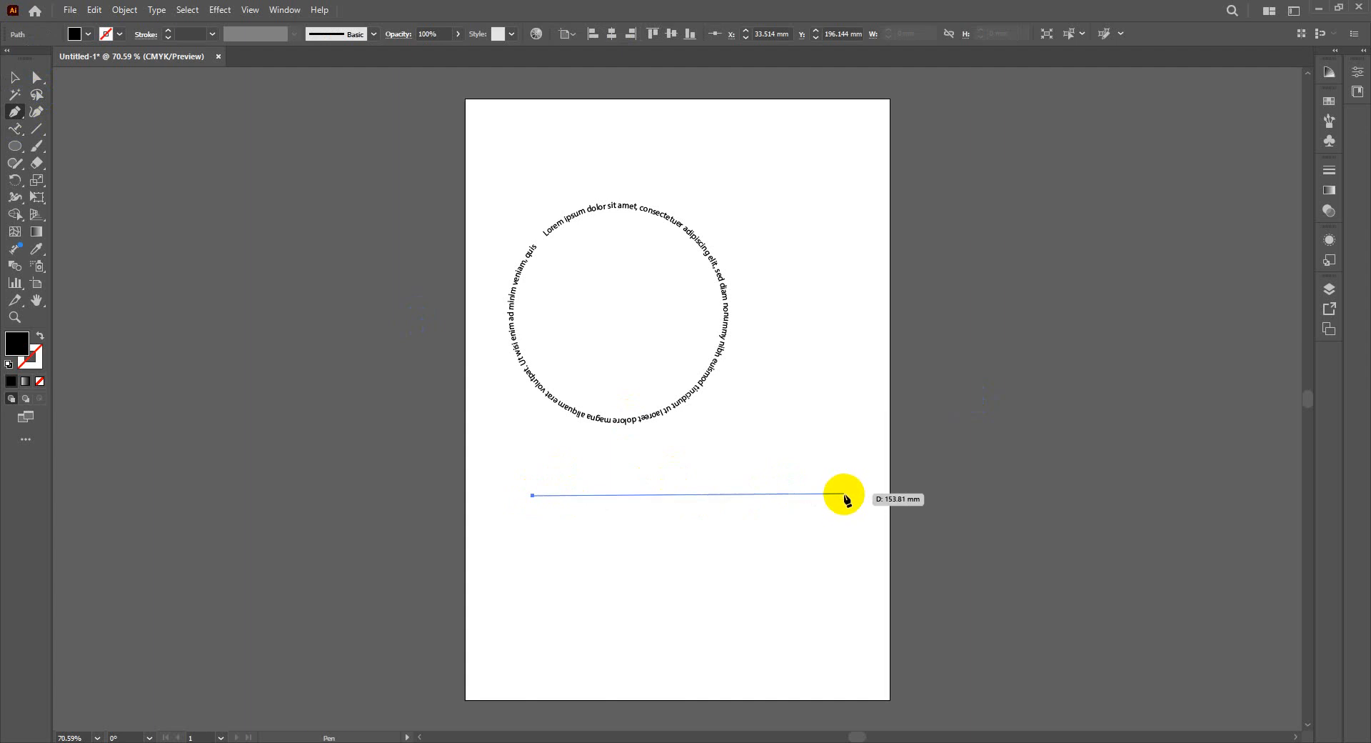
click(15, 77)
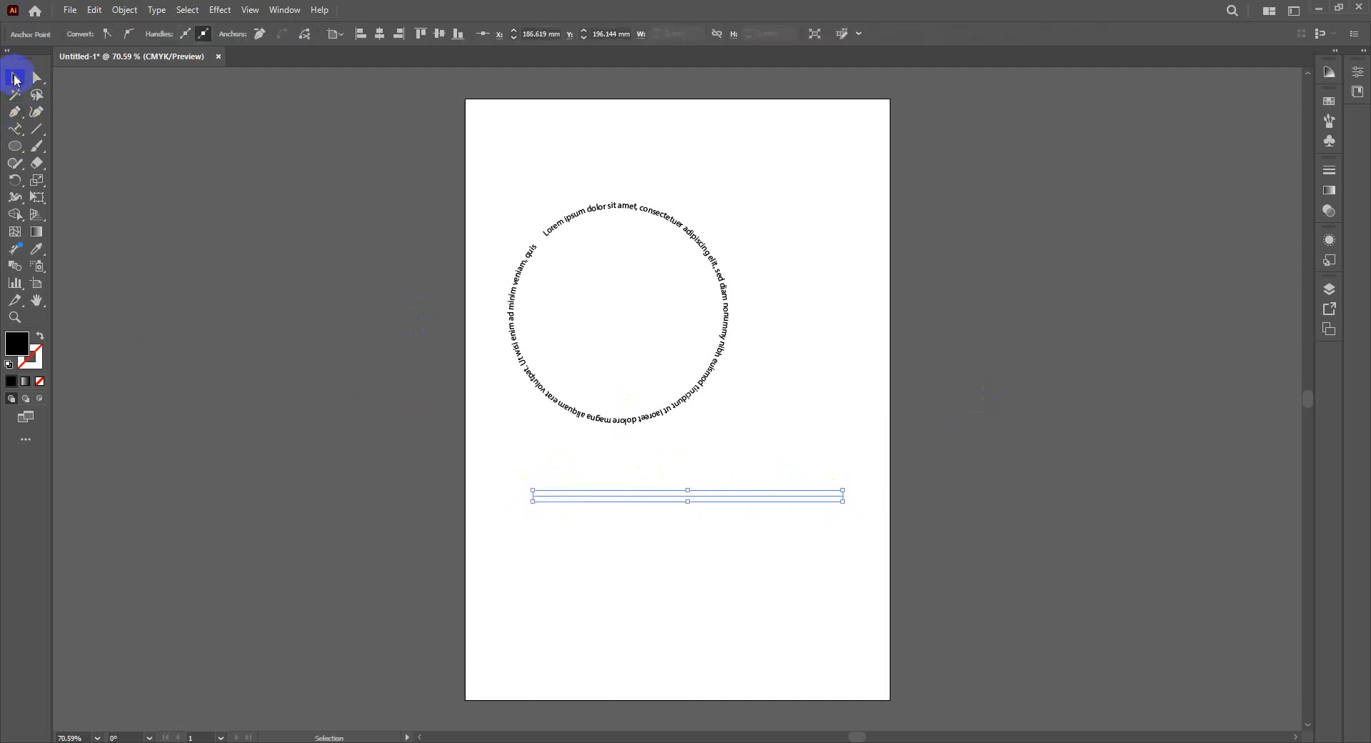
Step: Place horizontal placeholder type along the straight path using Type on a Path
click(15, 129)
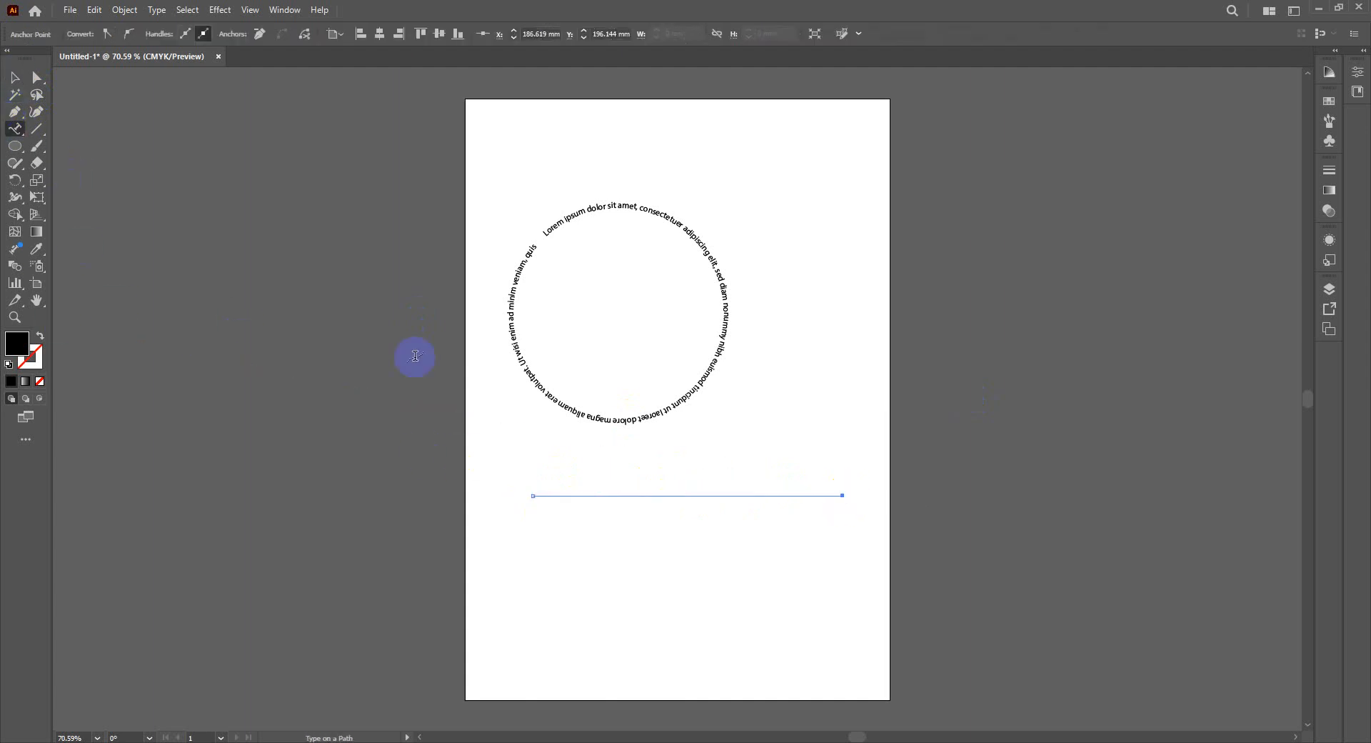
click(556, 495)
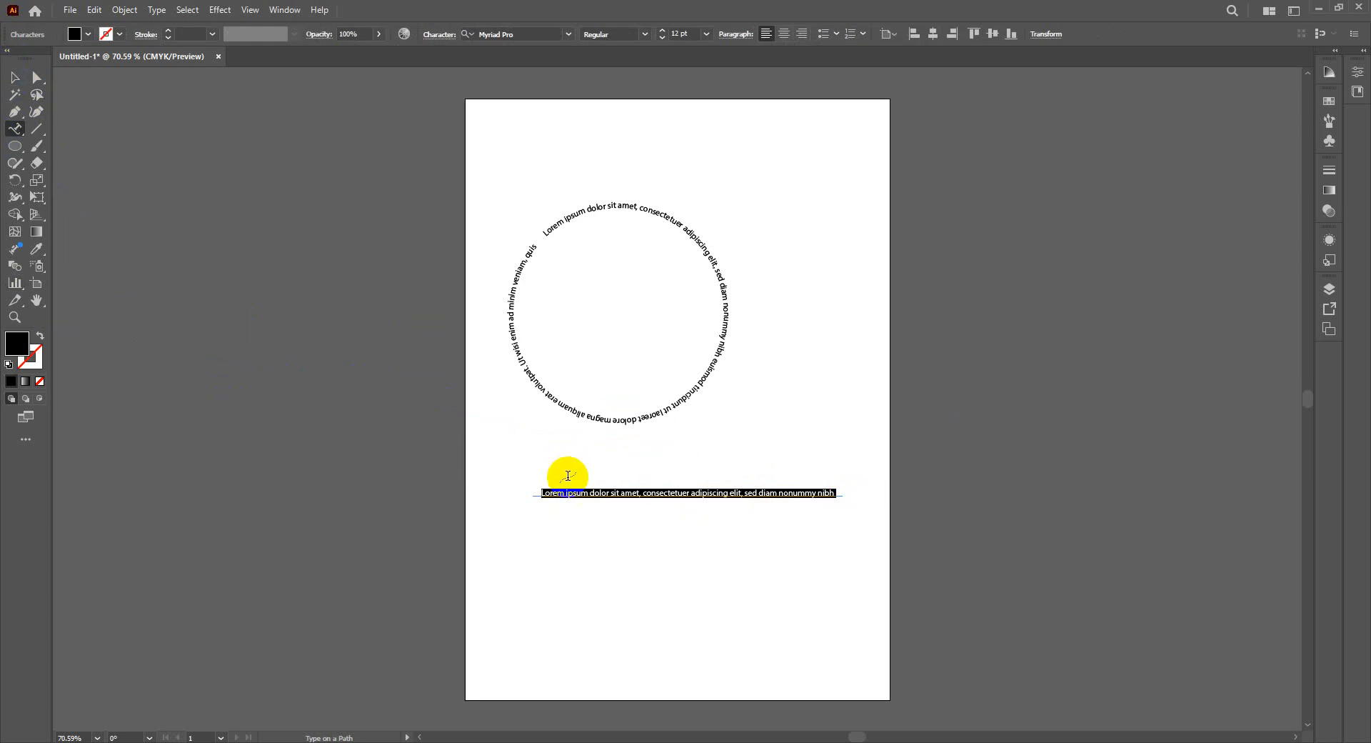
click(17, 79)
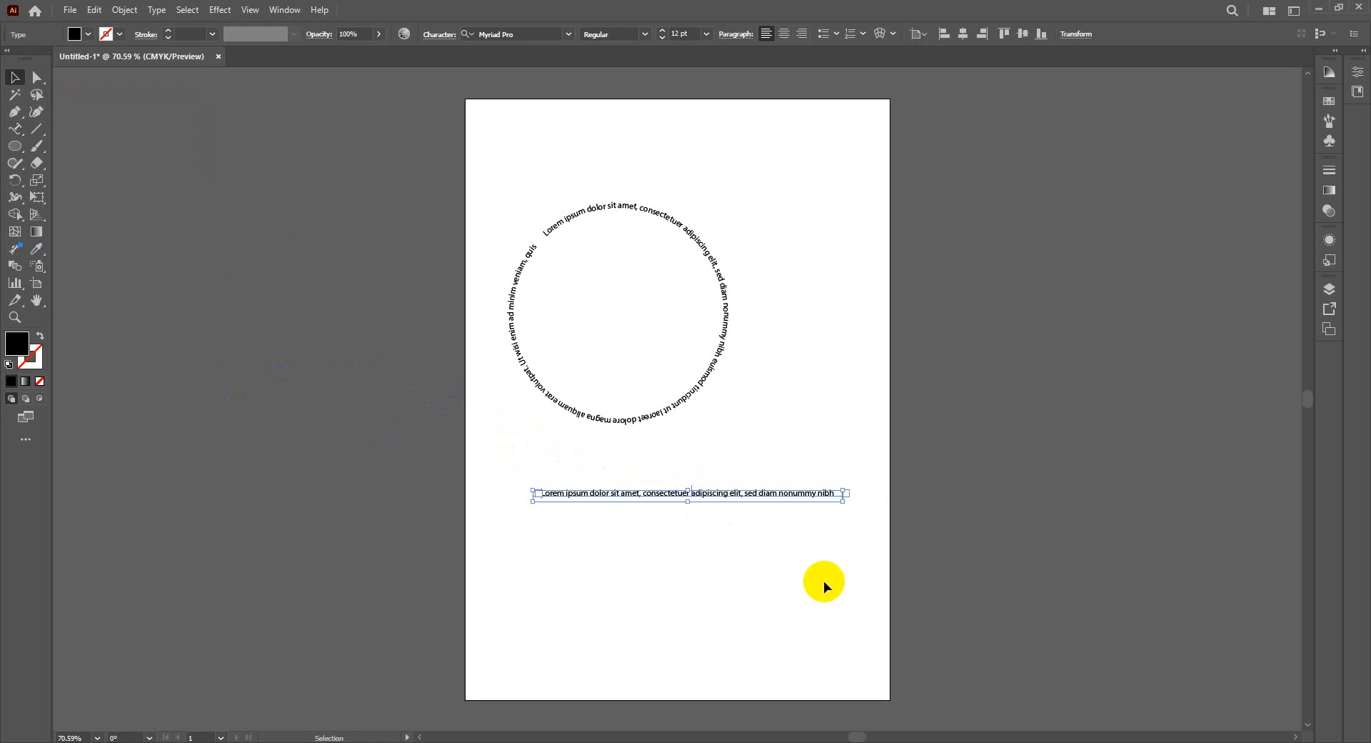
Step: Slide the straight path text's start bracket inward and back to the path's start, and its end bracket inward and back near the end
scroll(825, 581, up, 3)
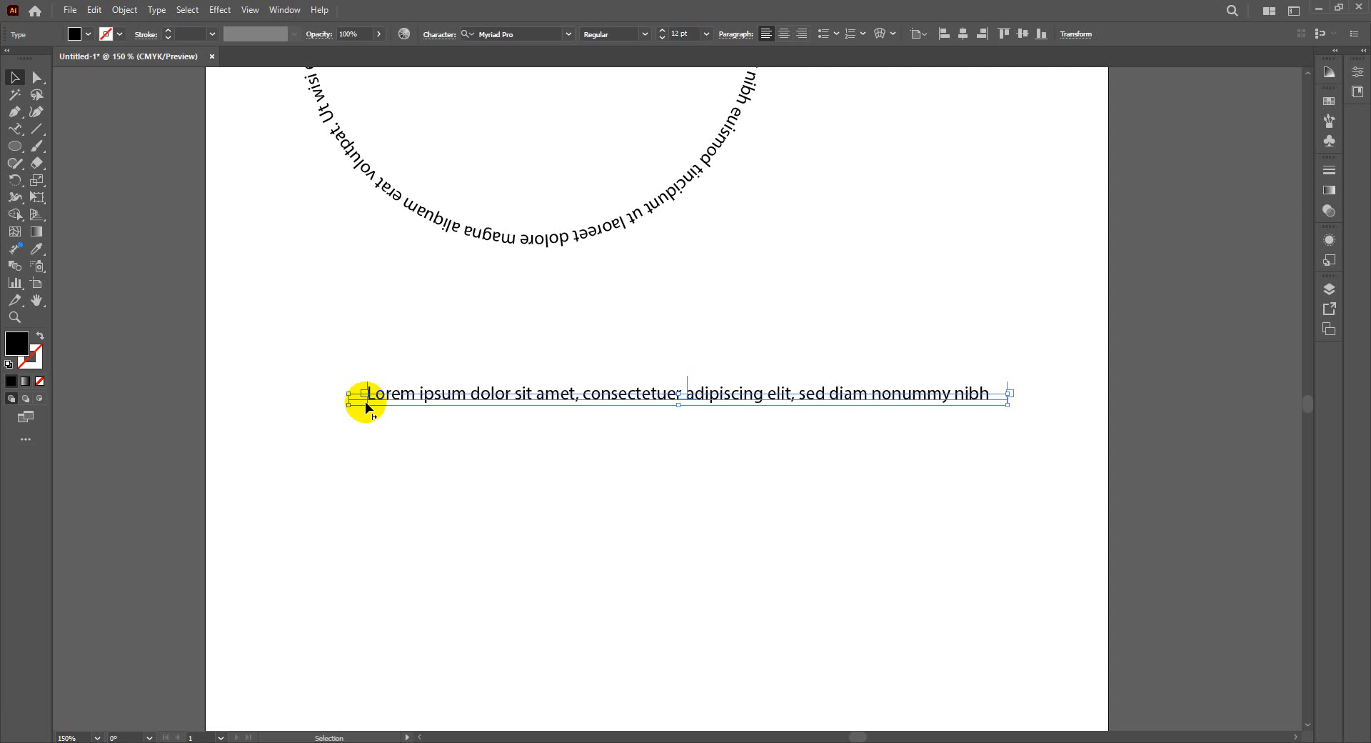
drag(365, 403, 451, 404)
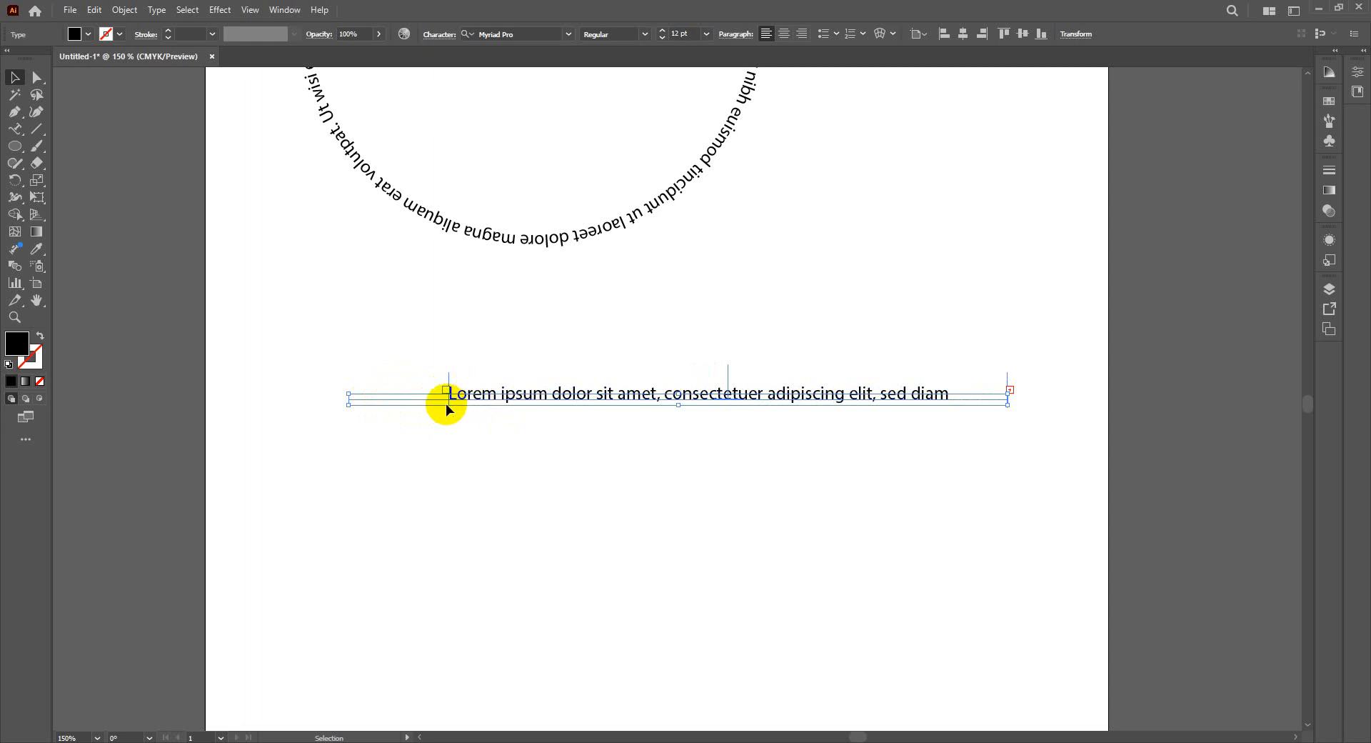
drag(448, 404, 354, 414)
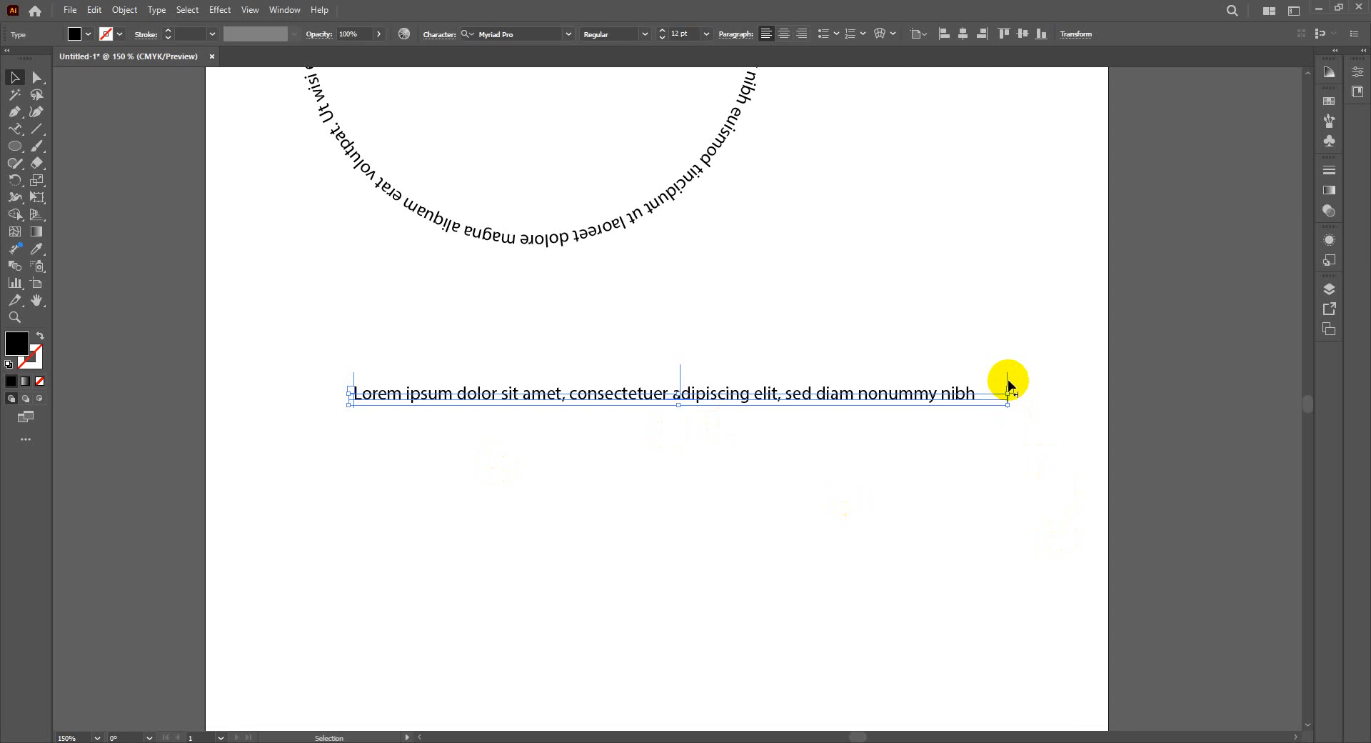
mouse_move(1008, 386)
mouse_down()
mouse_move(839, 383)
mouse_move(856, 383)
mouse_up()
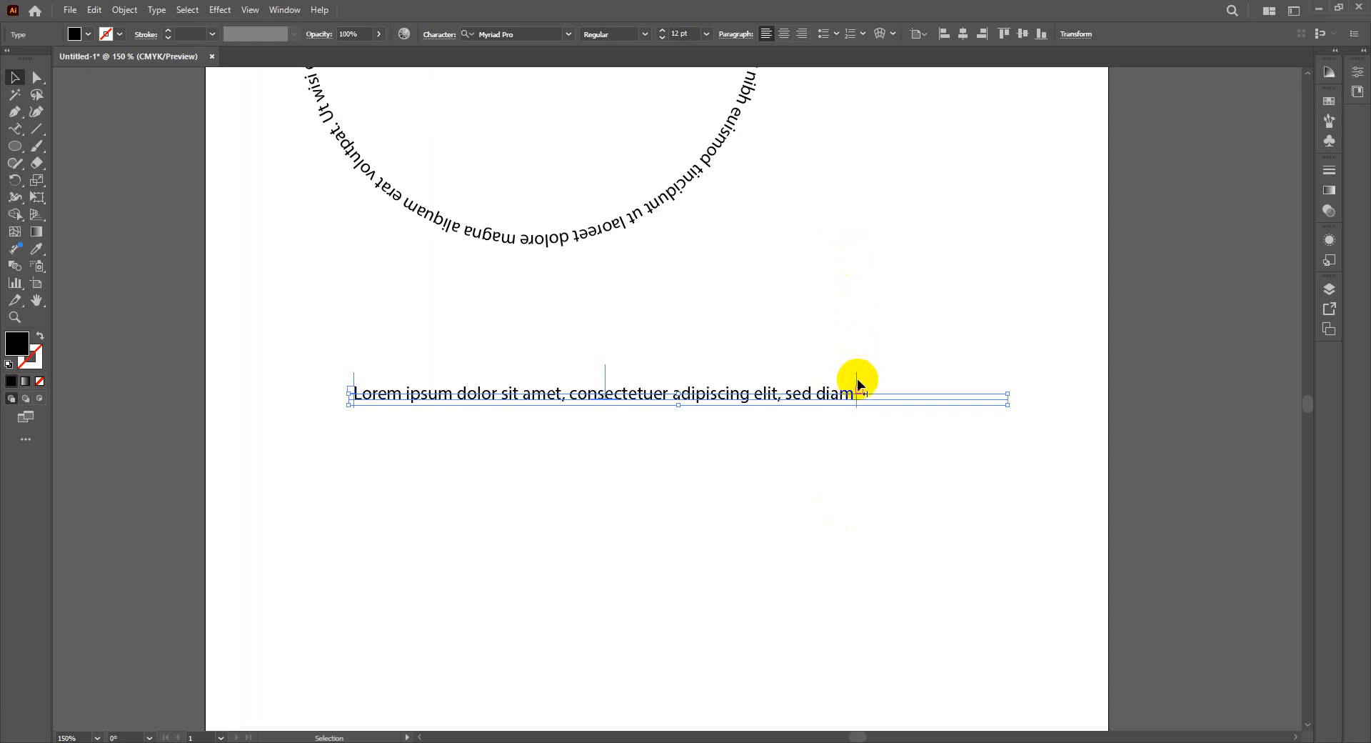
drag(857, 385, 999, 378)
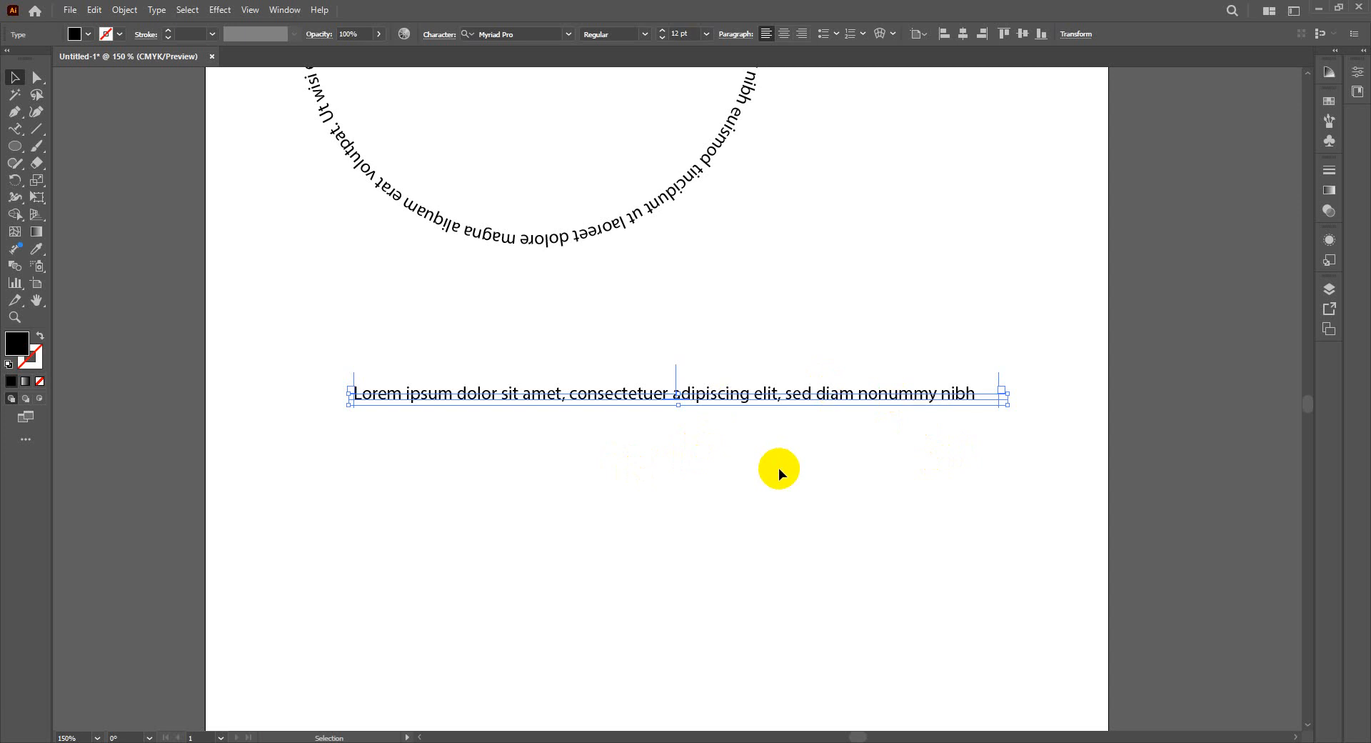
Step: Flip the straight path text to the underside of the line with its center bracket
key(ctrl+plus)
key(ctrl+plus)
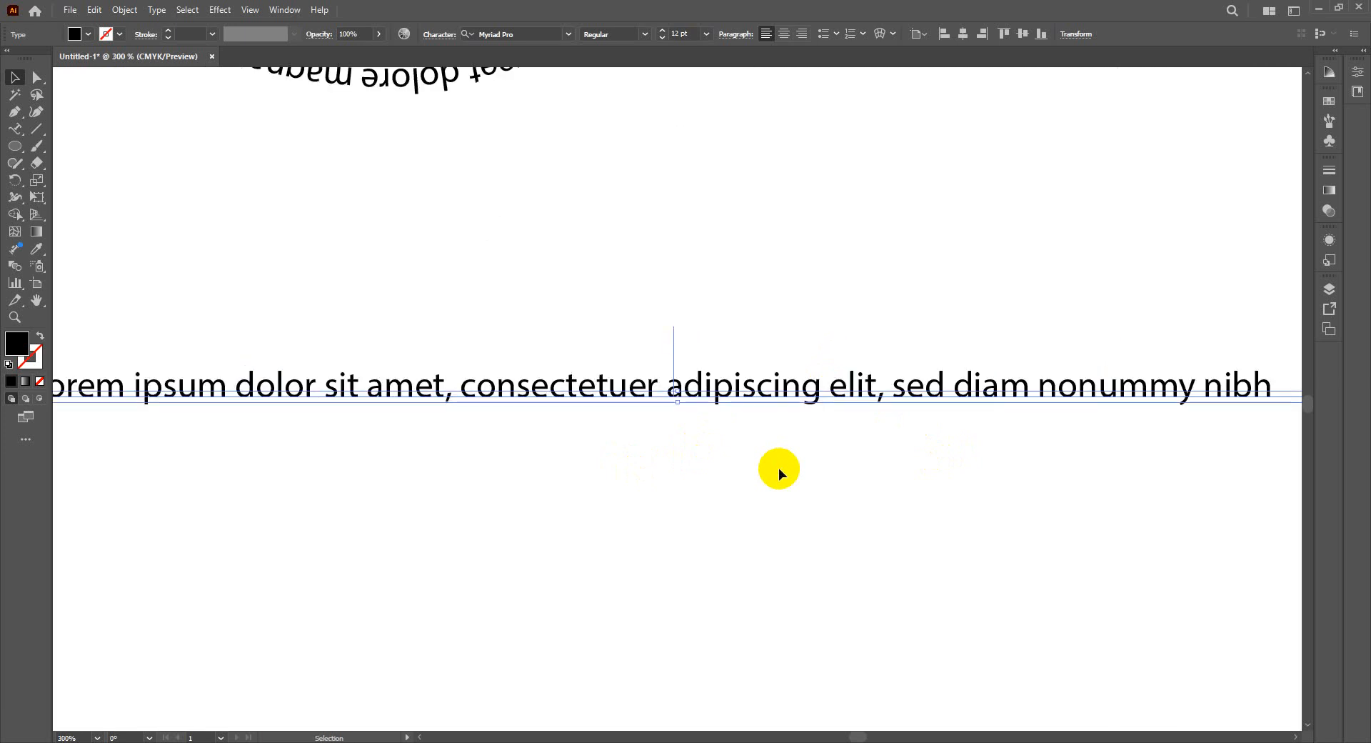
key(a)
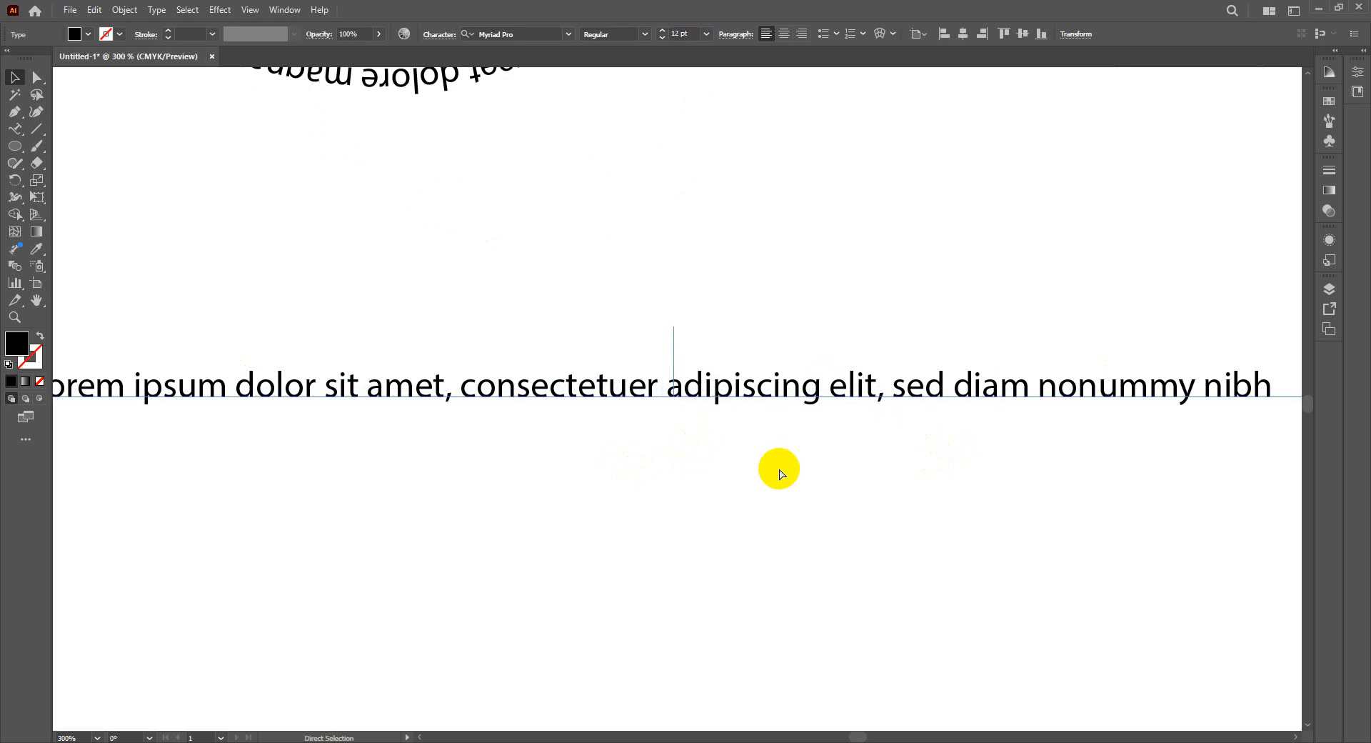
key(v)
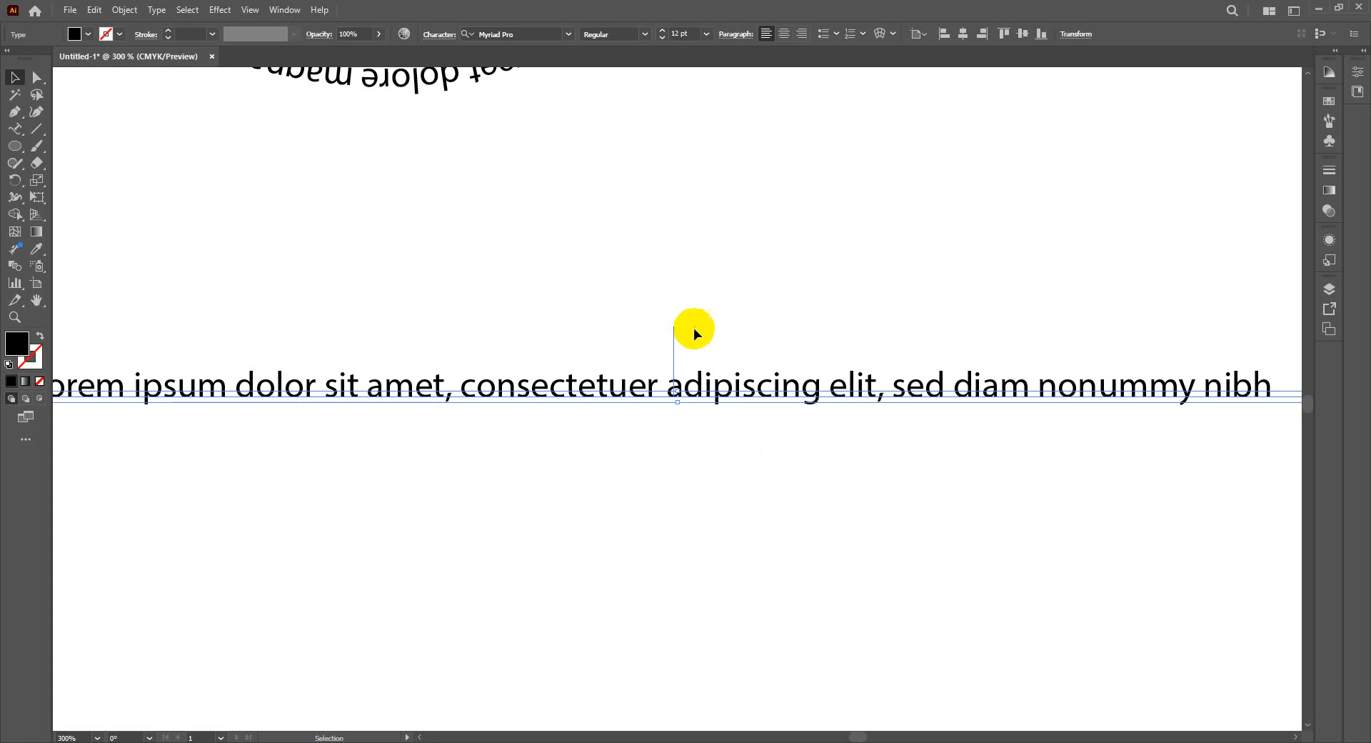
drag(674, 336, 672, 433)
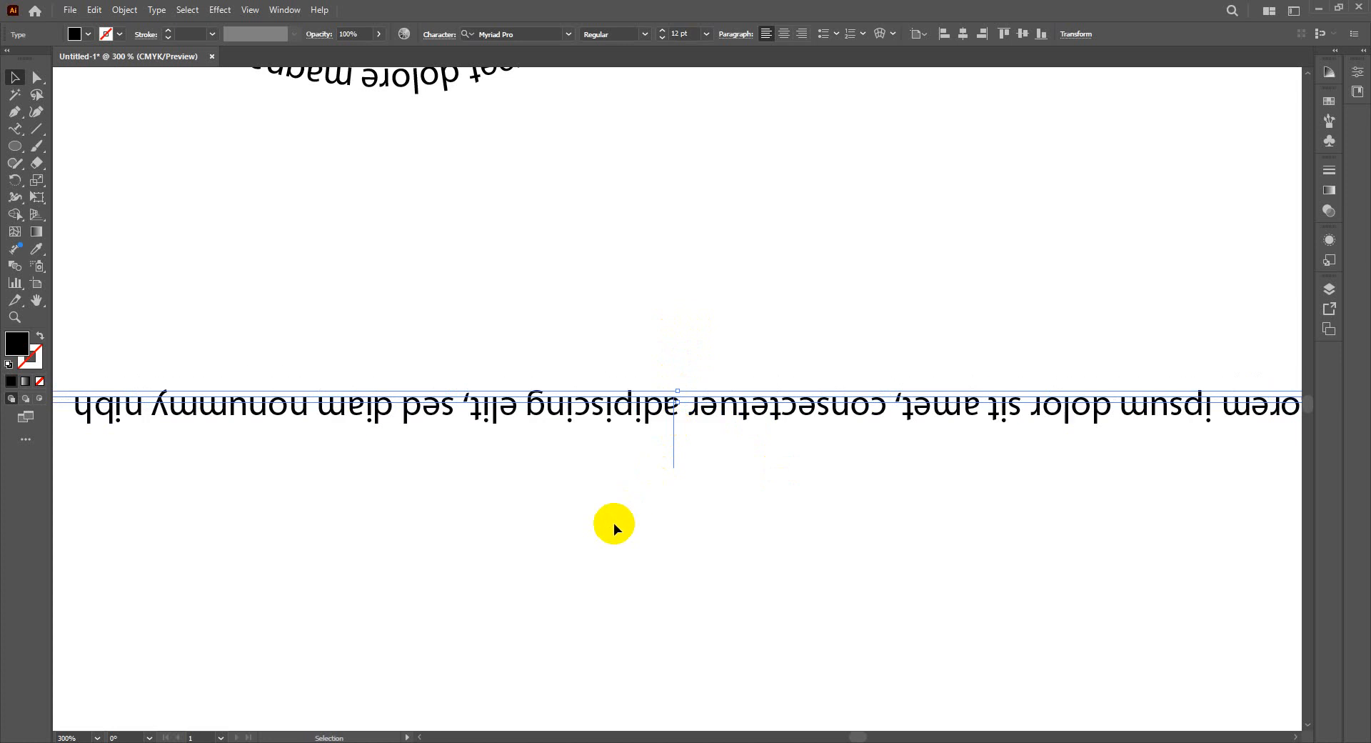
Step: Flip the path text back to the upper side of the line with its center bracket
key(a)
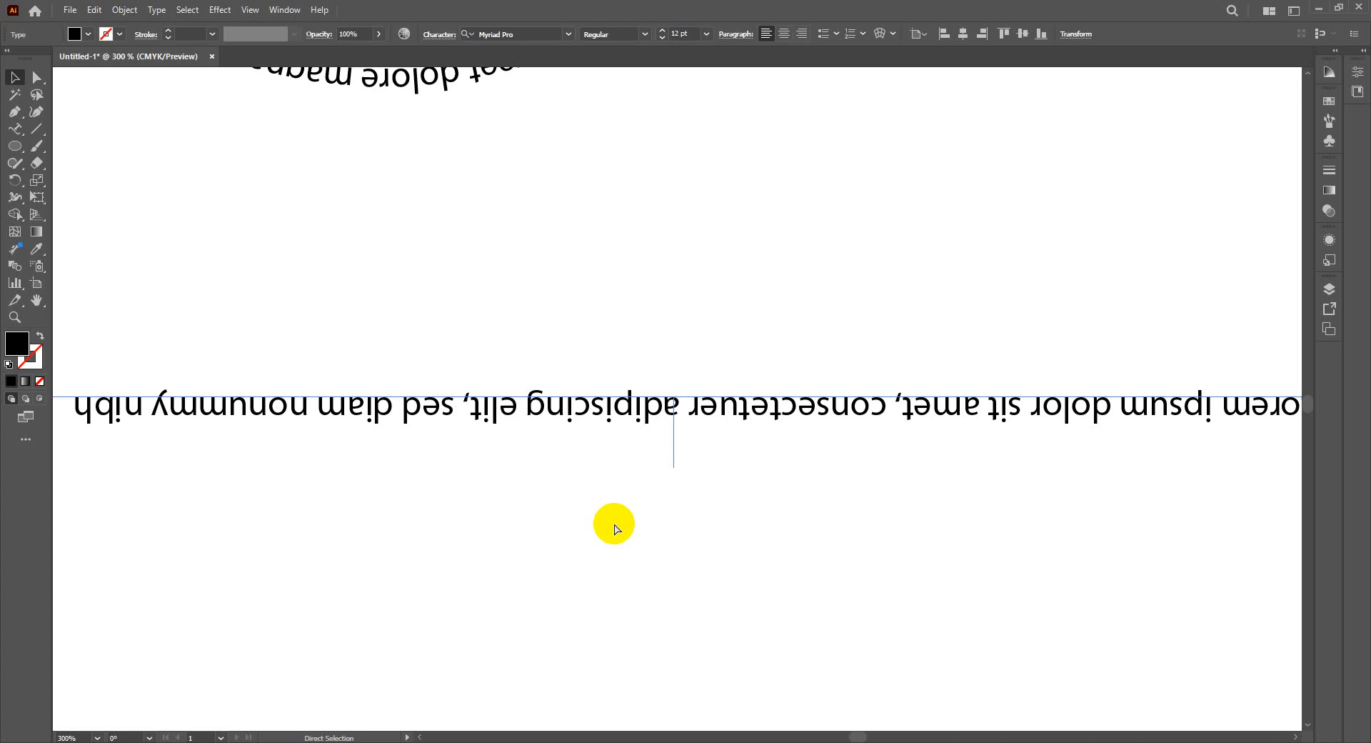
key(v)
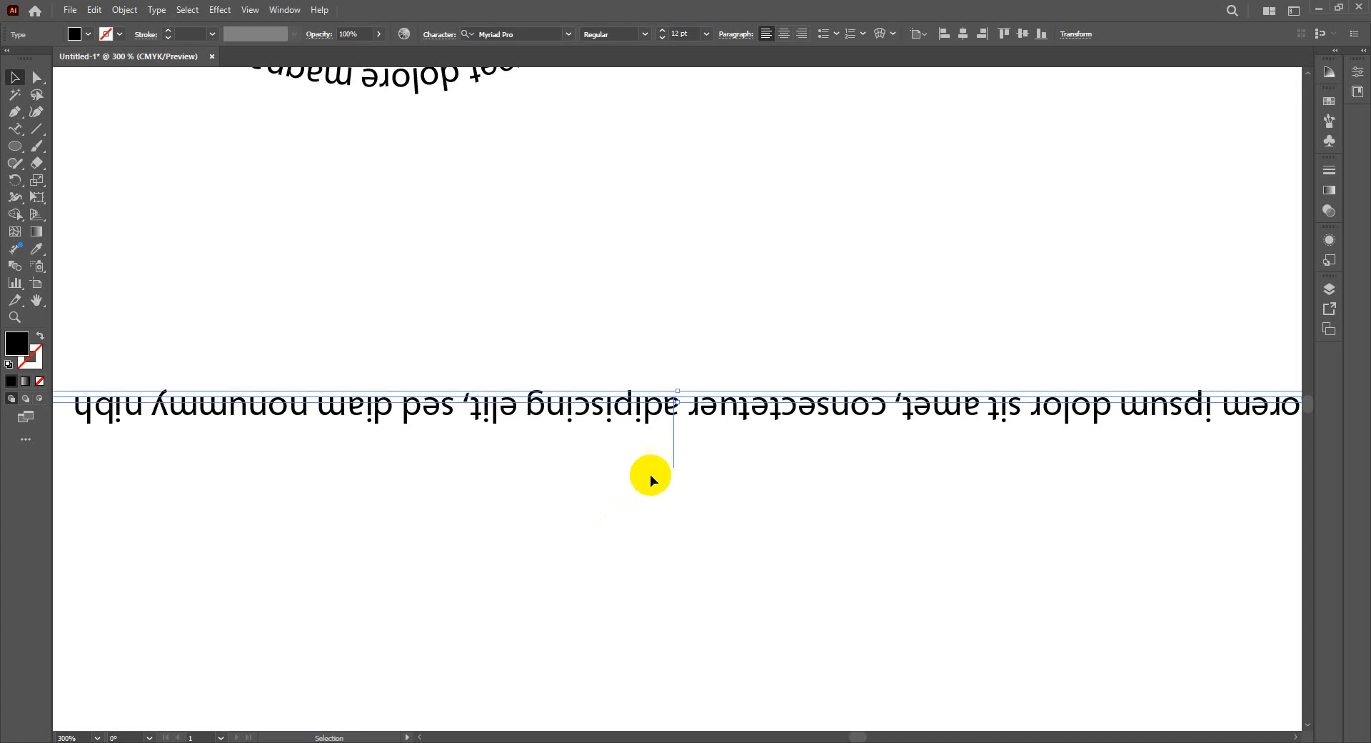
drag(674, 452, 676, 356)
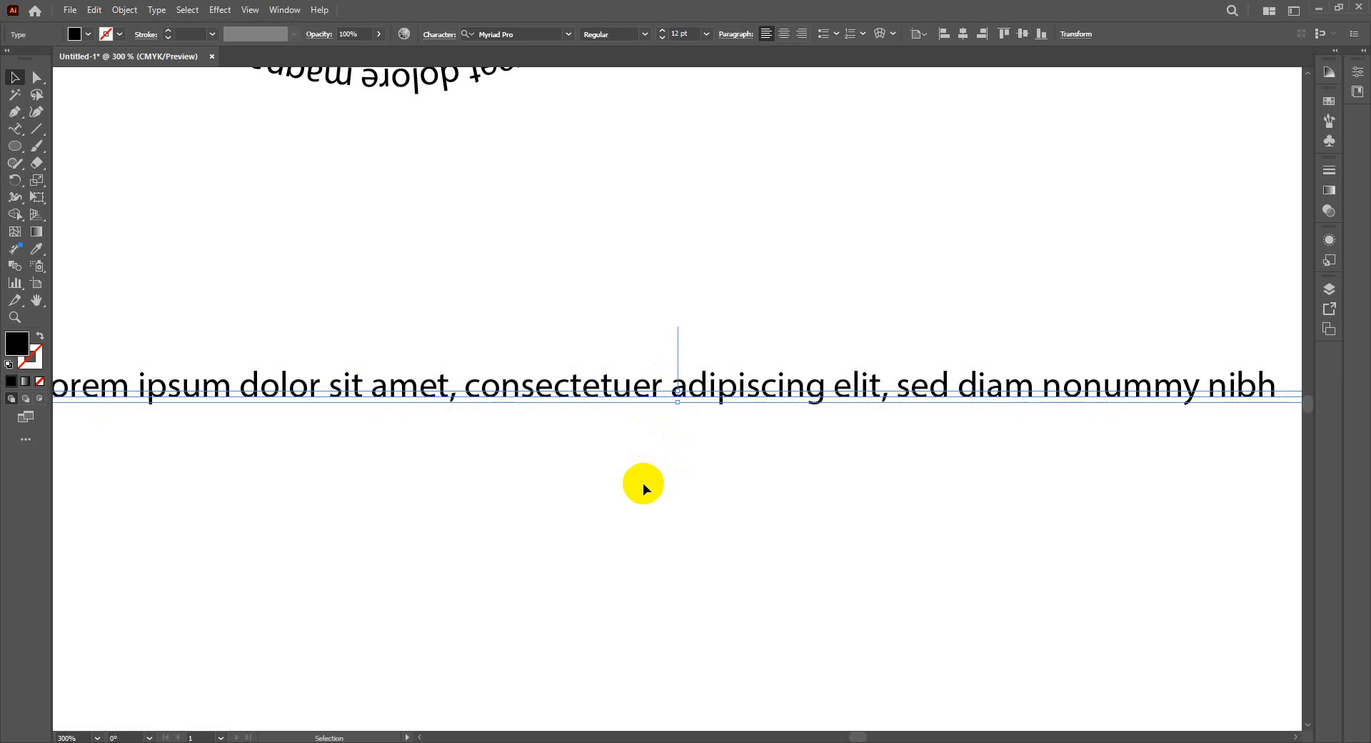
Step: Move the circular text and the straight path text together off the artboard onto the pasteboard at its left
key(ctrl+minus)
key(ctrl+minus)
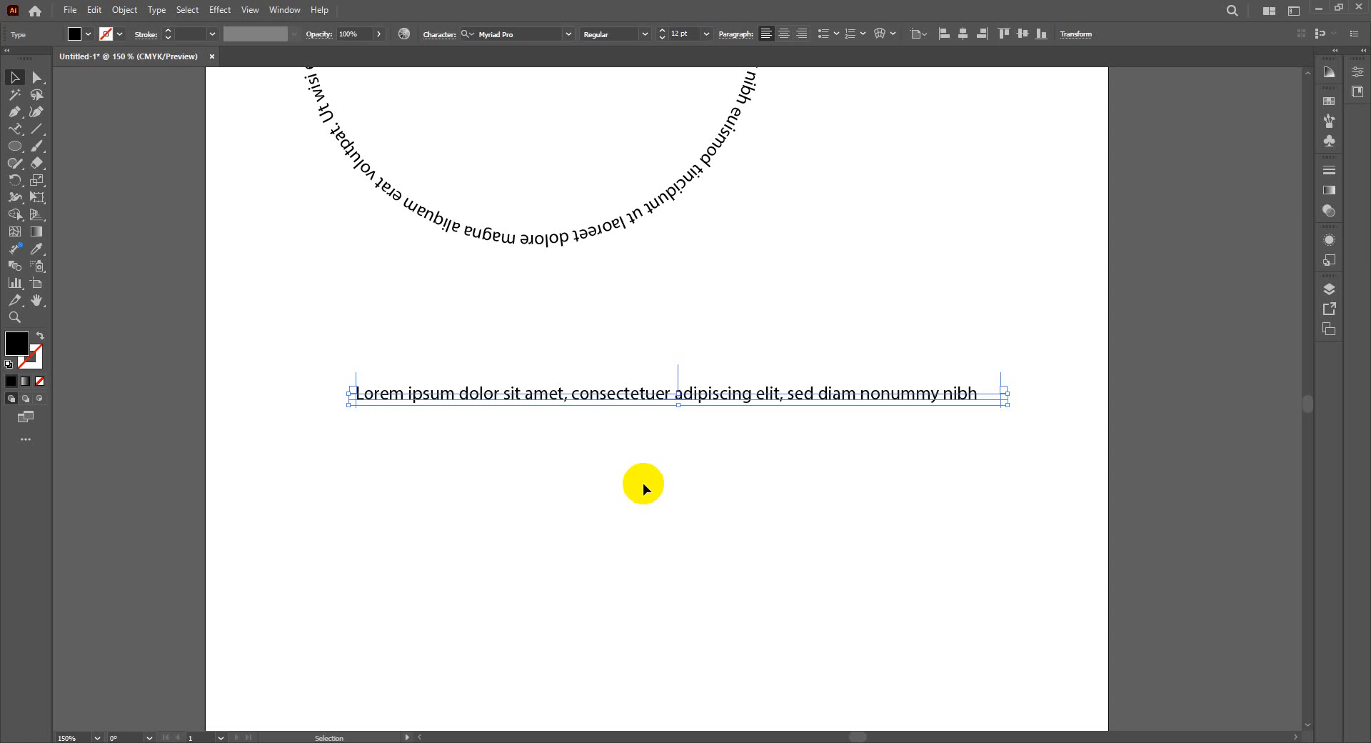
key(ctrl+minus)
key(ctrl+minus)
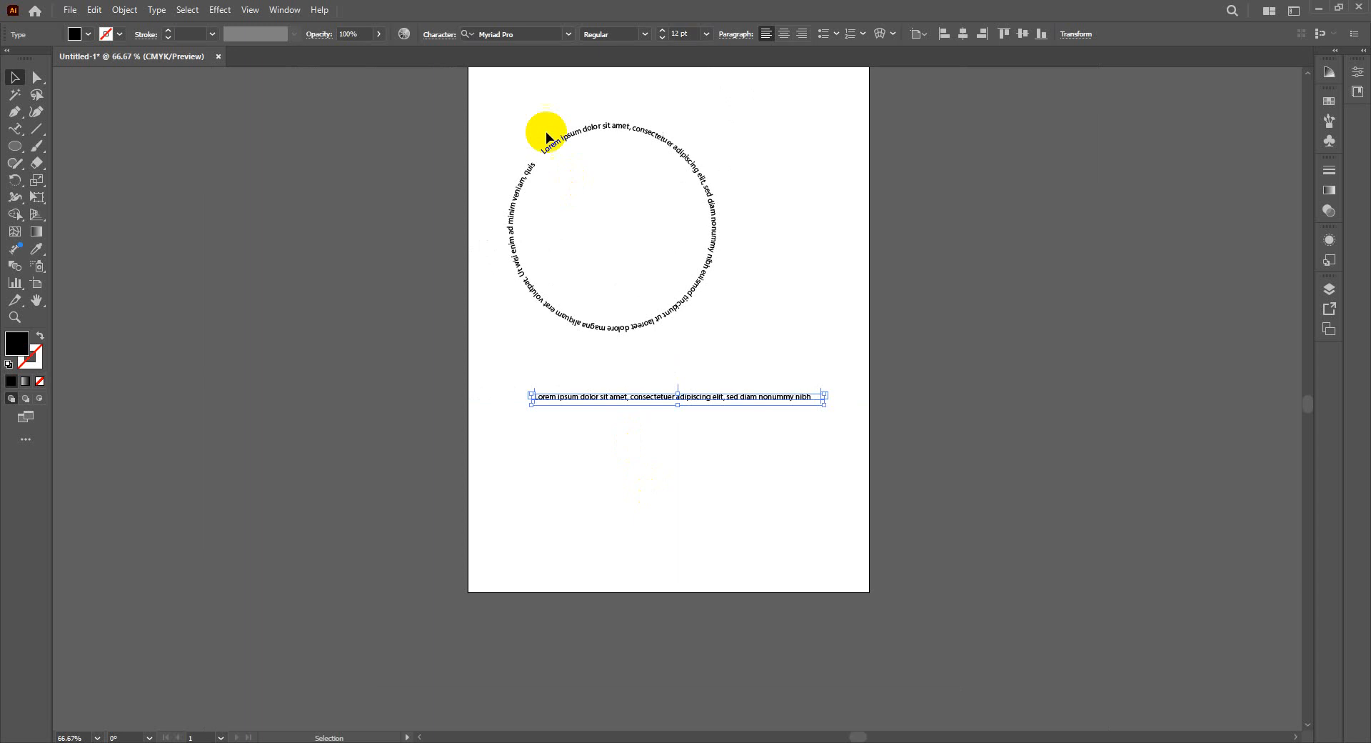
drag(596, 193, 731, 427)
drag(662, 309, 365, 275)
drag(478, 99, 728, 443)
drag(690, 392, 293, 378)
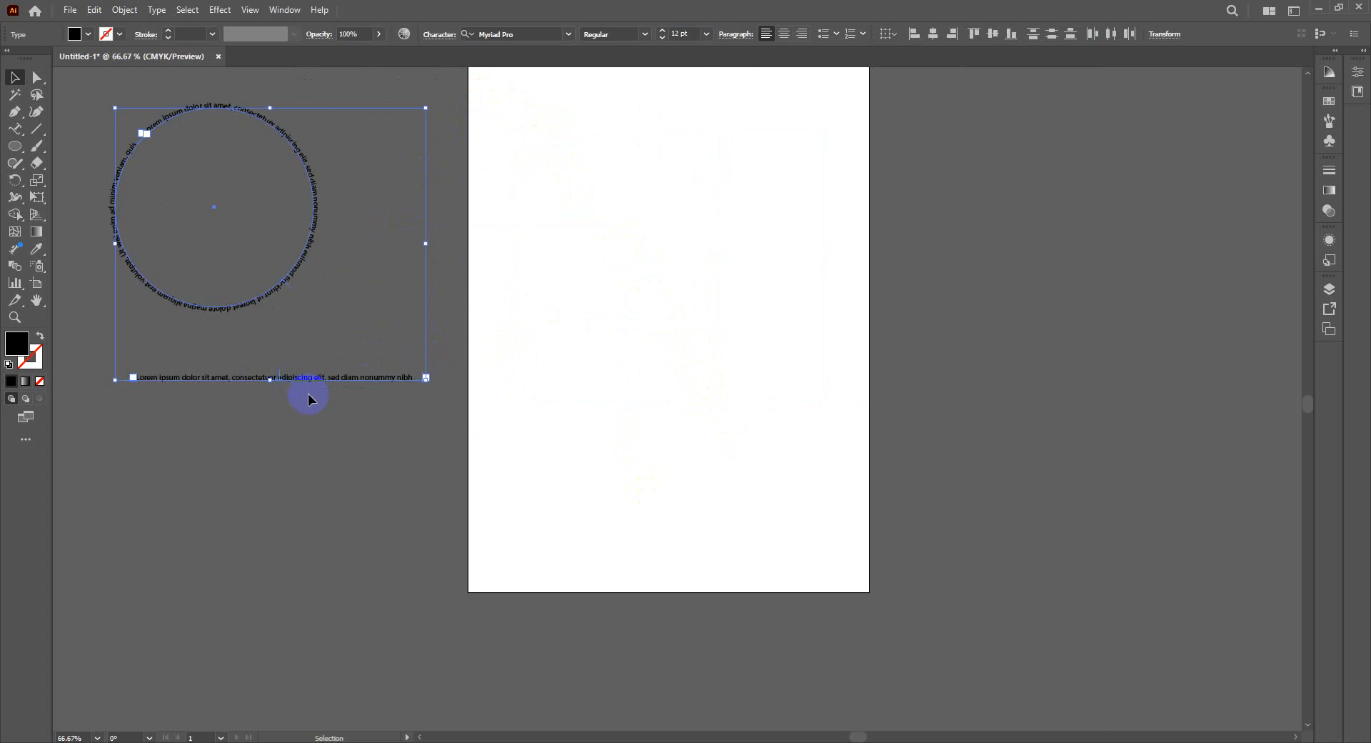
Step: Add a vertical "Lorem ipsum" point text in the upper left part of the artboard with the Vertical Type tool
click(7, 134)
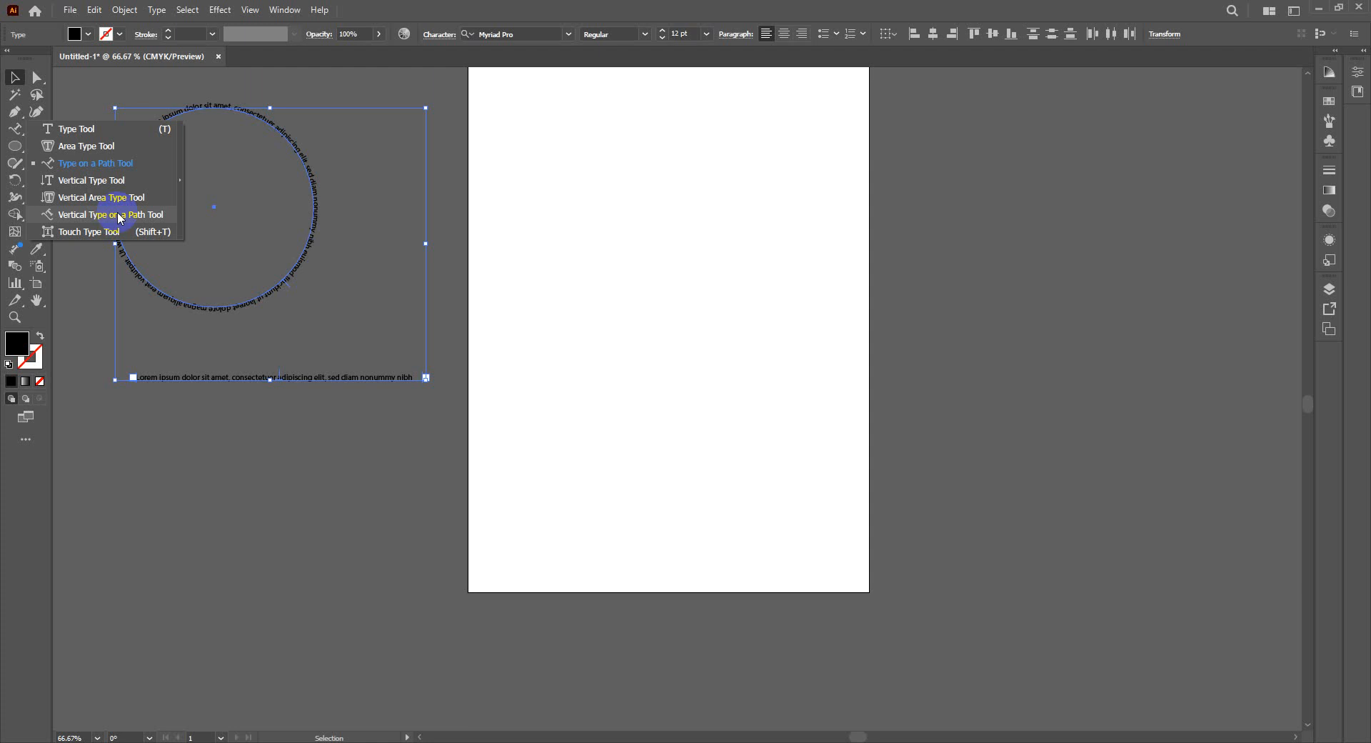
click(95, 178)
click(537, 165)
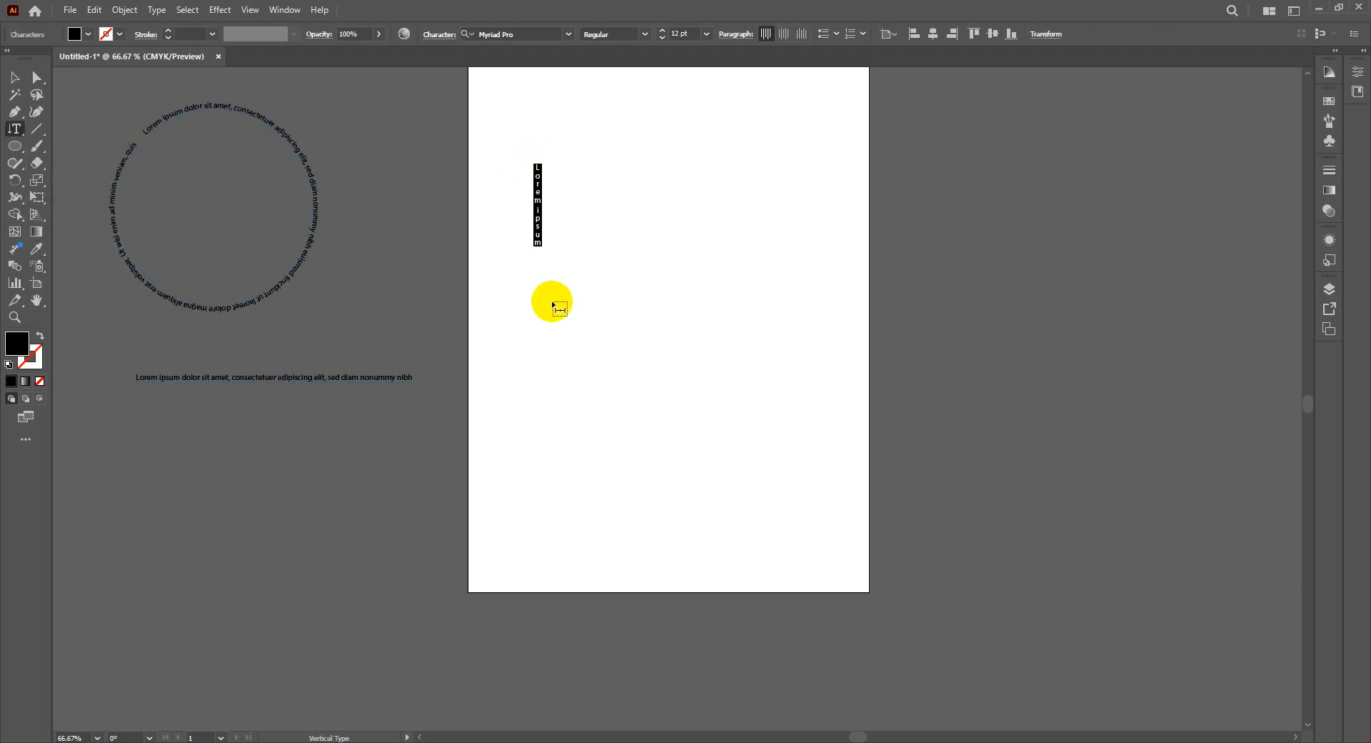
click(15, 76)
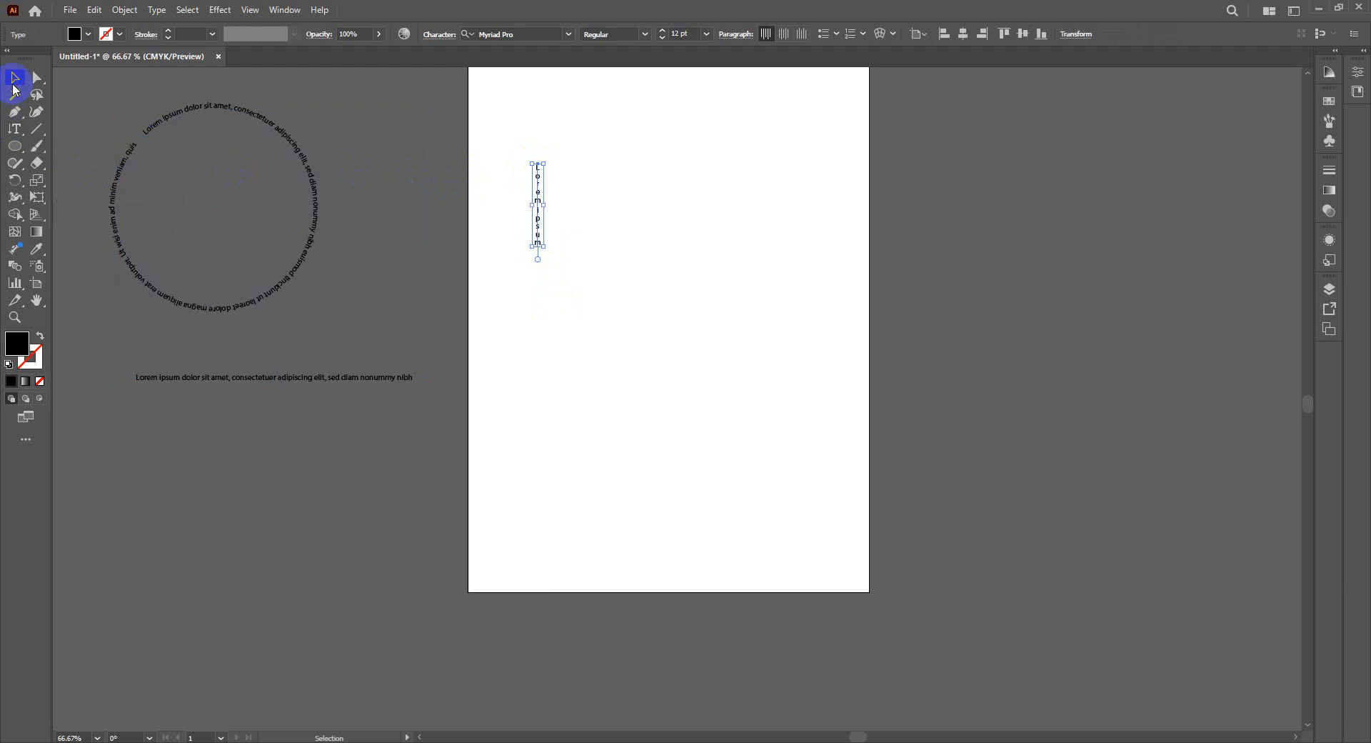
Step: Draw a rectangle about 47 by 69 mm right of the vertical text and round its corners to about 11.6 mm
key(ctrl+equal)
key(ctrl+equal)
key(ctrl+equal)
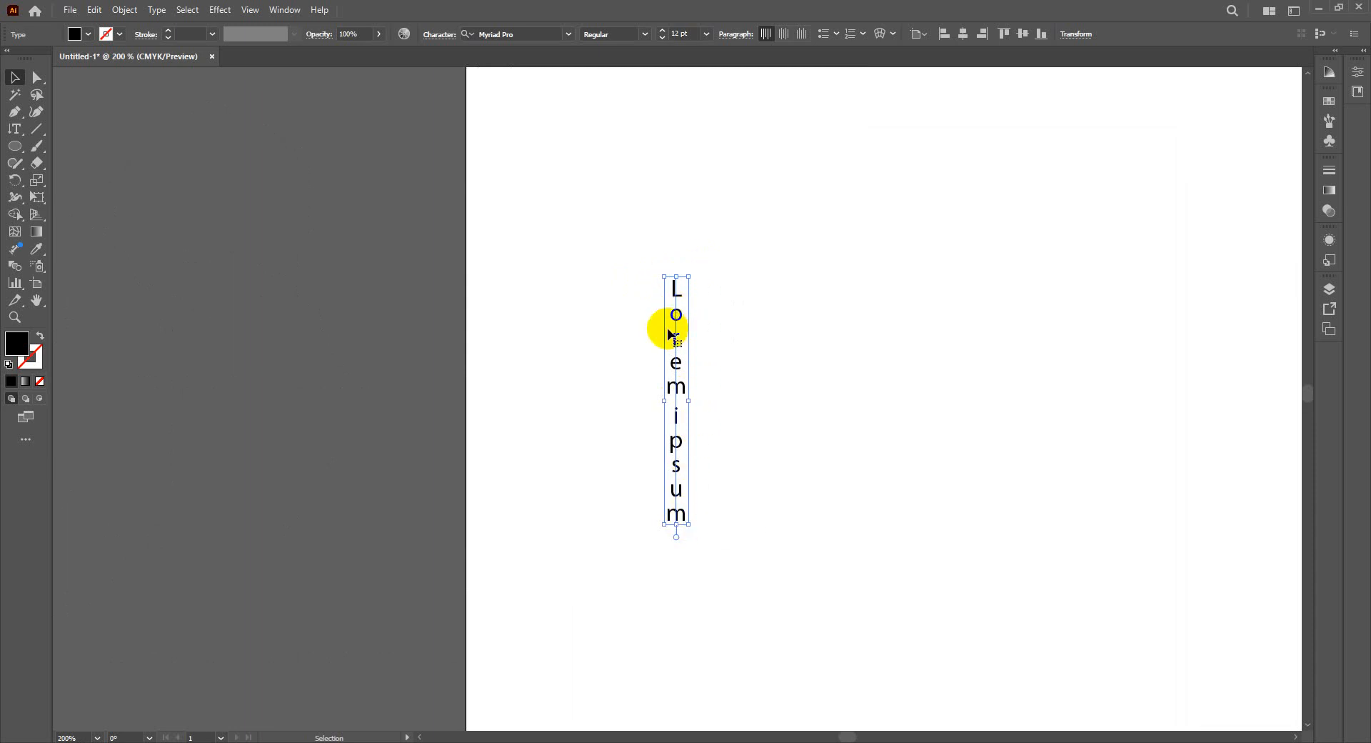
drag(15, 146, 66, 149)
drag(712, 211, 984, 607)
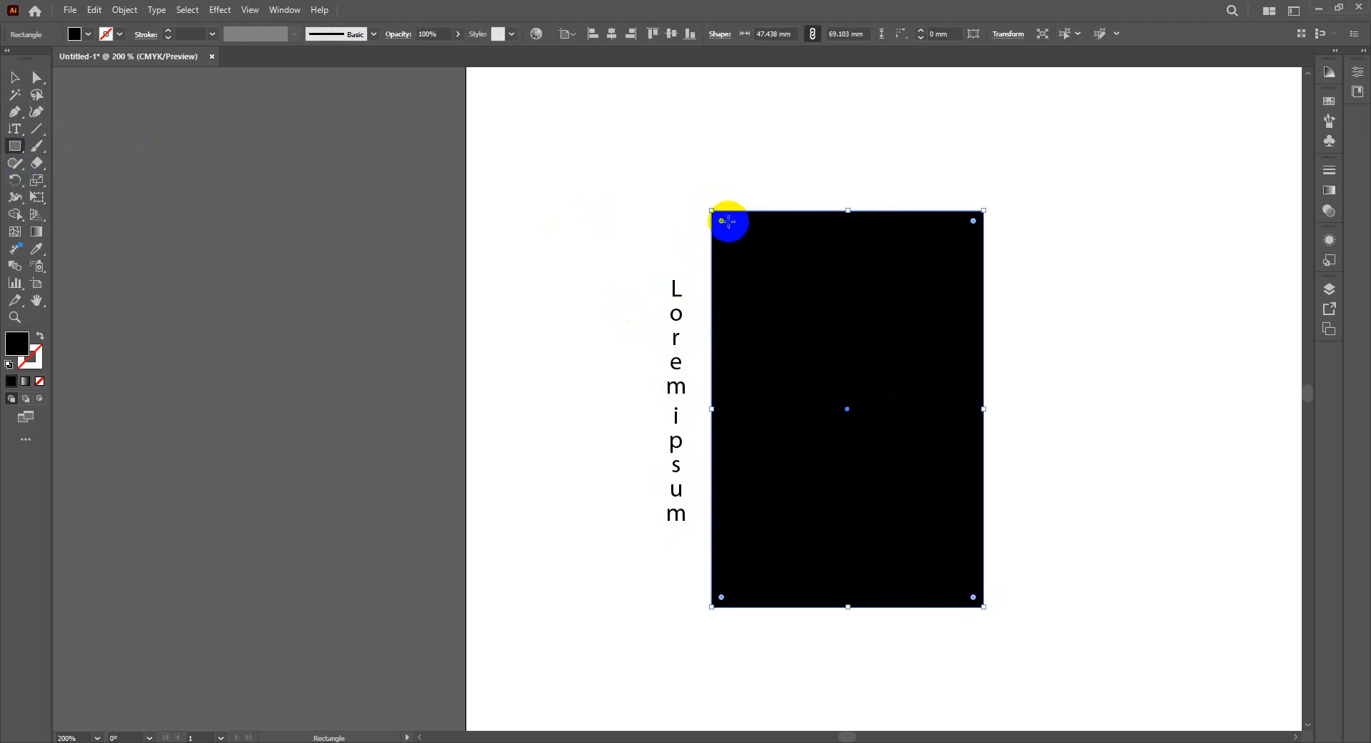
drag(727, 221, 776, 278)
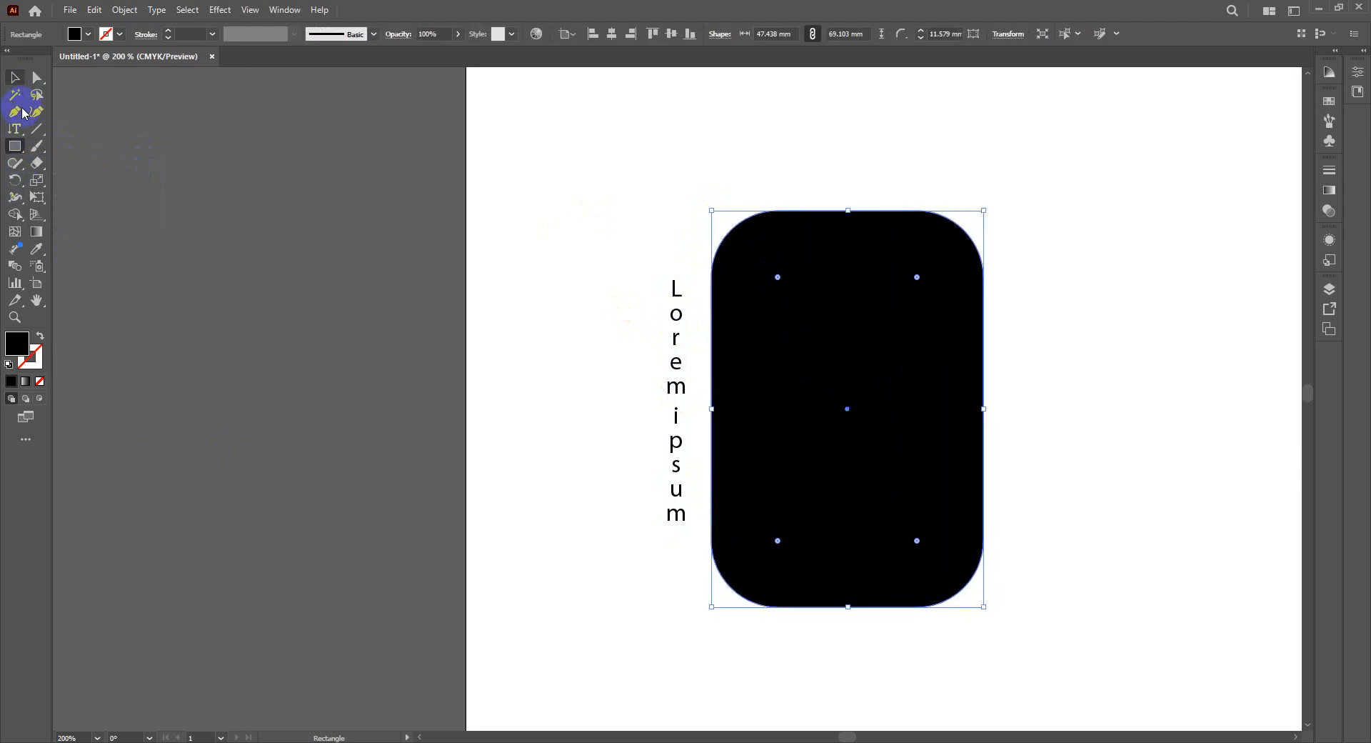
Step: Fill the rounded rectangle with vertical placeholder text using the Vertical Area Type tool, and deselect it
drag(14, 128, 115, 199)
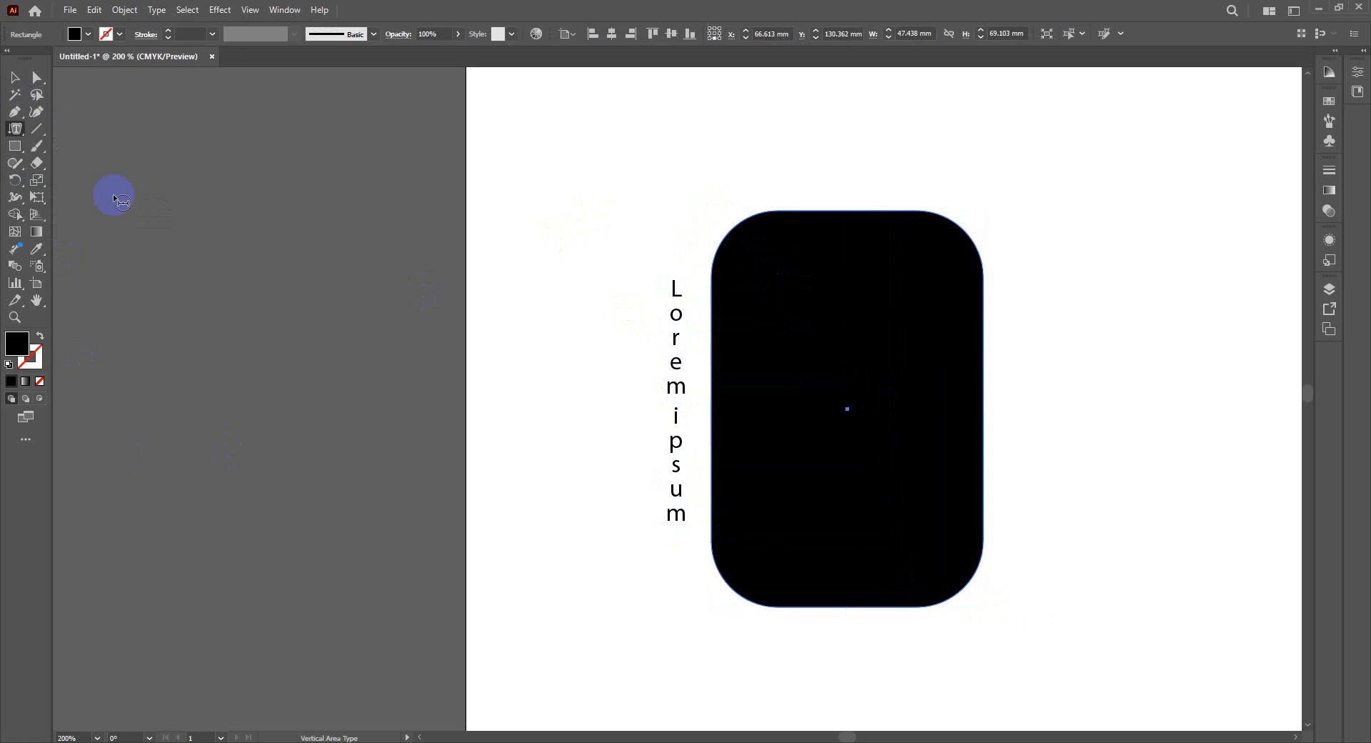
click(736, 225)
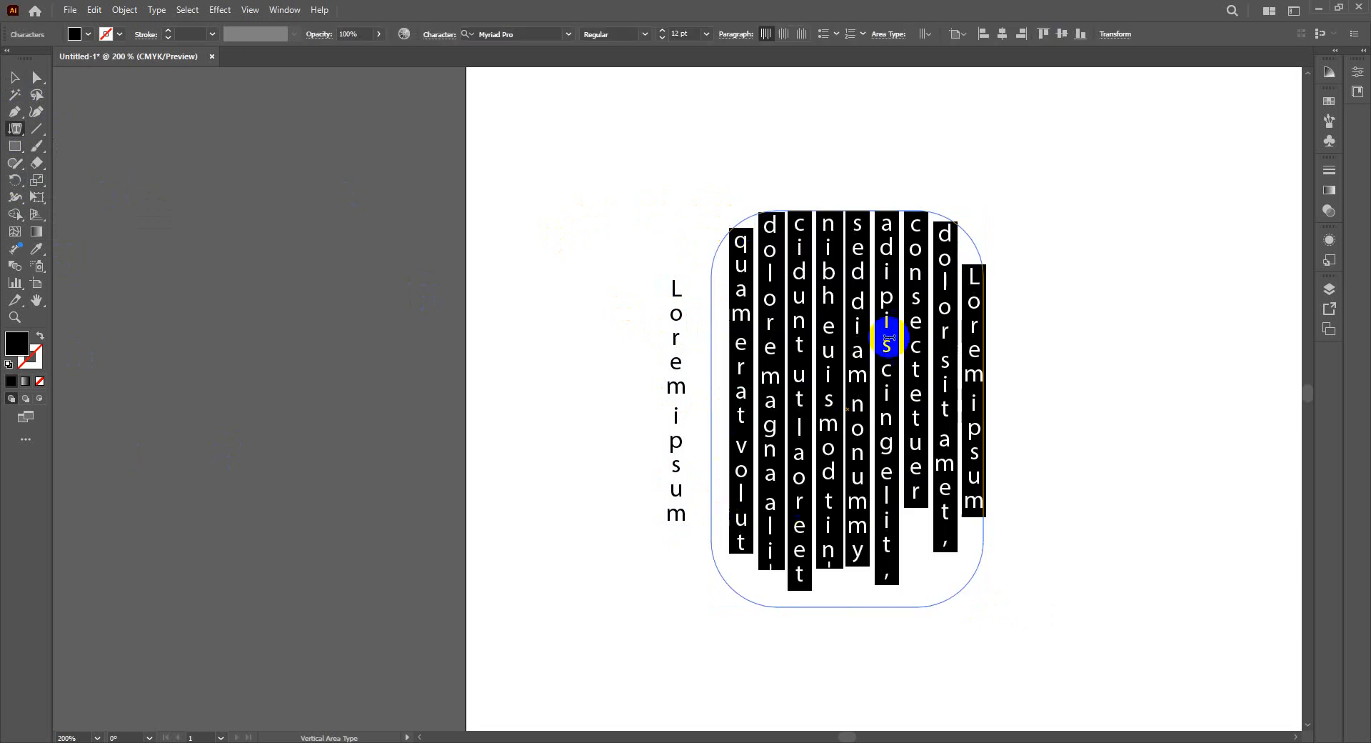
click(15, 76)
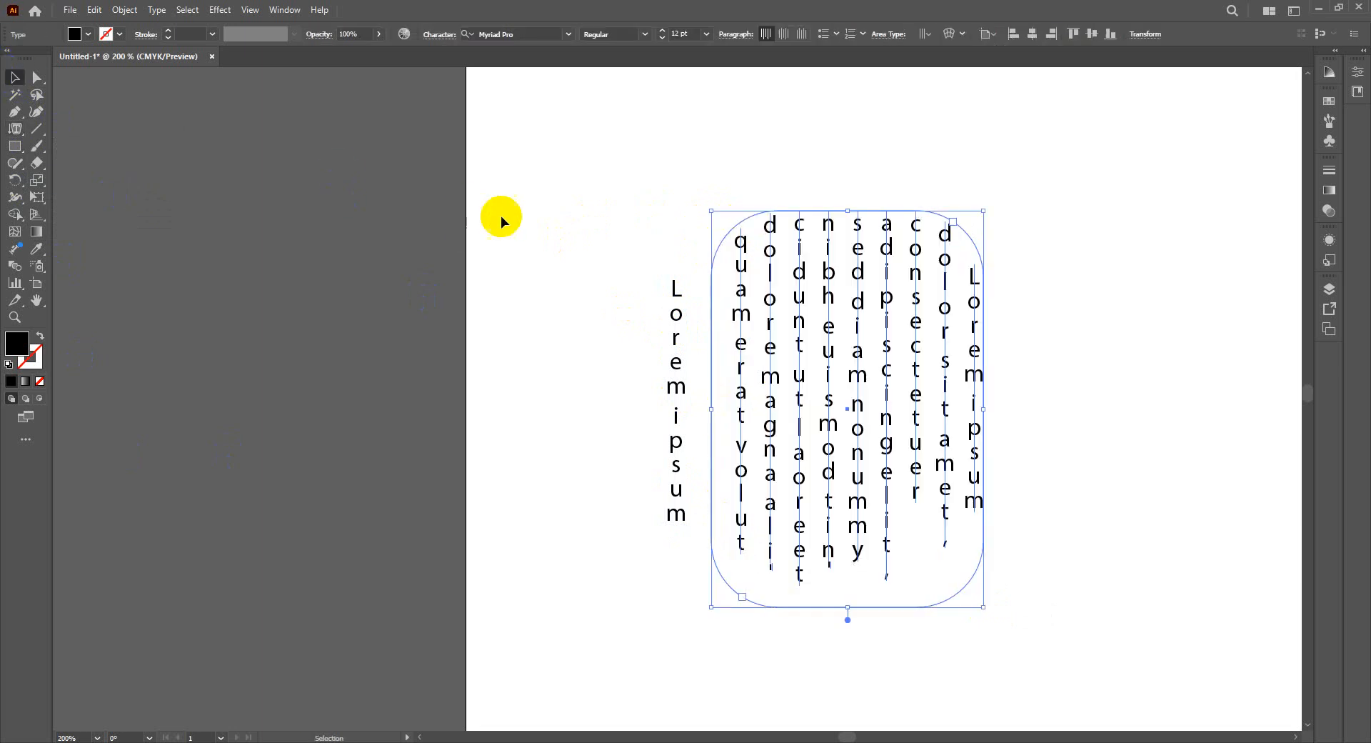
click(501, 222)
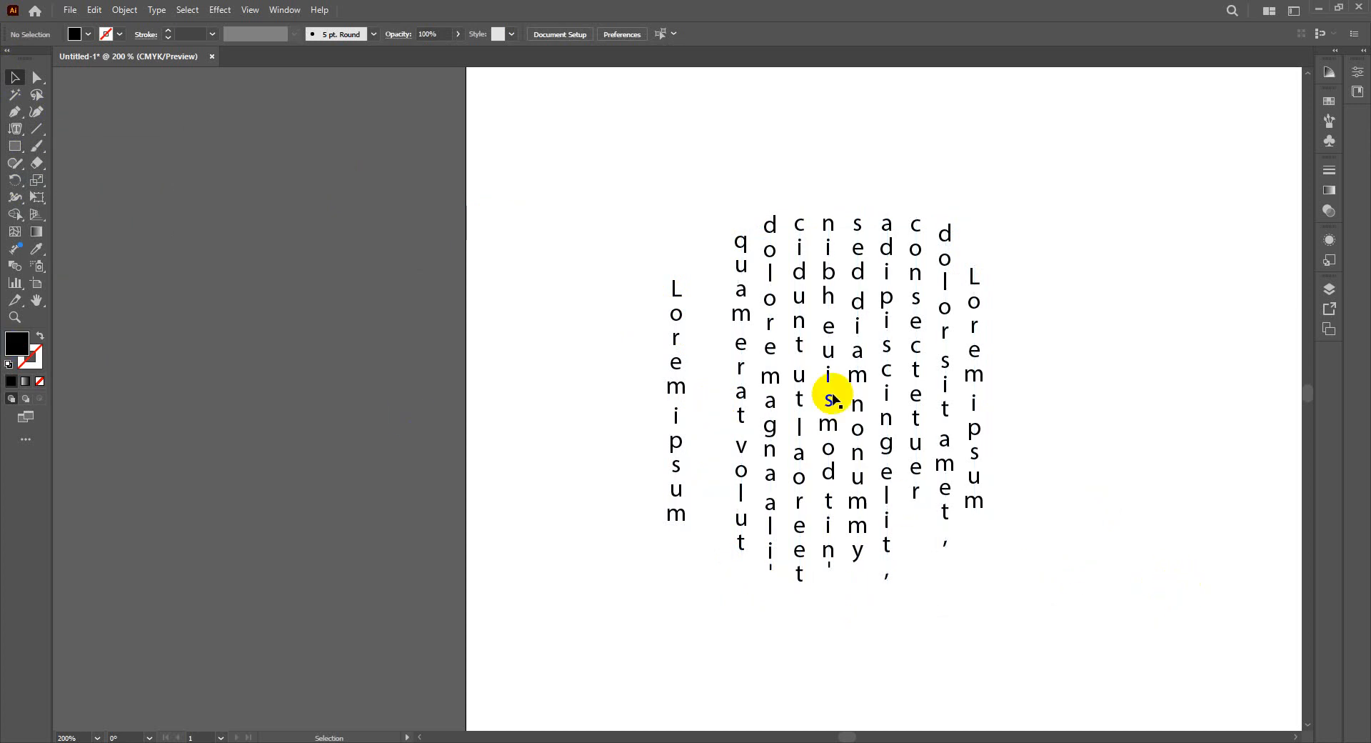
Step: Draw a wavy open path running downward to the right of the vertical area text with the Pen tool
drag(1016, 470, 736, 457)
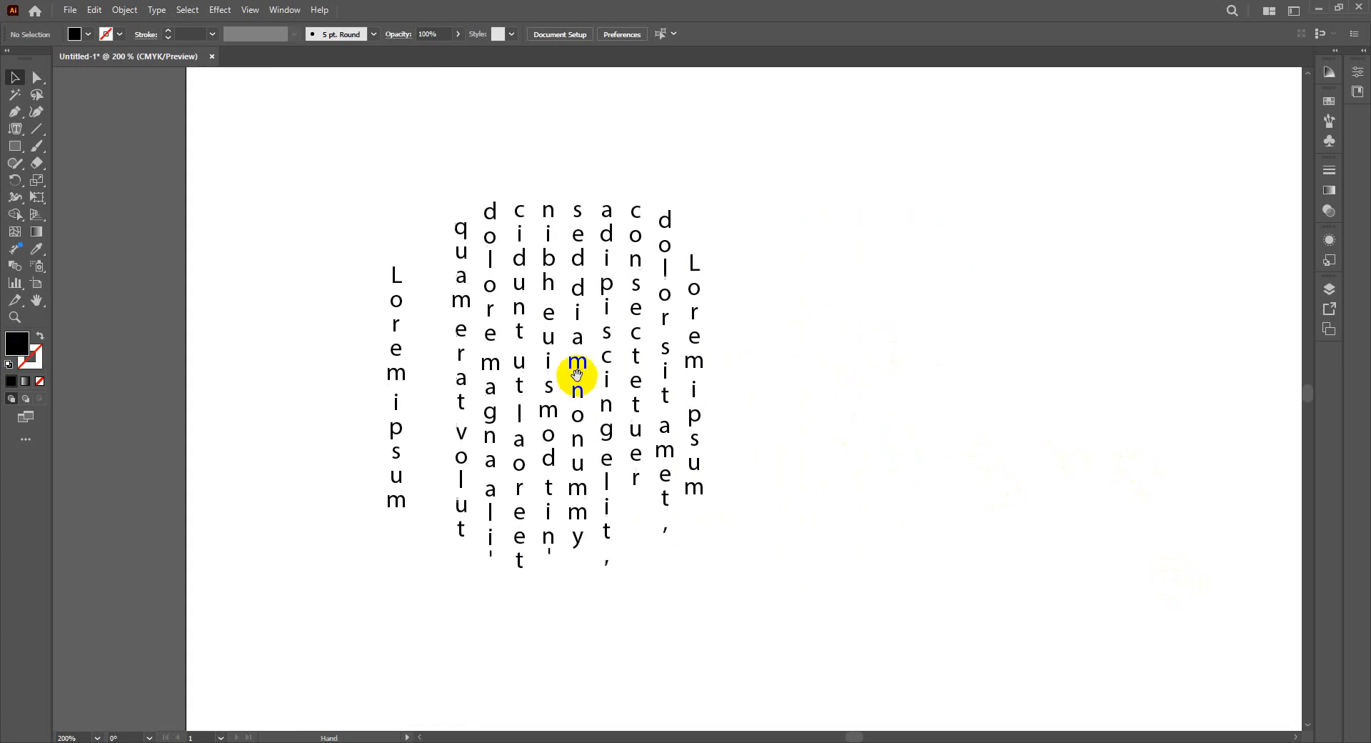
click(14, 111)
drag(797, 140, 826, 162)
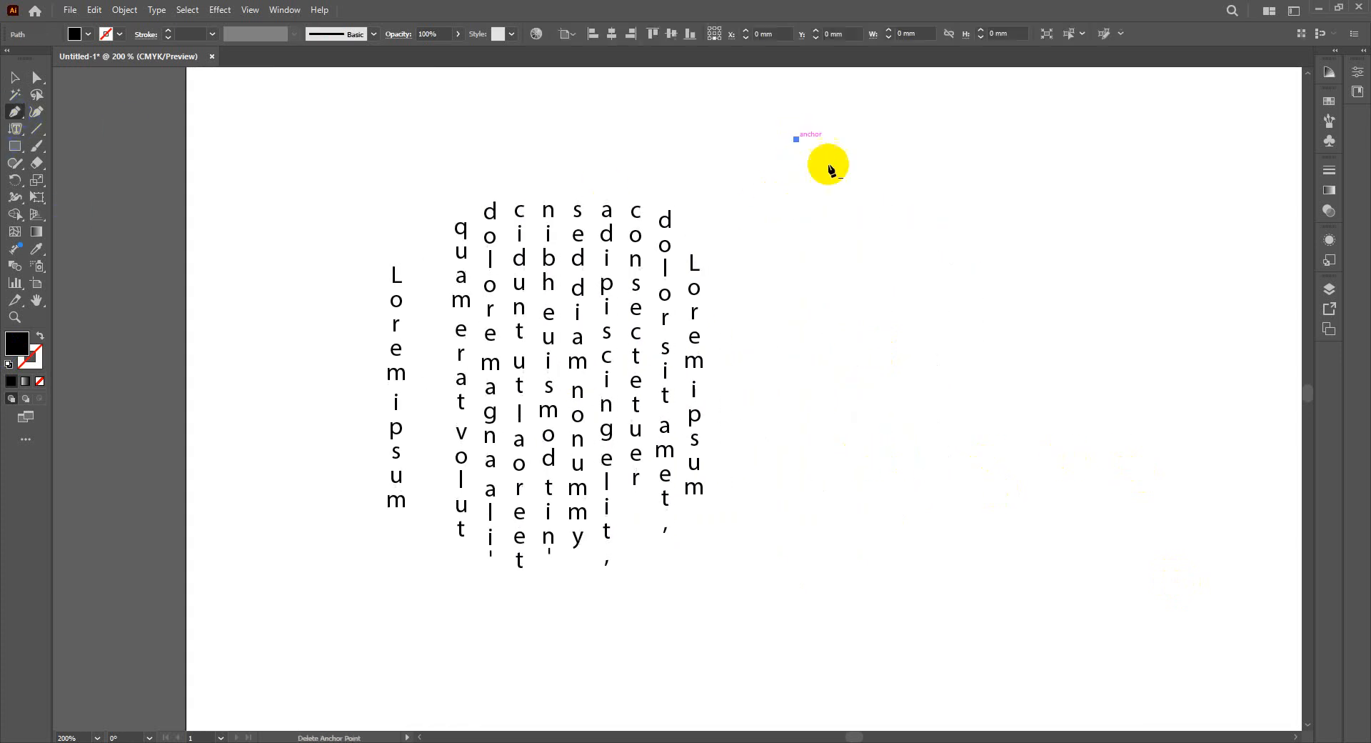
mouse_move(835, 278)
mouse_down()
mouse_move(805, 367)
mouse_move(809, 341)
mouse_up()
mouse_move(808, 386)
mouse_down()
mouse_move(846, 432)
mouse_move(826, 542)
mouse_up()
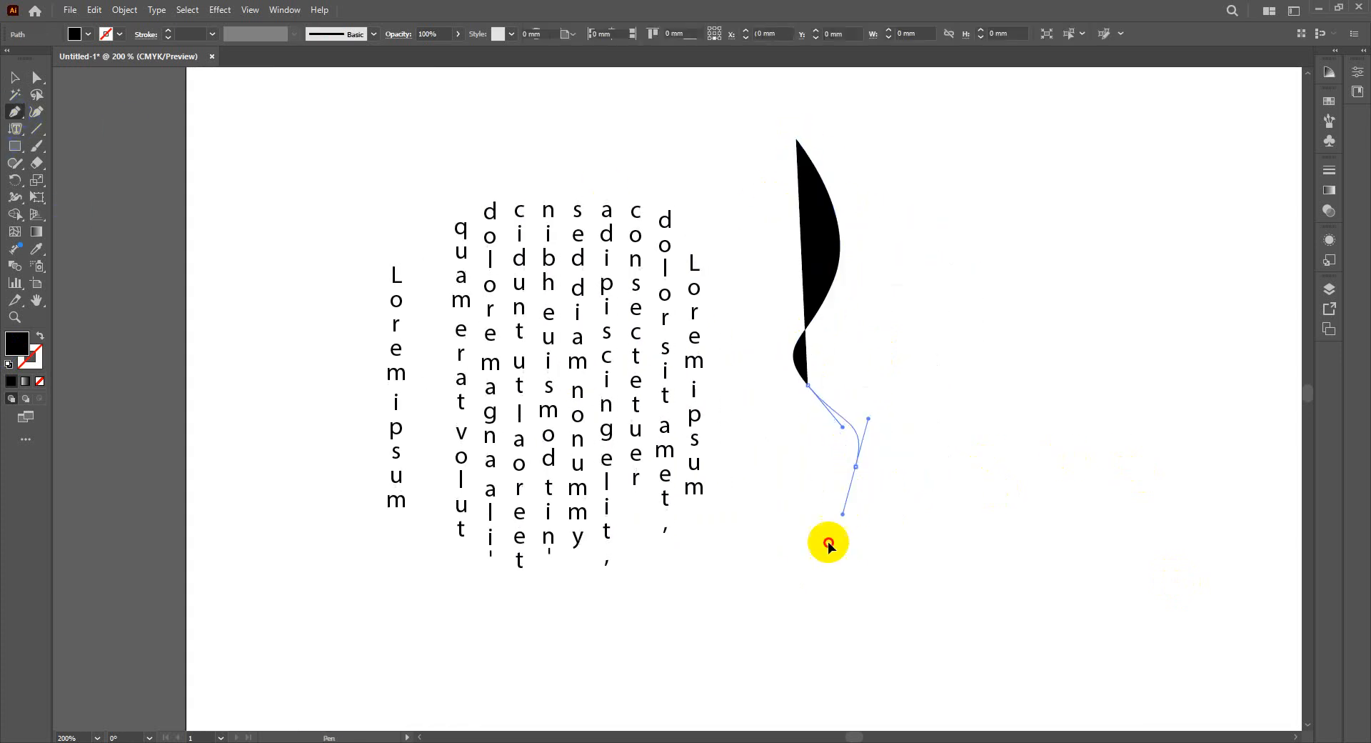
drag(797, 602, 815, 635)
click(14, 77)
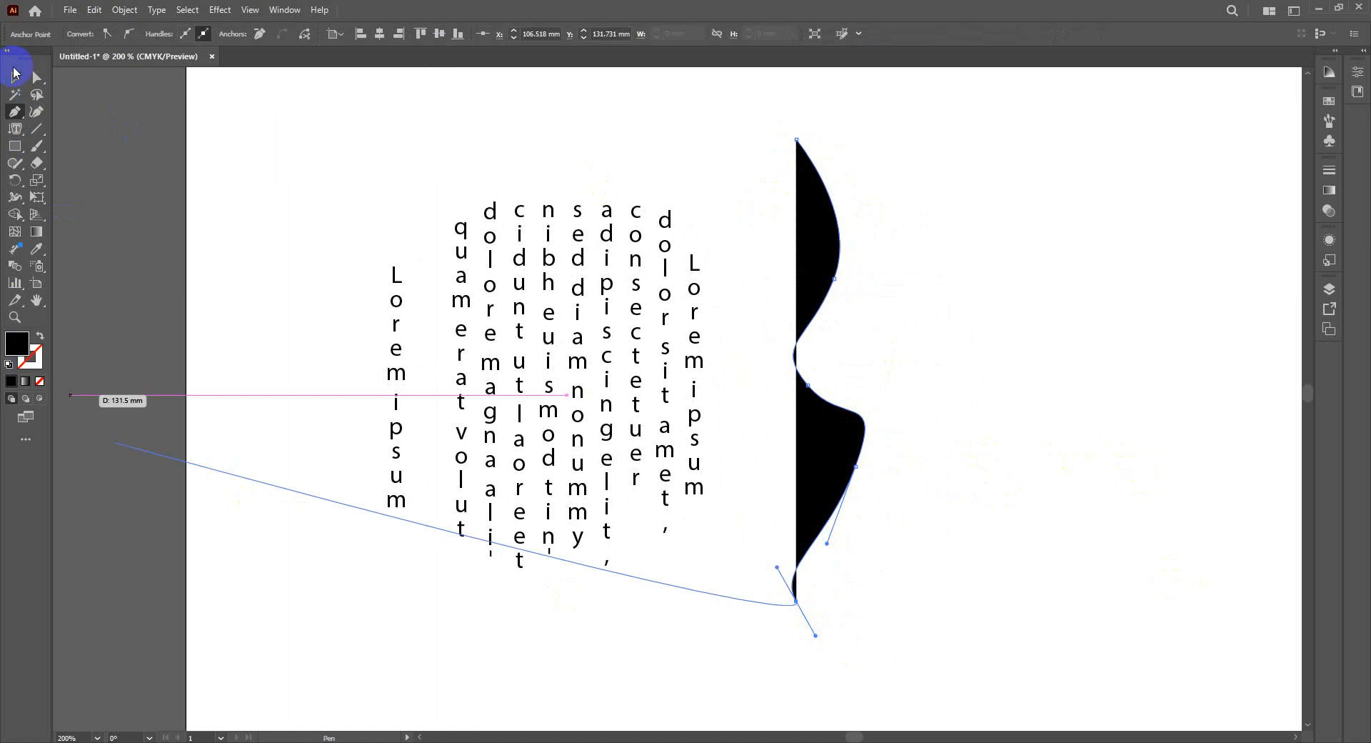
Step: Give the wavy path a black stroke without fill, run vertical placeholder text along it with Vertical Type on a Path, and deselect it
click(39, 335)
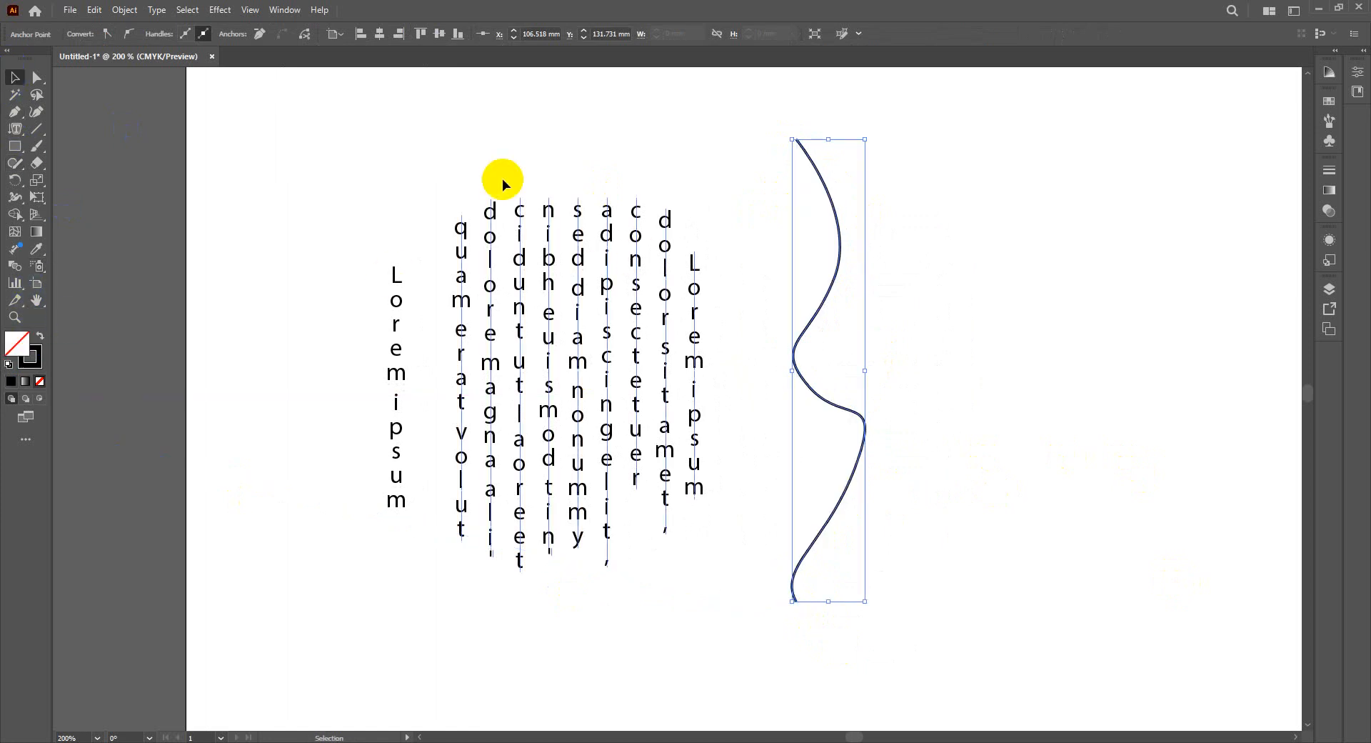
click(18, 128)
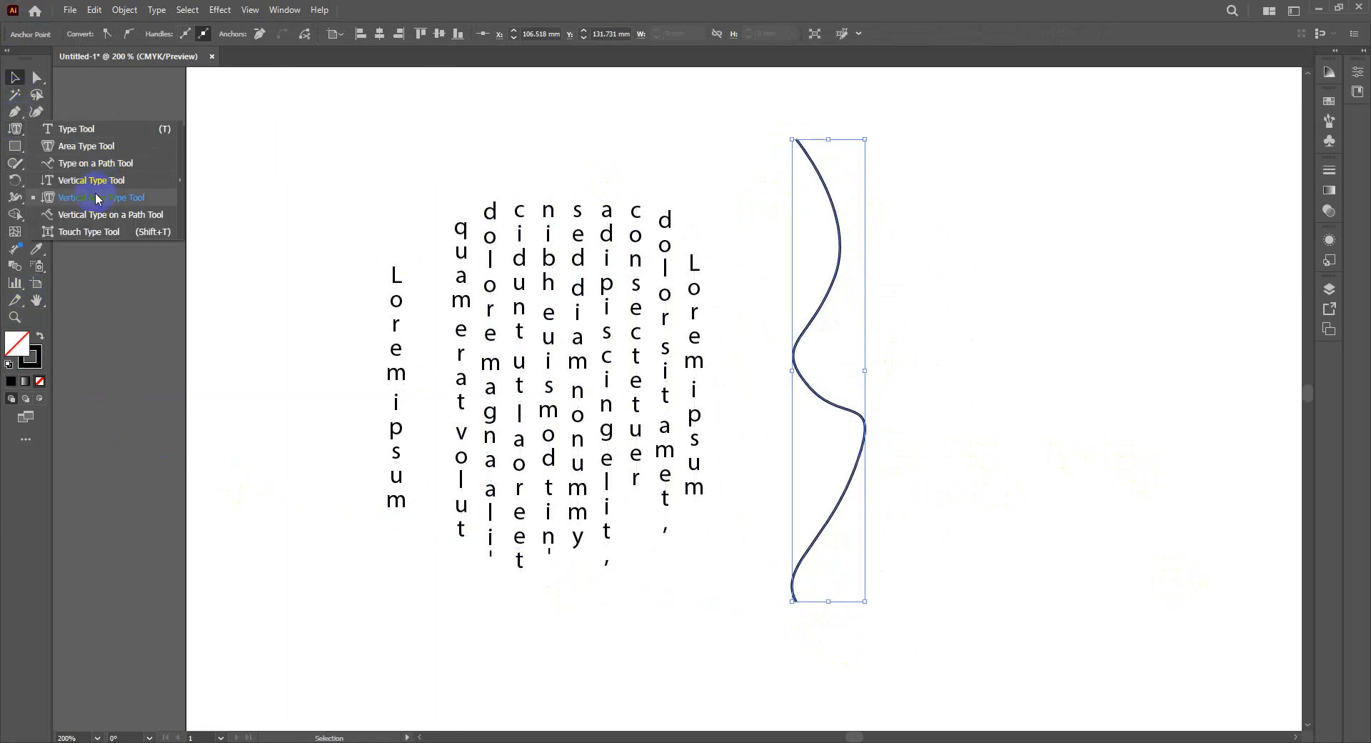
click(75, 215)
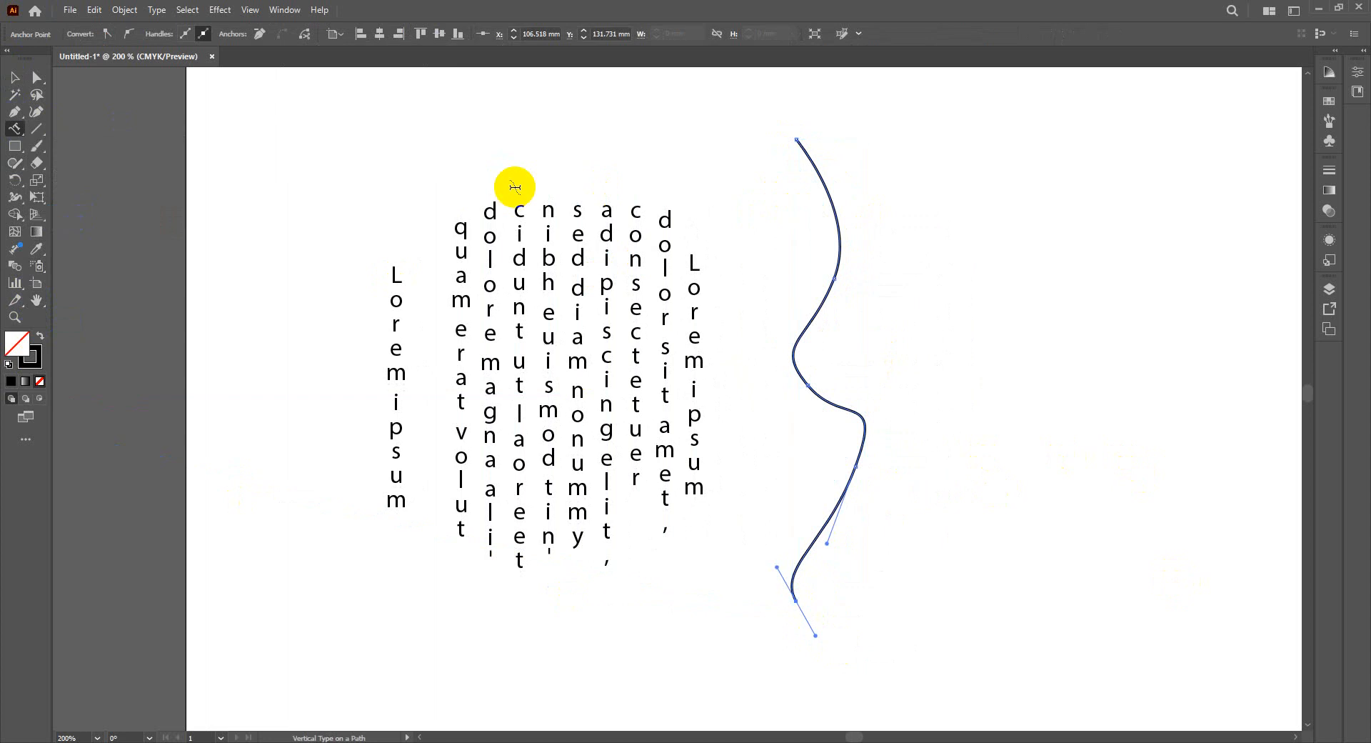
click(803, 147)
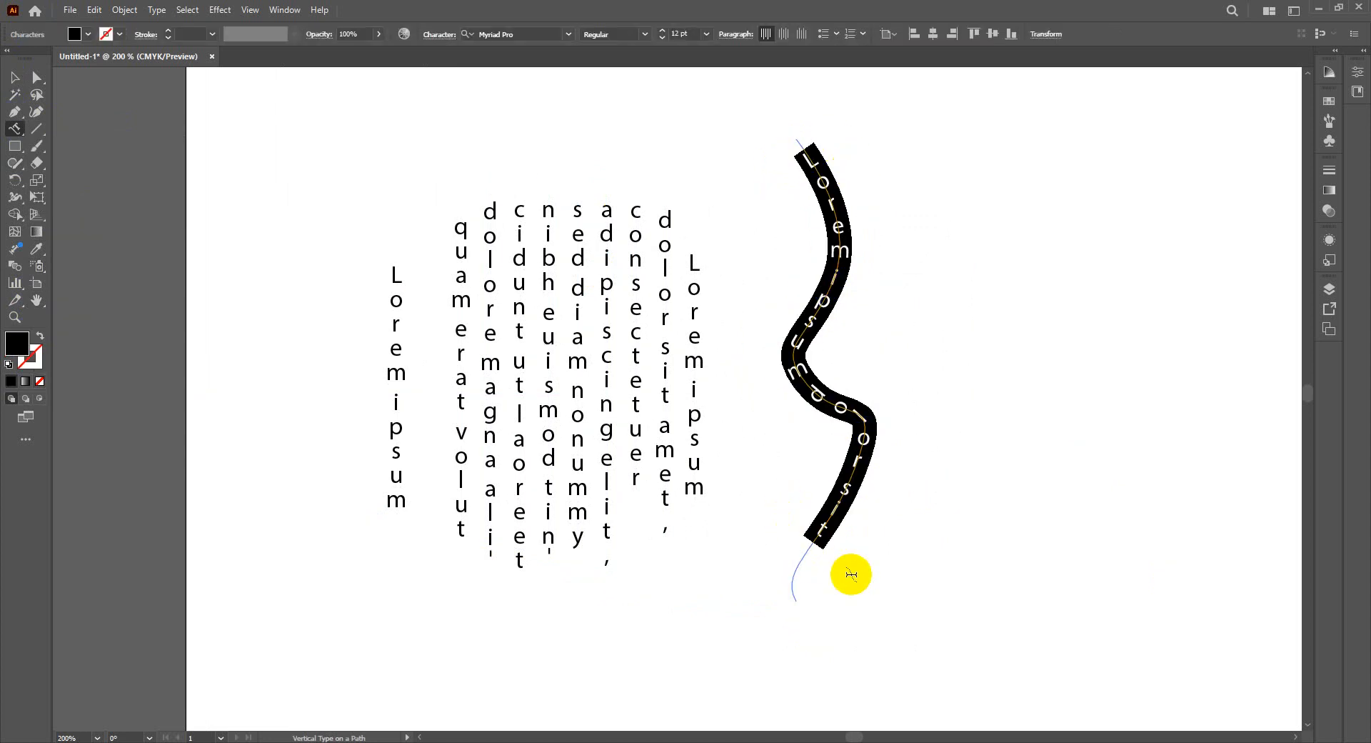
click(15, 77)
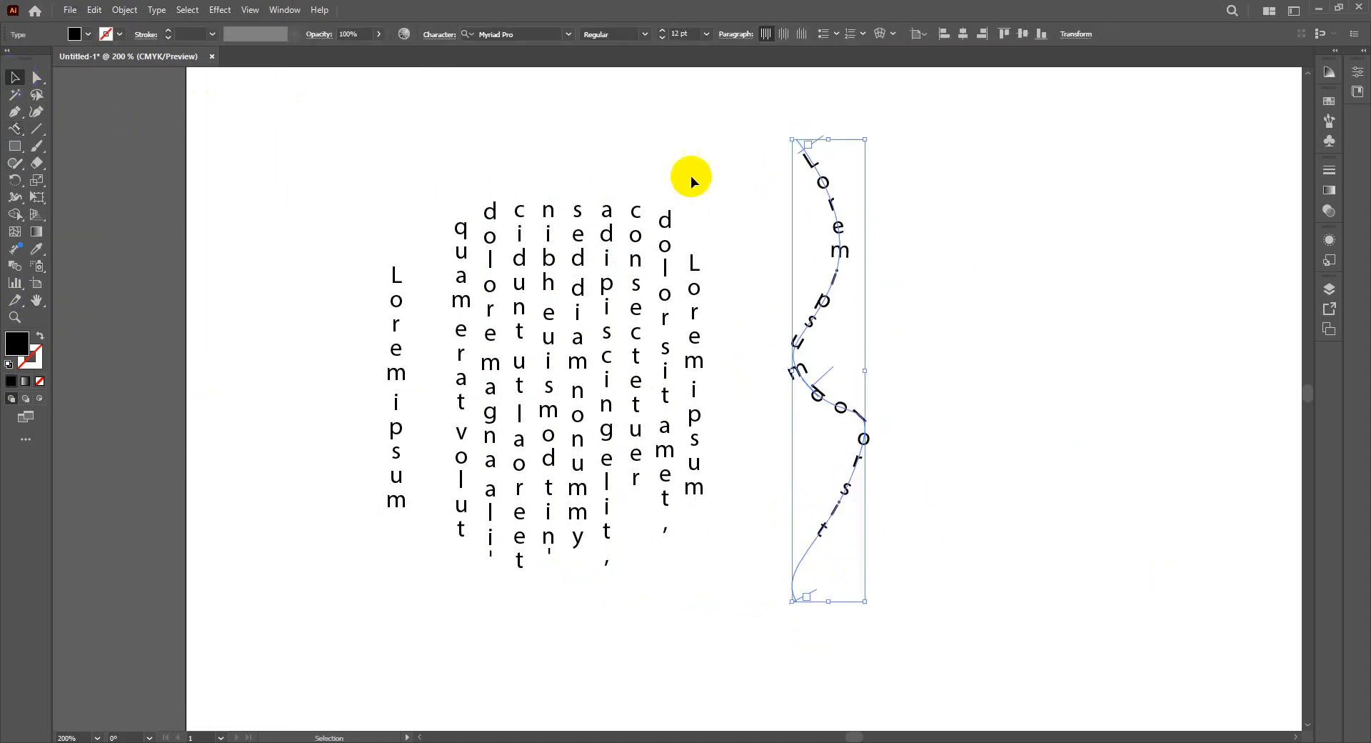
click(943, 249)
Step: Move the three vertical text objects together off the artboard onto the pasteboard above the circular text
key(ctrl+minus)
key(ctrl+minus)
key(ctrl+minus)
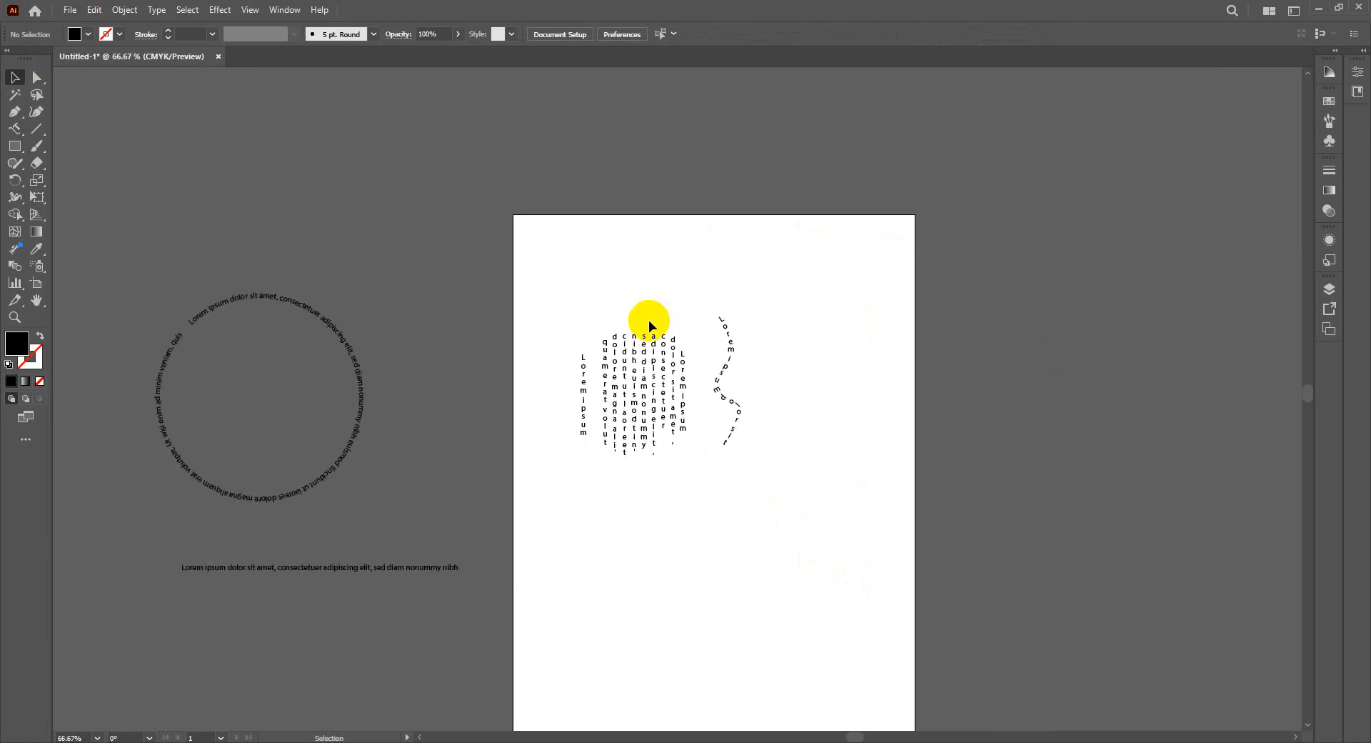
click(584, 380)
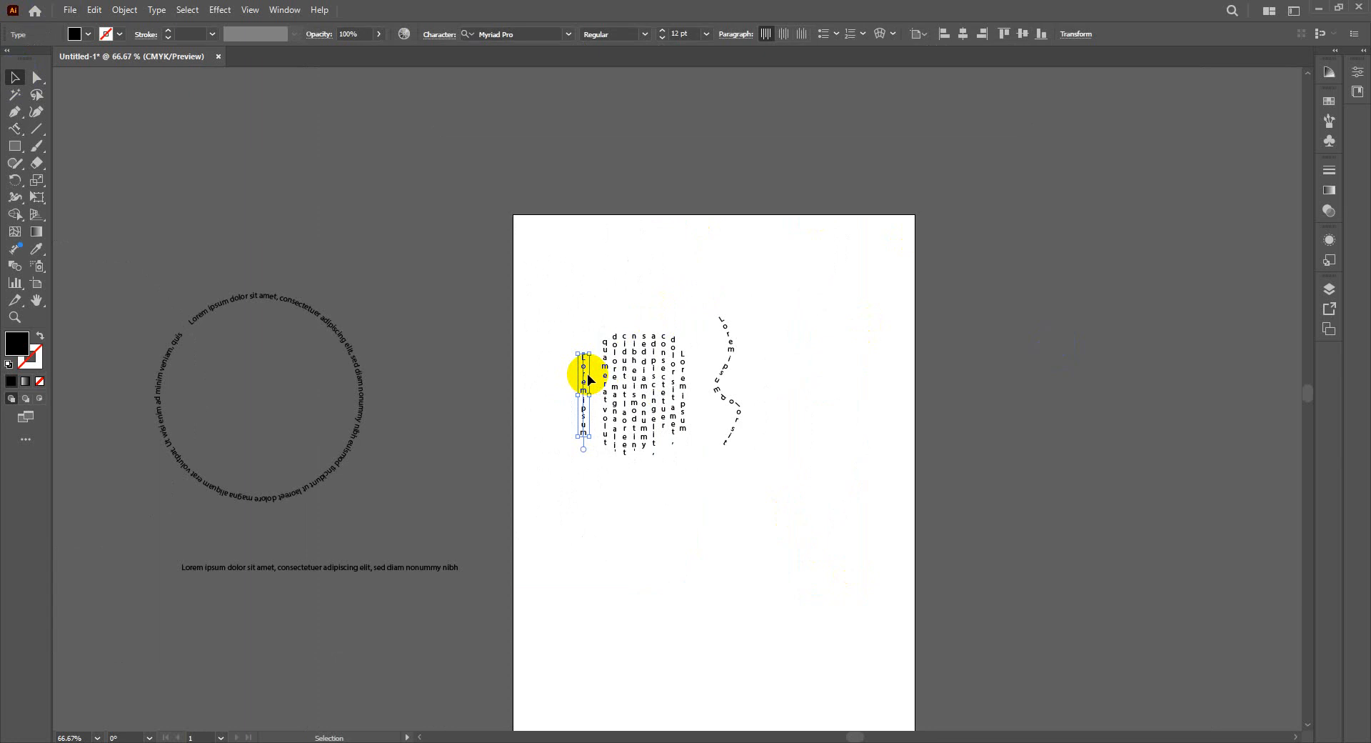
drag(723, 382, 717, 480)
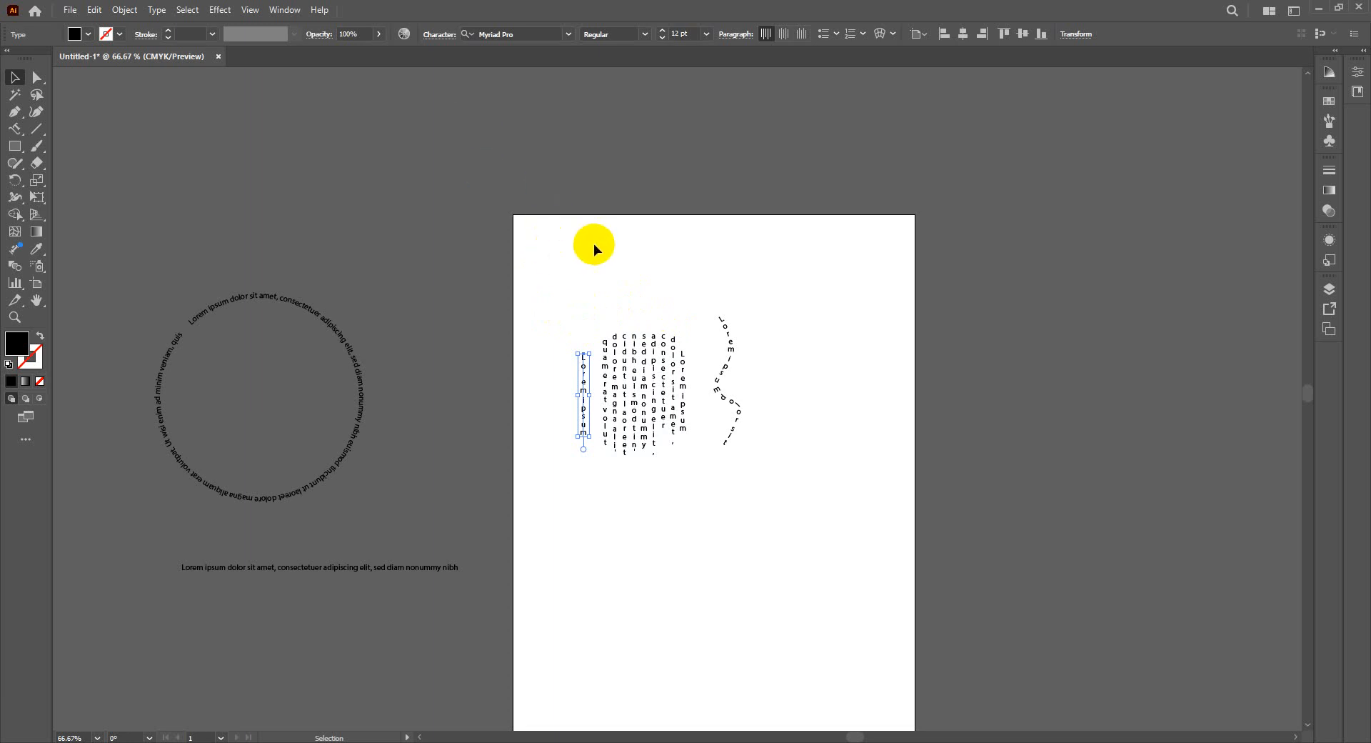
drag(542, 253, 833, 459)
drag(667, 358, 393, 222)
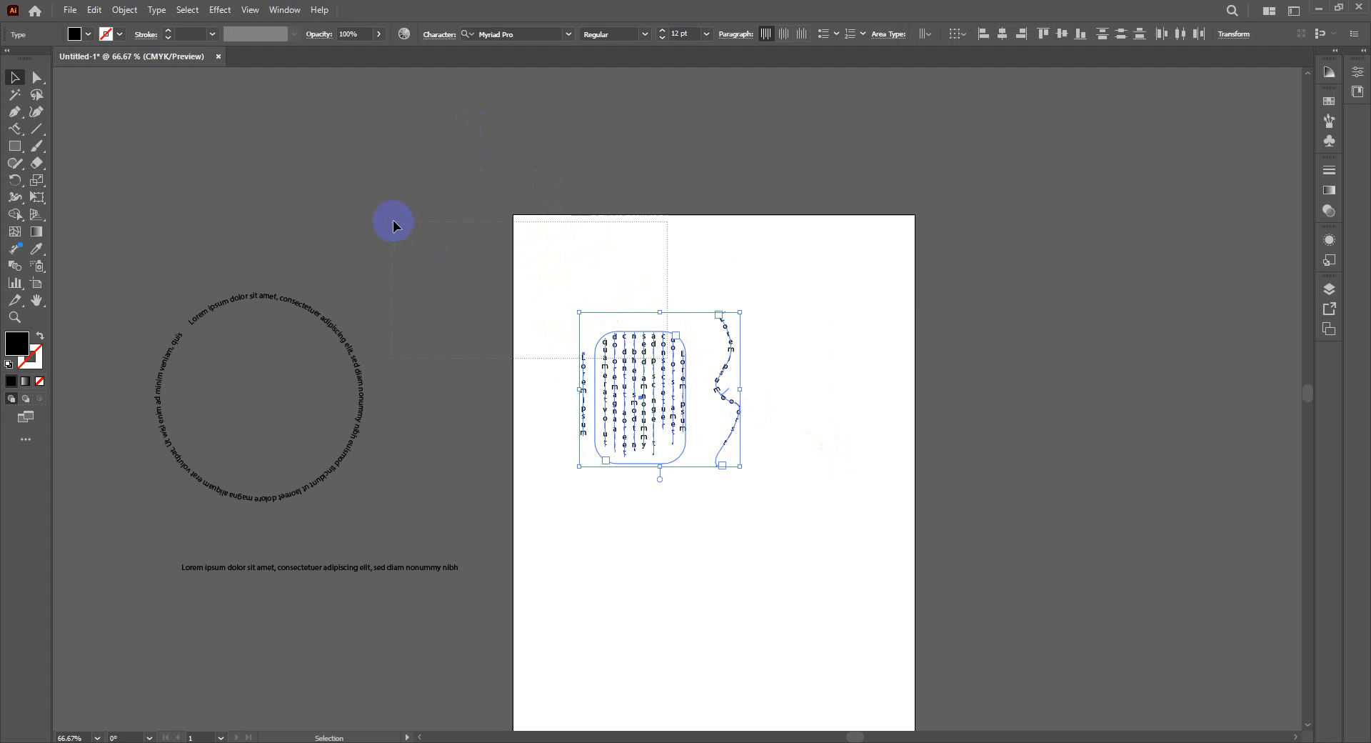
drag(563, 290, 787, 491)
drag(621, 393, 389, 224)
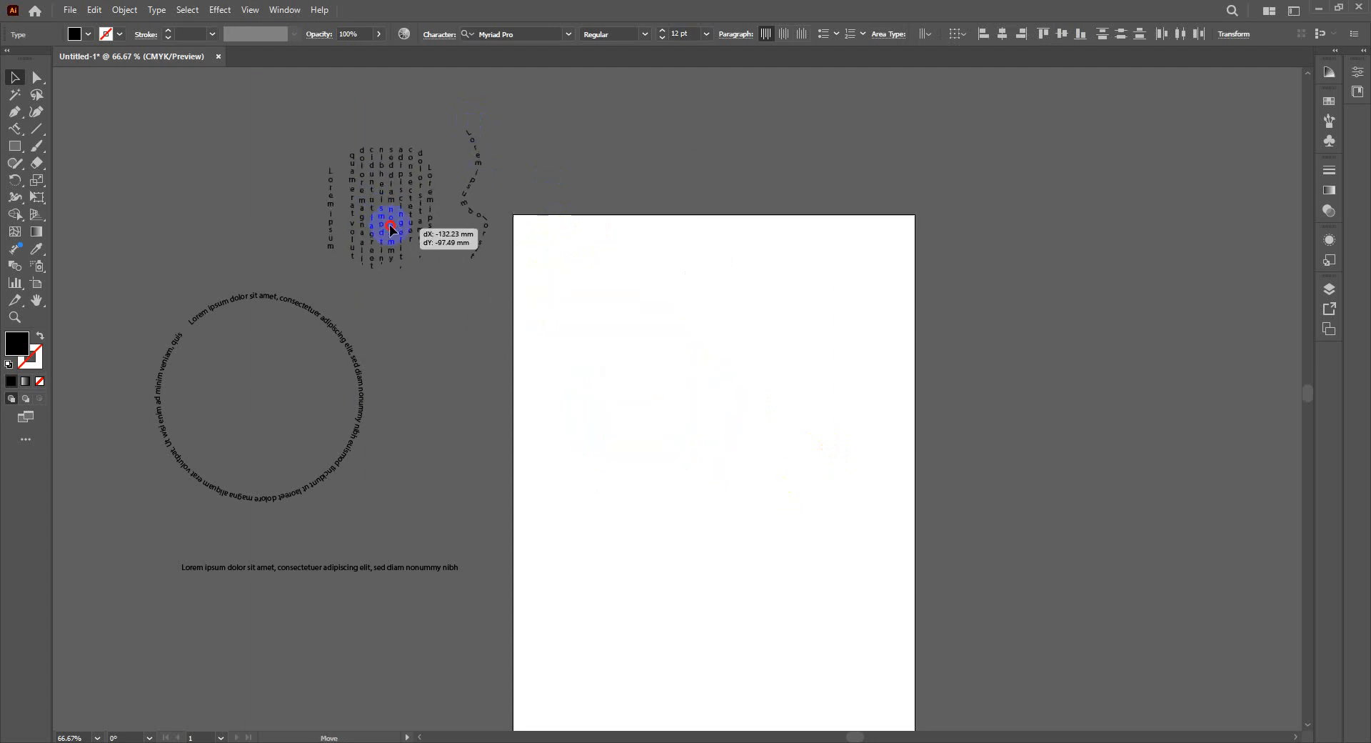
Step: Add the point text "Creative" in the upper part of the artboard and scale it to about 105 pt
click(16, 131)
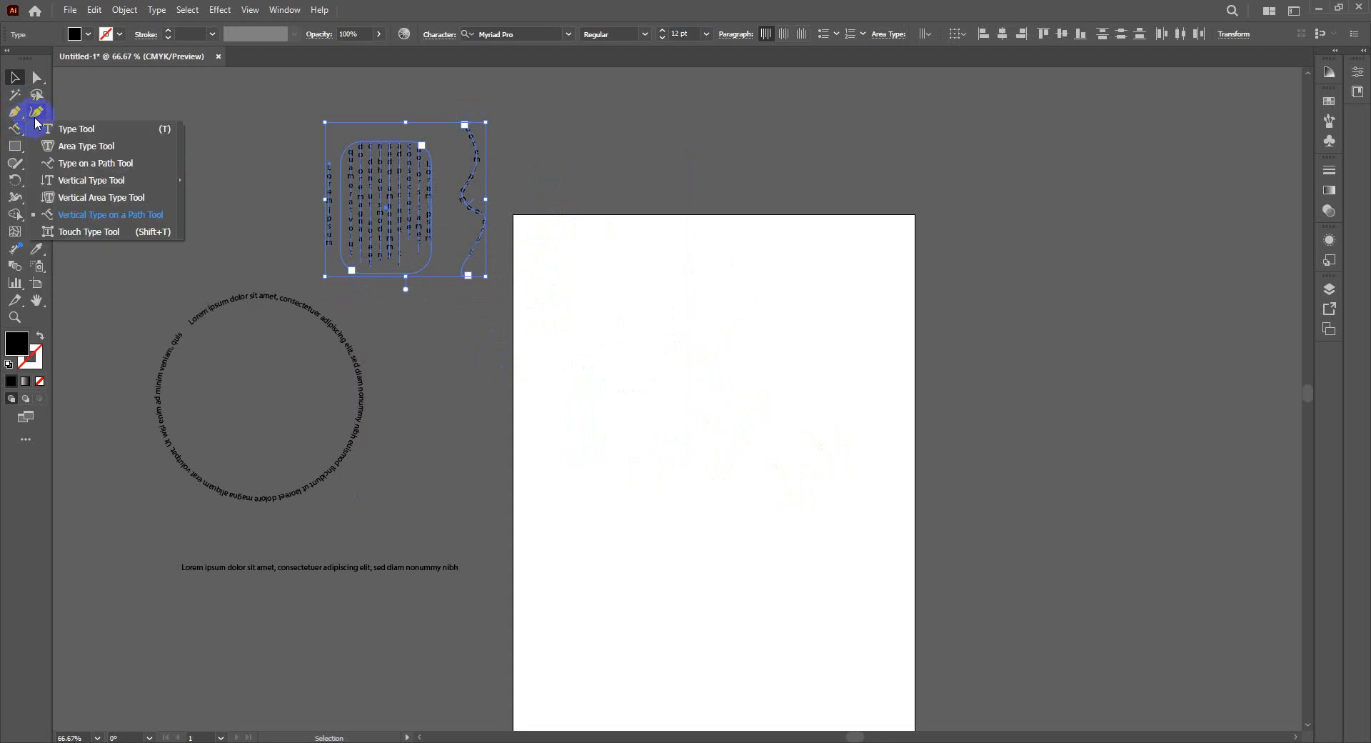
click(45, 123)
click(561, 287)
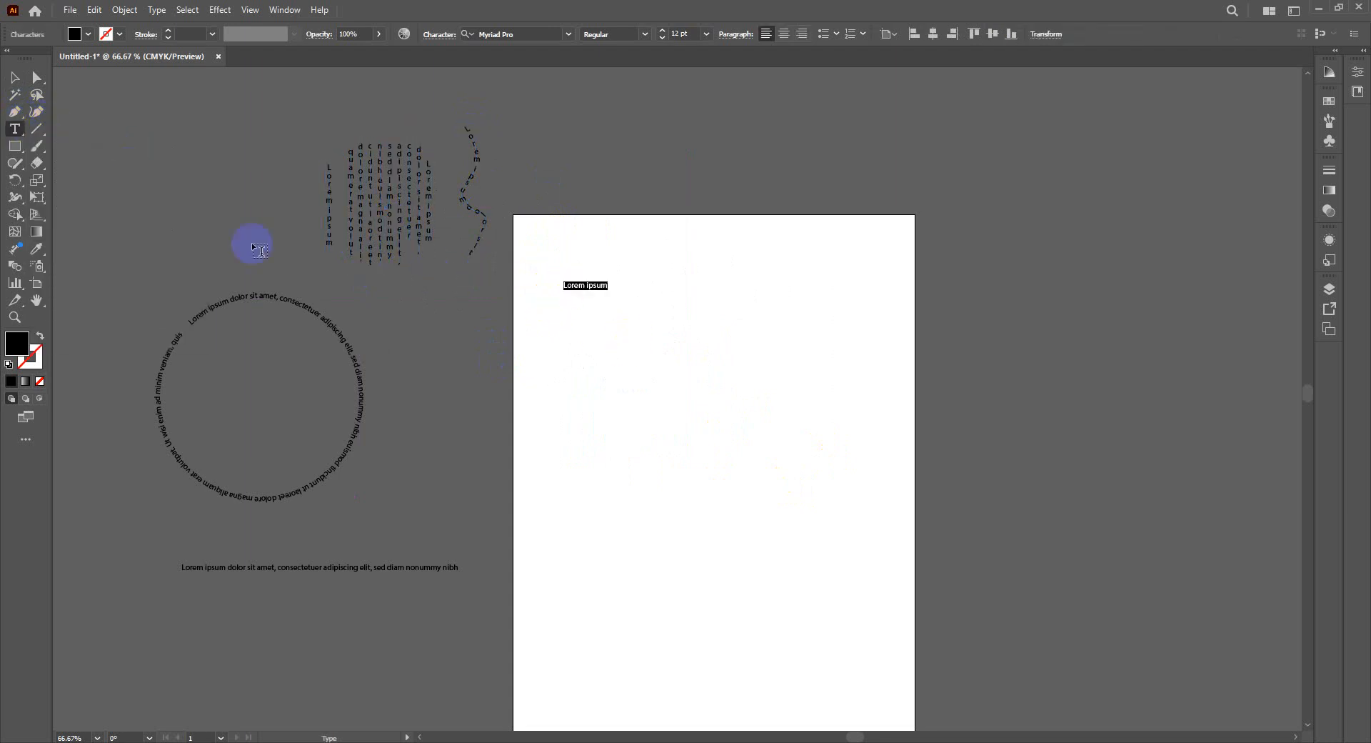
text(Crea)
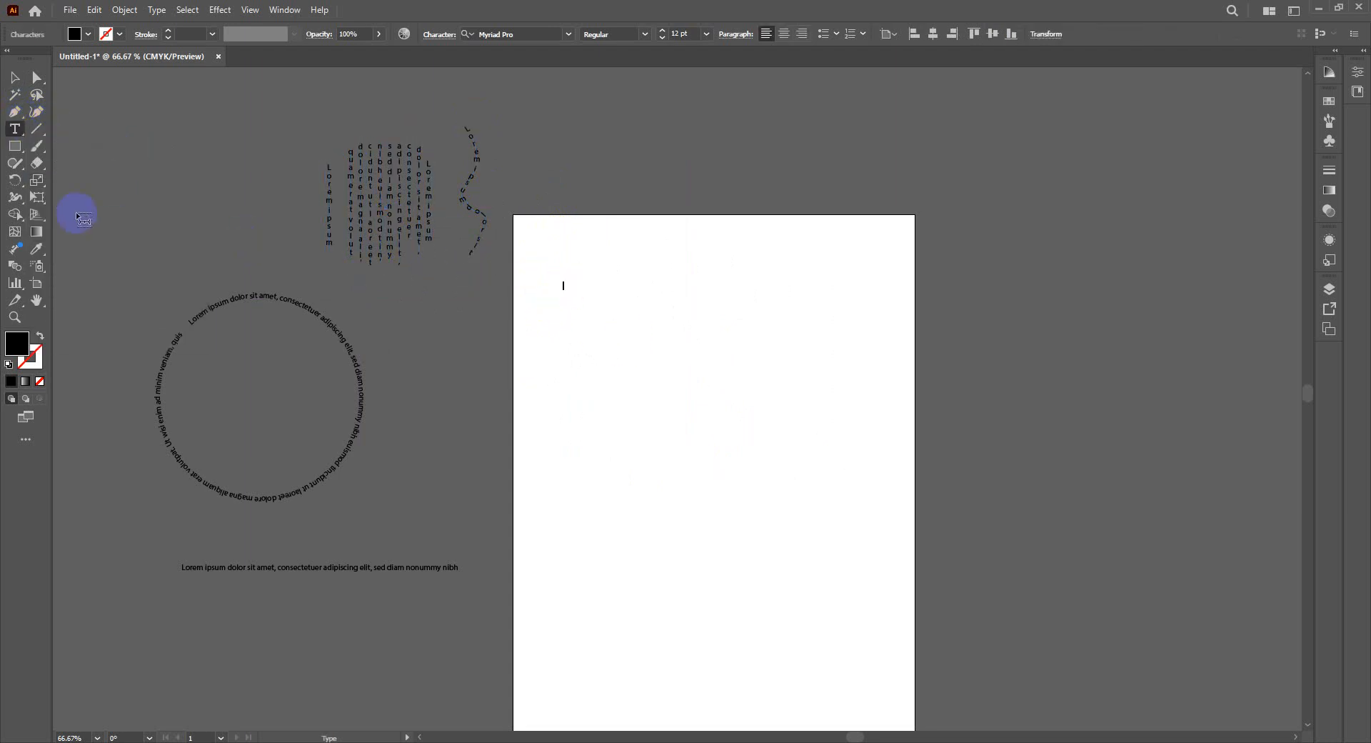
text(tive)
click(15, 77)
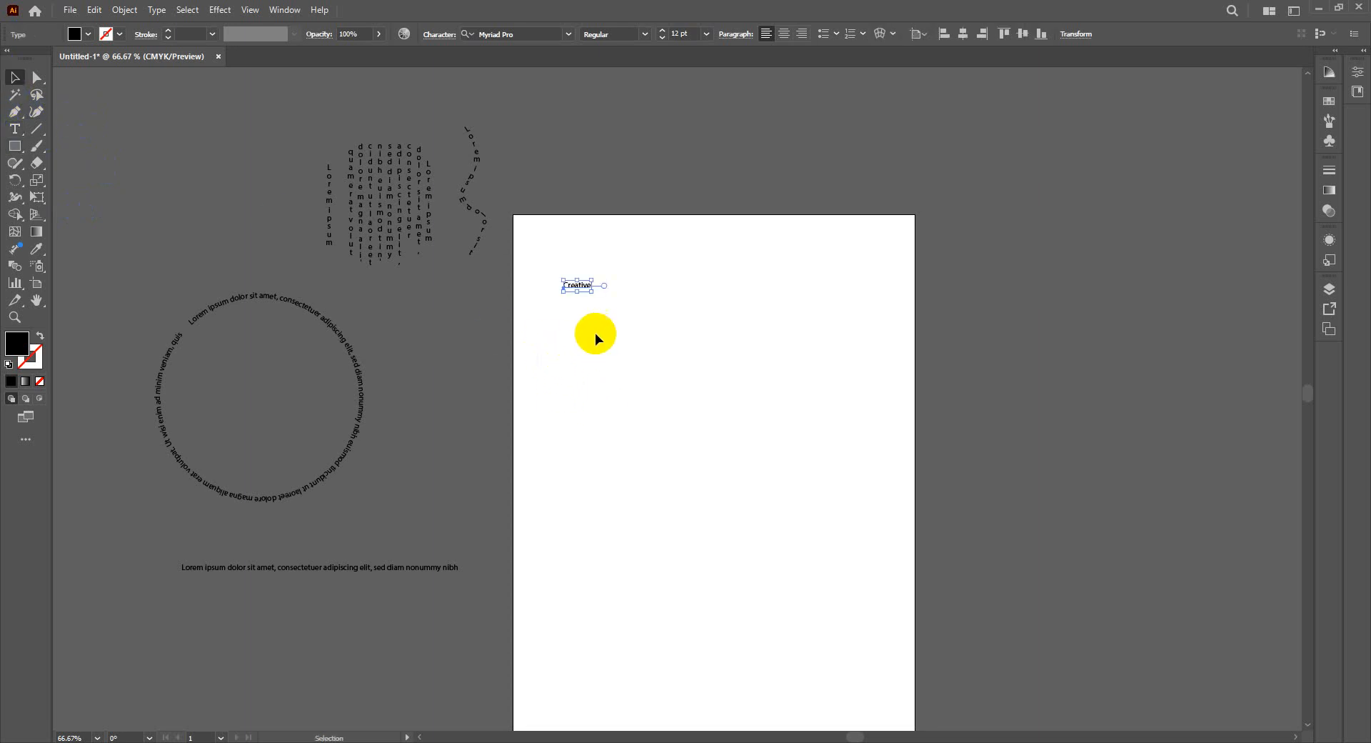
drag(592, 292, 805, 436)
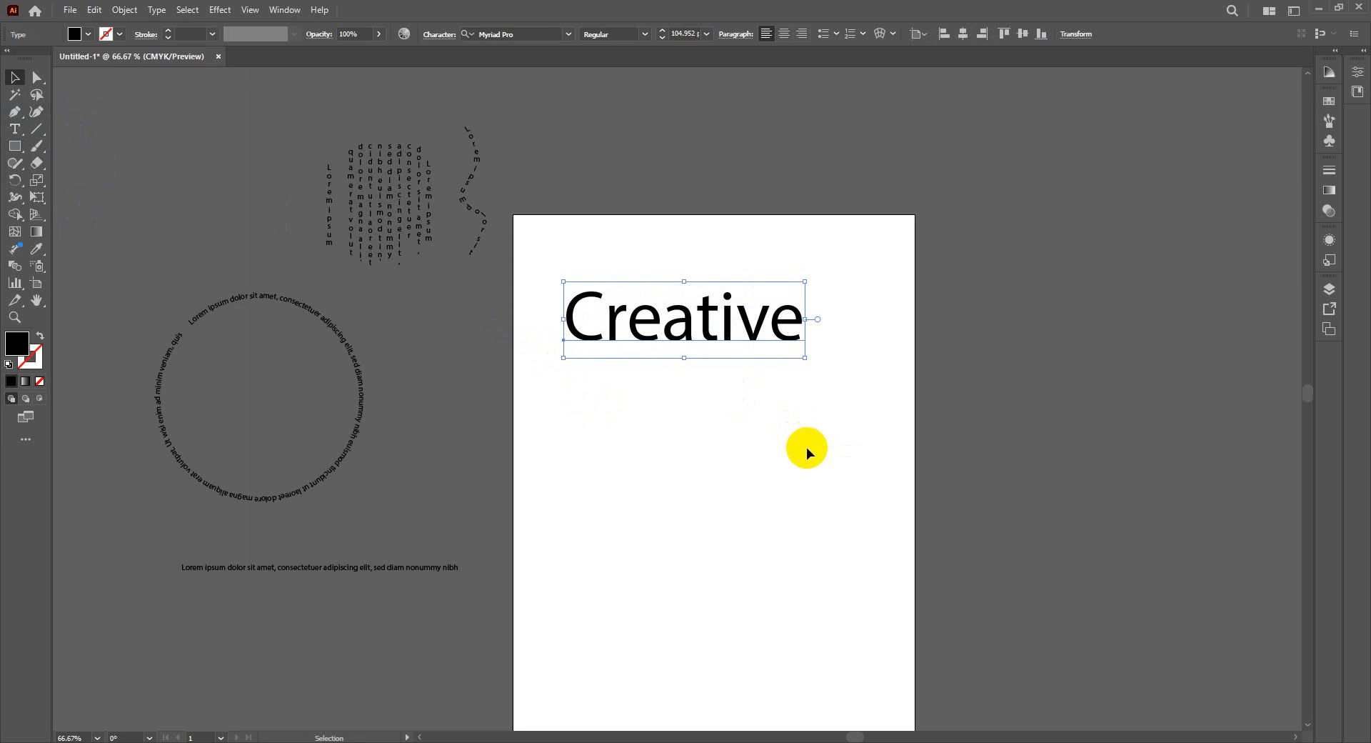
Step: Enlarge the letter "r" in "Creative" and rotate it slightly clockwise with the Touch Type tool
click(14, 130)
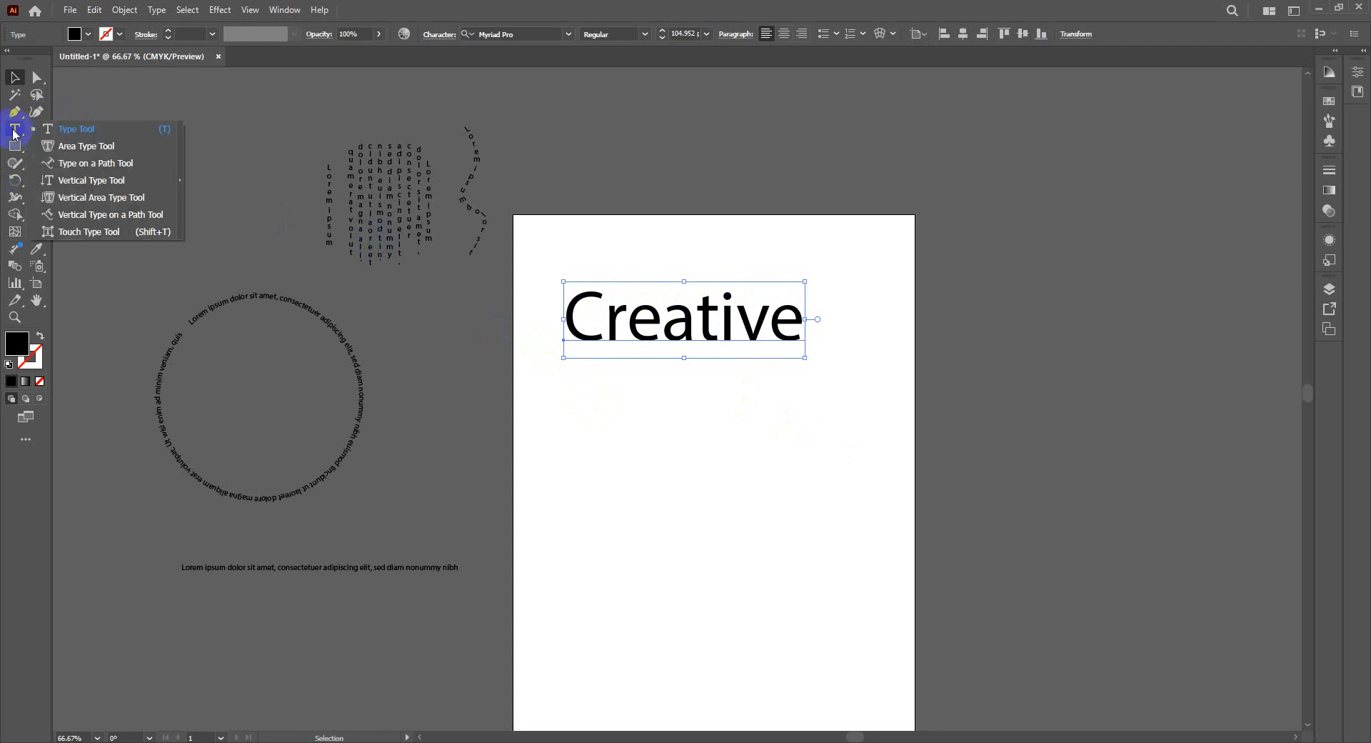
click(109, 234)
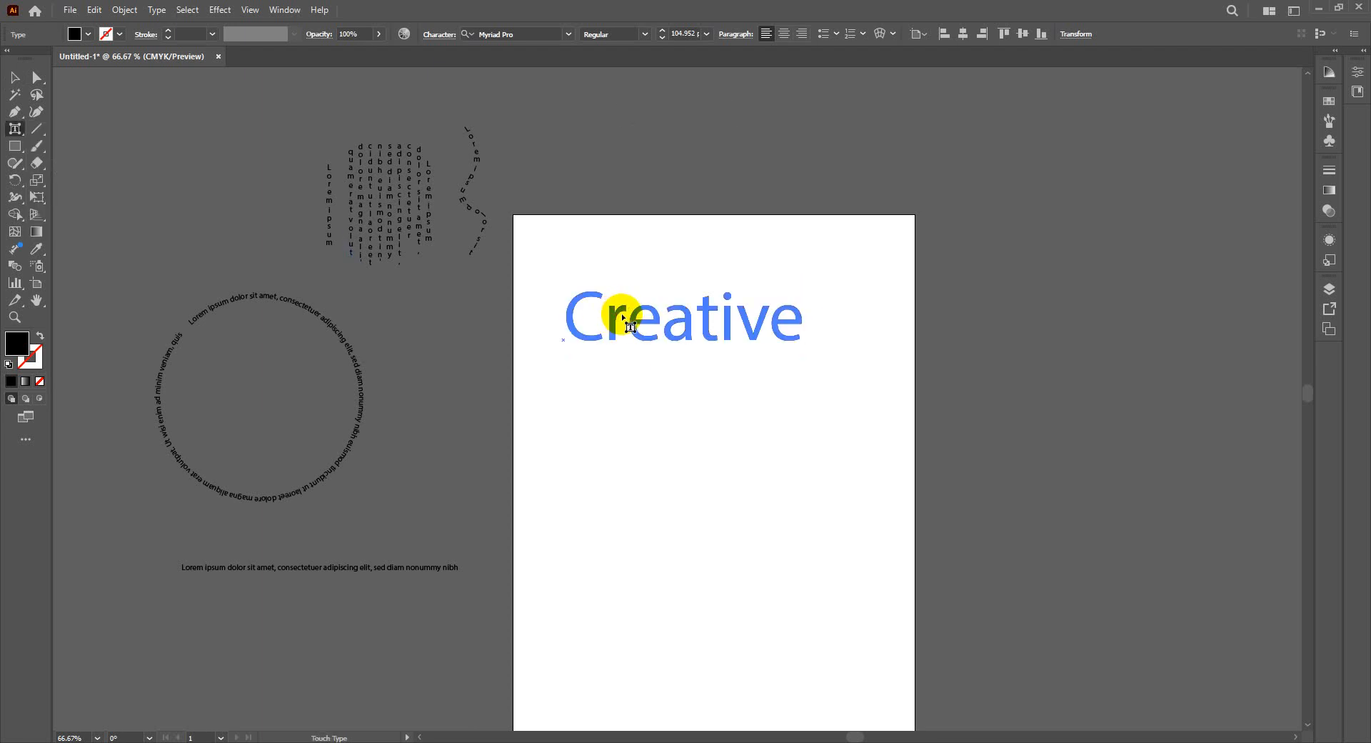
click(625, 321)
drag(631, 304, 677, 240)
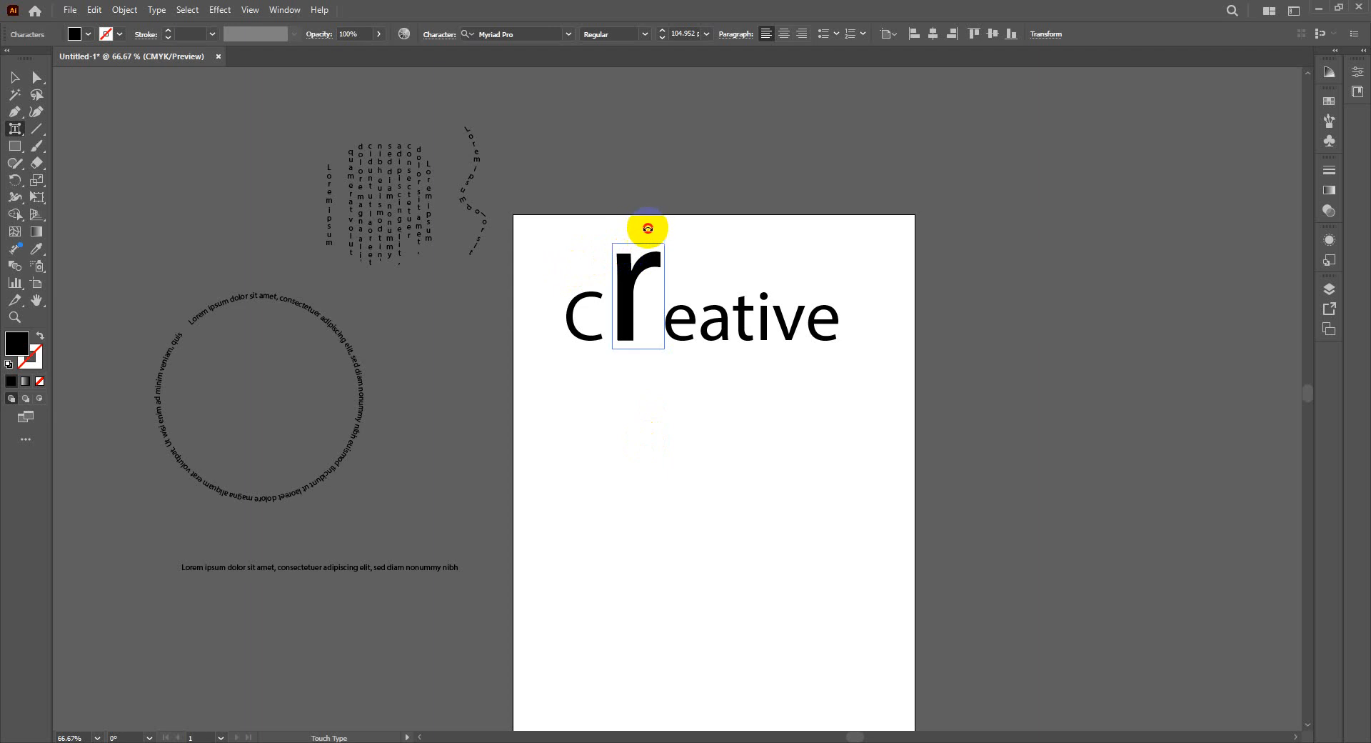
drag(647, 228, 668, 229)
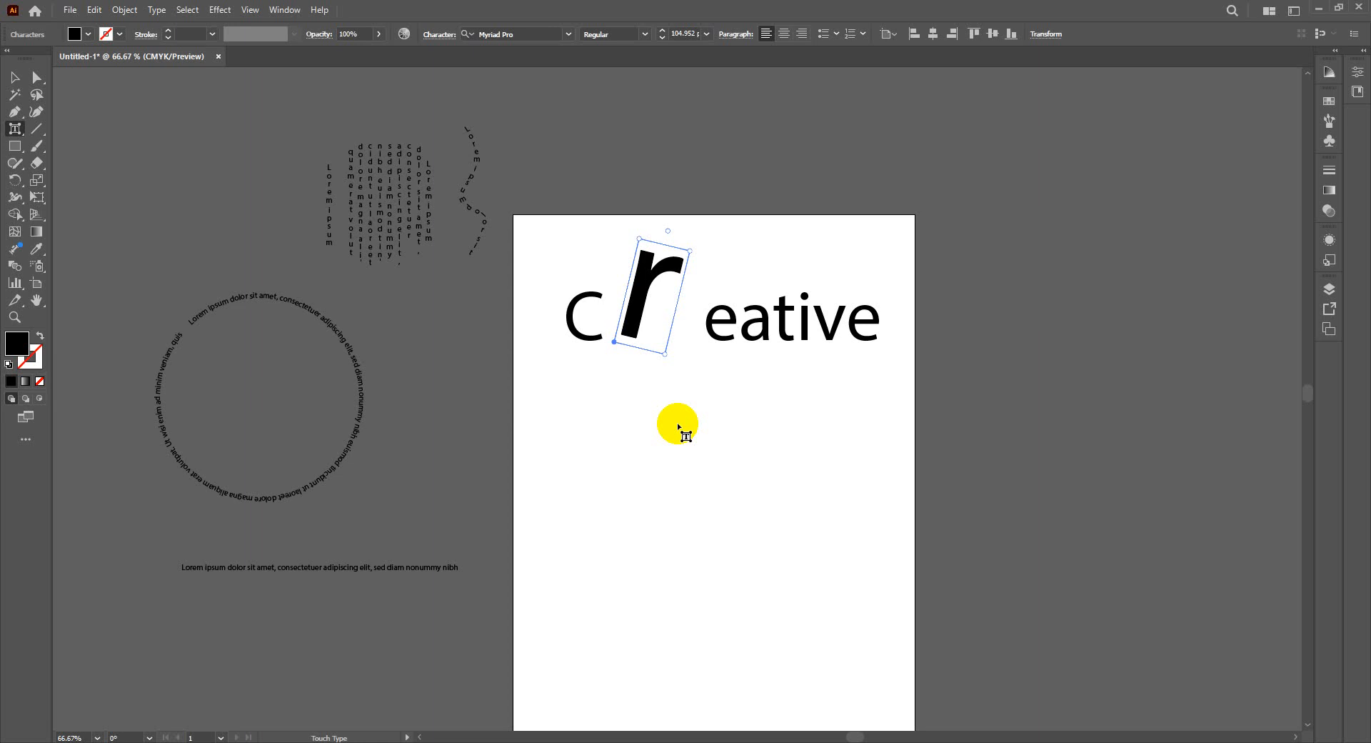
Step: Delete the enlarged, rotated "r" from the word "Creative" with the Type tool
click(19, 131)
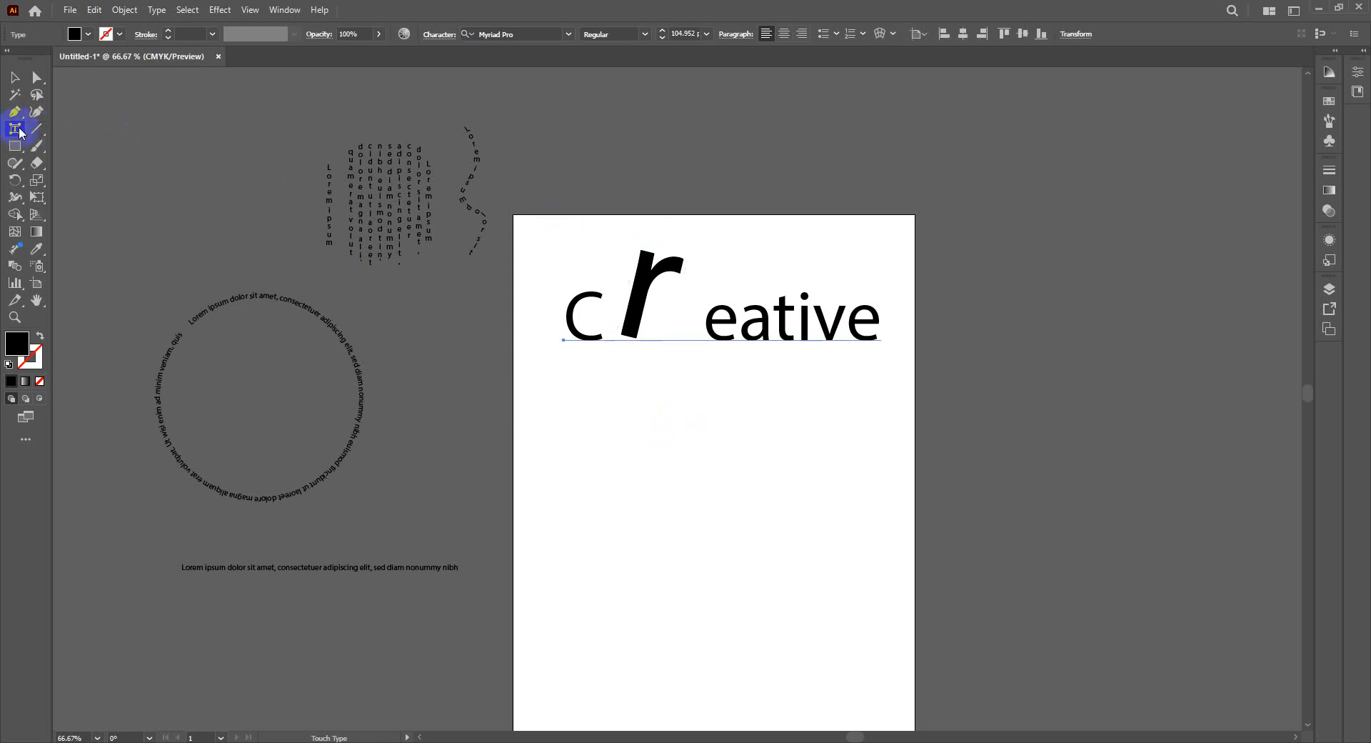
click(20, 132)
click(76, 128)
double_click(646, 295)
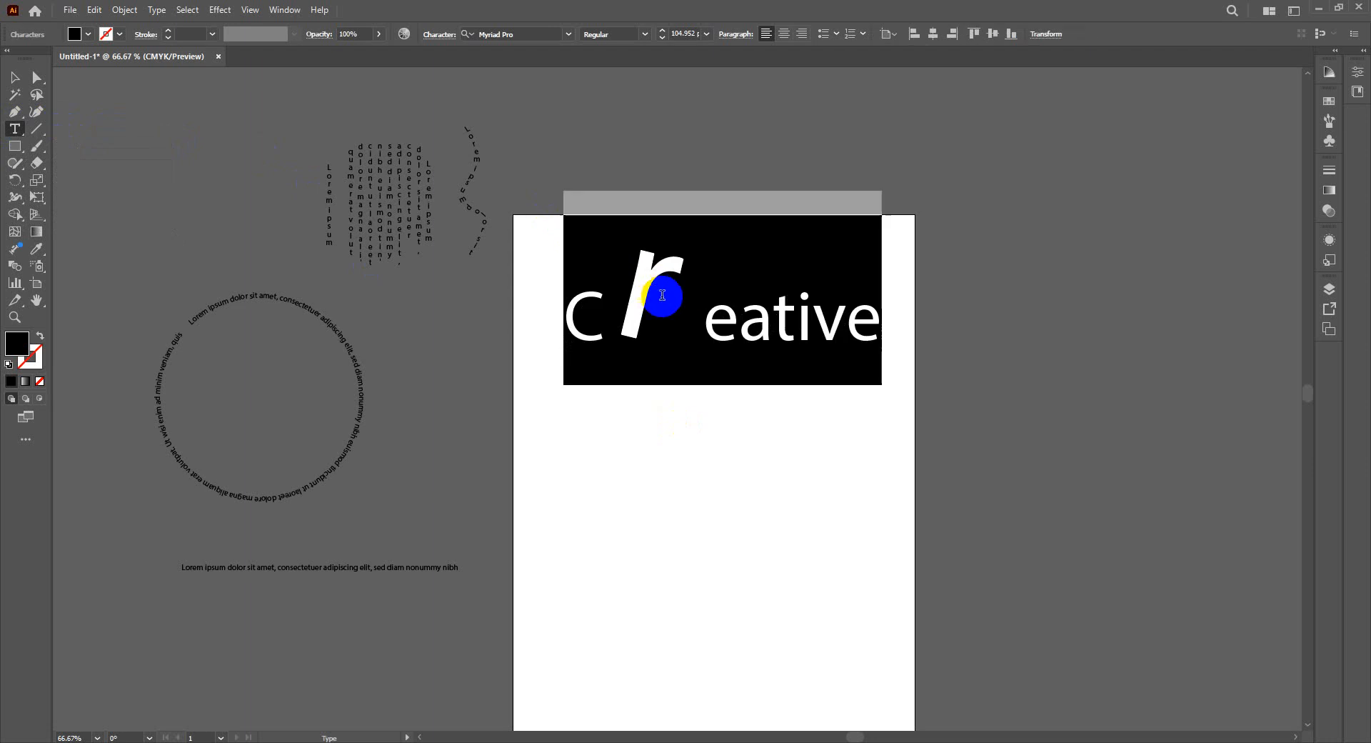
click(671, 311)
key(BackSpace)
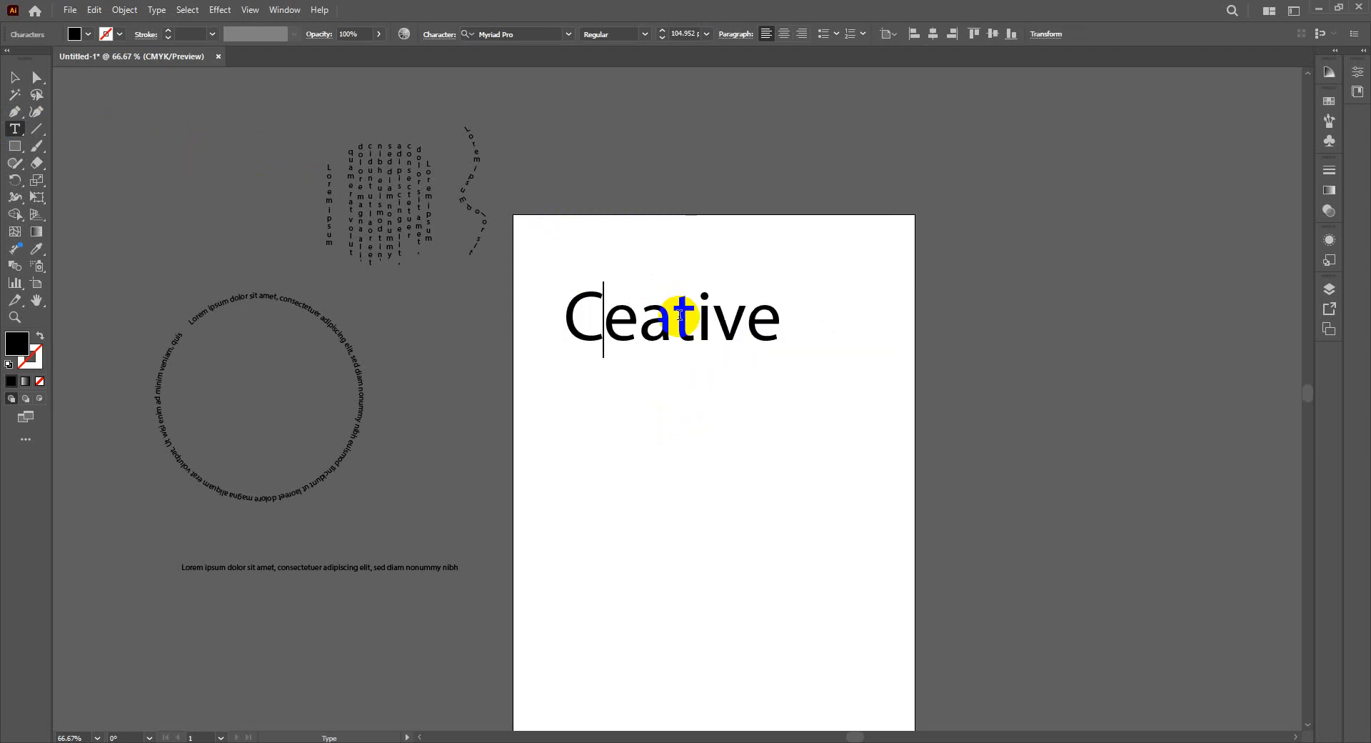
text(t)
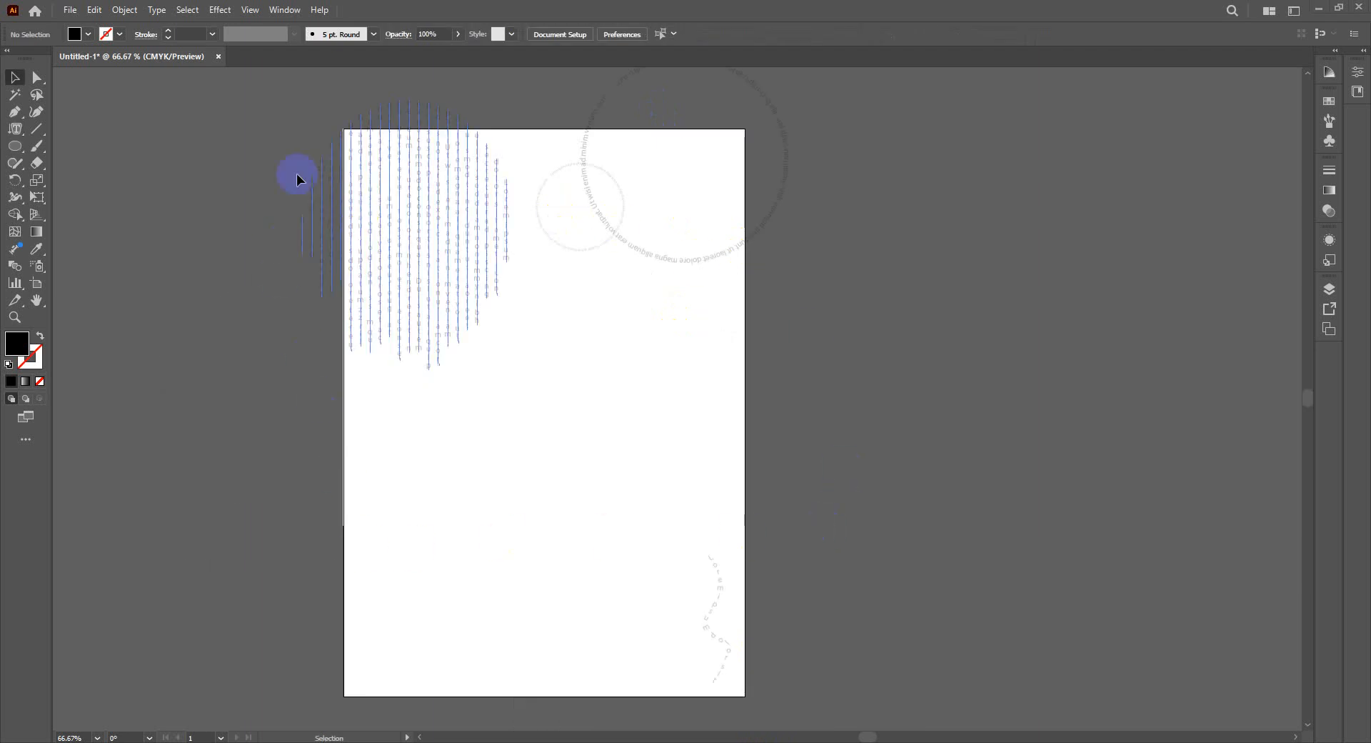
key(ctrl+a)
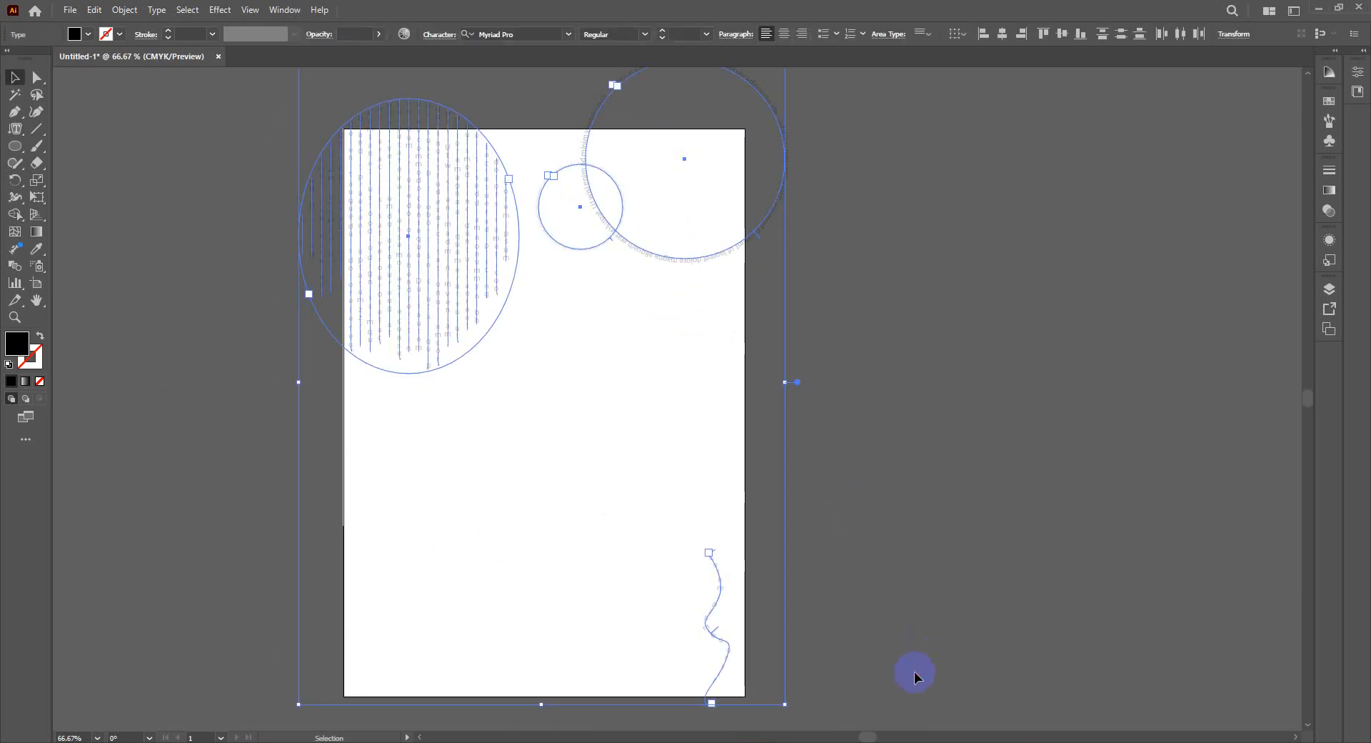
click(914, 671)
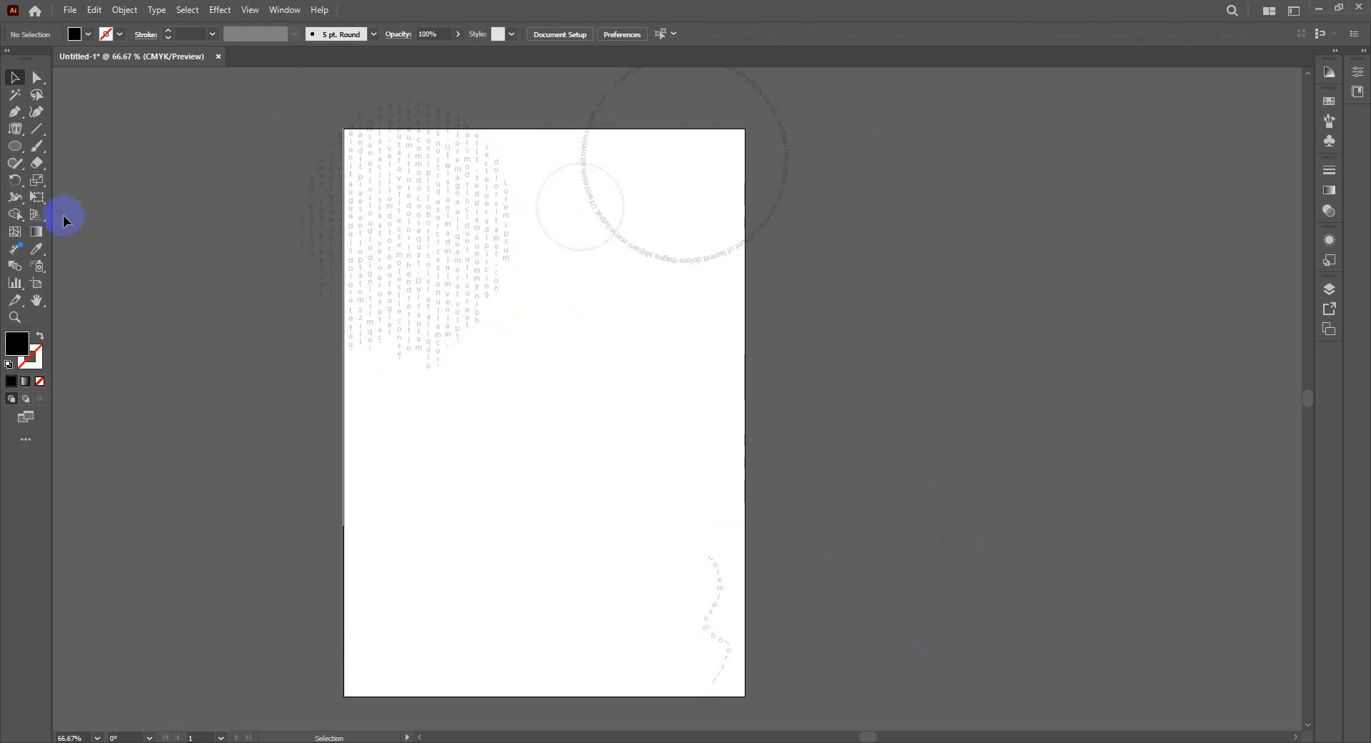
drag(15, 129, 16, 128)
click(67, 126)
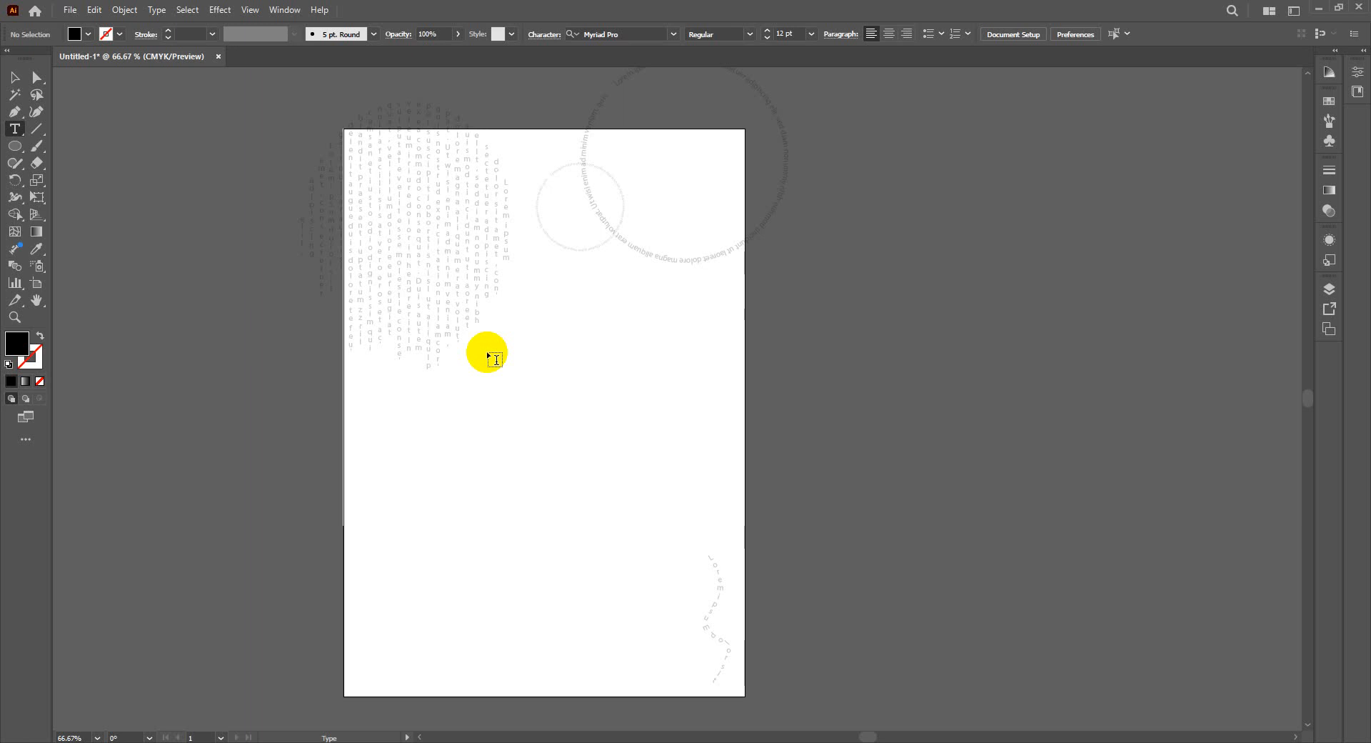
key(shift+c)
key(a)
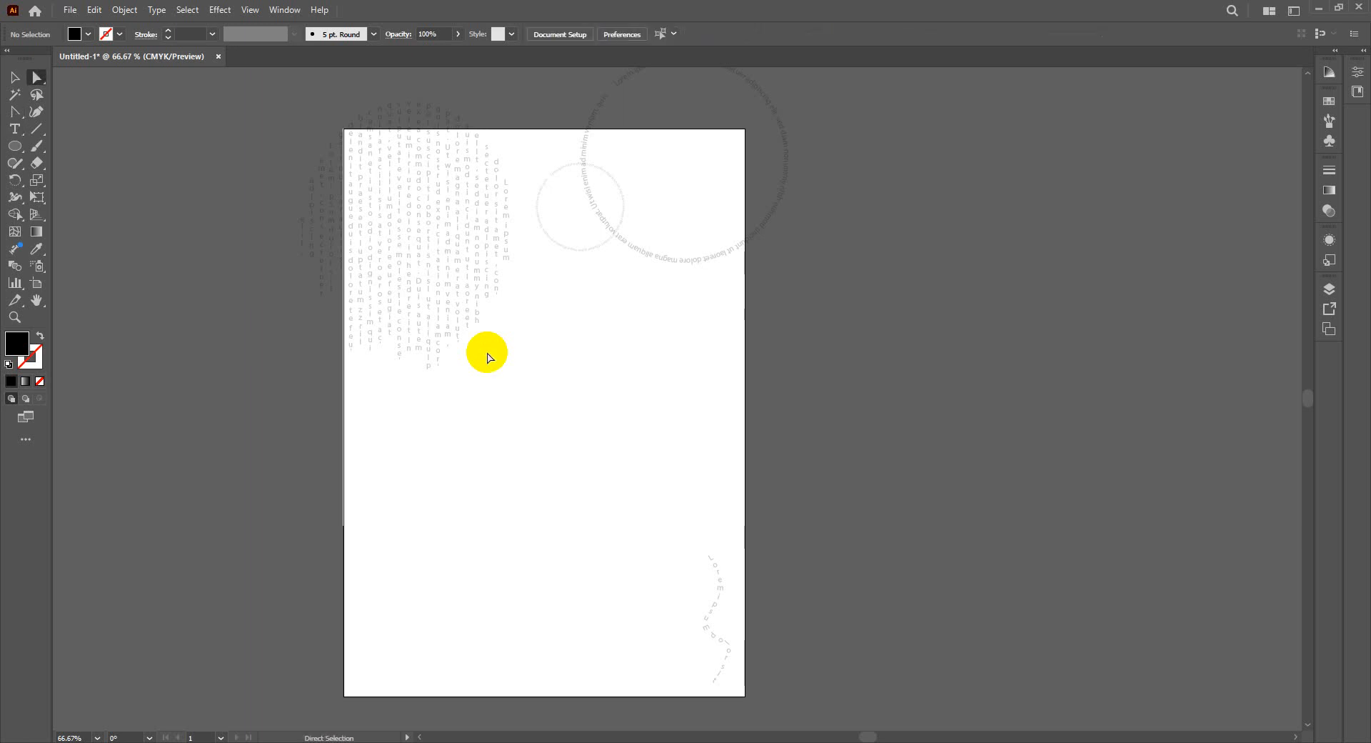
Step: Add a point text reading "character Palete" near the middle of the artboard
click(14, 130)
click(460, 384)
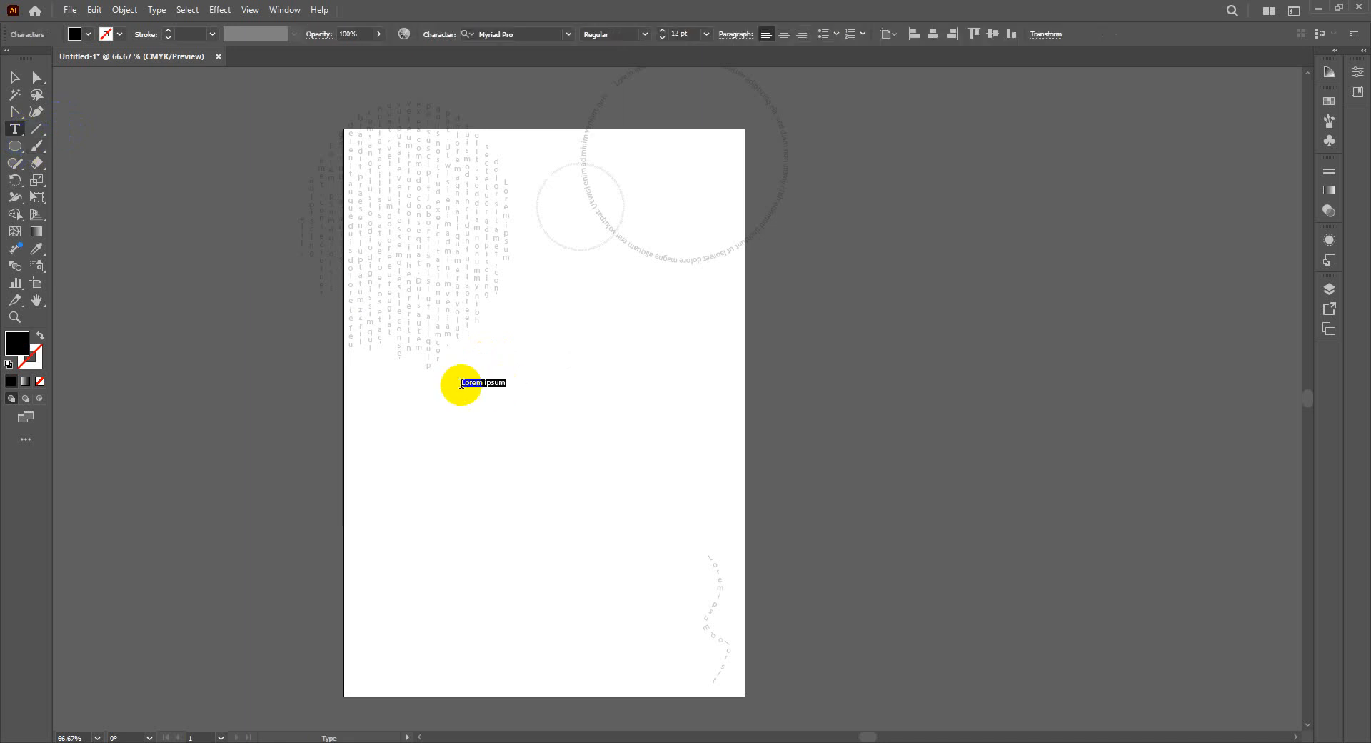
key(BackSpace)
text(Tha)
text(racte)
text(r)
text( Pa)
text(lete)
Step: Scale the "character Palete" text to about 36 pt and move it to the upper part of the artboard
click(14, 76)
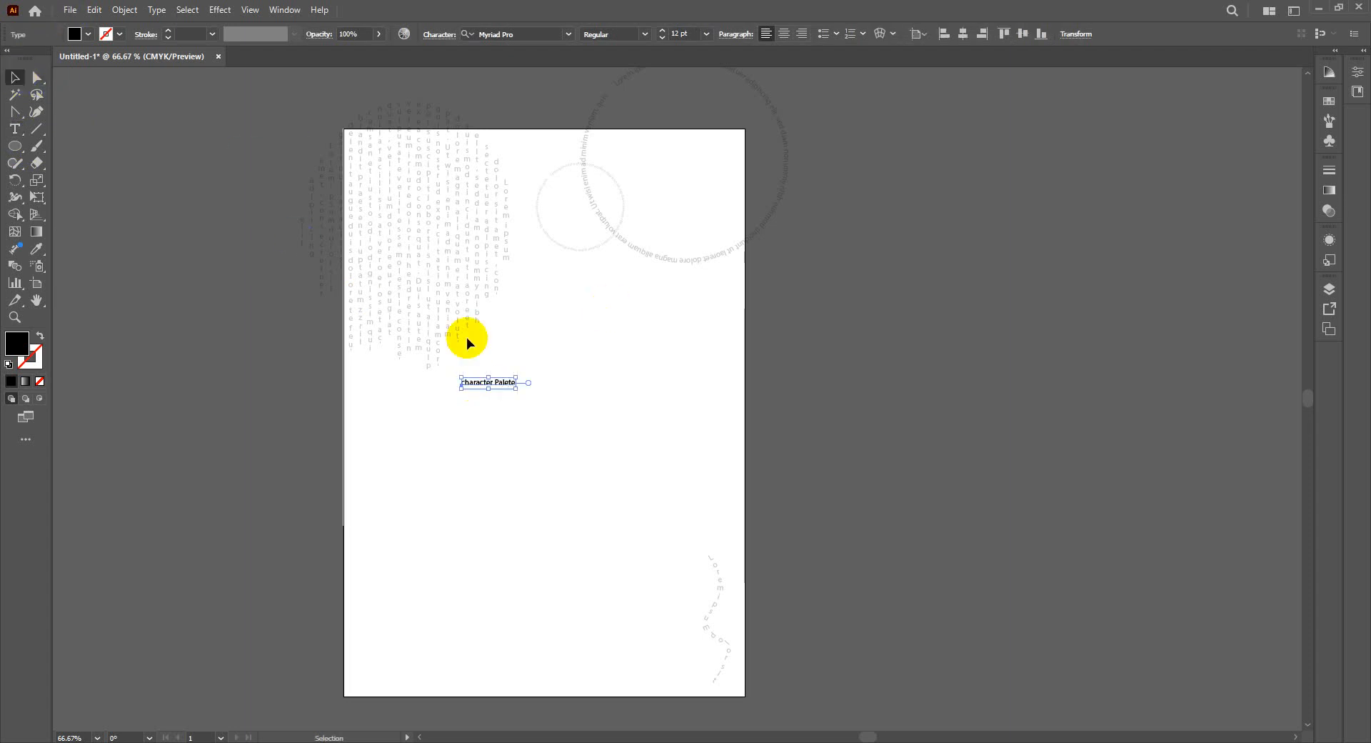
drag(516, 388, 615, 480)
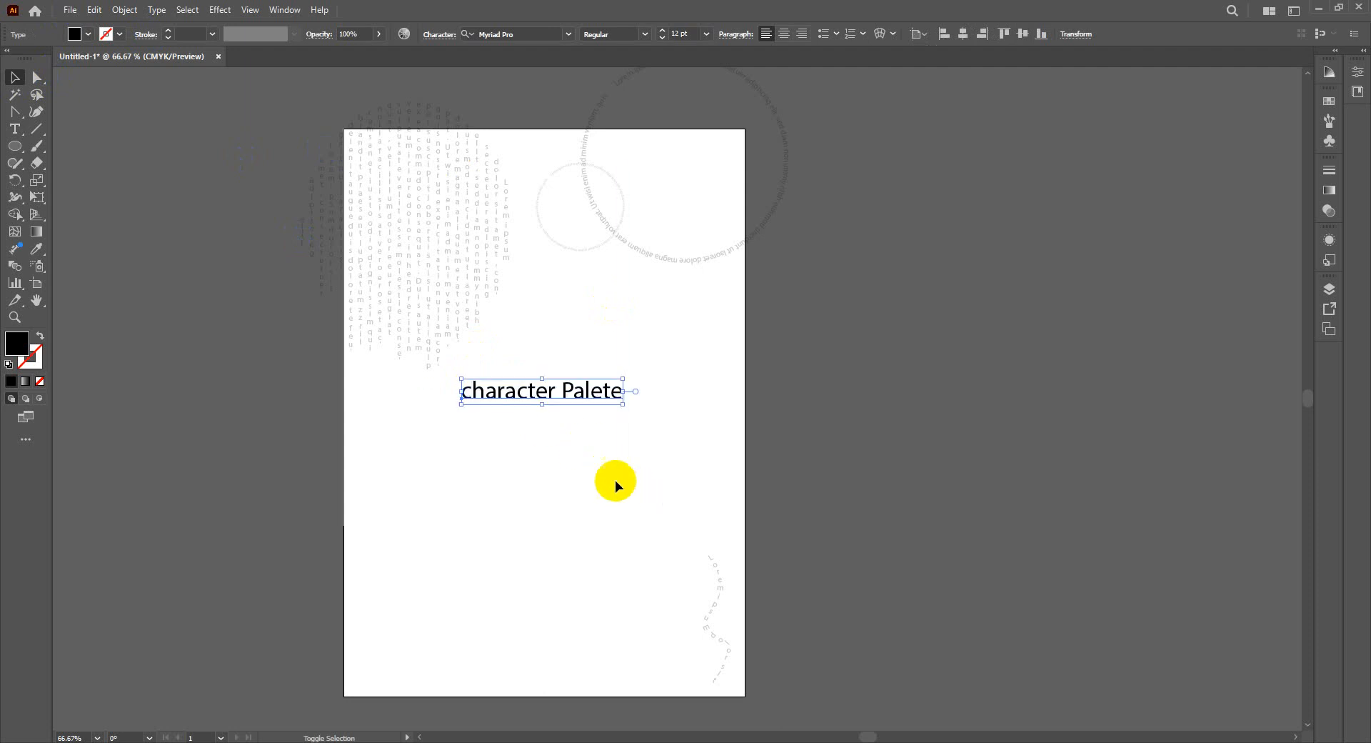
drag(586, 401, 509, 162)
Step: Replace the text's initial letter with a capital "C" and move the text a little further down the artboard
double_click(395, 182)
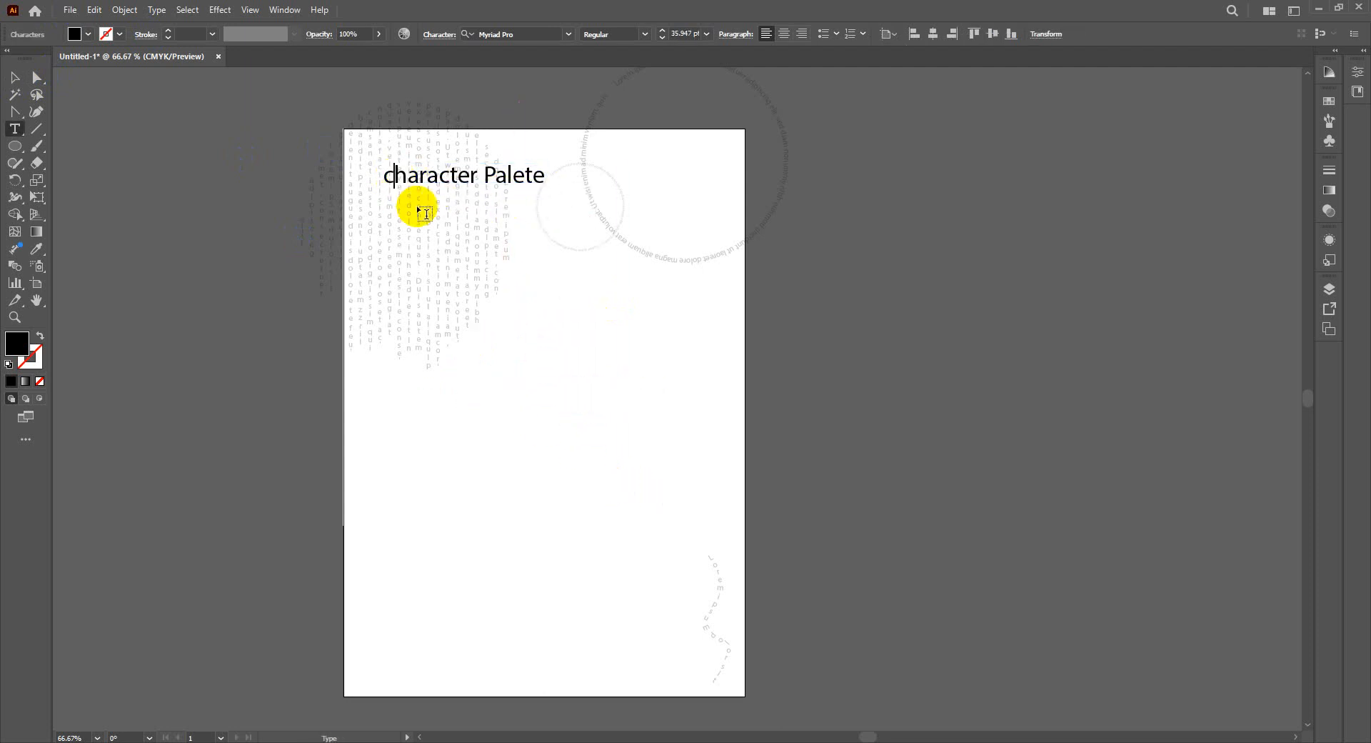
key(BackSpace)
text(C)
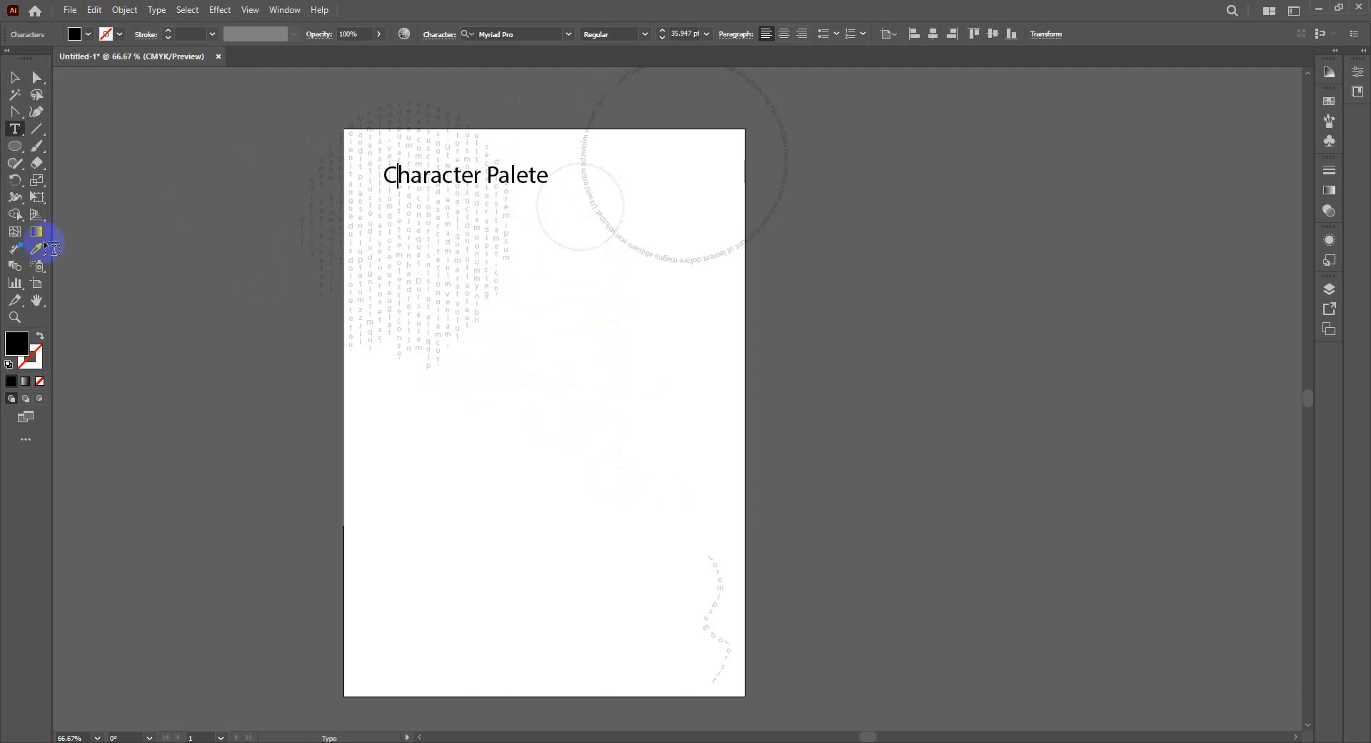
click(22, 84)
drag(404, 176, 427, 290)
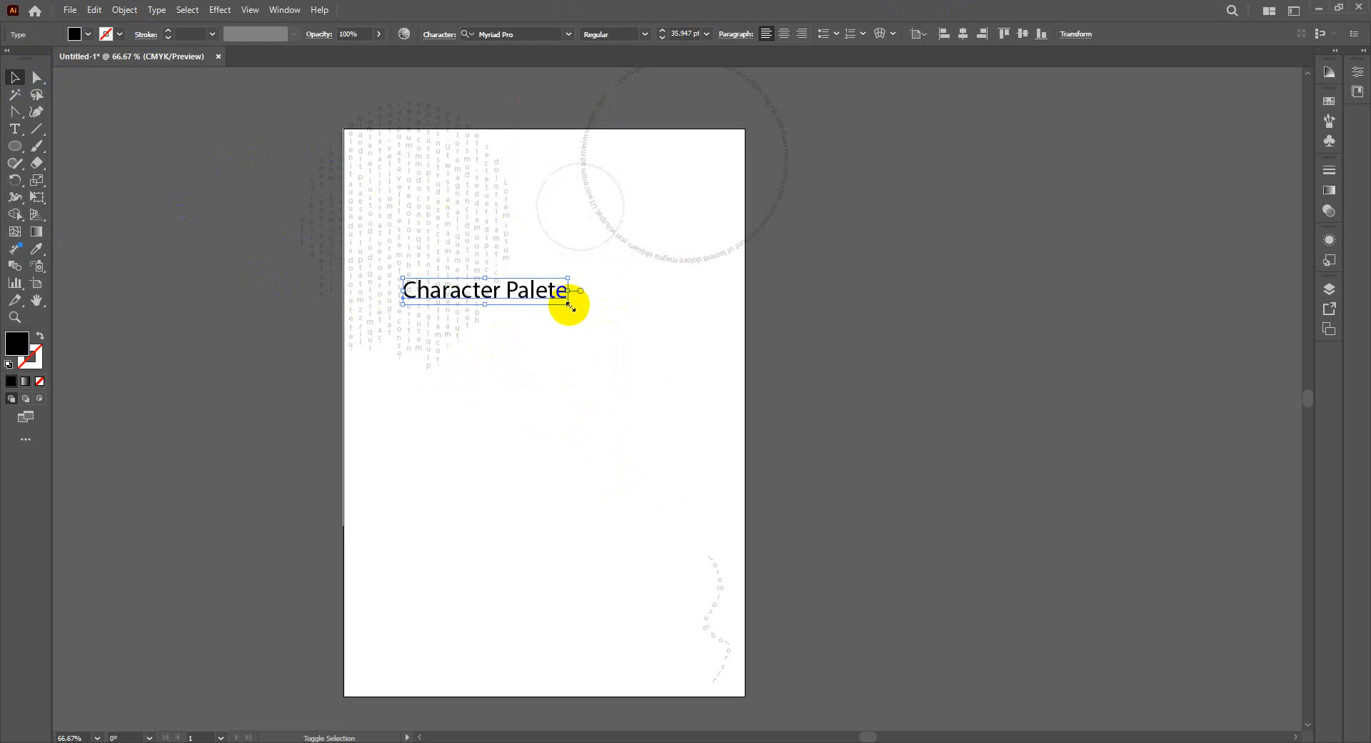
Step: Set the font size of the "Character Palete" text to 12 pt
click(685, 34)
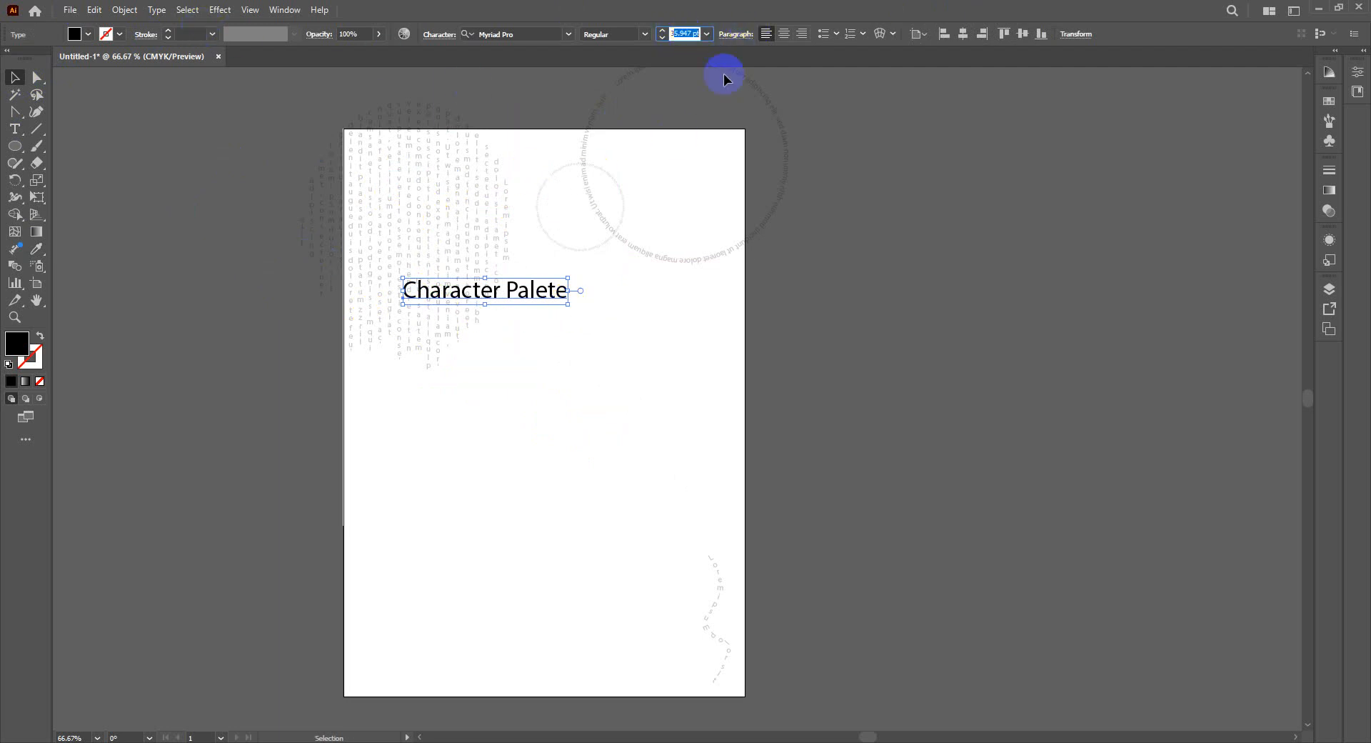
text(3)
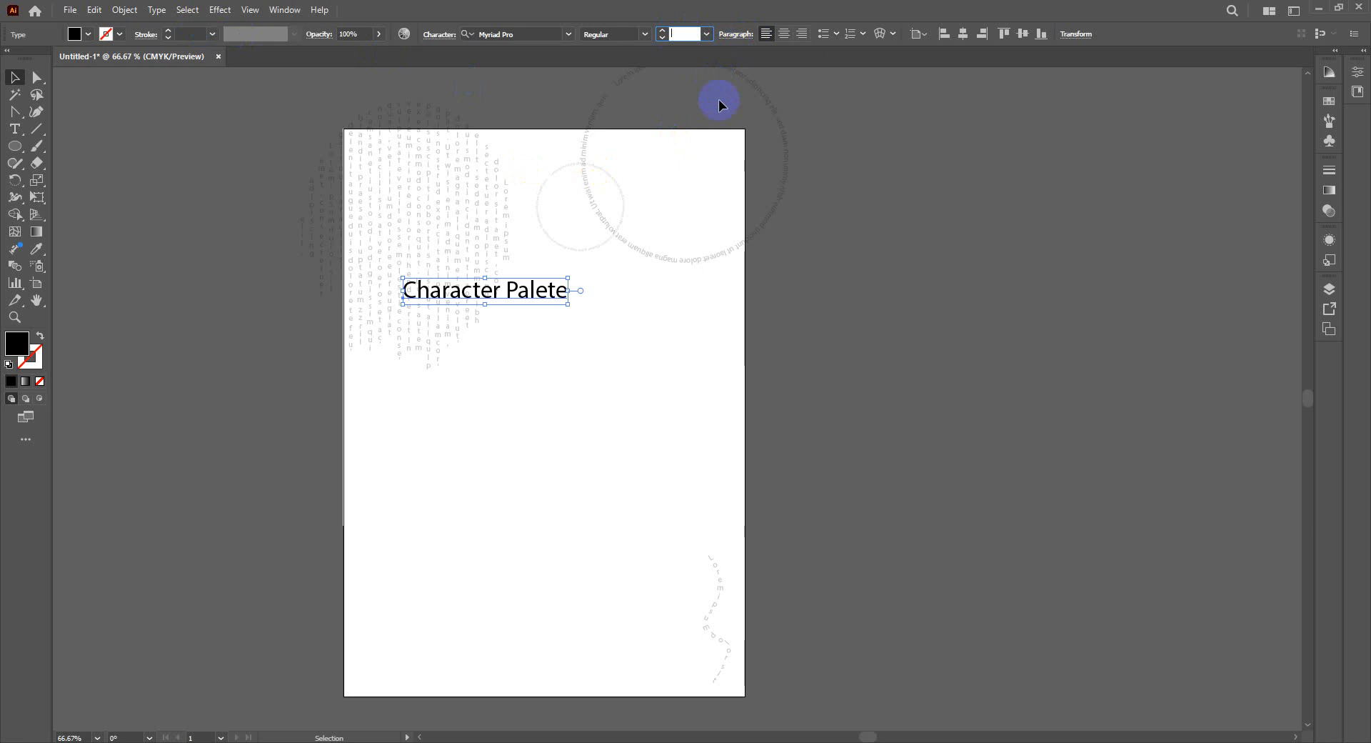
text(2)
key(Return)
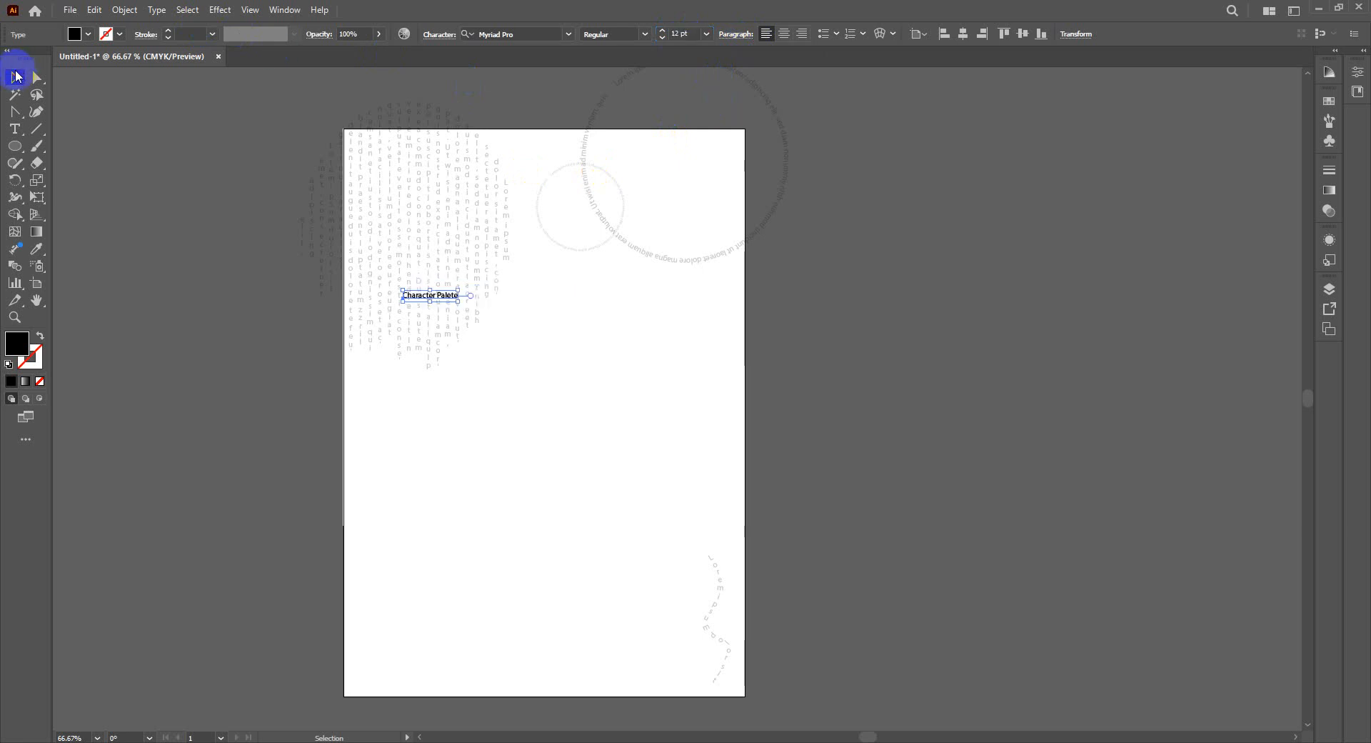
click(537, 518)
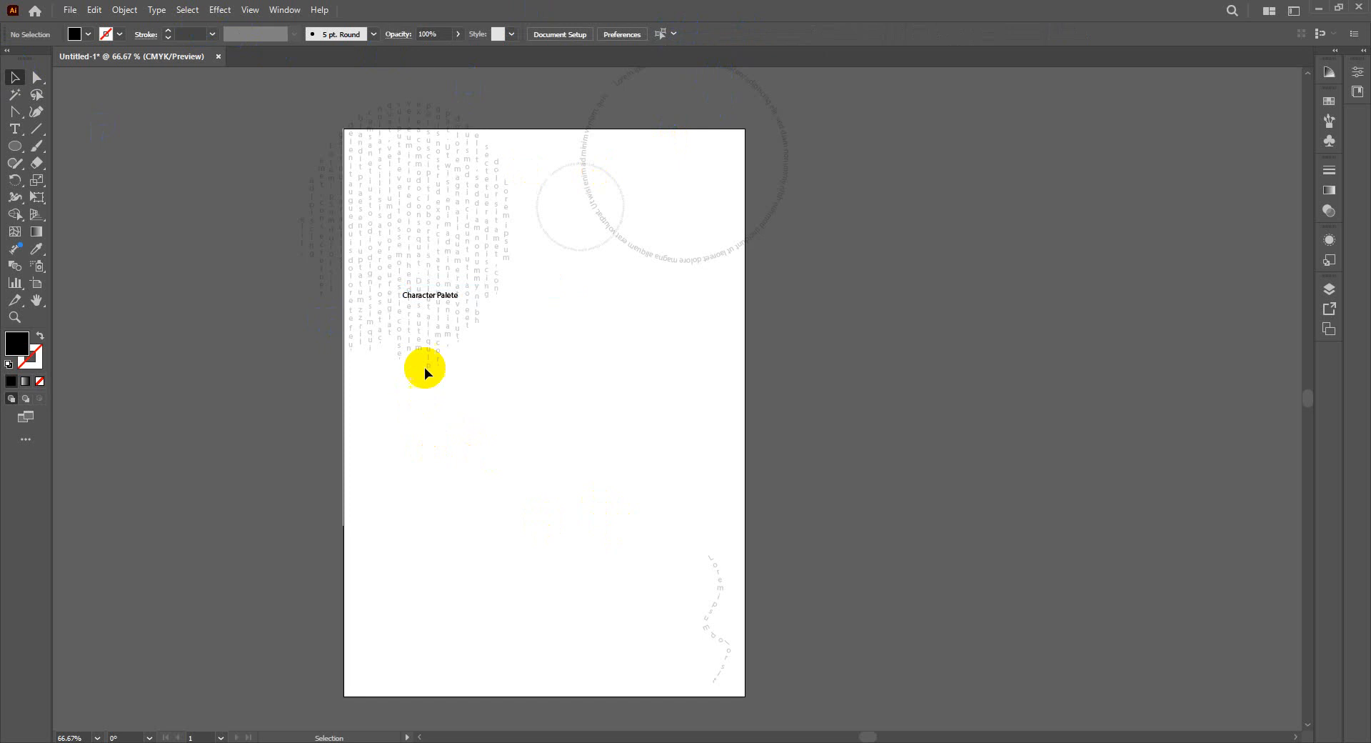
Step: Move the "Character Palete" text to the artboard's upper part and back down to just below its middle
drag(436, 299, 406, 170)
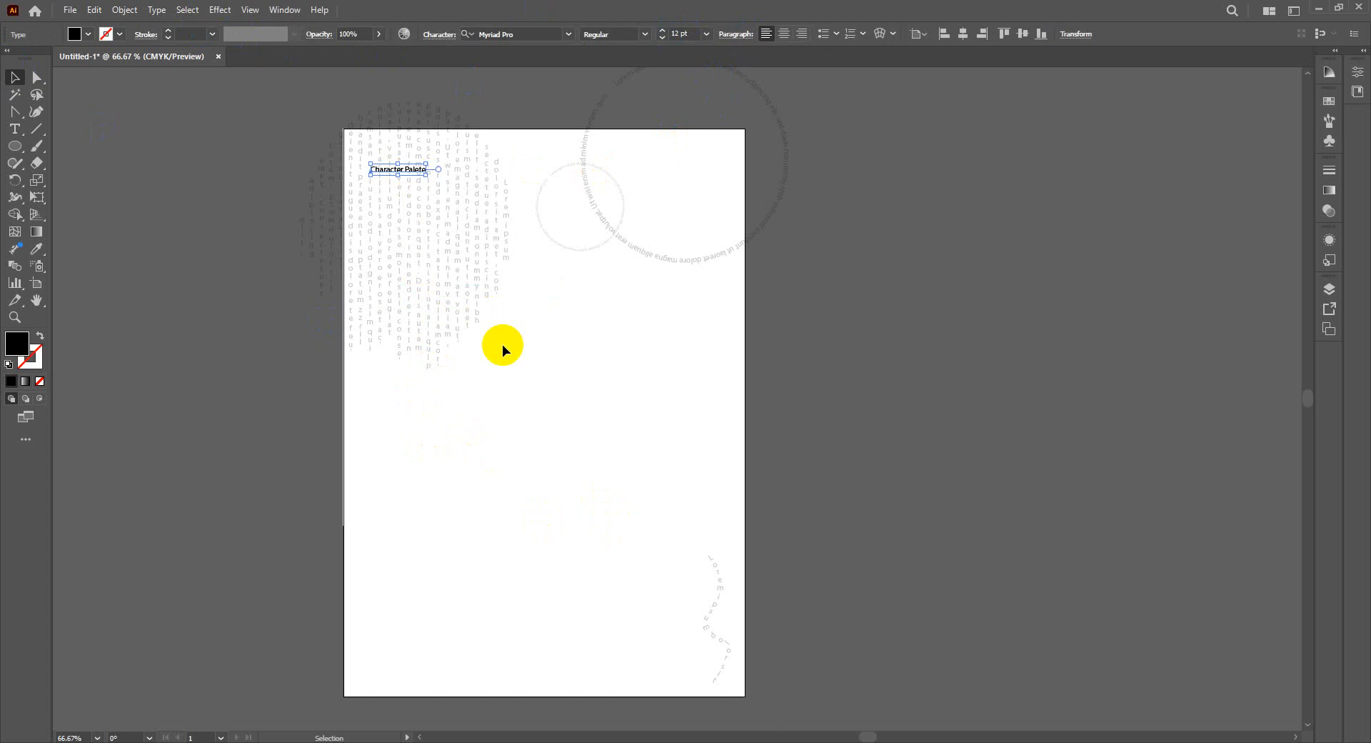
click(508, 298)
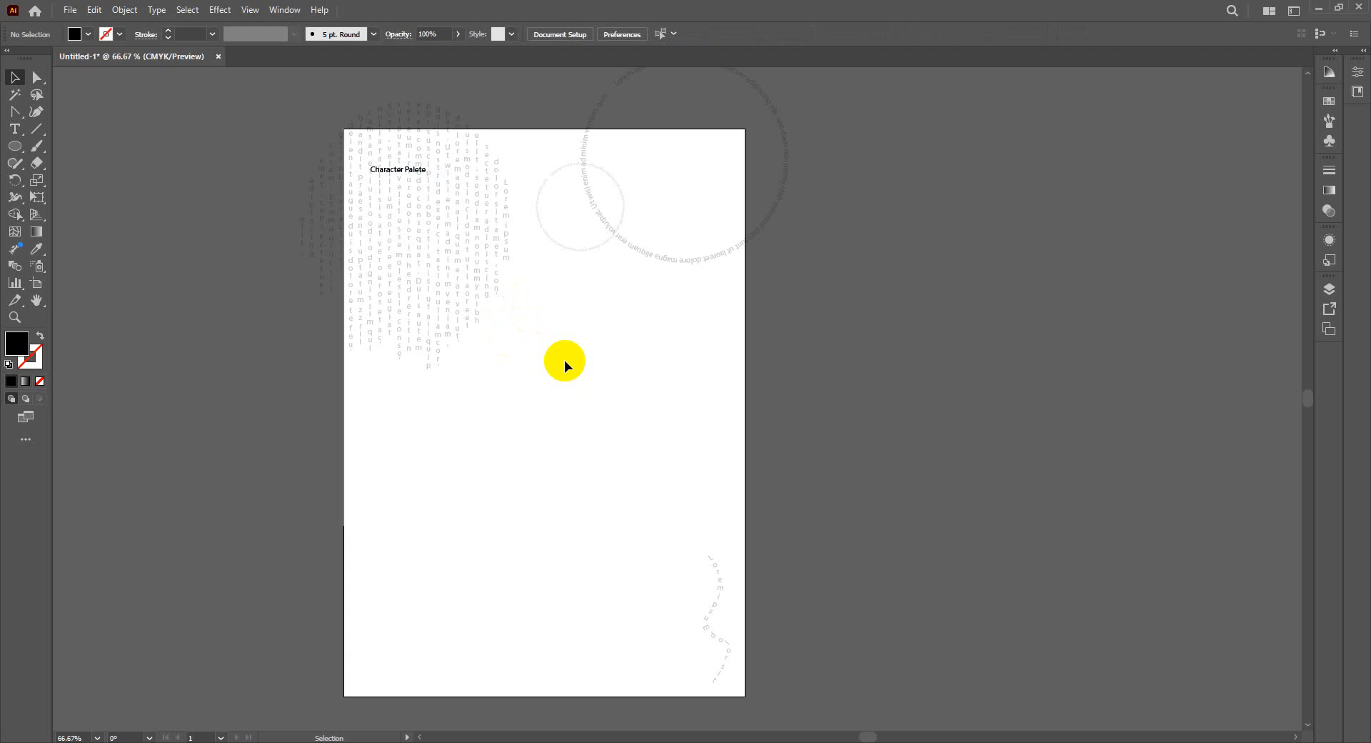
click(392, 171)
drag(392, 172, 414, 432)
click(447, 512)
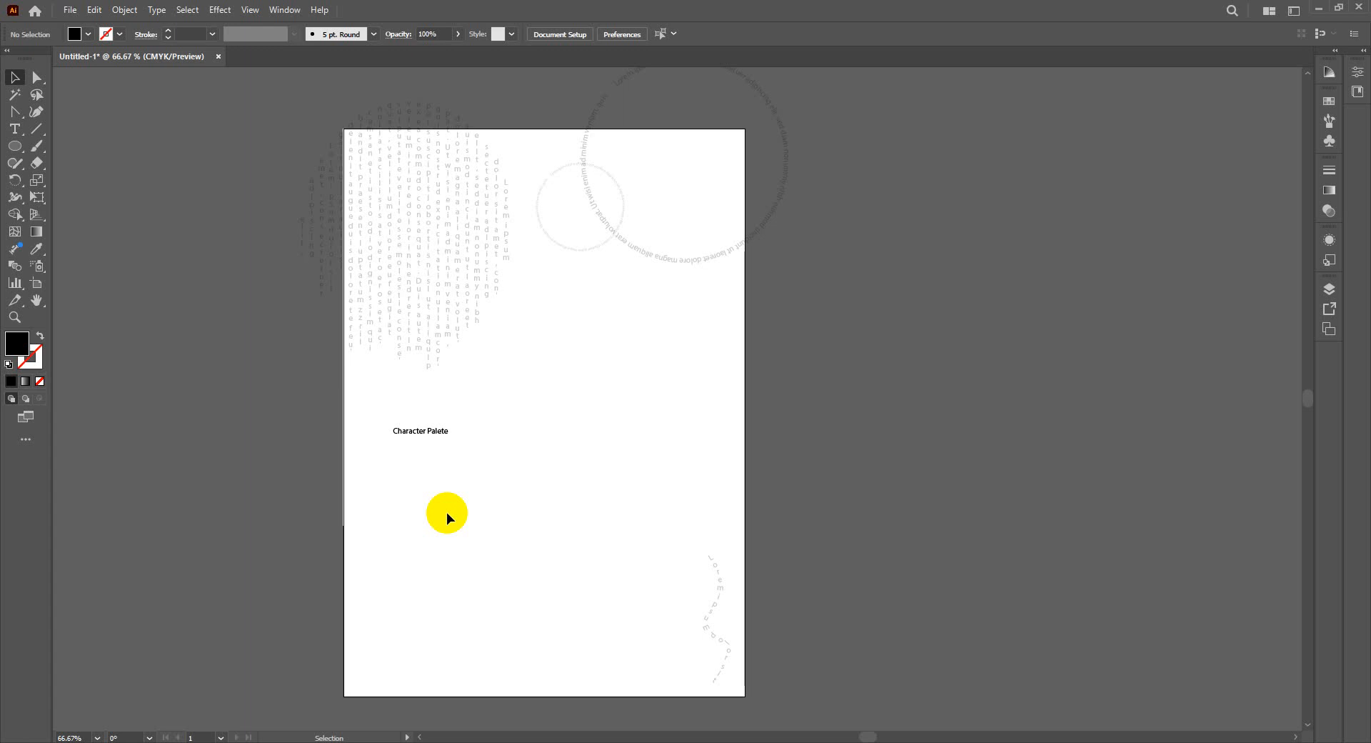
Step: Scale the "Character Palete" text up to about 42 pt
click(422, 430)
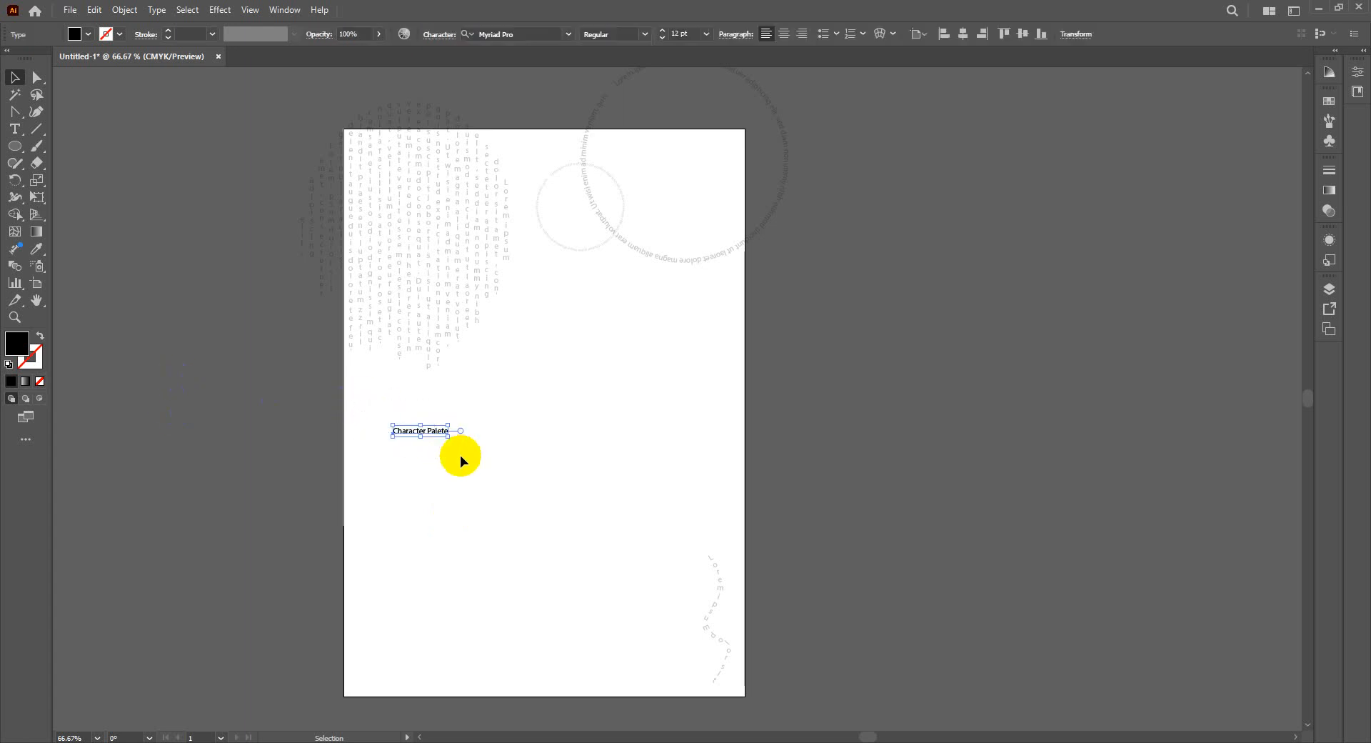
drag(448, 437, 548, 509)
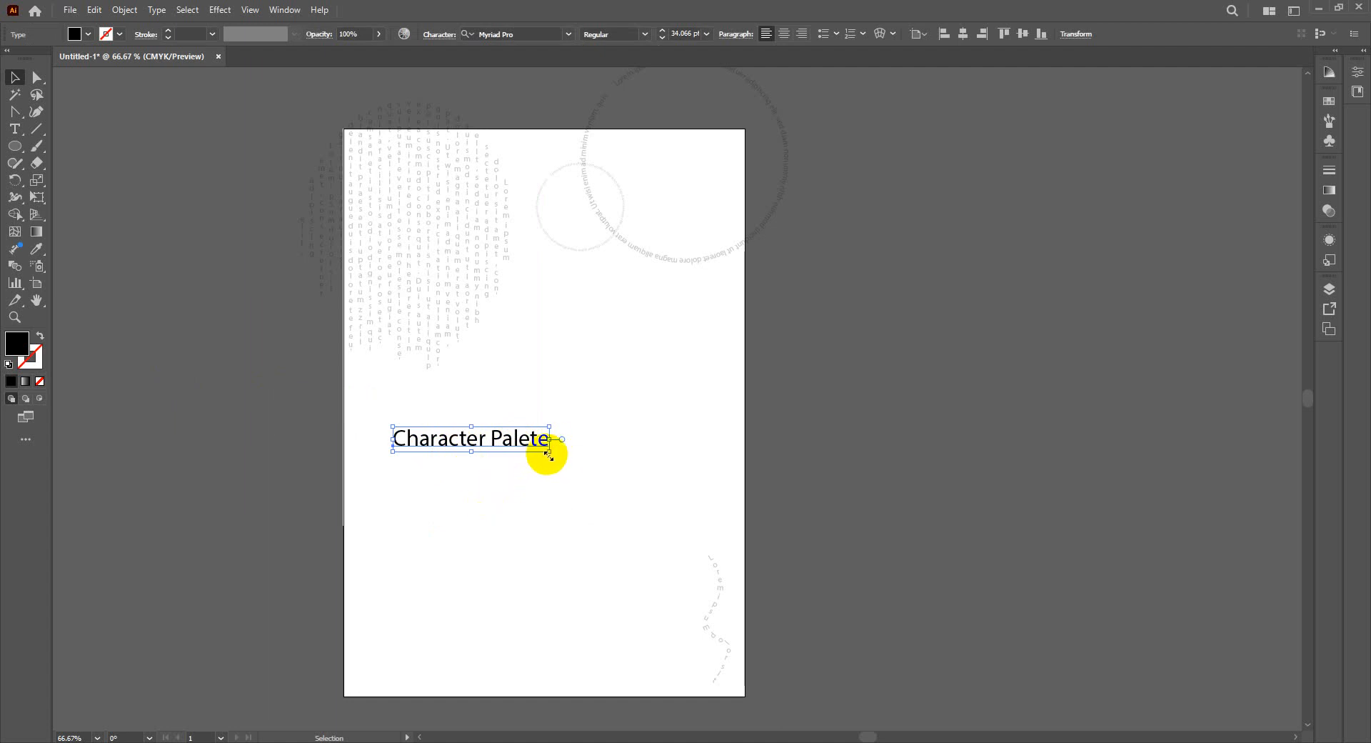
mouse_move(571, 465)
mouse_down()
mouse_move(597, 477)
mouse_move(586, 473)
mouse_up()
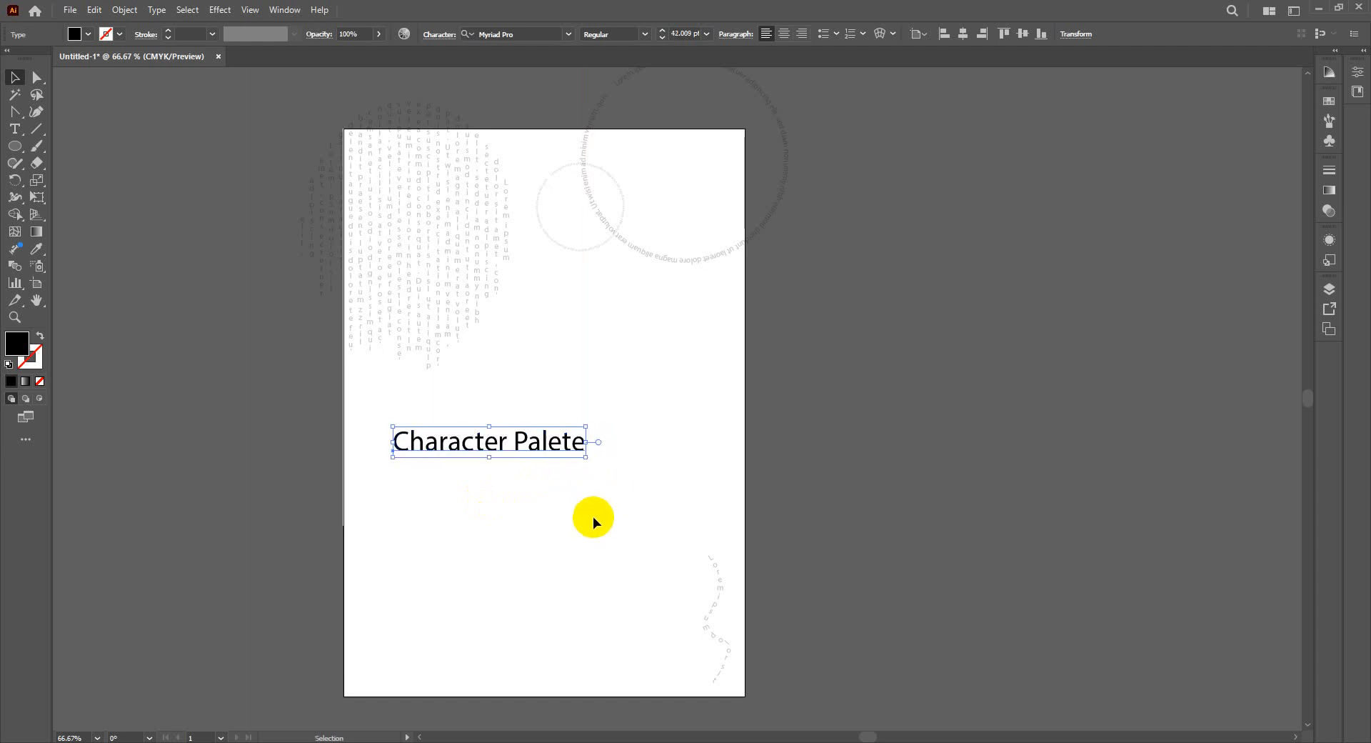
Step: Display the Character panel for formatting the selected text
click(285, 11)
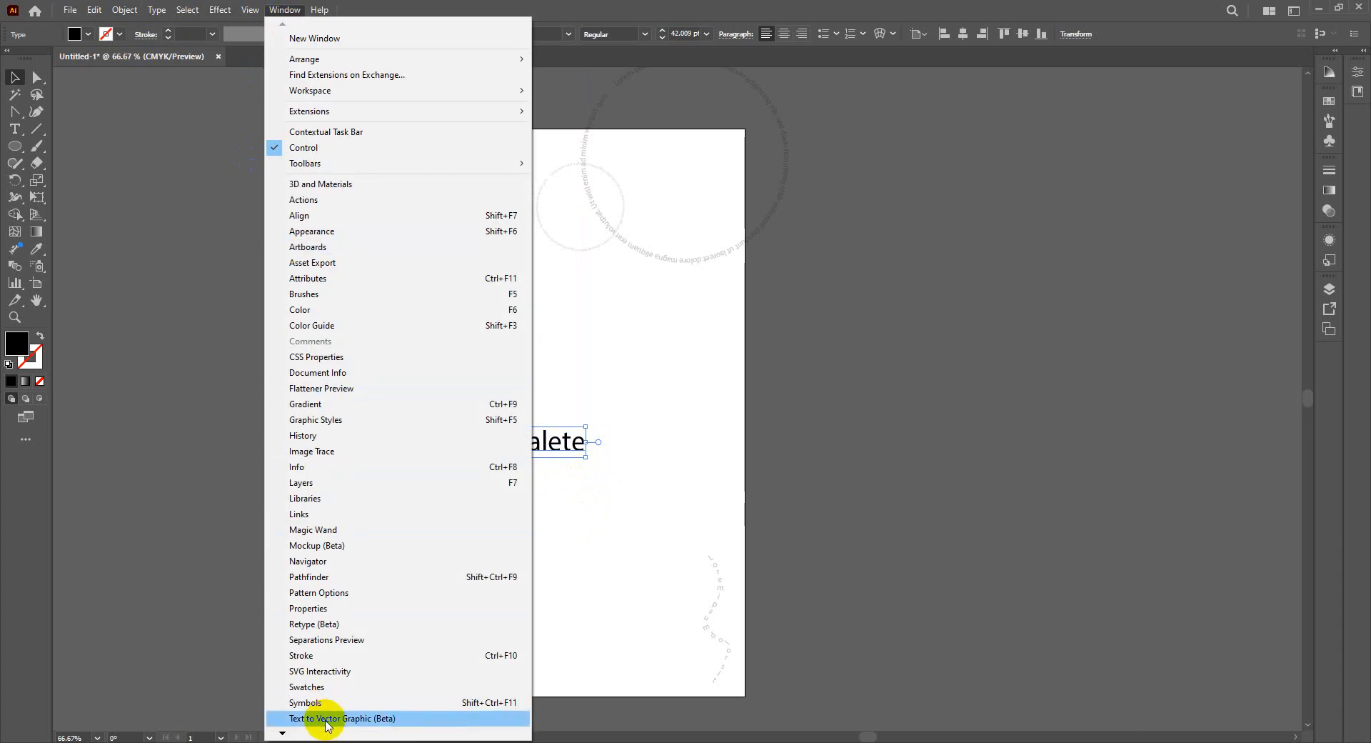
mouse_move(282, 732)
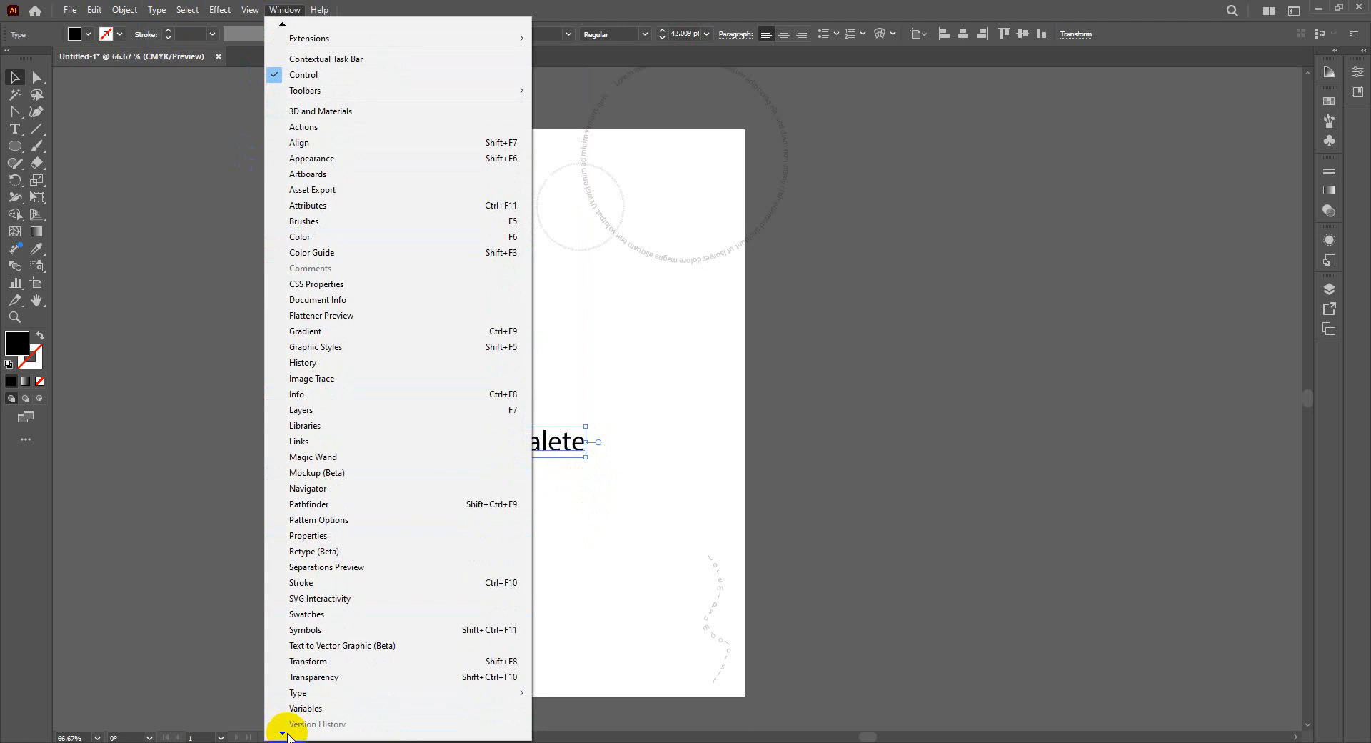
mouse_move(520, 626)
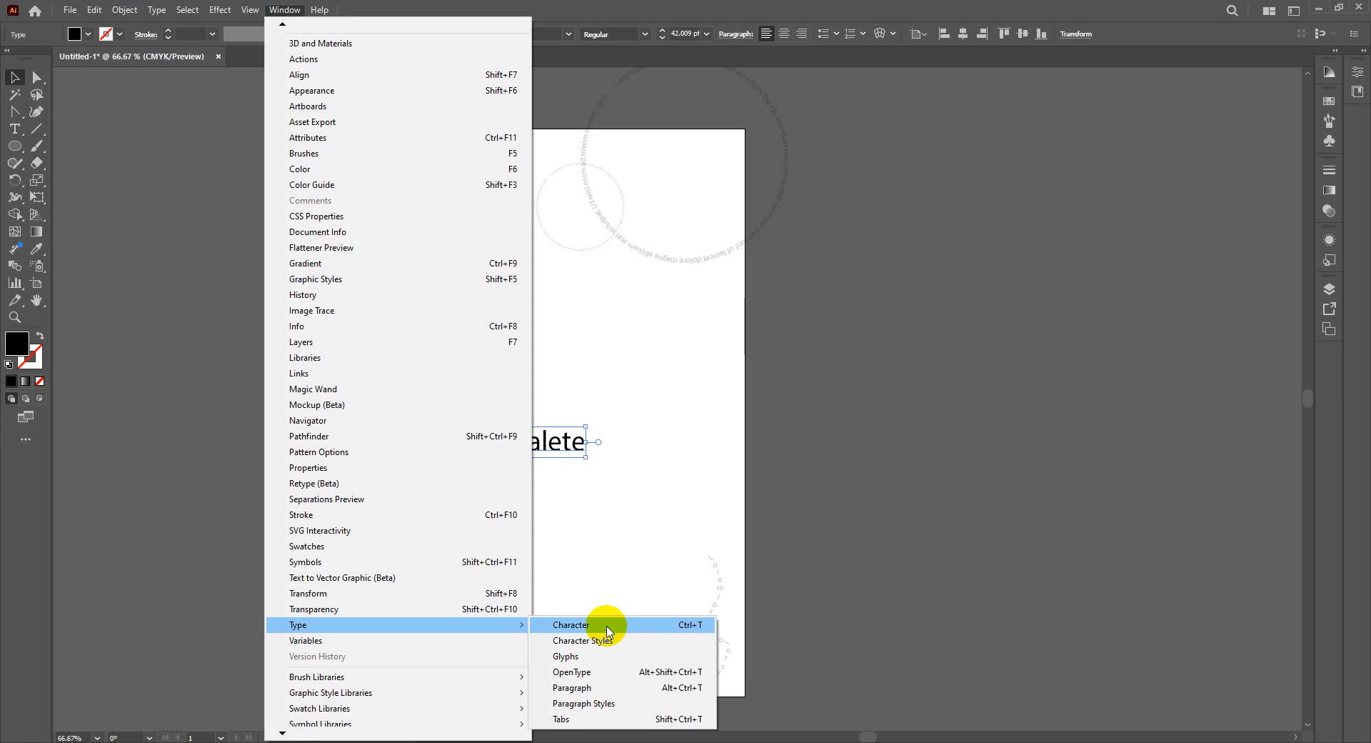
click(607, 629)
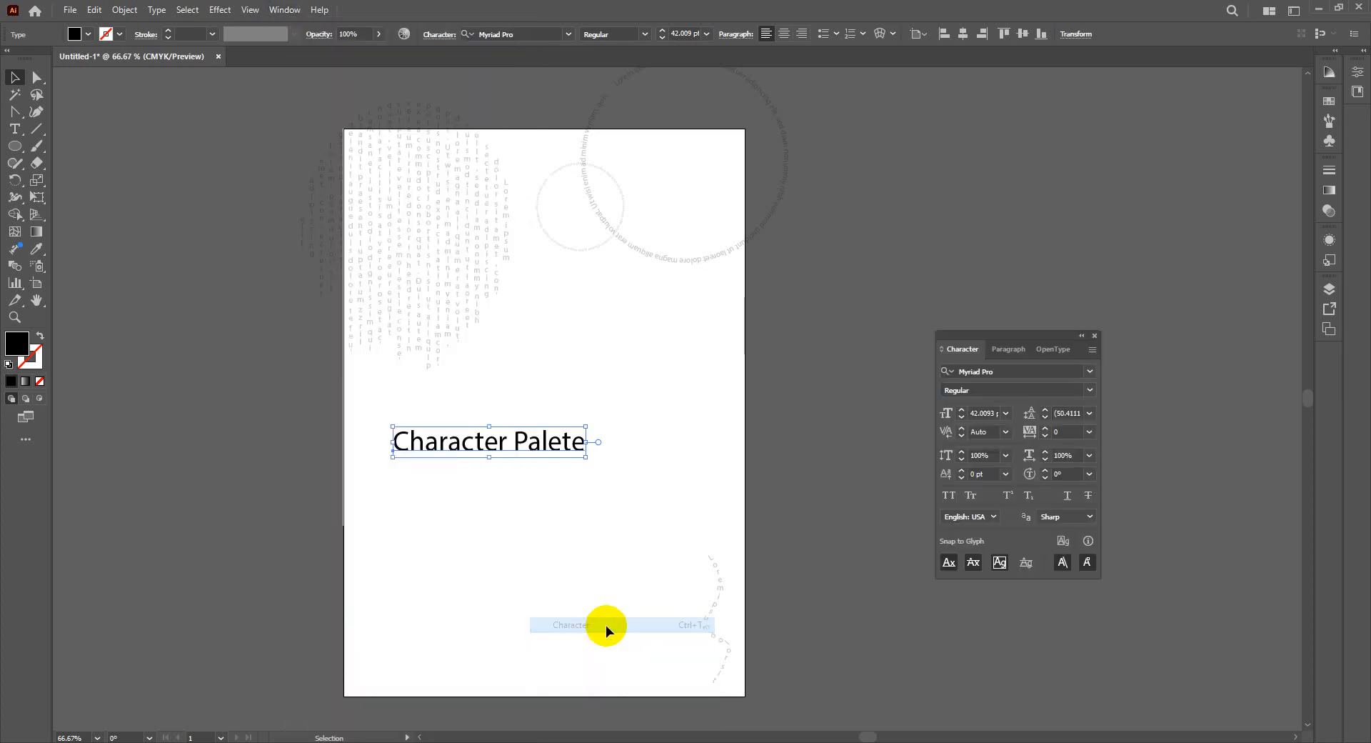
Step: Correct the spelling of the word "Palete" to "Palette" in the text
key(t)
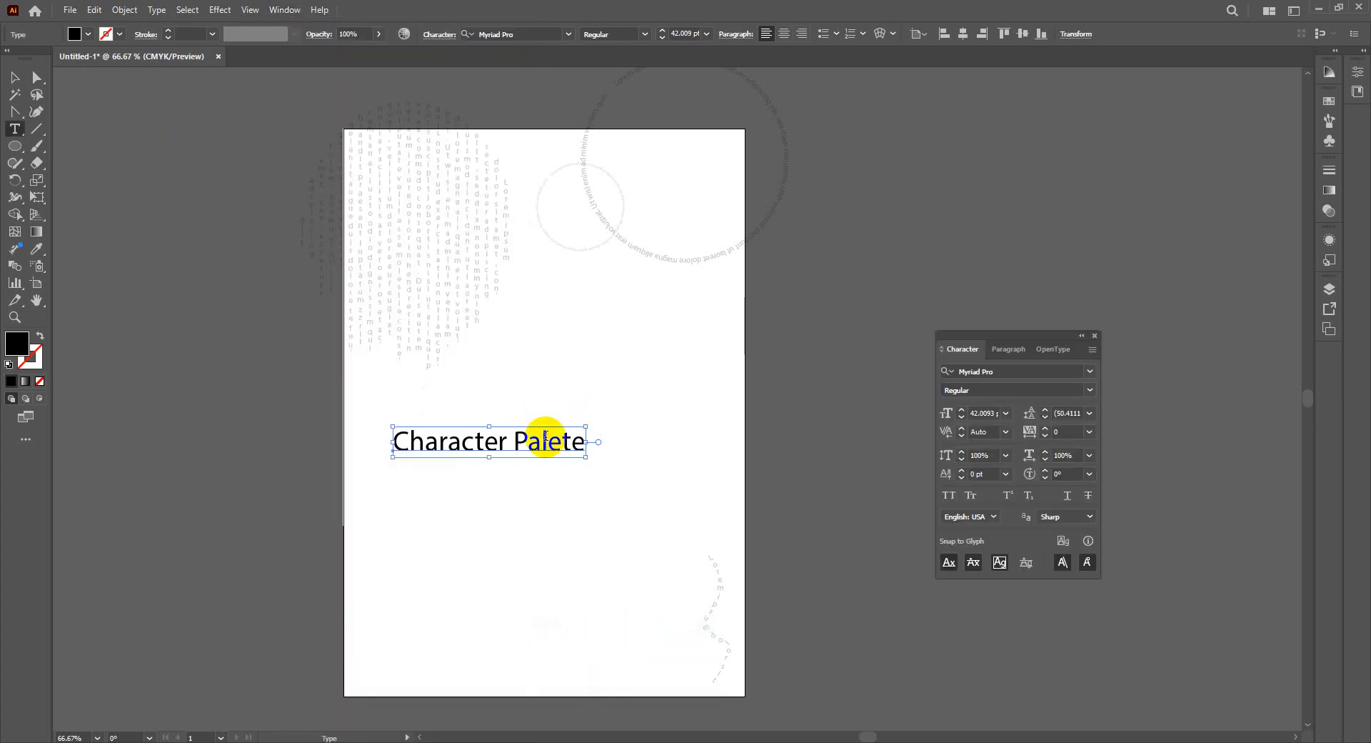
click(547, 442)
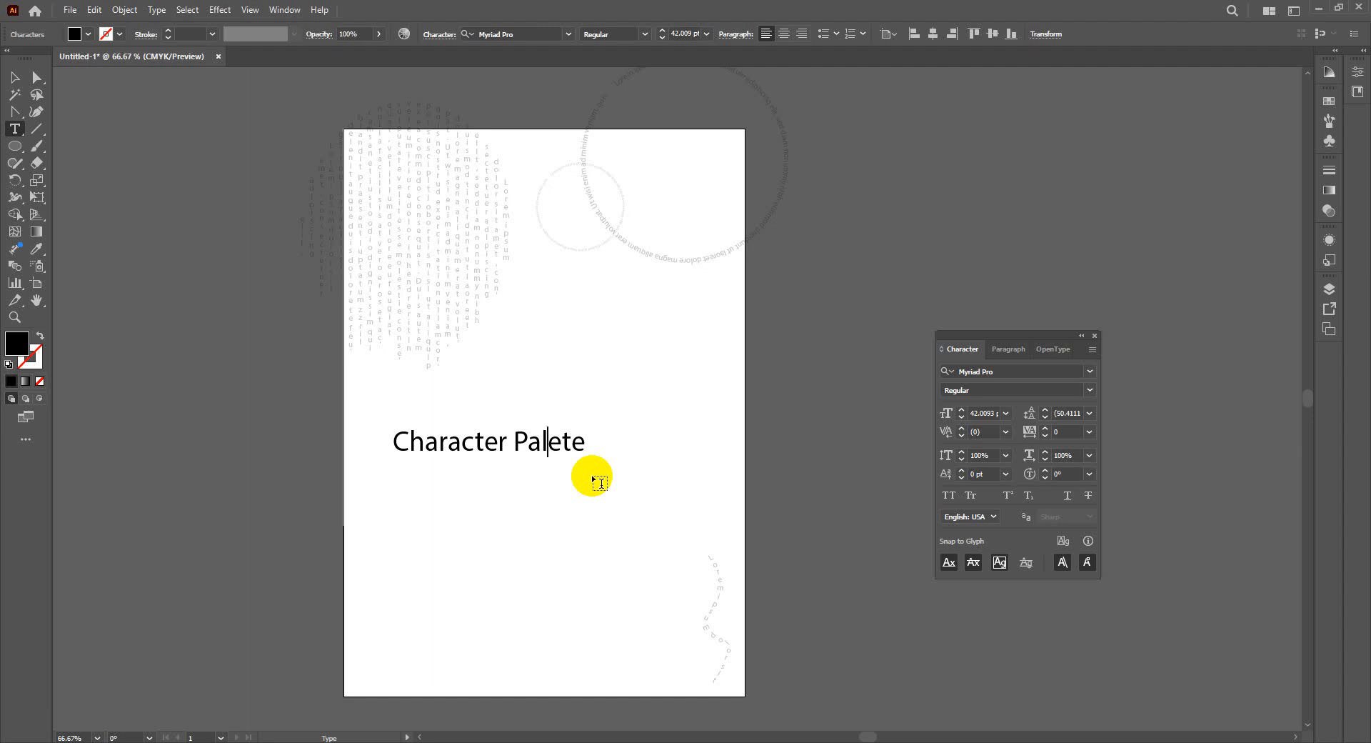
text(l)
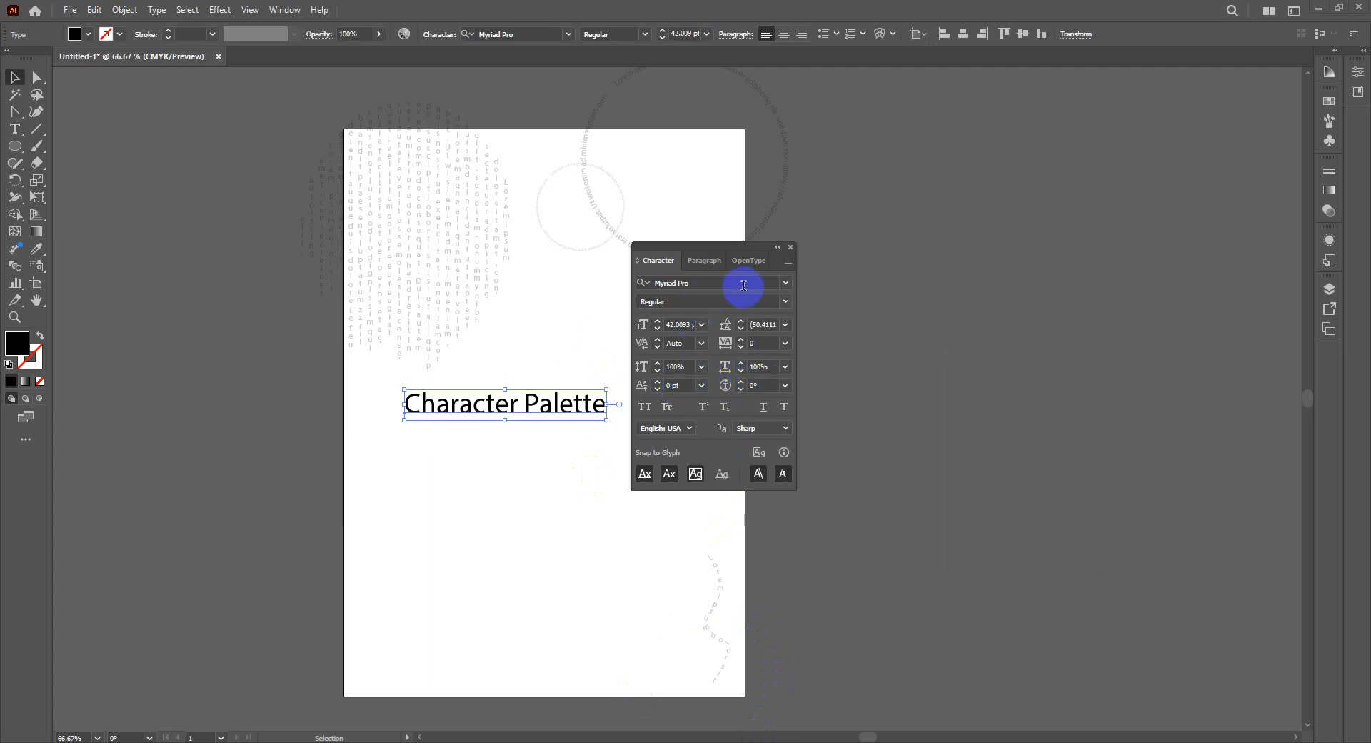
Step: Change the "Character Palette" text's font to Franklin Gothic Heavy in the Italic style
click(786, 282)
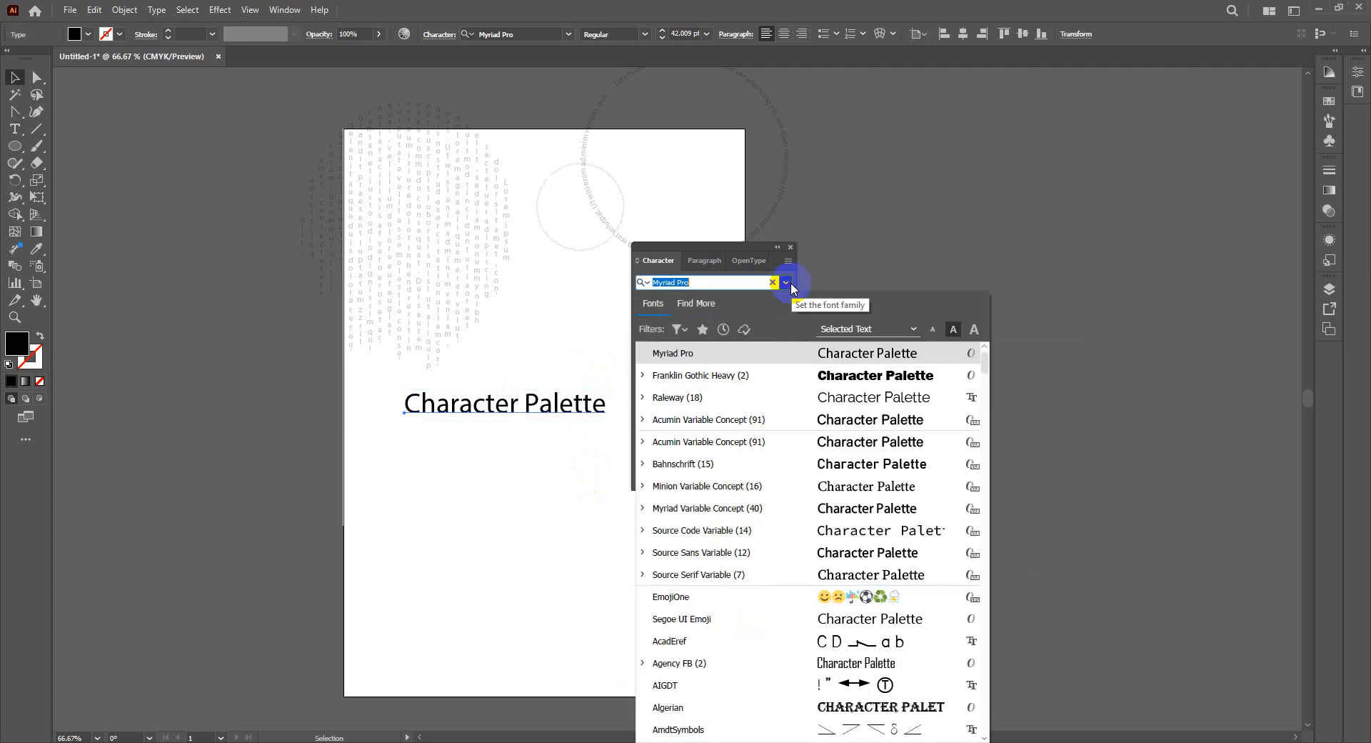
click(754, 383)
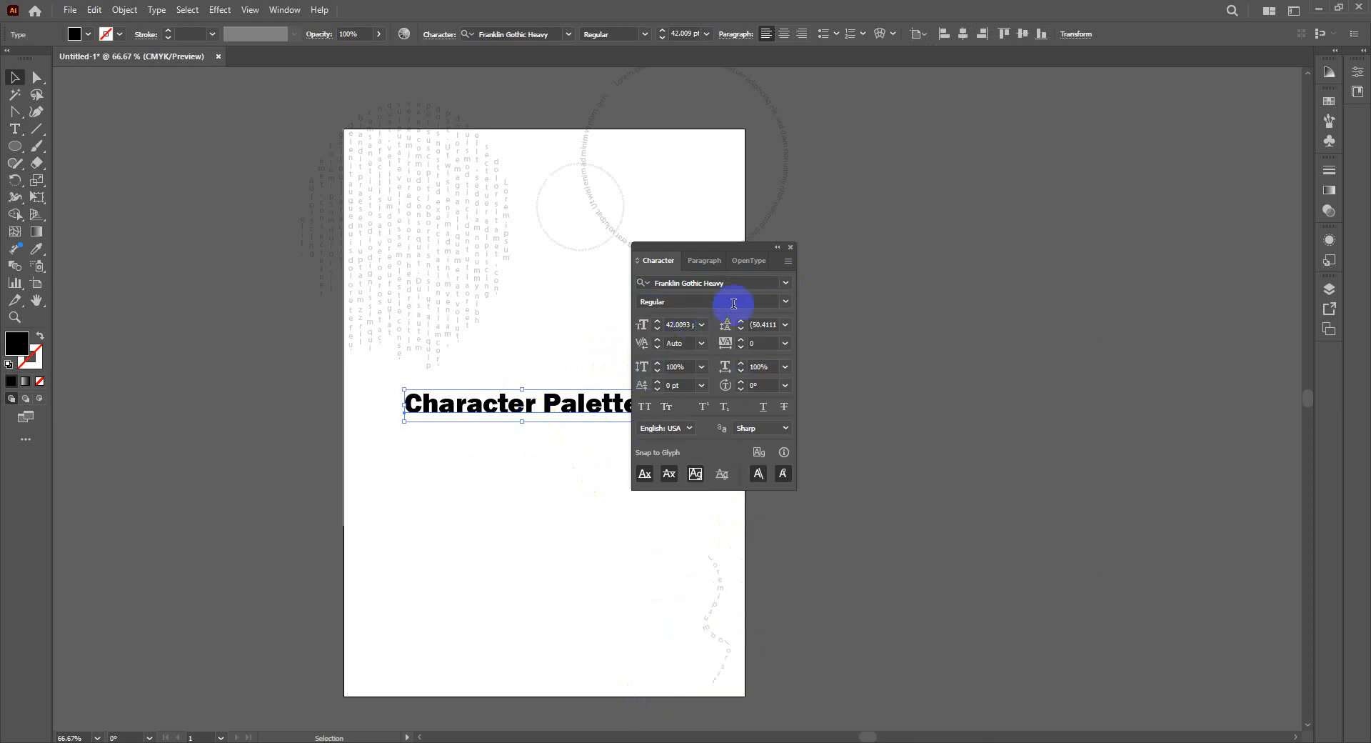
drag(738, 254, 819, 231)
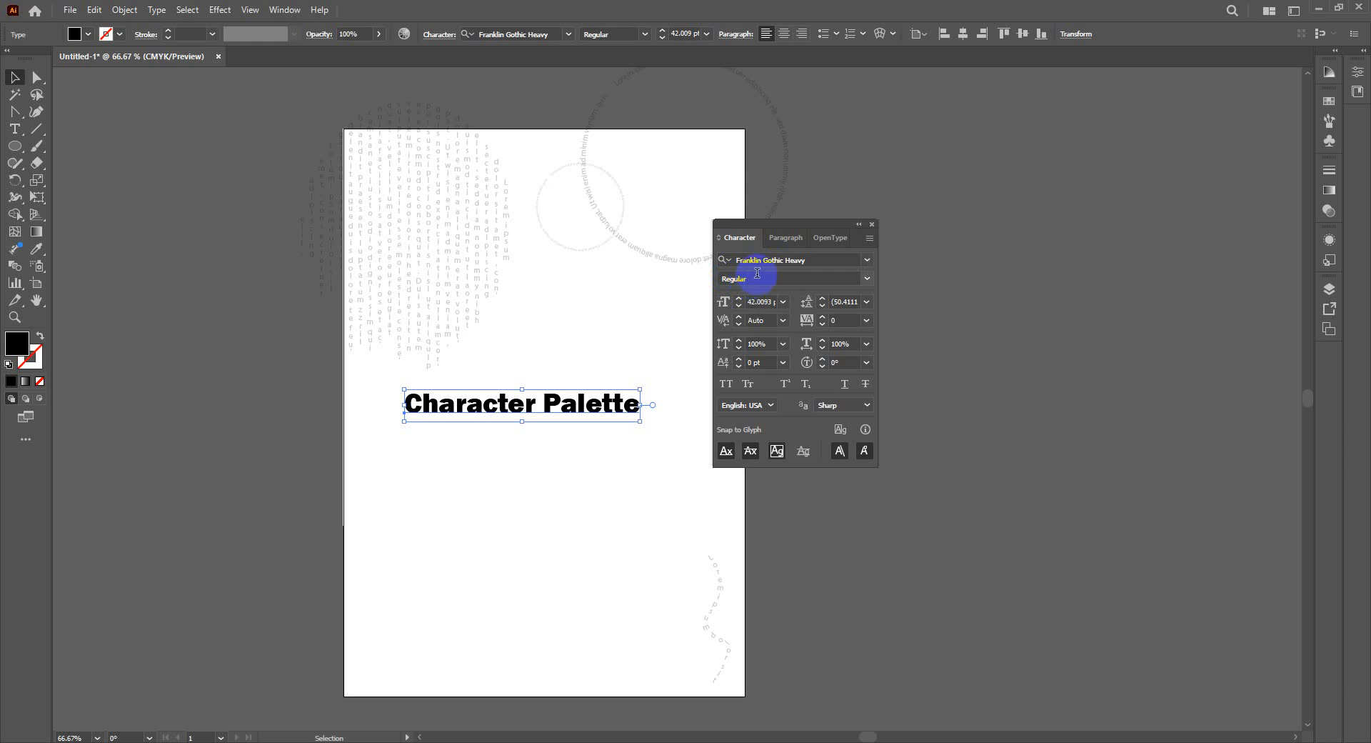
click(867, 280)
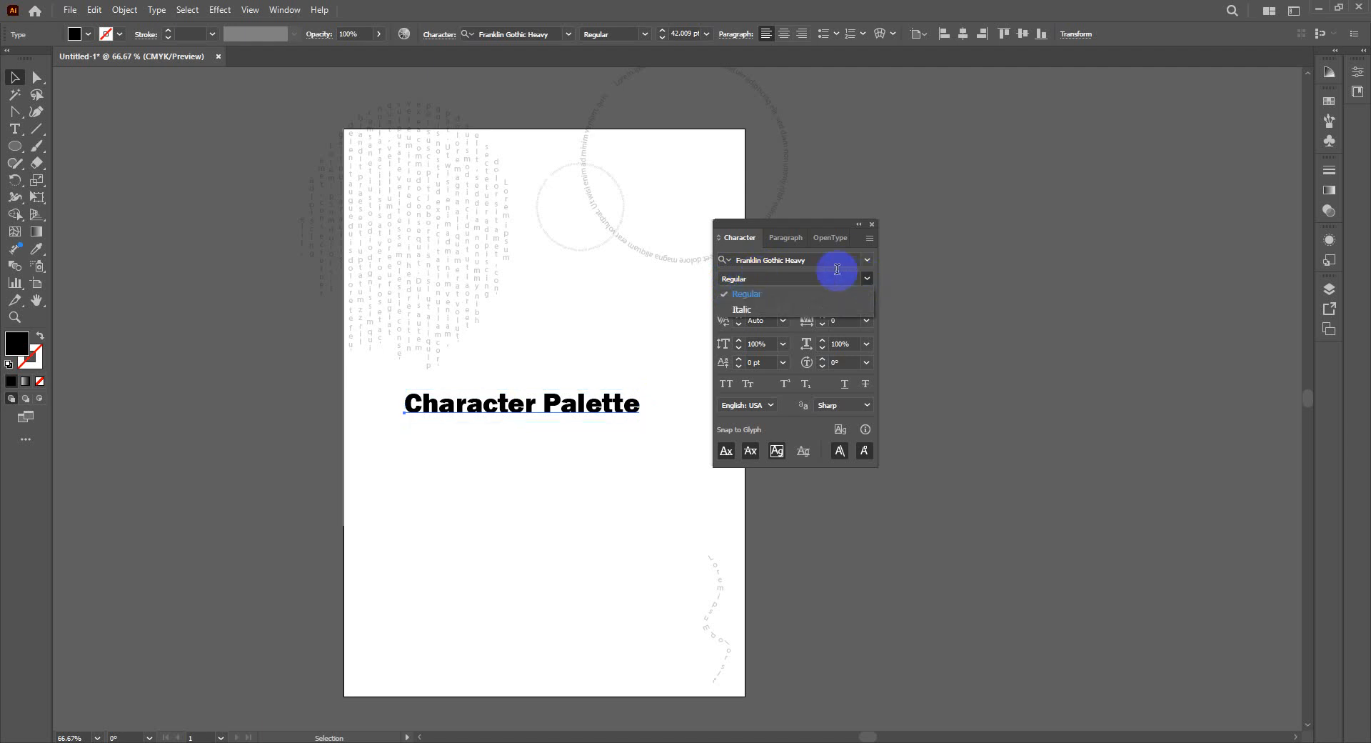
click(742, 309)
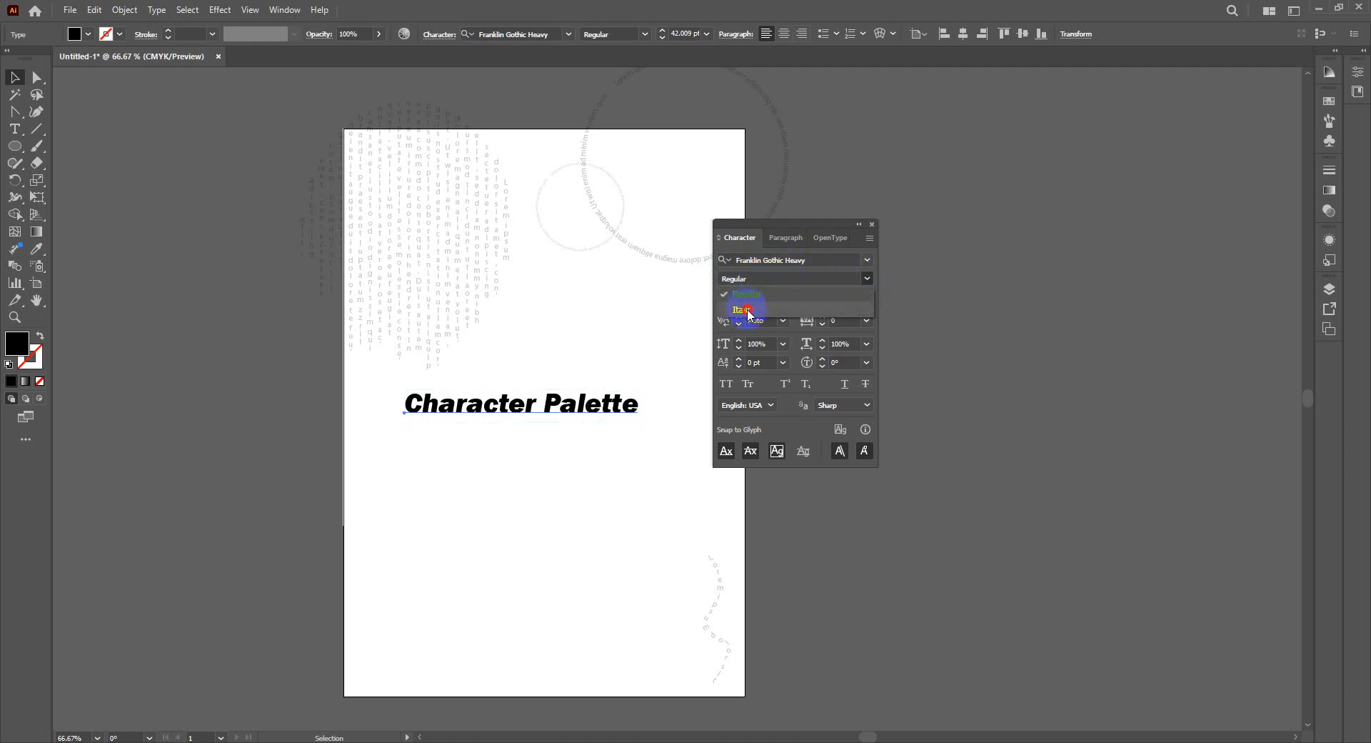
click(632, 439)
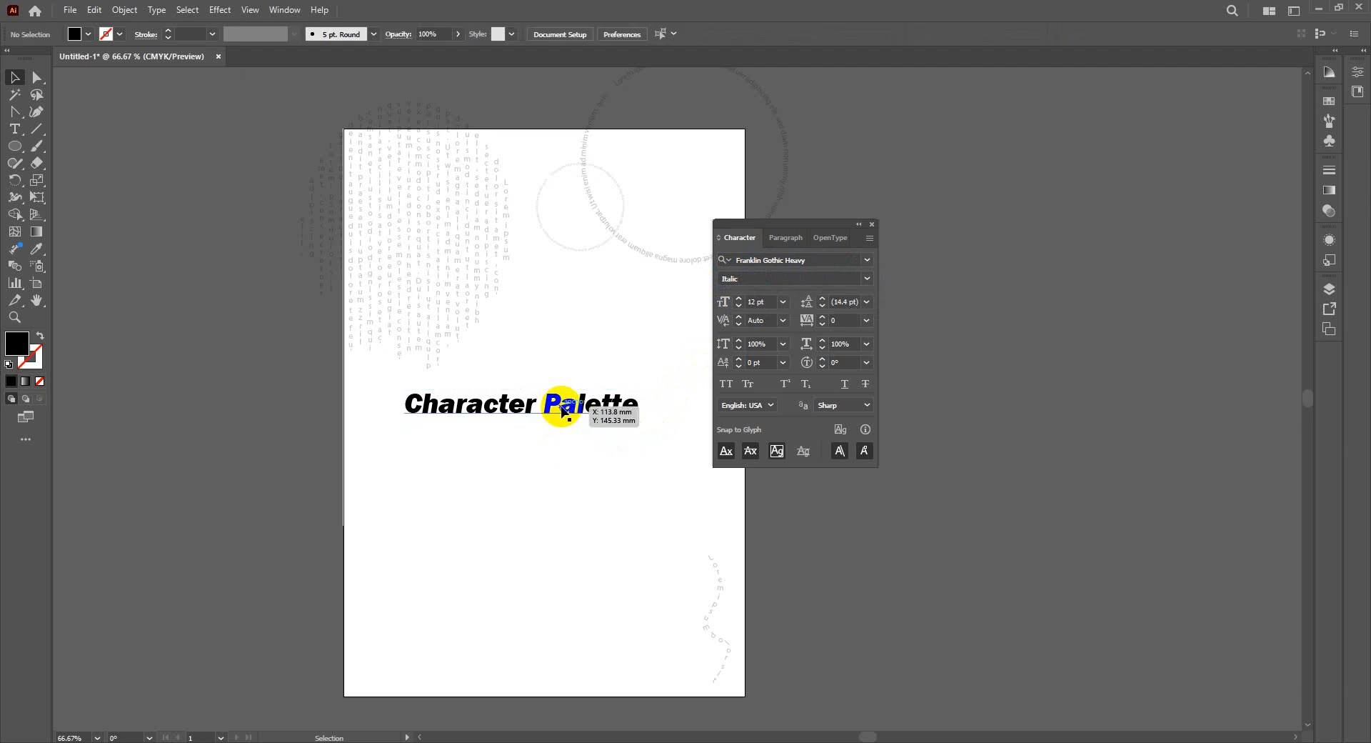
Step: Move the "Character Palette" text near the artboard's top and set its font size to 50 pt
drag(562, 410, 541, 199)
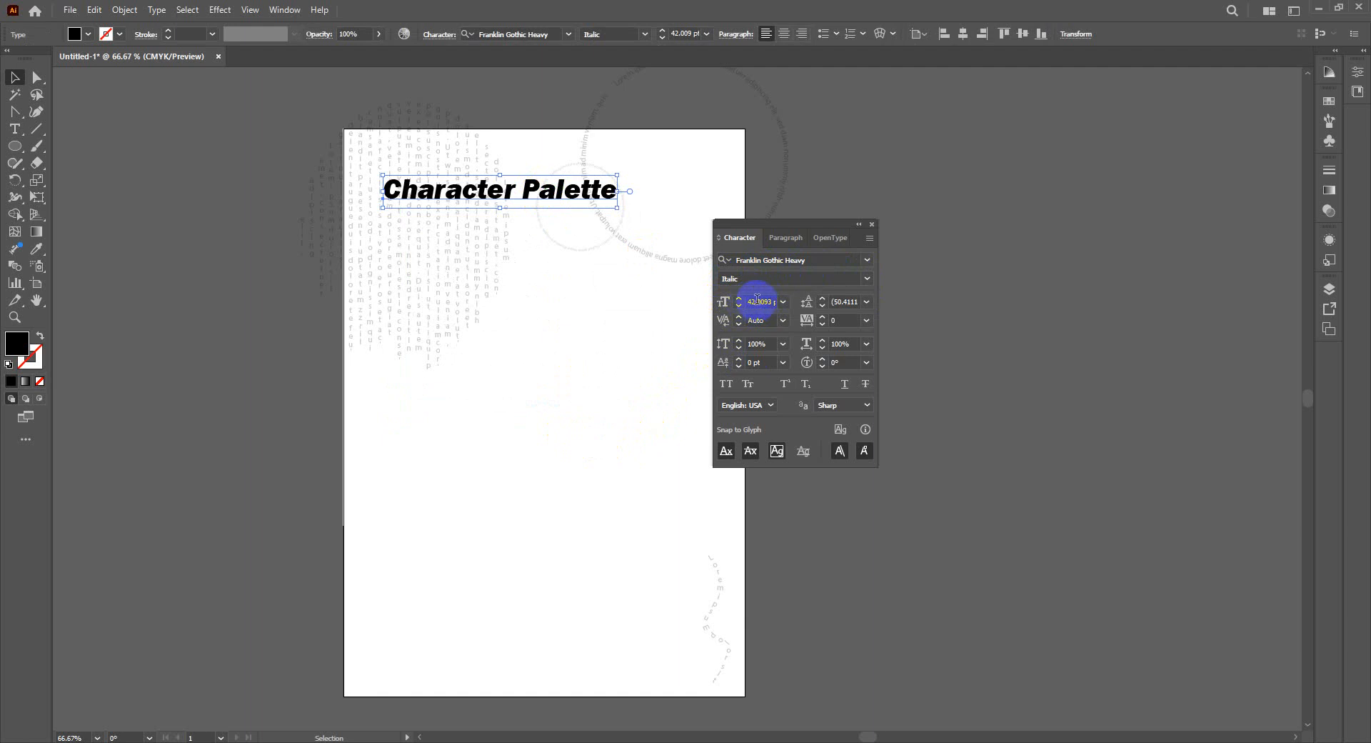
drag(753, 300, 786, 298)
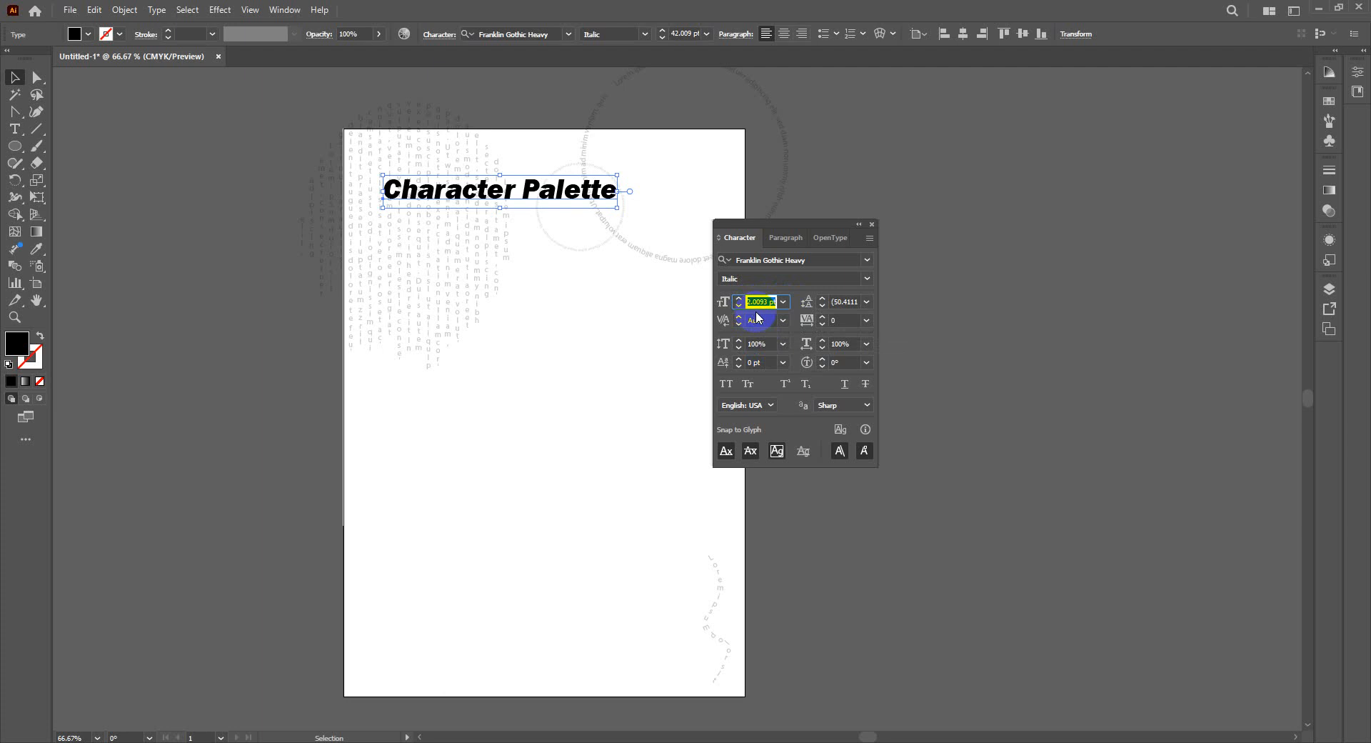
text(50)
key(Return)
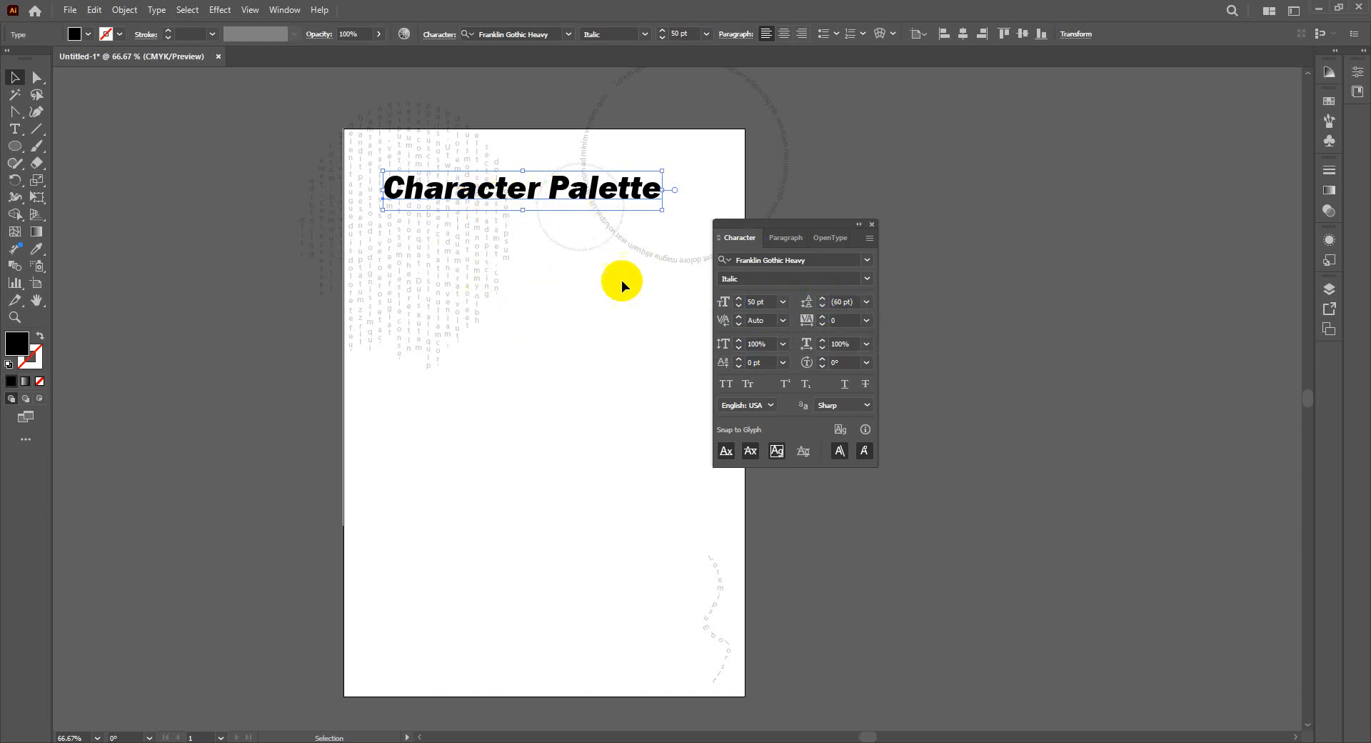
drag(802, 318, 767, 323)
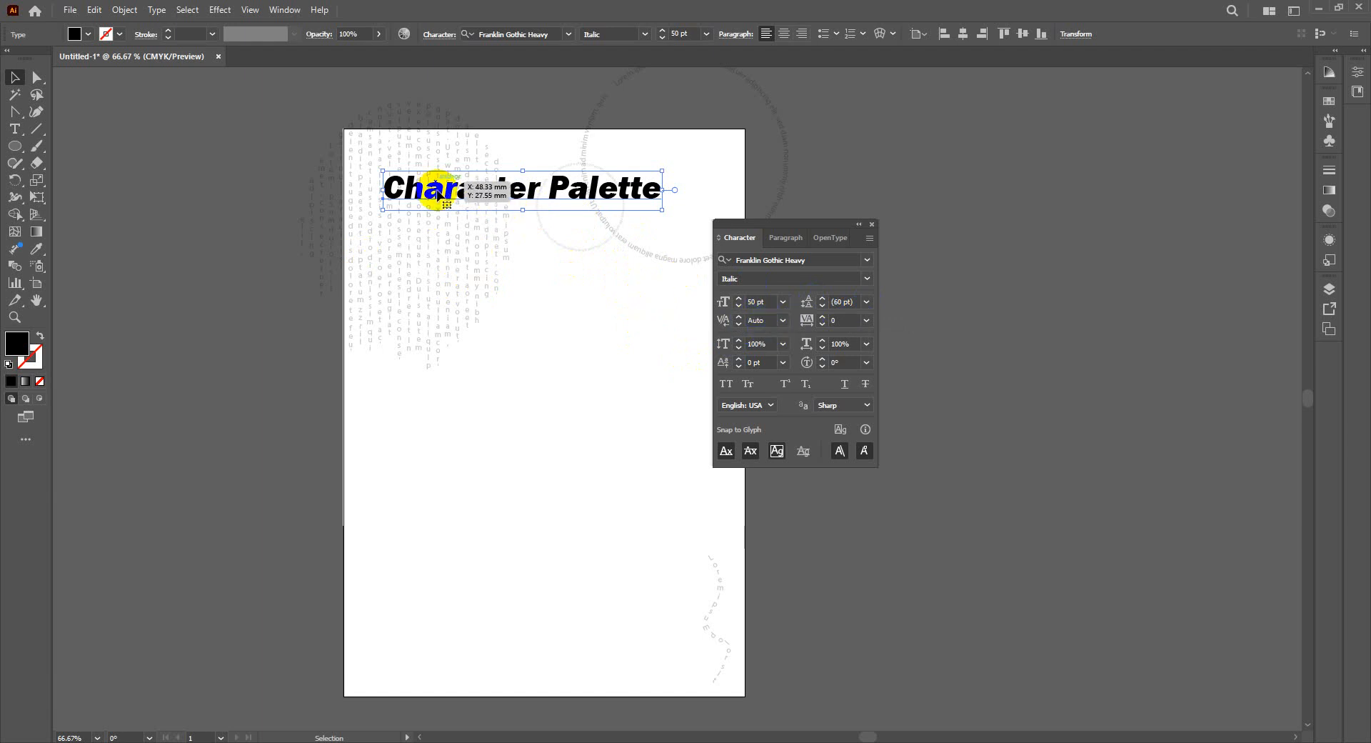
Step: Duplicate the "Character Palette" text just below itself and replace the copy's wording with "Kerning Value:"
alt+drag(444, 197, 441, 254)
double_click(440, 253)
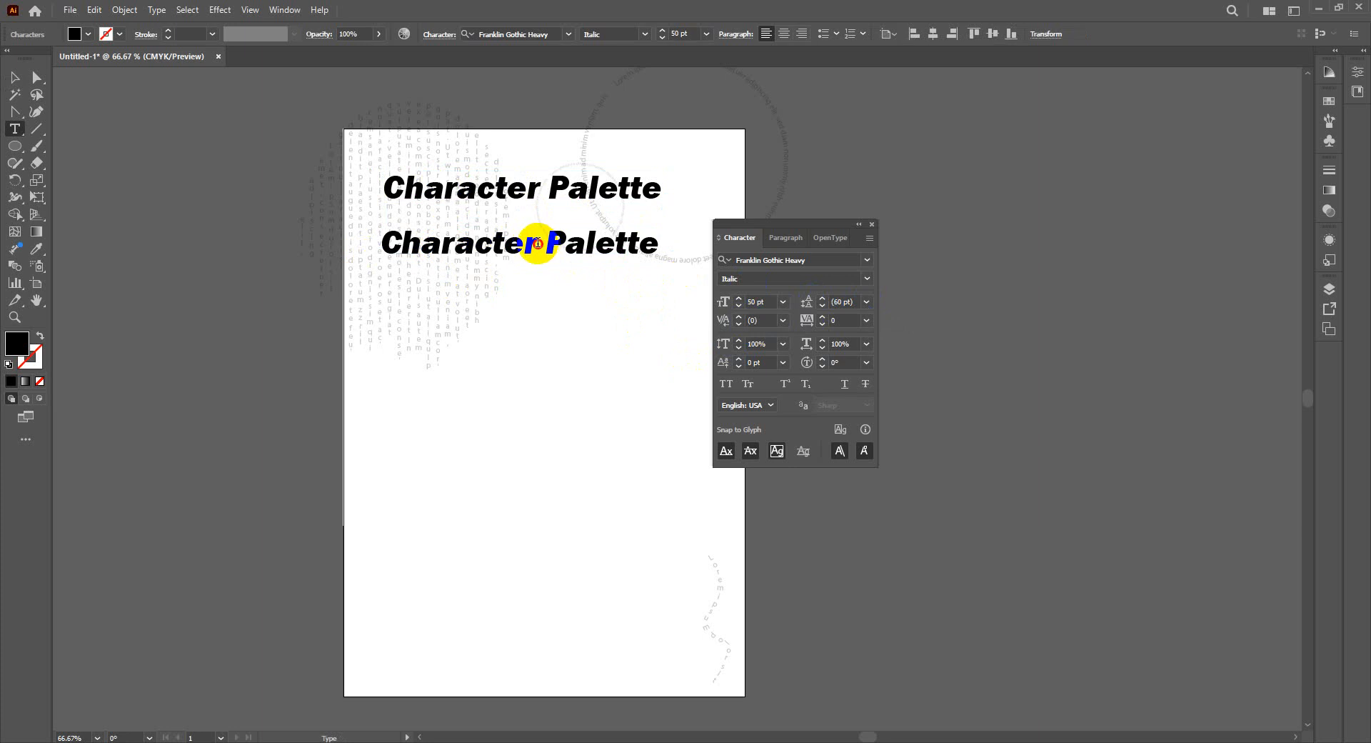
drag(535, 242, 367, 243)
key(BackSpace)
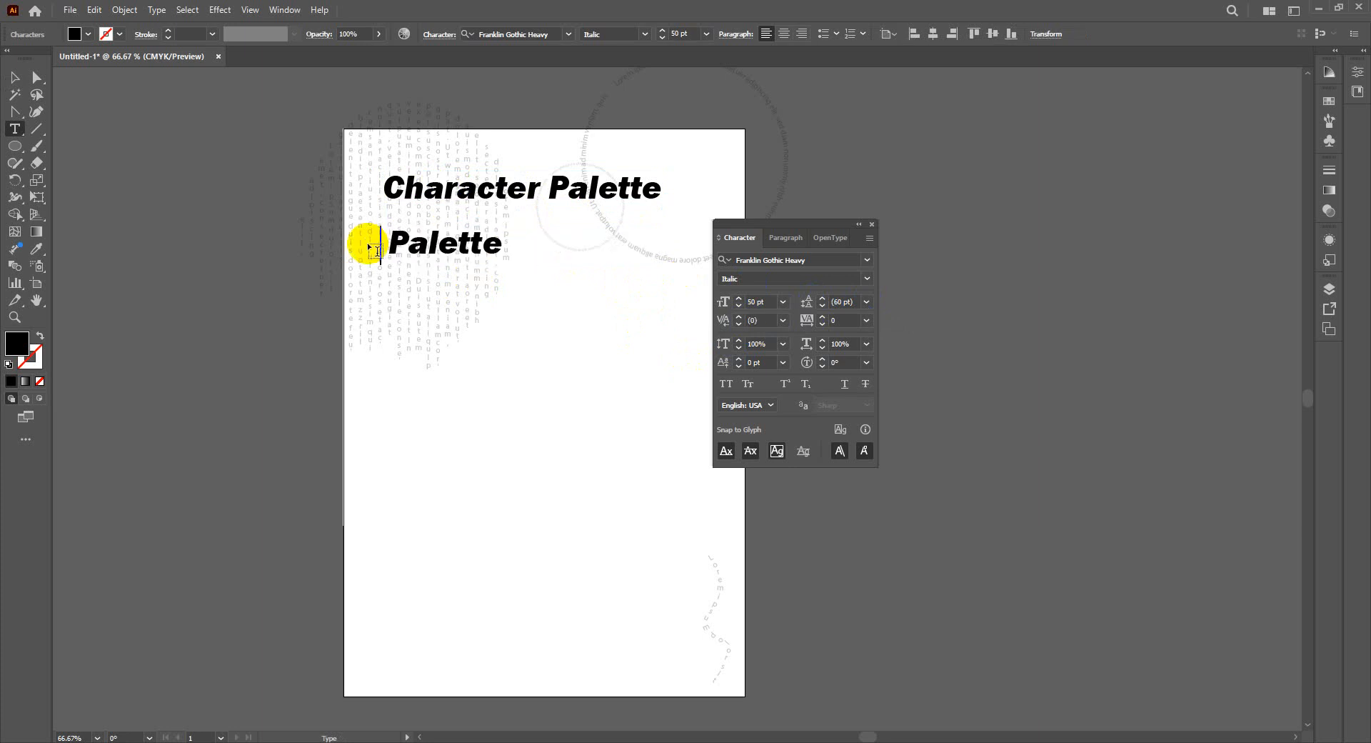
key(Delete)
key(Delete)
key(Delete)
key(Delete)
key(Delete)
key(Delete)
key(Delete)
key(Delete)
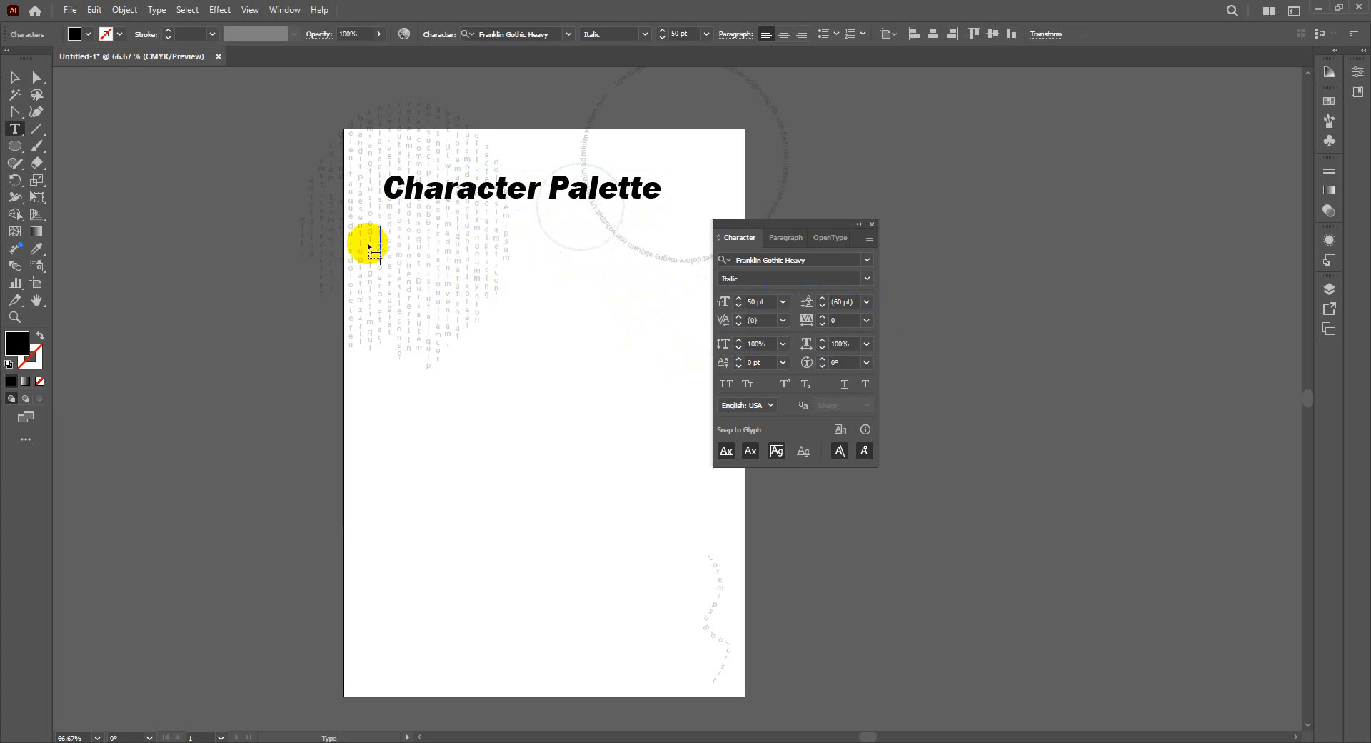
text(Kern)
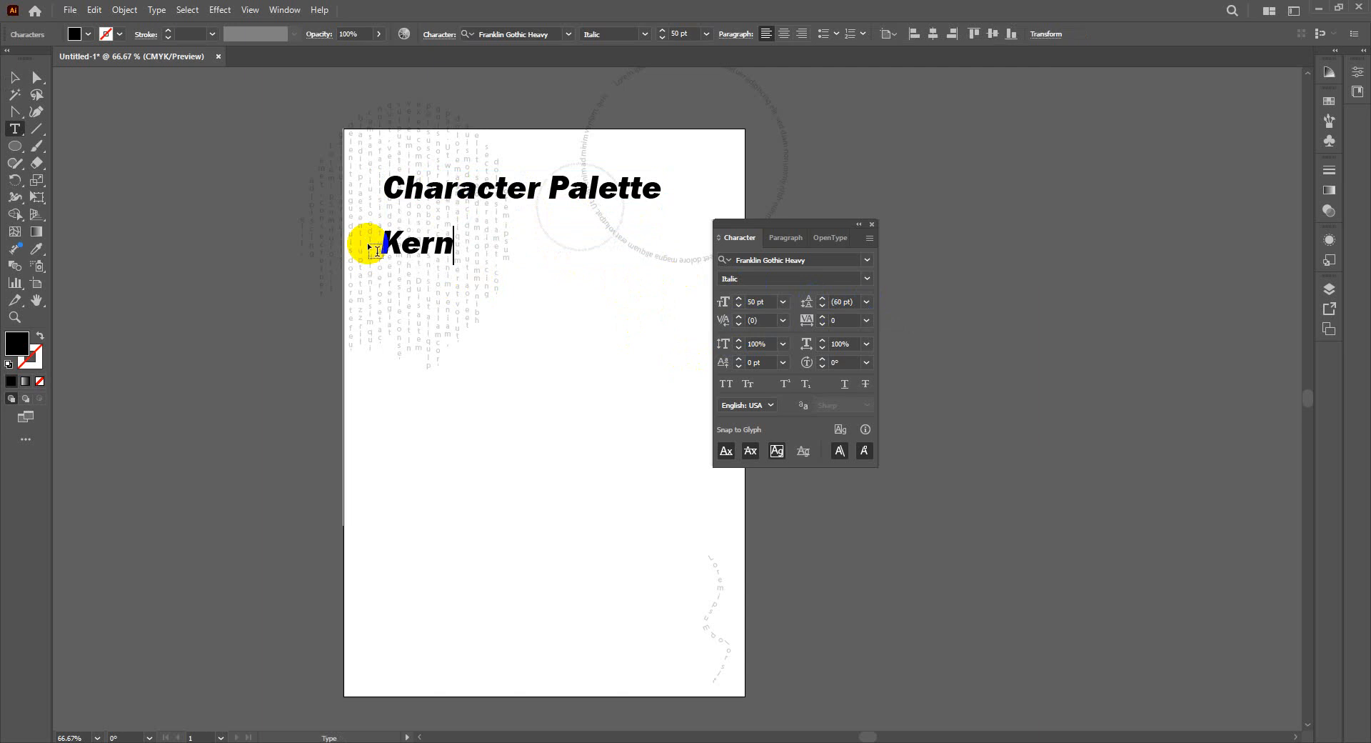
text(ing )
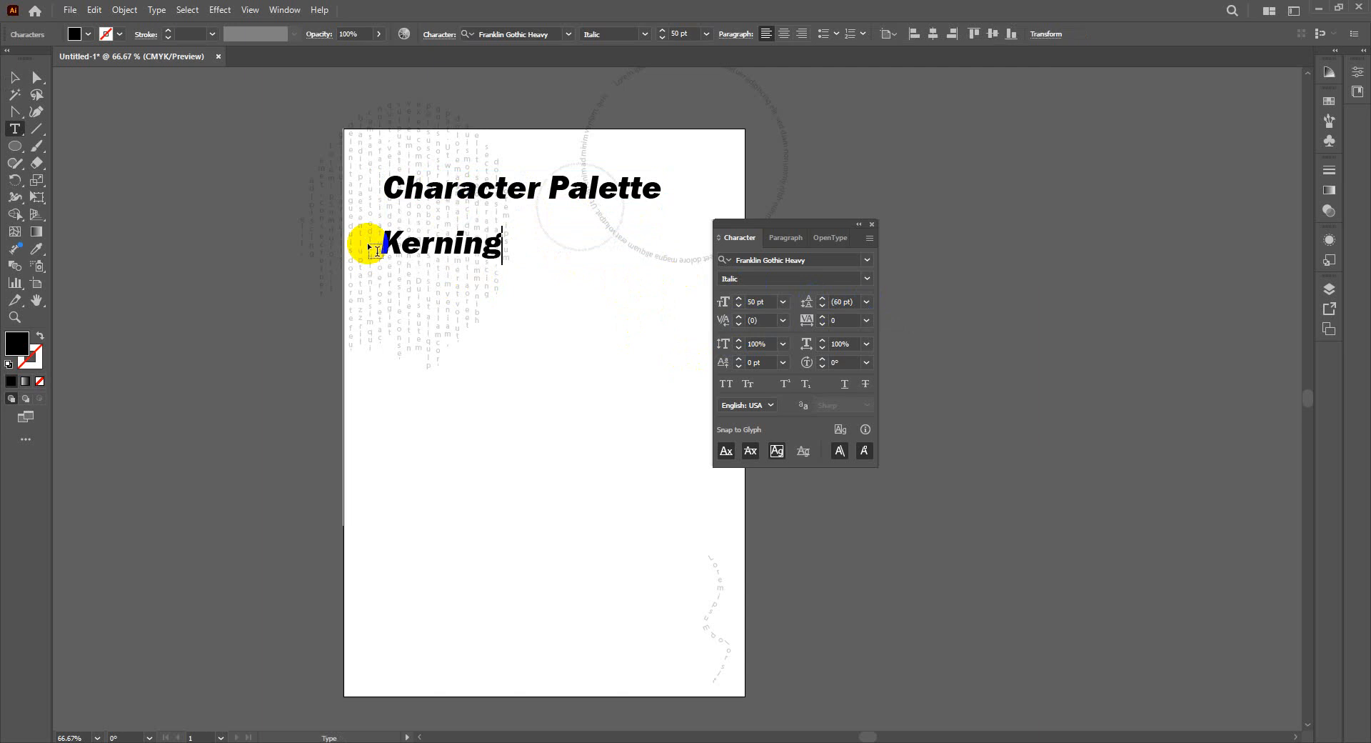
text(Value)
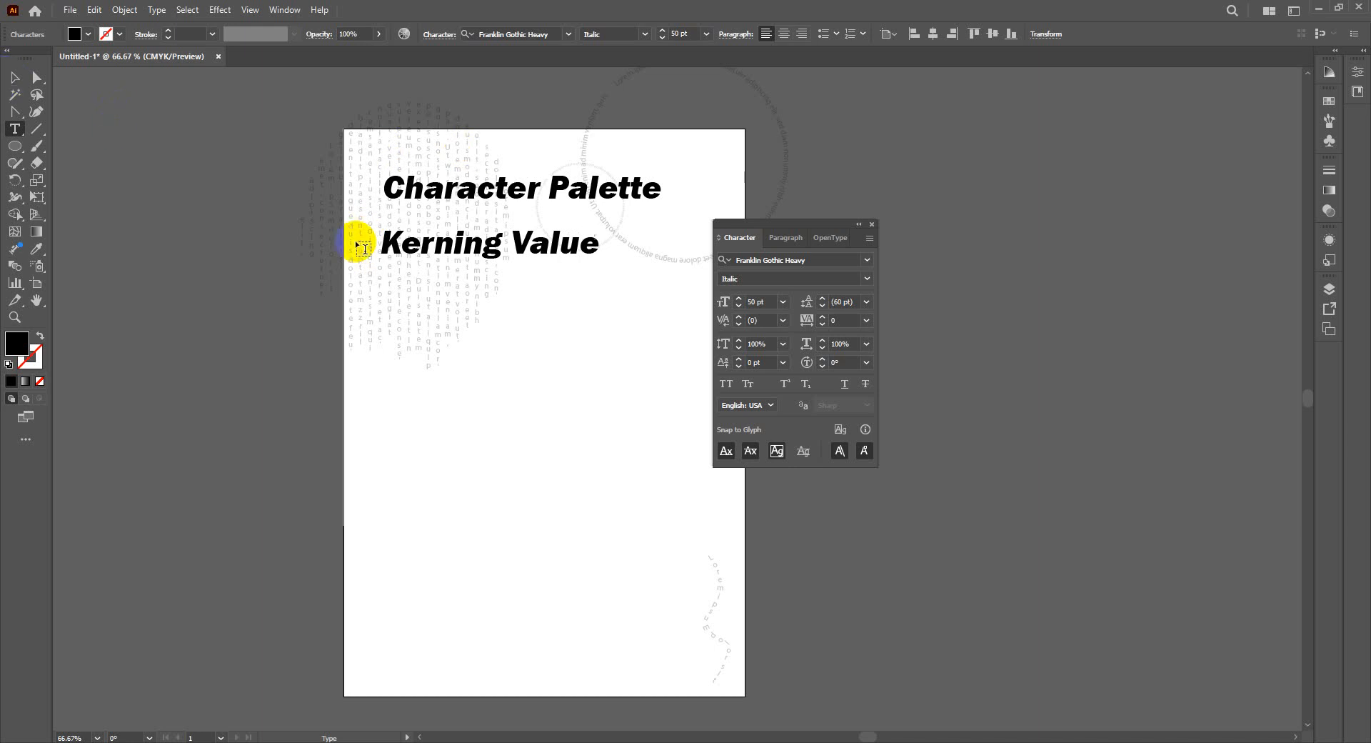
text(:)
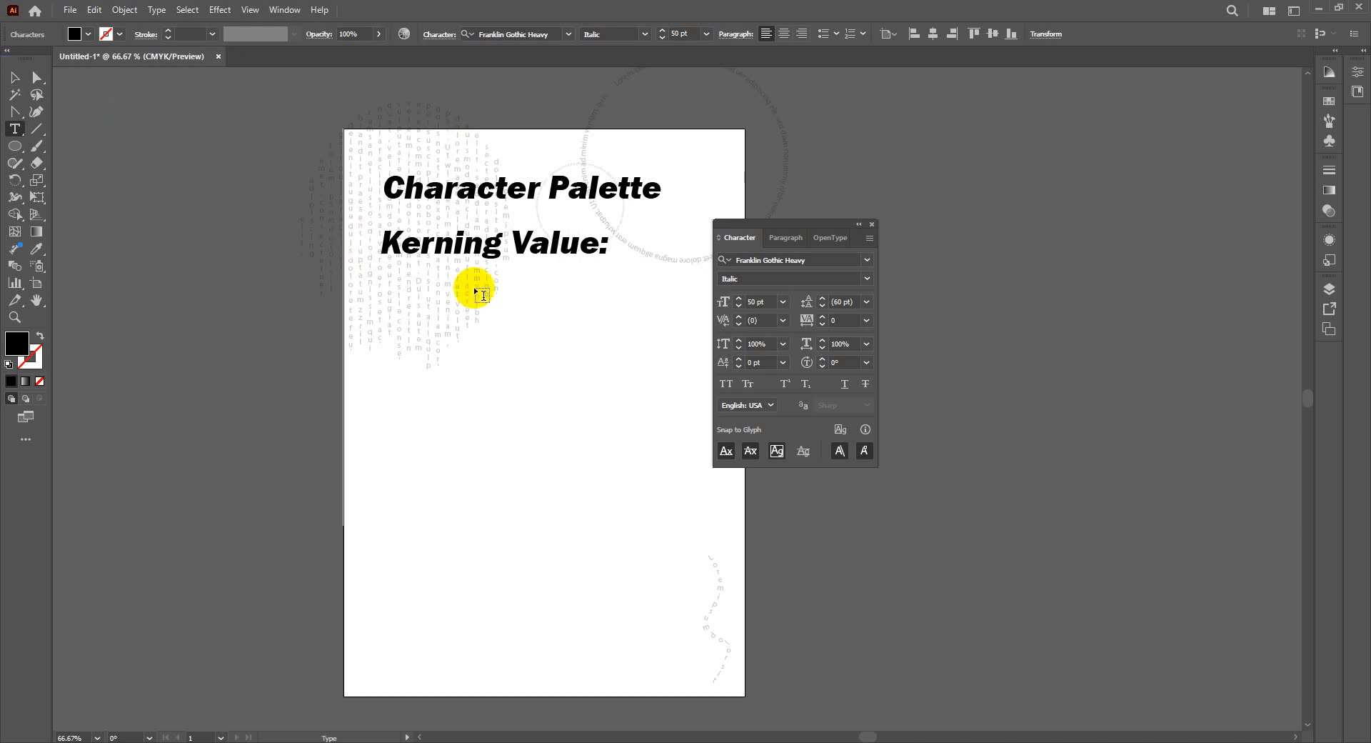
Step: Change the "Kerning Value:" text's font to Raleway in the Medium style
drag(383, 242, 704, 238)
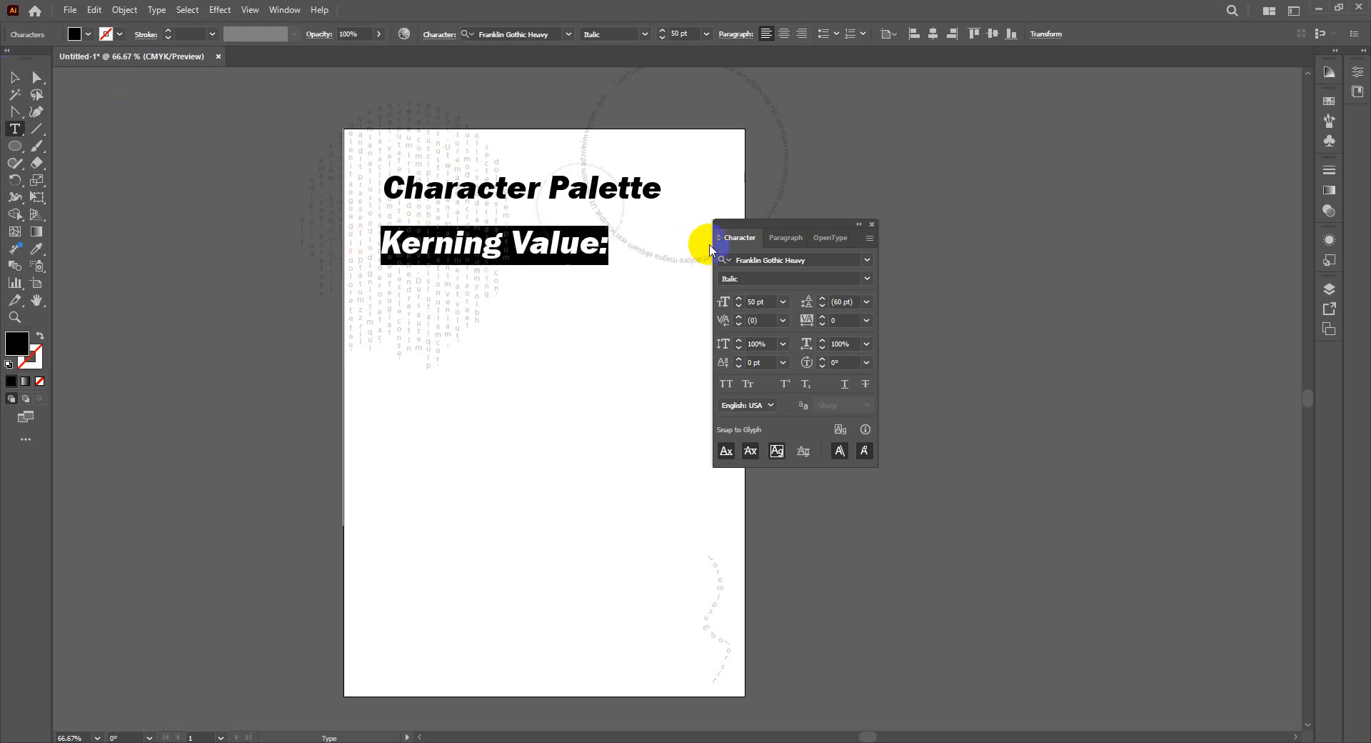
click(867, 259)
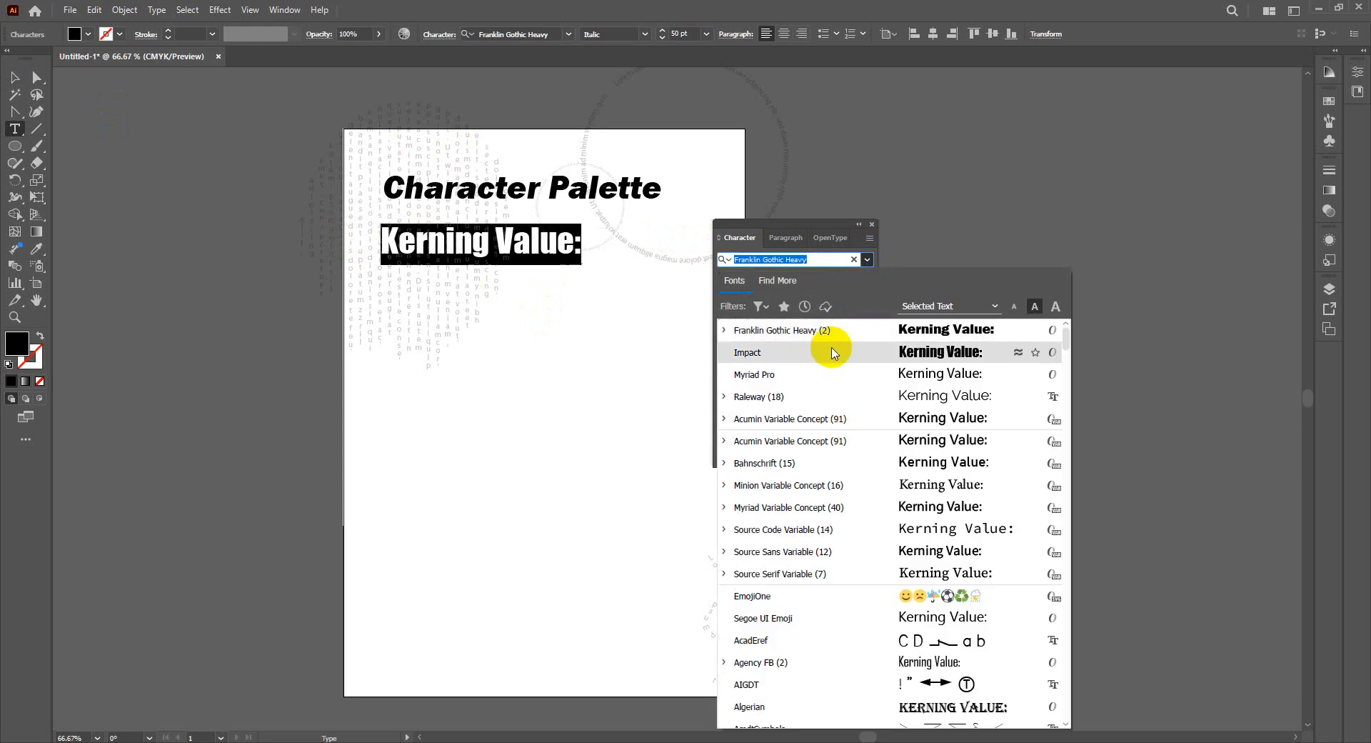
click(823, 398)
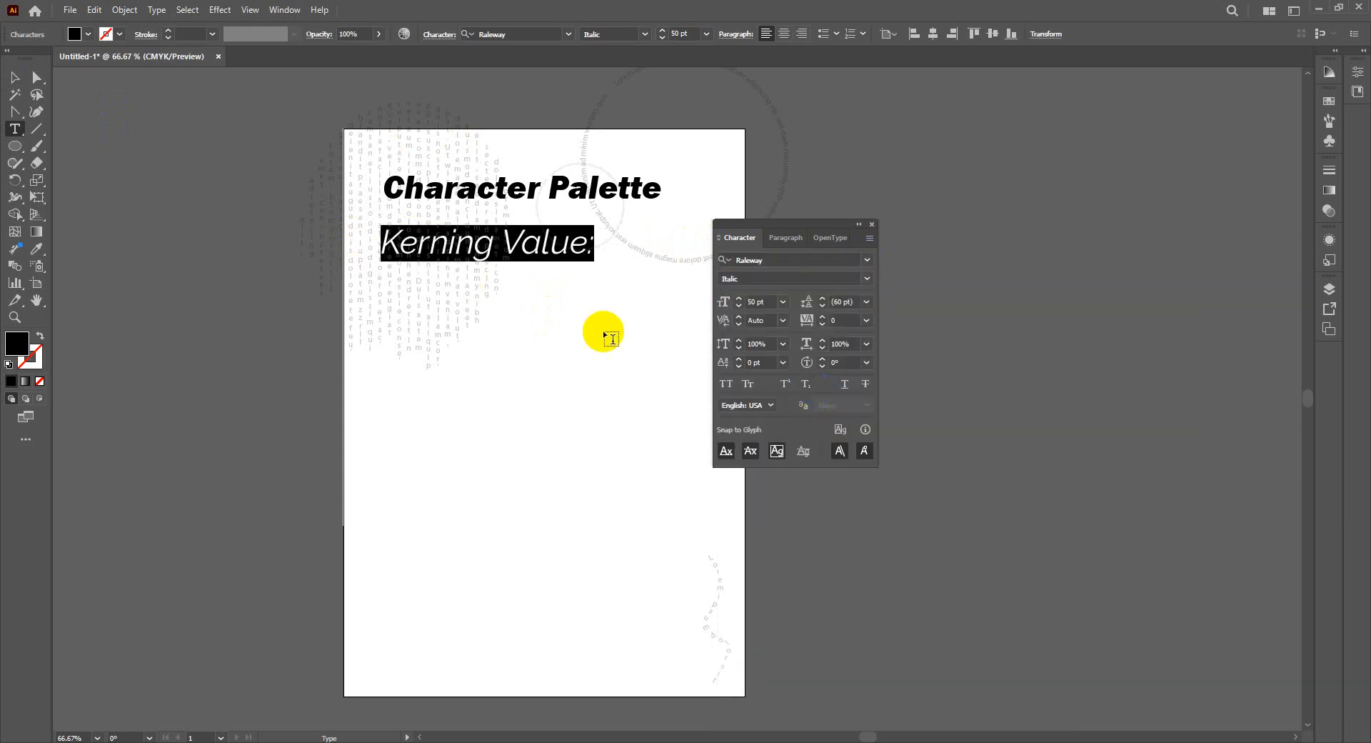
click(868, 279)
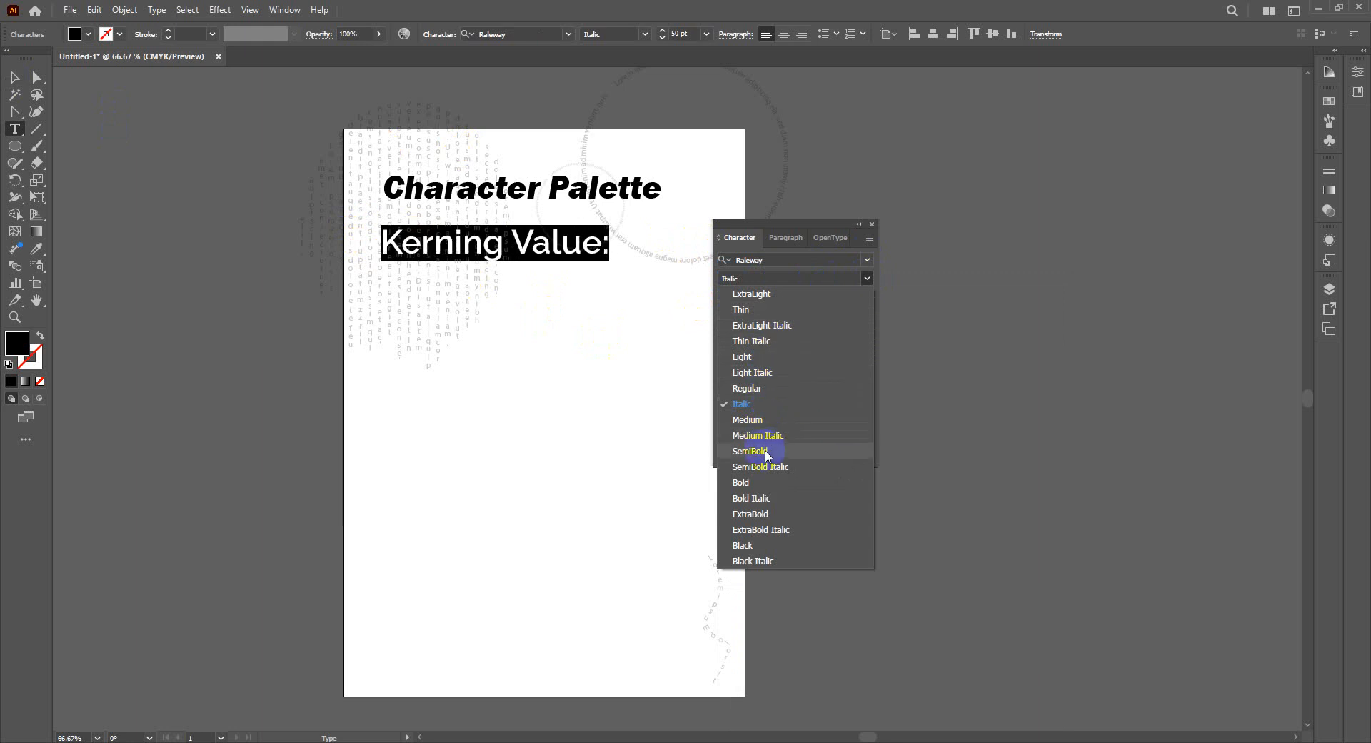
click(749, 451)
click(867, 277)
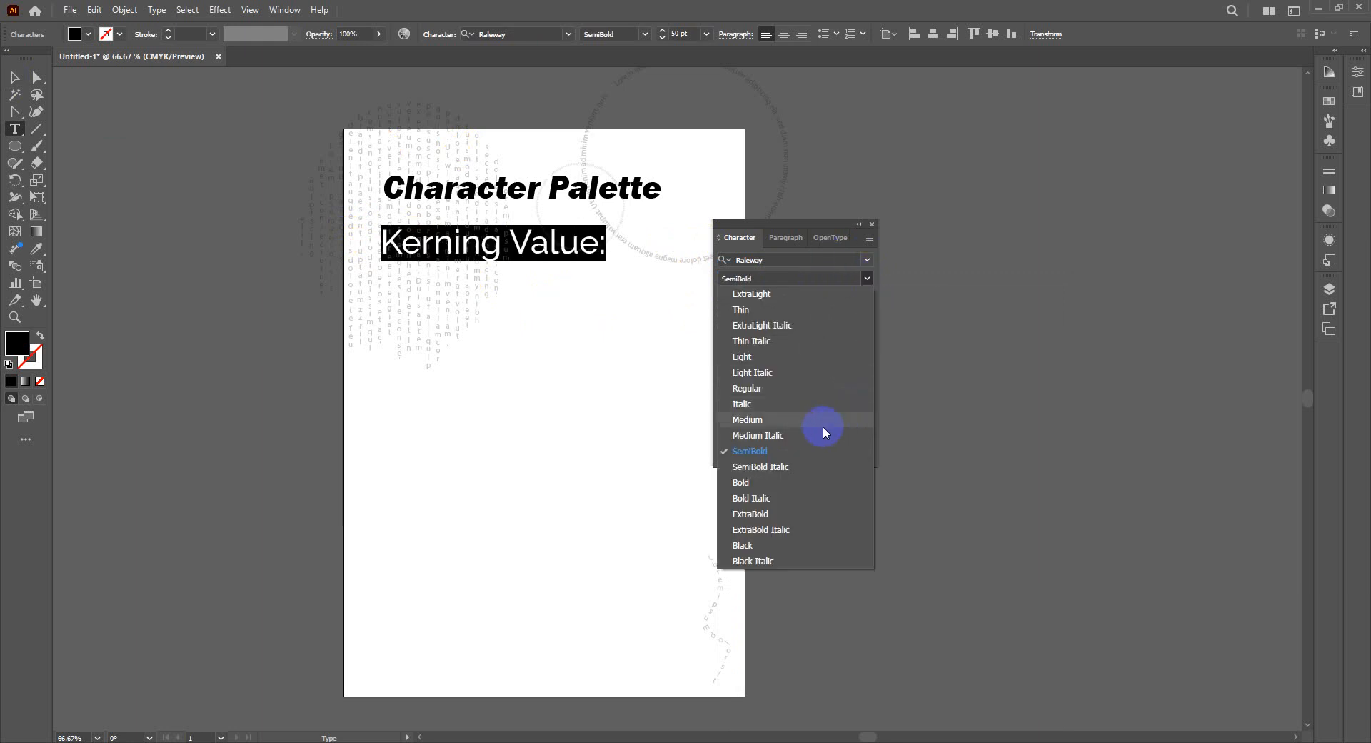
click(775, 421)
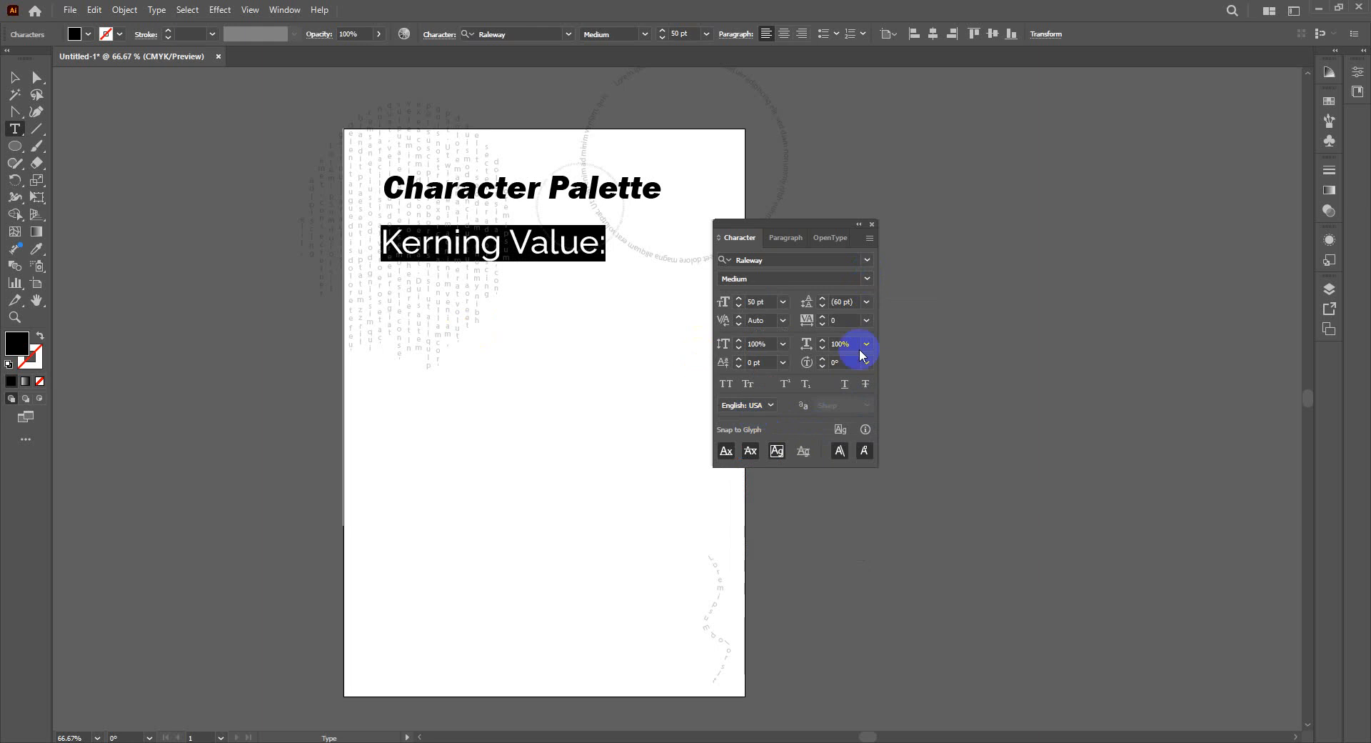
Step: Set the "Kerning Value:" text's font size to 22 pt
drag(737, 306, 737, 306)
click(737, 306)
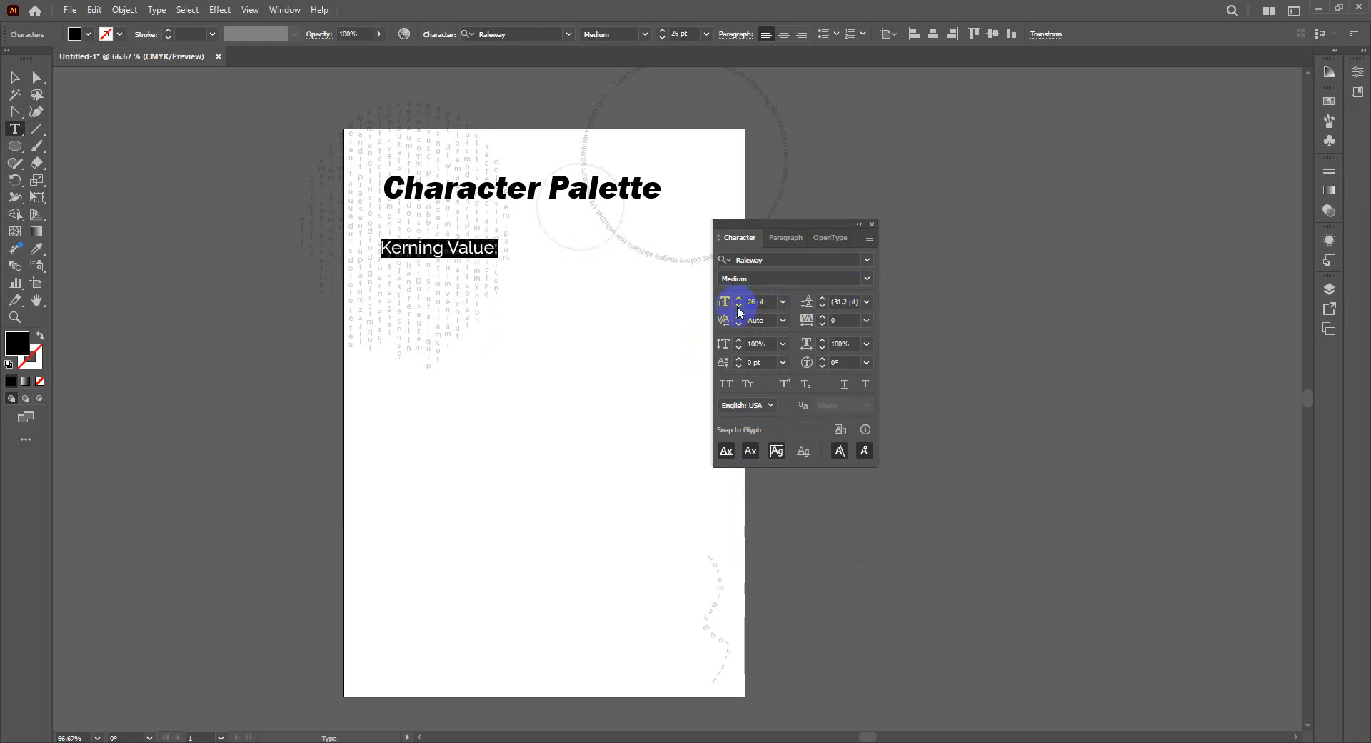
click(765, 302)
text(22)
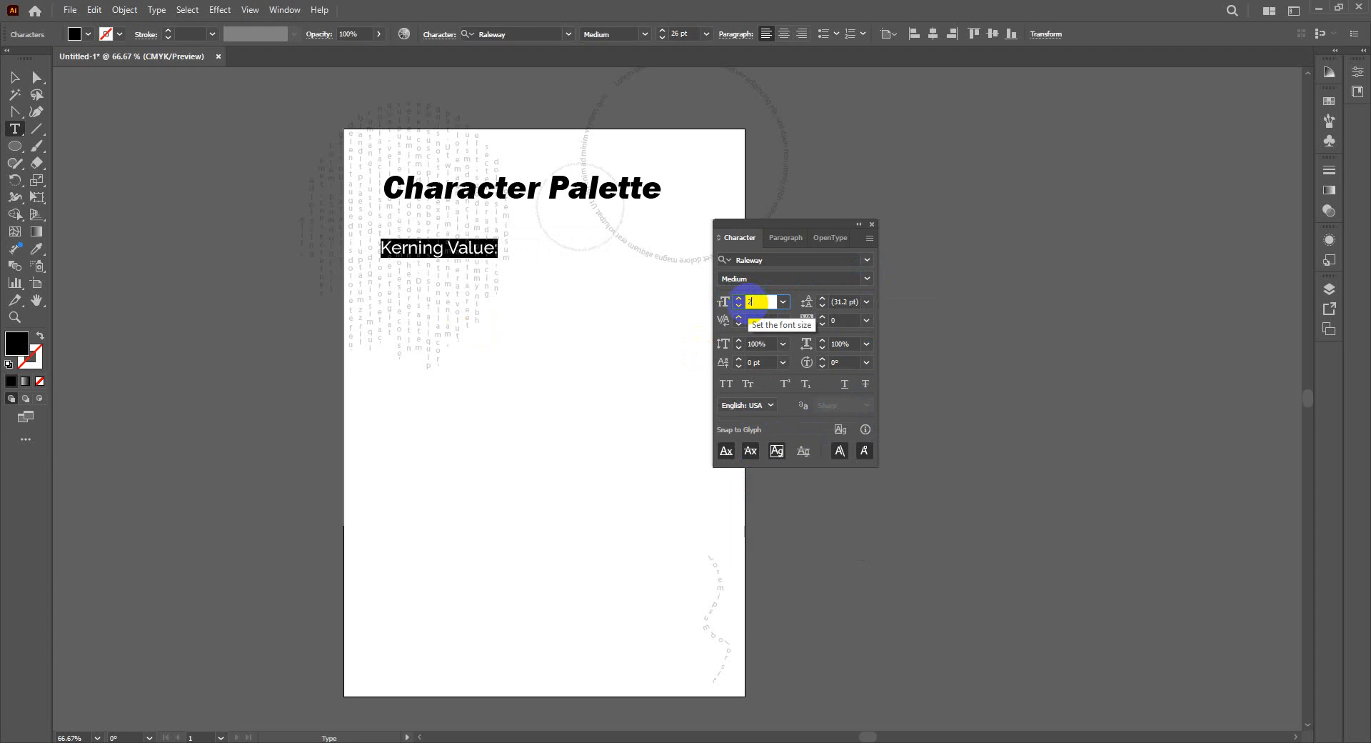
key(Return)
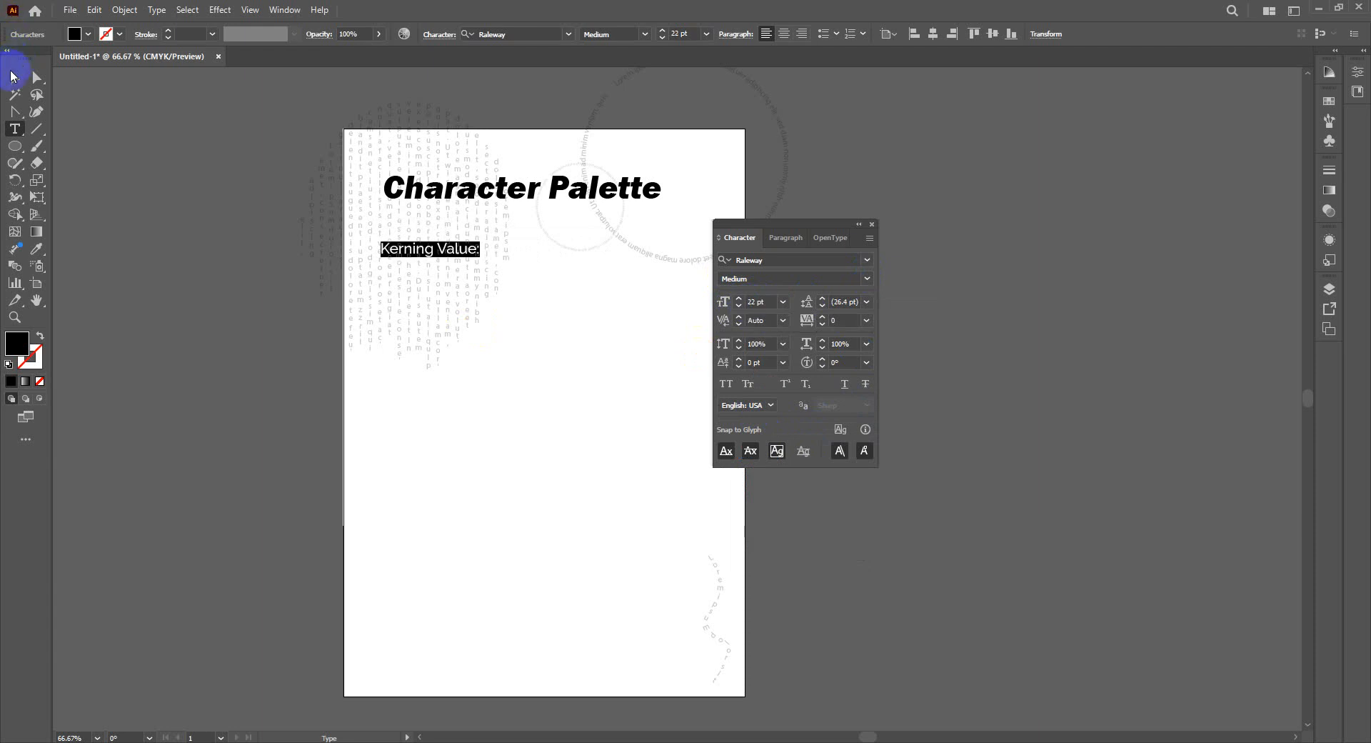
click(15, 76)
Step: Extend the smaller text line to read "Kerning Value: Gap between 2 characters"
key(ctrl+equal)
key(ctrl+equal)
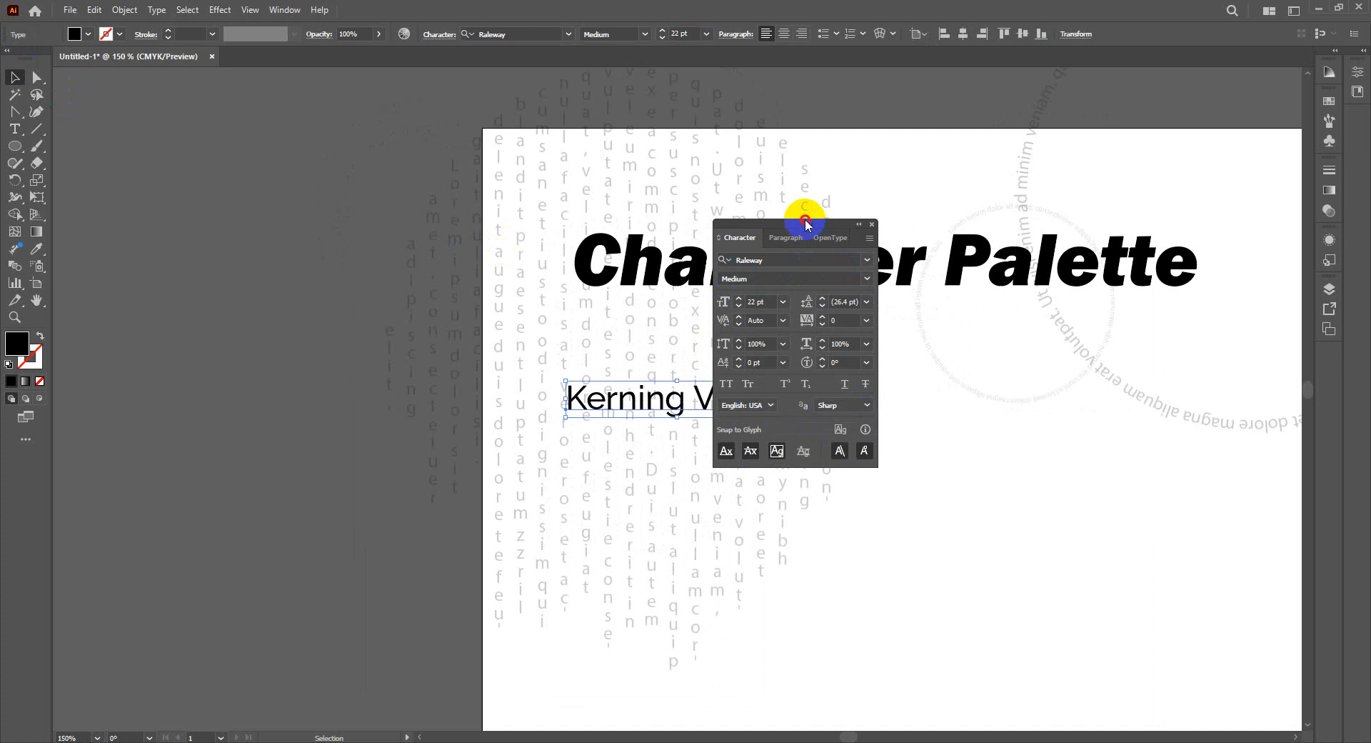
drag(808, 230, 257, 146)
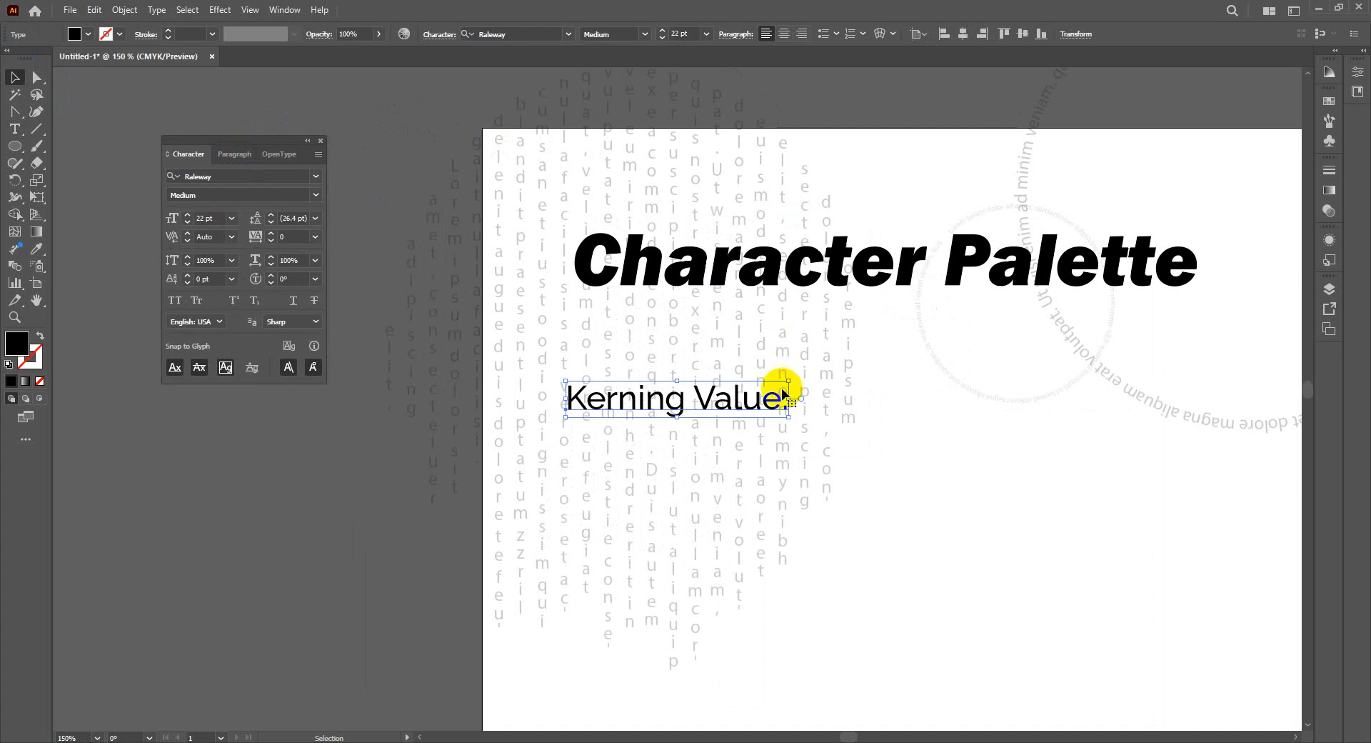
double_click(783, 395)
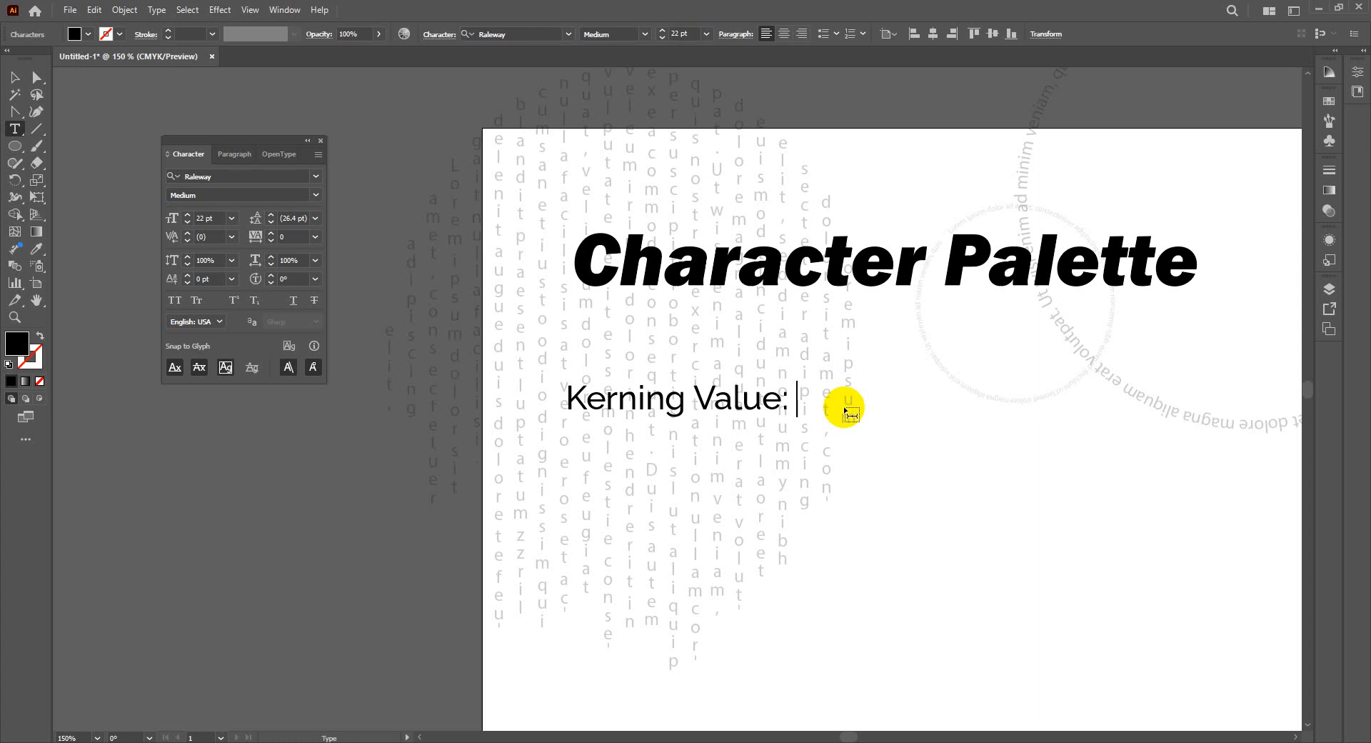
text(Gap )
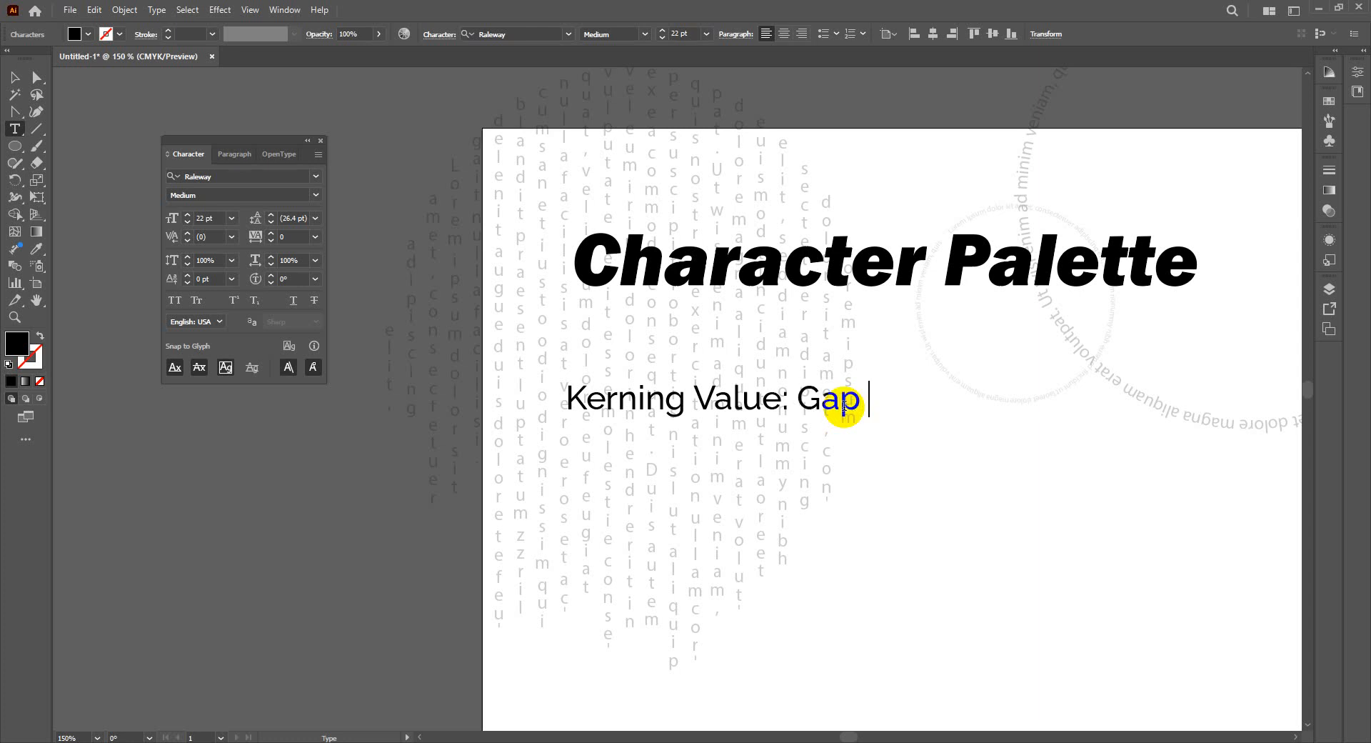
text(between )
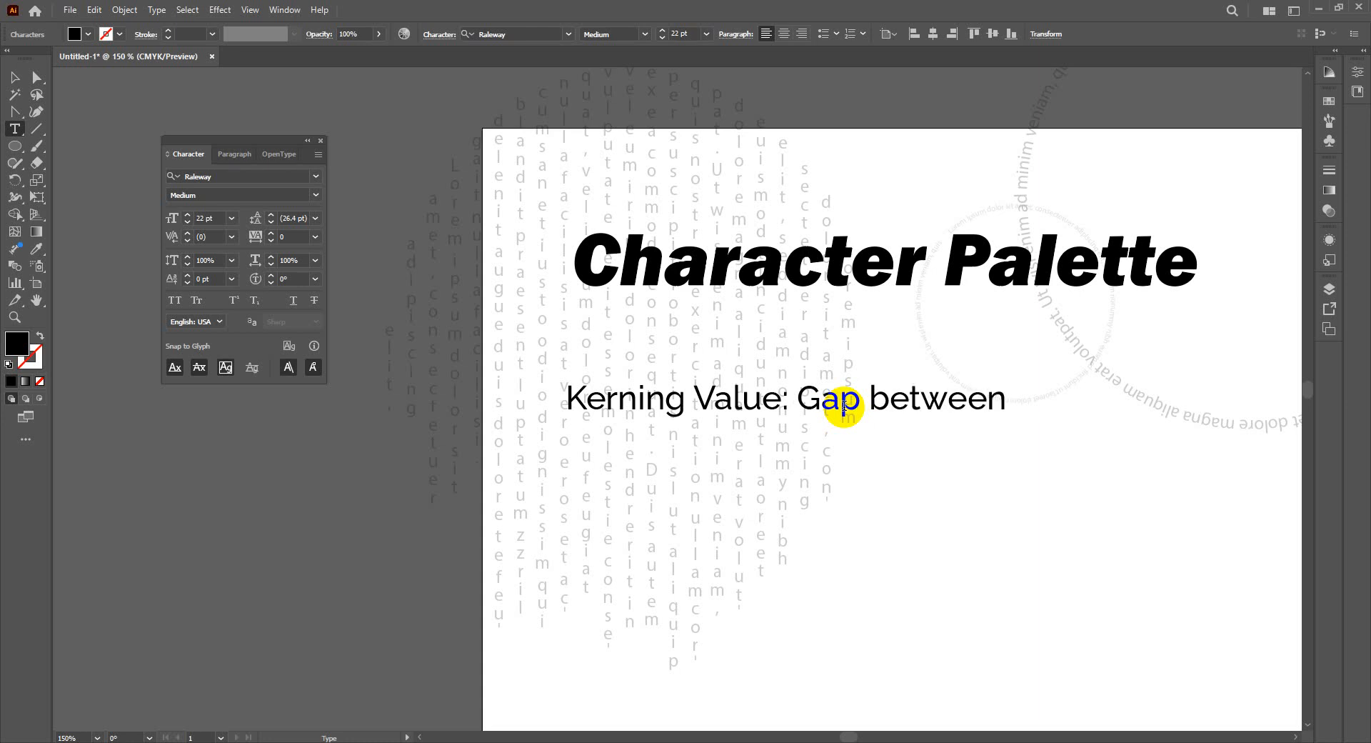
text(2 cha)
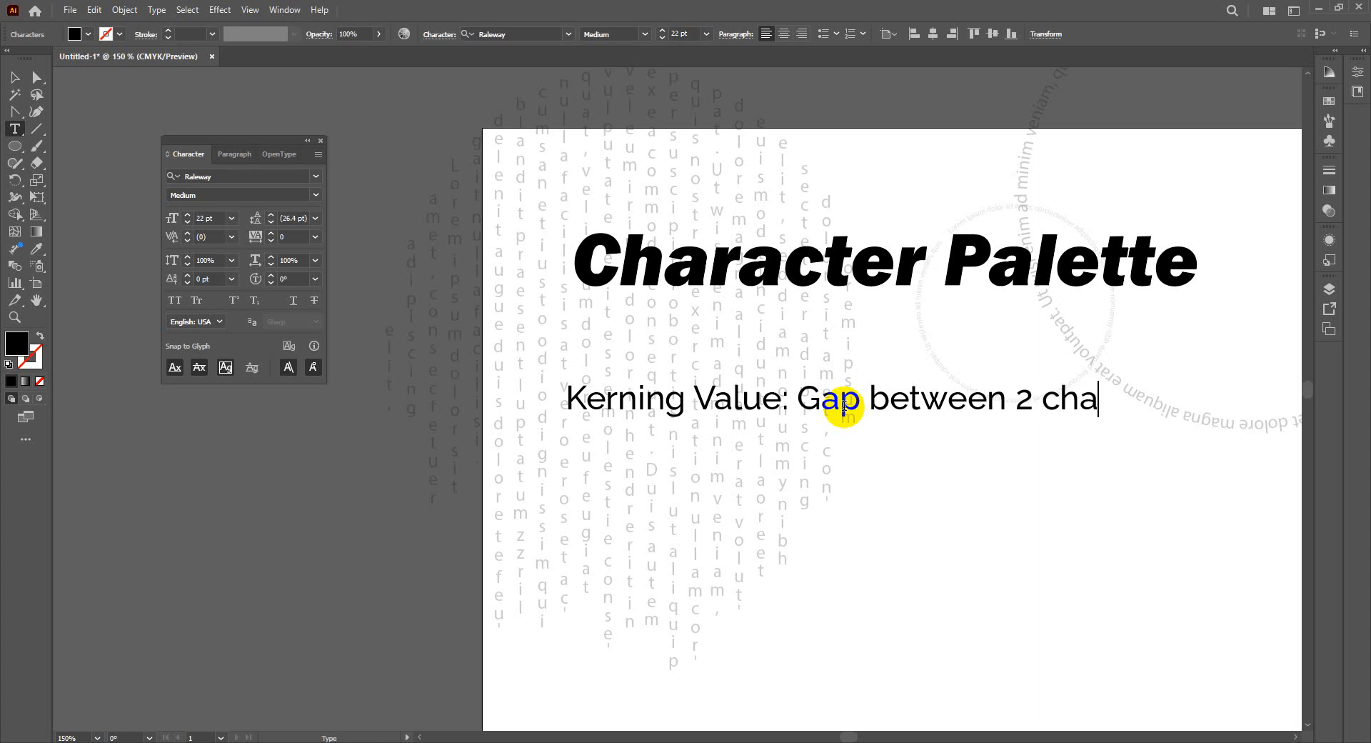
text(racter)
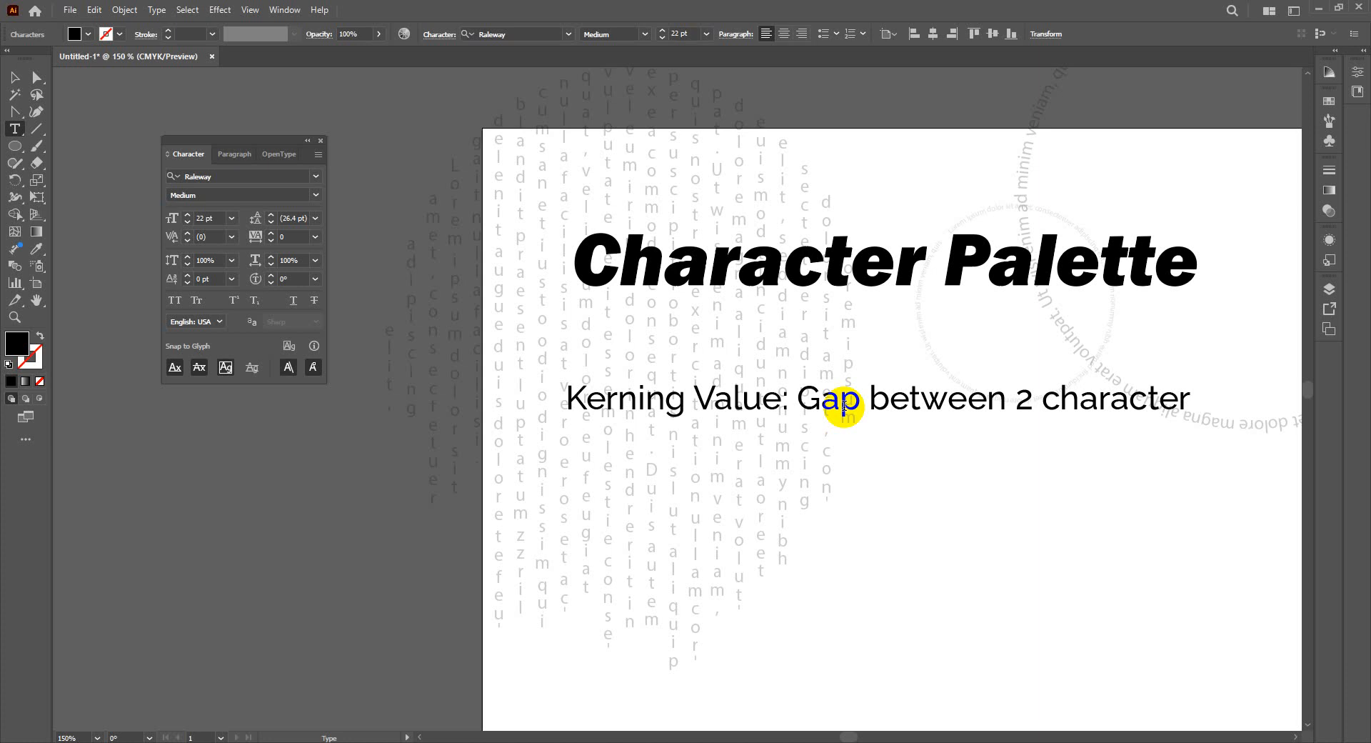
text(s)
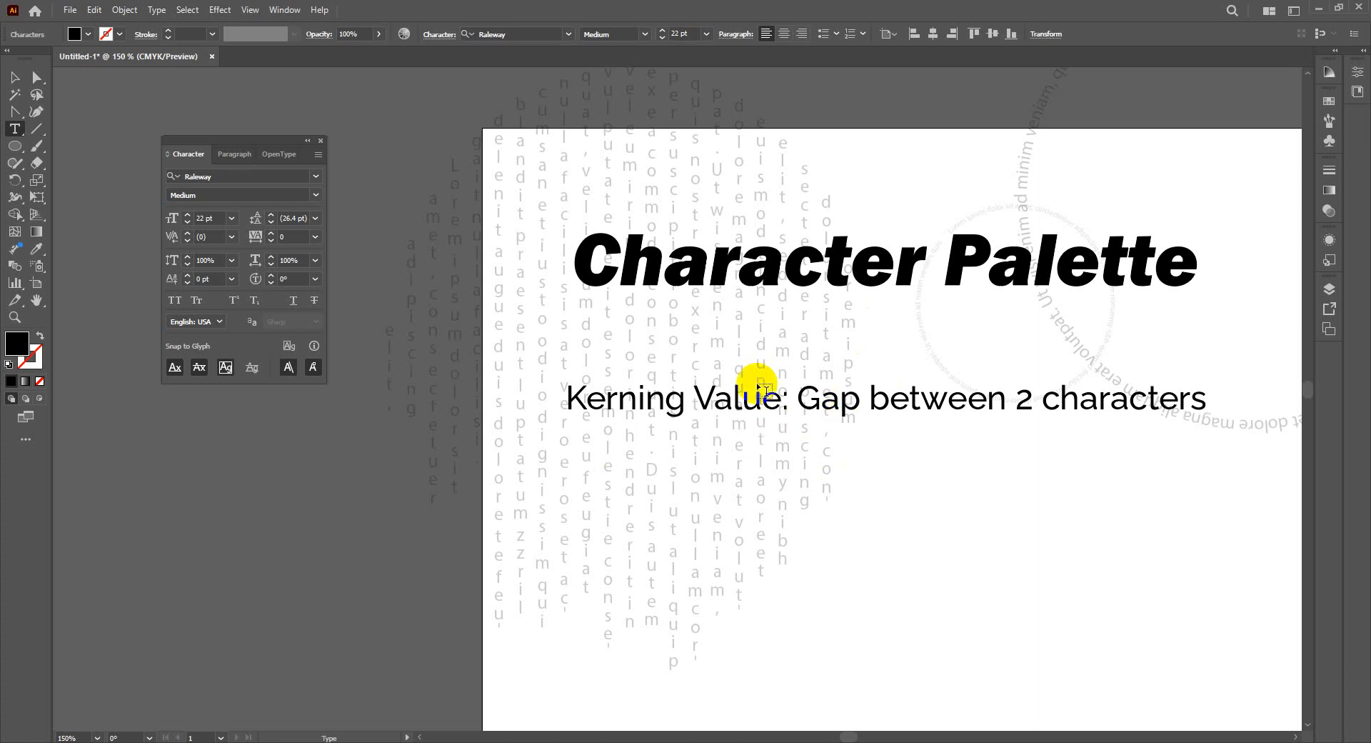
Step: Move the "Kerning Value" line up to sit just beneath the "Character Palette" heading, roughly aligned with its start
click(15, 77)
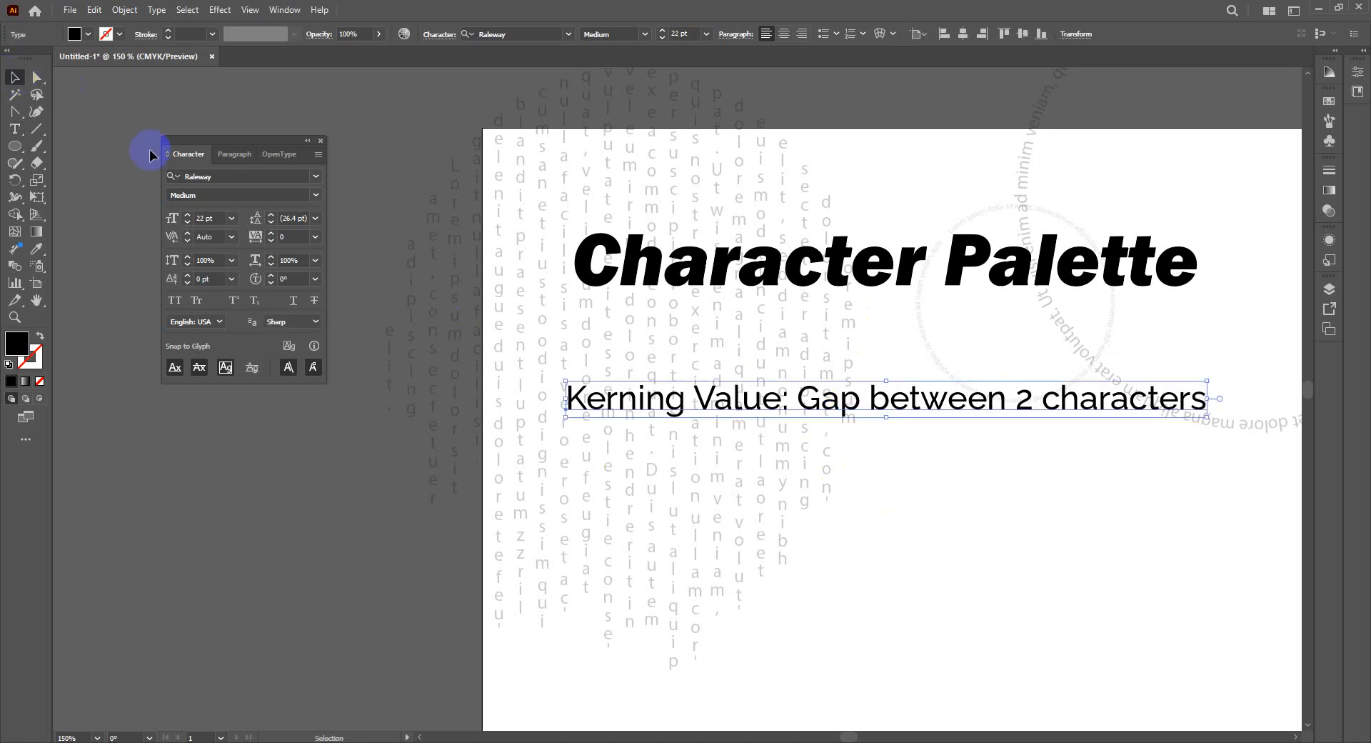
drag(731, 399, 740, 340)
click(1056, 537)
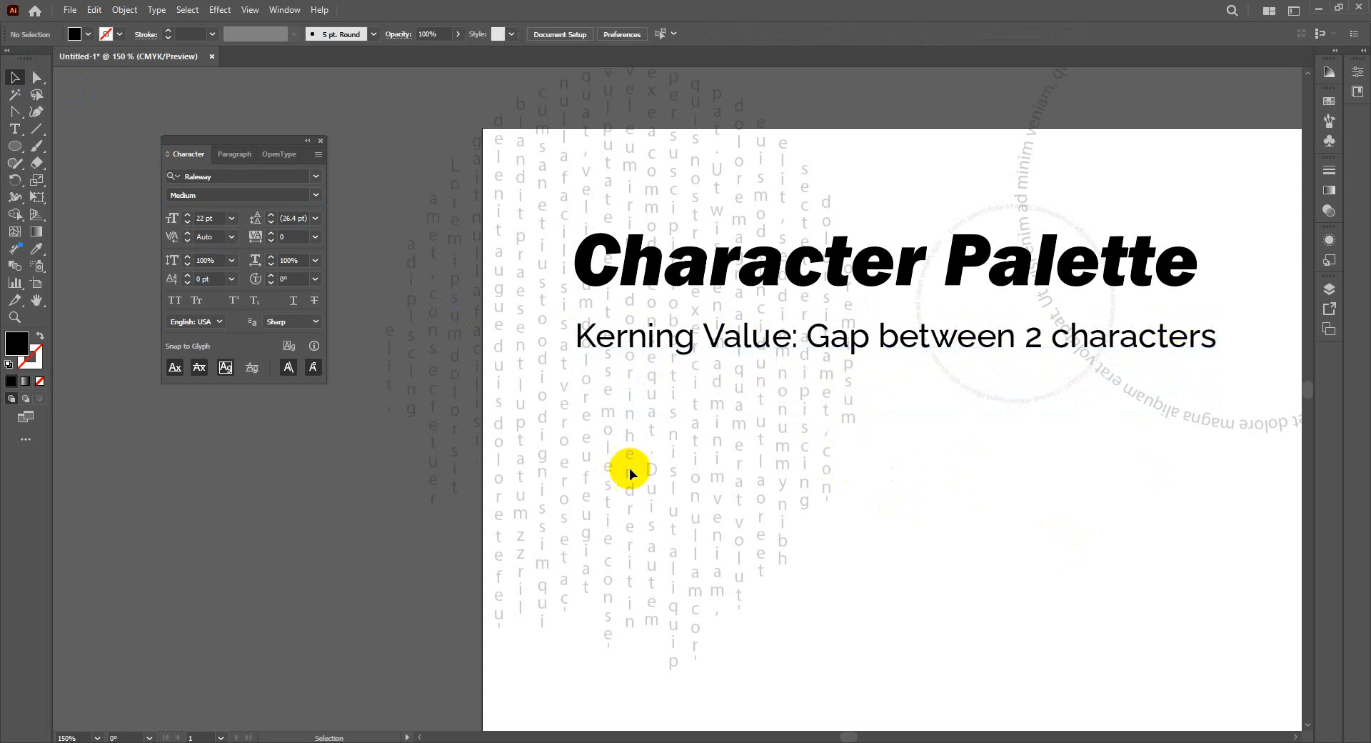
Step: Try widening and tightening the kerning between the "K" and "e" of "Kerning", ending with the original gap
double_click(598, 345)
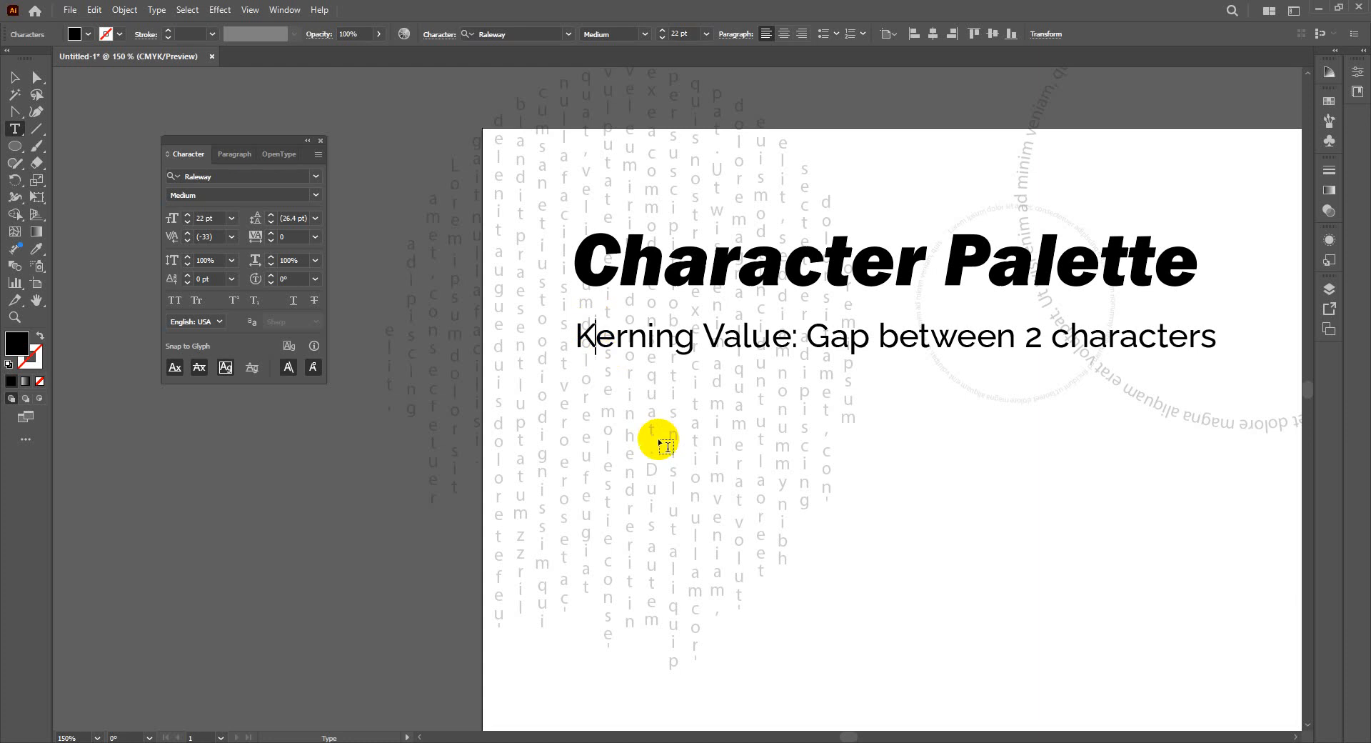
key(alt+Right)
key(alt+Right)
key(alt+Right)
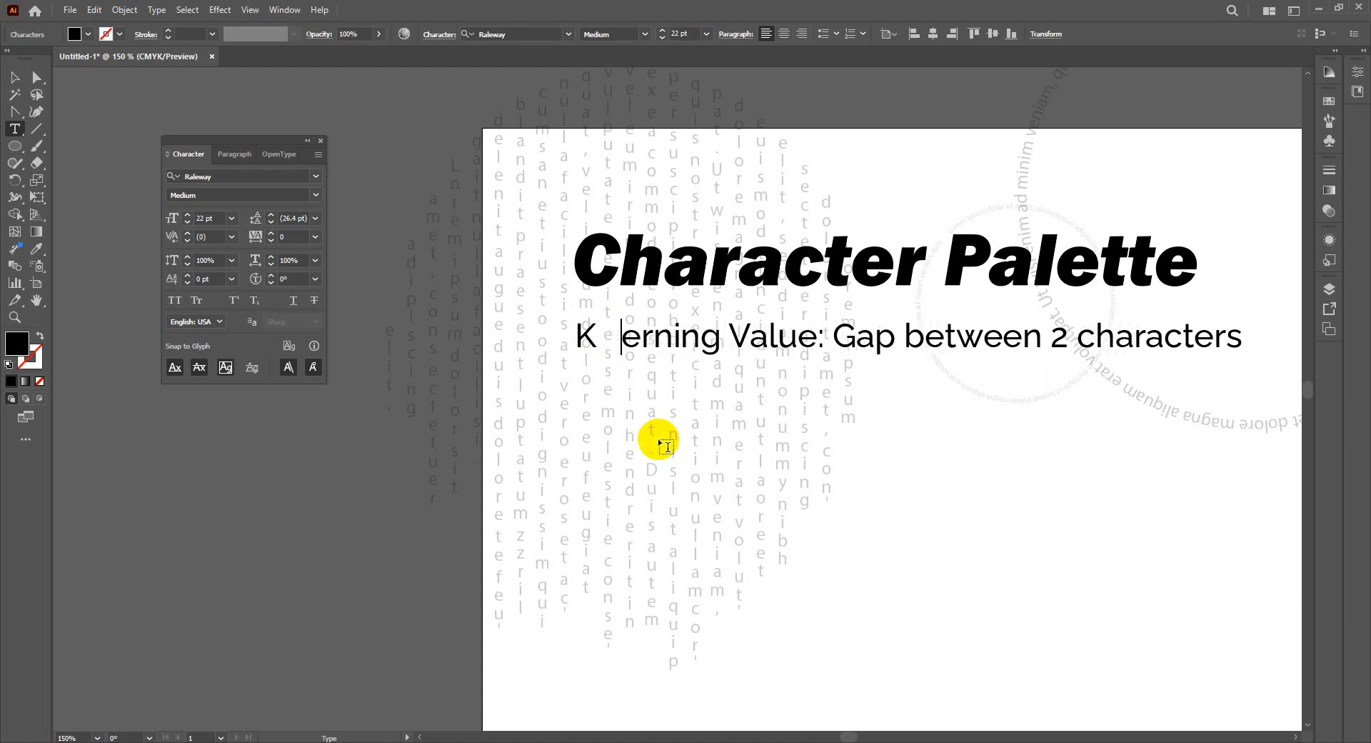
key(alt+Right)
key(alt+Right)
key(alt+Right)
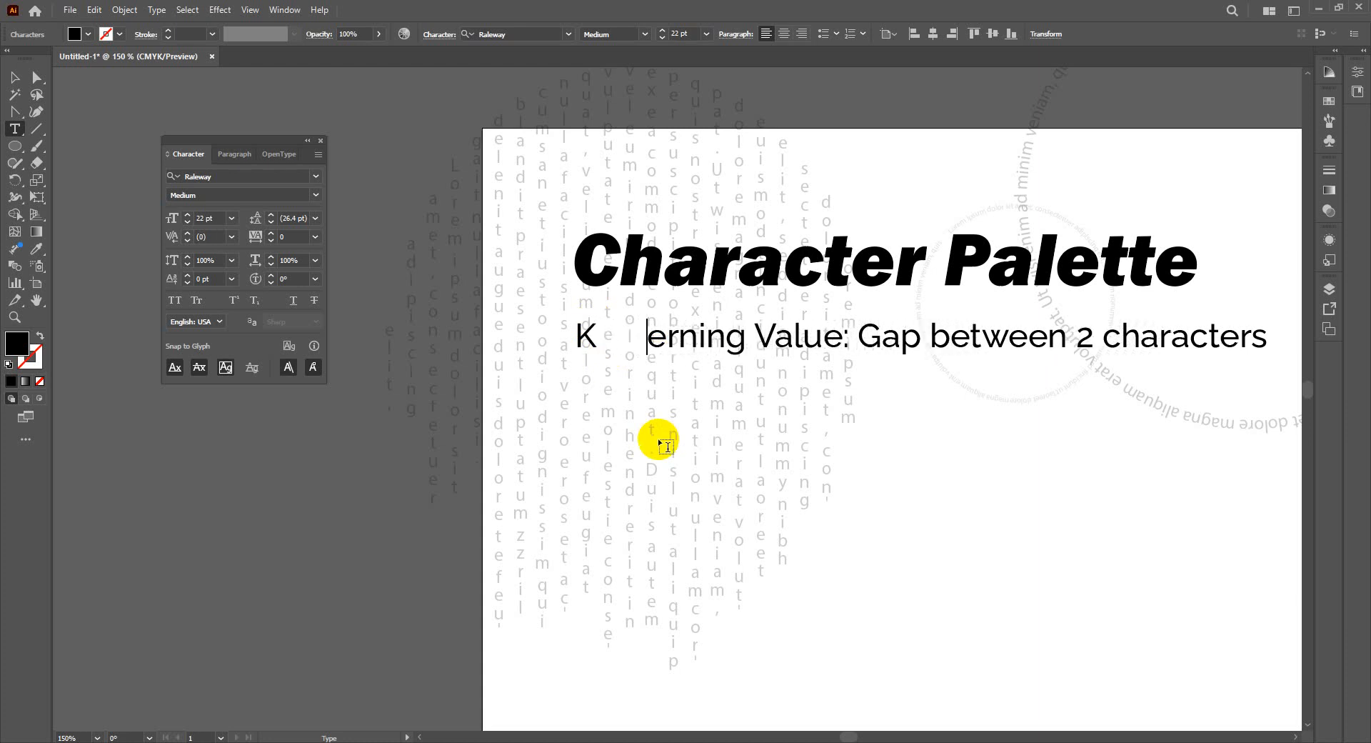
key(alt+Left)
key(alt+Left)
key(alt+Left)
key(alt+Left)
key(alt+Left)
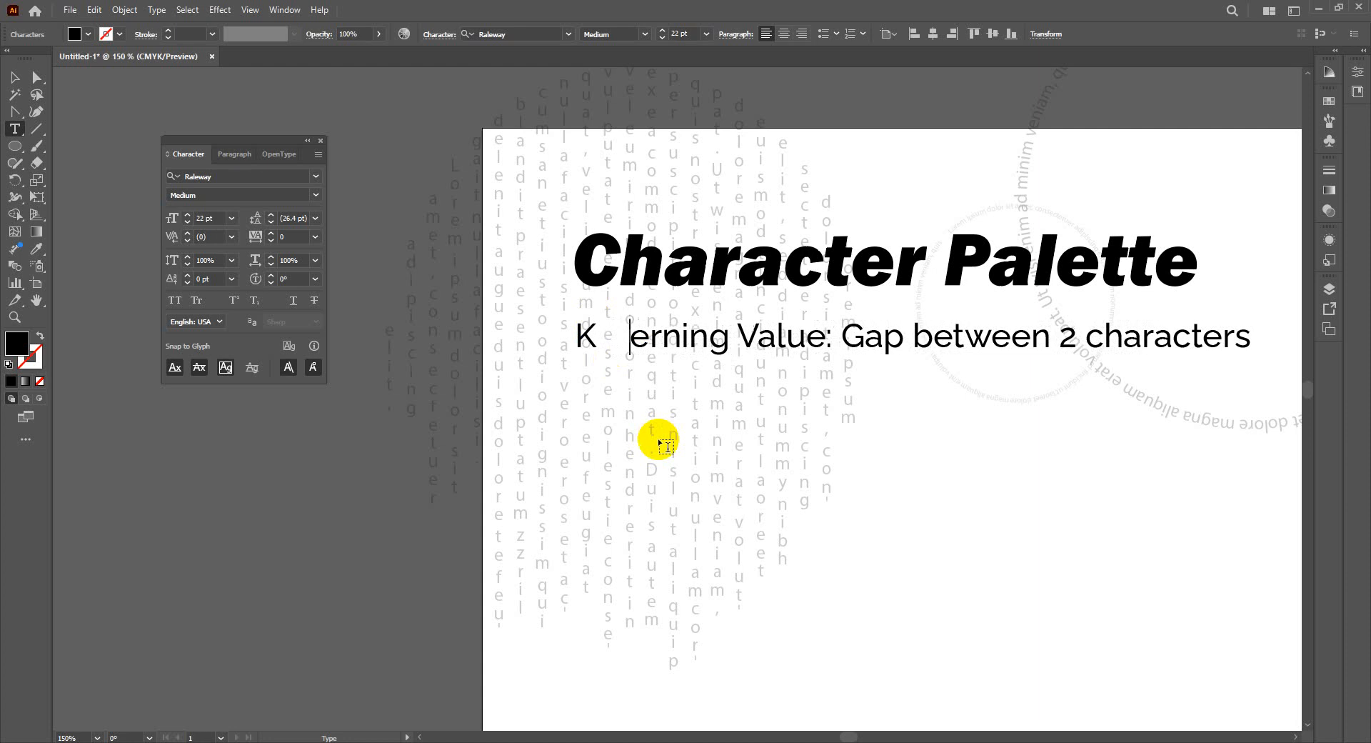
key(alt+Left)
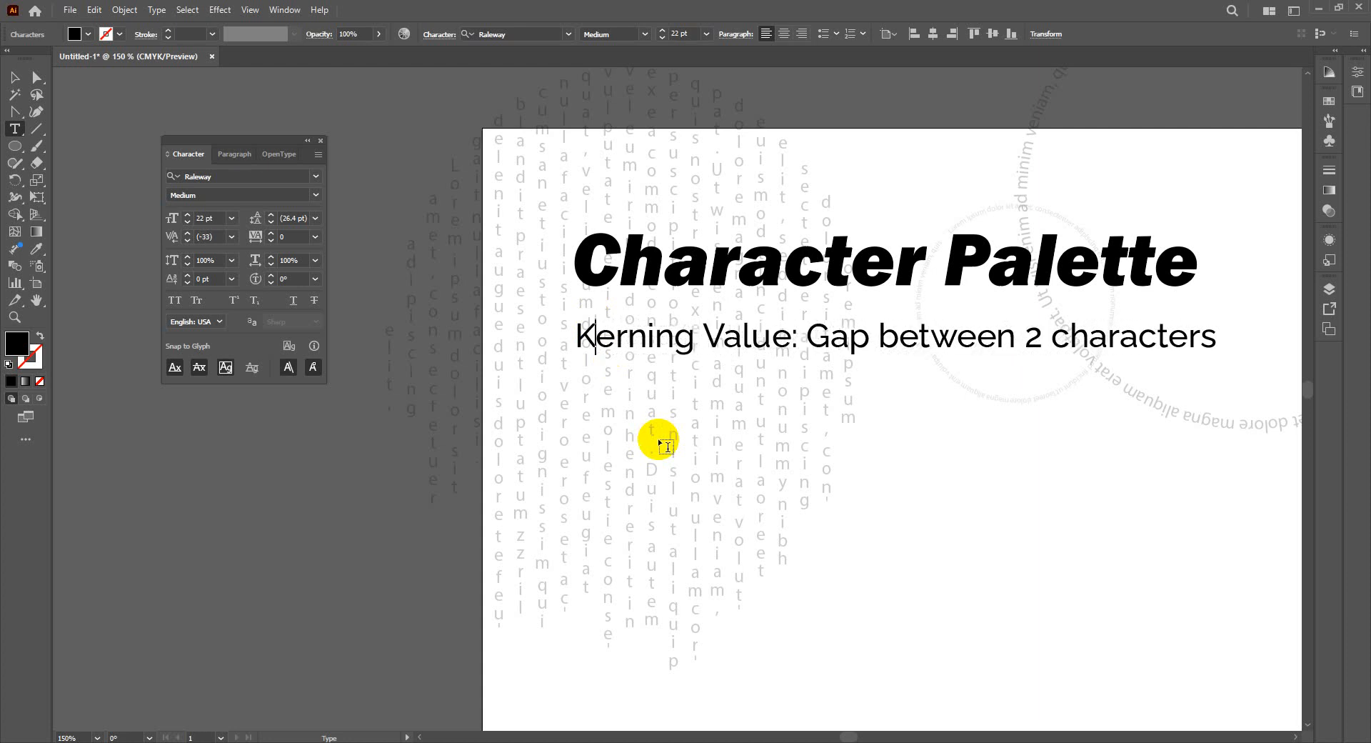
key(alt+Right)
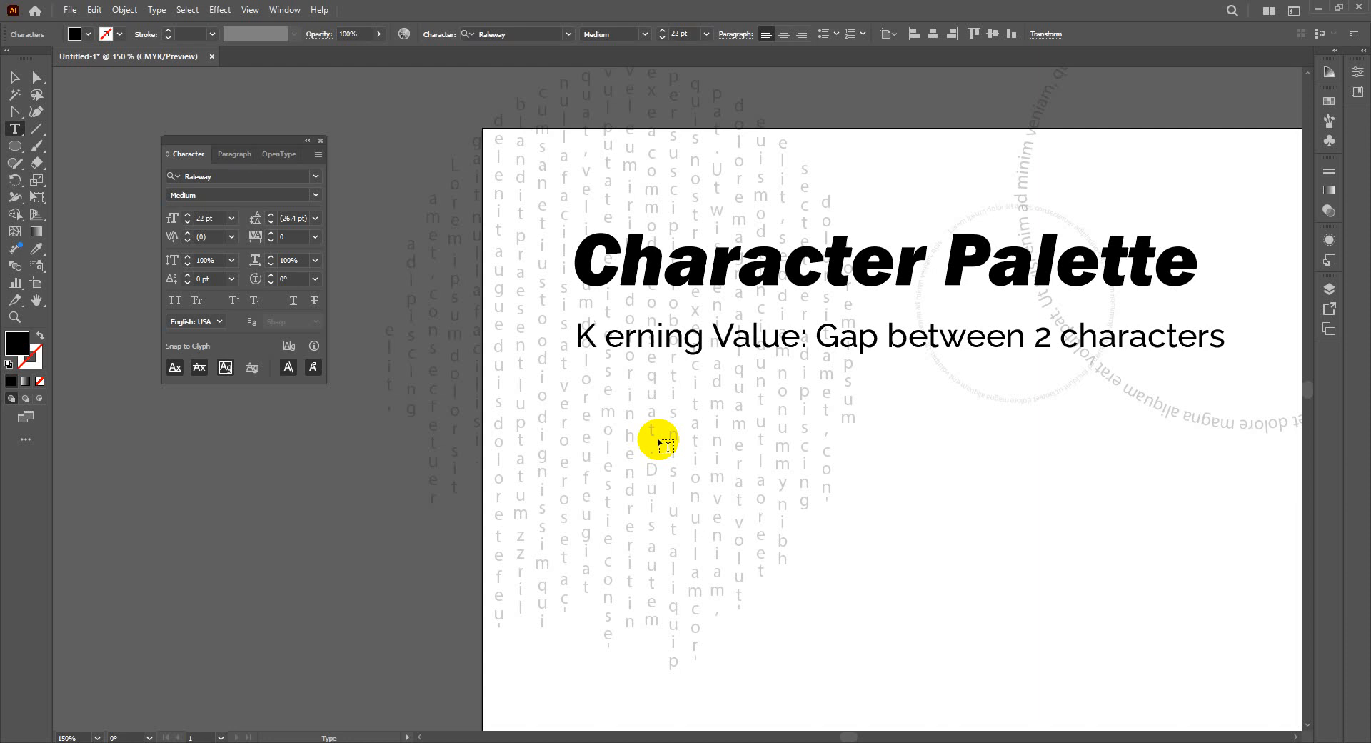
key(BackSpace)
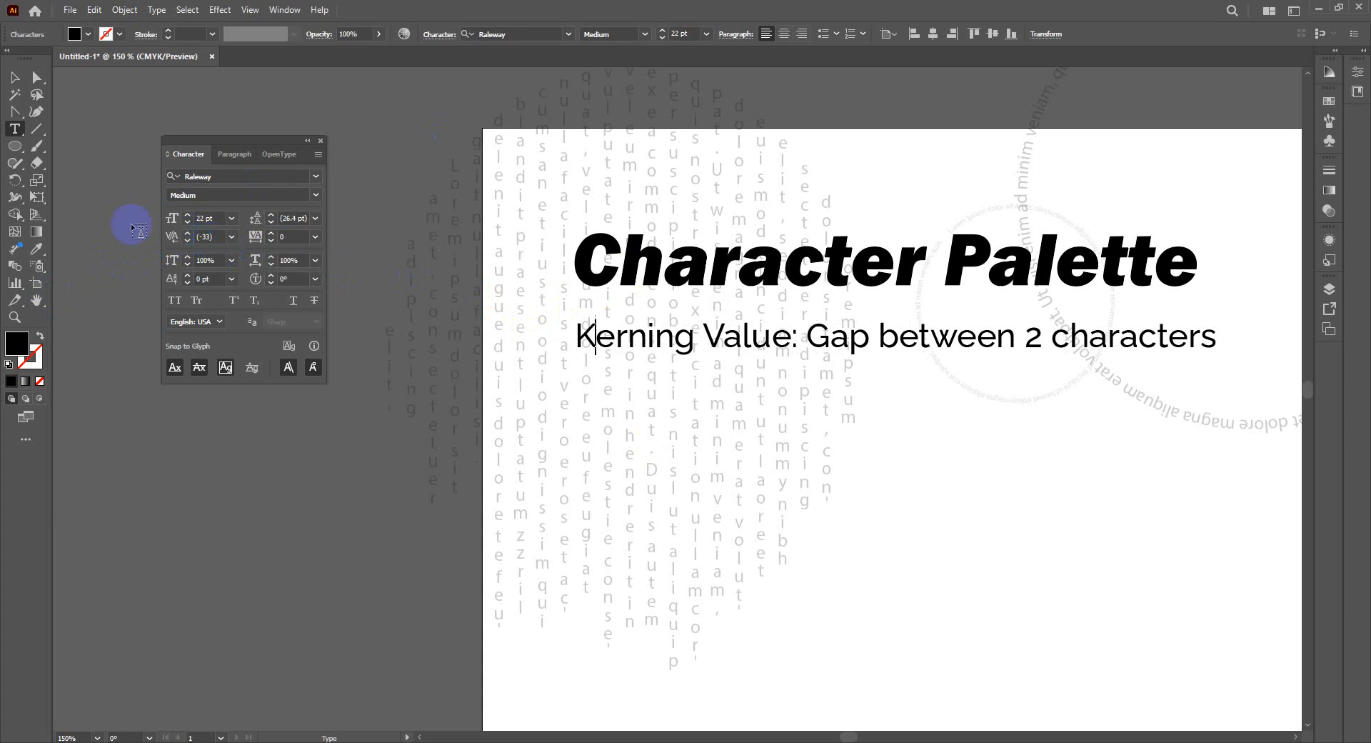
Step: Set the kerning between the "K" and "e" of "Kerning" to 100
click(188, 235)
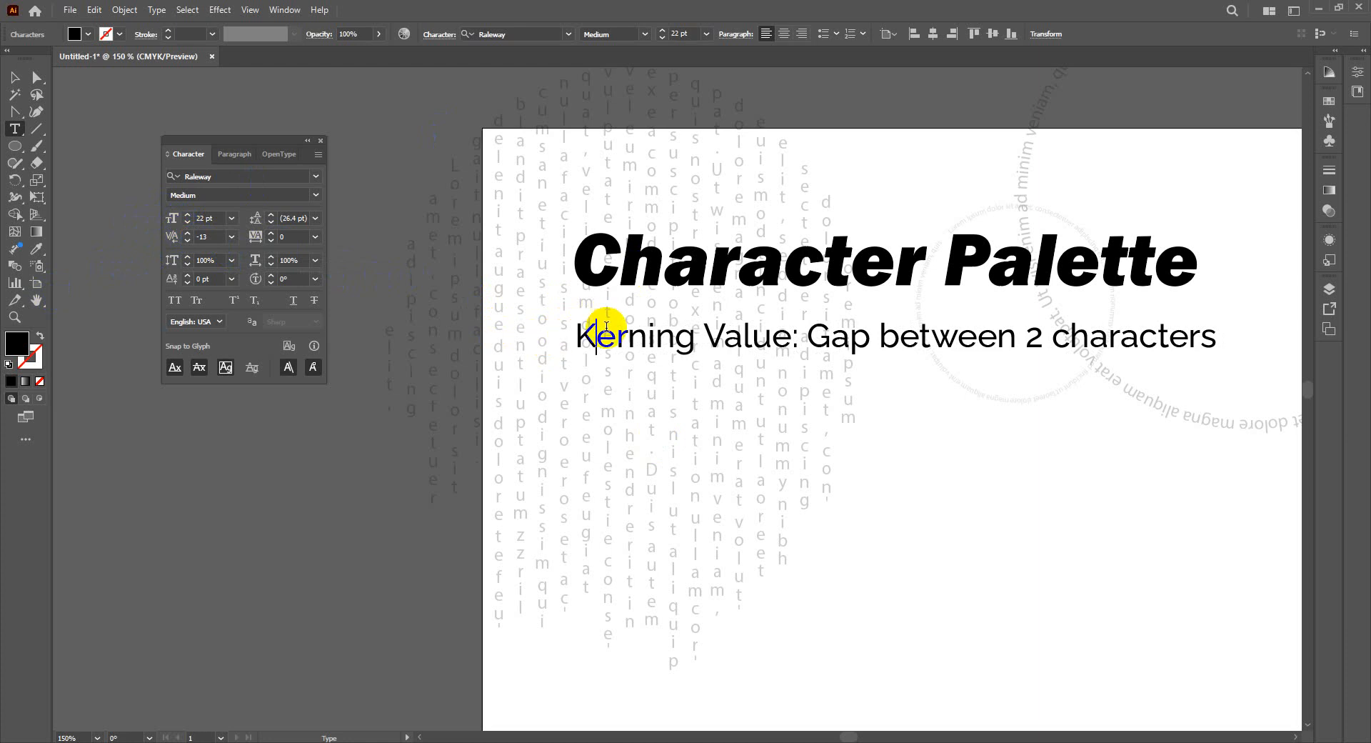
double_click(207, 236)
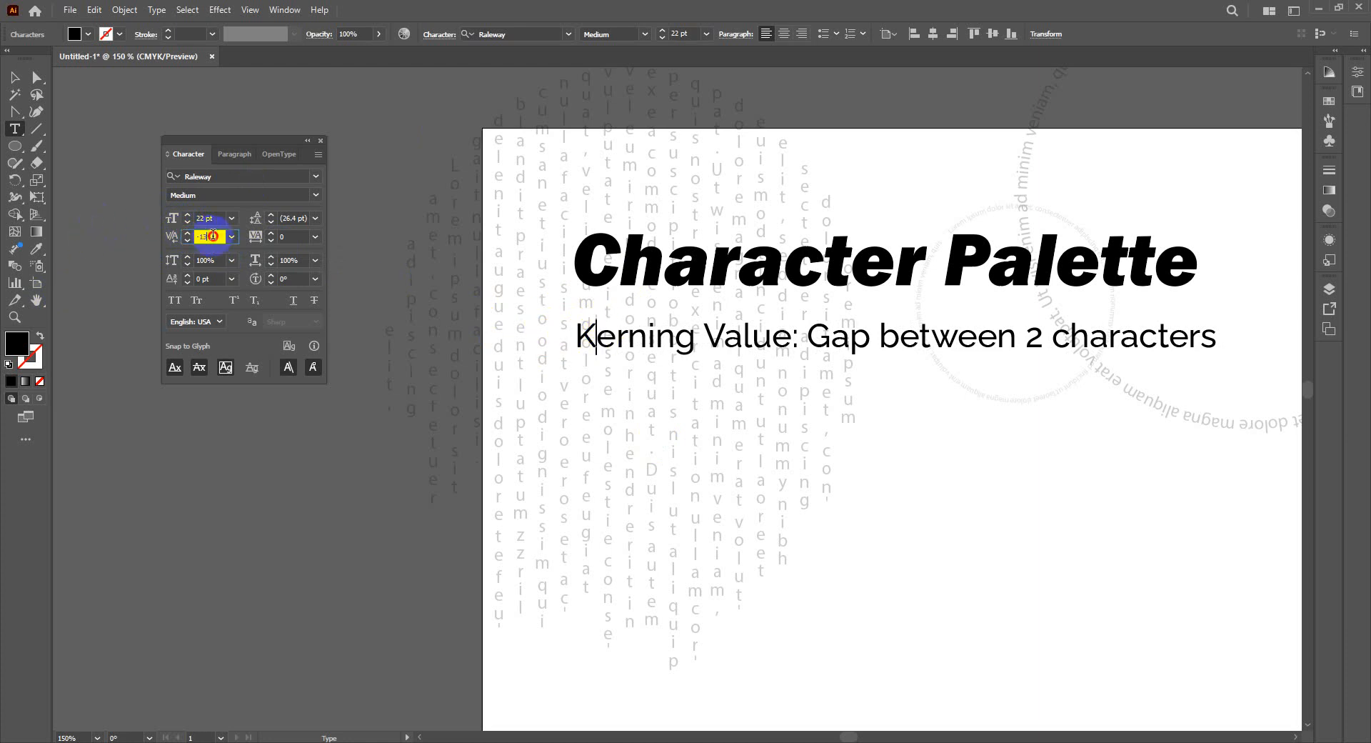
text(100)
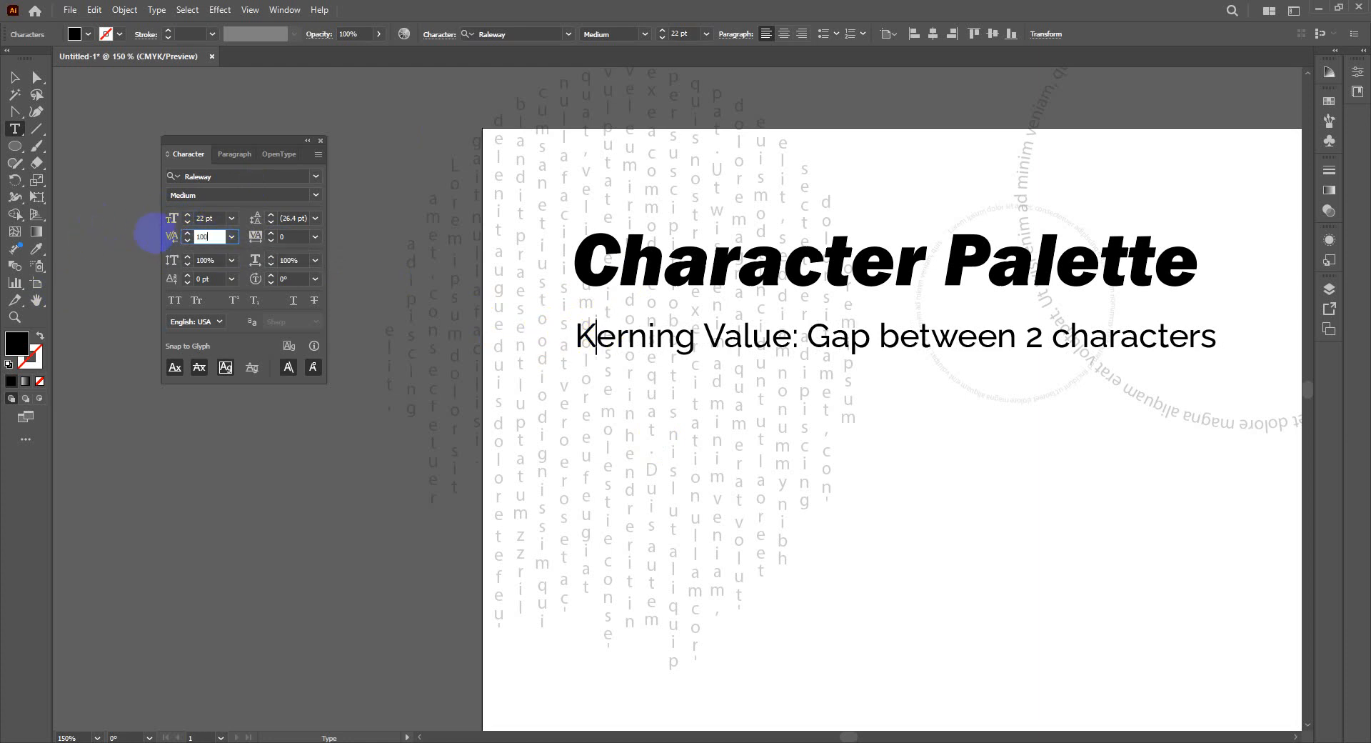
key(Return)
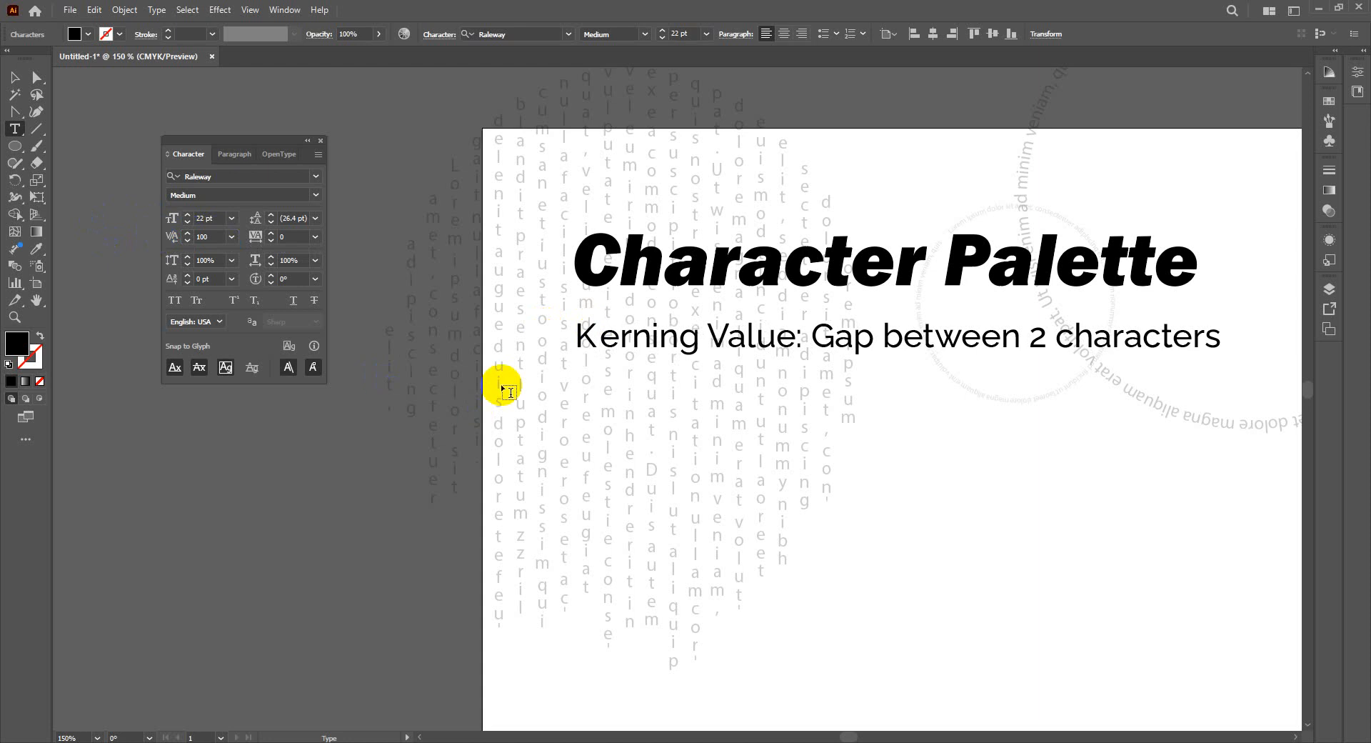
Step: Set the kerning between the "K" and "e" of "Kerning" to 200 and finish editing the text
click(600, 339)
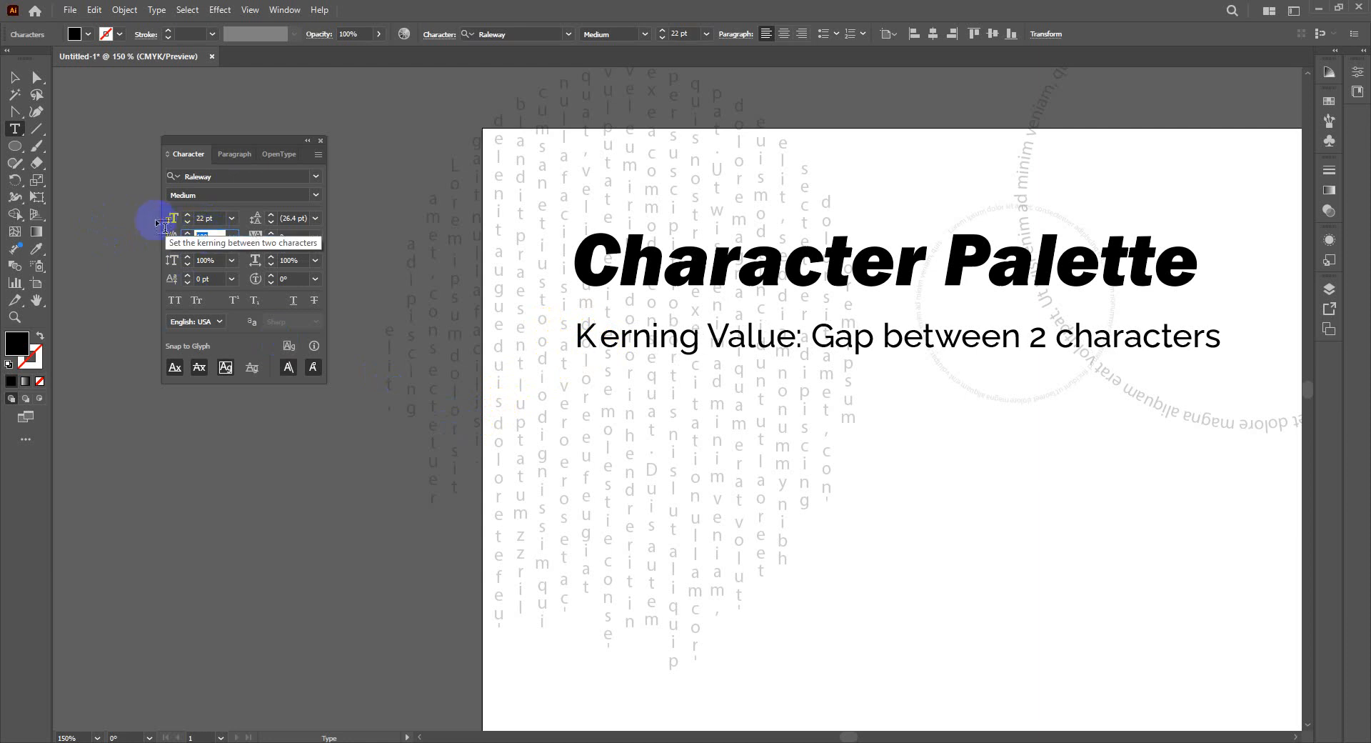
text(200)
key(Return)
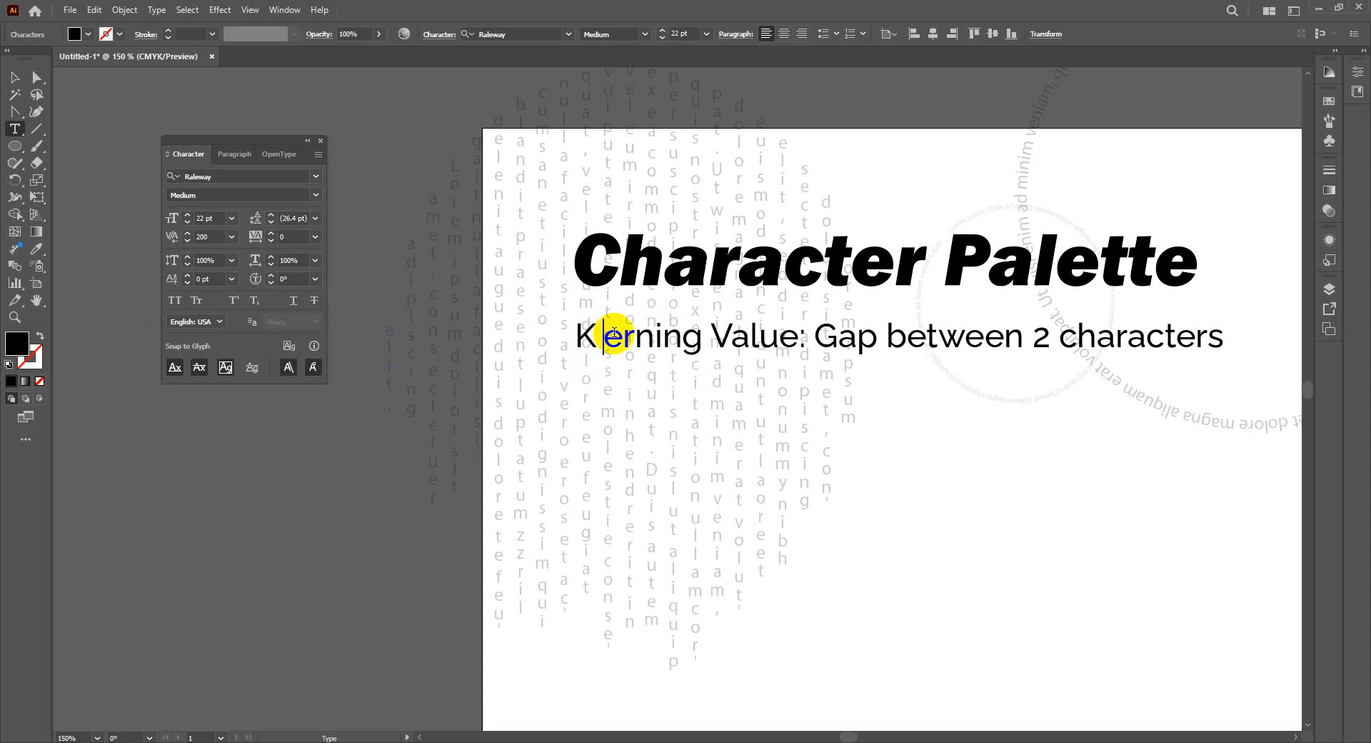
click(214, 236)
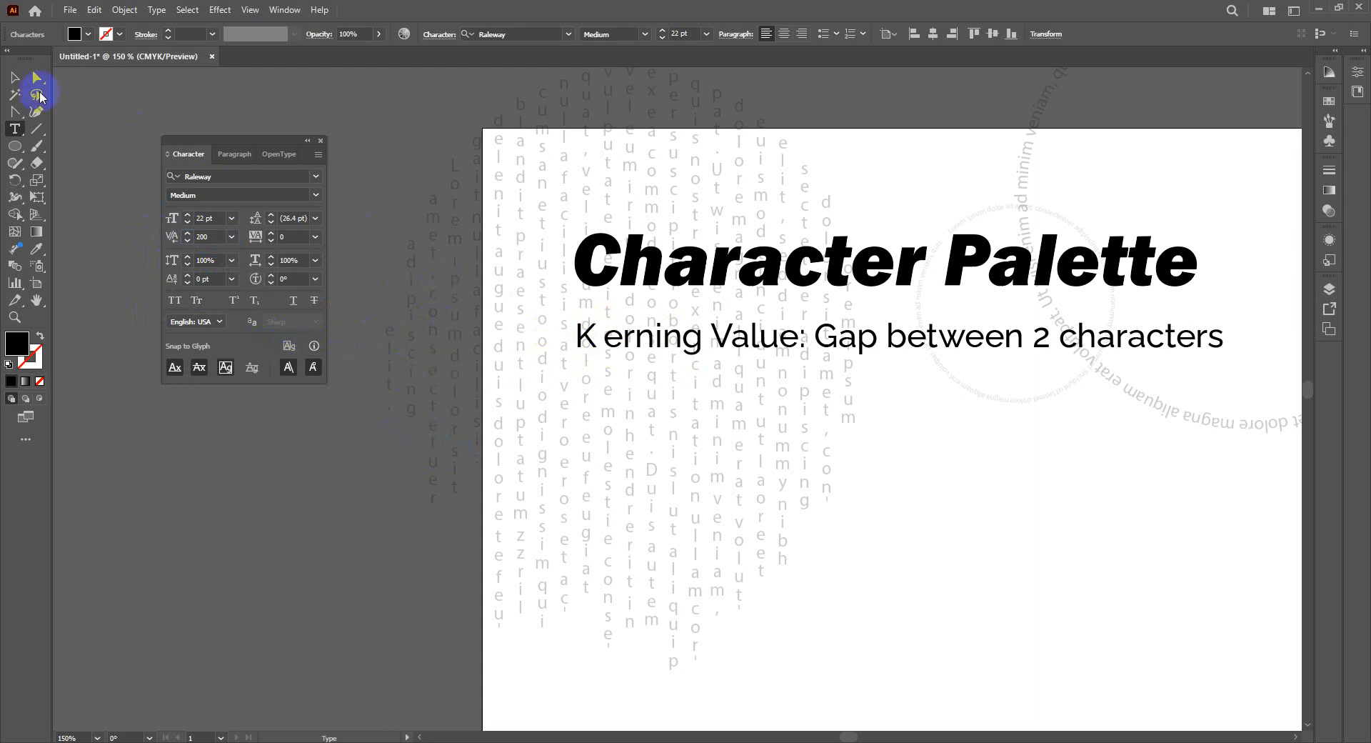
click(9, 79)
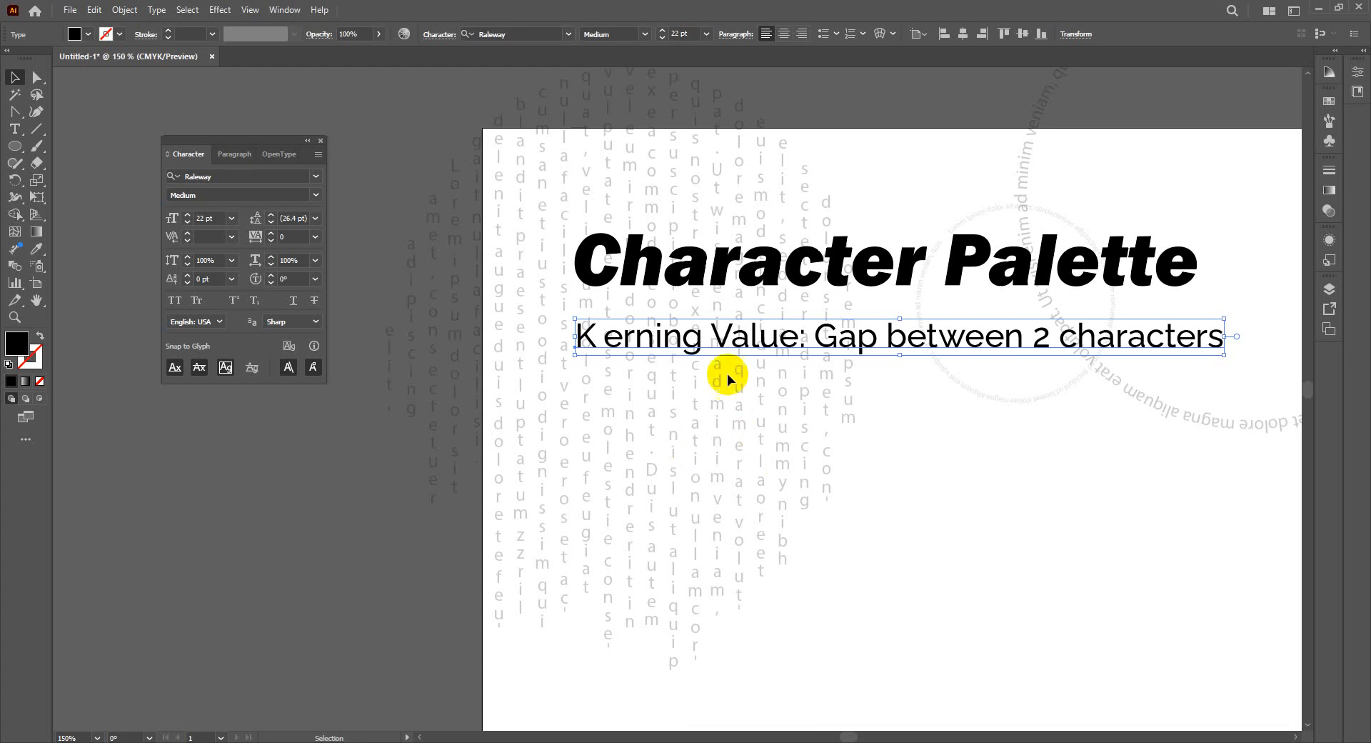
drag(597, 334, 624, 335)
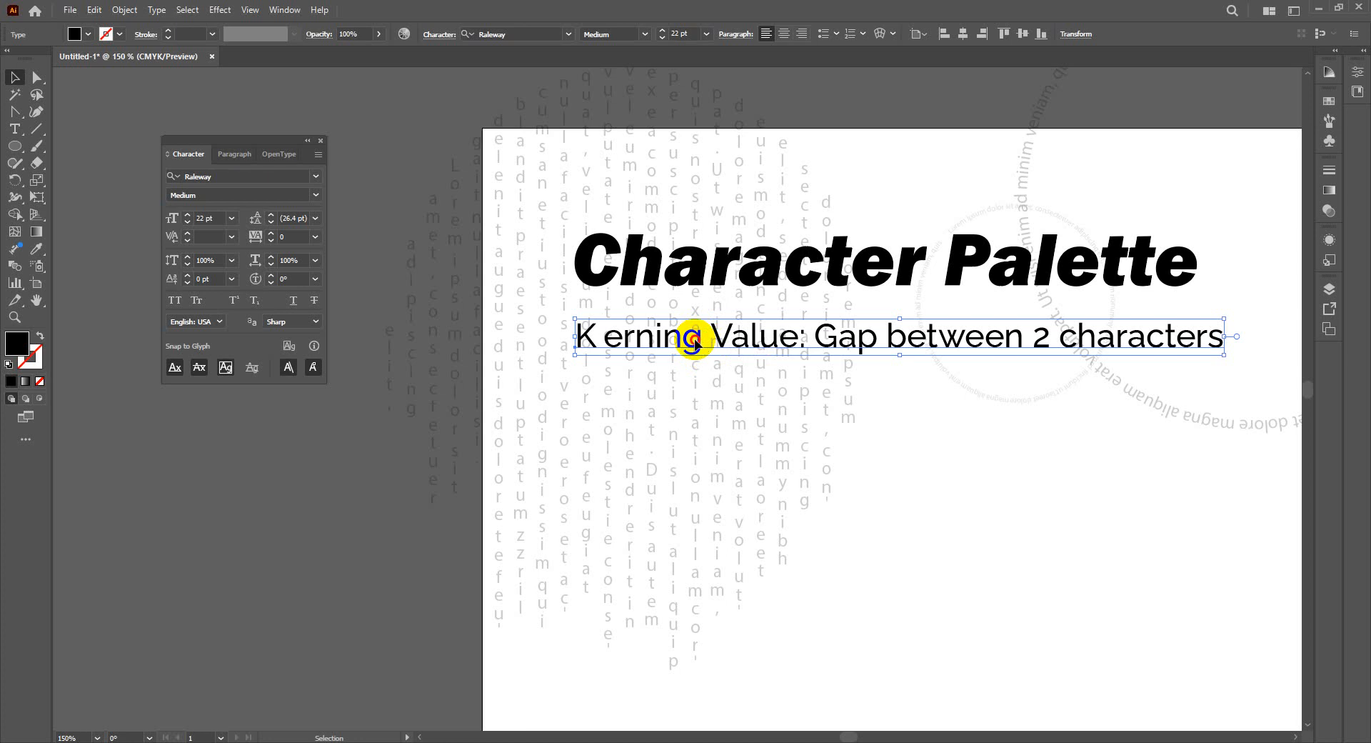
Step: Place a copy of the "Kerning Value" line directly beneath it and change the copy's first word to "tracking"
drag(697, 345, 537, 384)
double_click(628, 387)
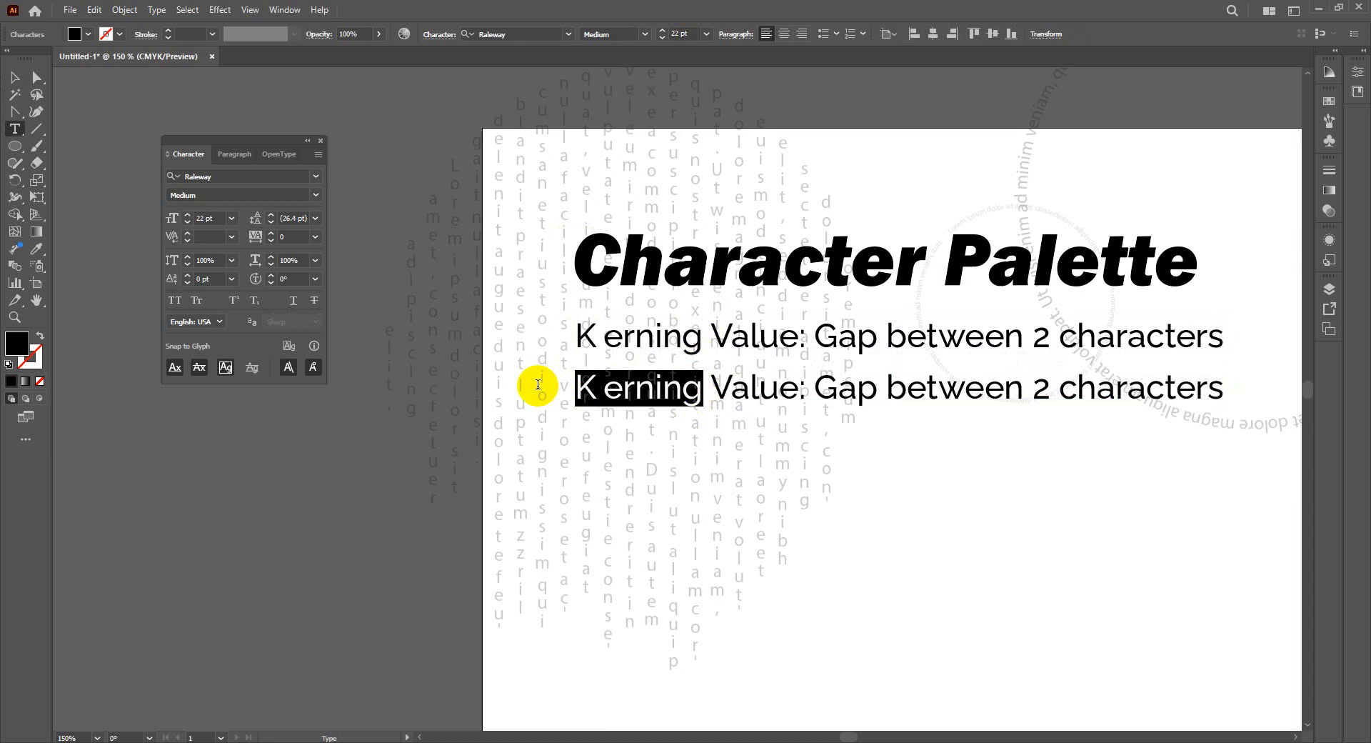
text(t)
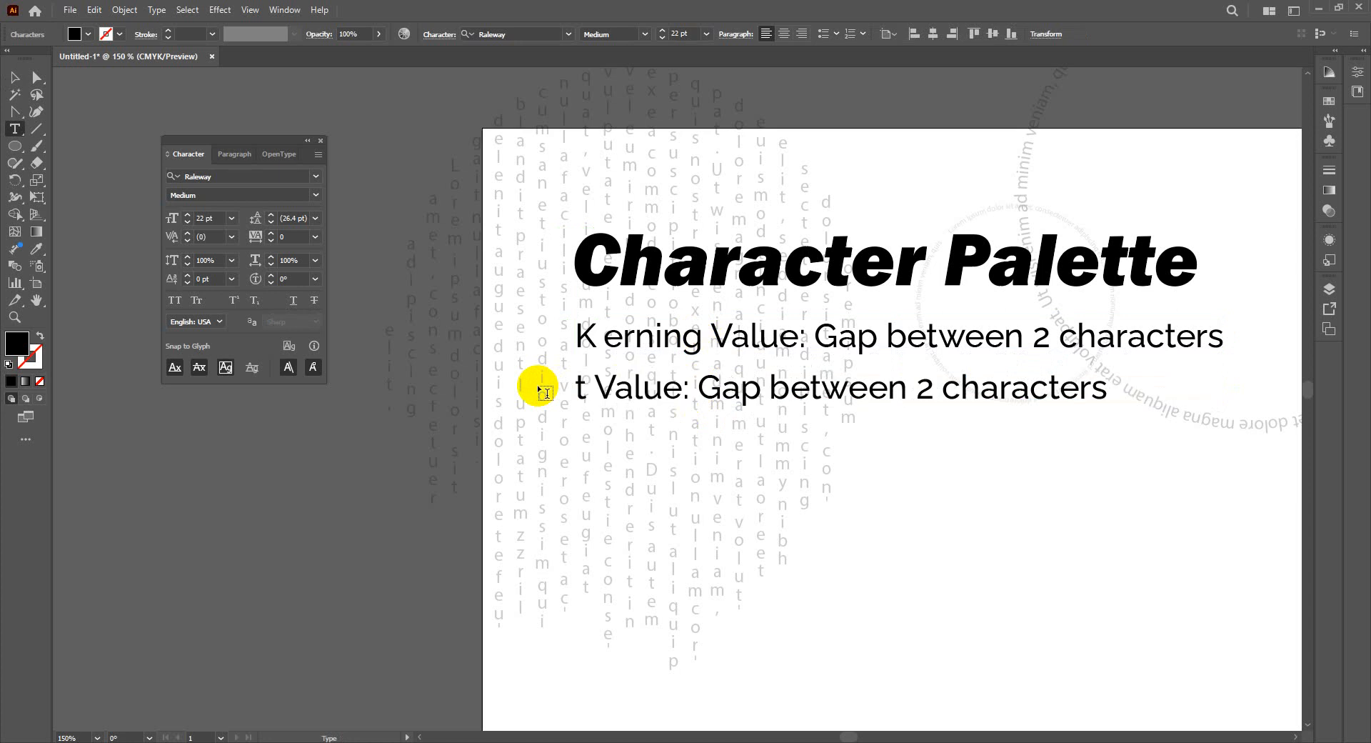
text(r)
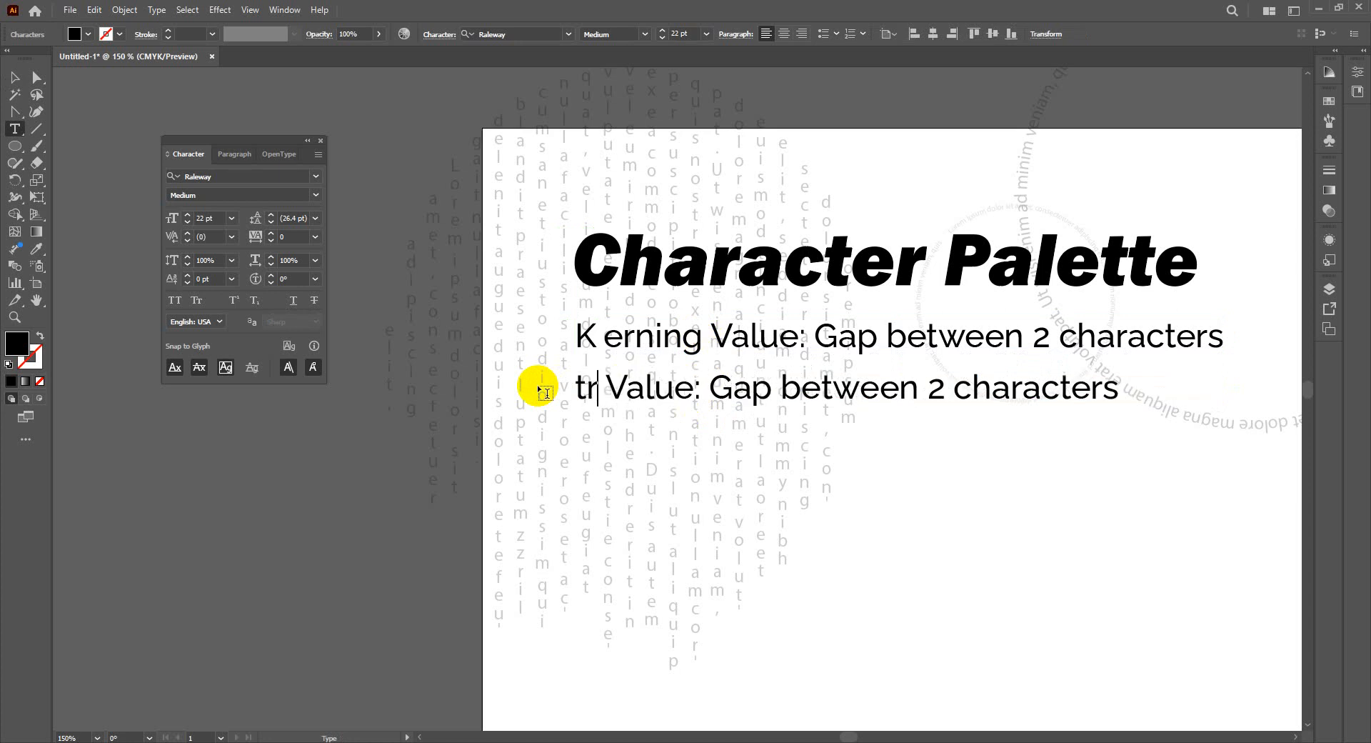
text(ac)
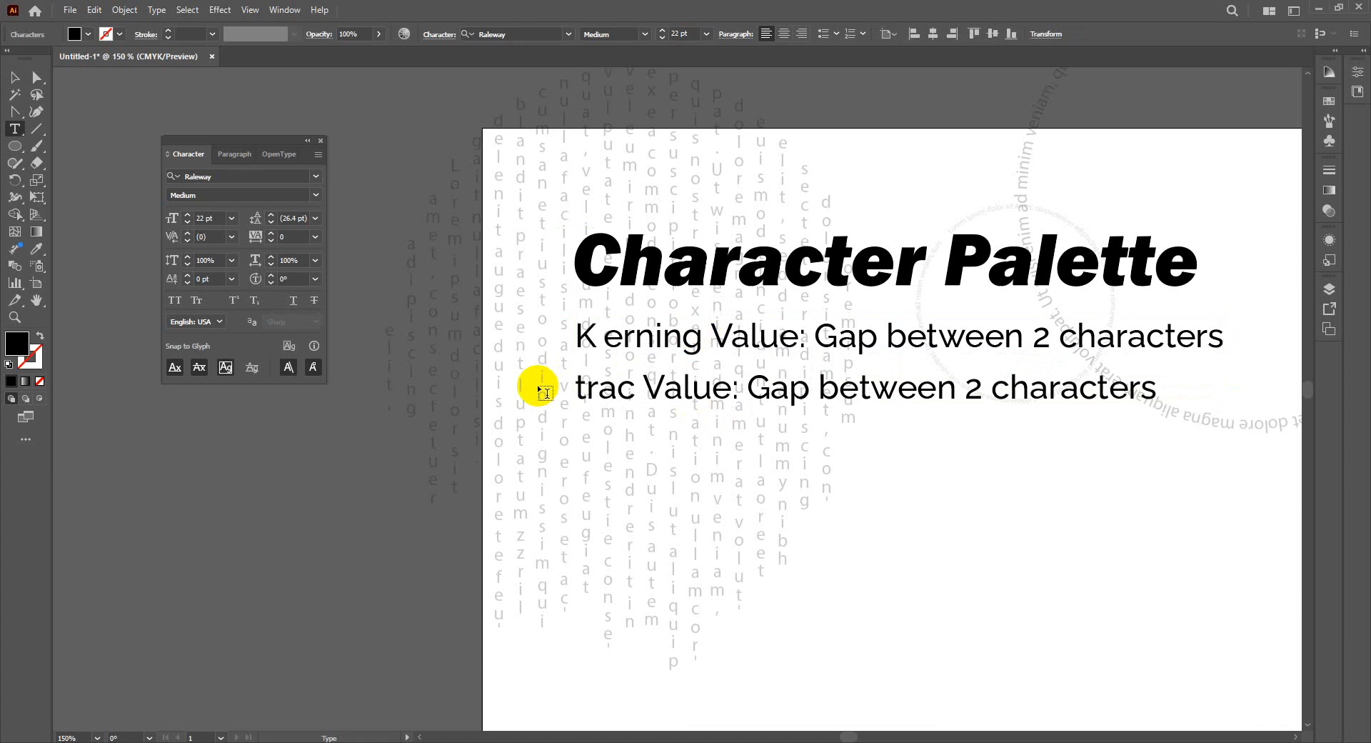
text(kin)
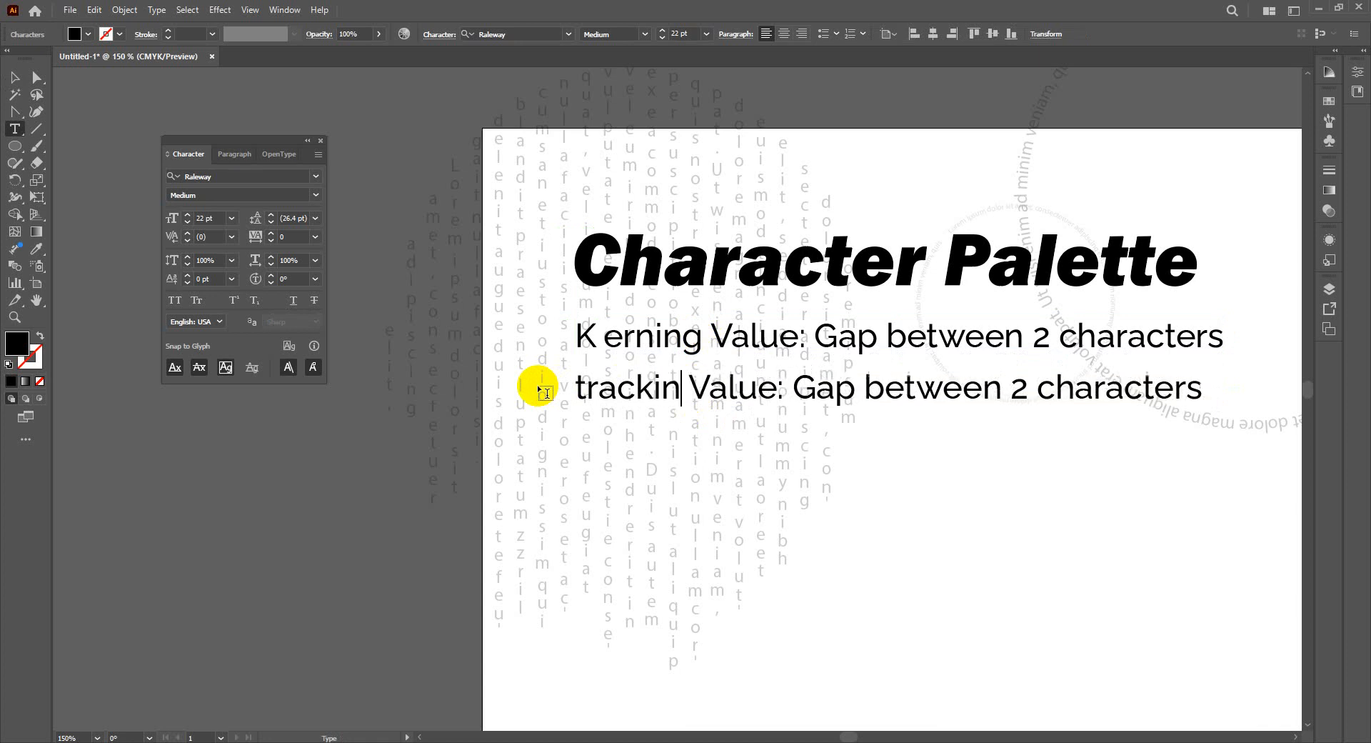
text(g)
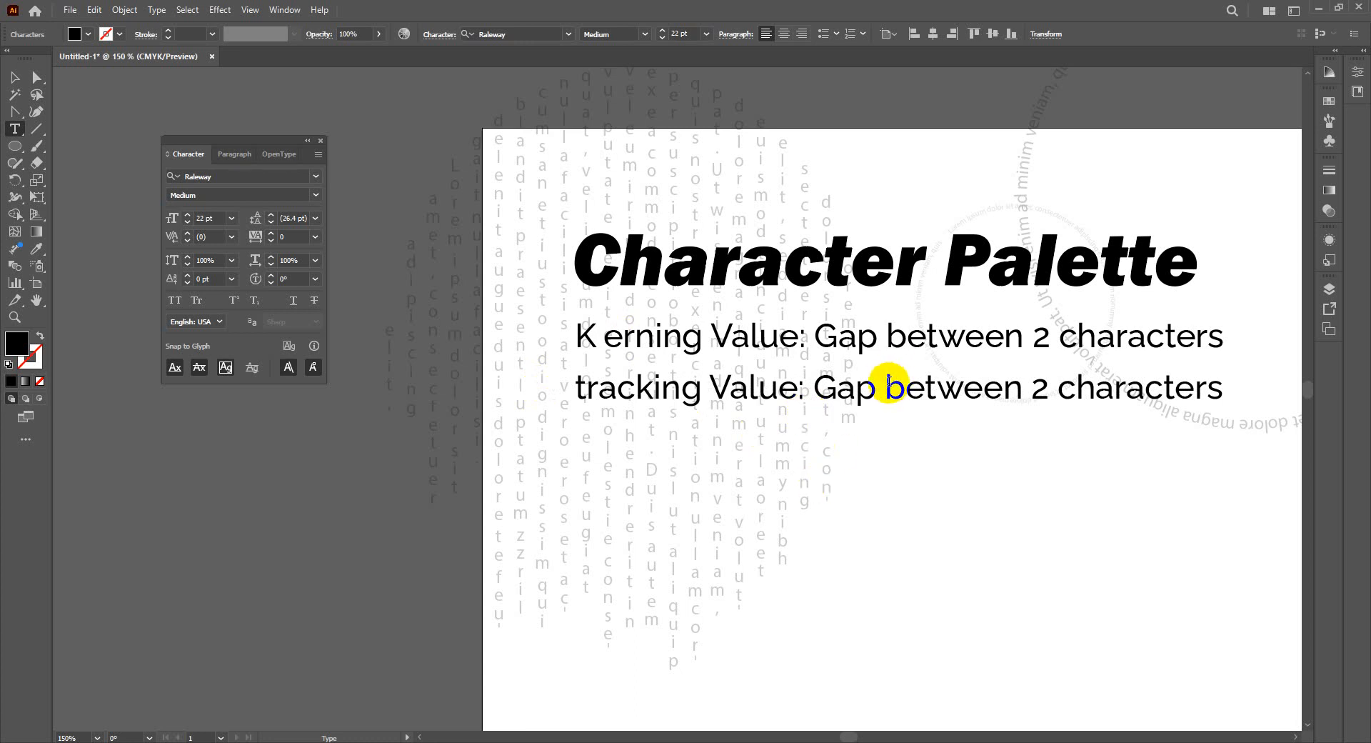
Step: Replace "between 2" with "among" in the "tracking Value" line
drag(884, 386, 1047, 394)
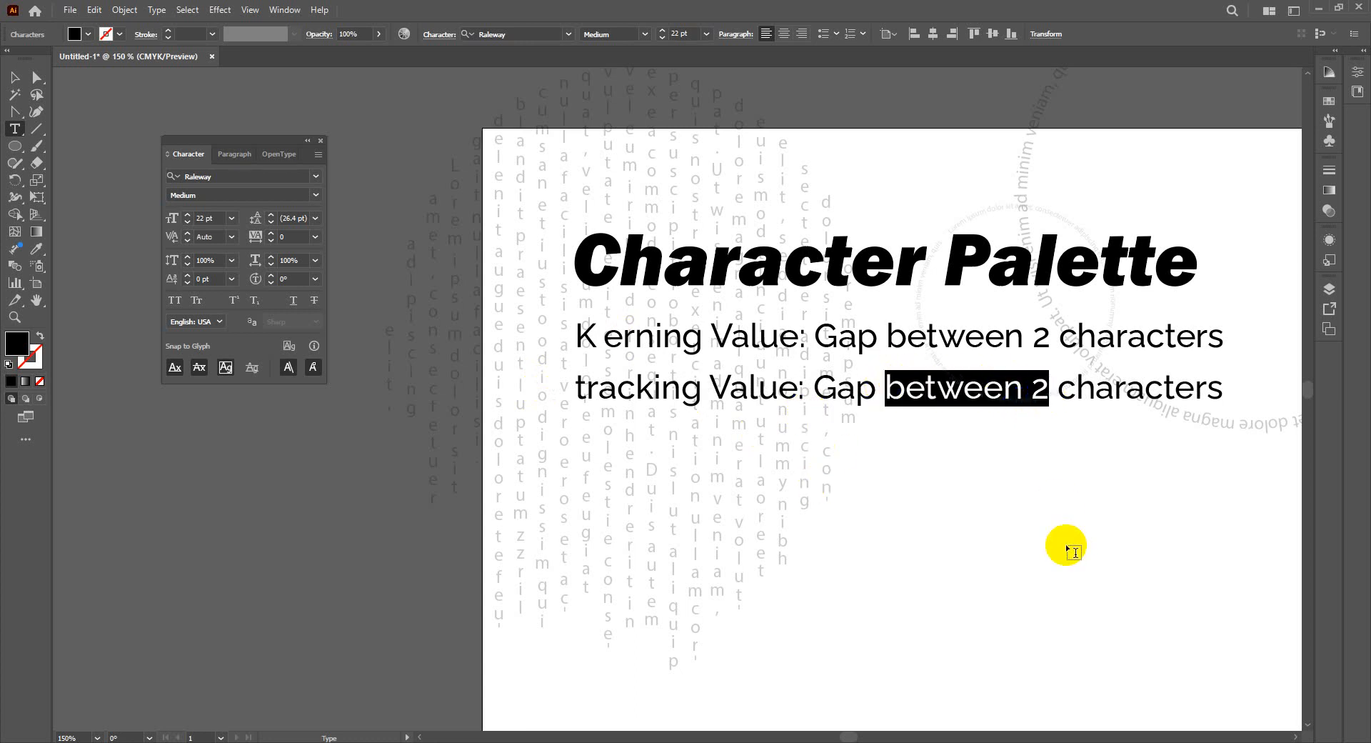
key(BackSpace)
text(amo)
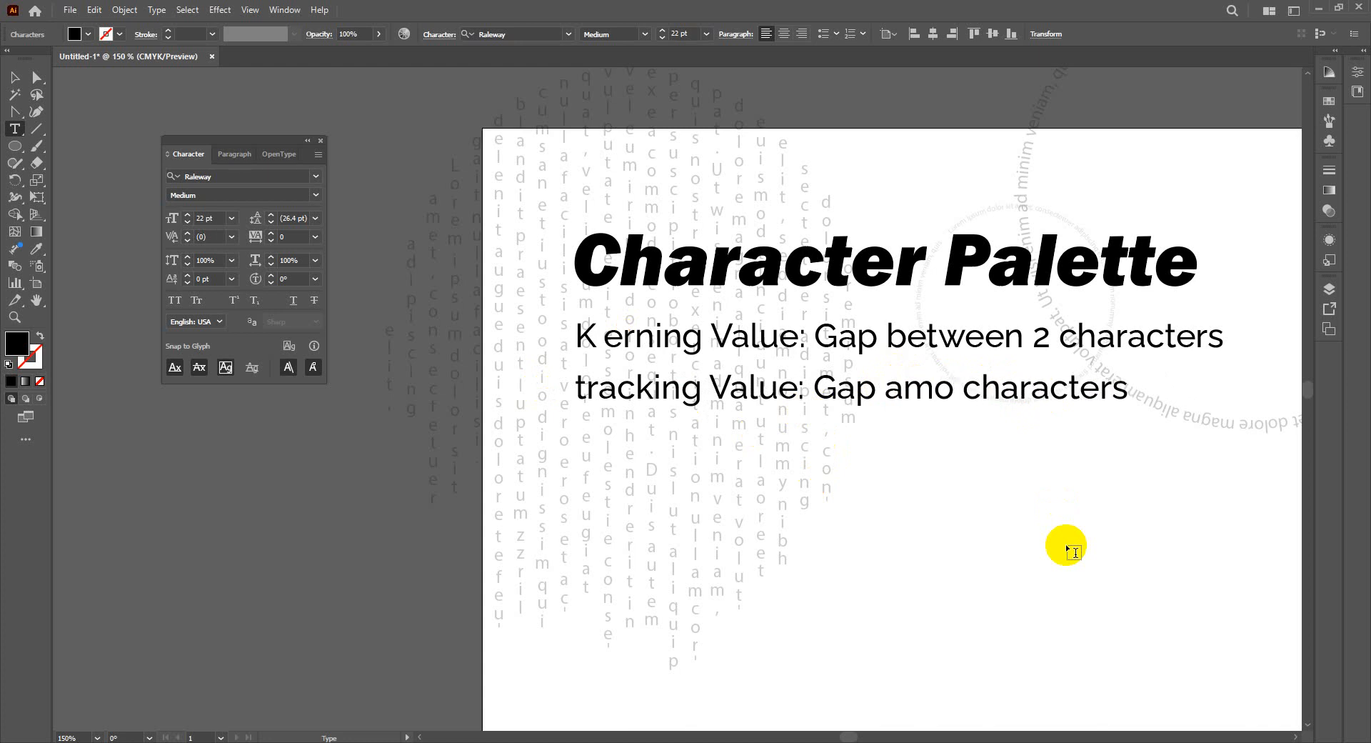
text(ng)
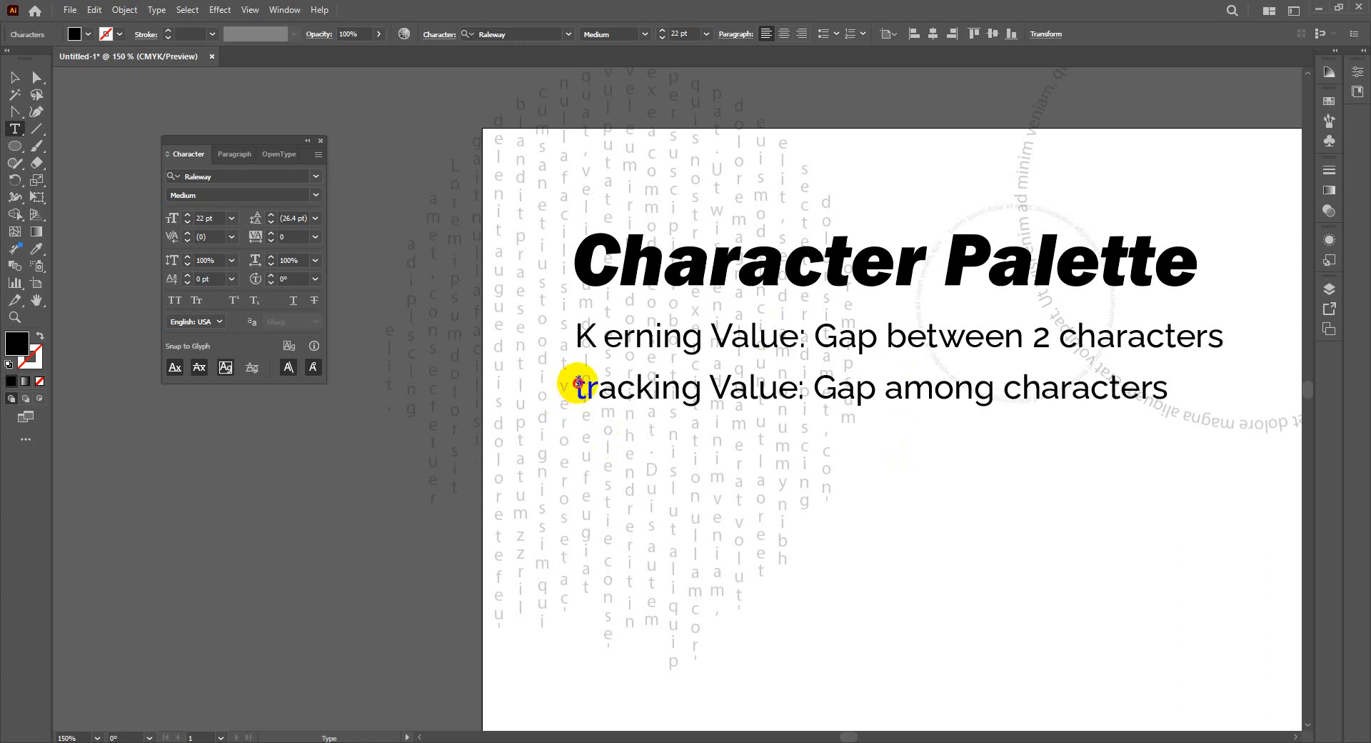
Step: Set the tracking of the words "tracking Value" to 100 and finish editing the text
drag(571, 391, 806, 374)
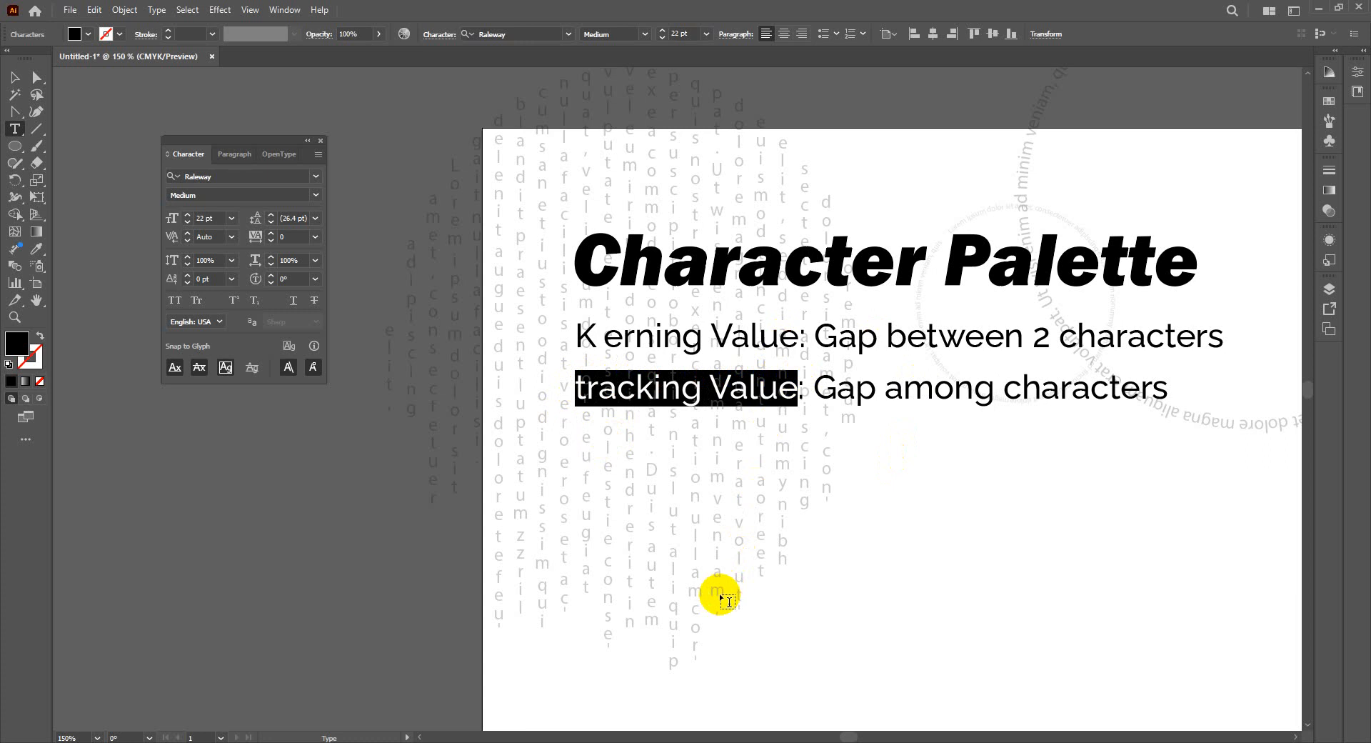
click(288, 236)
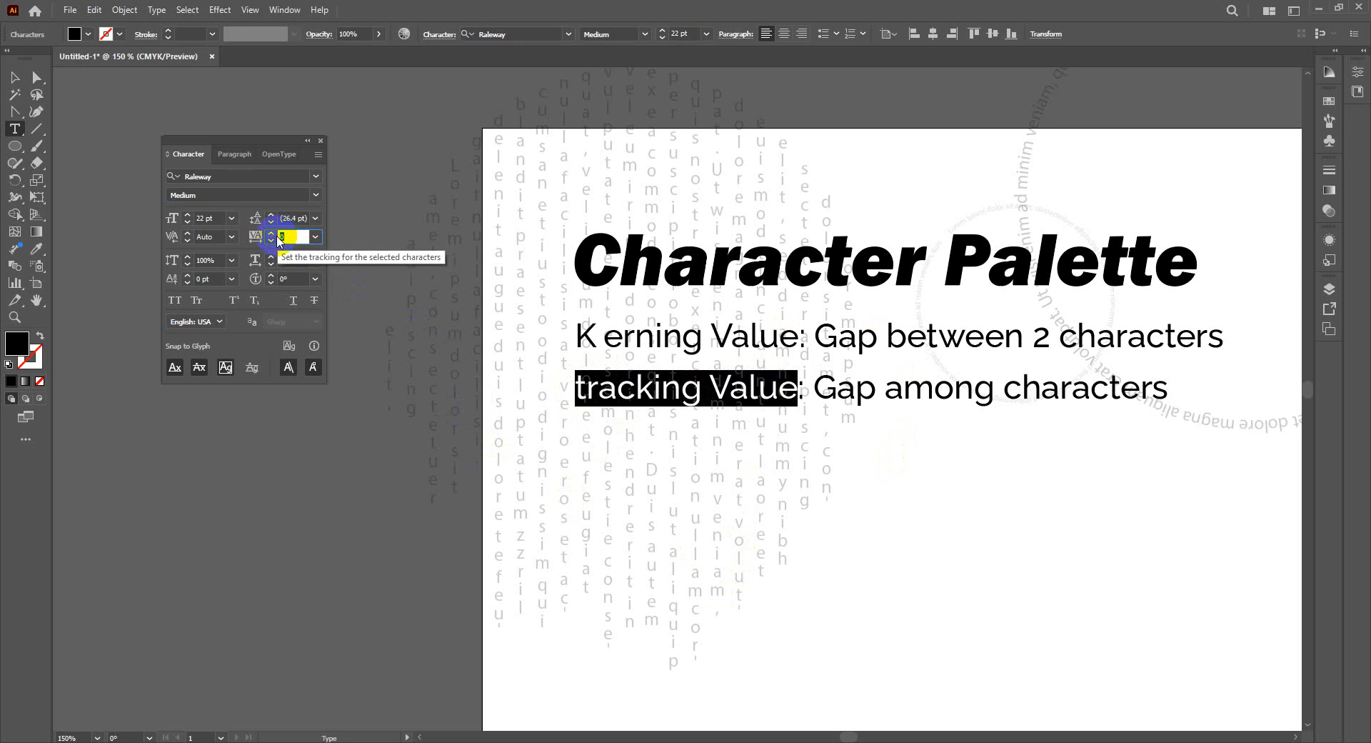
text(100)
key(Return)
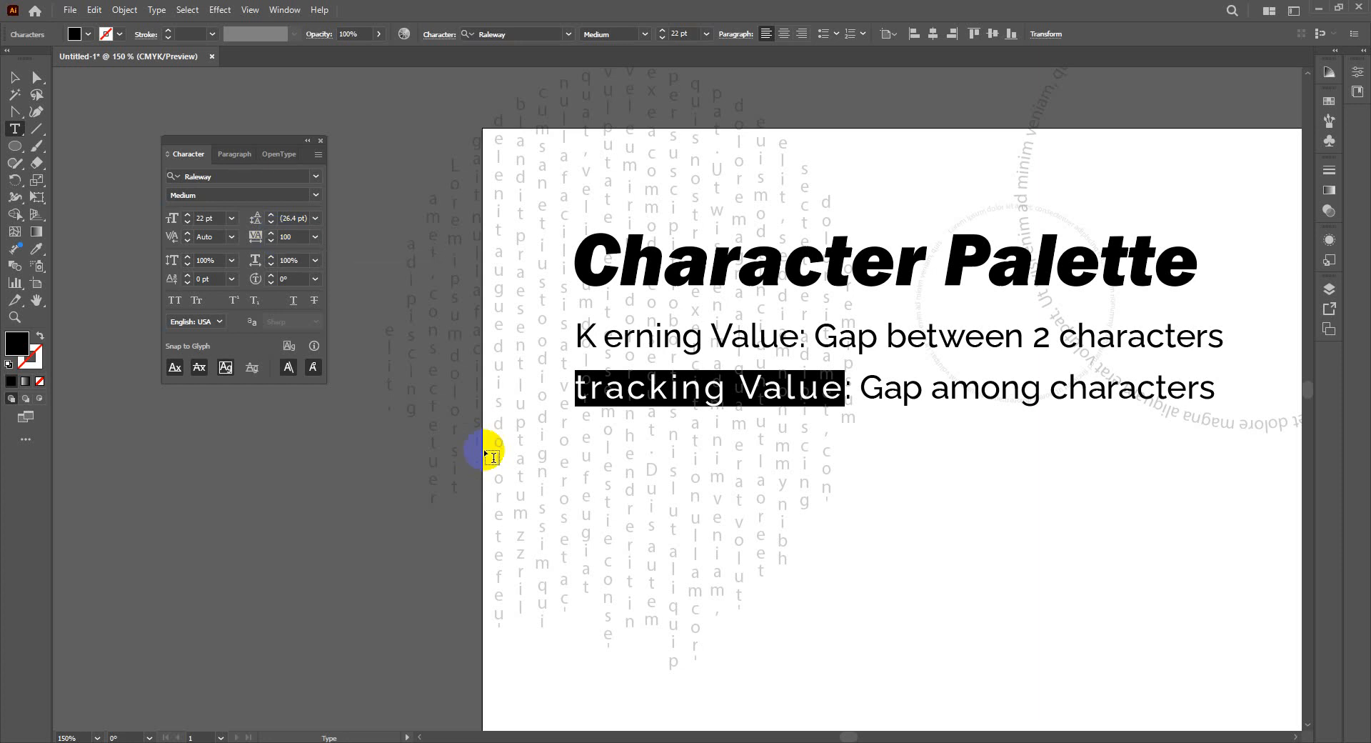
click(314, 646)
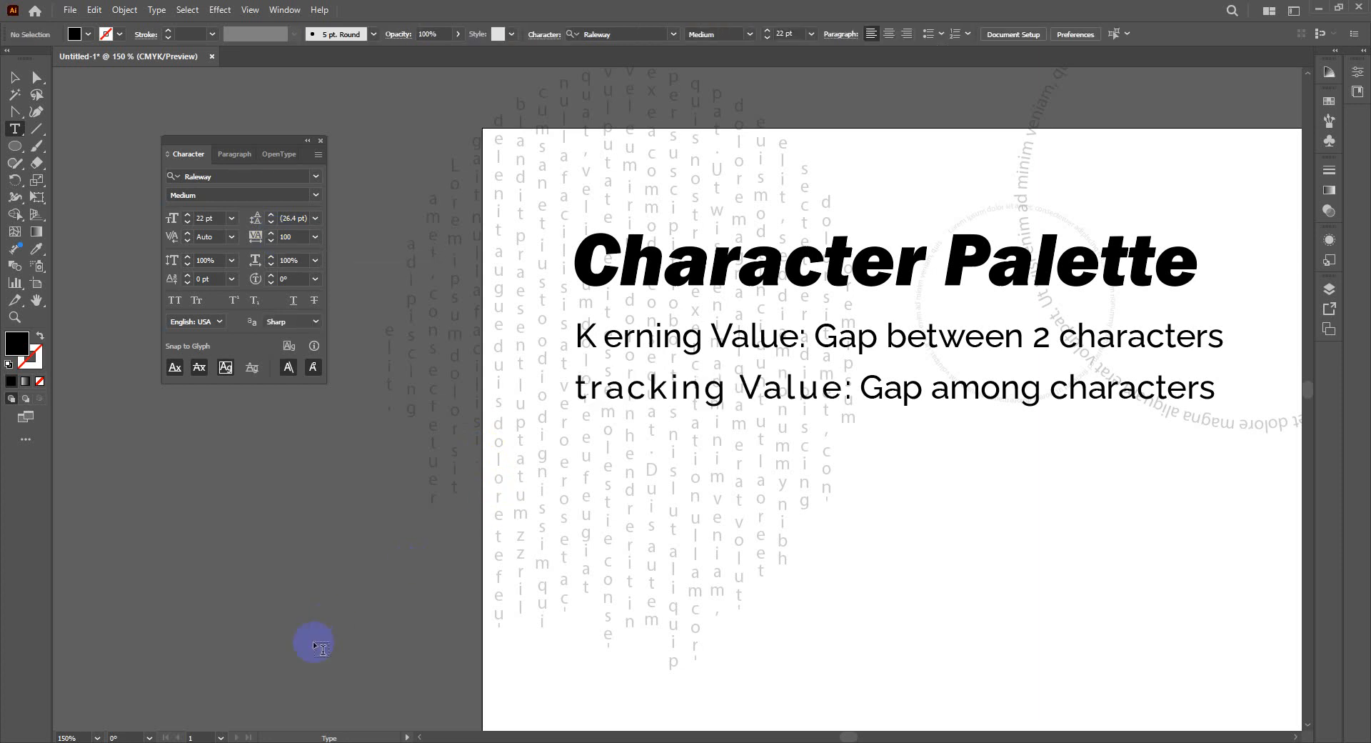
Step: Try a tracking of -100 on the words "tracking Value", ending with a tracking of 100
key(ctrl+plus)
key(ctrl+plus)
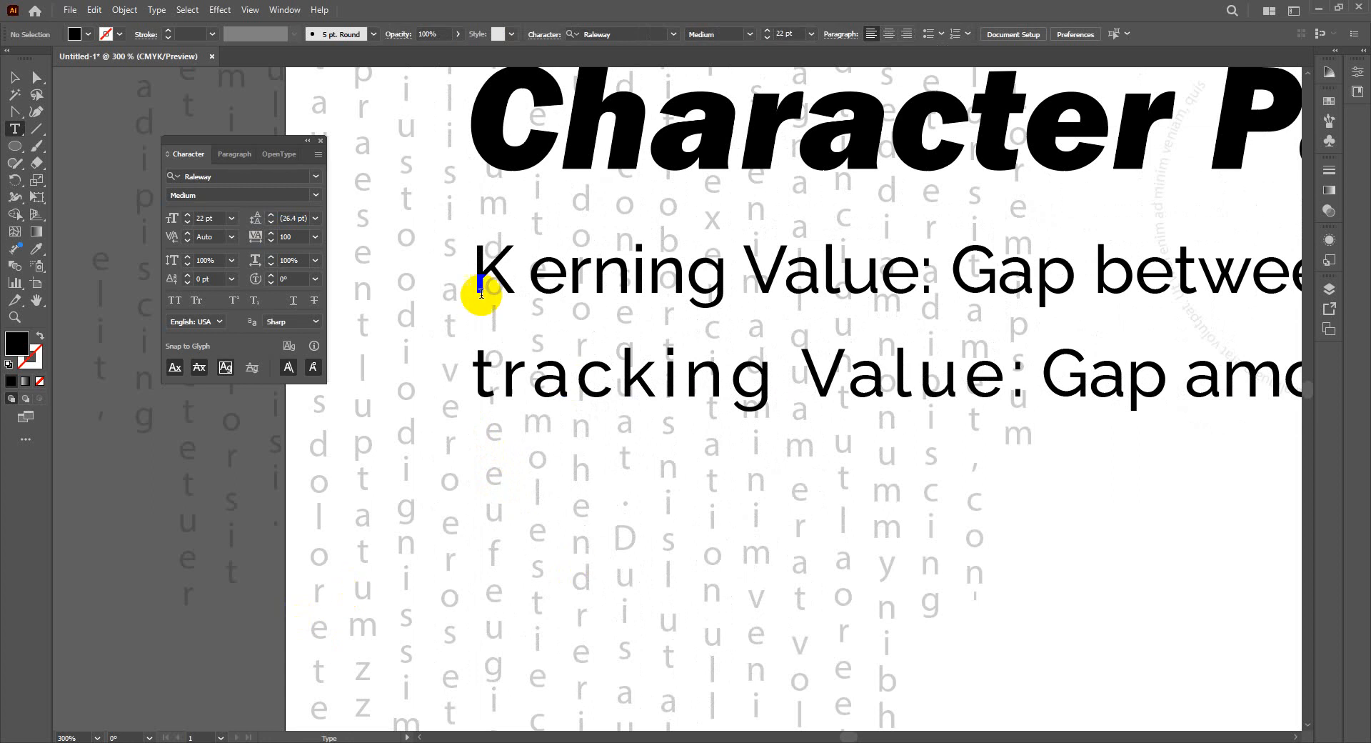
drag(473, 378, 998, 390)
click(291, 236)
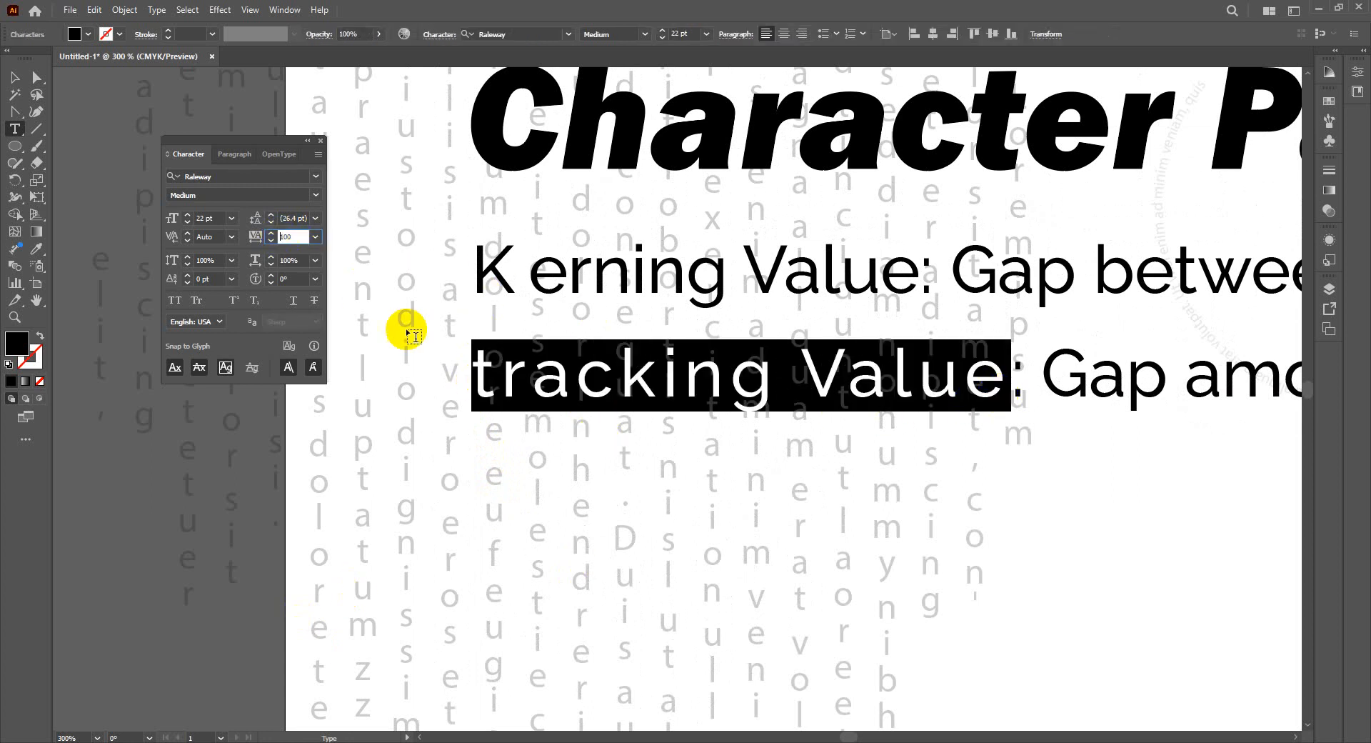
text(-)
key(Return)
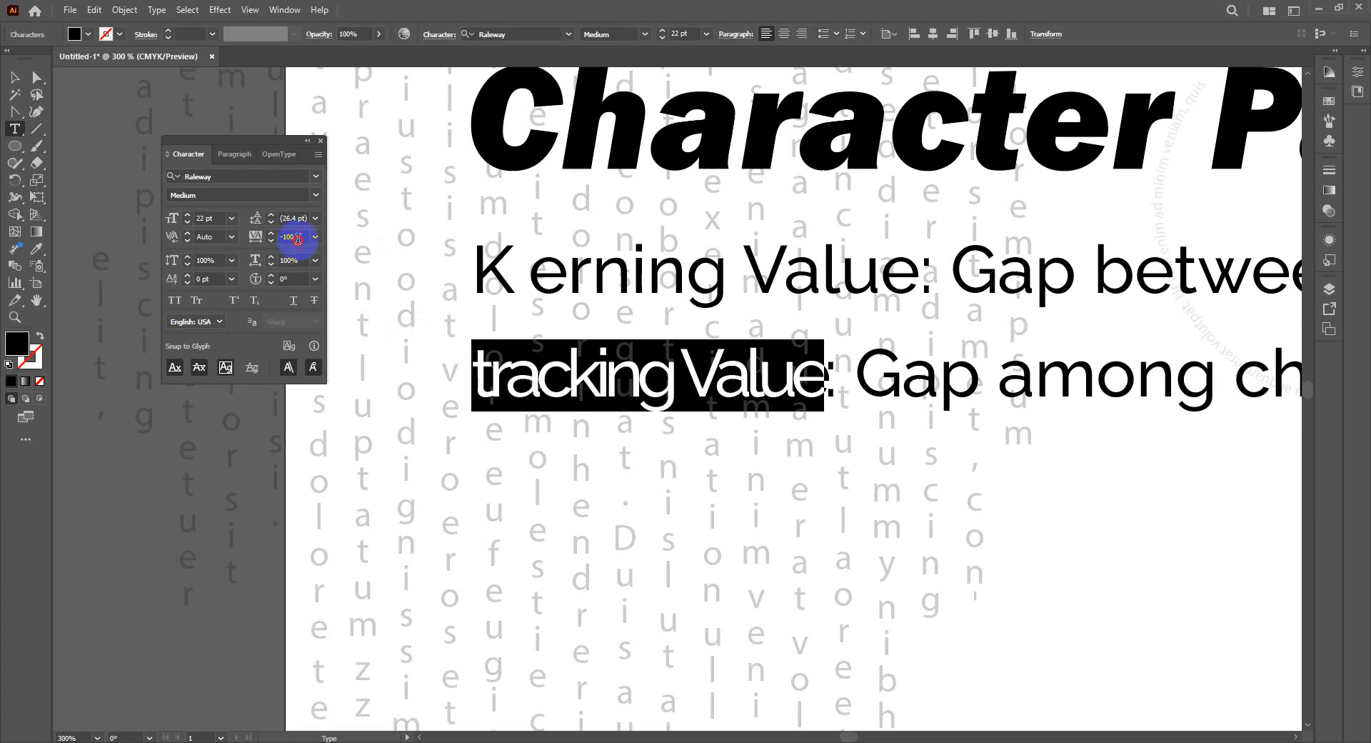
drag(299, 238, 263, 248)
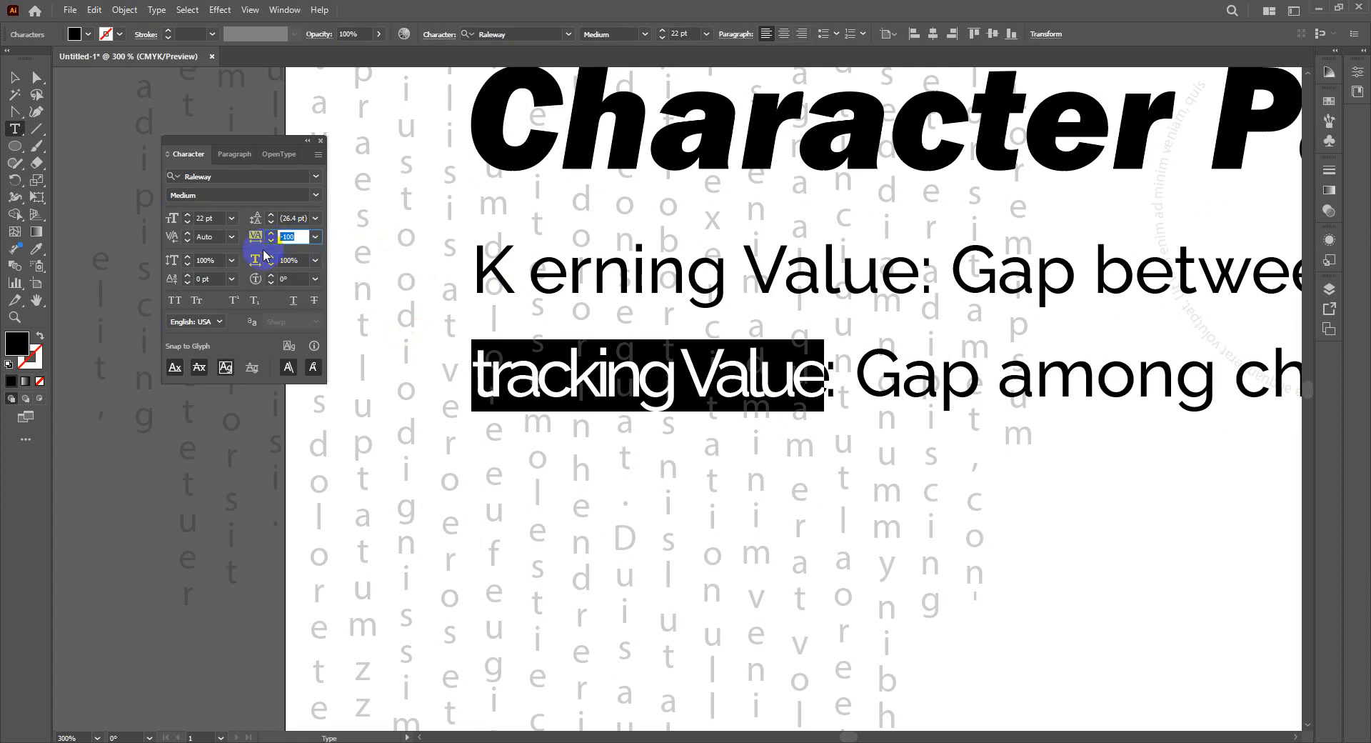
text(100)
key(Return)
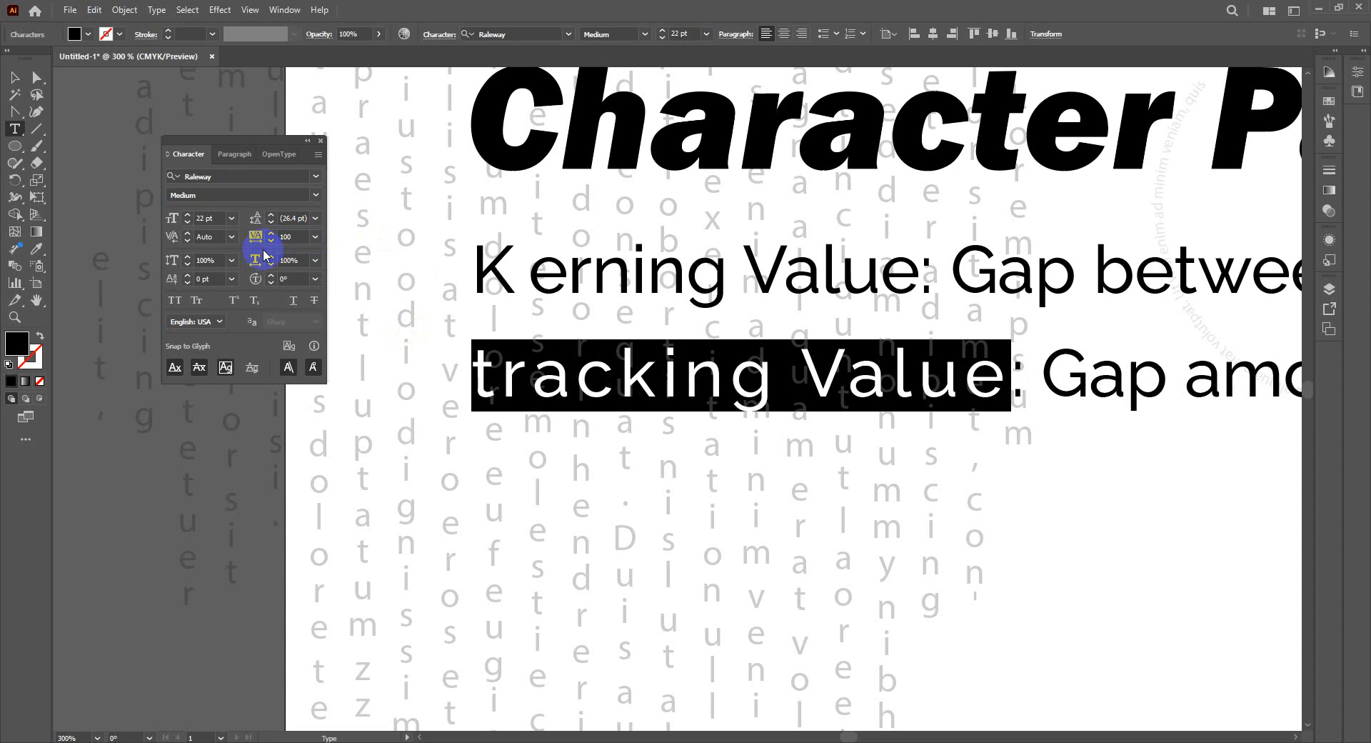
click(17, 76)
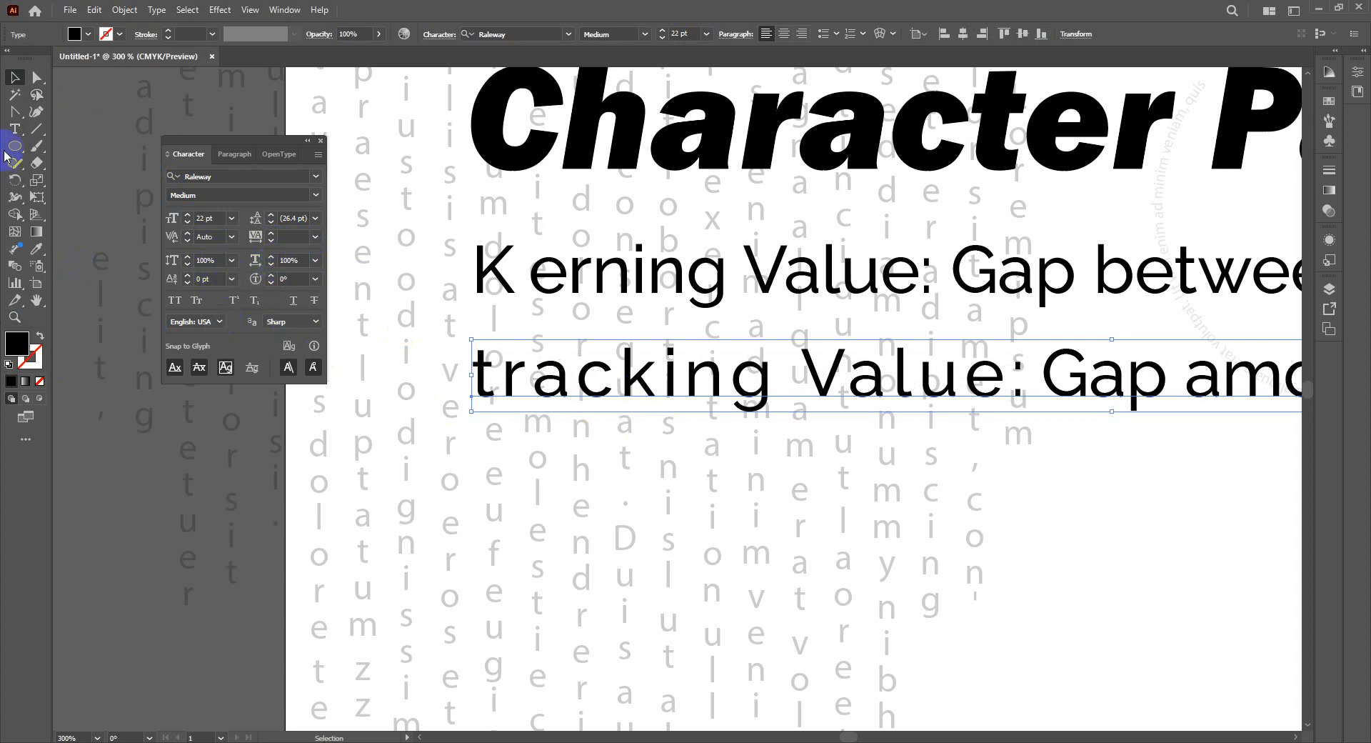
Step: Add a new line of point text just beneath the start of the "tracking Value" line and set its tracking to 0
click(14, 128)
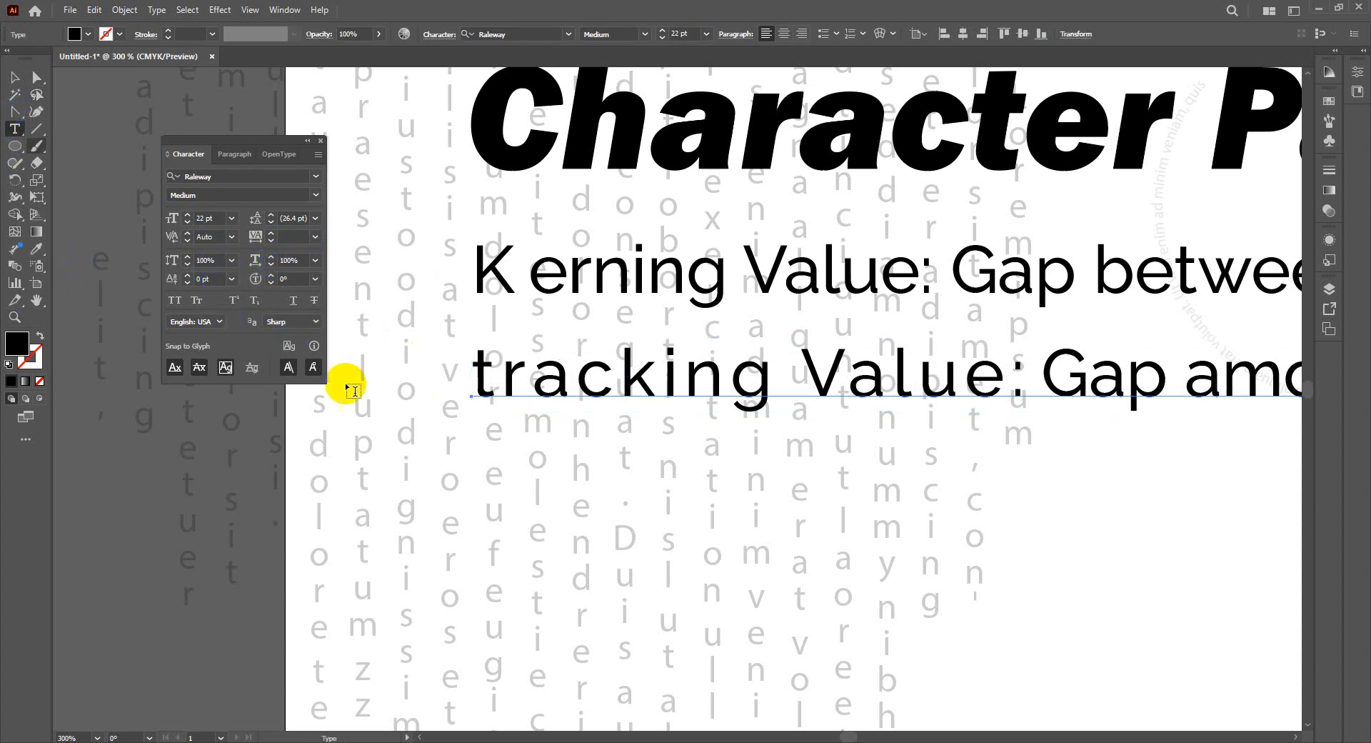
click(475, 465)
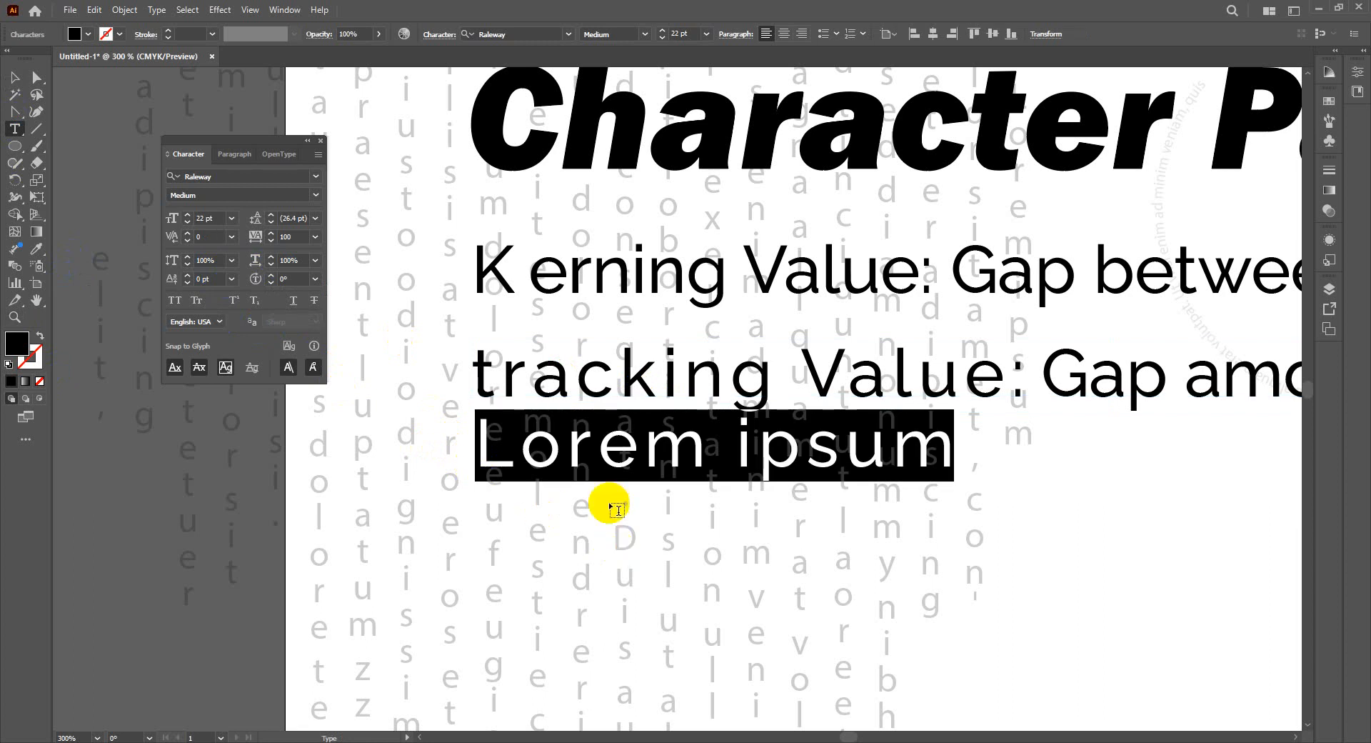
click(295, 236)
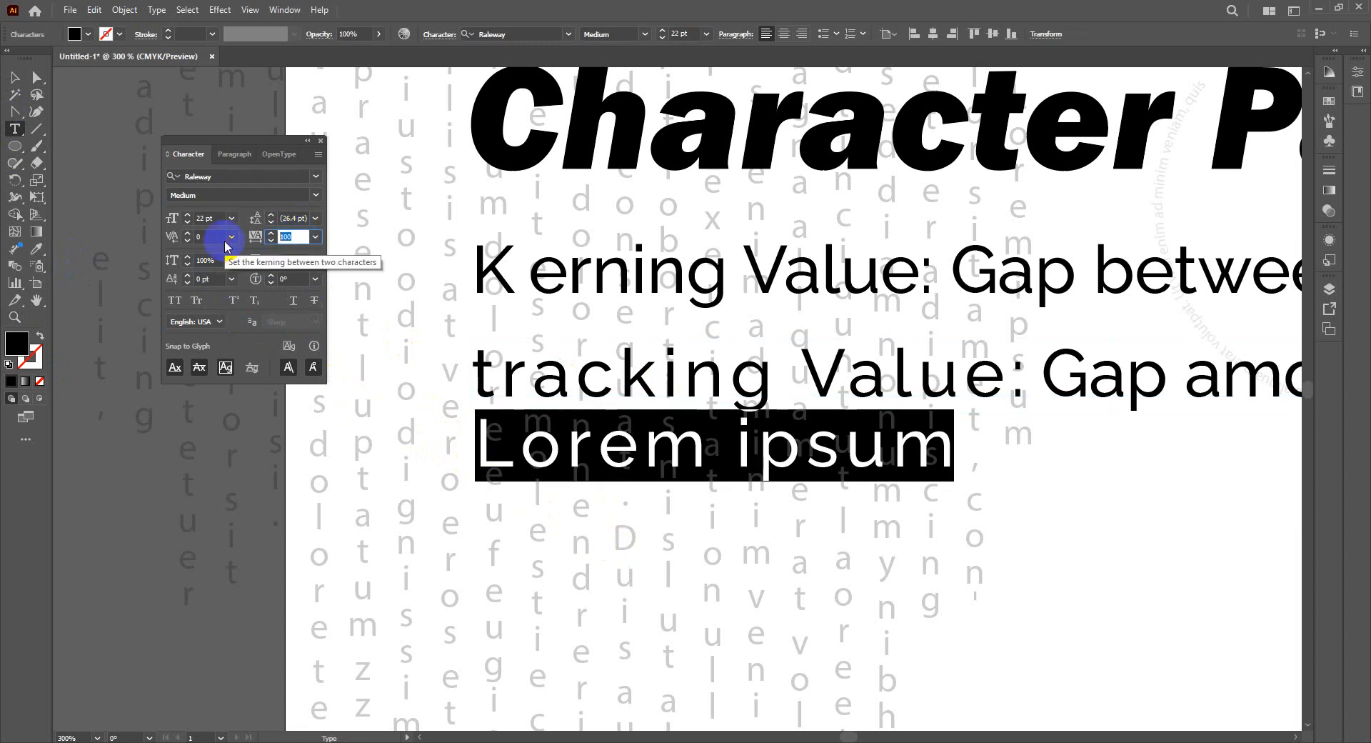
text(0)
key(Return)
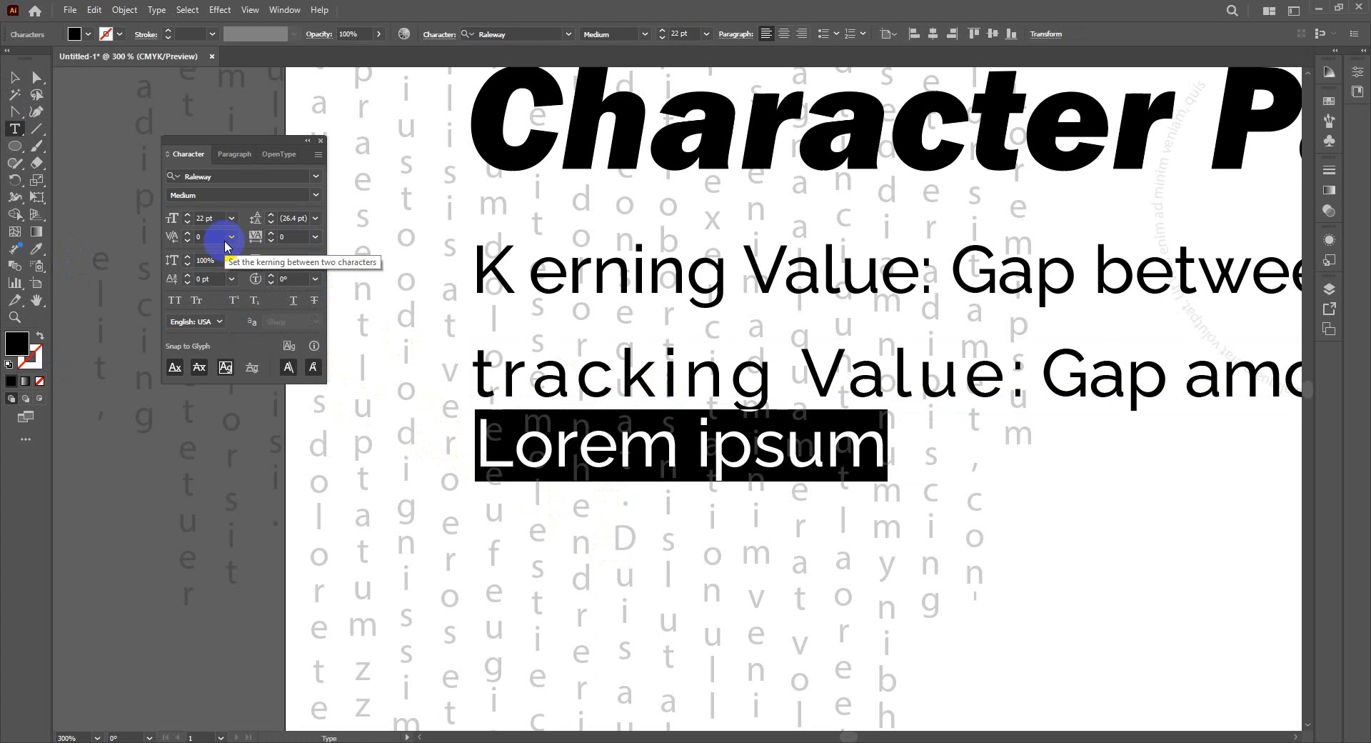
Step: Replace the "Lorem ipsum" placeholder text with "Vertical"
click(15, 80)
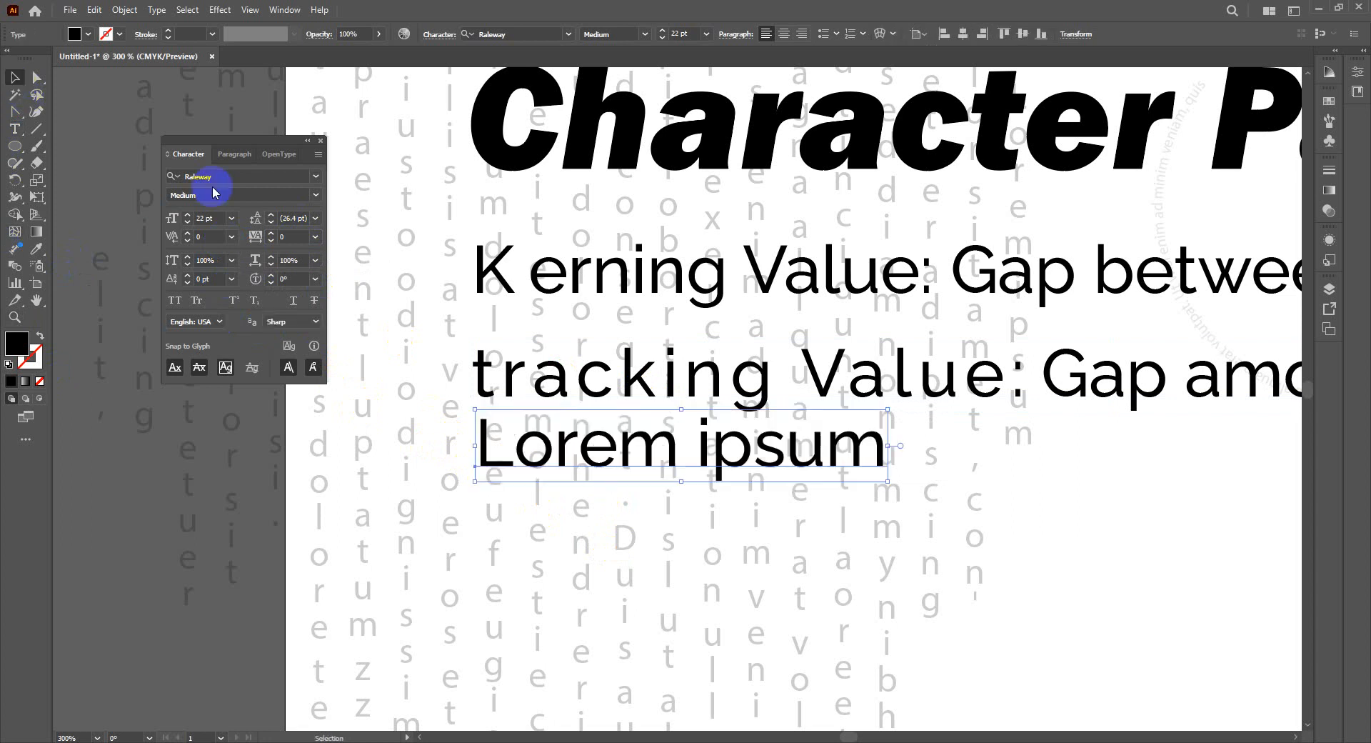
double_click(519, 438)
key(BackSpace)
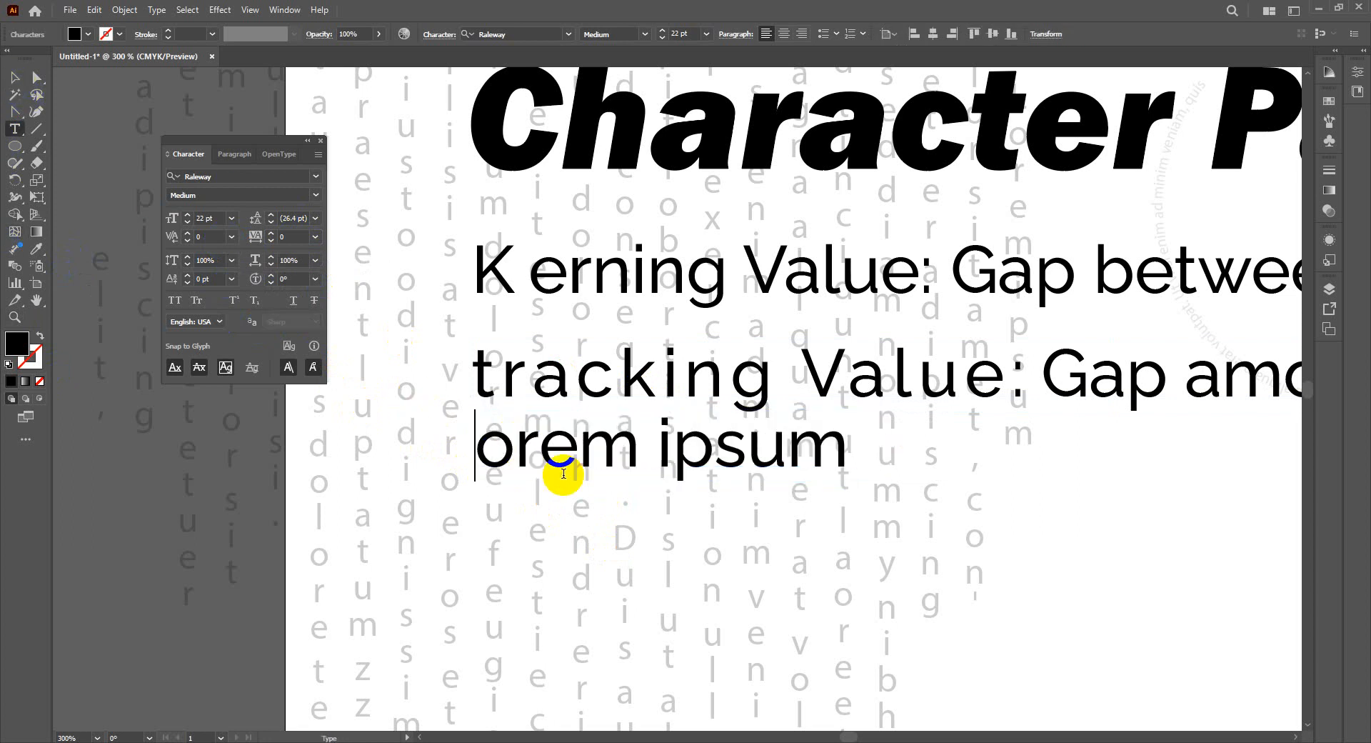
key(Delete)
key(Delete)
key(Delete)
key(Delete)
key(Delete)
key(Delete)
key(Delete)
key(Delete)
key(Delete)
key(Delete)
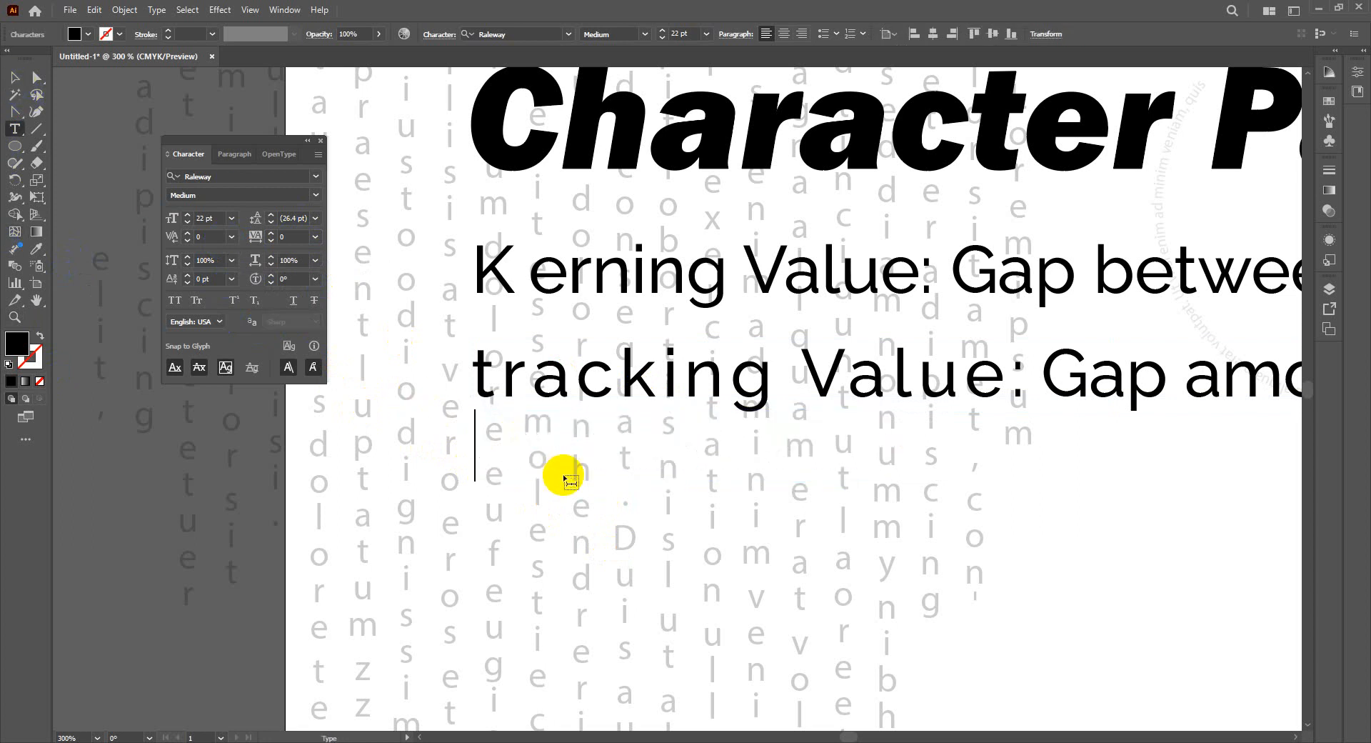
text(Vert)
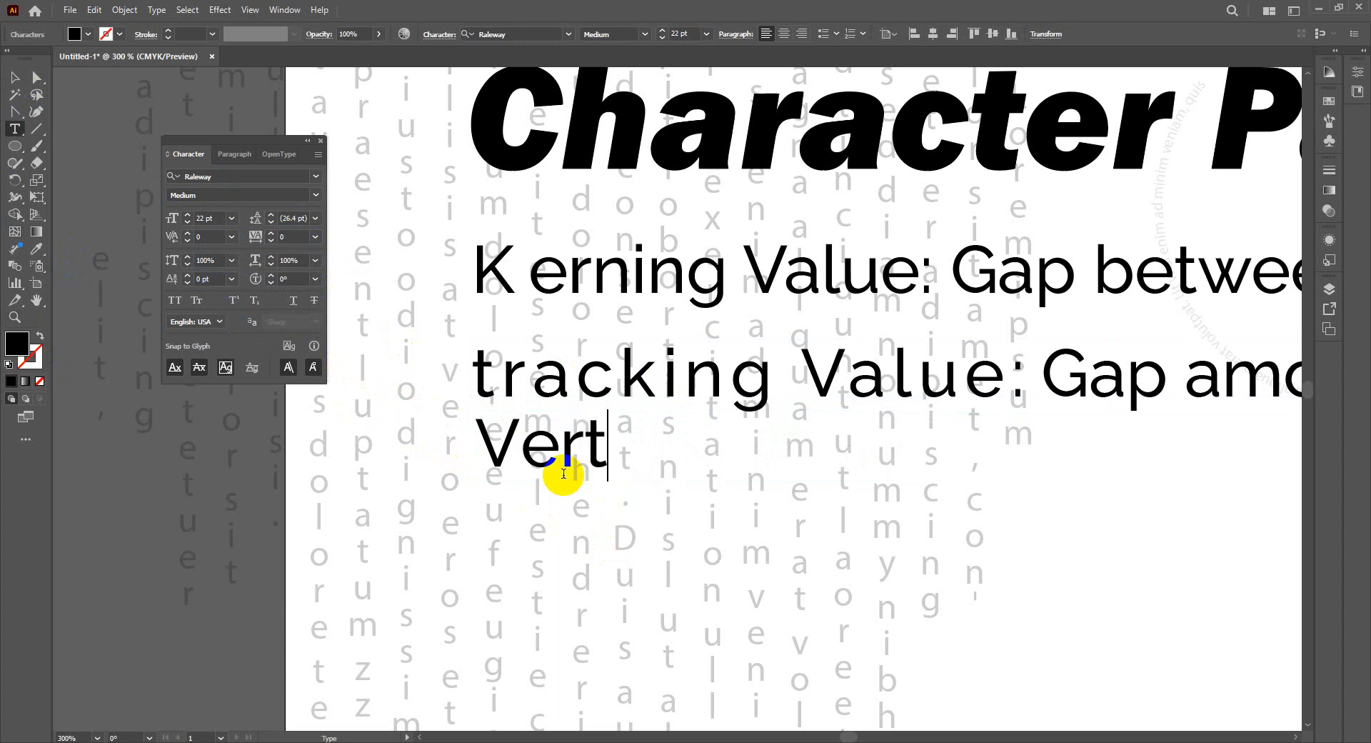
text(ica)
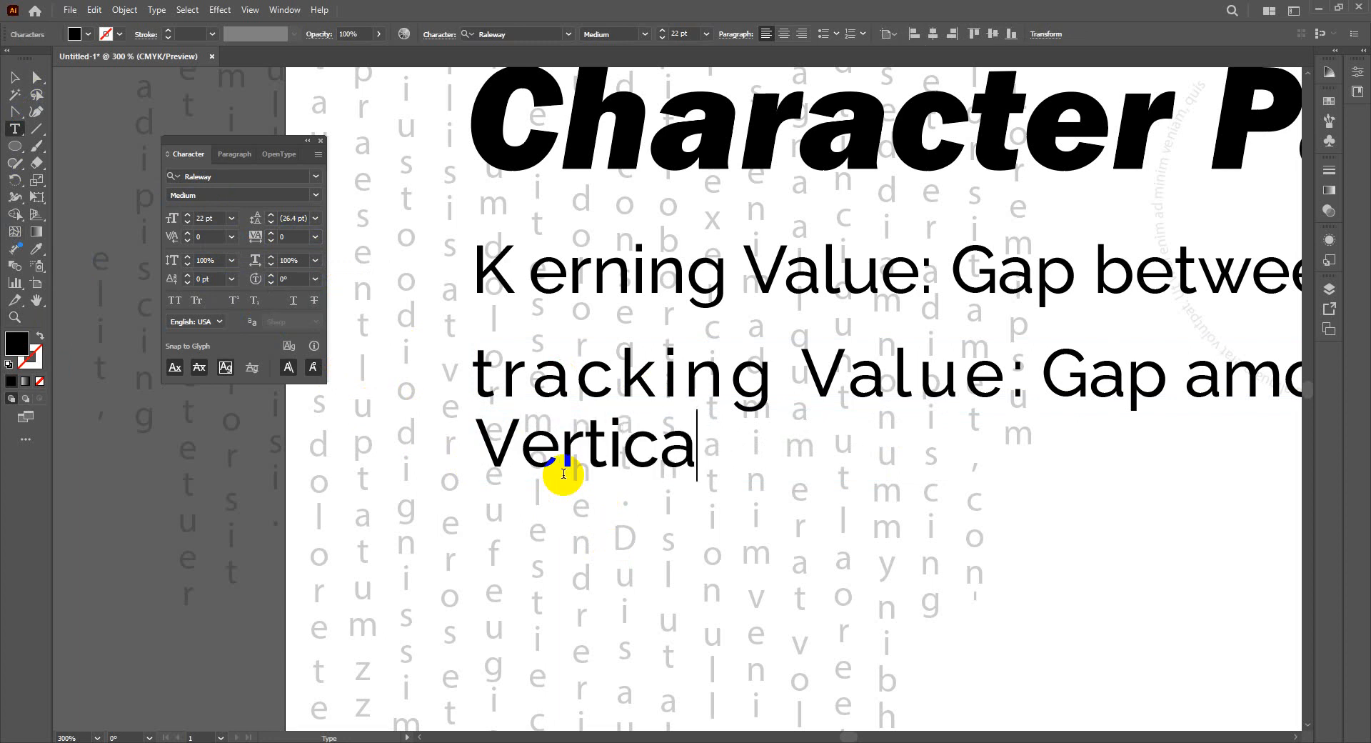
text(l)
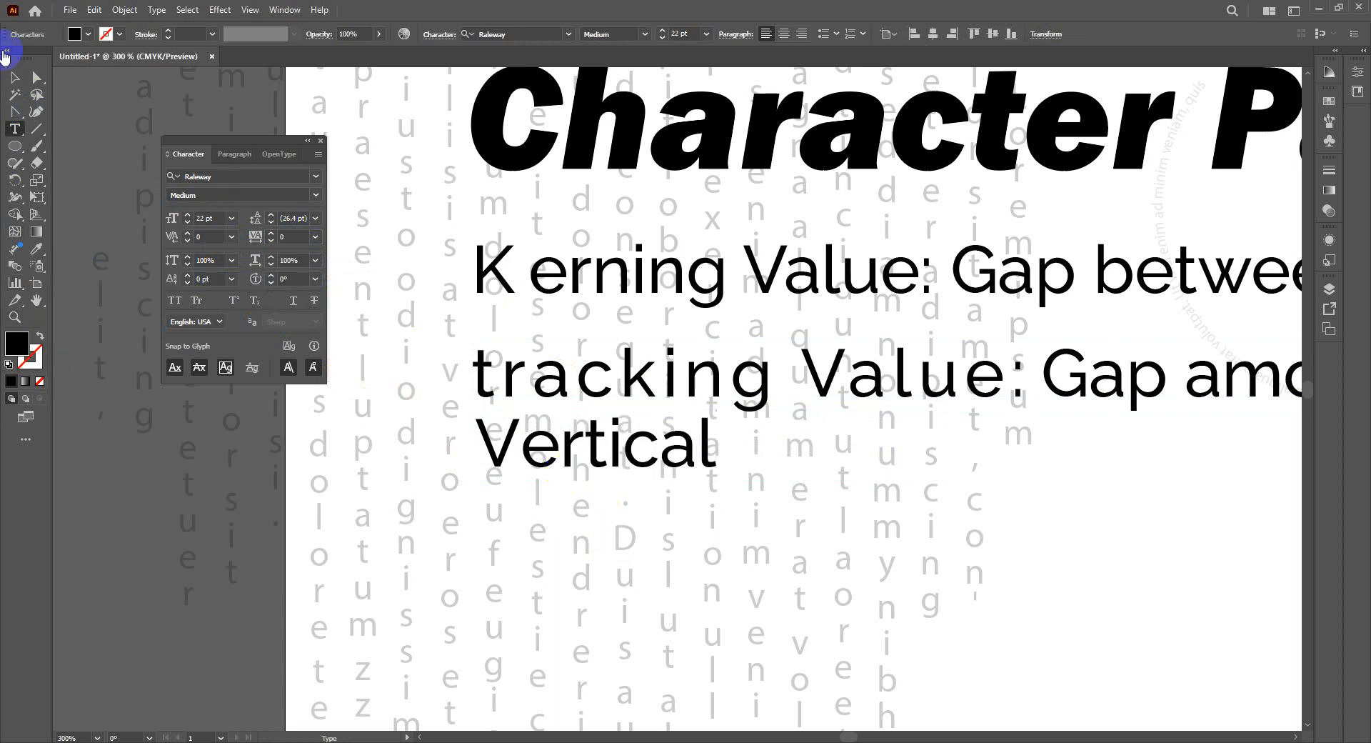
Step: Move "Vertical" slightly down from the "tracking Value" line and place a left-aligned copy of it beneath
click(14, 76)
click(582, 471)
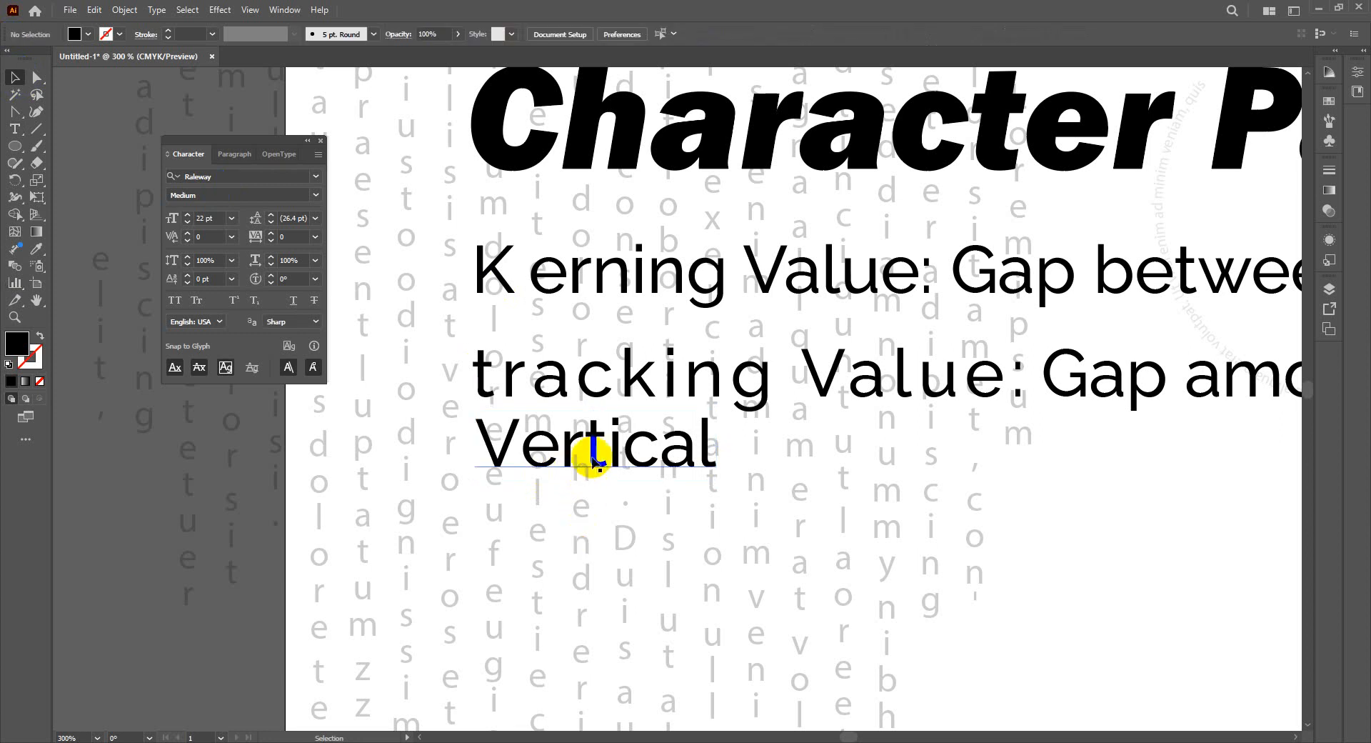
drag(593, 463, 599, 516)
key(alt)
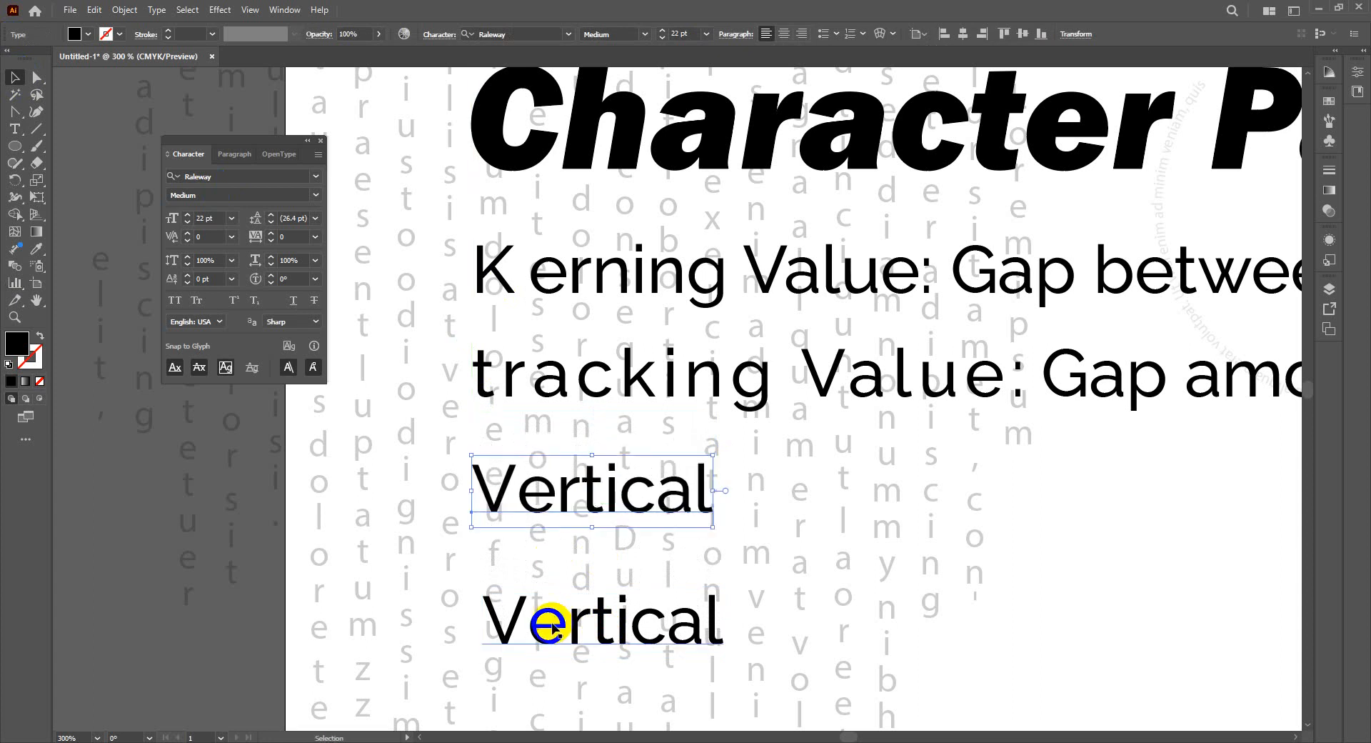
drag(554, 612, 549, 604)
Step: Replace the text of the lower "Vertical" copy with "Horizontal"
double_click(551, 604)
drag(677, 623, 693, 620)
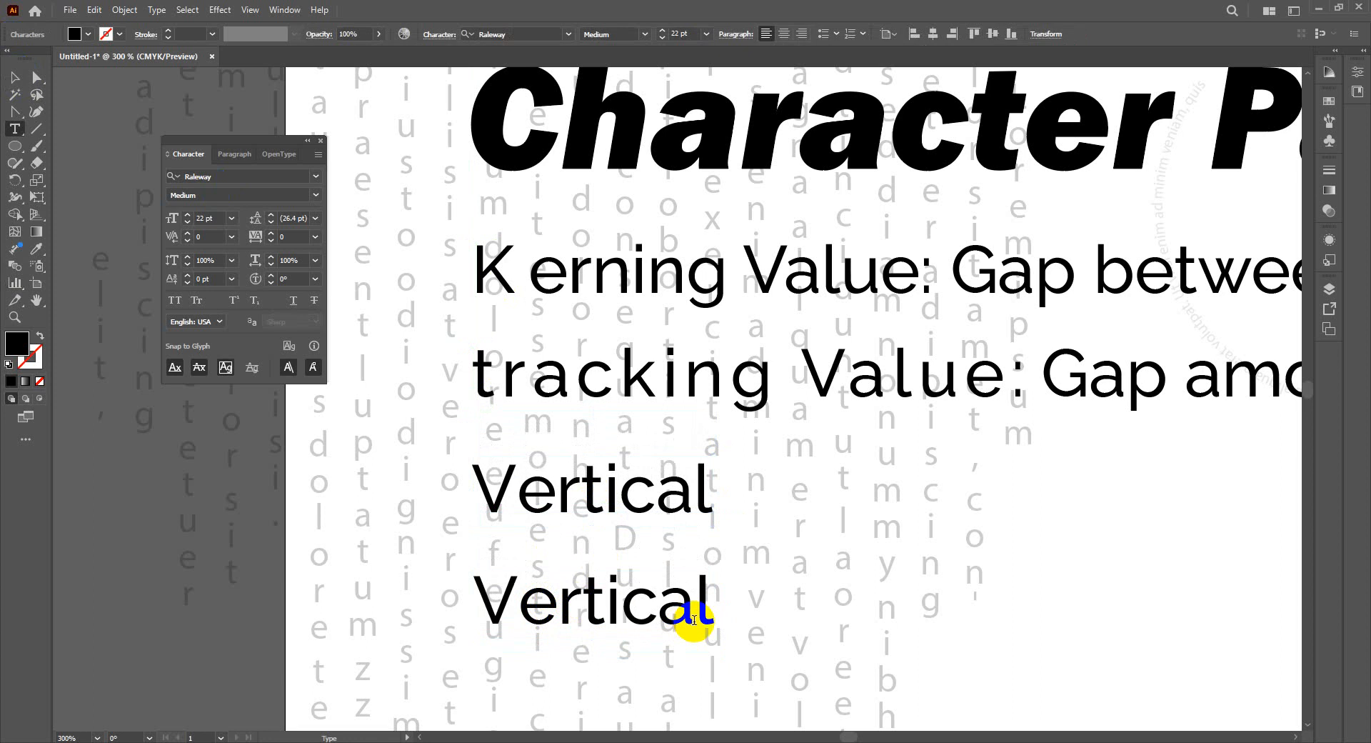
key(BackSpace)
key(BackSpace)
key(Delete)
key(Delete)
key(Delete)
key(Delete)
key(Delete)
key(Delete)
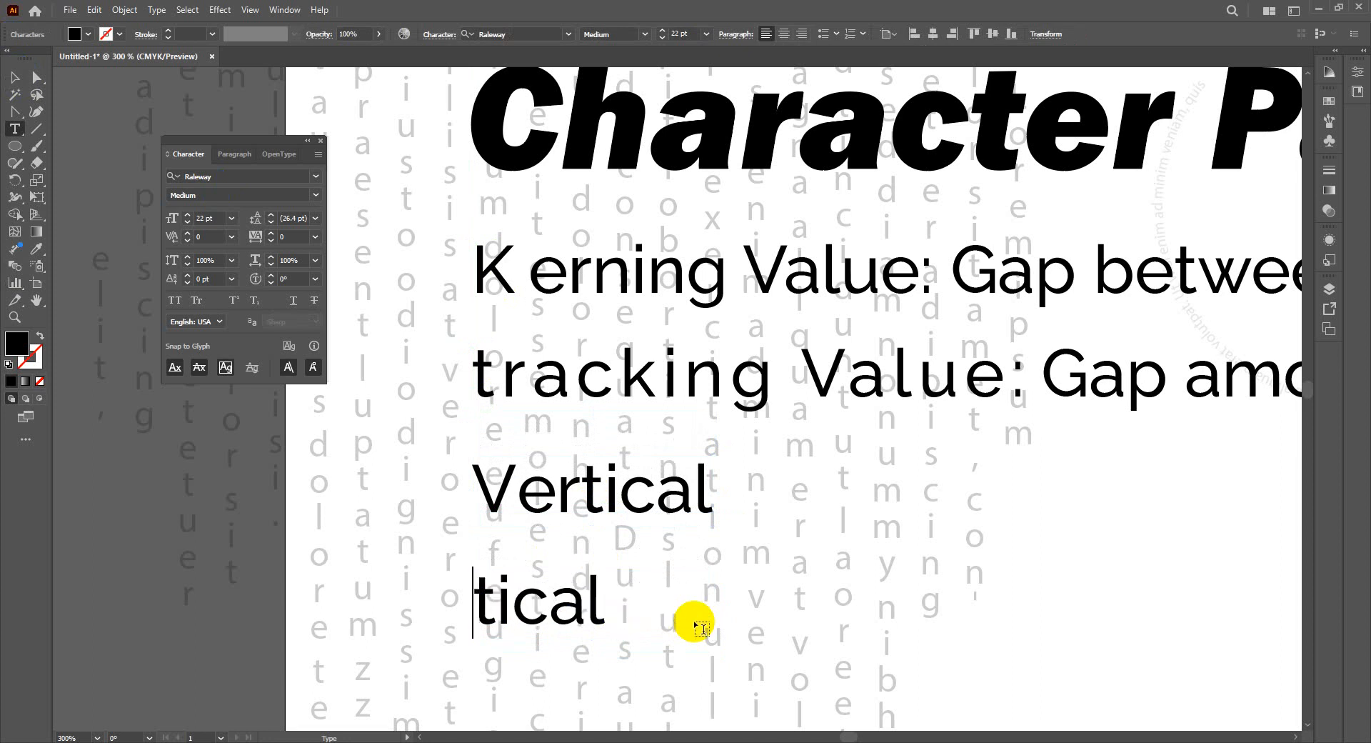
text(H)
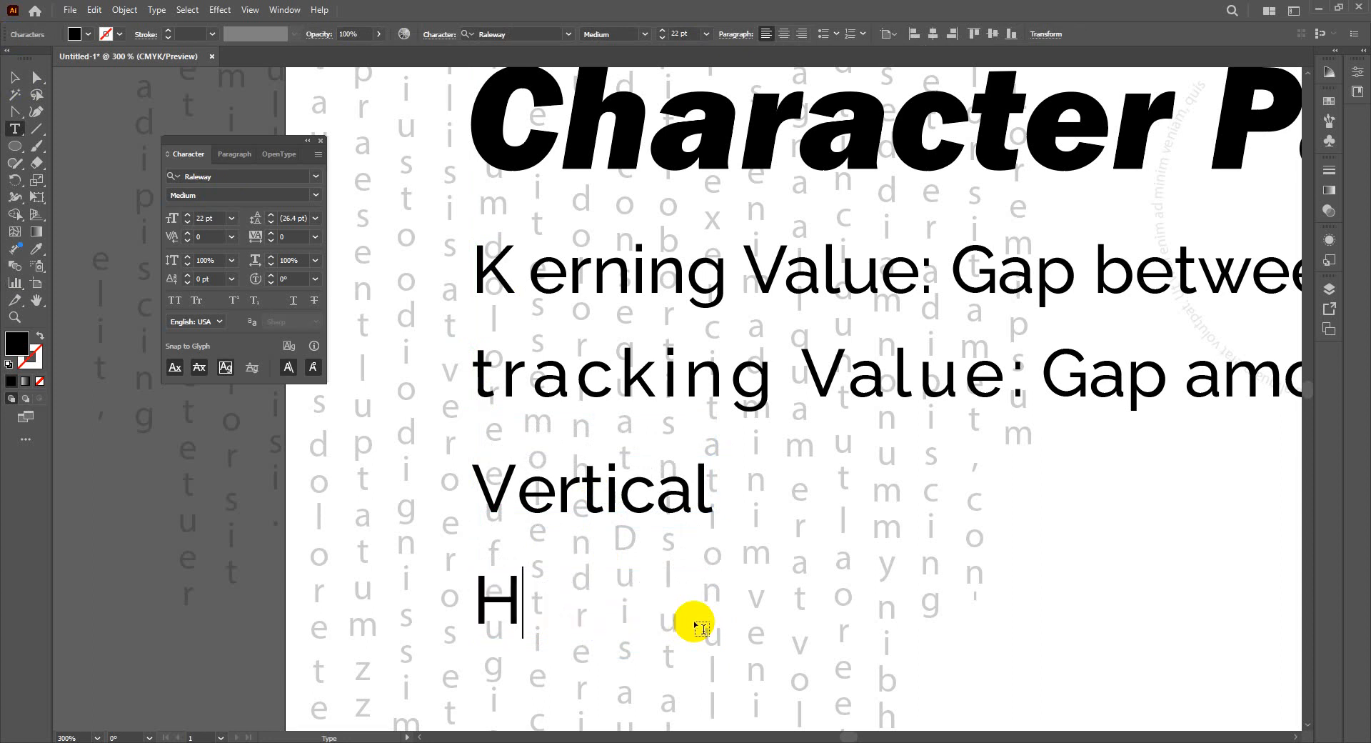
text(ori)
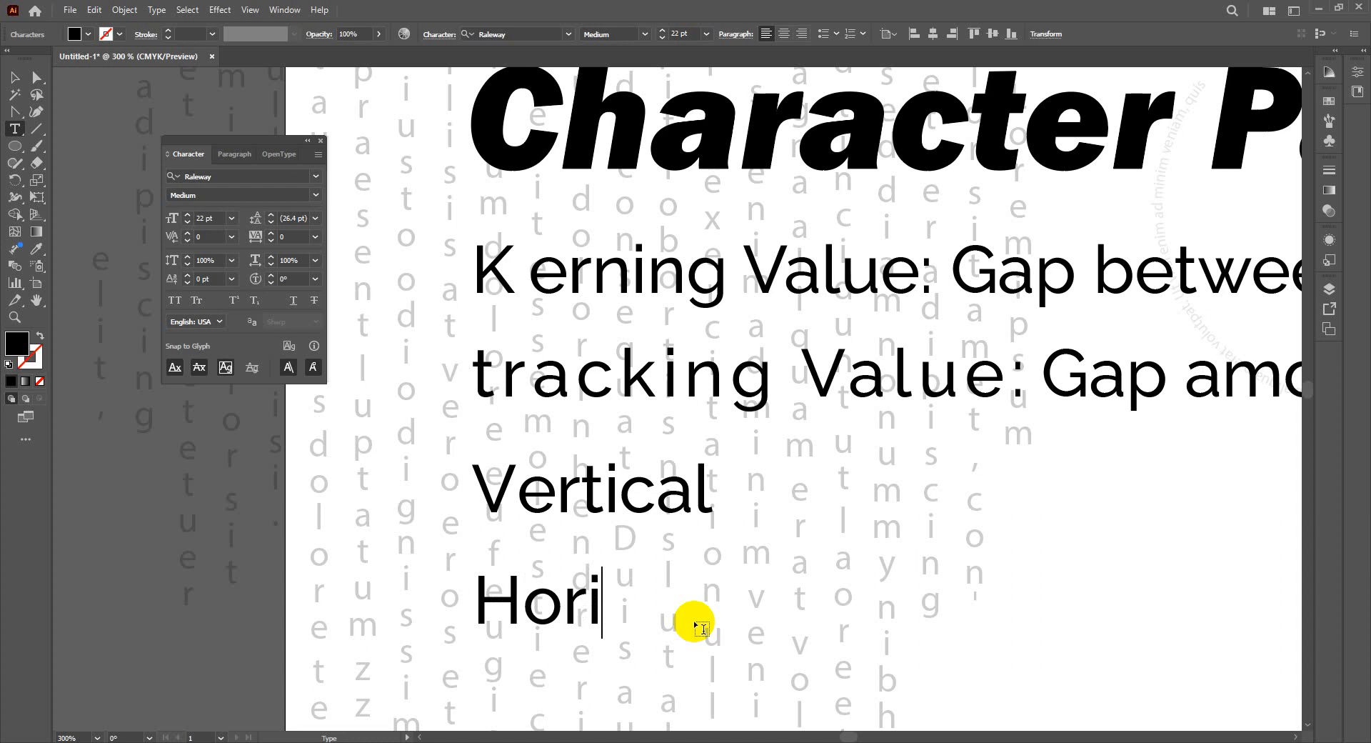
text(zon)
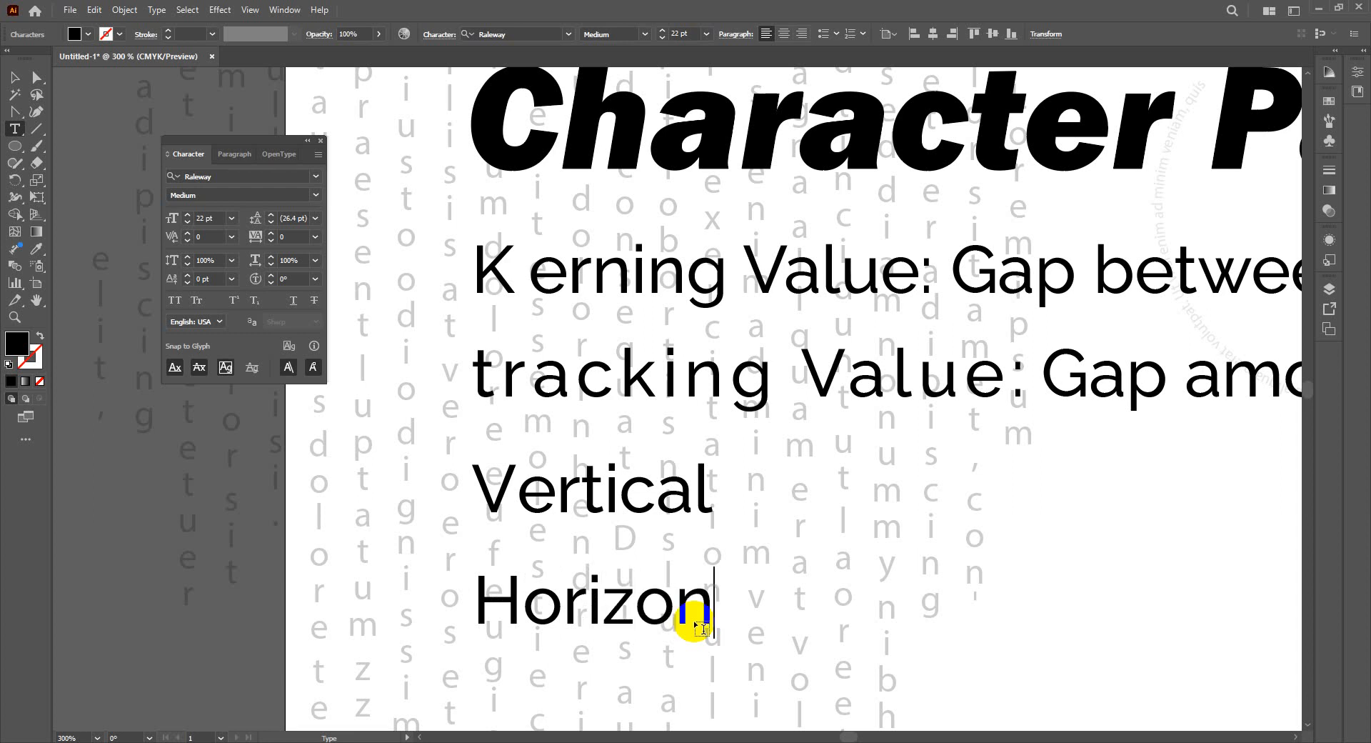
text(tal)
Step: Extend the "Vertical" line to read "Vertical Scale" and select its word "Scale"
click(715, 492)
key(shift+Left)
text(Sc)
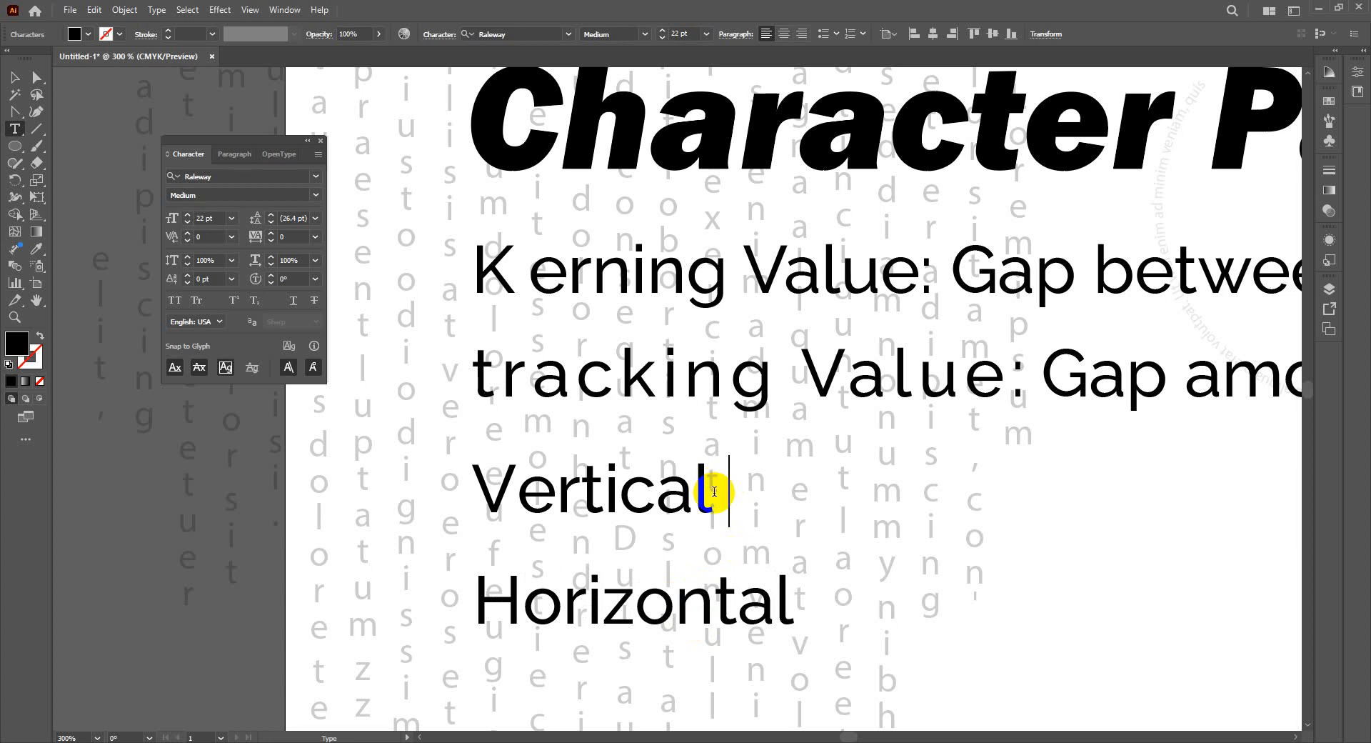
text(le)
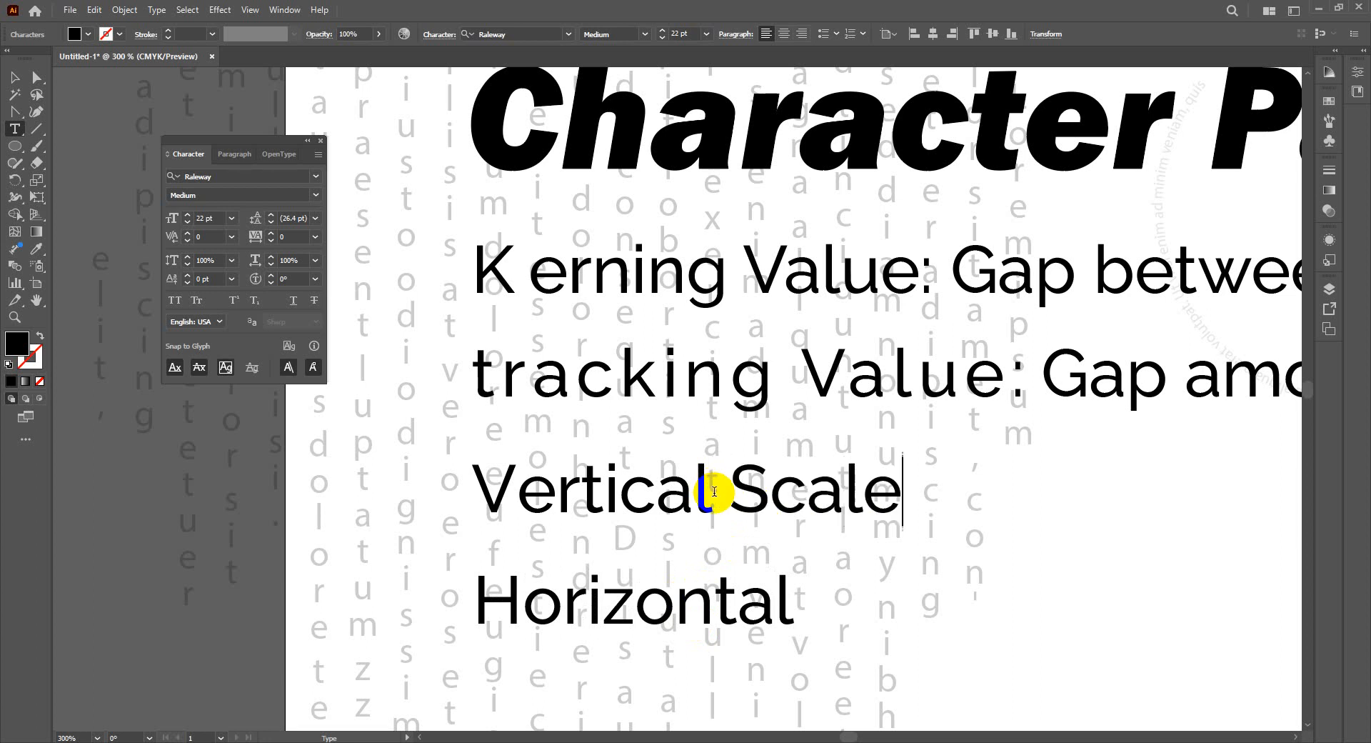
drag(741, 492, 898, 491)
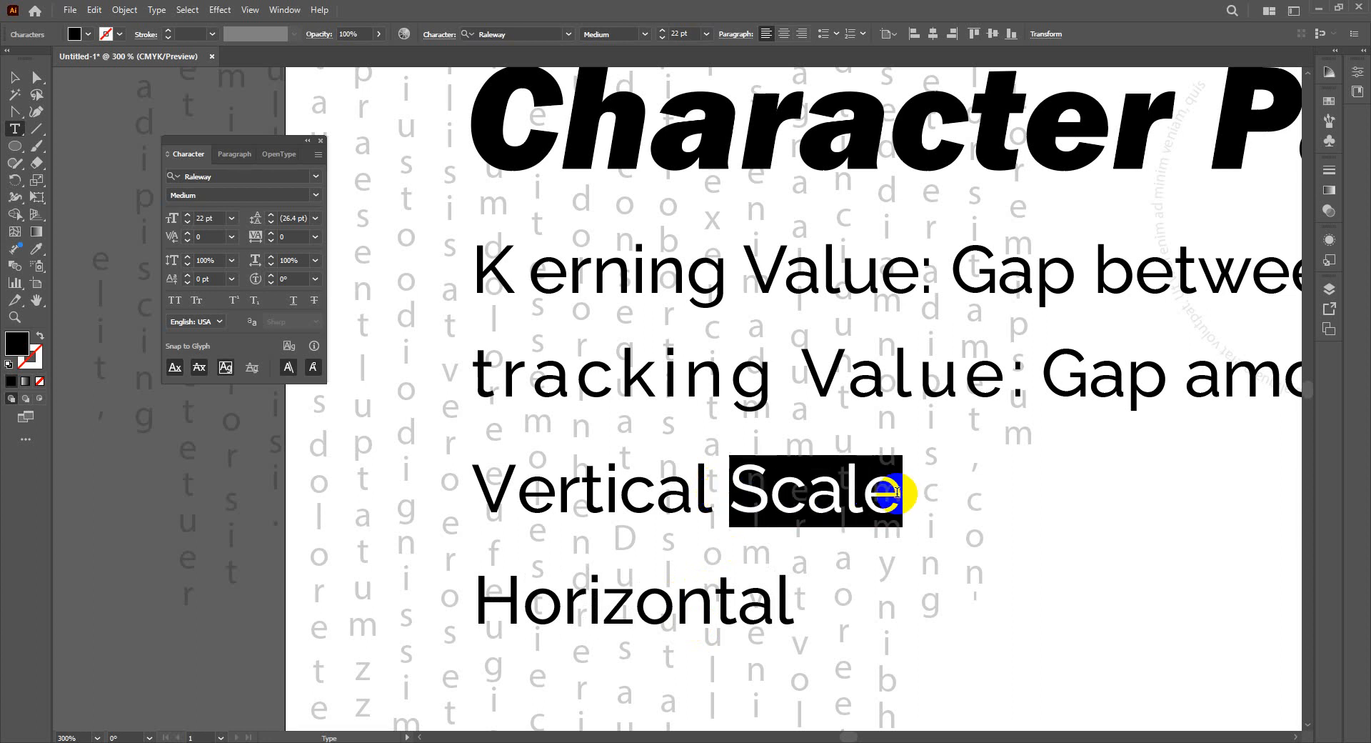
click(795, 598)
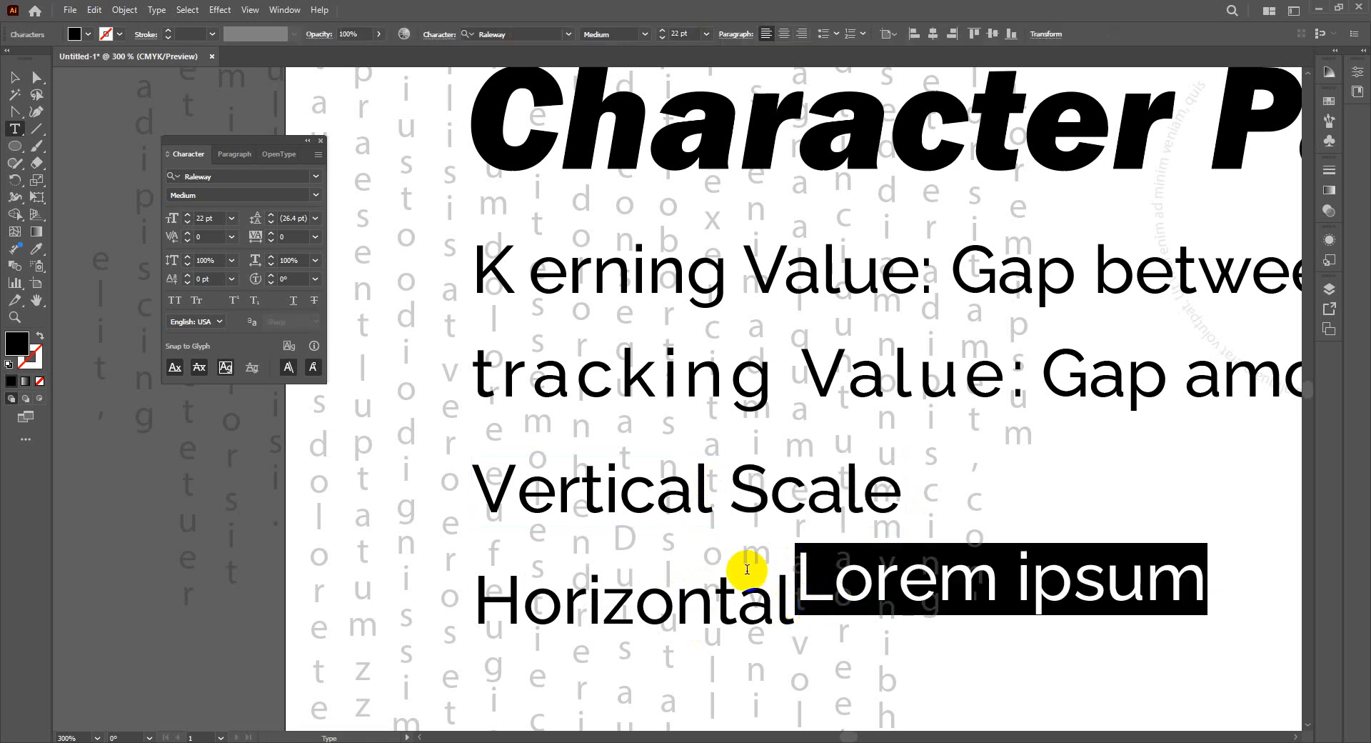
key(Escape)
key(Delete)
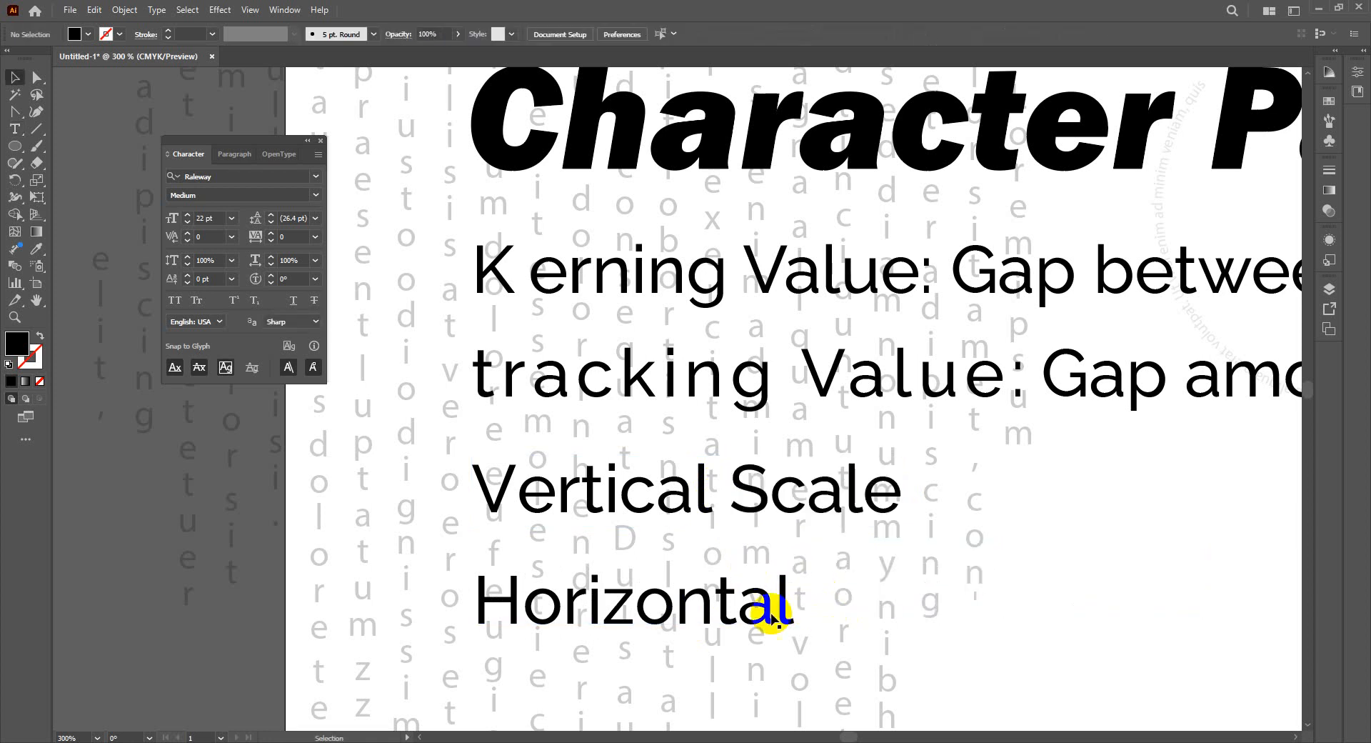
Step: Add "Scale" at the end of the "Horizontal" line so it reads "Horizontal Scale"
click(770, 611)
double_click(771, 610)
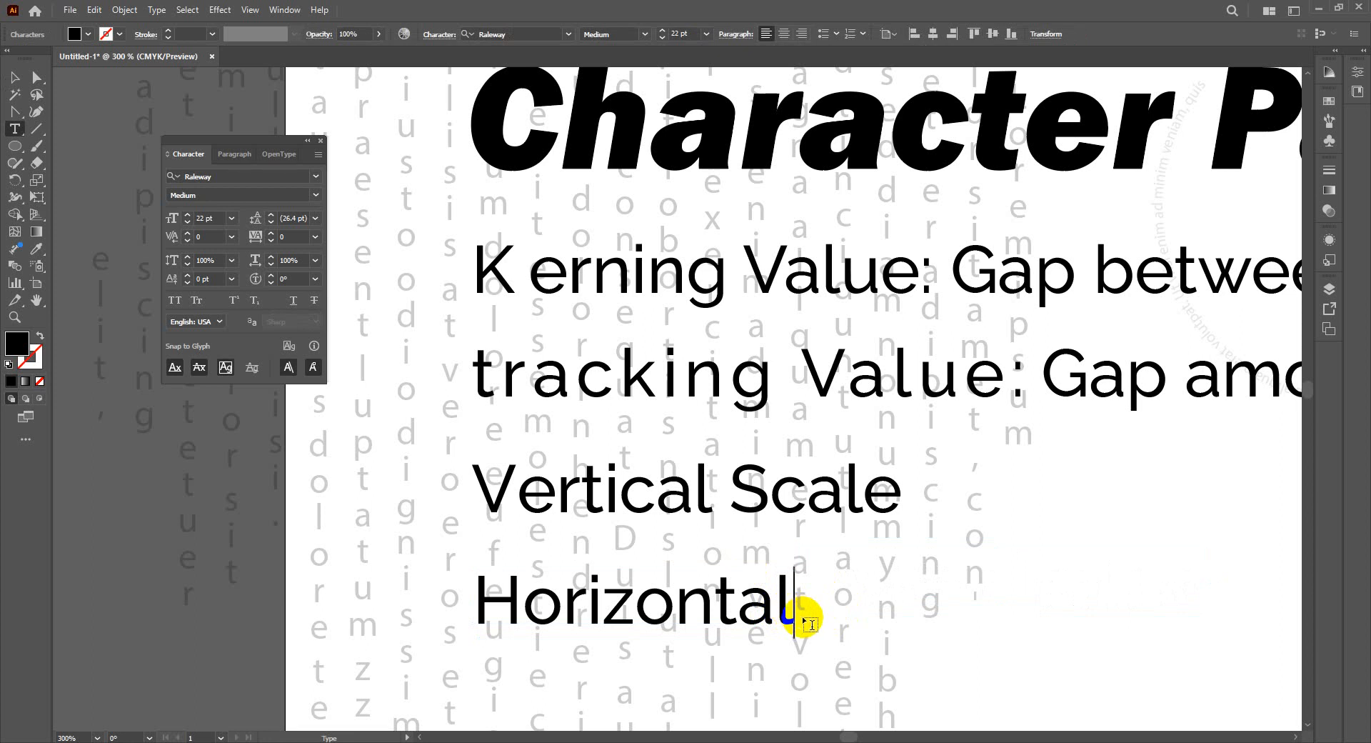
text(Scale)
key(Escape)
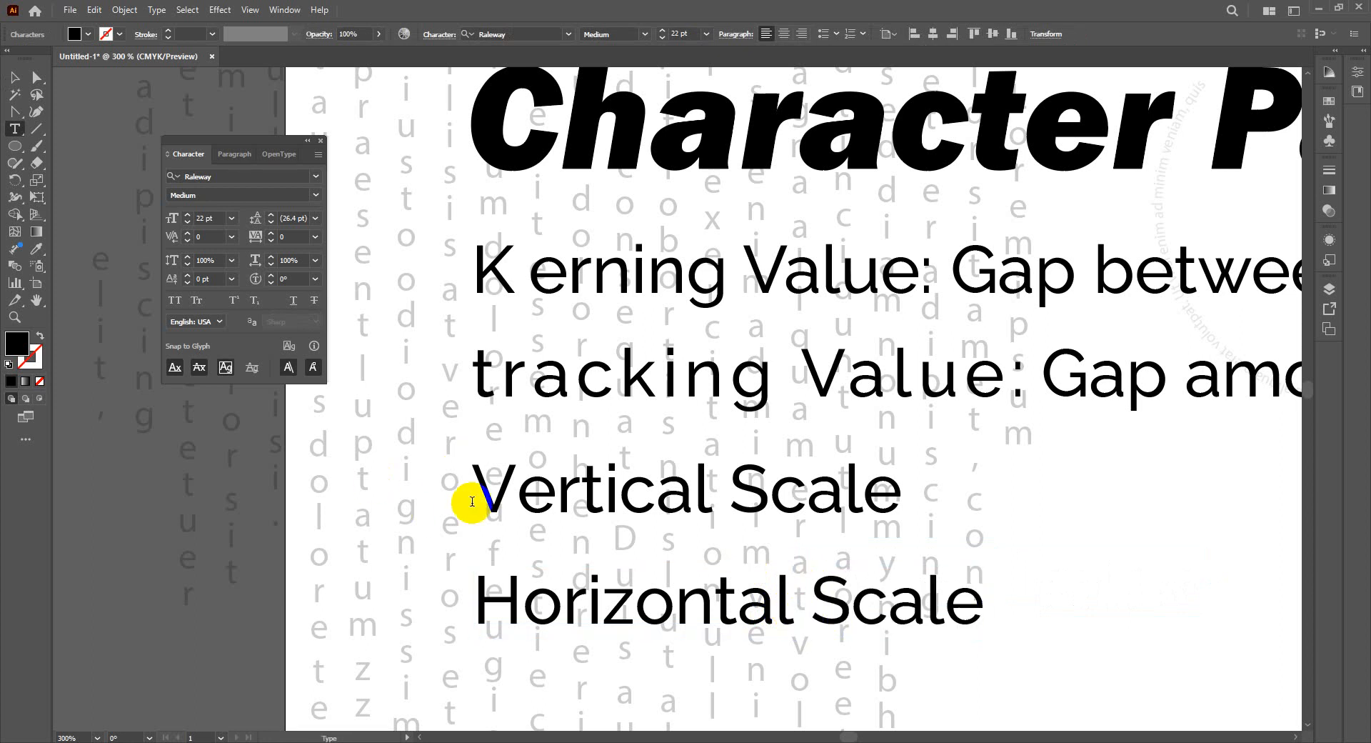
click(575, 518)
key(Escape)
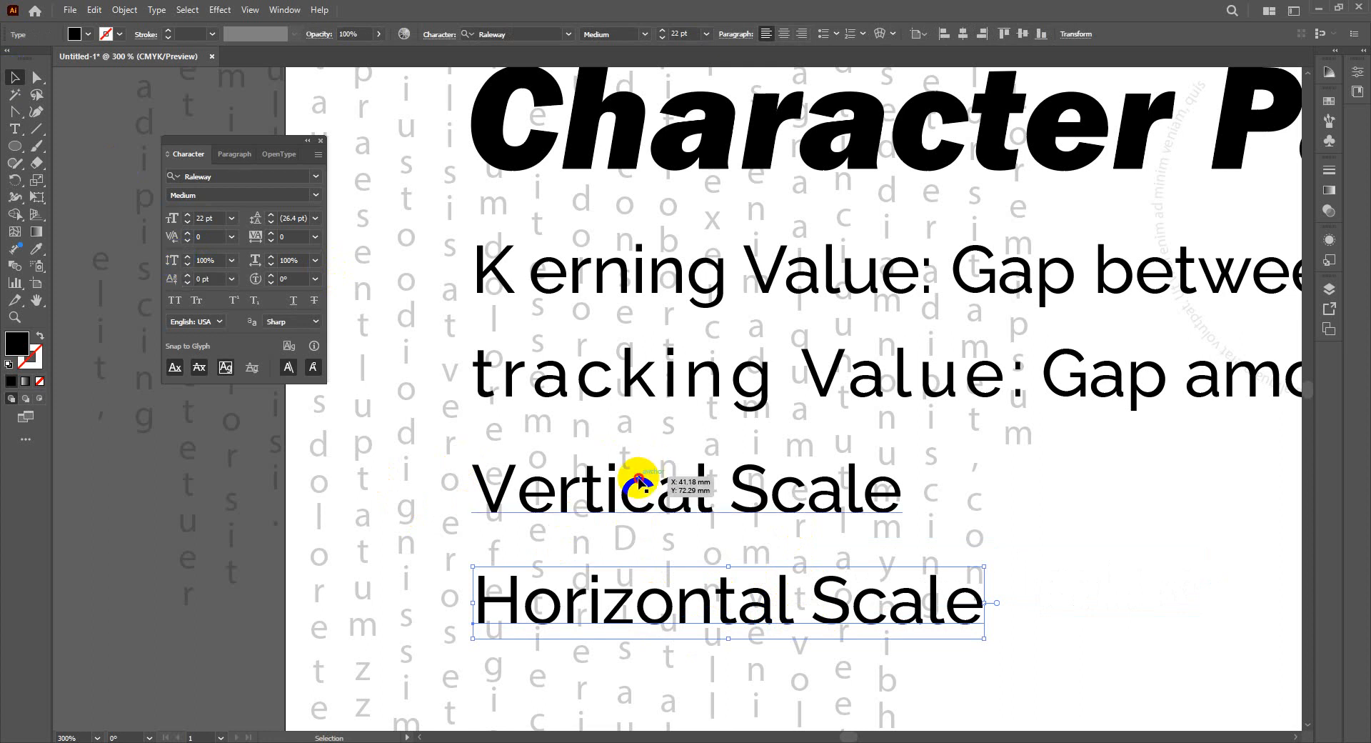
click(636, 480)
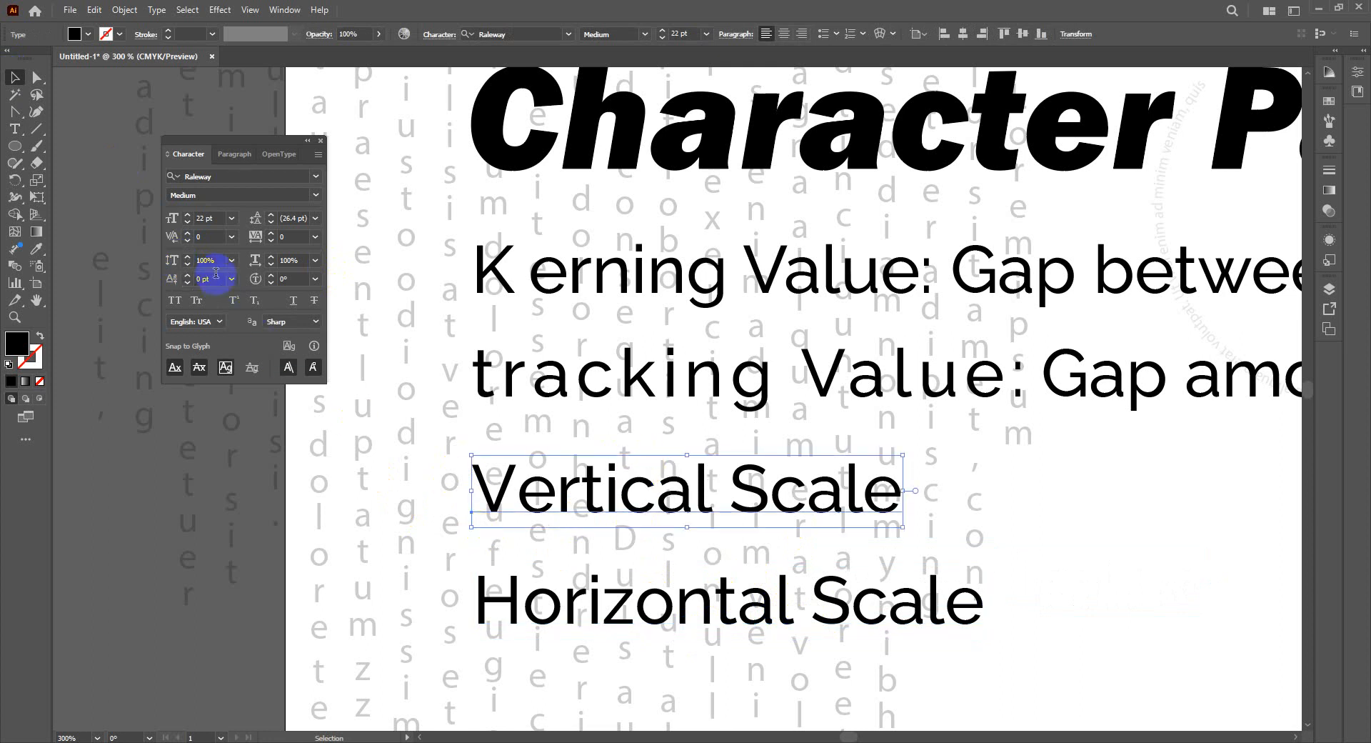
drag(208, 260, 158, 256)
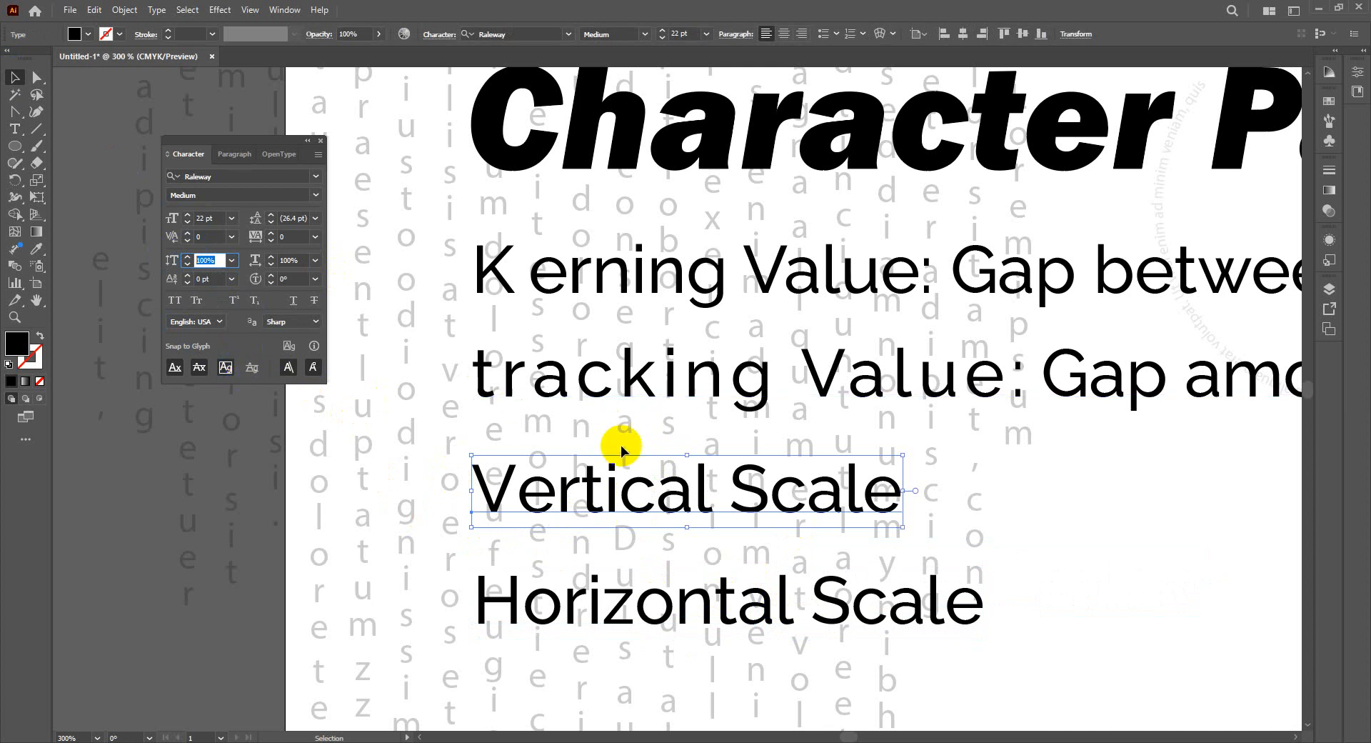
Step: Select the words "tracking Value" at the start of the tracking line
click(606, 404)
double_click(847, 371)
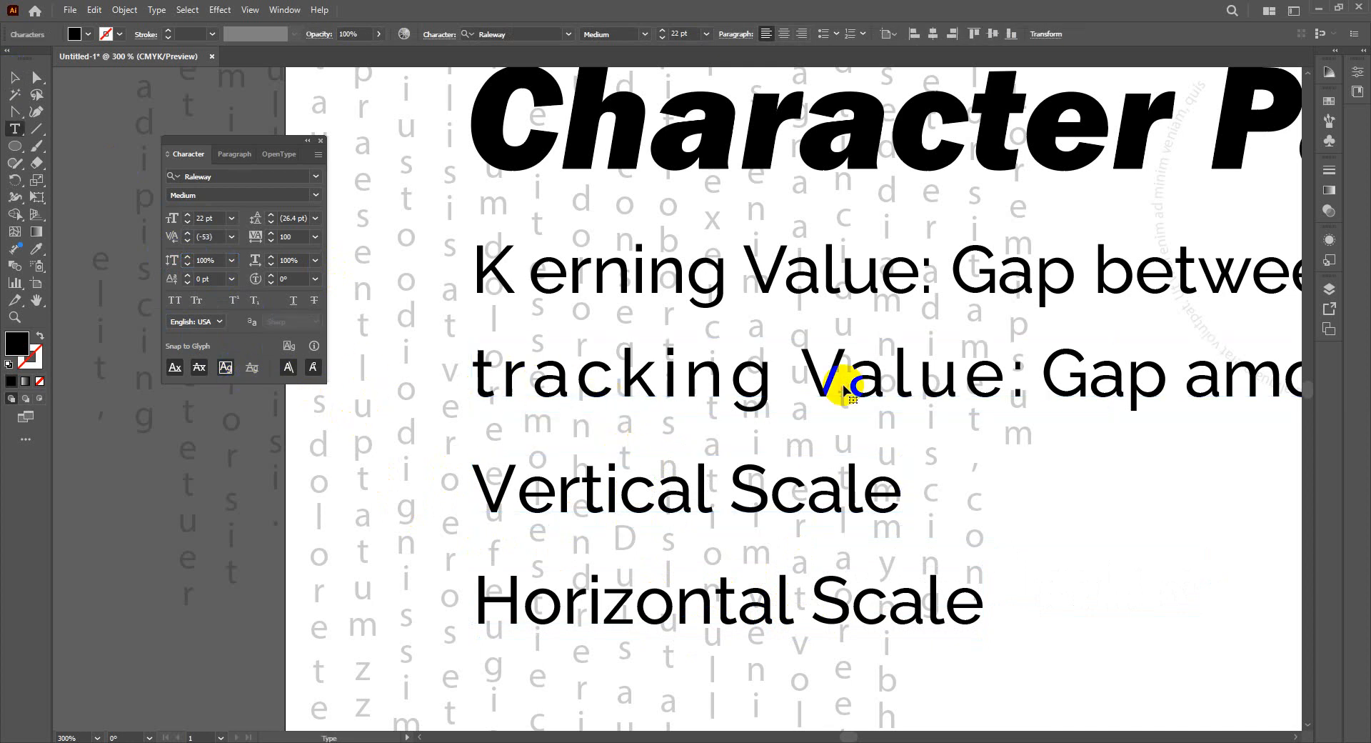
drag(465, 370, 1000, 355)
click(289, 236)
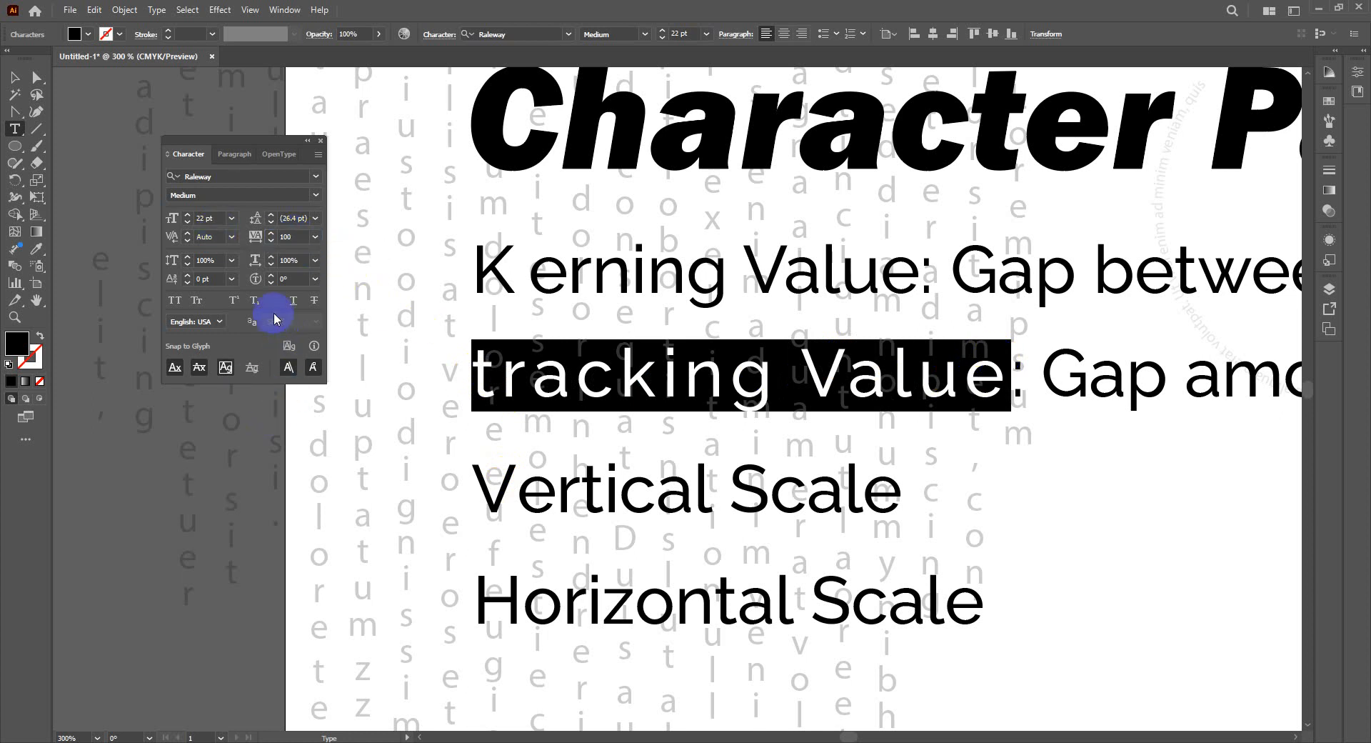
text(20: Gap among characters)
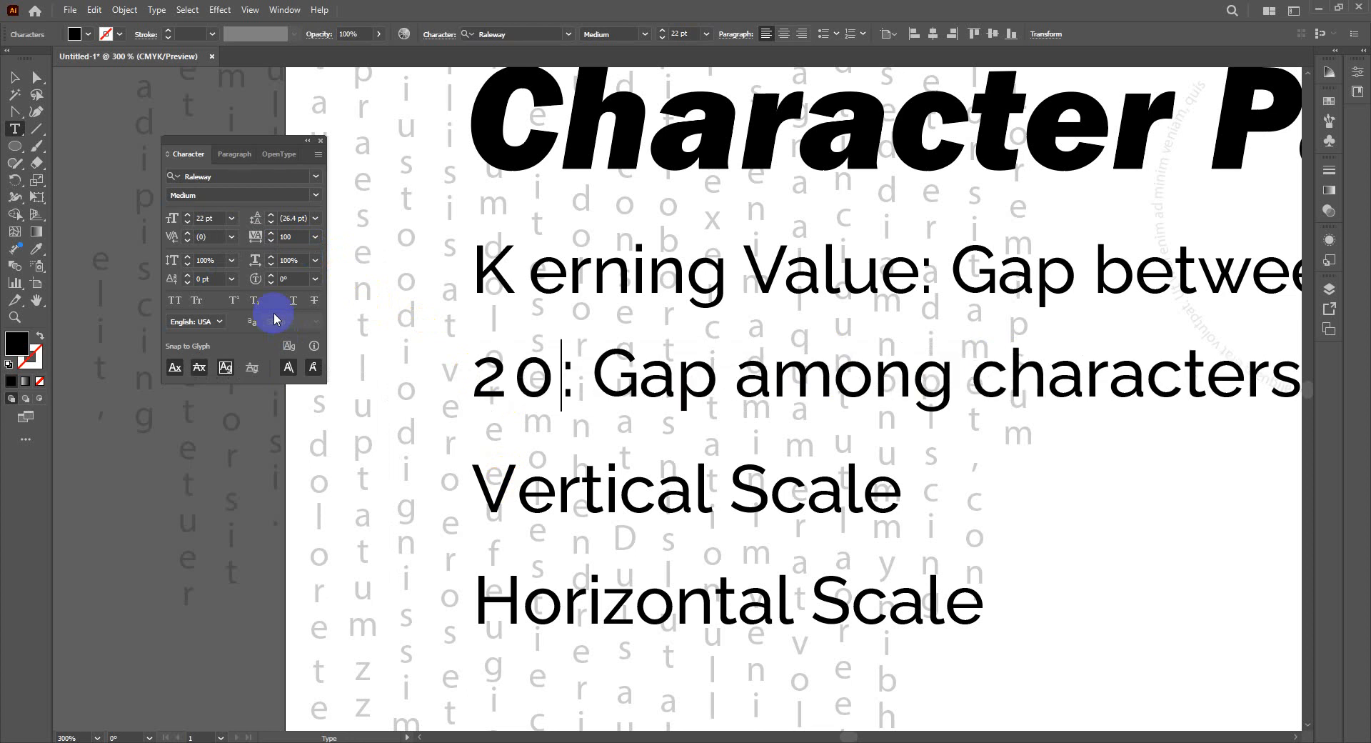
key(ctrl+z)
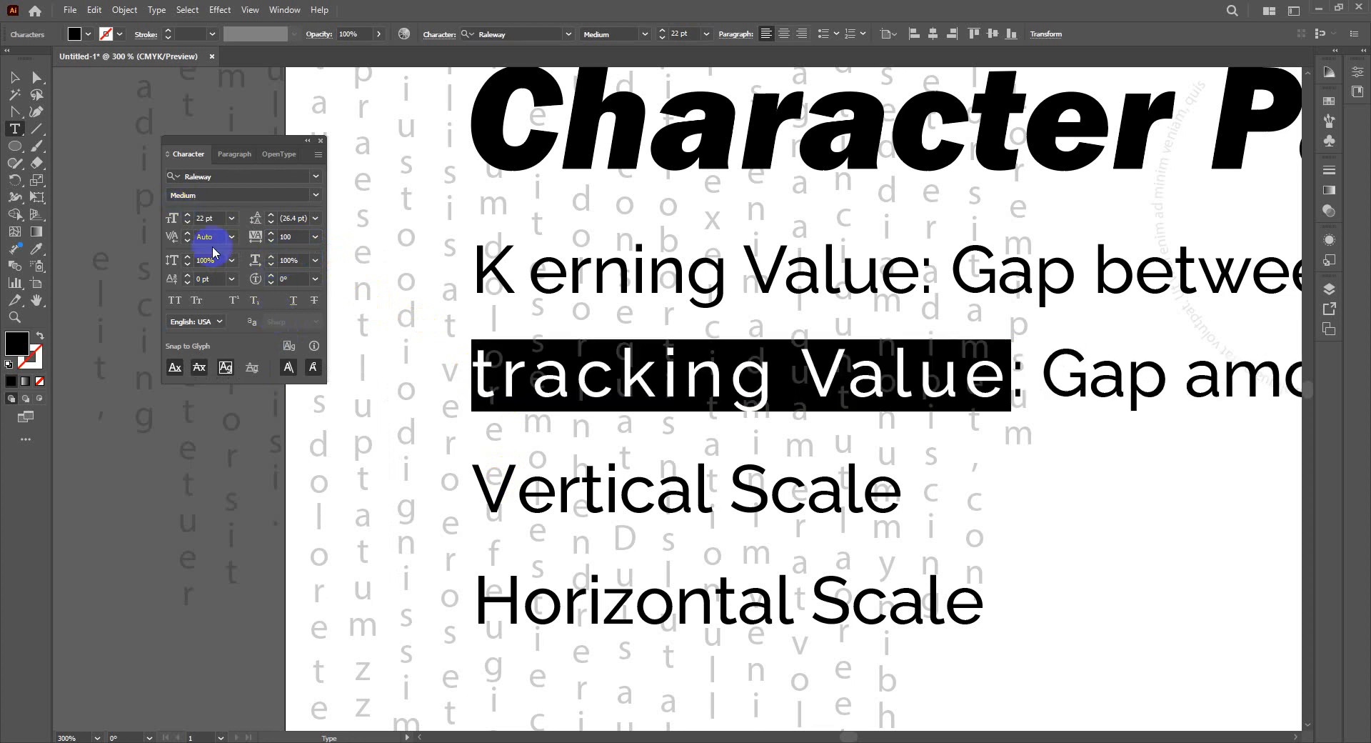
Step: Try tracking values of 200 and -200 on the words "tracking Value", ending with a tracking of 100
click(291, 235)
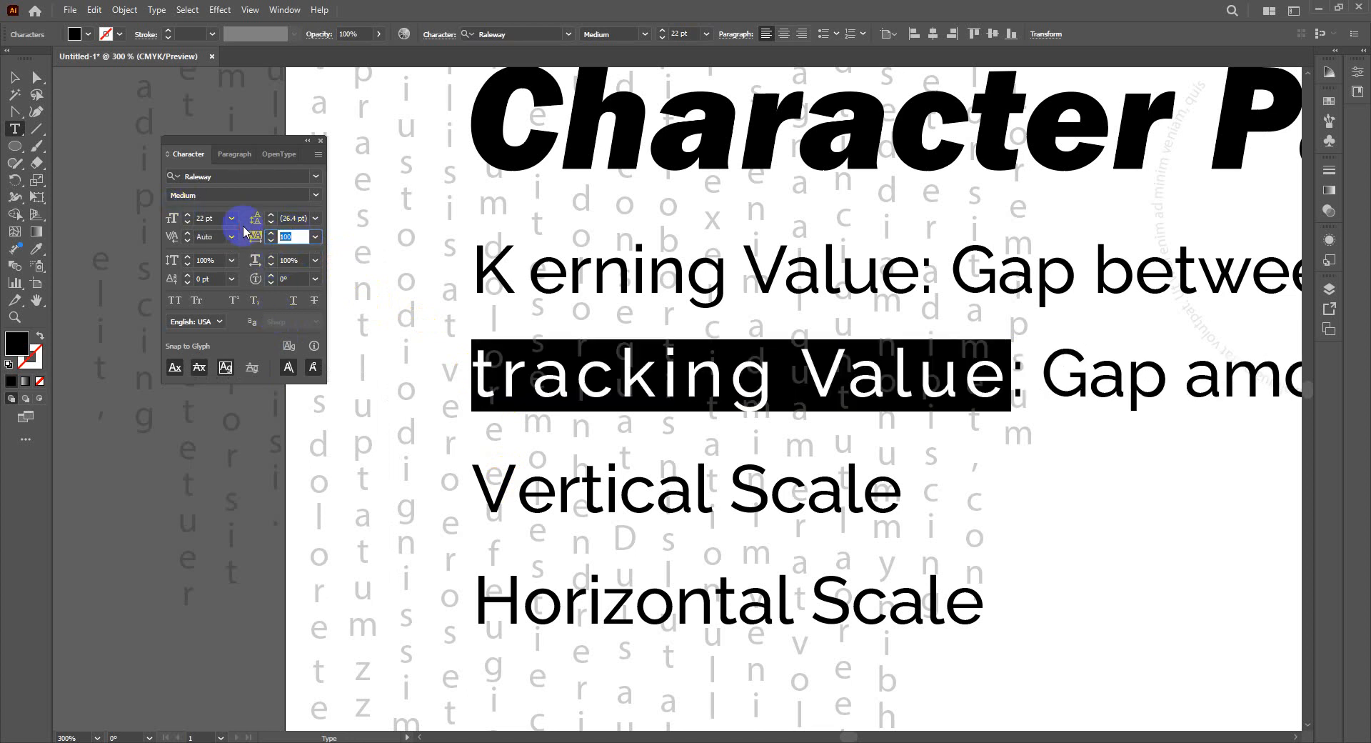
text(200)
key(Return)
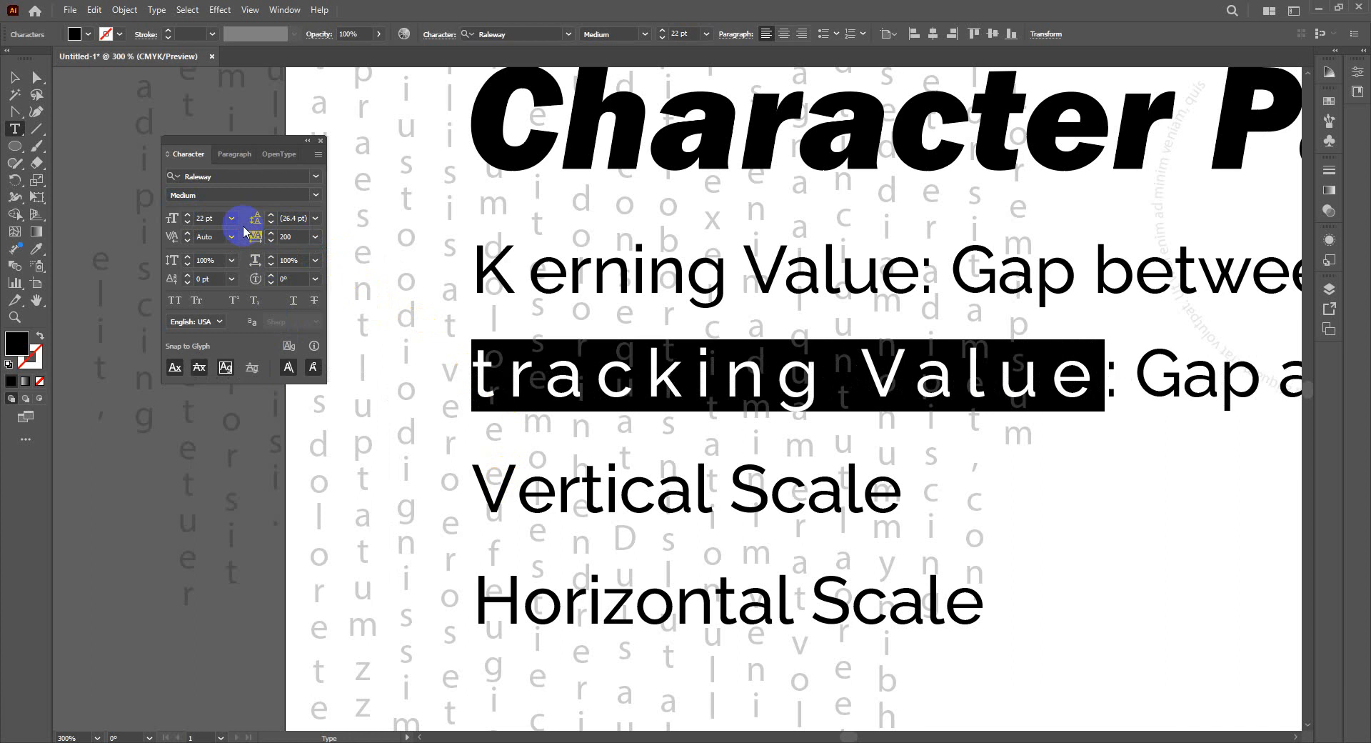
click(286, 236)
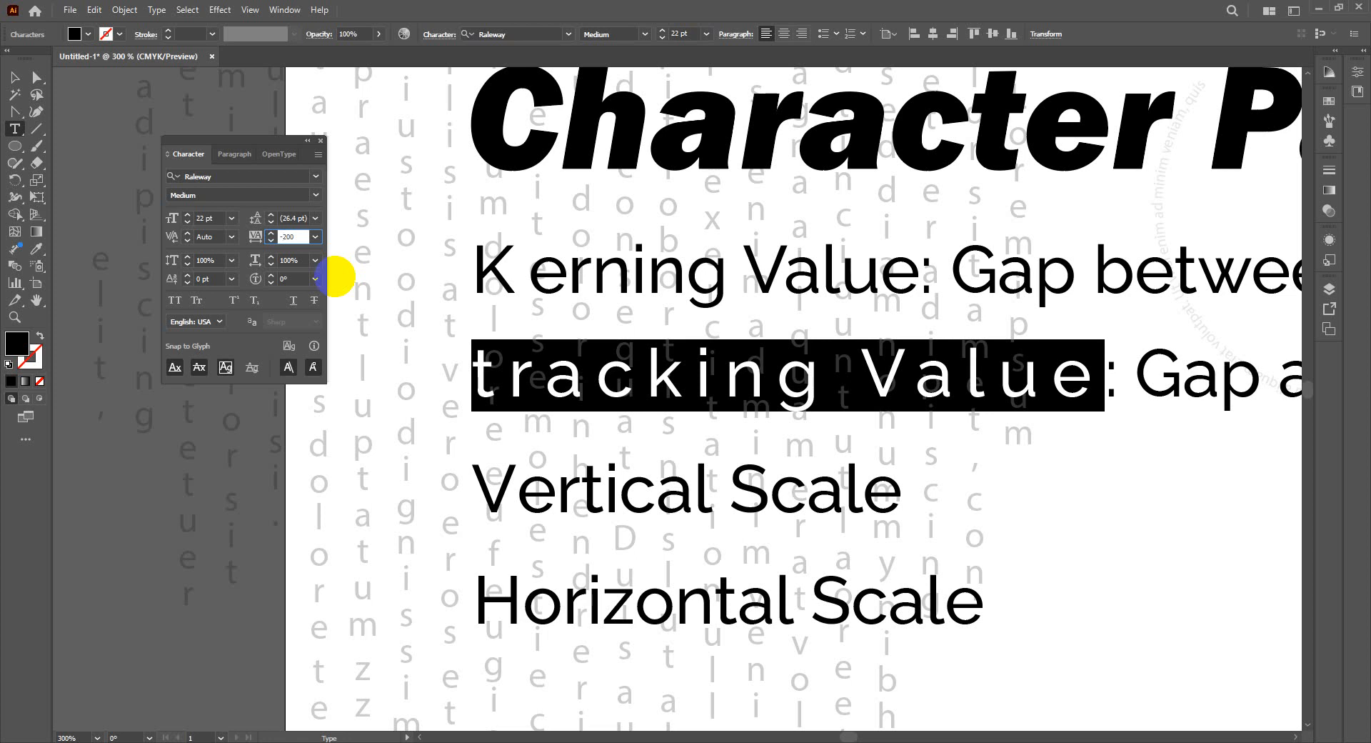
key(Return)
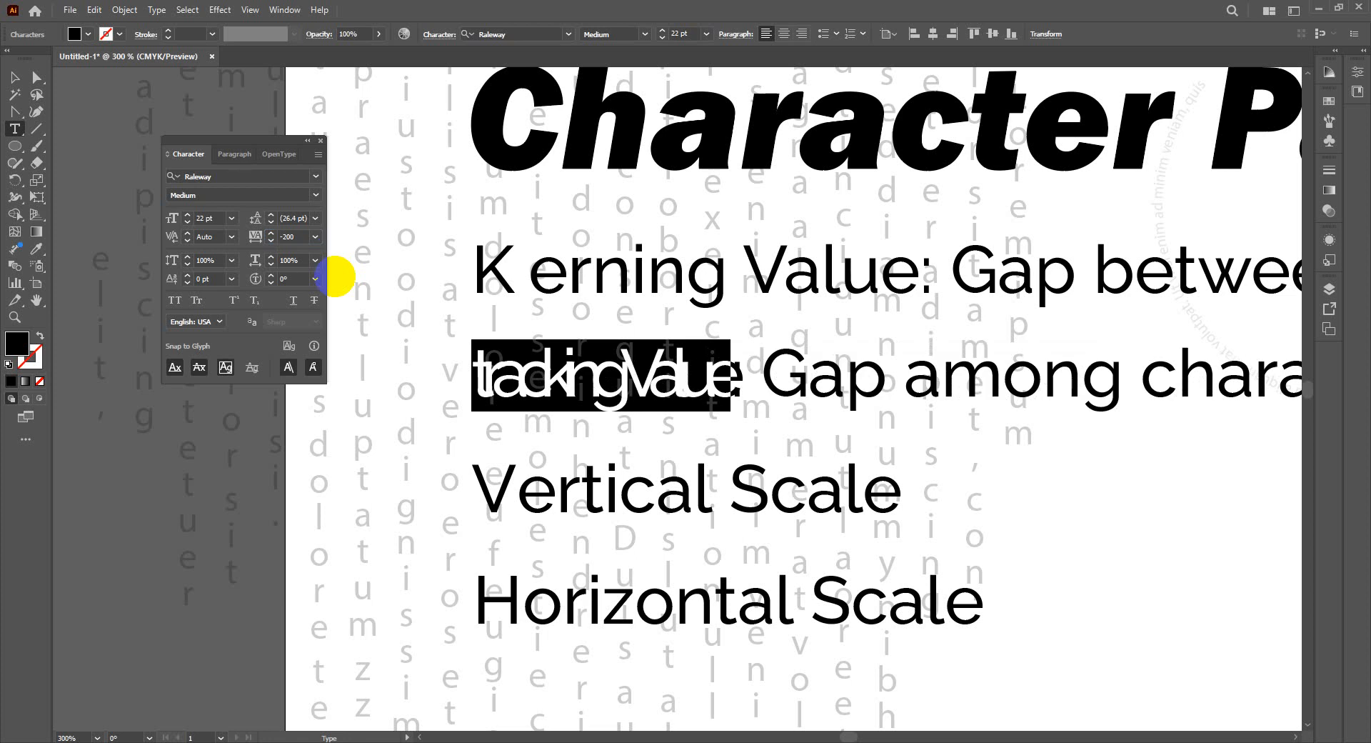
click(296, 236)
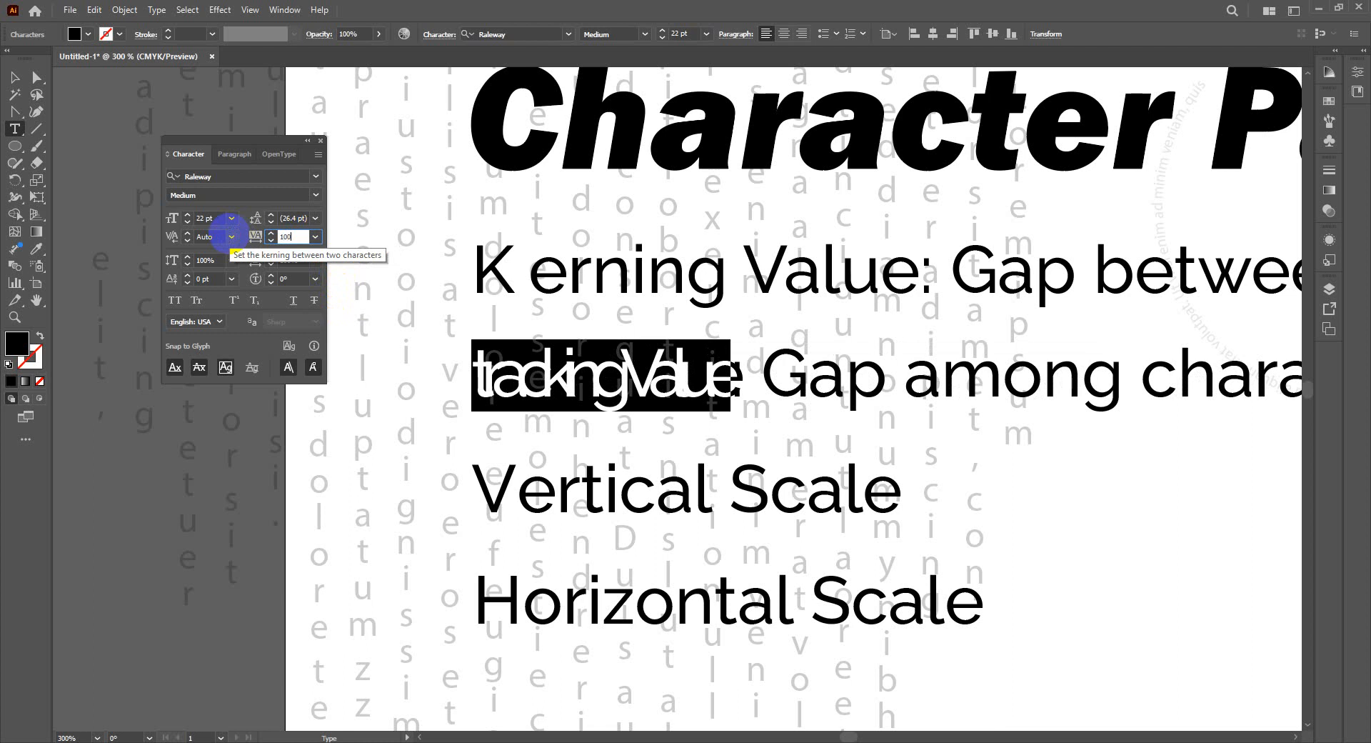
key(Return)
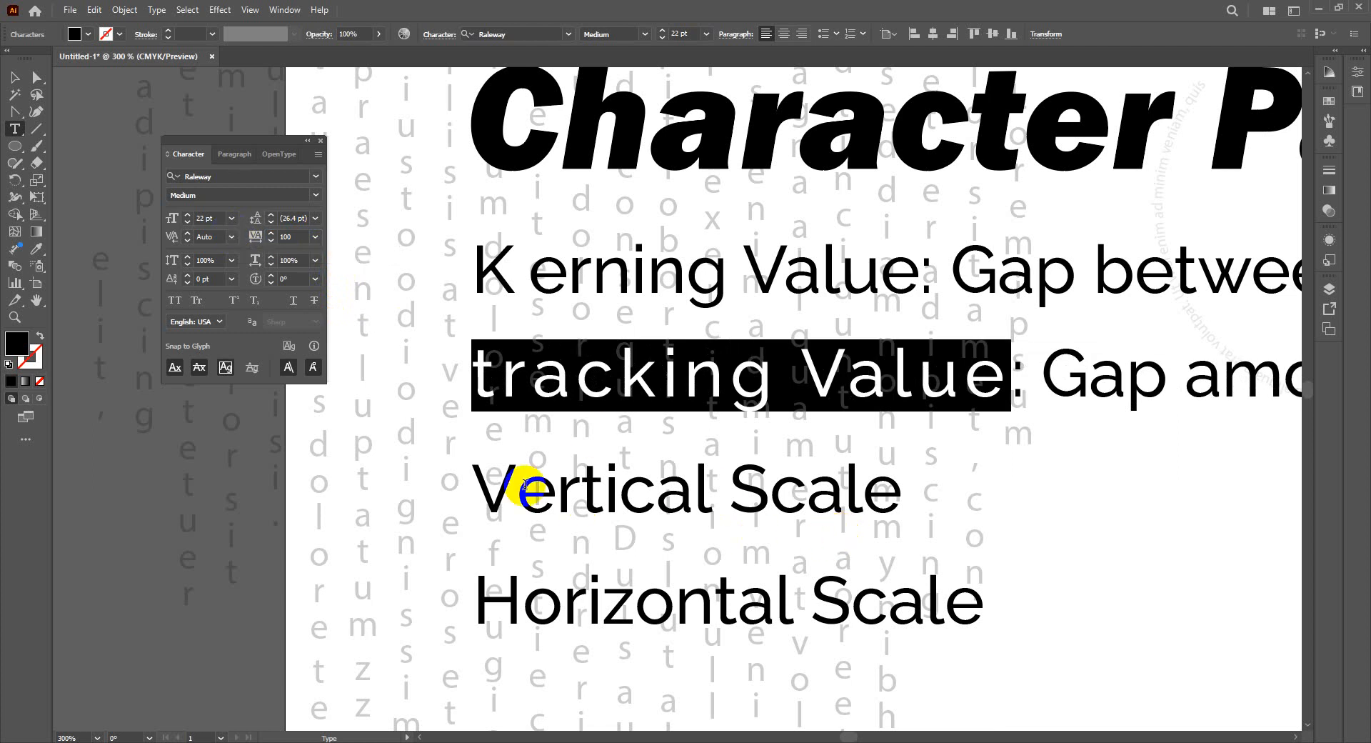
click(317, 154)
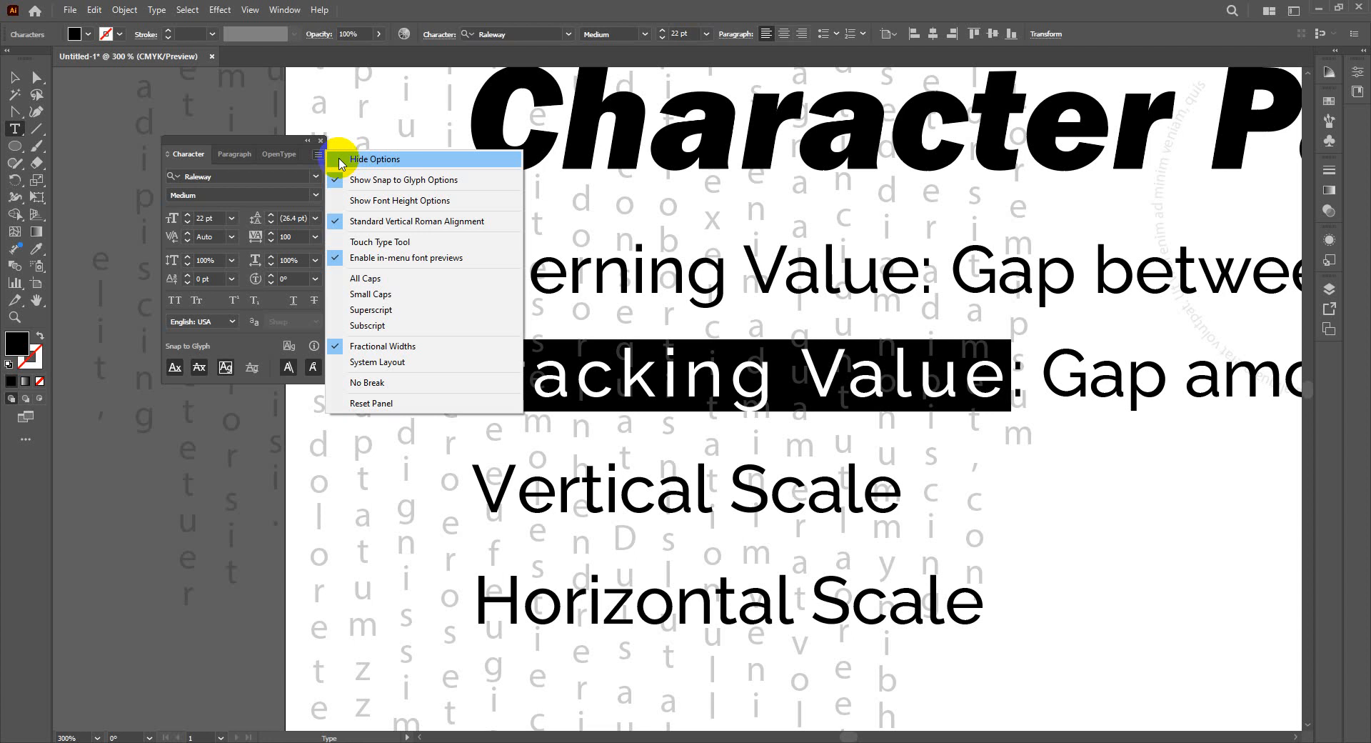
click(203, 260)
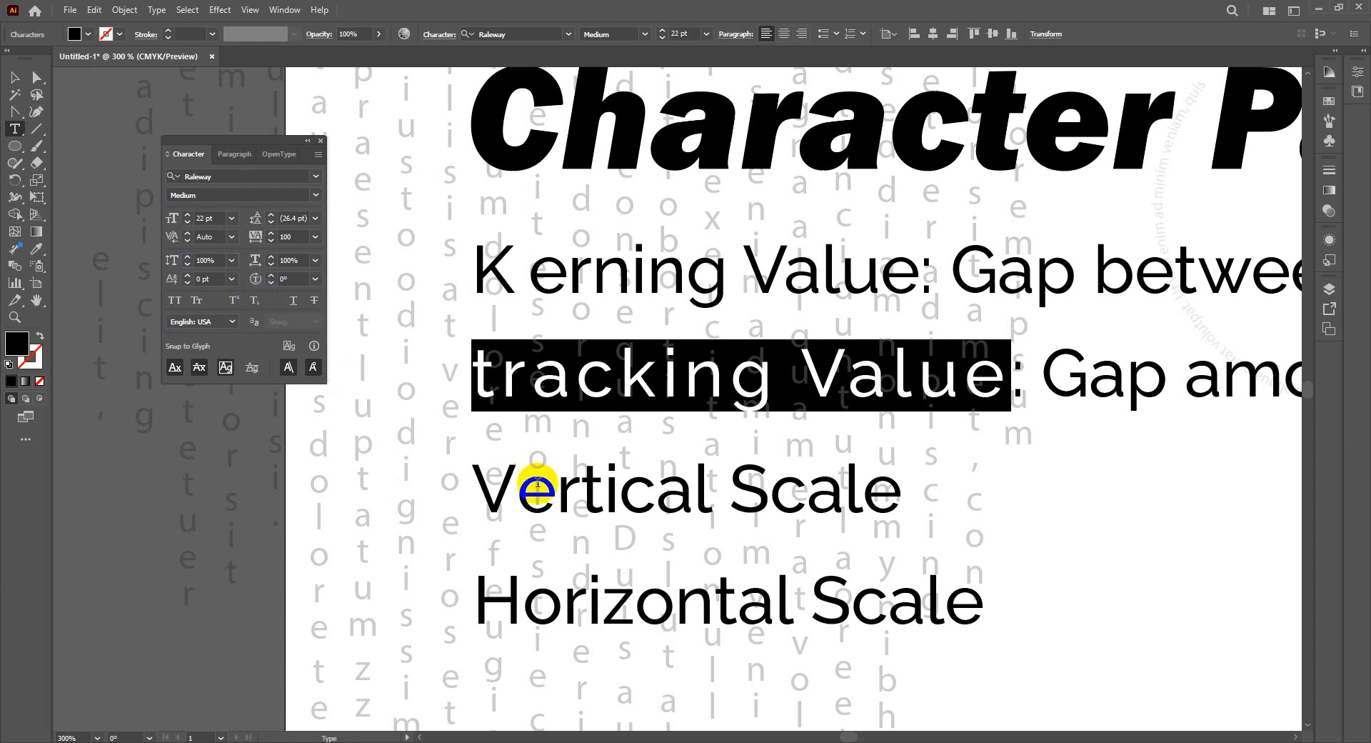
Step: Set the vertical scale of the whole "Vertical Scale" line to 135% and finish editing the text
click(499, 488)
drag(474, 487, 904, 500)
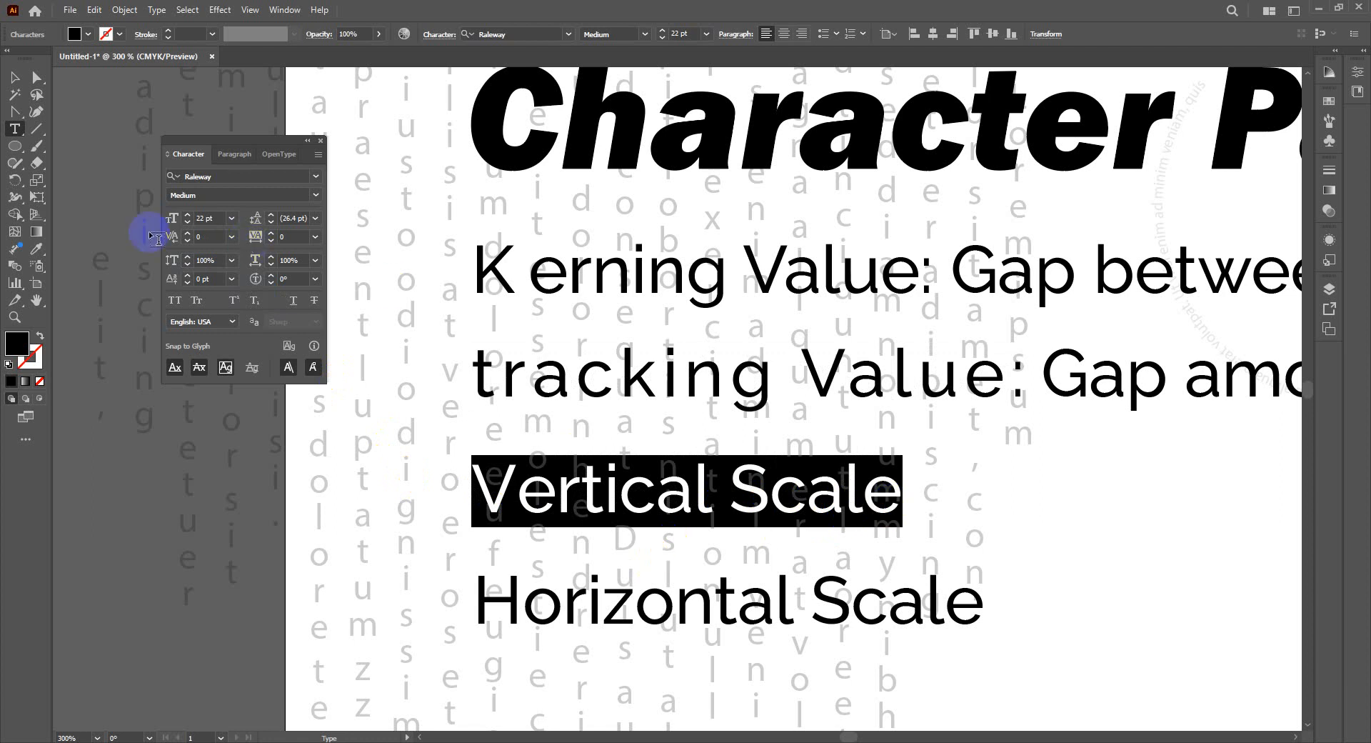
drag(187, 258, 188, 258)
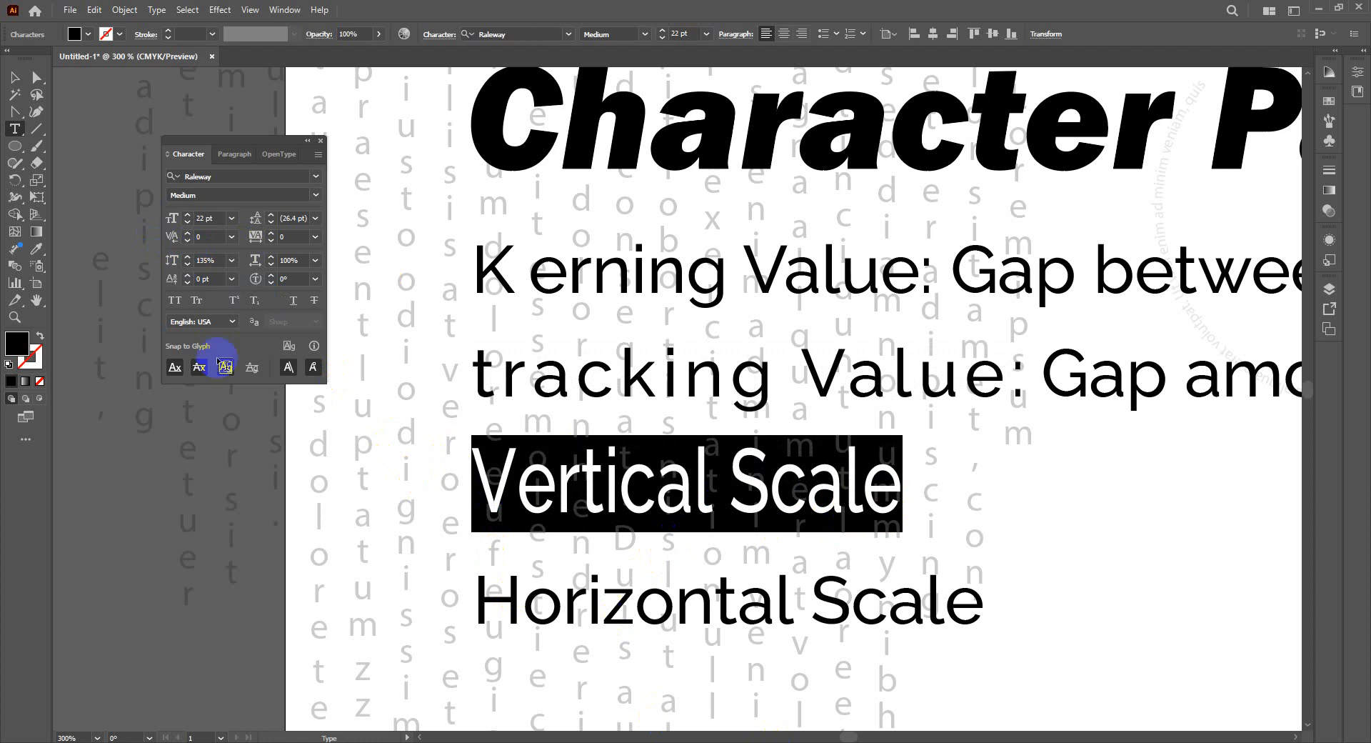
click(15, 77)
click(755, 682)
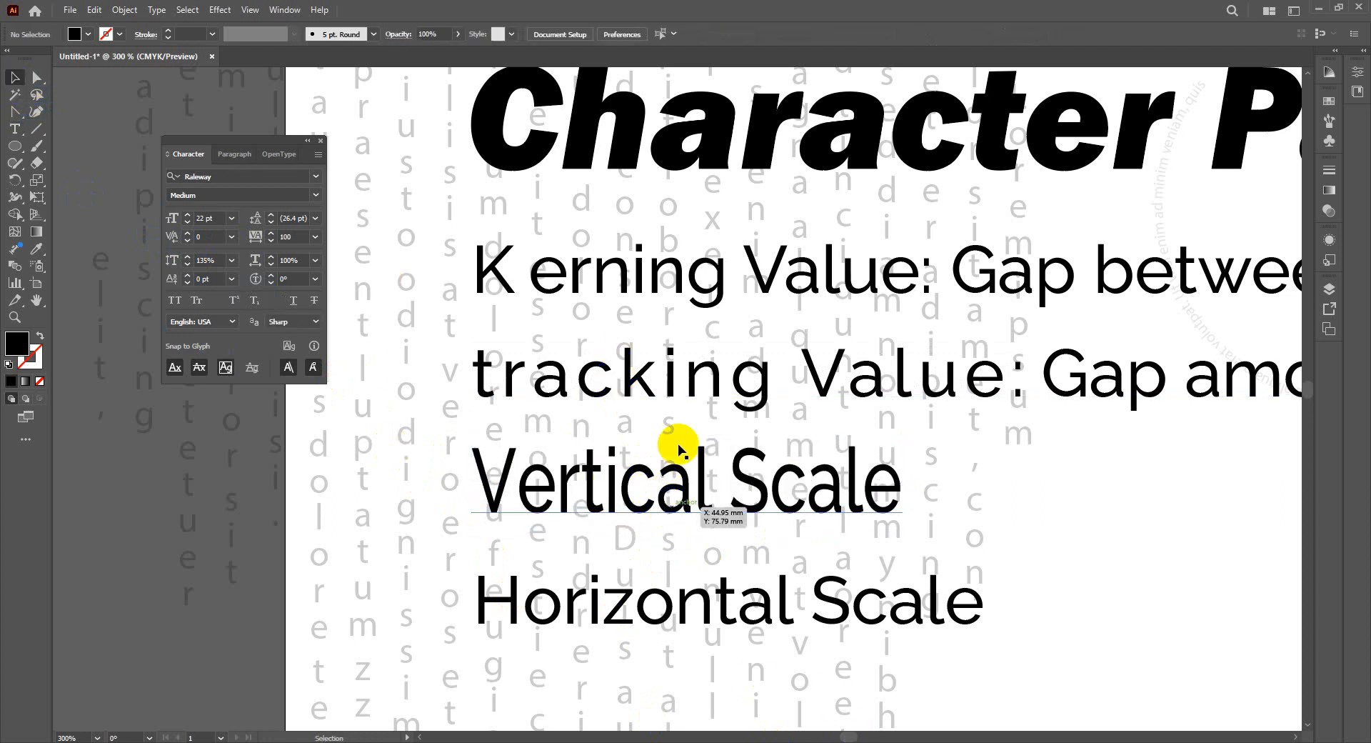
click(213, 260)
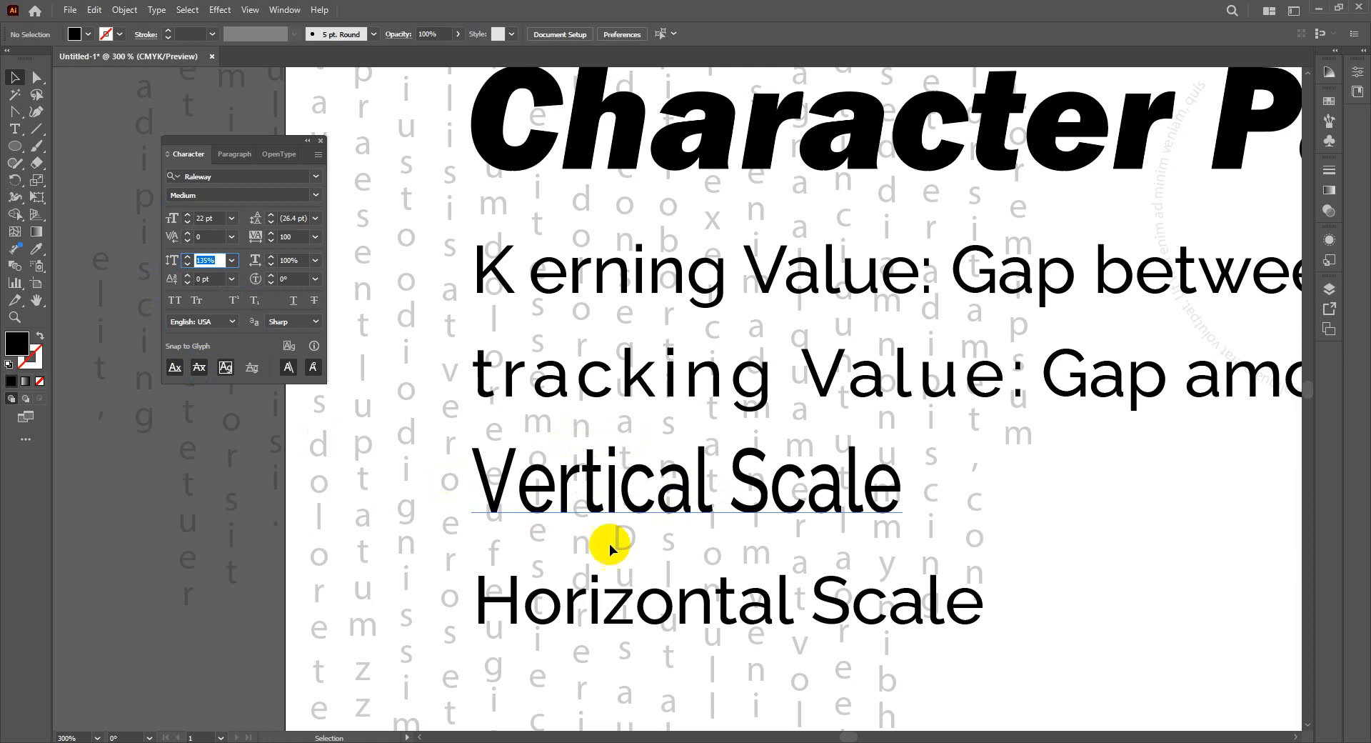
Step: Set the horizontal scale of the whole "Horizontal Scale" line to 161% and deselect the text
click(482, 601)
double_click(483, 601)
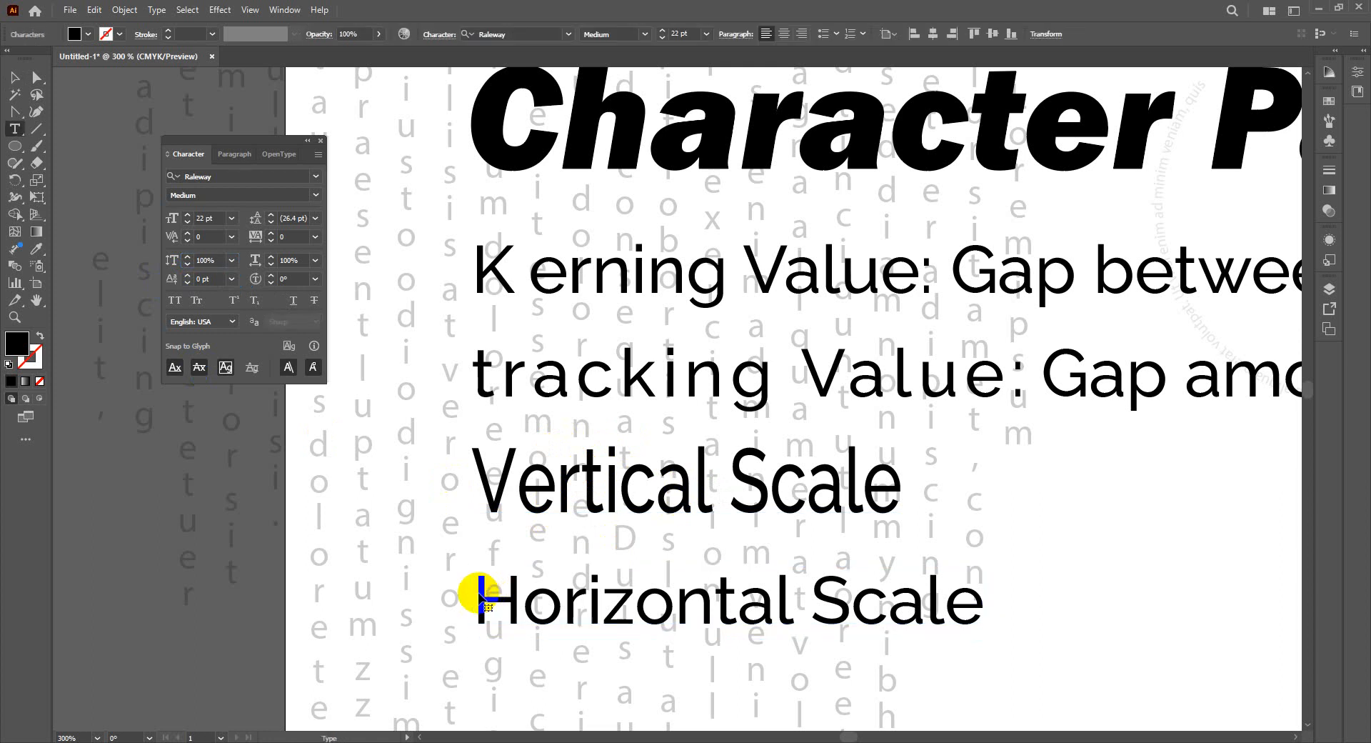
key(ctrl+a)
click(277, 261)
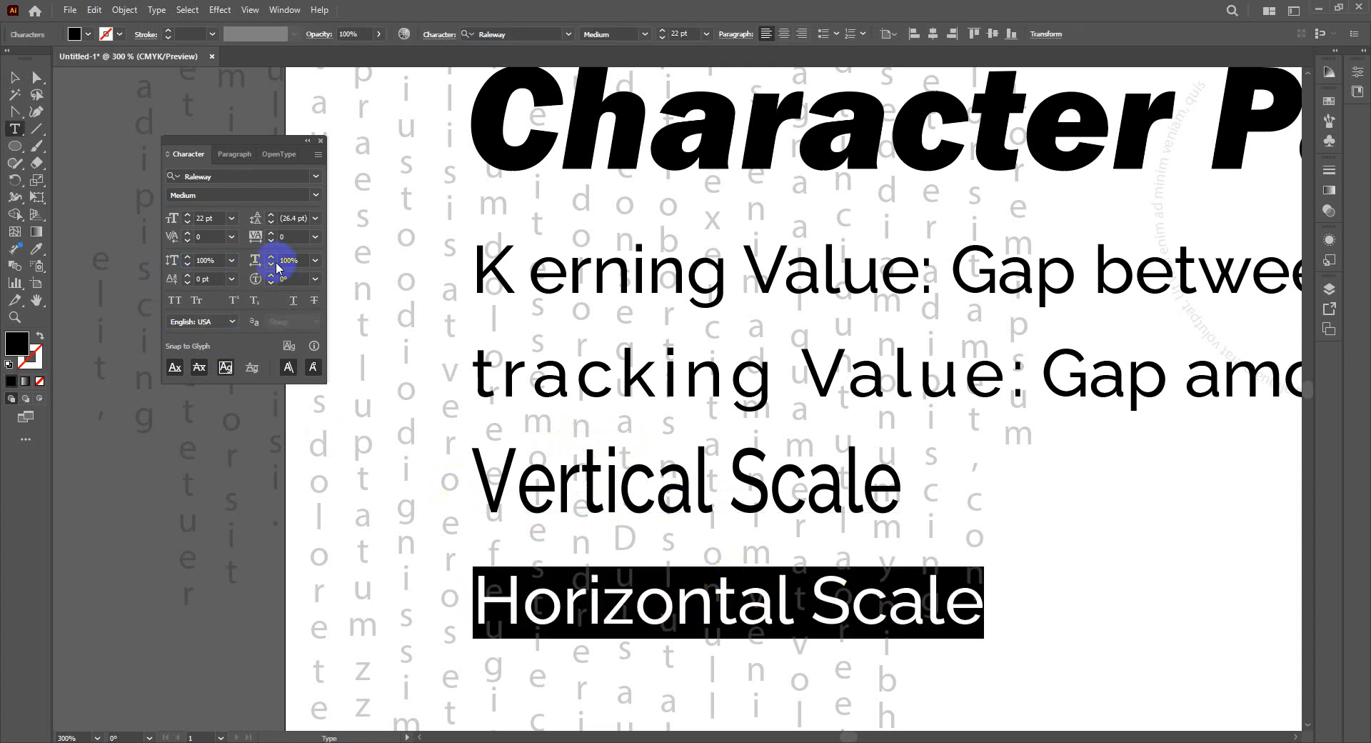
drag(271, 260, 271, 259)
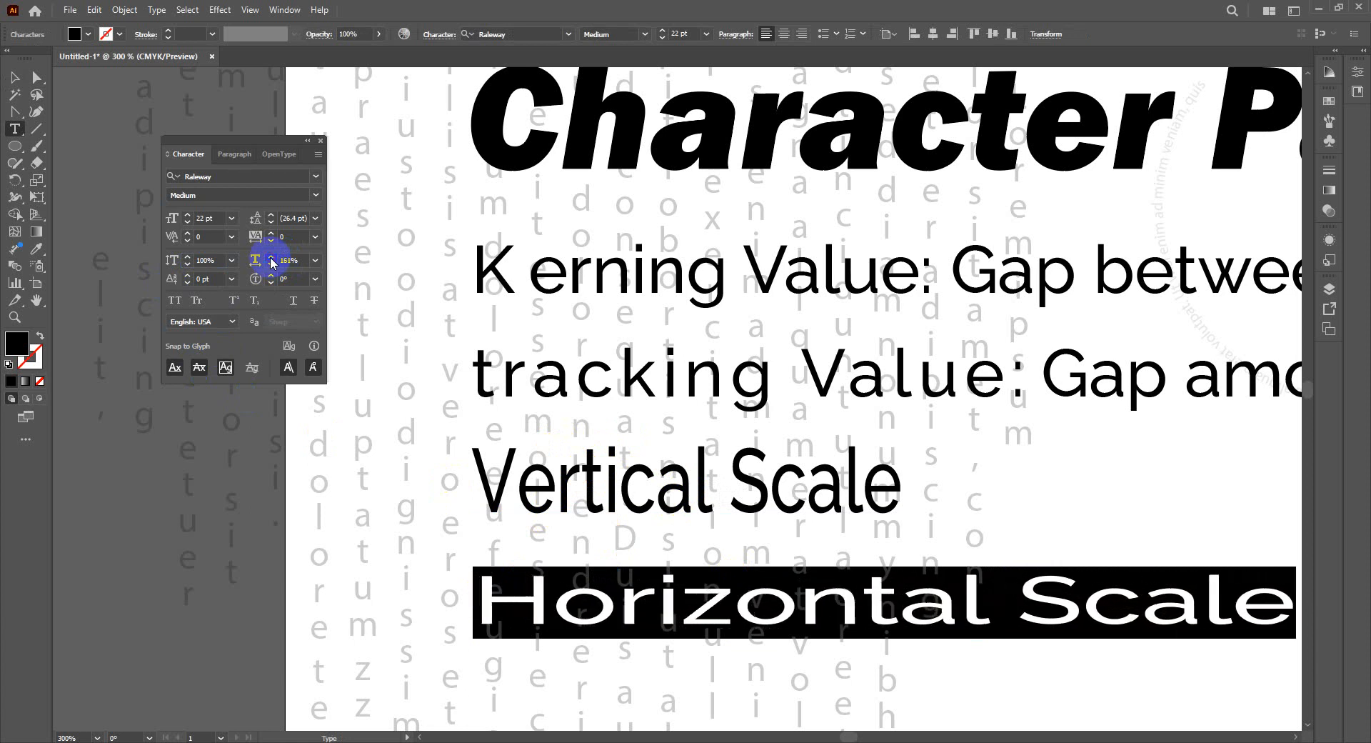
ctrl+click(405, 557)
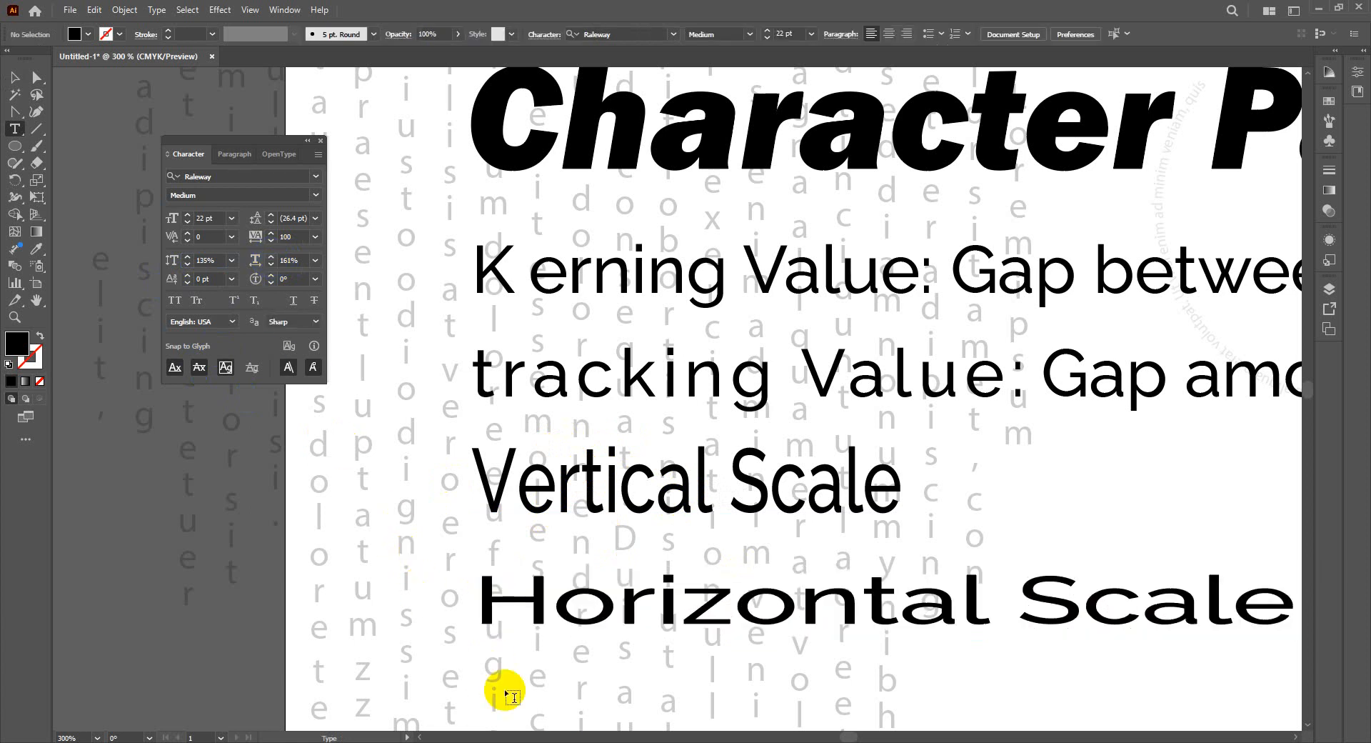
Step: Set the horizontal scale of the "Horizontal Scale" line to 138% and move the line slightly closer to the one above
key(ctrl+minus)
key(ctrl+minus)
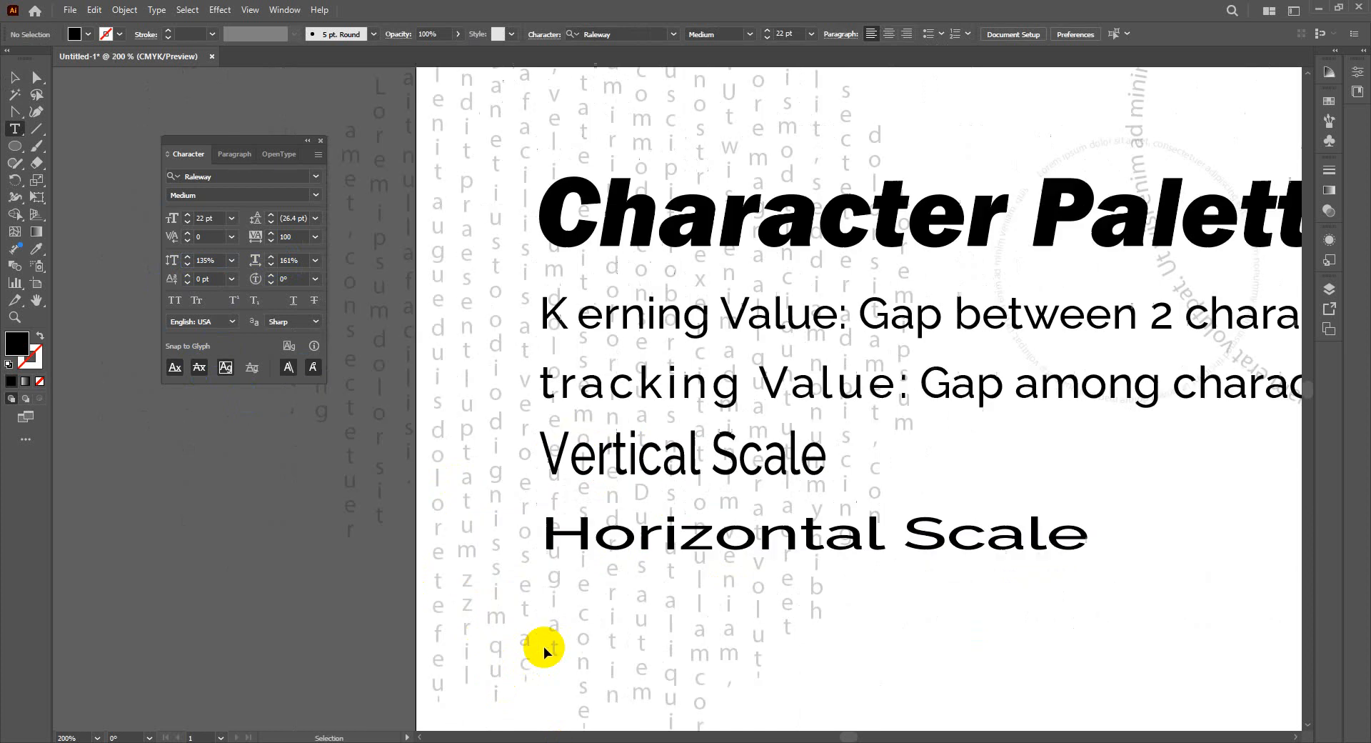
key(ctrl+minus)
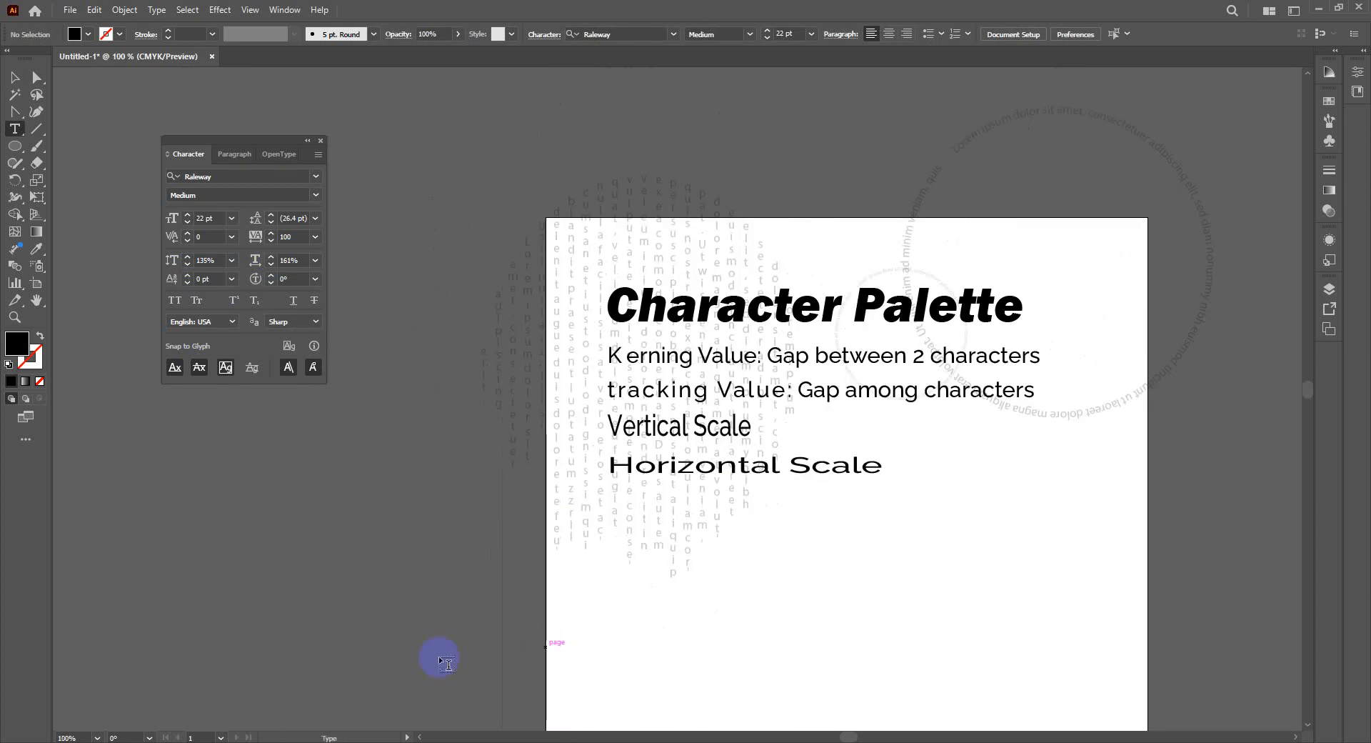
click(698, 465)
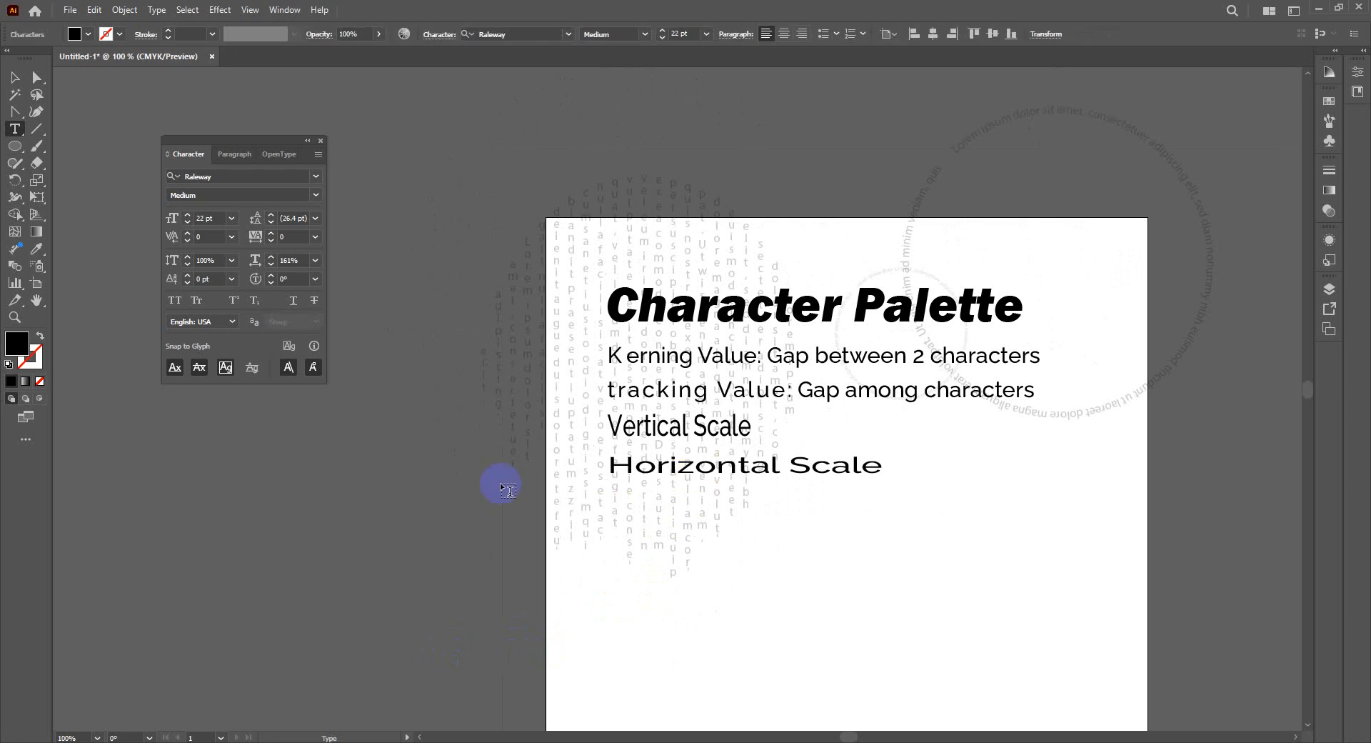
click(15, 77)
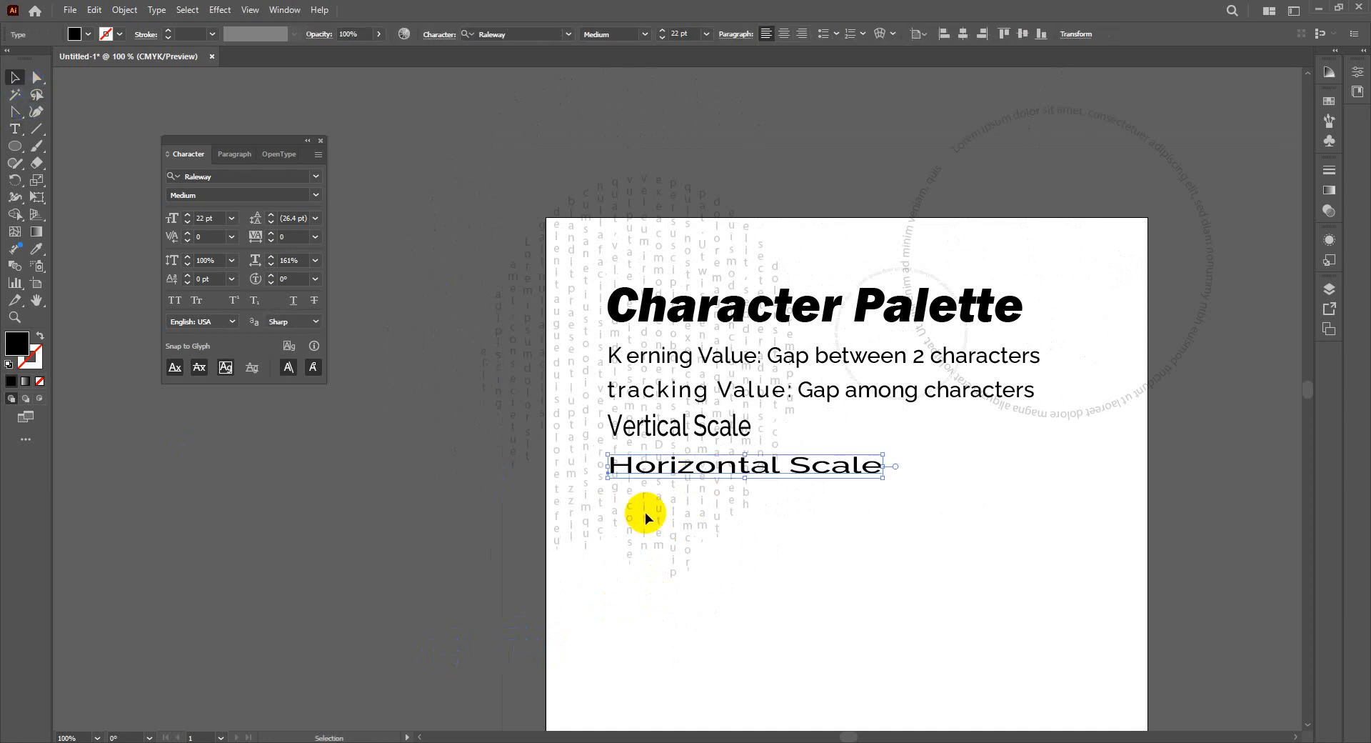
click(252, 300)
drag(272, 264, 306, 340)
click(671, 652)
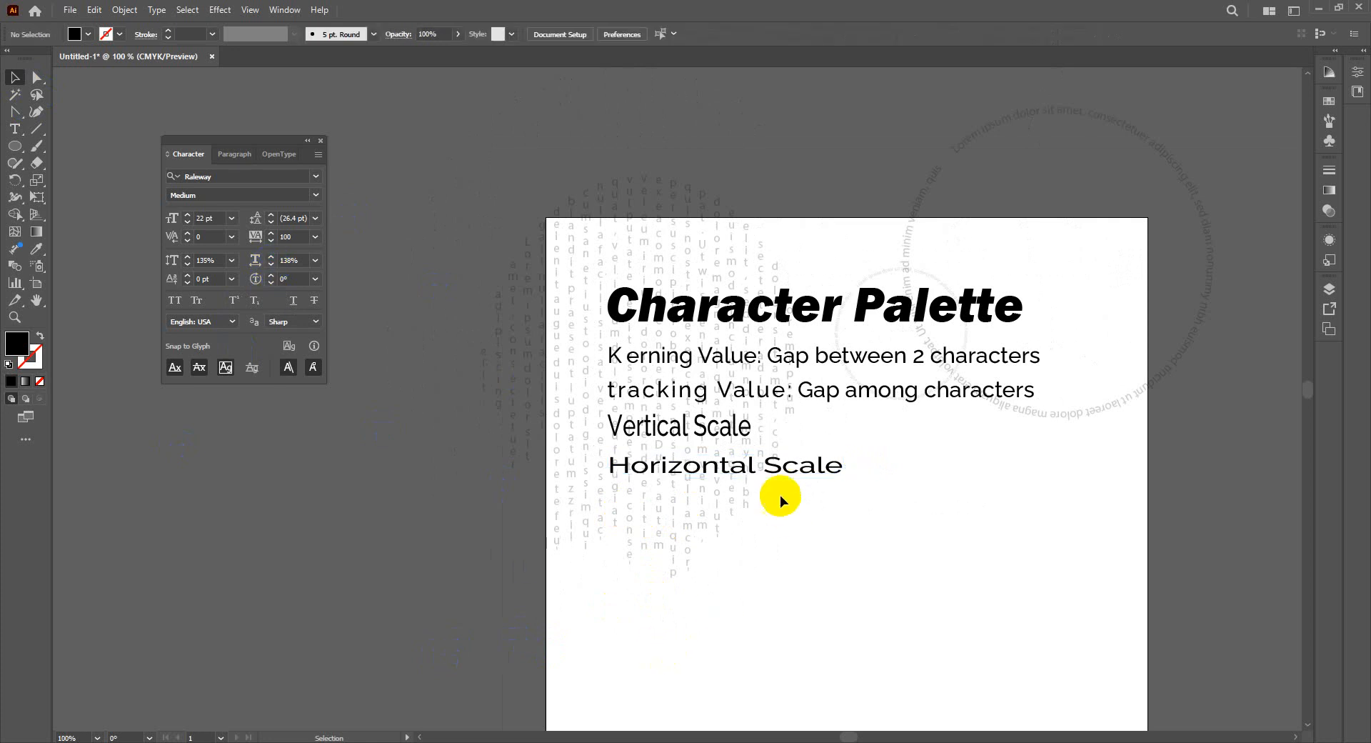
drag(708, 468, 672, 468)
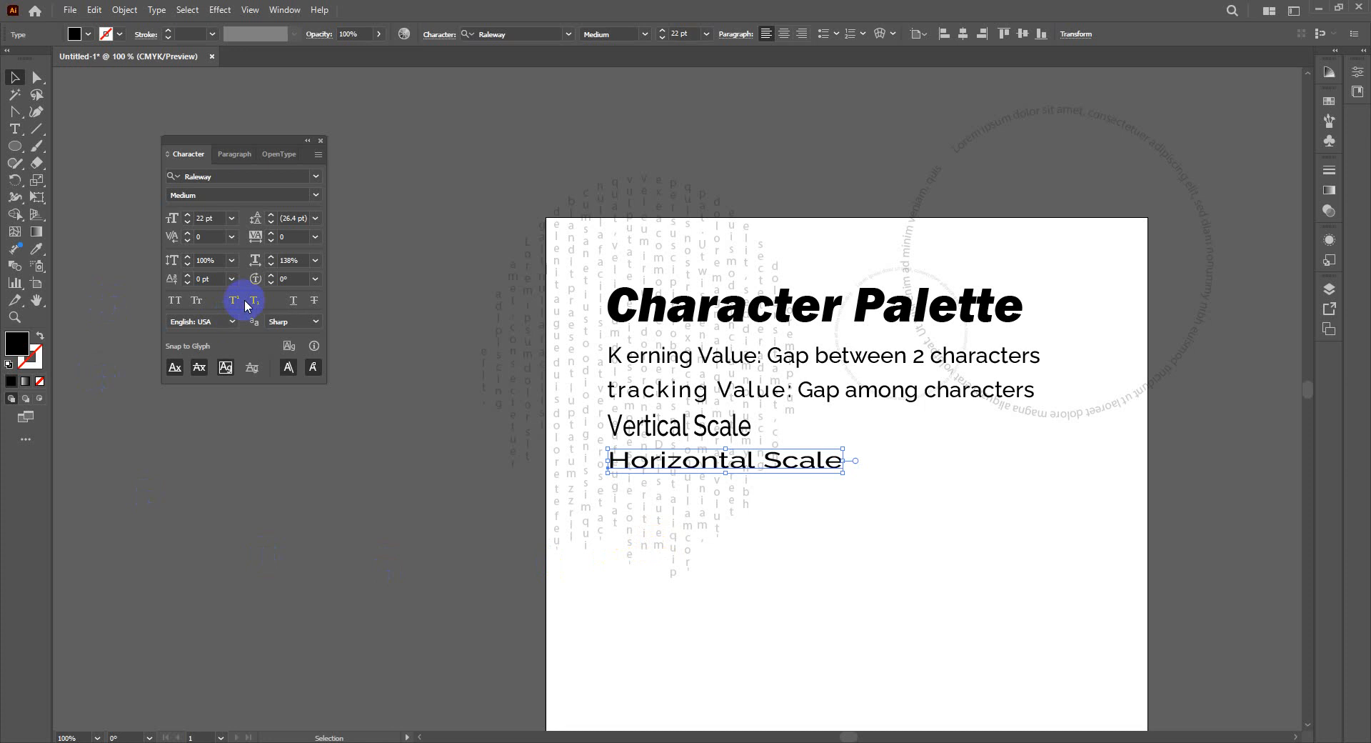
Step: Preview different fonts from the font list on the "Vertical Scale" line, then leave the list without choosing one and deselect the text
click(698, 427)
click(315, 176)
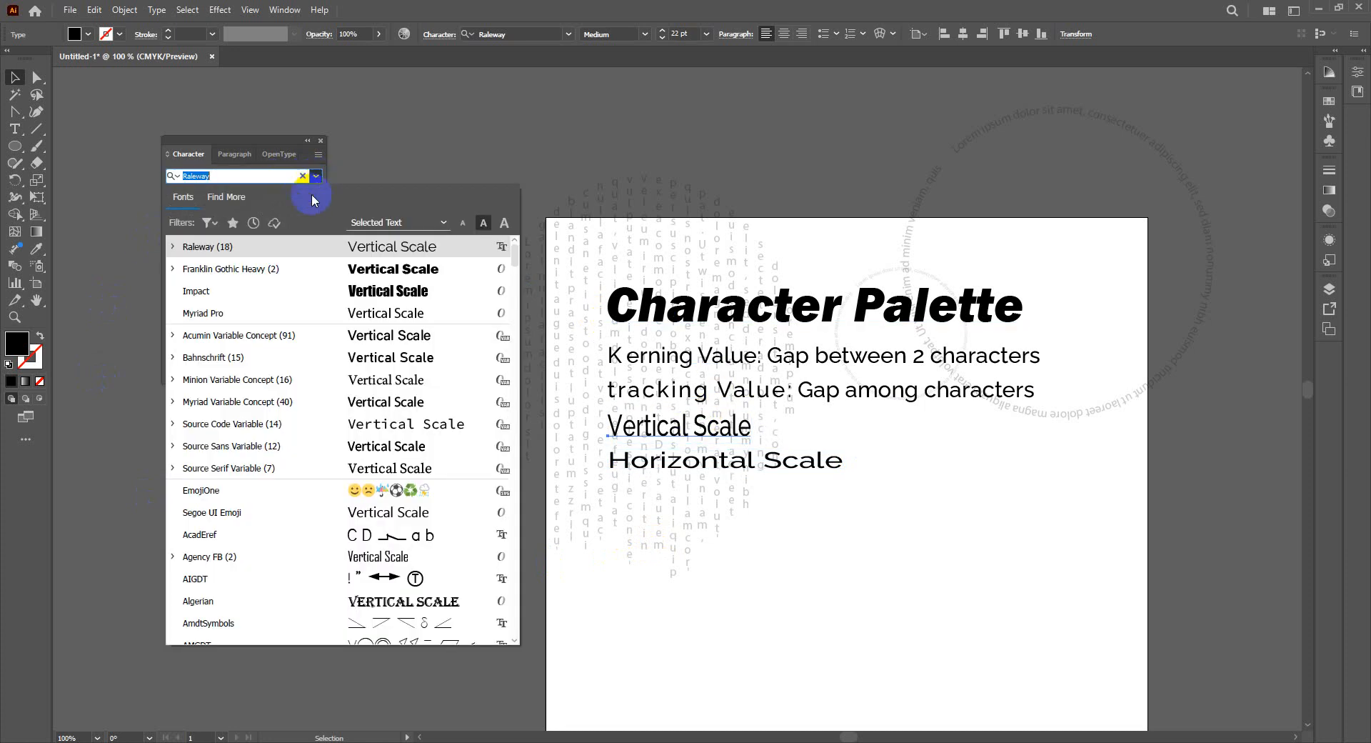
scroll(277, 499, down, 10)
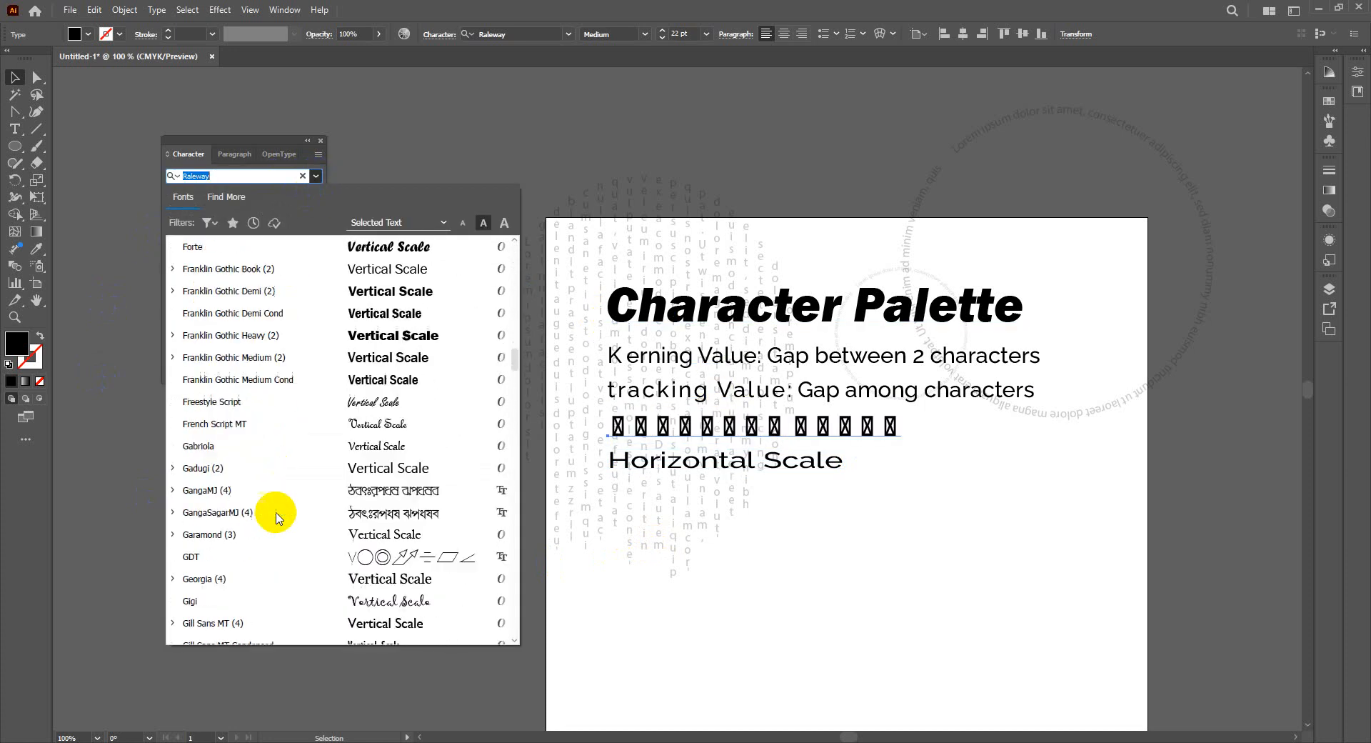
scroll(277, 517, down, 5)
scroll(278, 517, up, 20)
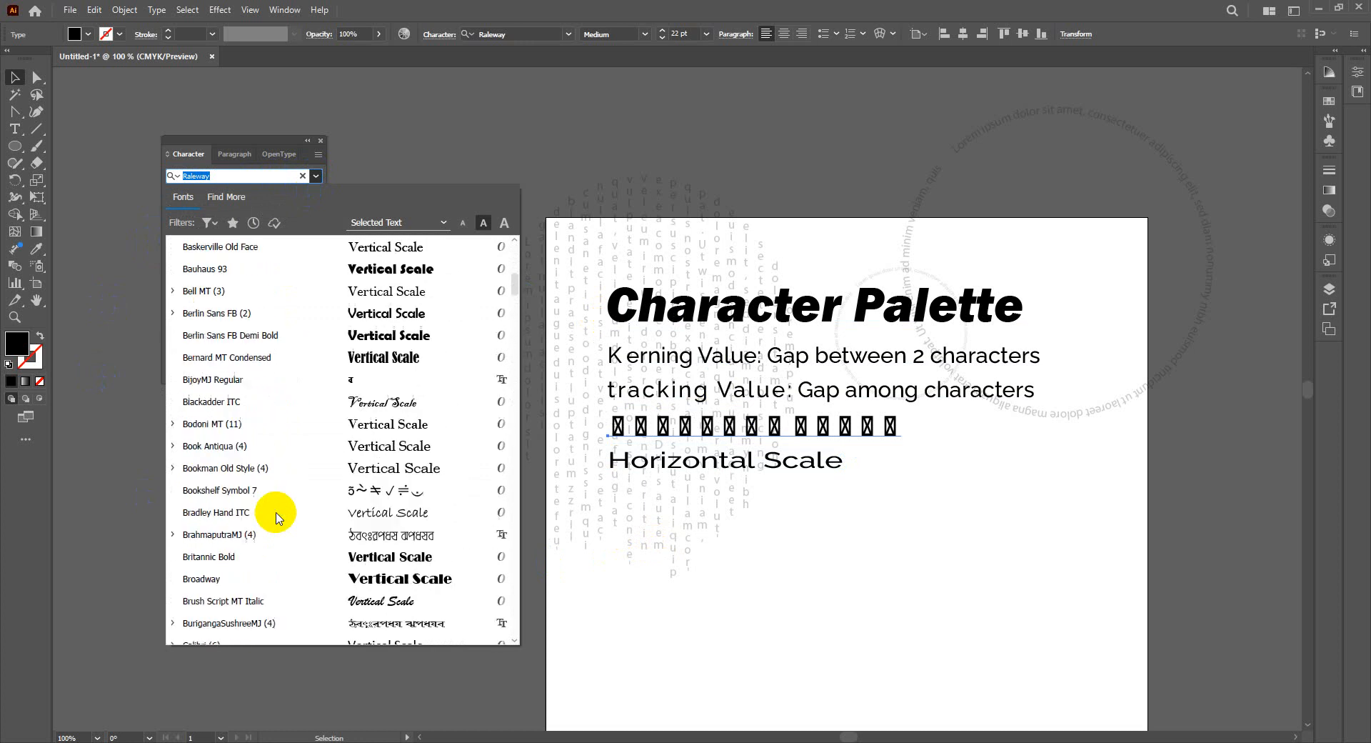
scroll(277, 517, up, 1)
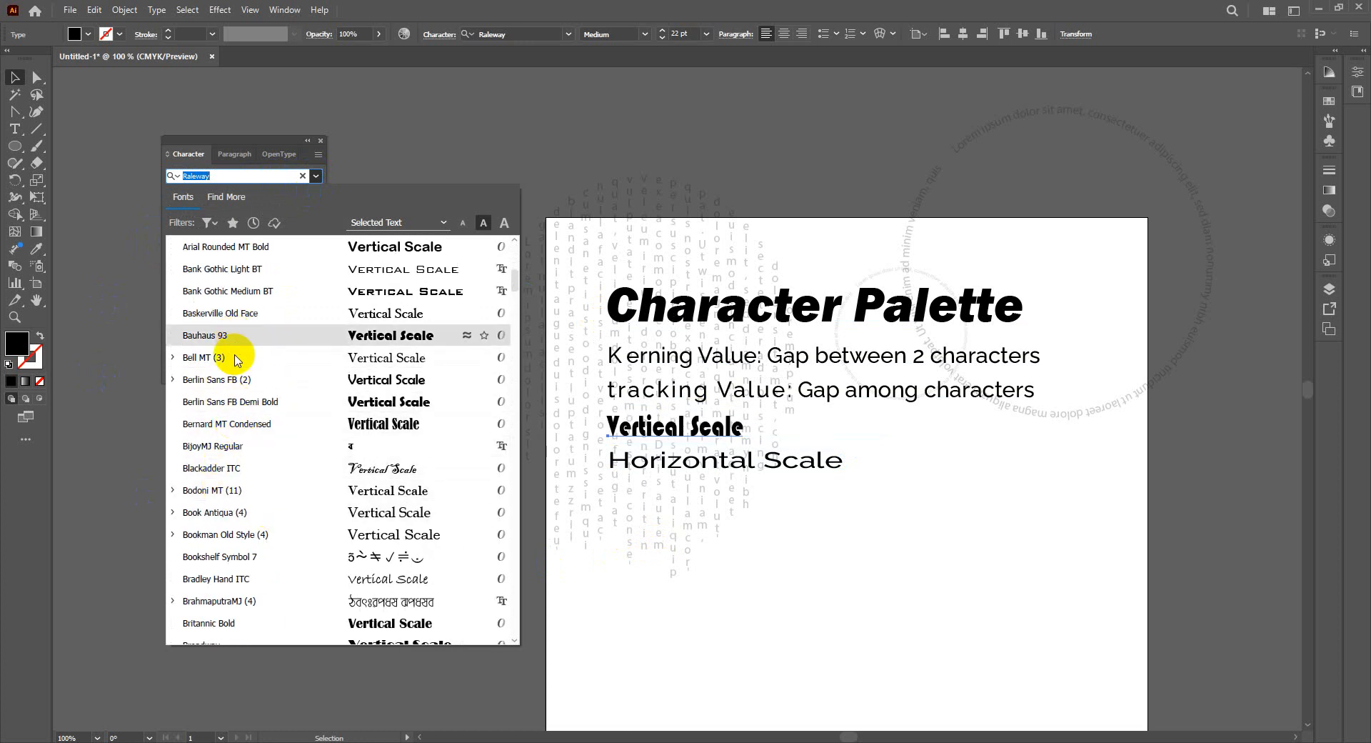
scroll(206, 577, down, 2)
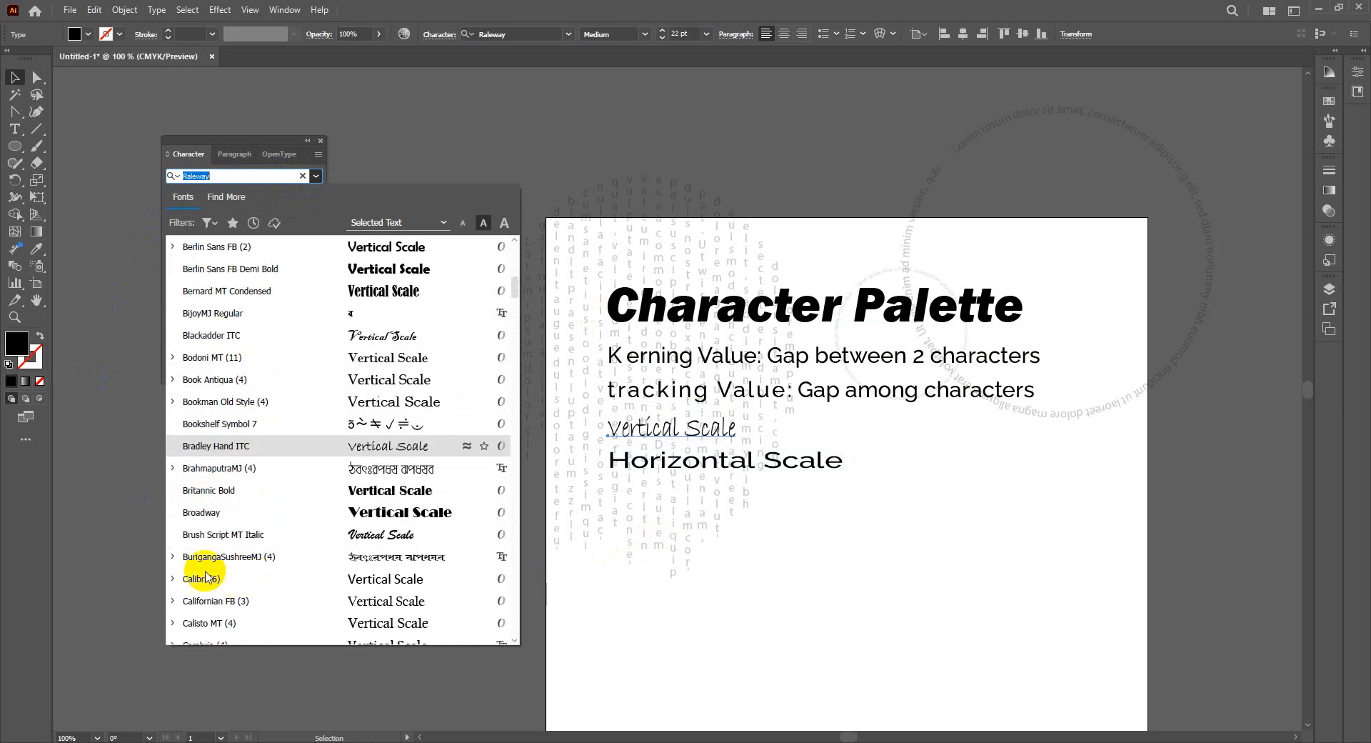
scroll(188, 472, up, 3)
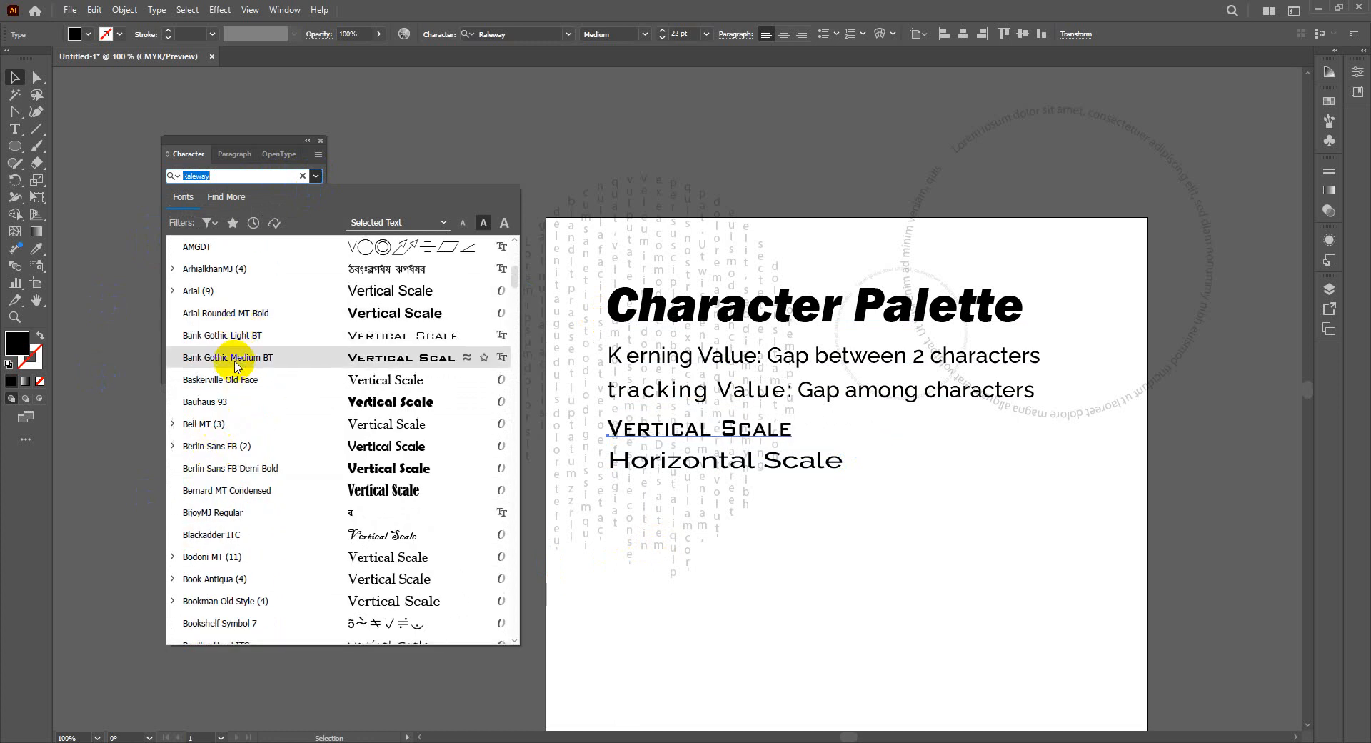
click(192, 293)
click(122, 245)
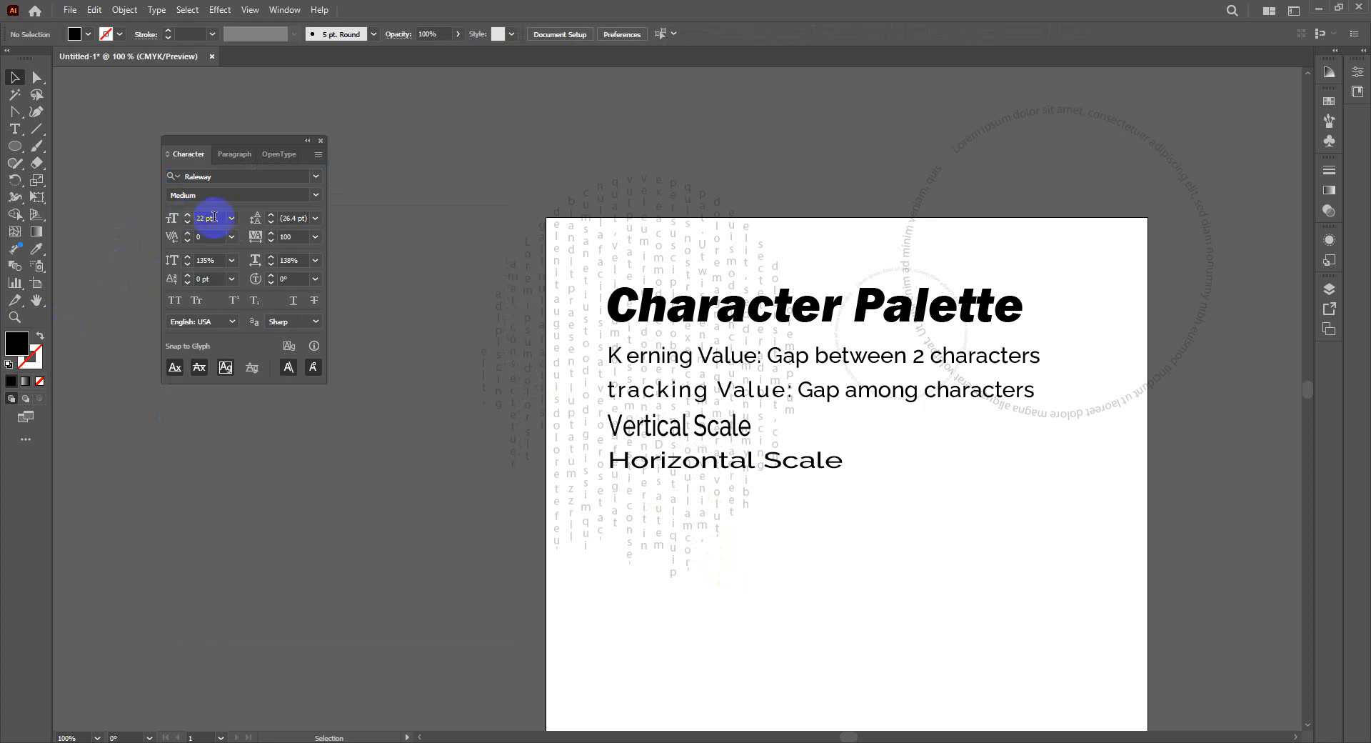
click(234, 300)
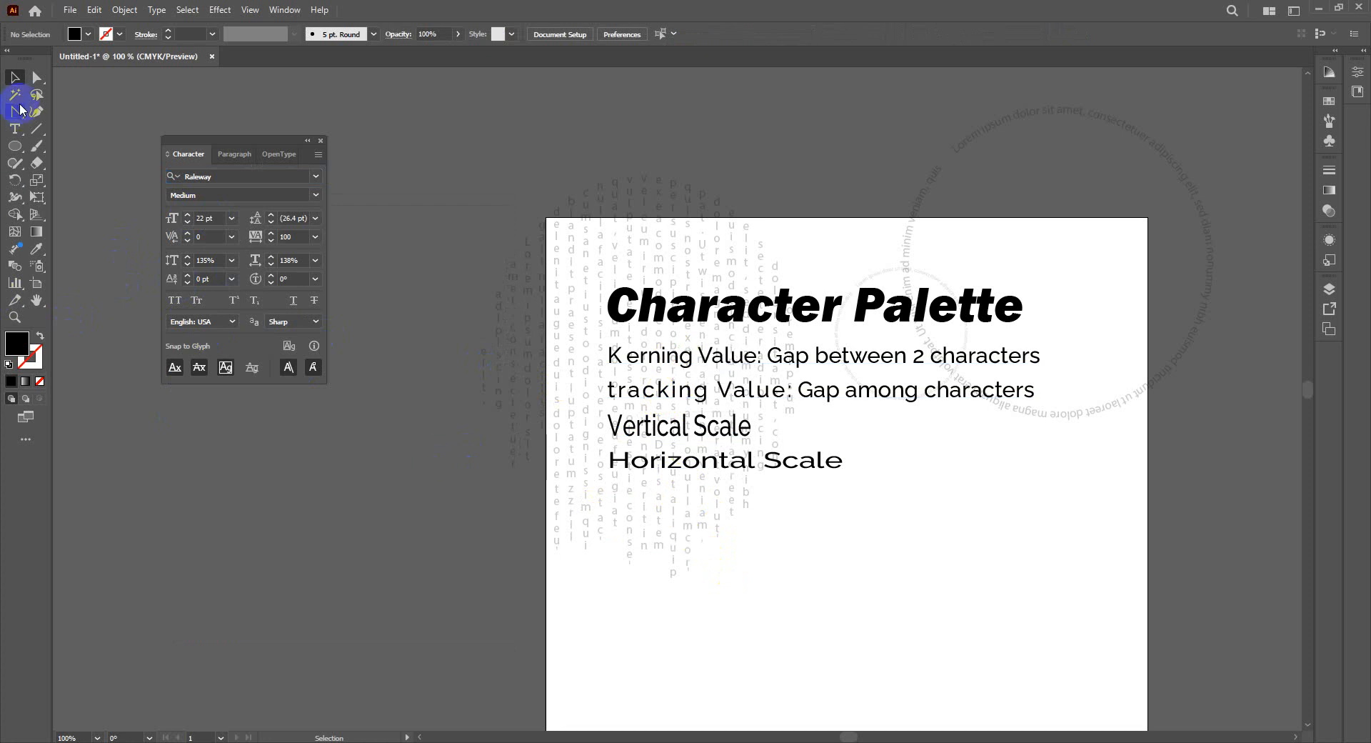
Step: Add a new point text line reading "Baseline Shift" just below the "Horizontal Scale" line
click(16, 128)
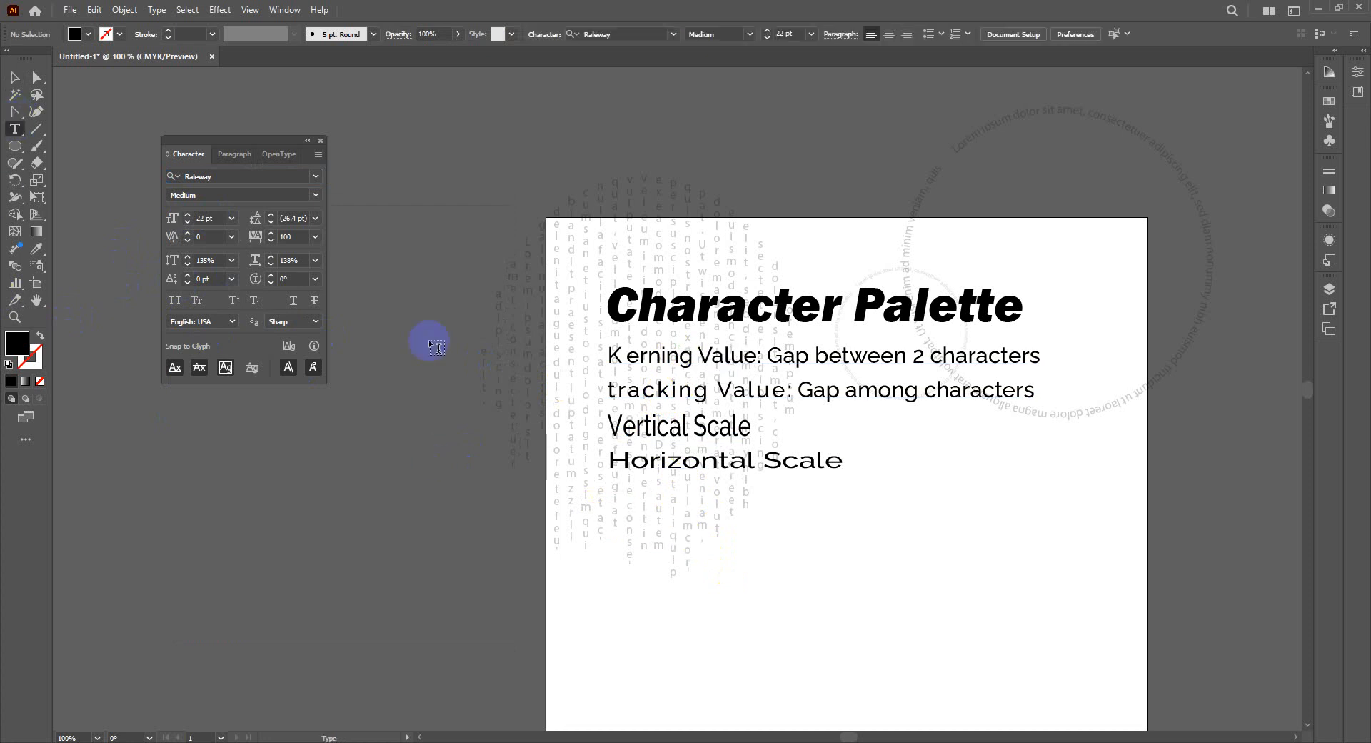
click(620, 493)
key(BackSpace)
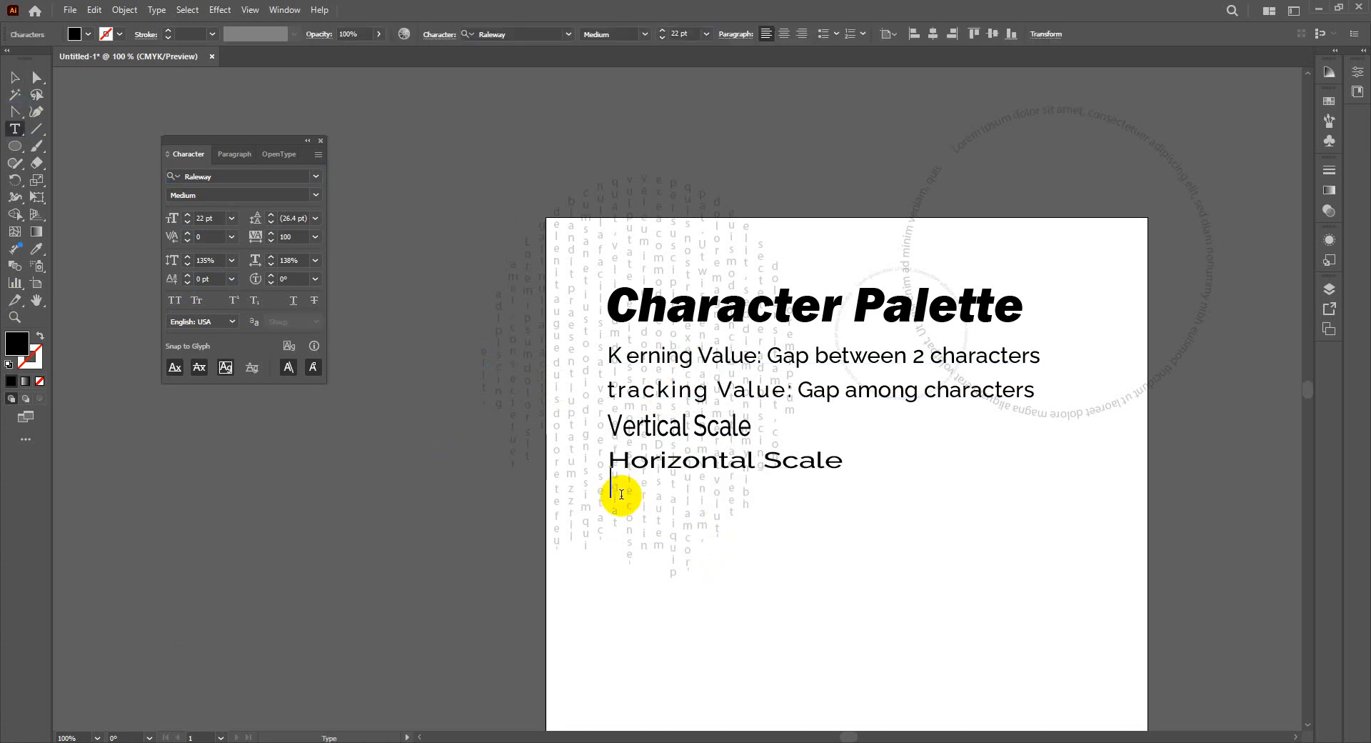
text(Baseline )
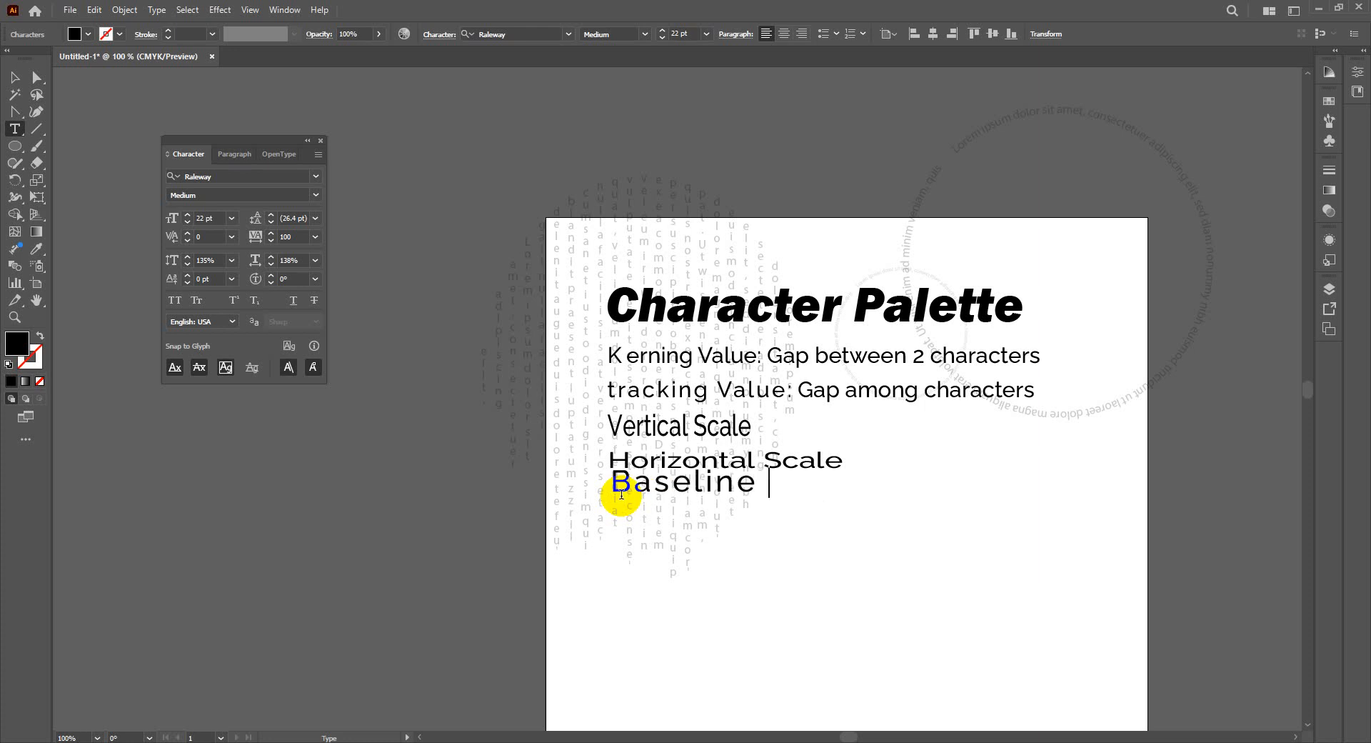
text(Shift)
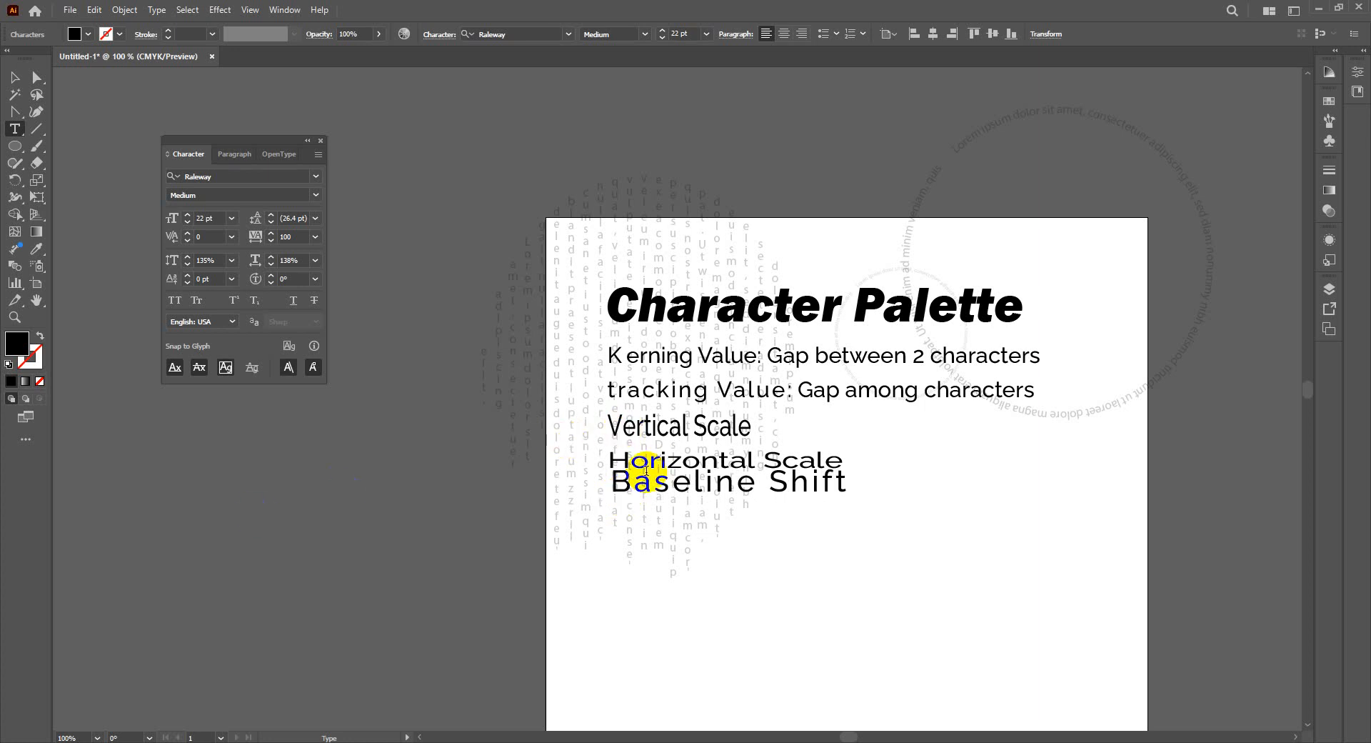
Step: Set the "Baseline Shift" line's tracking to 0 and its vertical and horizontal scale to 100%, and move it slightly down
drag(612, 485, 857, 499)
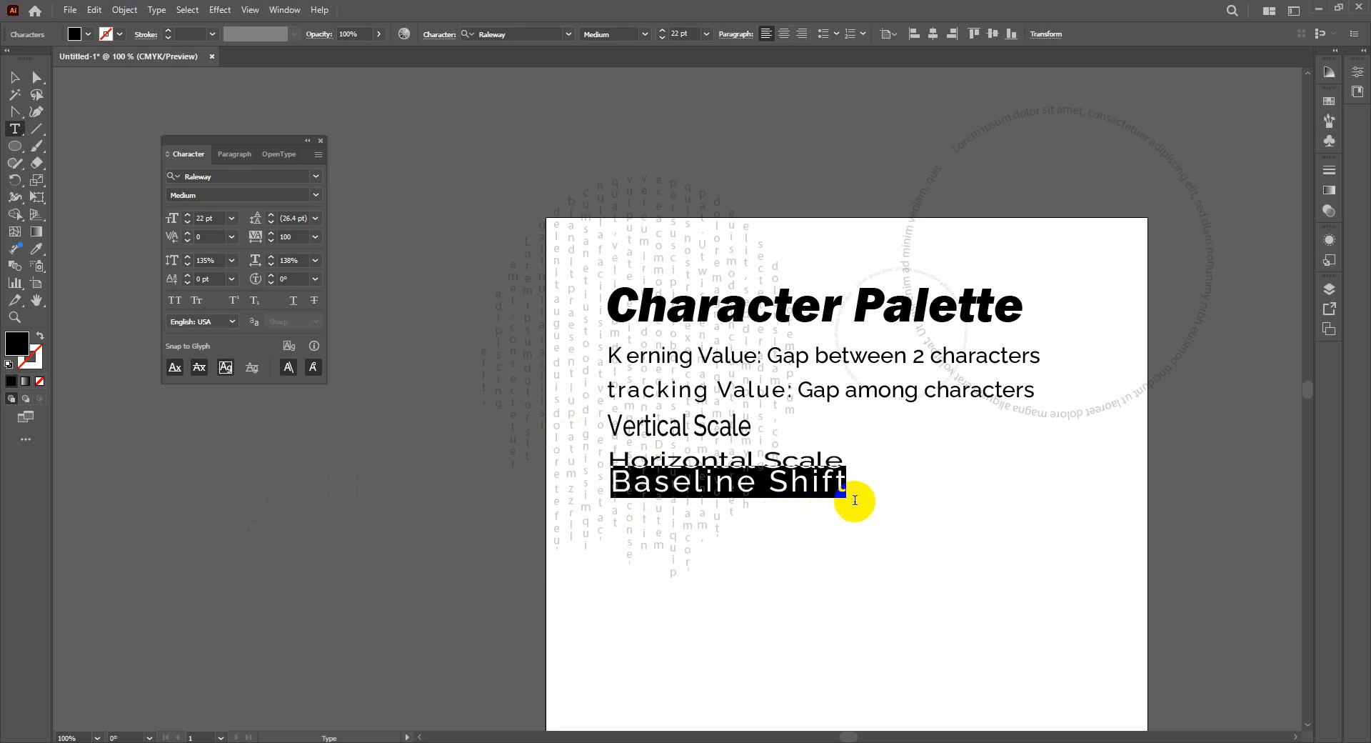
click(289, 237)
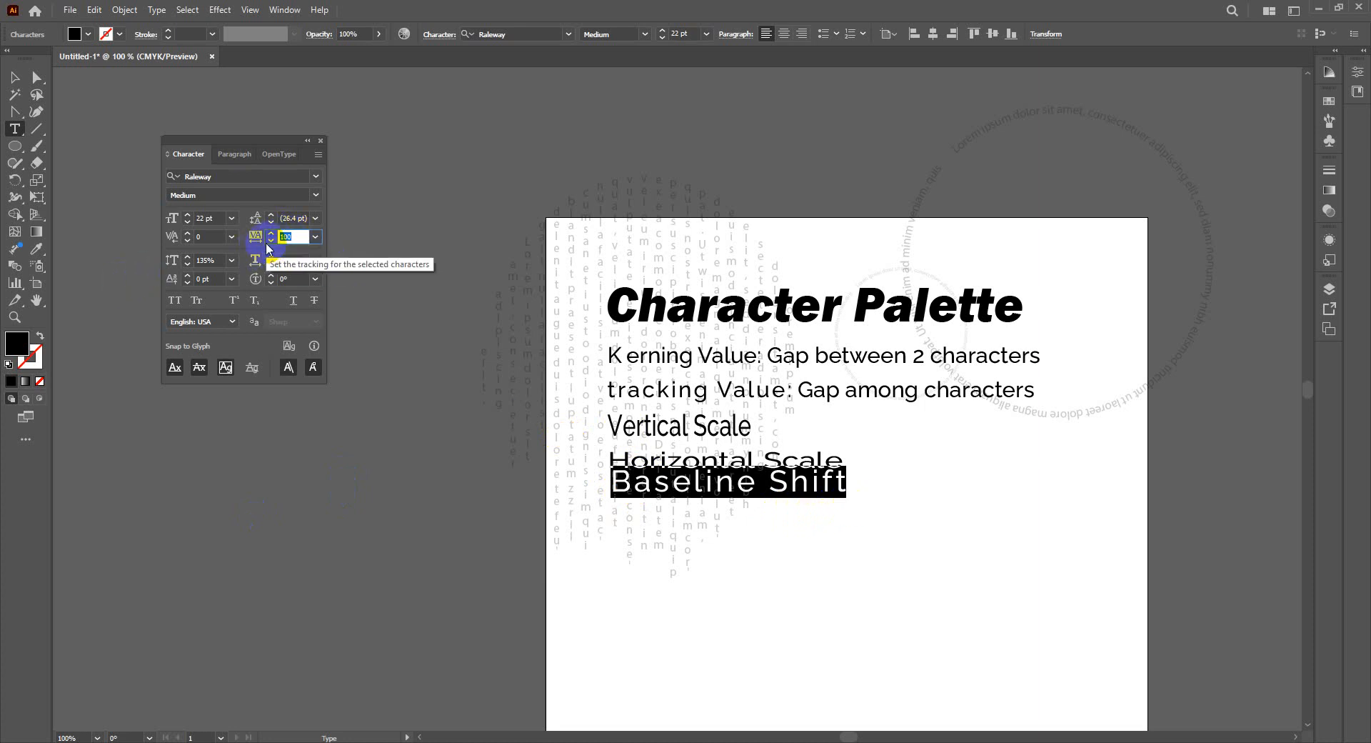
text(0)
click(209, 260)
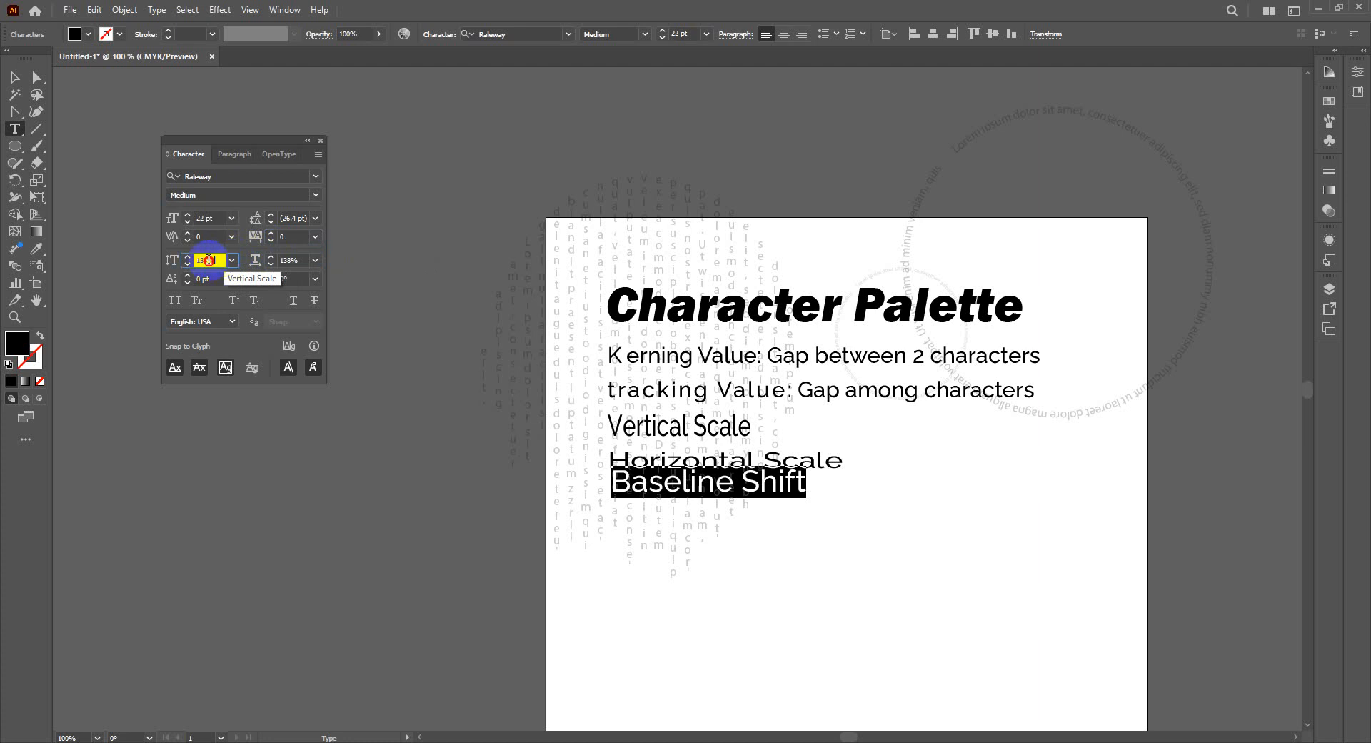
text(100)
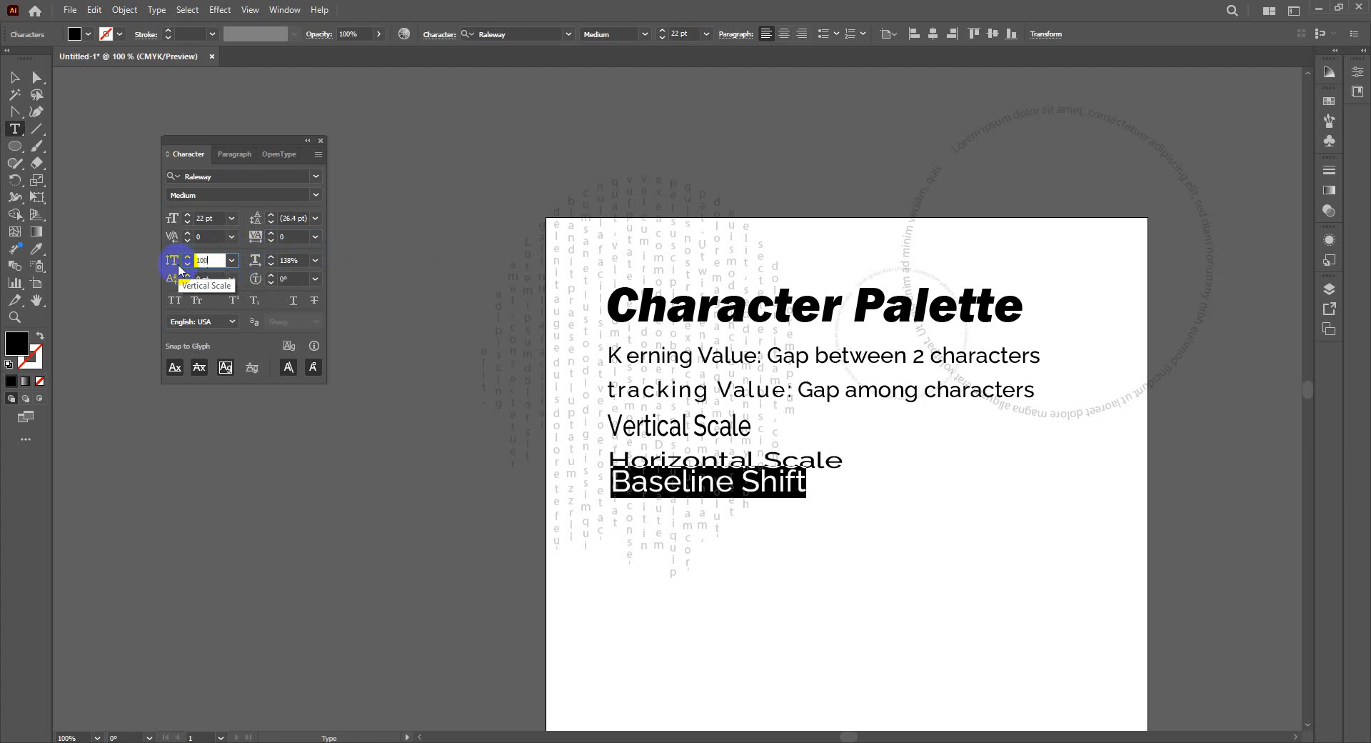
click(294, 260)
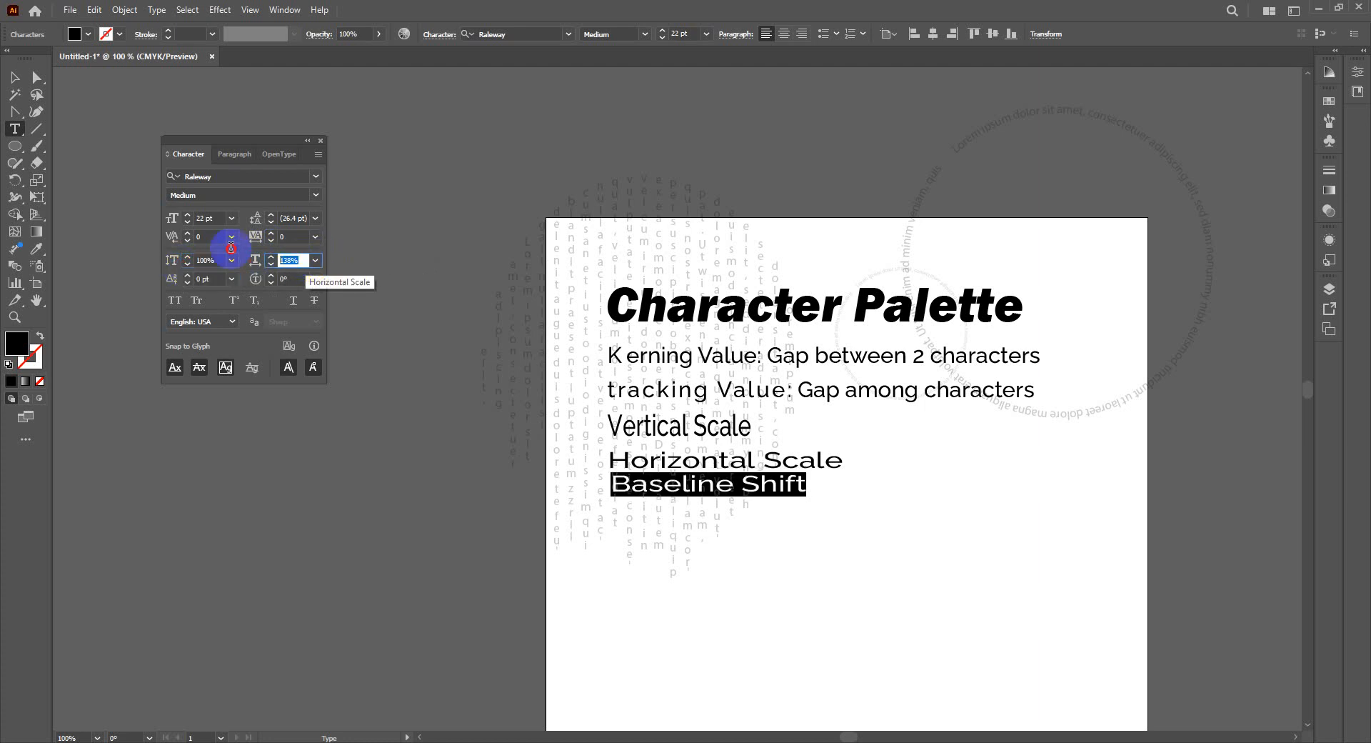
text(100)
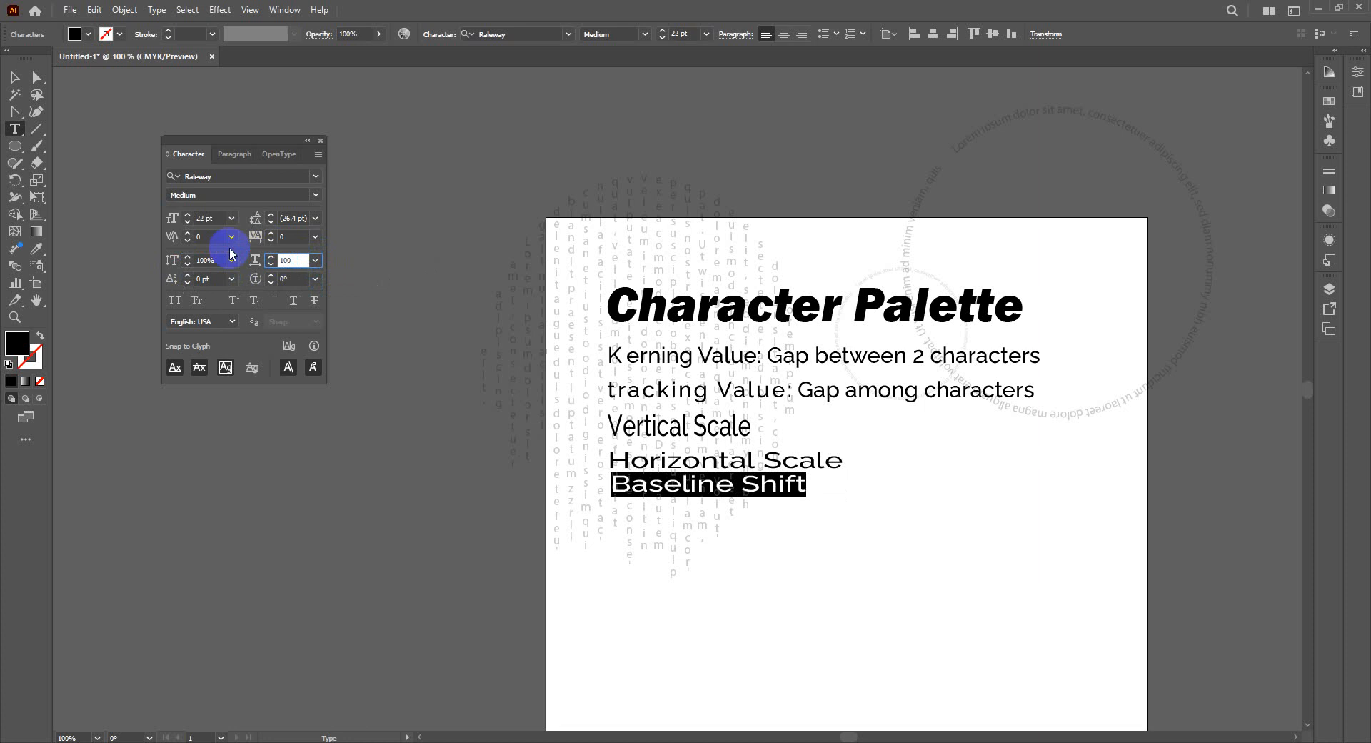
click(202, 278)
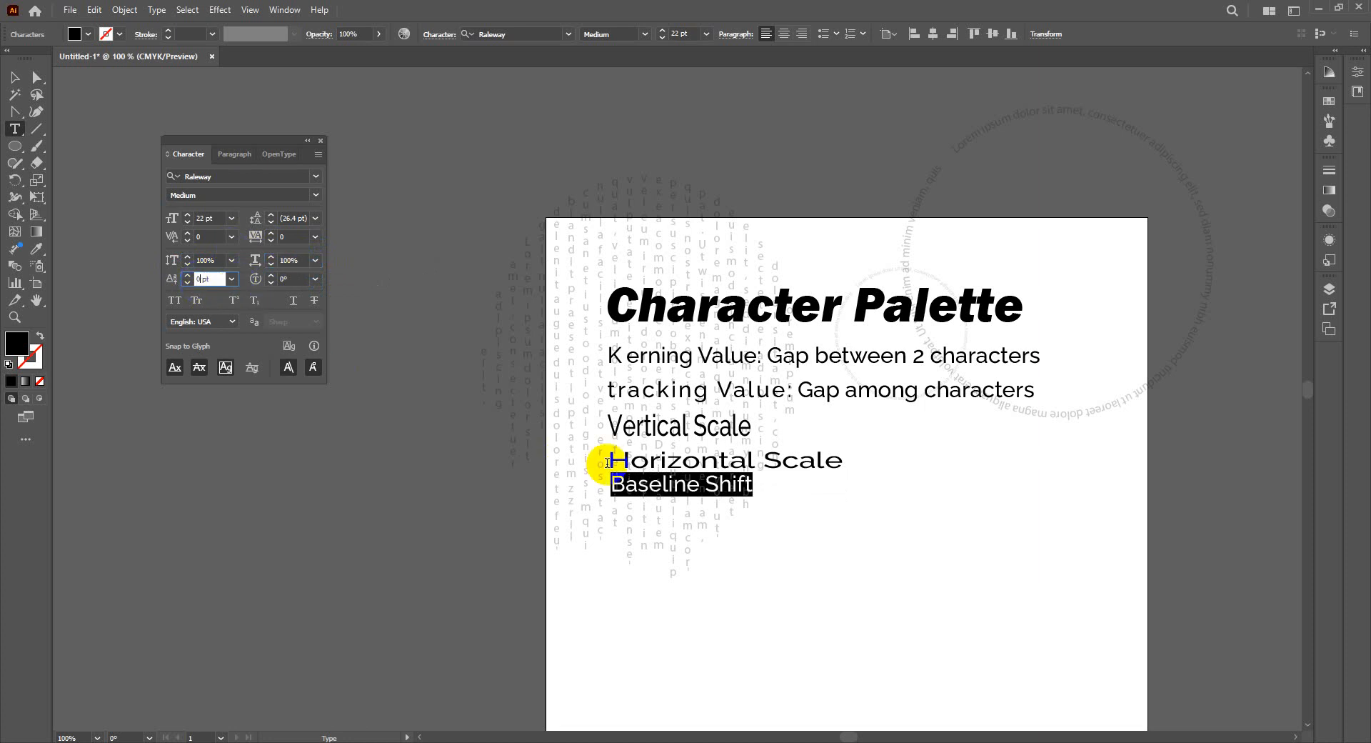
click(11, 75)
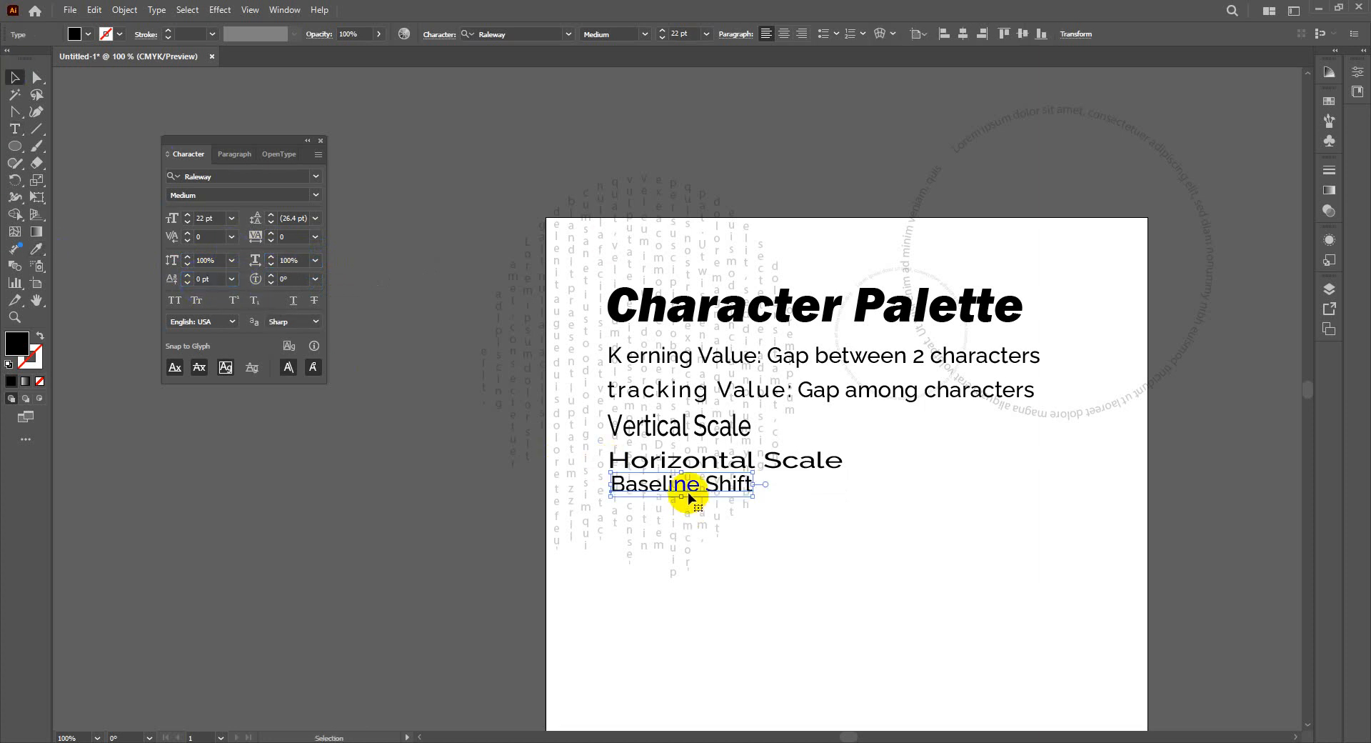
drag(688, 494, 691, 502)
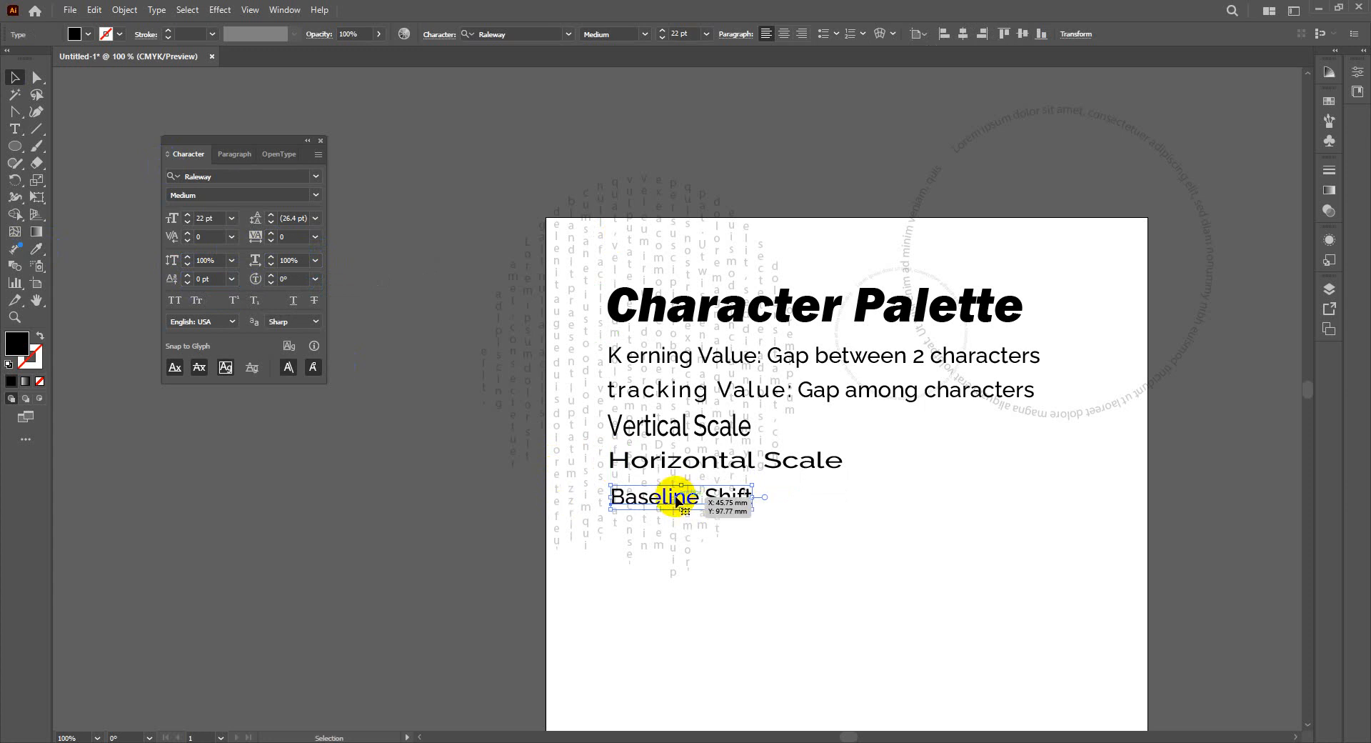
Step: Raise the letter "a" in the word "Baseline" with a baseline shift of 11 pt
key(ctrl+=)
key(ctrl+=)
key(ctrl+=)
key(ctrl+=)
key(v)
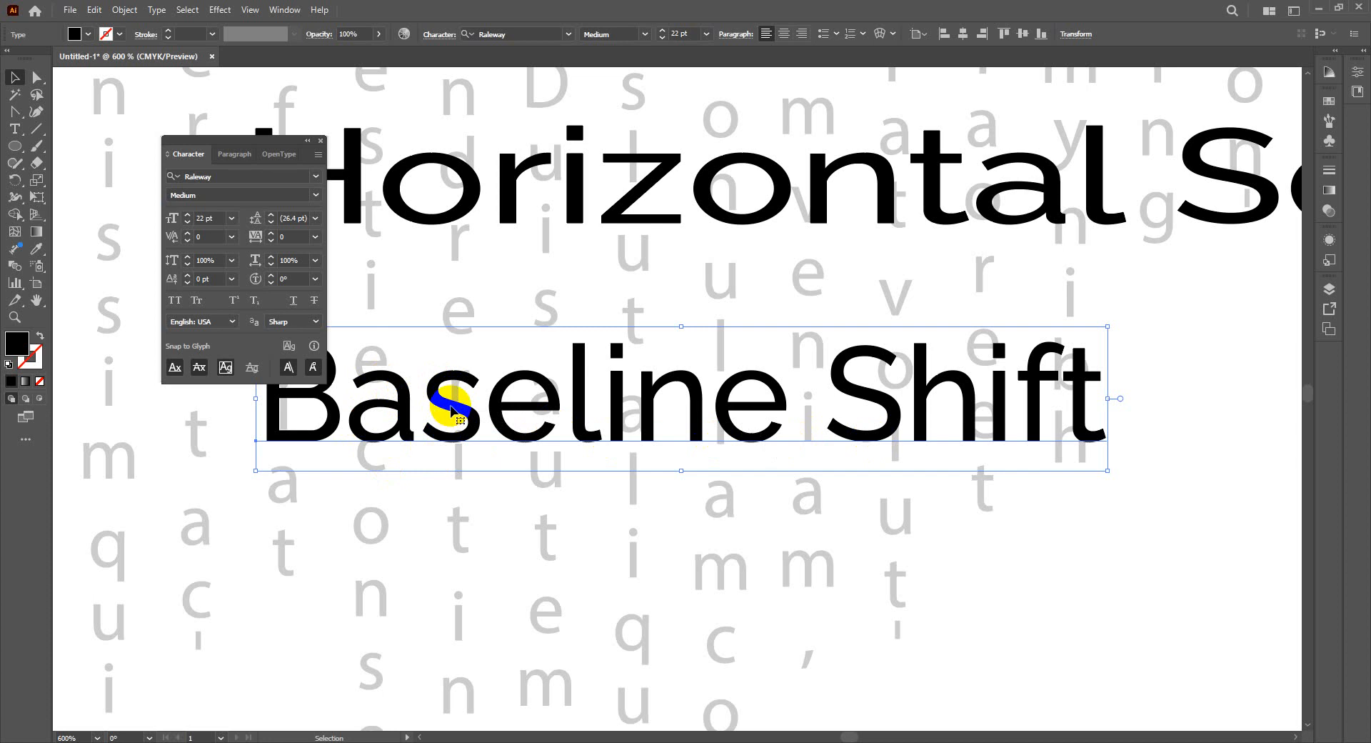
key(t)
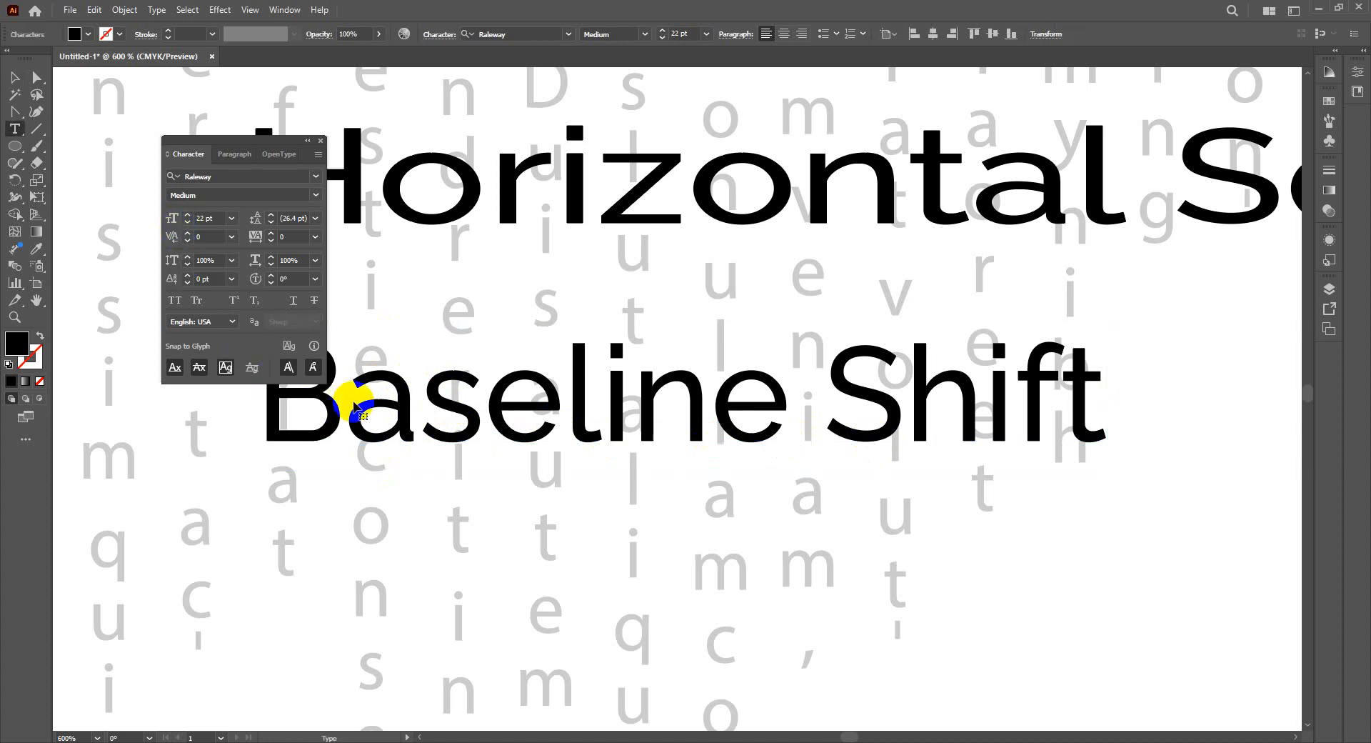
drag(355, 405, 419, 407)
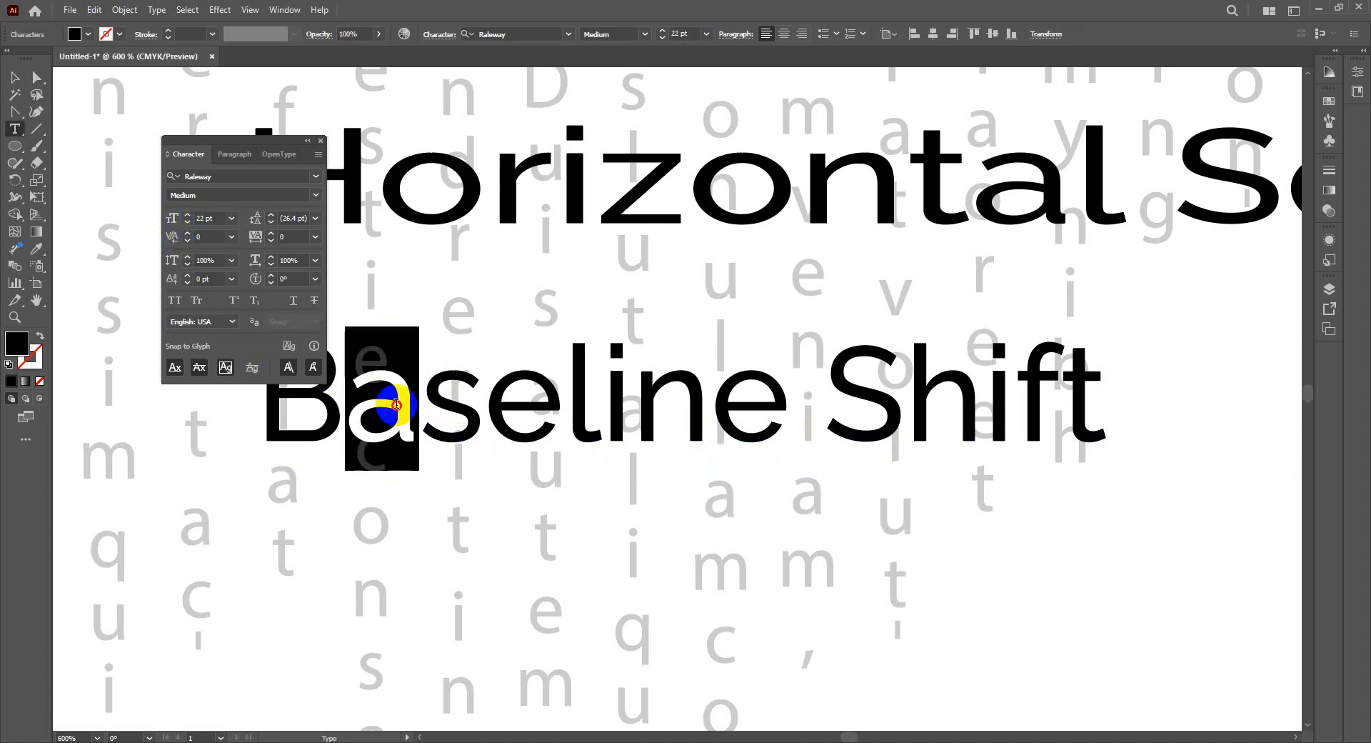
click(189, 277)
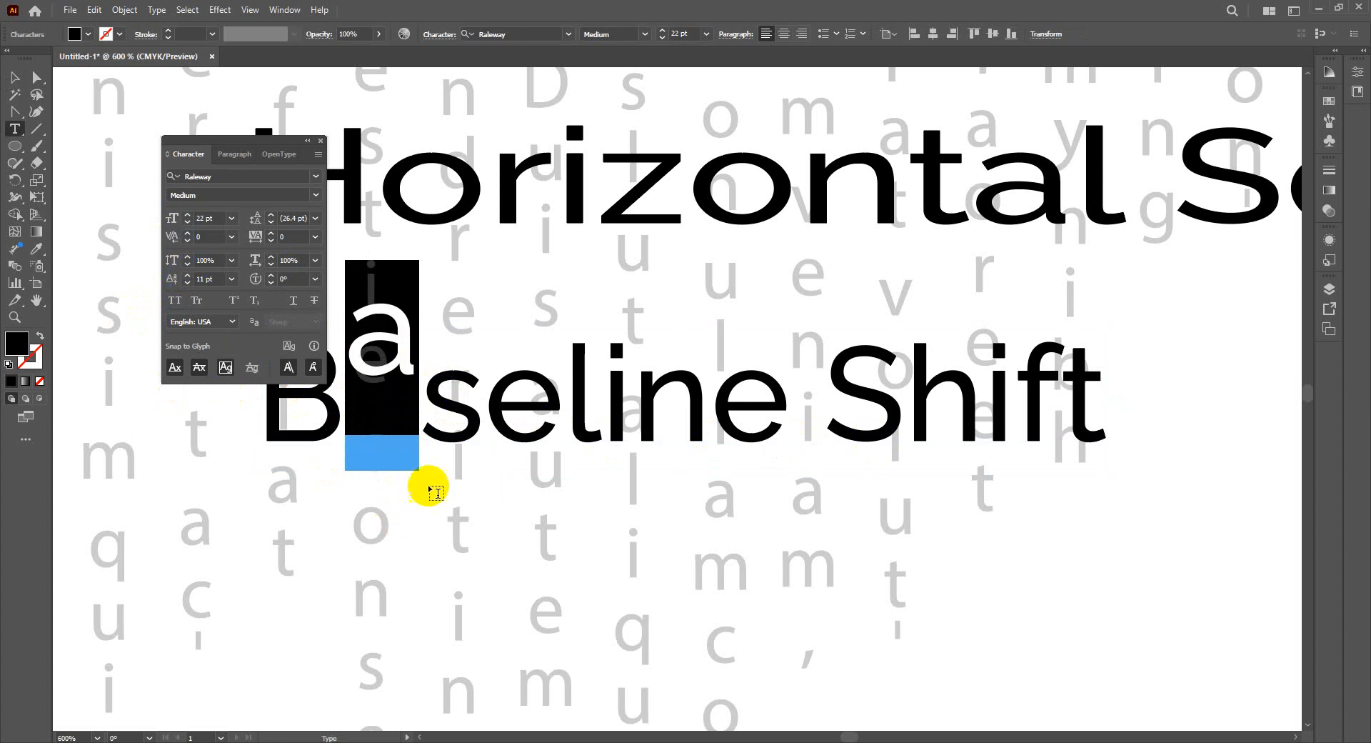
Step: Lower the first letter "e" in the word "Baseline" with a baseline shift of -12 pt
drag(483, 404, 549, 406)
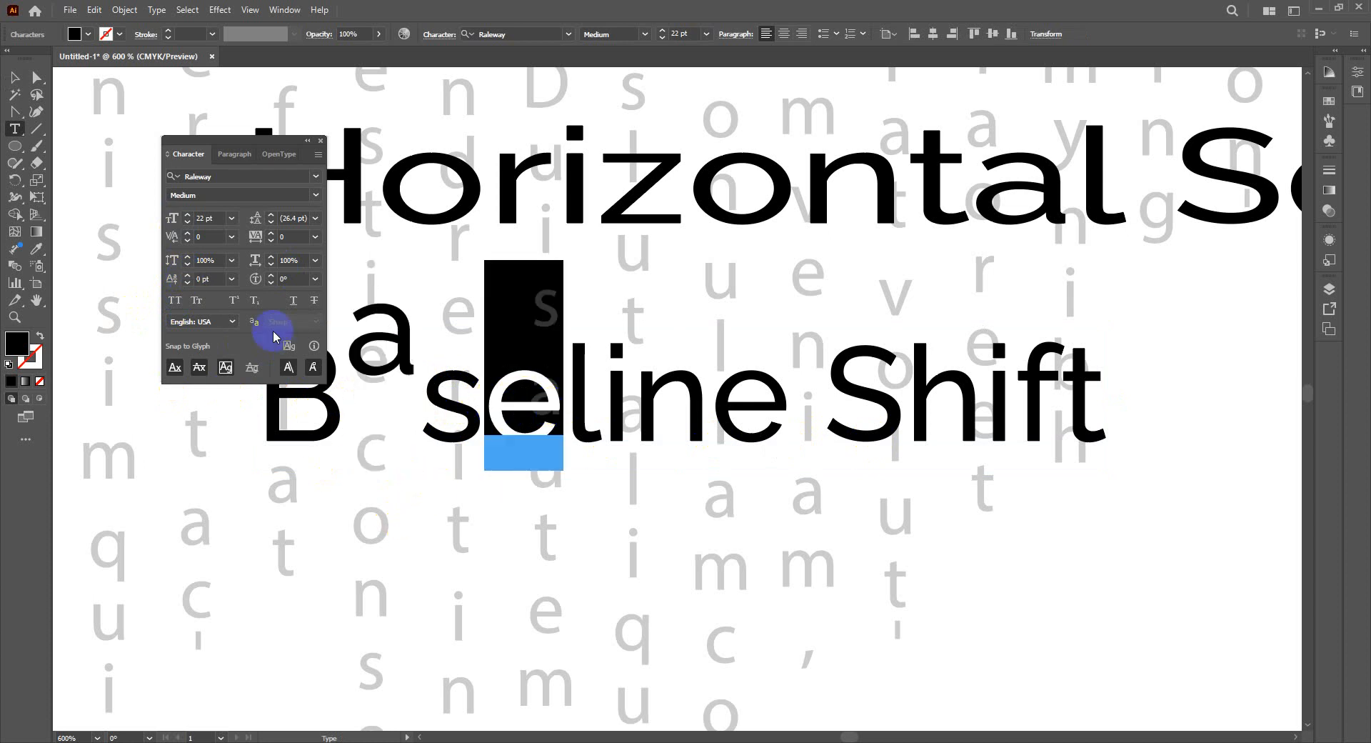
click(186, 283)
click(186, 283)
click(186, 283)
click(186, 283)
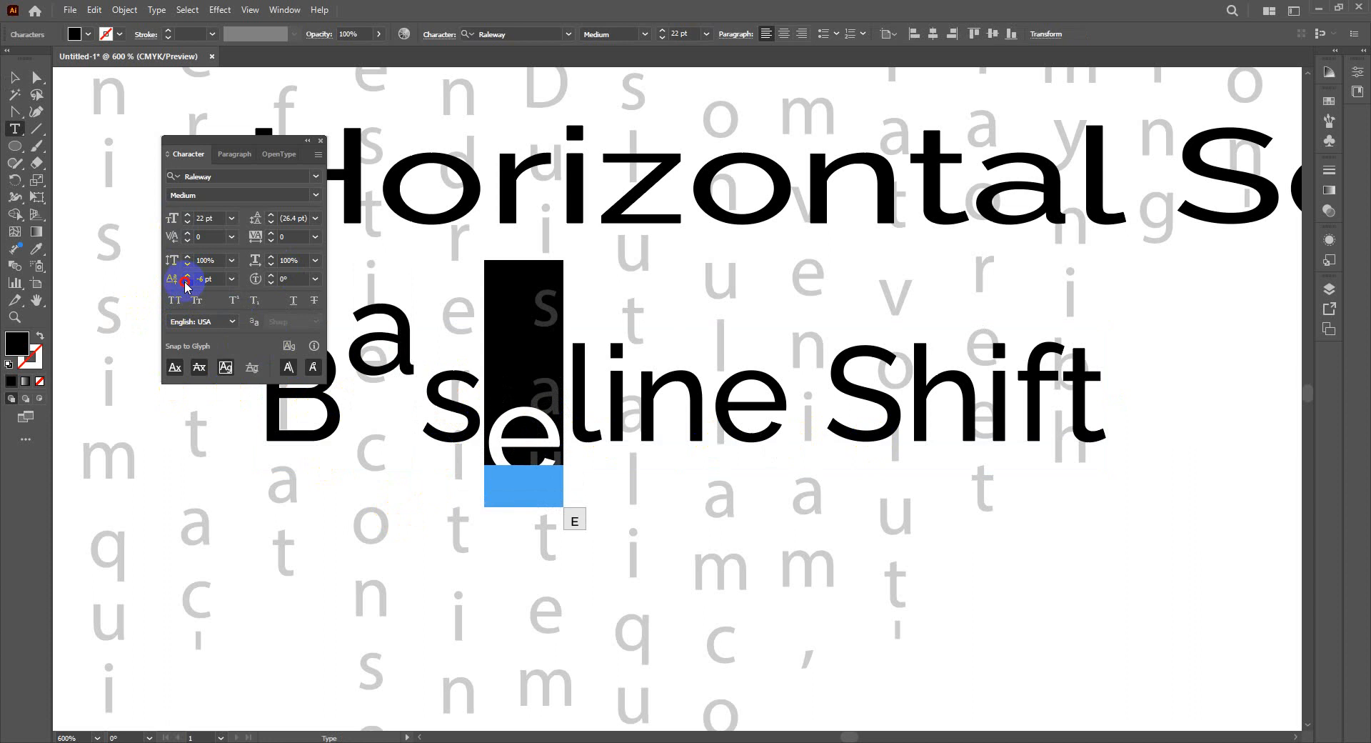
click(187, 283)
click(186, 282)
click(186, 283)
click(187, 283)
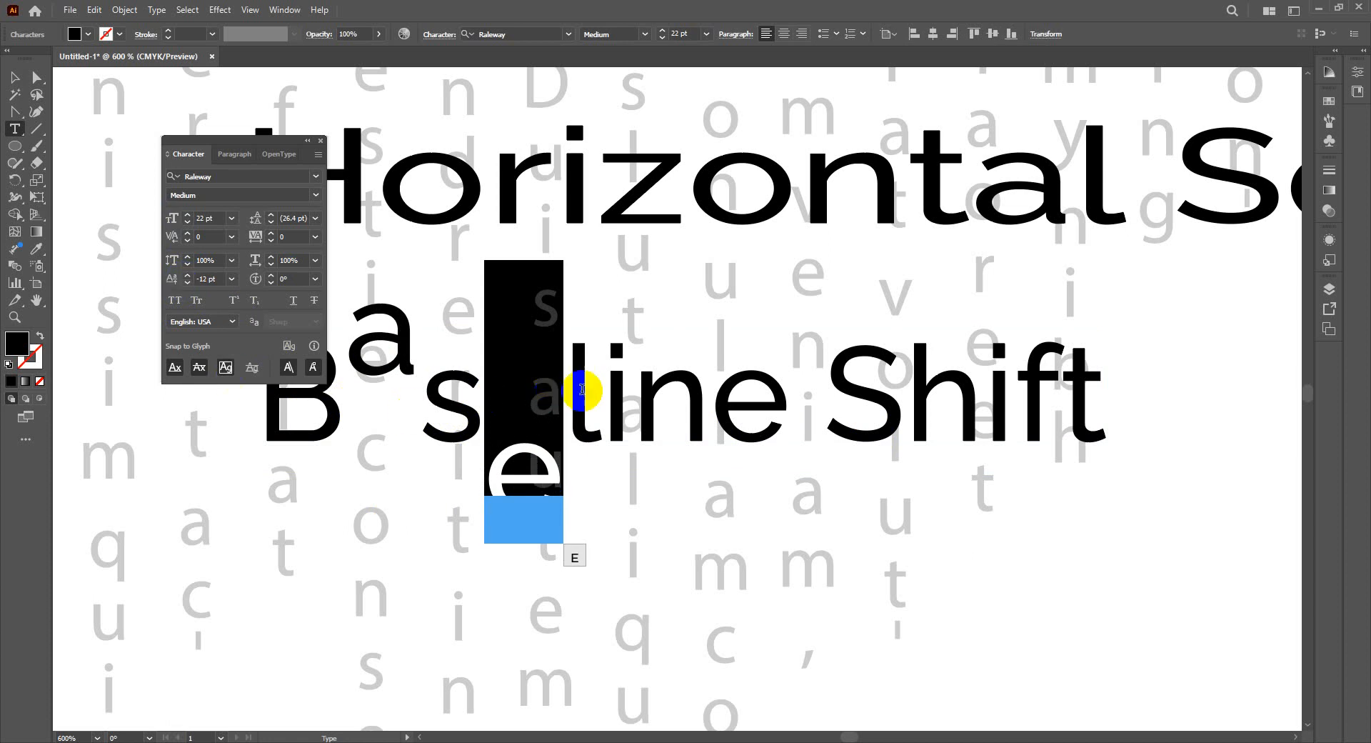
Step: Raise the letter "i" in the word "Baseline" with a baseline shift of 13 pt
drag(604, 385, 627, 385)
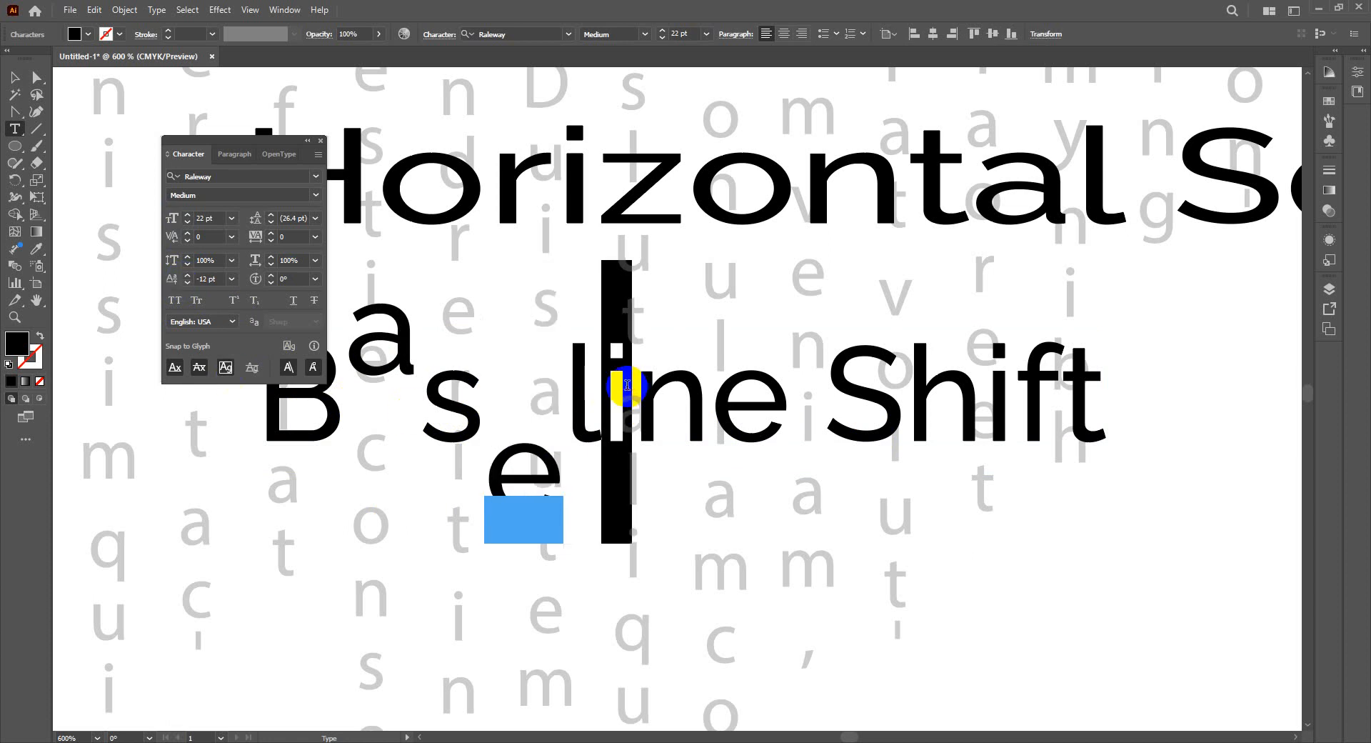
click(189, 278)
click(189, 279)
click(190, 279)
click(189, 278)
click(190, 278)
click(189, 279)
click(189, 278)
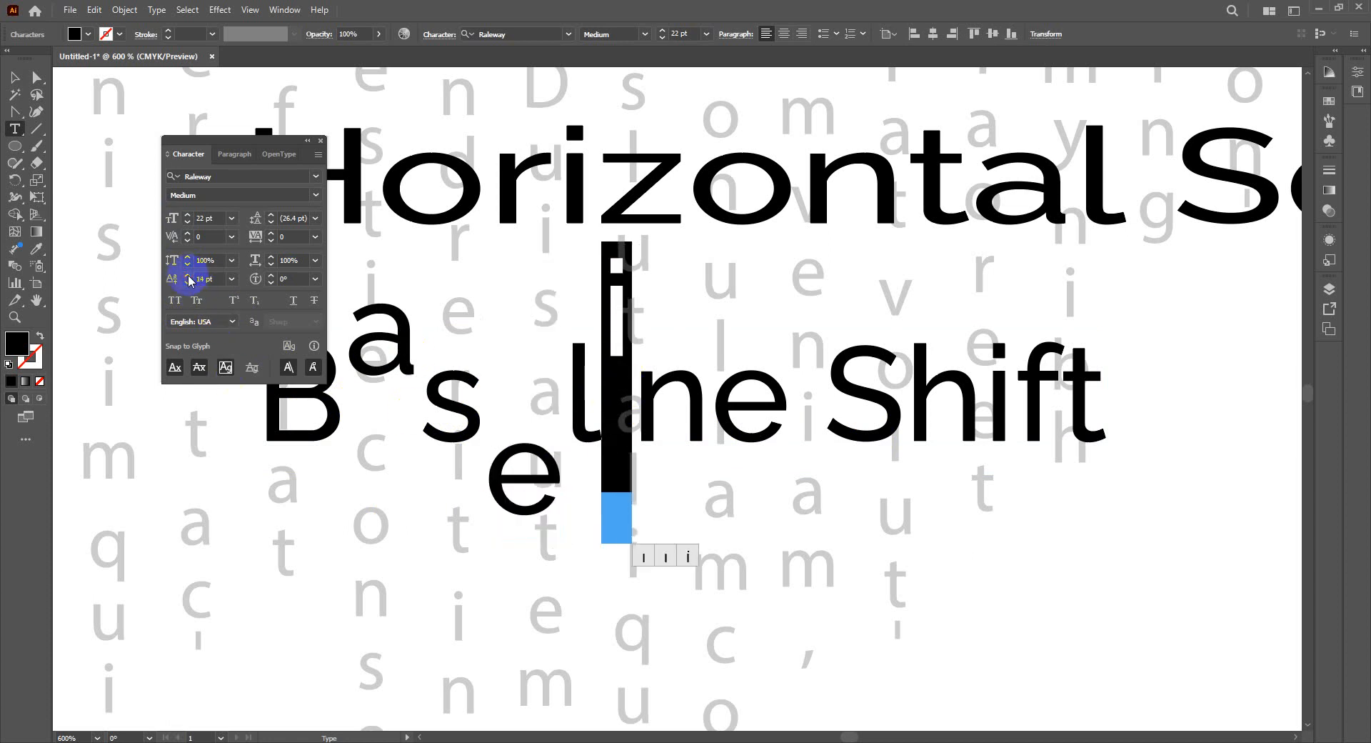
click(189, 282)
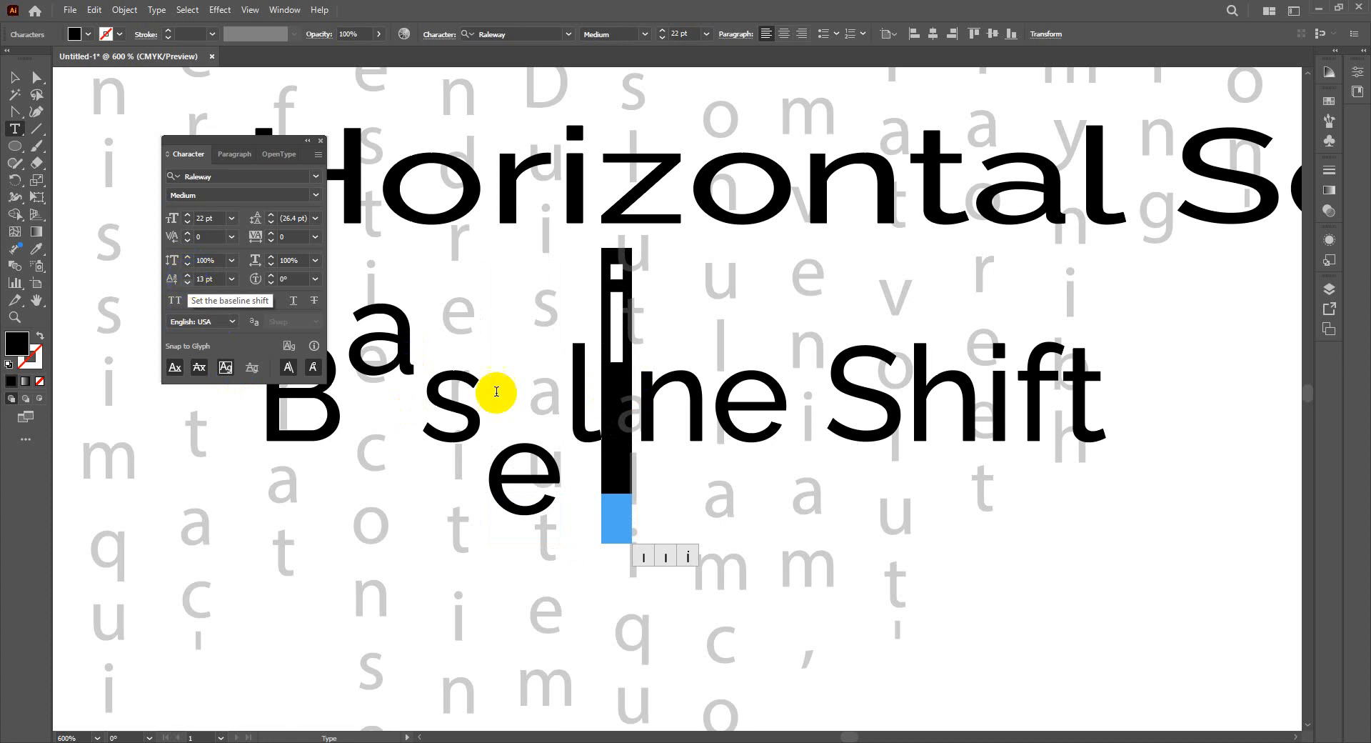
Step: Lower the last letter "e" in the word "Baseline" with a baseline shift of -13 pt
drag(725, 403, 789, 403)
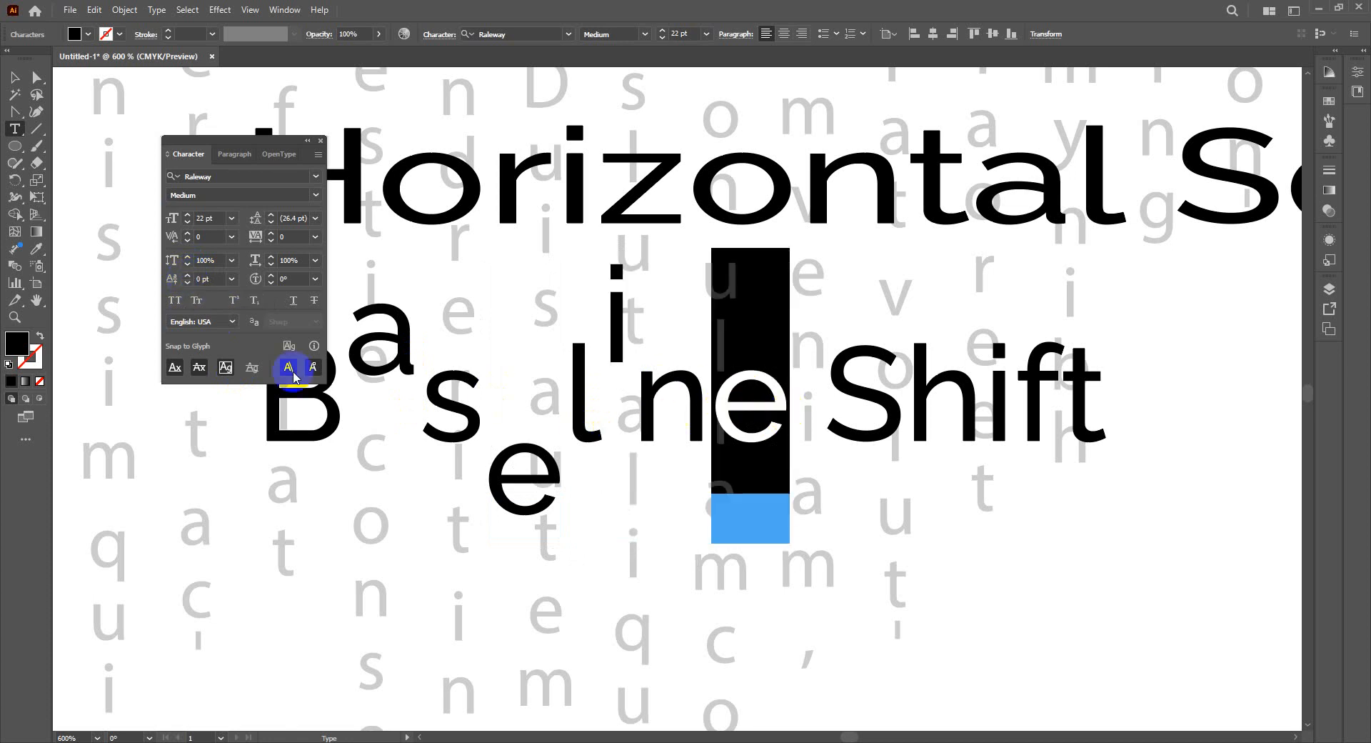
click(187, 282)
click(187, 283)
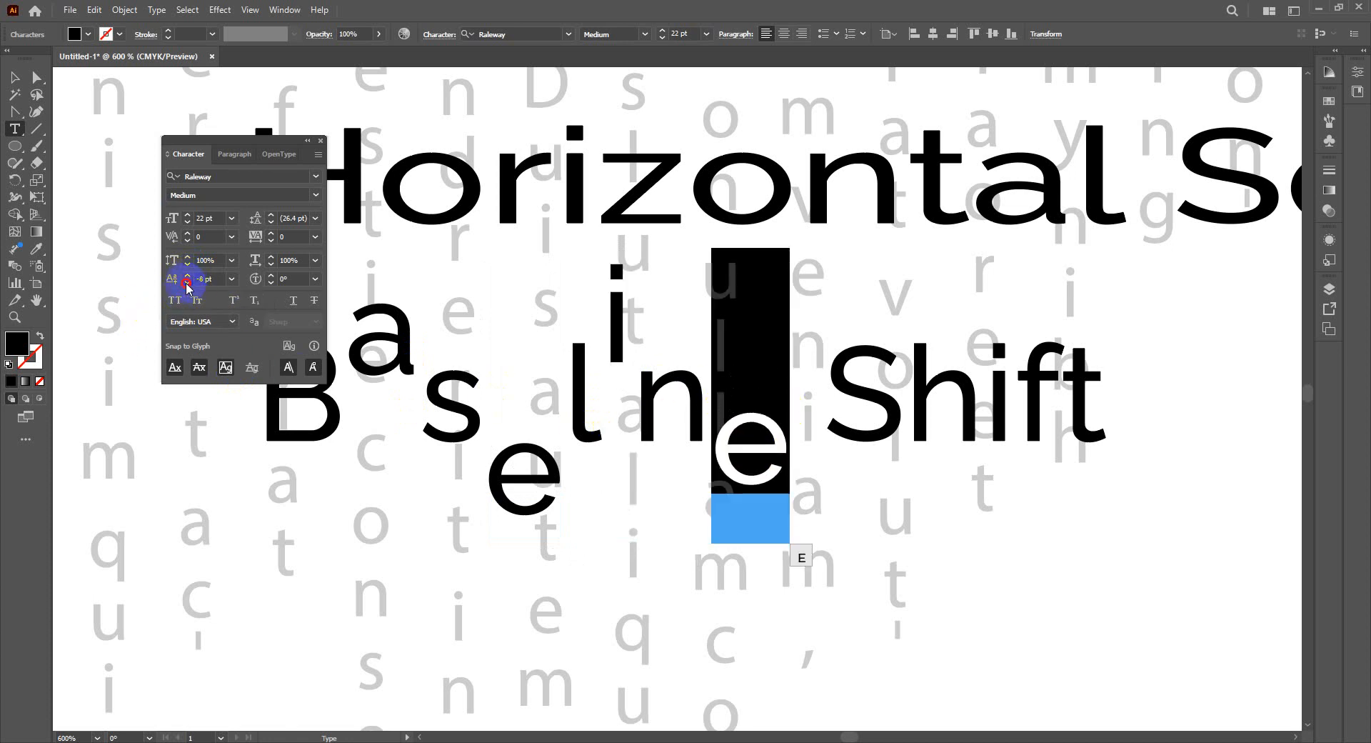
click(187, 283)
click(187, 283)
click(187, 283)
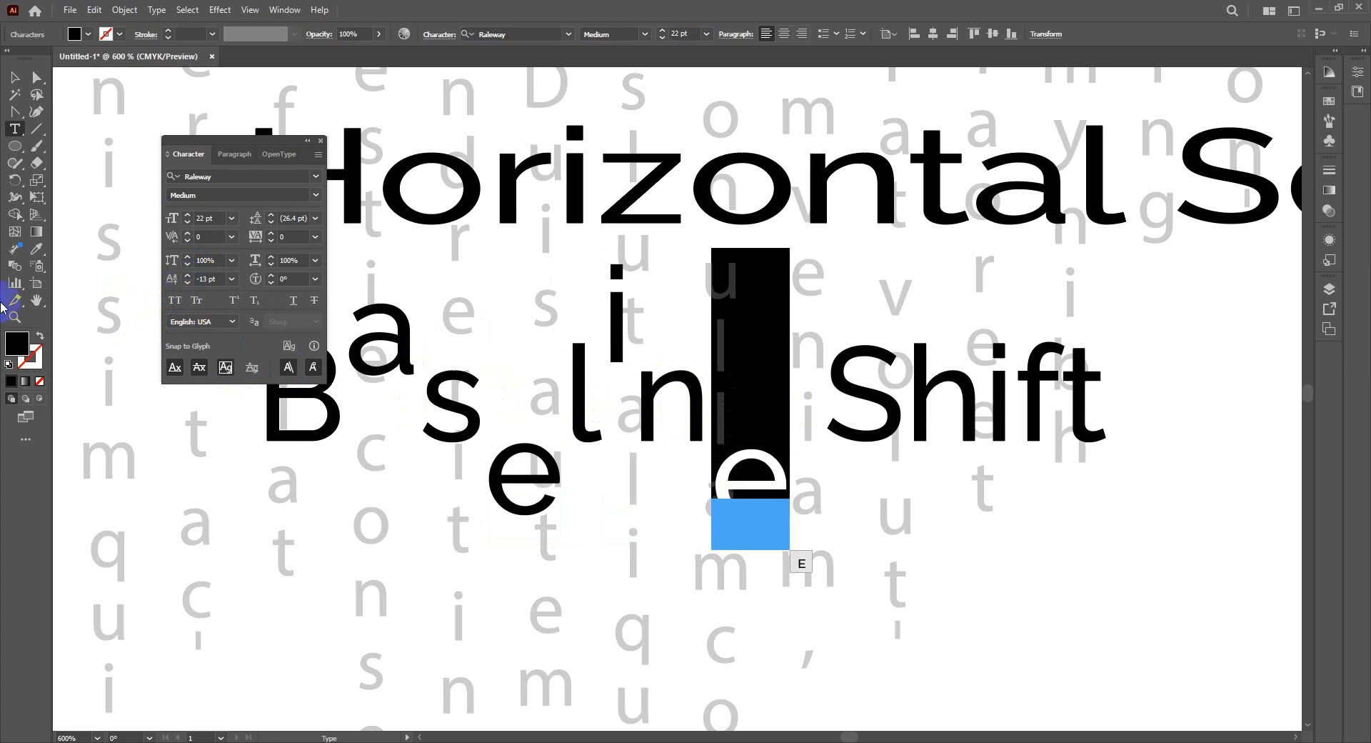
click(14, 76)
click(725, 609)
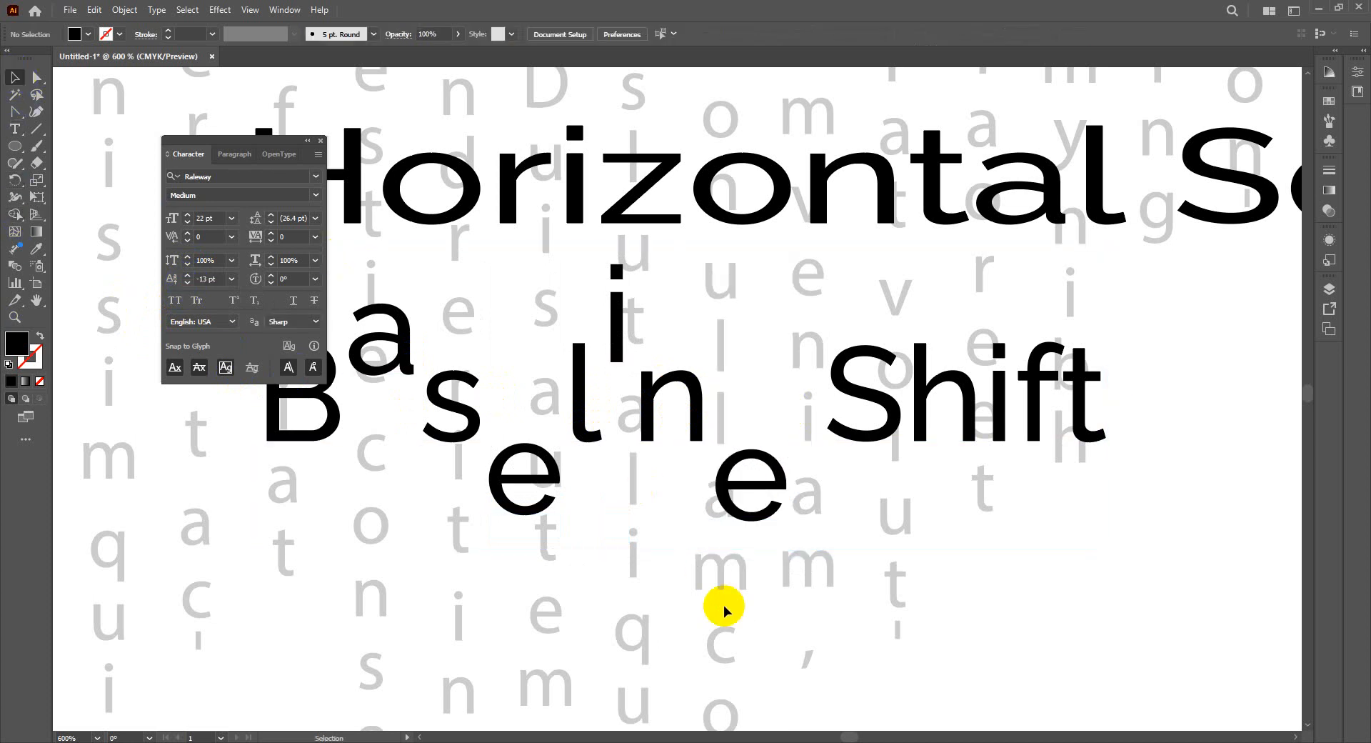
Step: Set the tracking of the word "Baseline" in the "Baseline Shift" line to 76
key(ctrl+minus)
key(ctrl+minus)
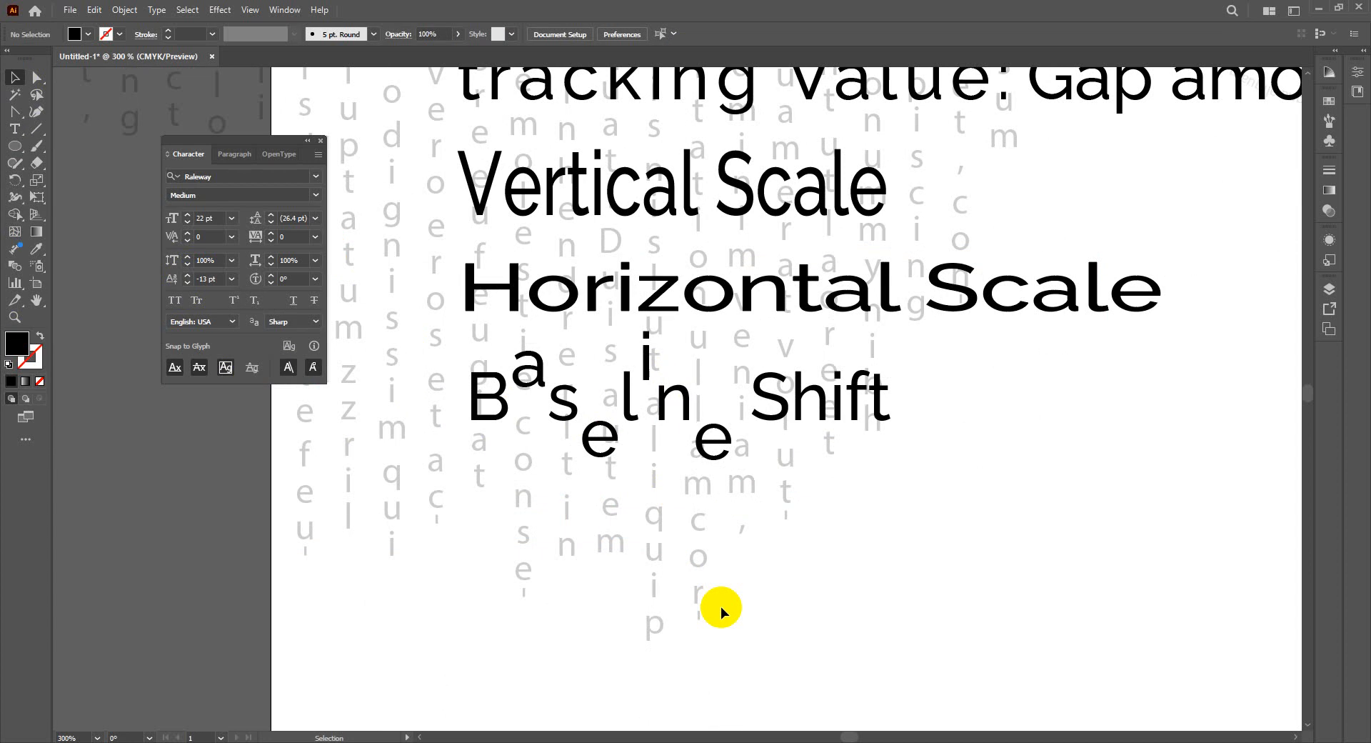
double_click(472, 395)
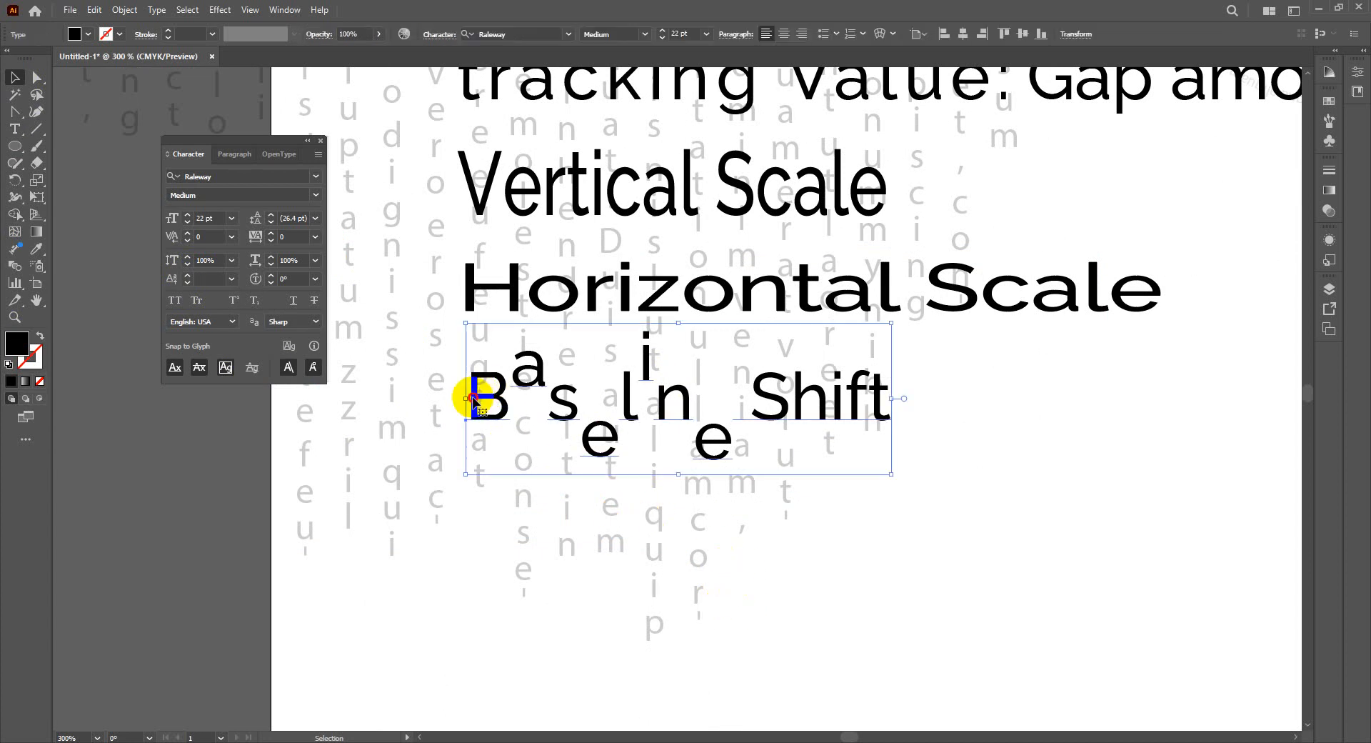
drag(472, 395, 732, 421)
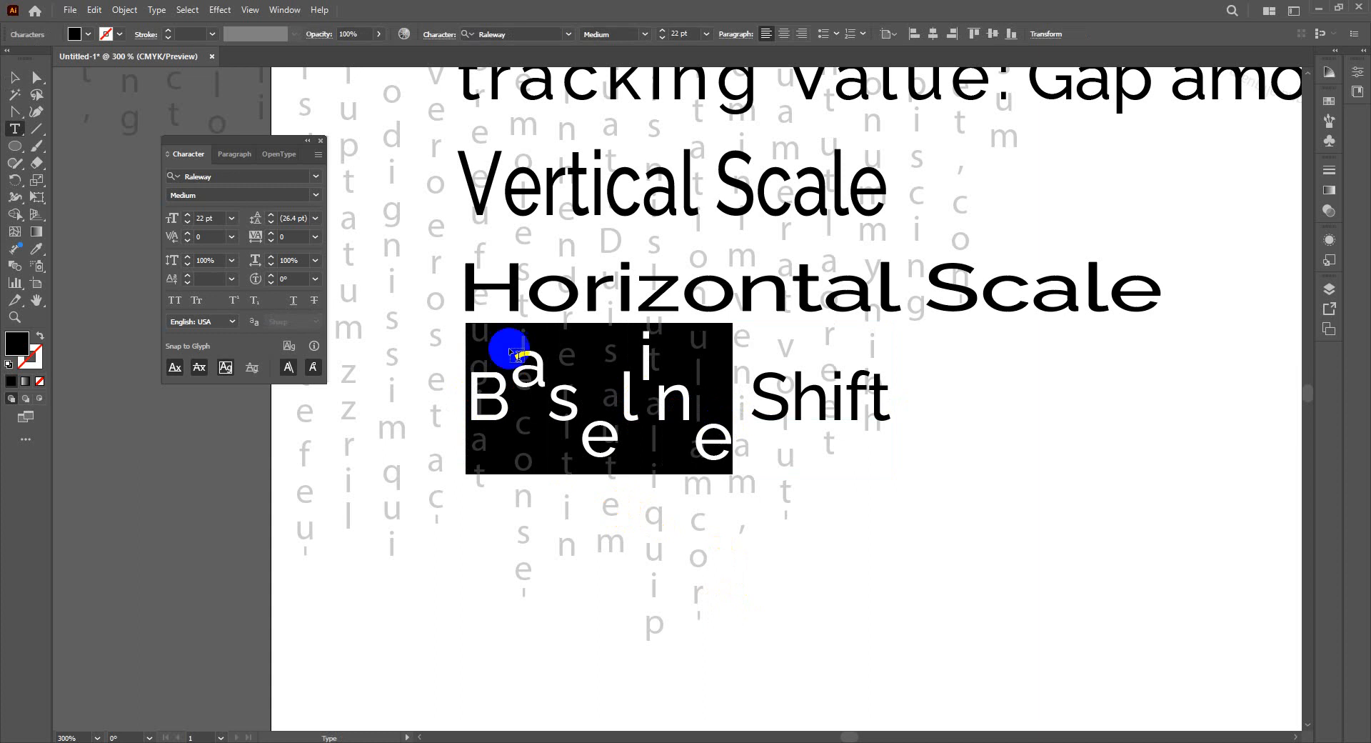
click(271, 234)
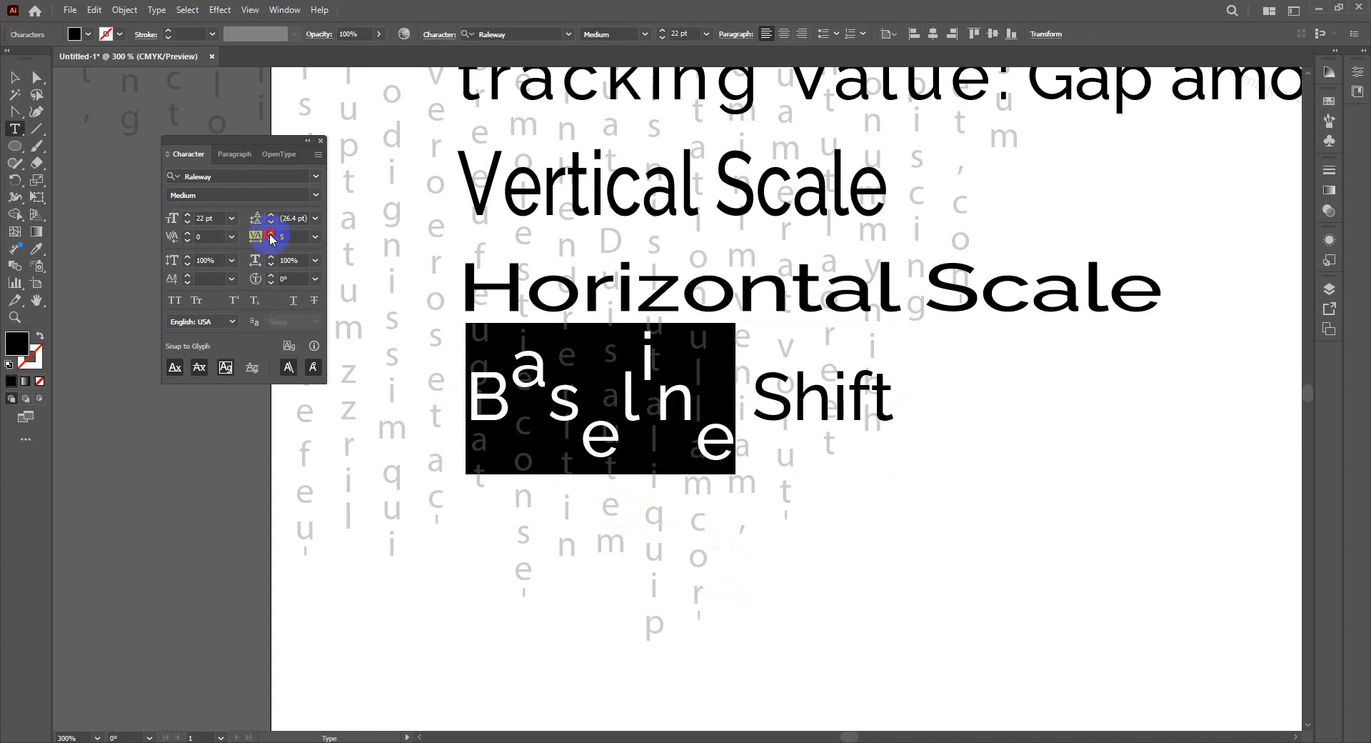
drag(271, 234, 271, 235)
click(506, 613)
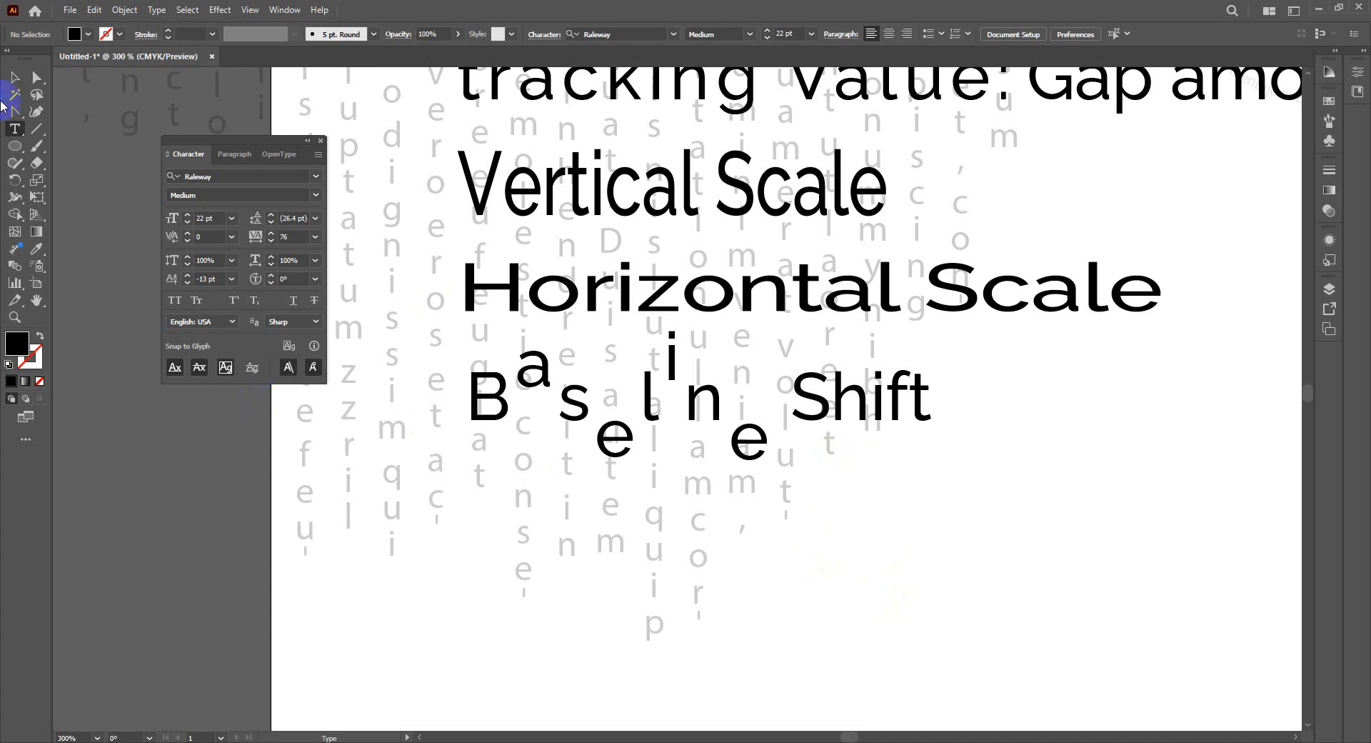
click(14, 77)
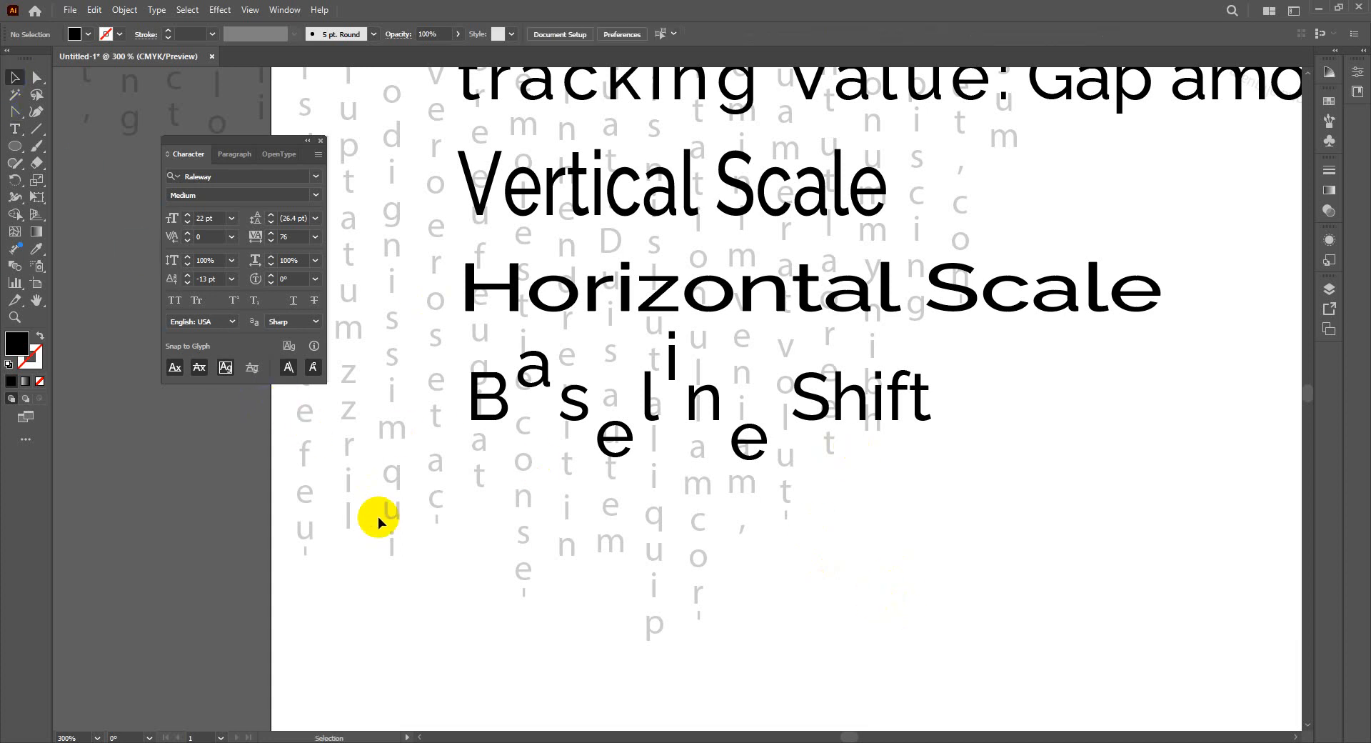
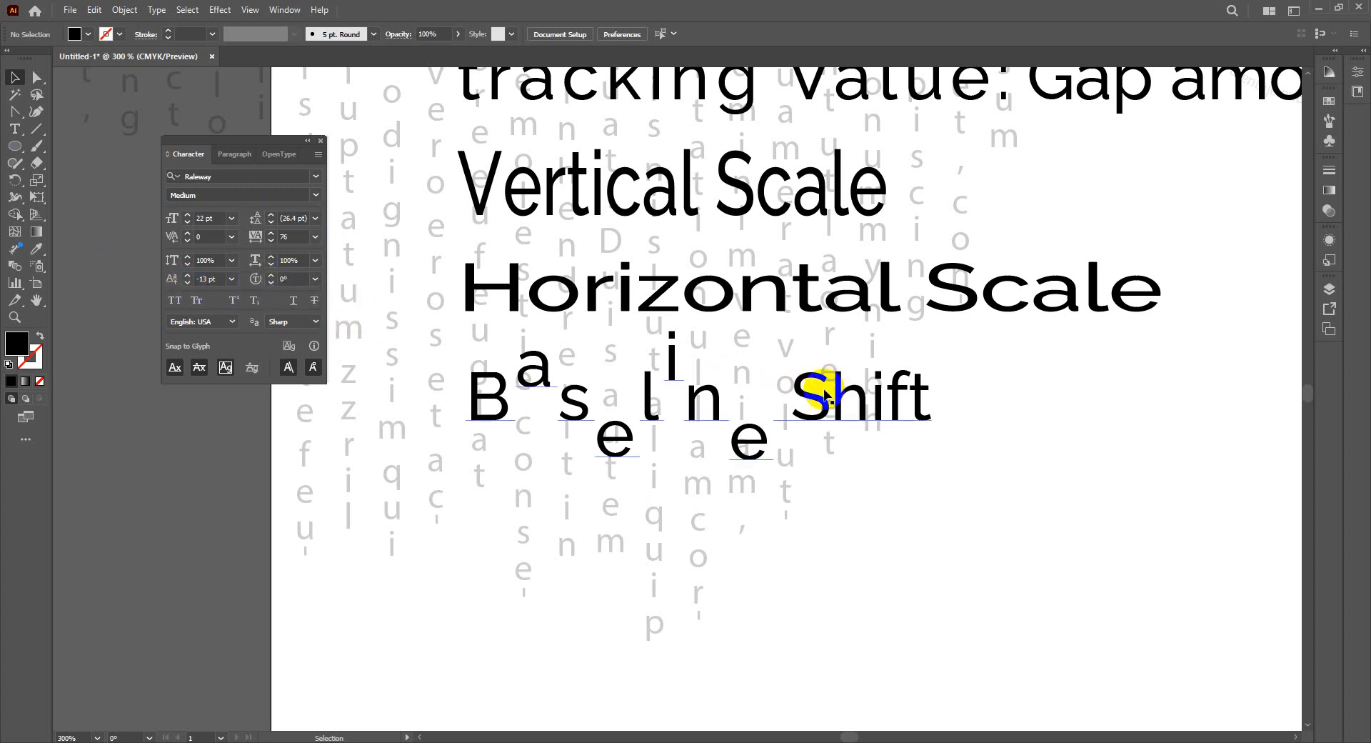
Step: Try character rotations of 28° and -21° on the letter "S" of the word "Shift"
click(803, 399)
double_click(804, 399)
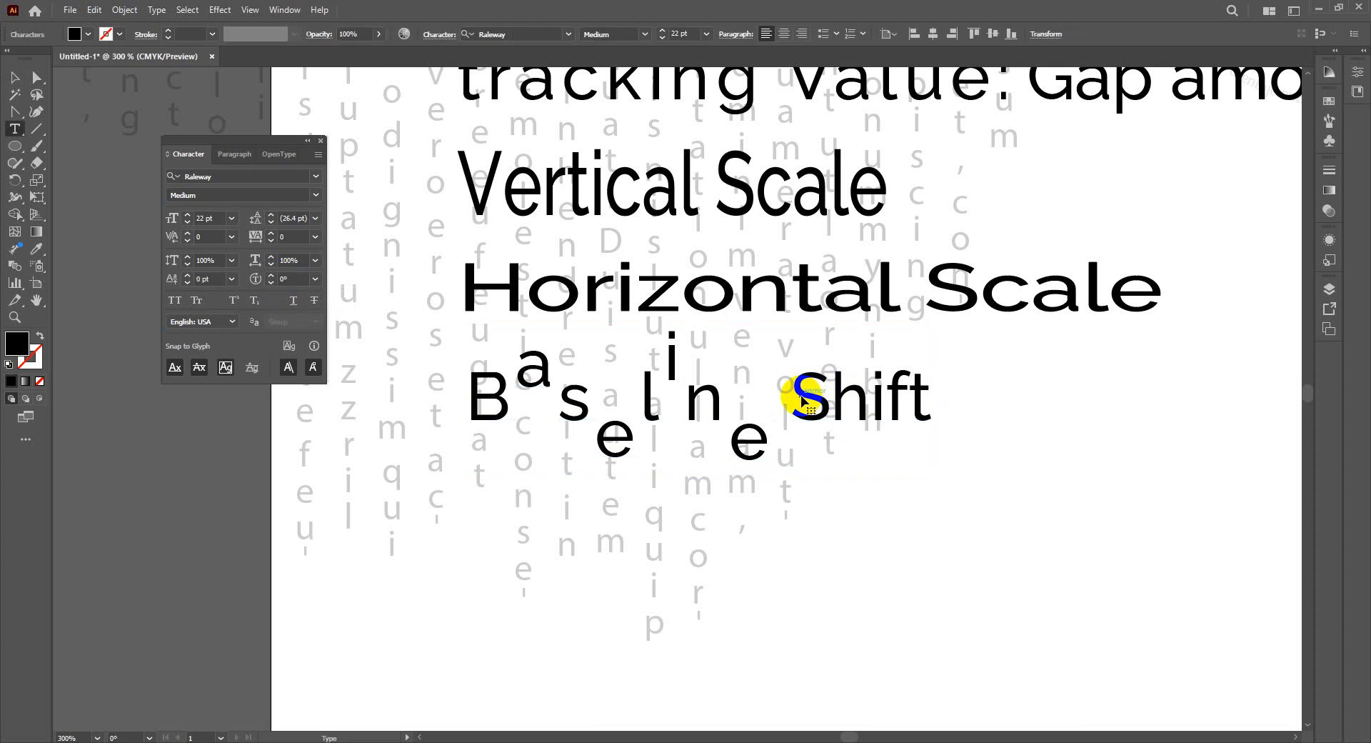
drag(802, 396, 828, 399)
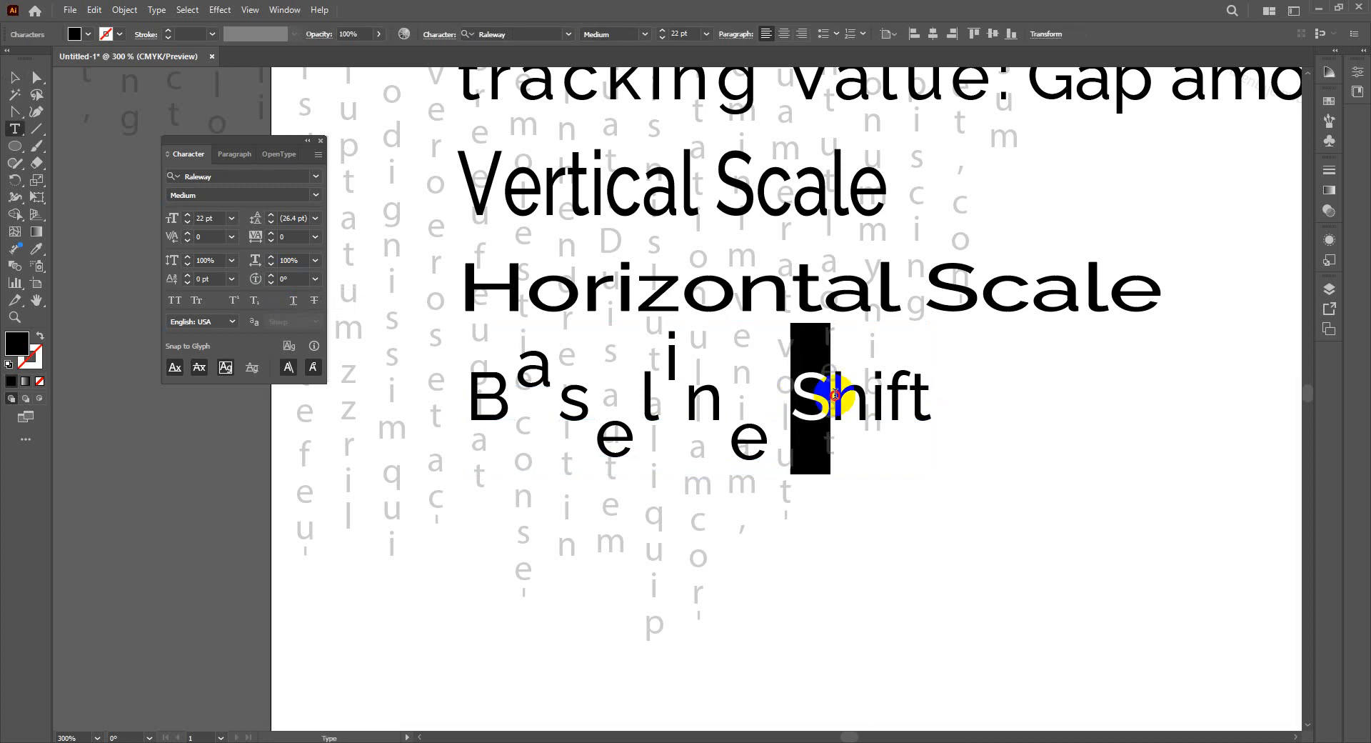
click(274, 276)
click(273, 277)
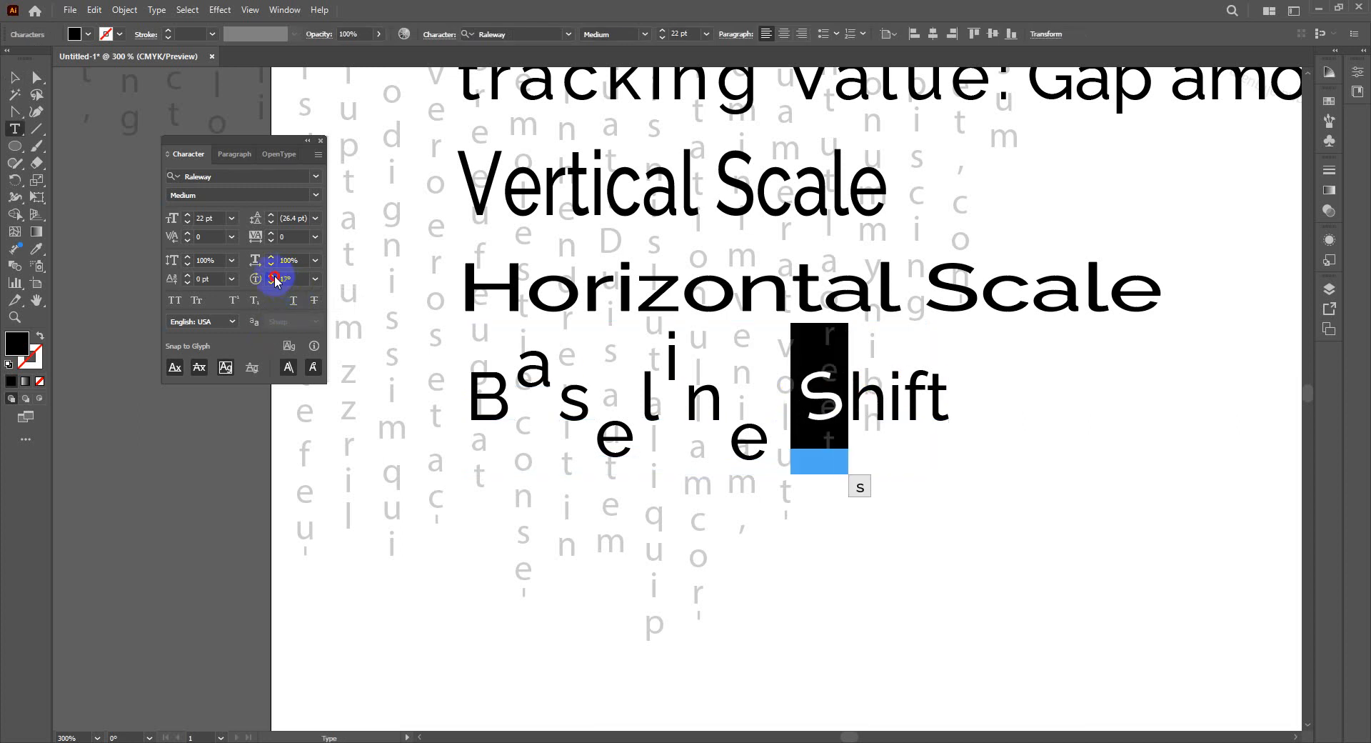
click(273, 277)
click(274, 277)
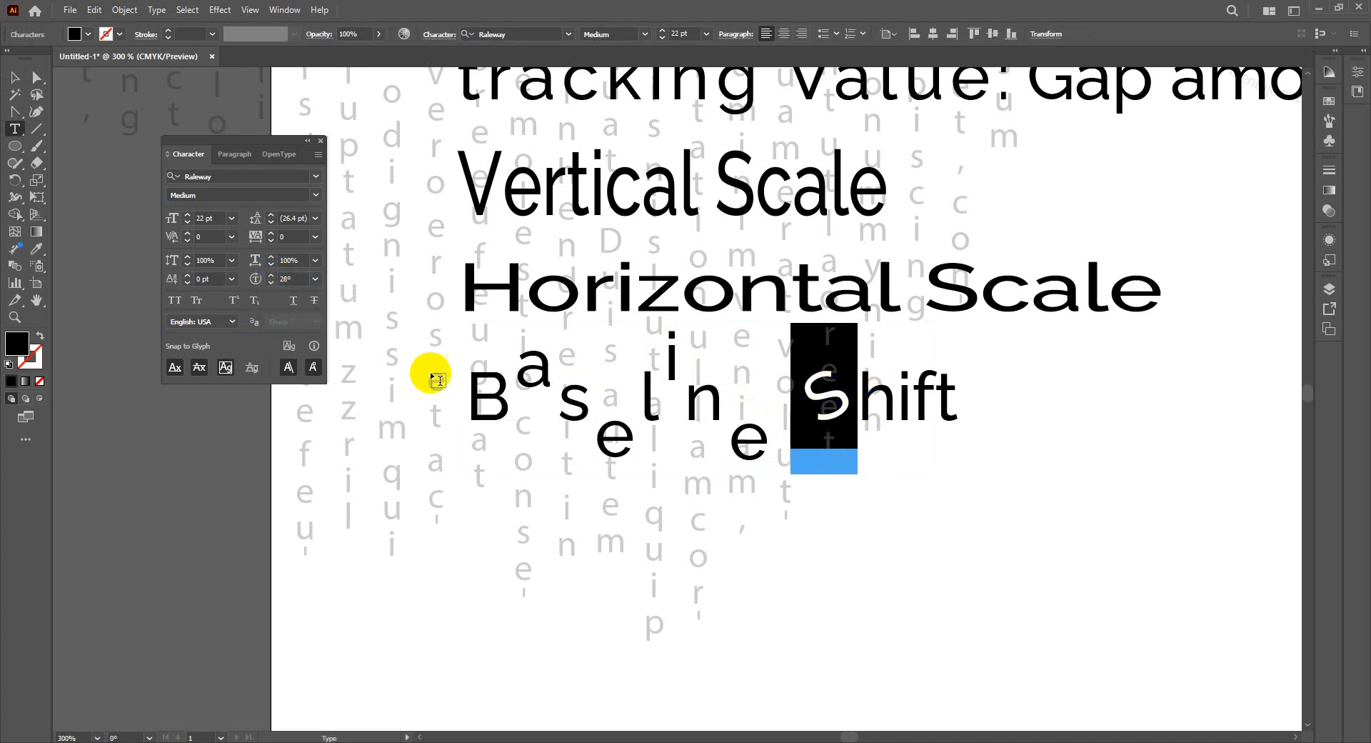
click(272, 281)
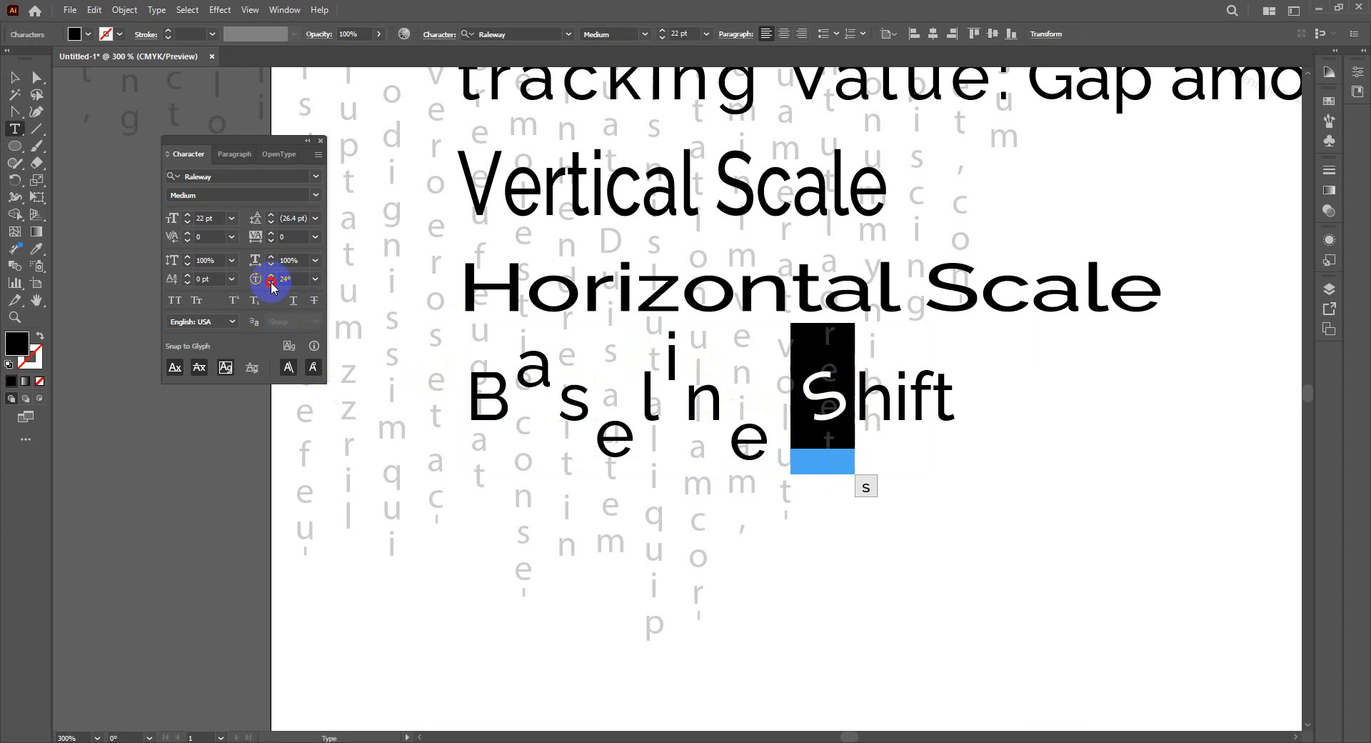
click(272, 282)
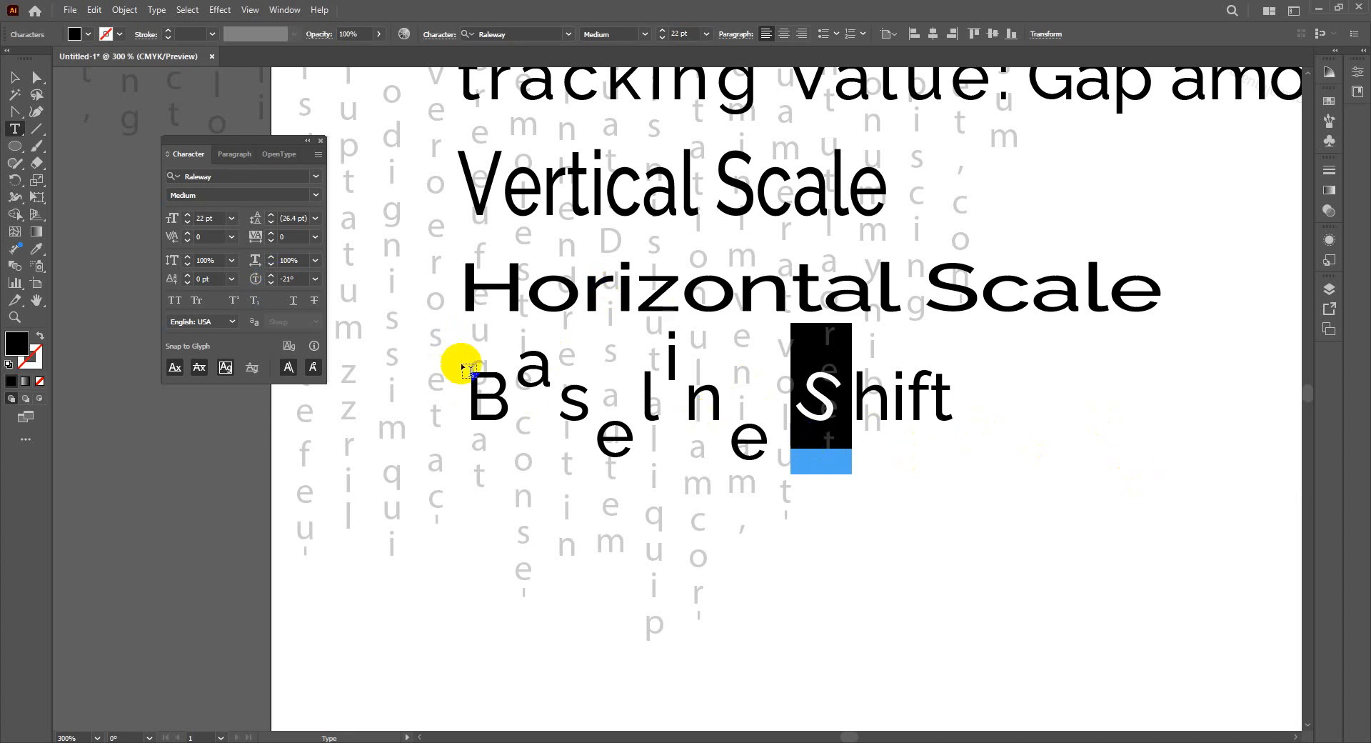
Step: Try character rotations of 180° and -90° on the letter "S" of the word "Shift"
click(296, 279)
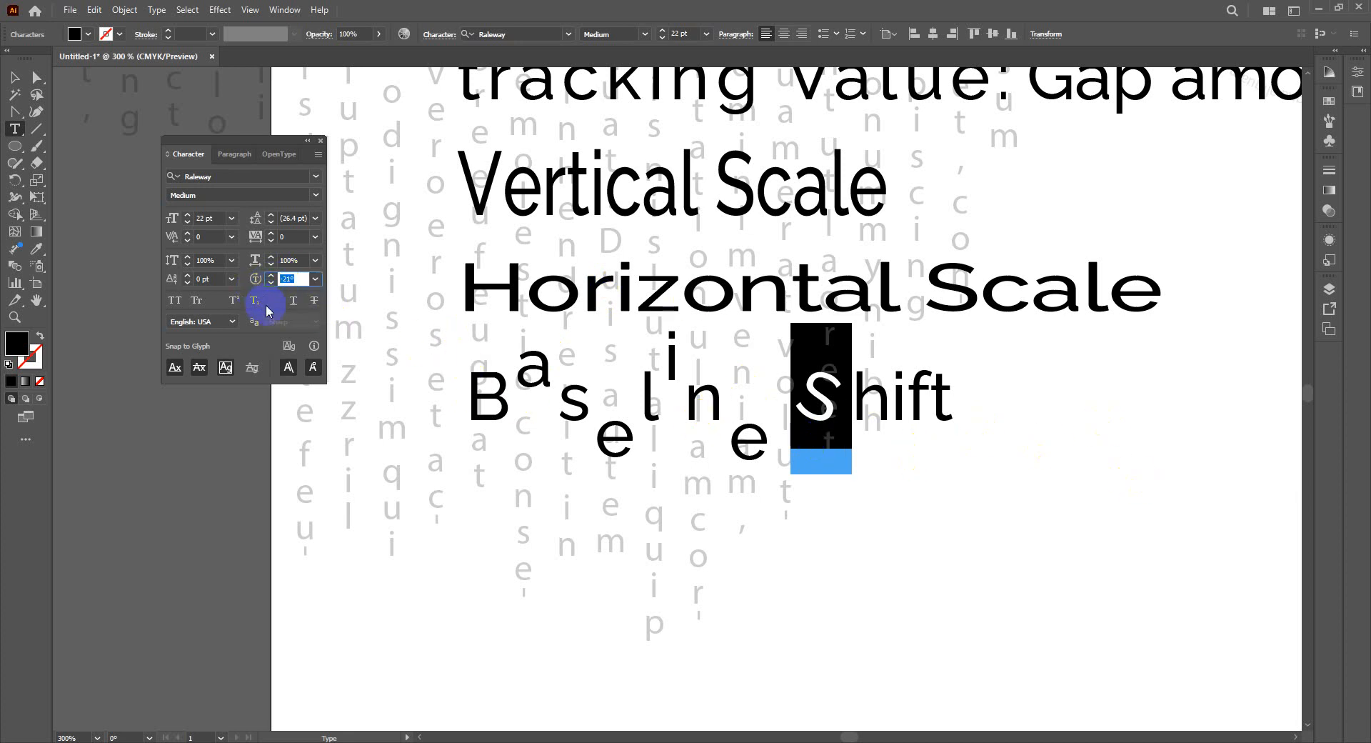
text(180)
key(Return)
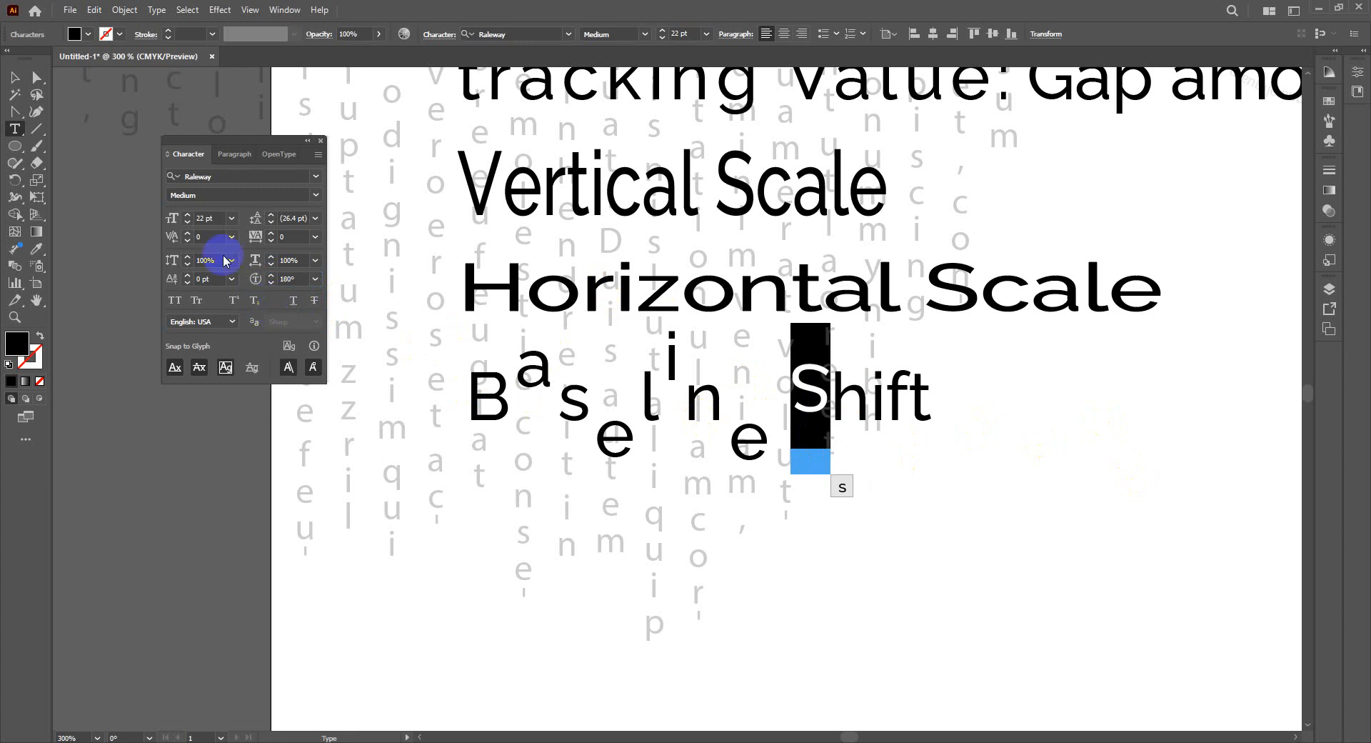
click(258, 279)
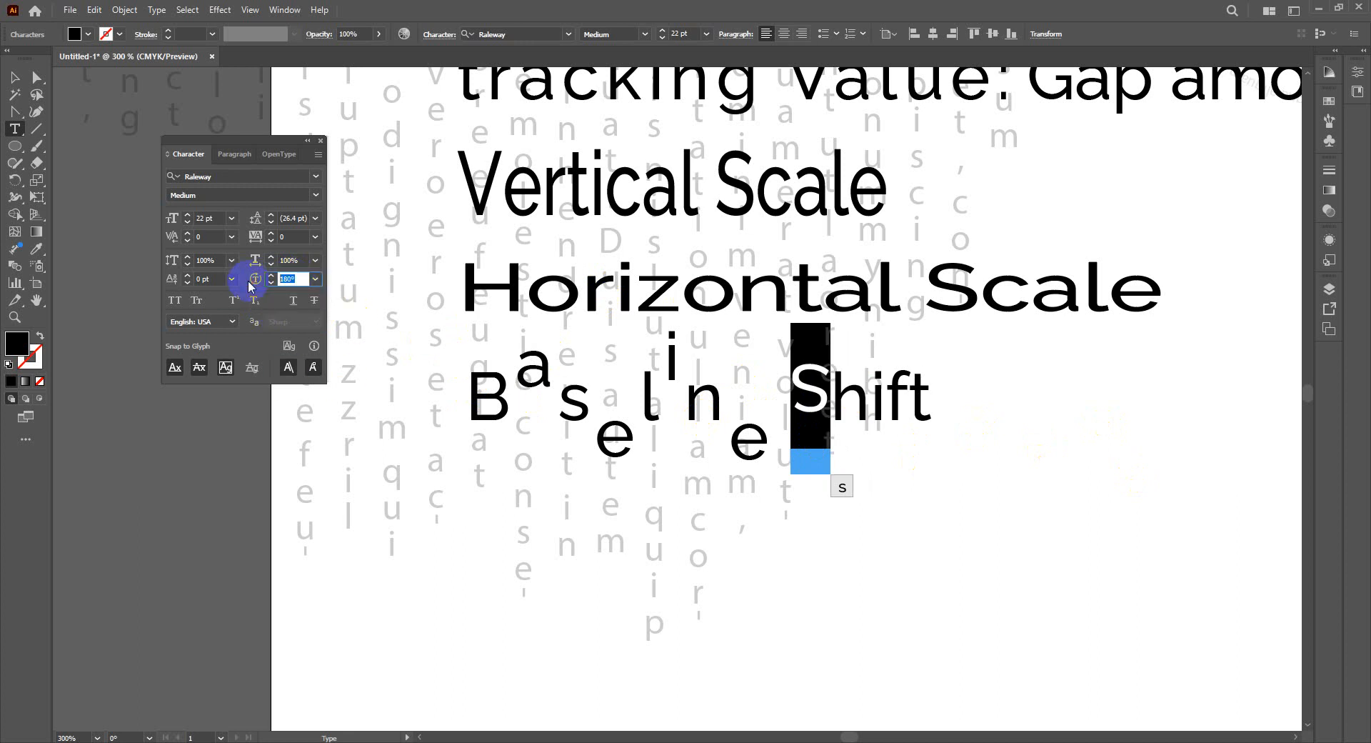
text(-90)
key(Return)
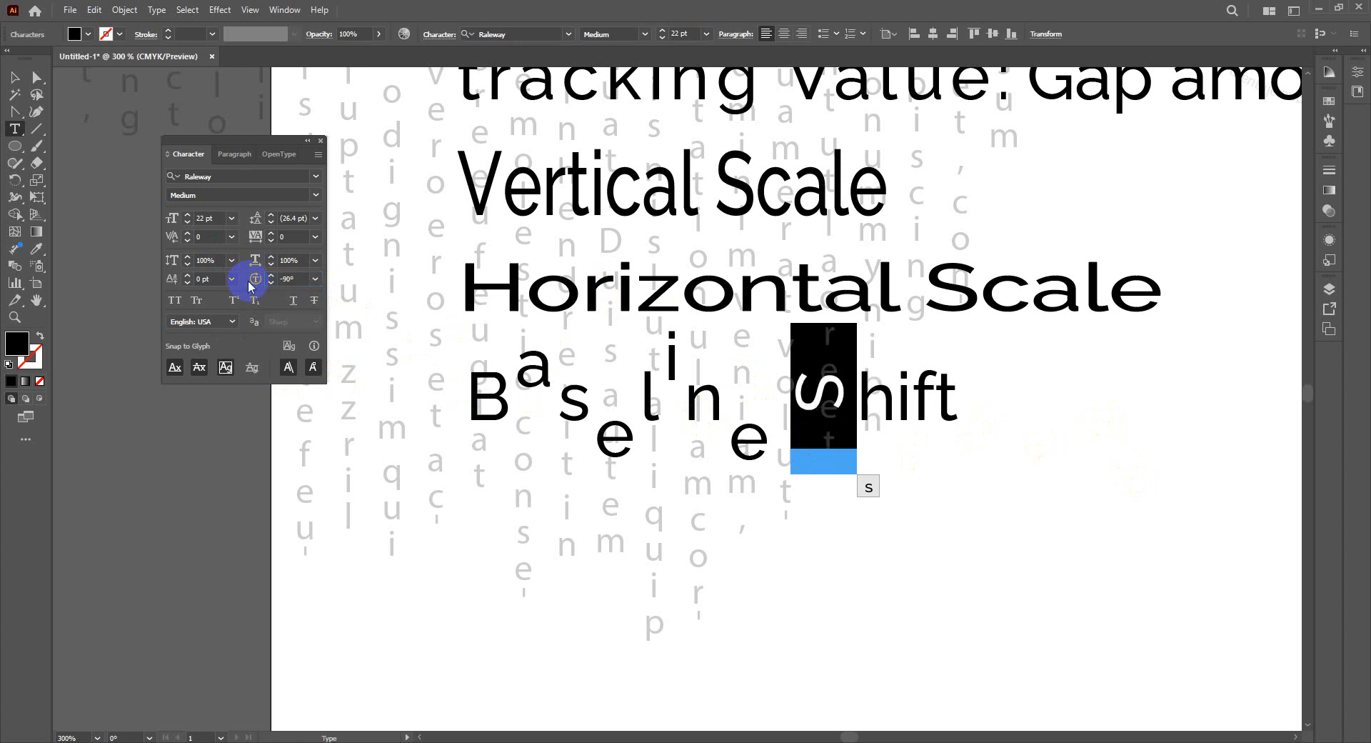
ctrl+click(910, 509)
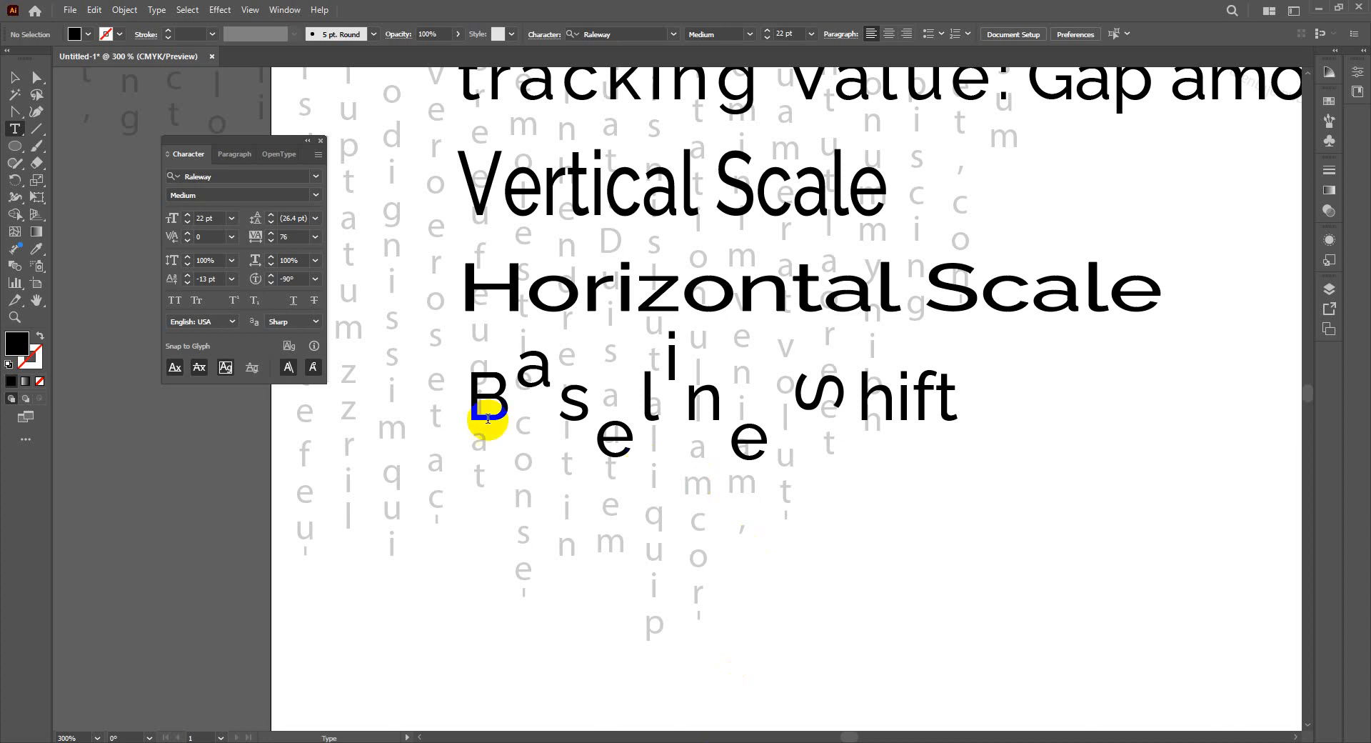
Step: Set the character rotation of the letter "S" in the word "Shift" to 90°
mouse_move(803, 393)
mouse_down()
mouse_move(829, 388)
mouse_move(811, 379)
mouse_up()
double_click(287, 279)
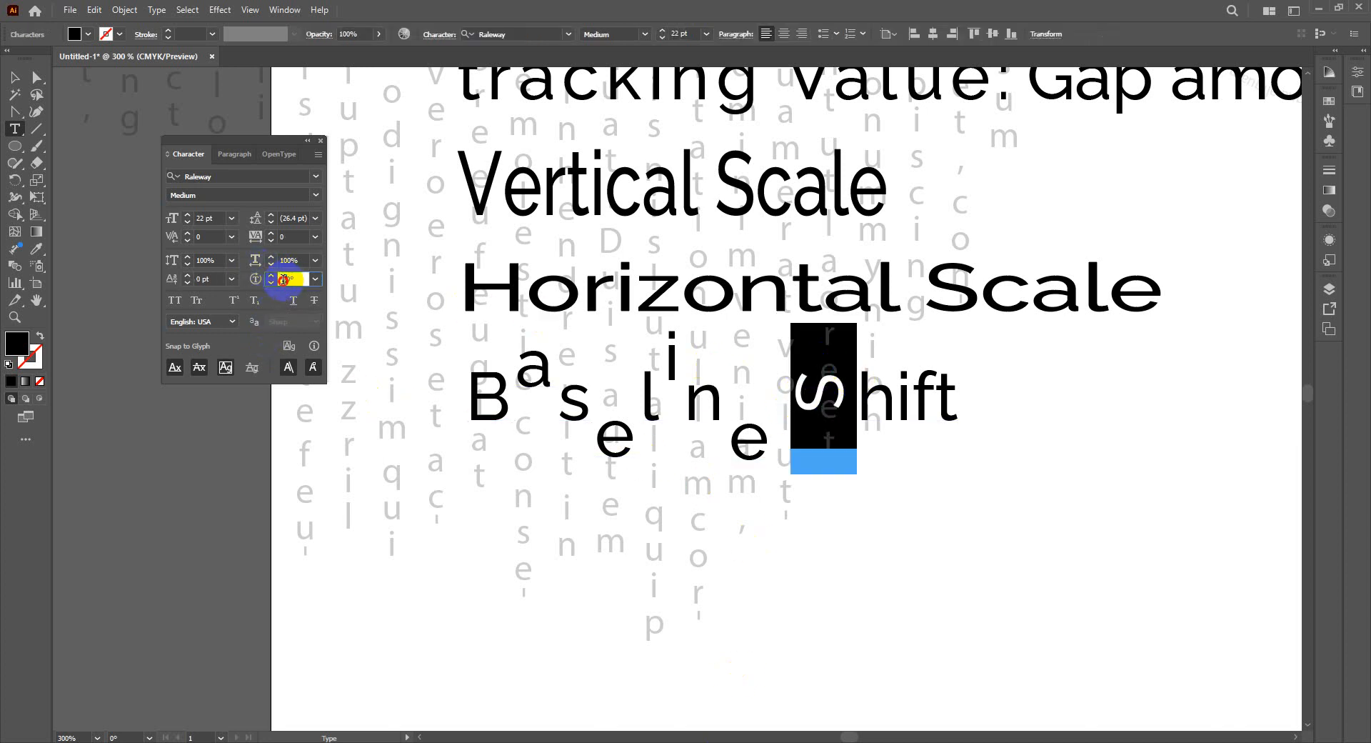
key(BackSpace)
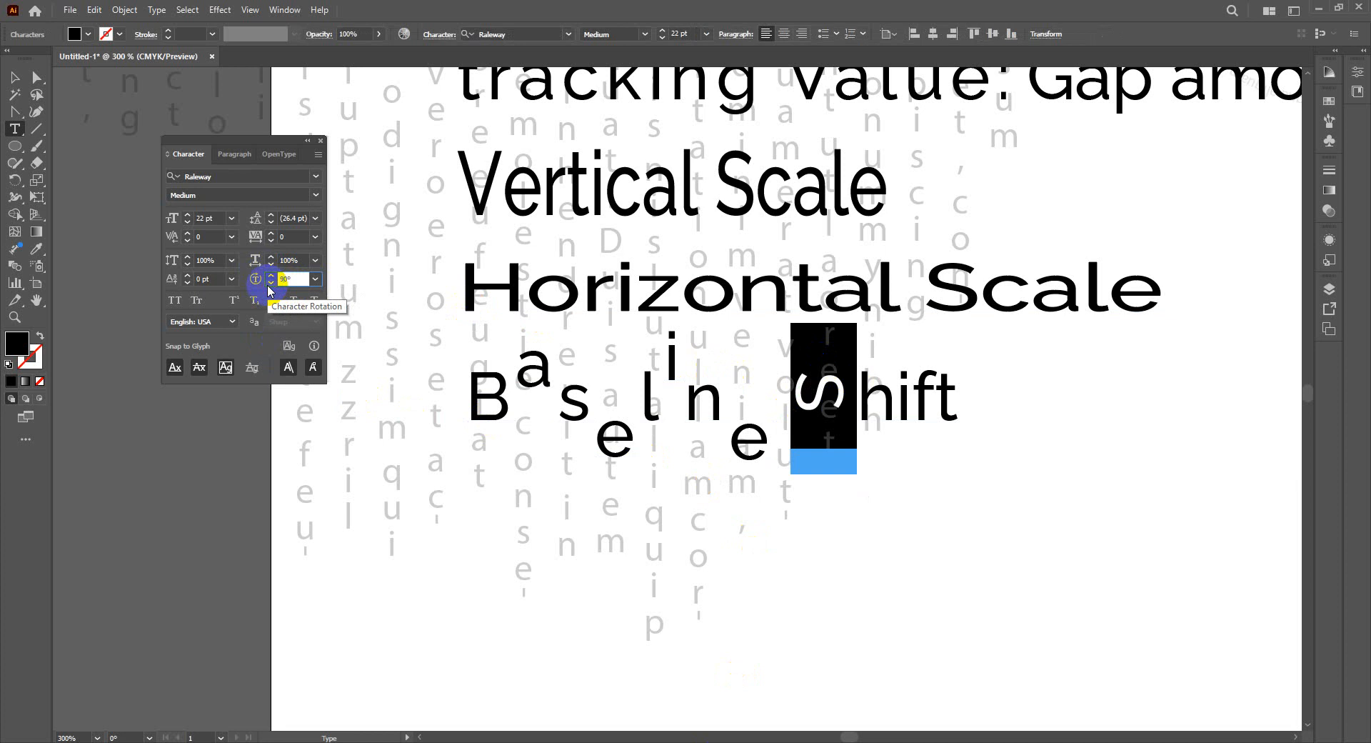
key(Return)
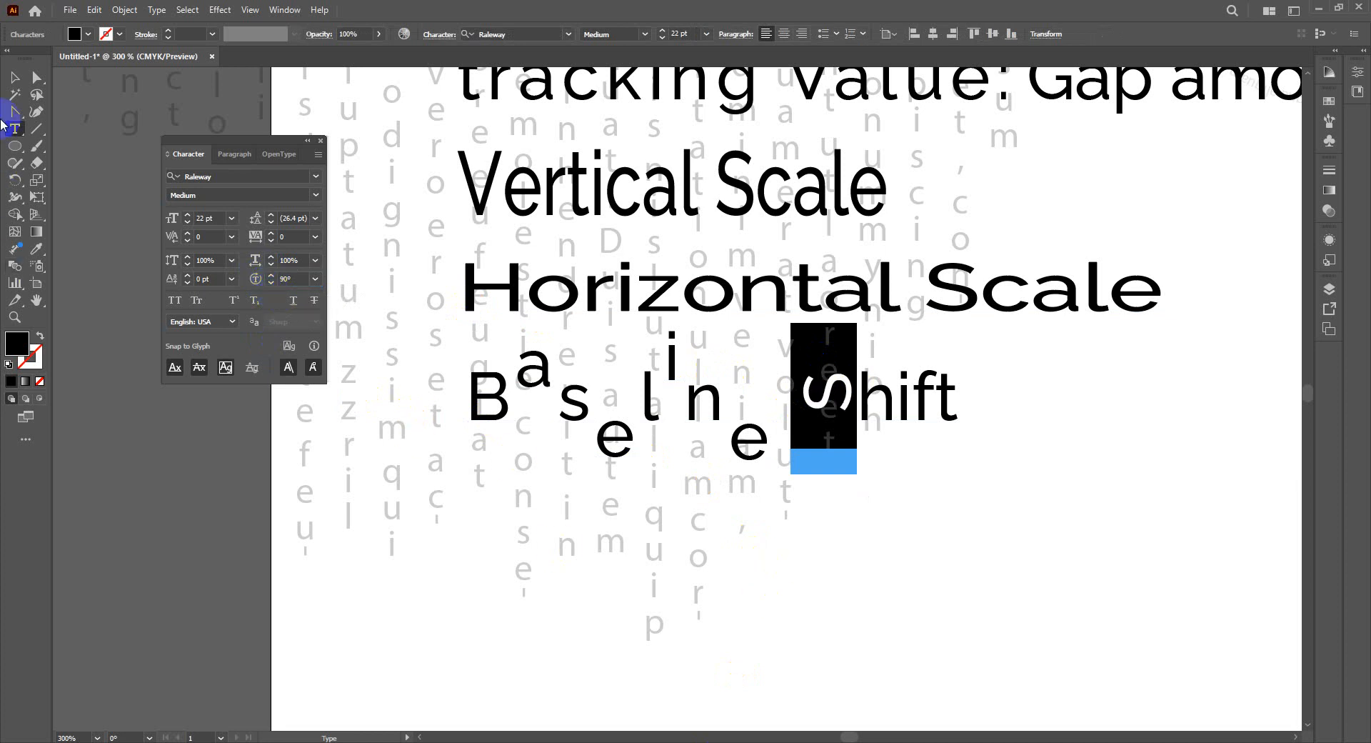
click(11, 74)
click(888, 573)
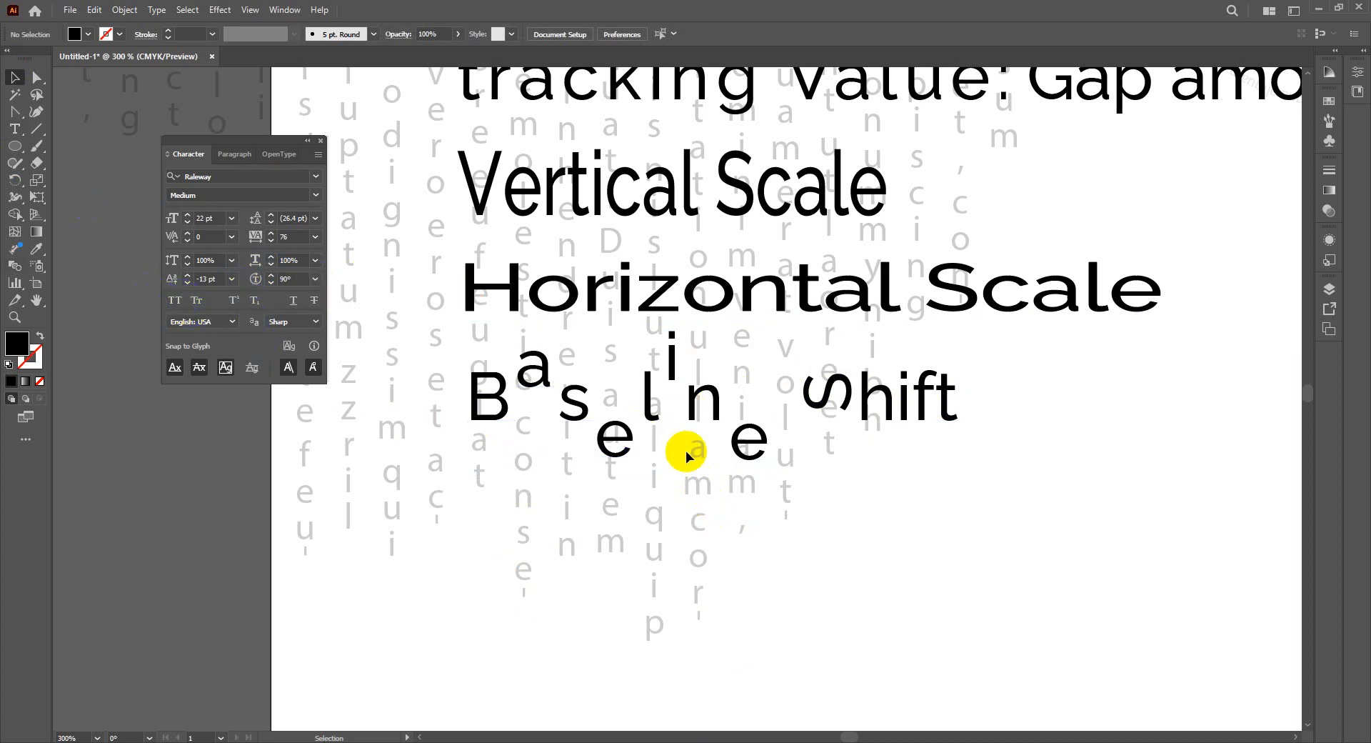
Step: Apply All Caps to the whole "Vertical Scale" line
scroll(621, 521, up, 3)
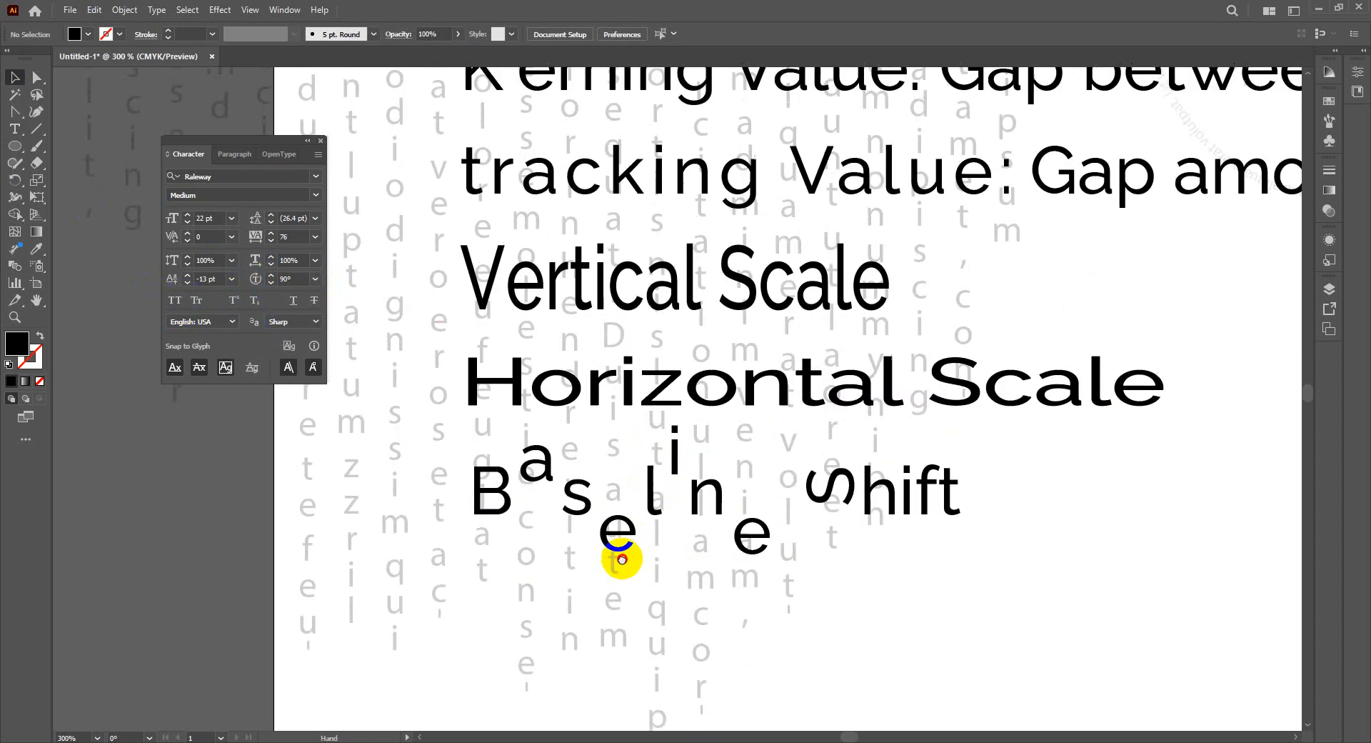
key(t)
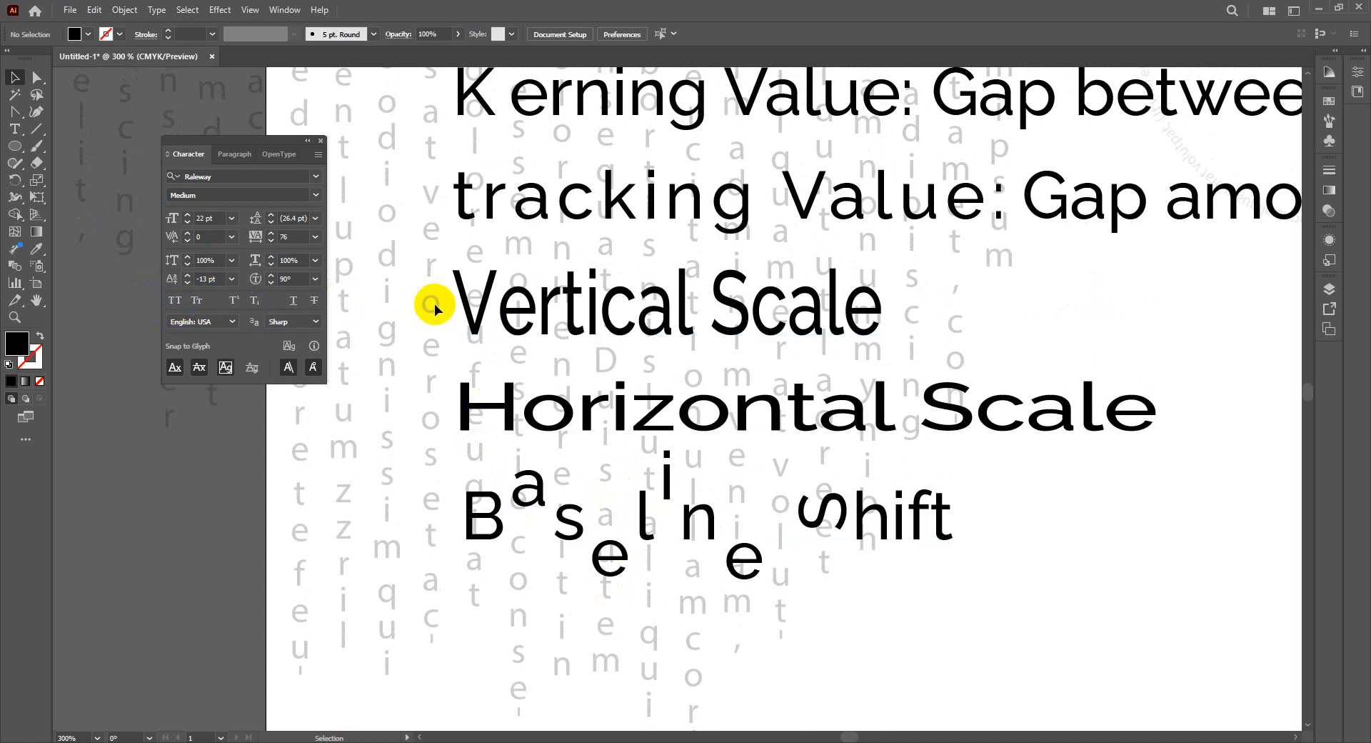
drag(453, 300, 912, 299)
click(468, 303)
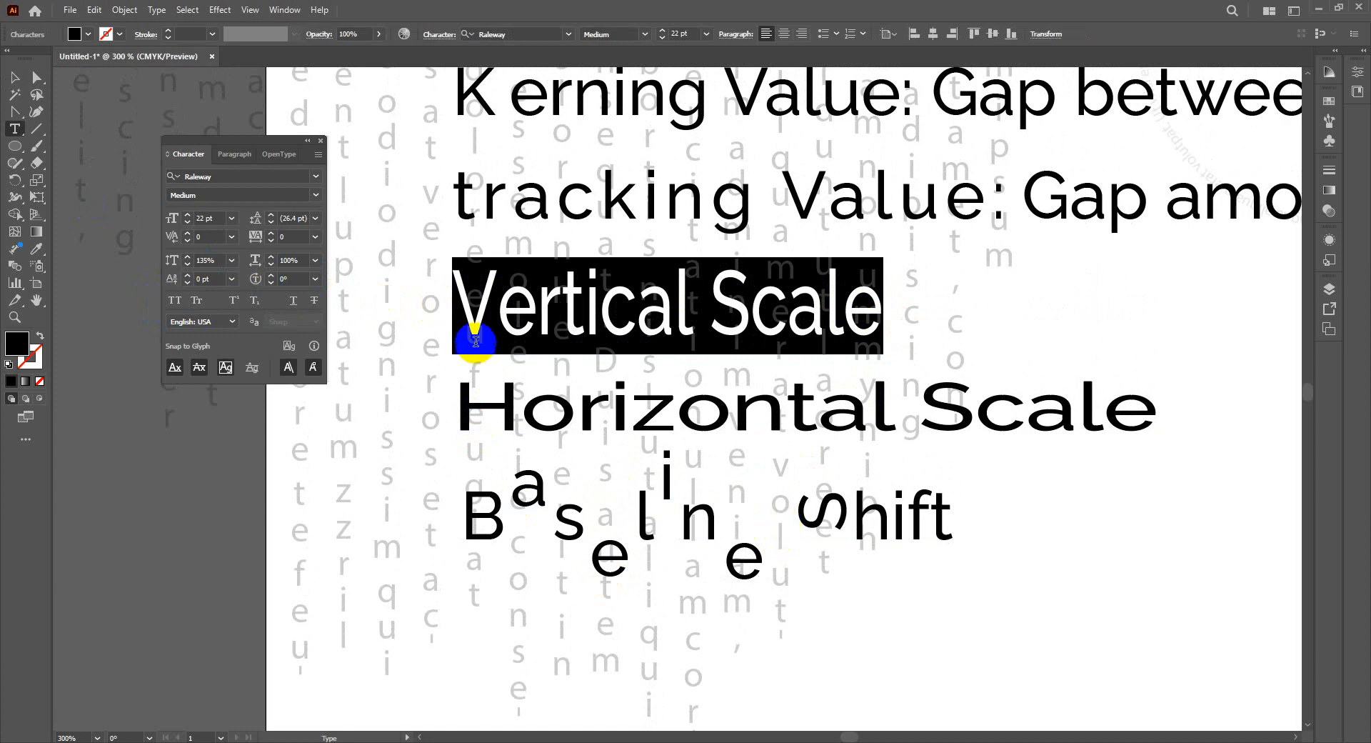
click(174, 301)
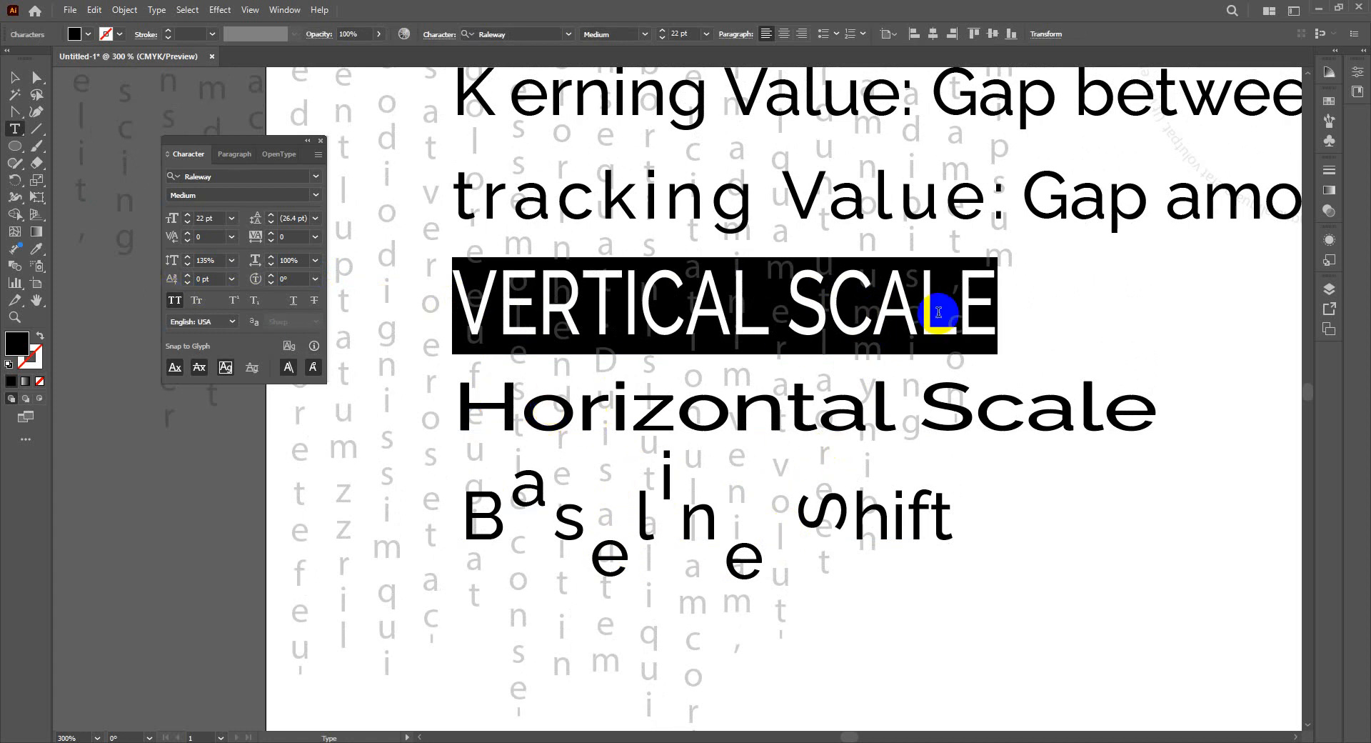
Step: Apply Small Caps to the whole "Horizontal Scale" line
drag(461, 406, 1163, 419)
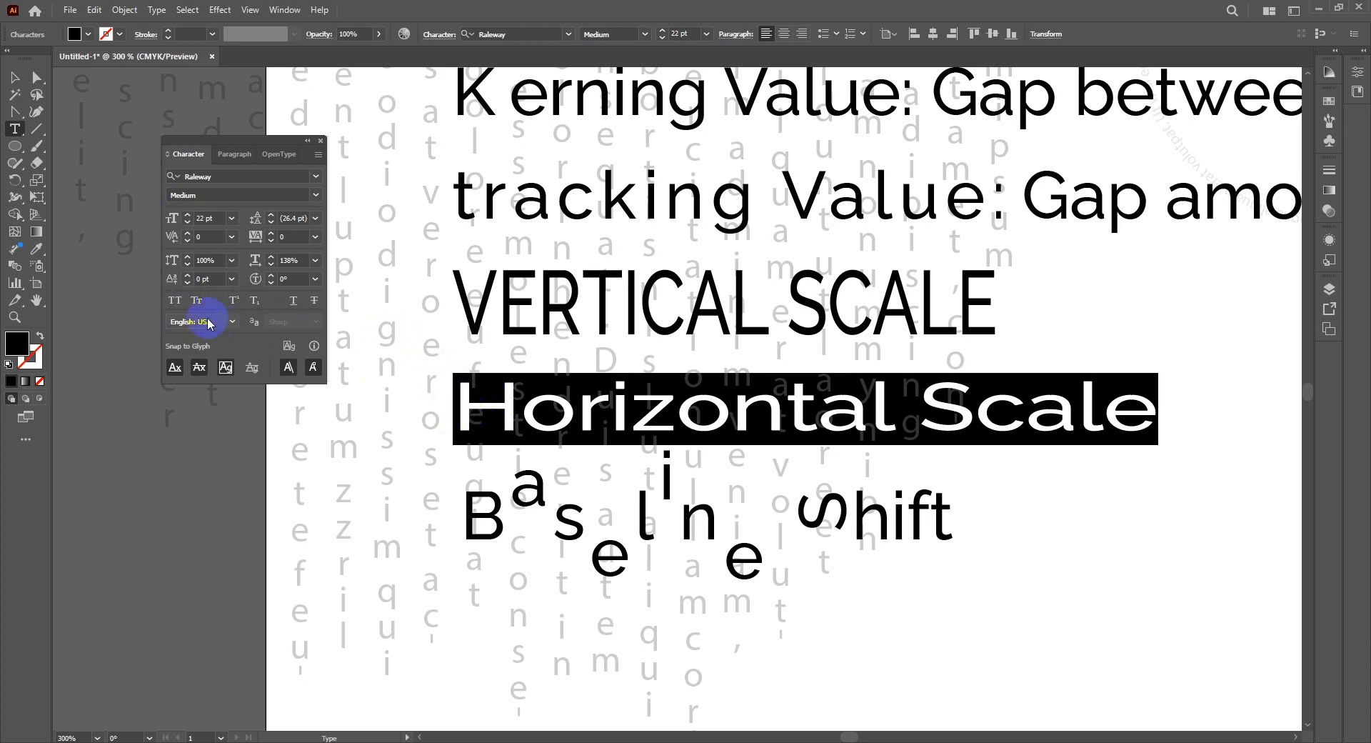
click(196, 301)
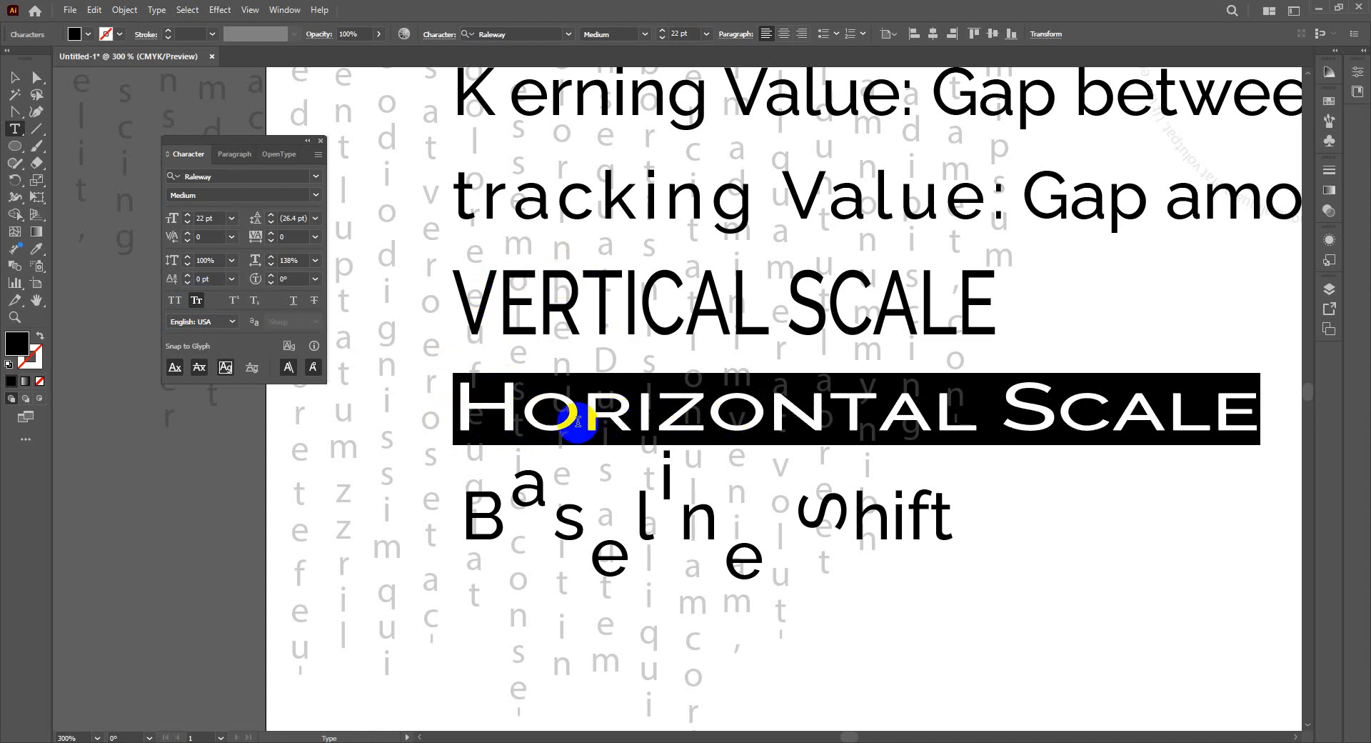
click(535, 404)
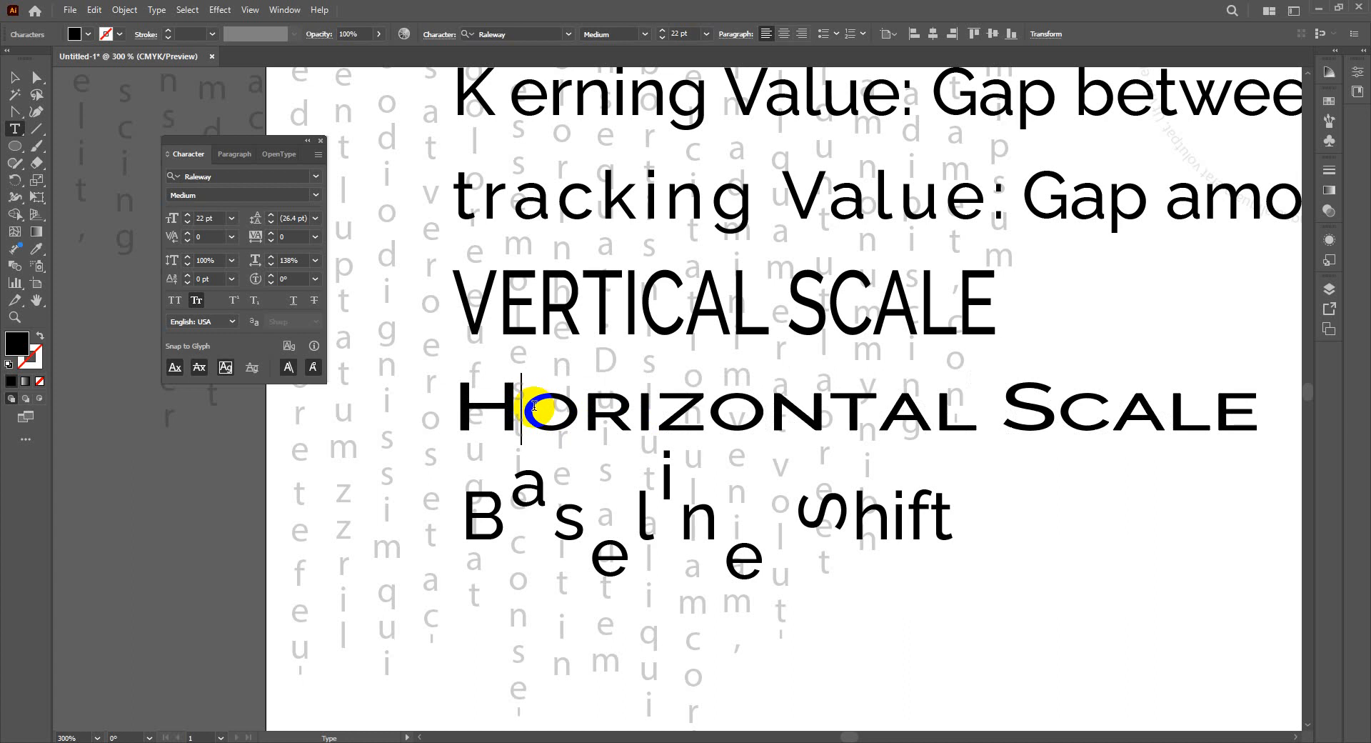
click(695, 417)
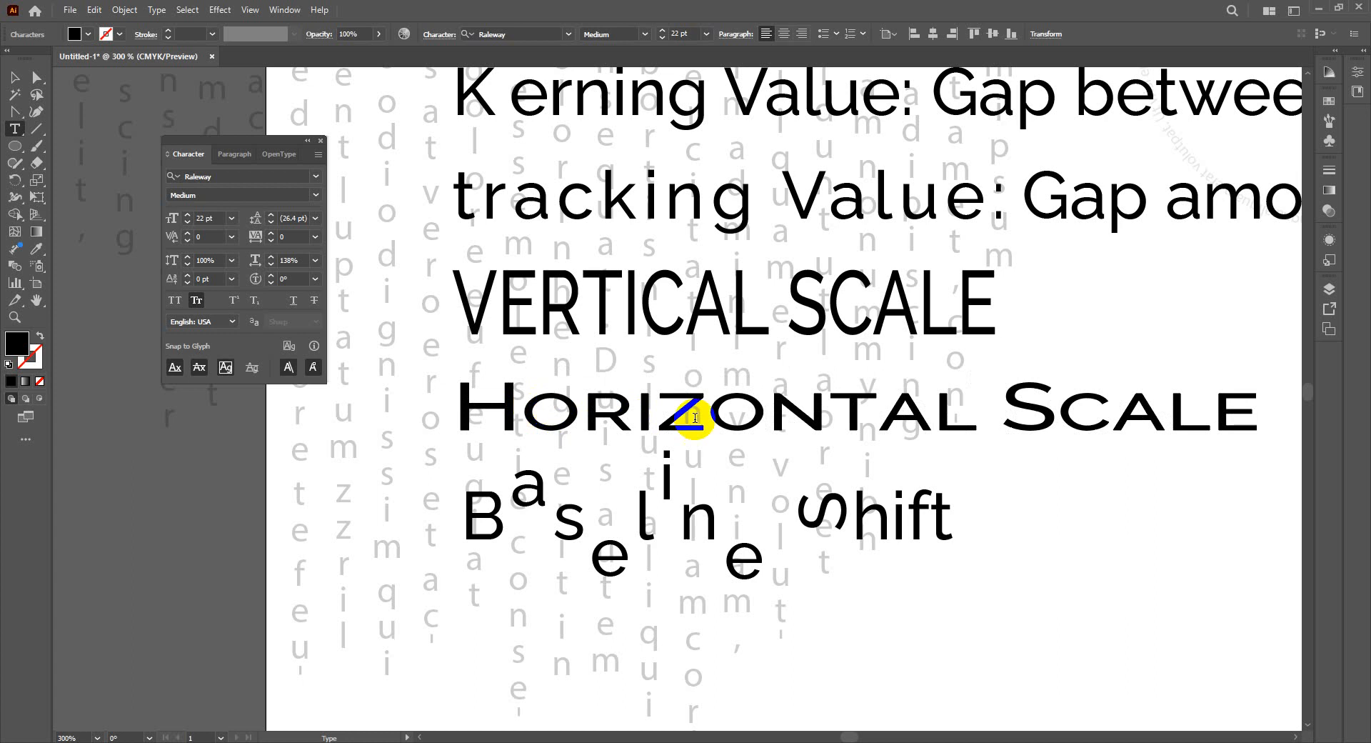
click(572, 417)
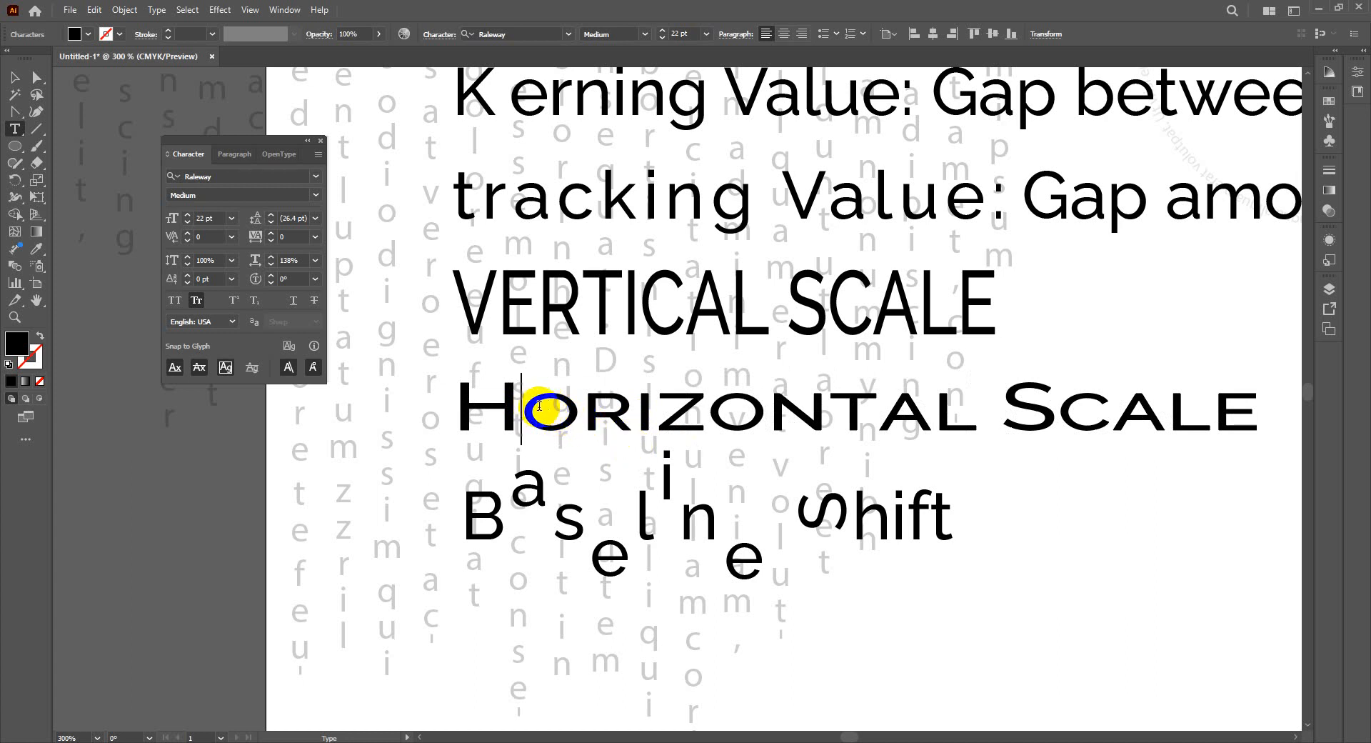
click(559, 402)
drag(559, 403, 1203, 407)
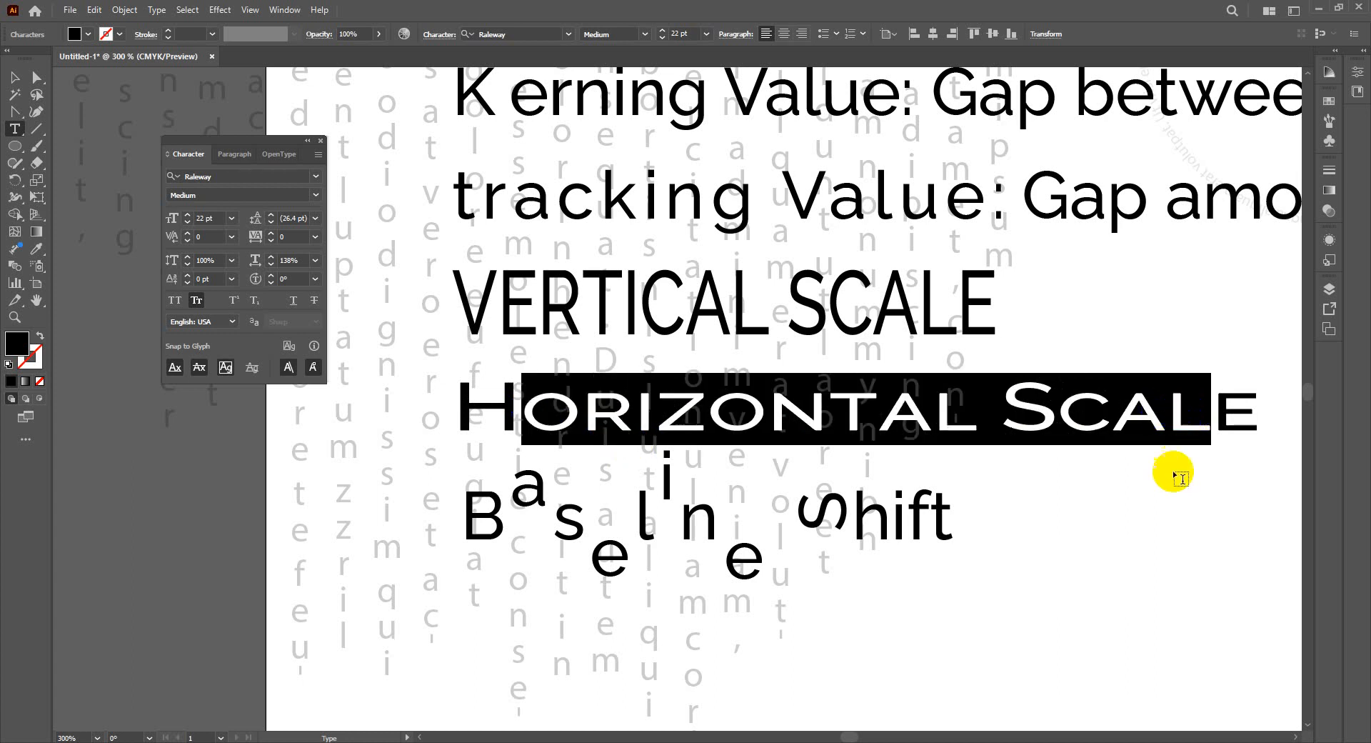
key(ctrl+shift+a)
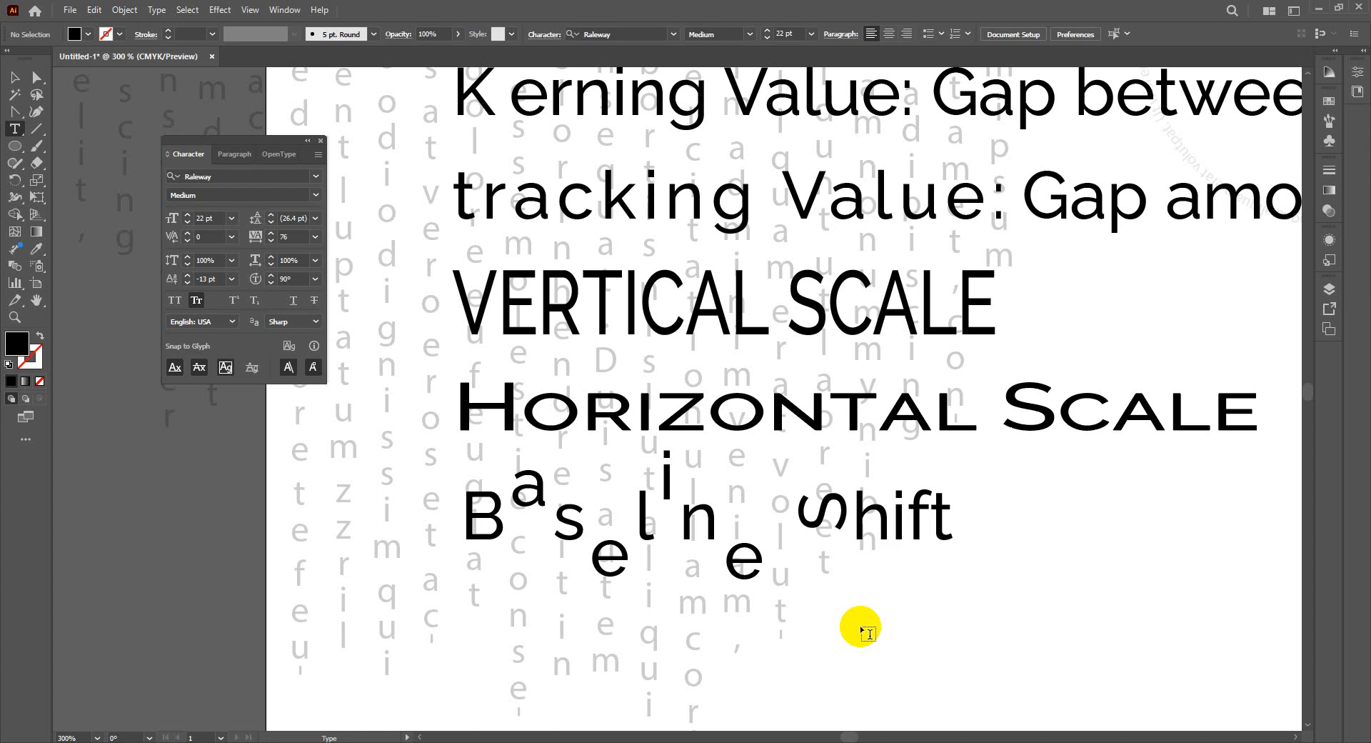
Step: Add a new point text without Small Caps below the "Baseline Shift" line and set its character rotation to 0°
scroll(664, 588, down, 3)
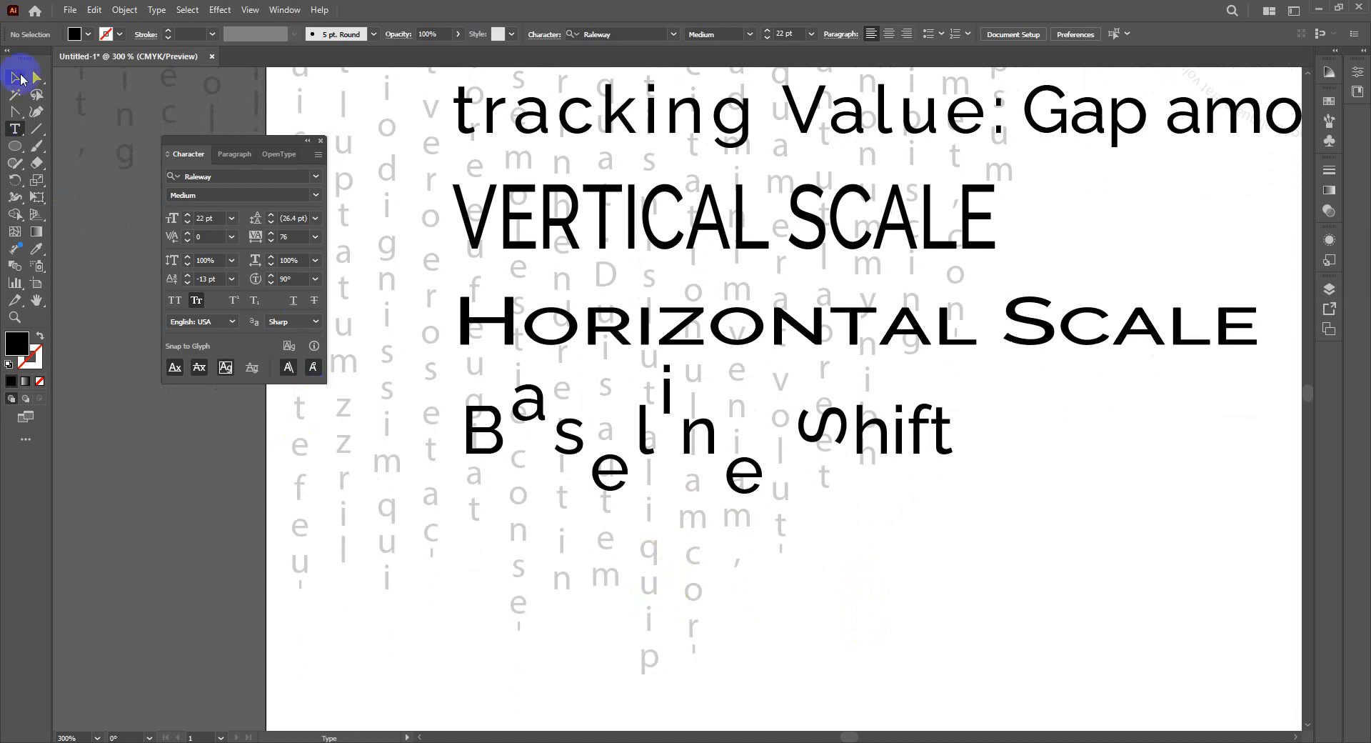
click(196, 300)
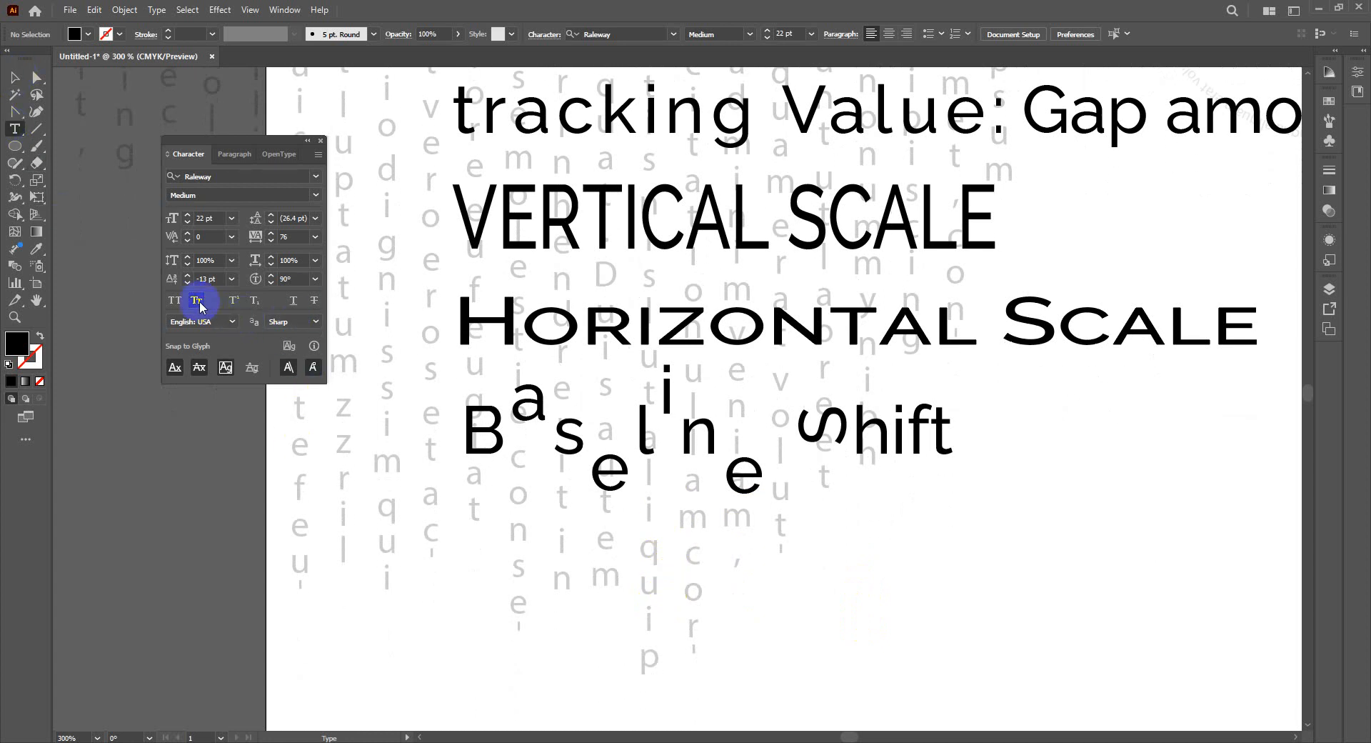
click(496, 571)
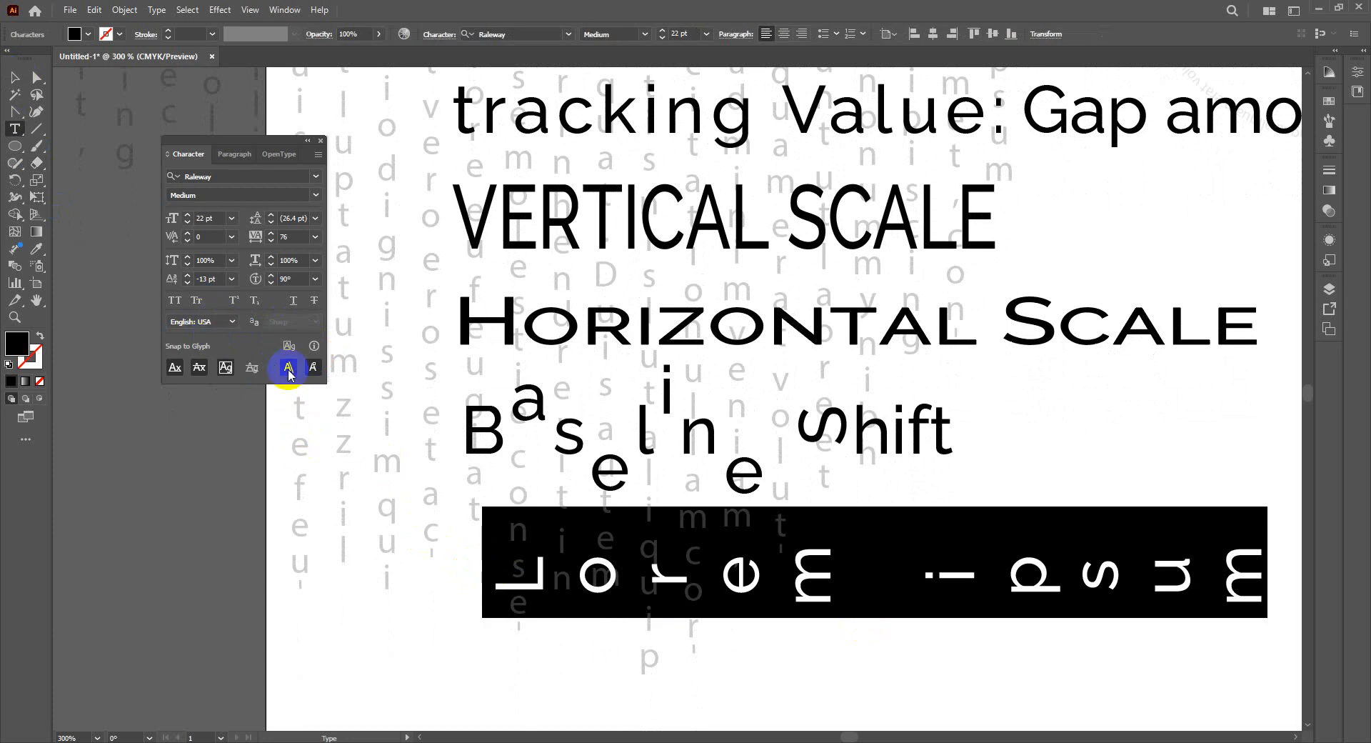
click(295, 279)
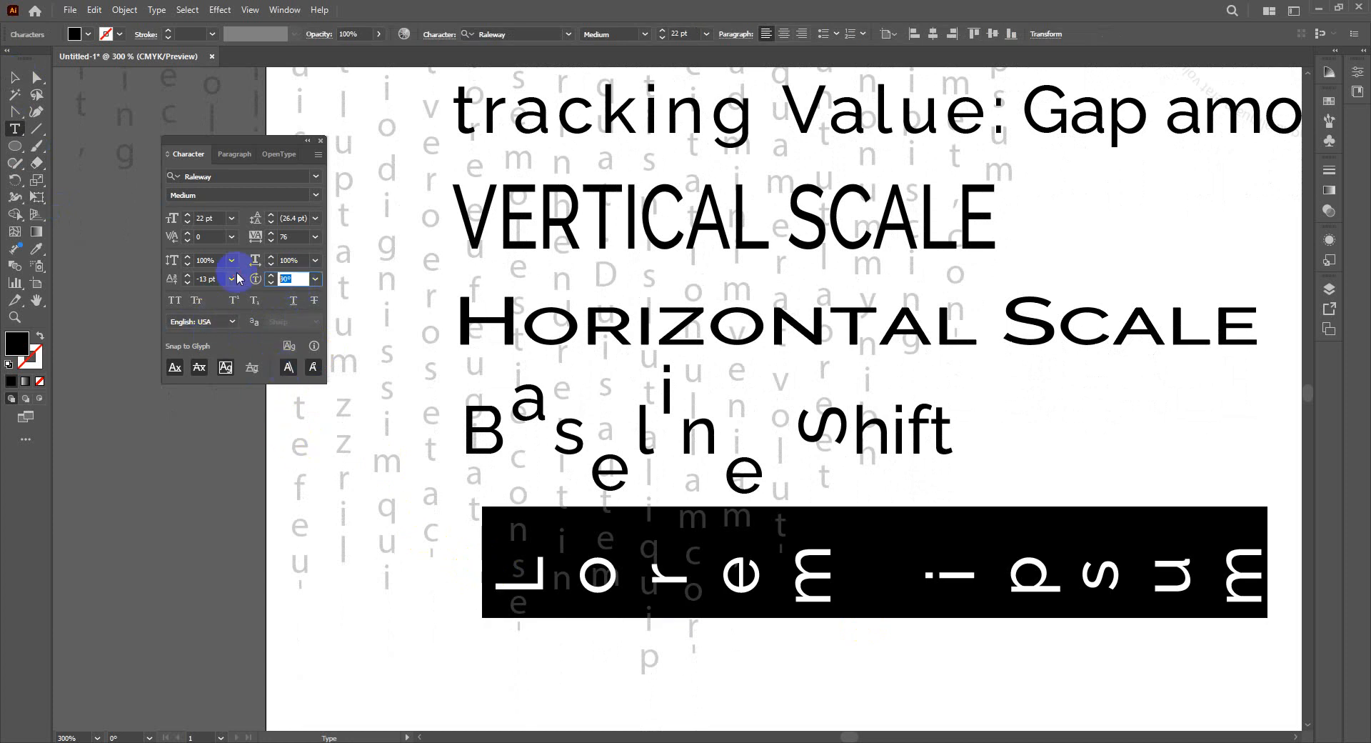
text(0)
key(Return)
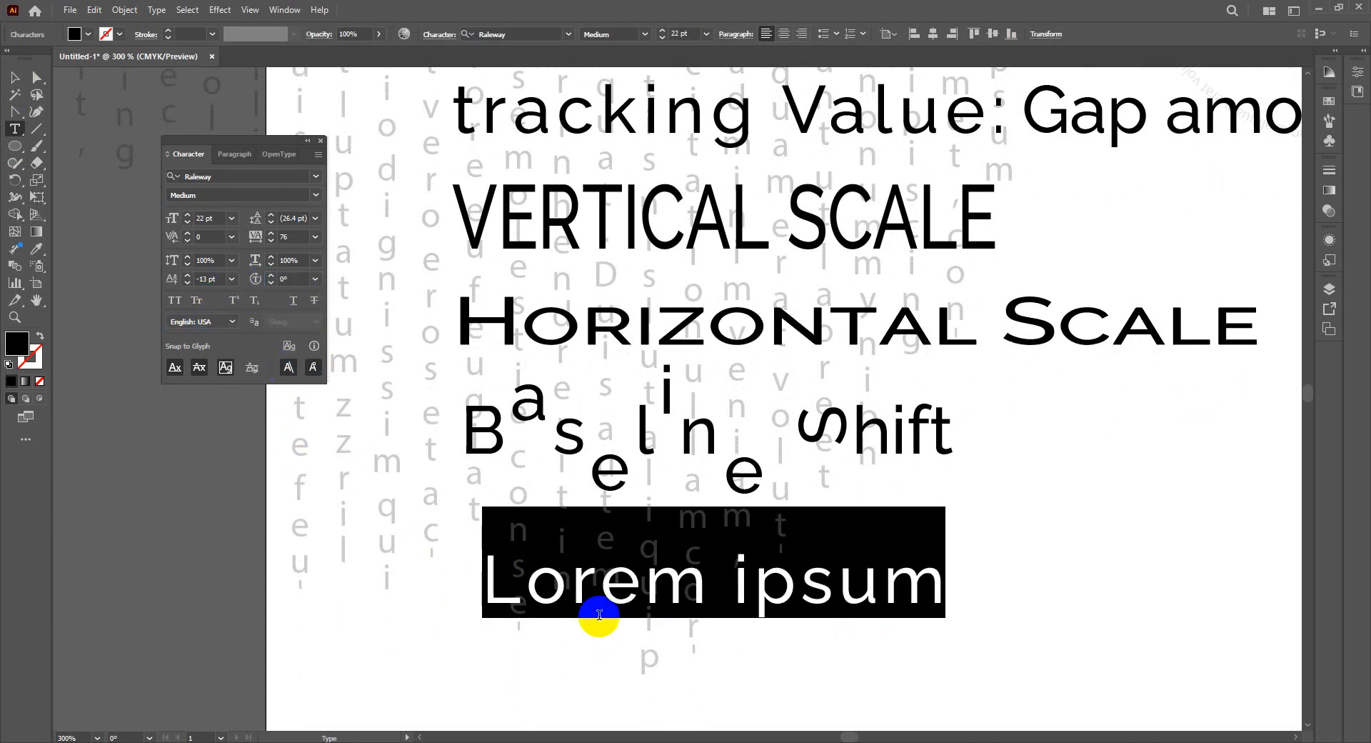
Step: Replace the placeholder text with "a2+2ab+b2" and move the formula slightly up and left, closer to the "Baseline Shift" line
click(562, 603)
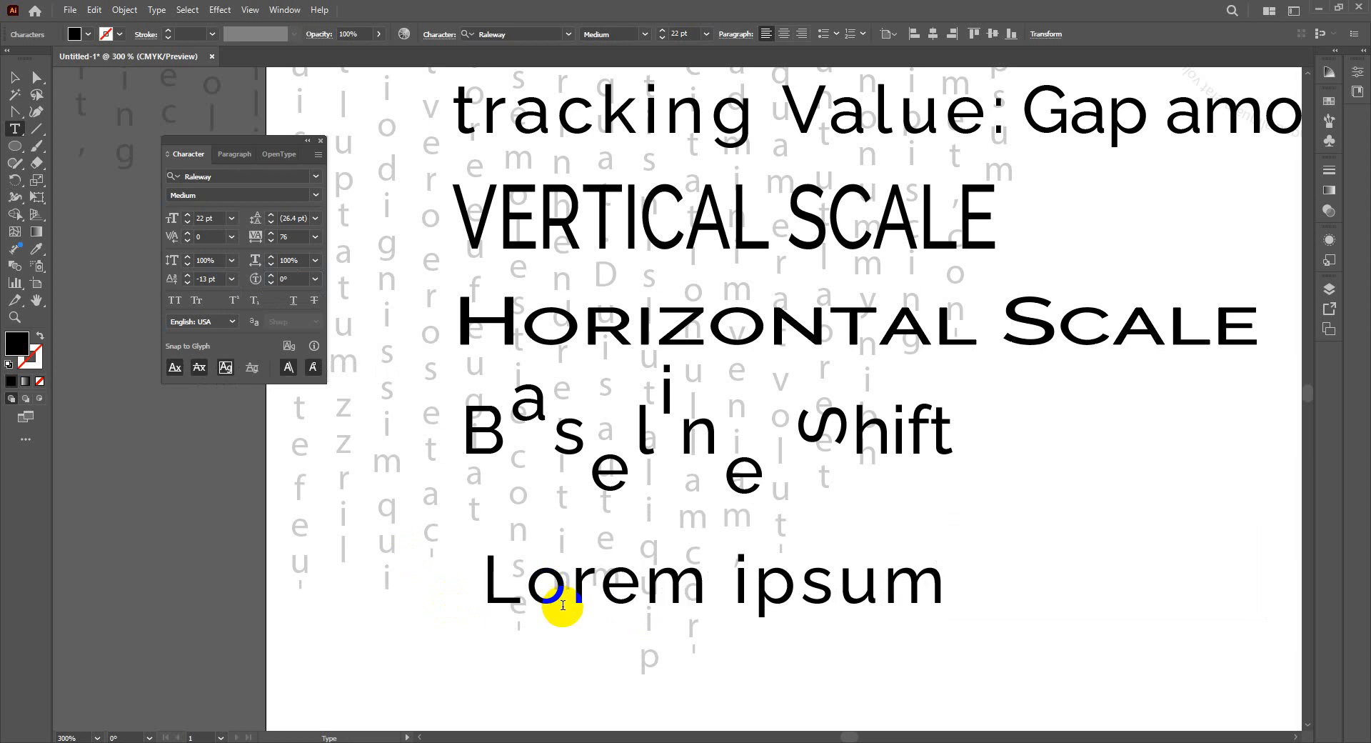
key(BackSpace)
key(Delete)
key(Delete)
key(Delete)
key(Delete)
key(Delete)
key(Delete)
key(Delete)
key(Delete)
key(Delete)
key(Delete)
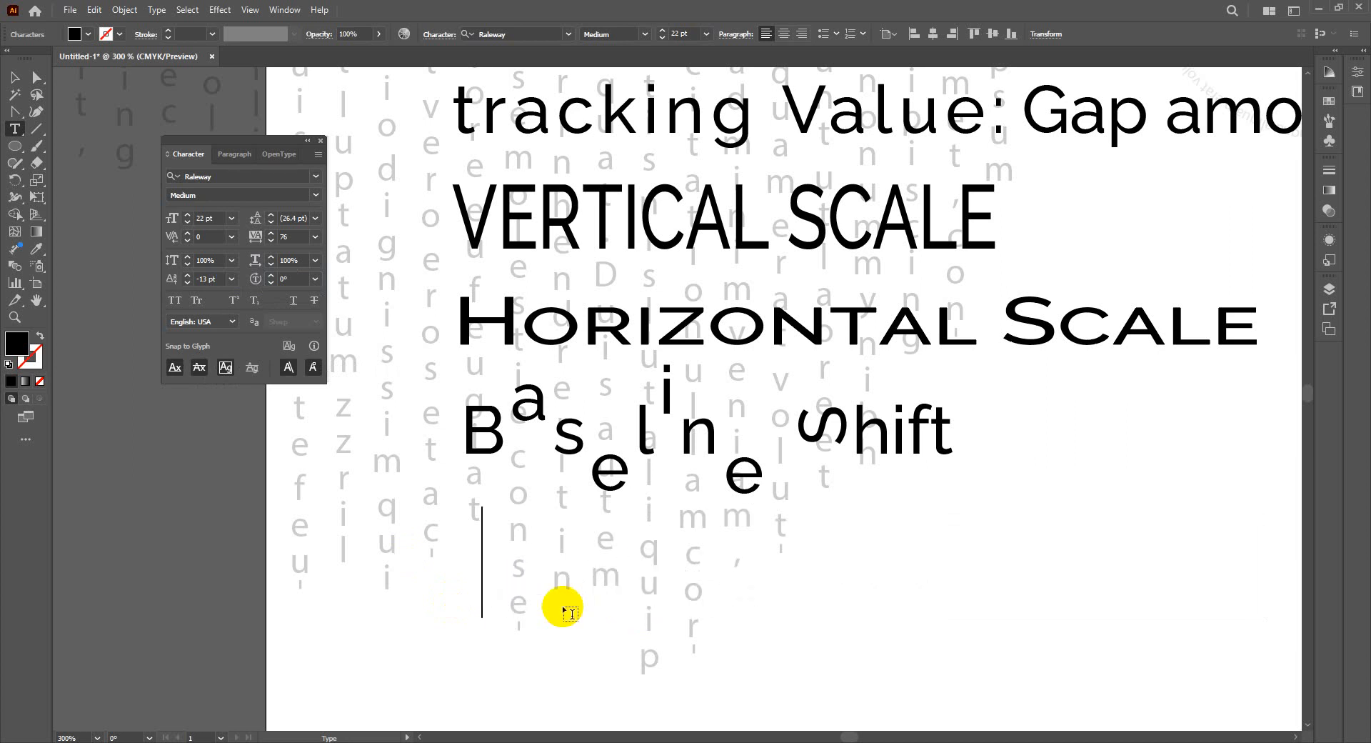
text(a2)
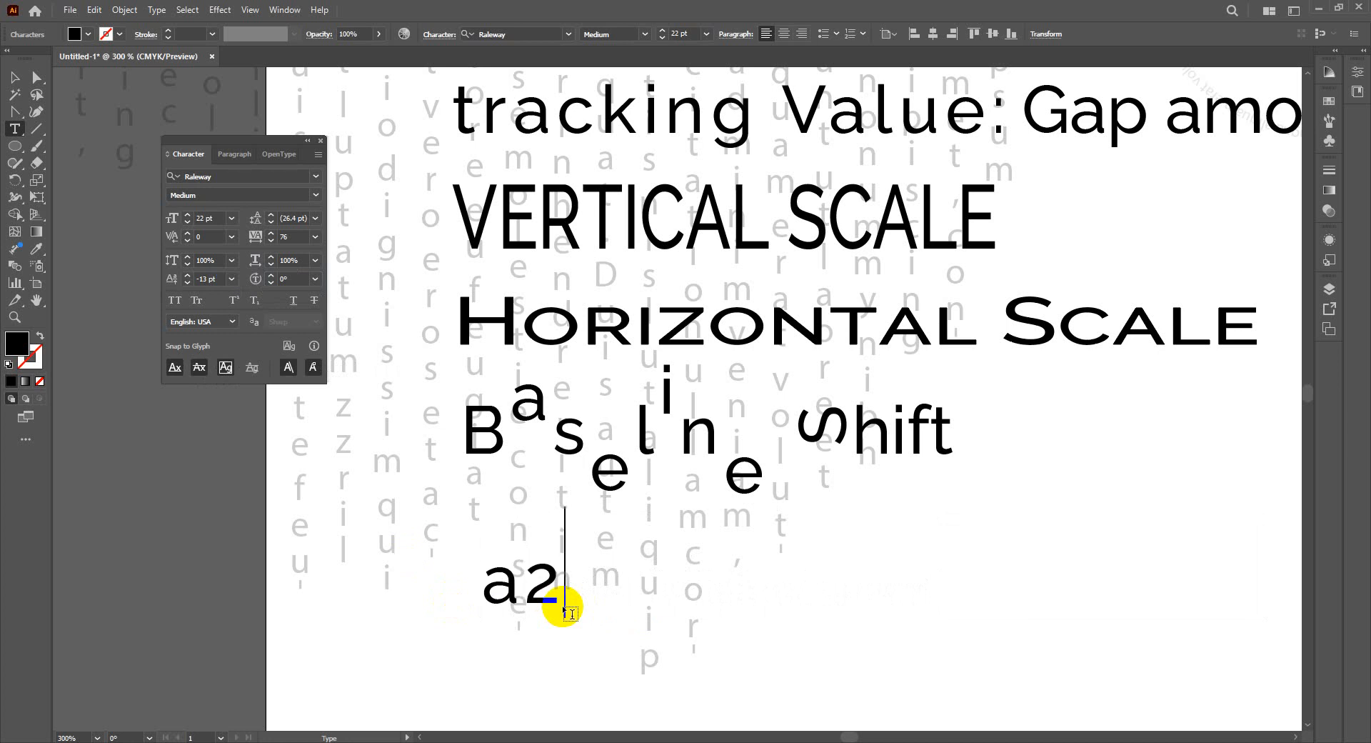
text(+)
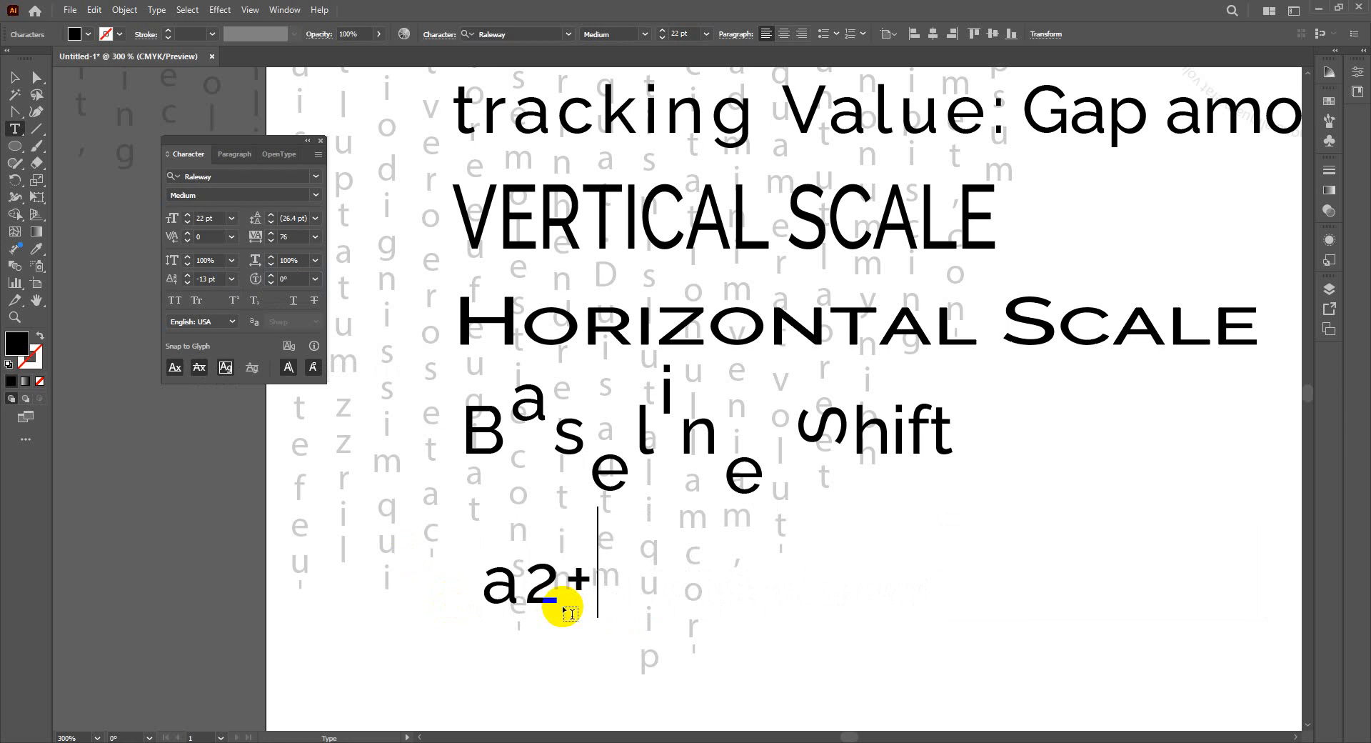
text(2a)
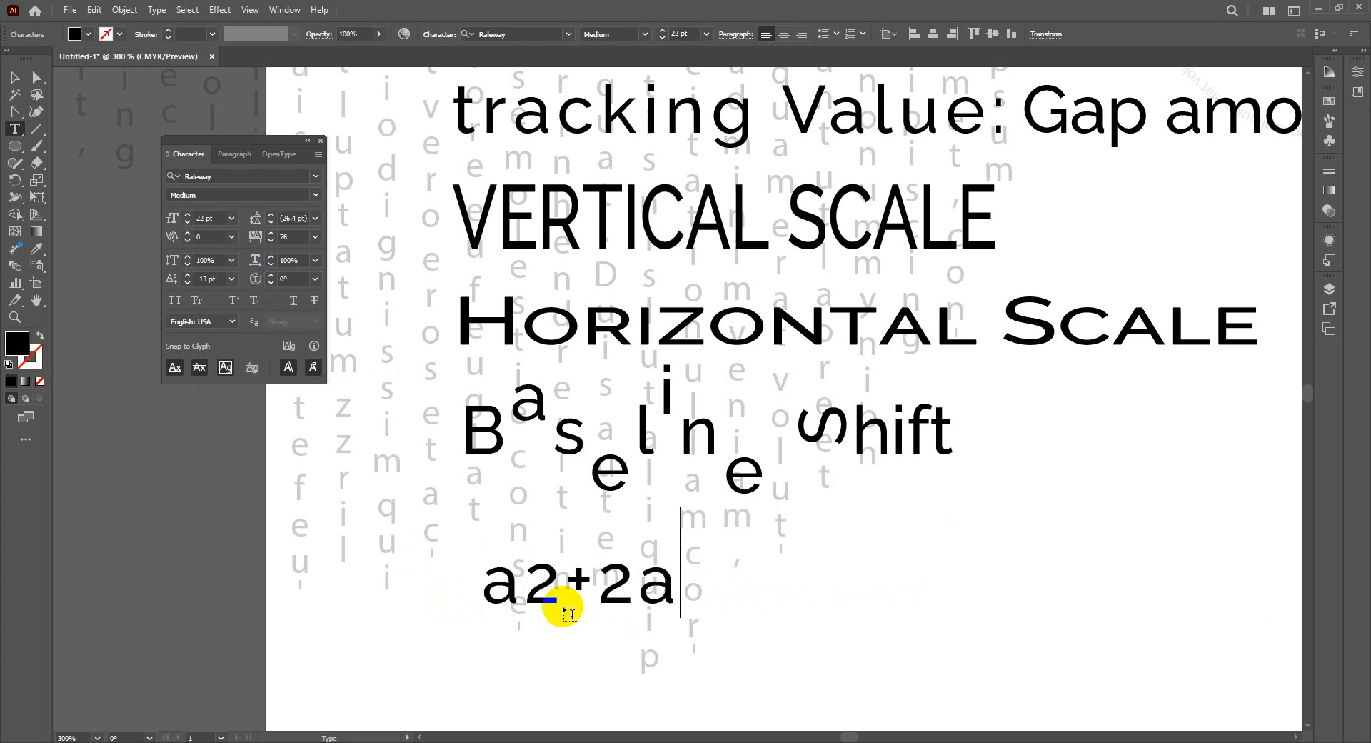
text(b+)
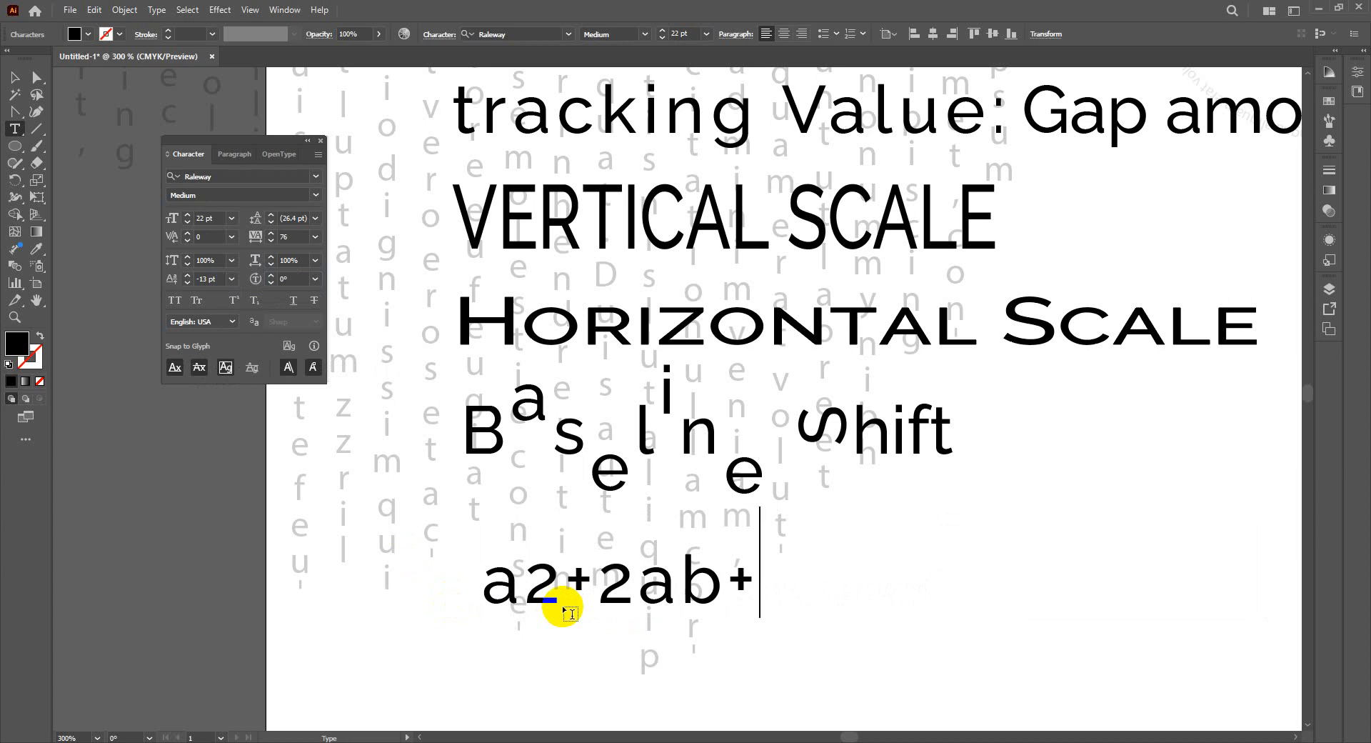
text(b2)
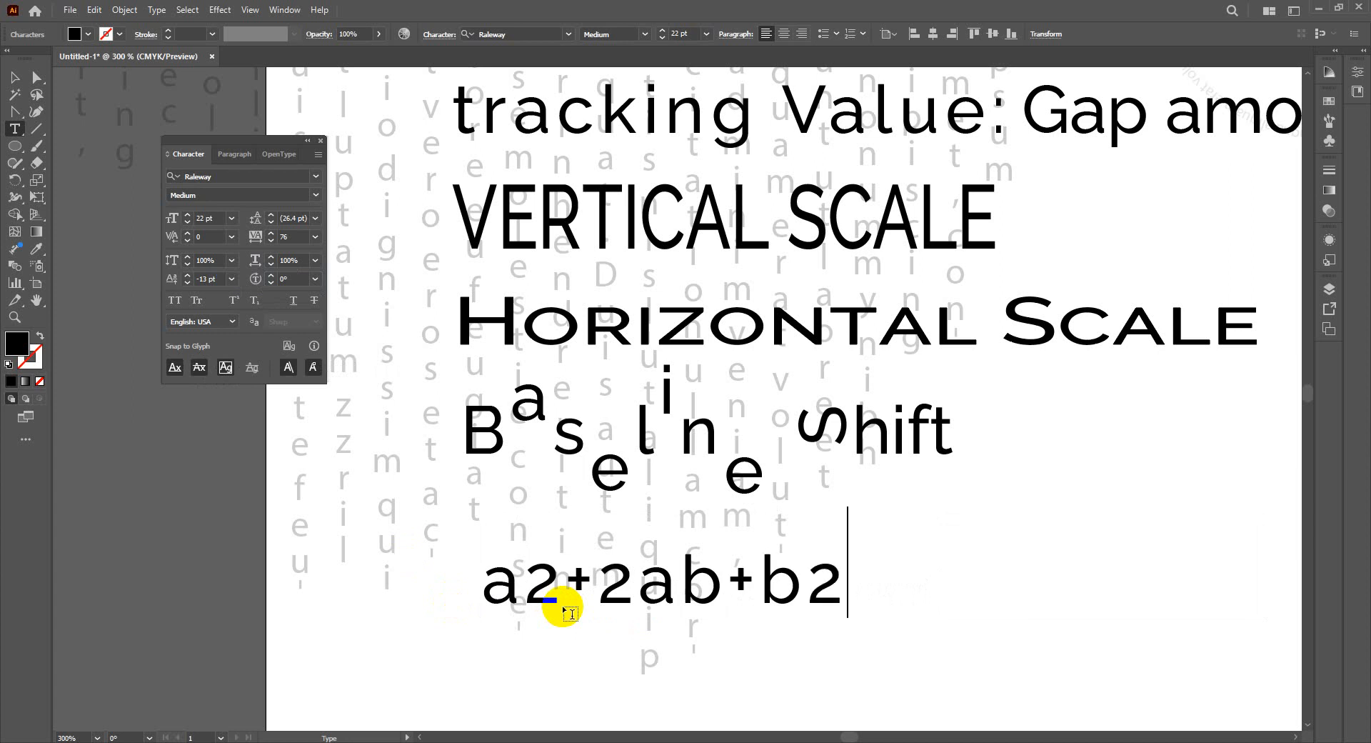
click(14, 77)
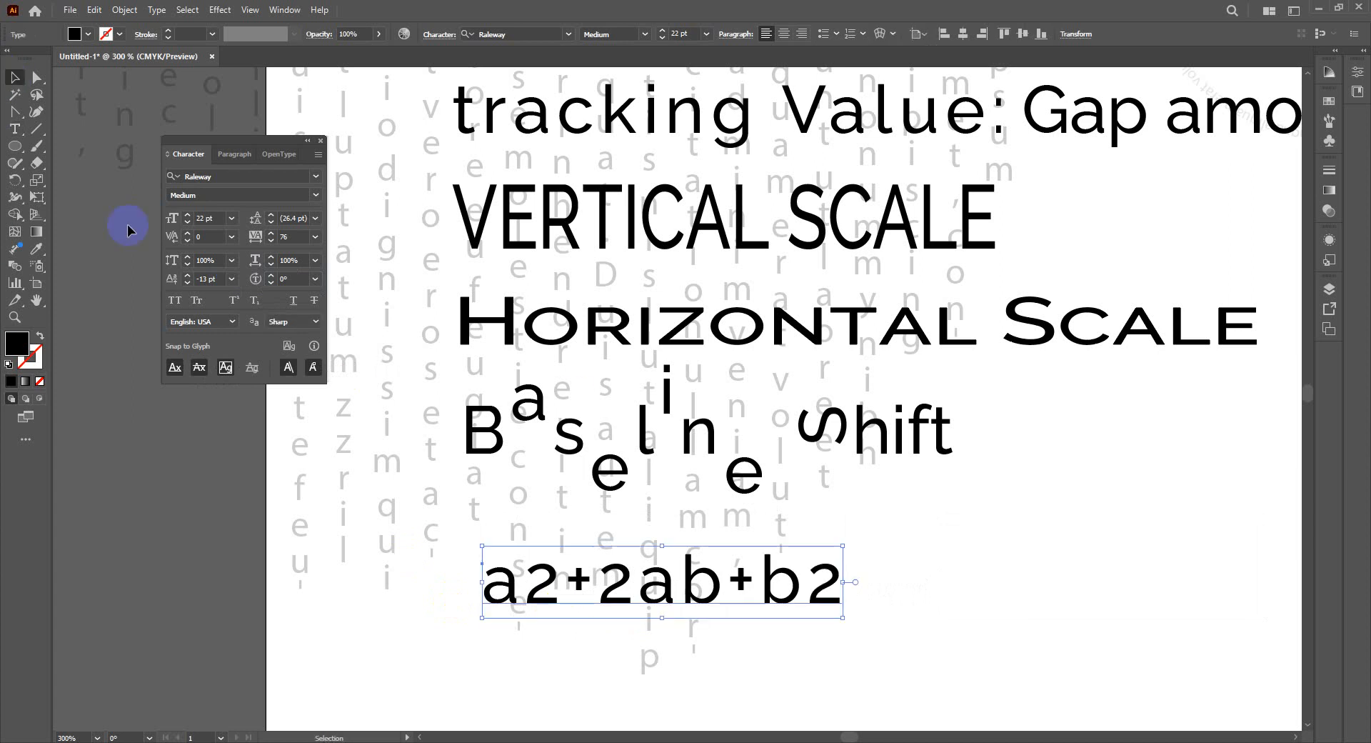
mouse_move(524, 573)
mouse_down()
mouse_move(499, 569)
mouse_move(507, 561)
mouse_up()
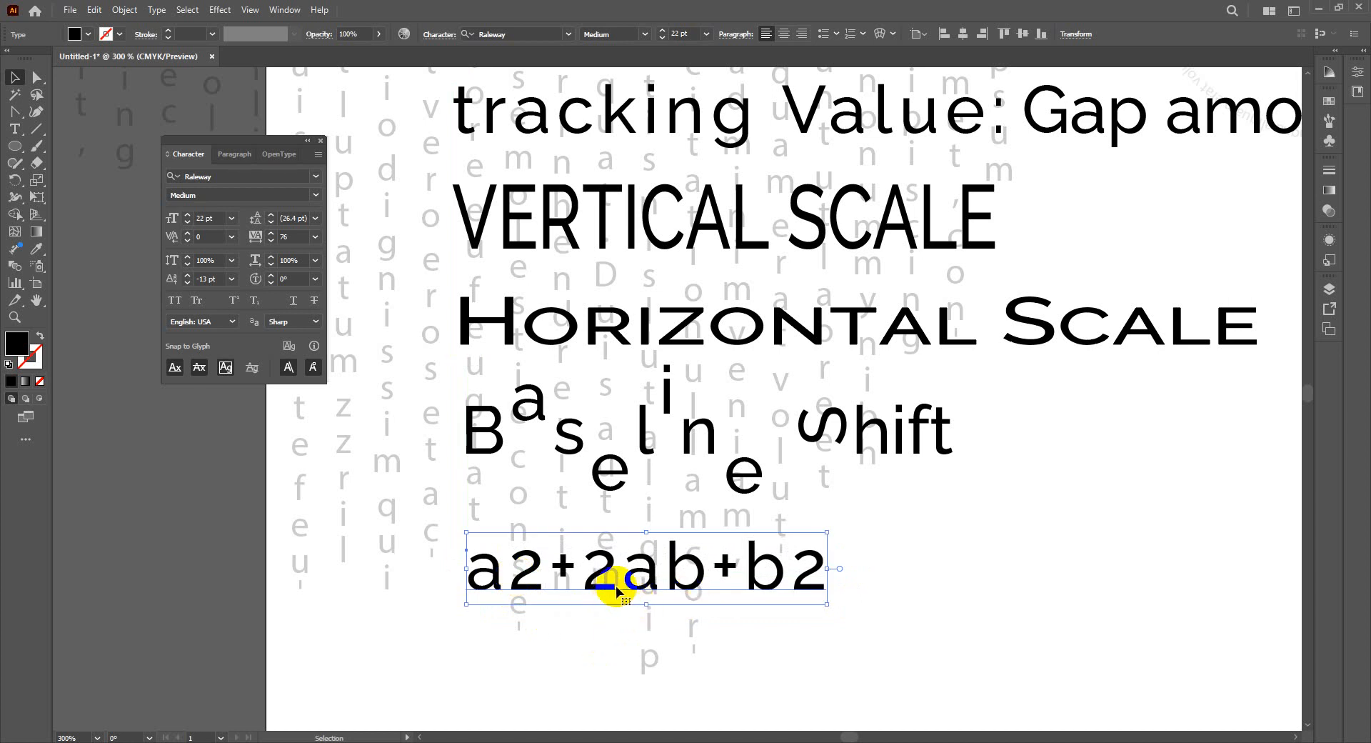
Step: Apply Superscript to the 2 after the first "a" and to the final 2 after "b" in the formula
double_click(525, 574)
drag(511, 570, 541, 564)
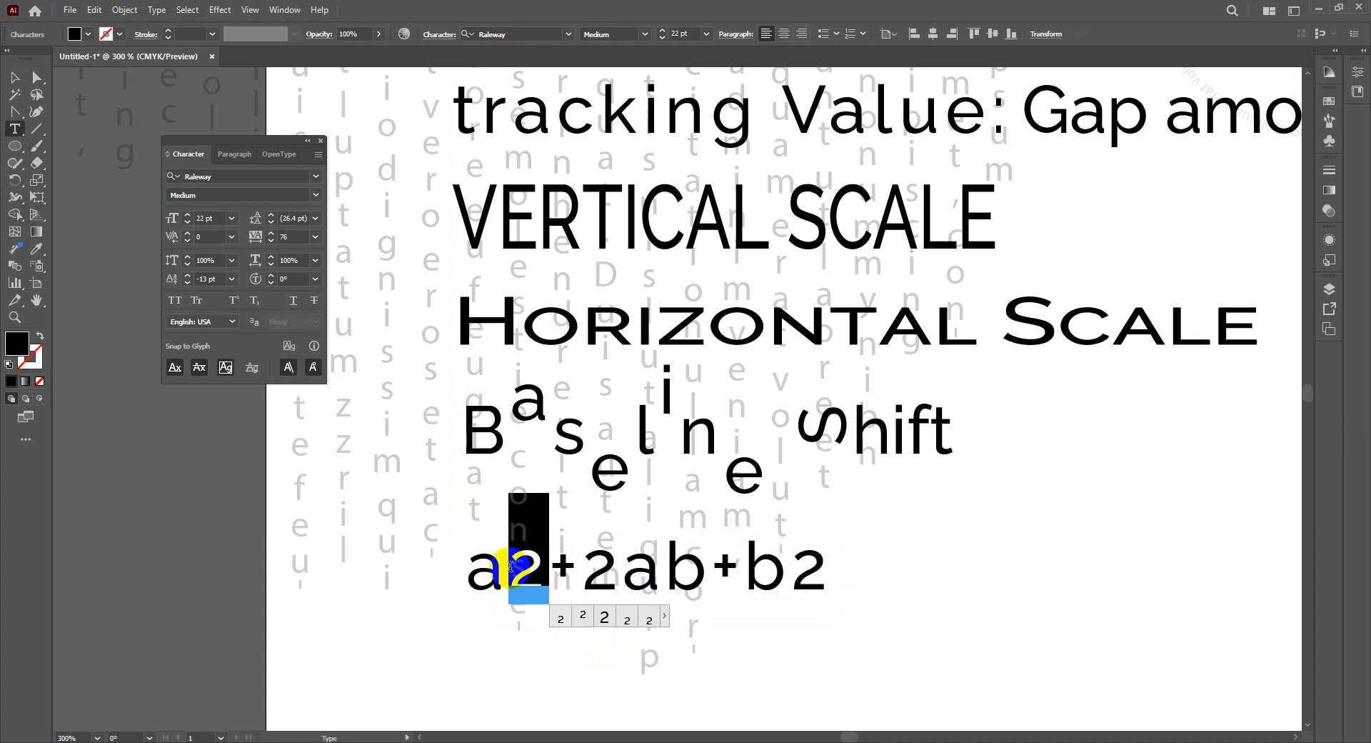
click(236, 305)
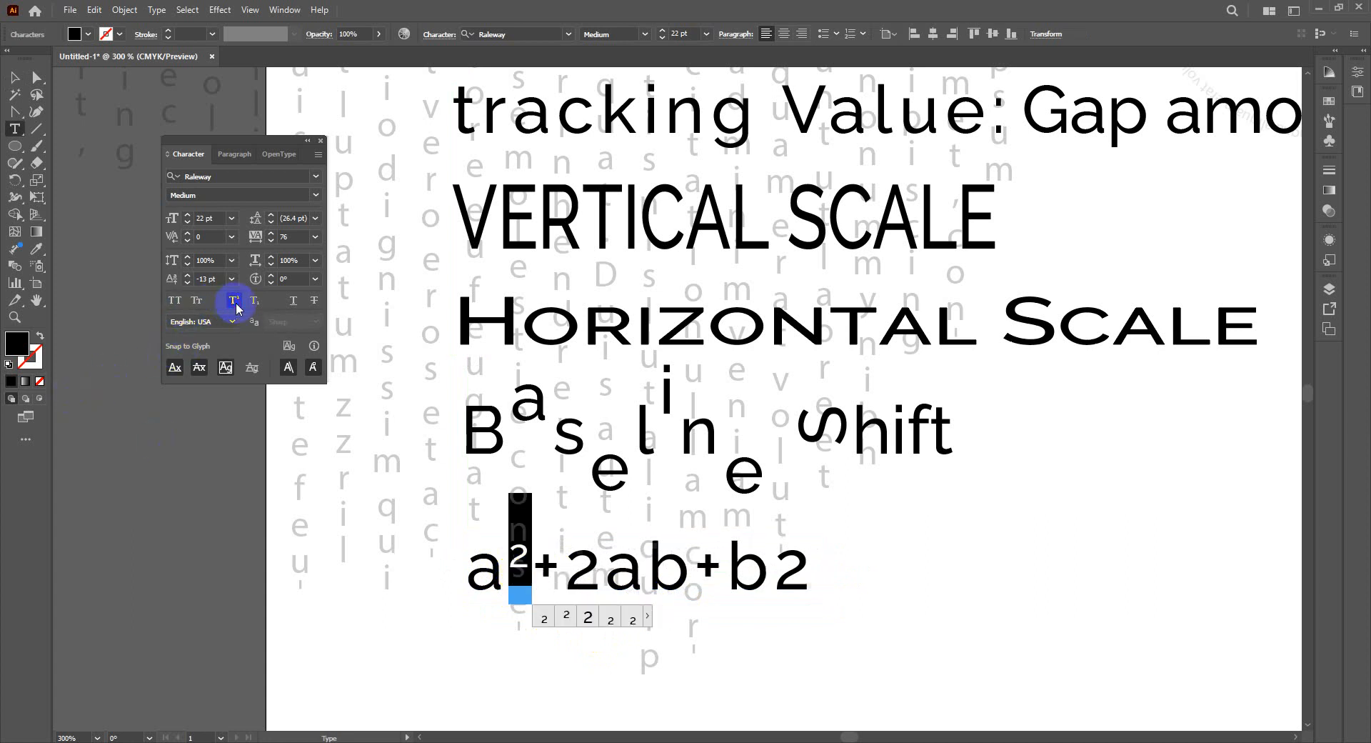
mouse_move(800, 560)
mouse_down()
mouse_move(785, 565)
mouse_move(817, 563)
mouse_up()
click(236, 304)
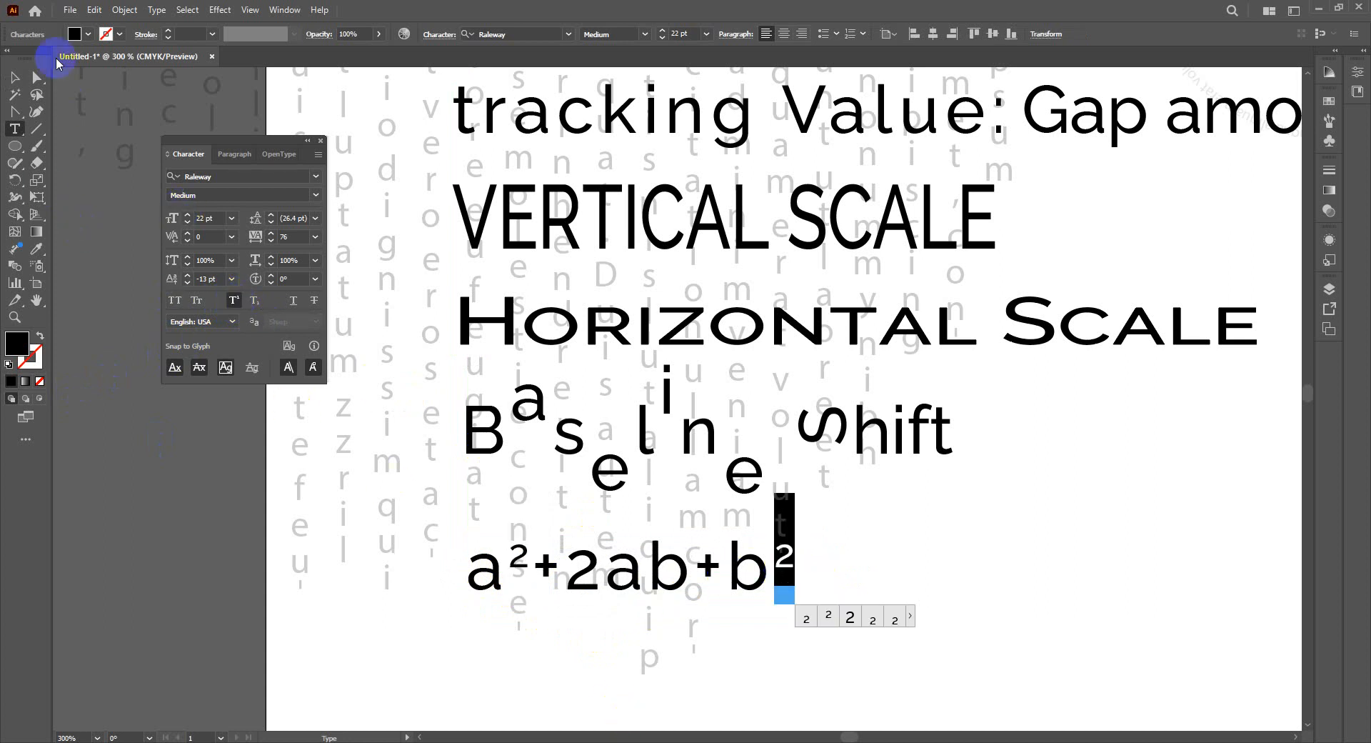
click(14, 76)
click(678, 586)
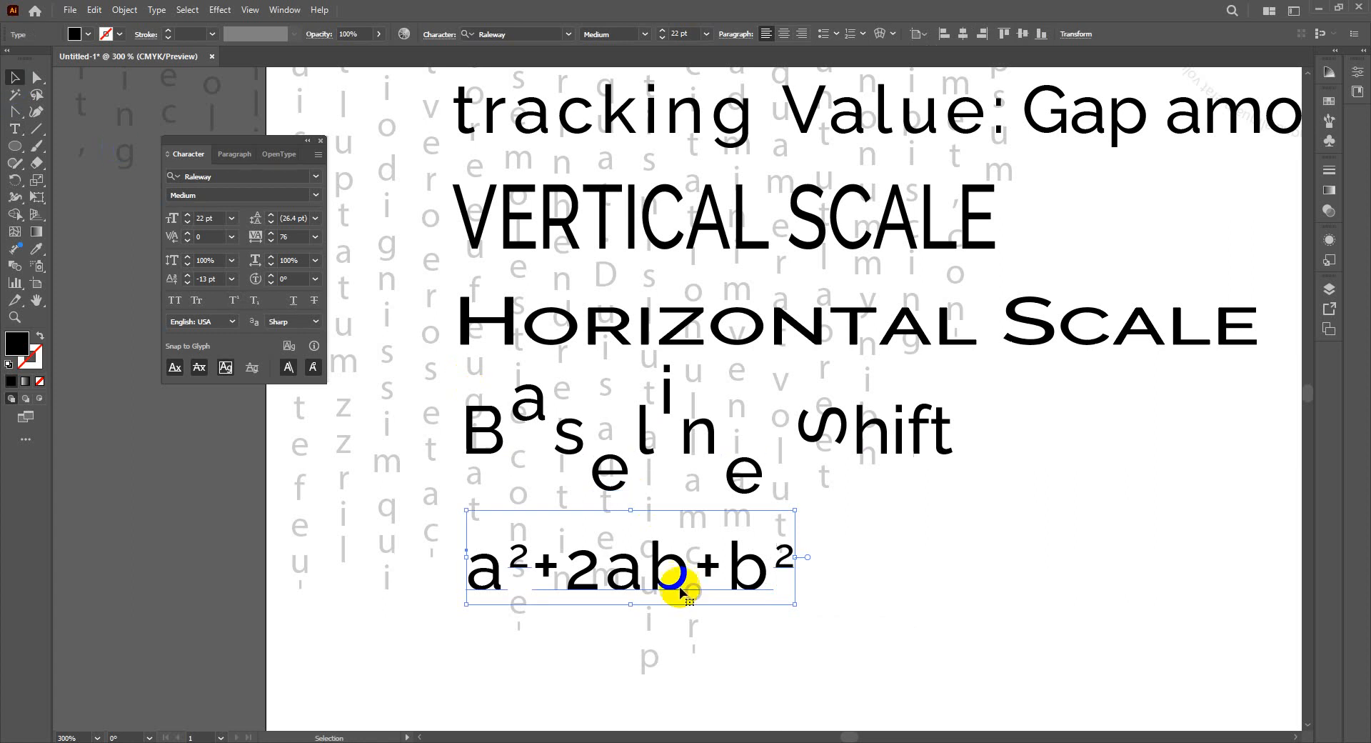
click(694, 647)
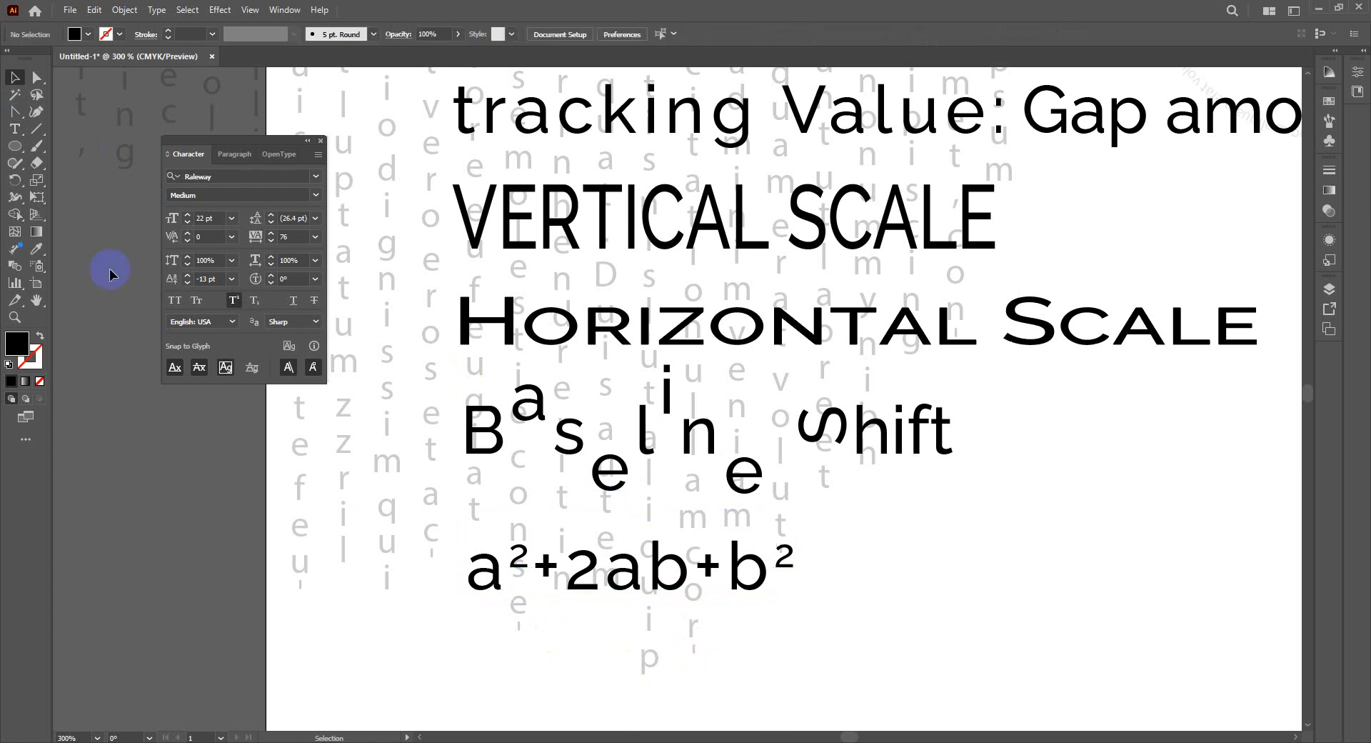
Step: Place a new point text line below the squared formula
click(14, 128)
click(472, 651)
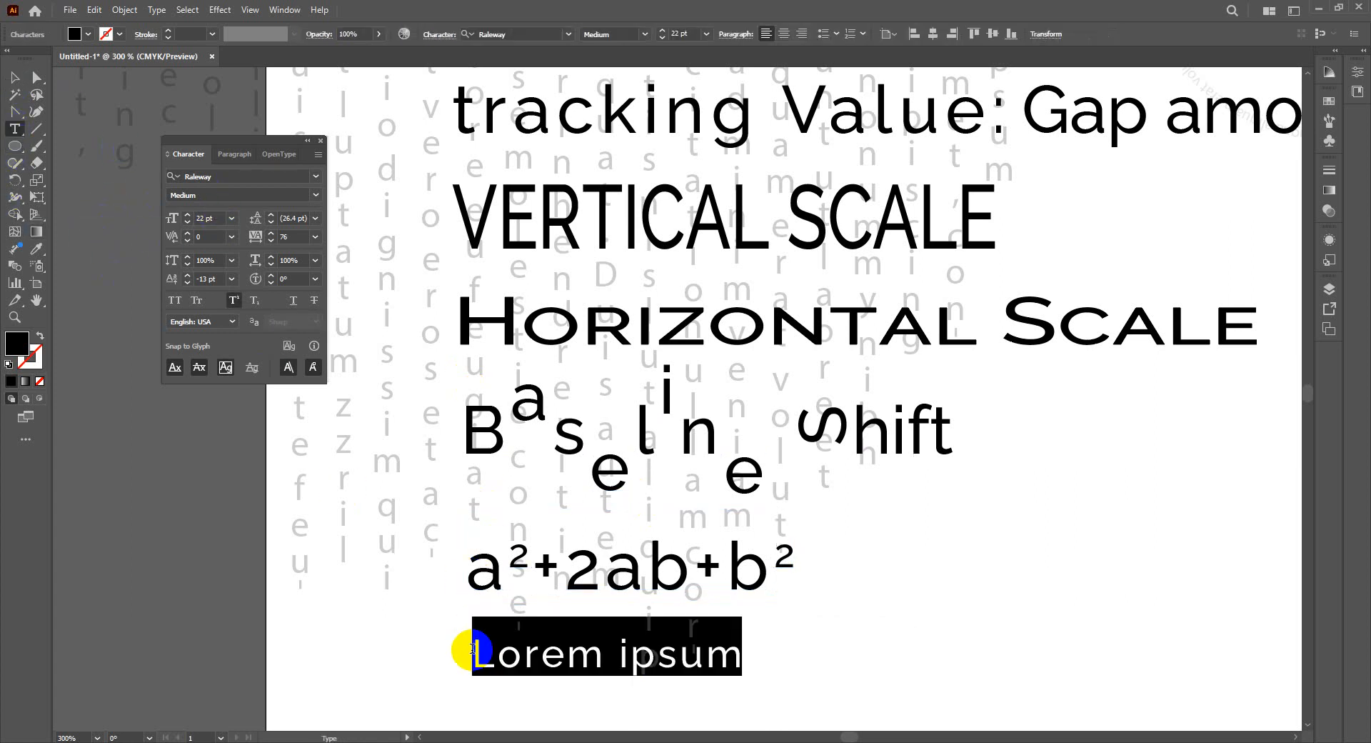
Step: Turn off superscript for the placeholder line below the formula and replace its text with "H2O"
click(233, 301)
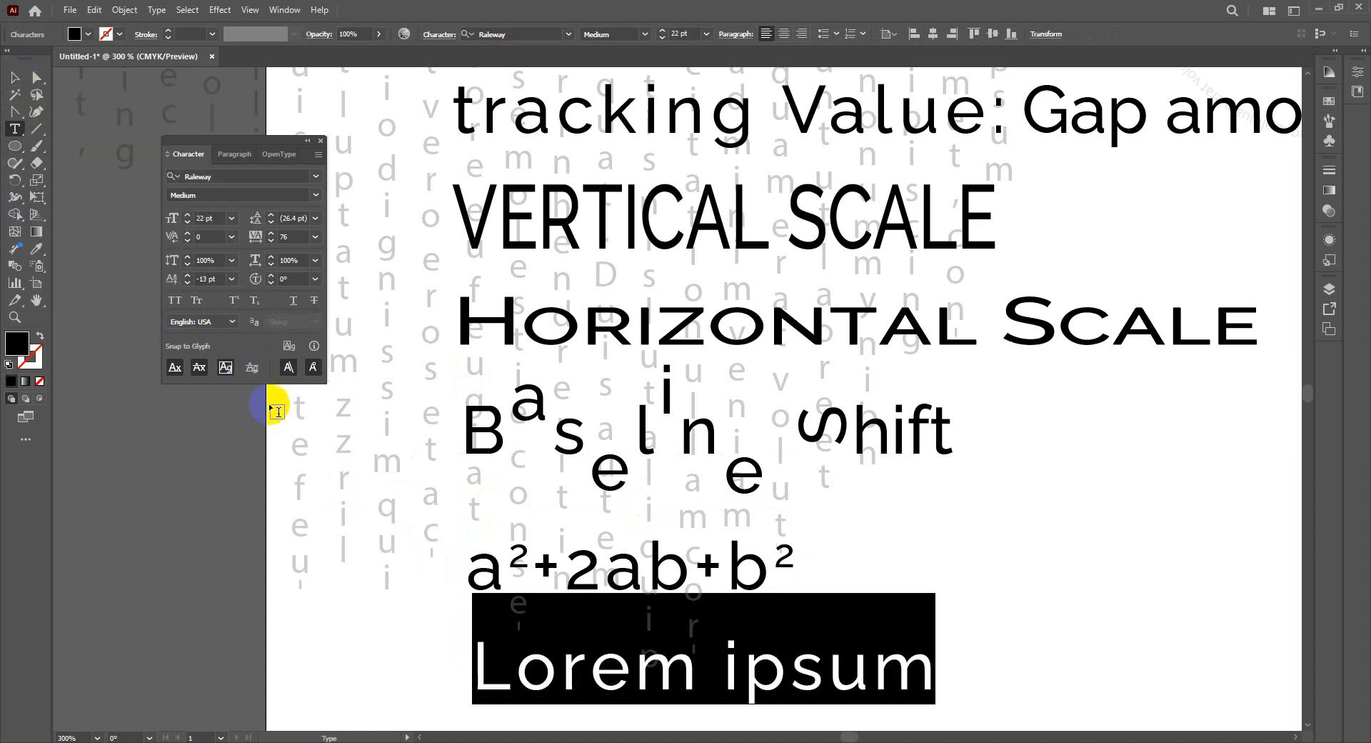
key(BackSpace)
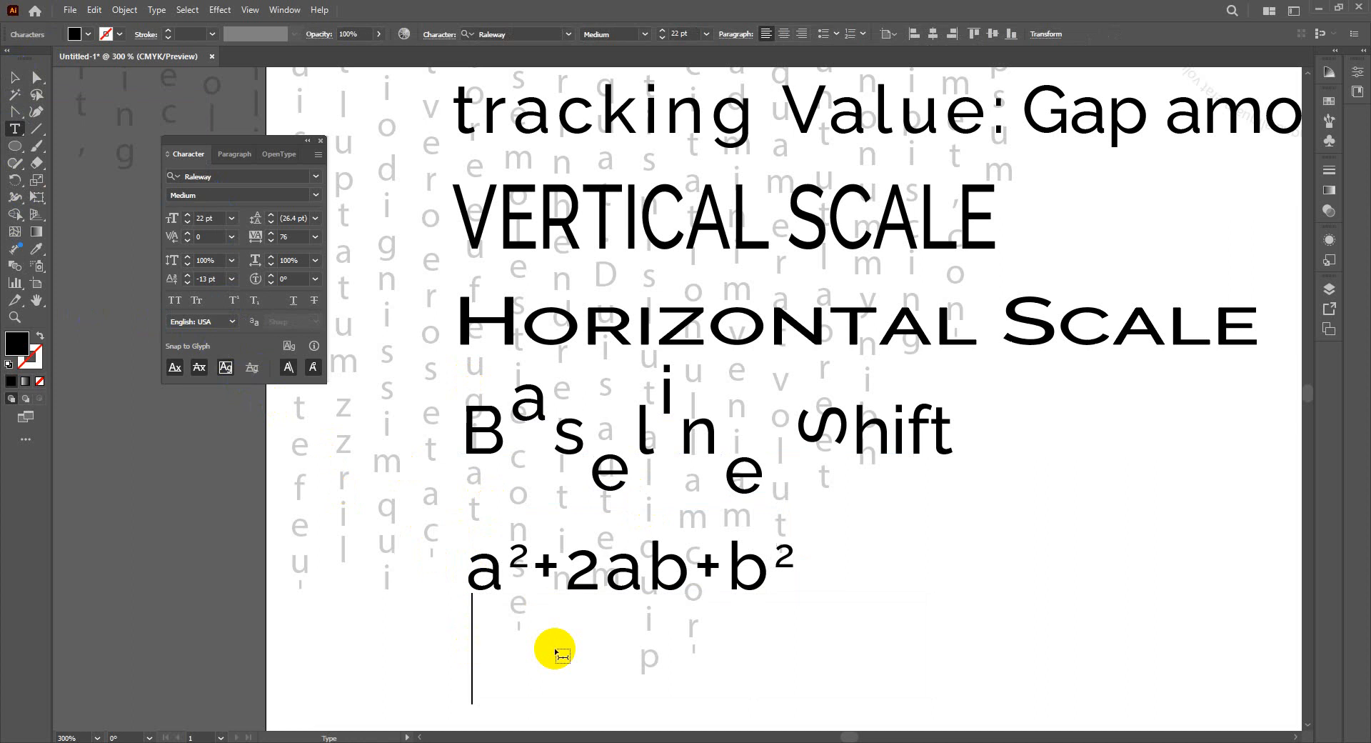
text(H2)
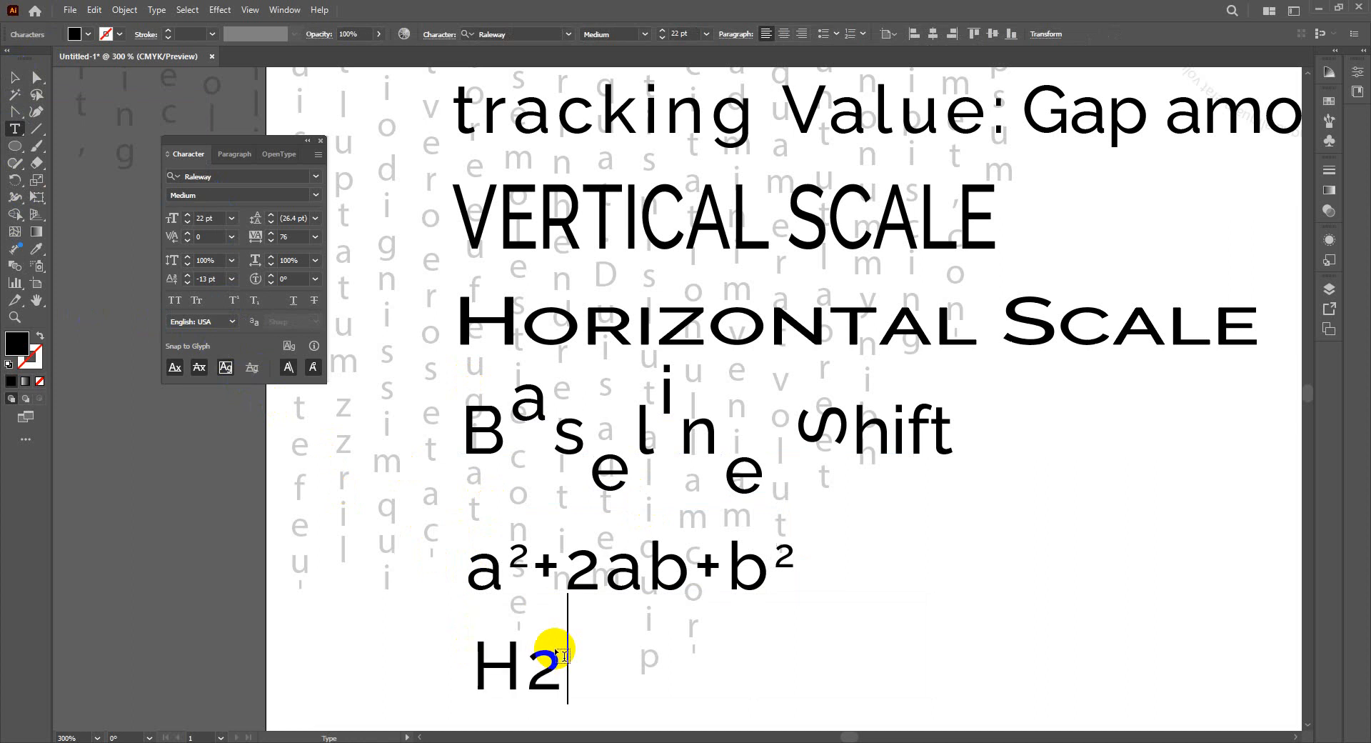
text(O)
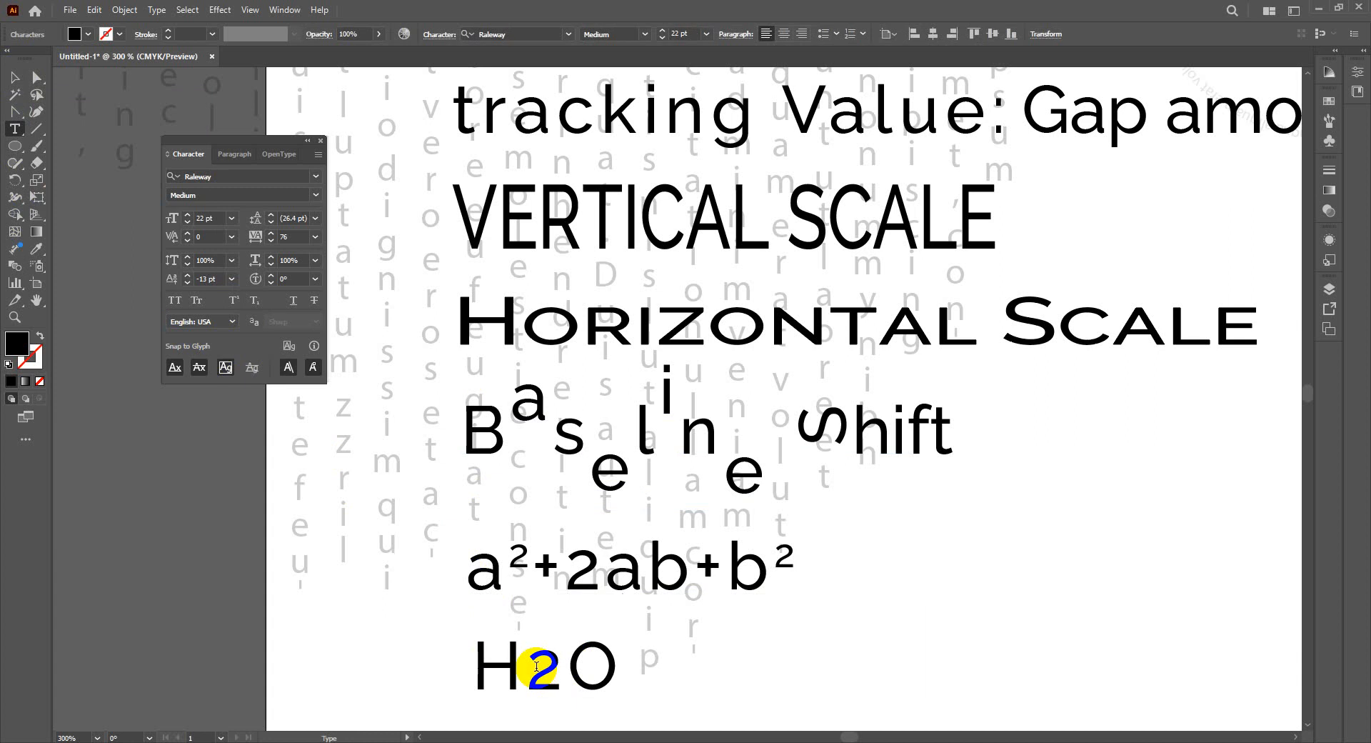
Step: Format the 2 in "H2O" as a subscript and deselect the text
drag(534, 665, 556, 661)
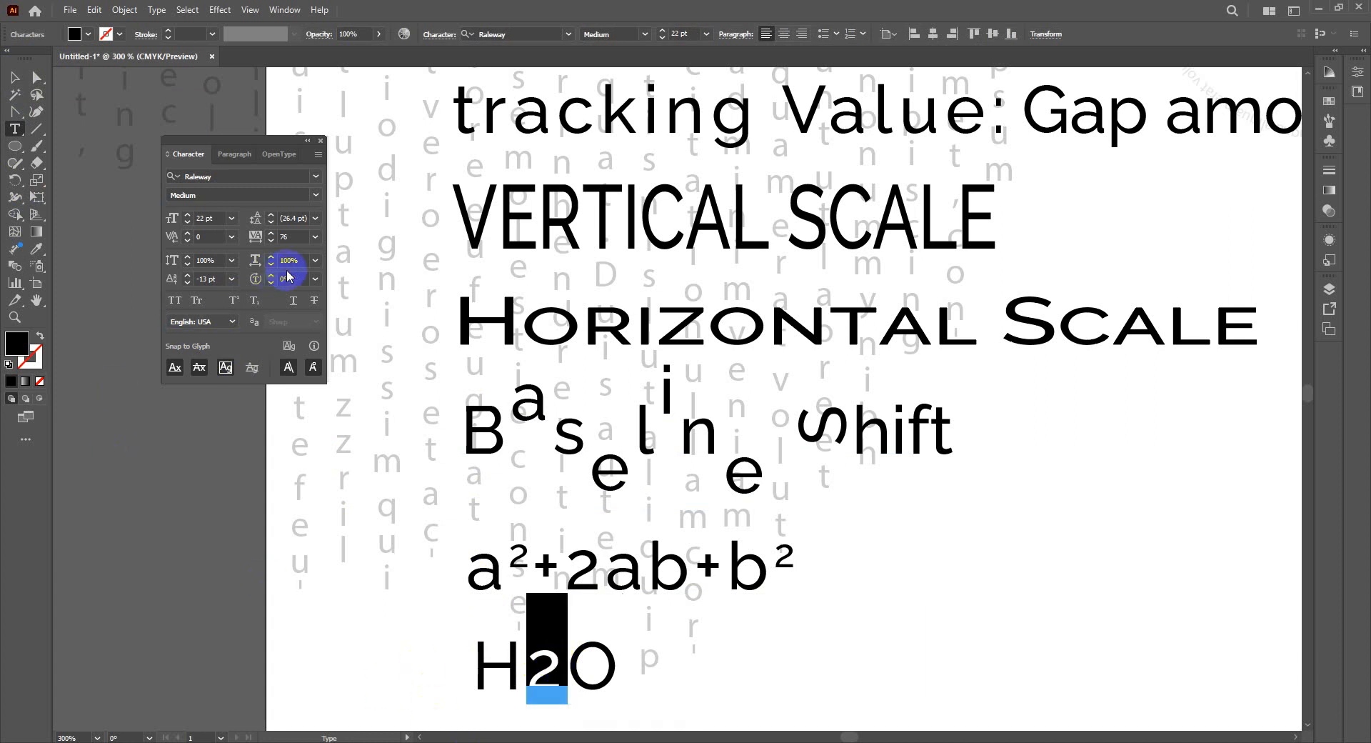
click(257, 309)
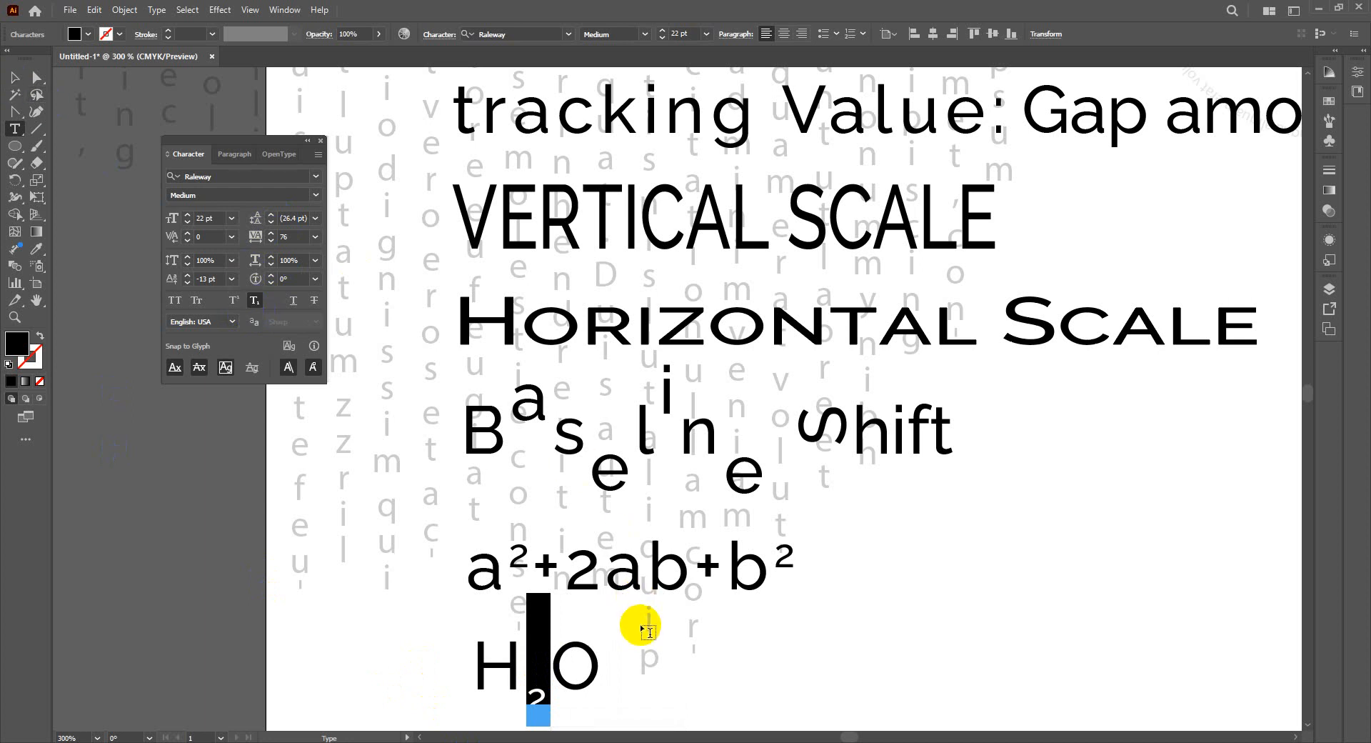
click(14, 76)
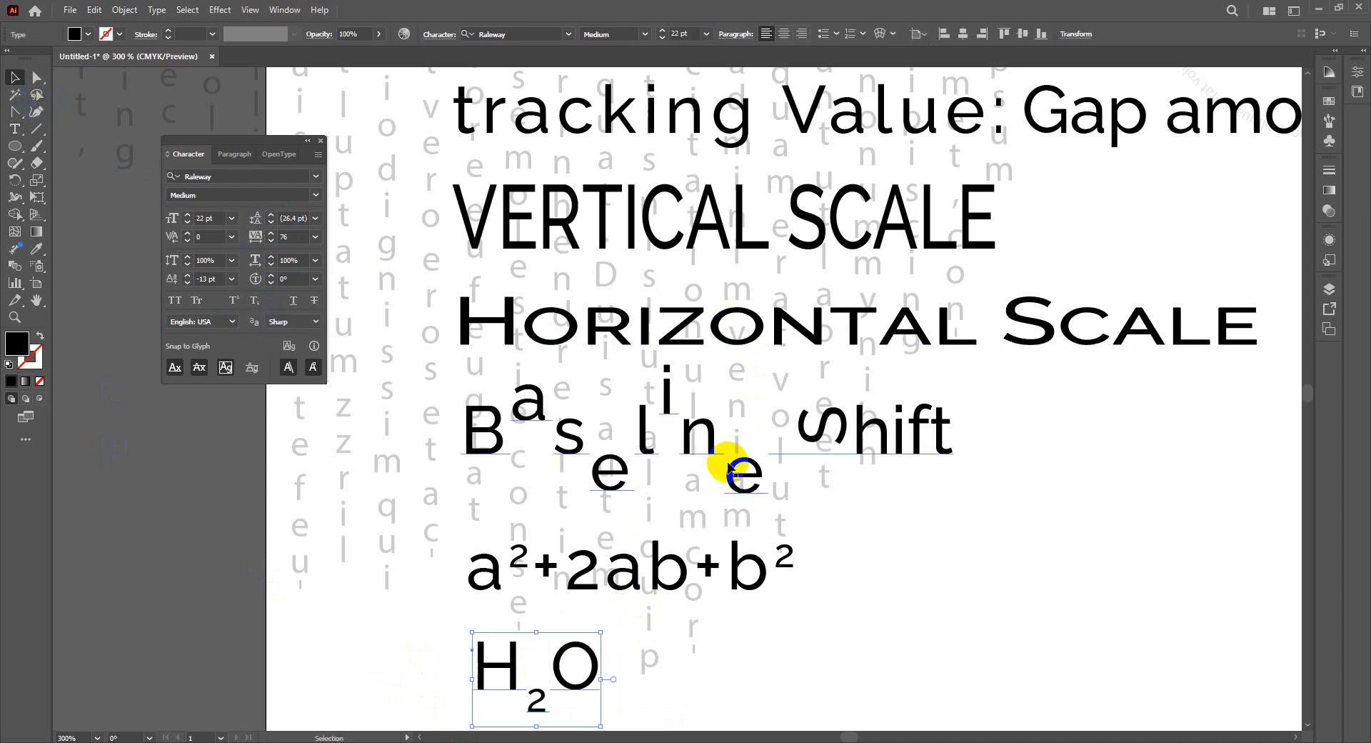
click(765, 636)
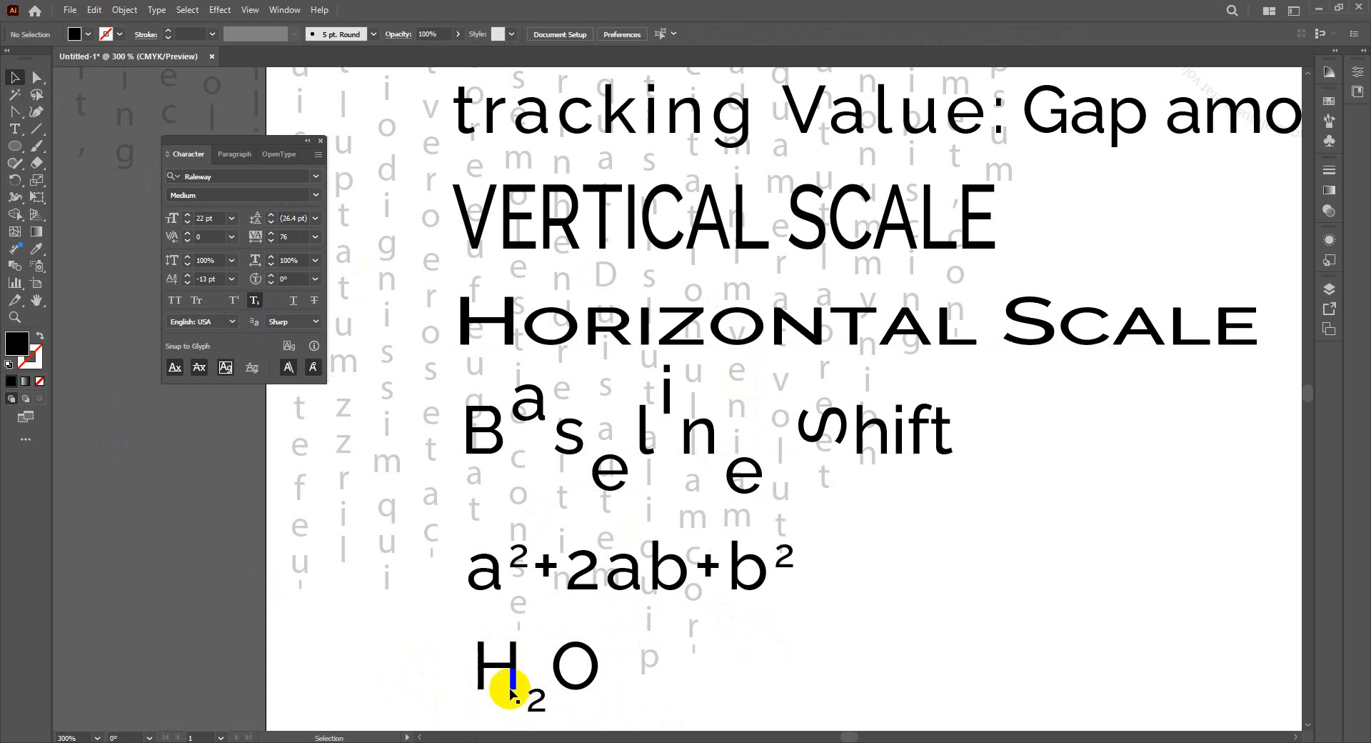
Step: Underline the "VERTICAL SCALE" line and apply strikethrough to the "Horizontal Scale" line
click(554, 230)
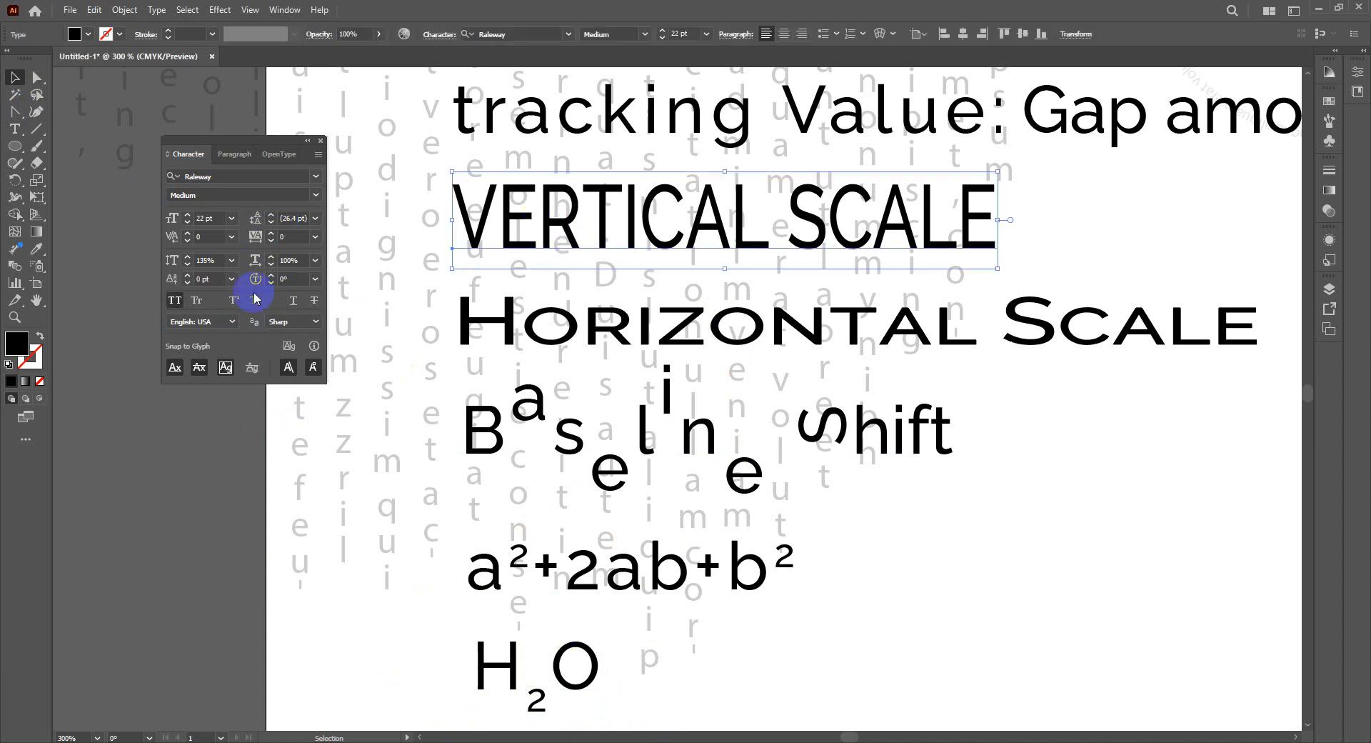
click(292, 303)
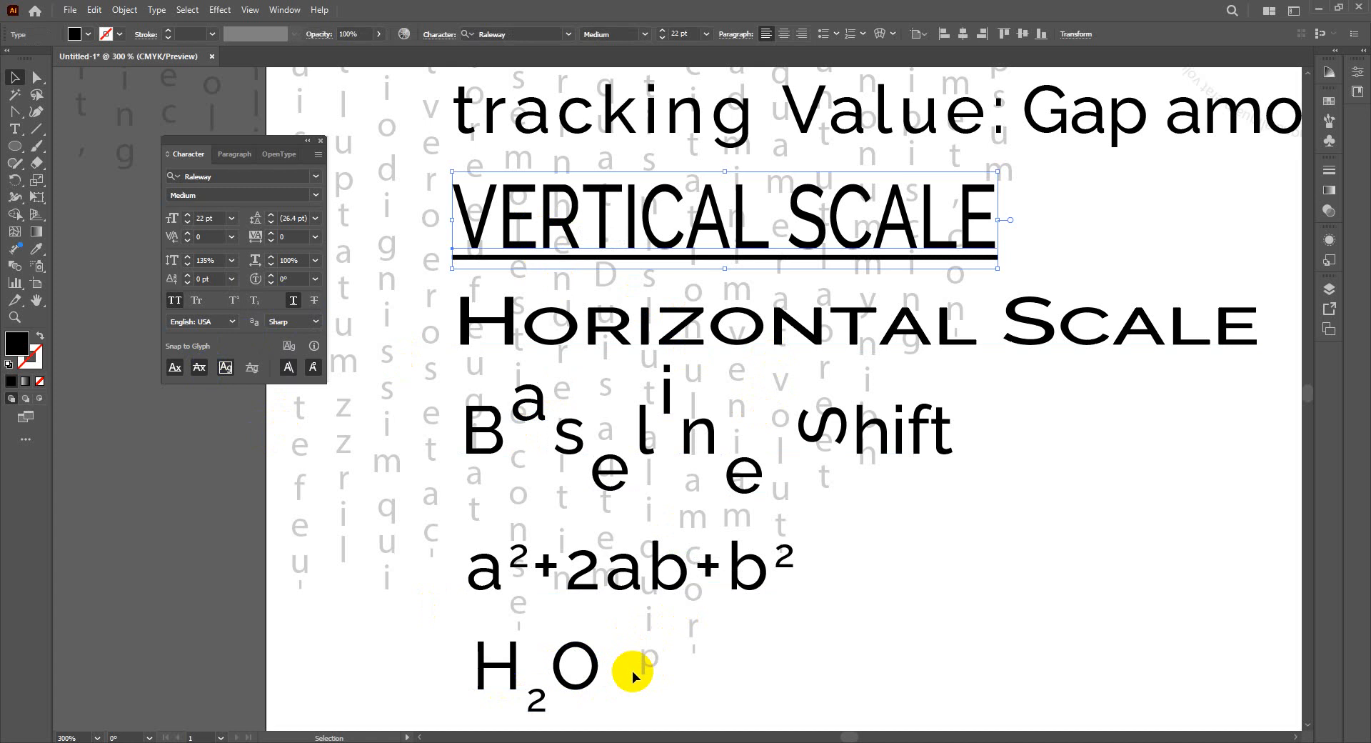
click(678, 348)
click(211, 260)
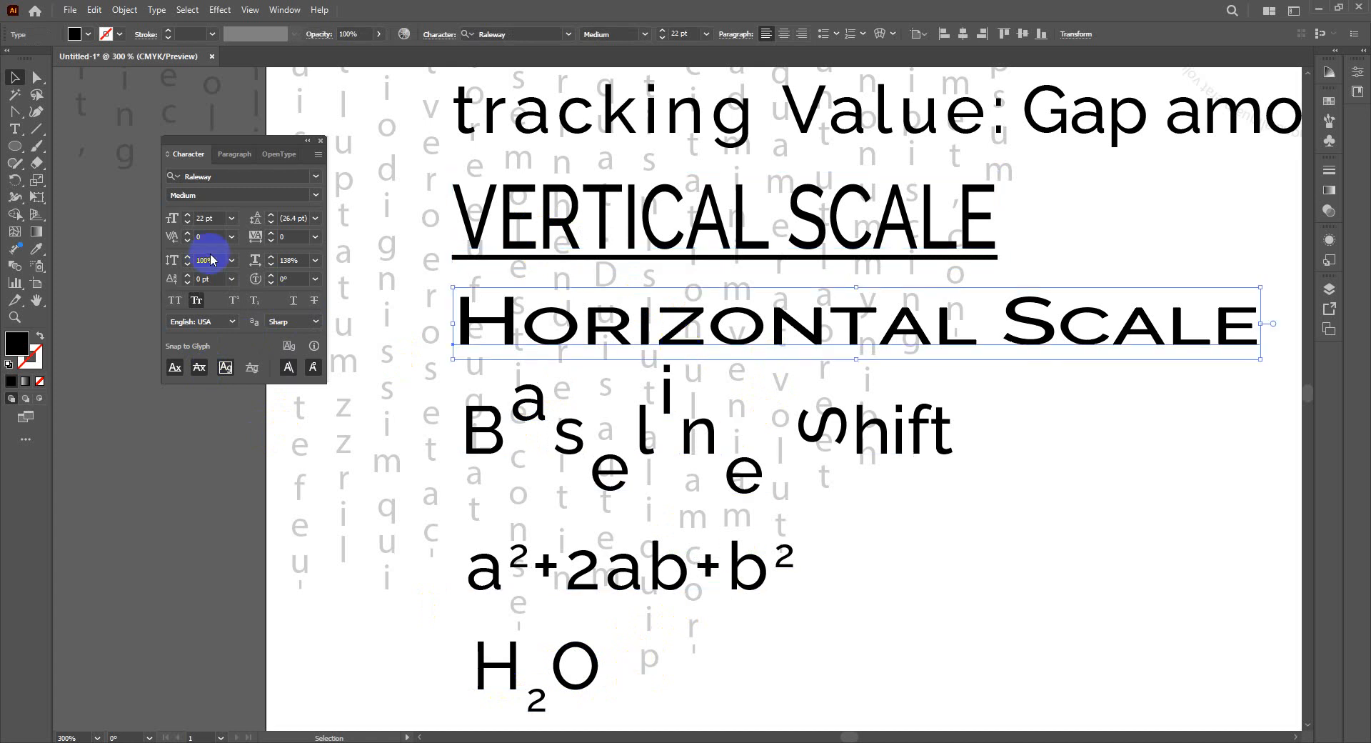
click(315, 302)
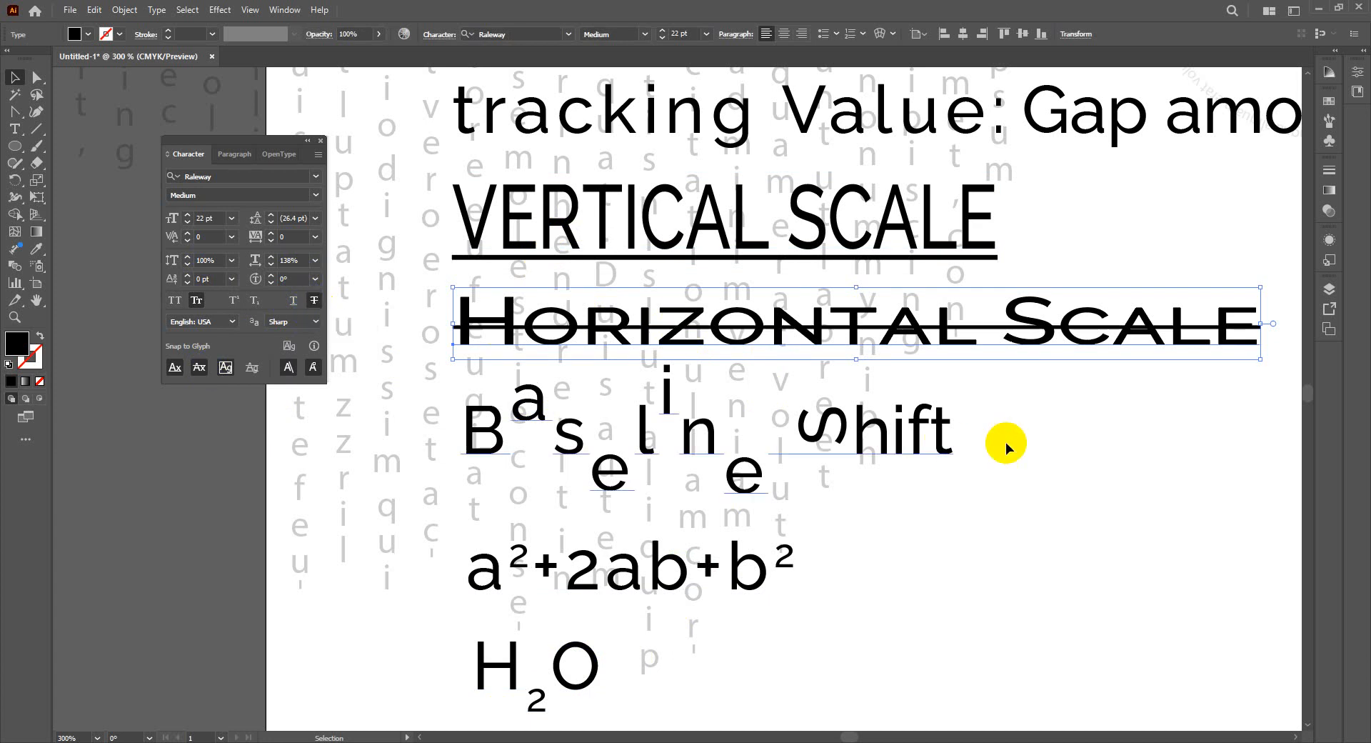
click(1102, 475)
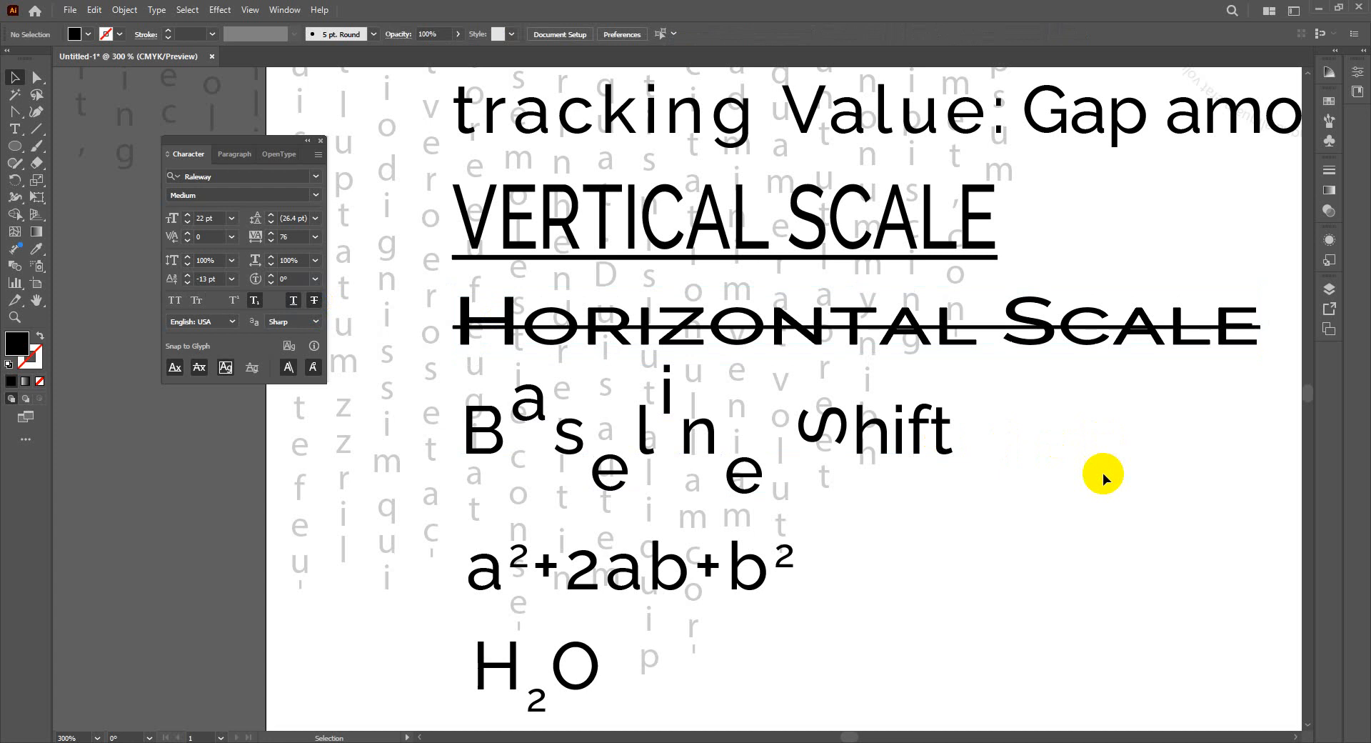
key(ctrl+1)
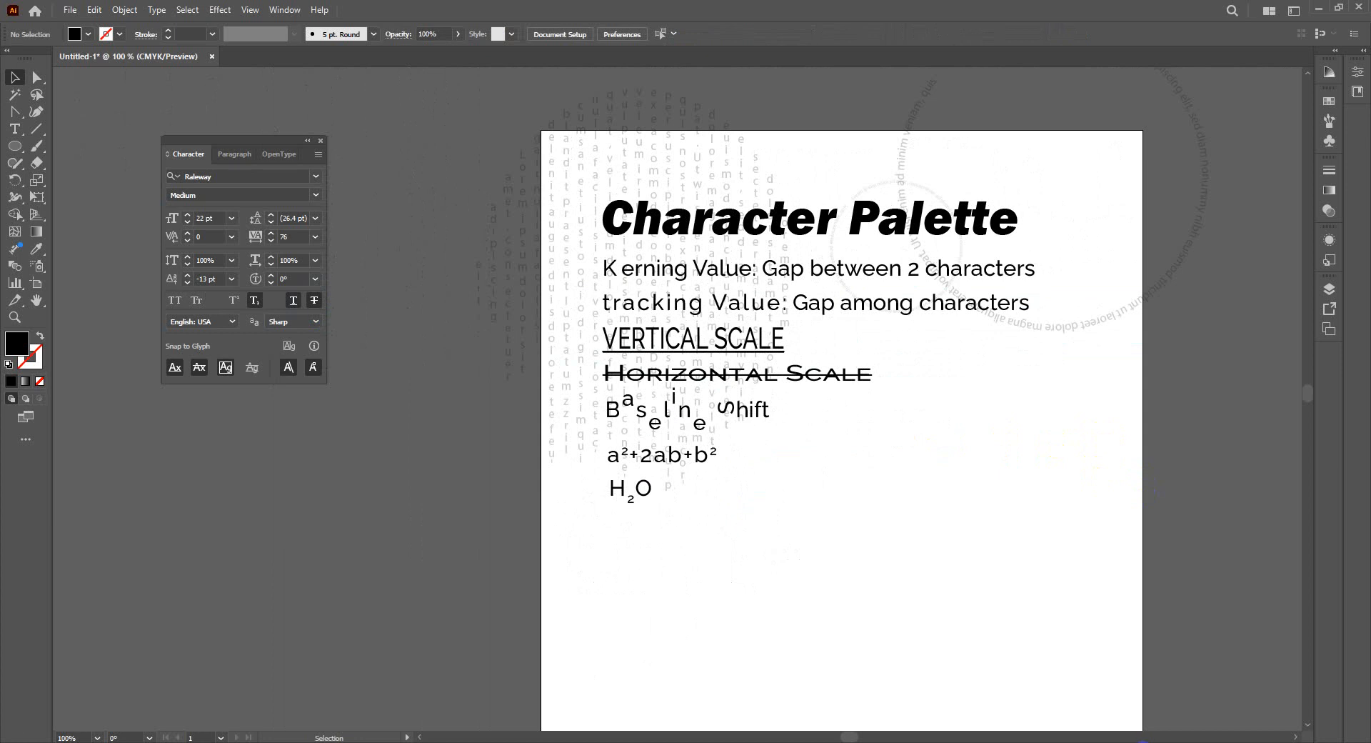
scroll(949, 581, down, 3)
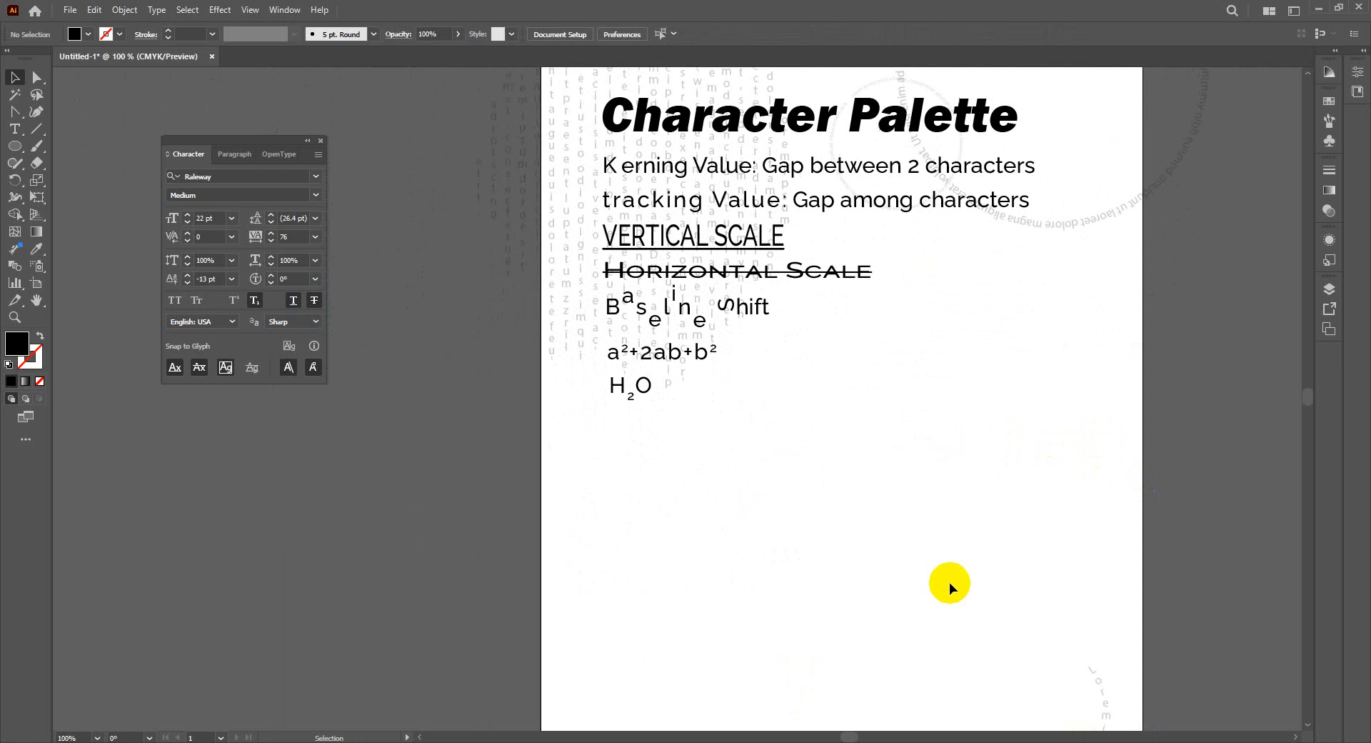
scroll(949, 581, down, 6)
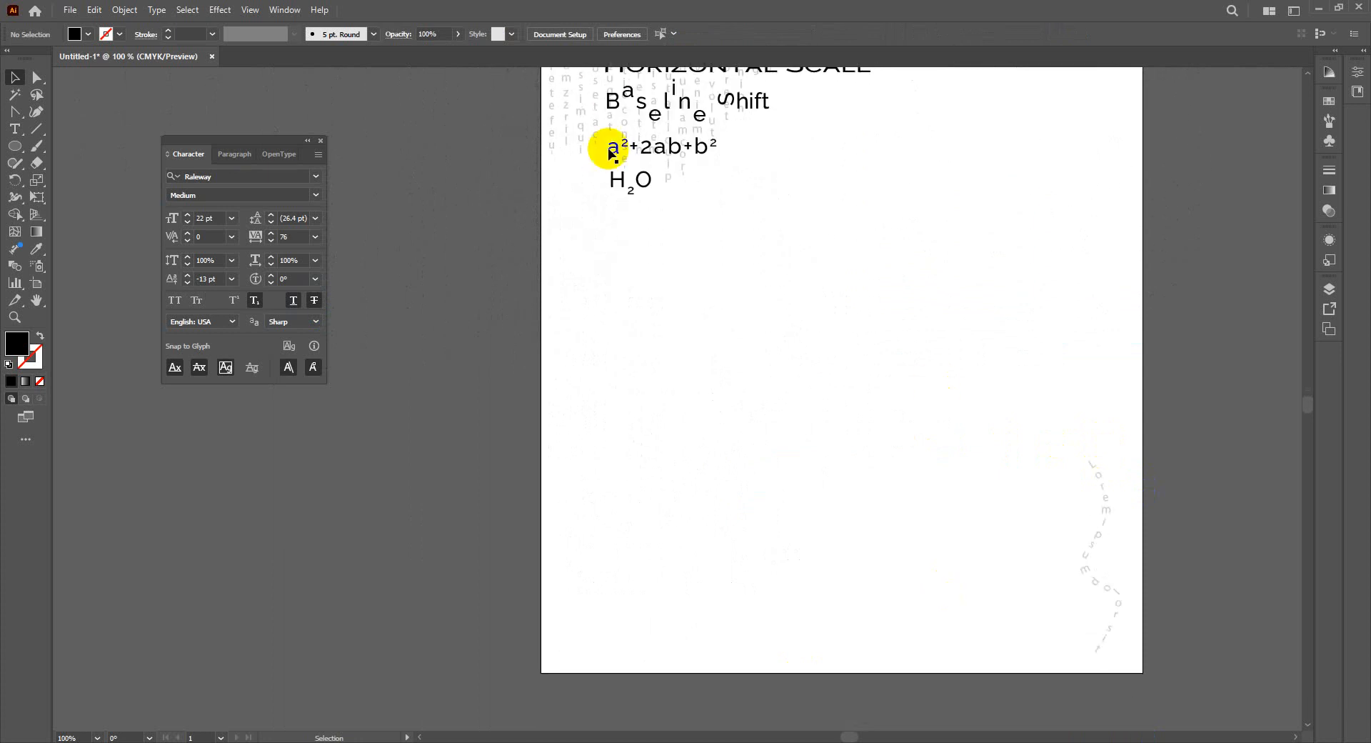
click(14, 129)
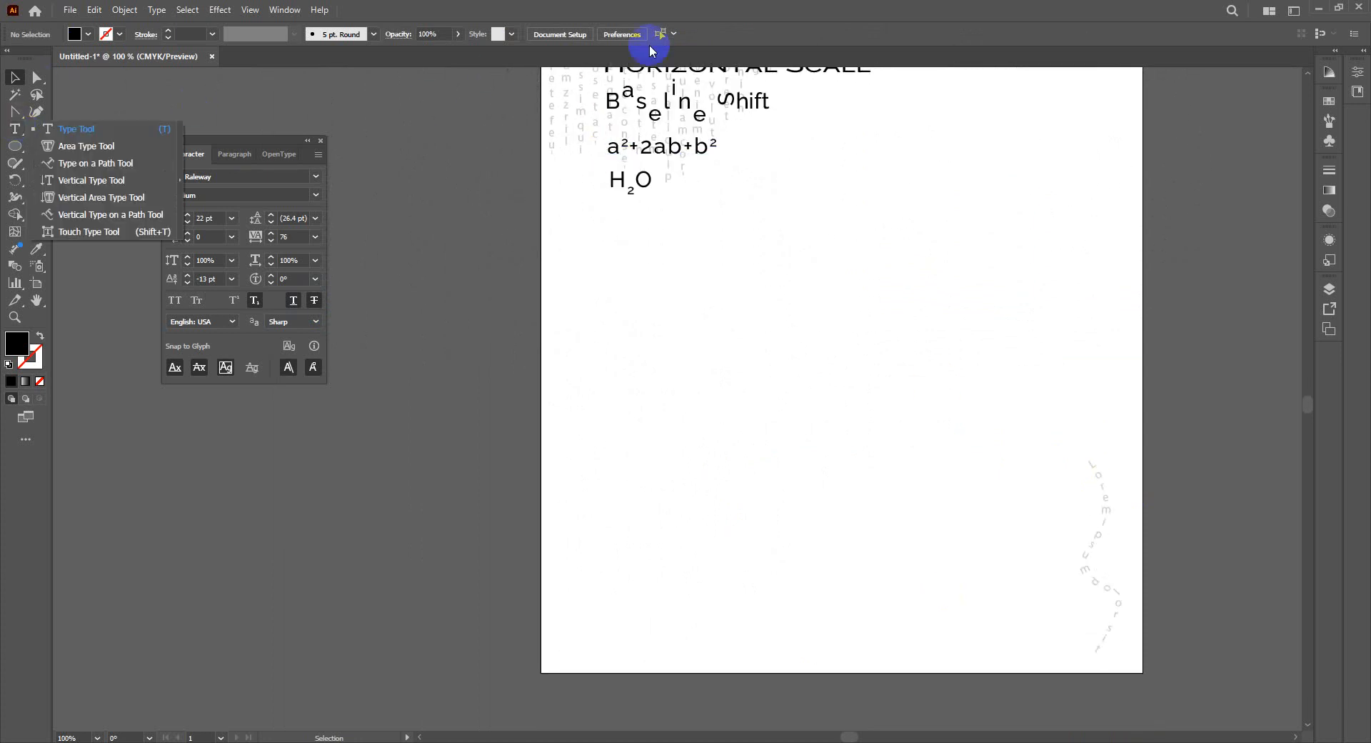
scroll(700, 144, up, 4)
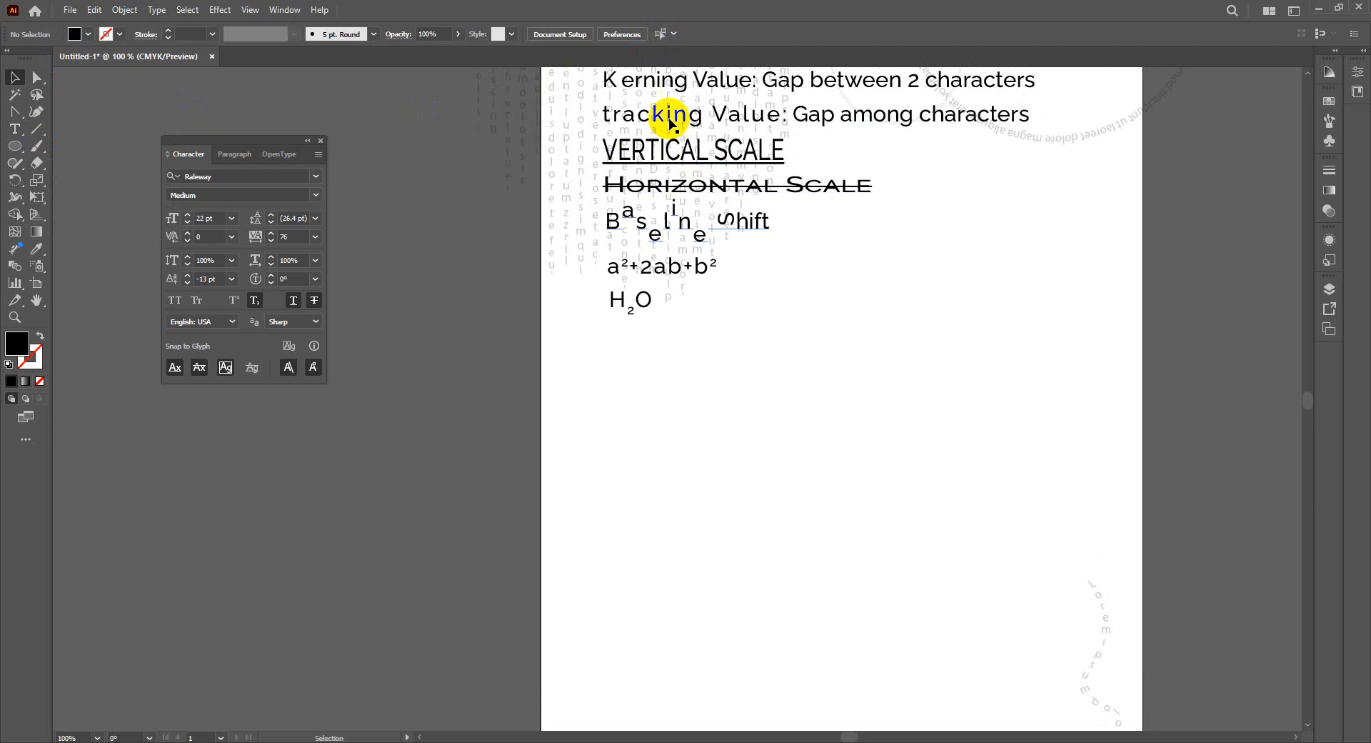
scroll(674, 293, down, 3)
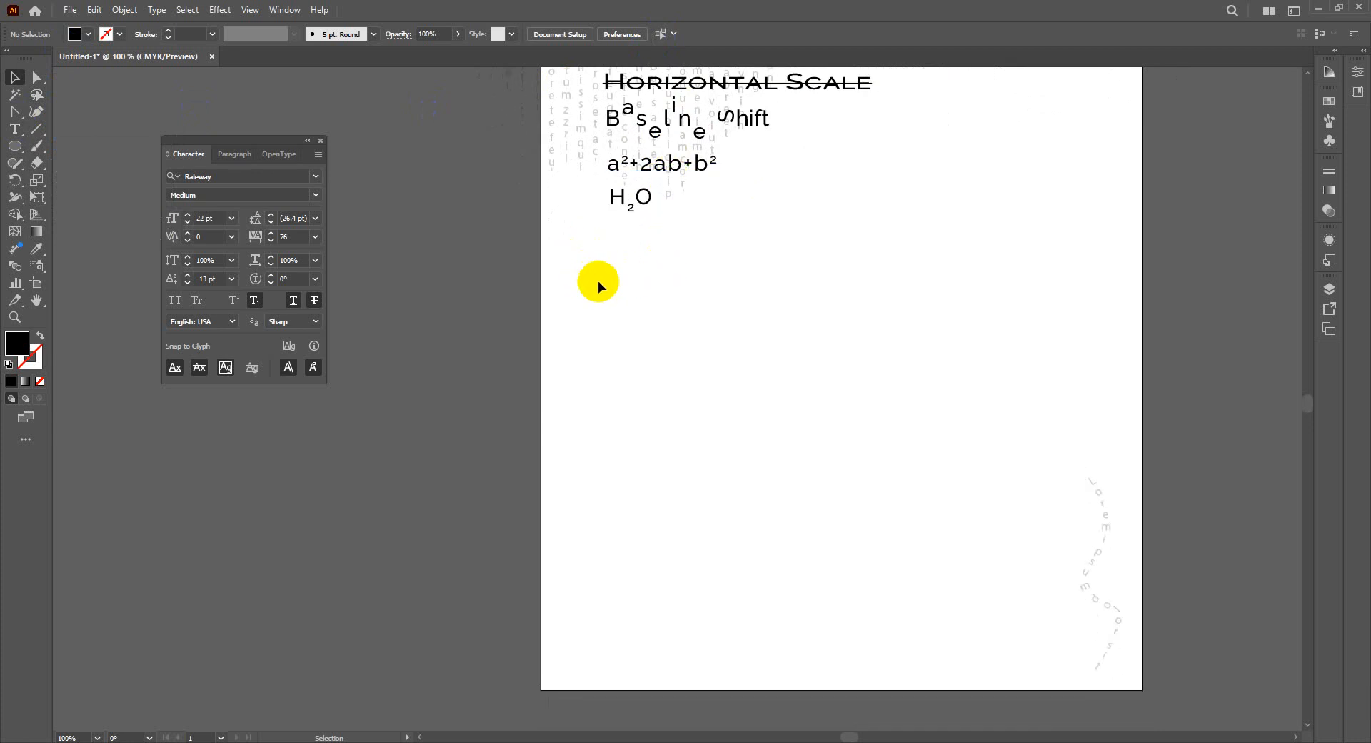
click(14, 129)
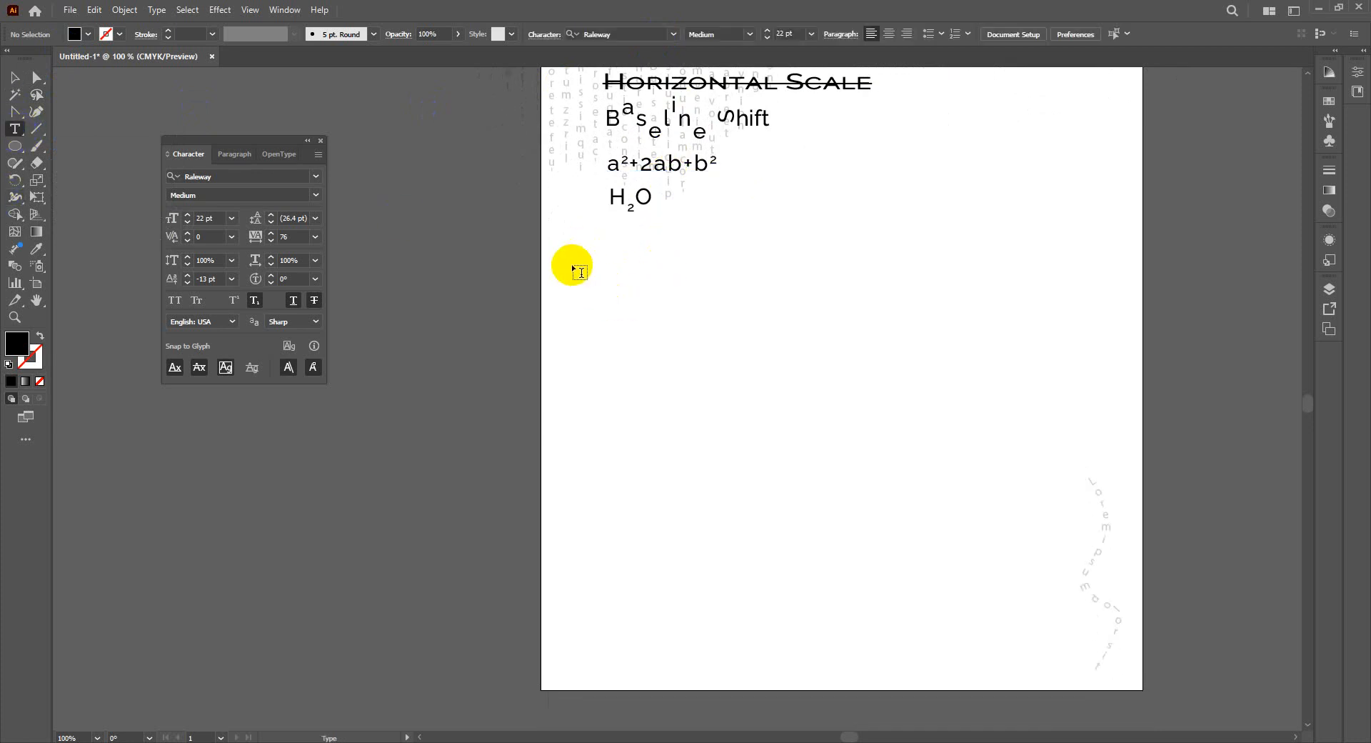
drag(582, 265, 864, 397)
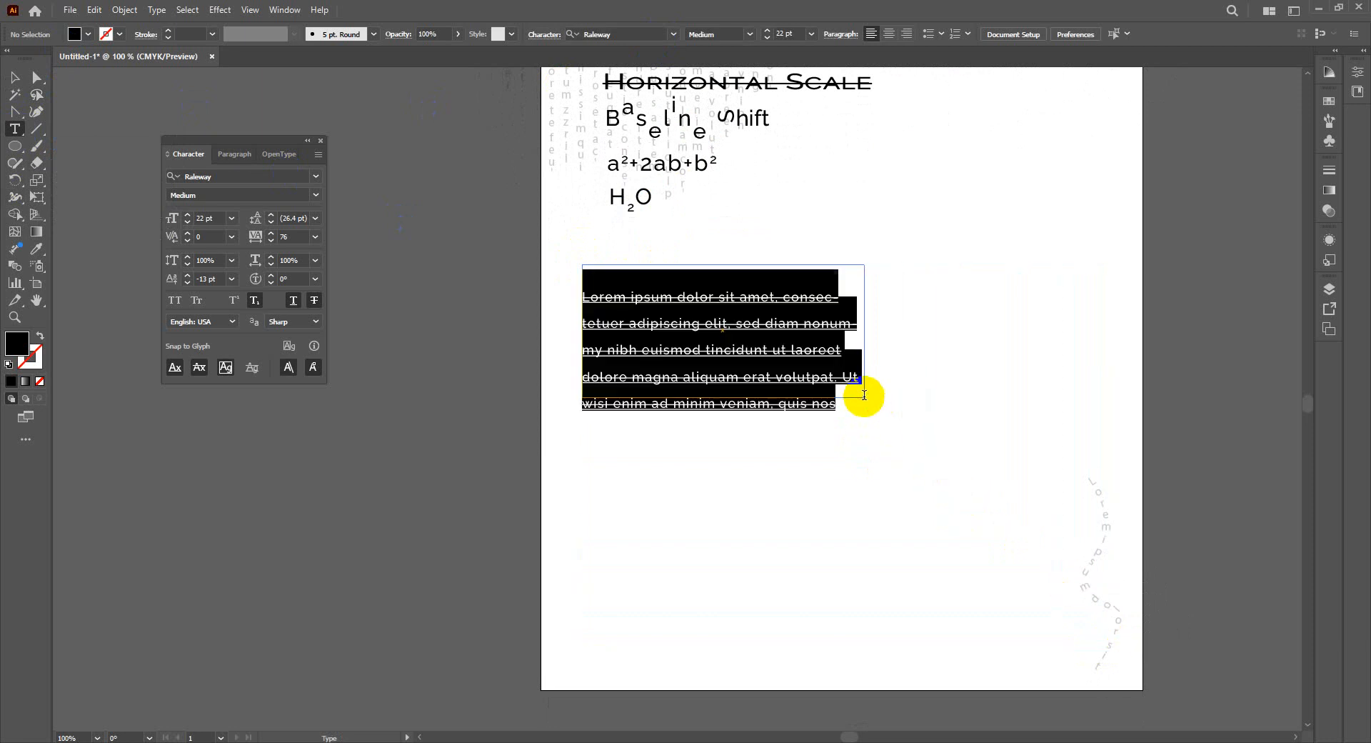
key(BackSpace)
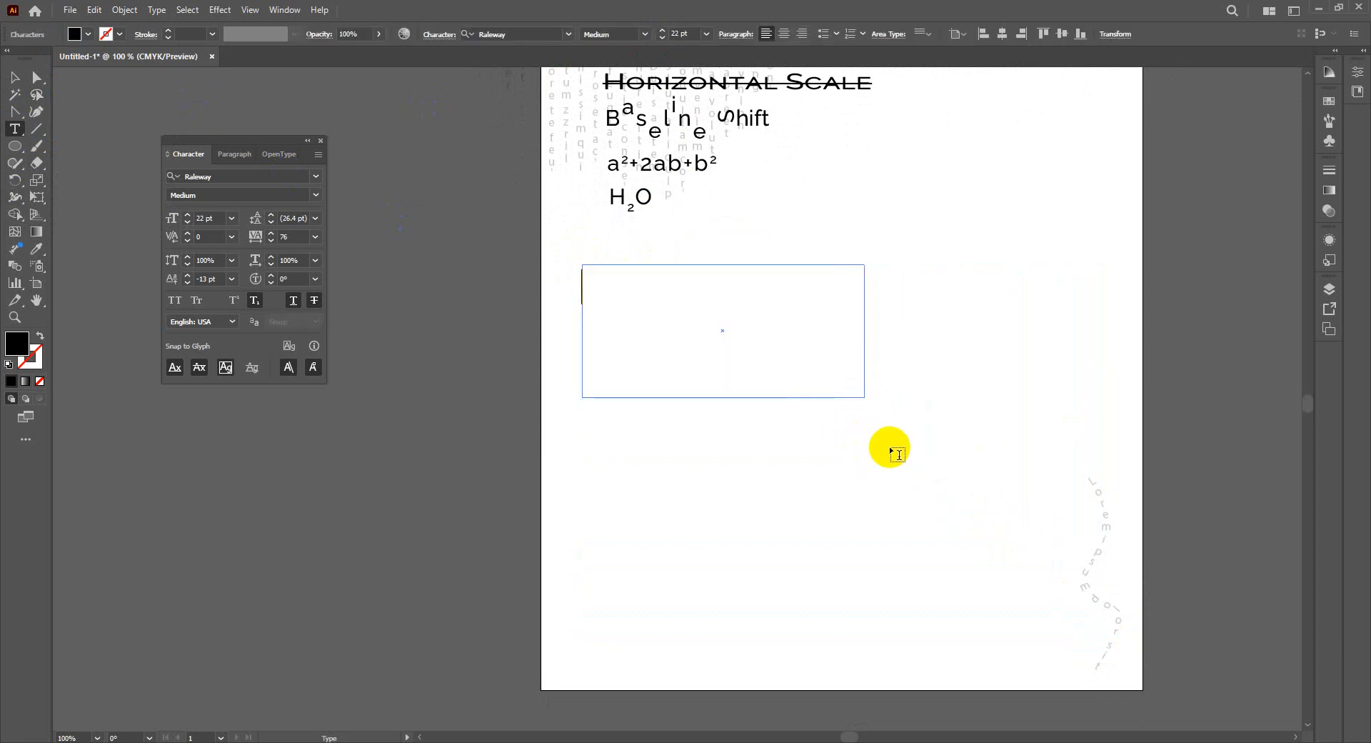
click(16, 78)
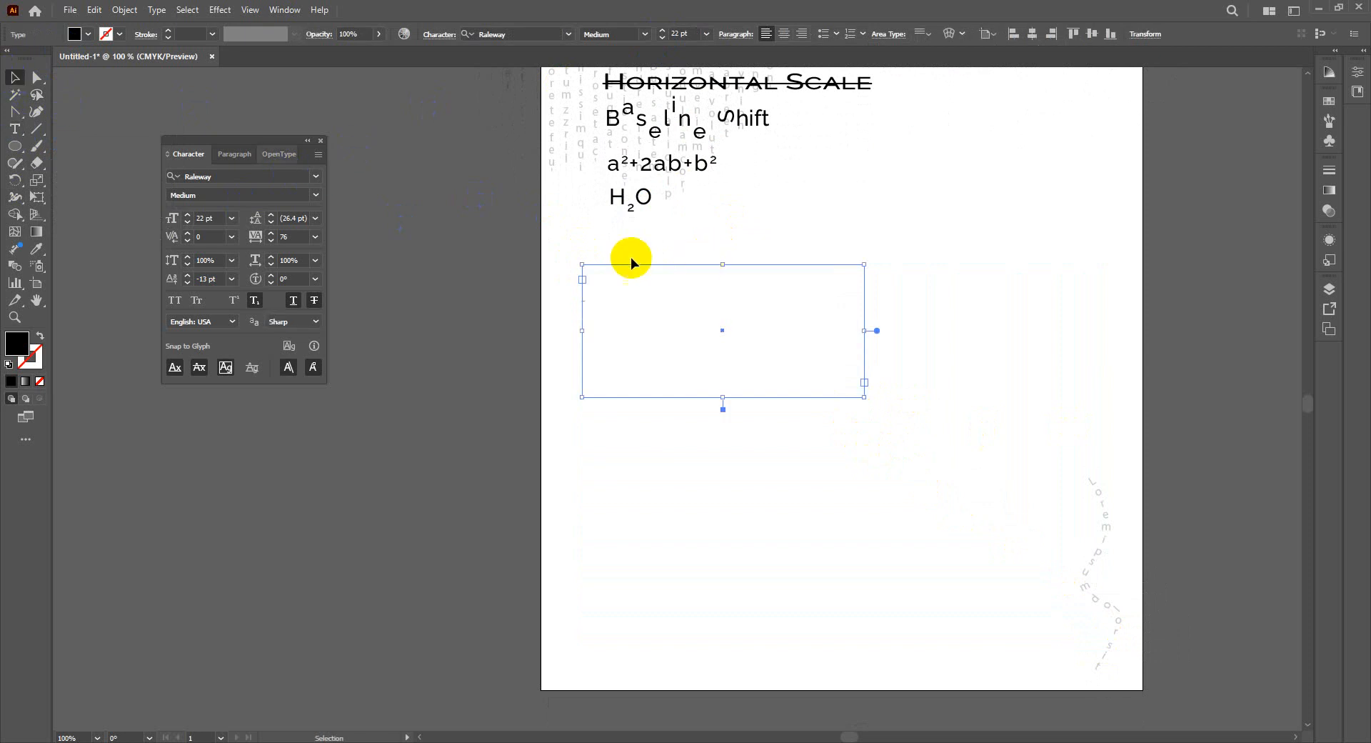
click(700, 372)
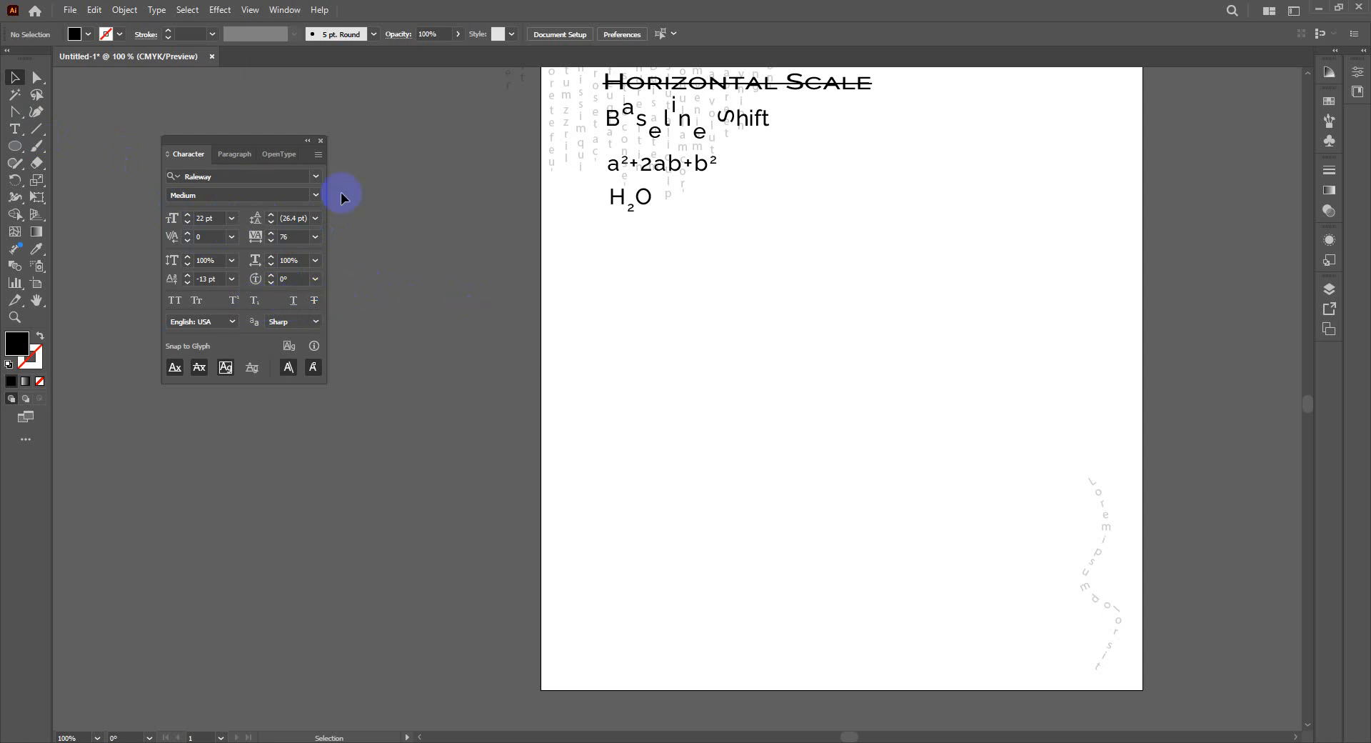
Step: With nothing selected, set the default type size to 12 pt and the Raleway font style to Regular
click(213, 215)
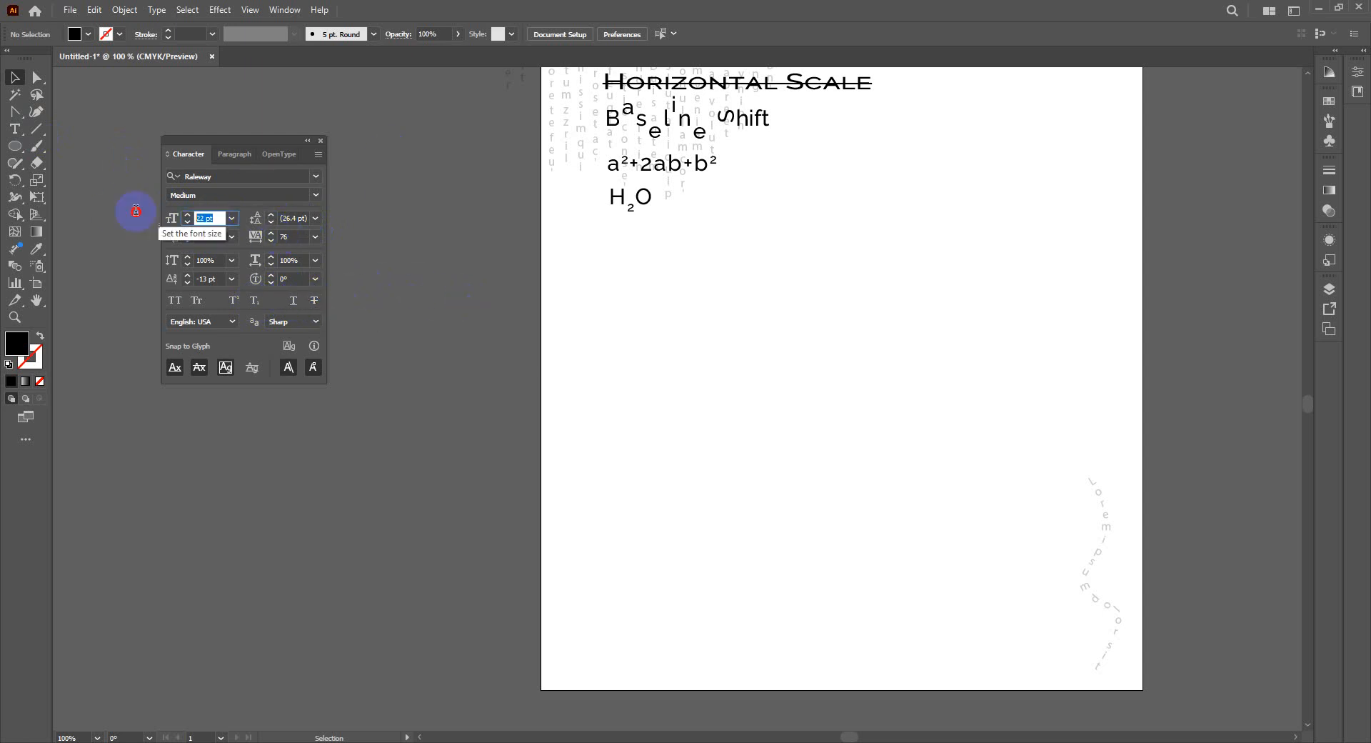
text(12)
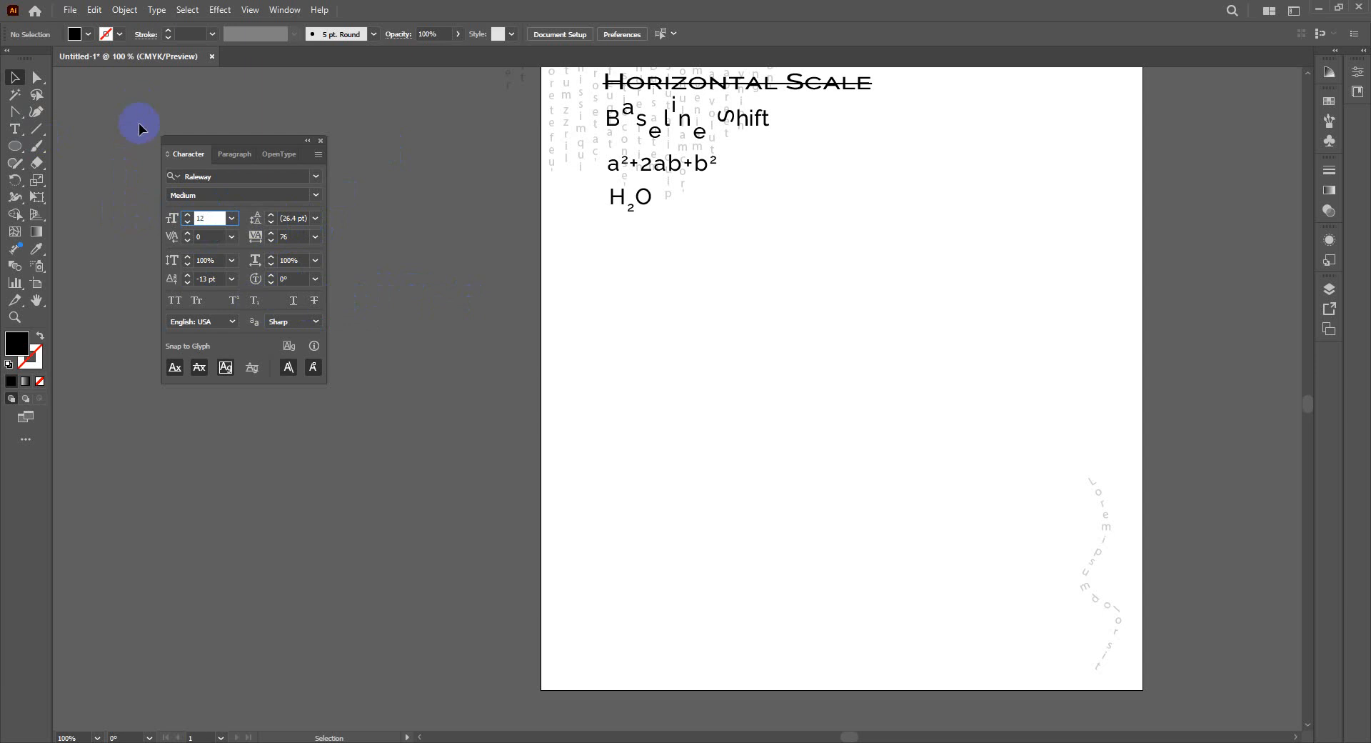
click(317, 196)
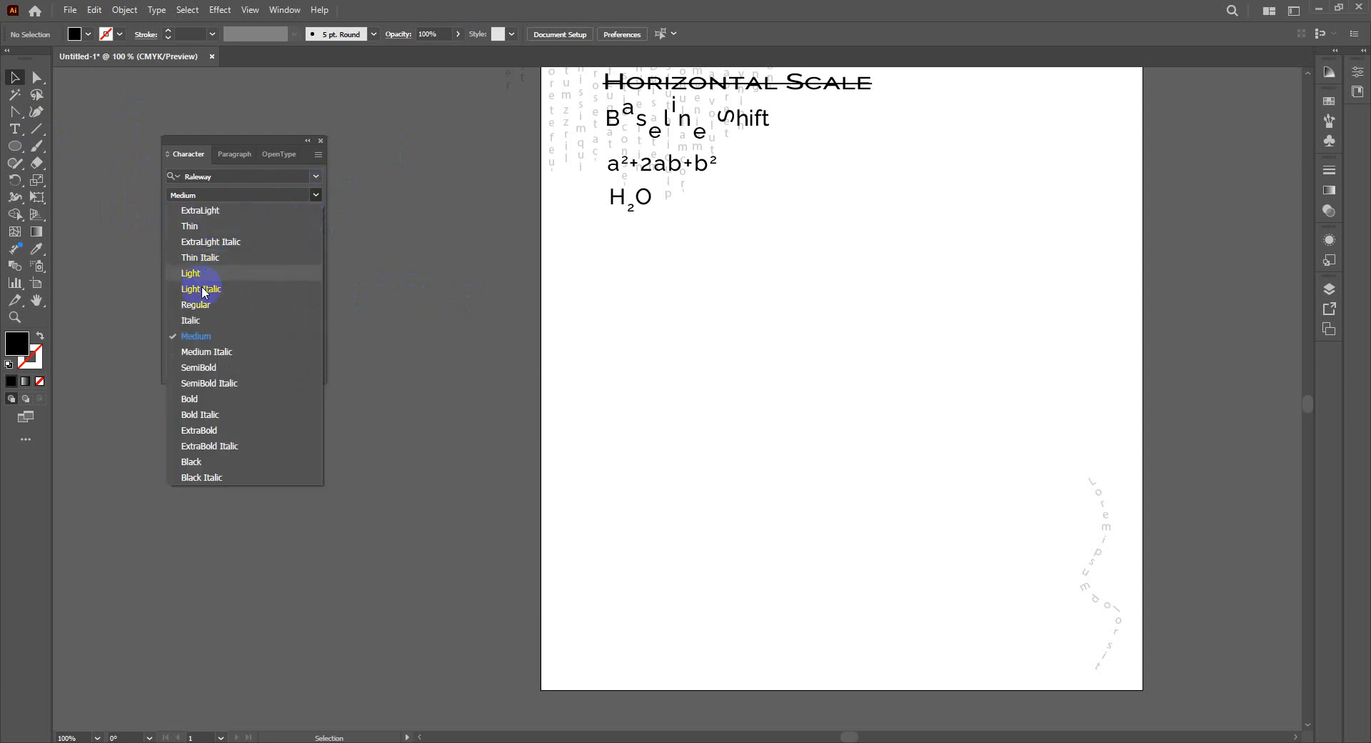
click(204, 308)
Step: Reset the default character tracking to 0 and the baseline shift to 0 pt
click(214, 272)
click(284, 242)
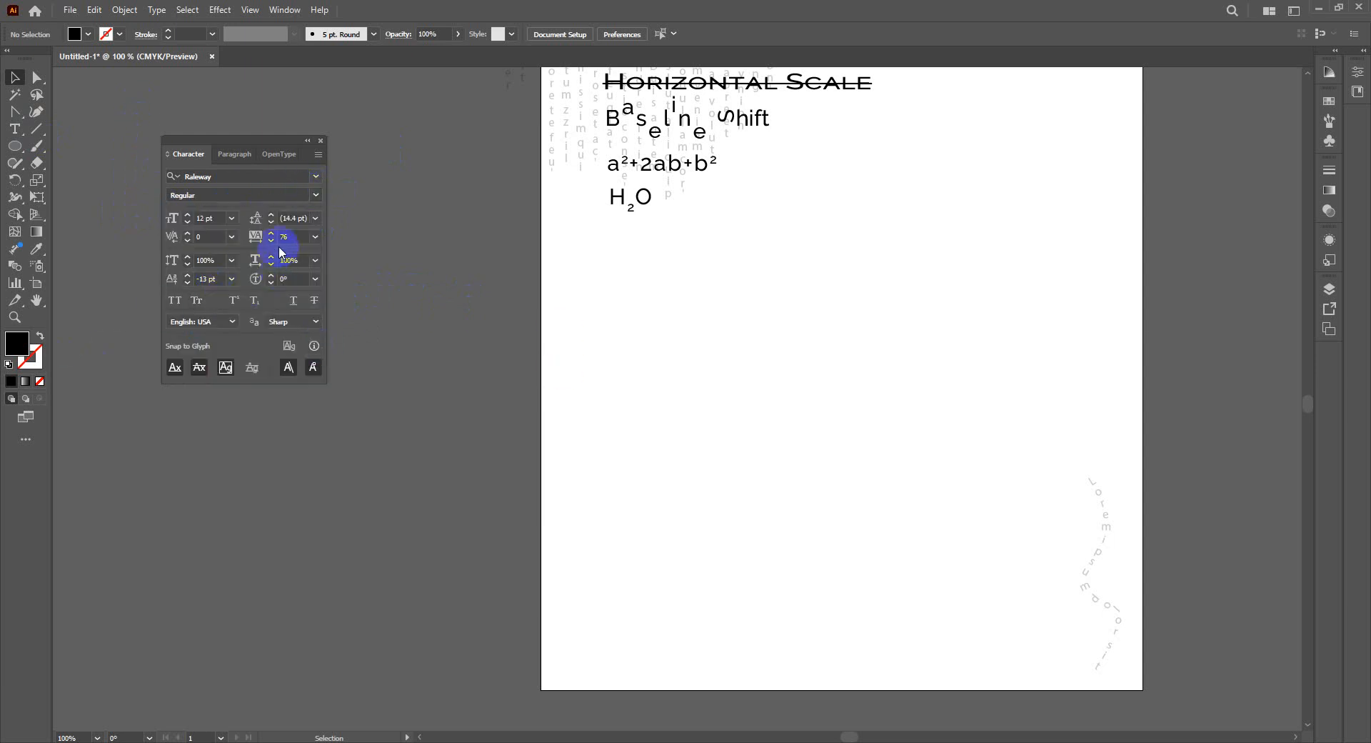
text(0)
click(202, 226)
click(165, 280)
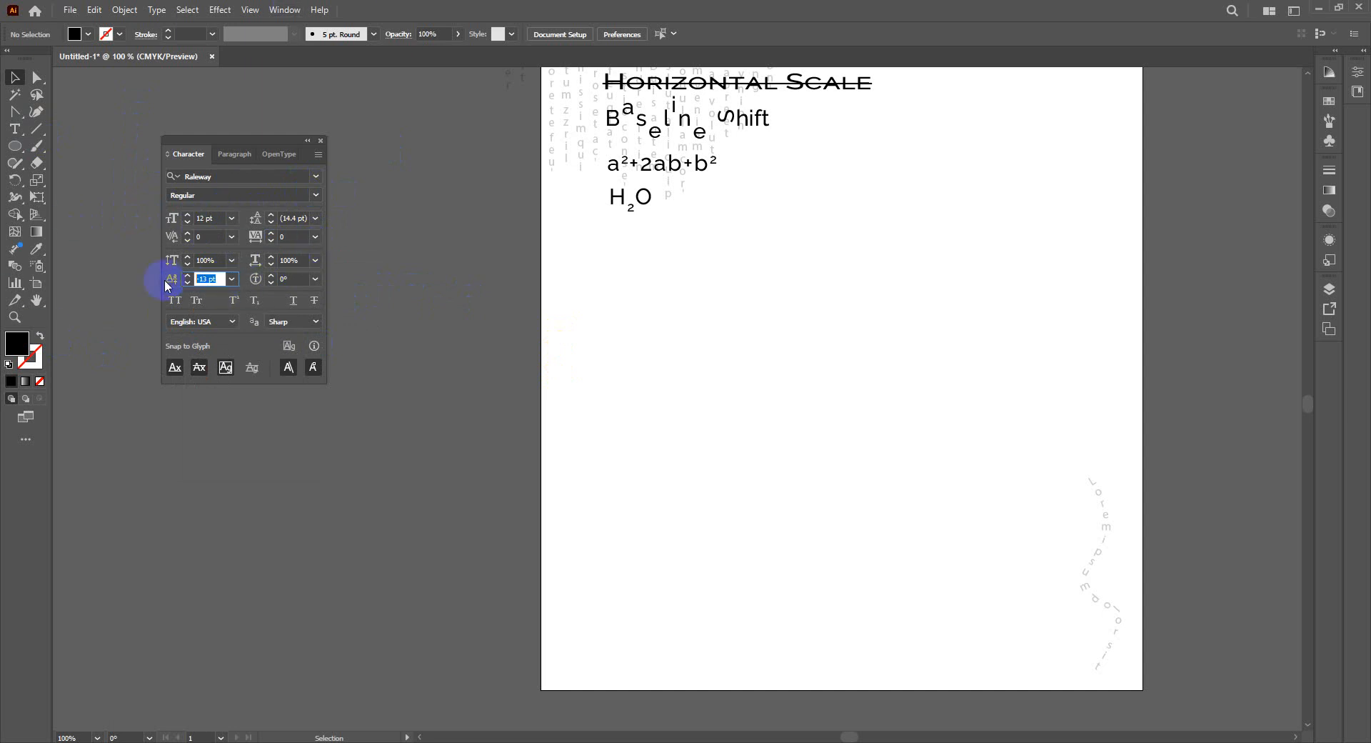
text(0)
key(Return)
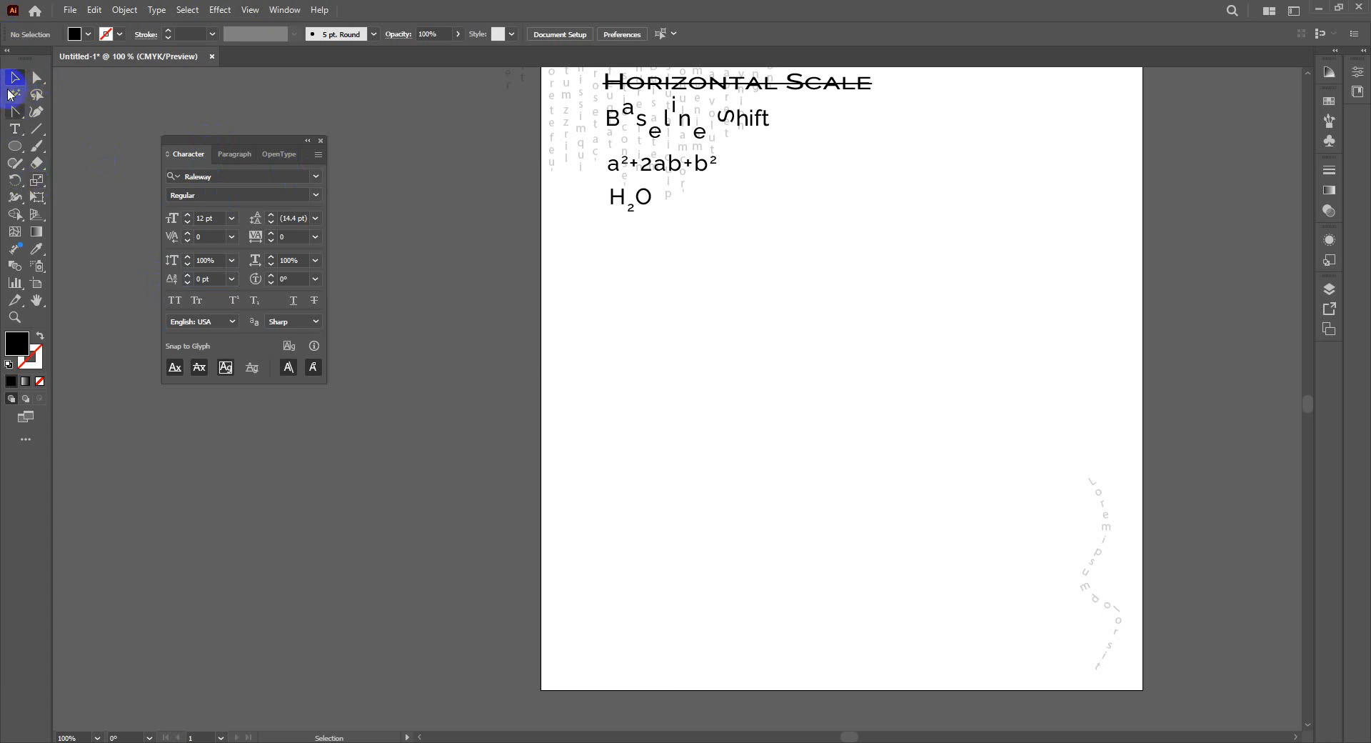
Step: Draw a large area text box with placeholder paragraphs below the "H2O" line, spanning most of the artboard's remaining space
click(14, 129)
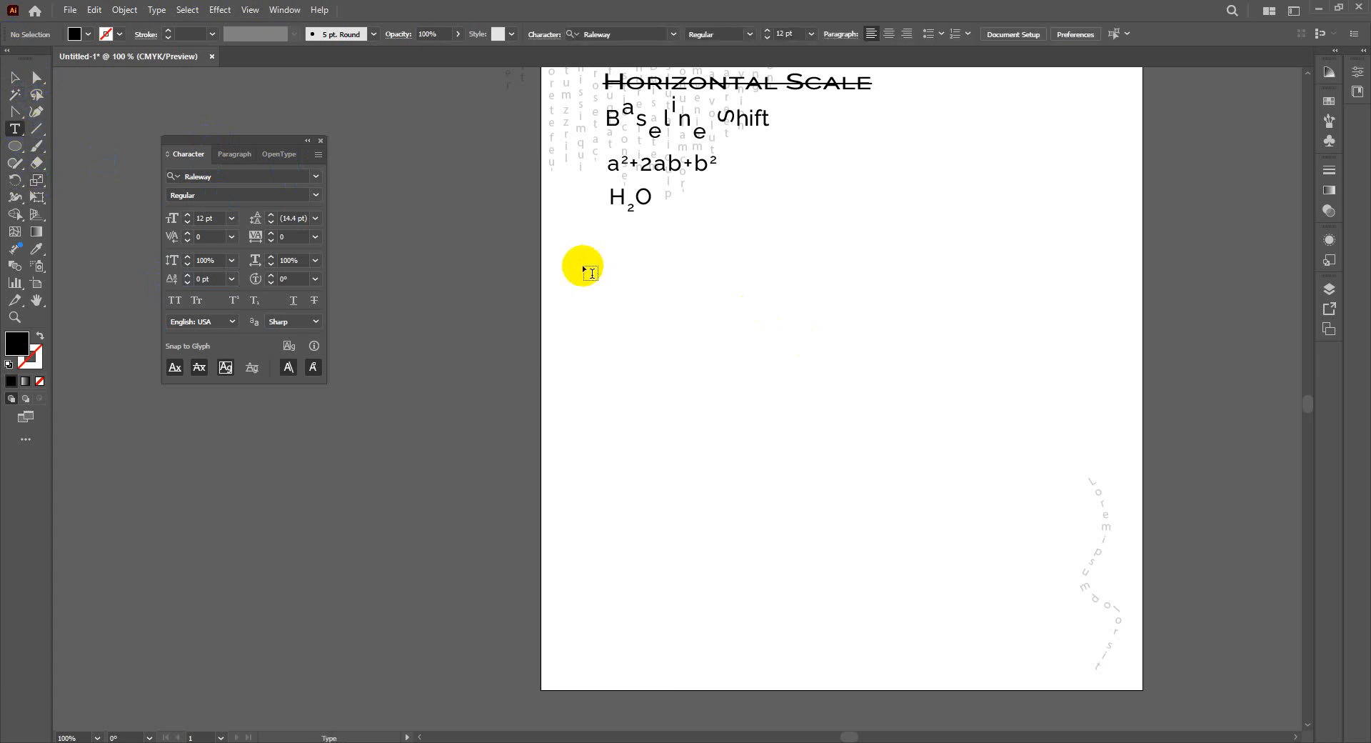
drag(580, 266, 1106, 653)
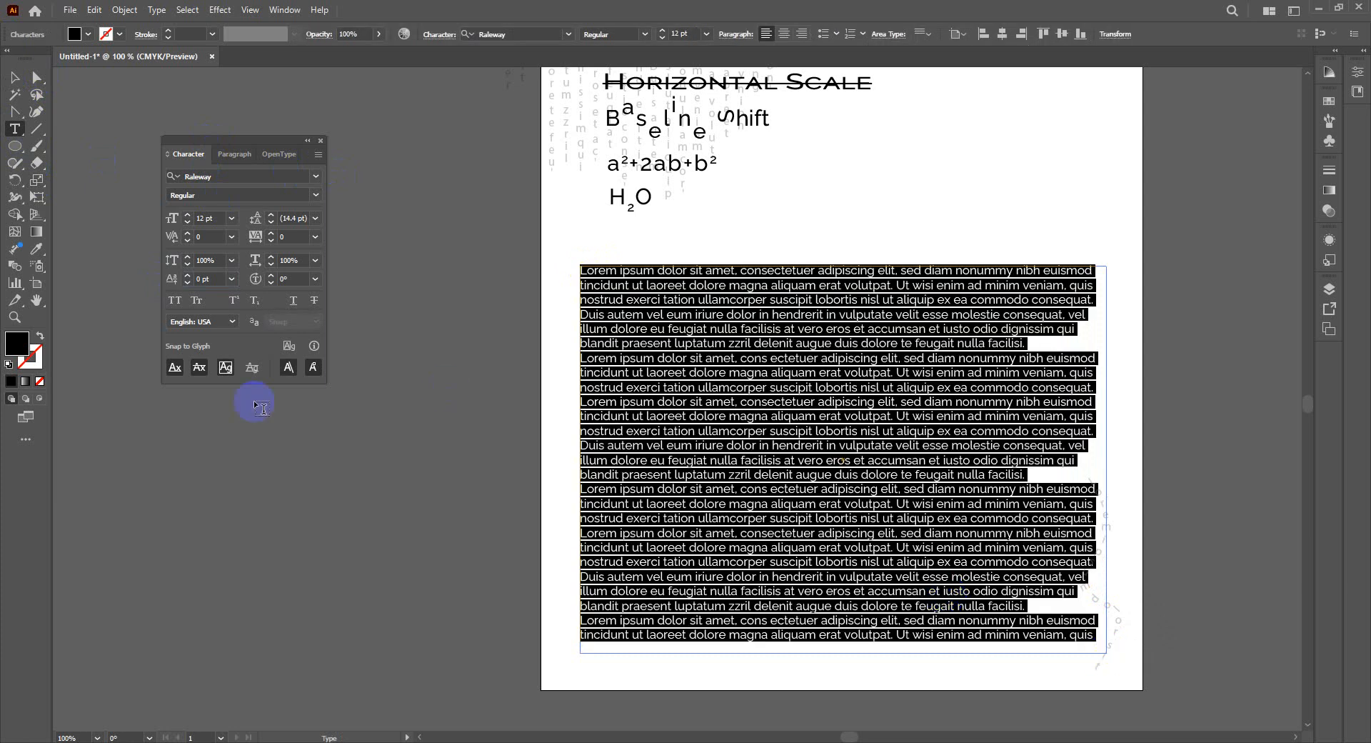
click(14, 77)
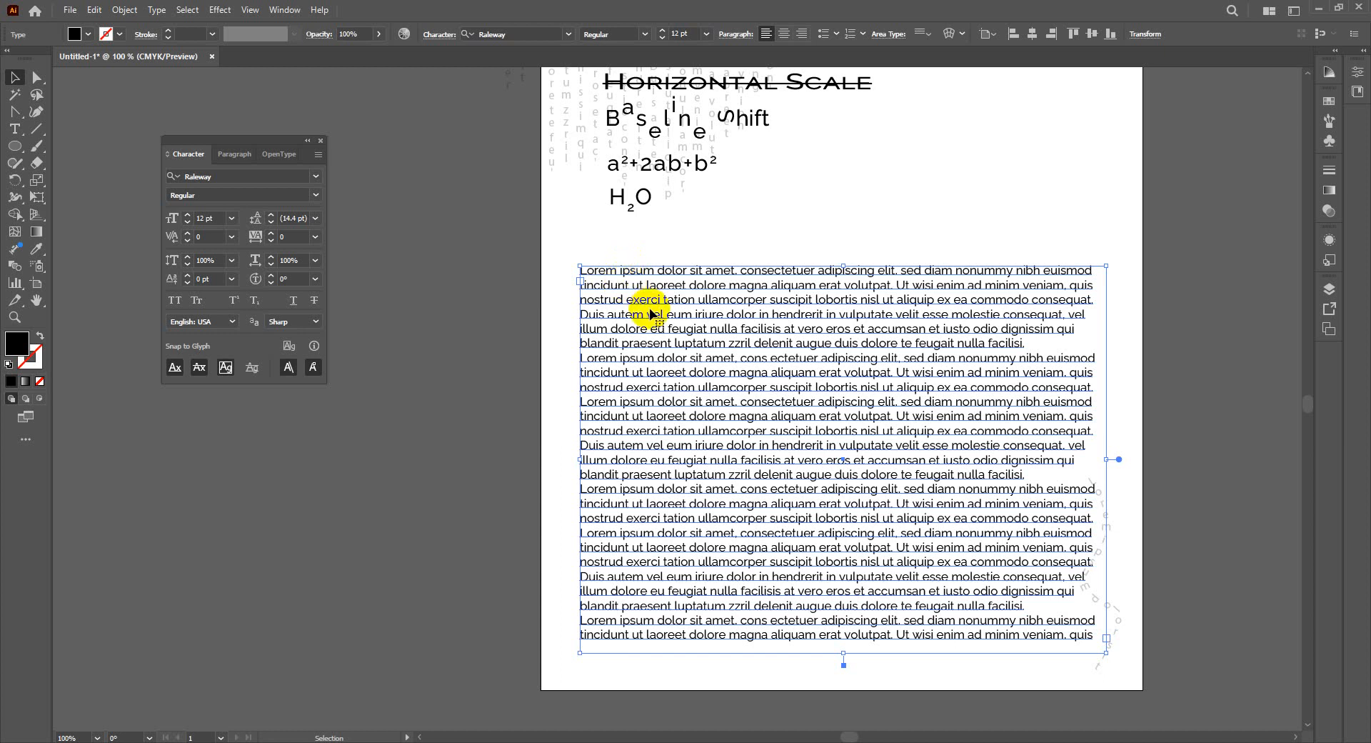
scroll(652, 313, up, 2)
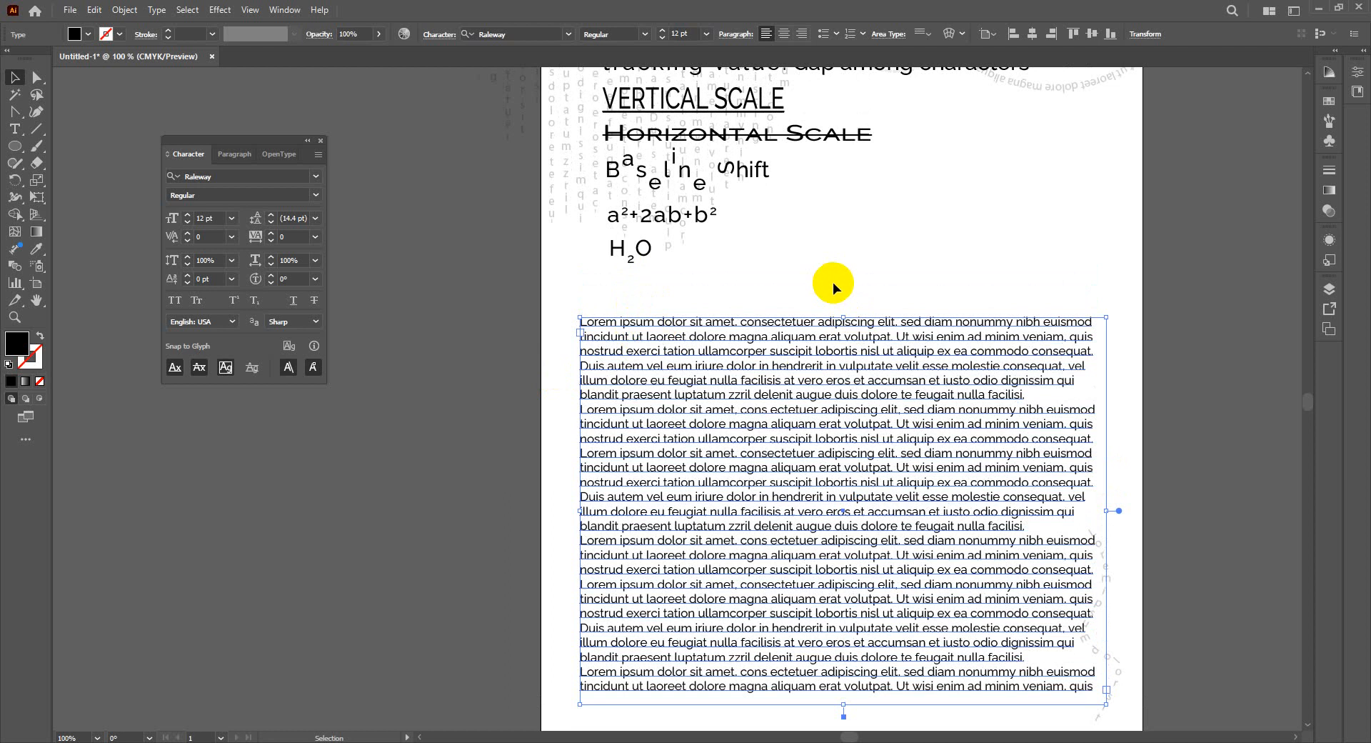
scroll(833, 284, up, 5)
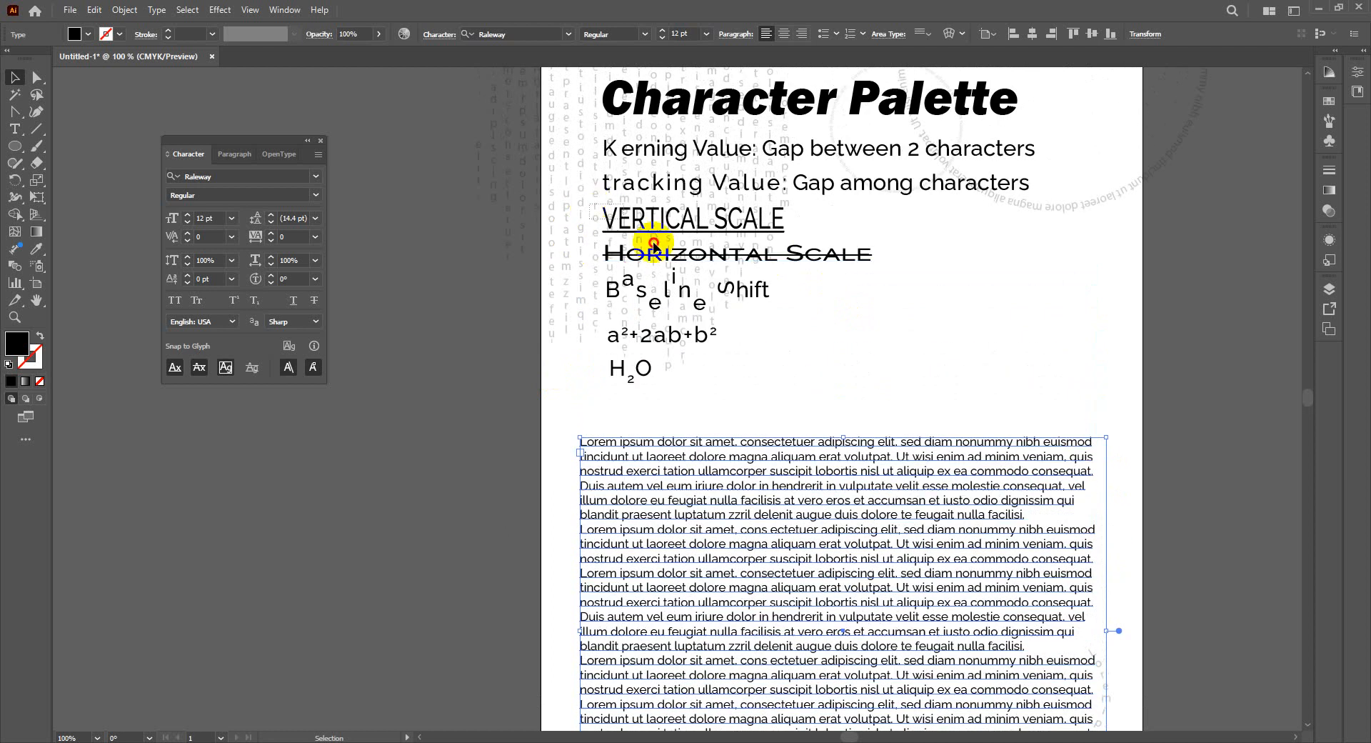
Step: Move the lines from "VERTICAL SCALE" through "H2O" down slightly to open a gap below the tracking line
click(696, 307)
drag(685, 226, 684, 251)
click(1004, 312)
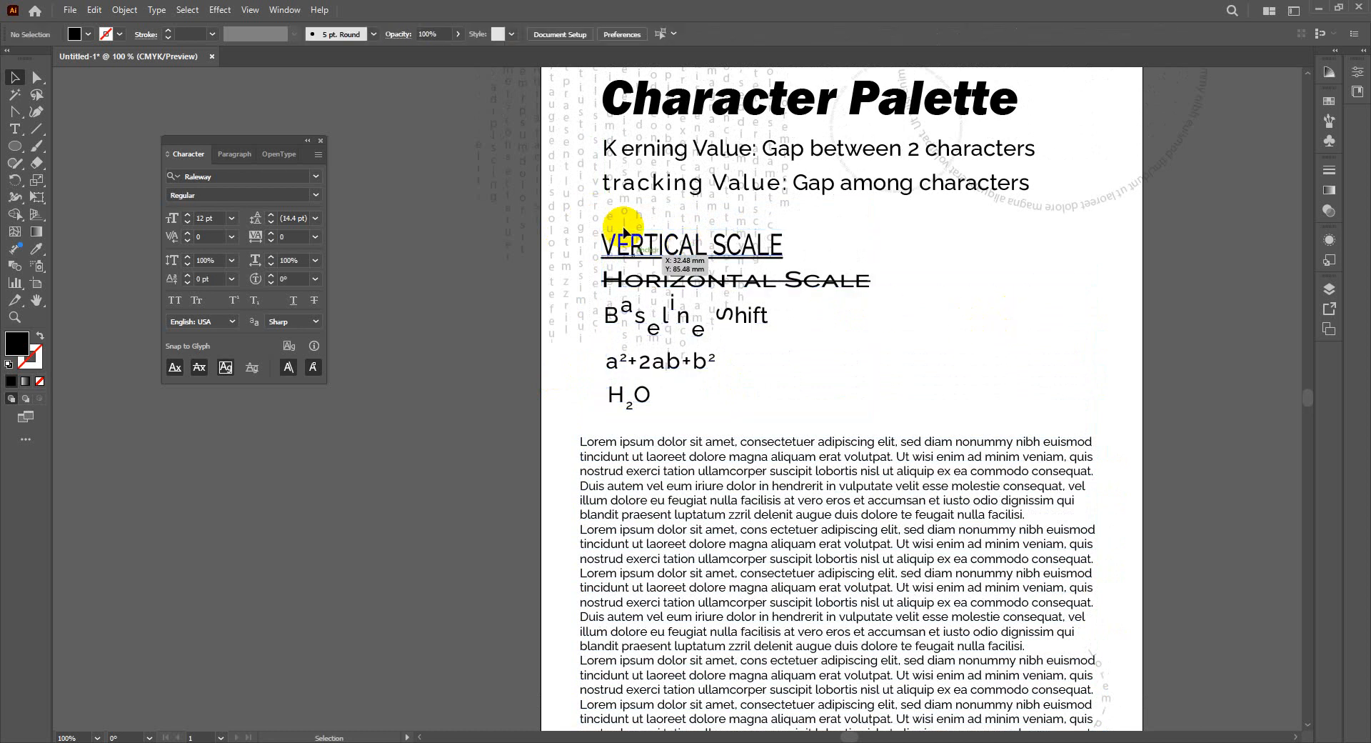
Step: Duplicate the "tracking Value" line directly below itself and replace the word "tracking" in the copy with "Leading"
click(650, 188)
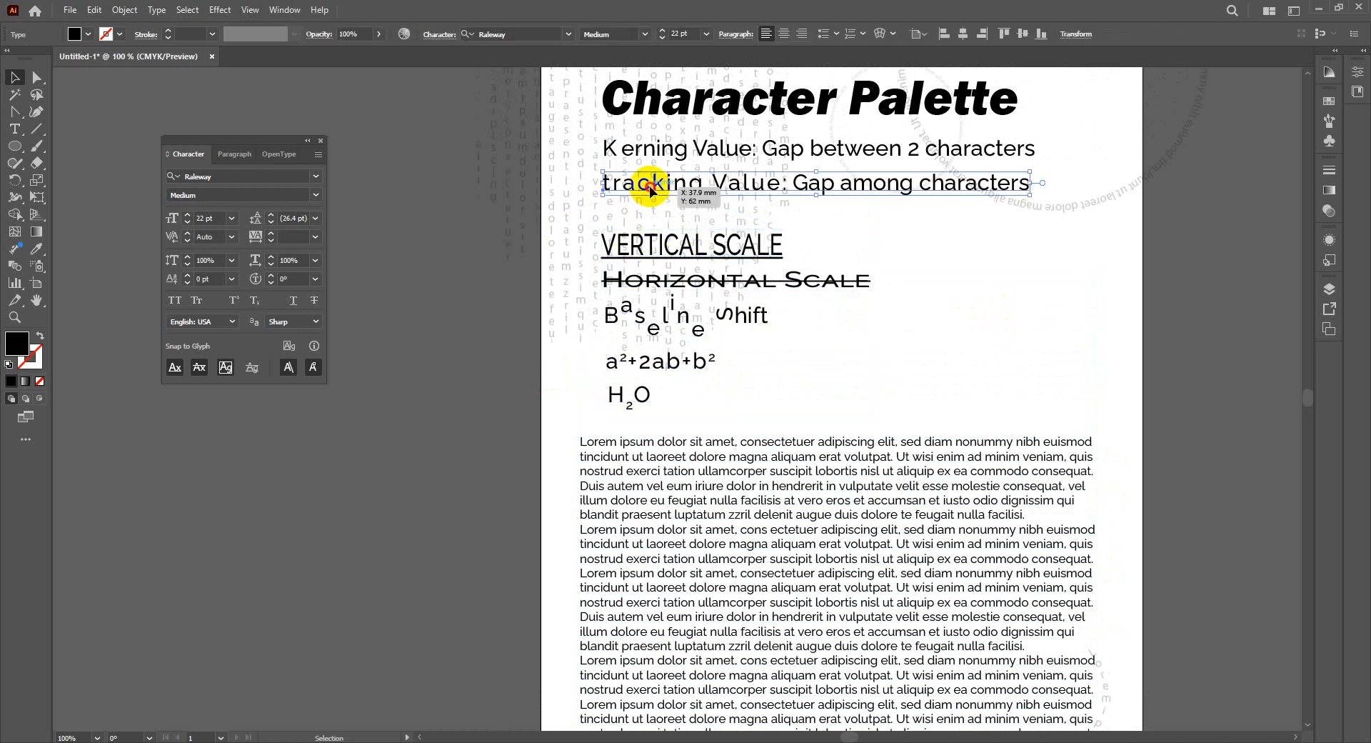
drag(650, 187, 531, 217)
double_click(650, 218)
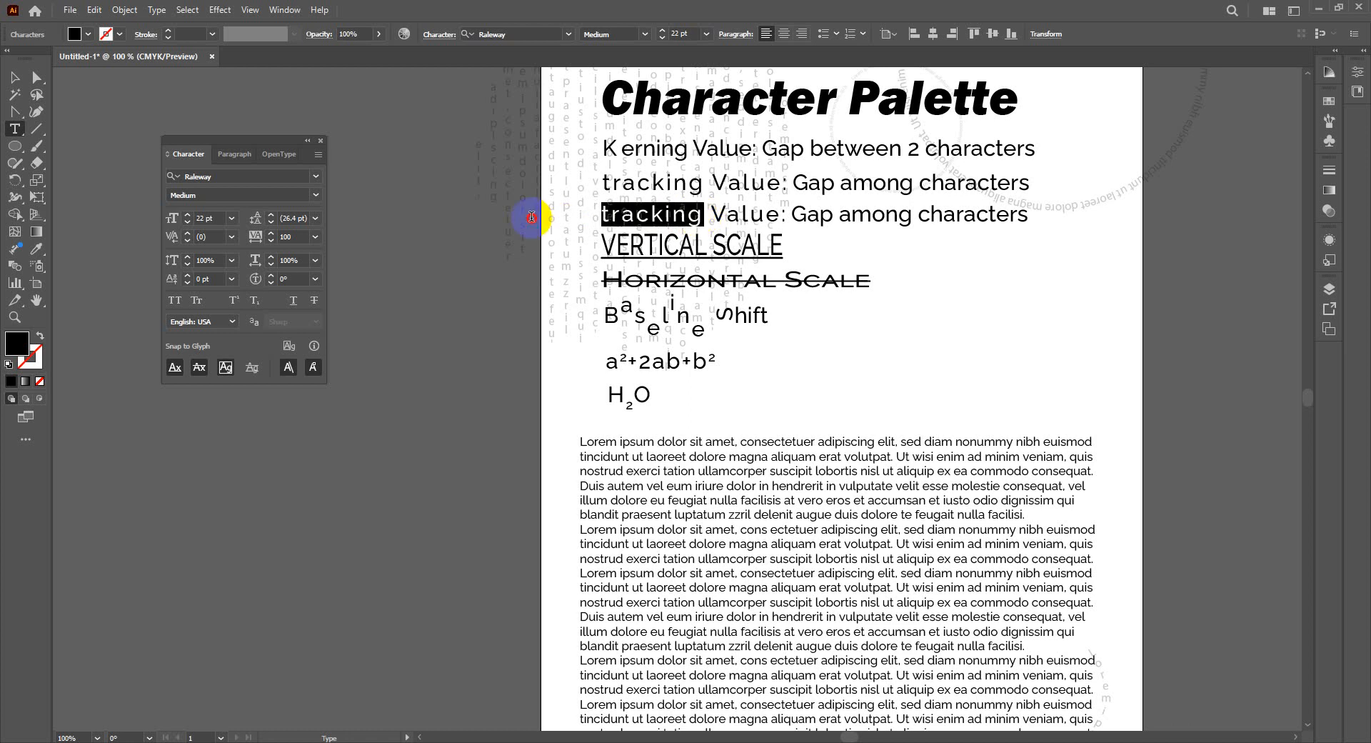
text(Lead)
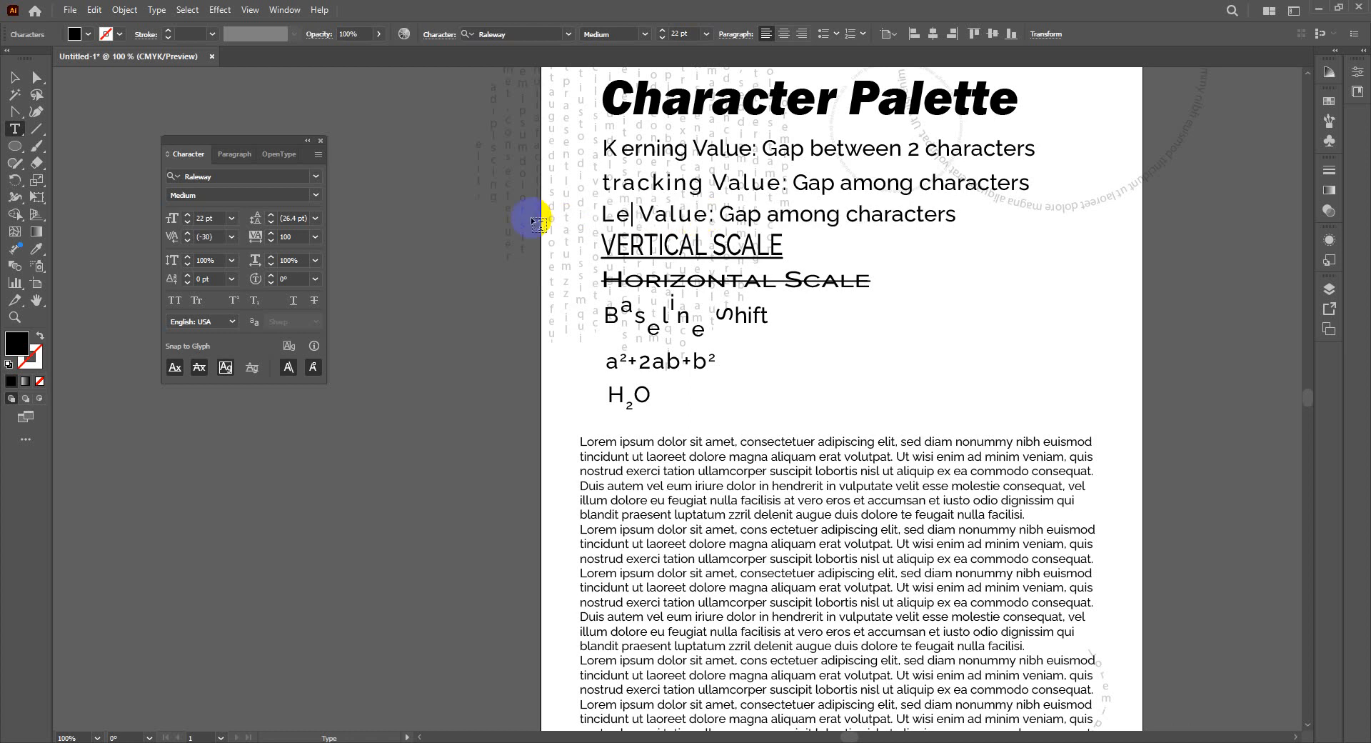
text(i)
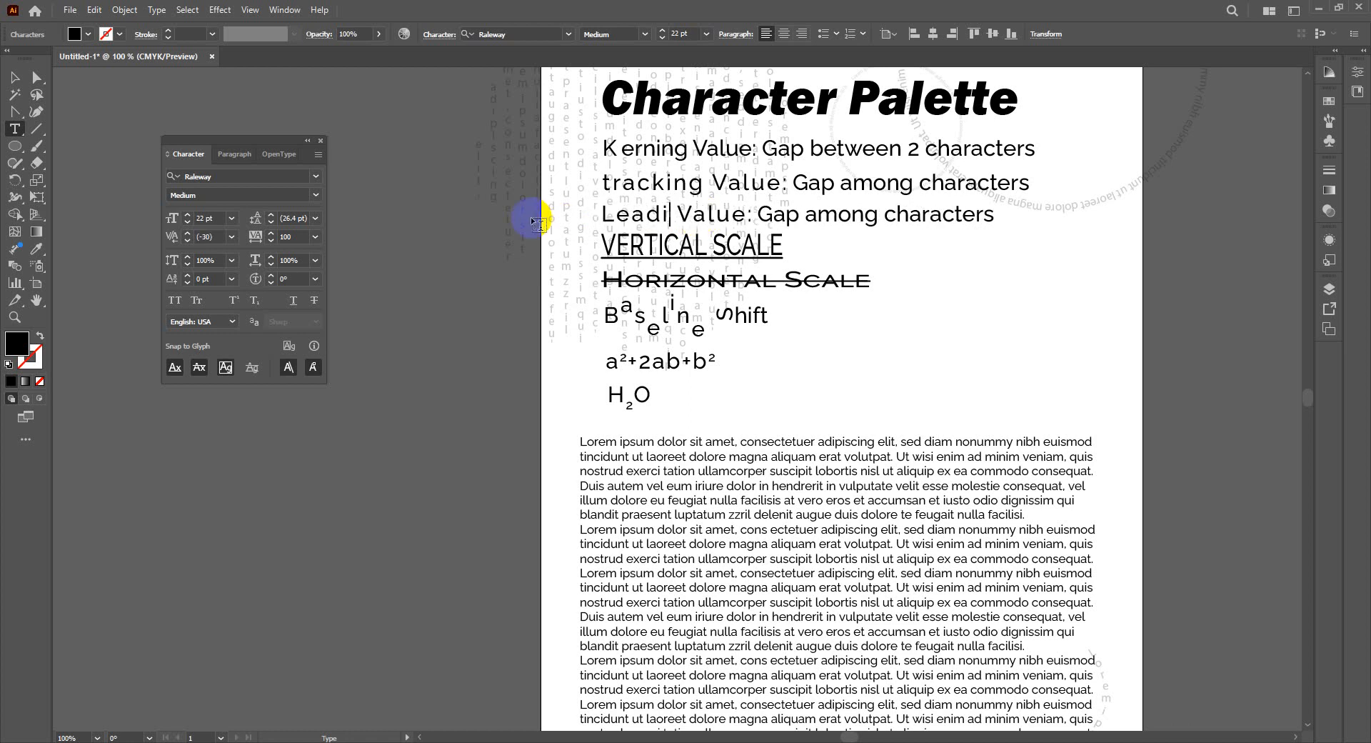
text(ng)
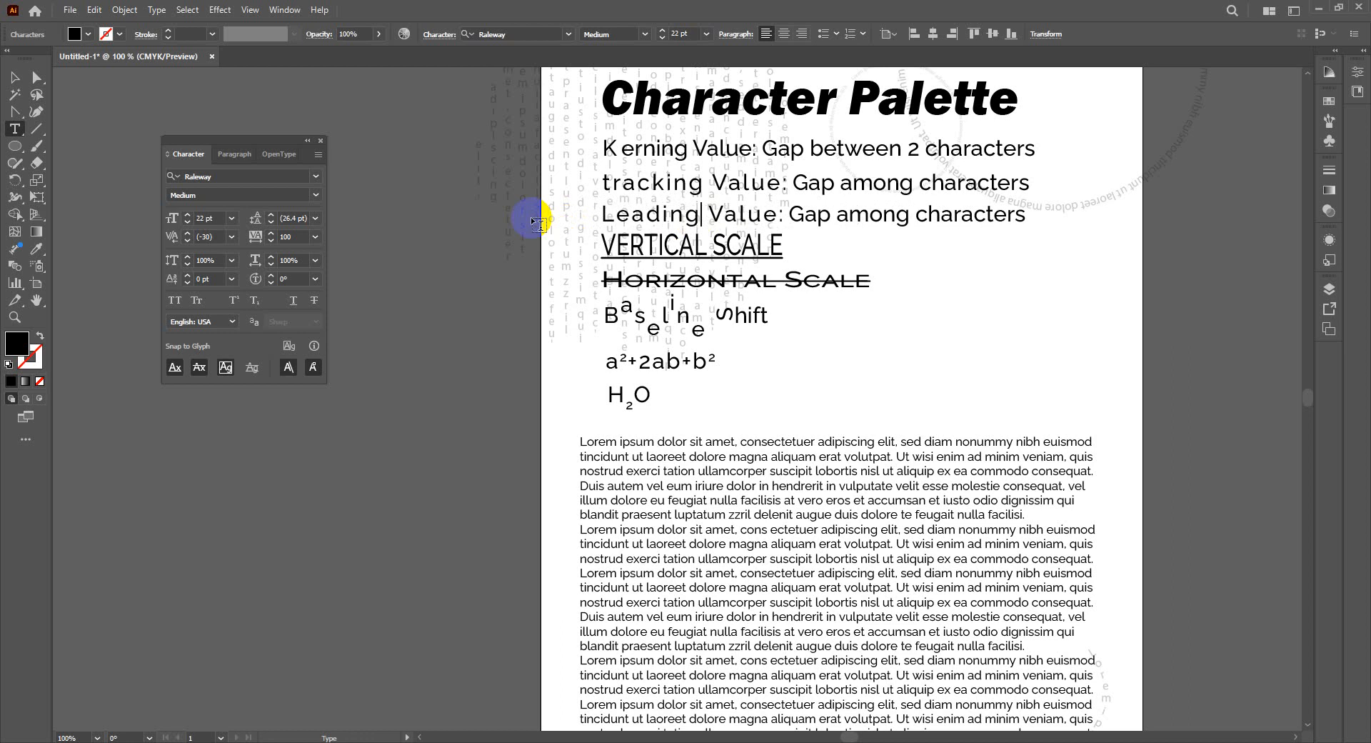
Step: Set the tracking of the words "Leading Value" to 0
drag(602, 218, 782, 214)
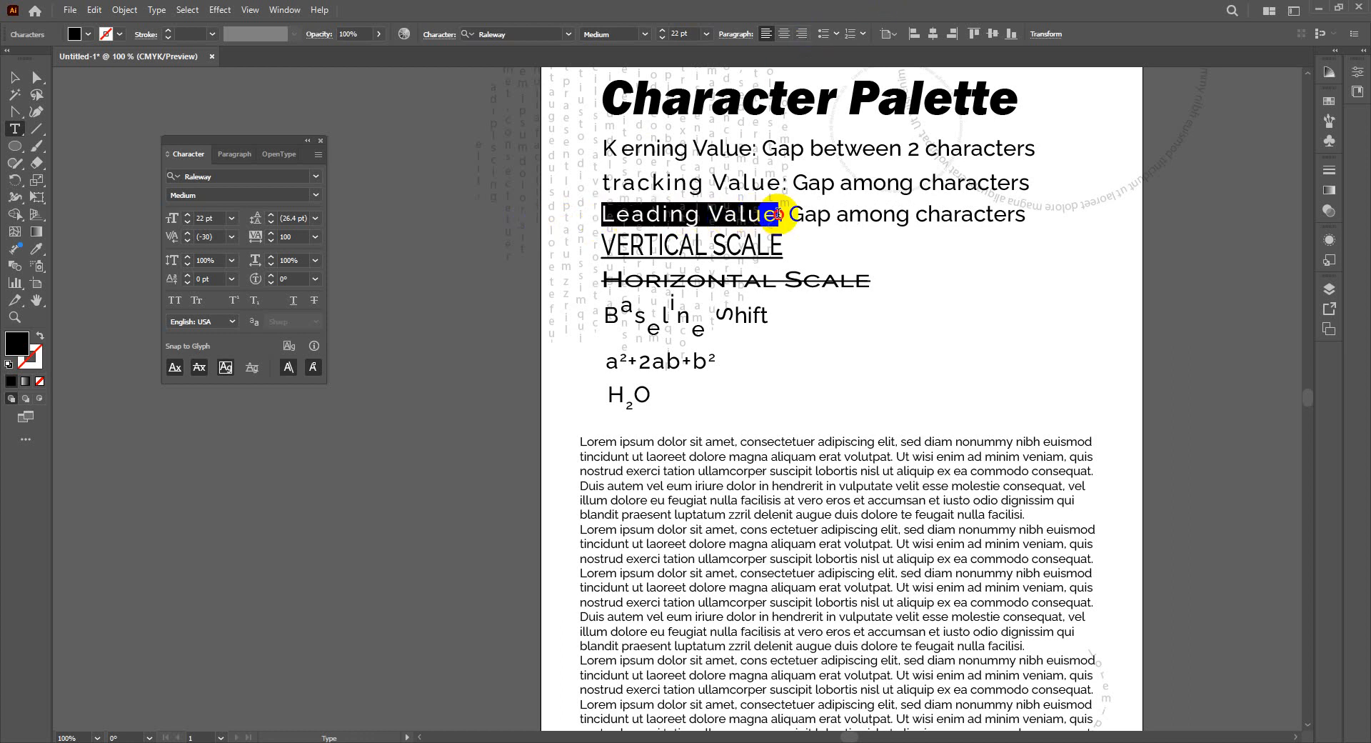
click(289, 236)
text(0)
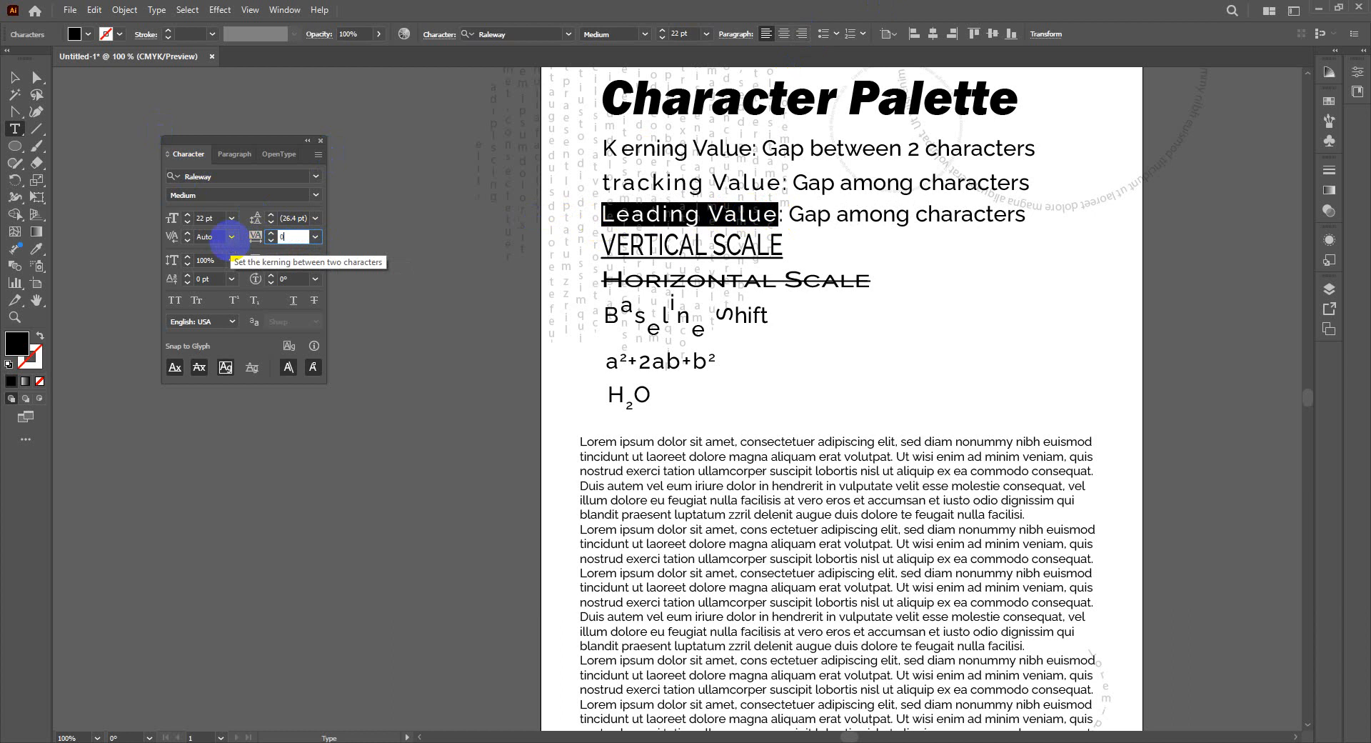
key(Return)
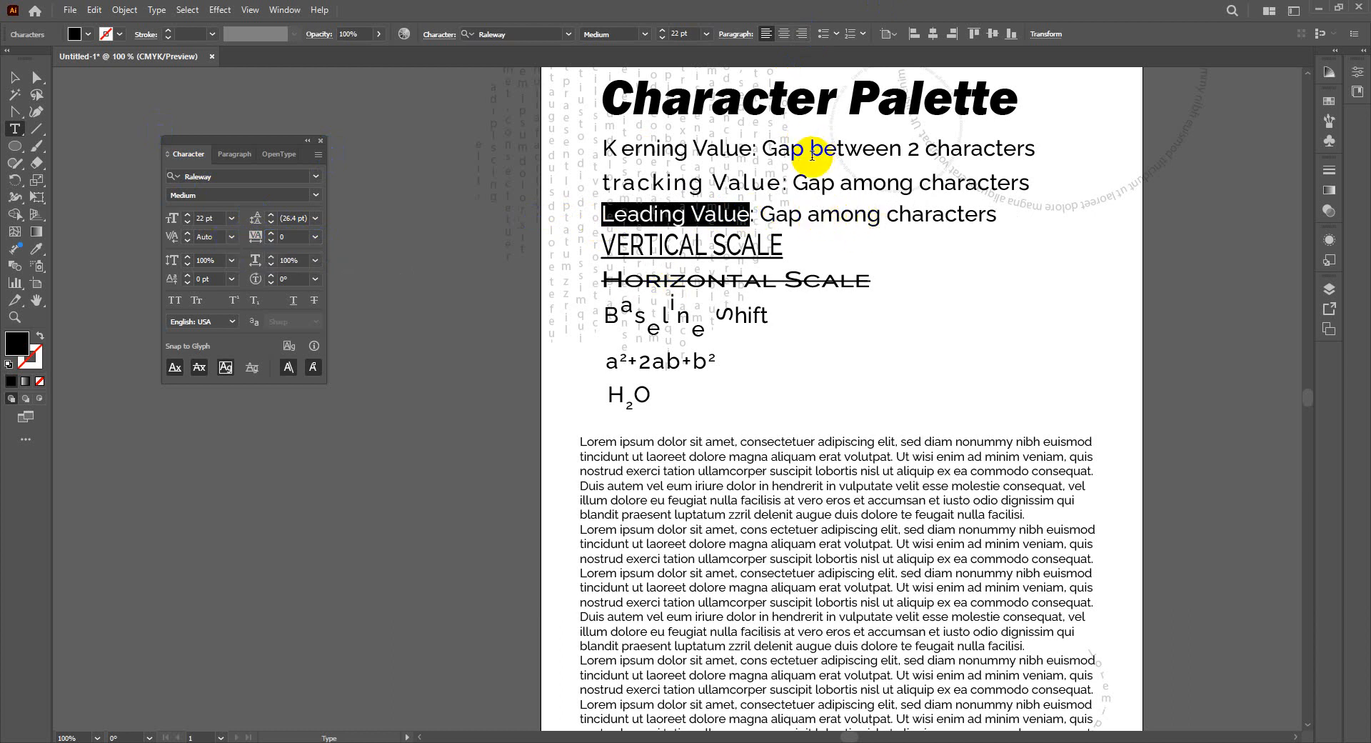
Step: Replace "among characters" in the leading line with "between 2 lines", reusing "between 2" copied from the kerning line
drag(810, 147, 922, 149)
key(ctrl+c)
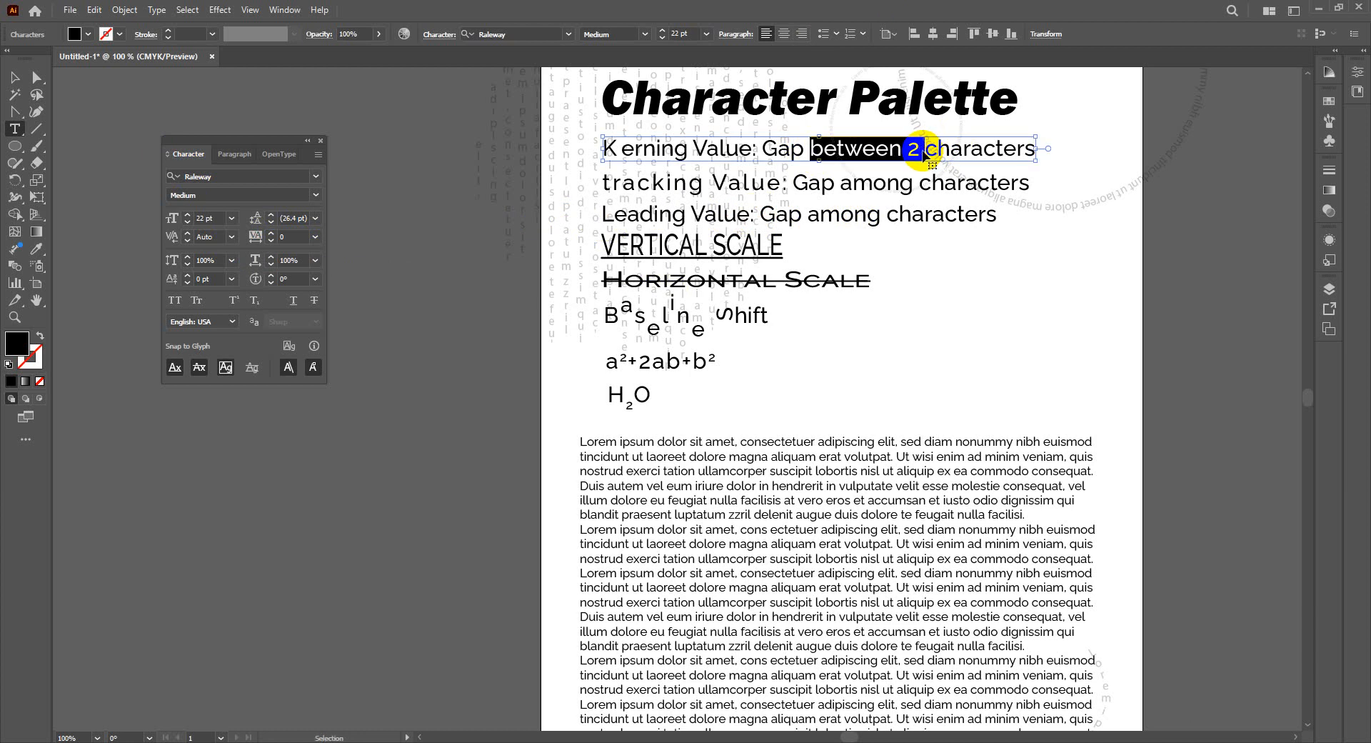
drag(808, 214, 997, 211)
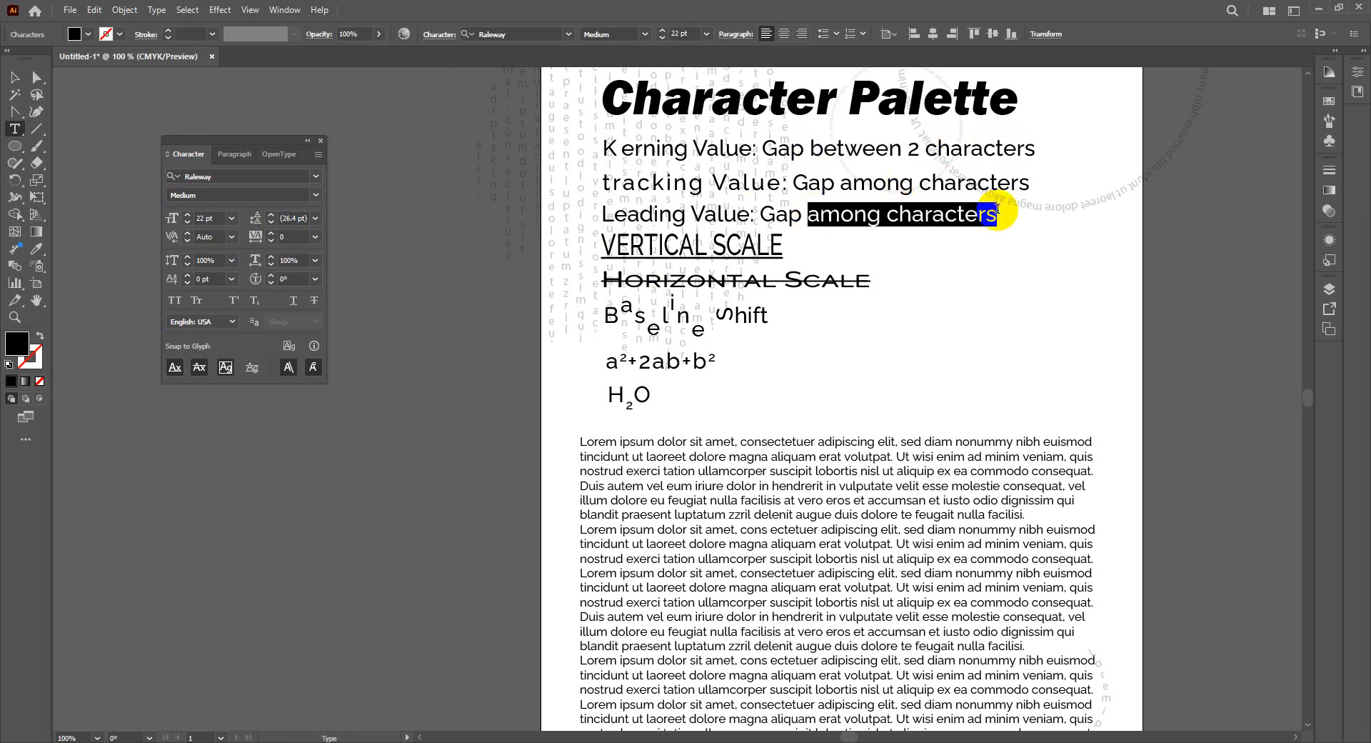
key(ctrl+v)
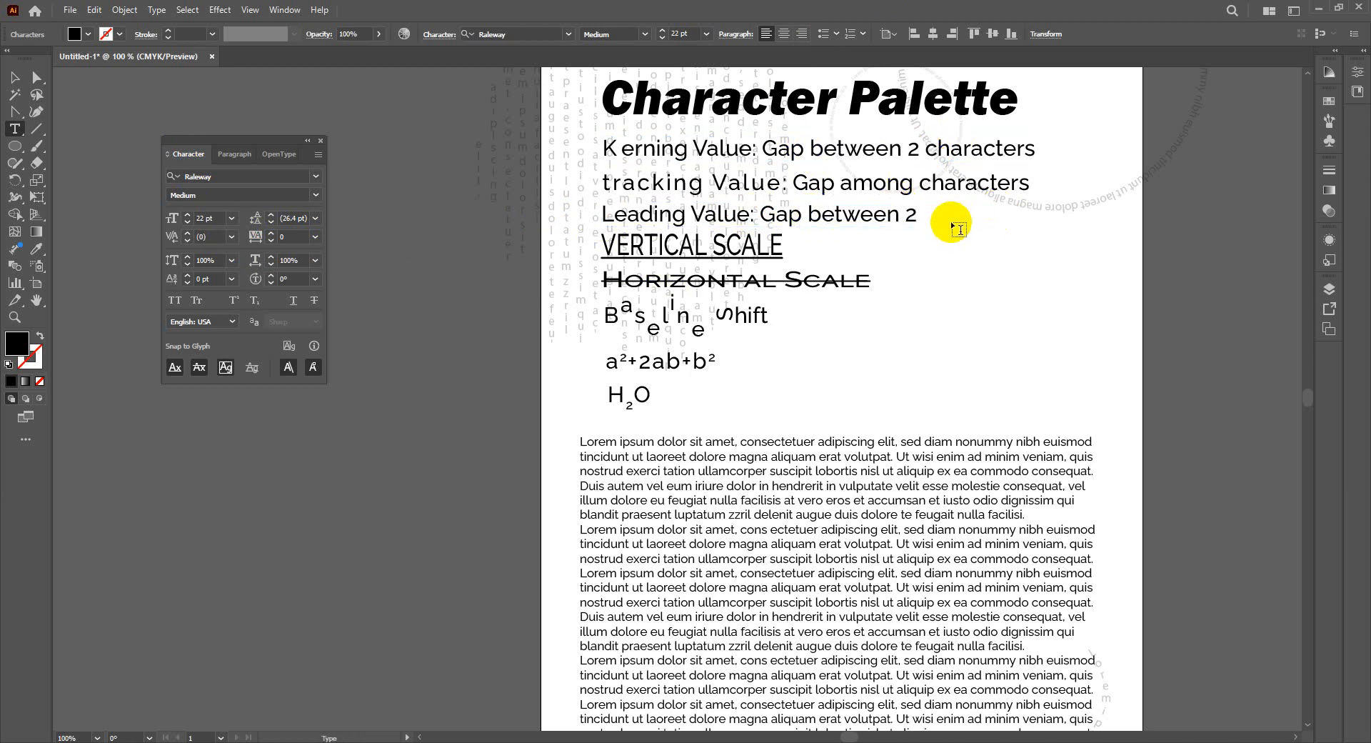
text(lines)
click(15, 78)
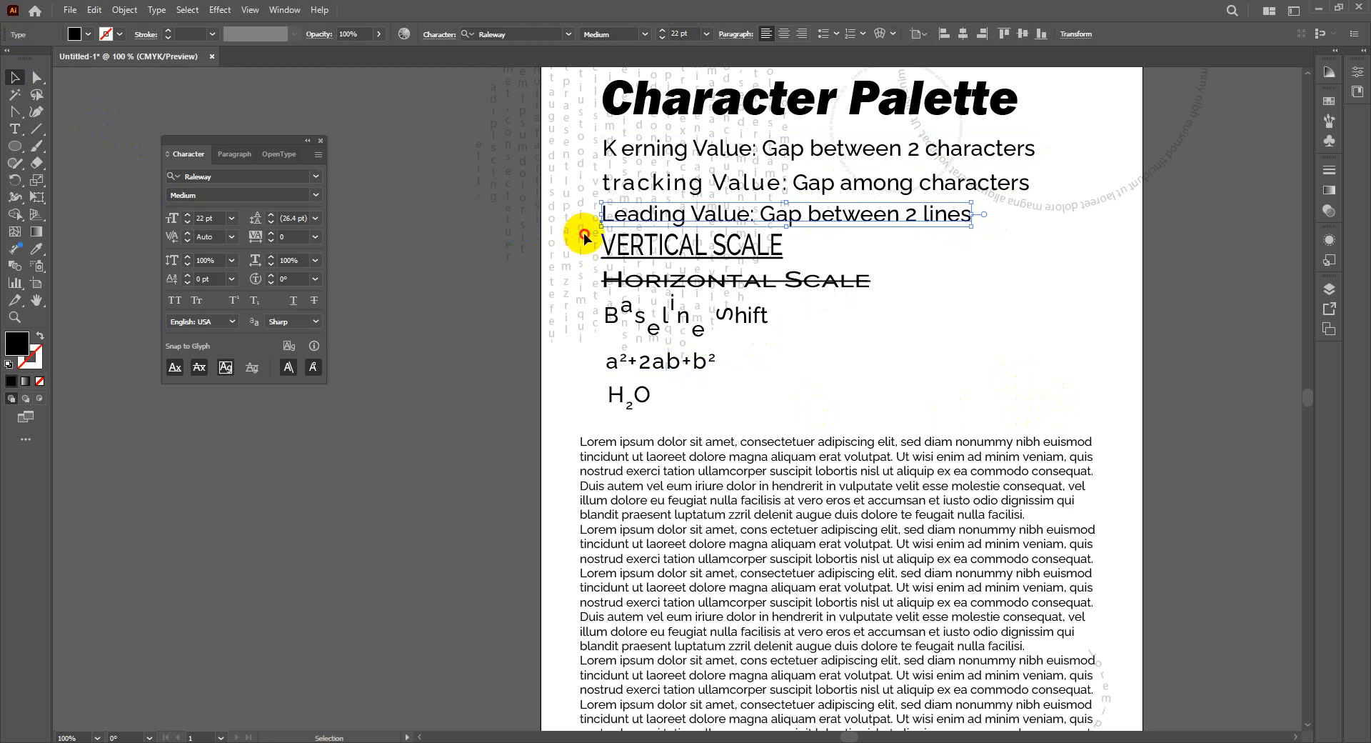
Step: Scale down the lines from "VERTICAL SCALE" through "H2O" together and move them just above the placeholder paragraphs
drag(584, 233, 748, 413)
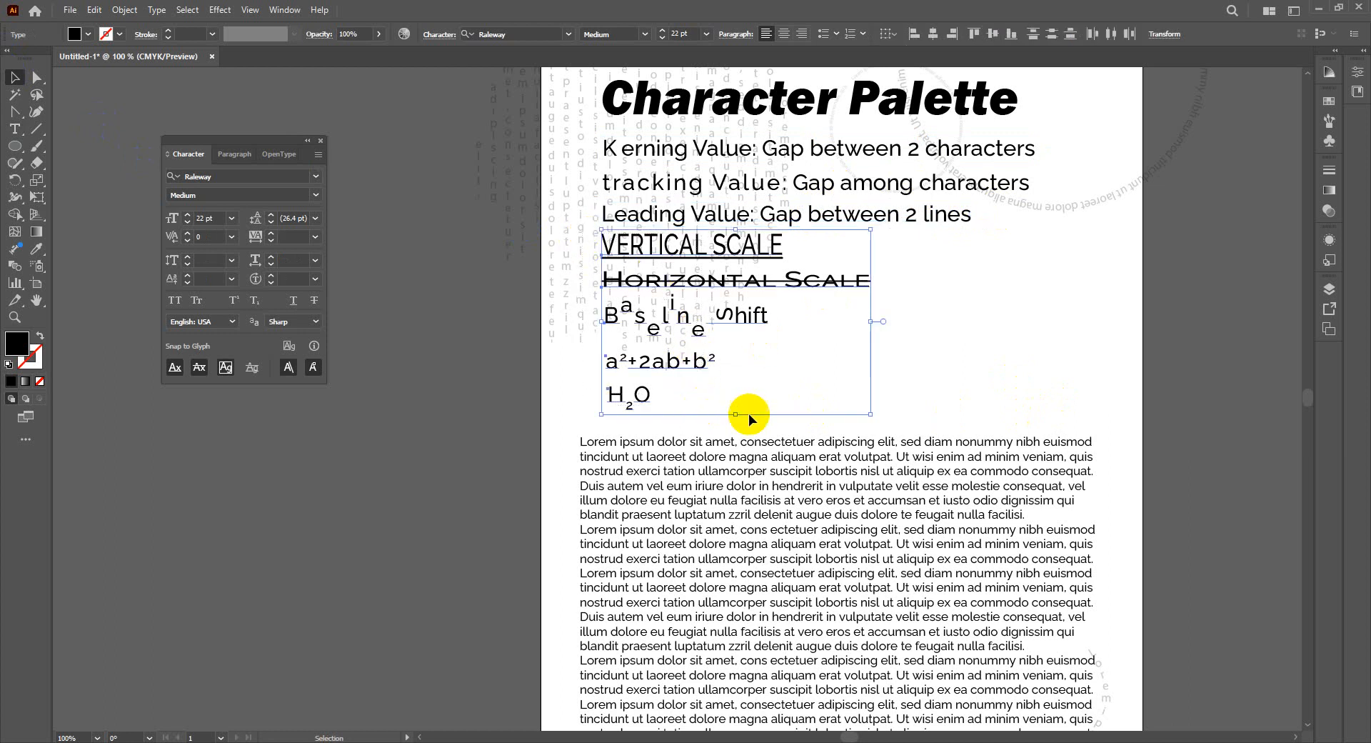
drag(872, 414, 757, 335)
drag(677, 248, 657, 323)
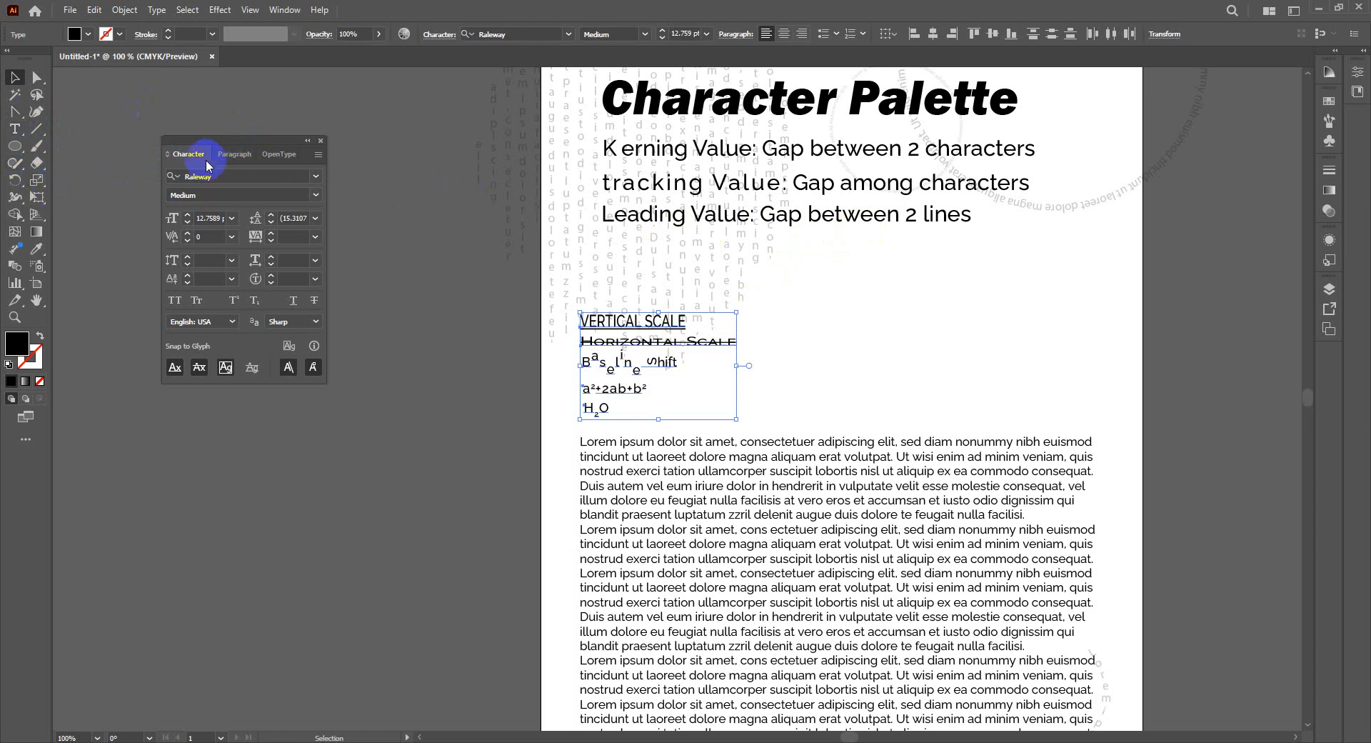
Step: Add a second line reading "( Standard Leading 1.5 times of font)" below "Leading Value: Gap between 2 lines" in the same text object
click(14, 129)
click(969, 214)
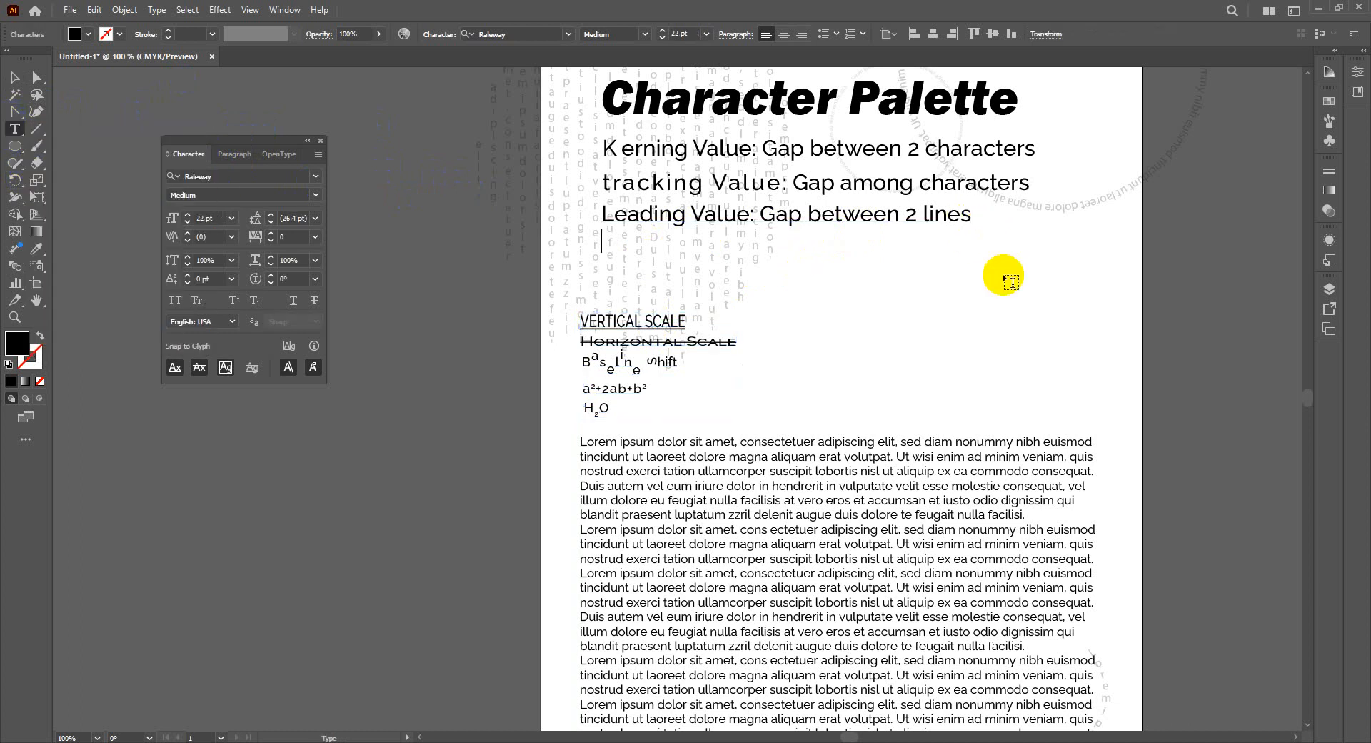
key(Return)
text(( Sa)
key(BackSpace)
text(tandard)
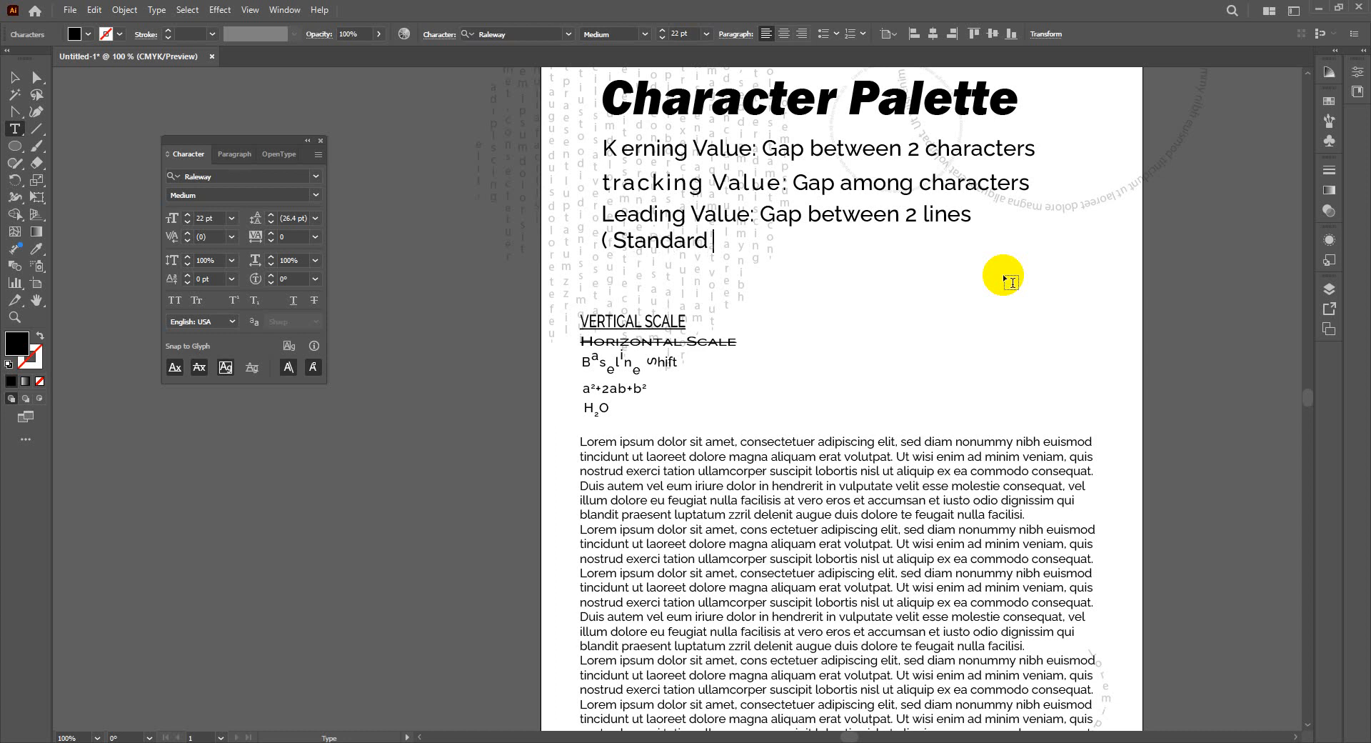
text( Leading)
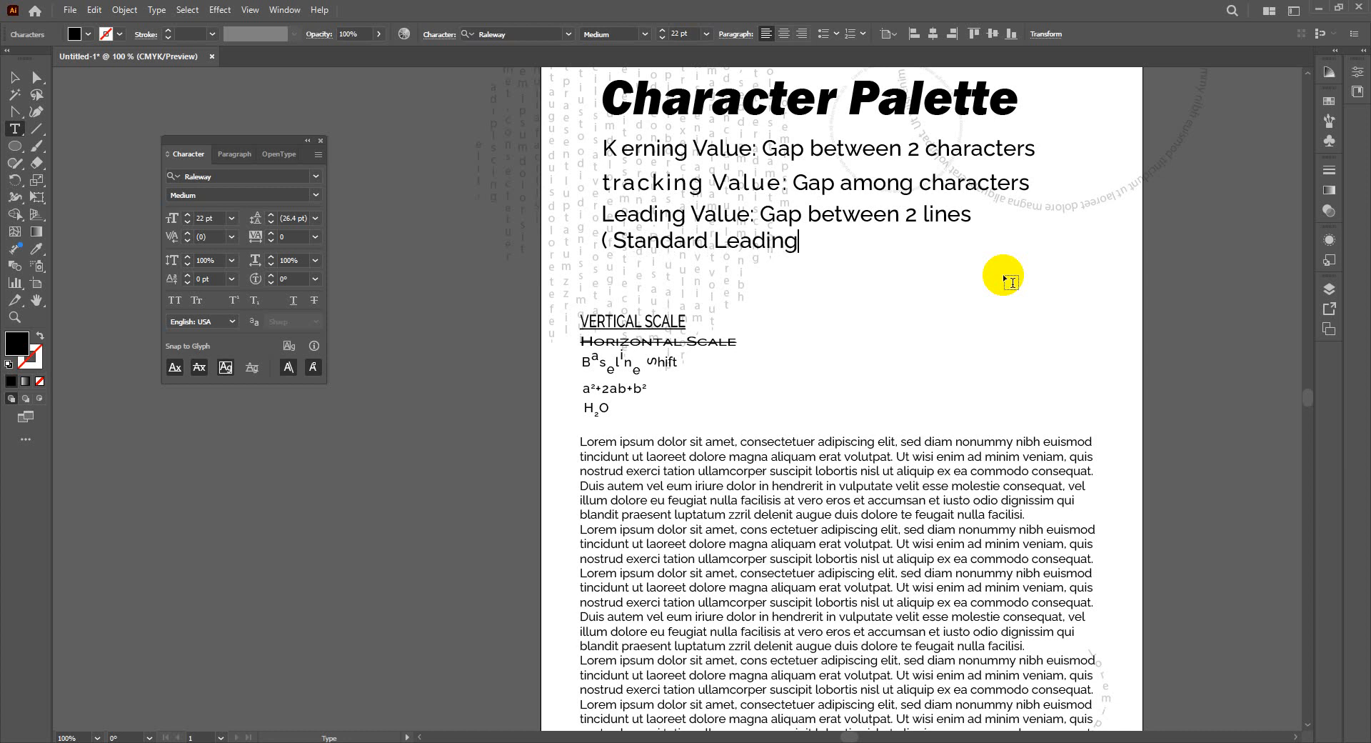
text( 1.5 times )
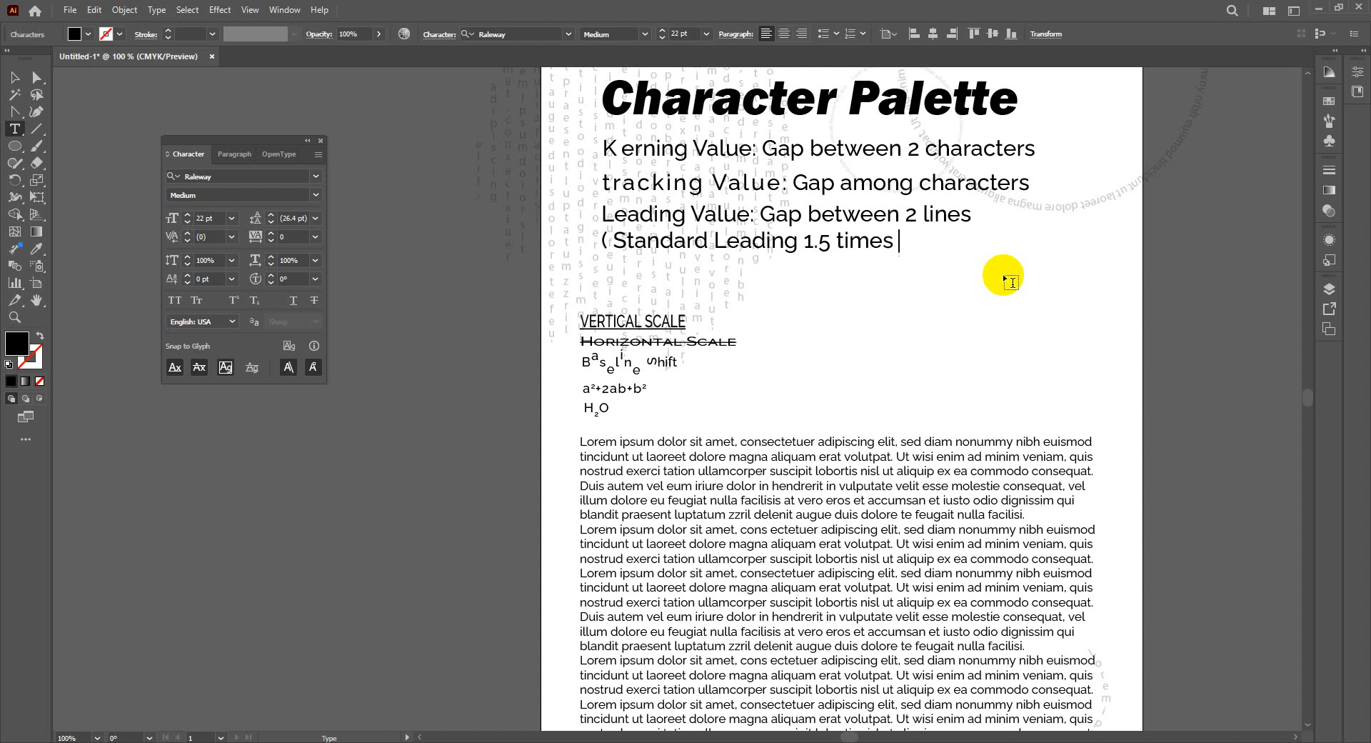
text(of font)
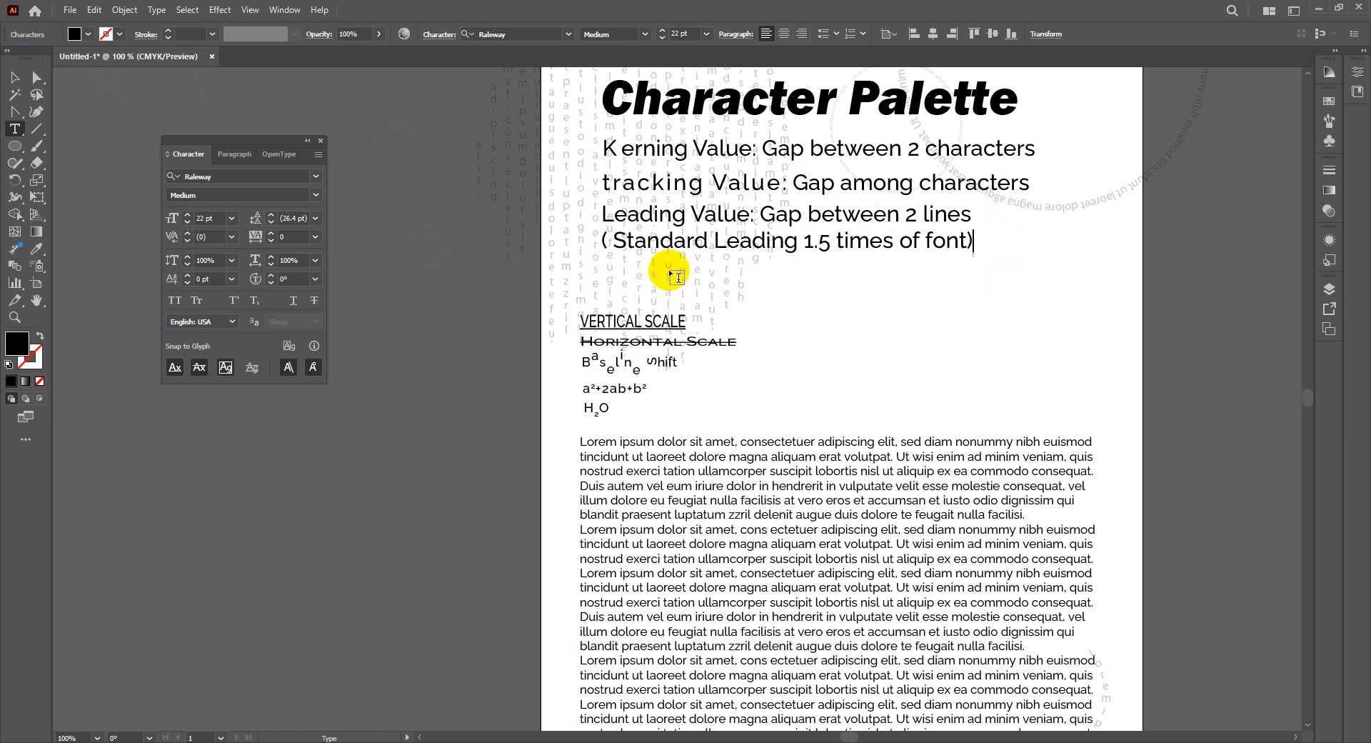
Step: Reduce the font size of the "( Standard Leading 1.5 times of font)" line to 16 pt
click(661, 241)
drag(604, 239, 973, 245)
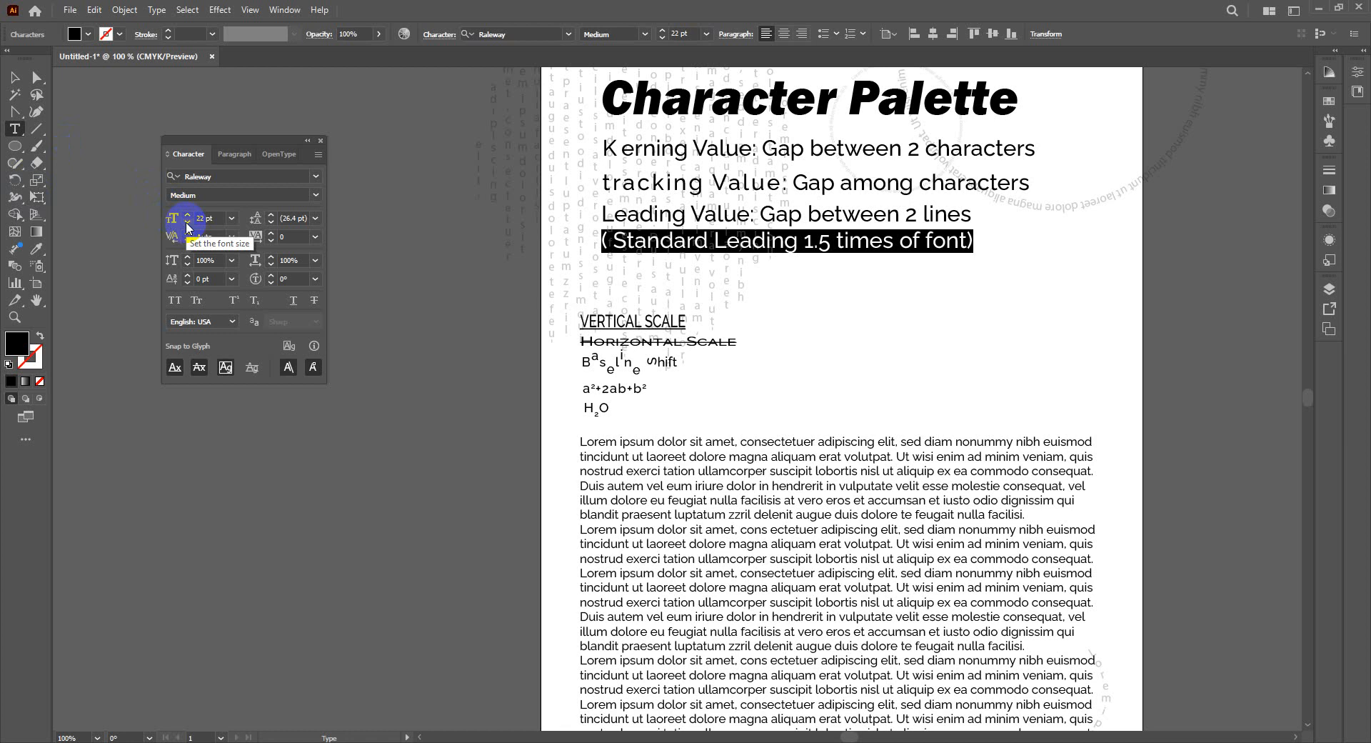
click(188, 227)
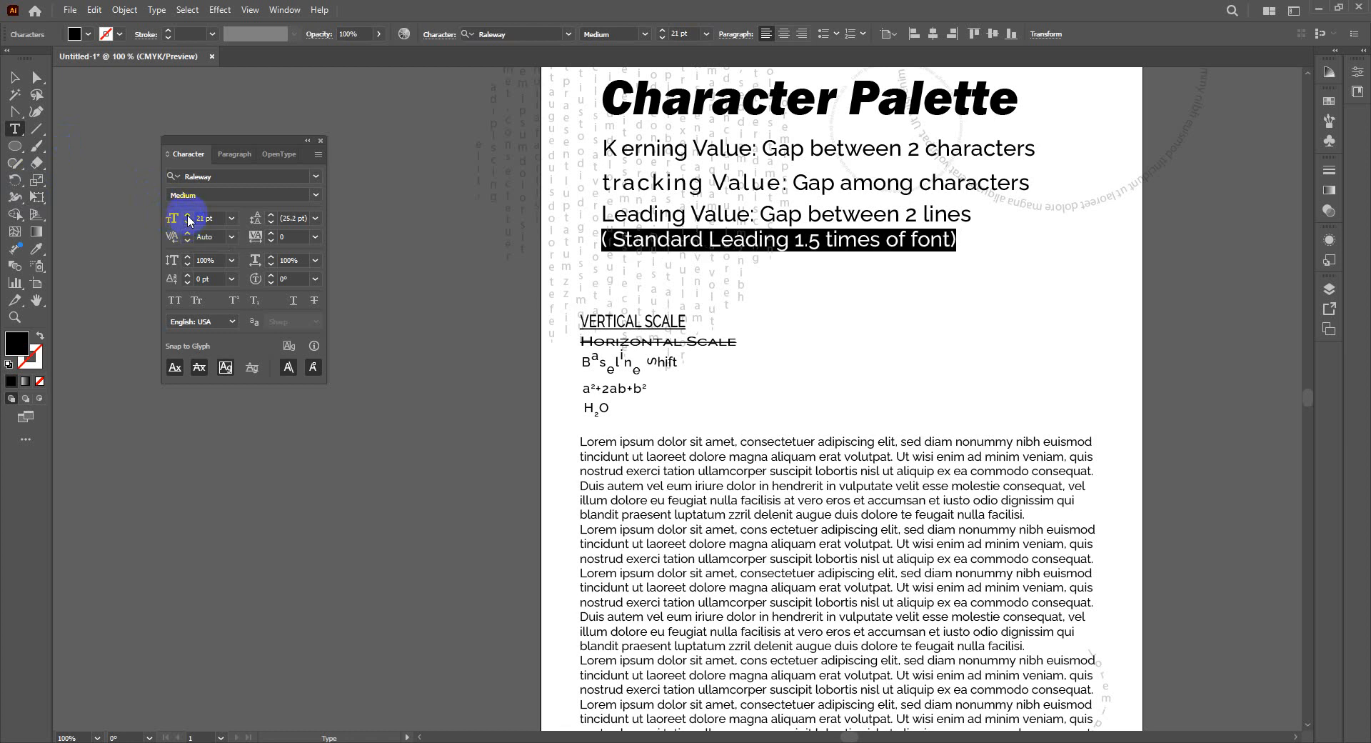
click(188, 226)
click(188, 227)
click(188, 226)
click(188, 226)
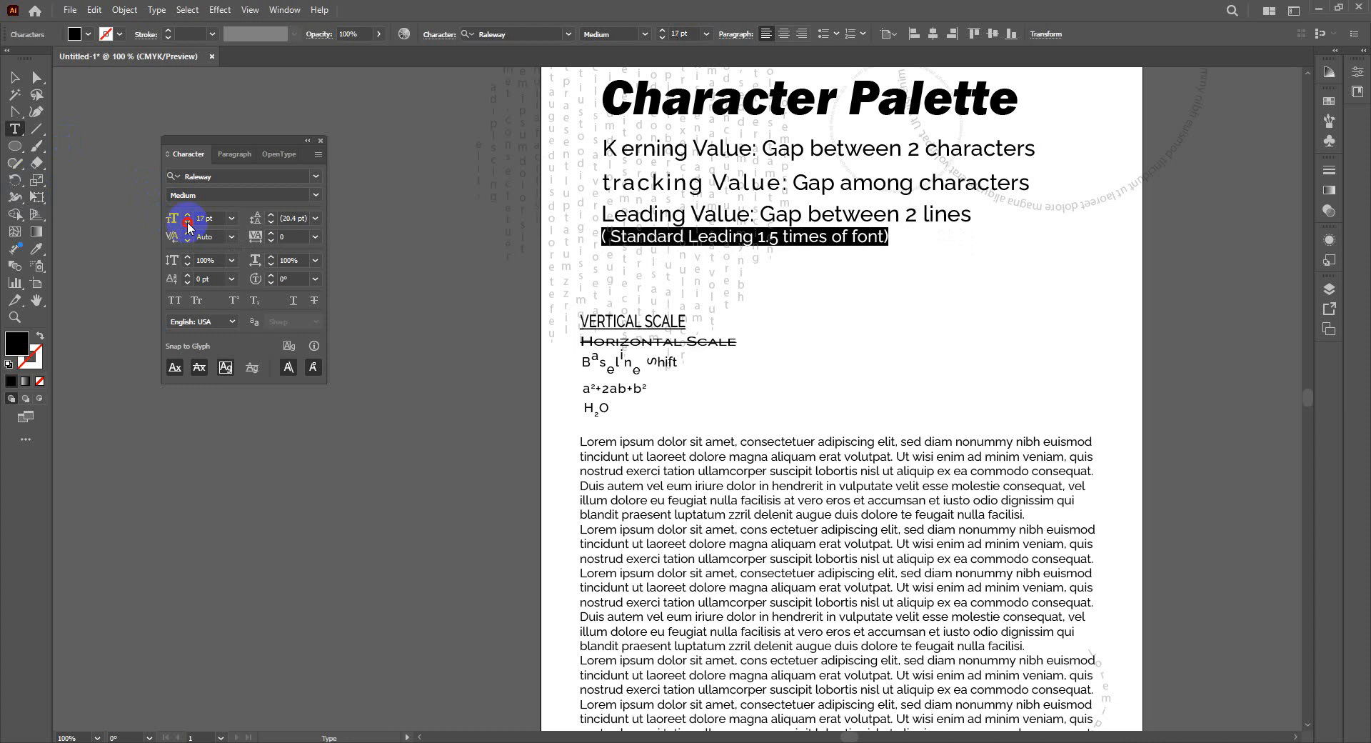
click(188, 227)
click(15, 79)
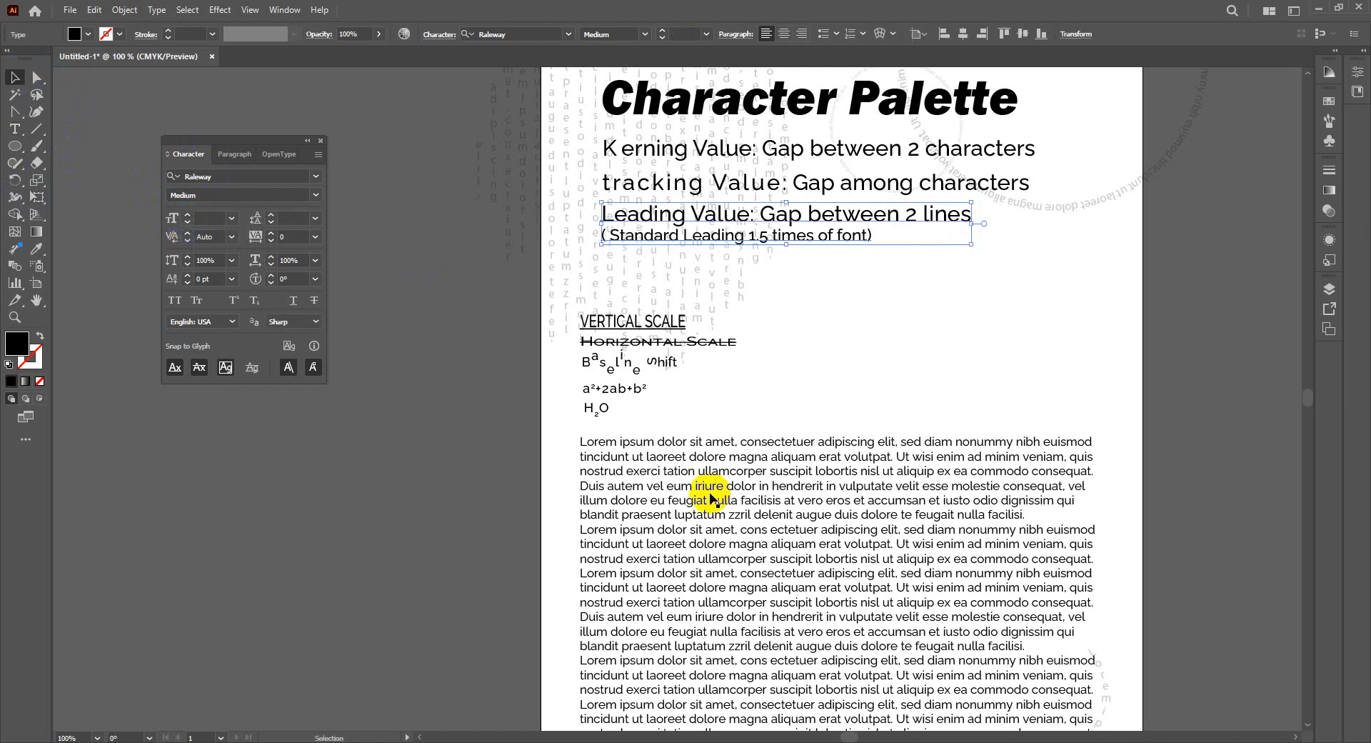
Step: Set the leading of the placeholder paragraph block to 18 pt
click(709, 514)
scroll(895, 391, down, 2)
scroll(895, 389, down, 3)
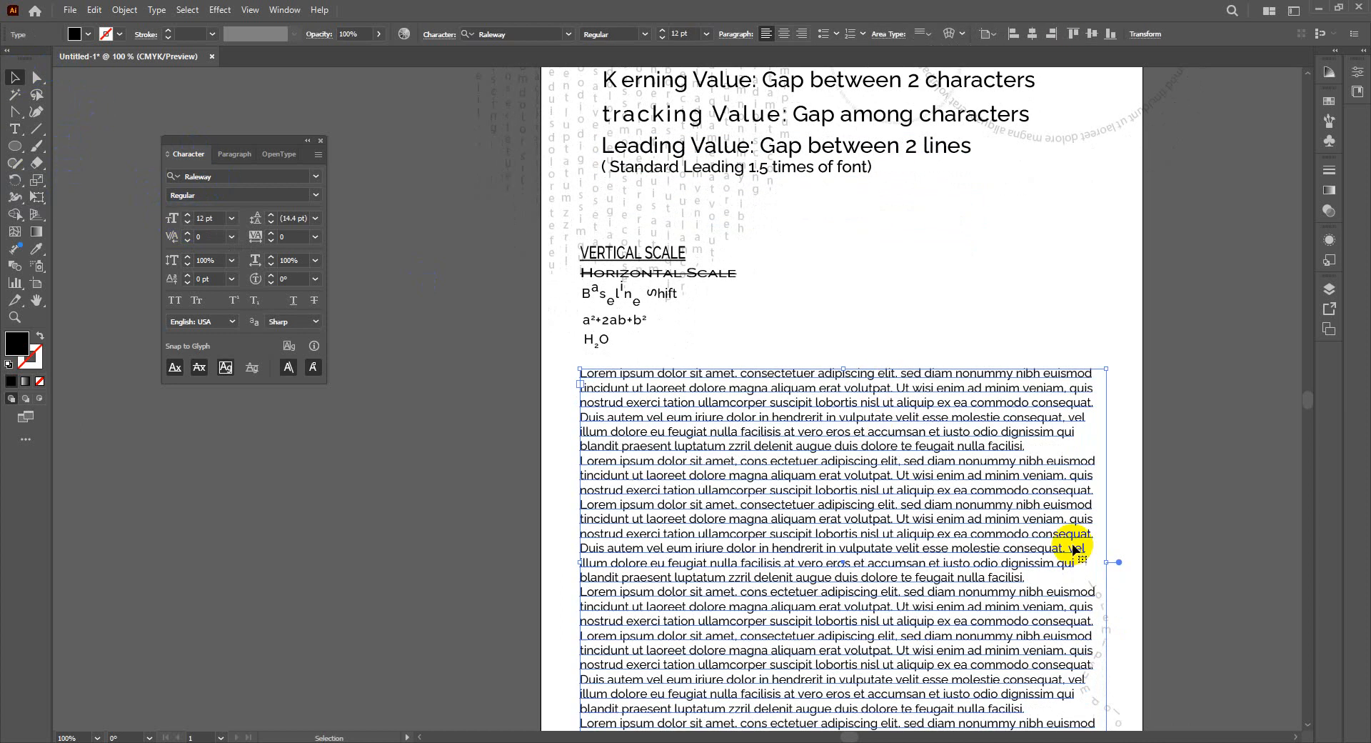
click(208, 221)
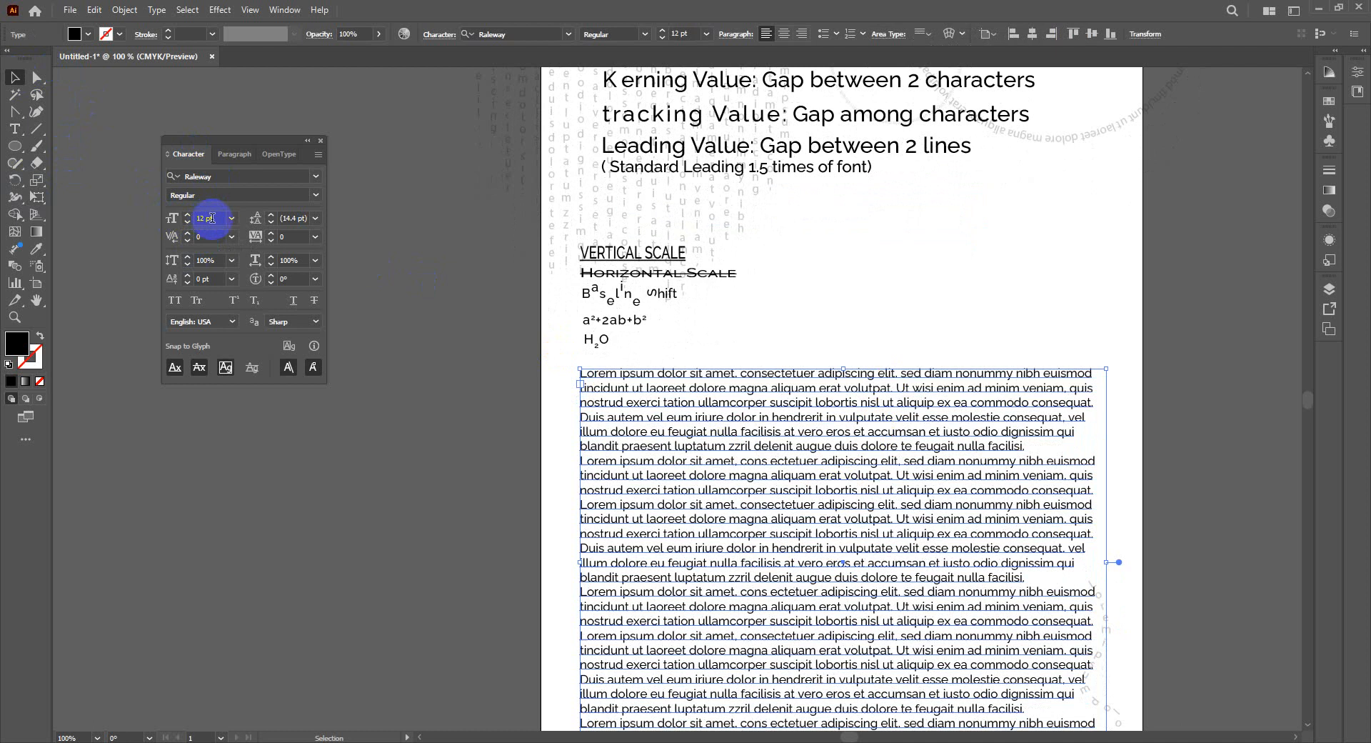
click(289, 352)
click(309, 370)
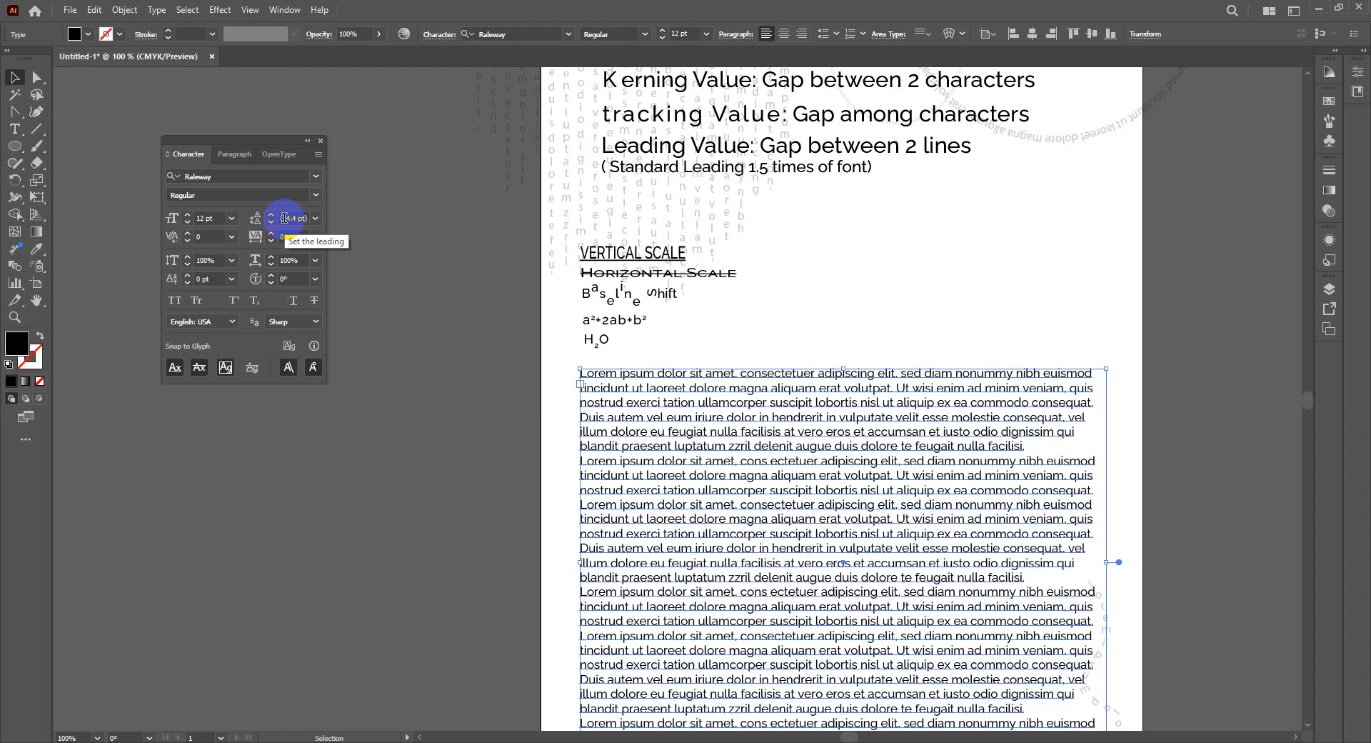
click(258, 226)
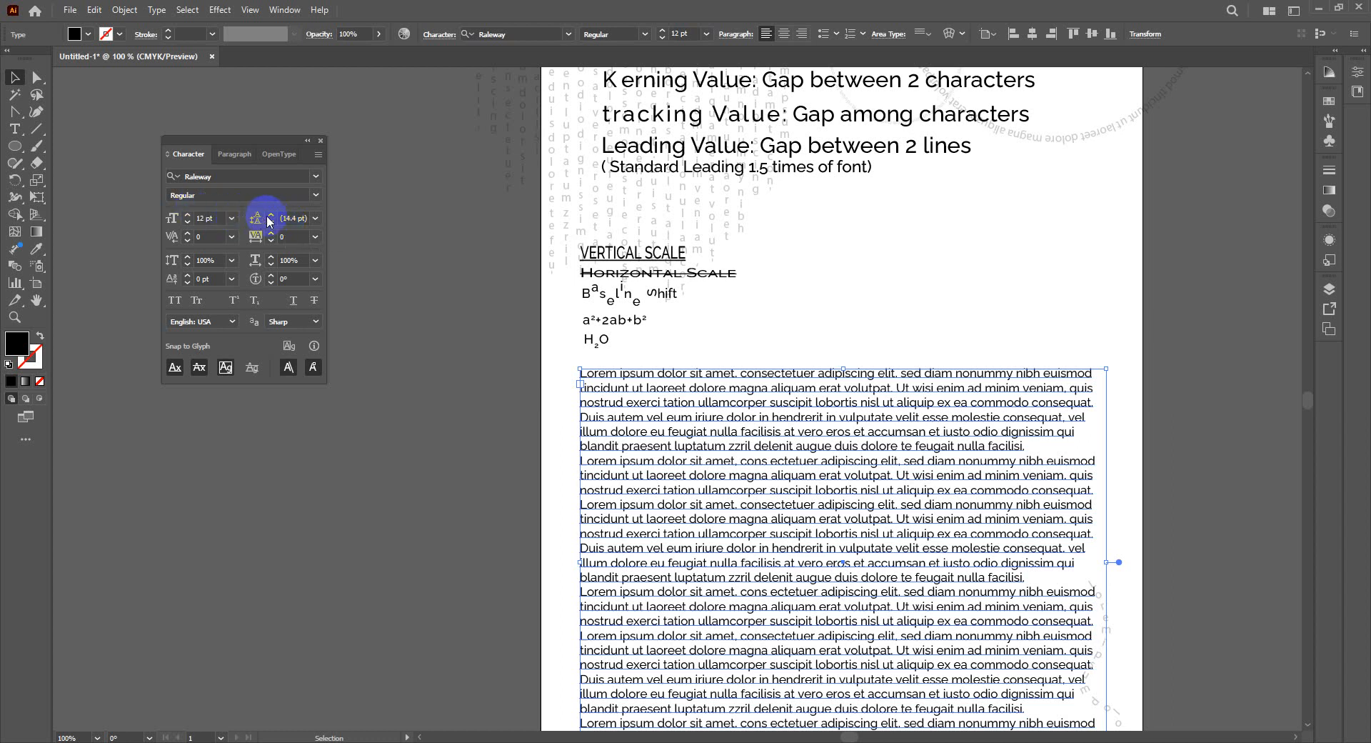
drag(279, 219, 333, 216)
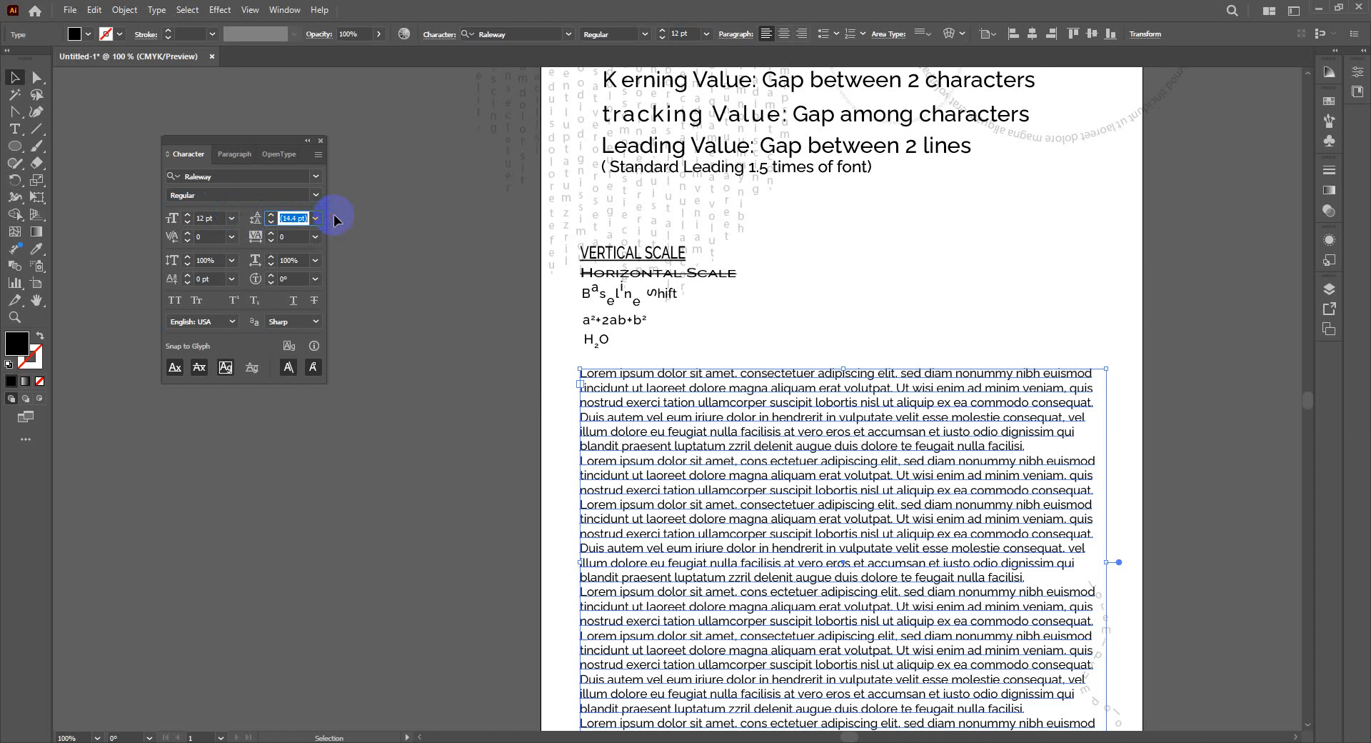
key(BackSpace)
text(18)
key(Return)
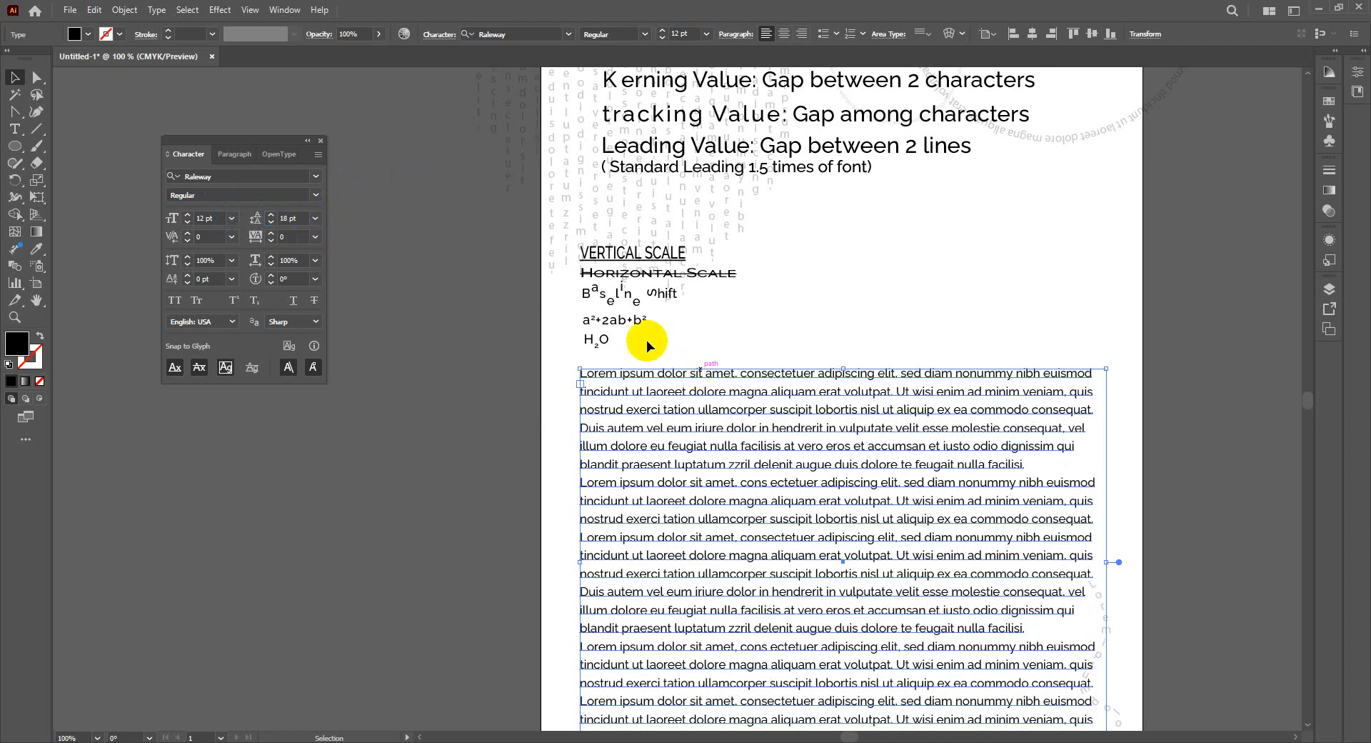
click(300, 259)
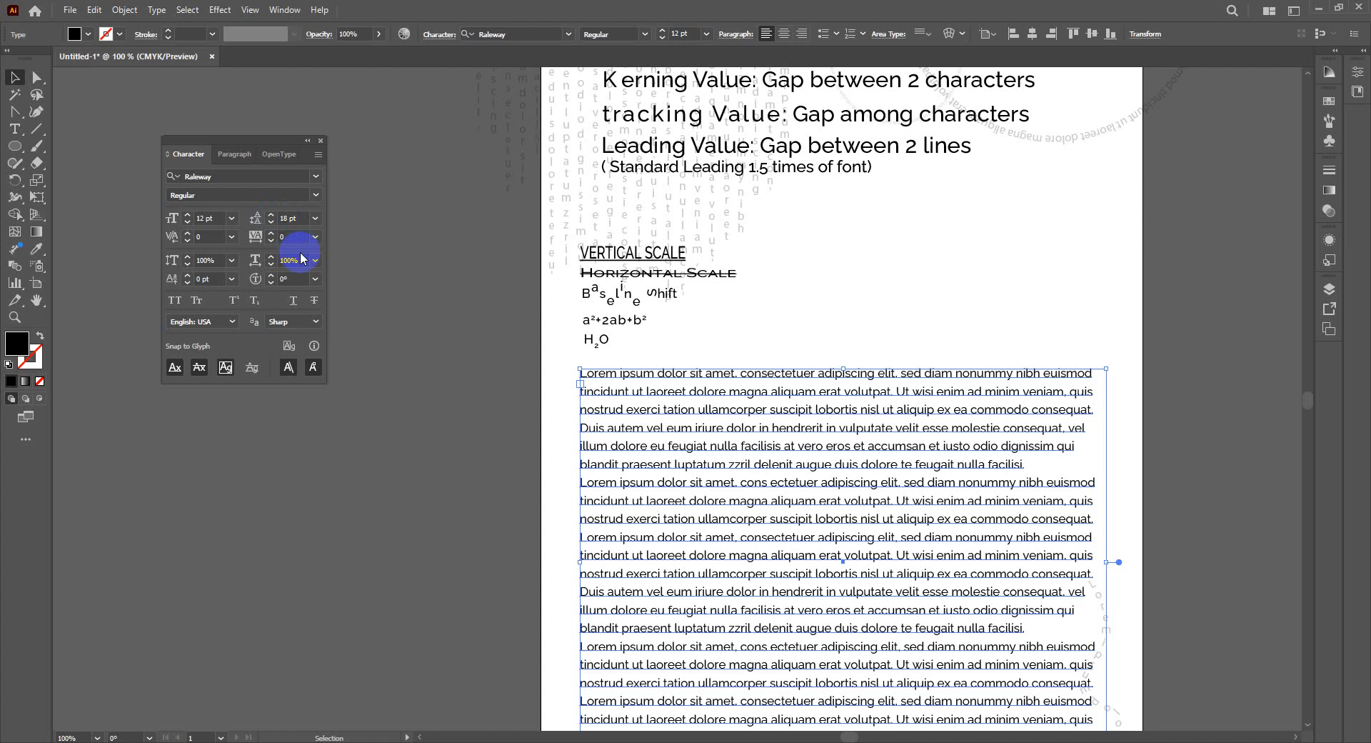
scroll(685, 428, down, 4)
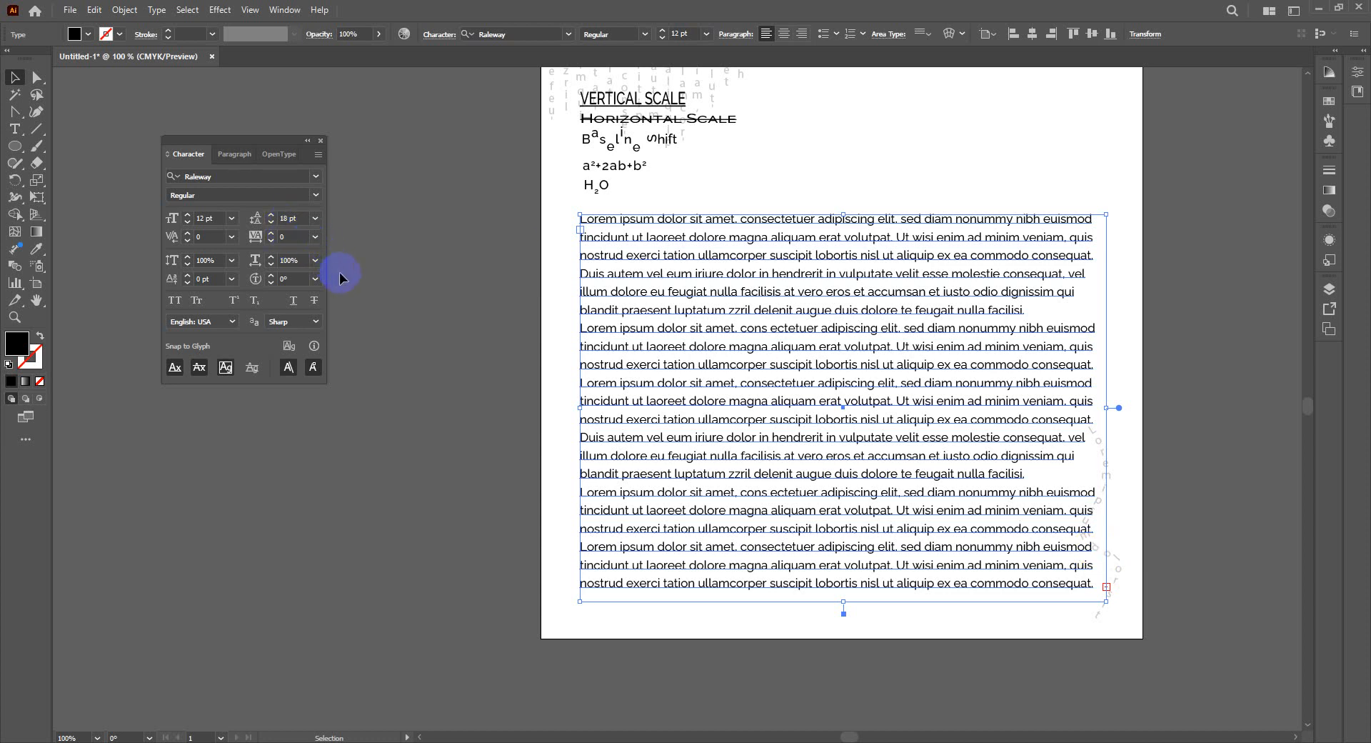
scroll(400, 307, up, 5)
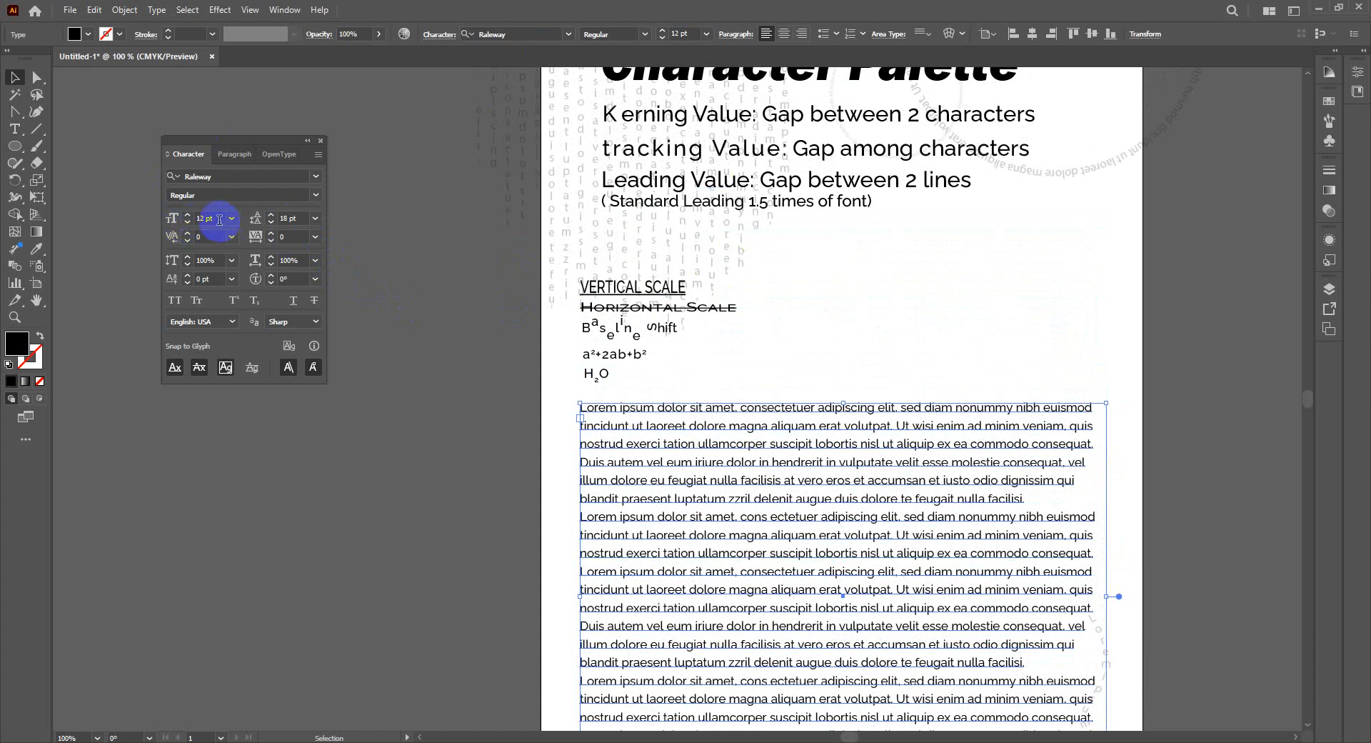
click(276, 218)
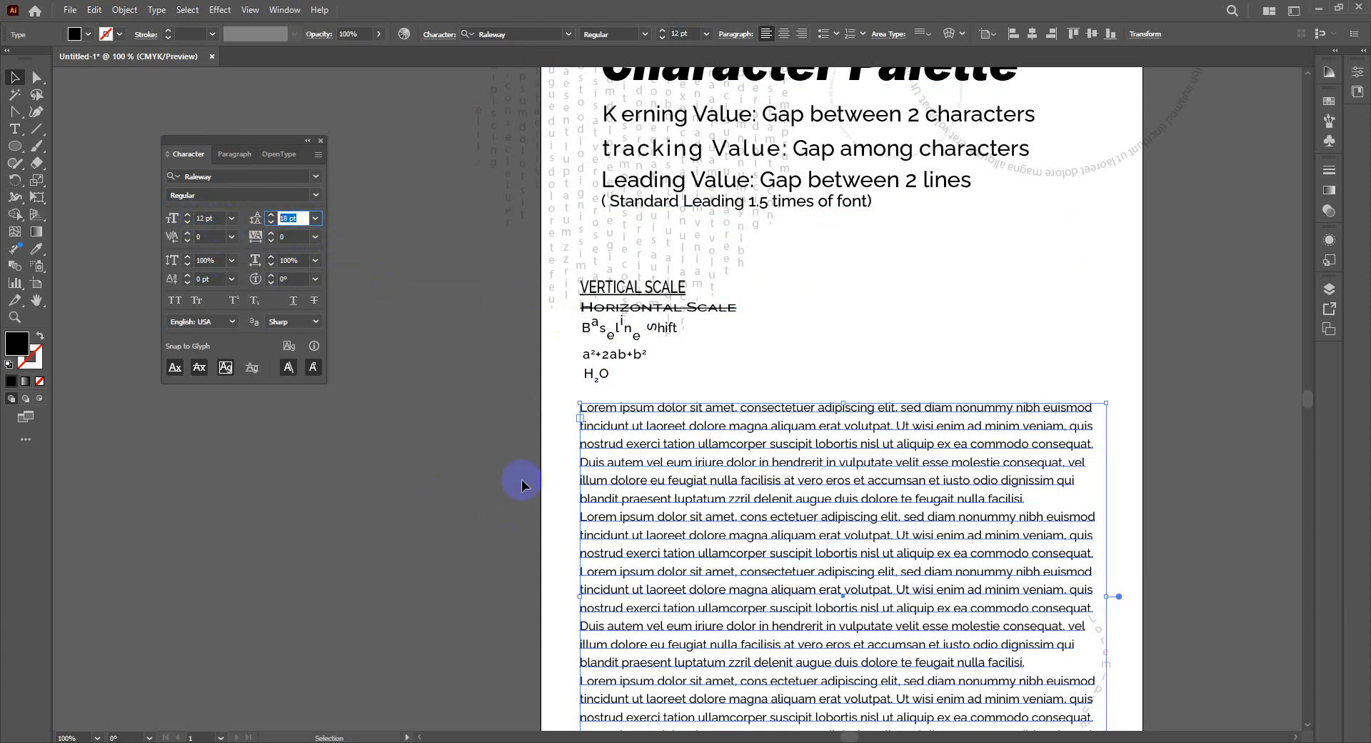
click(488, 500)
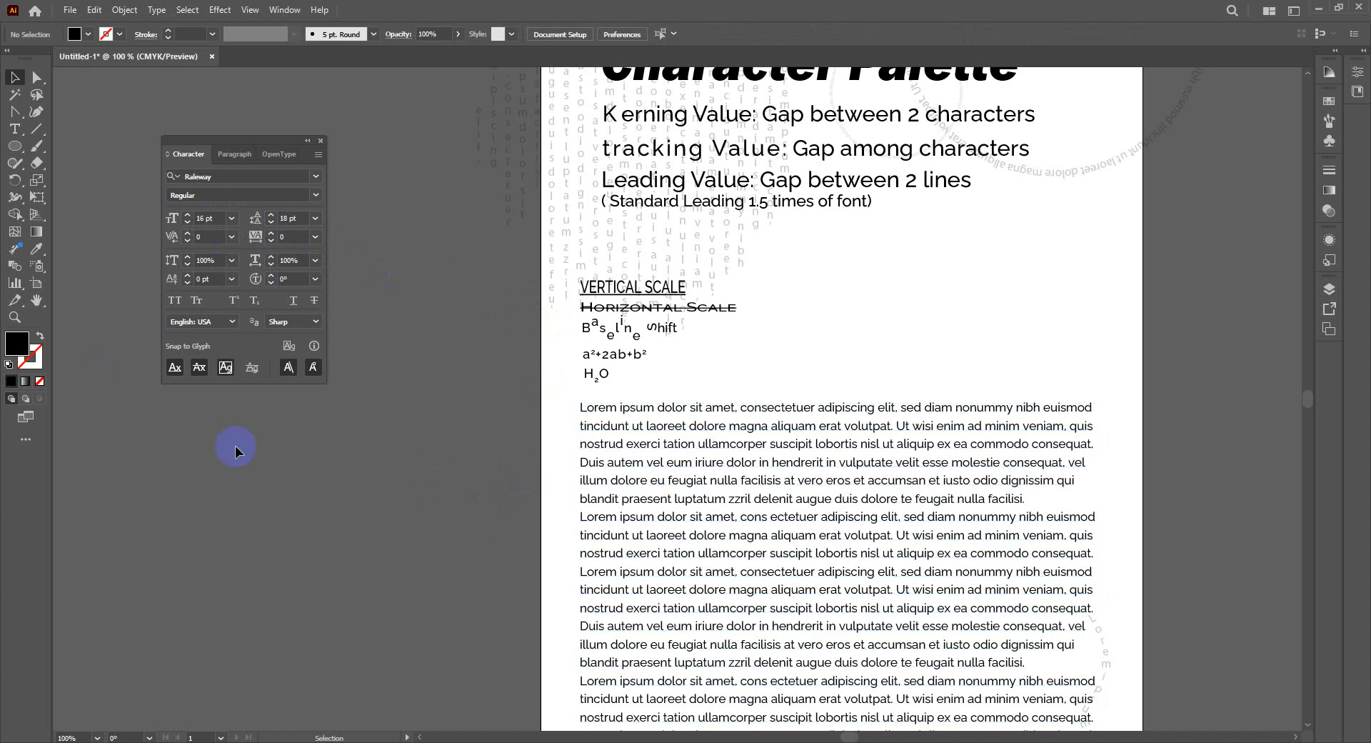
Step: Bring up the paragraph formatting options in place of the character ones and view the list of type-related windows
drag(839, 514, 653, 340)
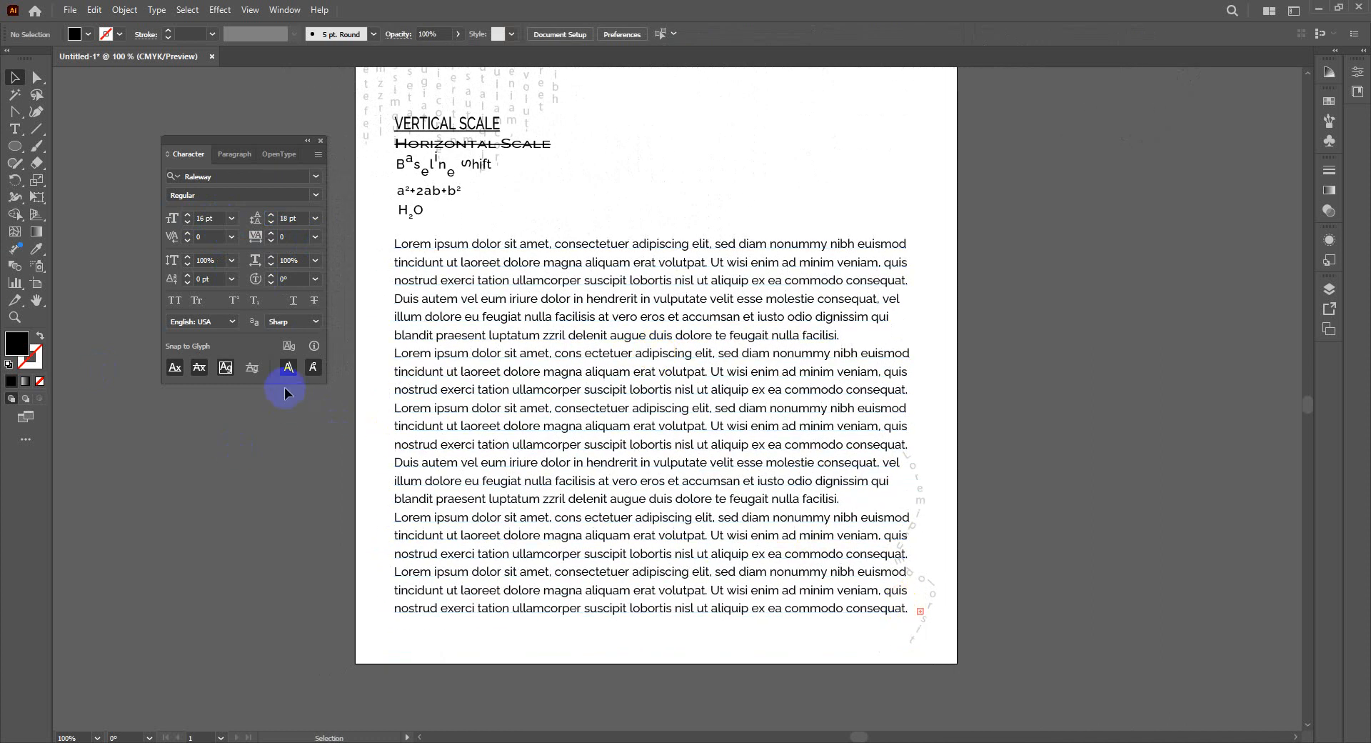
click(175, 370)
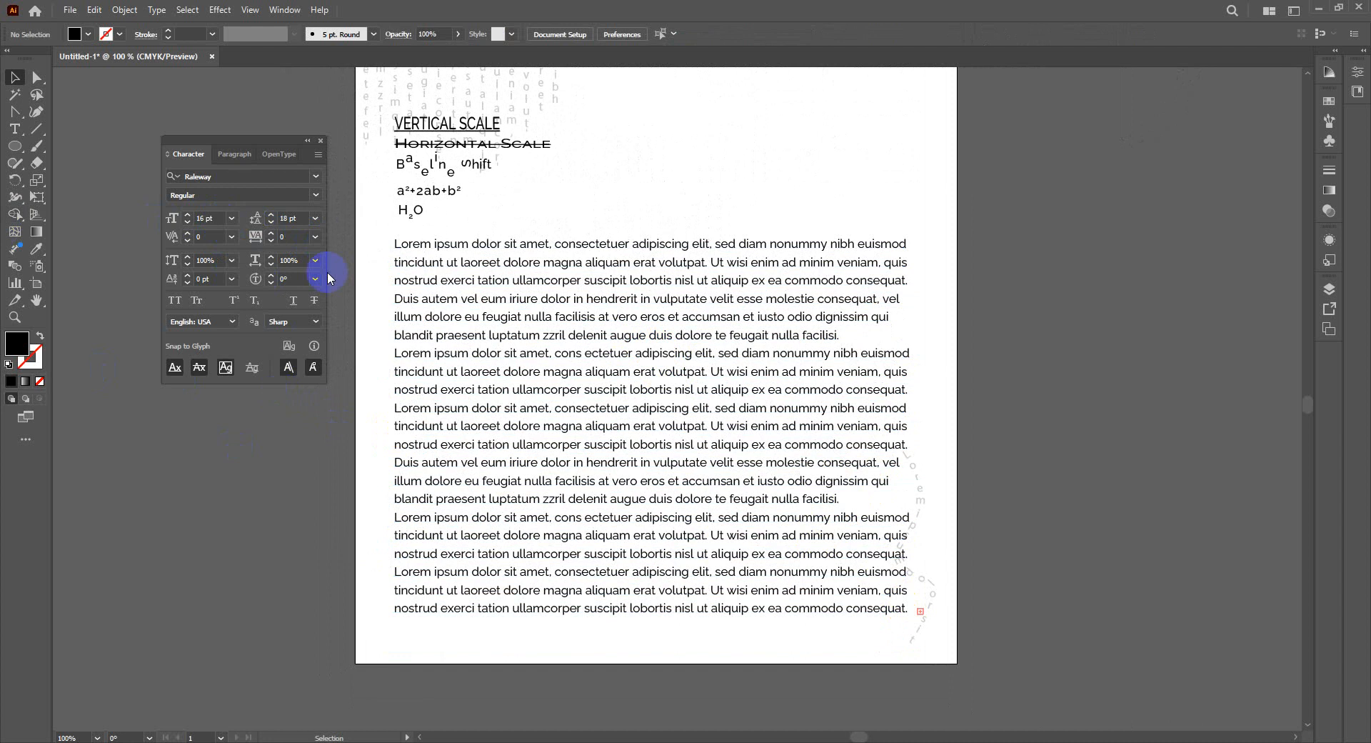
click(229, 158)
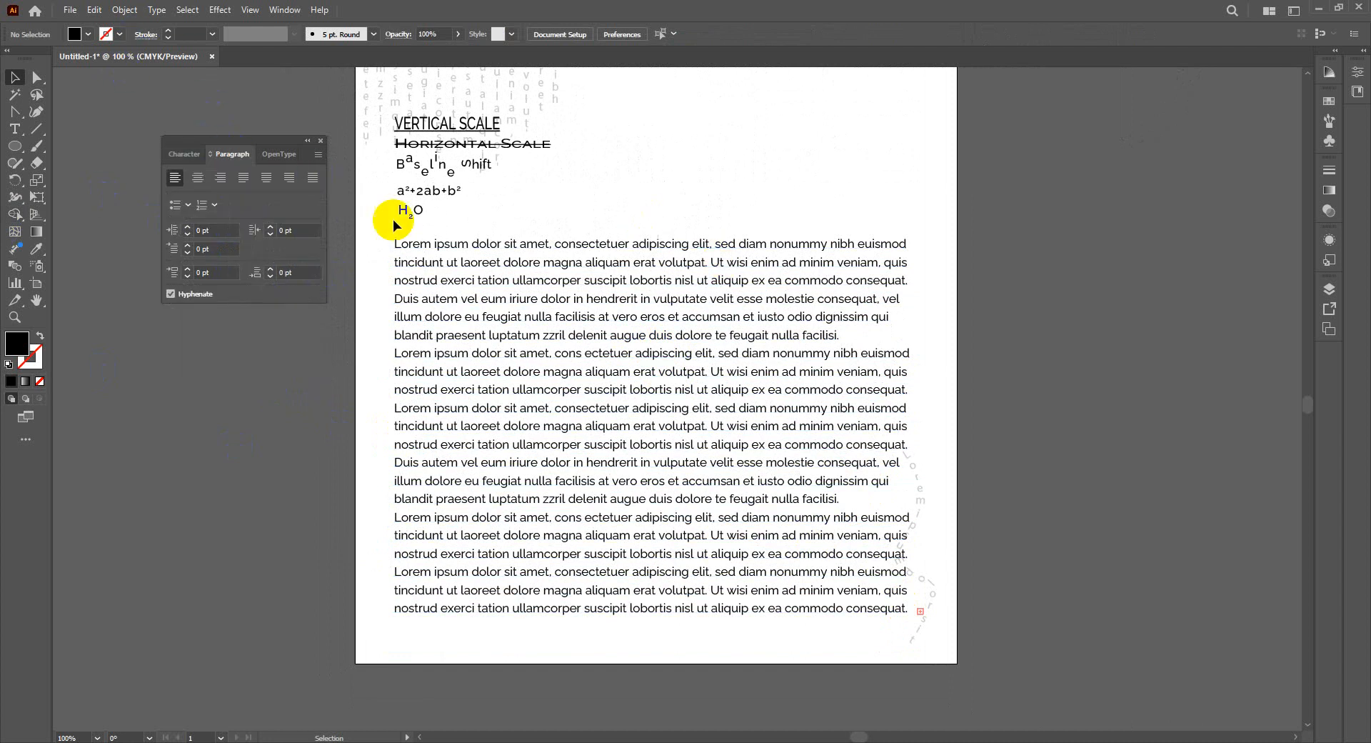
click(282, 10)
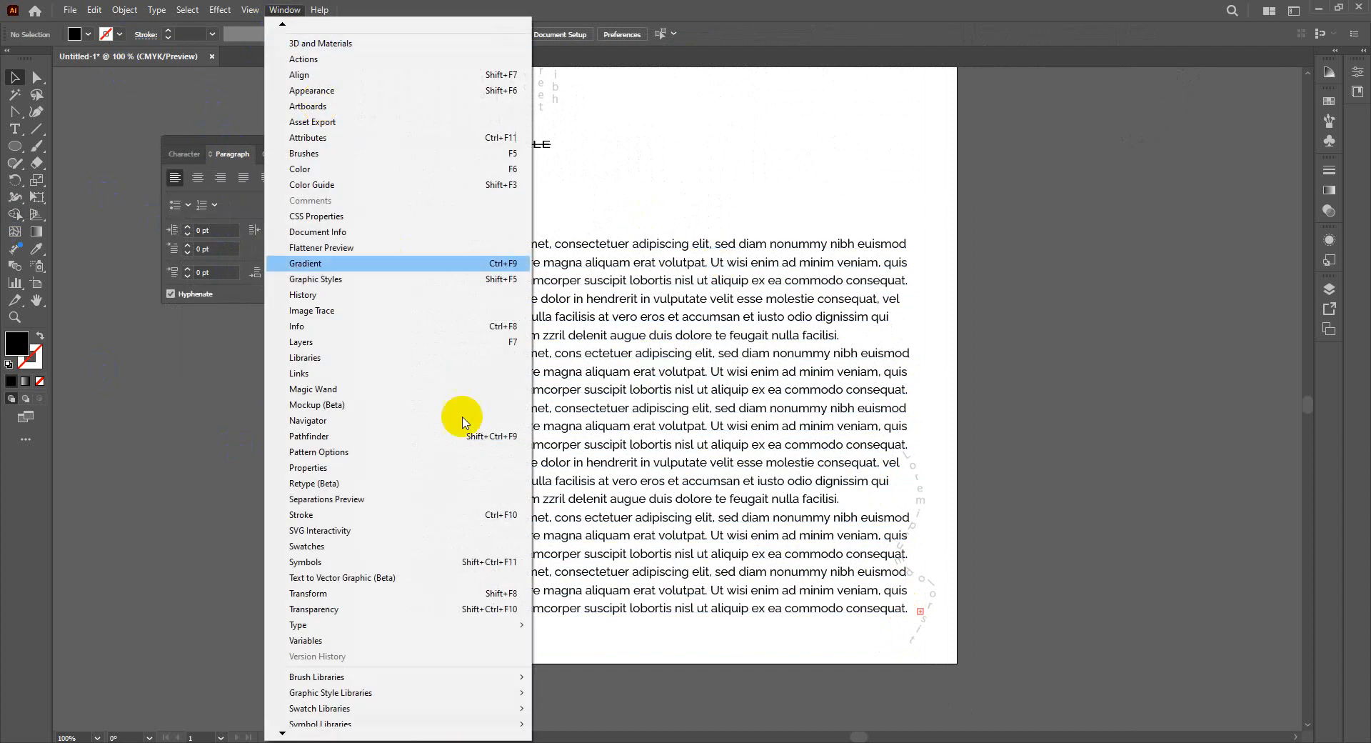
mouse_move(484, 634)
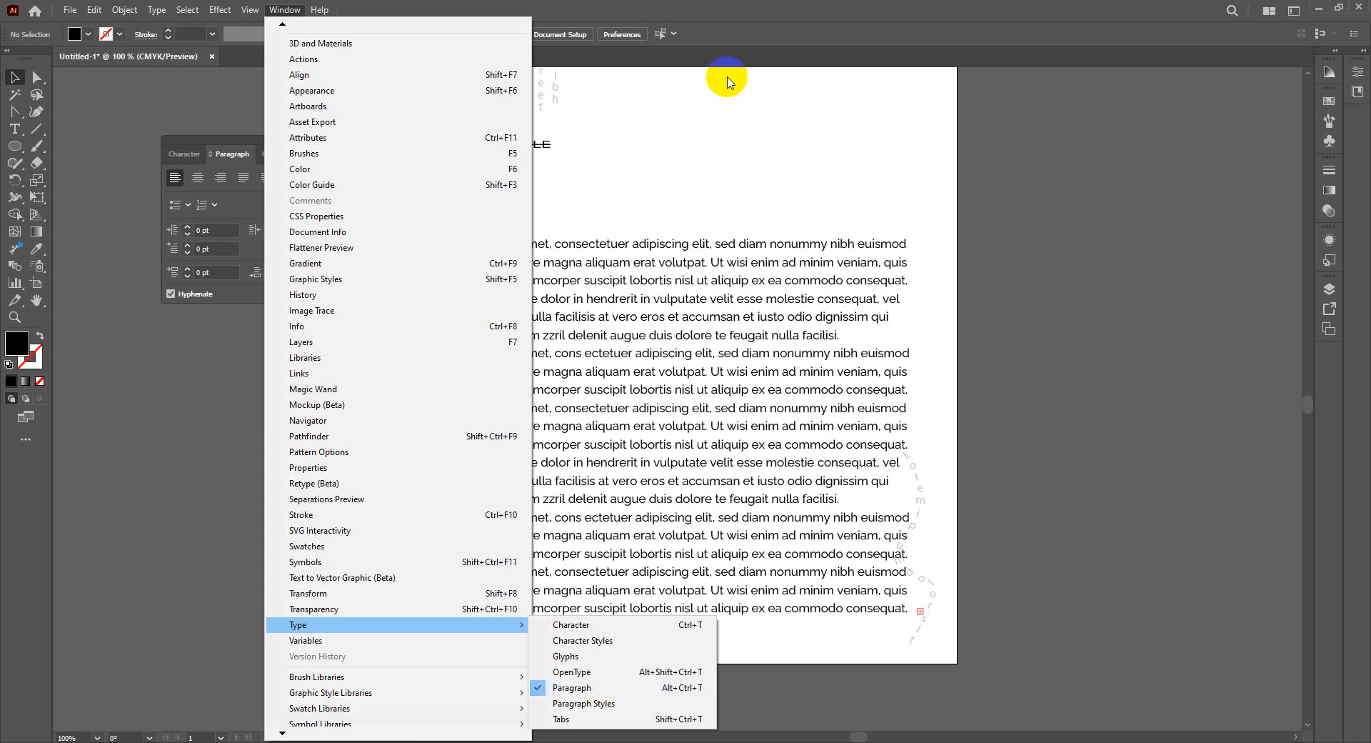
click(727, 122)
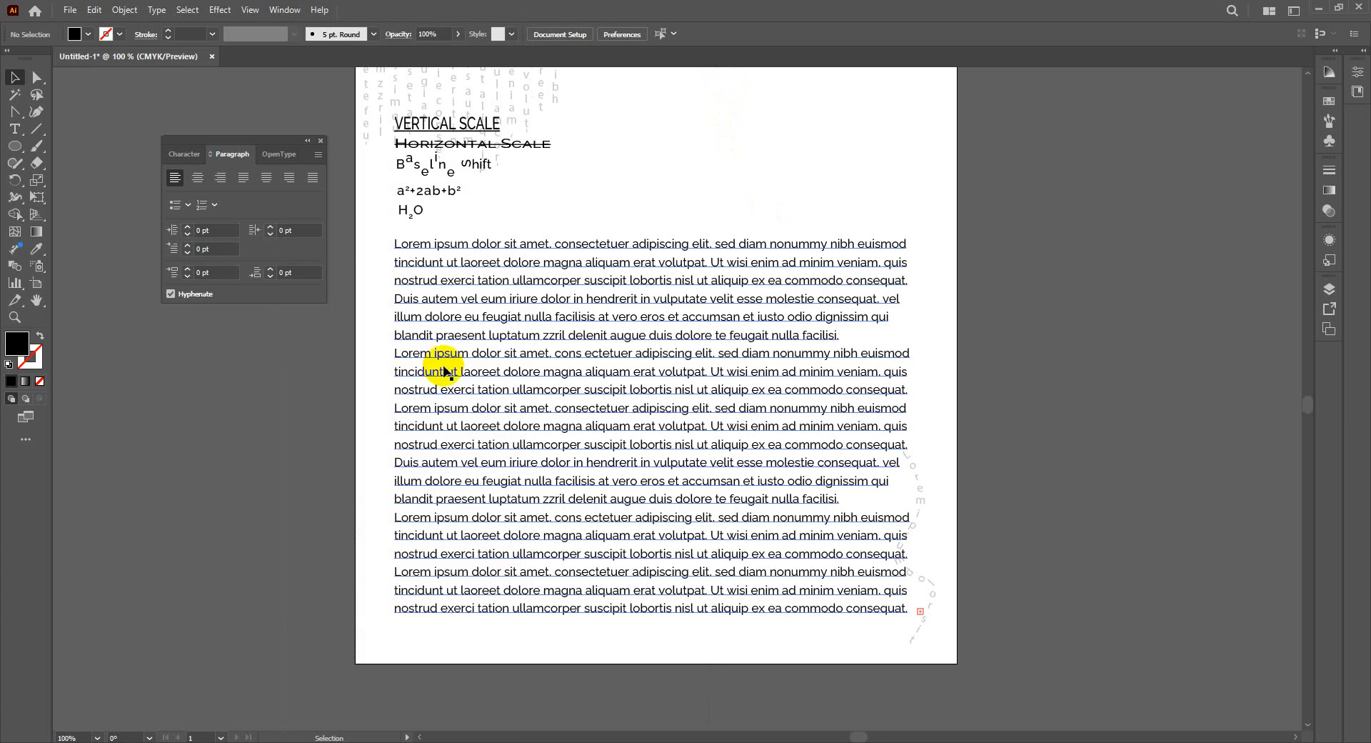
click(291, 276)
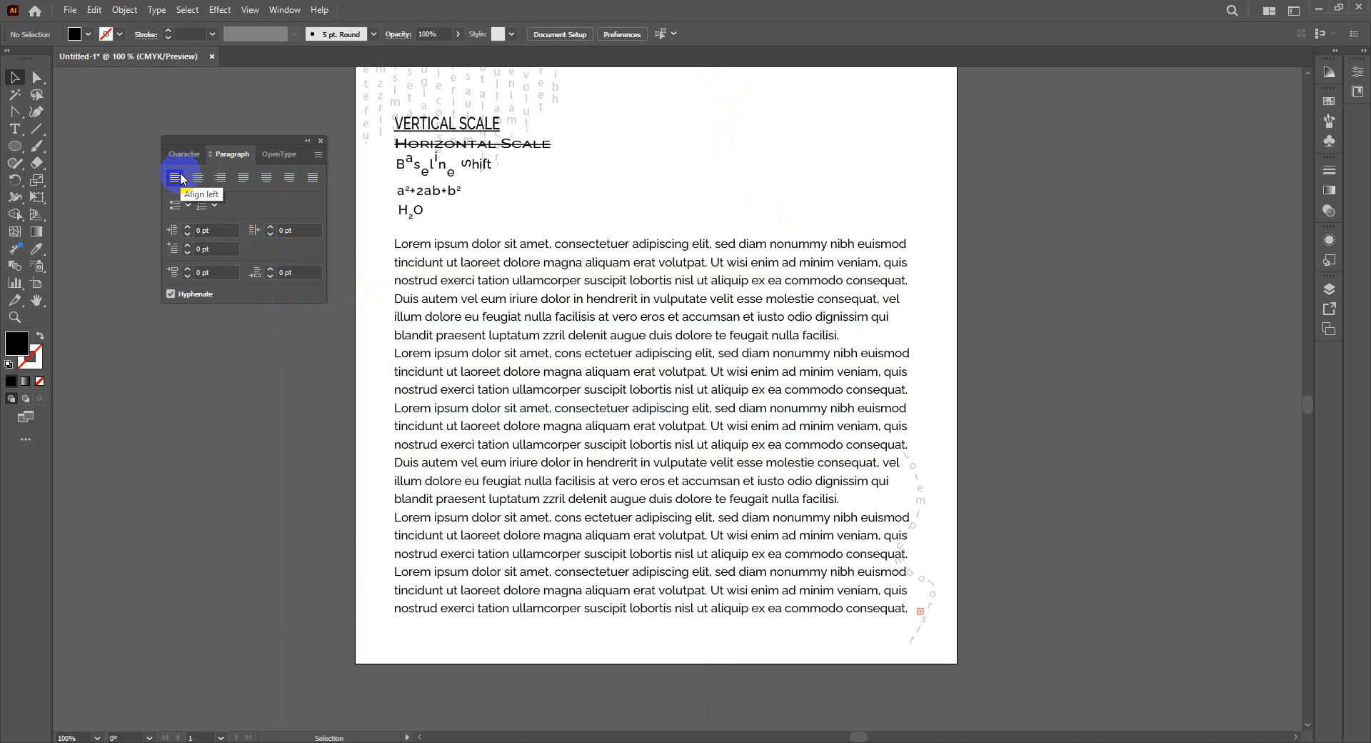
Step: Select the placeholder paragraph block and try left, centre and right alignment on it
click(735, 375)
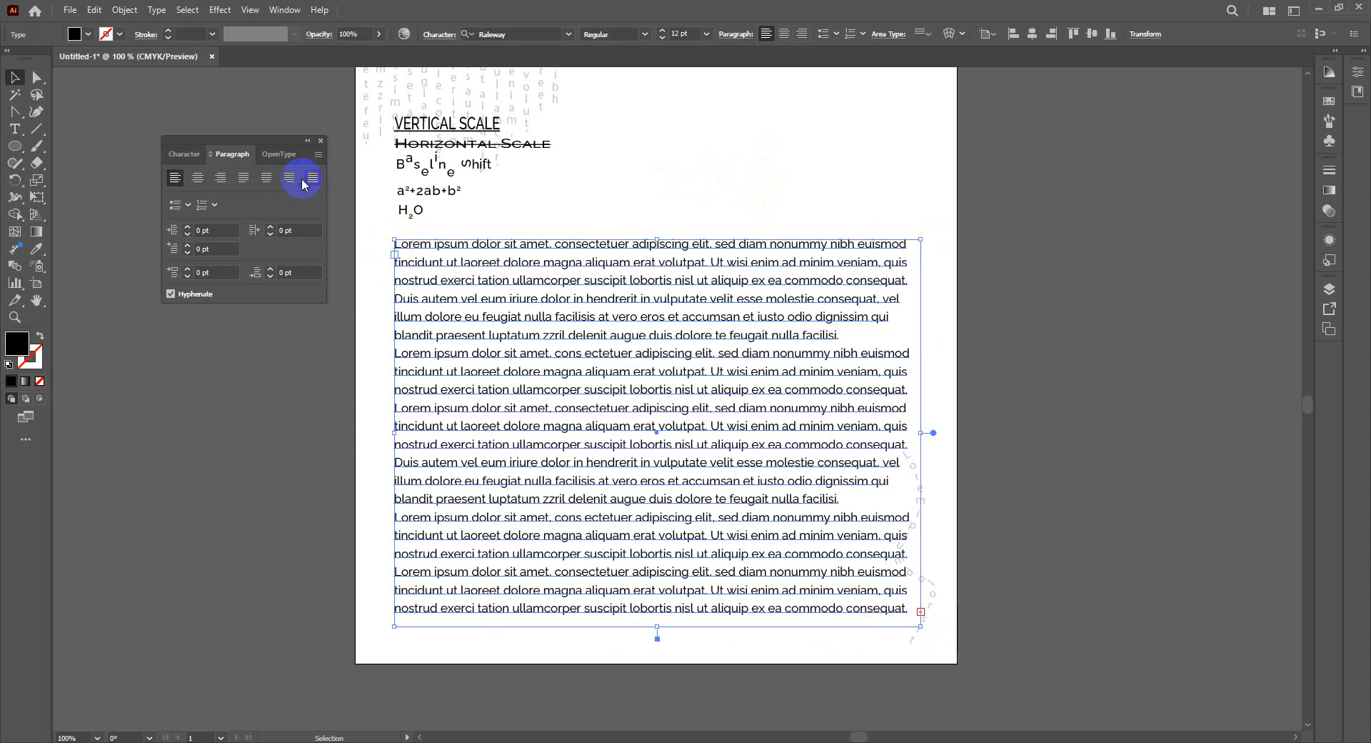
click(173, 178)
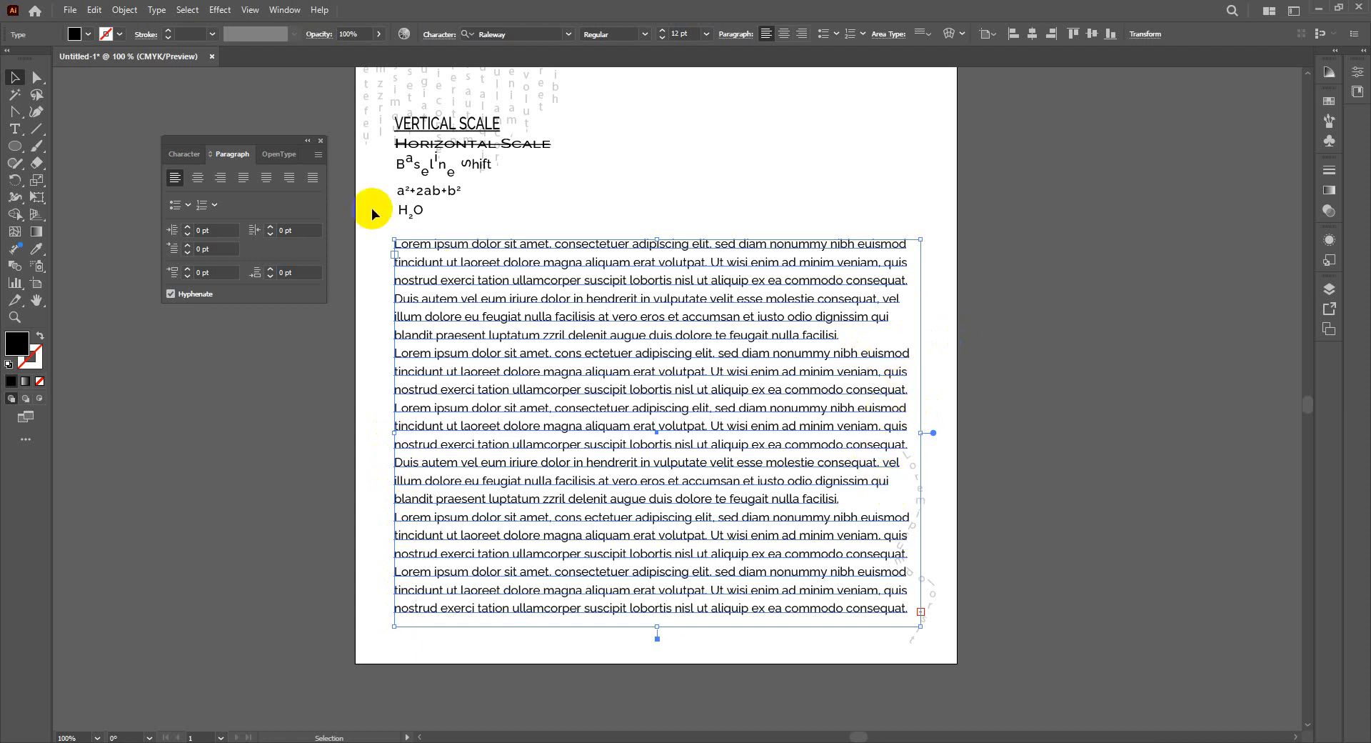
click(200, 178)
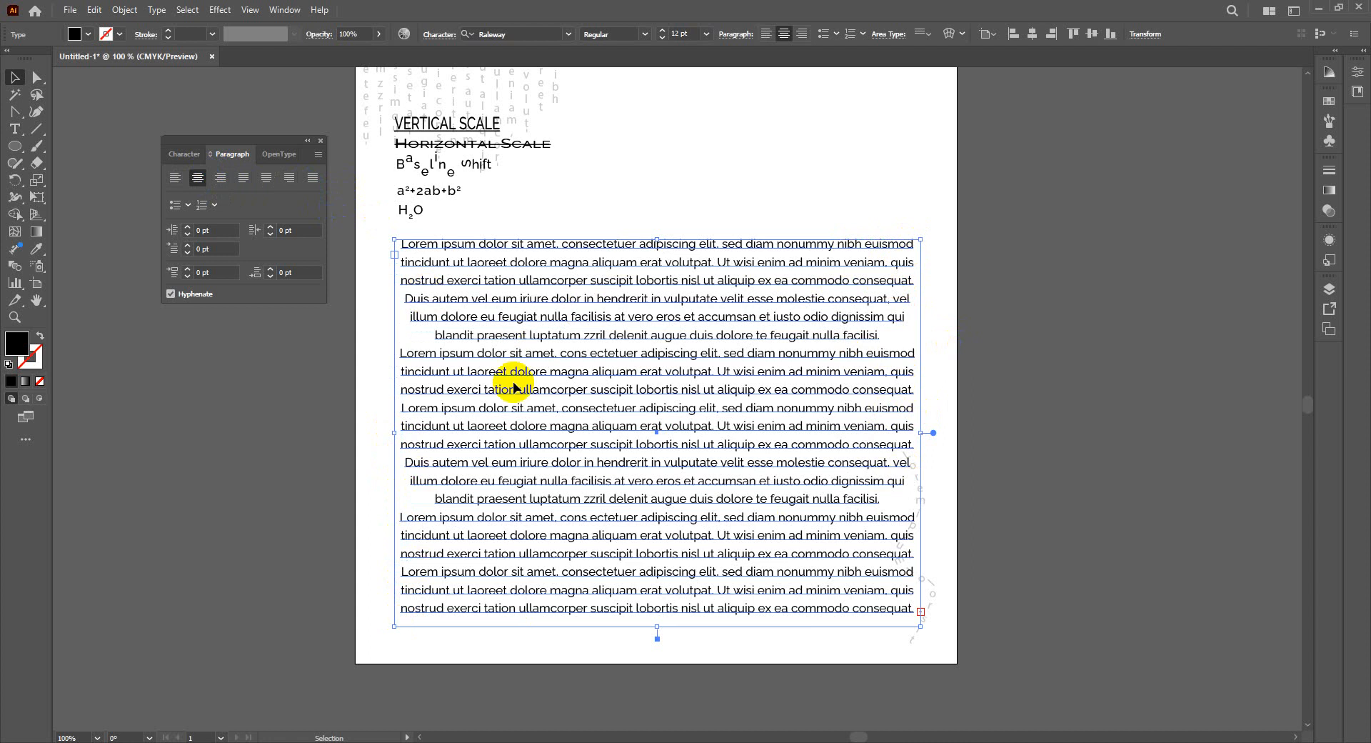
click(220, 178)
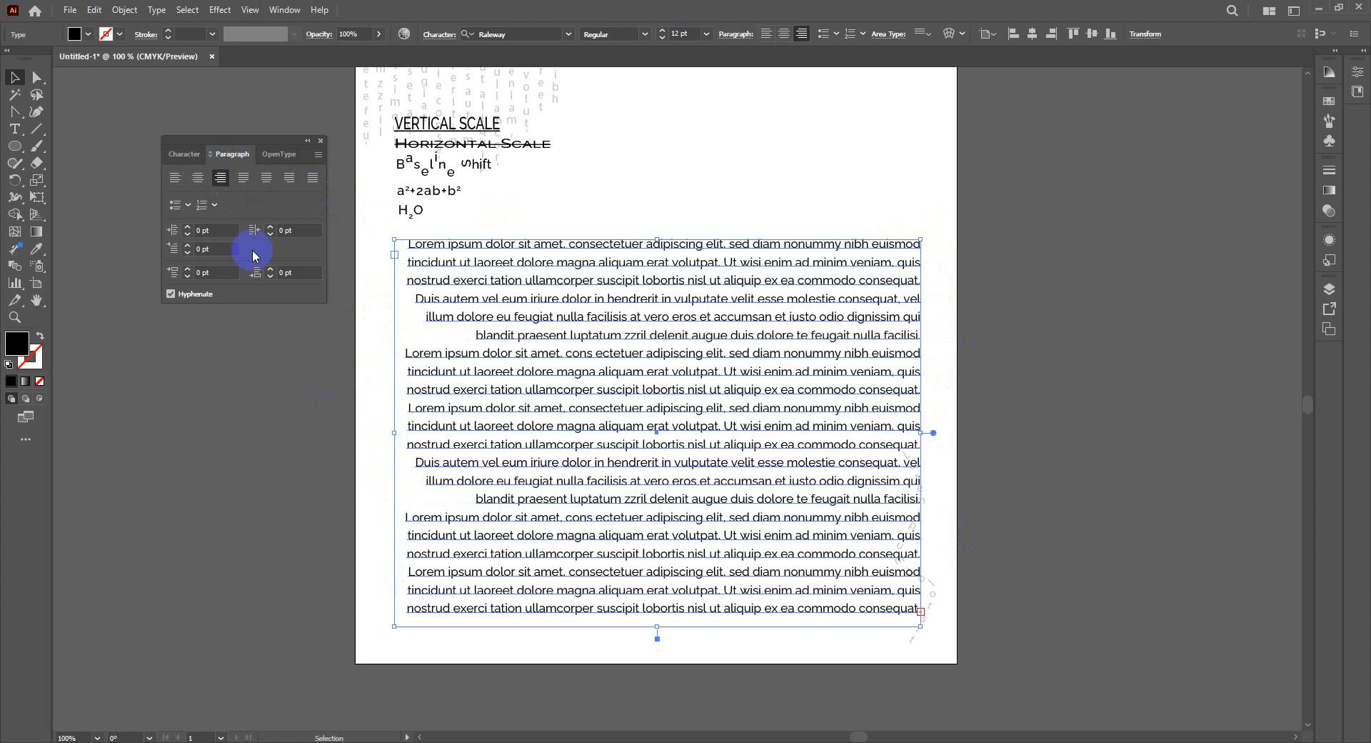
Step: Try justifying all lines of the placeholder paragraph block and inspect the word spacing up close
click(316, 182)
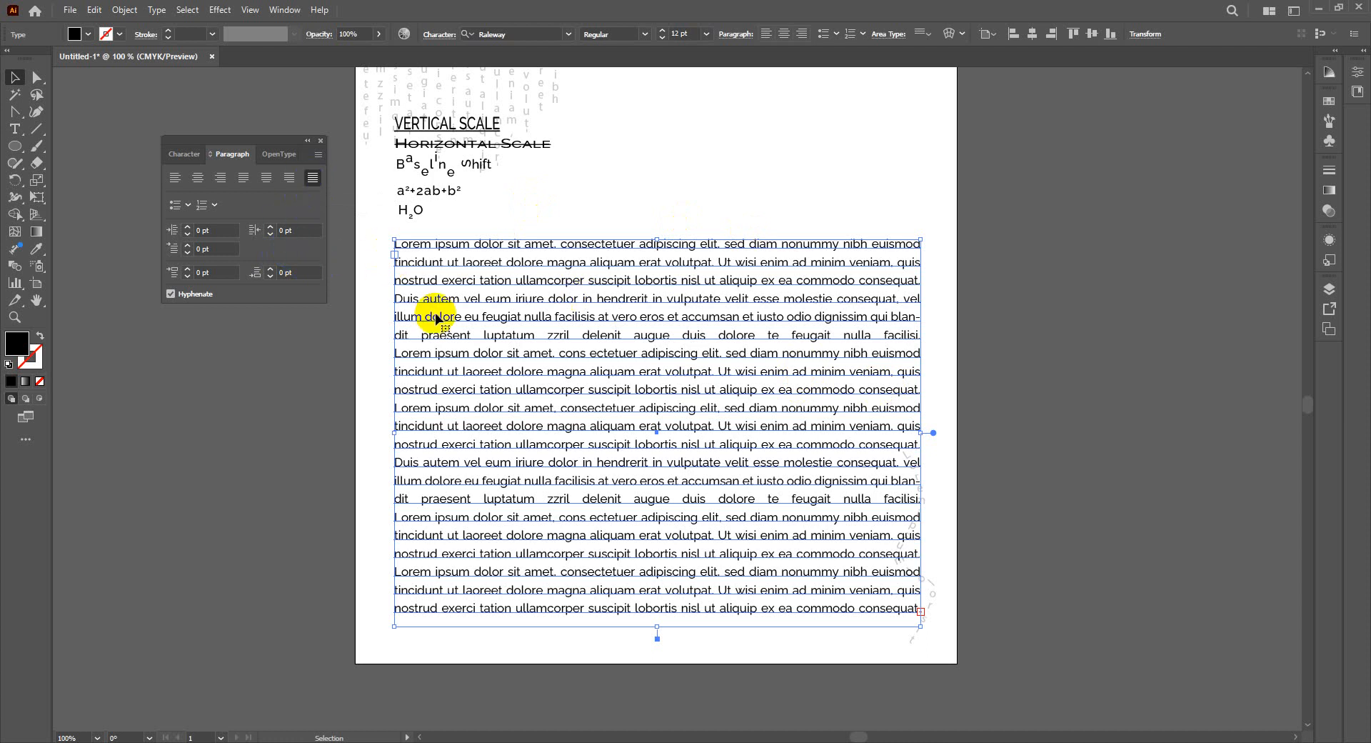
key(ctrl+plus)
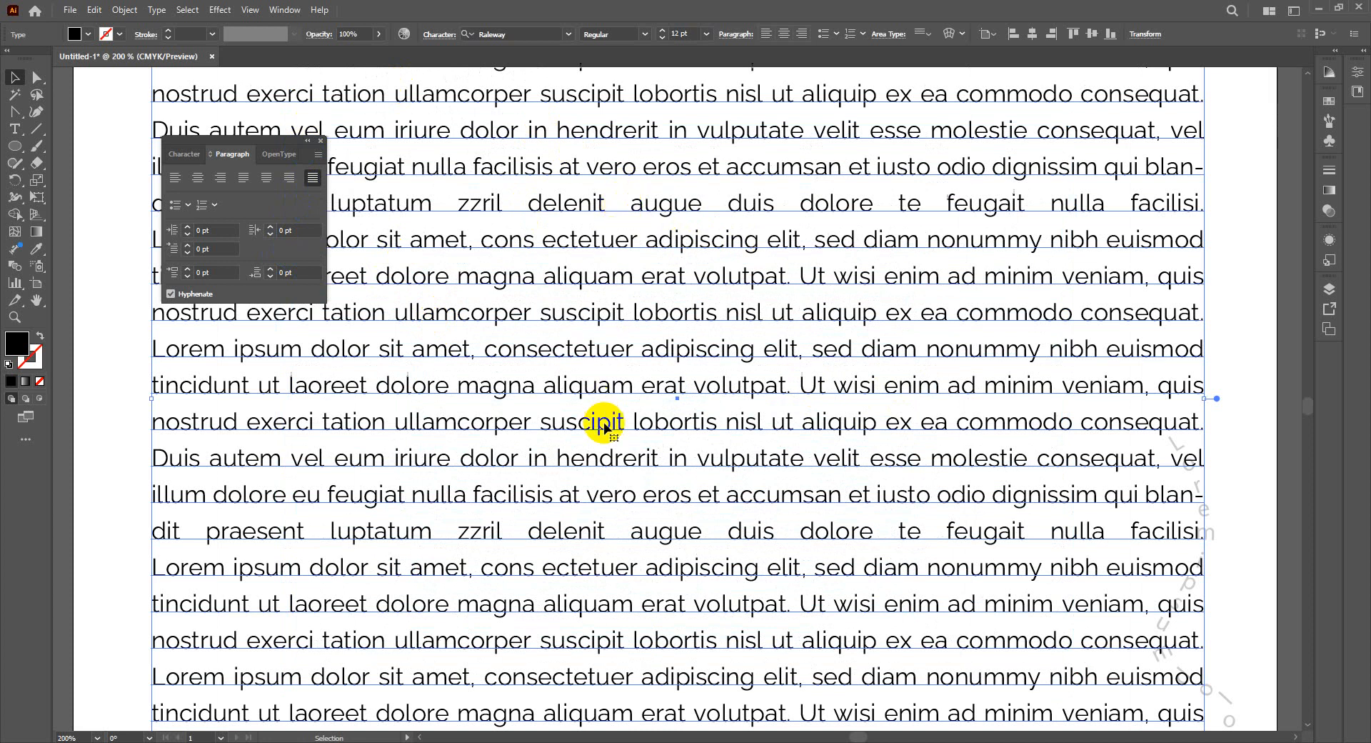
key(a)
key(ctrl+minus)
key(ctrl+minus)
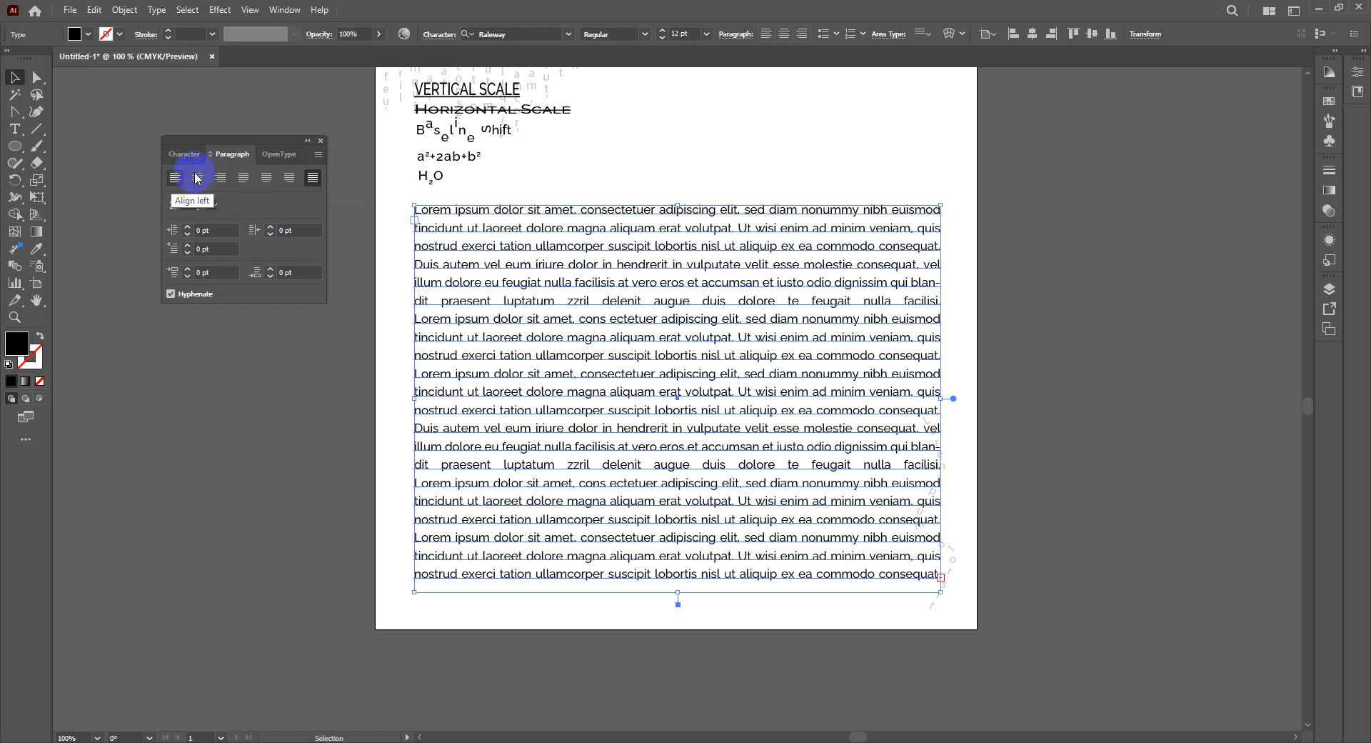
Step: Compare justification with the last line aligned left, right and centred on the paragraph block, settling on last line aligned left
click(247, 183)
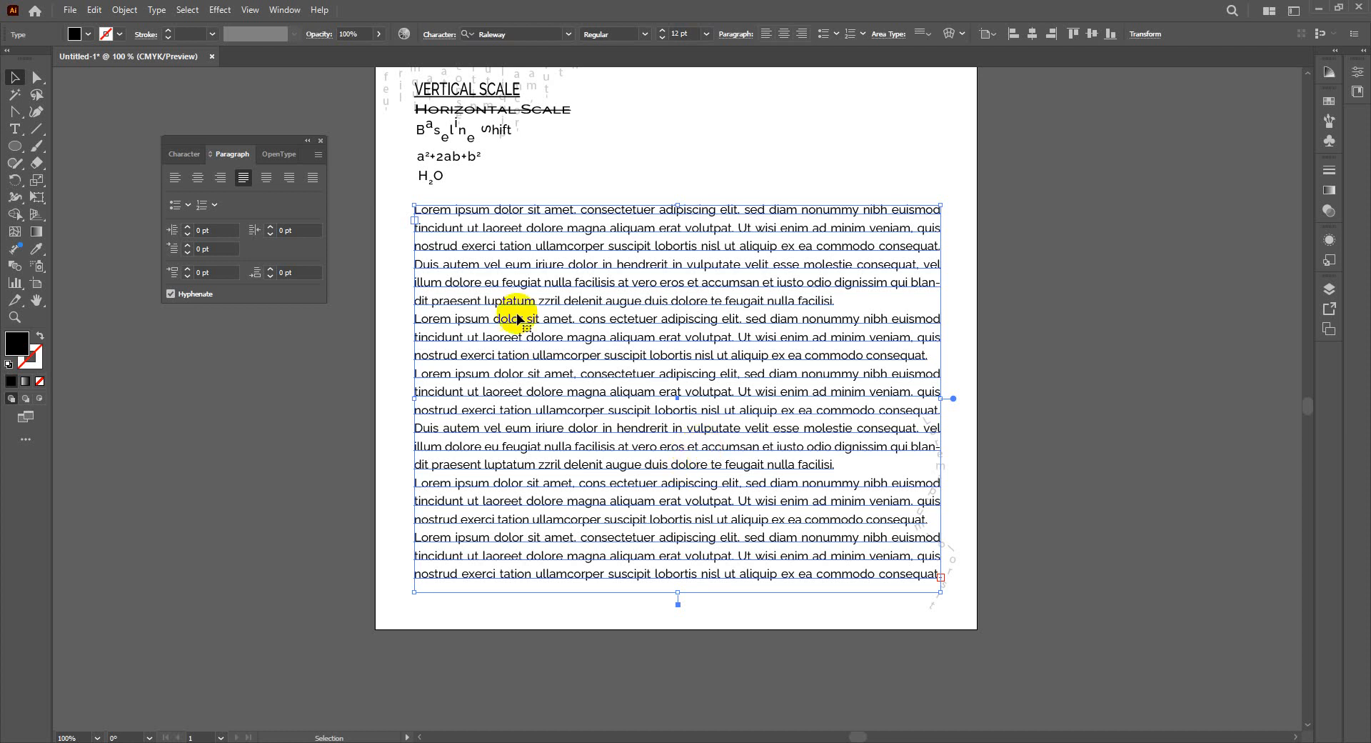
click(290, 179)
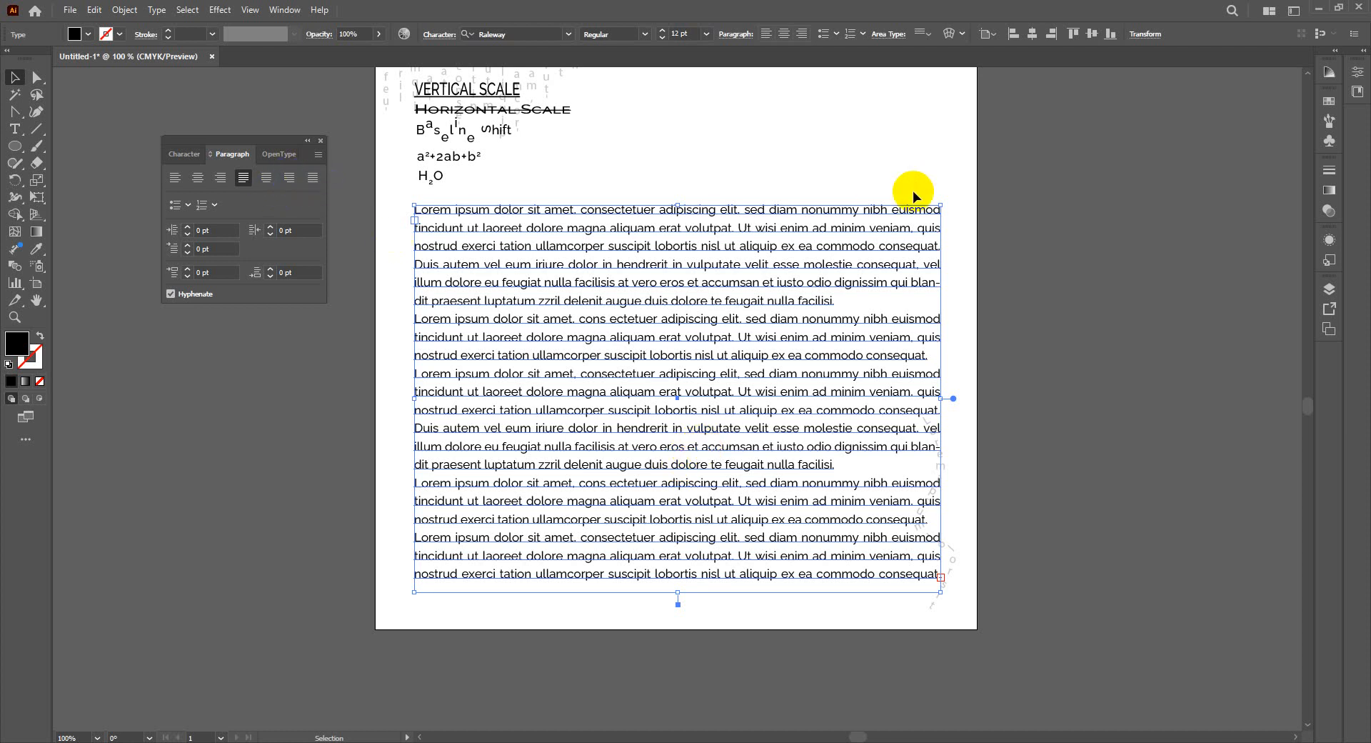
click(223, 183)
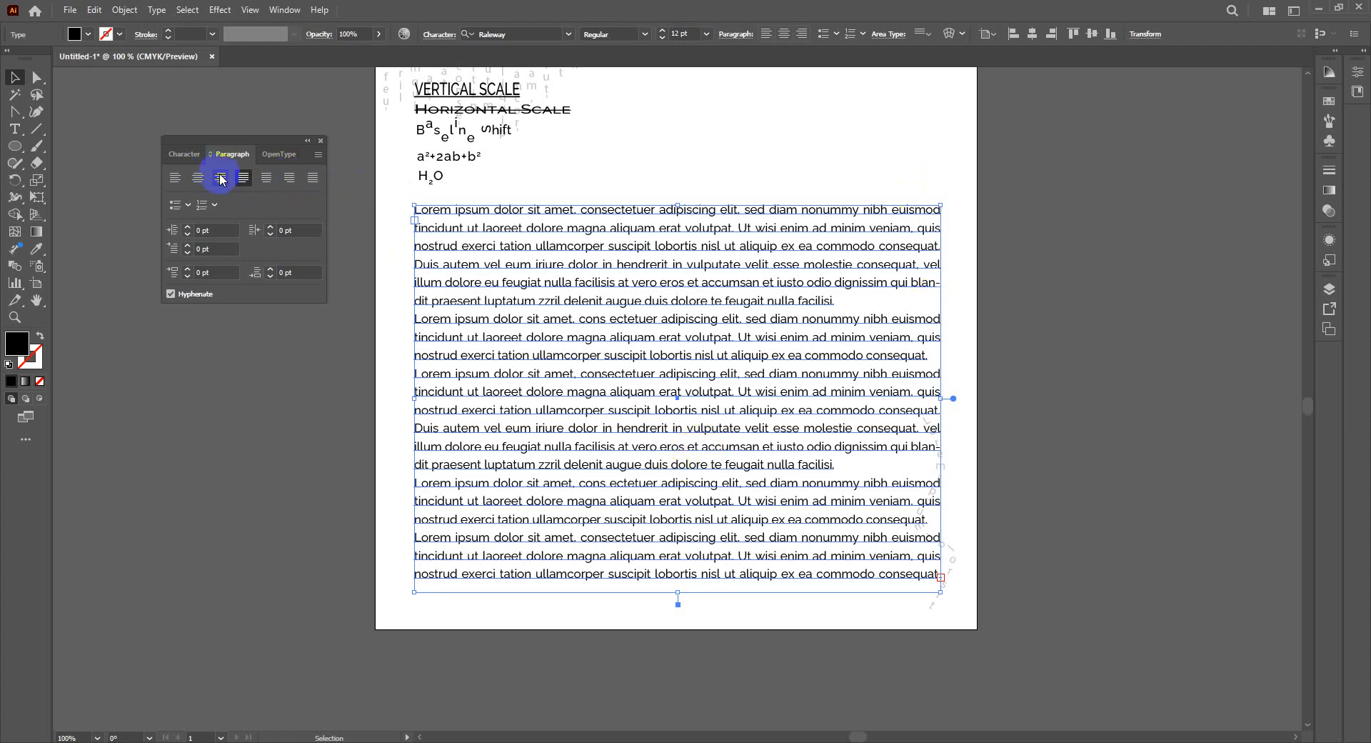
click(289, 181)
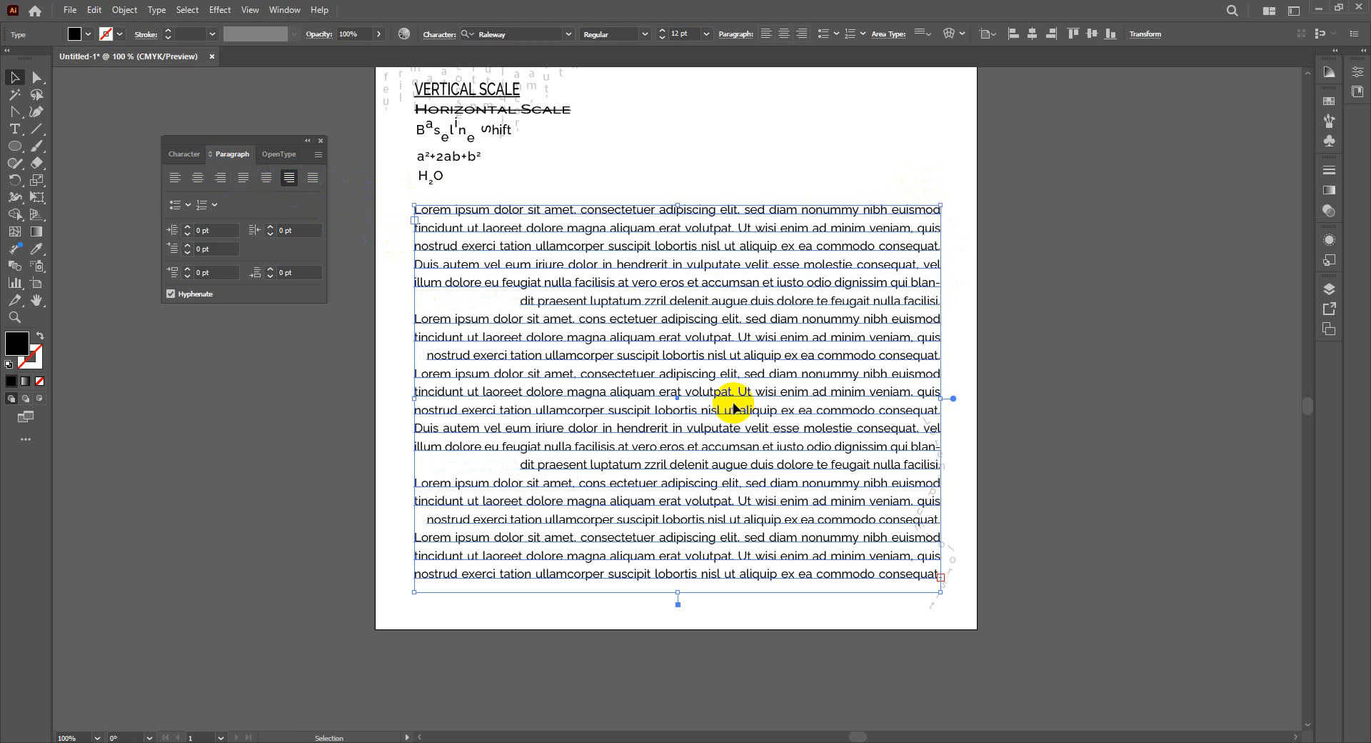
click(243, 177)
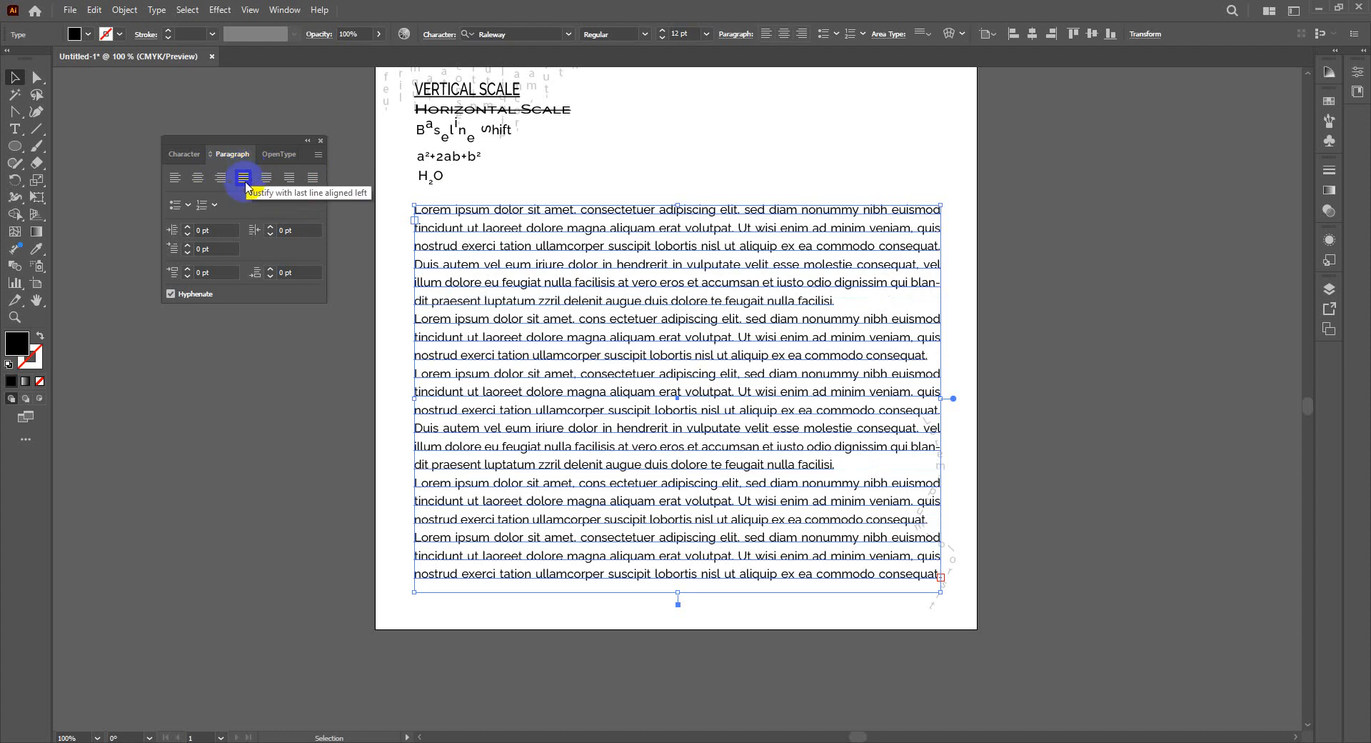
click(289, 179)
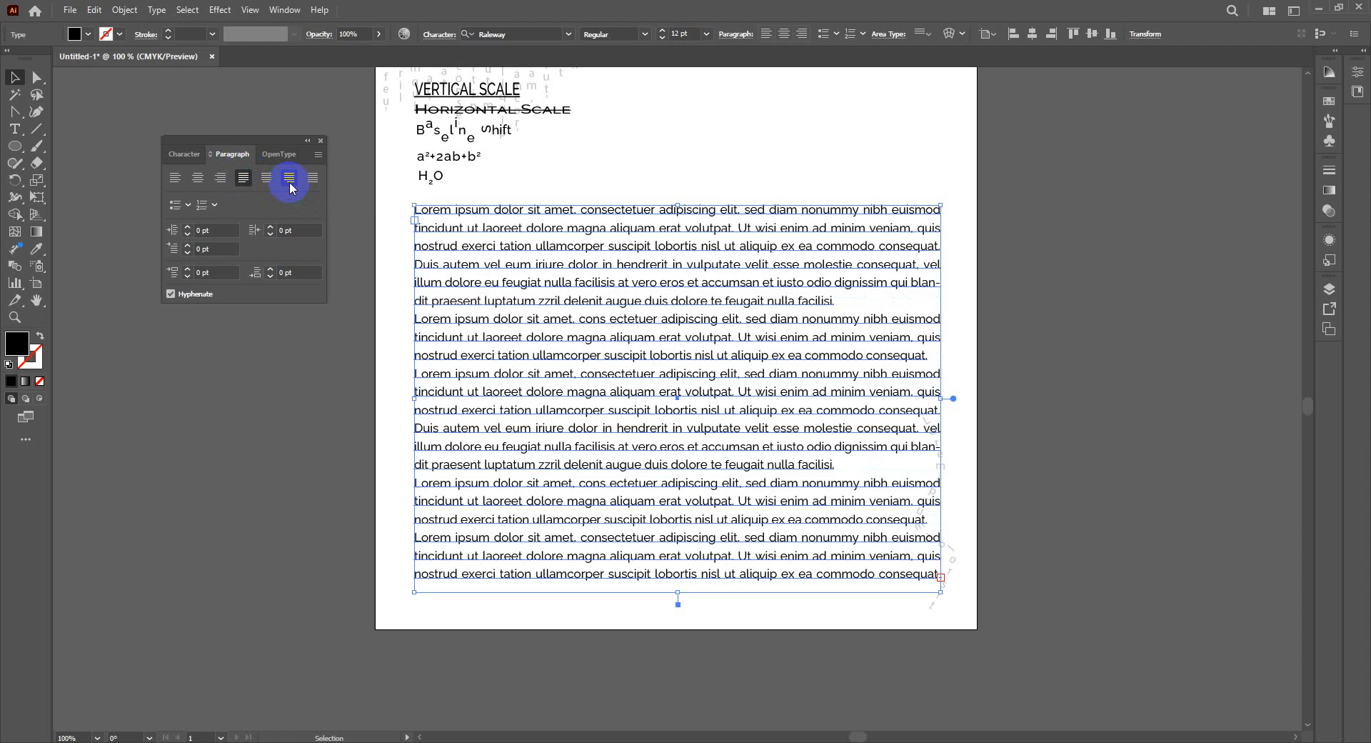
click(289, 182)
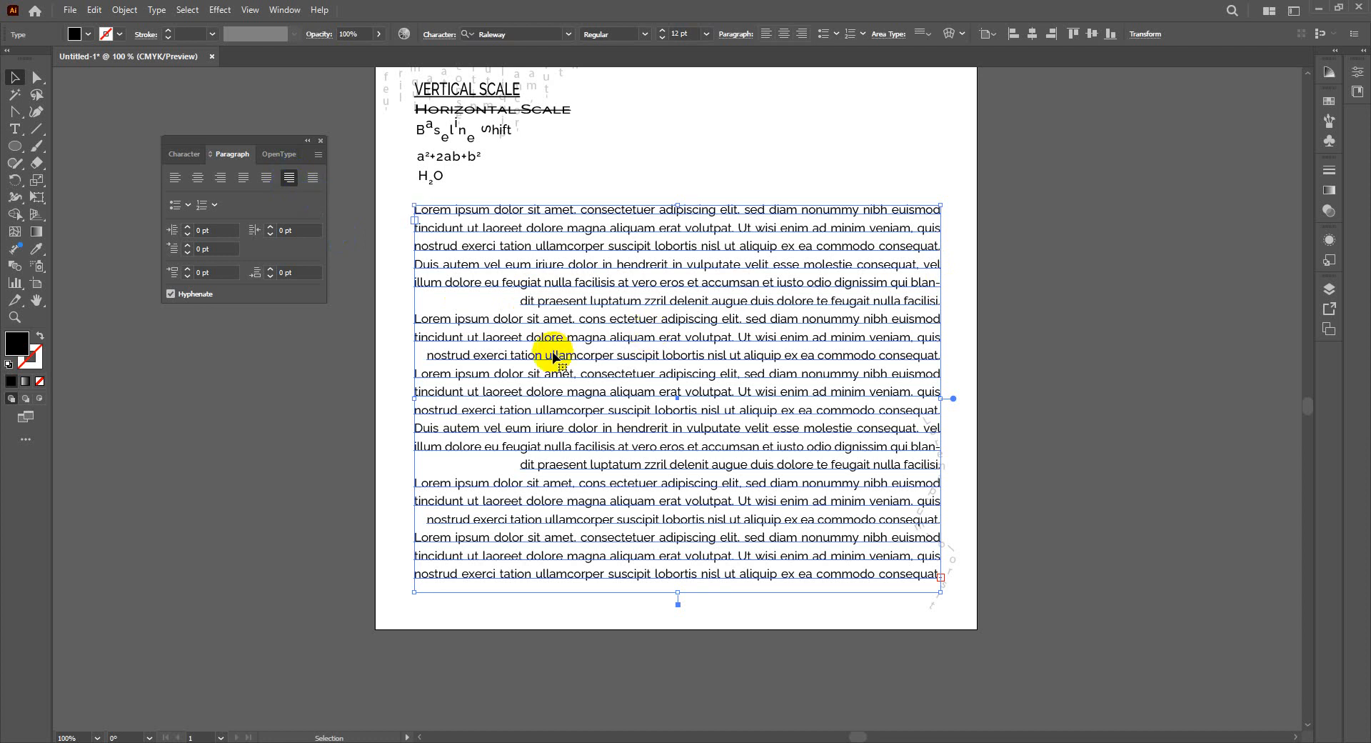
click(266, 177)
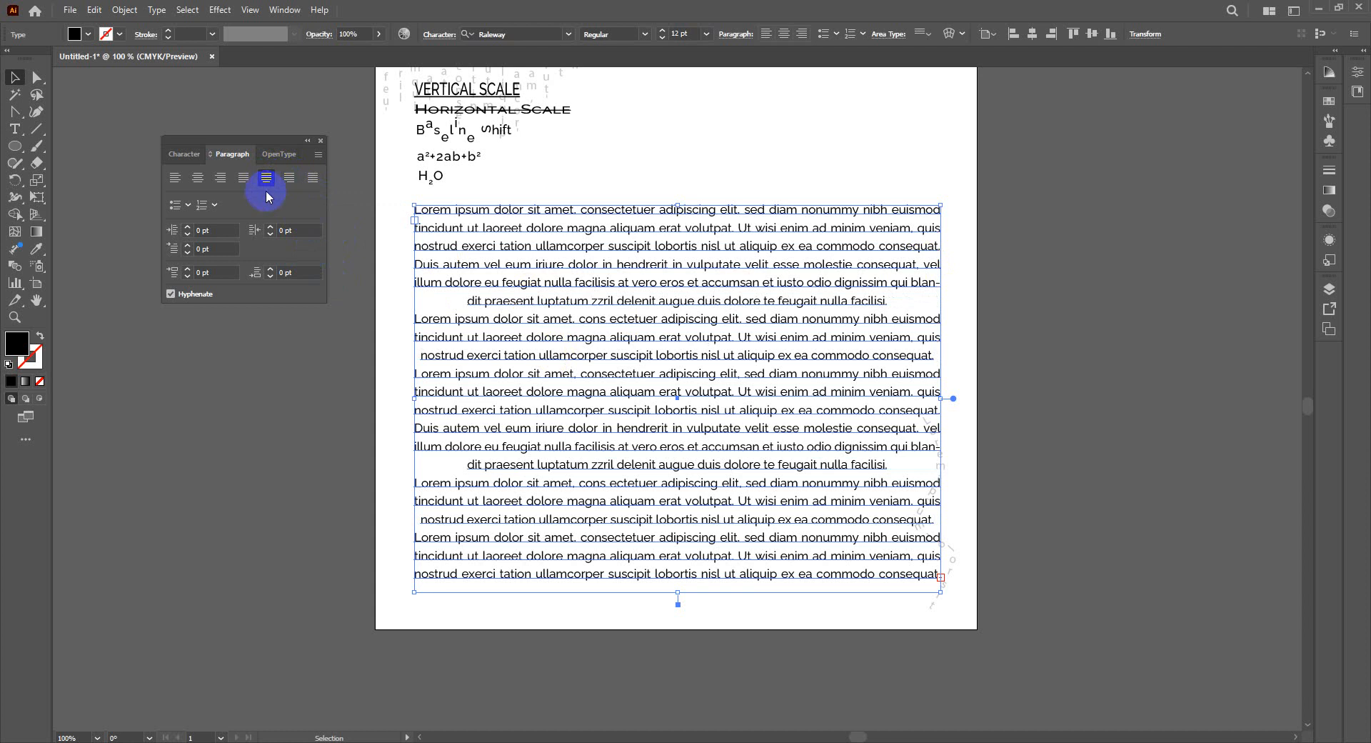
click(246, 179)
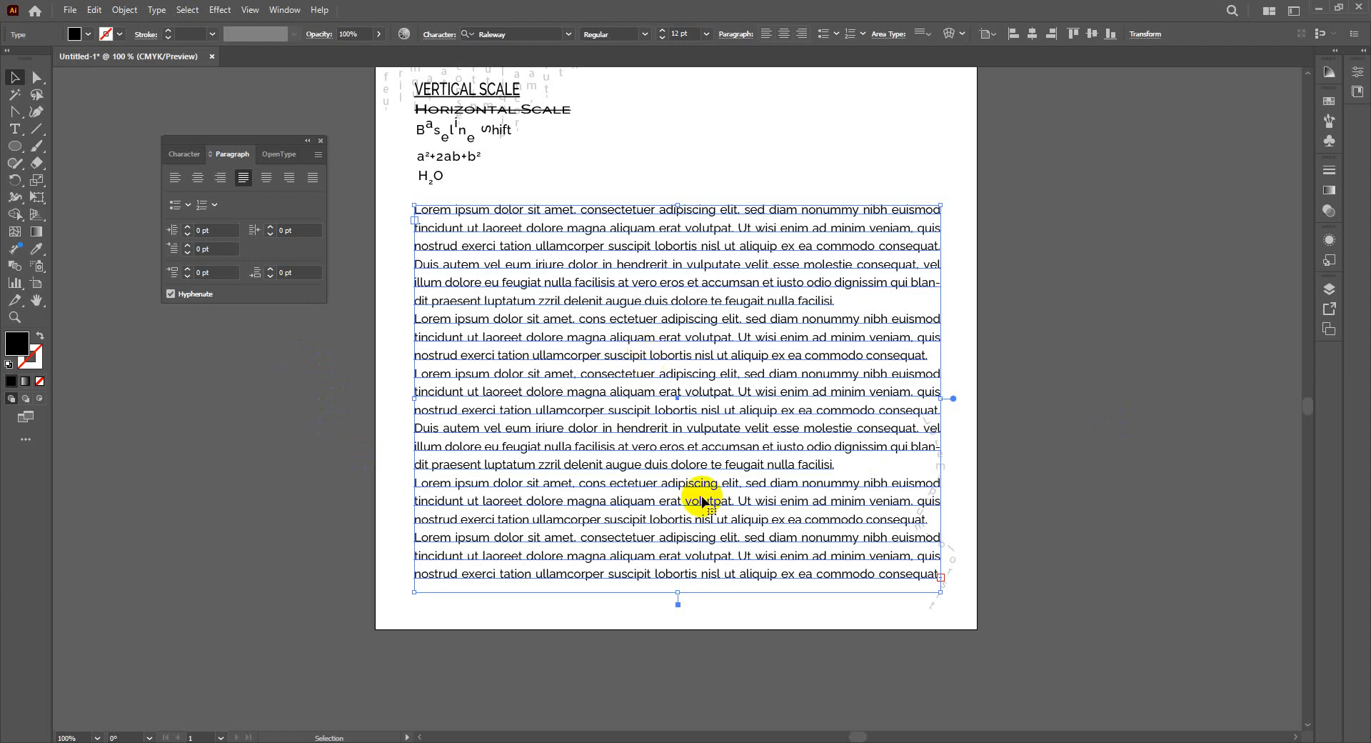
Step: View the available bullet styles and numbering styles for the paragraph block without applying any
click(185, 206)
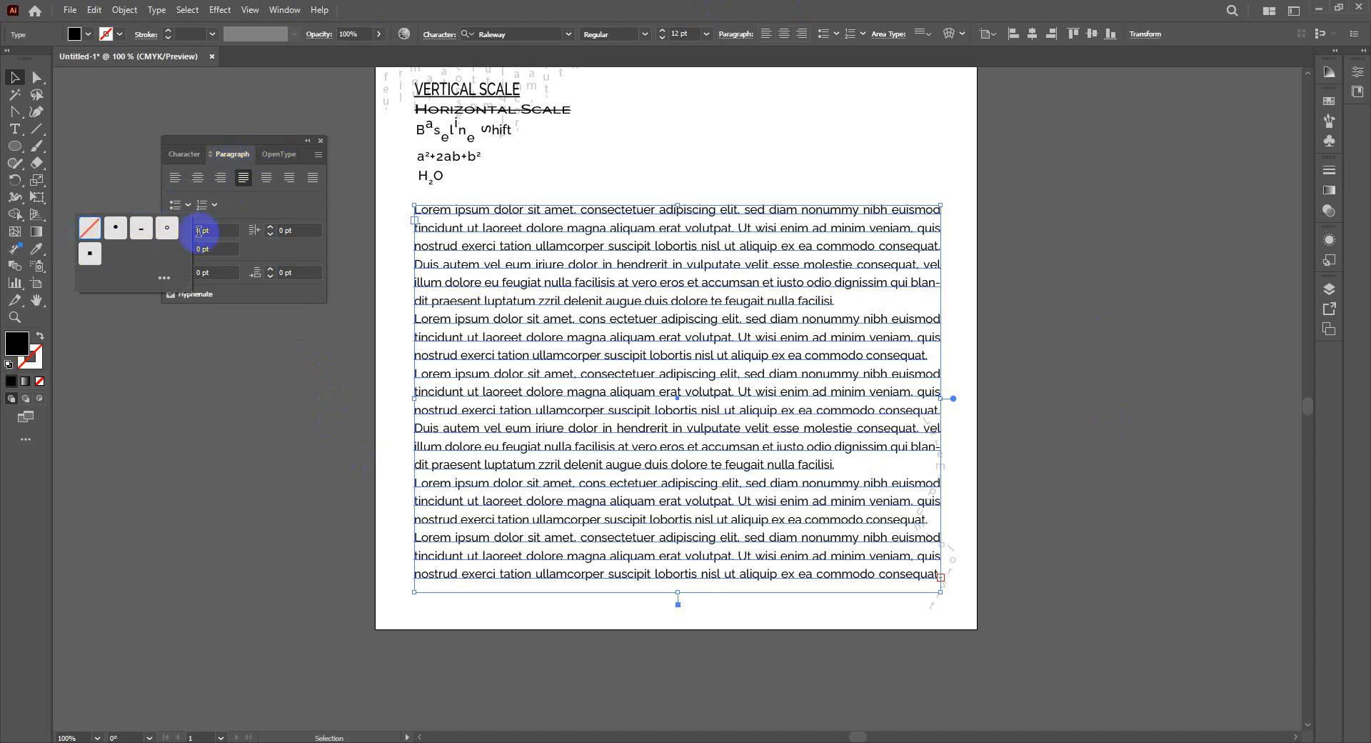
click(295, 204)
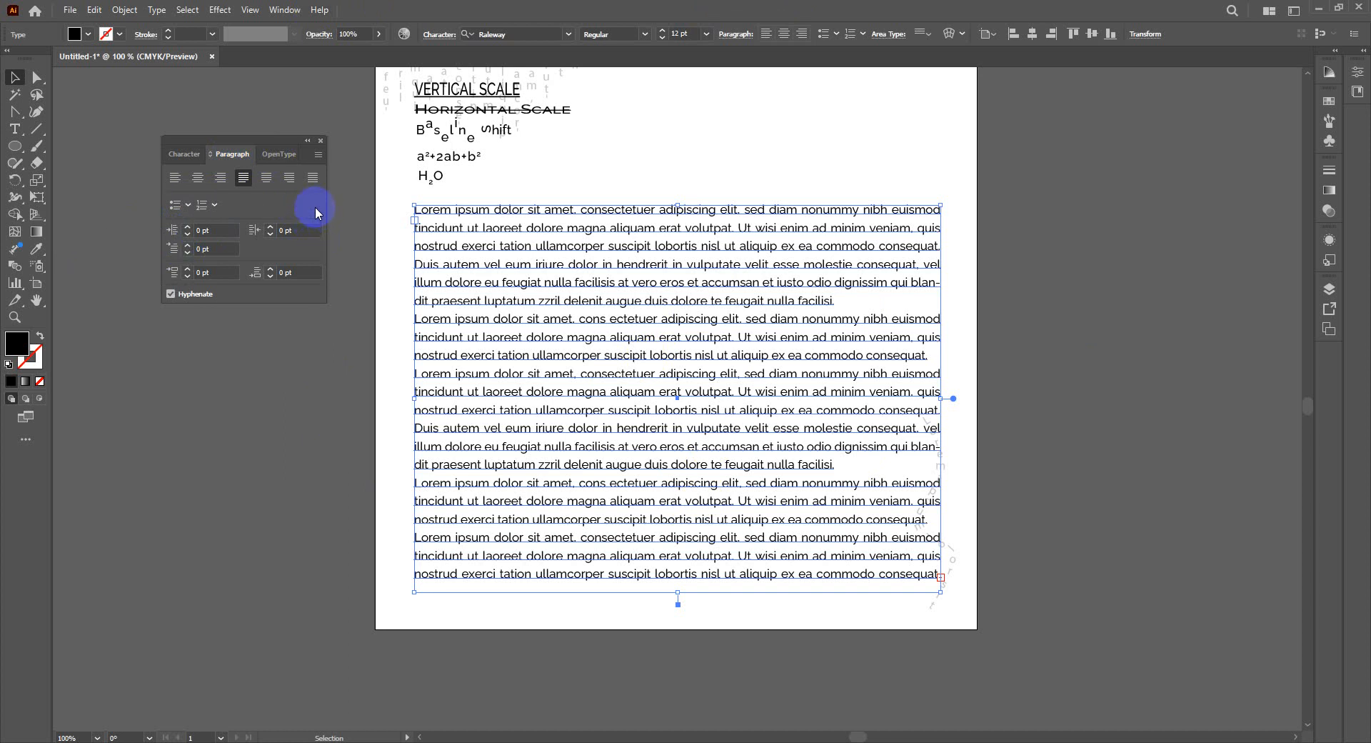
click(210, 212)
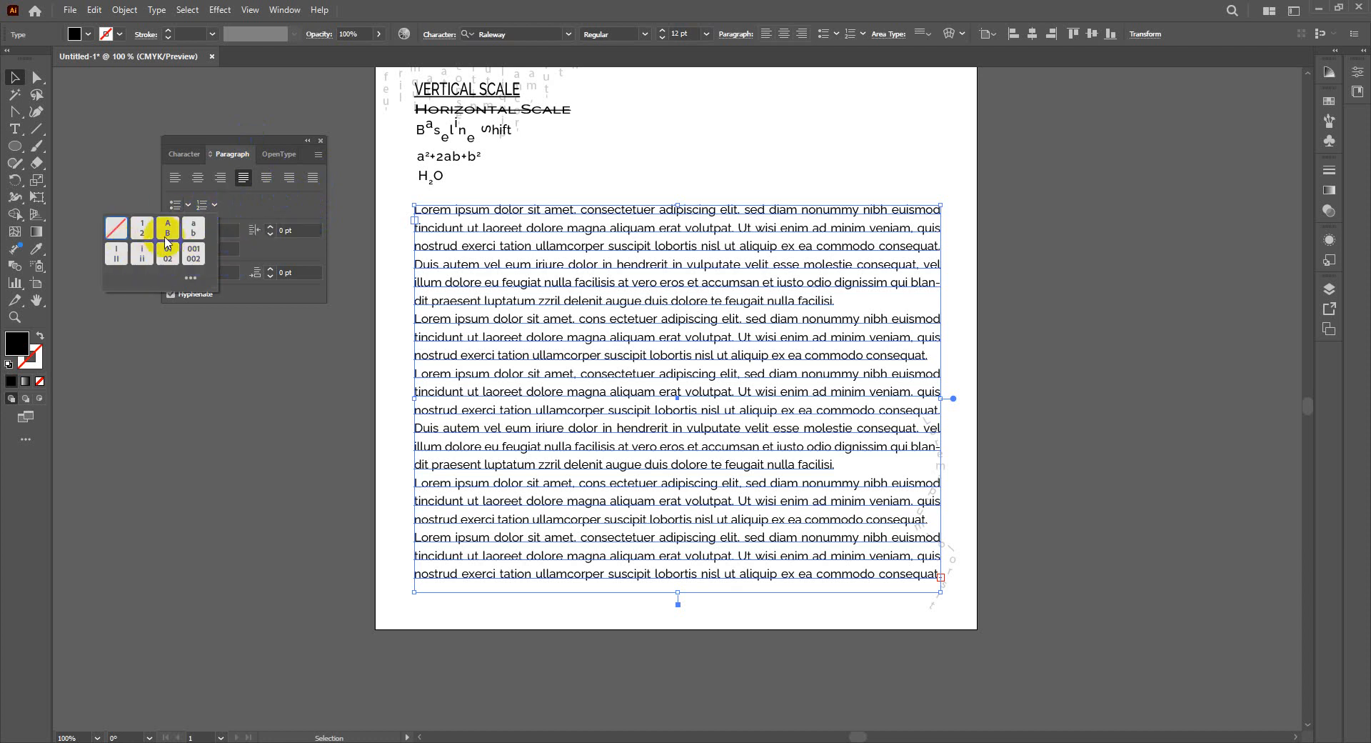
click(233, 210)
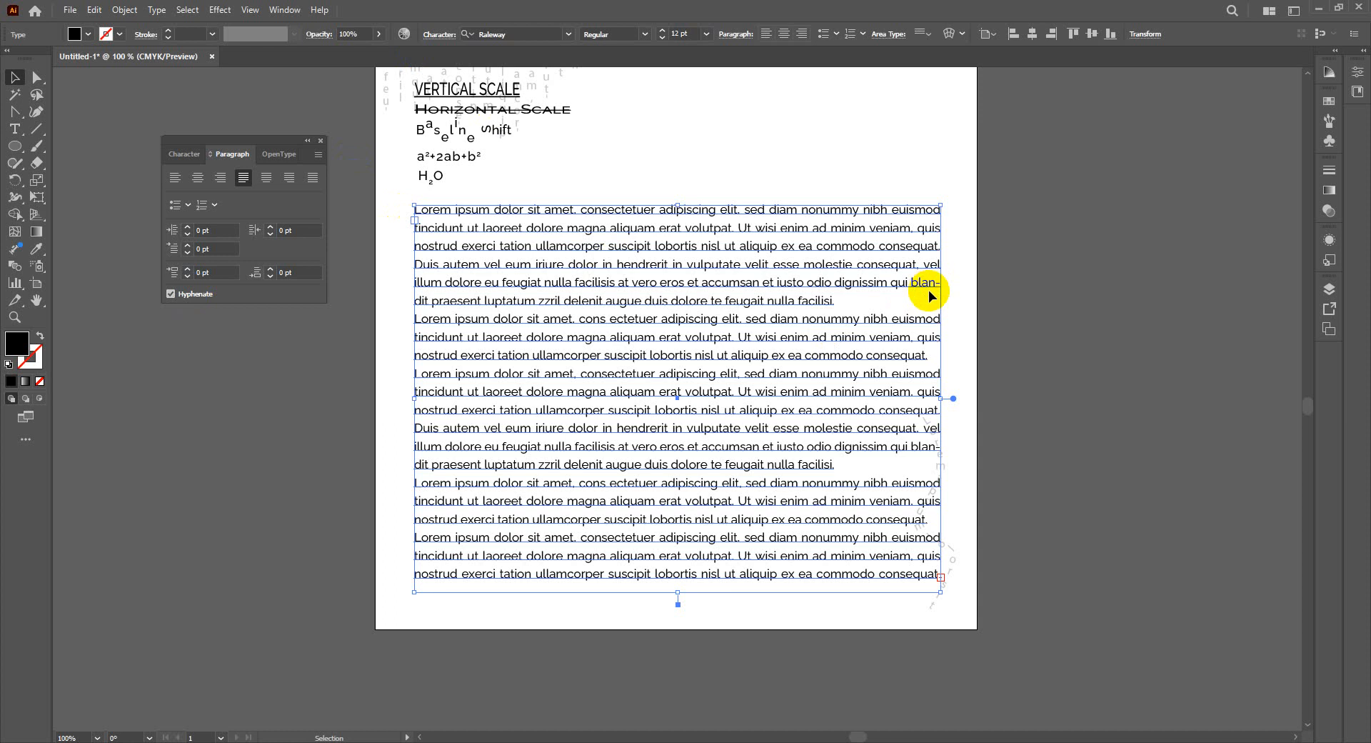
Step: Turn off hyphenation for the placeholder paragraph block and move the floating paragraph options clear of the artboard
key(ctrl+plus)
key(ctrl+plus)
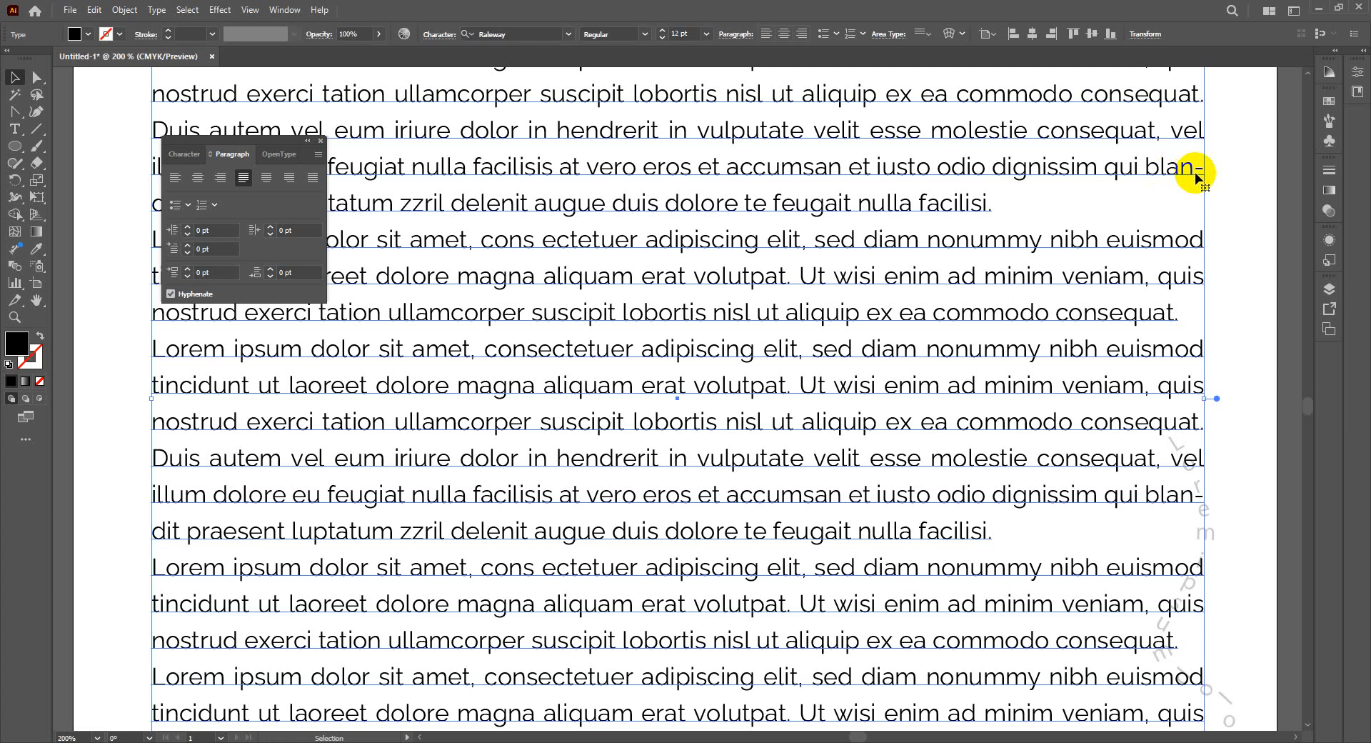
click(189, 295)
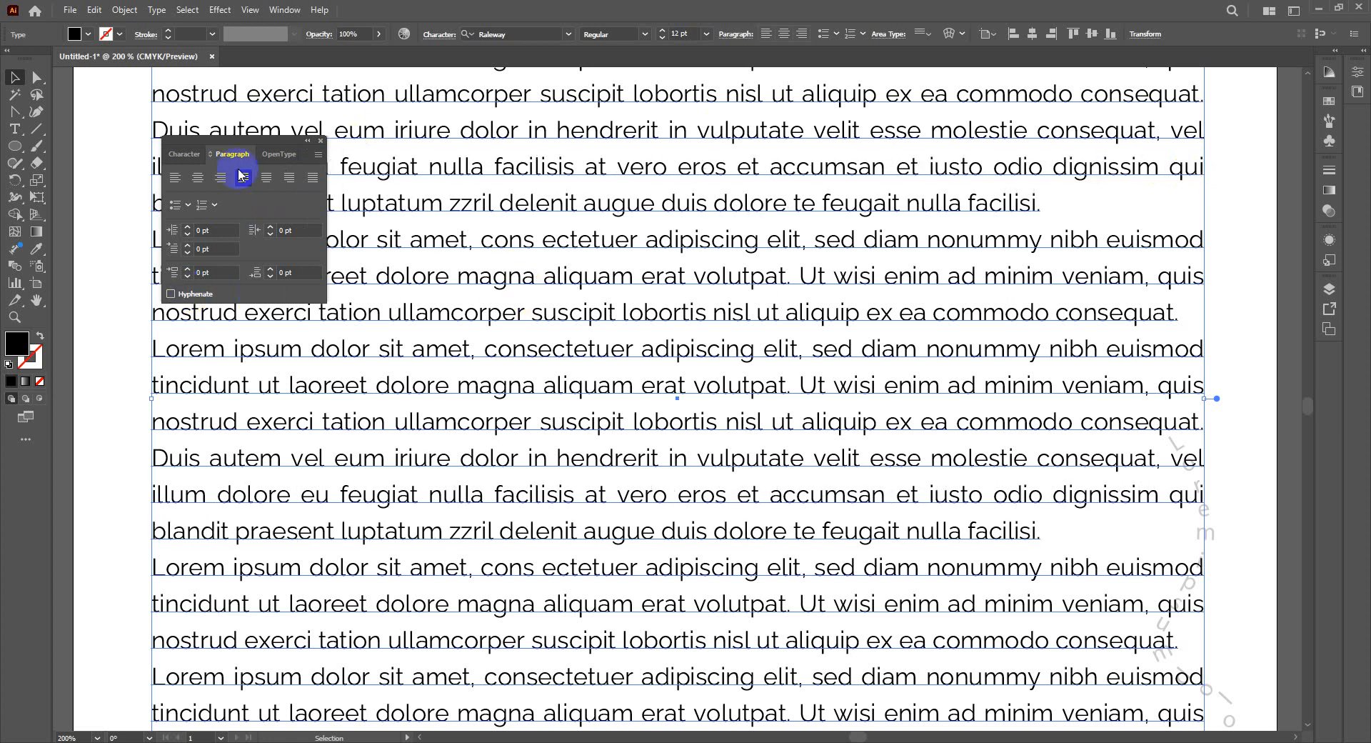
drag(231, 142, 579, 142)
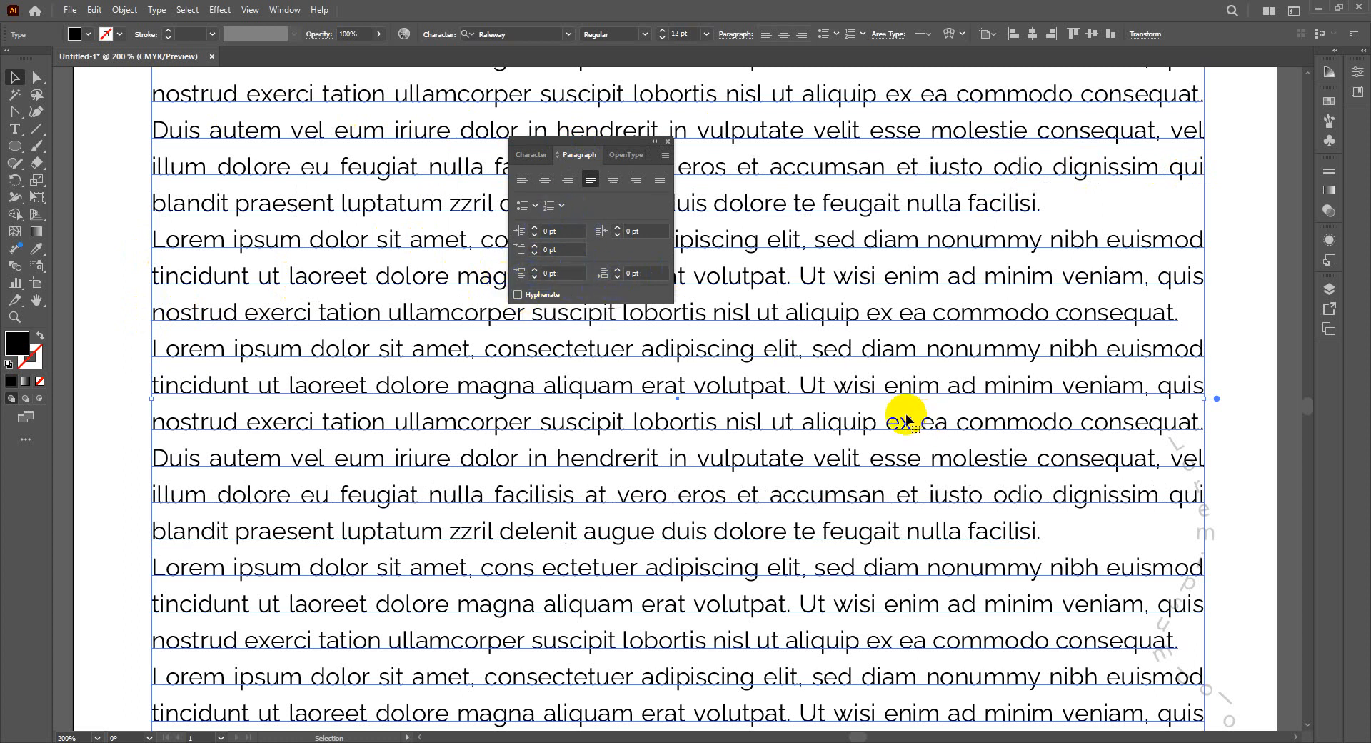
key(ctrl)
key(ctrl+minus)
key(ctrl+minus)
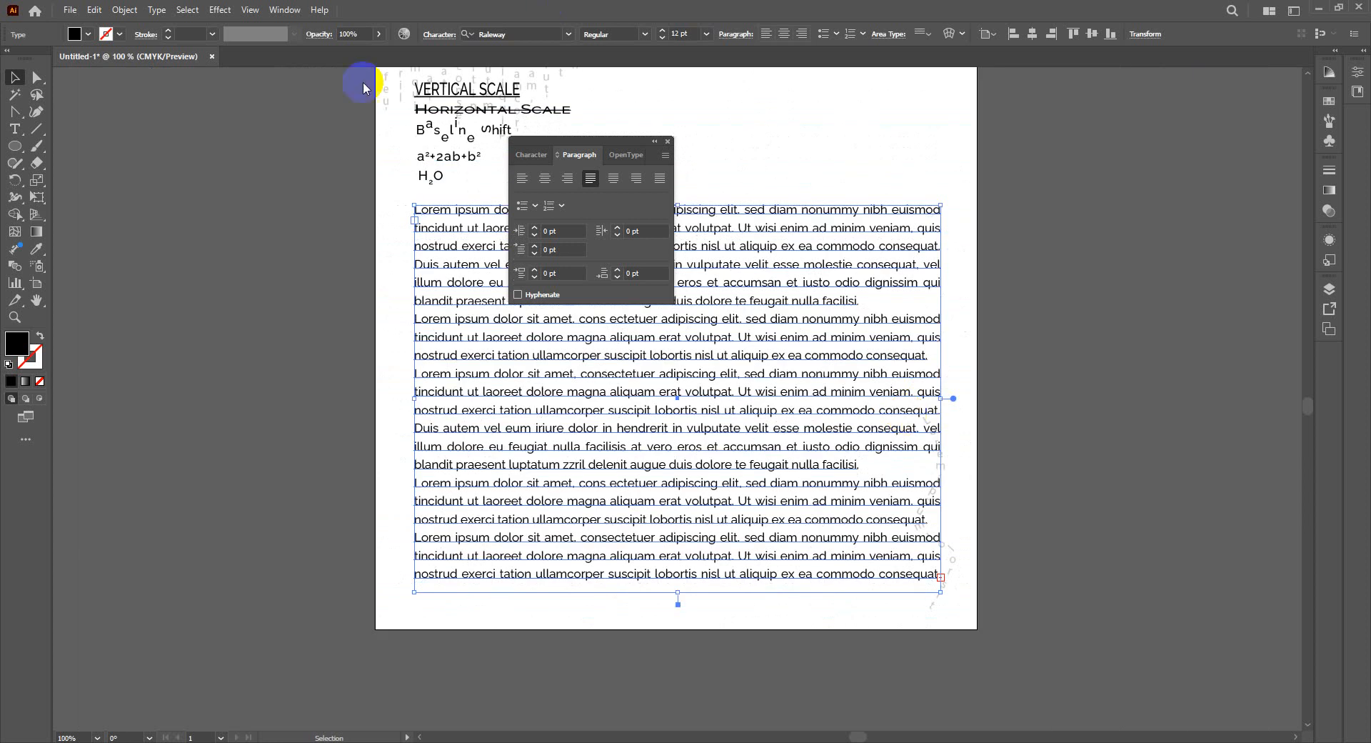
drag(567, 143, 200, 172)
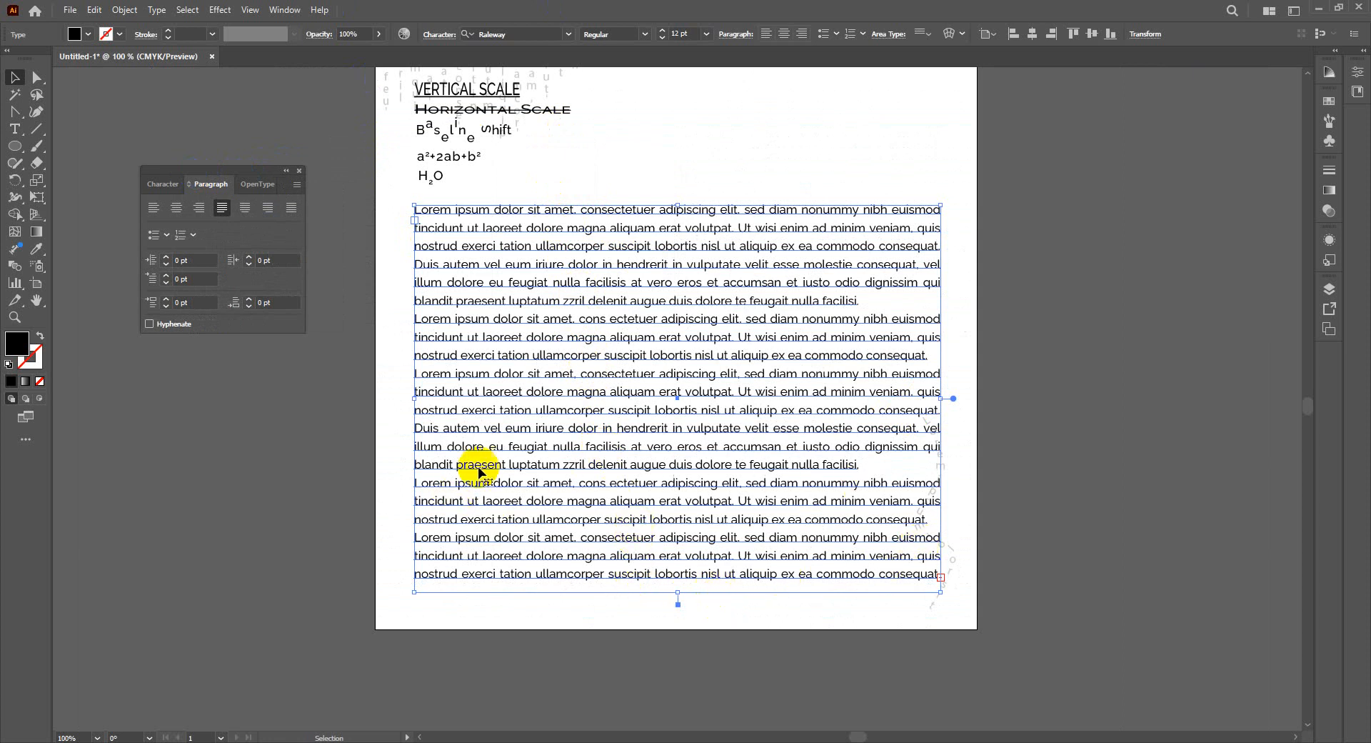
Step: Delete the surplus text at the end of the placeholder block so it ends with the third "Duis autem" passage
double_click(421, 484)
drag(416, 479, 1030, 604)
key(BackSpace)
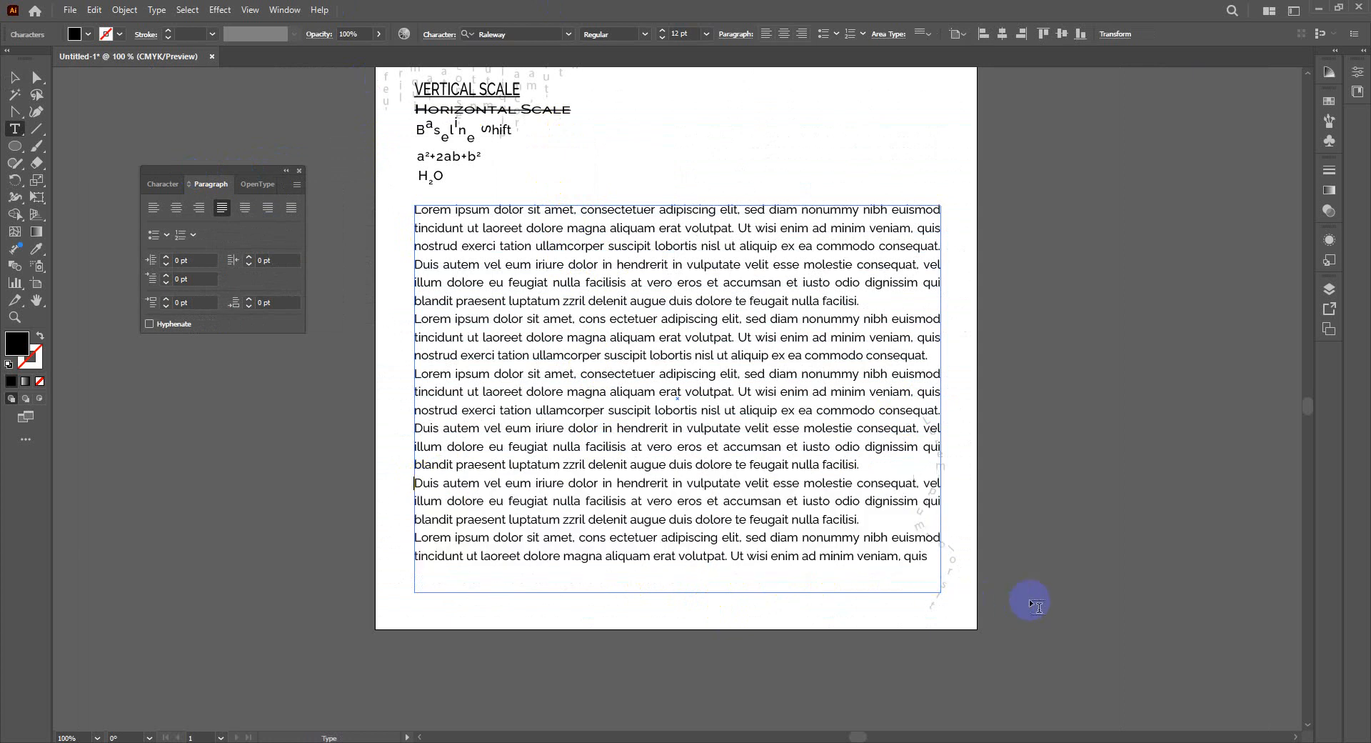
drag(934, 563, 384, 543)
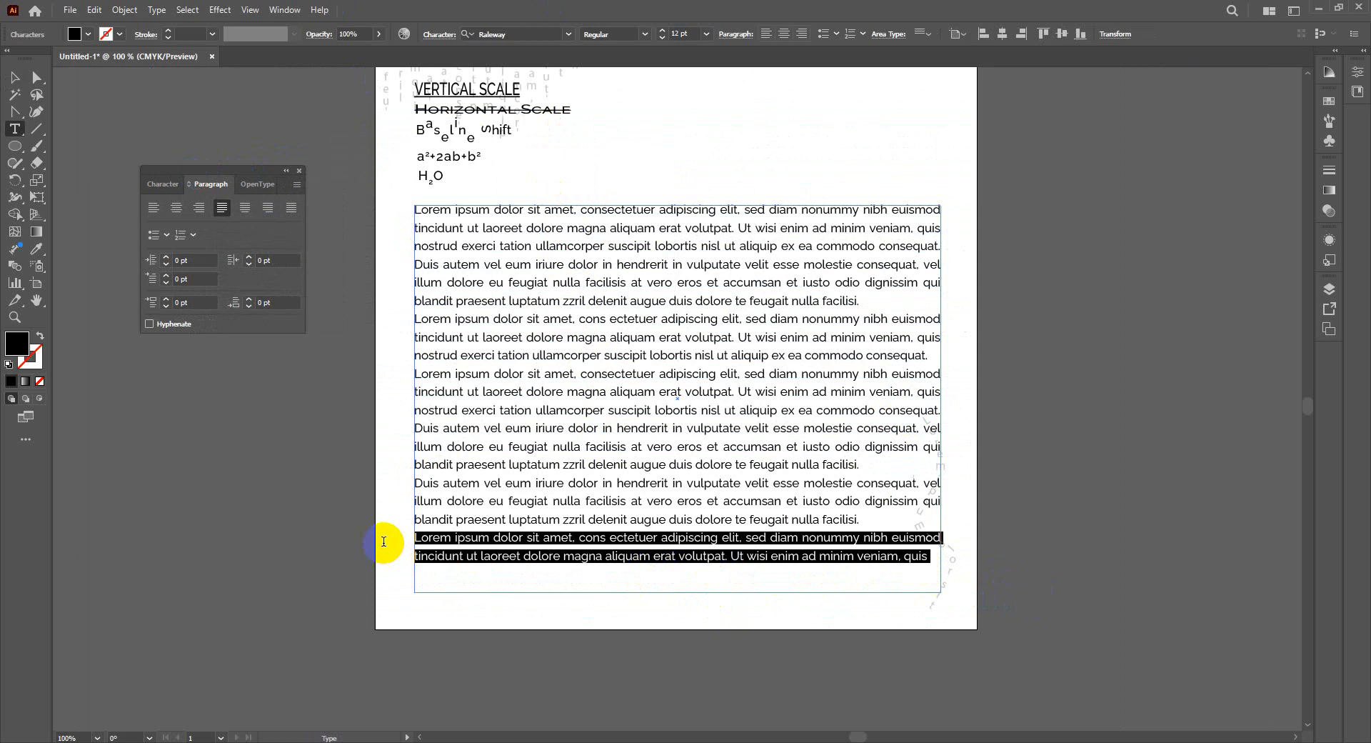
key(BackSpace)
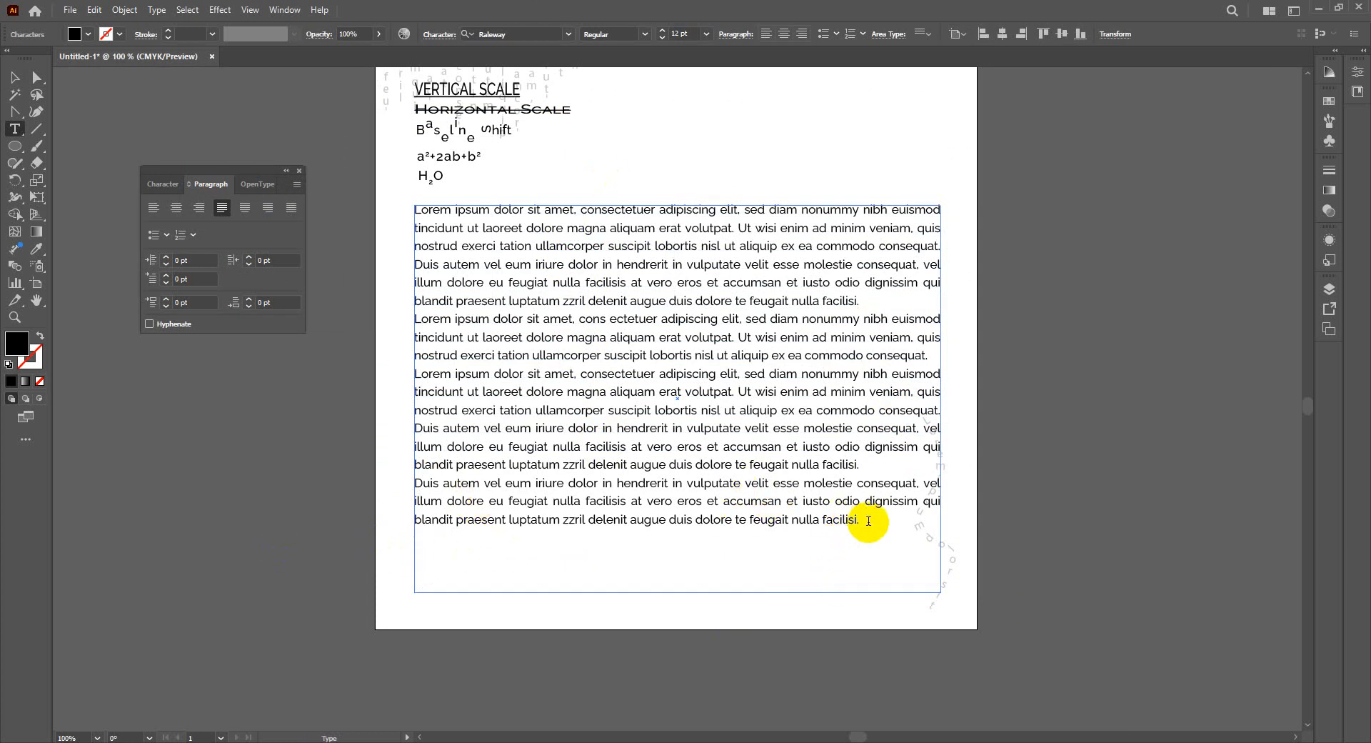
drag(866, 524, 401, 488)
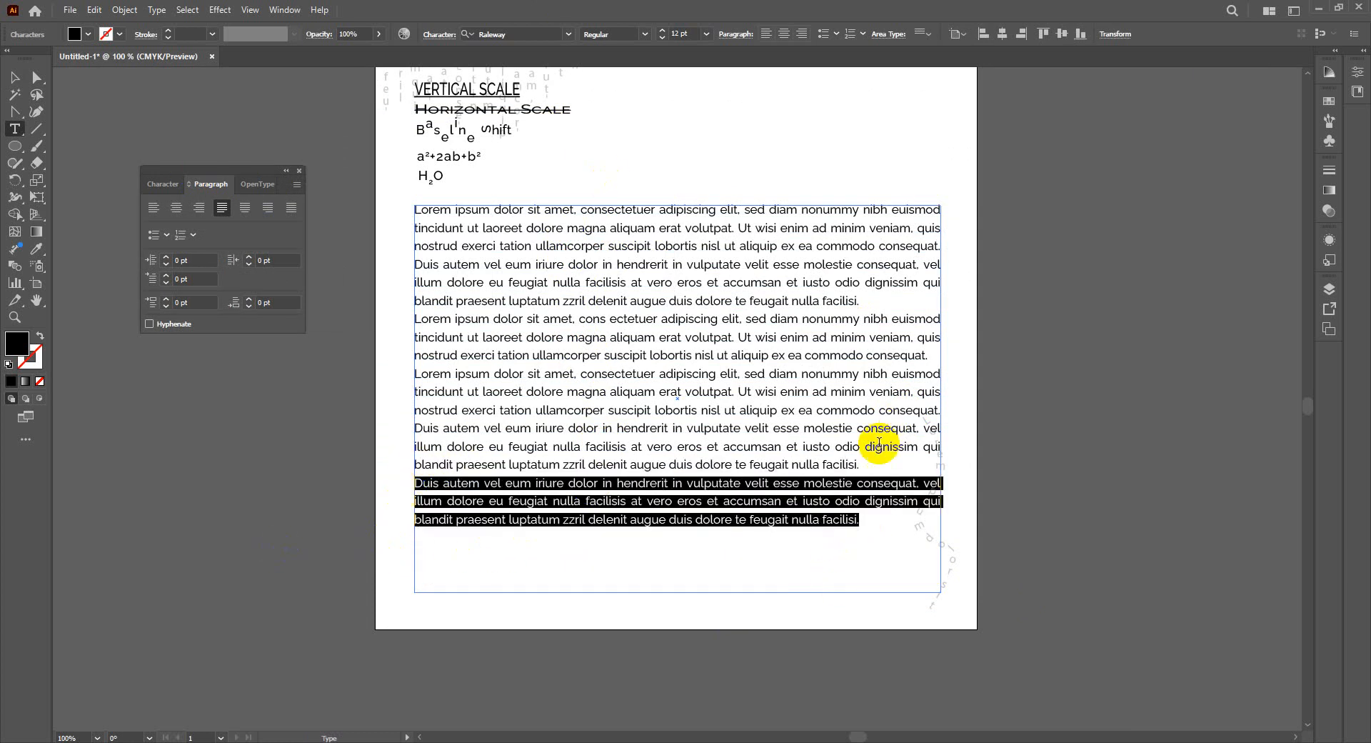
drag(866, 465, 494, 372)
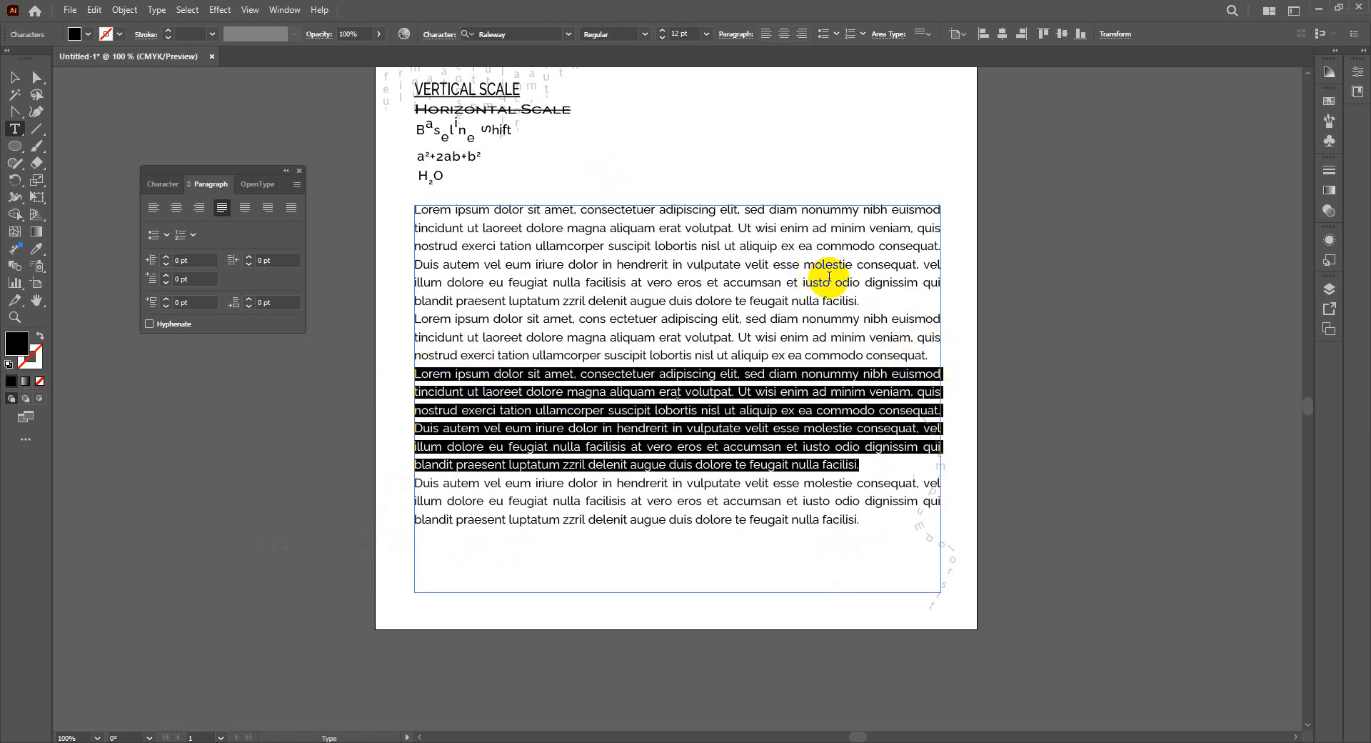
click(665, 544)
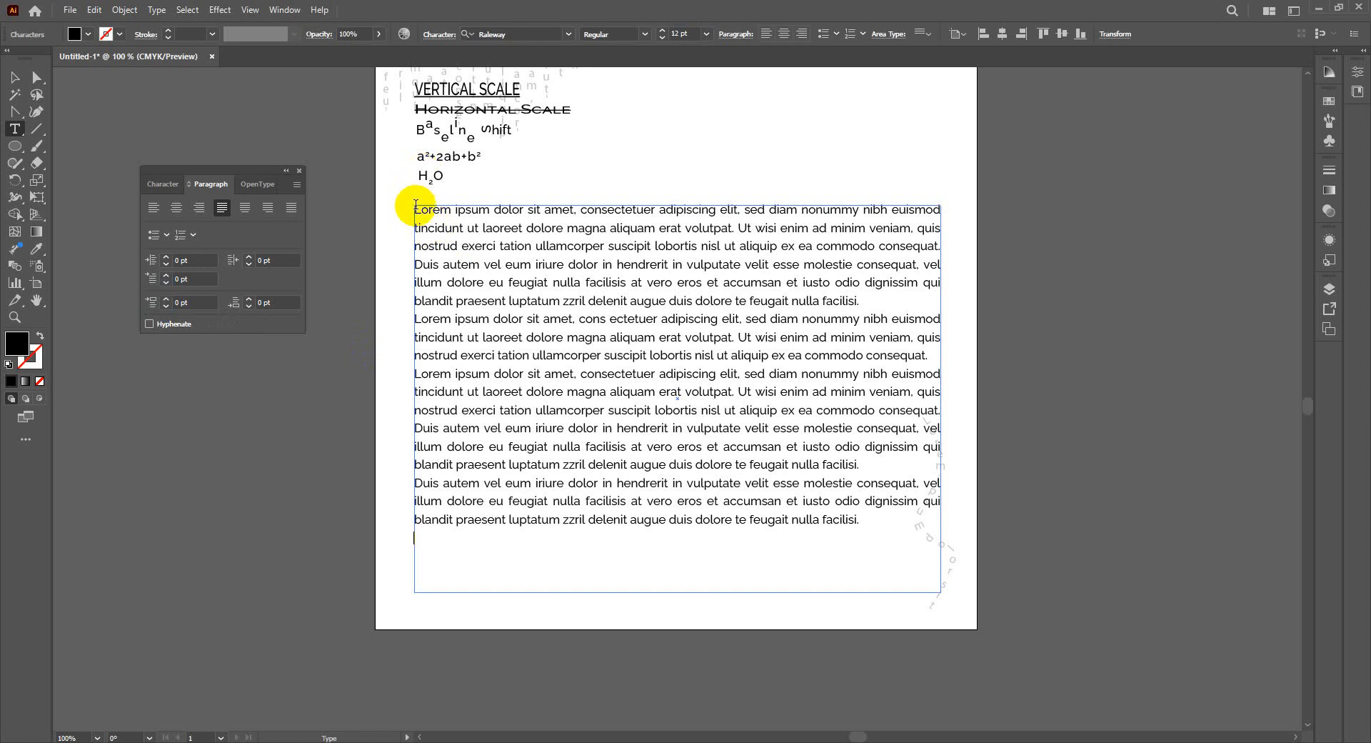
Step: Set the space after paragraph to 16 pt for all the placeholder paragraphs
click(248, 300)
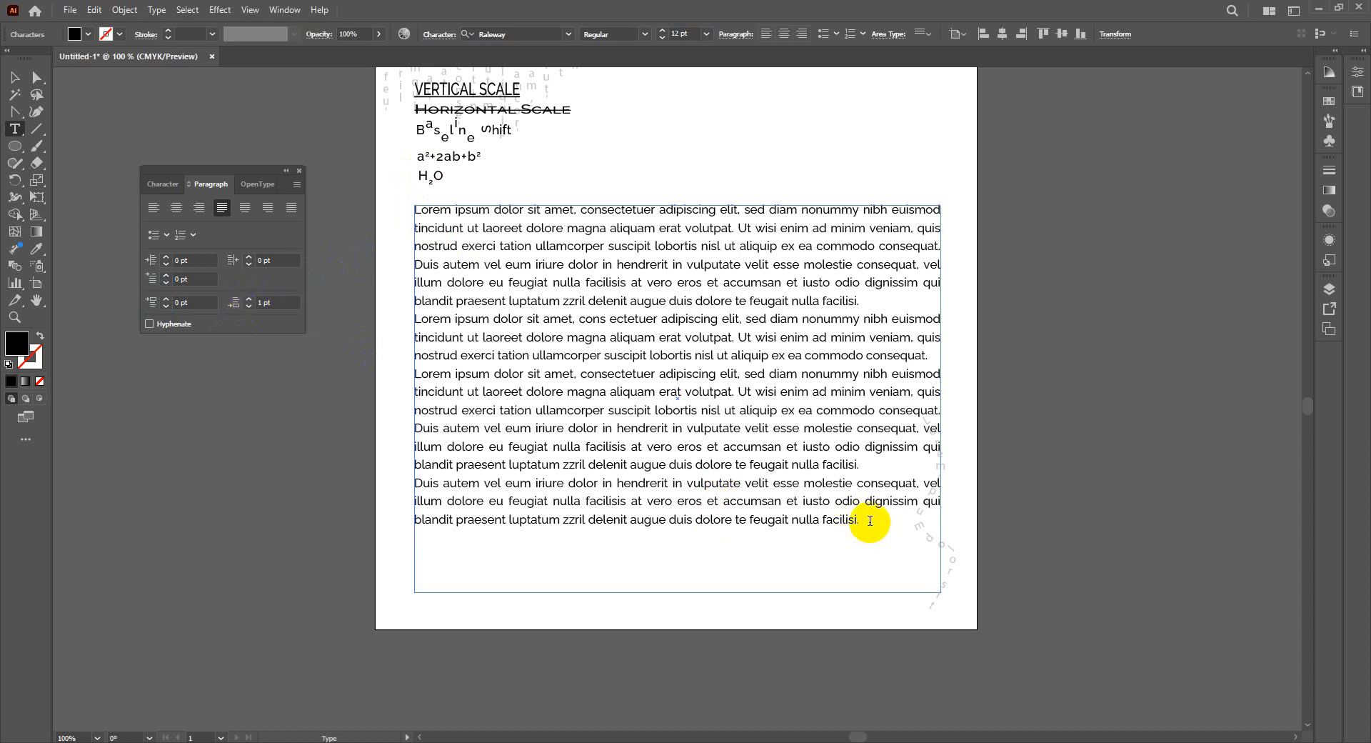
drag(872, 521, 117, 208)
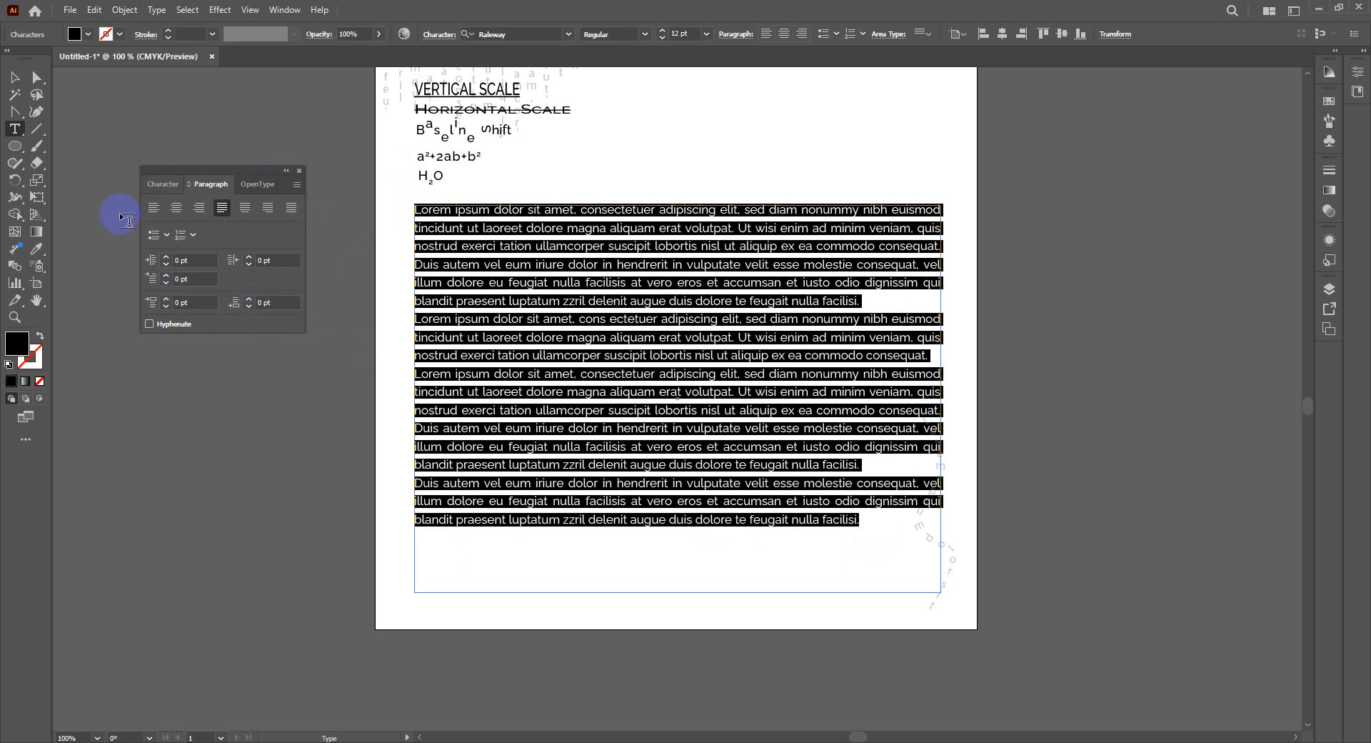
click(247, 299)
click(248, 300)
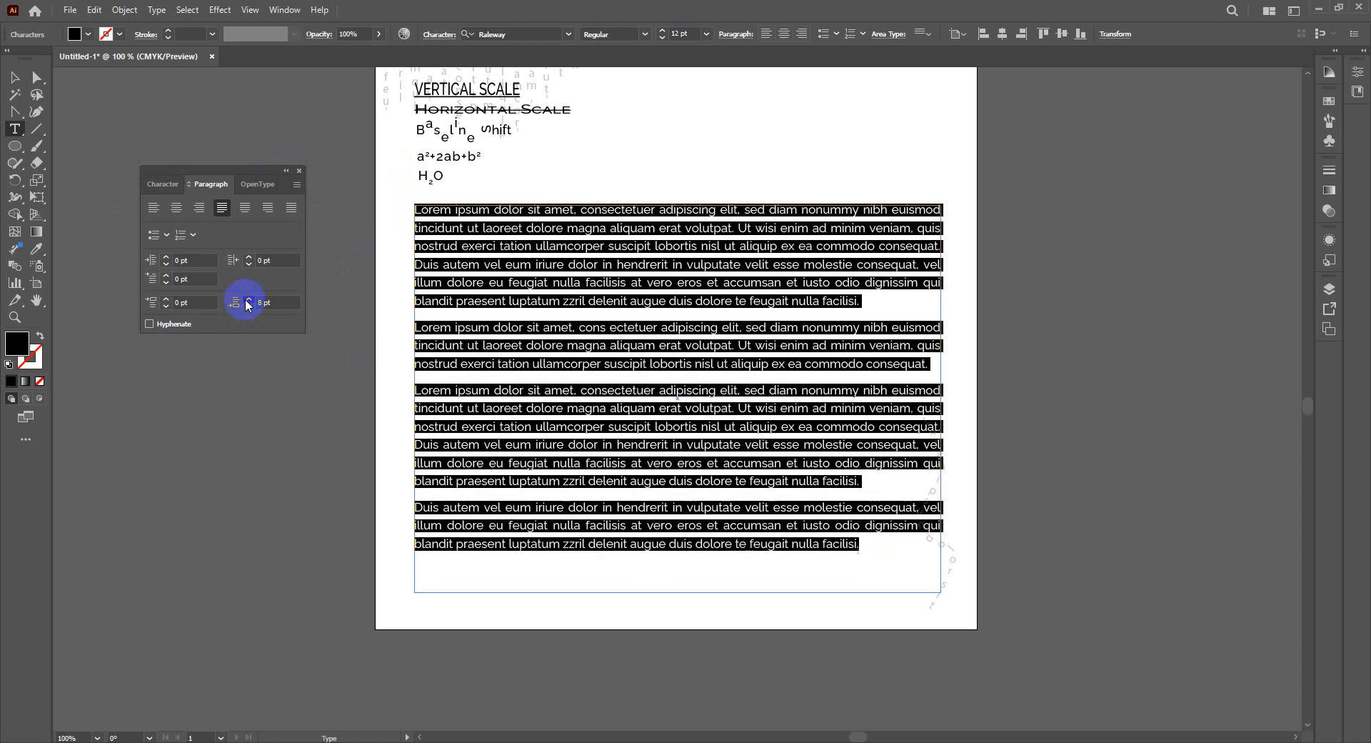
click(248, 300)
click(248, 299)
click(248, 300)
click(248, 300)
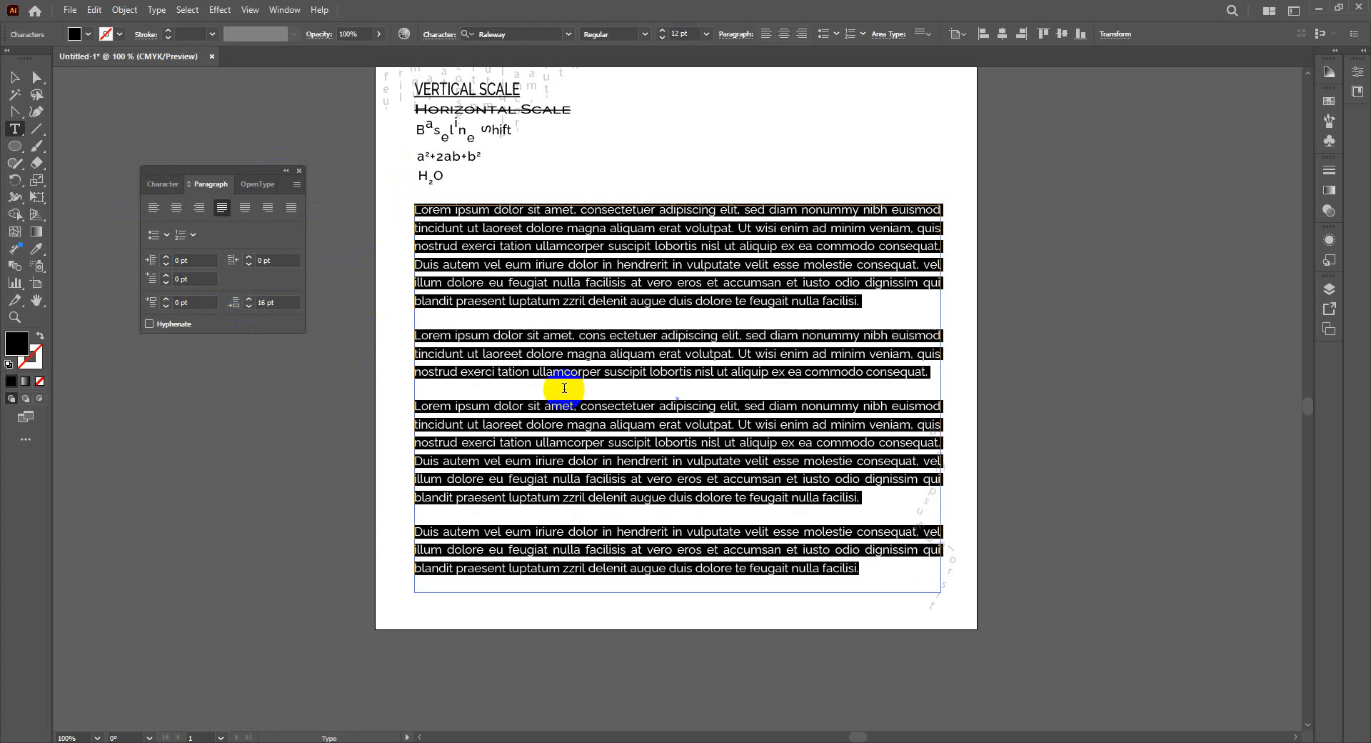
click(533, 316)
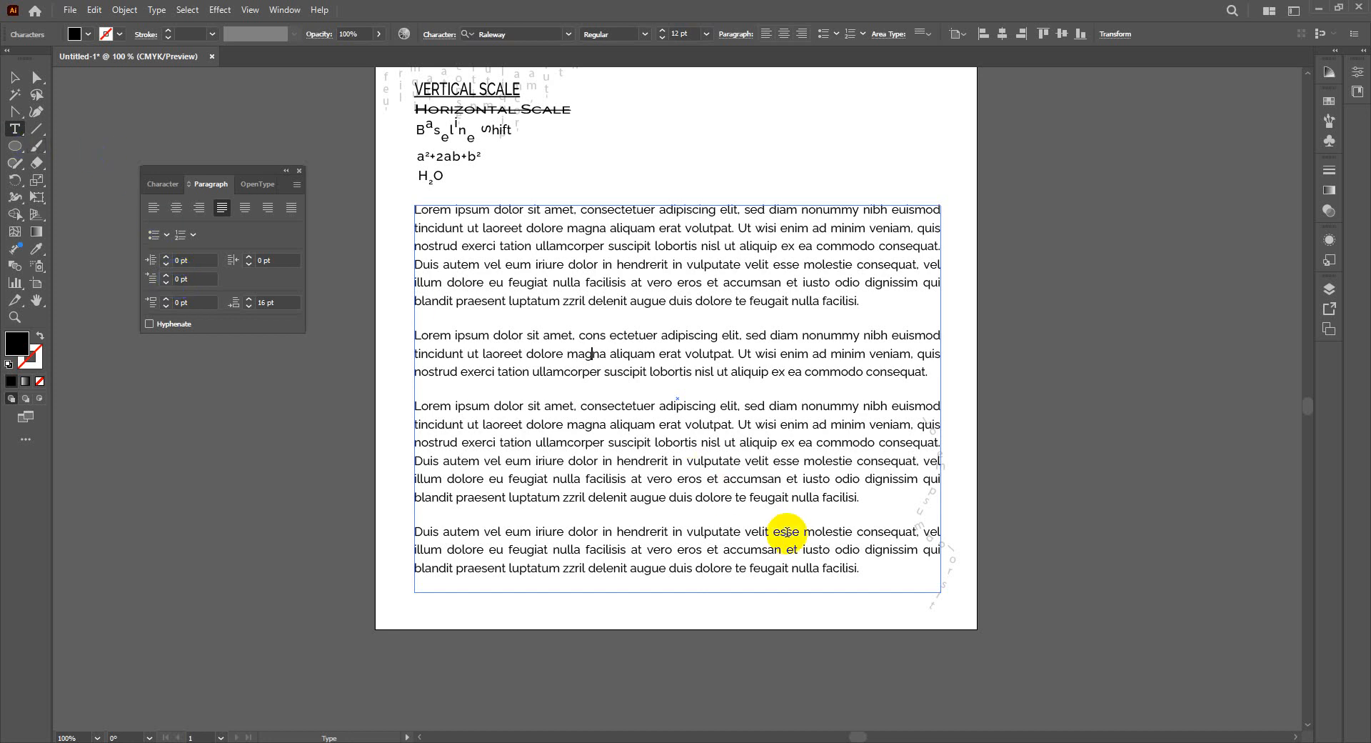
Step: Apply a 16 pt first-line left indent to every paragraph in the placeholder block
click(862, 569)
drag(862, 569, 421, 213)
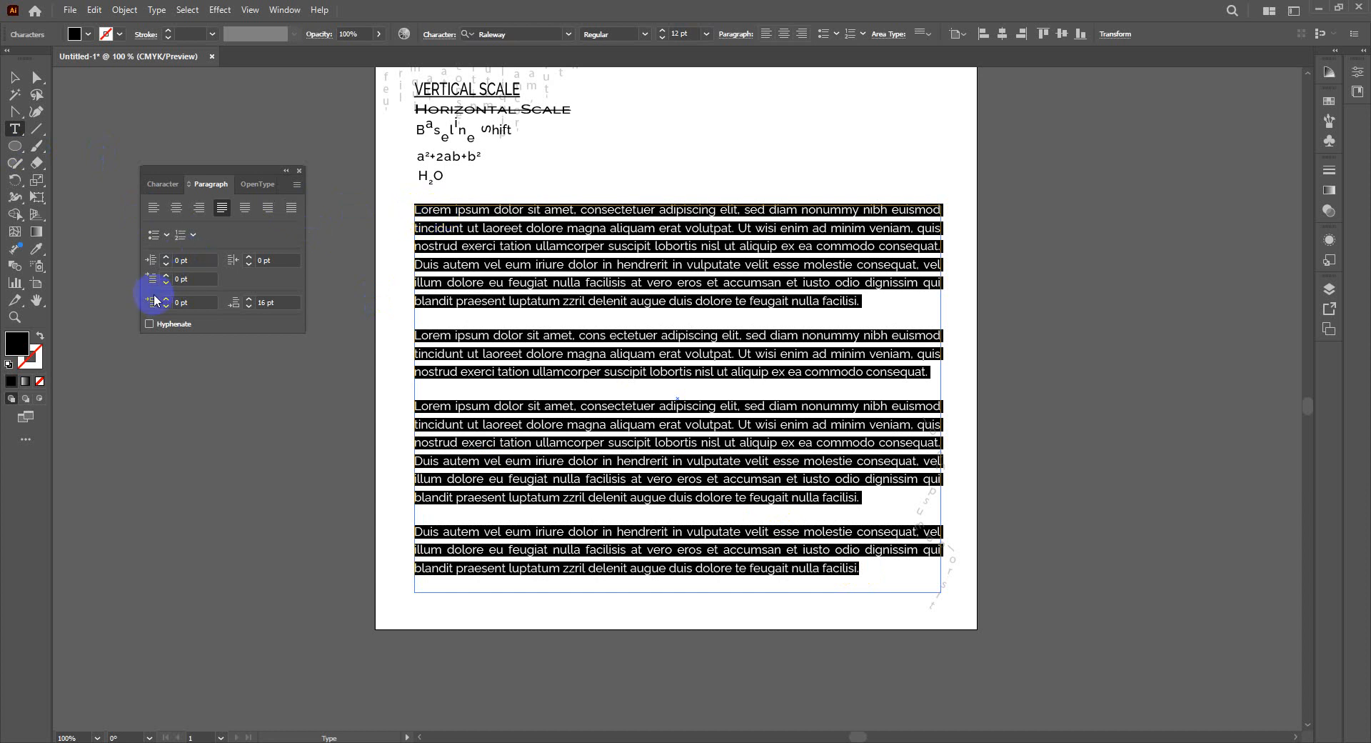
click(165, 276)
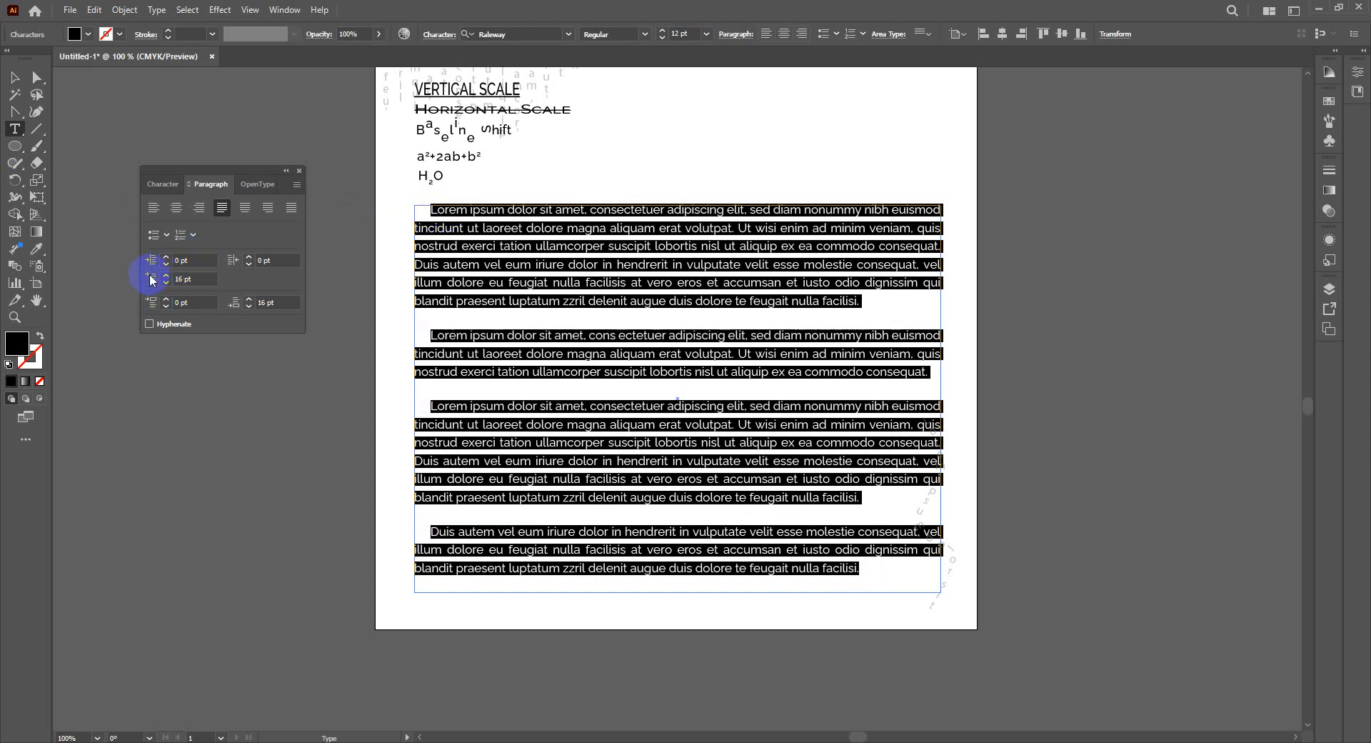
click(418, 246)
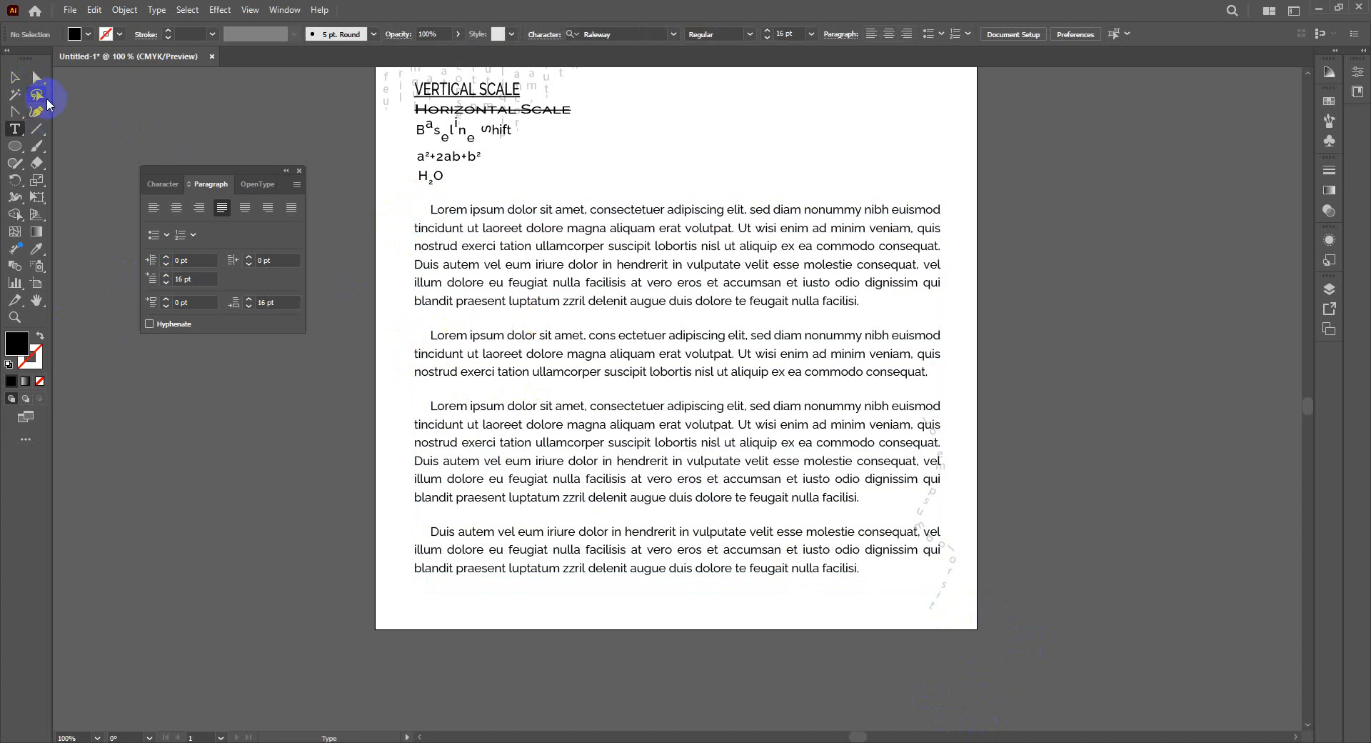
Step: Move the VERTICAL SCALE to H2O sample lines to the artboard's right side below the leading note and shift the placeholder block up slightly
click(14, 79)
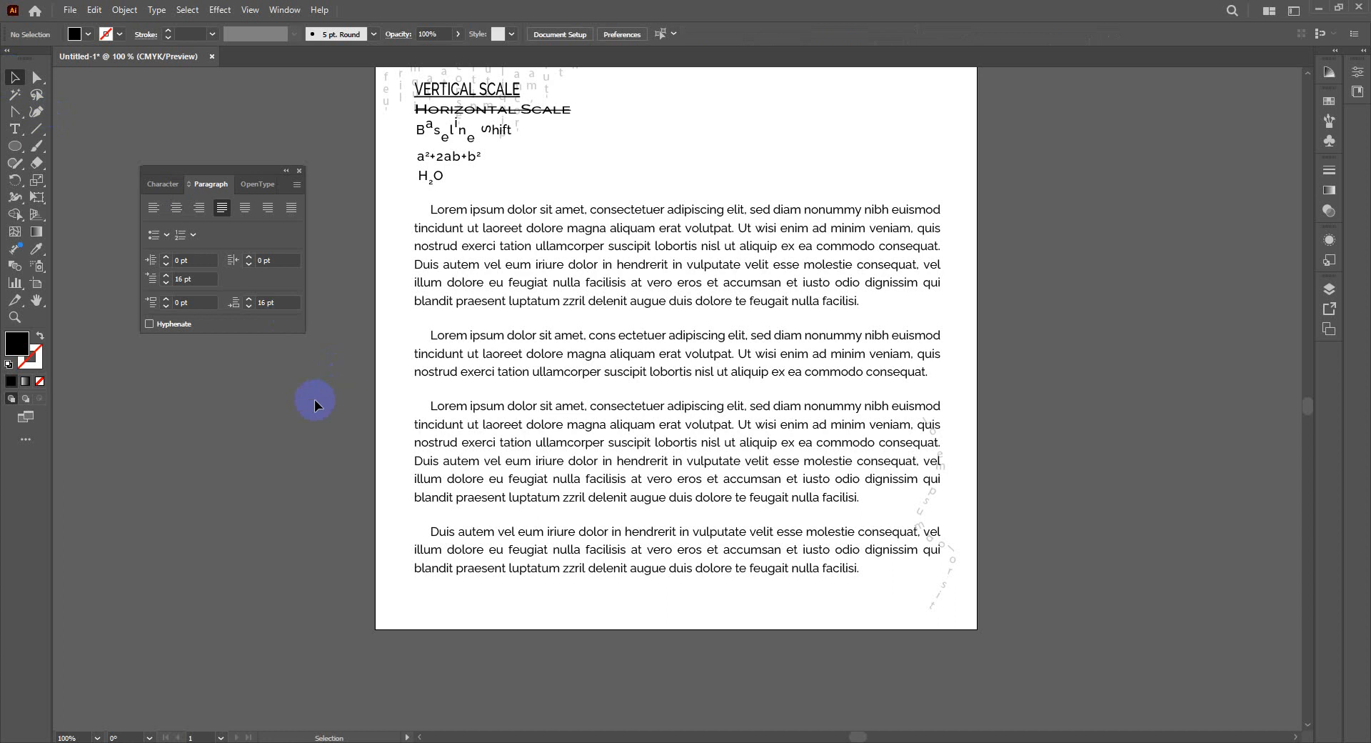
click(662, 520)
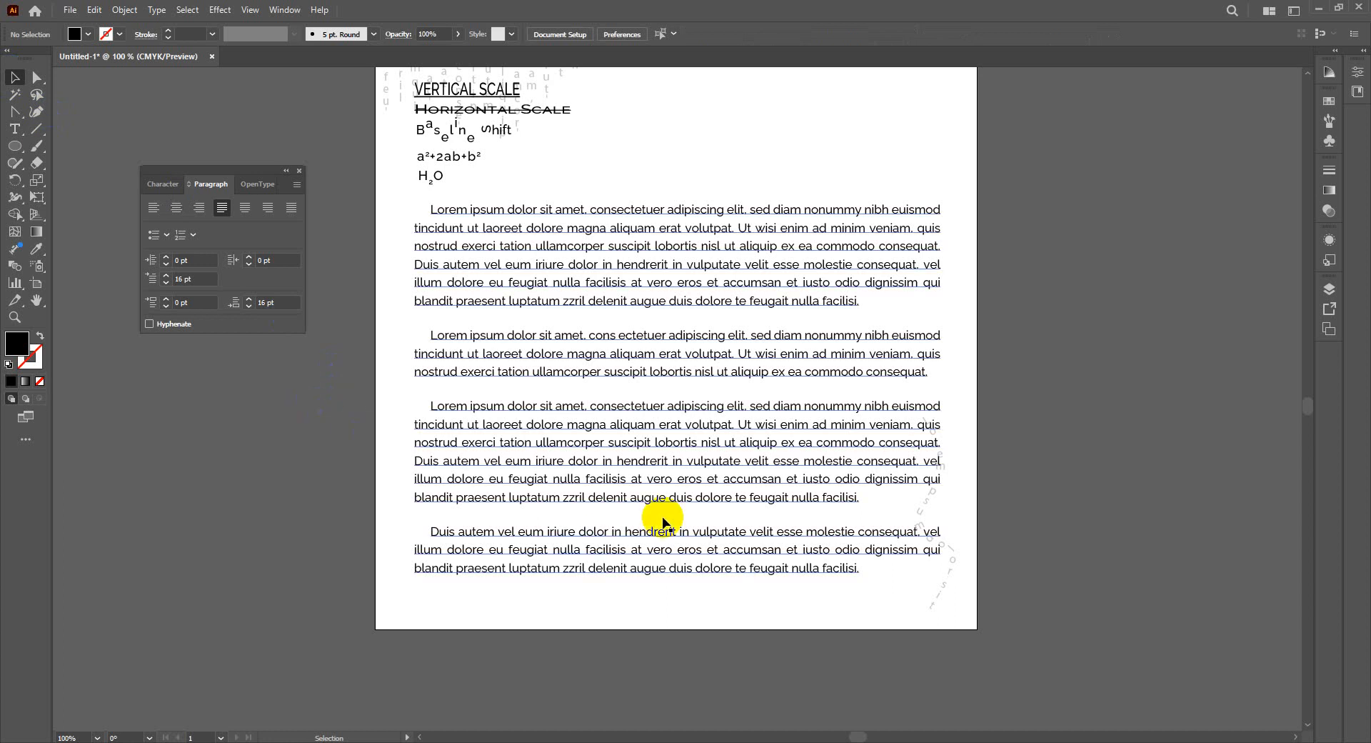
key(ctrl+minus)
key(ctrl+minus)
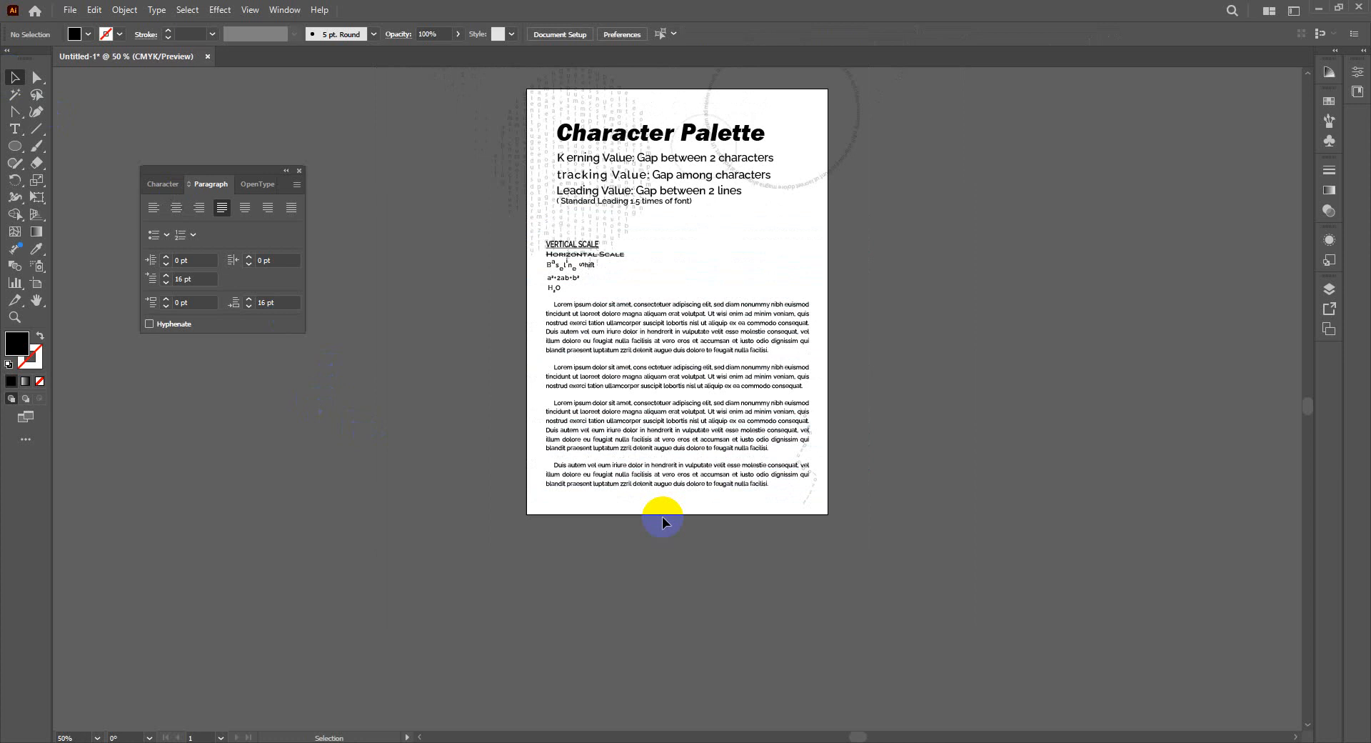
key(ctrl+plus)
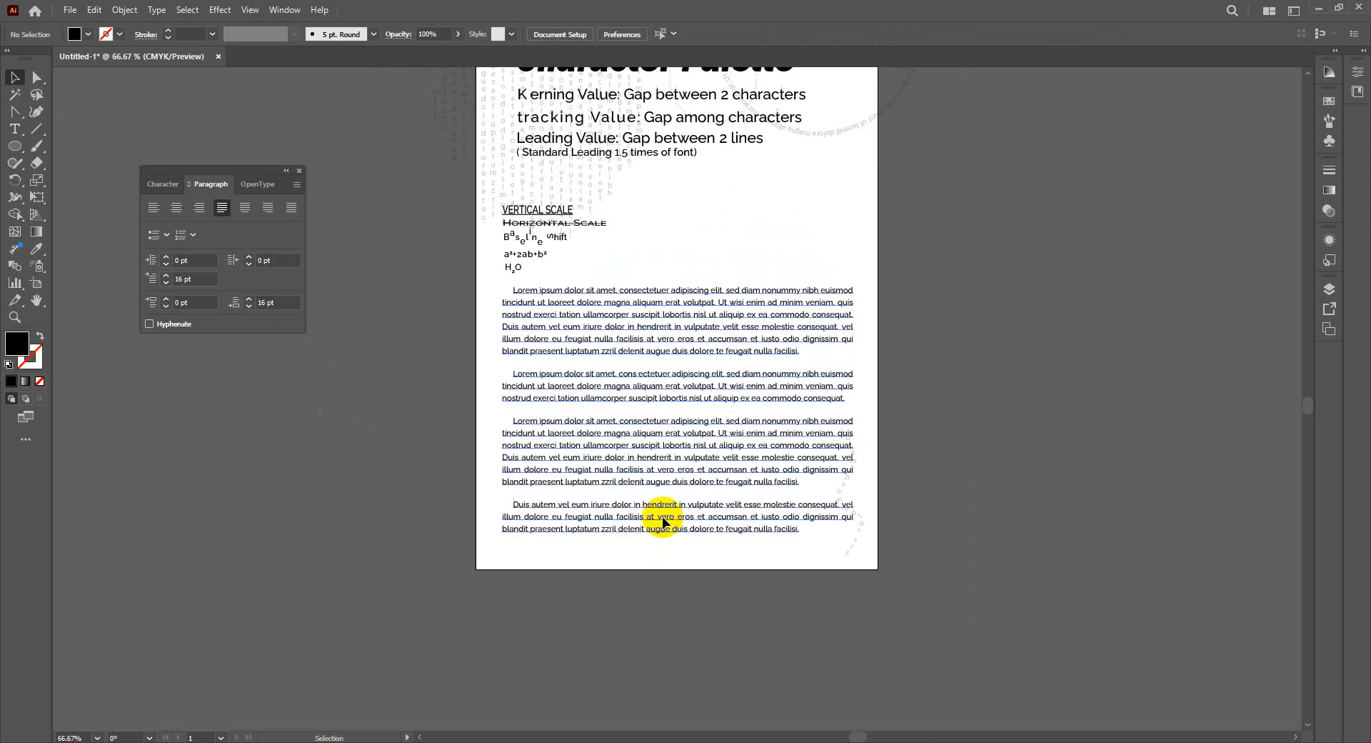
scroll(662, 521, up, 2)
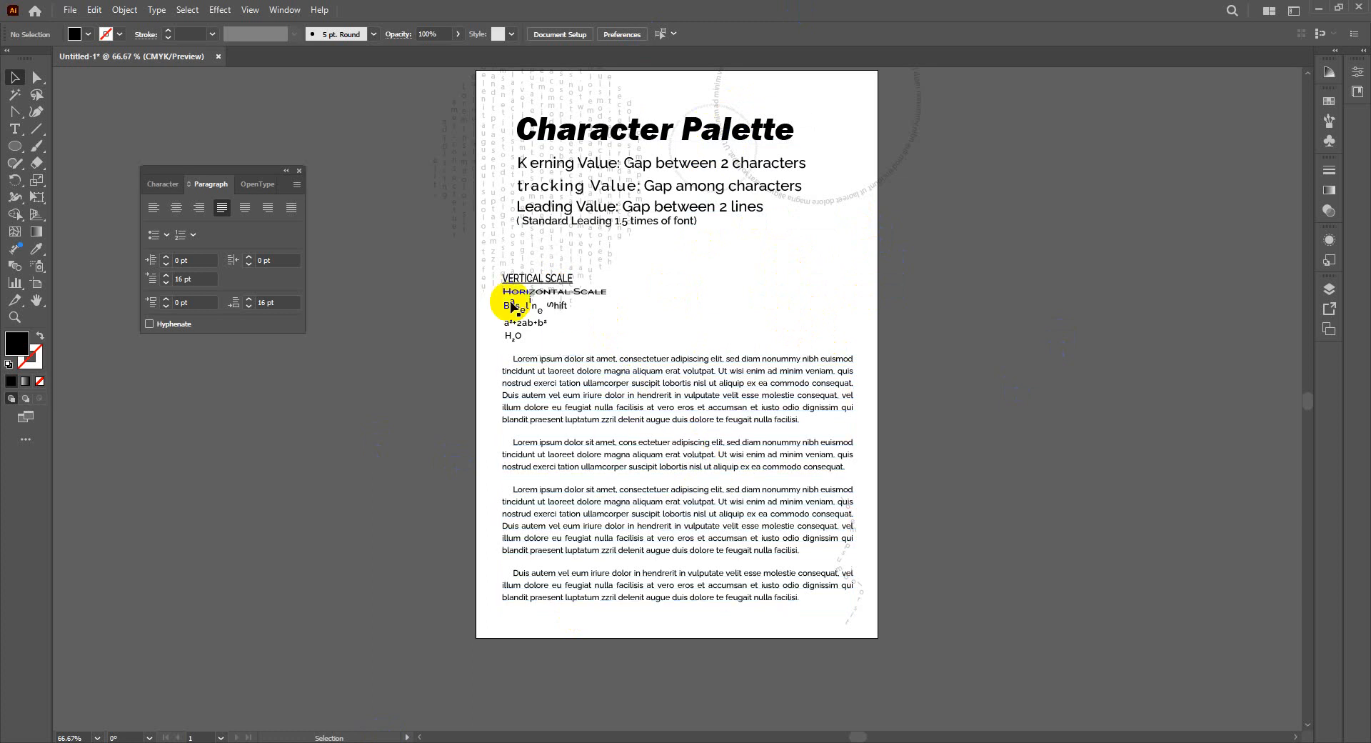
drag(498, 264, 622, 340)
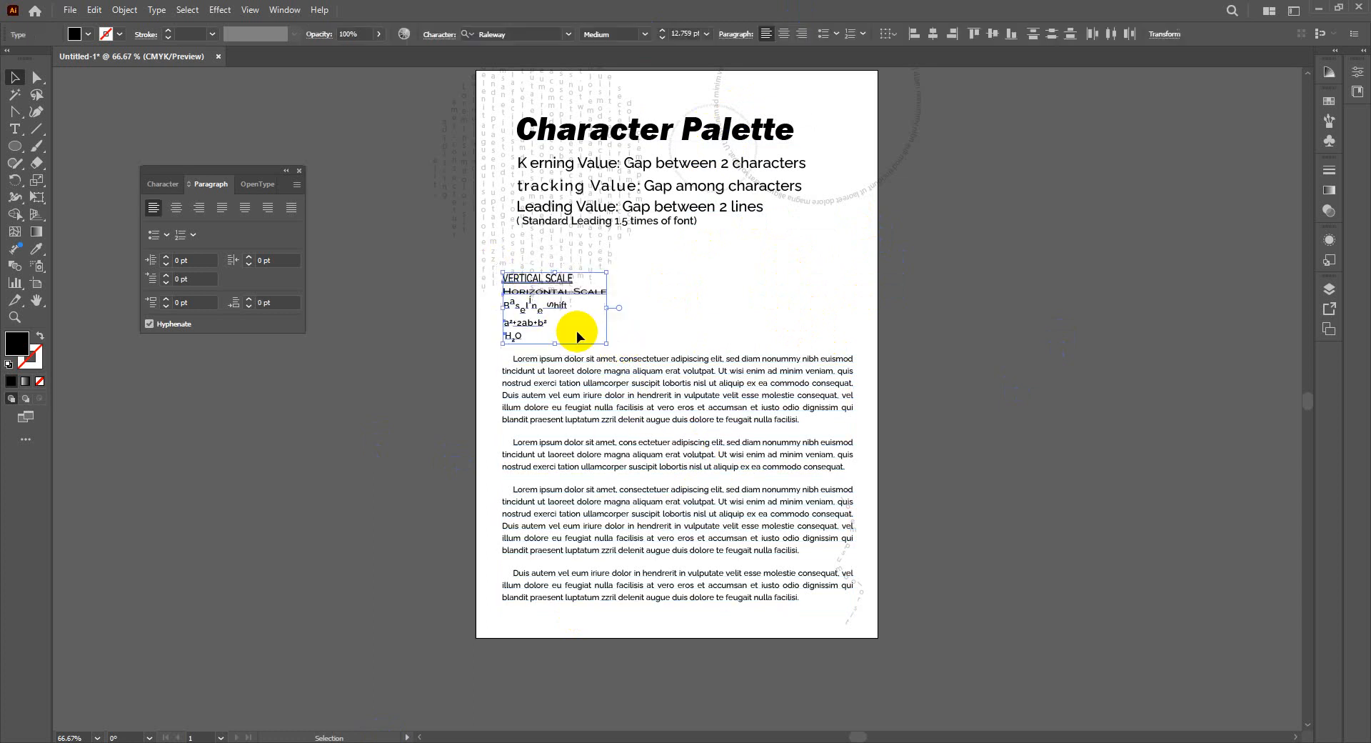
drag(537, 317, 782, 272)
drag(548, 339, 860, 602)
drag(661, 437, 673, 379)
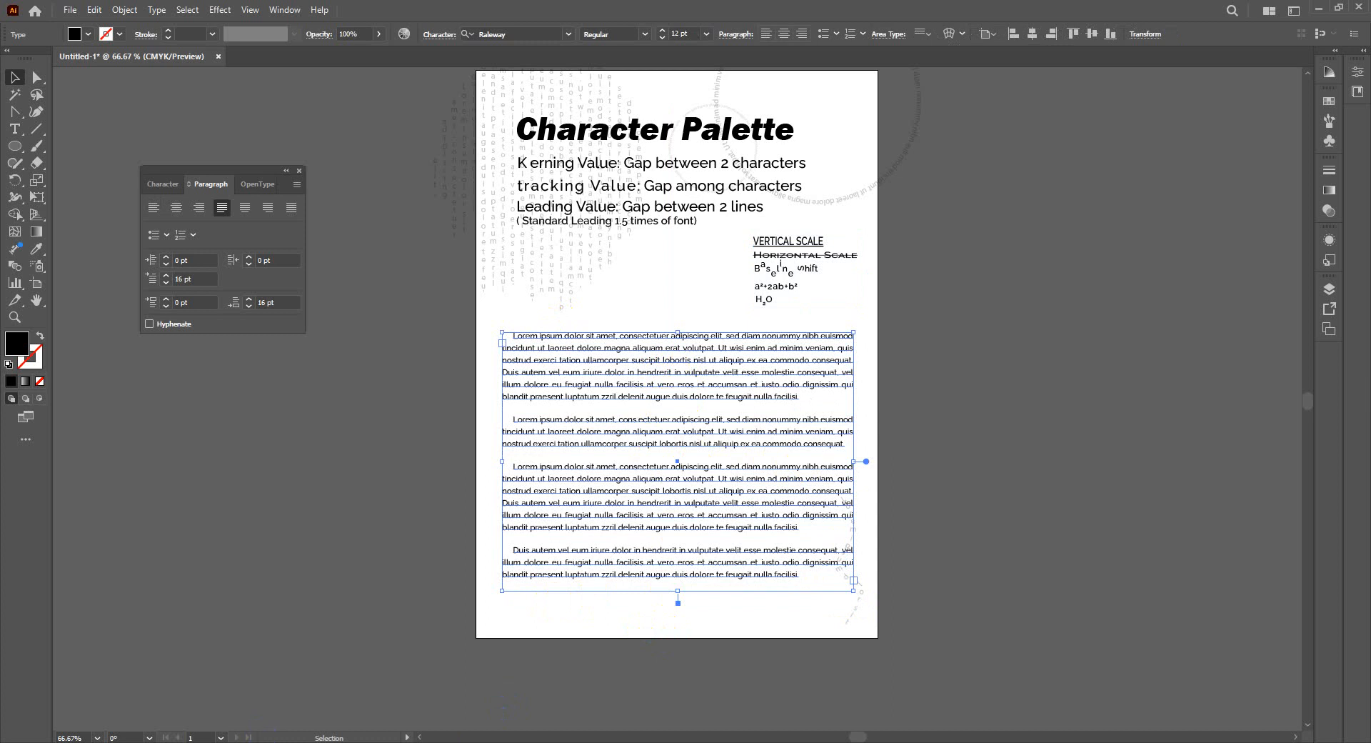
Step: Switch to Google Chrome and open a browser window with an existing user profile
click(270, 742)
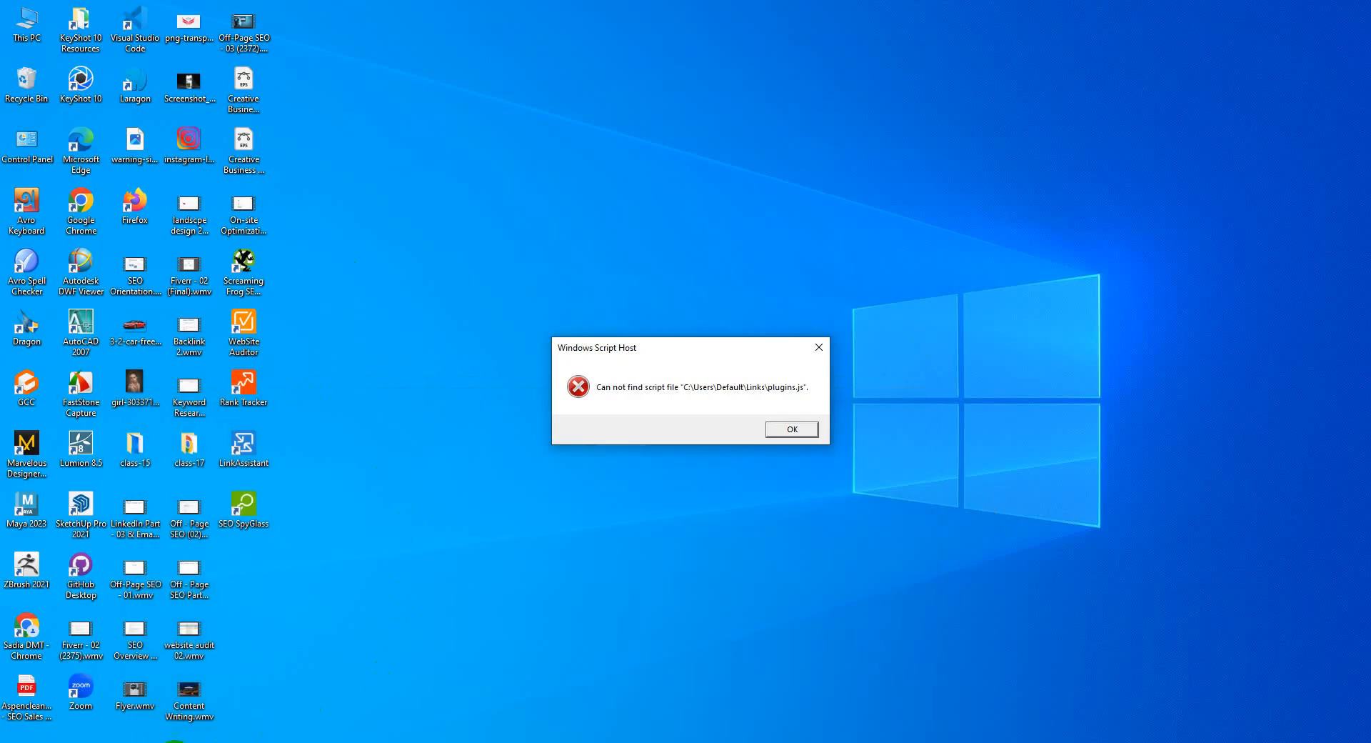
click(176, 742)
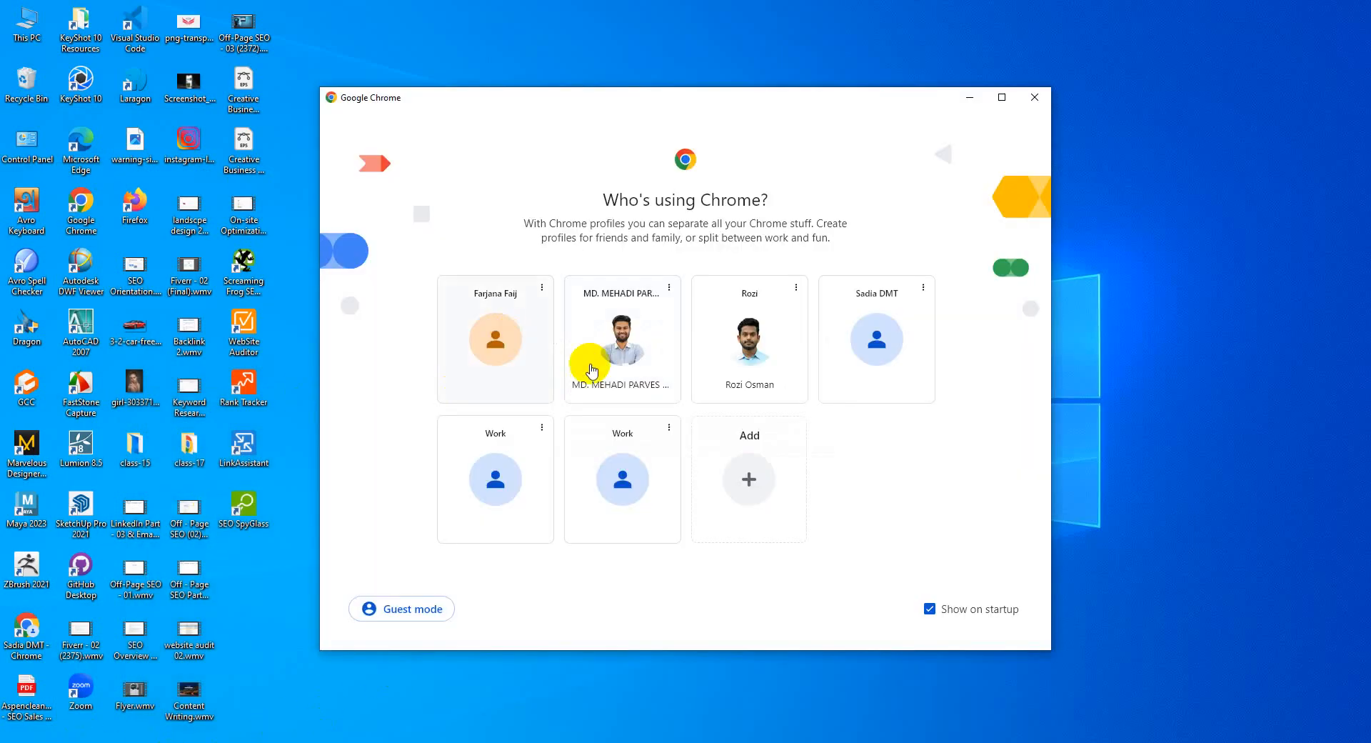
click(657, 383)
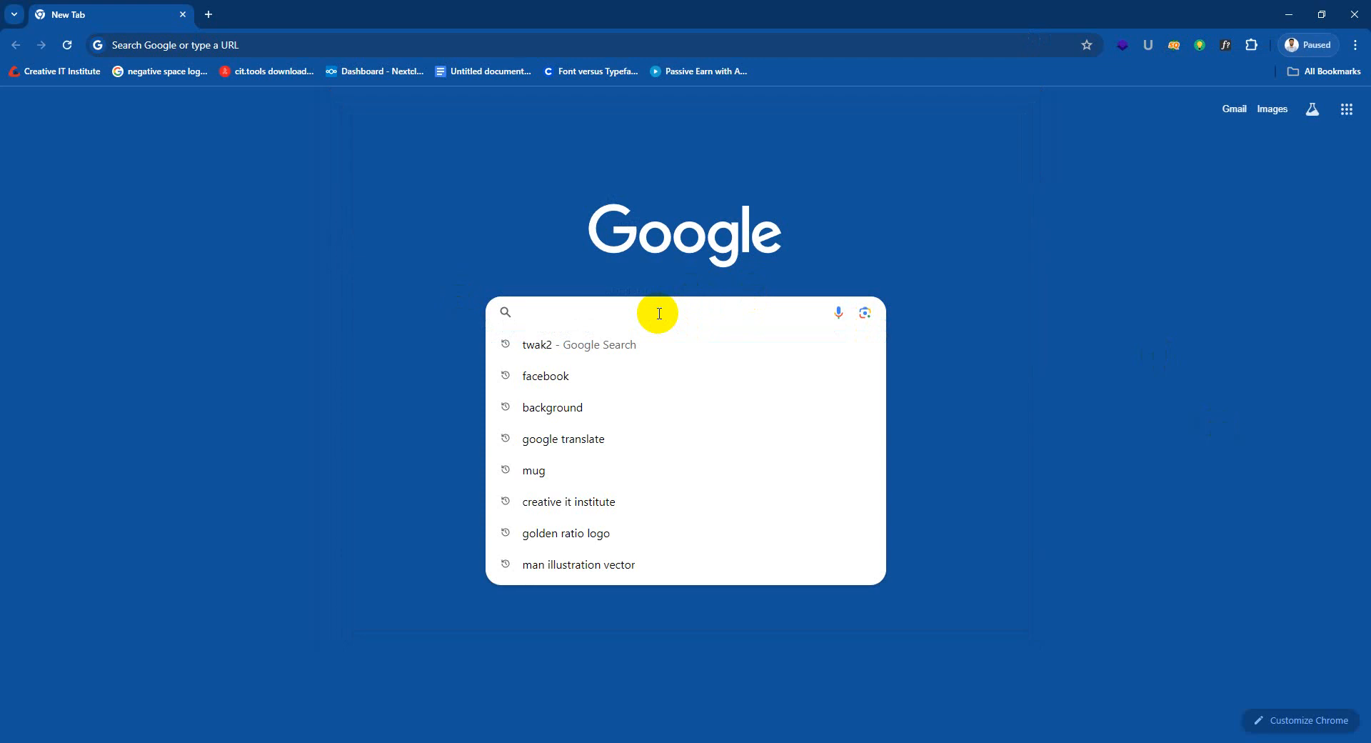
Step: Search Google for "pngegg" and open the PNGEgg website
text(png)
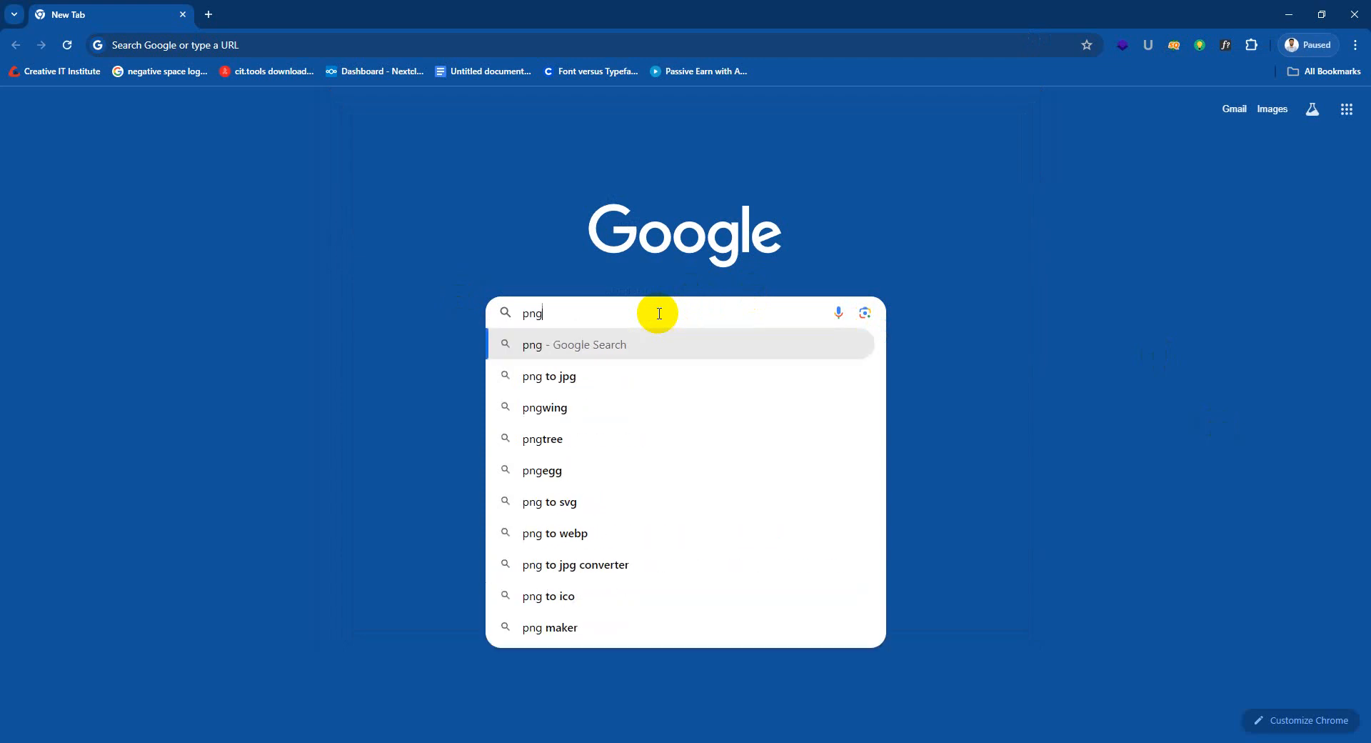
key(Down)
key(Down)
key(Down)
key(Down)
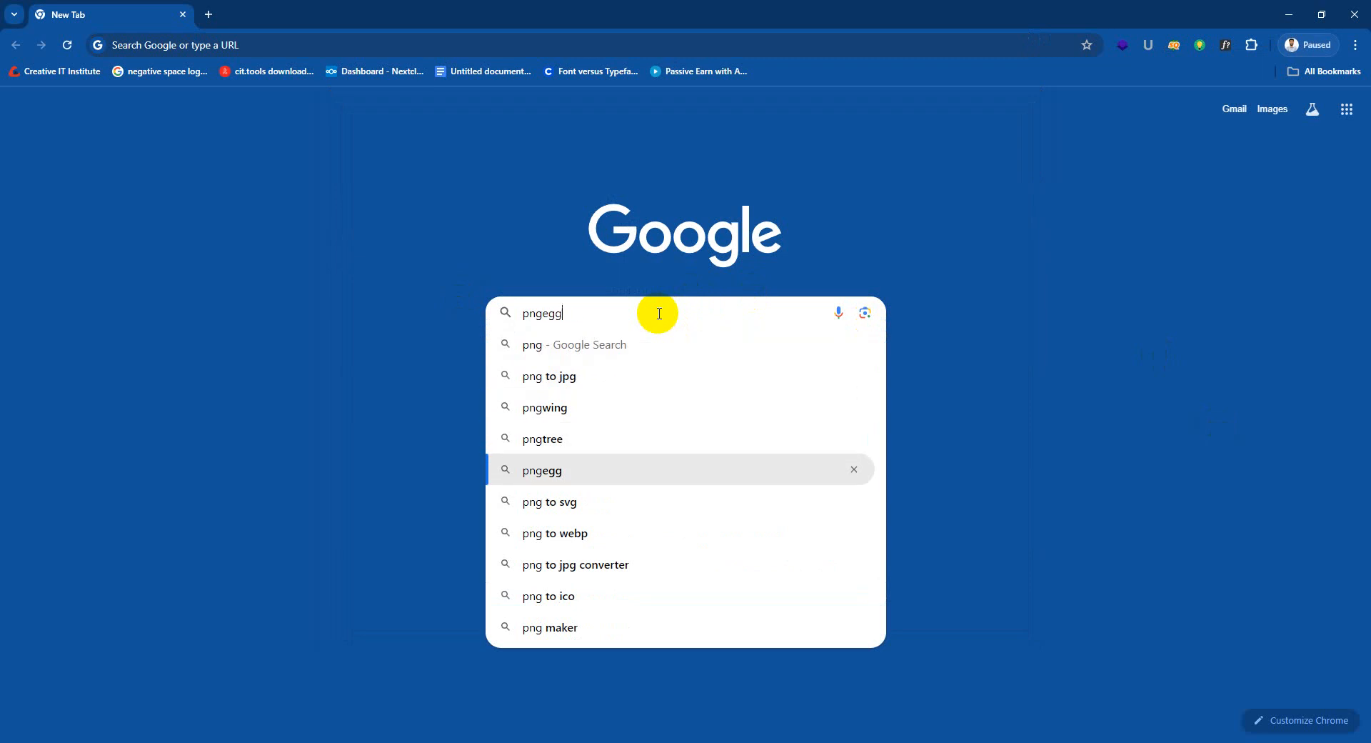
key(Return)
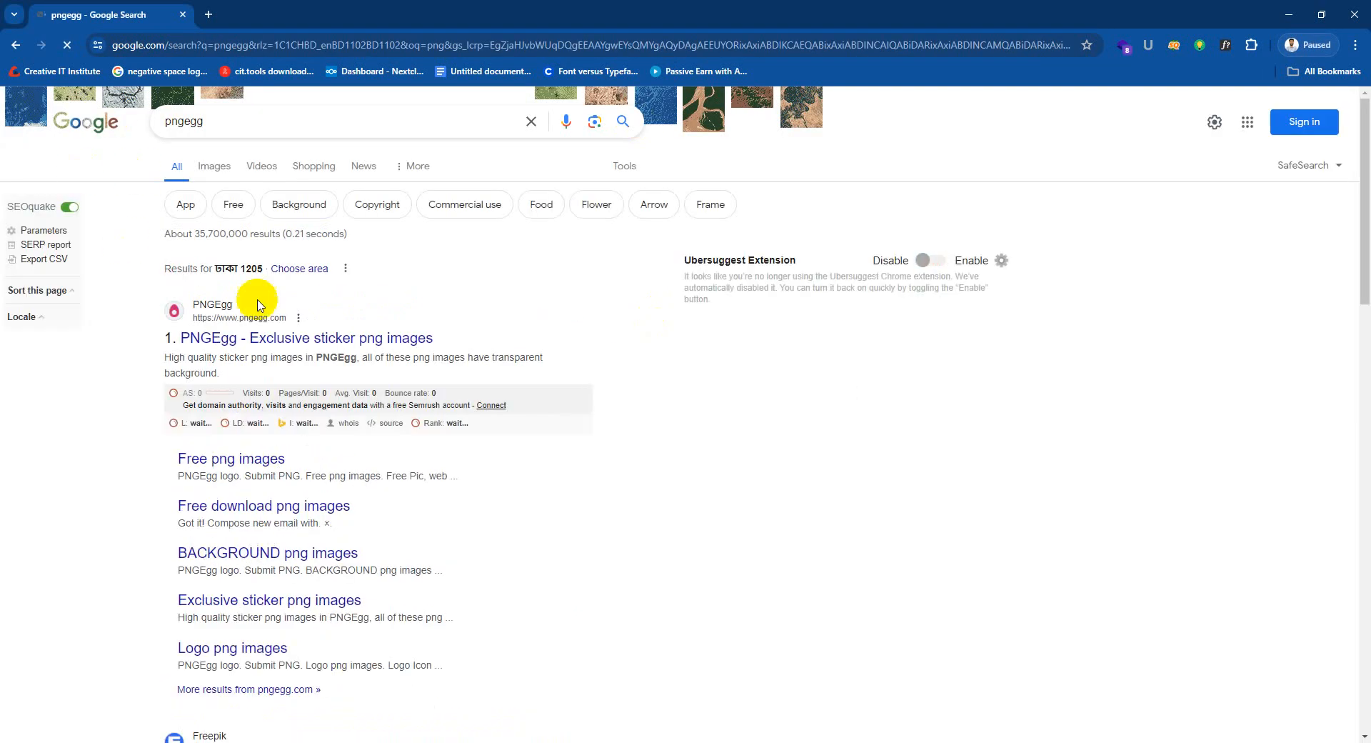
click(324, 343)
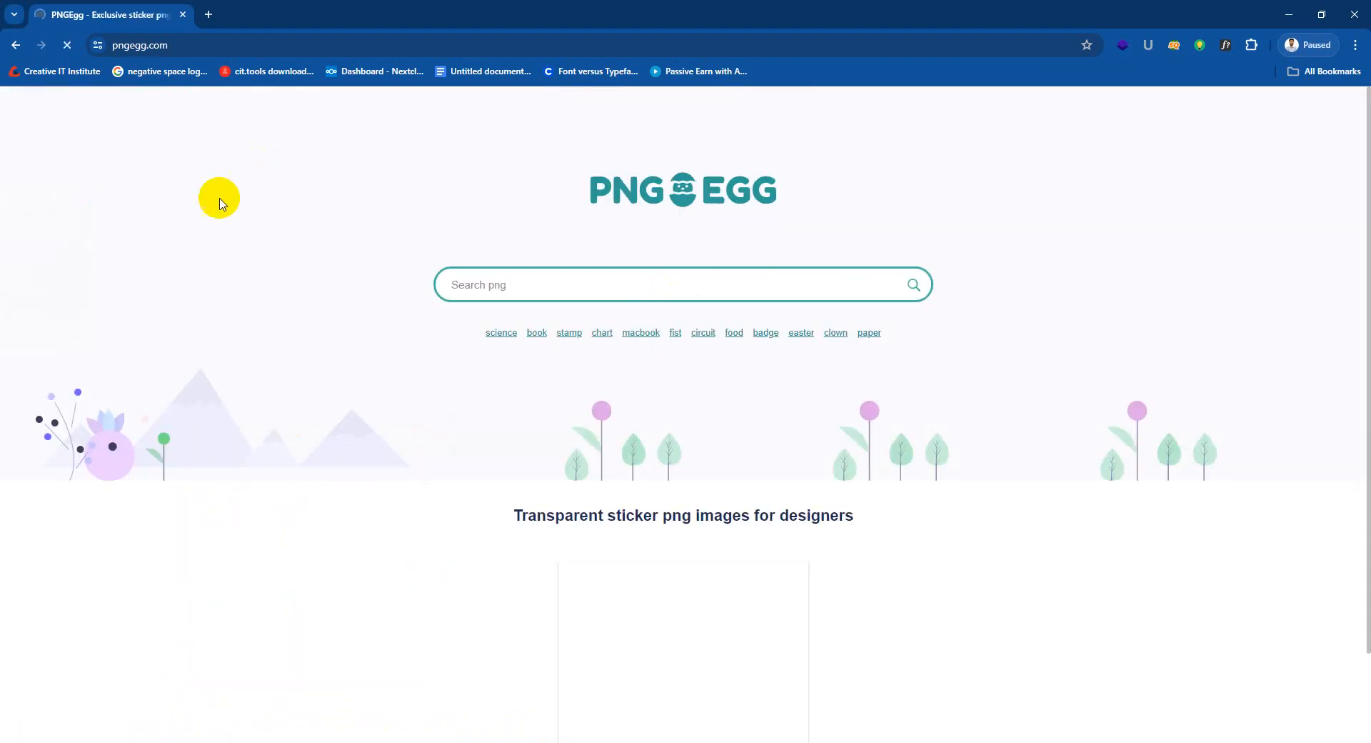
Step: Search PNGEgg for "computer" images
click(563, 278)
text(c)
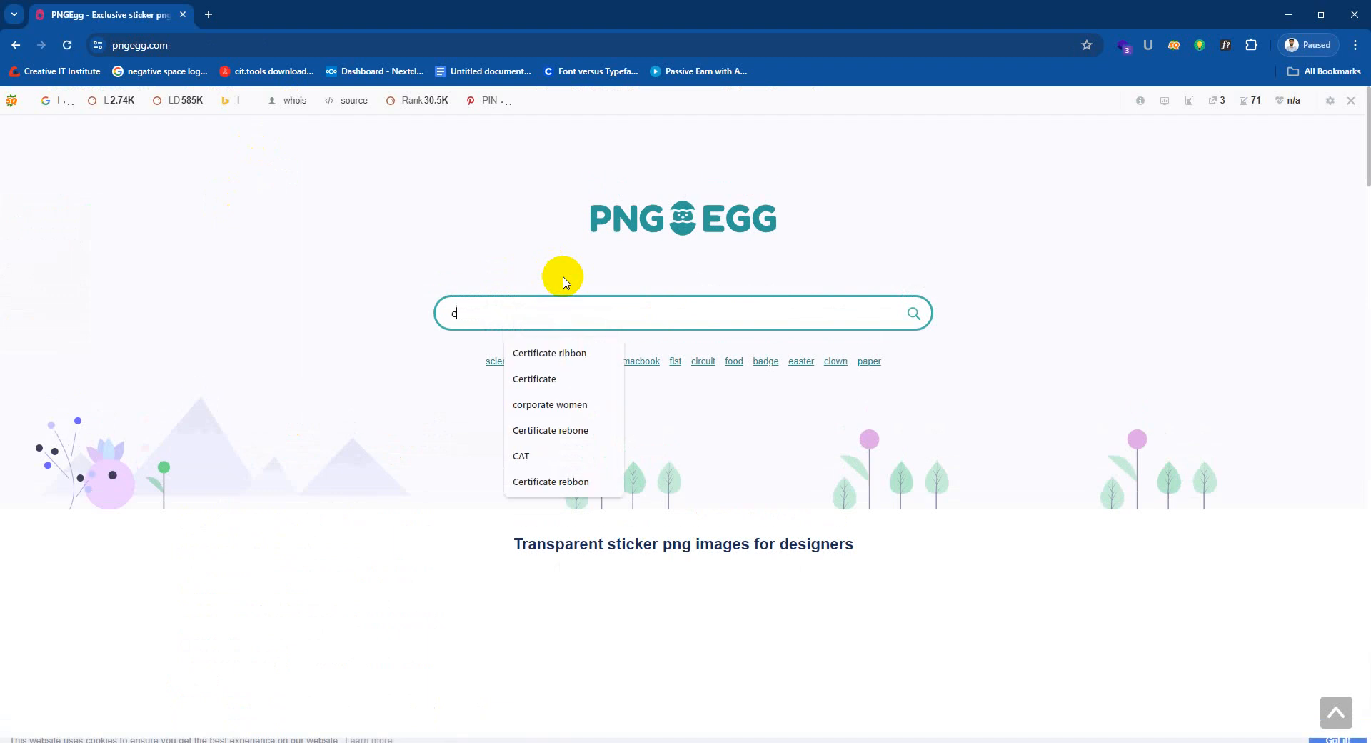
text(ompu)
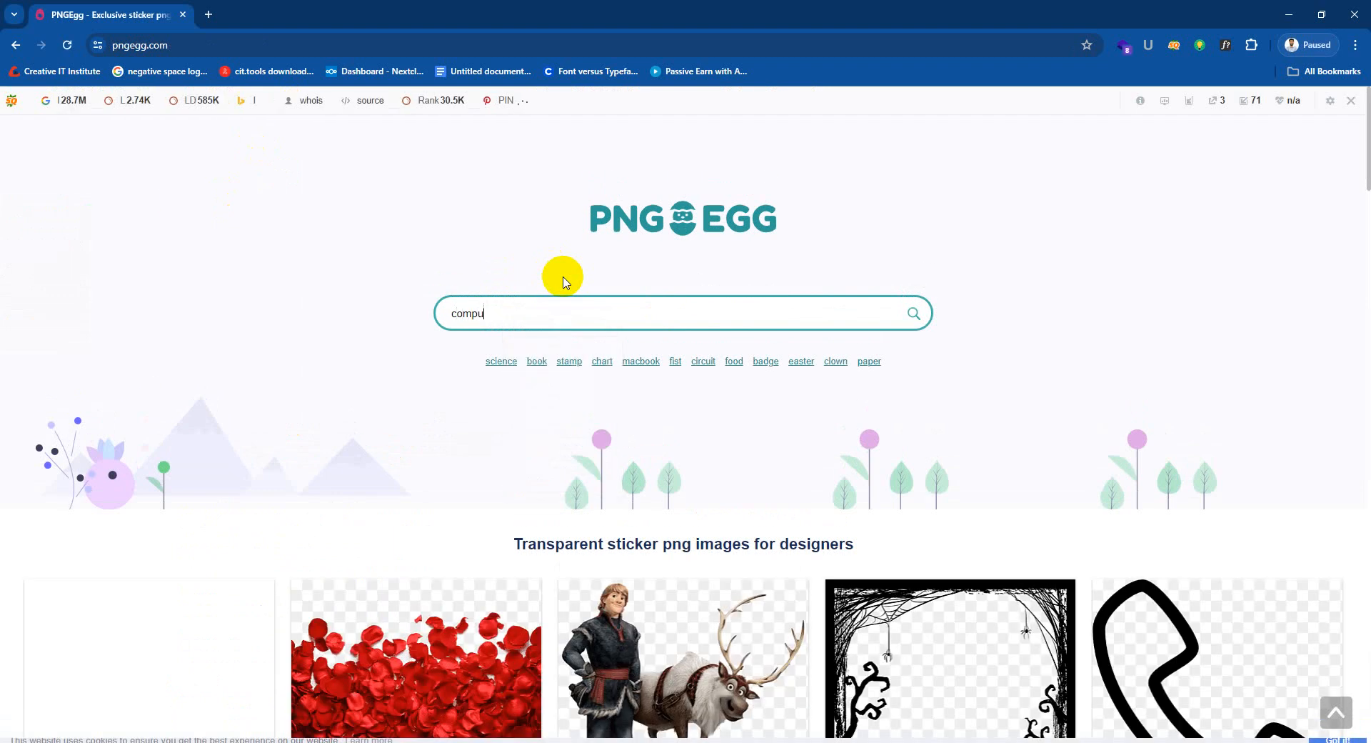
text(t)
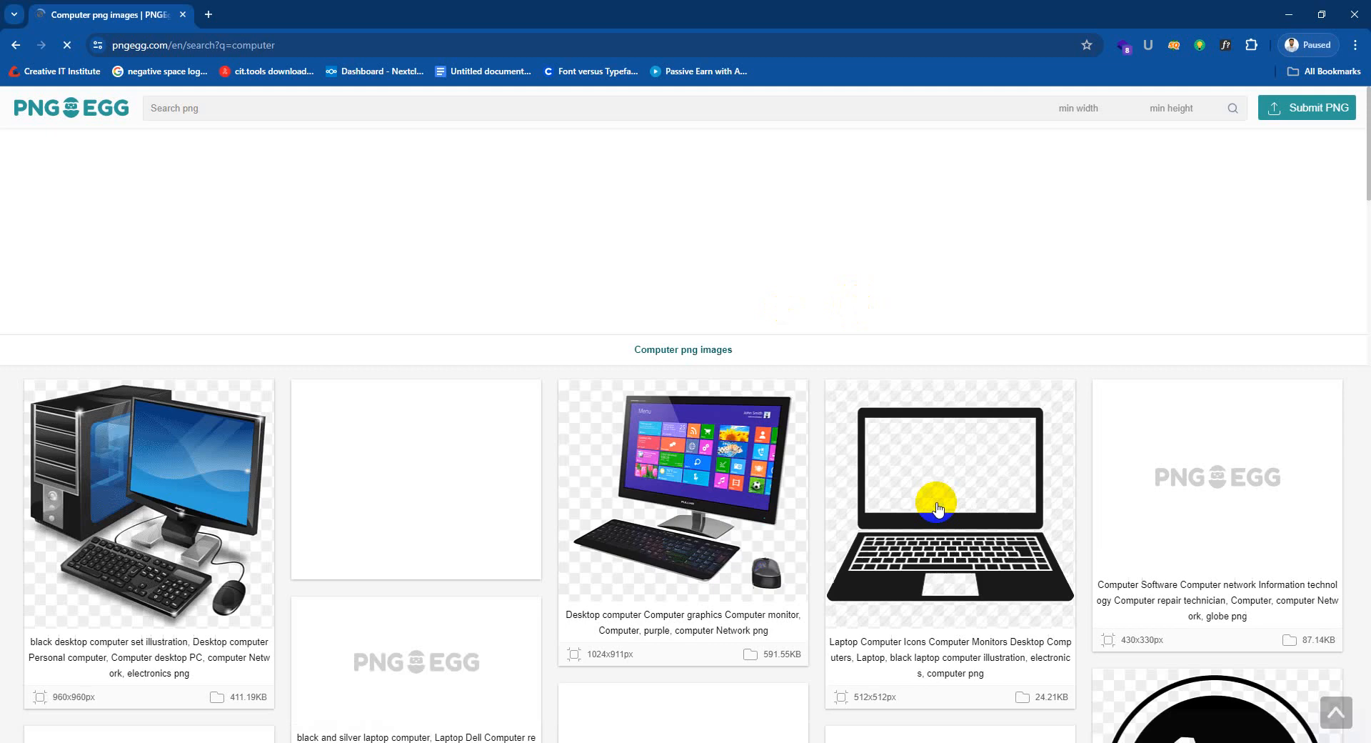
Step: Browse the computer PNG results for a suitable transparent image
scroll(1199, 665, down, 3)
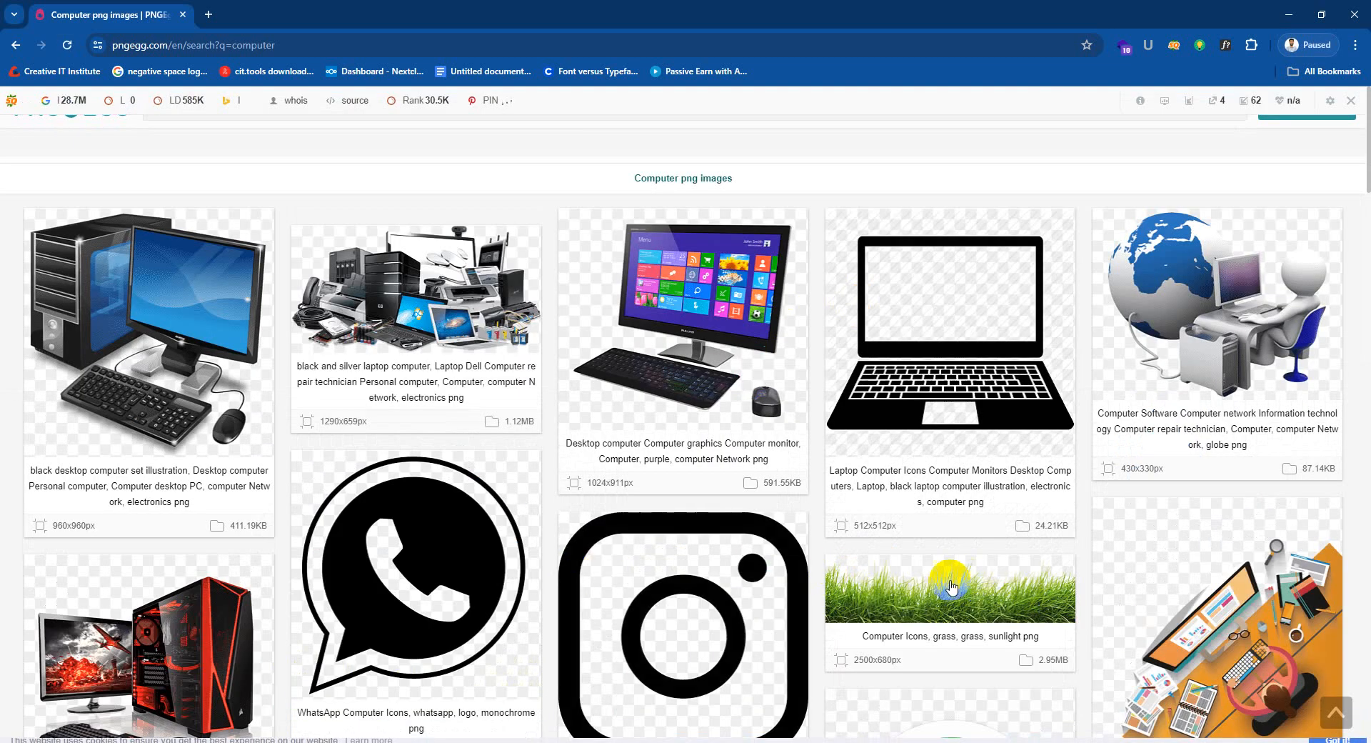
scroll(661, 600, down, 3)
scroll(767, 561, down, 7)
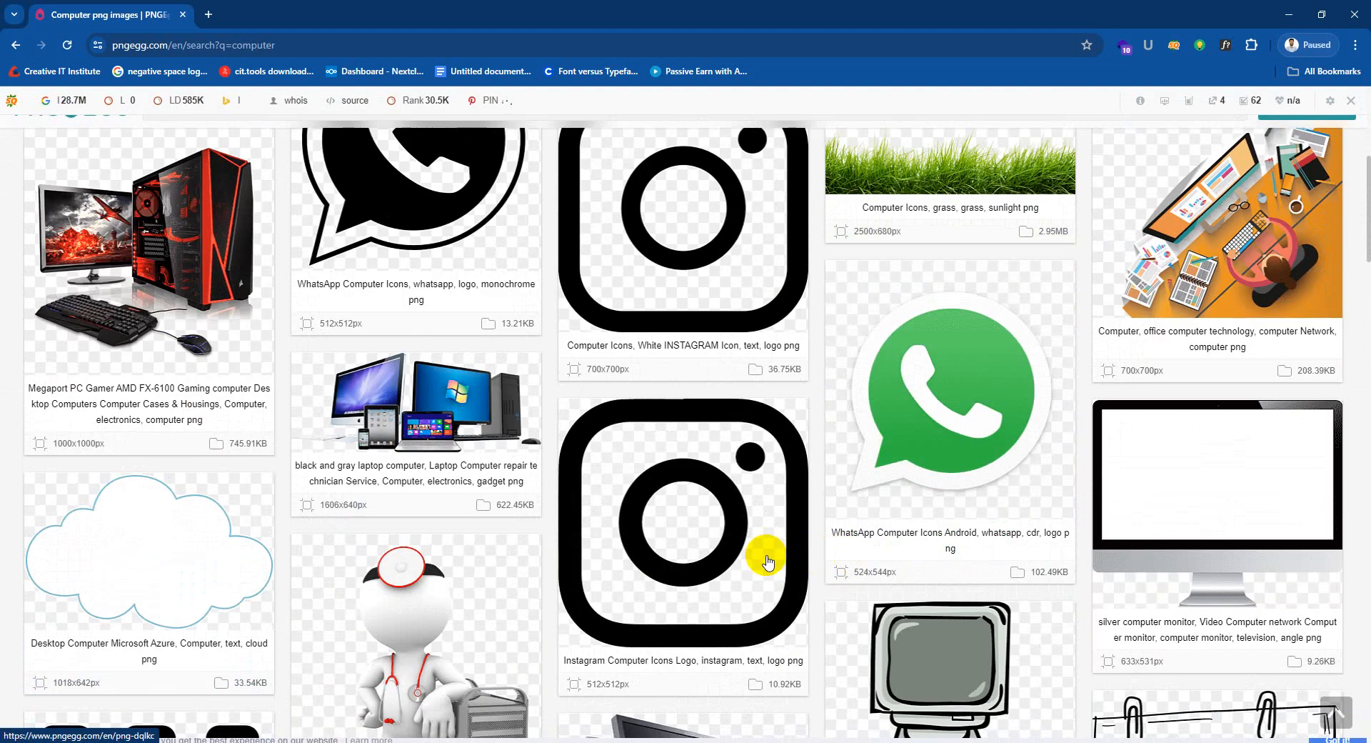
scroll(766, 561, down, 4)
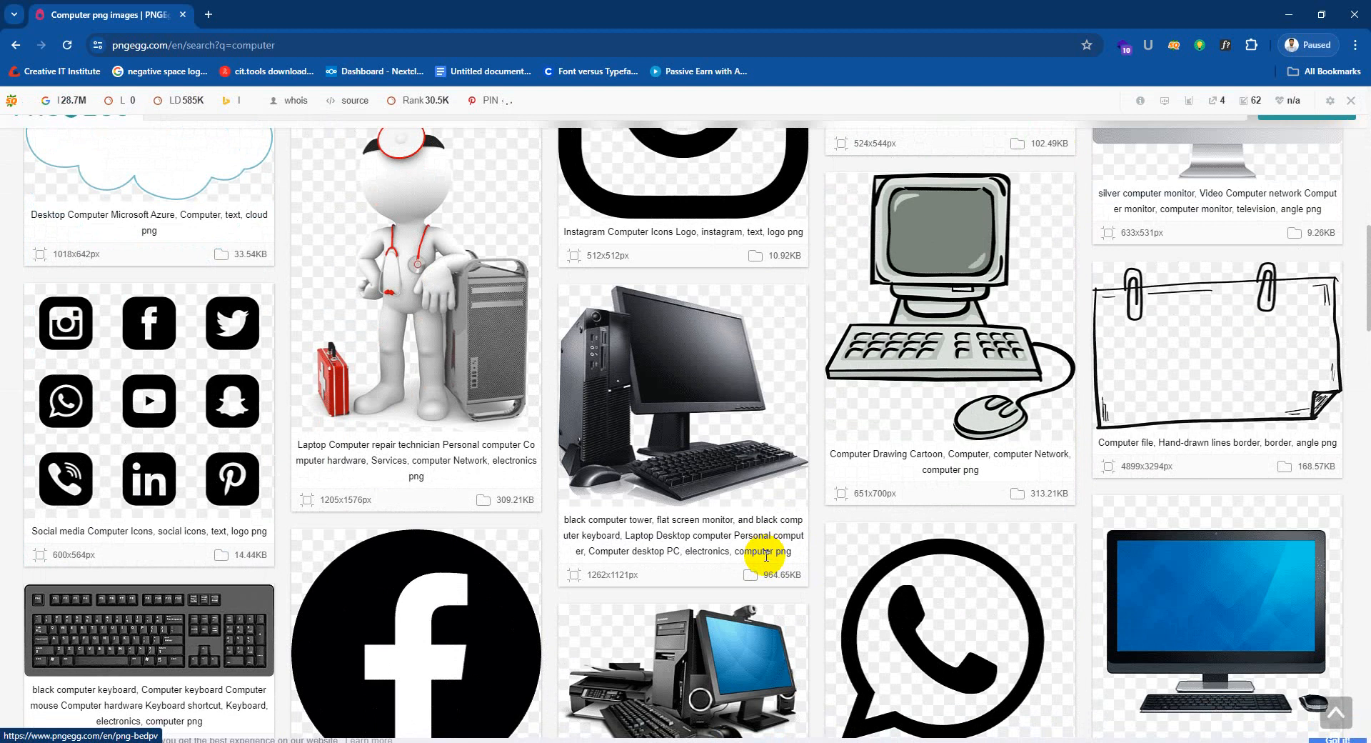
scroll(766, 561, down, 10)
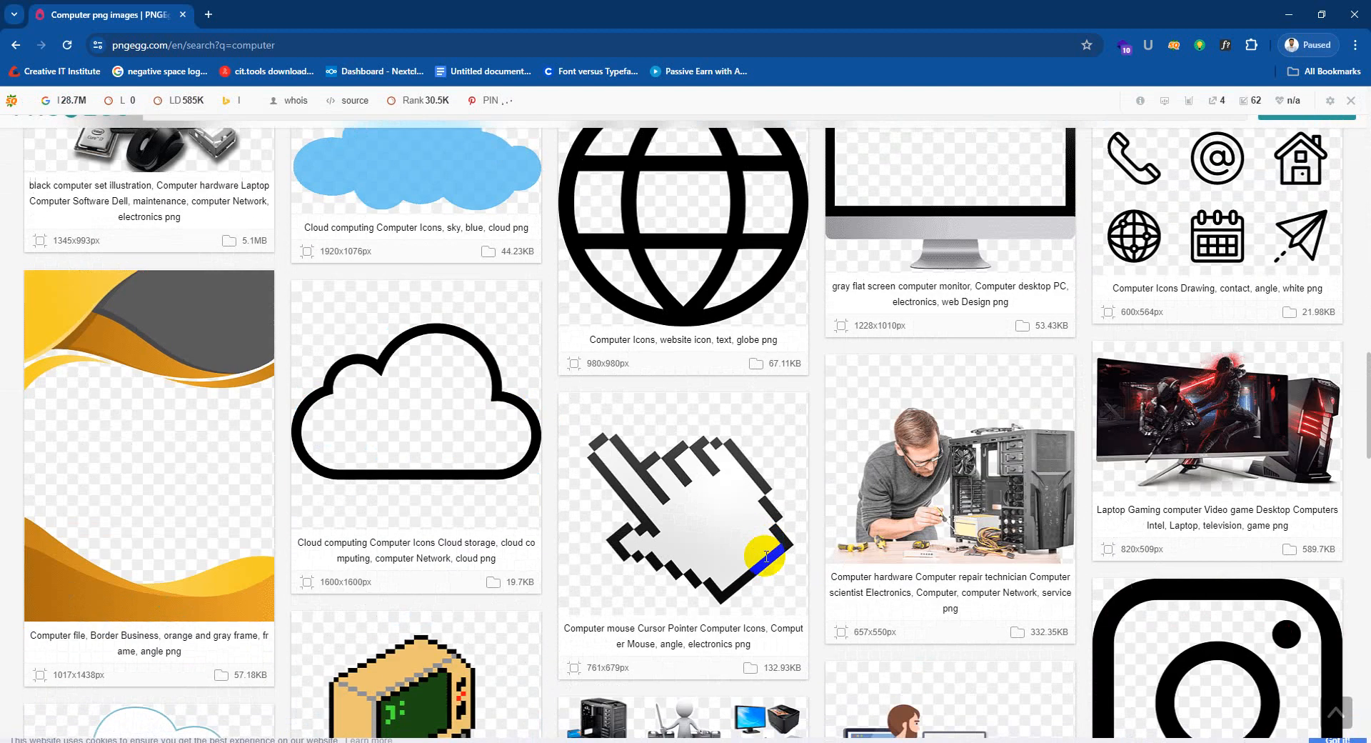
scroll(767, 560, down, 12)
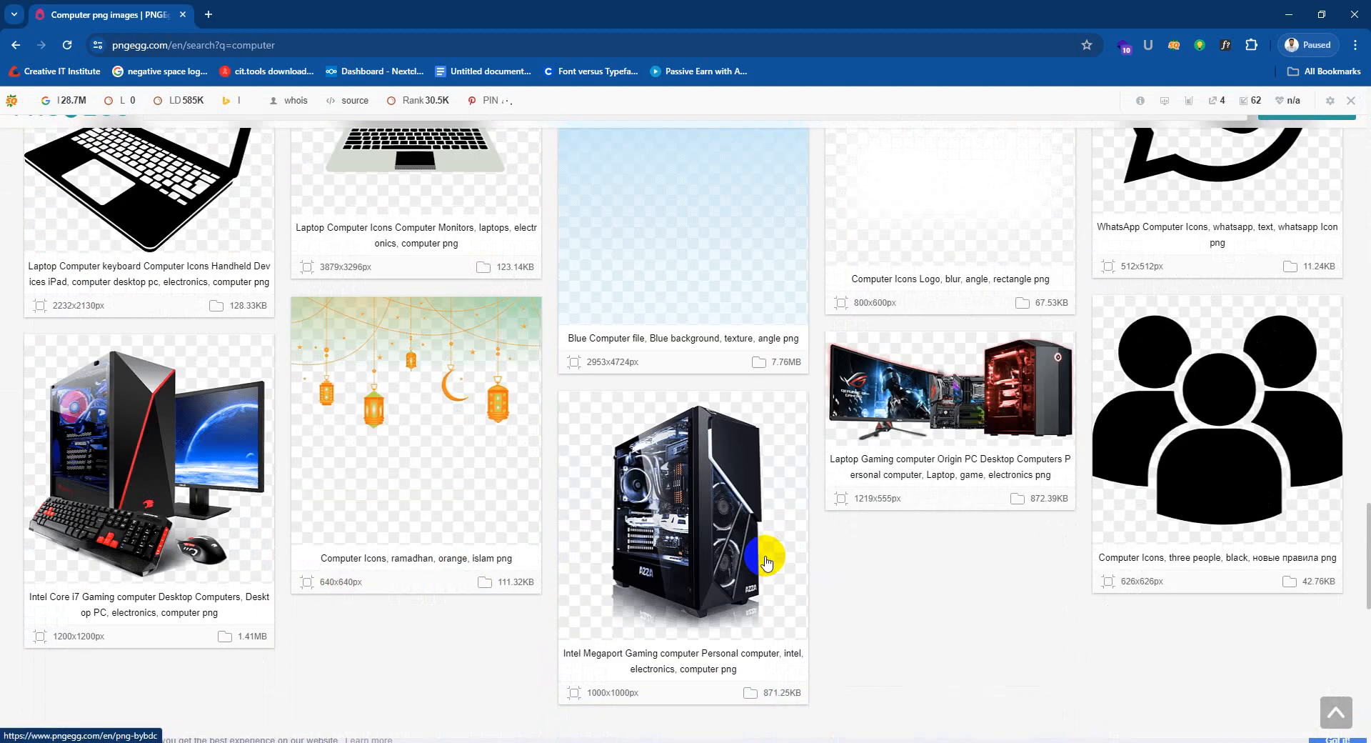
scroll(766, 561, up, 20)
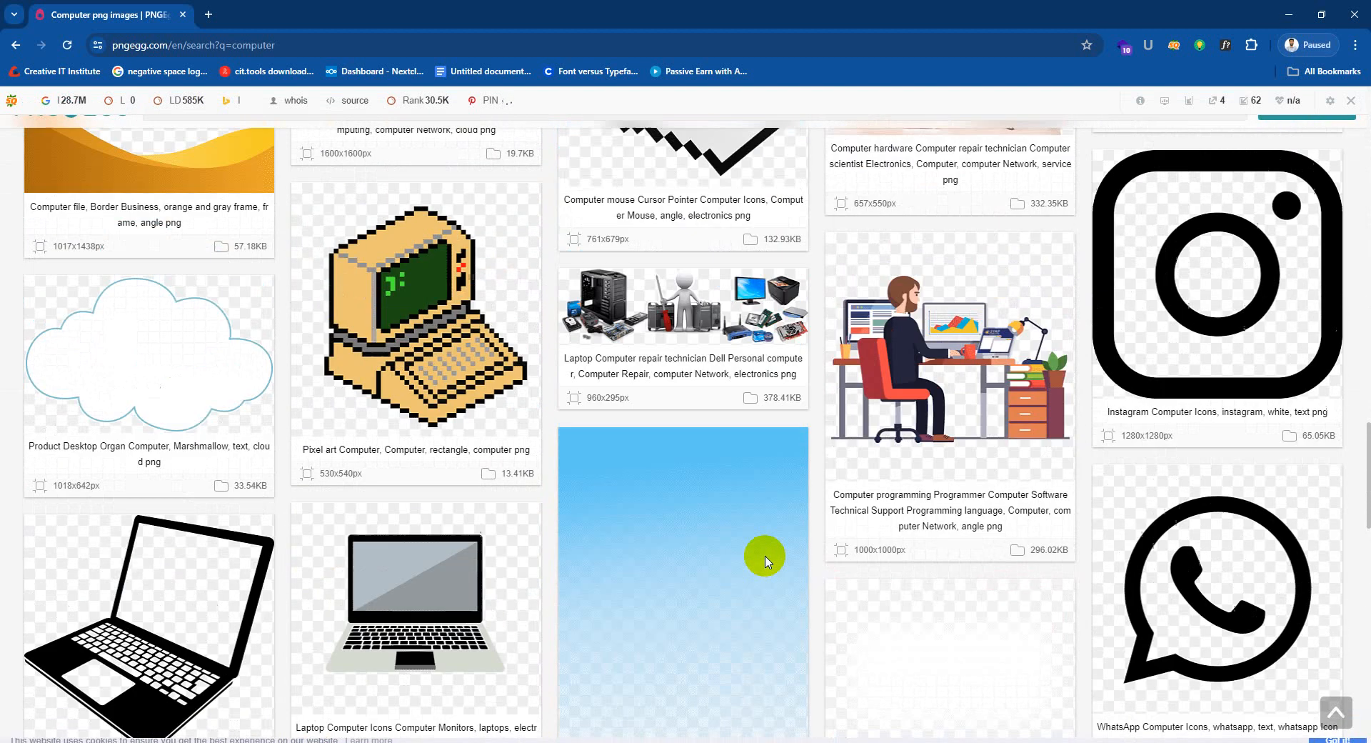
scroll(766, 560, up, 15)
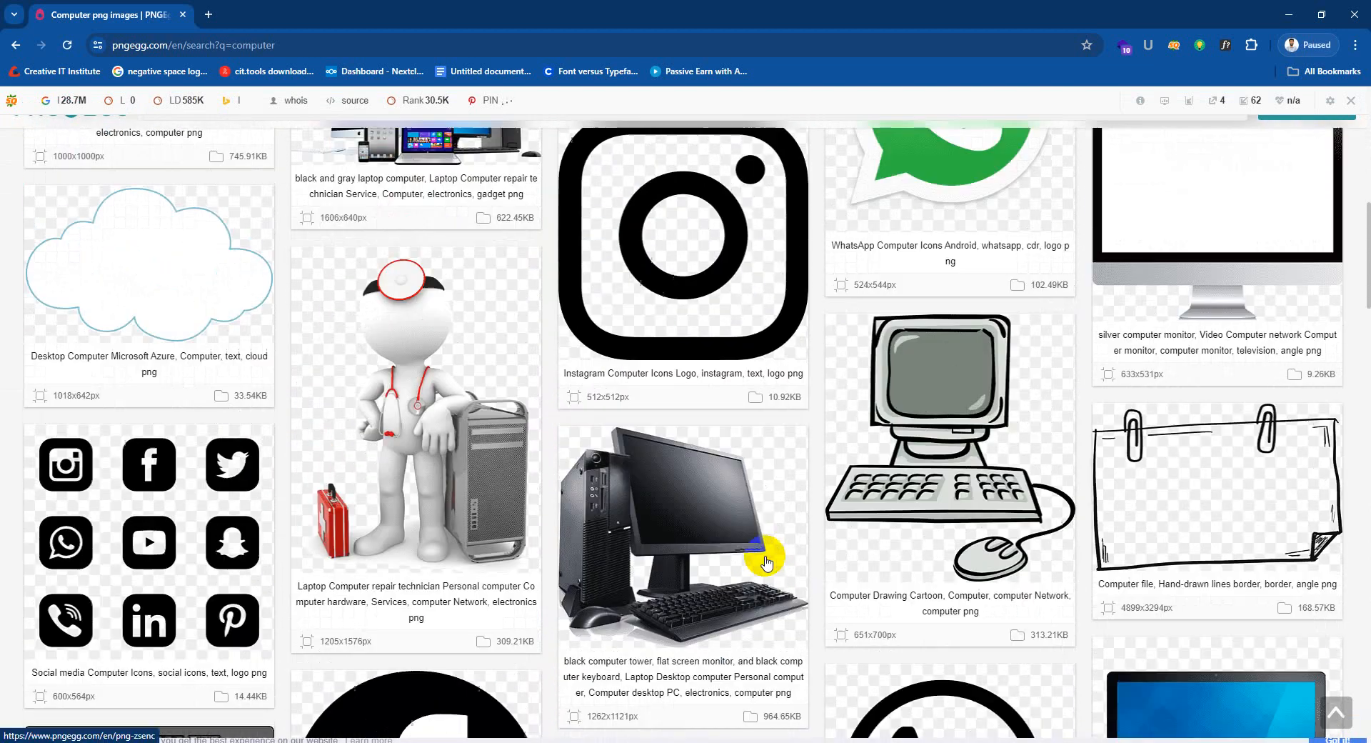
Step: Open the desktop computer image with the purple Menu screen from the PNGEgg results
scroll(766, 560, down, 9)
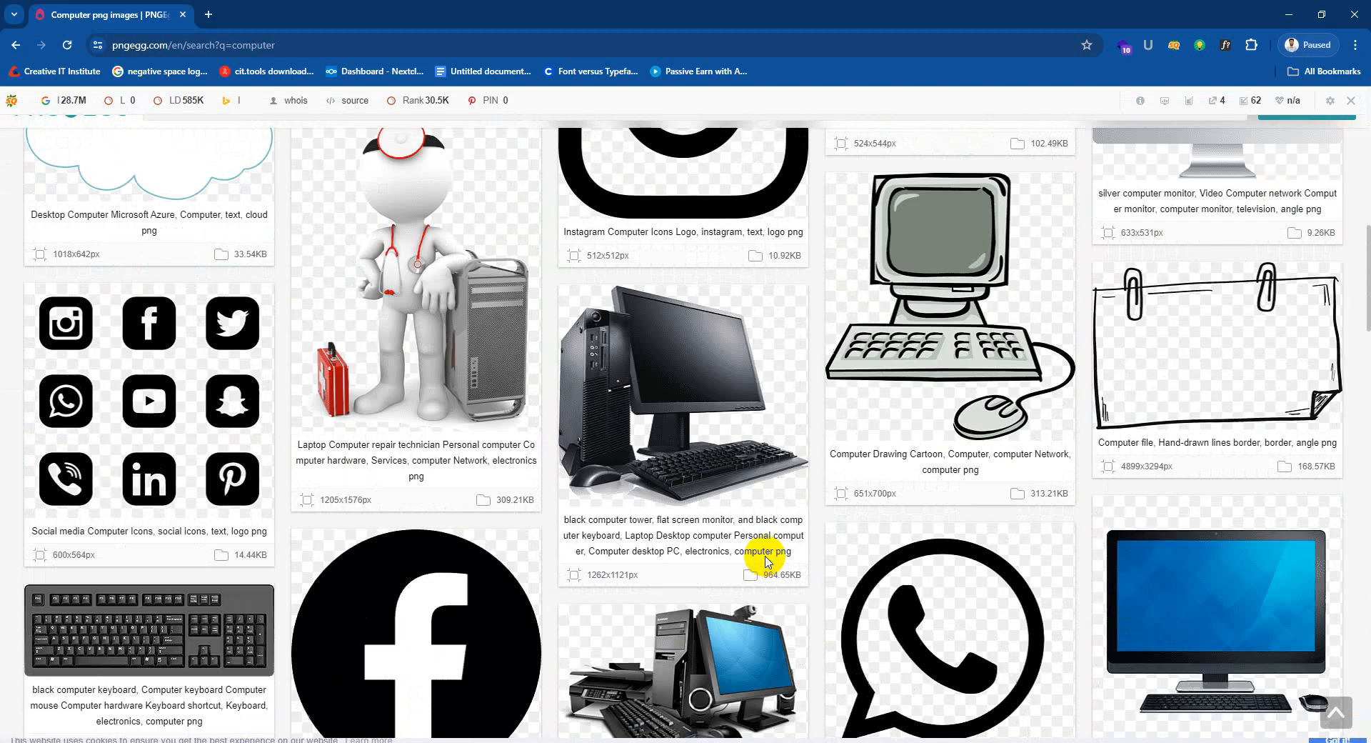
scroll(766, 557, up, 11)
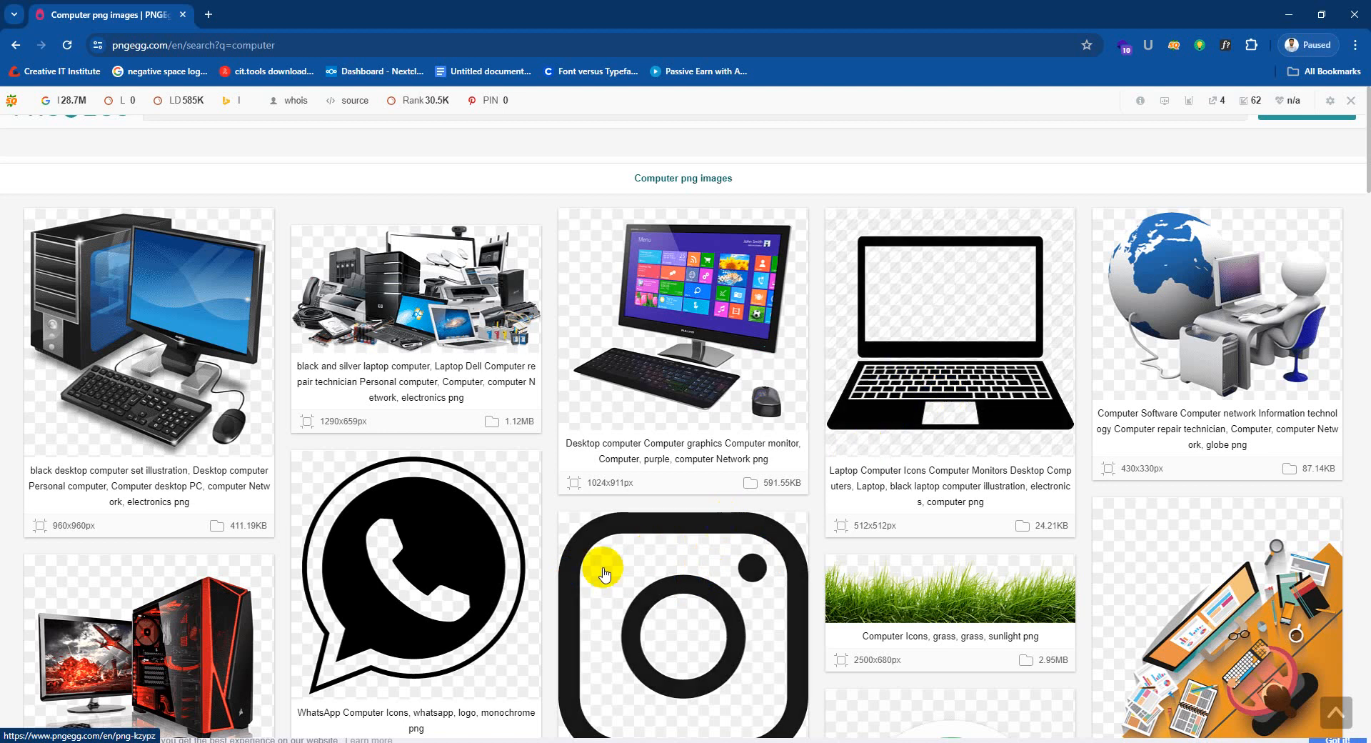
scroll(604, 575, down, 3)
scroll(642, 505, up, 3)
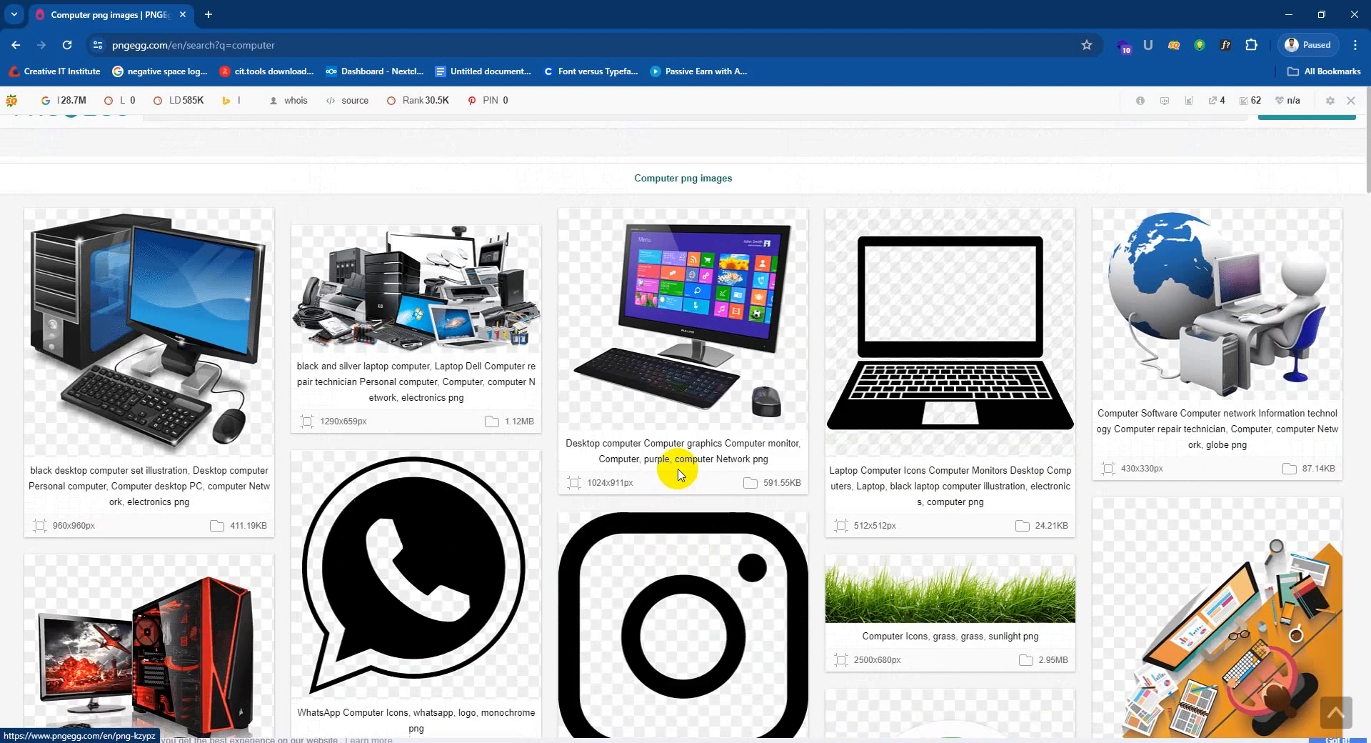
click(701, 307)
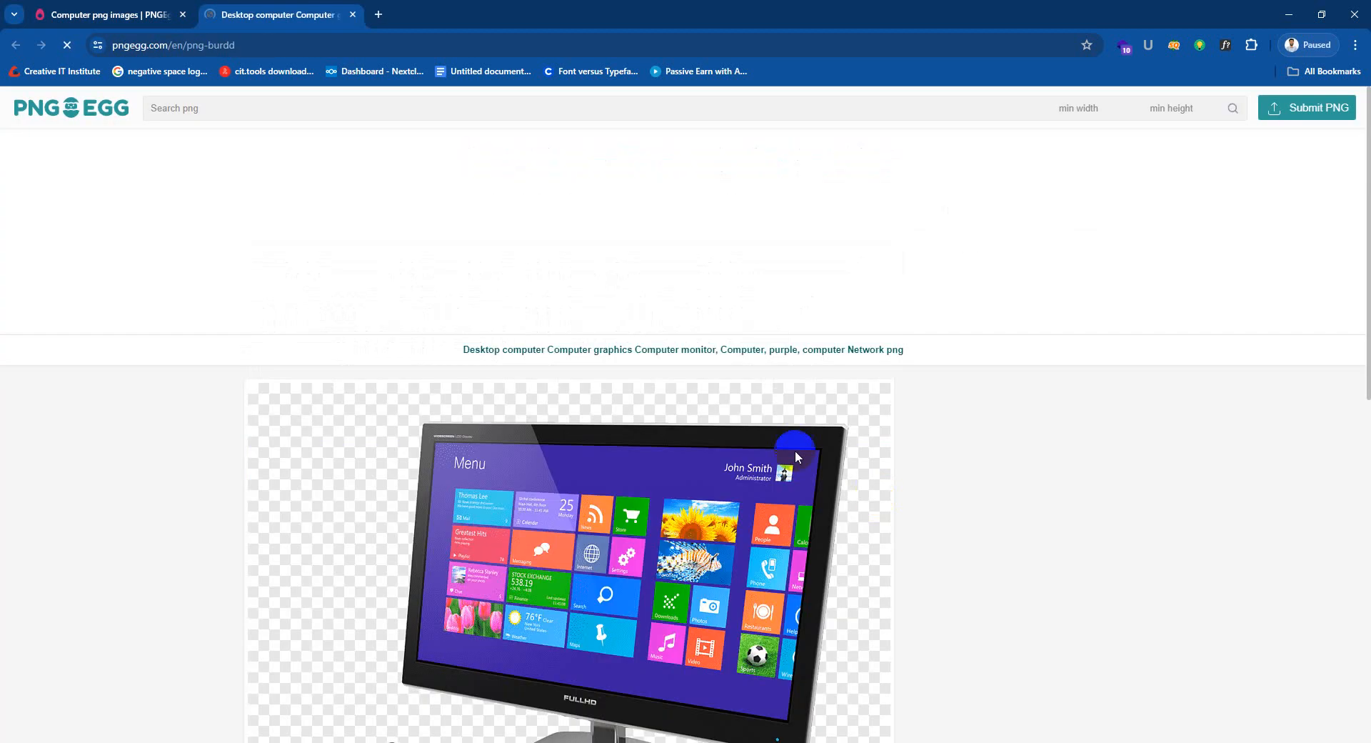
Step: Download the desktop computer PNG for free from its image page
scroll(658, 564, down, 10)
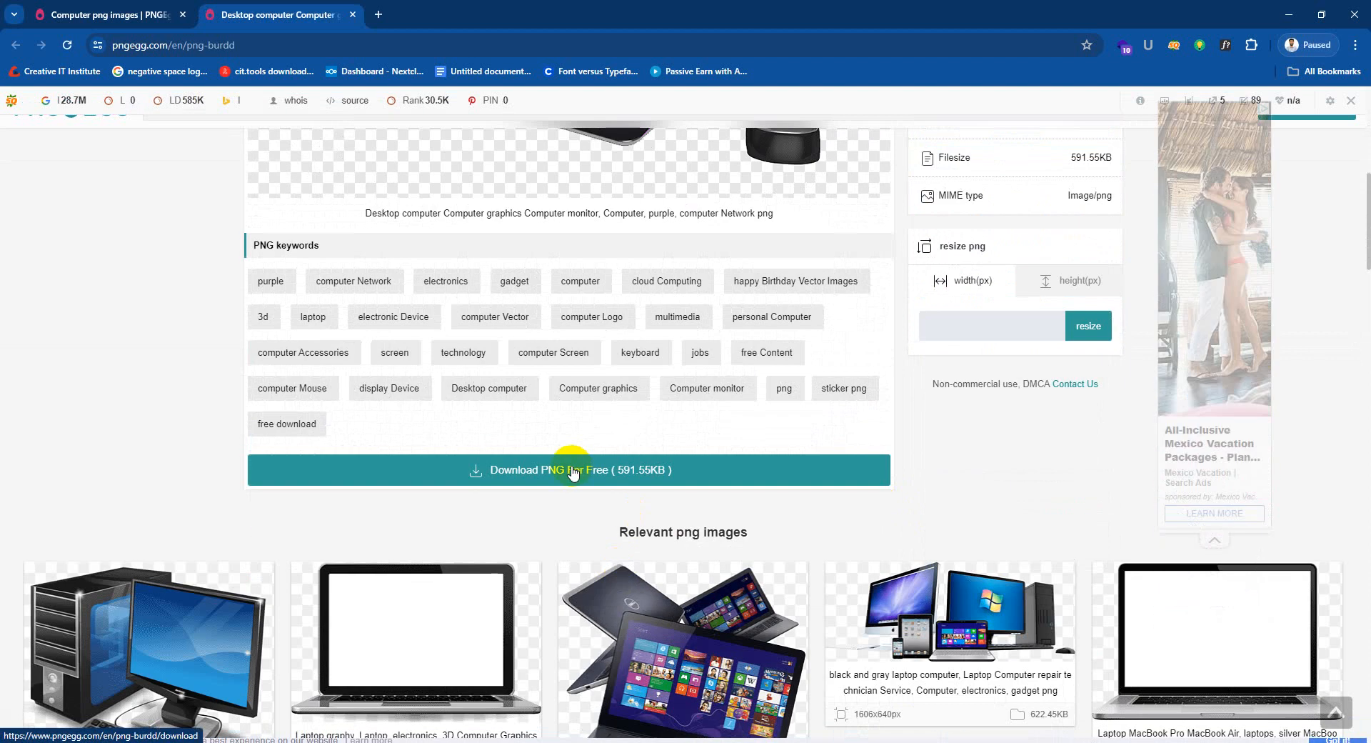
click(572, 471)
click(742, 496)
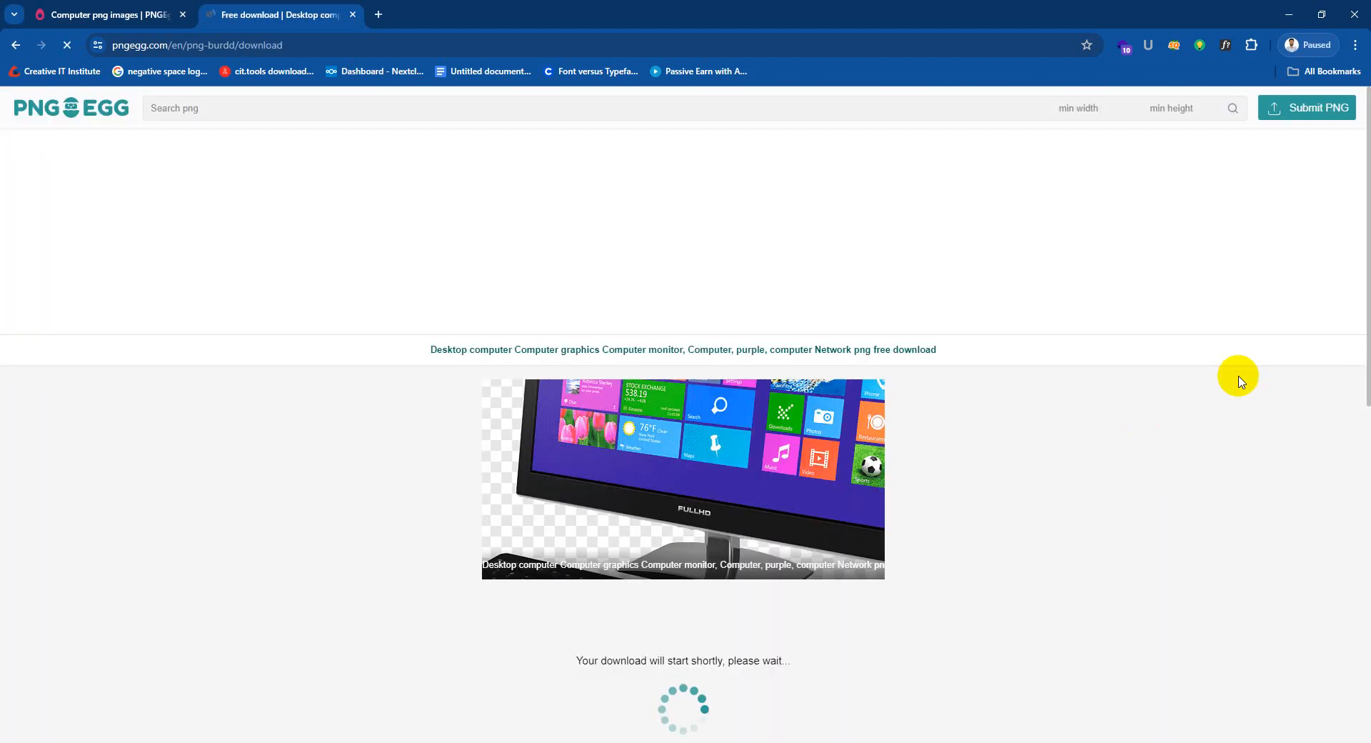
scroll(749, 571, down, 3)
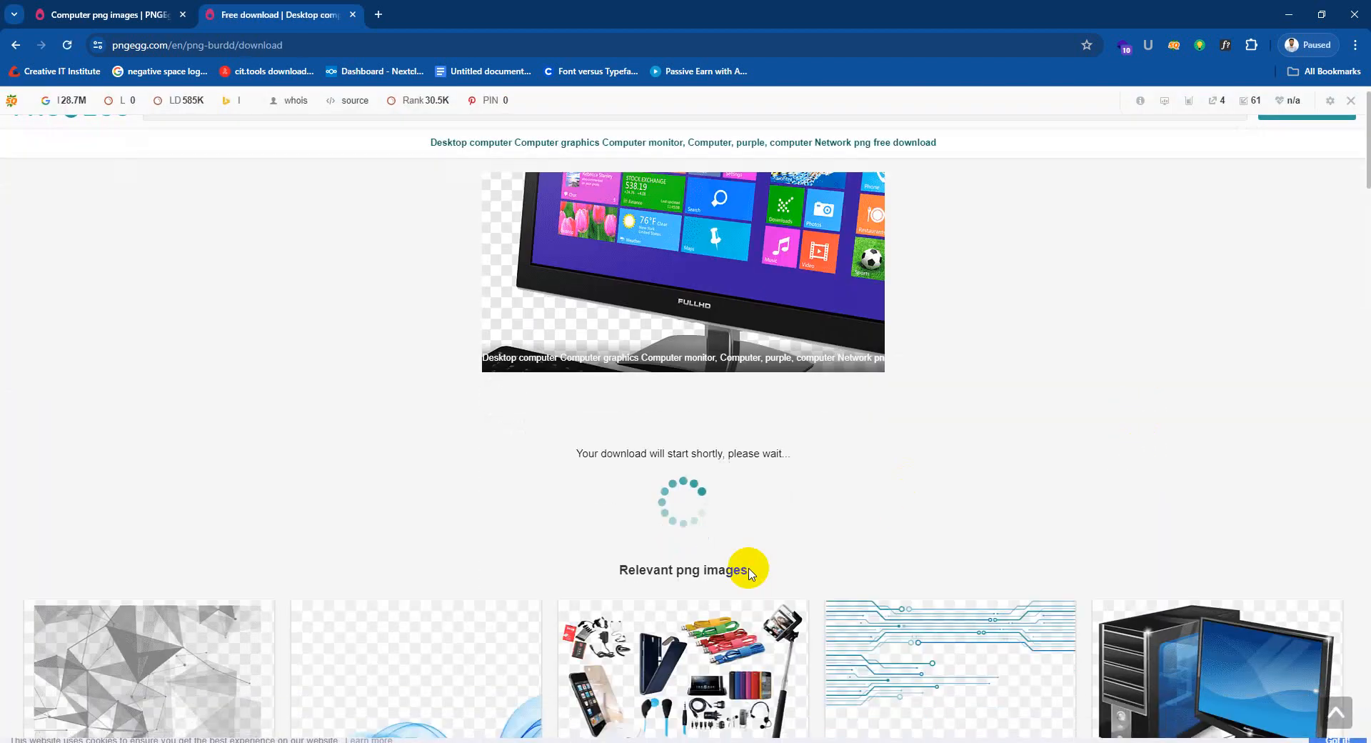
scroll(748, 571, down, 3)
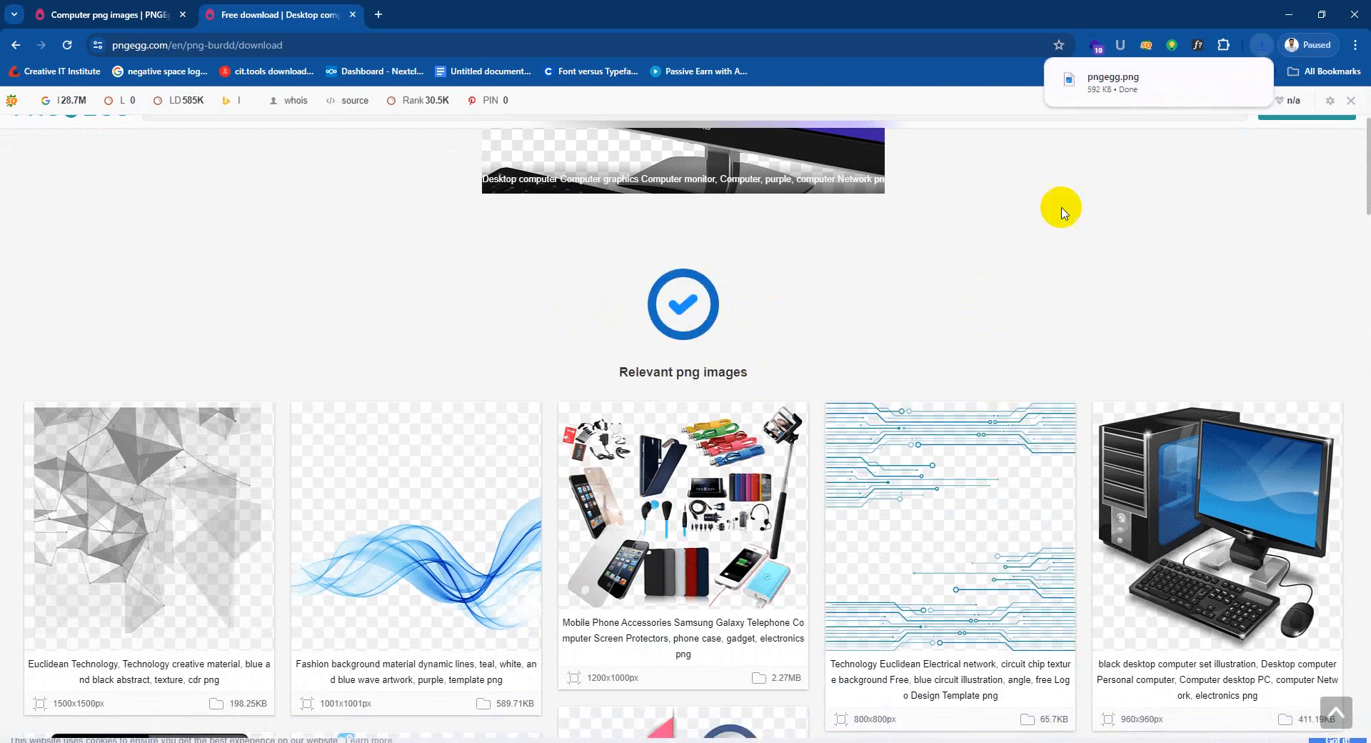
Step: Place the downloaded pngegg.png from the Downloads folder into the Adobe Illustrator document and embed it
click(1219, 76)
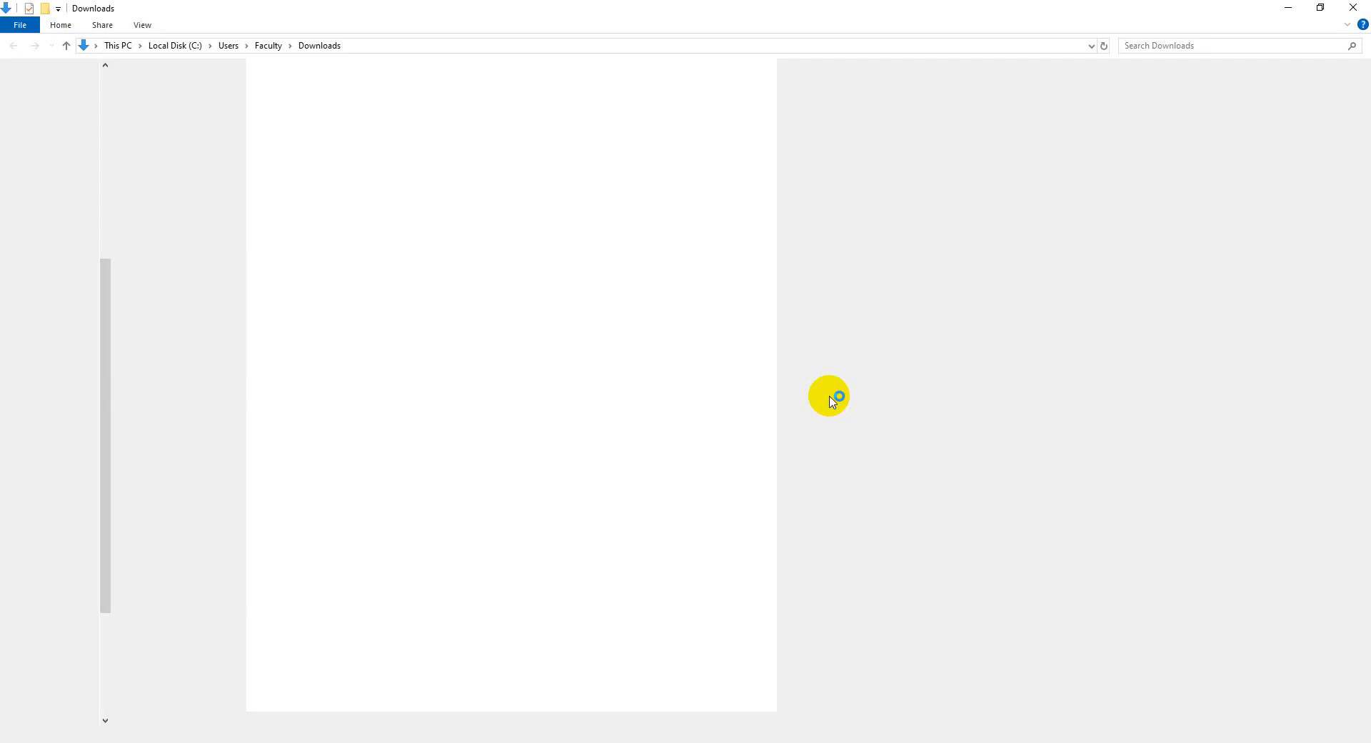
drag(182, 152, 340, 719)
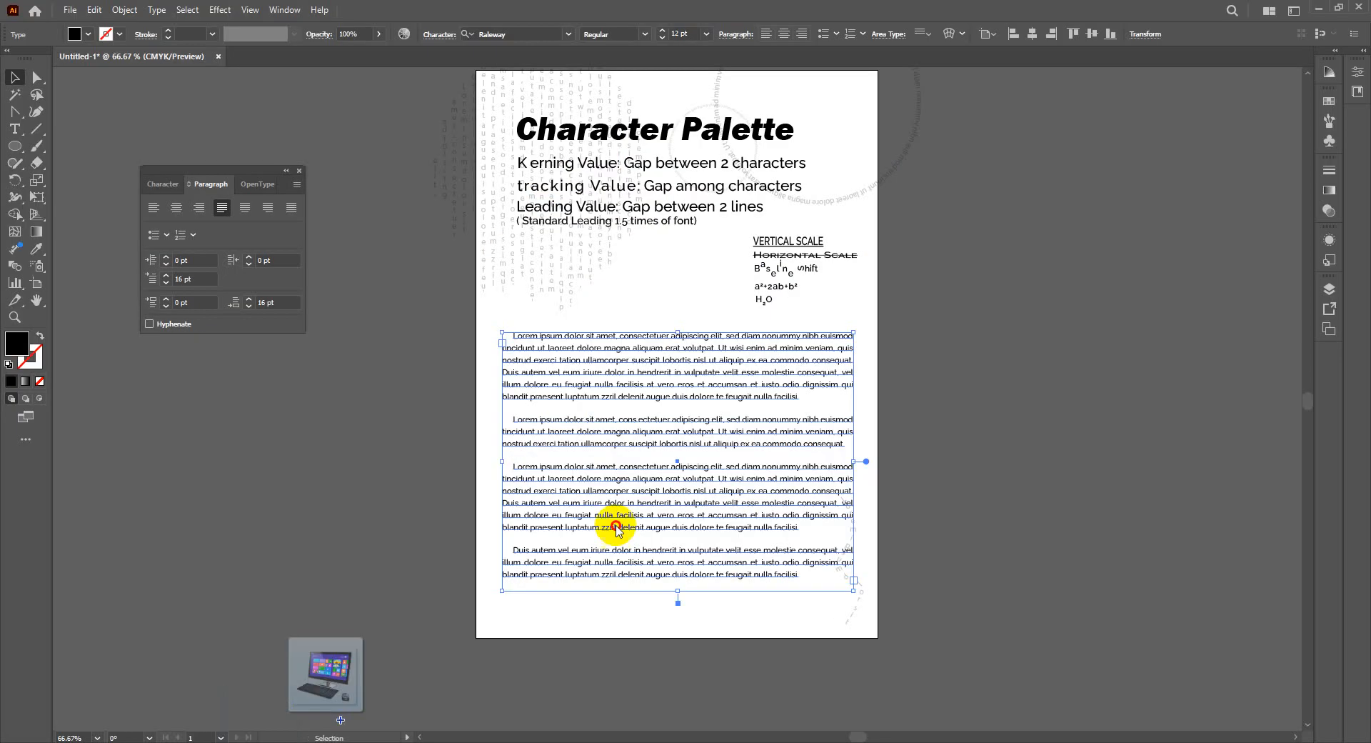
drag(617, 529, 646, 472)
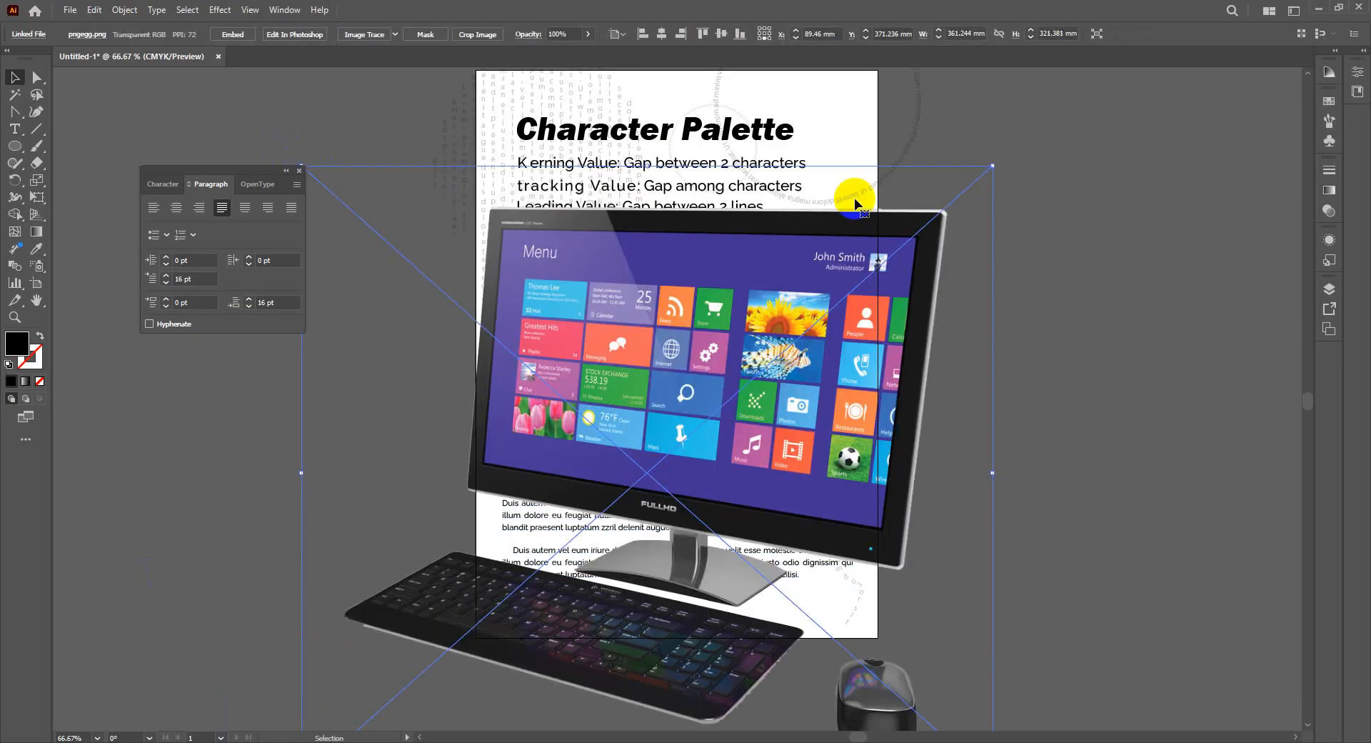
click(236, 35)
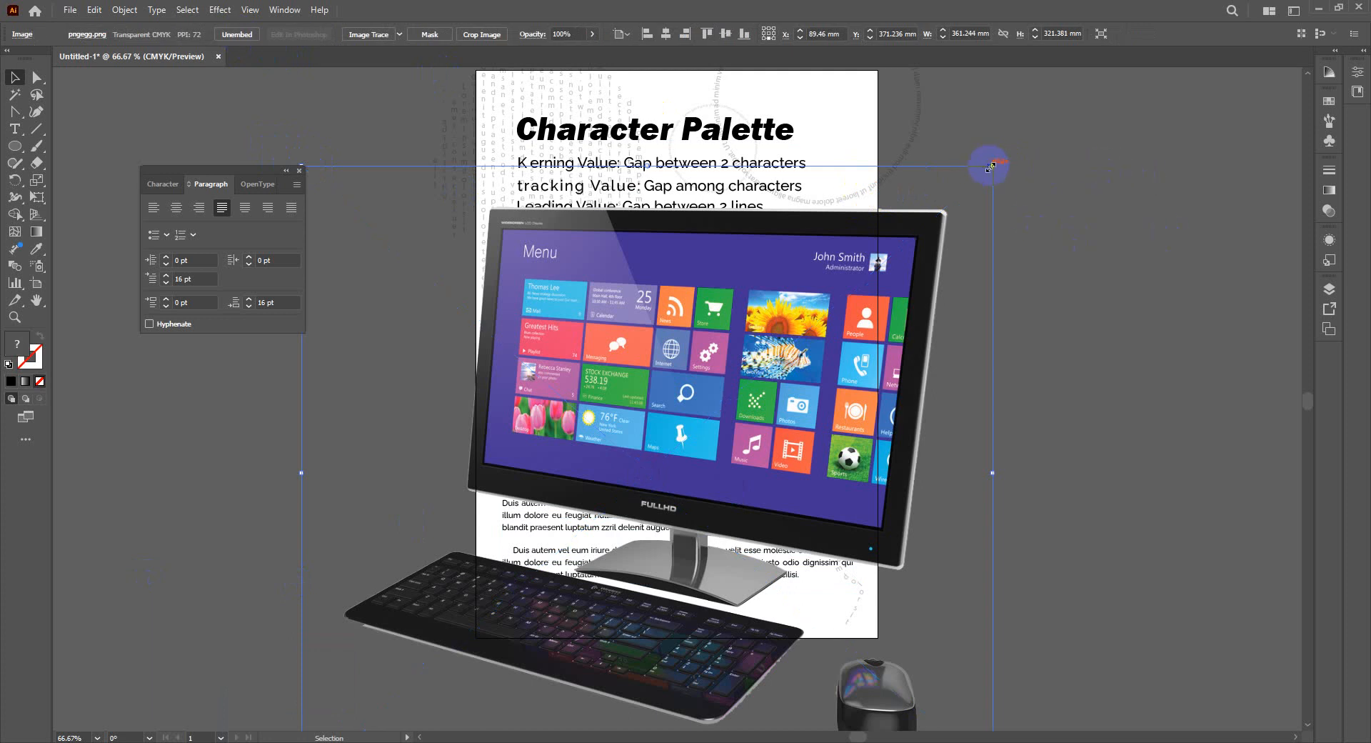
Step: Scale the computer image down to about 67 × 60 mm and place it over the middle of the Lorem ipsum text
drag(990, 166, 485, 613)
drag(418, 655, 696, 414)
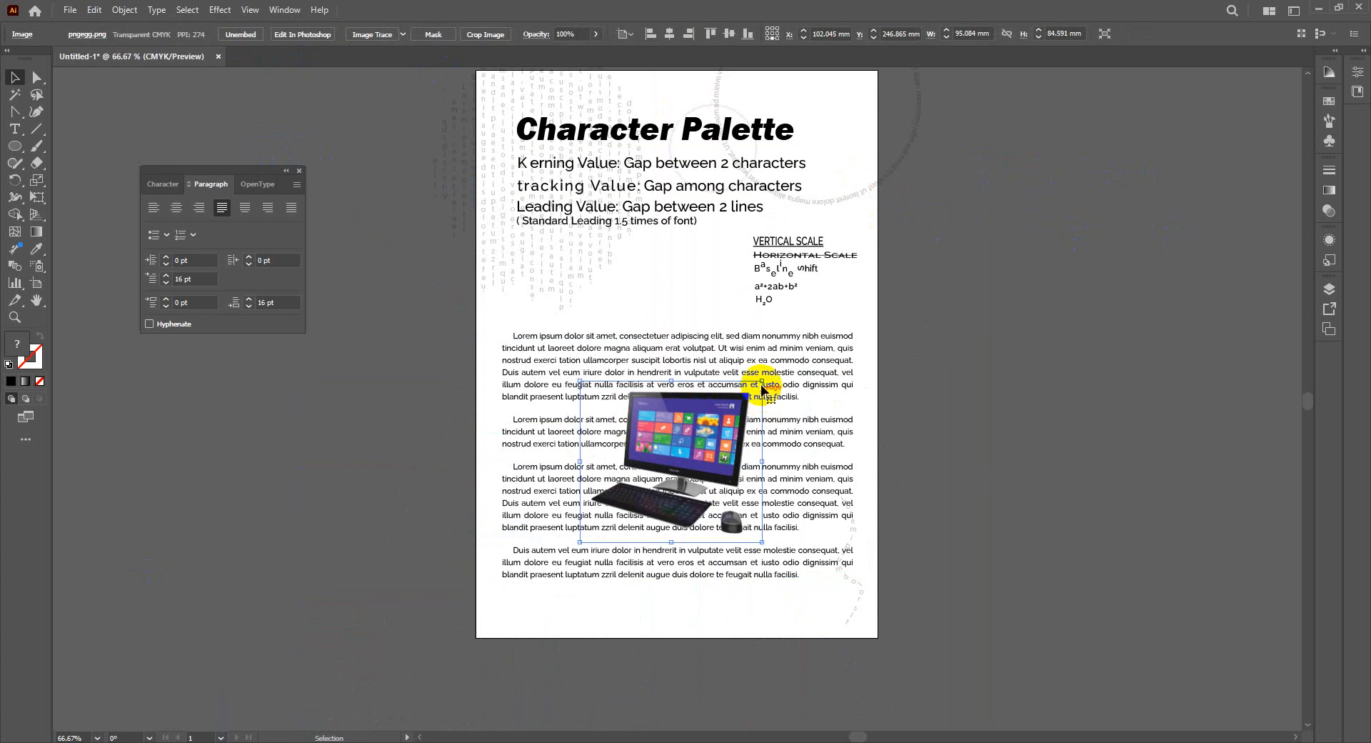
drag(762, 382, 695, 448)
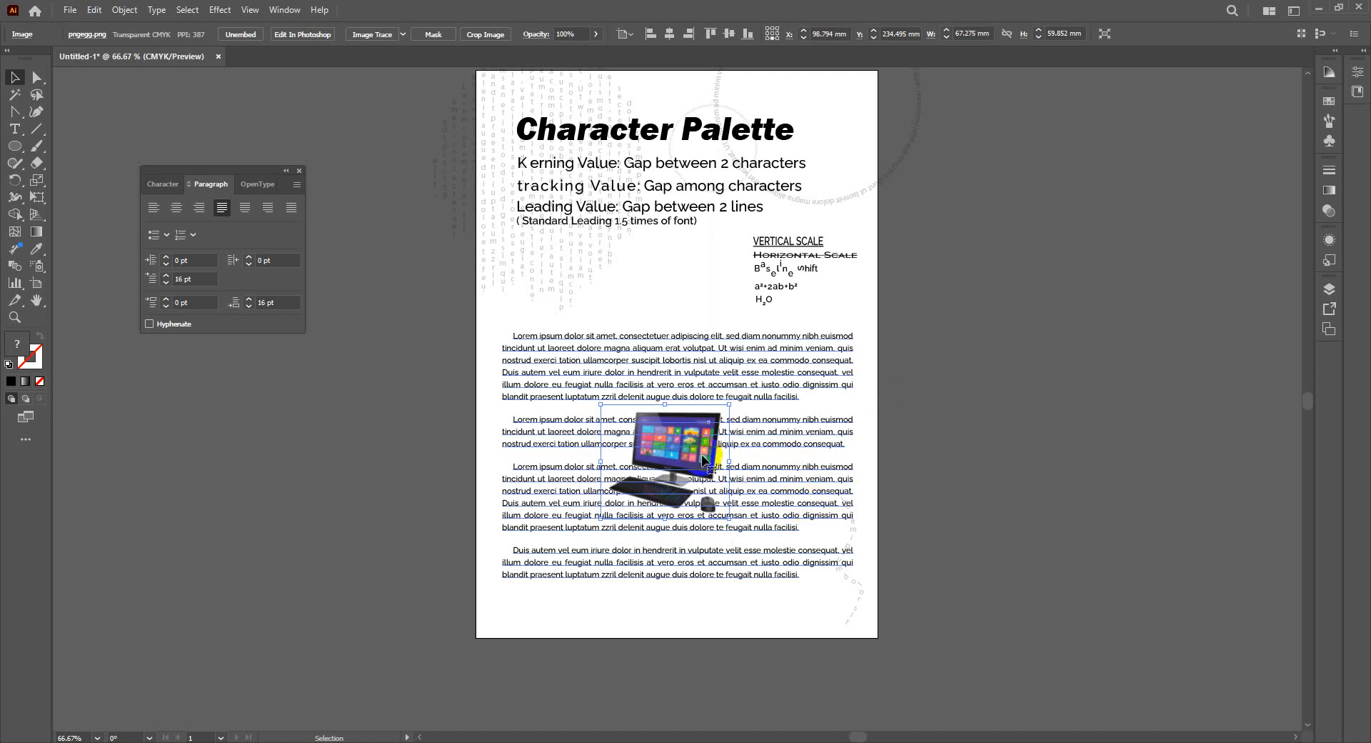
Step: Apply Text Wrap to the computer image together with the Lorem ipsum text frame, accepting the wrap for all selected objects
key(ctrl+equal)
key(ctrl+equal)
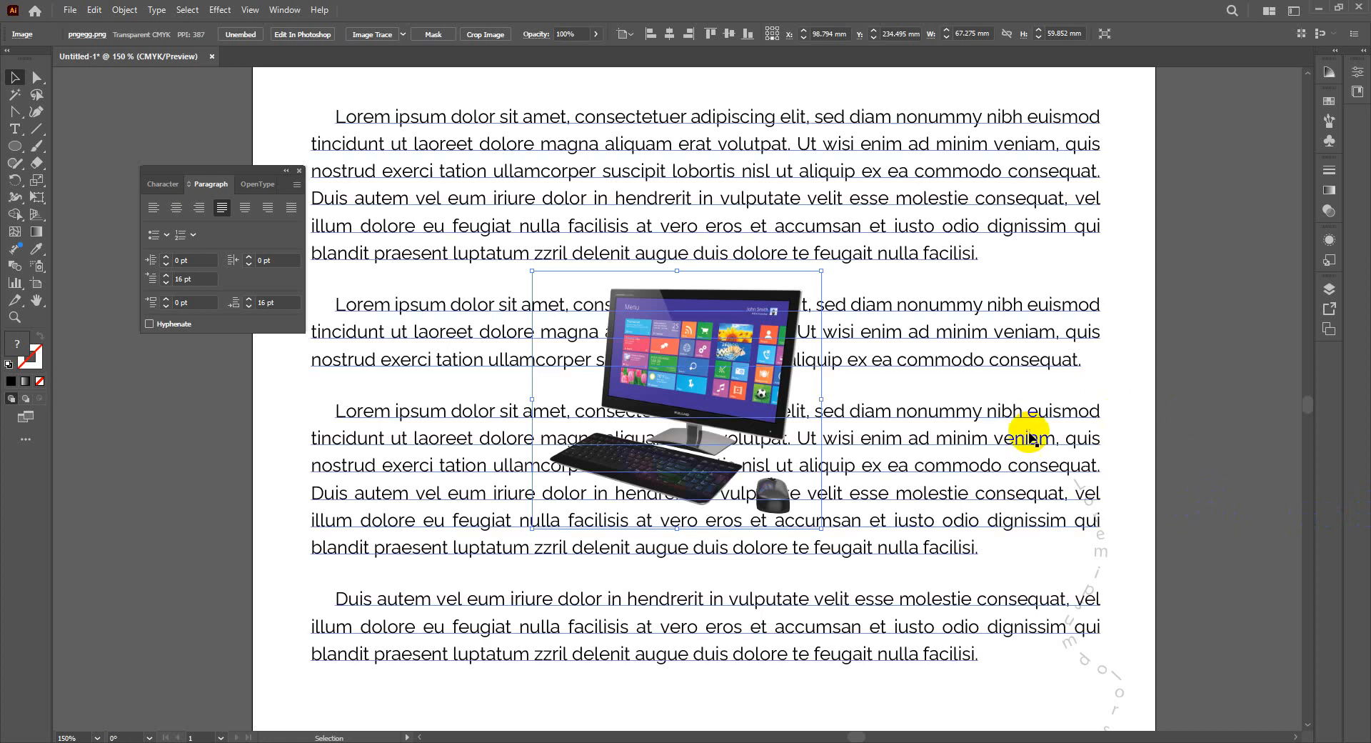
shift+click(878, 407)
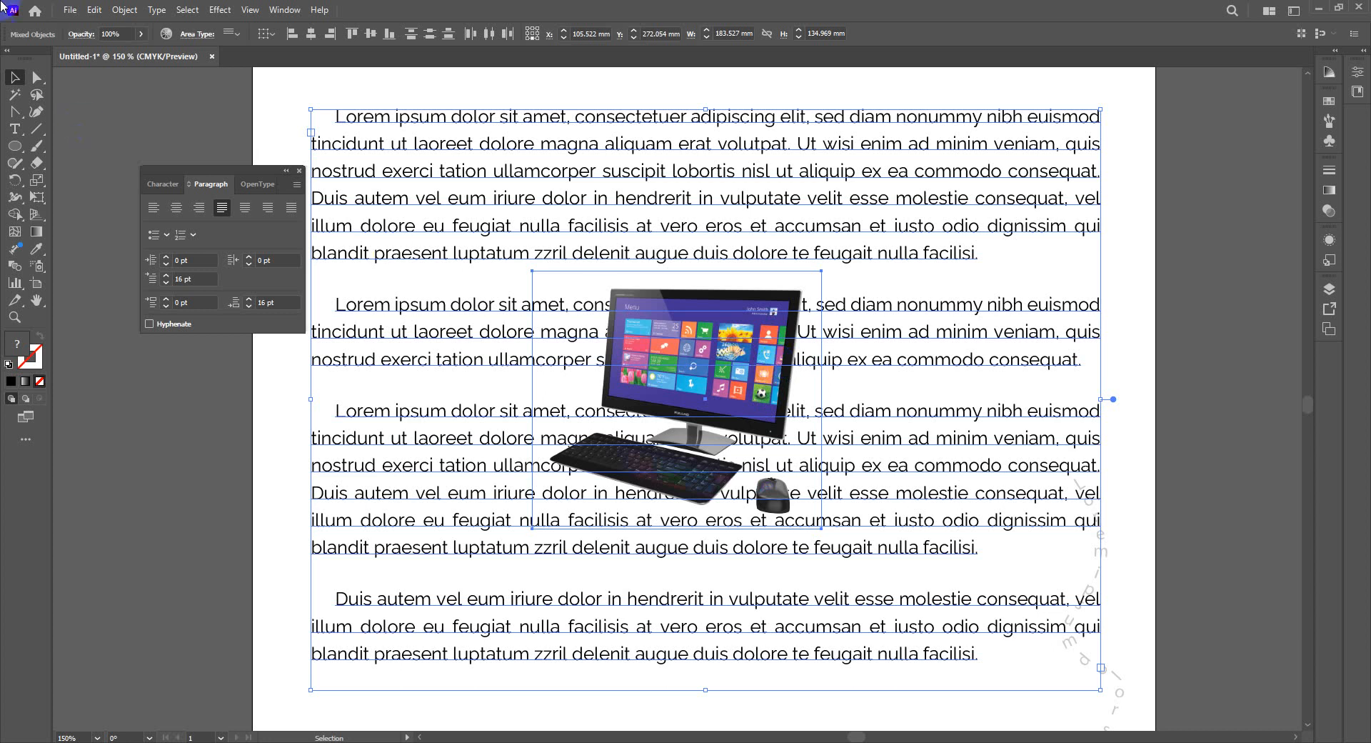
click(125, 10)
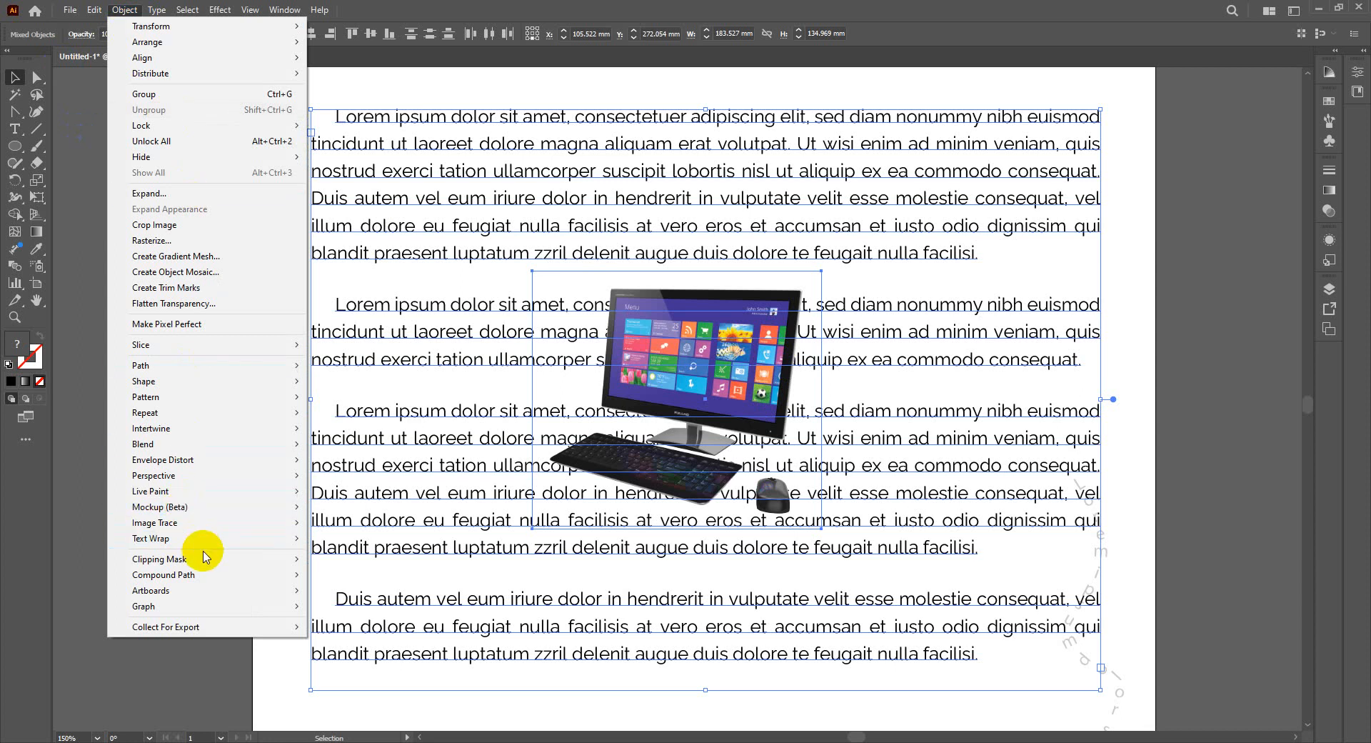
mouse_move(221, 537)
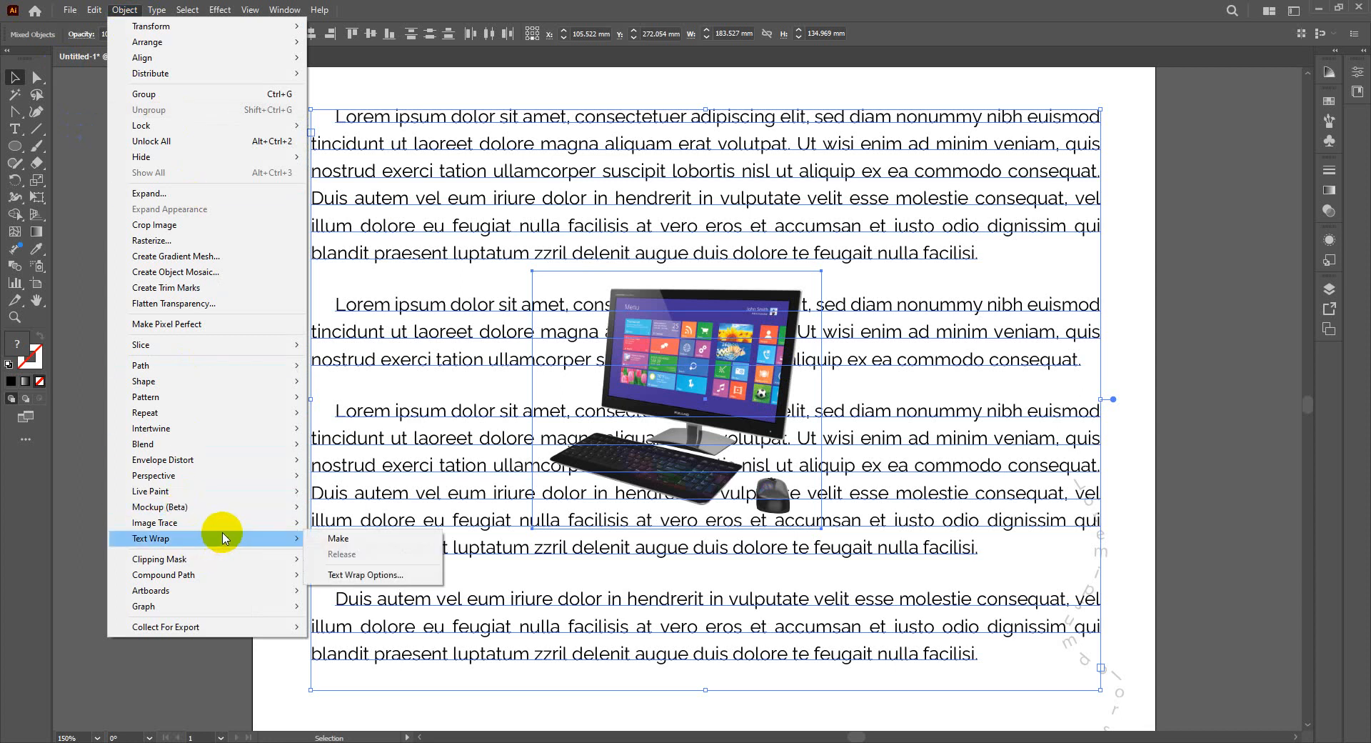
click(336, 539)
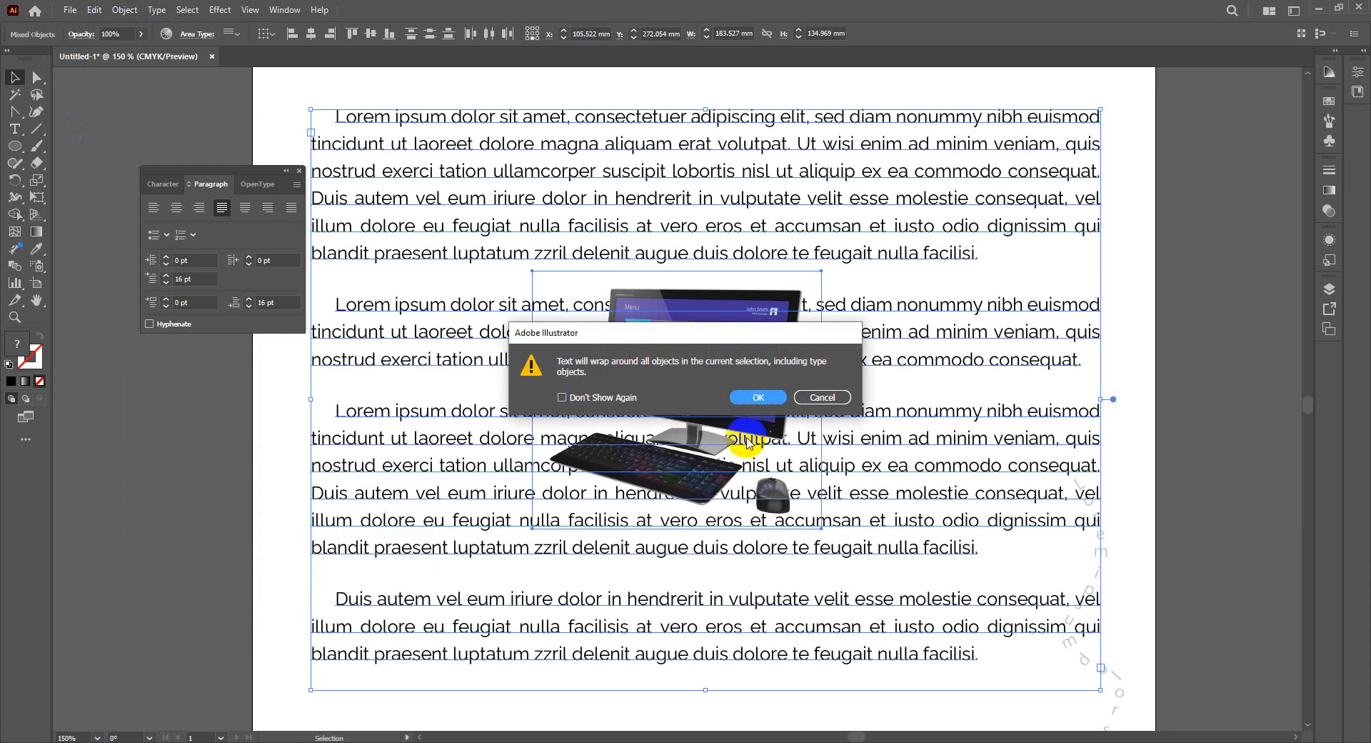
click(758, 397)
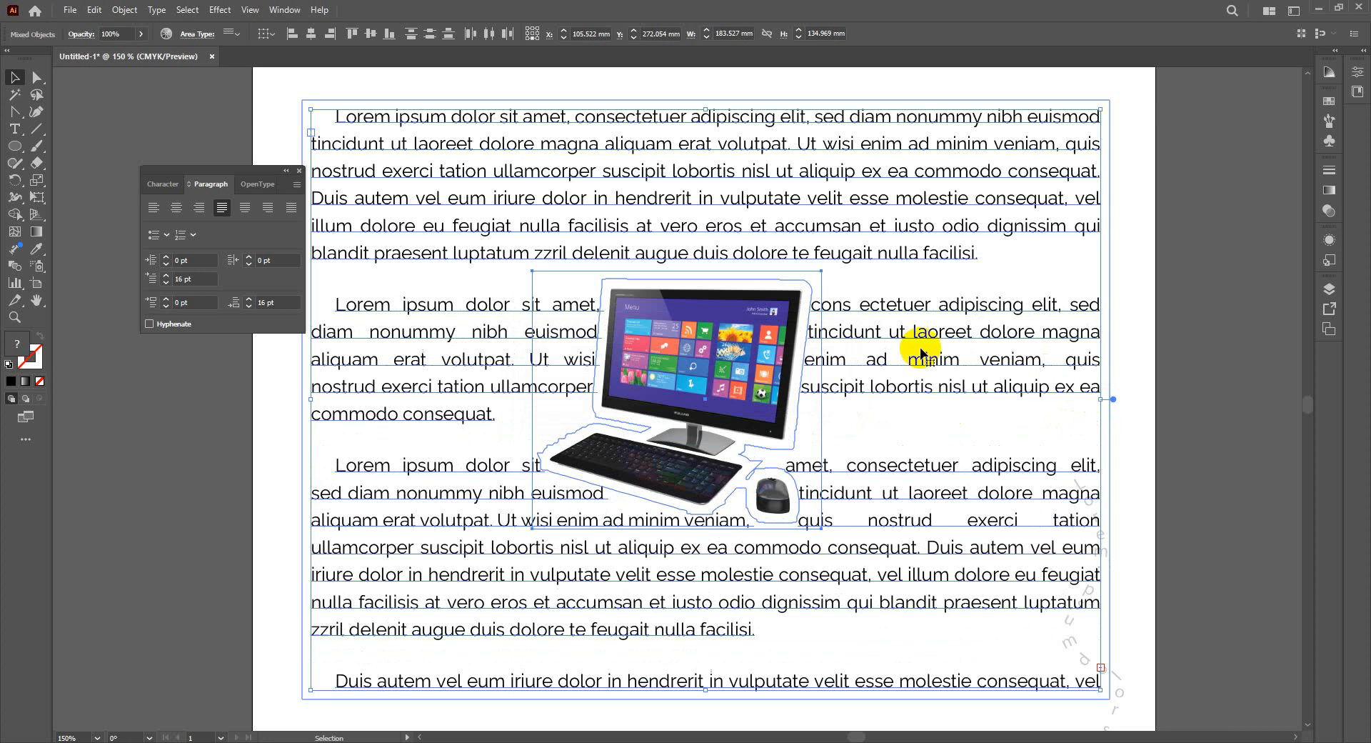
Step: Move the wrapped computer image about 4 mm left and 1 mm up within the paragraph text
click(266, 453)
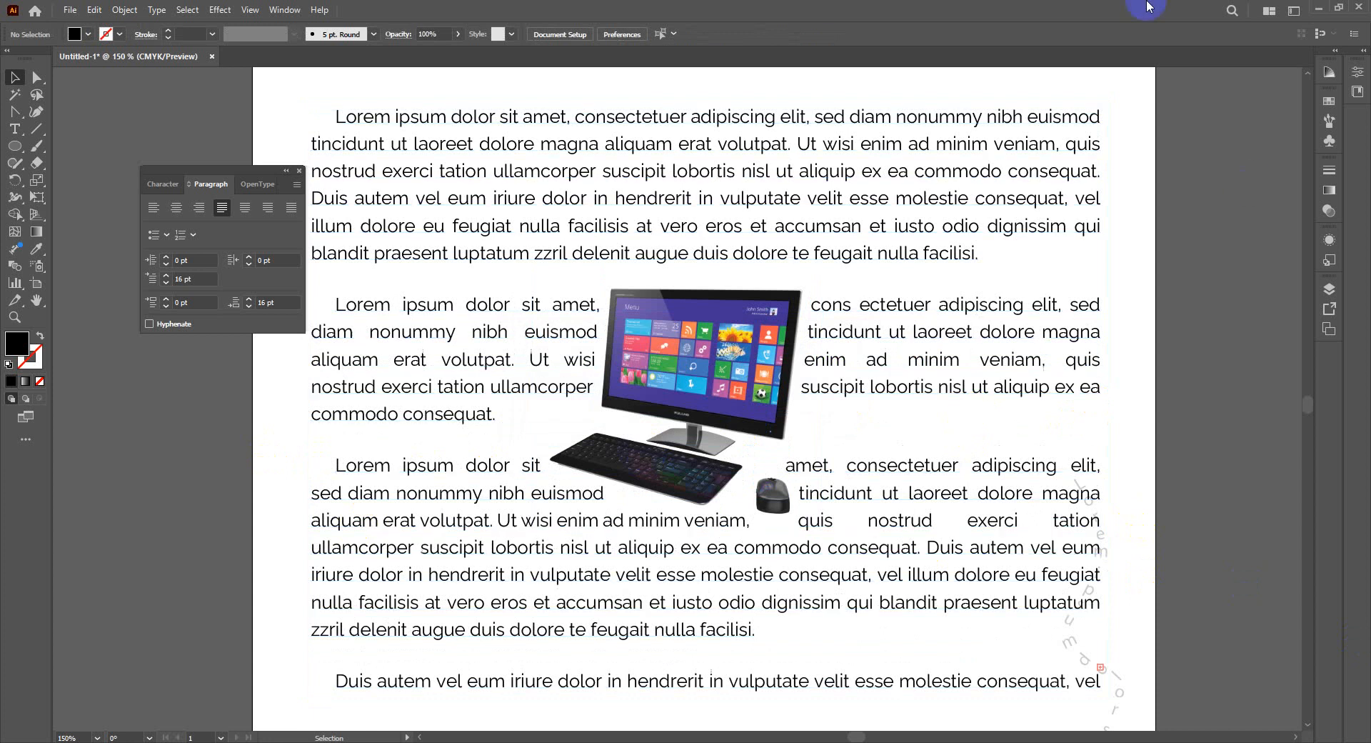
drag(578, 306, 681, 363)
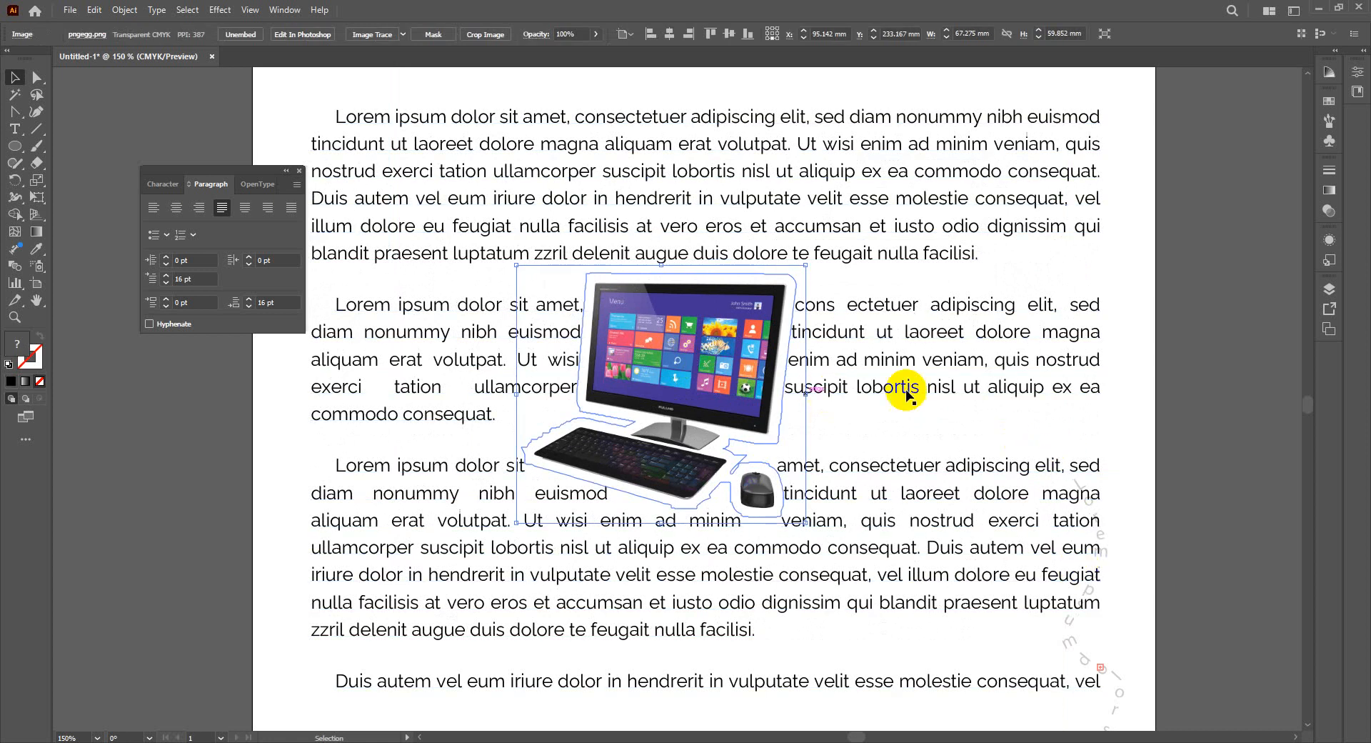
click(939, 416)
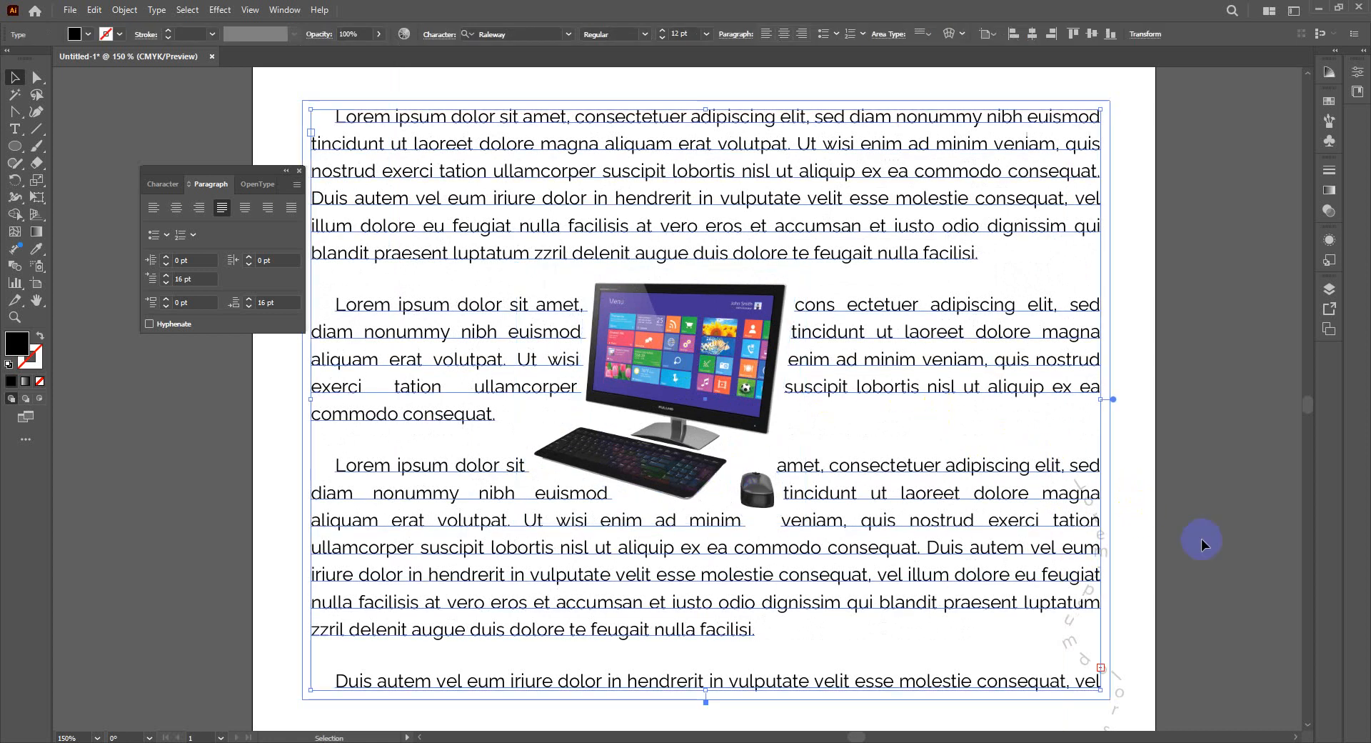
key(ctrl+minus)
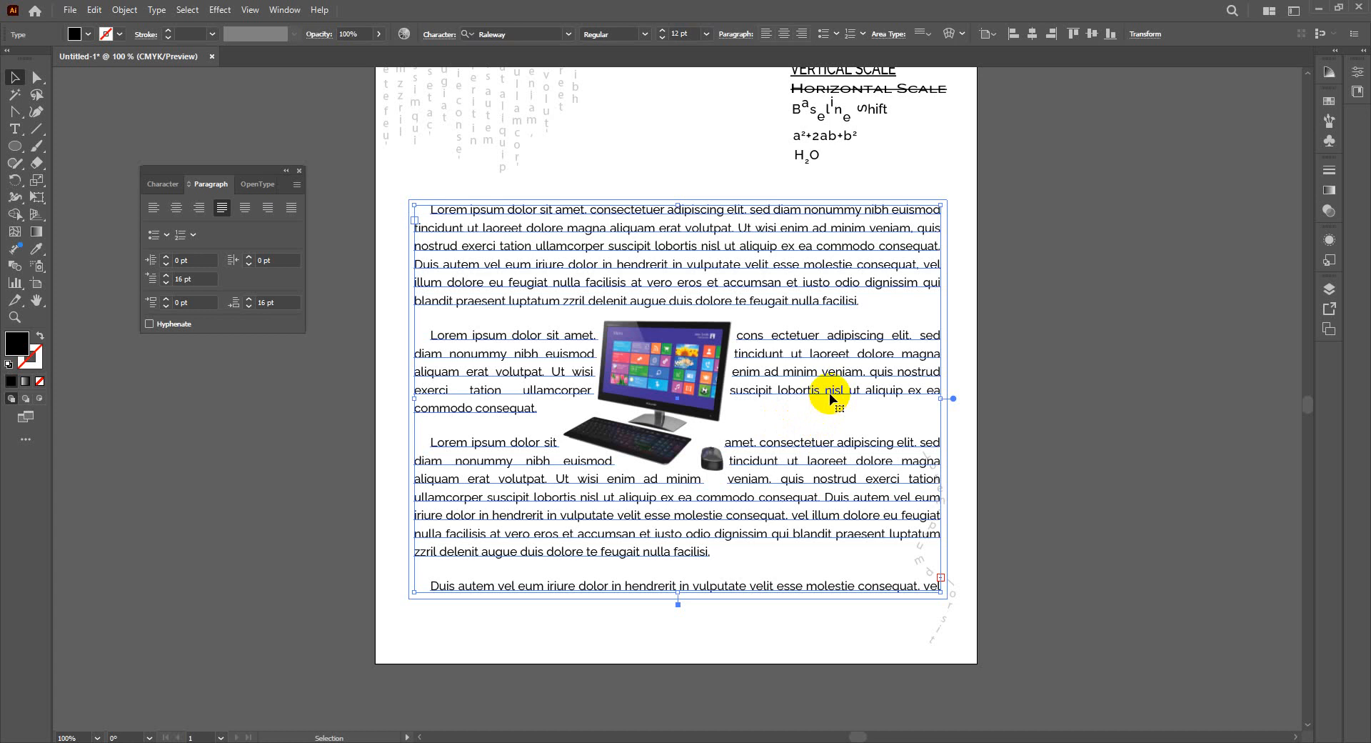
click(127, 10)
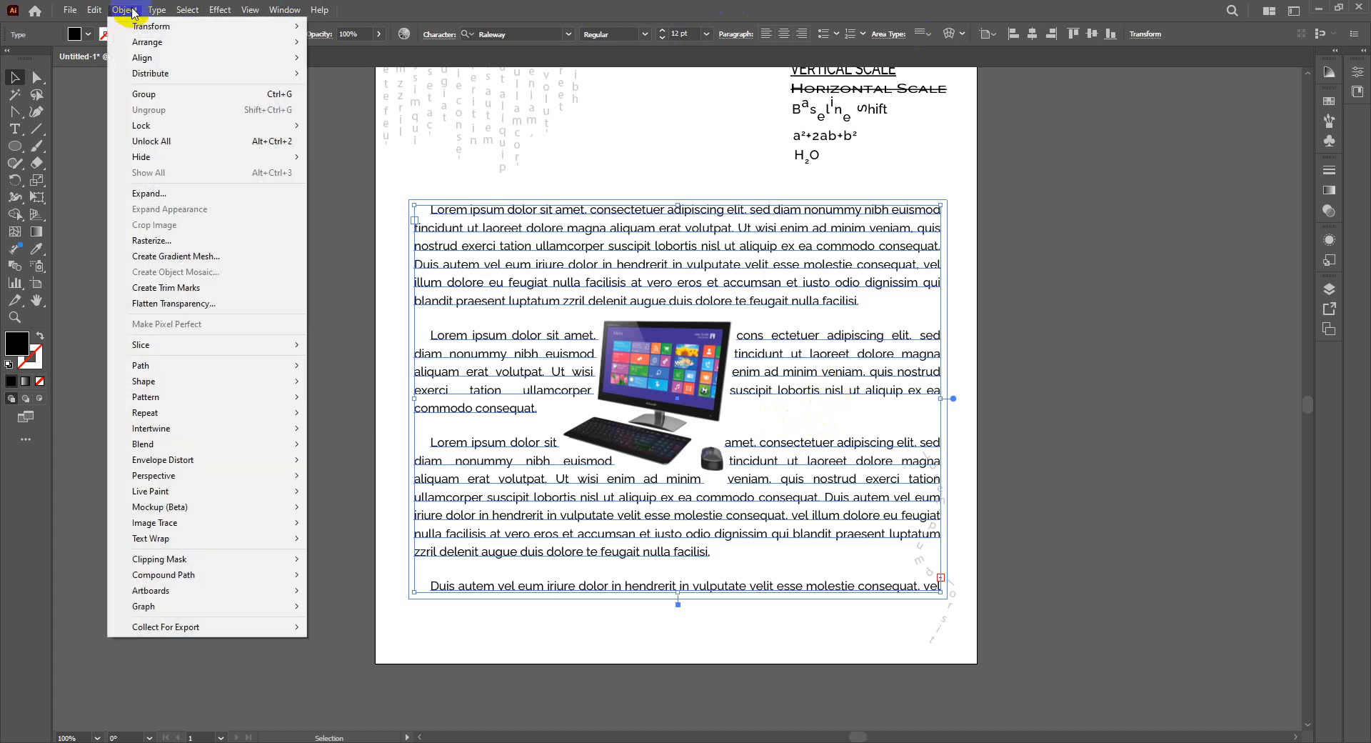
mouse_move(241, 539)
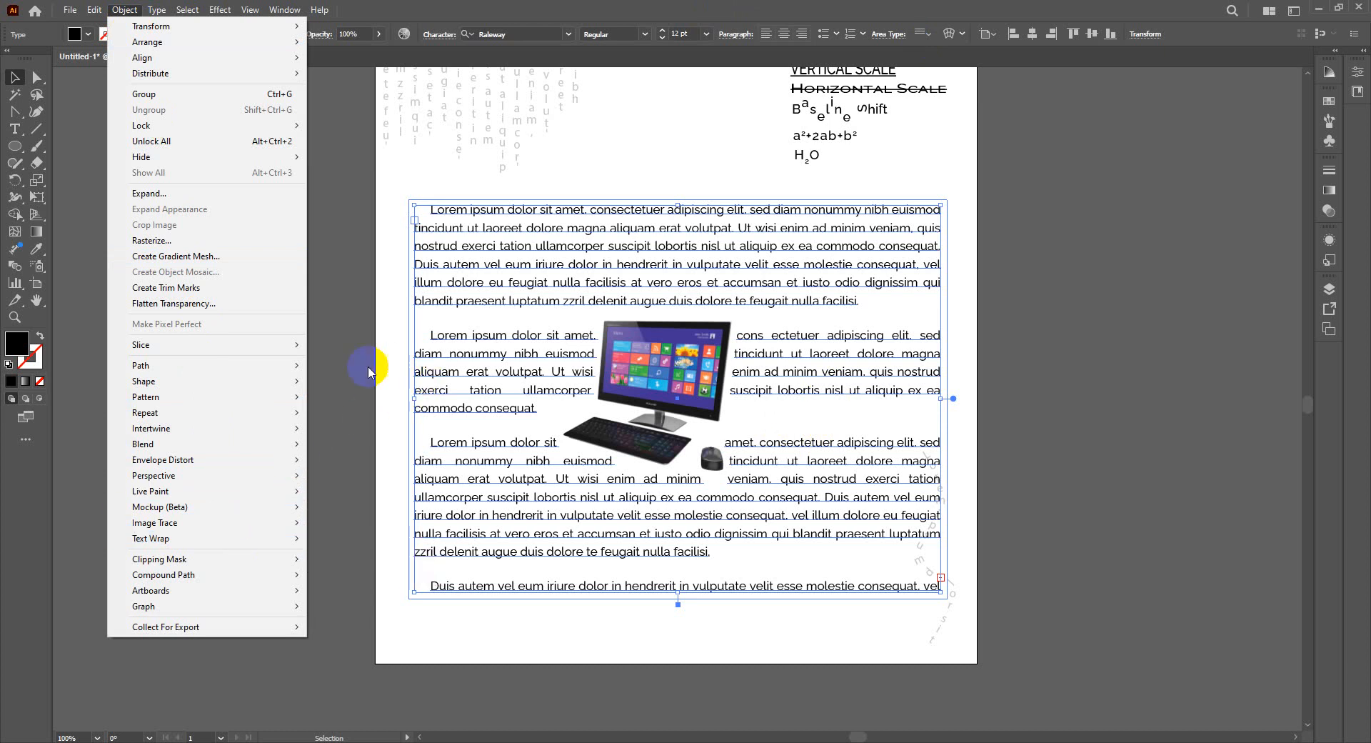
click(948, 332)
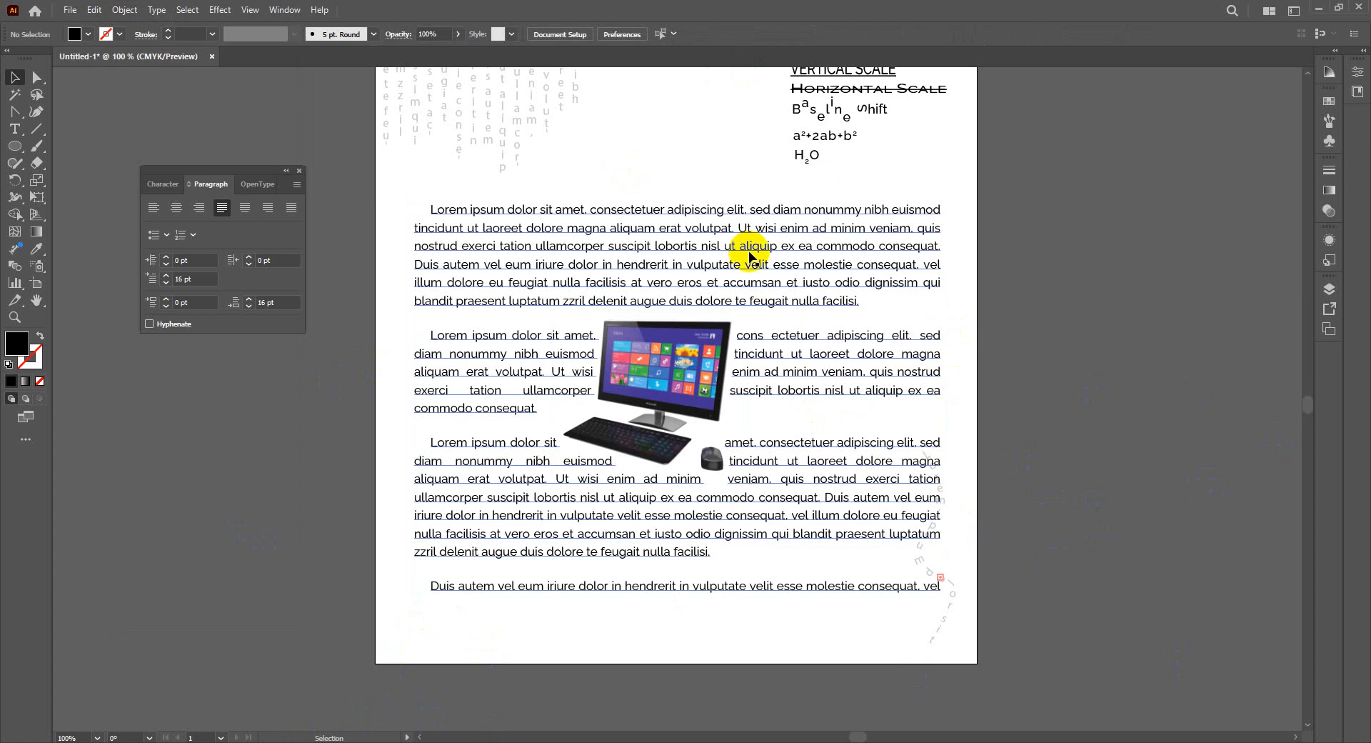
Step: Add the point text "Creative" in the empty area between the leading note and the Lorem ipsum paragraphs
drag(652, 149, 652, 447)
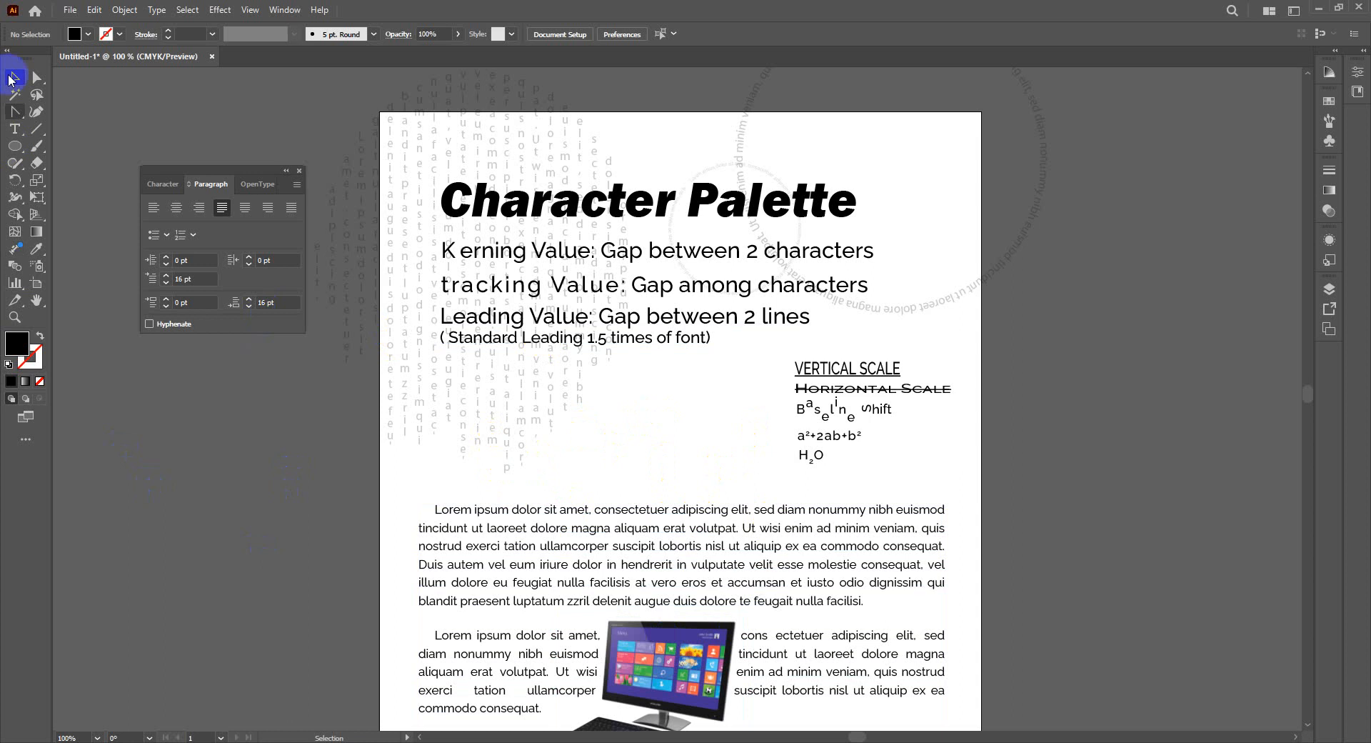
click(14, 129)
click(462, 432)
click(455, 410)
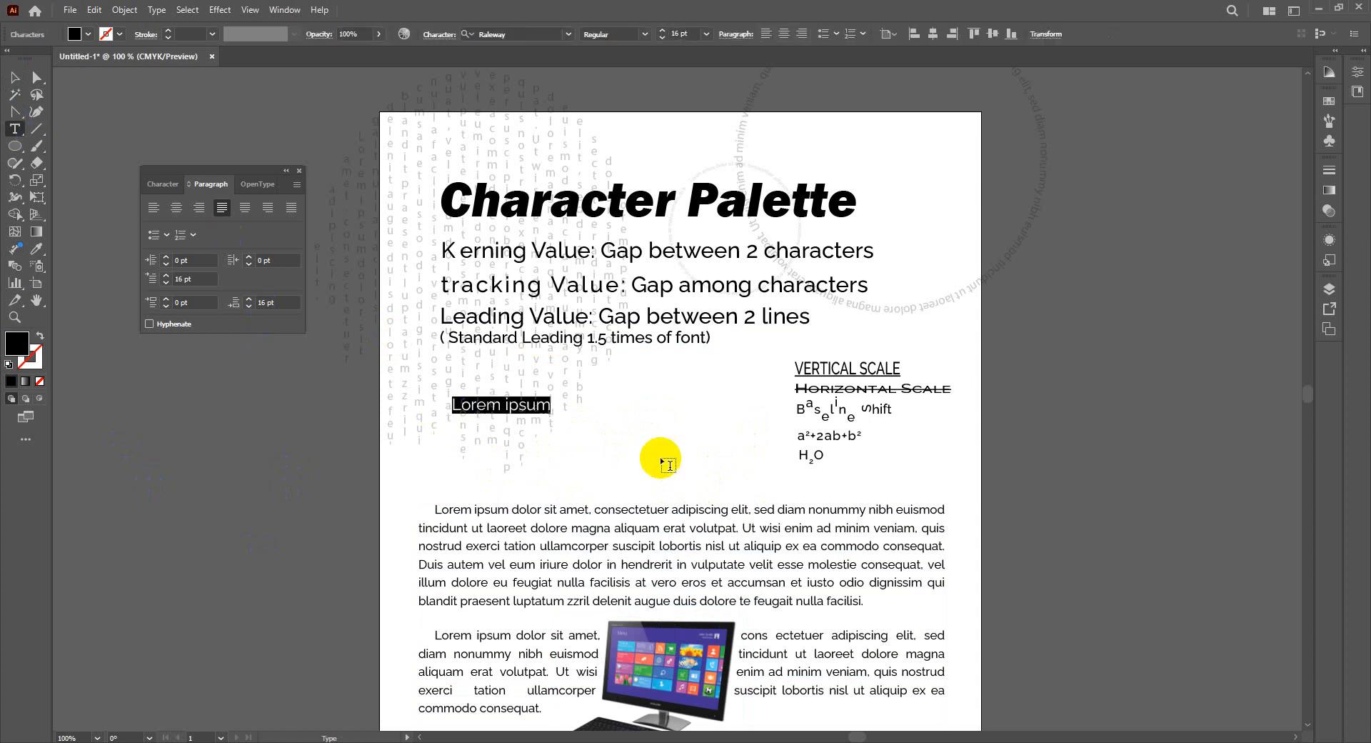
key(BackSpace)
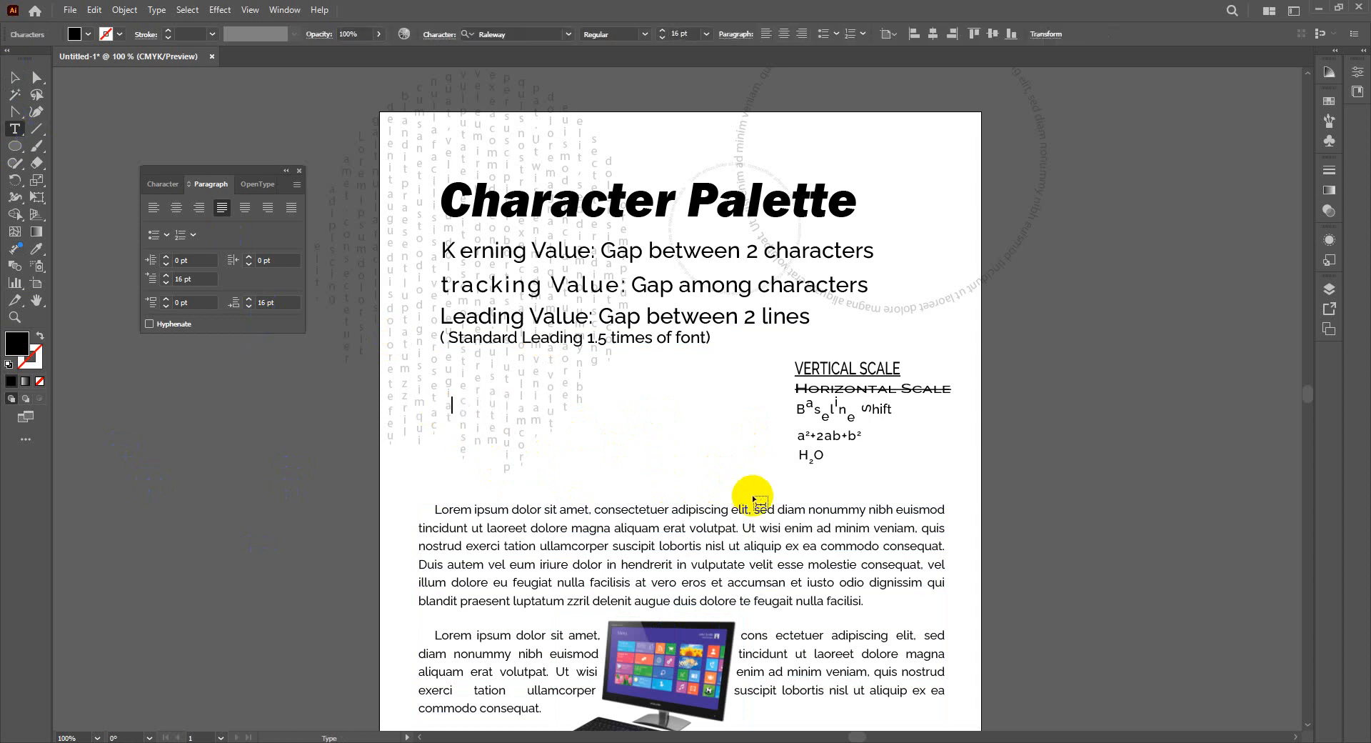
text(Creative)
Step: Set the "Creative" text to the Bold style of the Raleway font
click(156, 189)
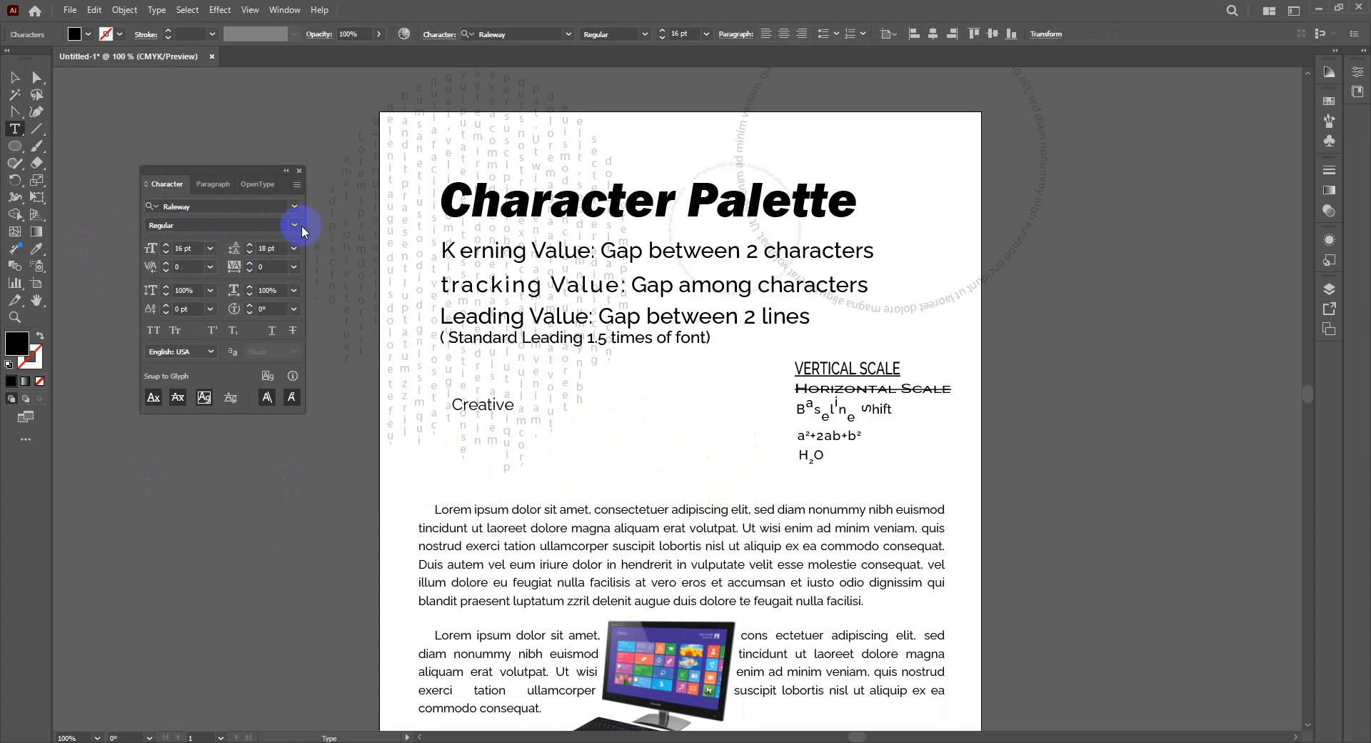
click(294, 224)
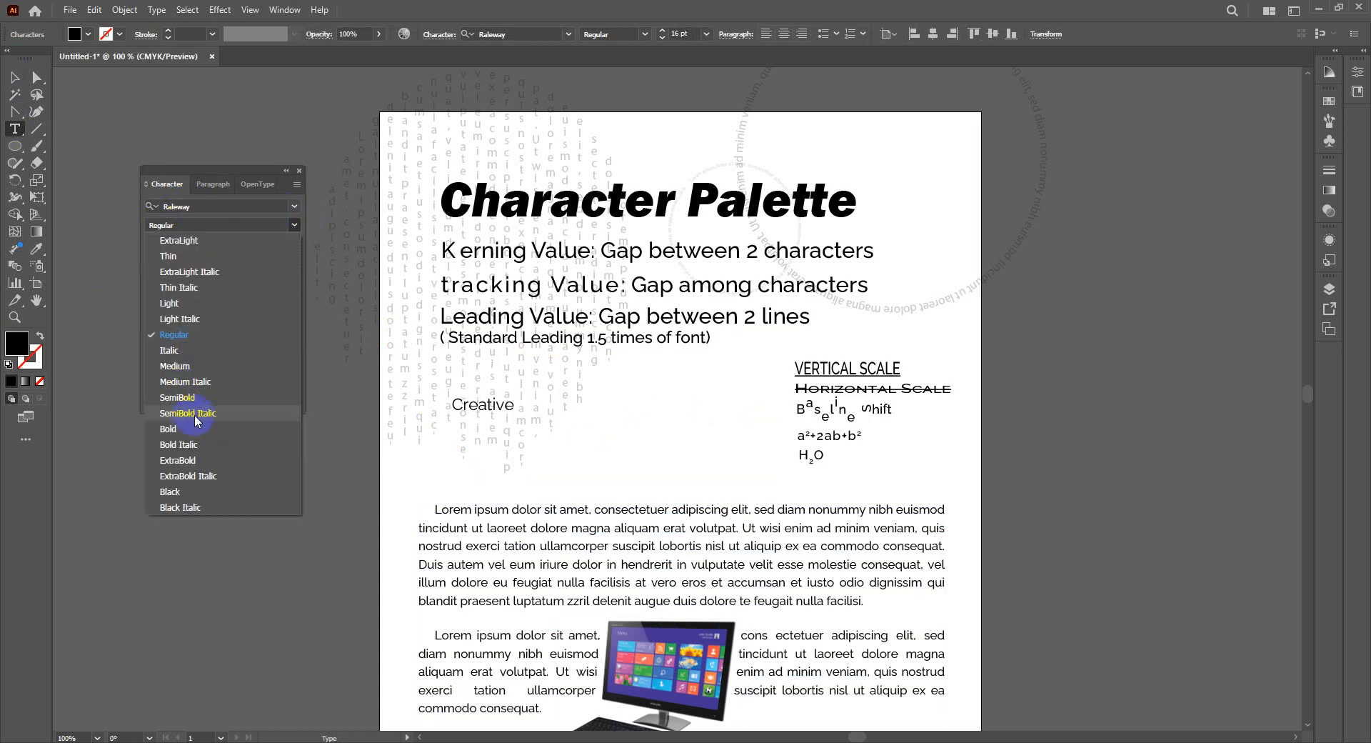
click(204, 433)
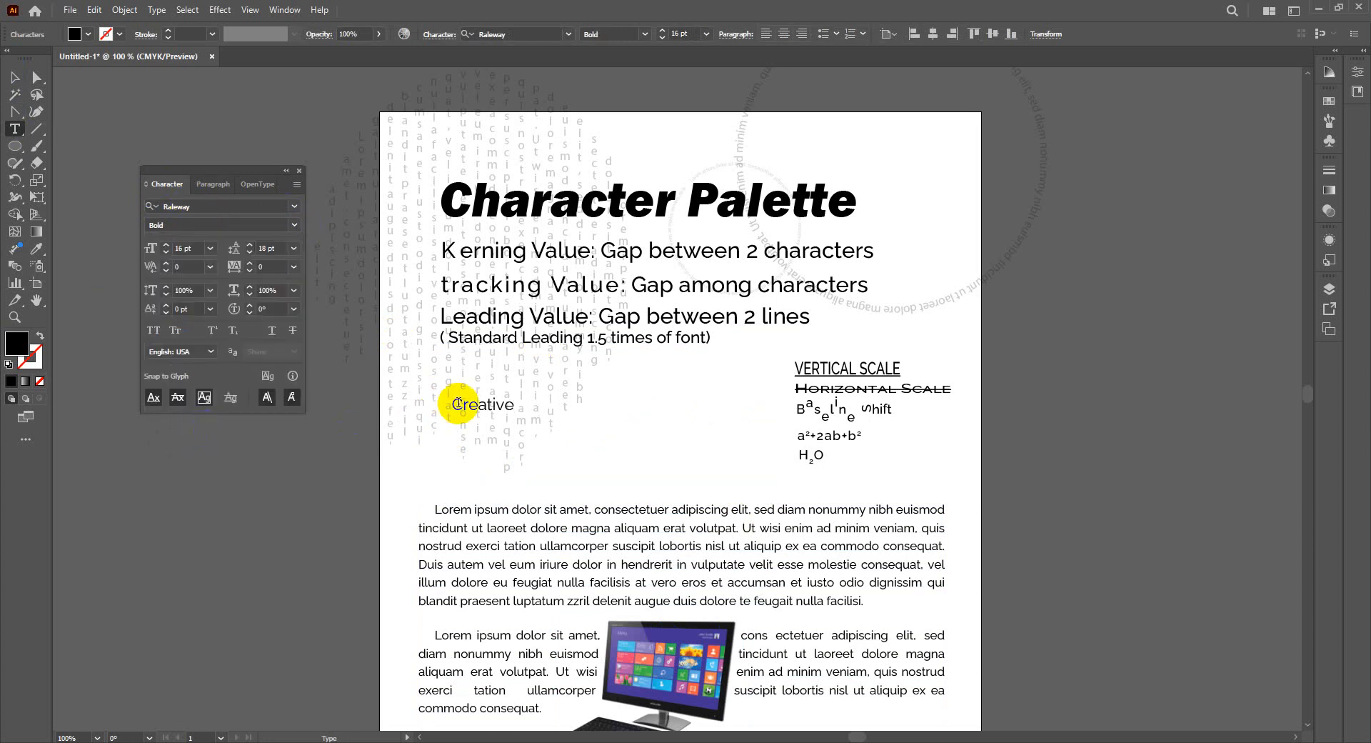
drag(455, 404, 715, 401)
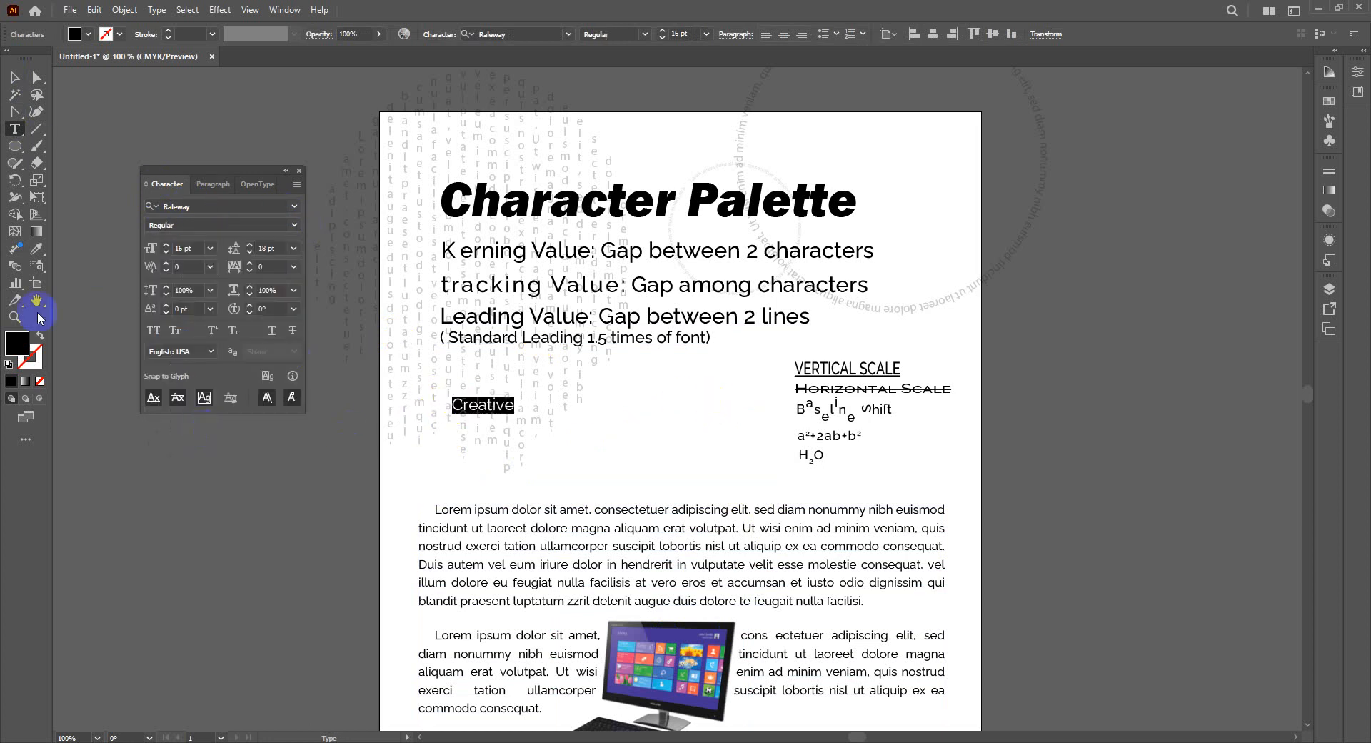
click(293, 224)
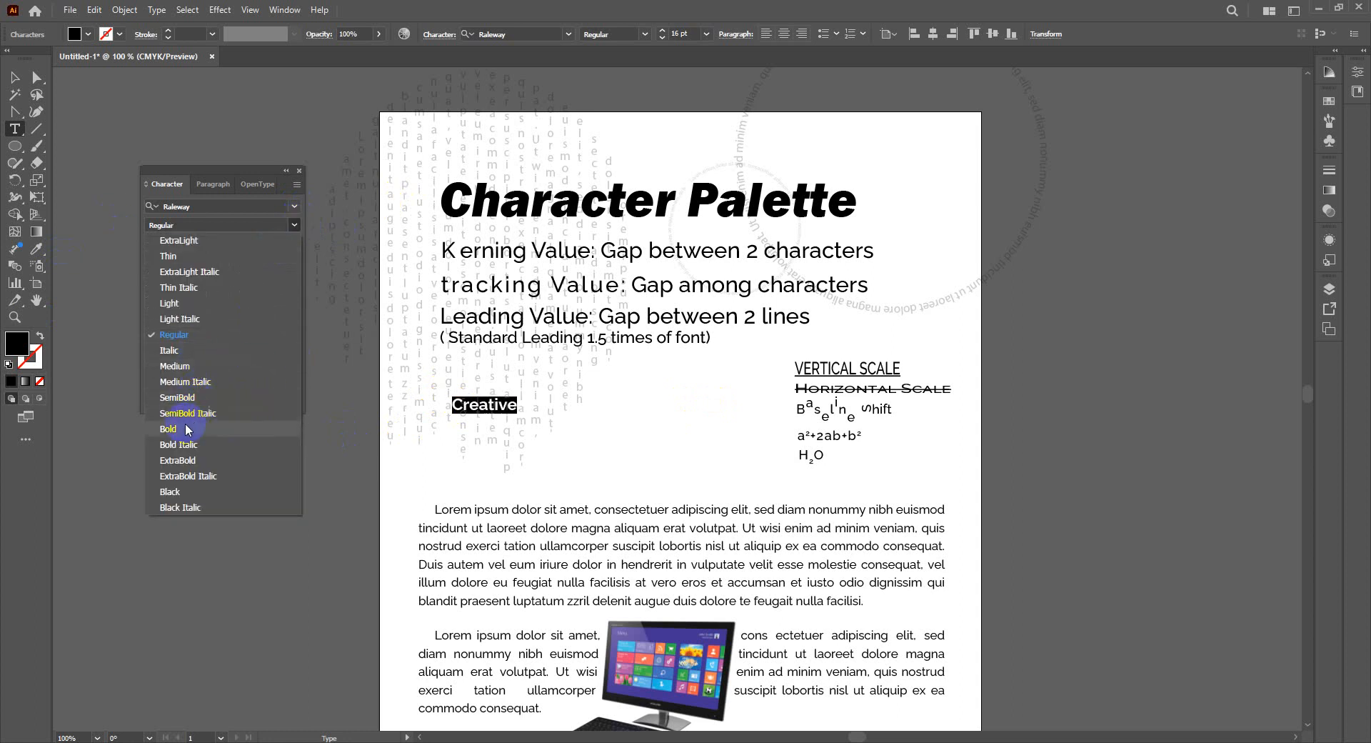
click(179, 429)
Step: Enlarge "Creative" to about 25.4 pt above the "Character Palette" heading, and shift the heading block slightly down and left to make room
click(15, 76)
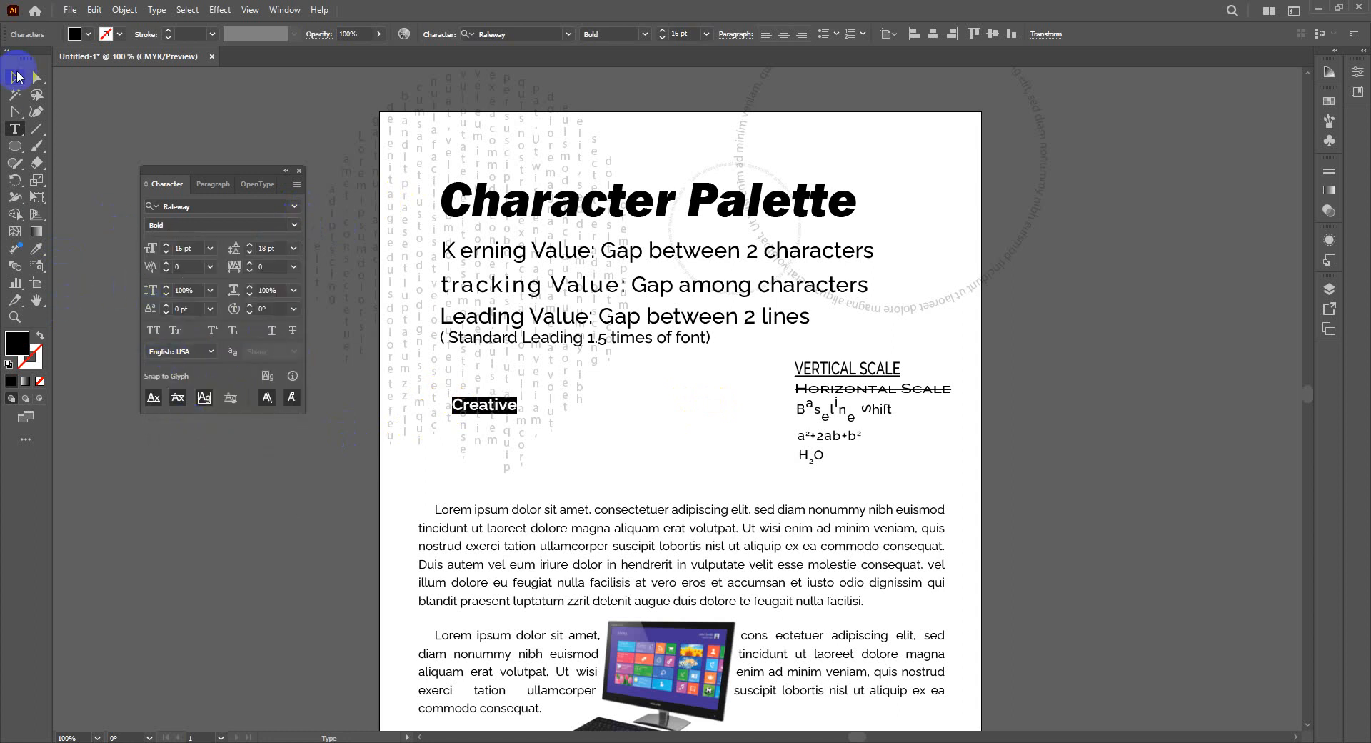
click(551, 358)
click(495, 409)
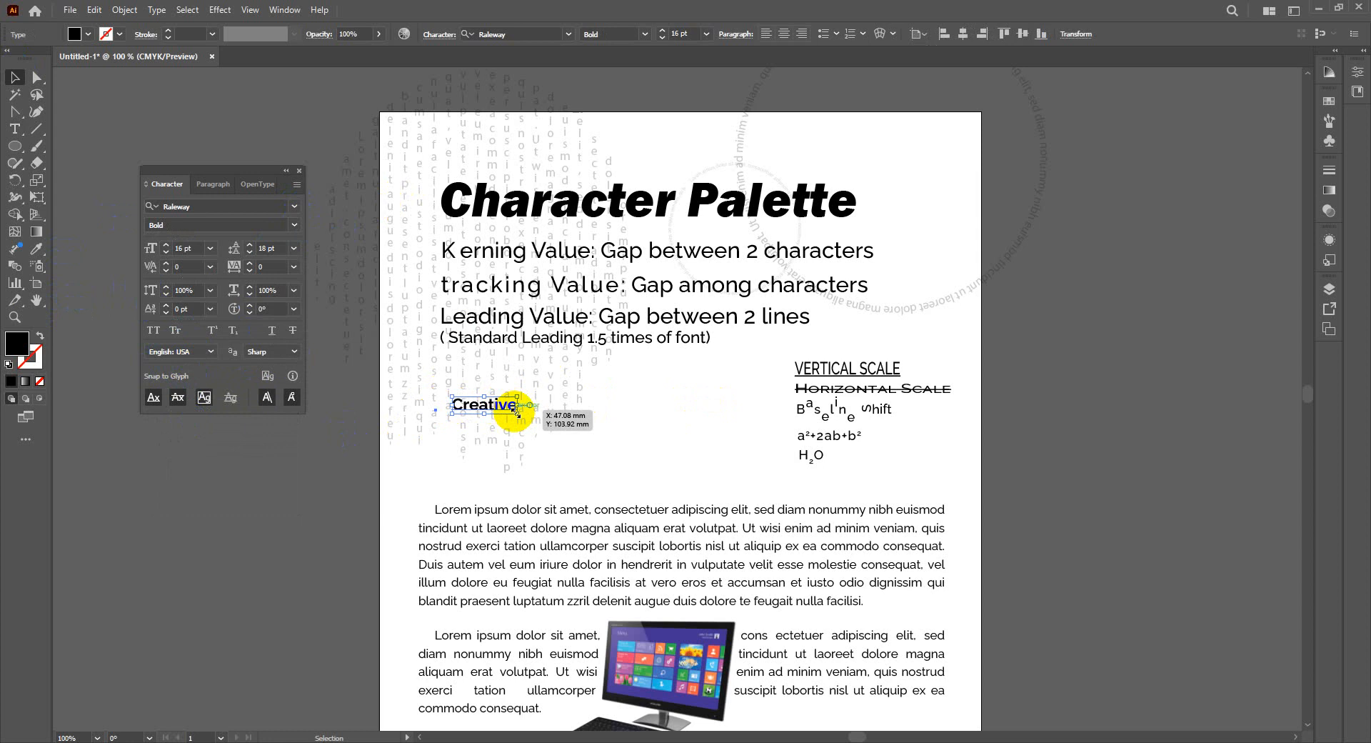
click(550, 440)
drag(550, 440, 683, 169)
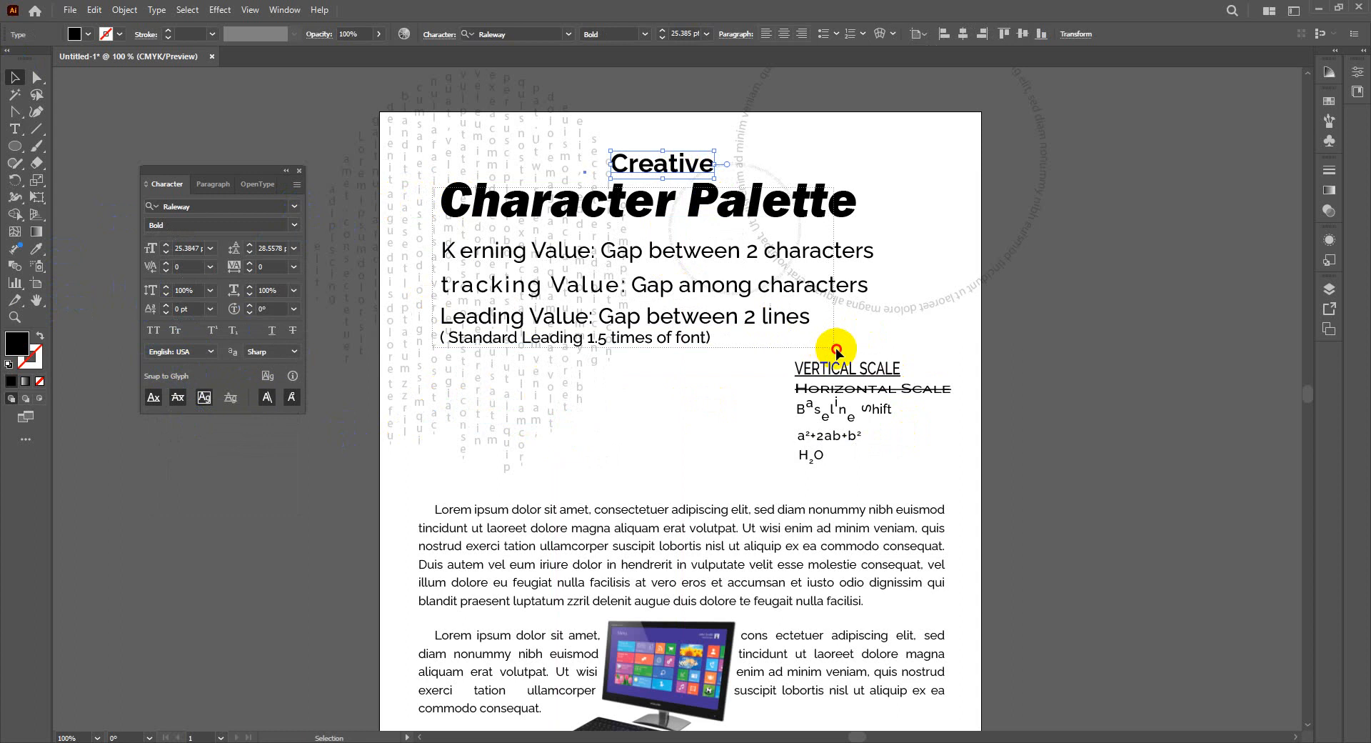
drag(716, 321, 697, 346)
click(724, 421)
Step: Change the fill color of the "Creative" text to bright red
click(705, 169)
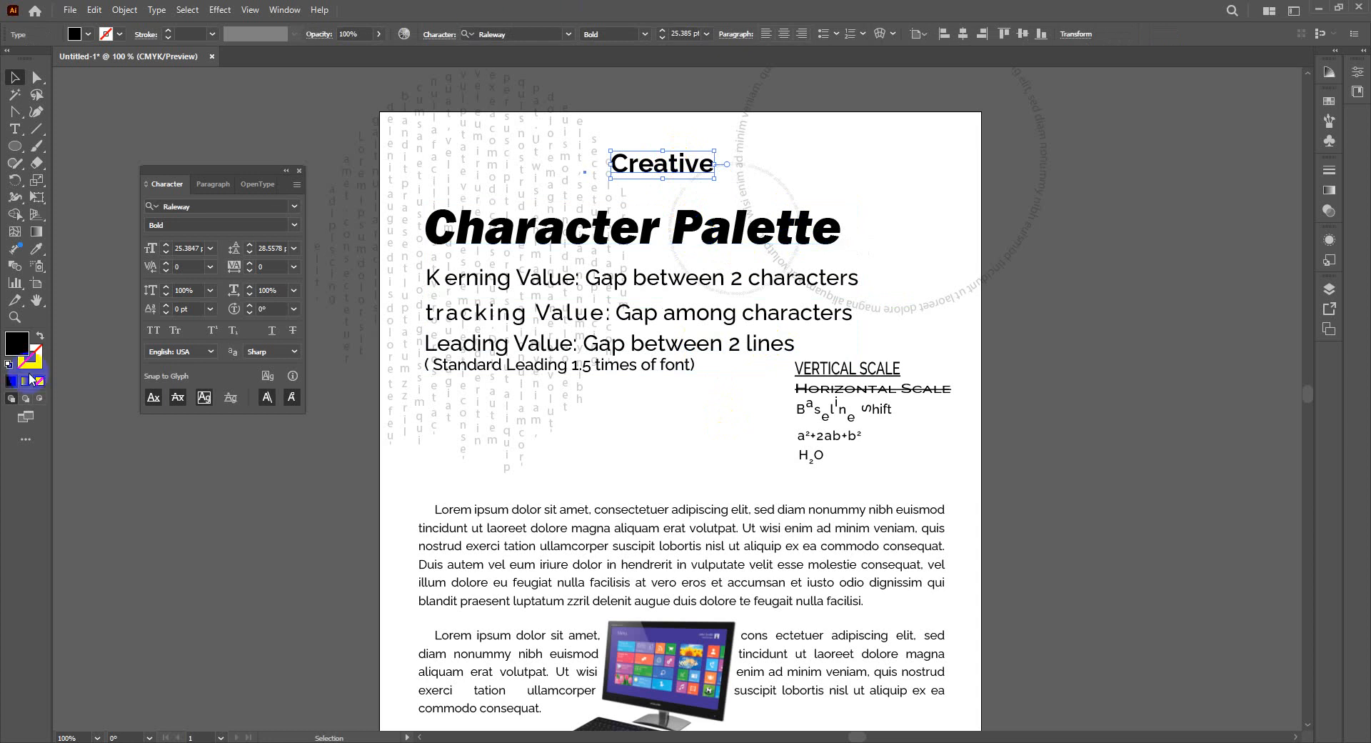
double_click(16, 342)
click(668, 289)
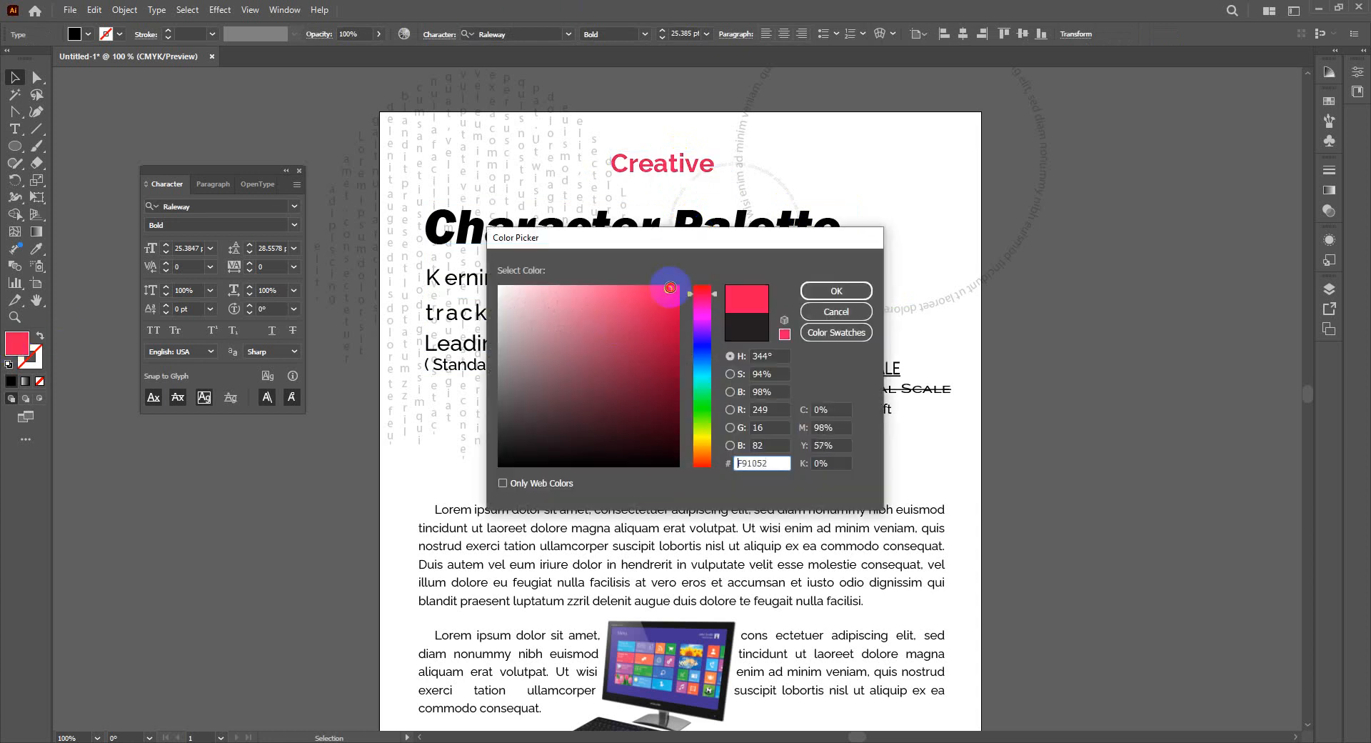
drag(712, 294, 680, 285)
click(834, 293)
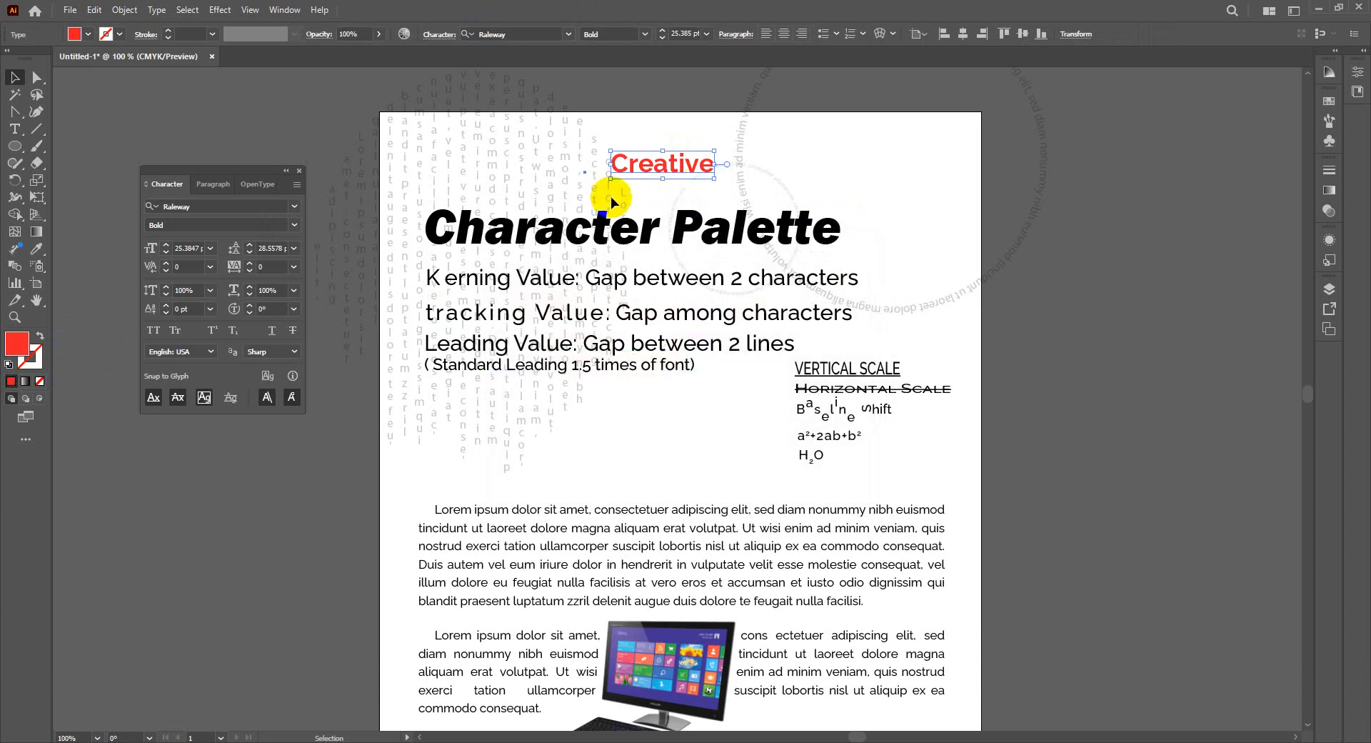
Step: Start an envelope warp on "Creative" with the Arc style at 50% bend, keeping the text in view beside the warp options
click(888, 34)
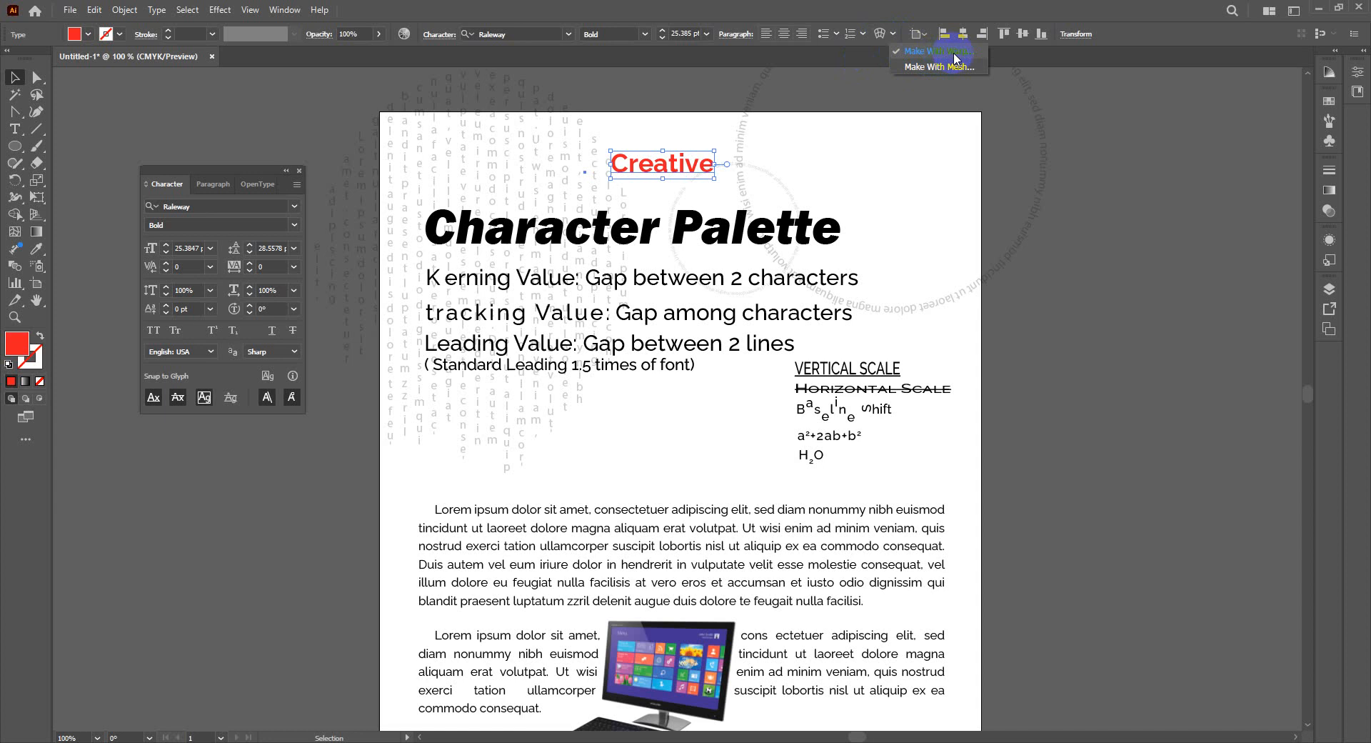
click(883, 41)
click(883, 42)
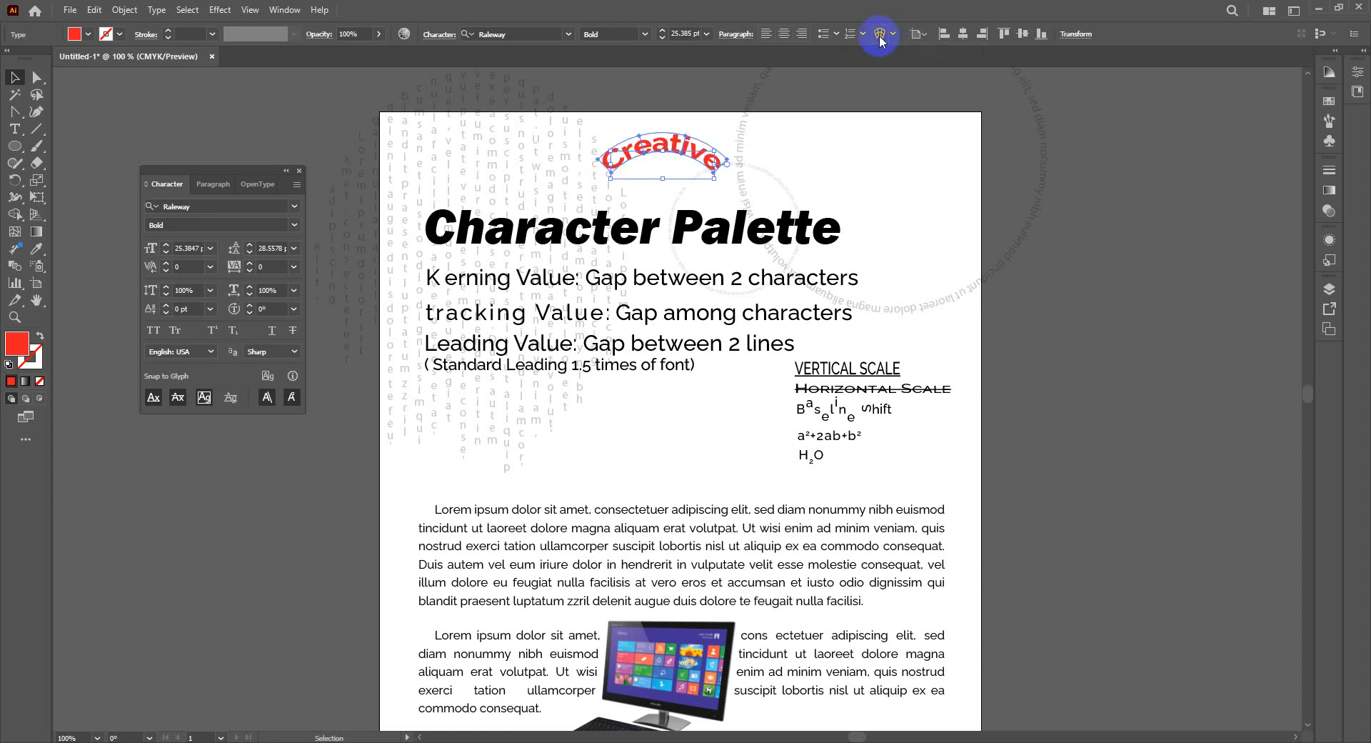
drag(686, 271, 907, 180)
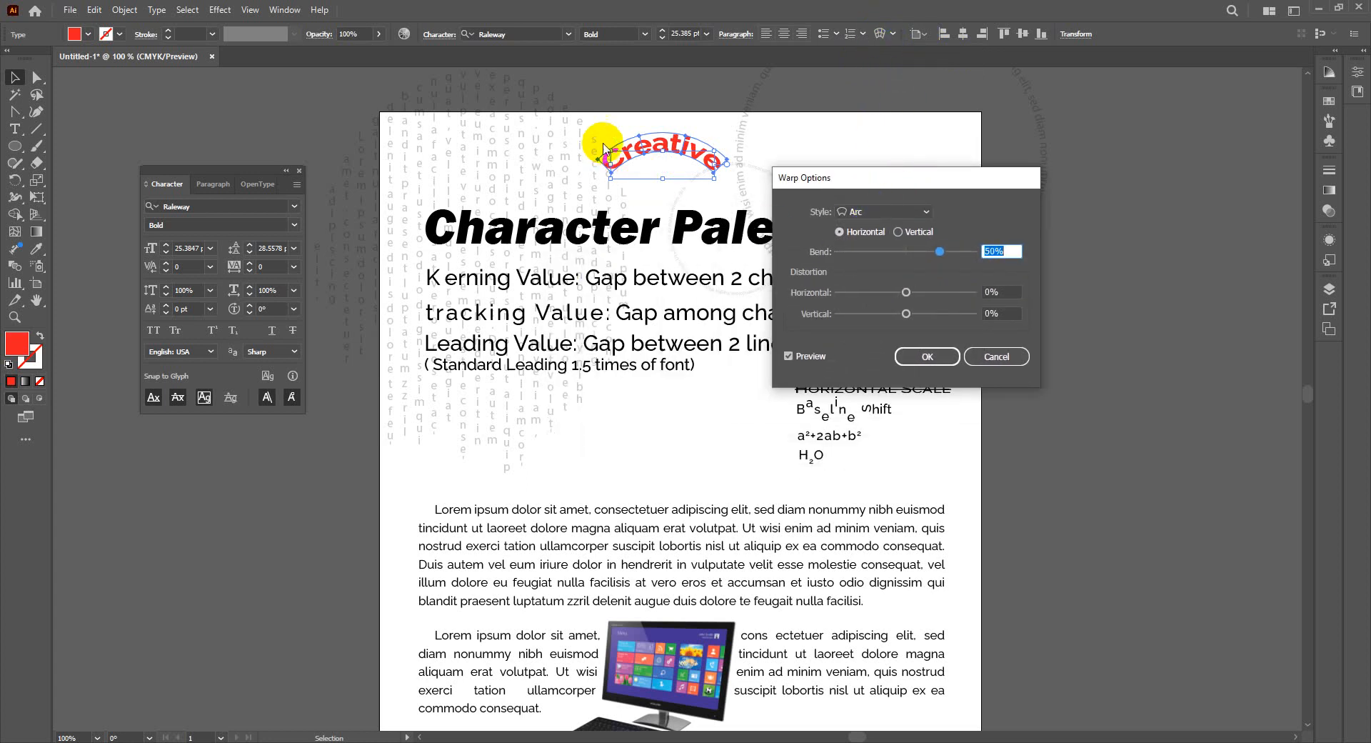
Step: Preview the Arc Lower, Arc Upper, Bulge and Wave warp styles on the "Creative" text
click(925, 212)
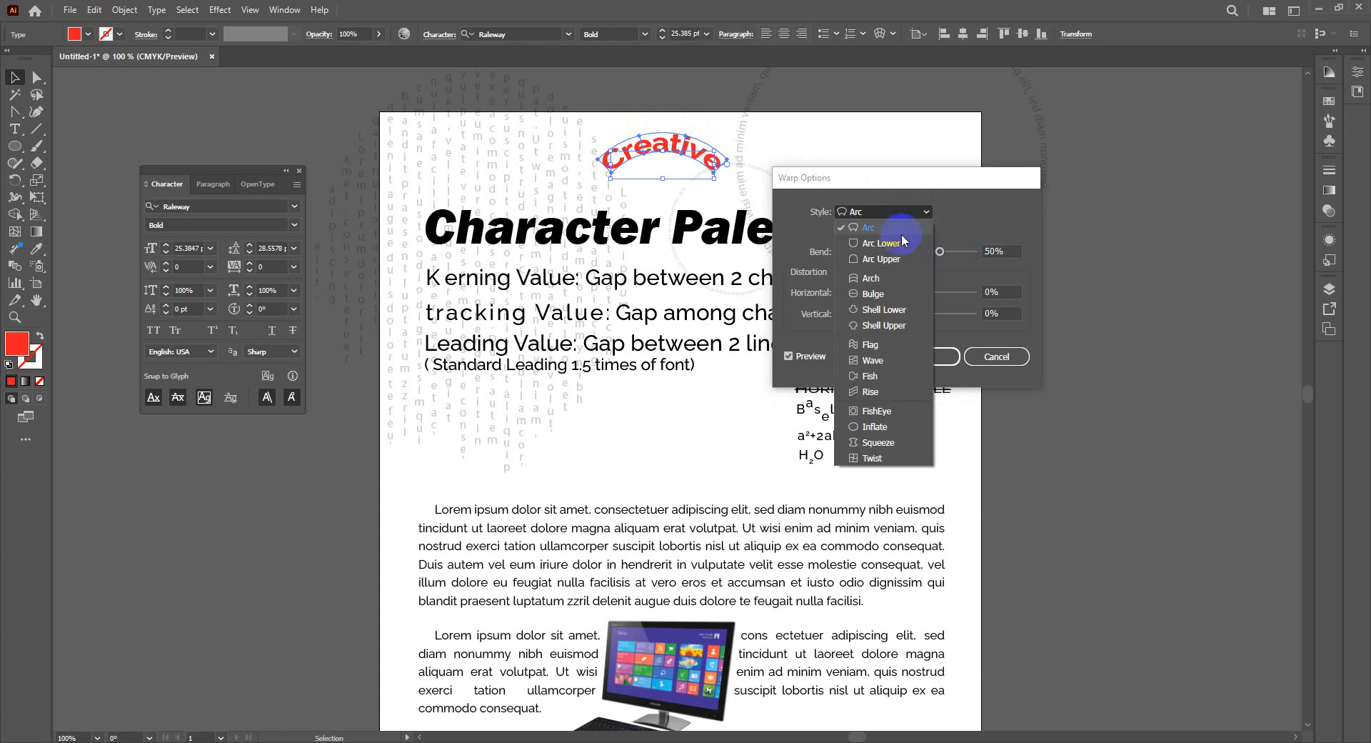
click(893, 243)
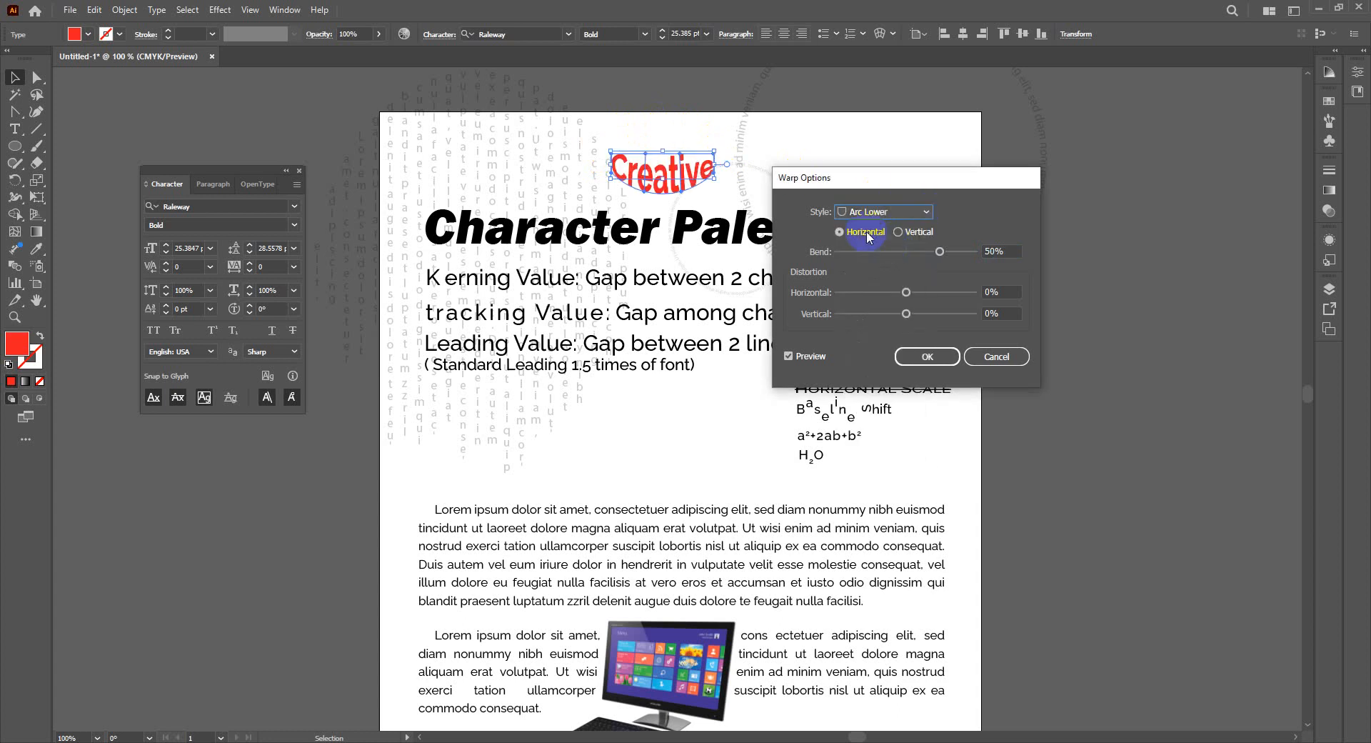
click(926, 209)
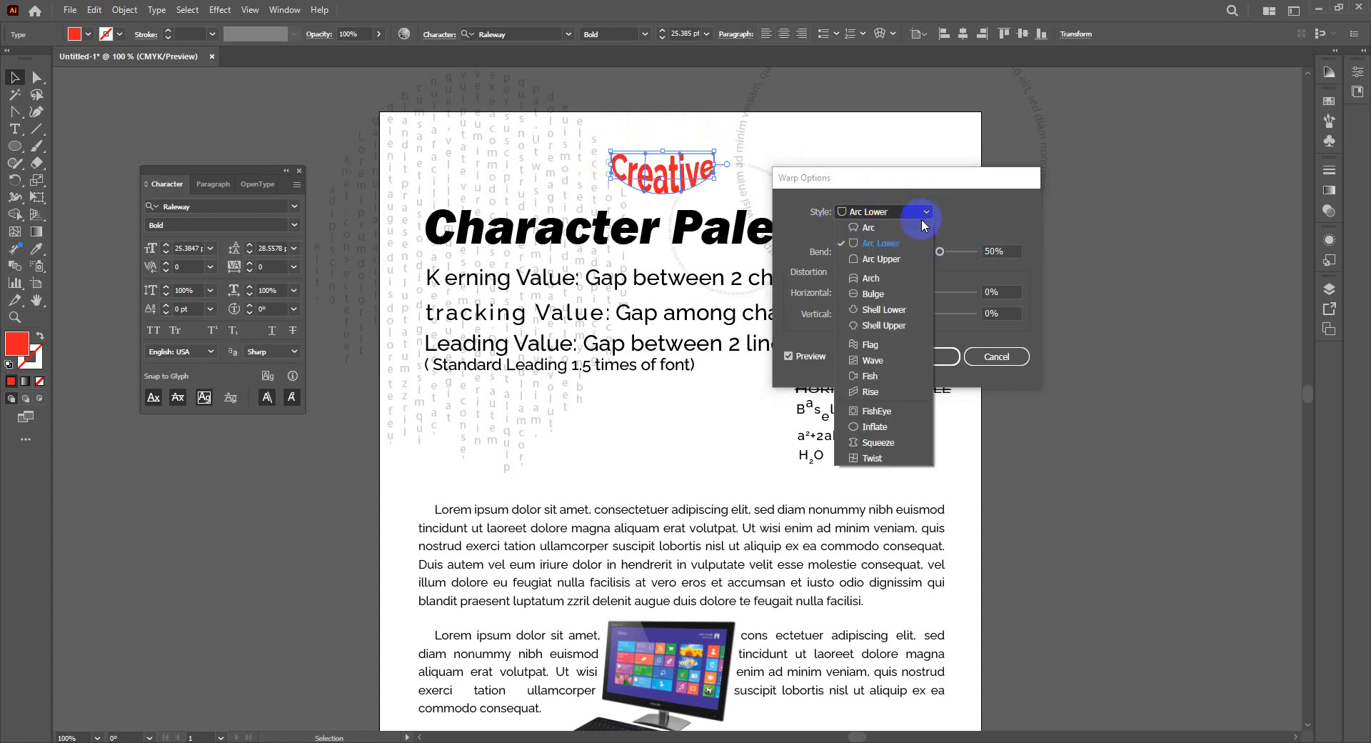
click(872, 258)
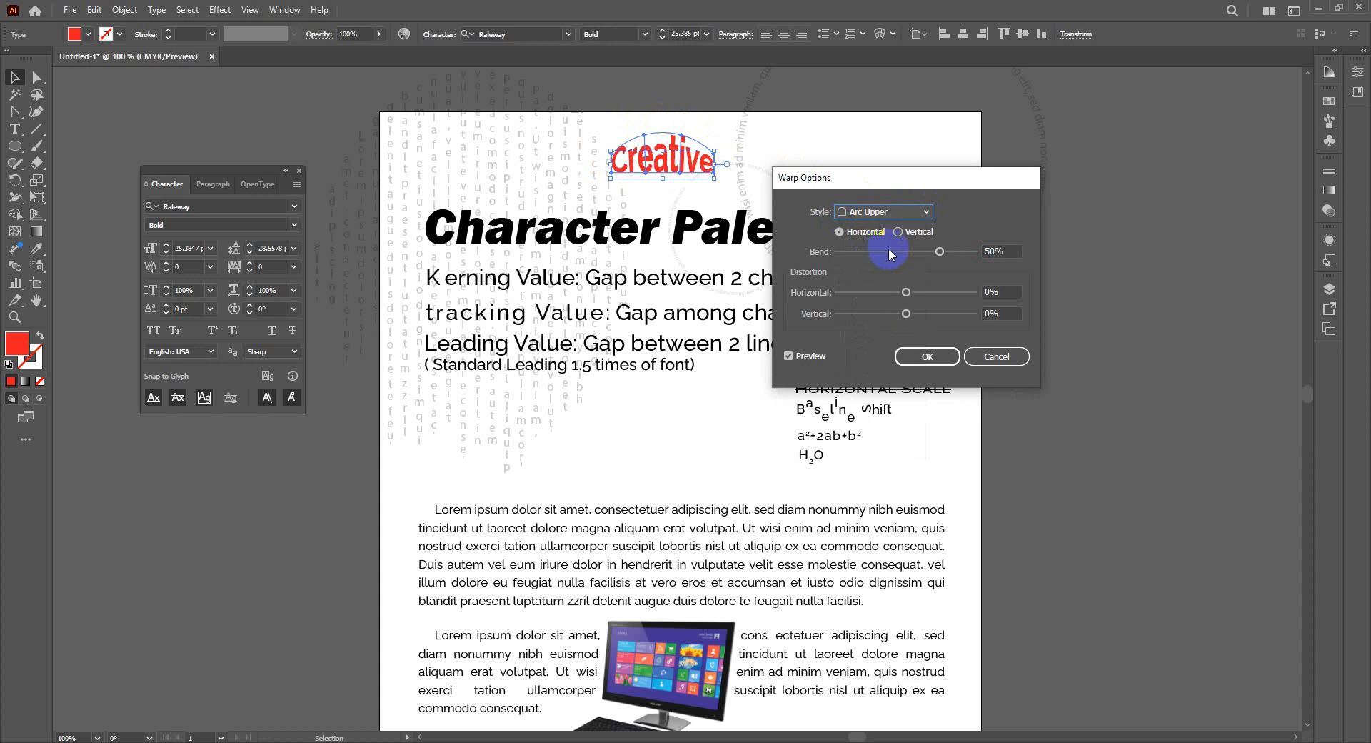
click(926, 212)
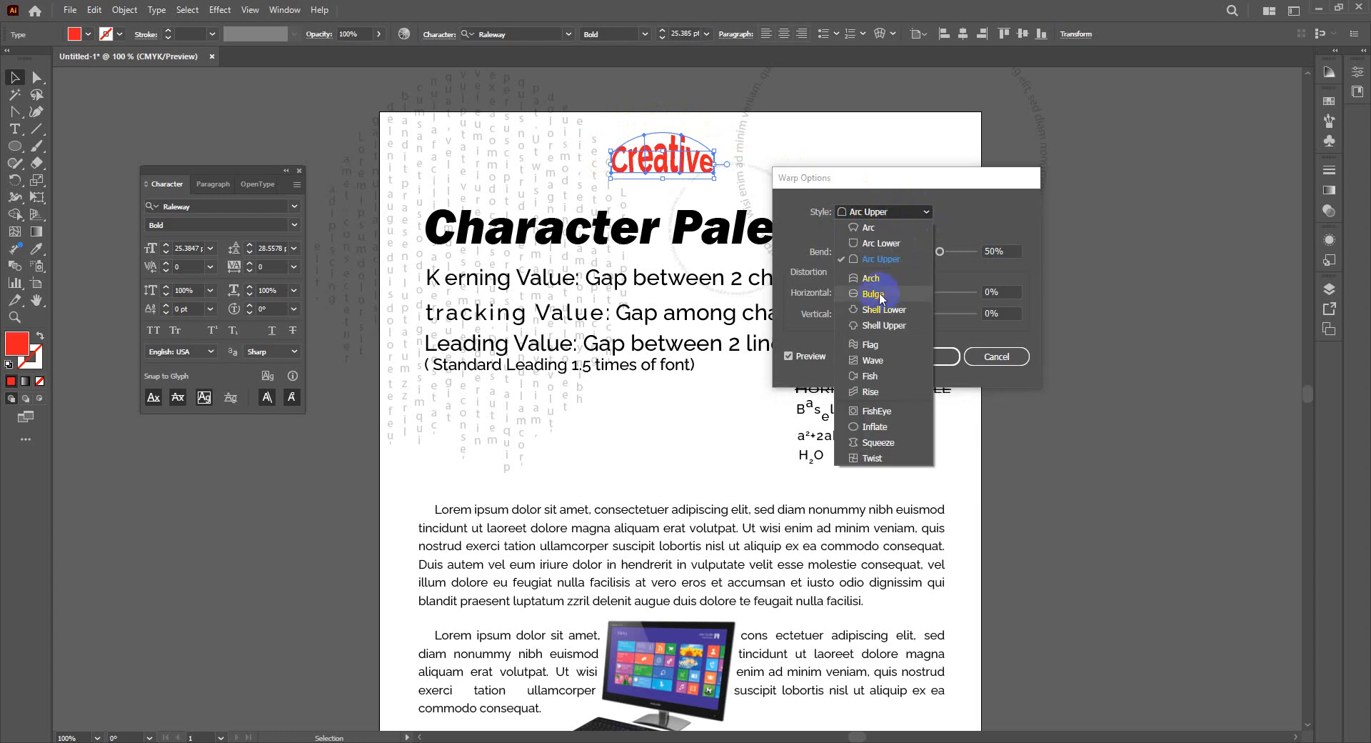
click(882, 293)
click(923, 212)
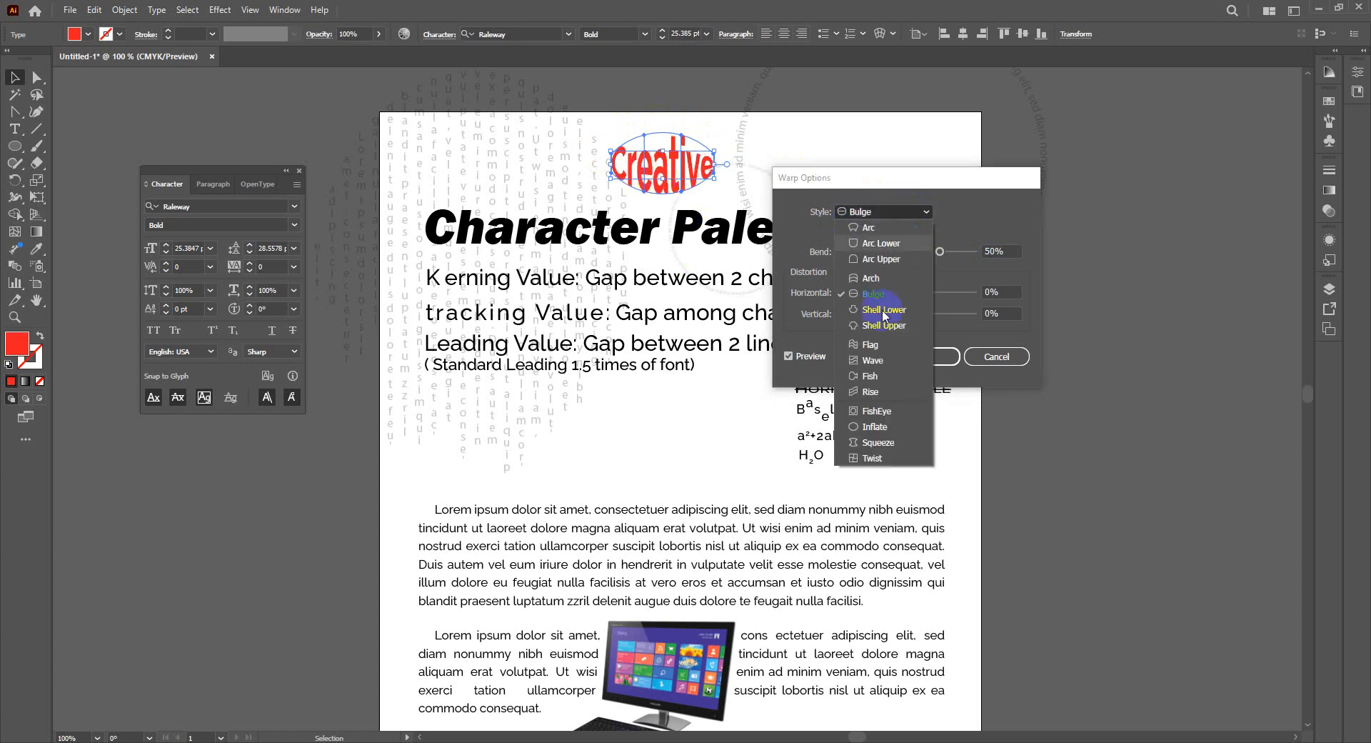
click(927, 360)
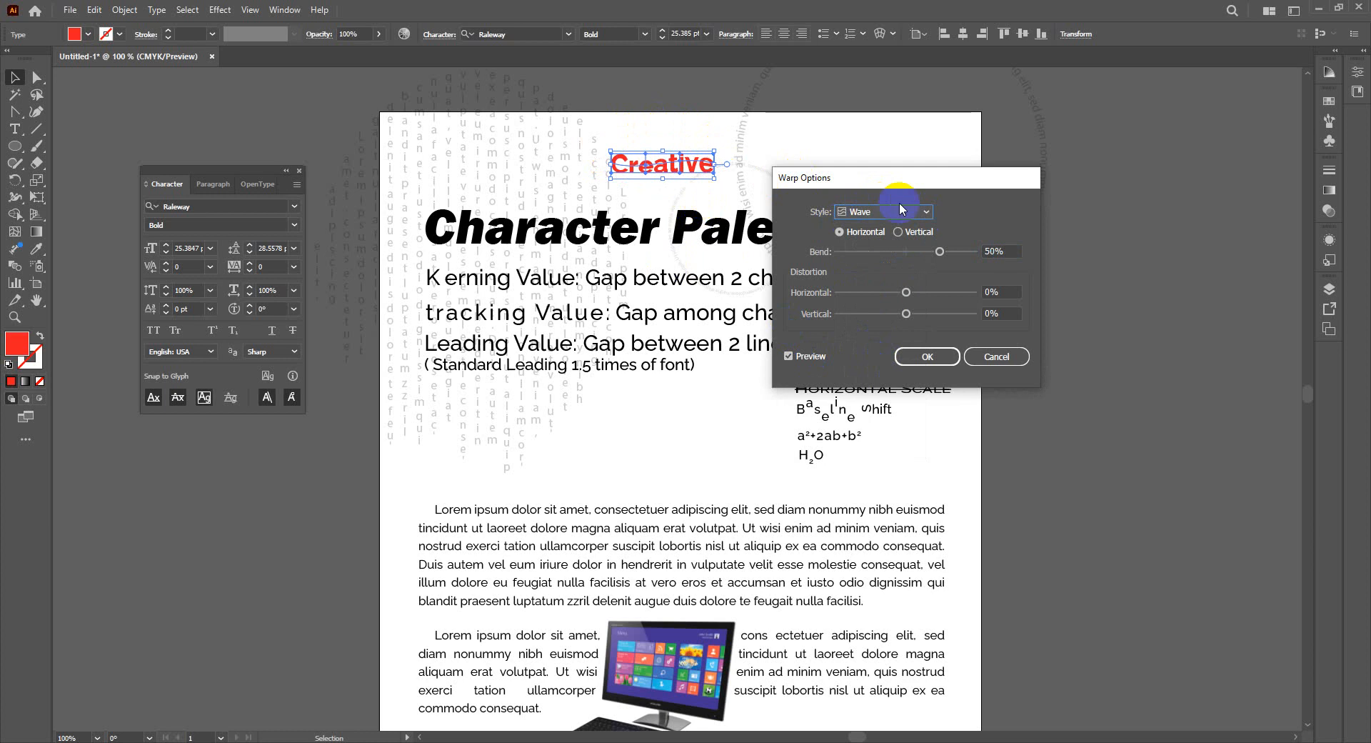
Step: Preview the Fish, Inflate and Squeeze warp styles on "Creative", and return the style to Arc
click(938, 214)
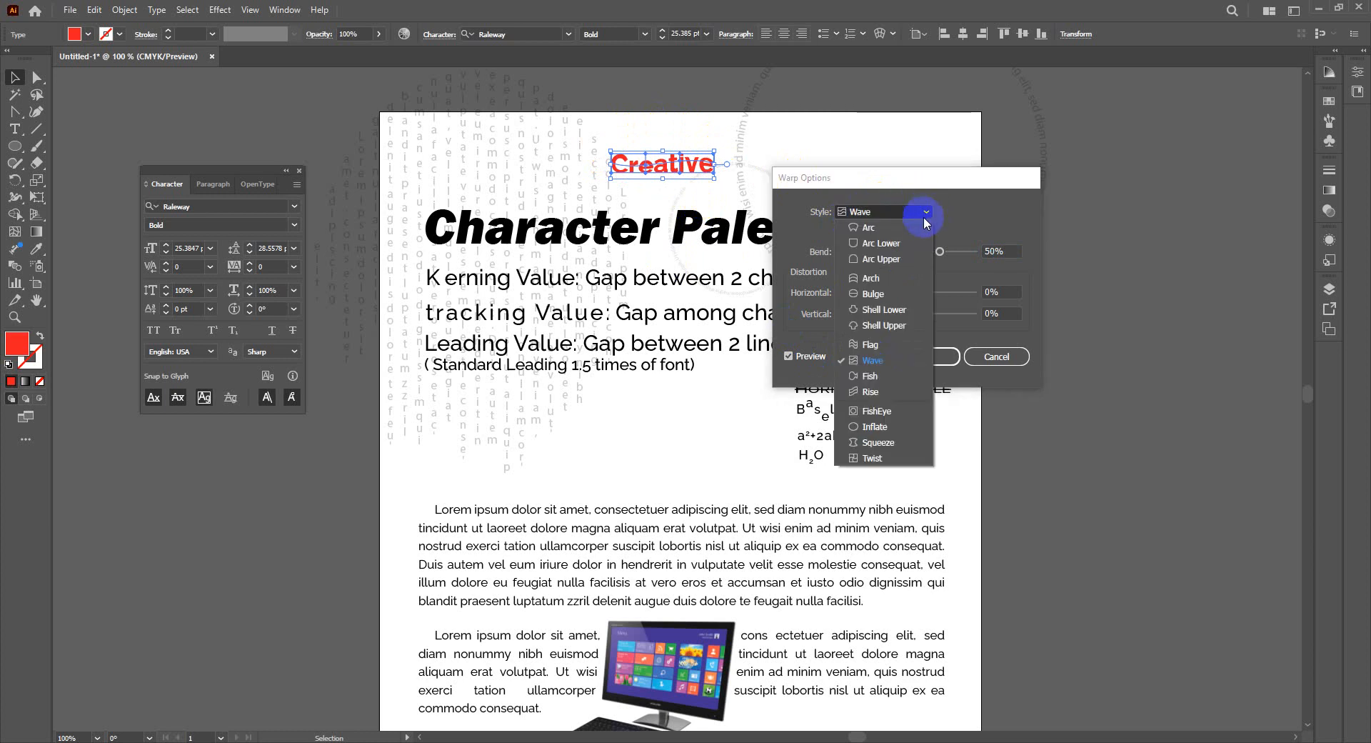
click(890, 385)
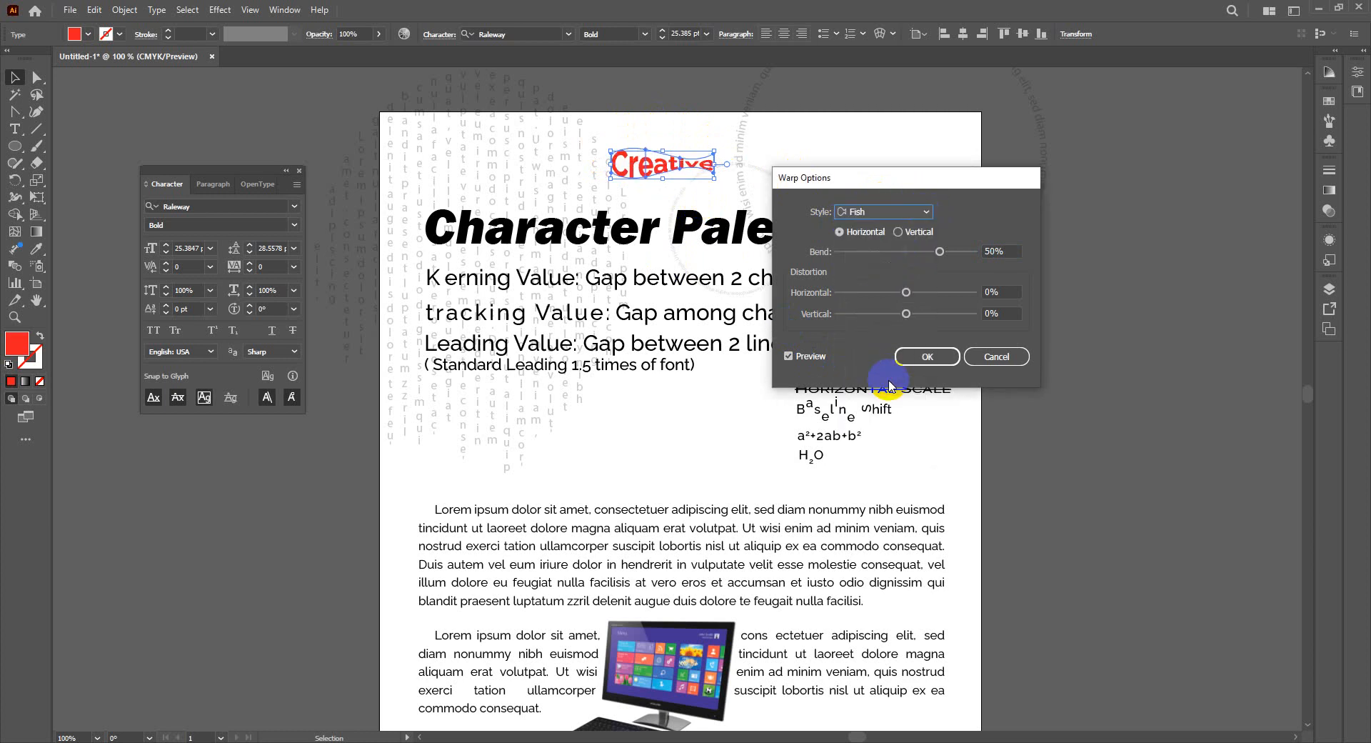
click(922, 213)
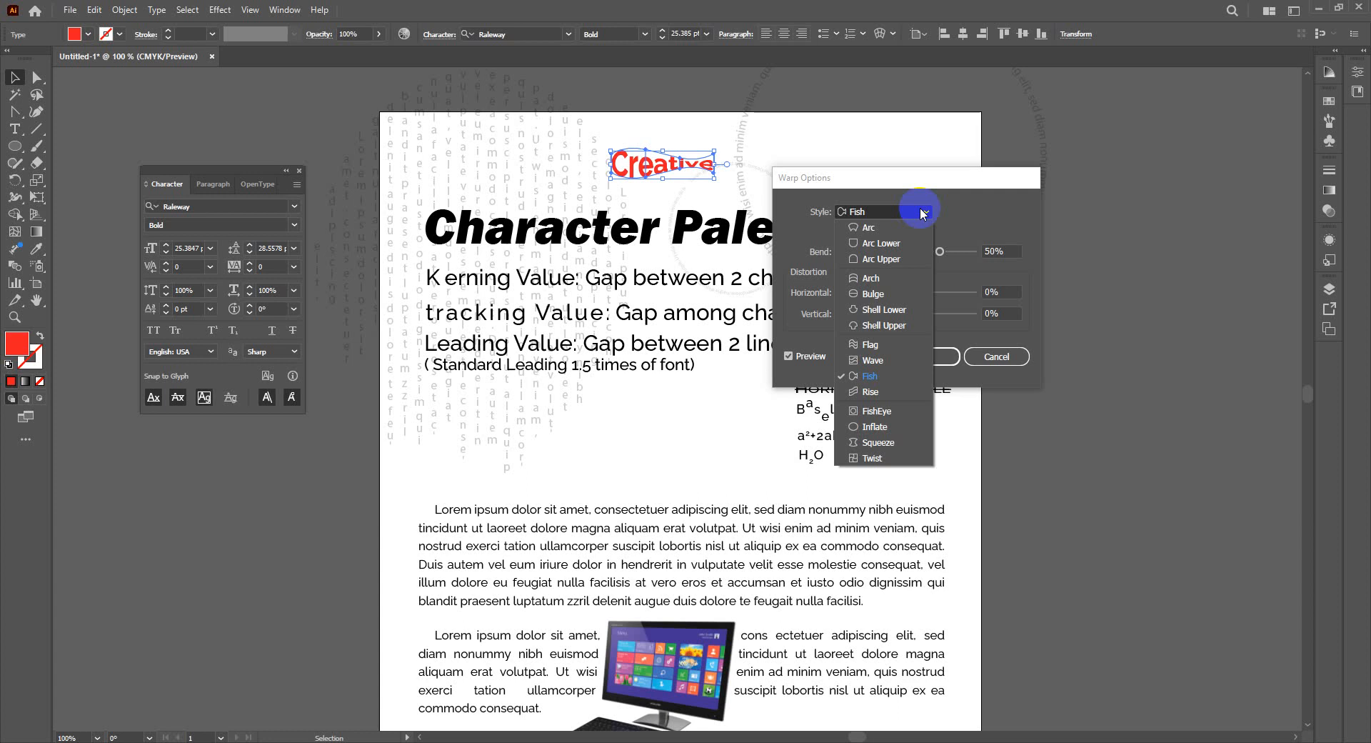
click(883, 430)
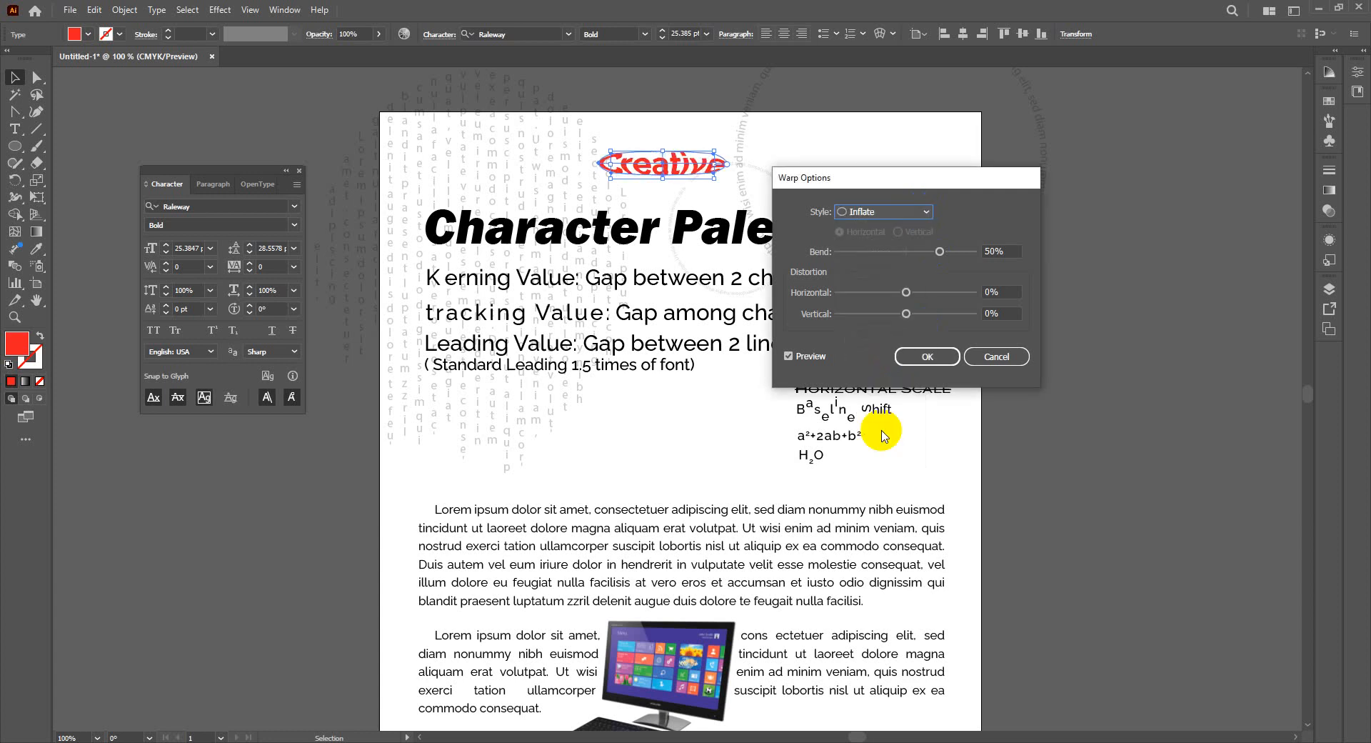
click(932, 213)
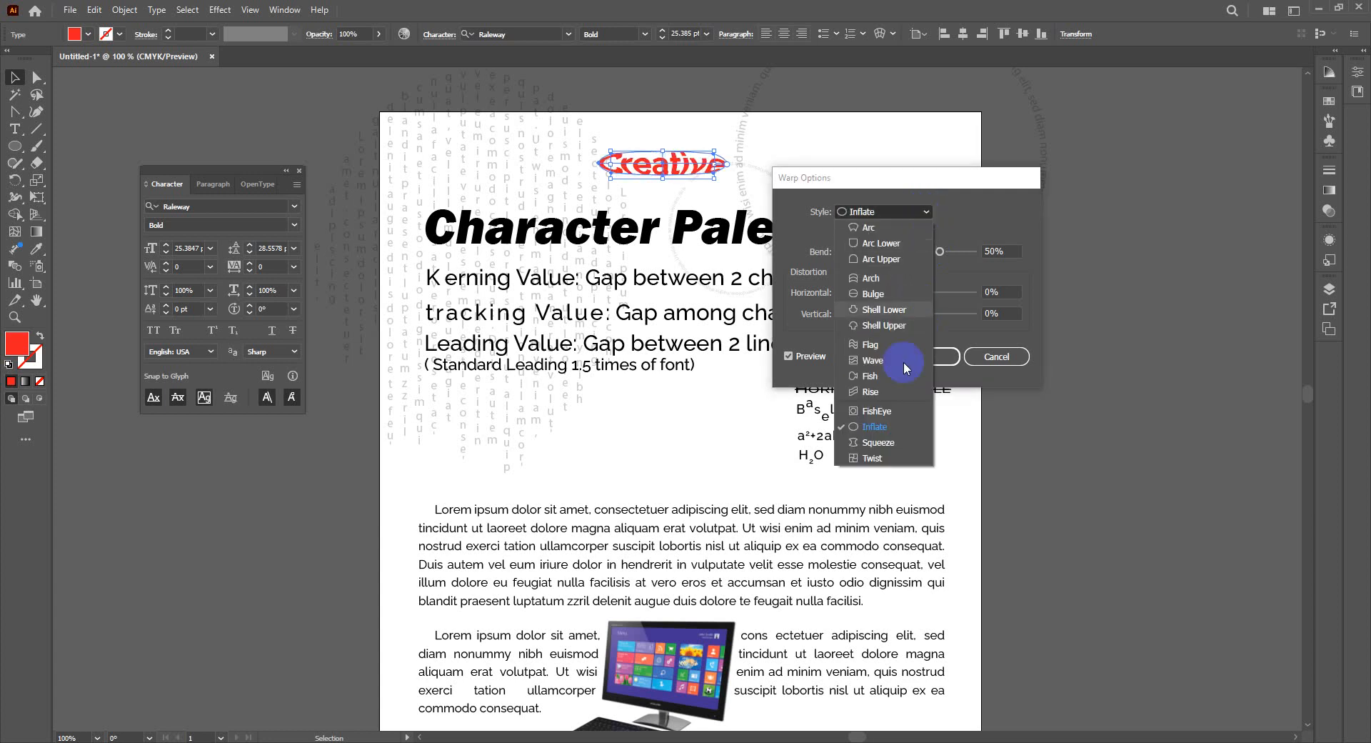
click(882, 437)
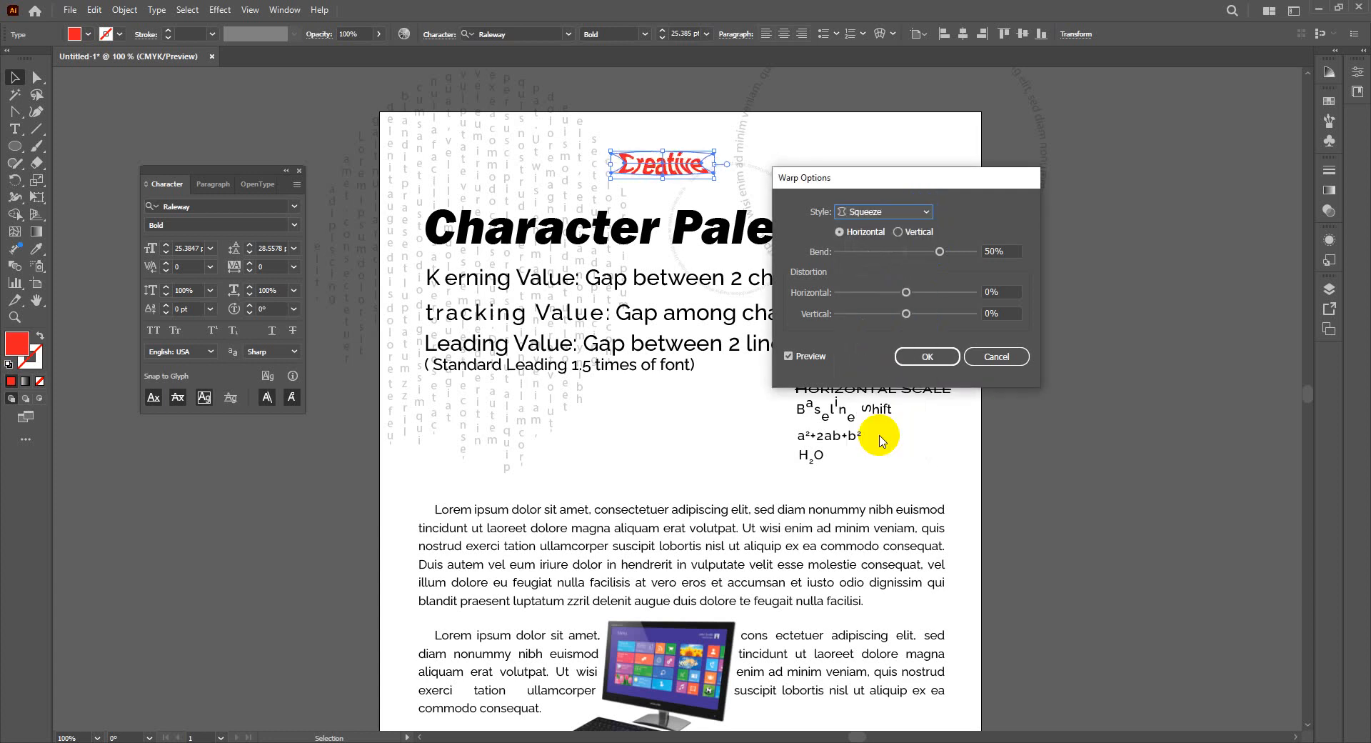
click(921, 213)
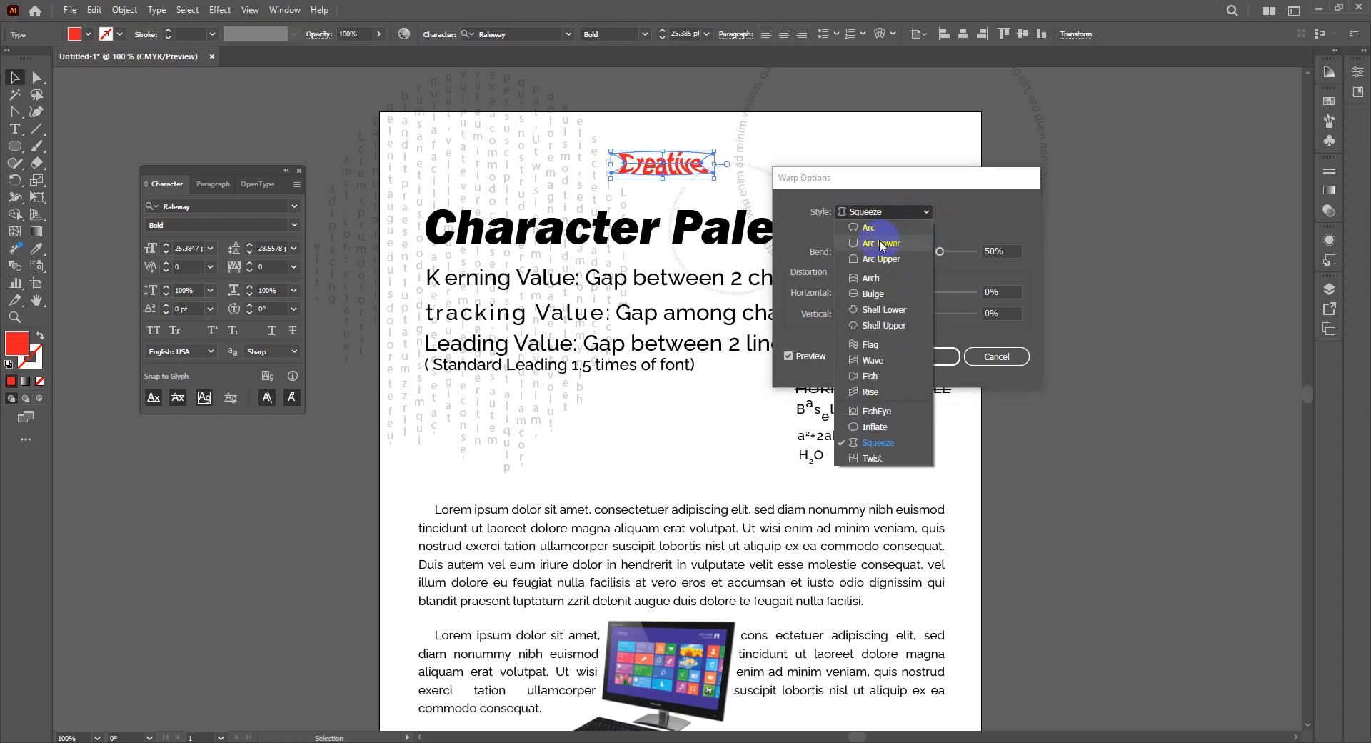
click(872, 225)
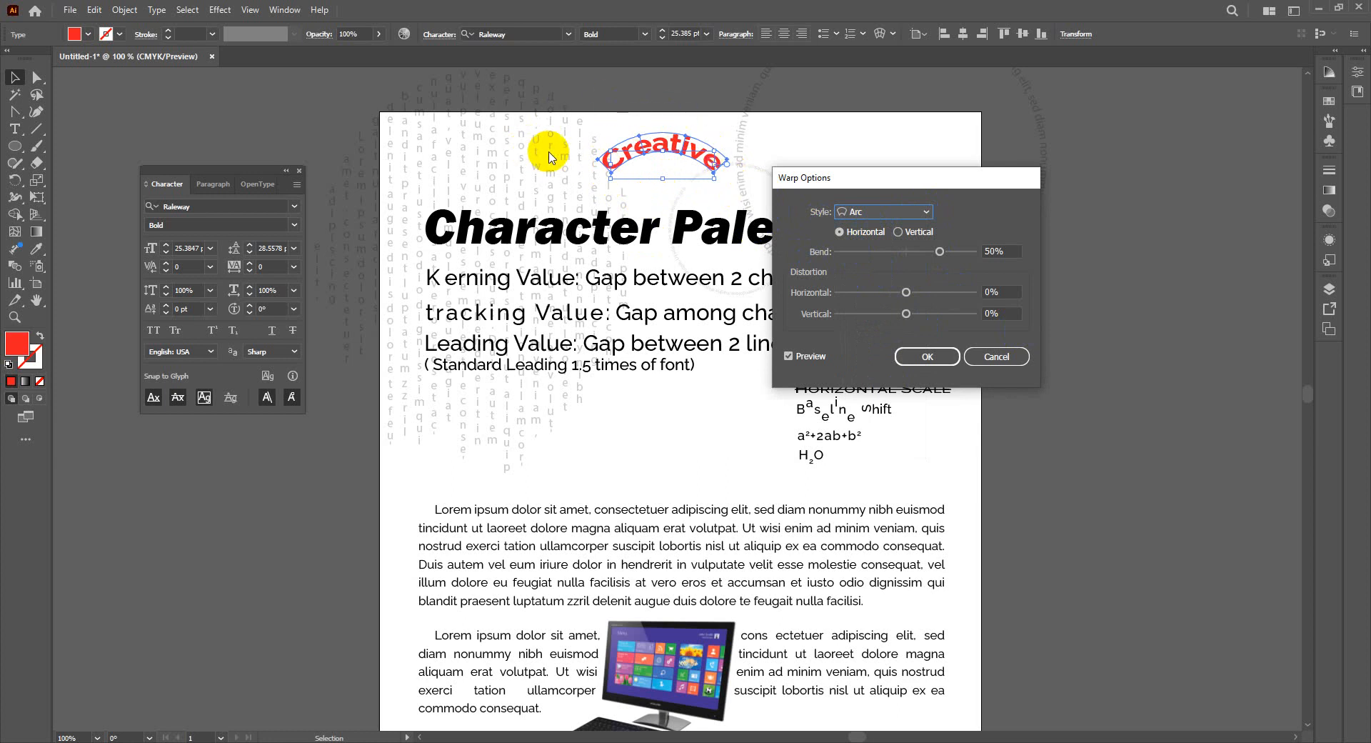
Step: Try the arc warp with a 22% bend and with a vertical 38% bend, and return its direction to horizontal
mouse_move(940, 253)
mouse_down()
mouse_move(910, 253)
mouse_move(923, 257)
mouse_up()
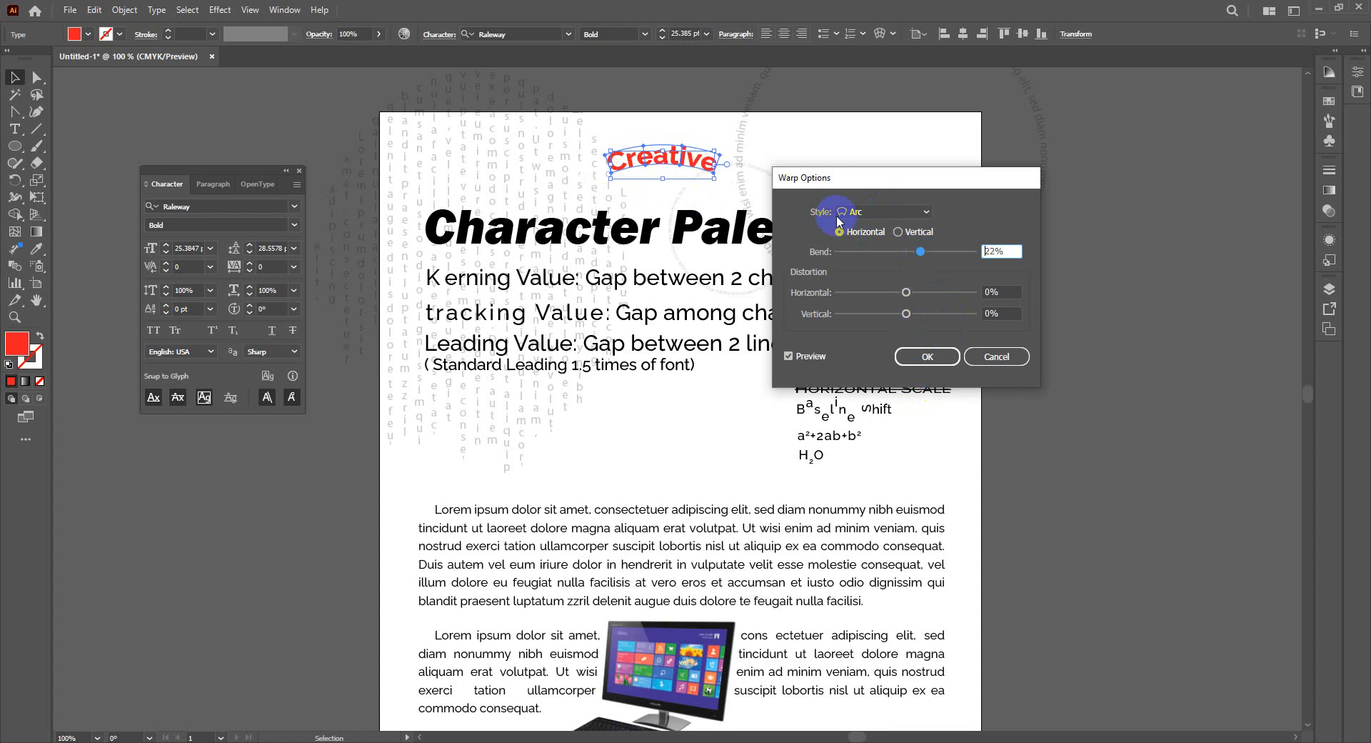
click(898, 232)
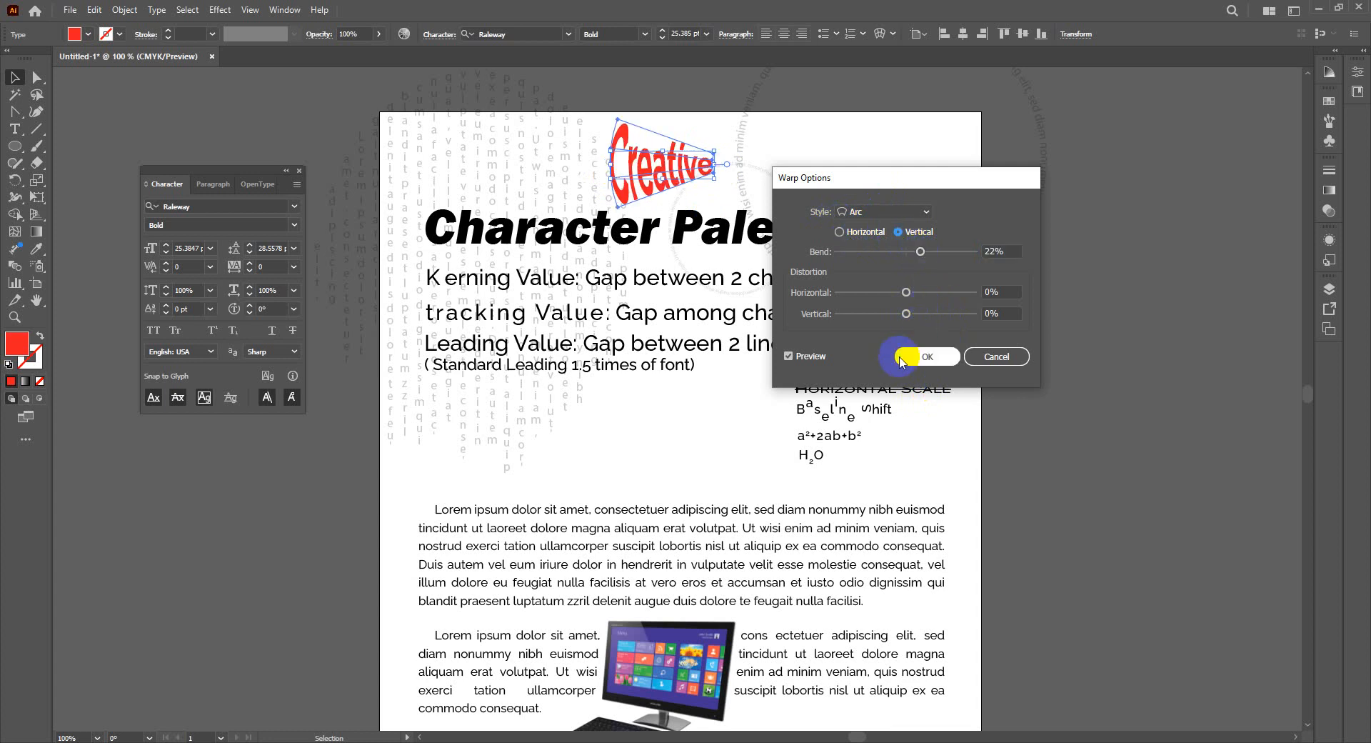
drag(918, 260, 931, 252)
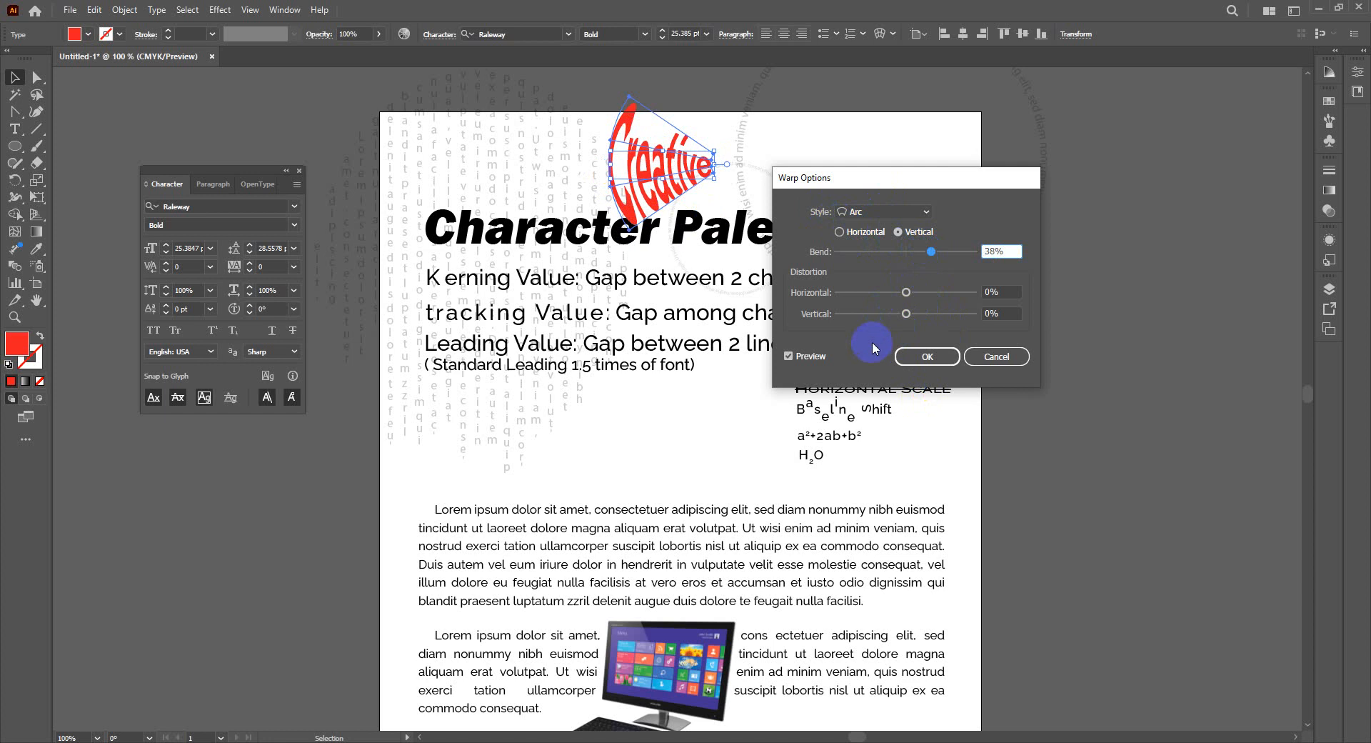
click(865, 241)
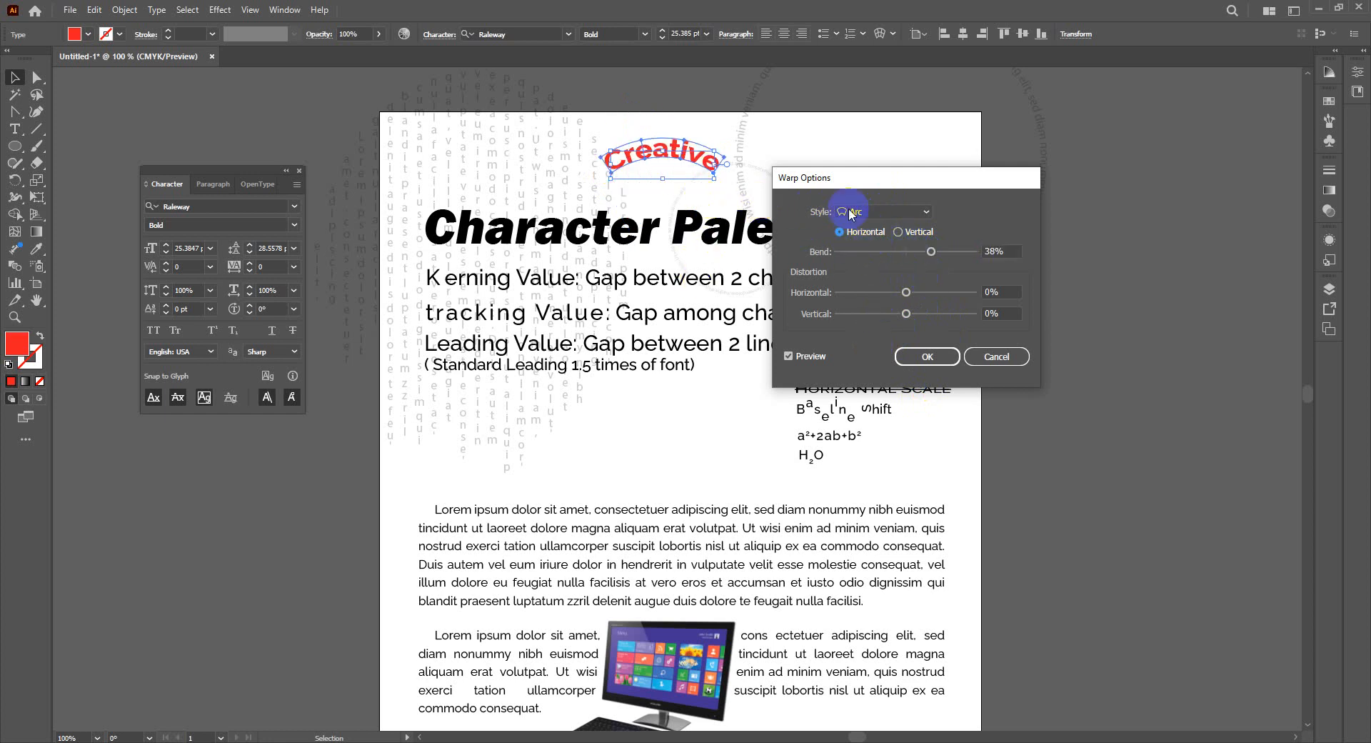
Step: Apply the arc warp to "Creative" with 22% bend, 2% horizontal and -2% vertical distortion, and move the word slightly right and down above the heading
drag(930, 251, 919, 255)
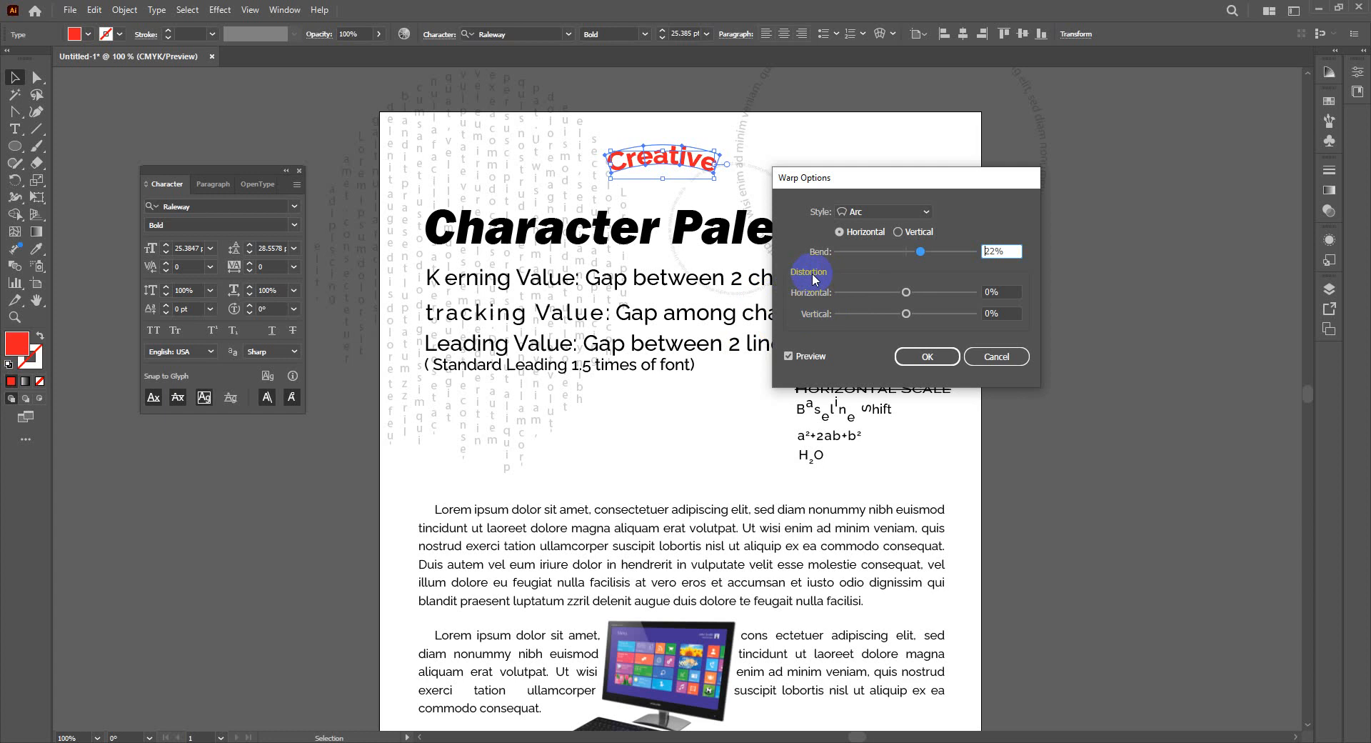
mouse_move(907, 293)
mouse_down()
mouse_move(939, 285)
mouse_move(907, 293)
mouse_move(923, 310)
mouse_up()
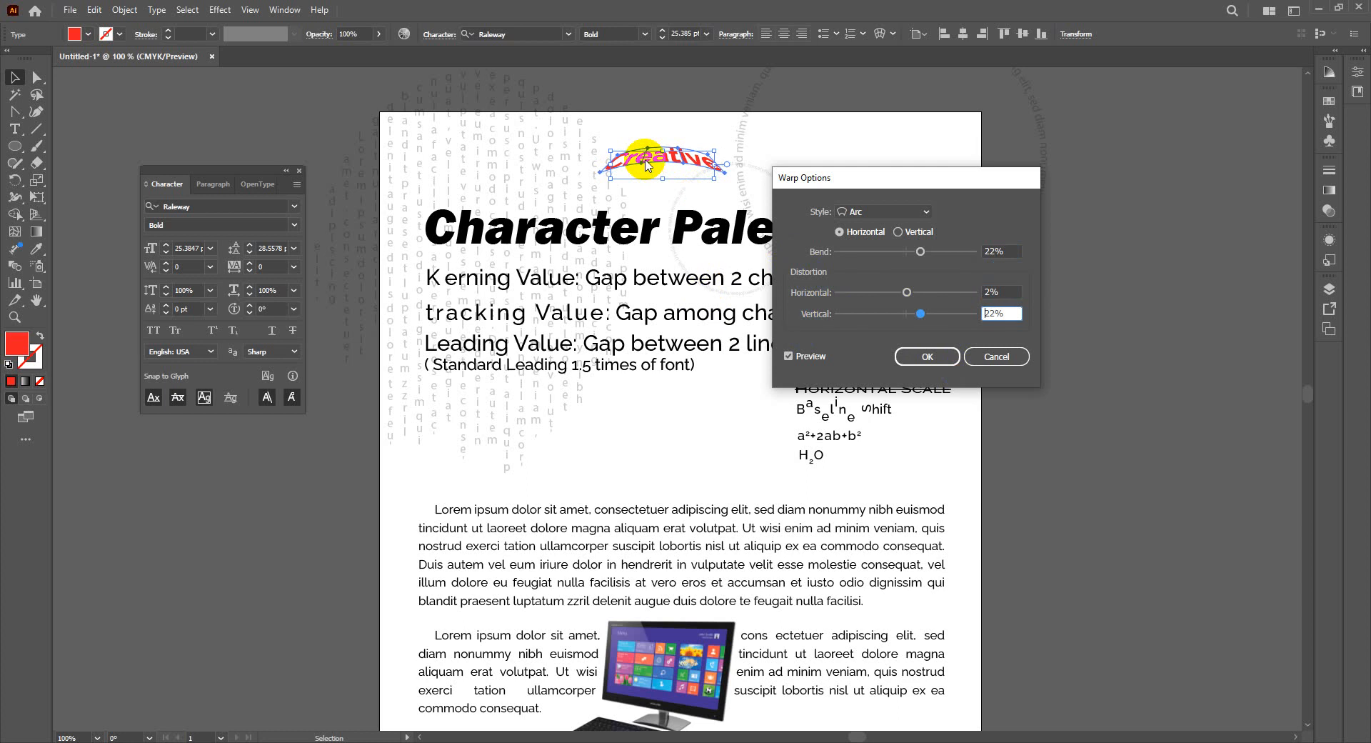
drag(920, 314, 905, 315)
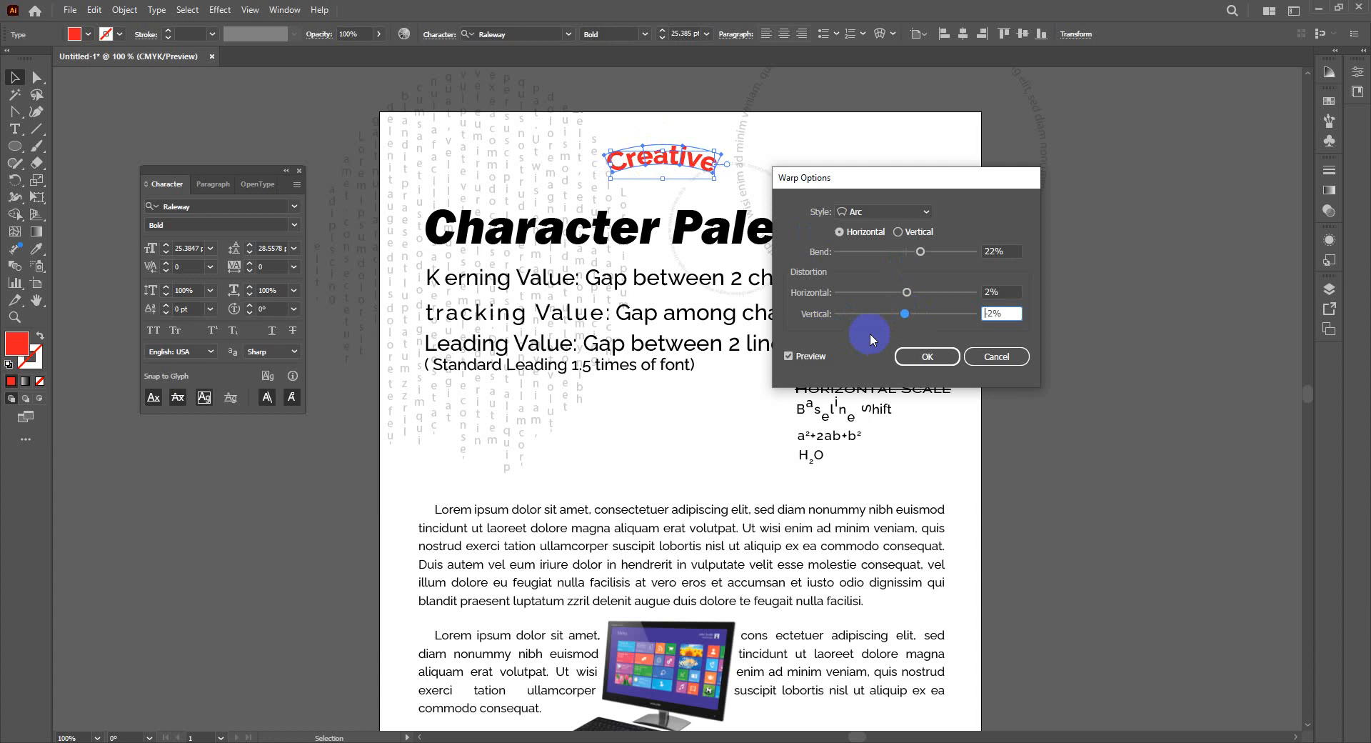
click(927, 357)
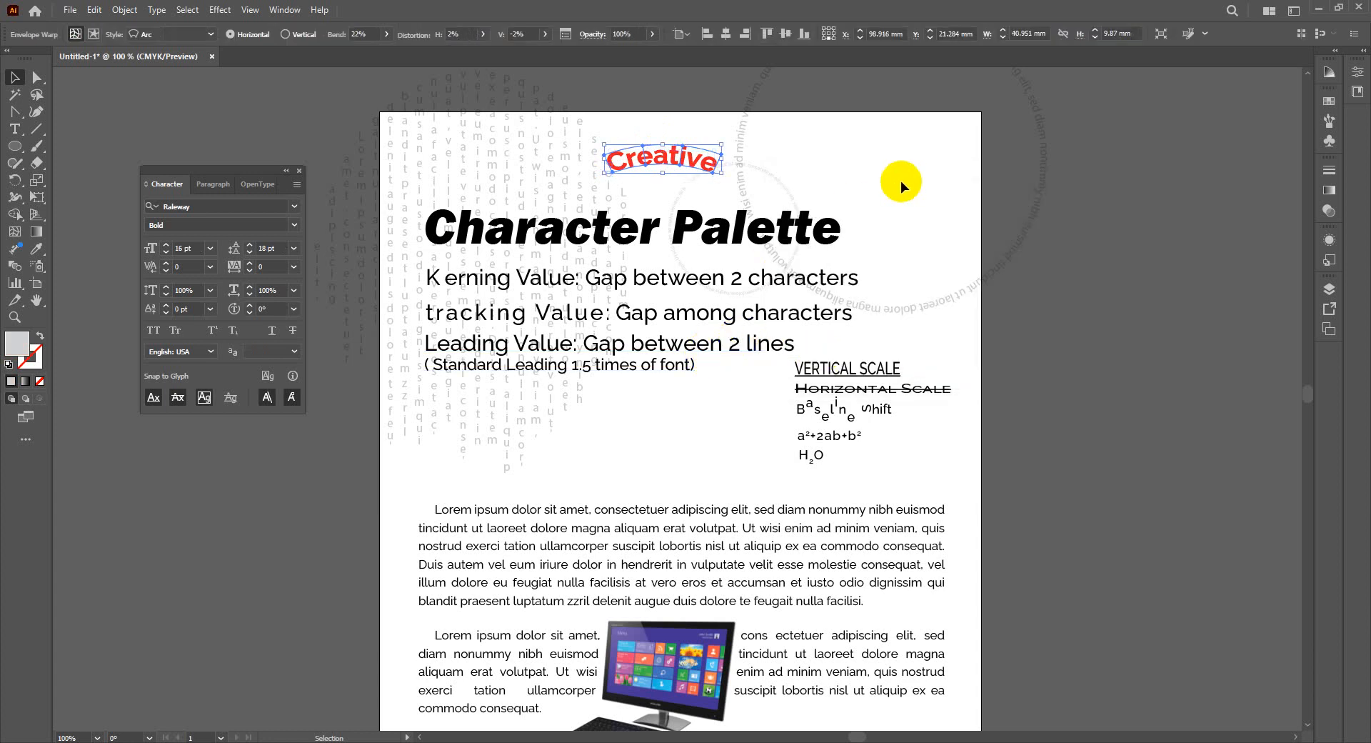
drag(712, 168, 720, 176)
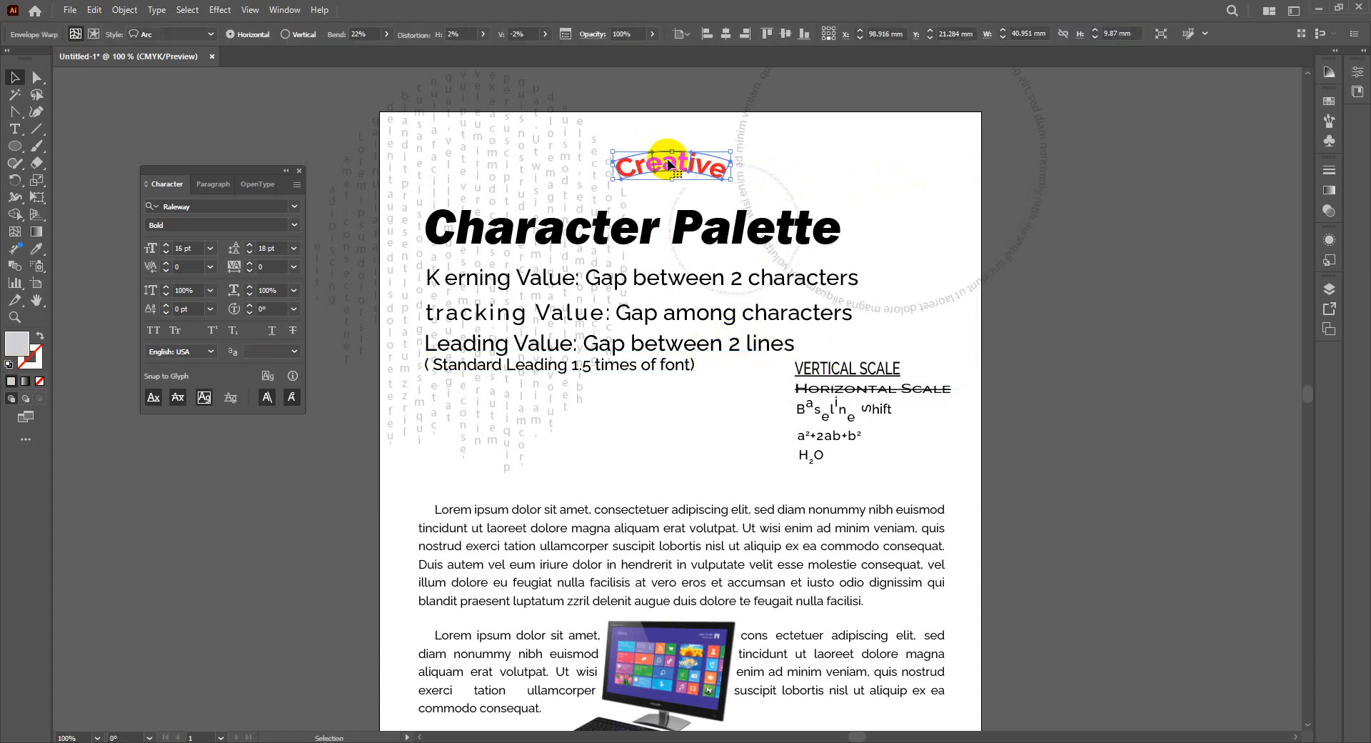
click(608, 247)
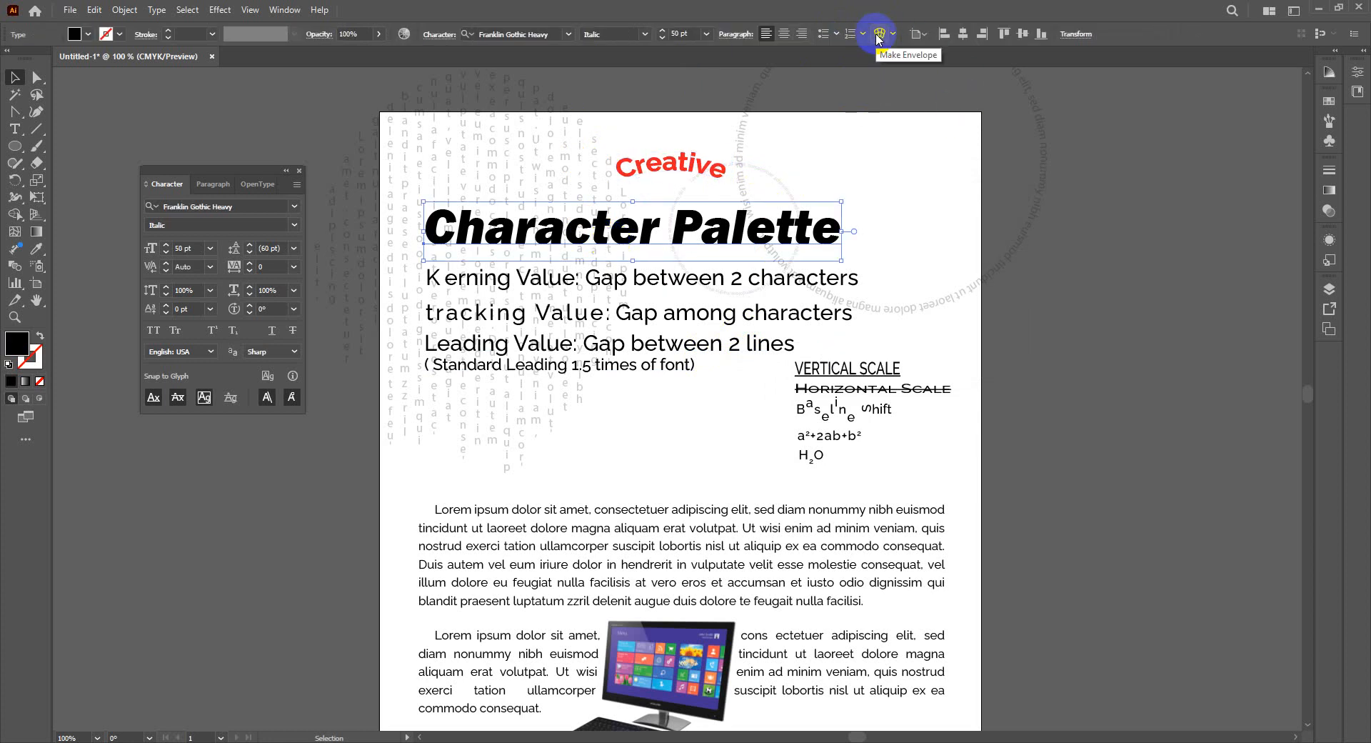
click(122, 10)
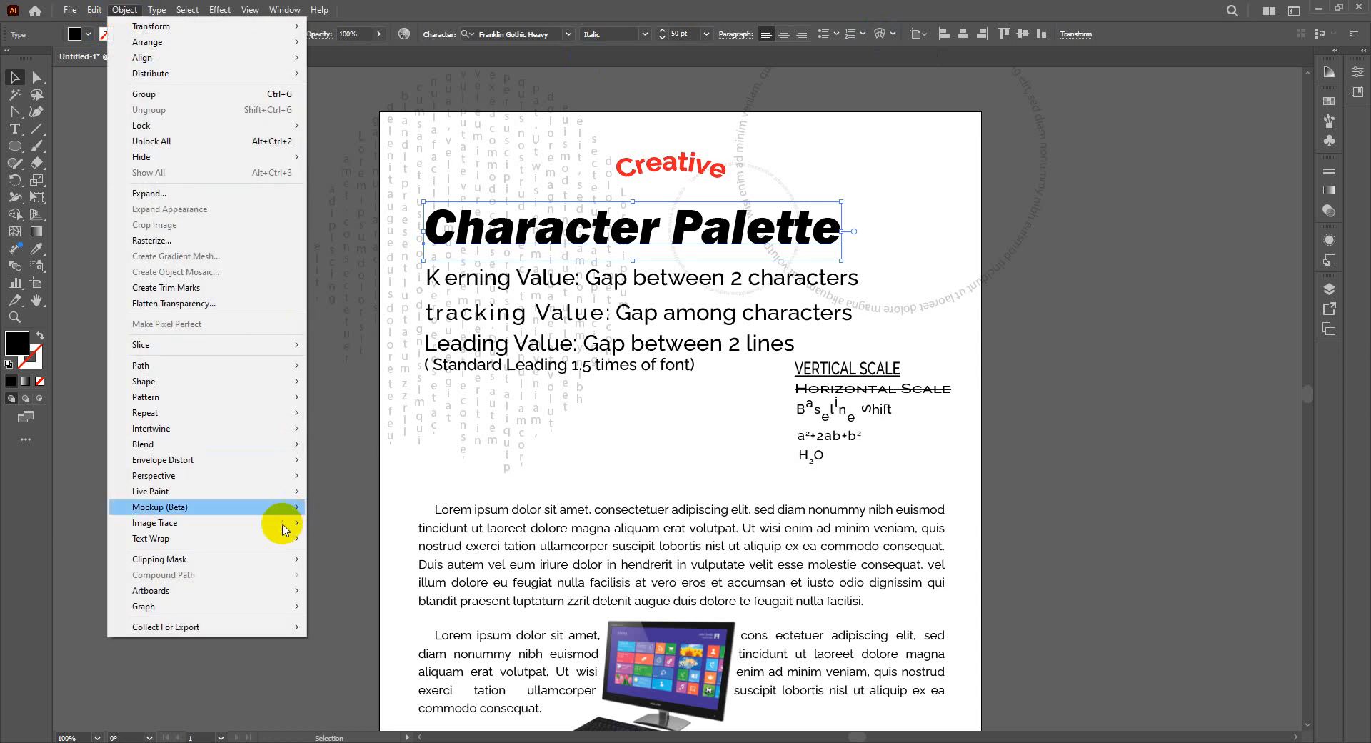
mouse_move(193, 461)
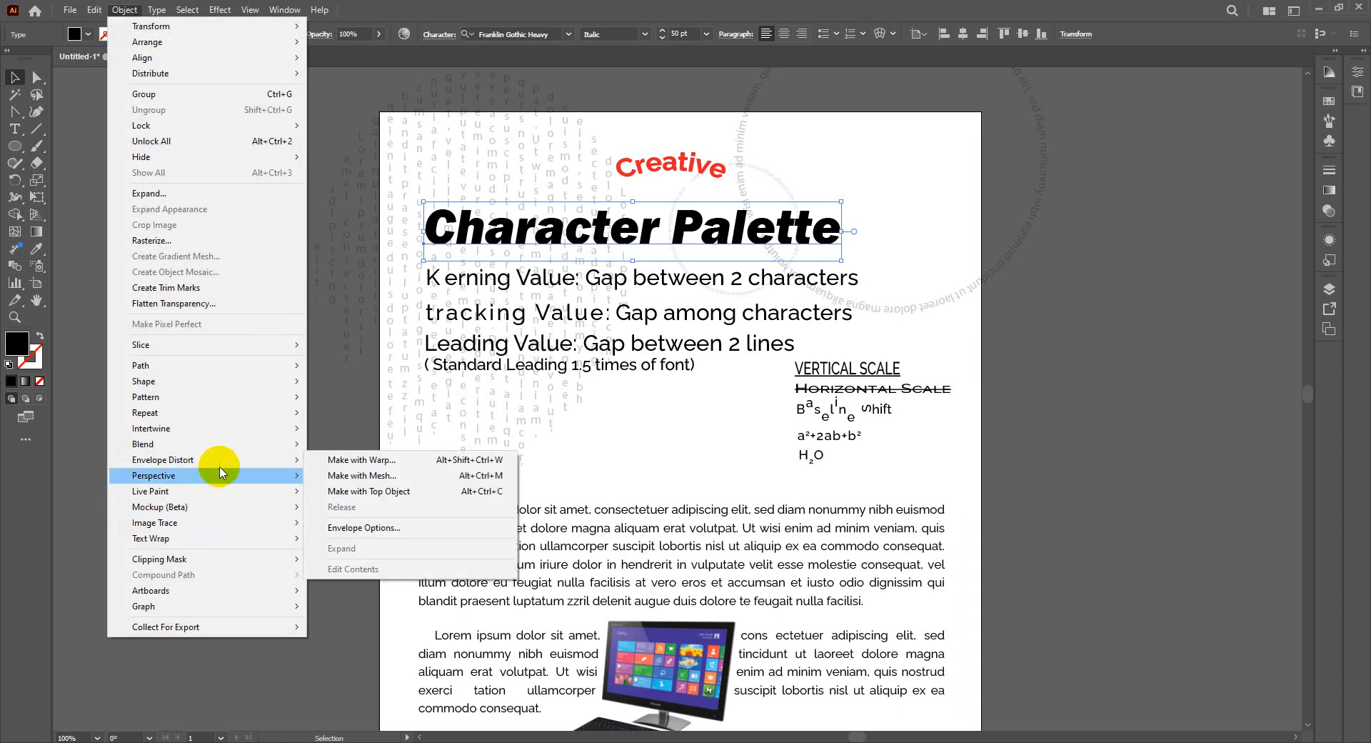
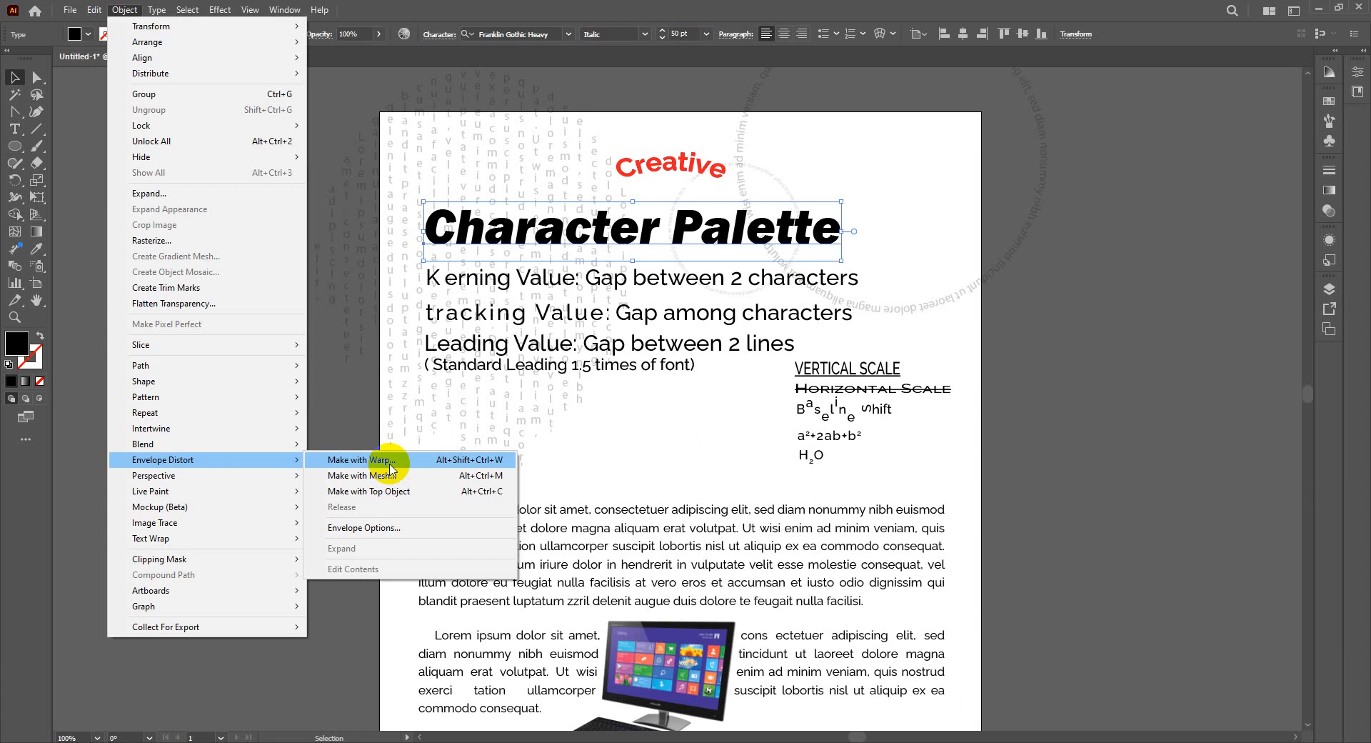
click(353, 377)
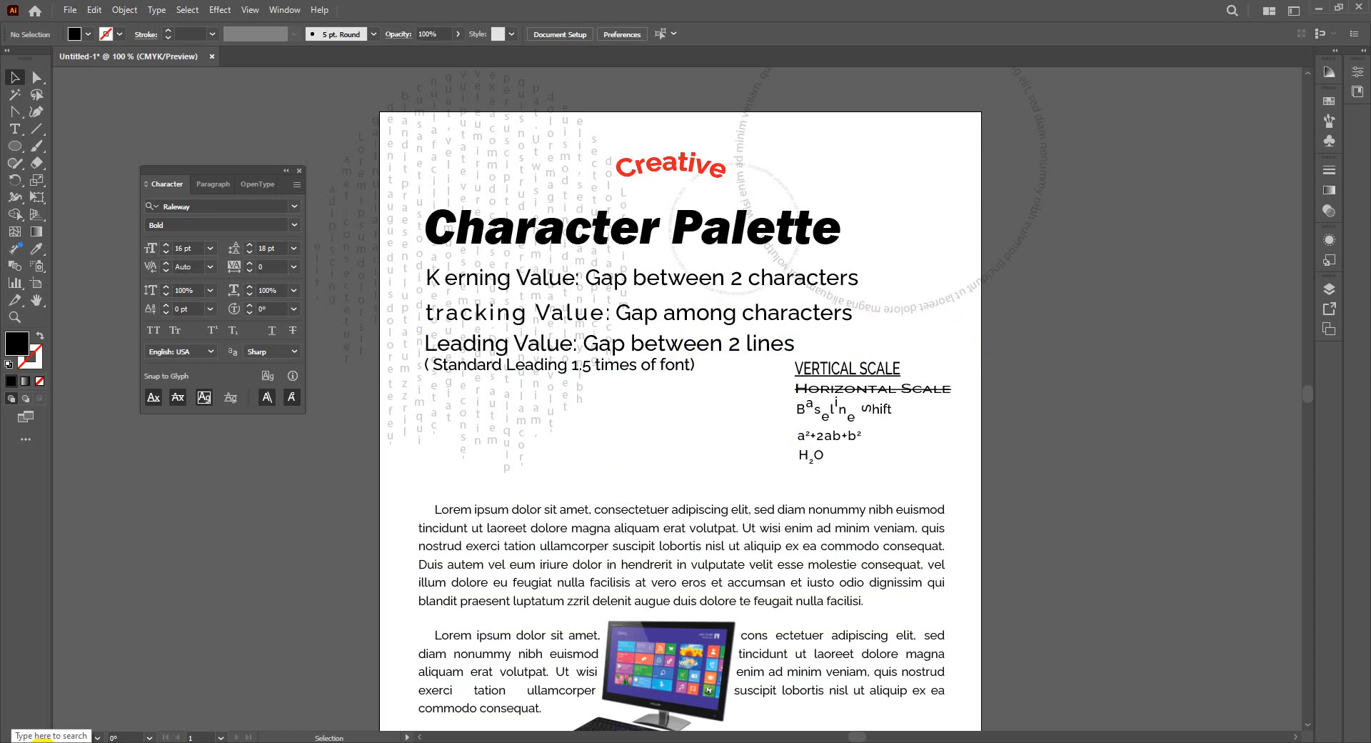
Step: Switch to the Chrome browser and run a Google image search for "gd govt logo" in a new tab
click(43, 741)
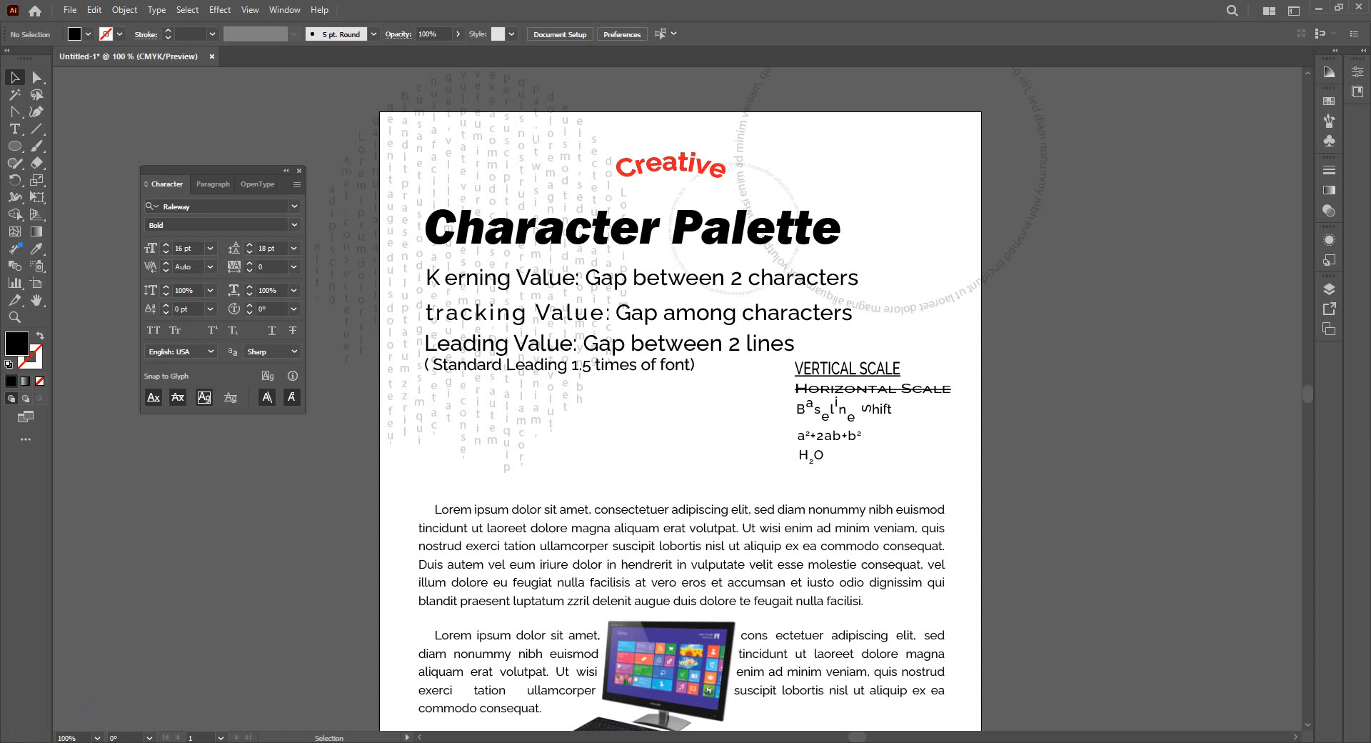
click(392, 739)
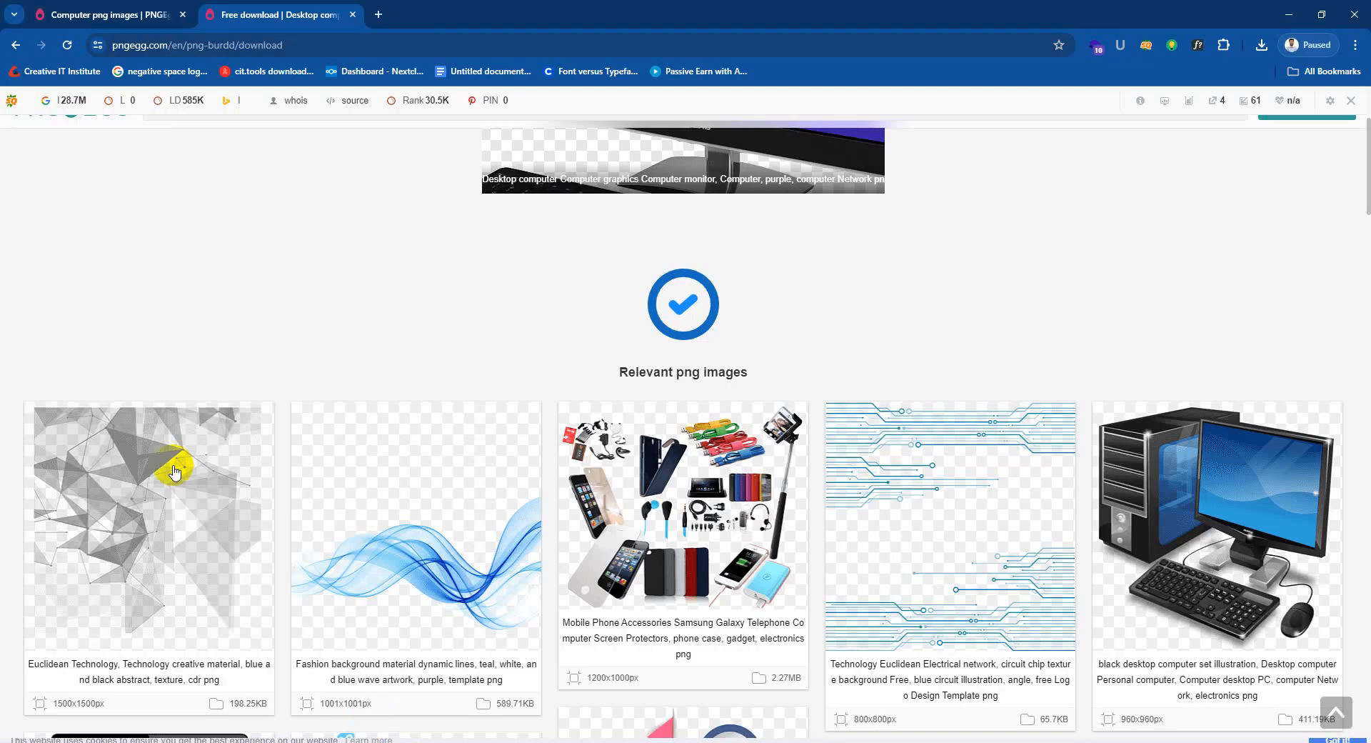
click(383, 14)
text(g)
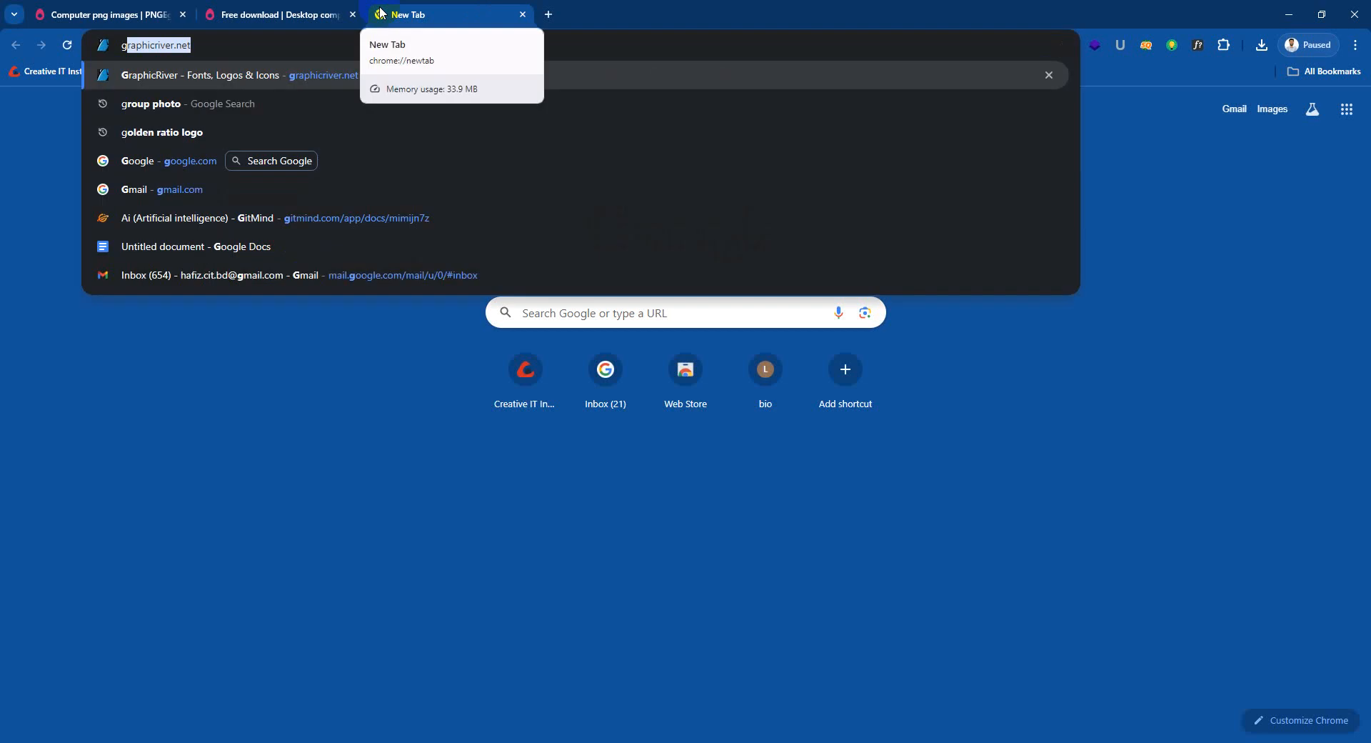
key(BackSpace)
text(bd)
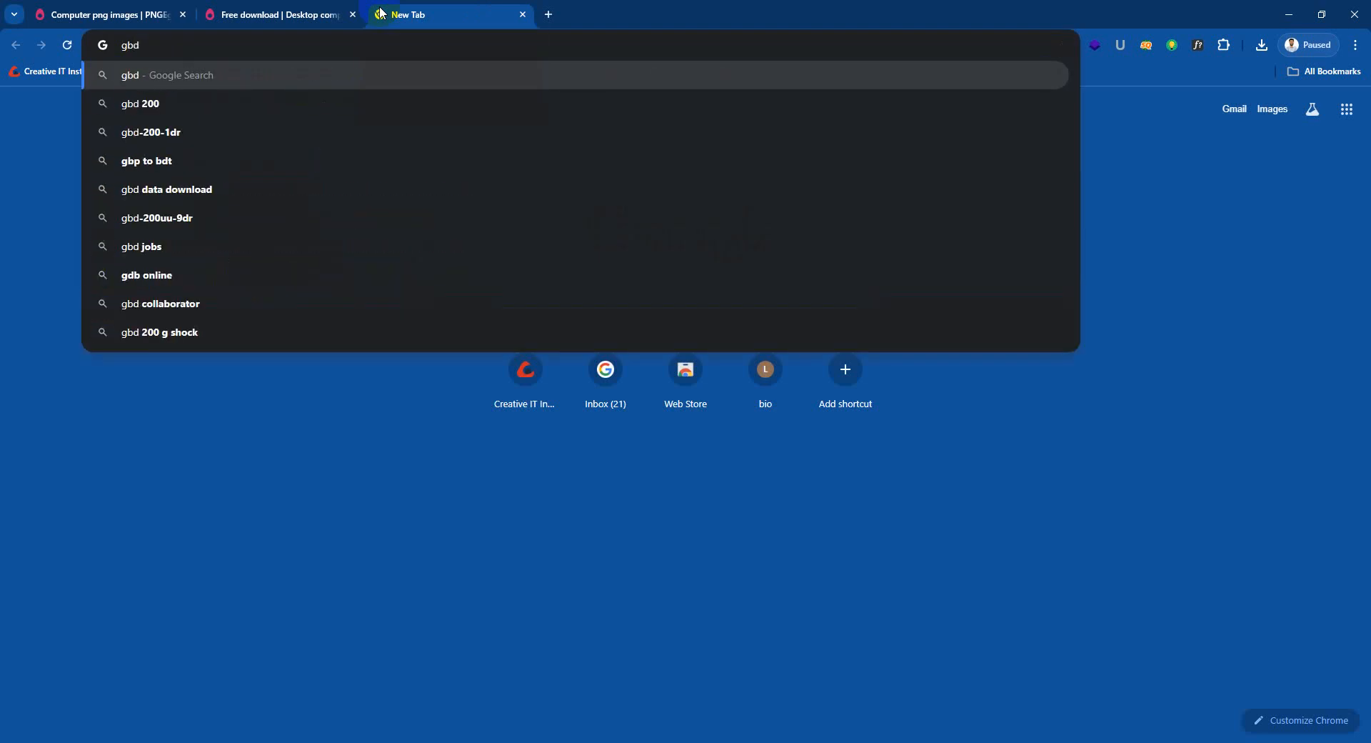
key(BackSpace)
key(BackSpace)
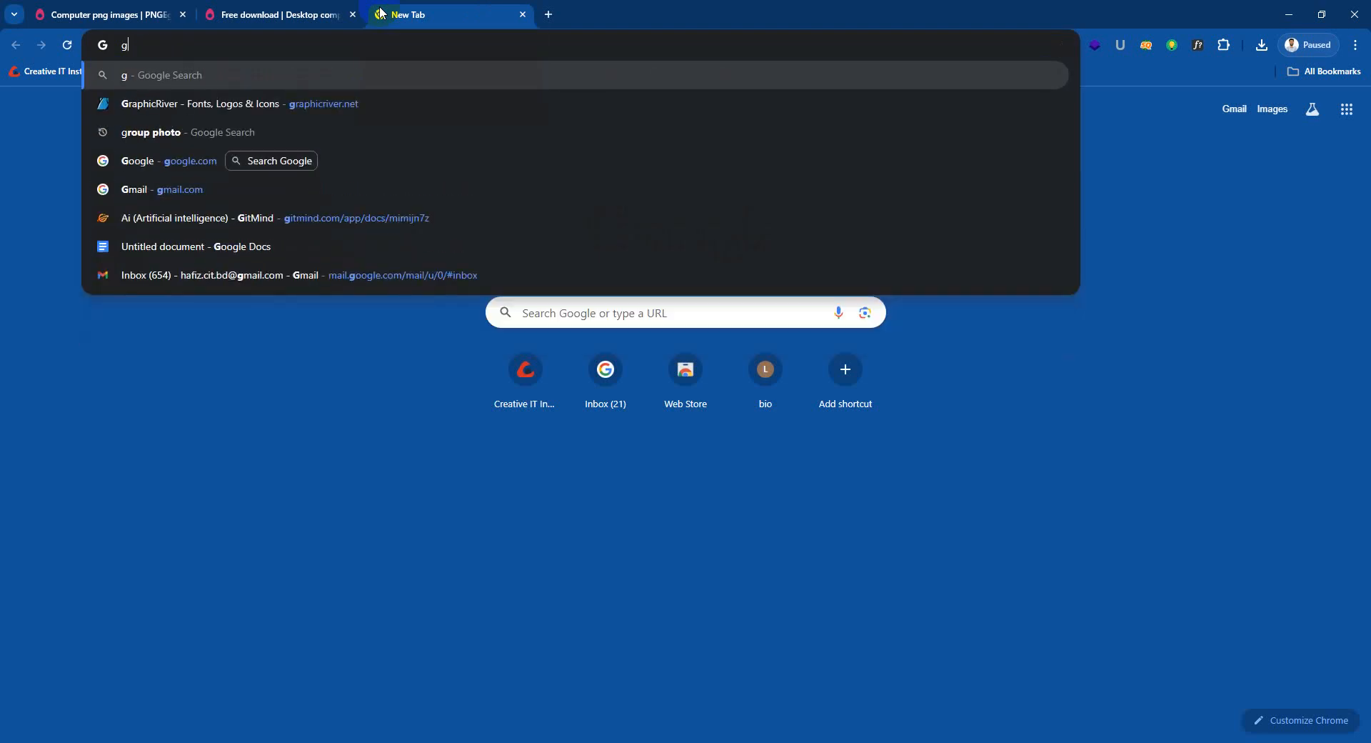
text(d )
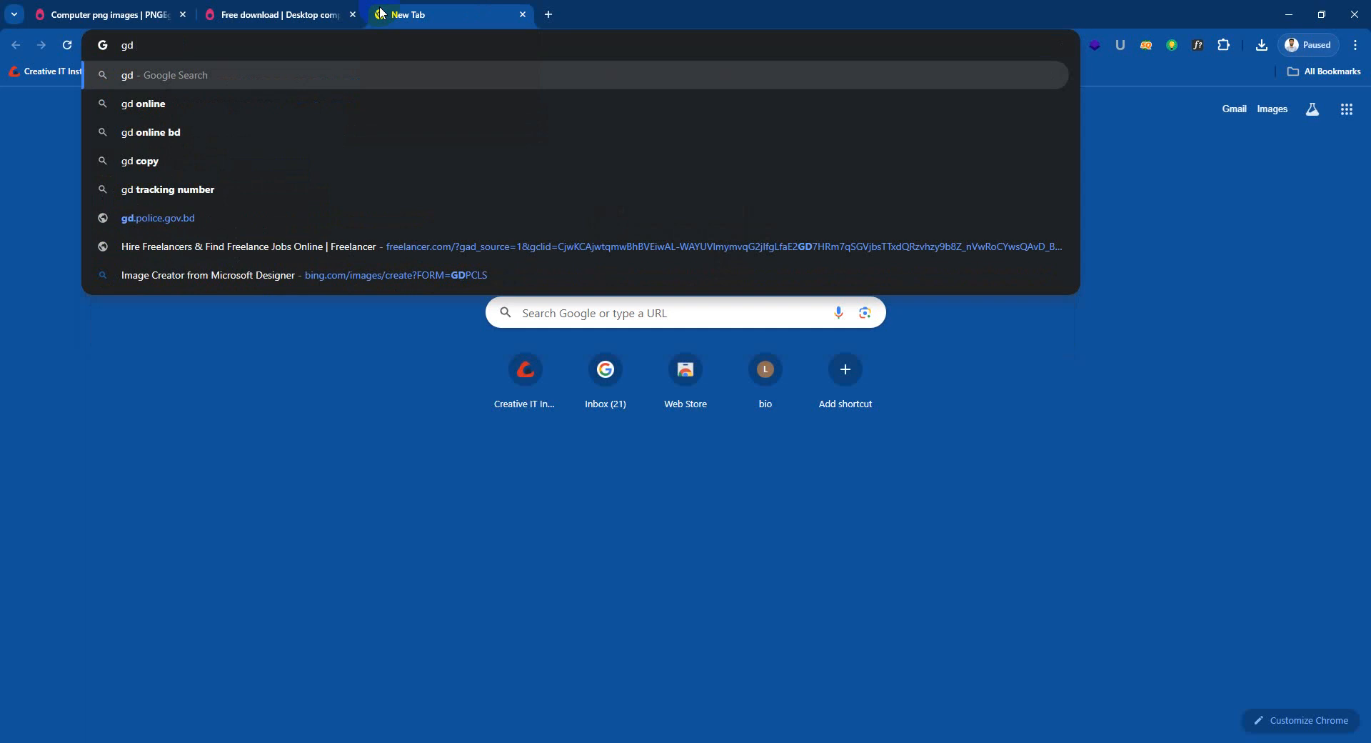
text(gov)
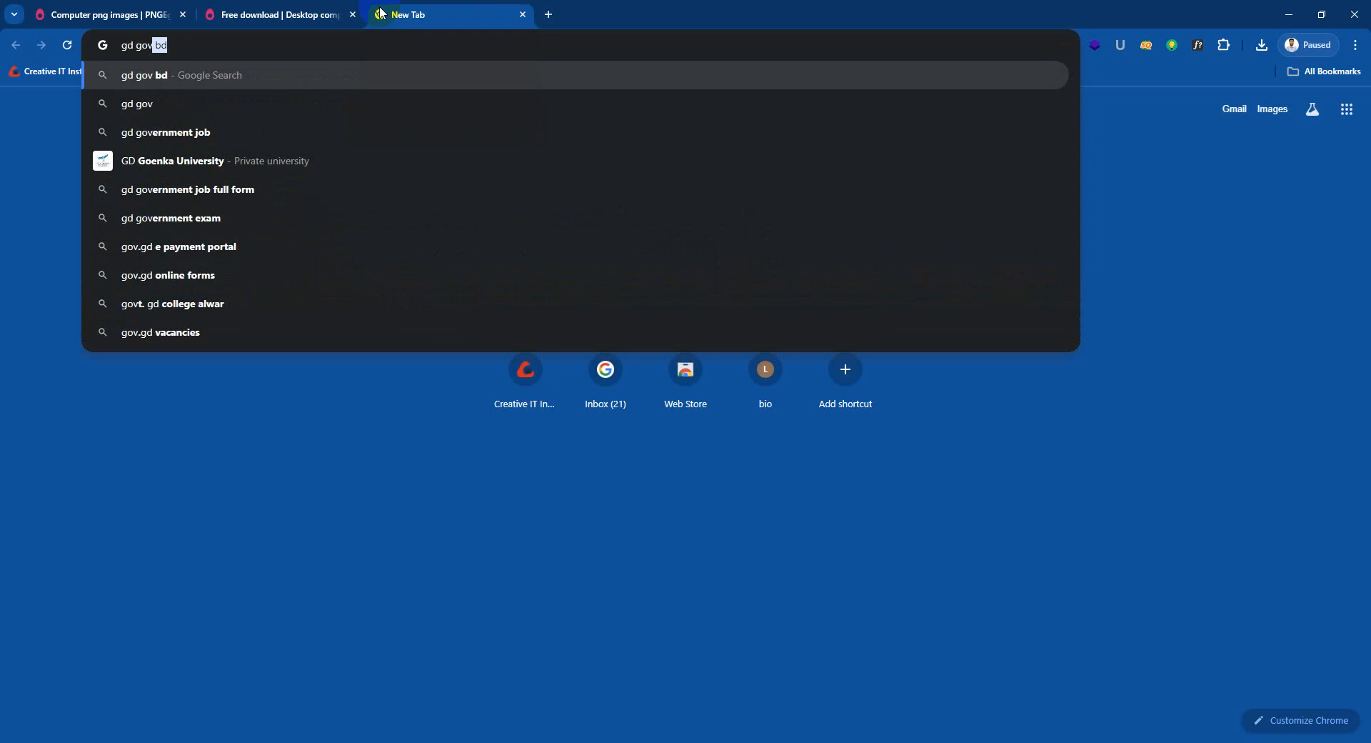
text(t)
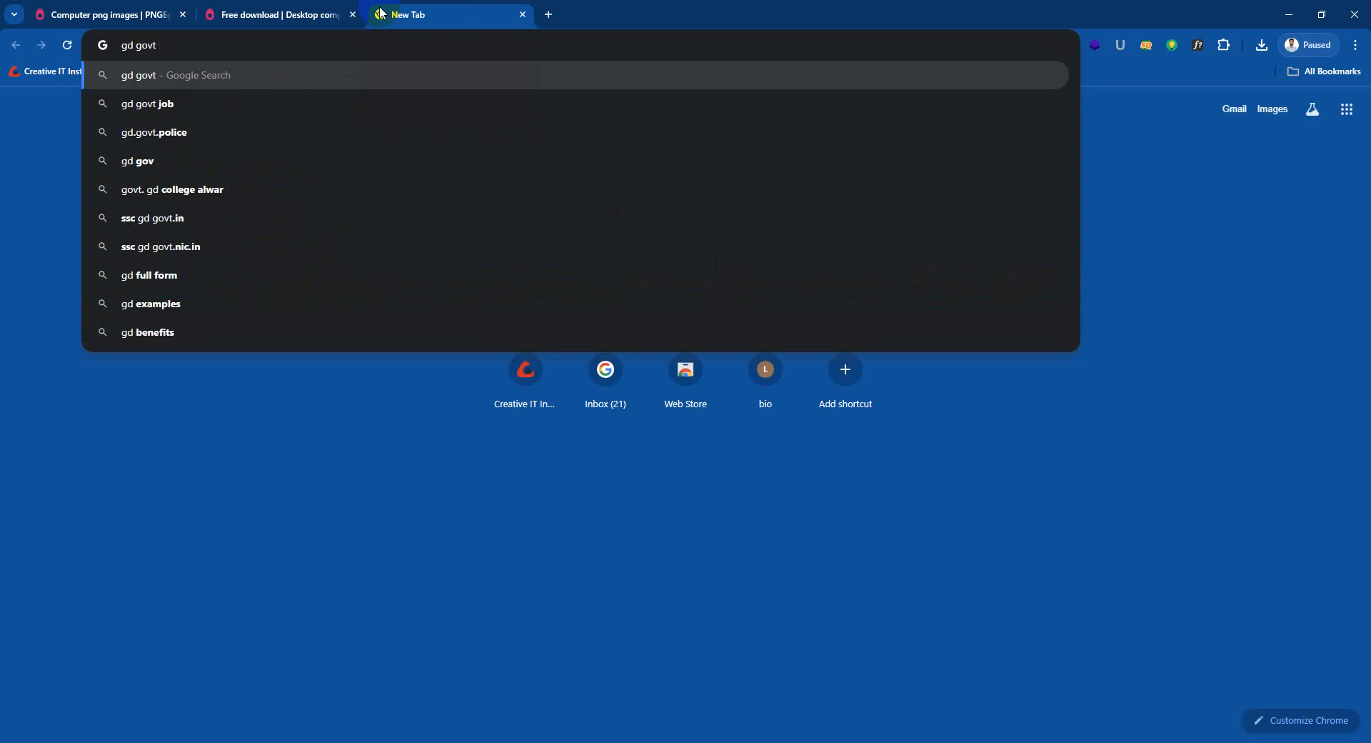
text( lo)
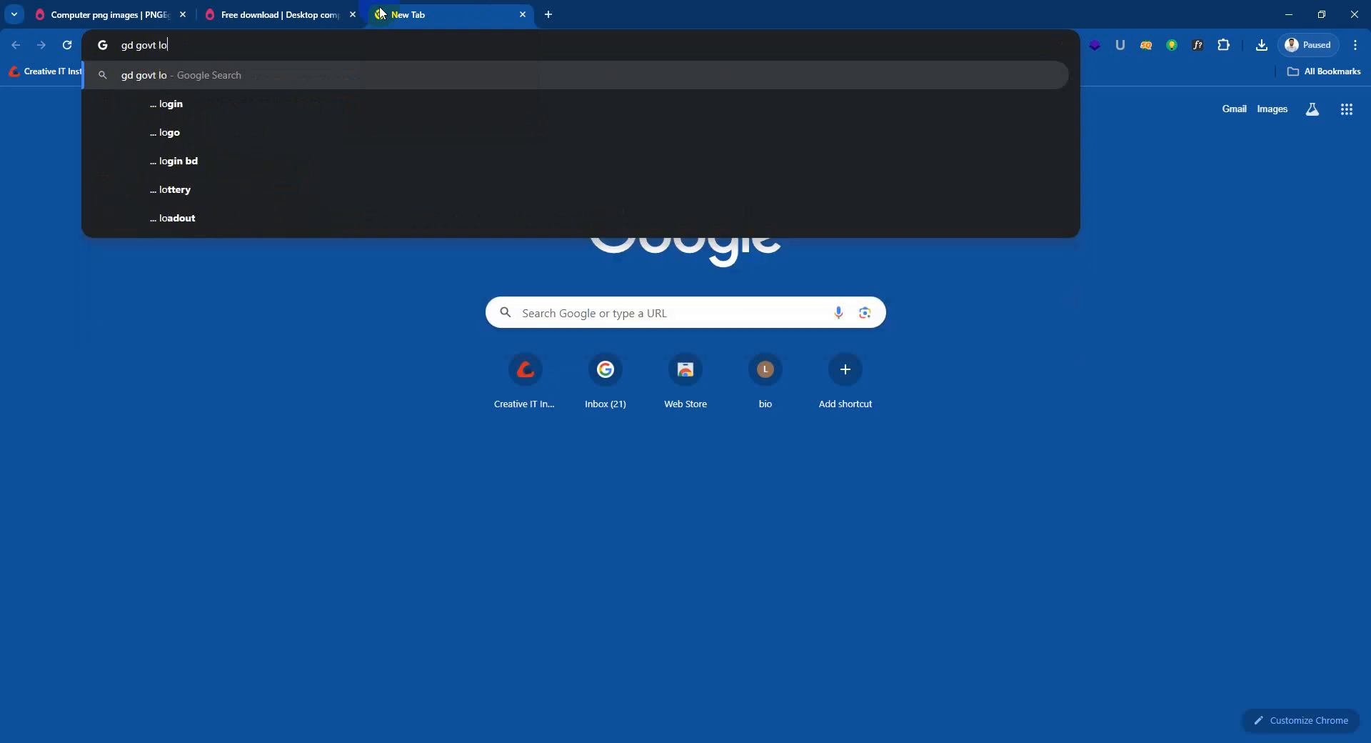
key(Down)
key(Down)
key(Return)
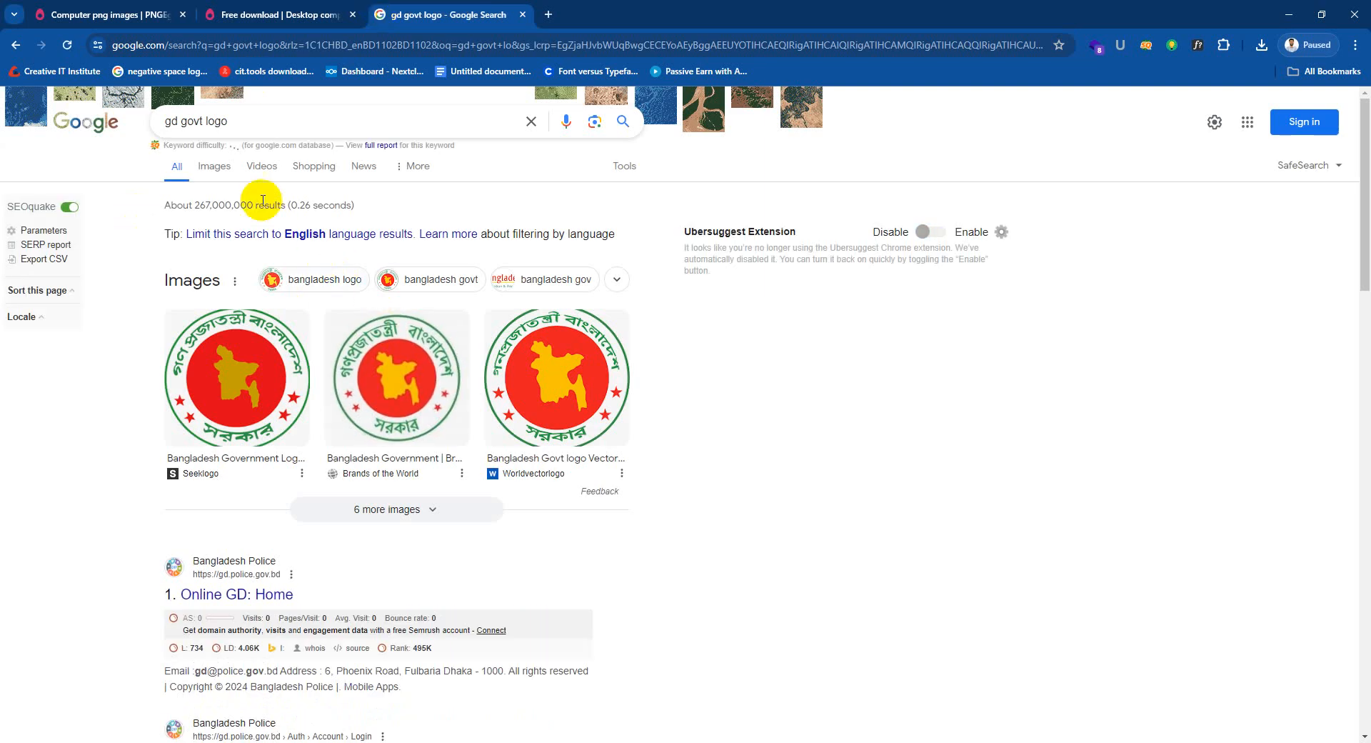
click(212, 166)
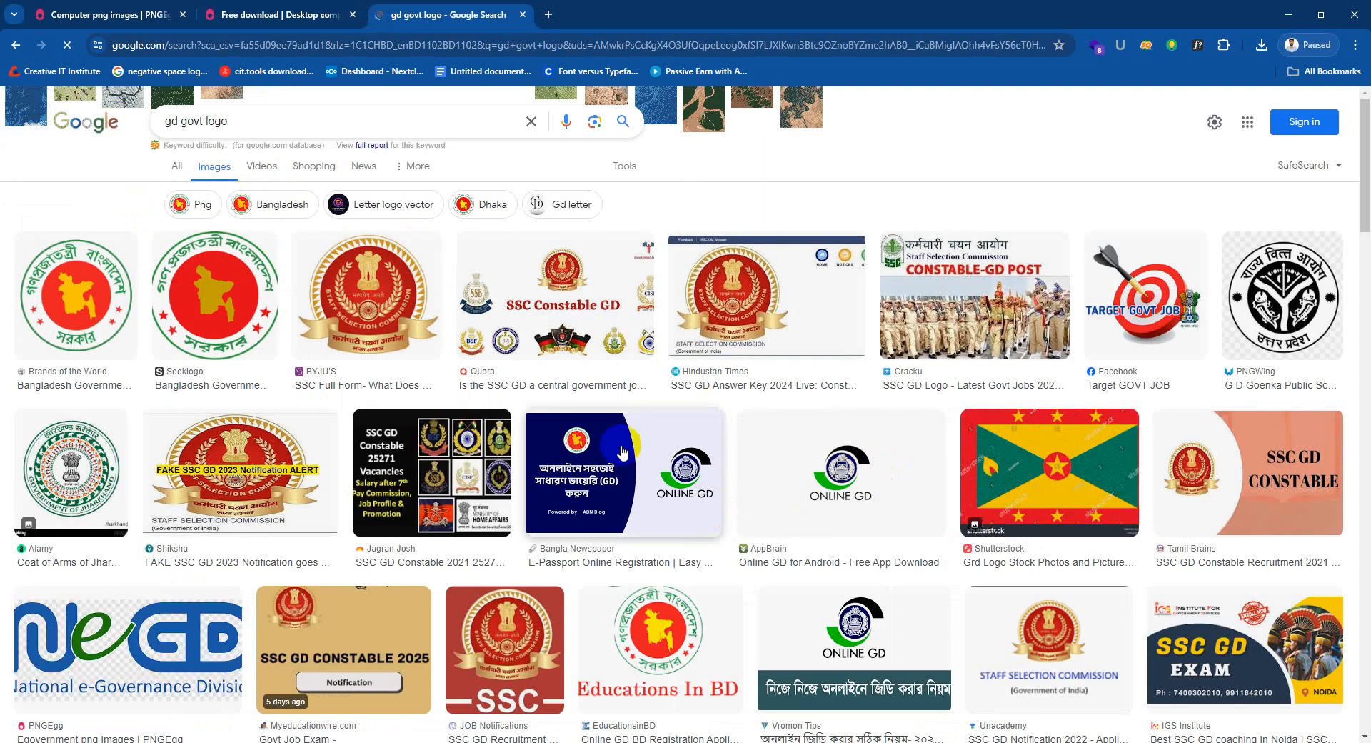
Step: Browse the image results and open the preview of Fine Vector Art's English-lettered Government of the People's Republic of Bangladesh logo
scroll(245, 293, down, 1)
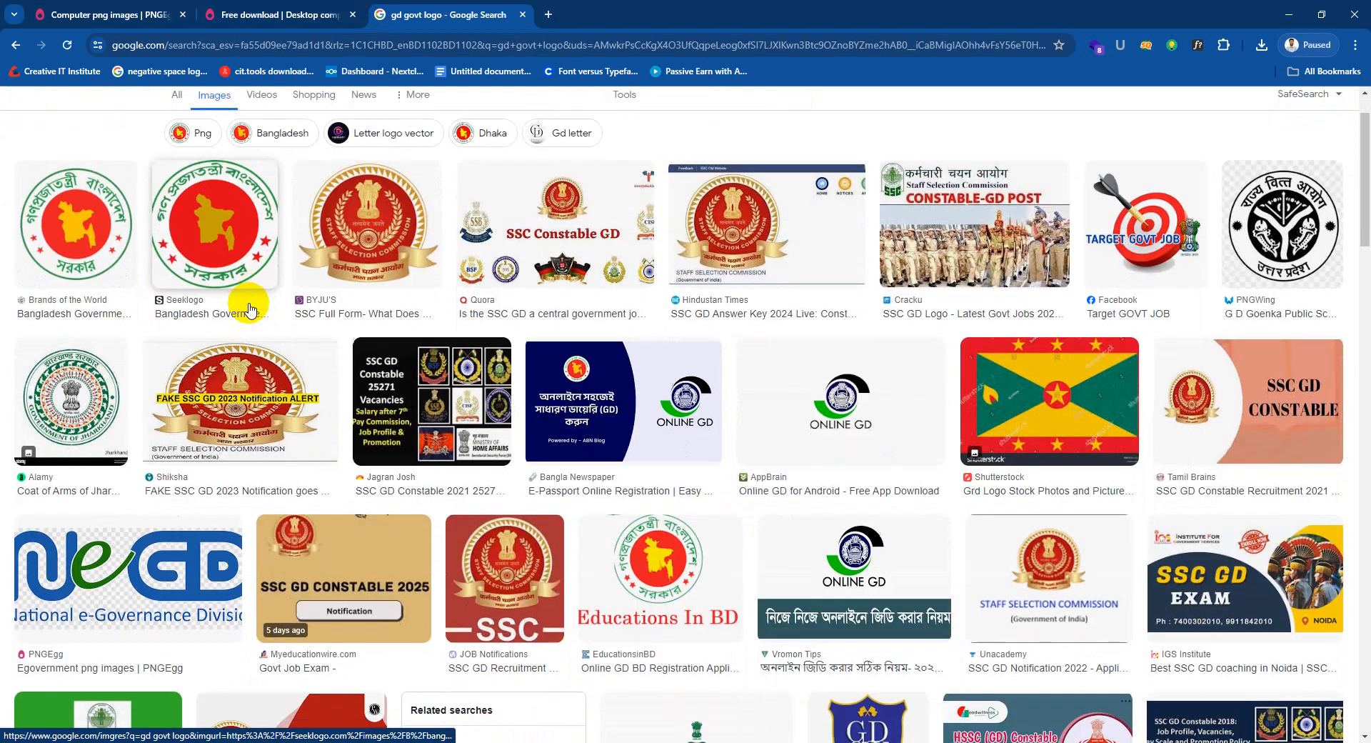
scroll(390, 366, down, 7)
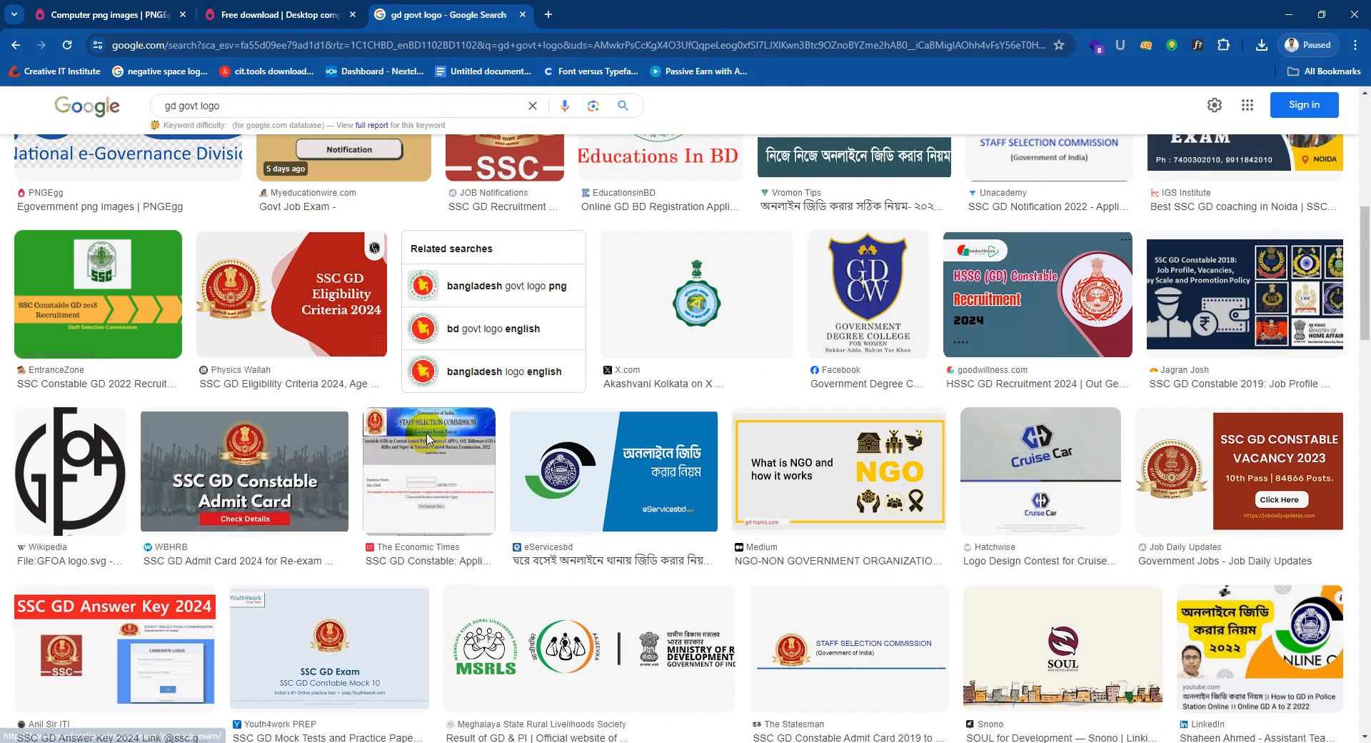
scroll(451, 450, down, 8)
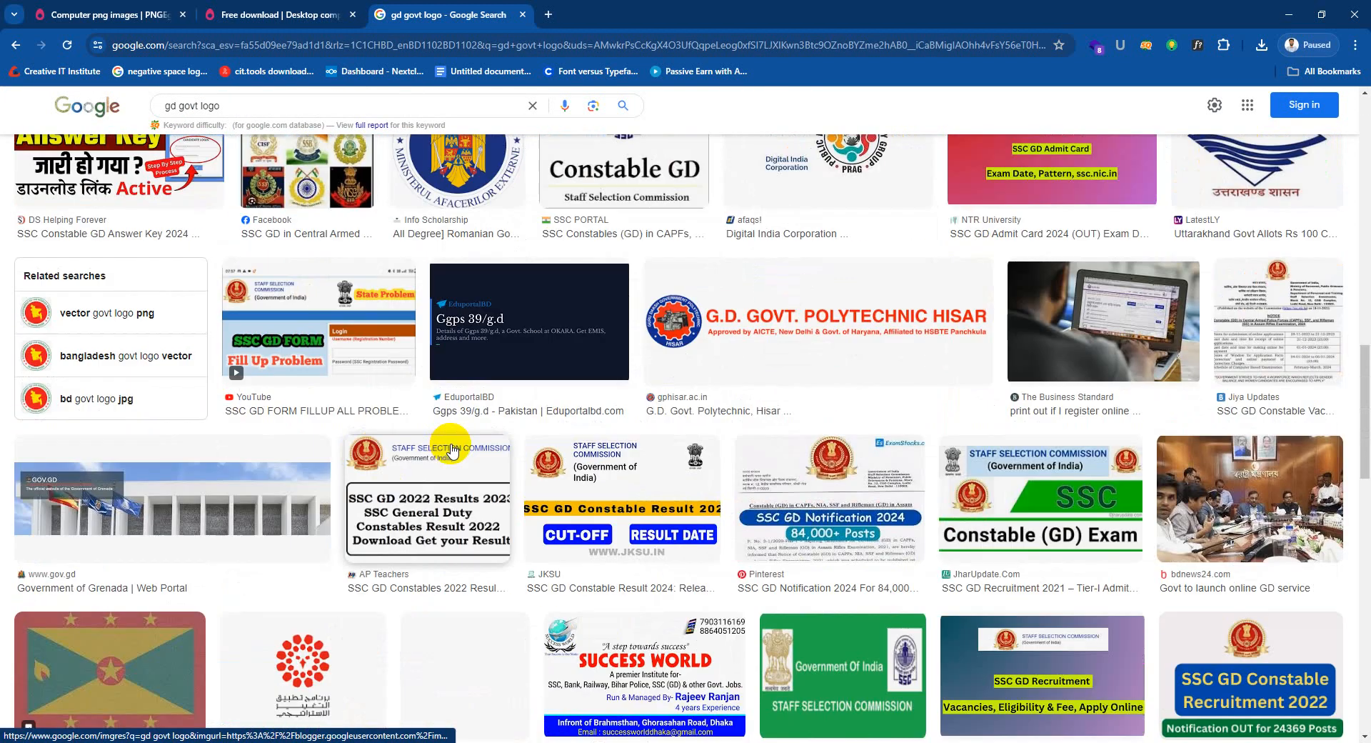
scroll(451, 450, up, 20)
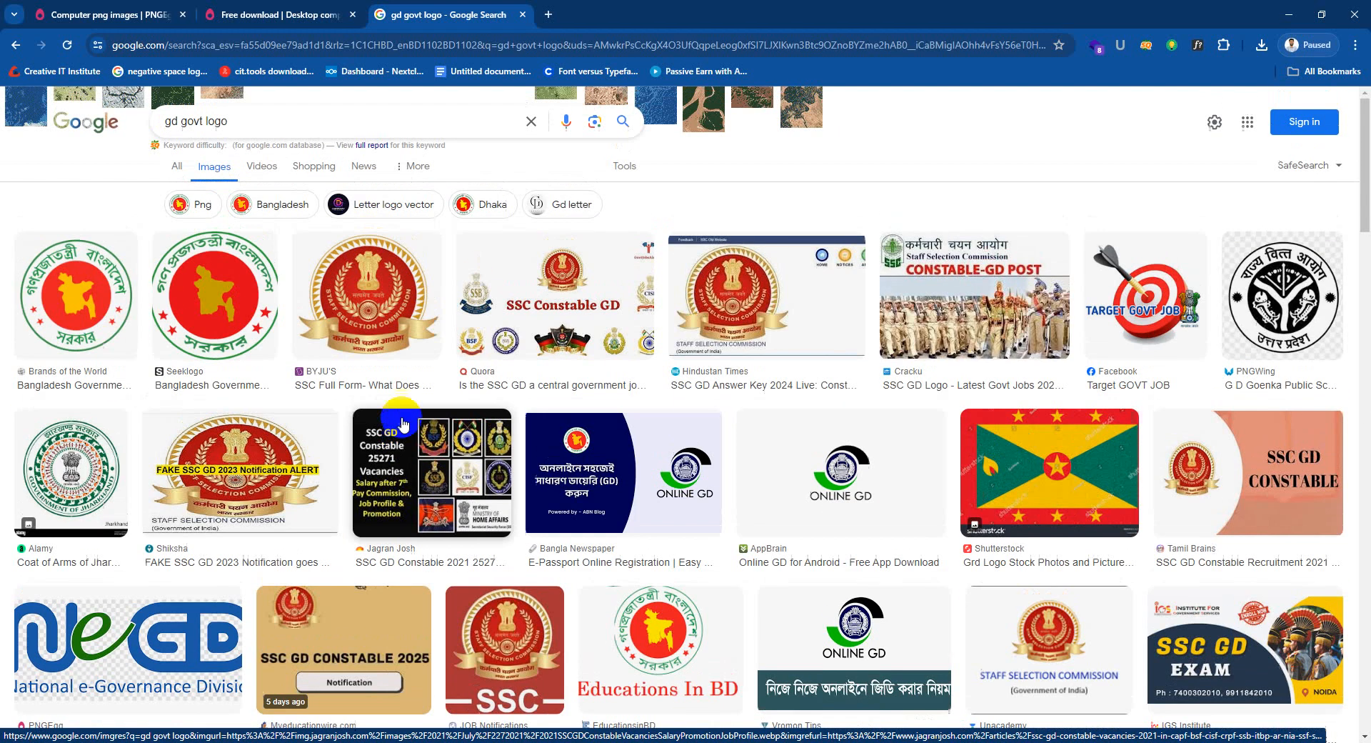
click(118, 290)
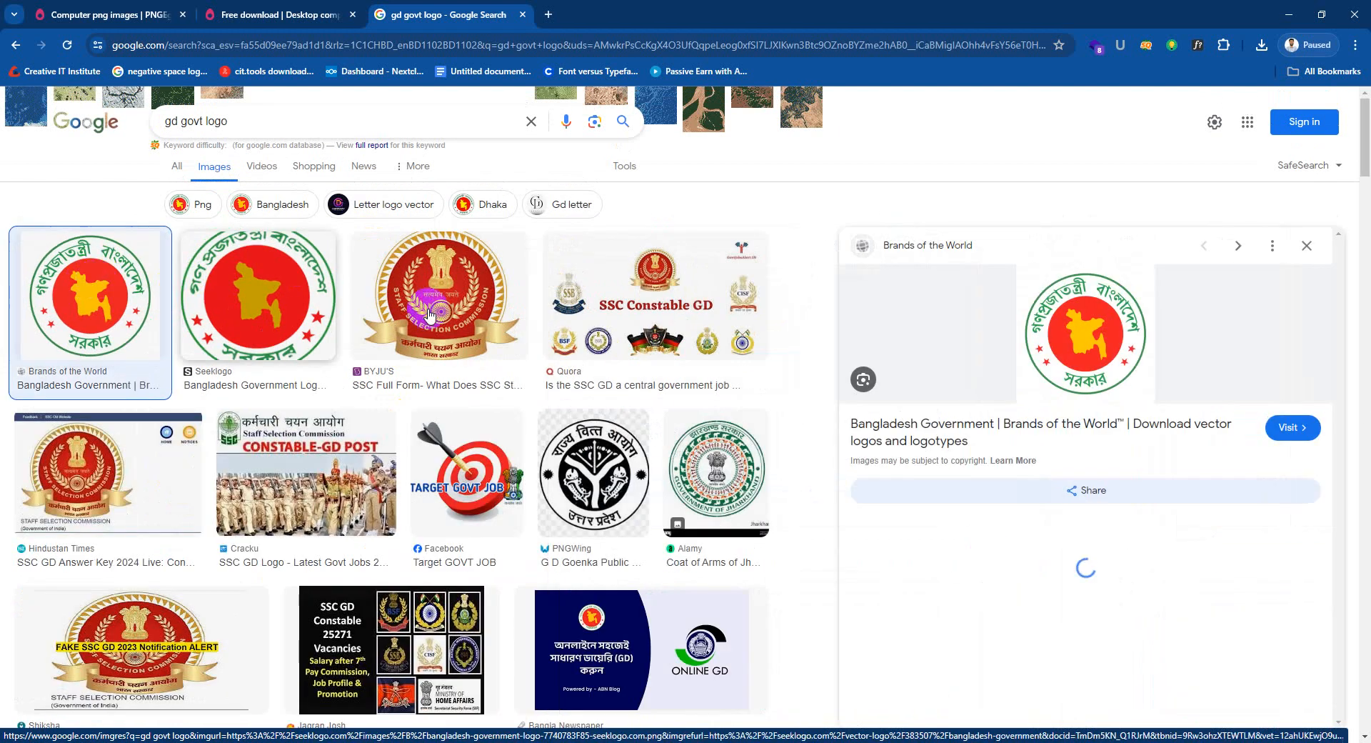
scroll(1089, 619, down, 2)
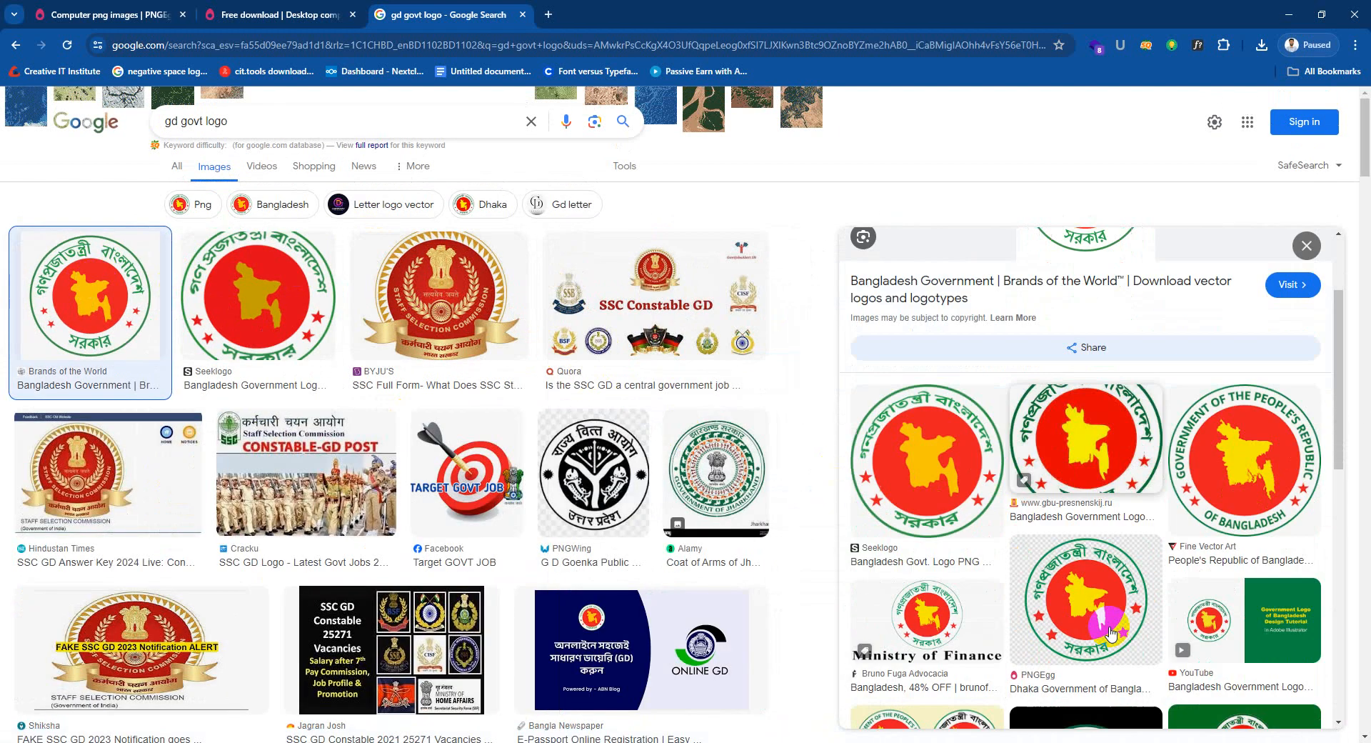
click(1258, 502)
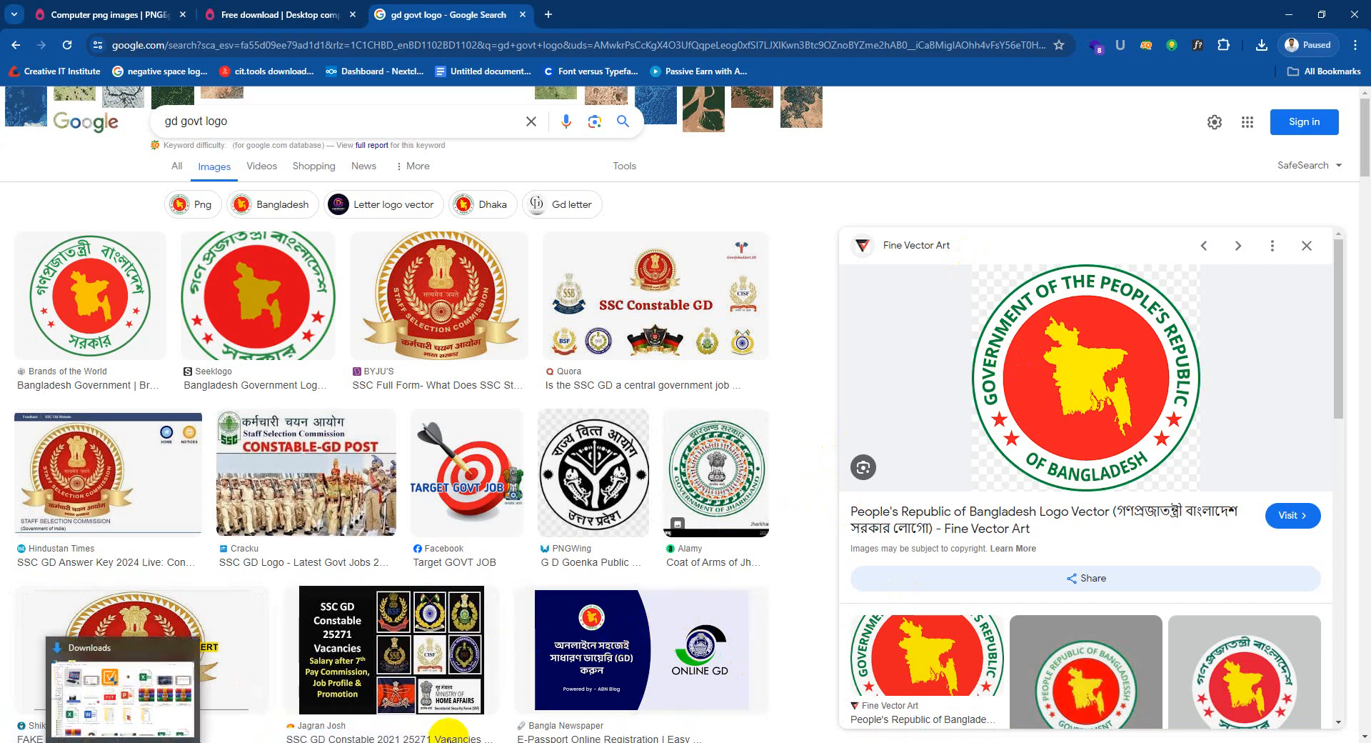
Step: Capture the previewed Bangladesh government logo with Snipping Tool, and paste the copied snip into the Illustrator document
click(4, 739)
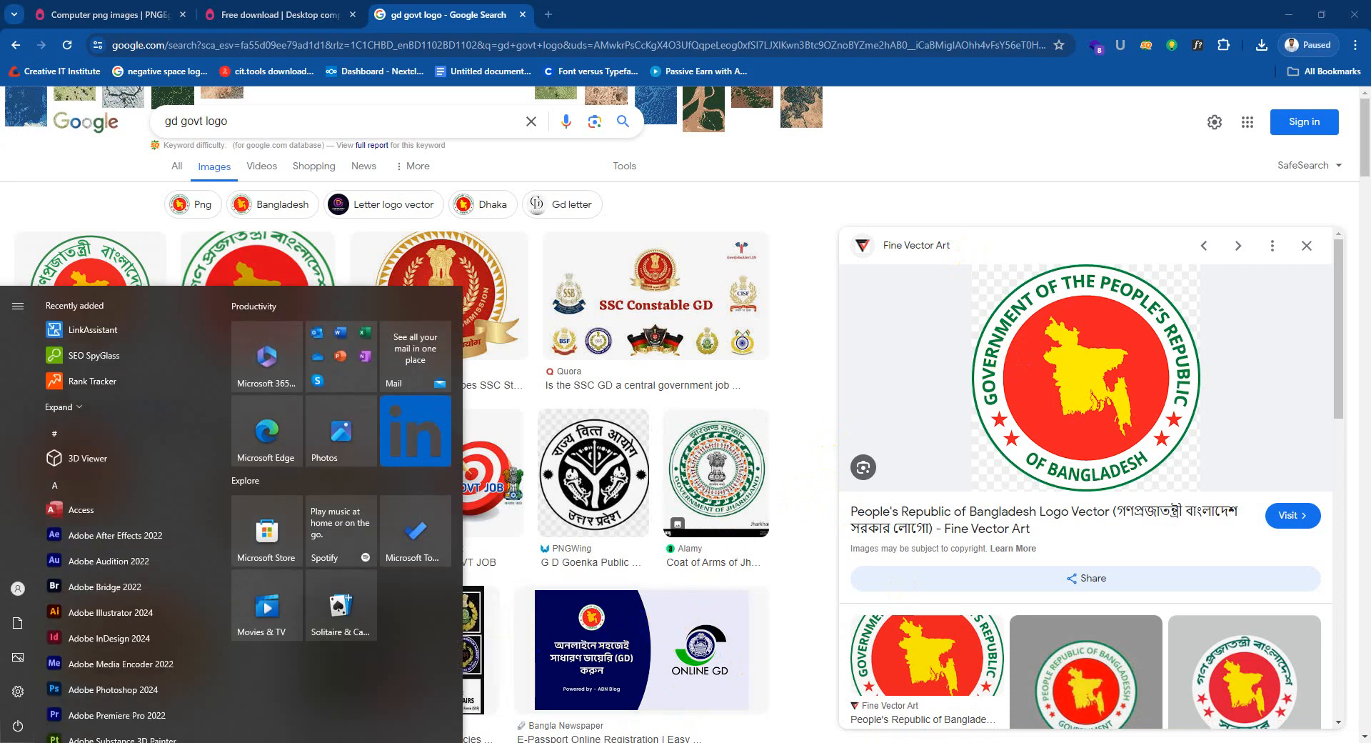
text(sn)
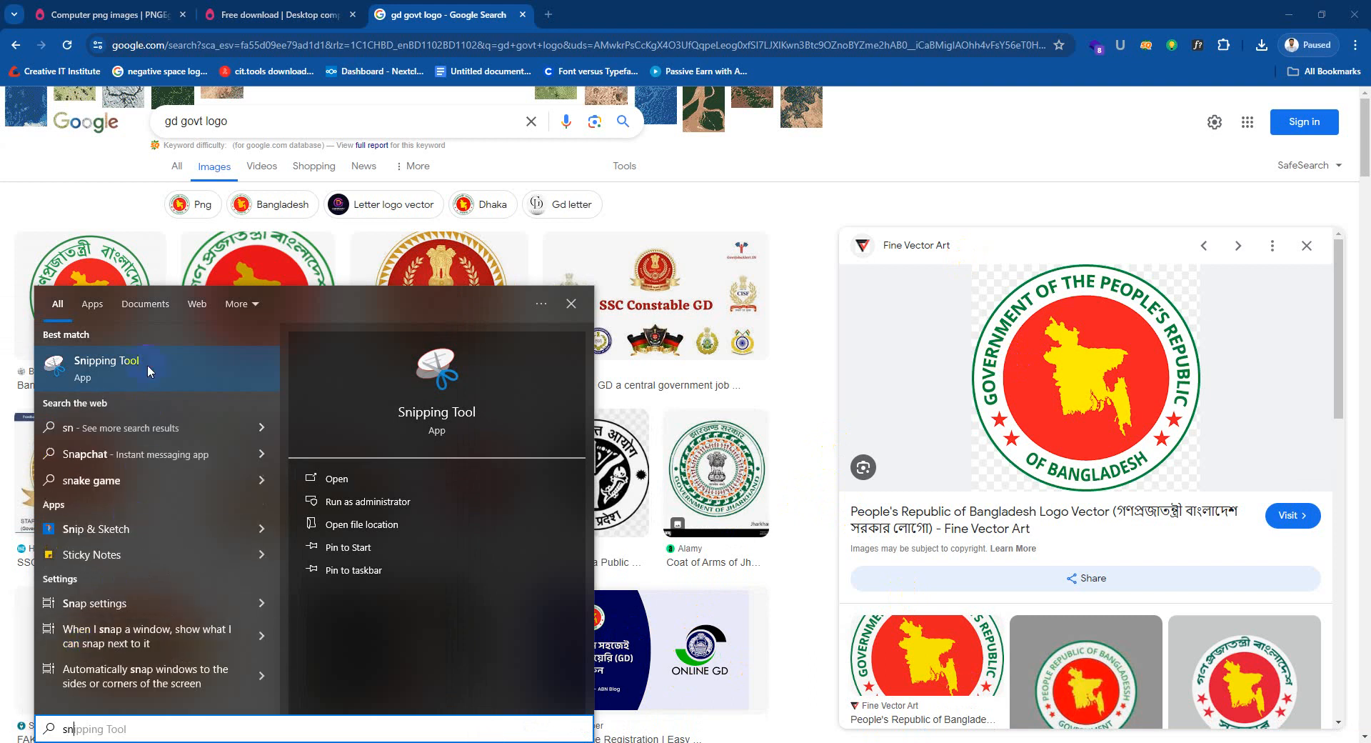
click(147, 364)
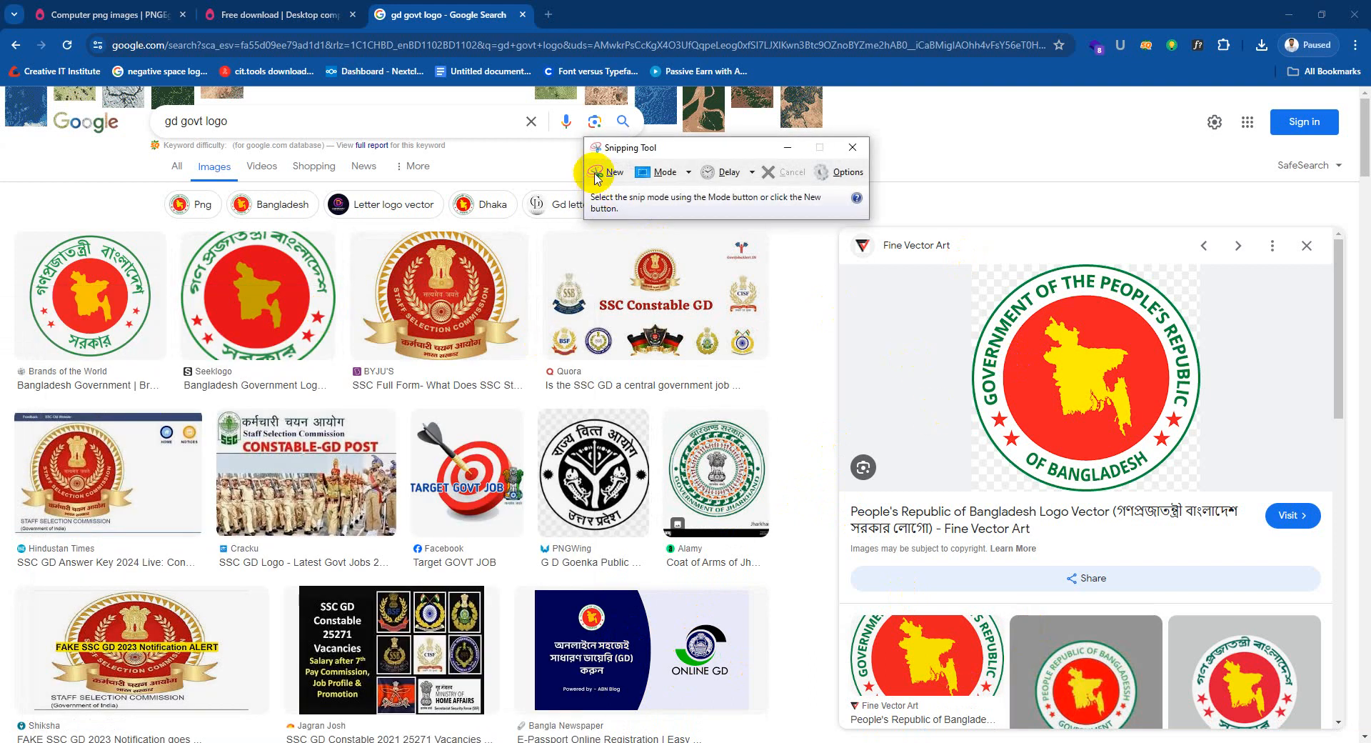
click(600, 172)
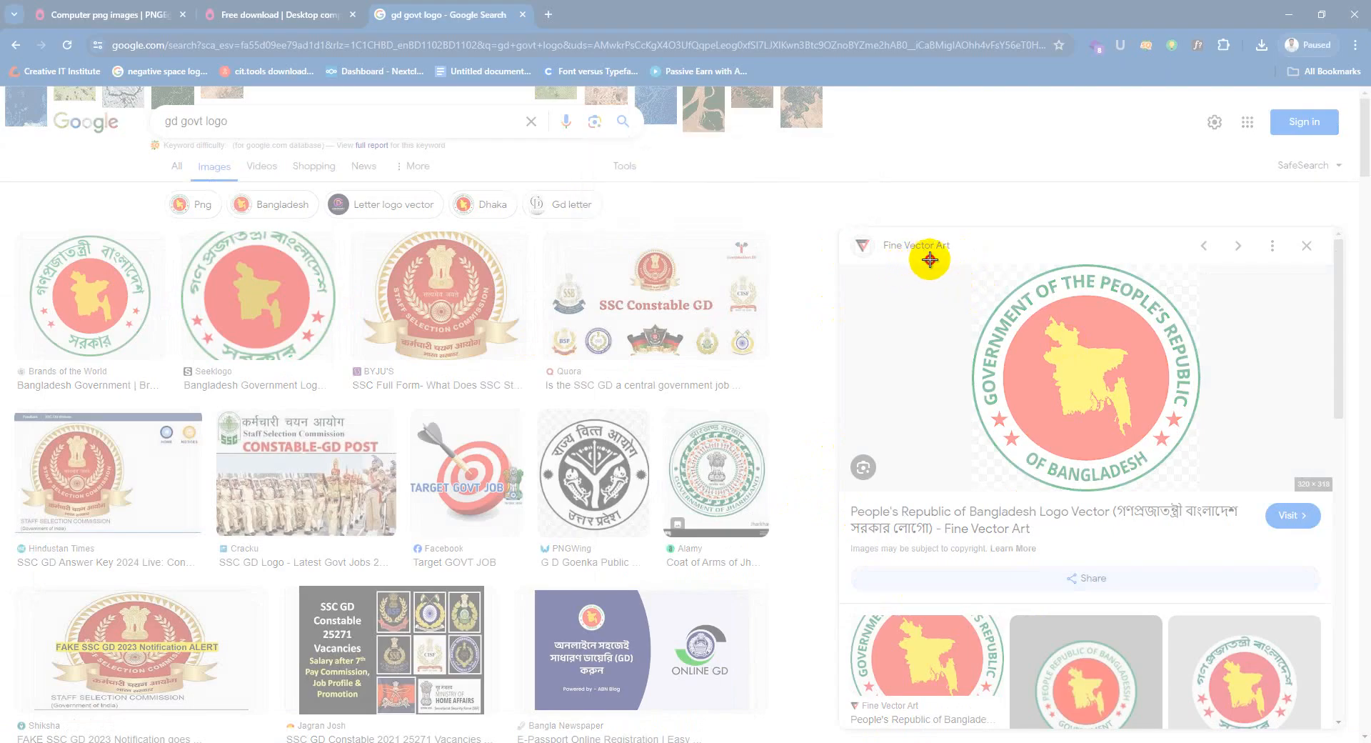
drag(926, 259, 1224, 492)
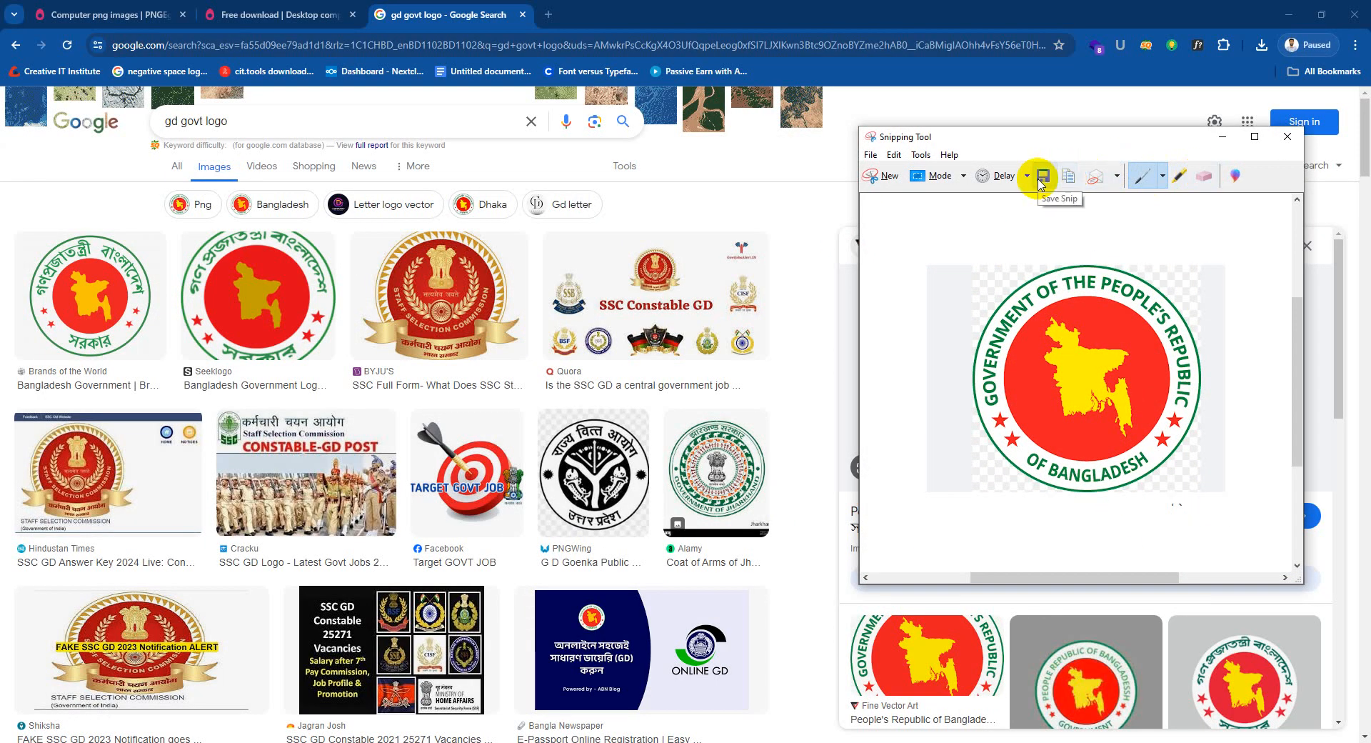
click(1069, 177)
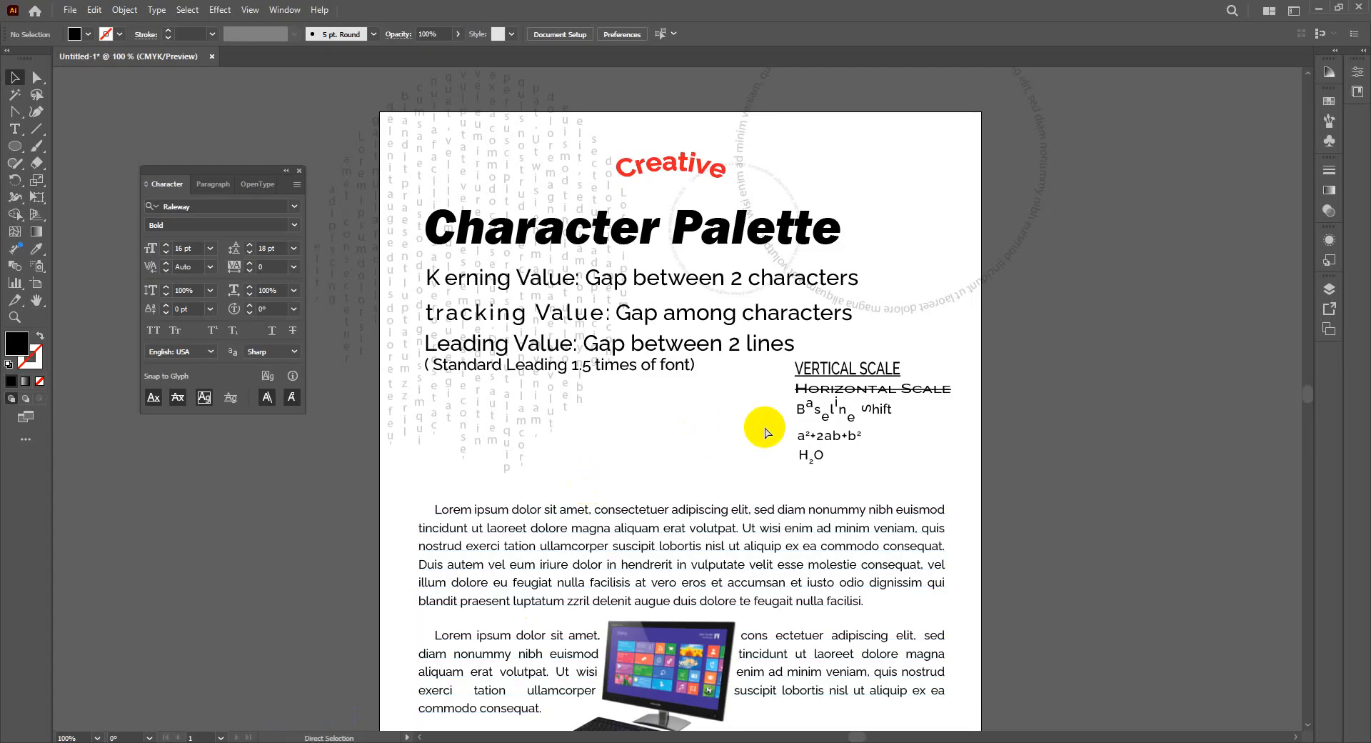
key(ctrl+v)
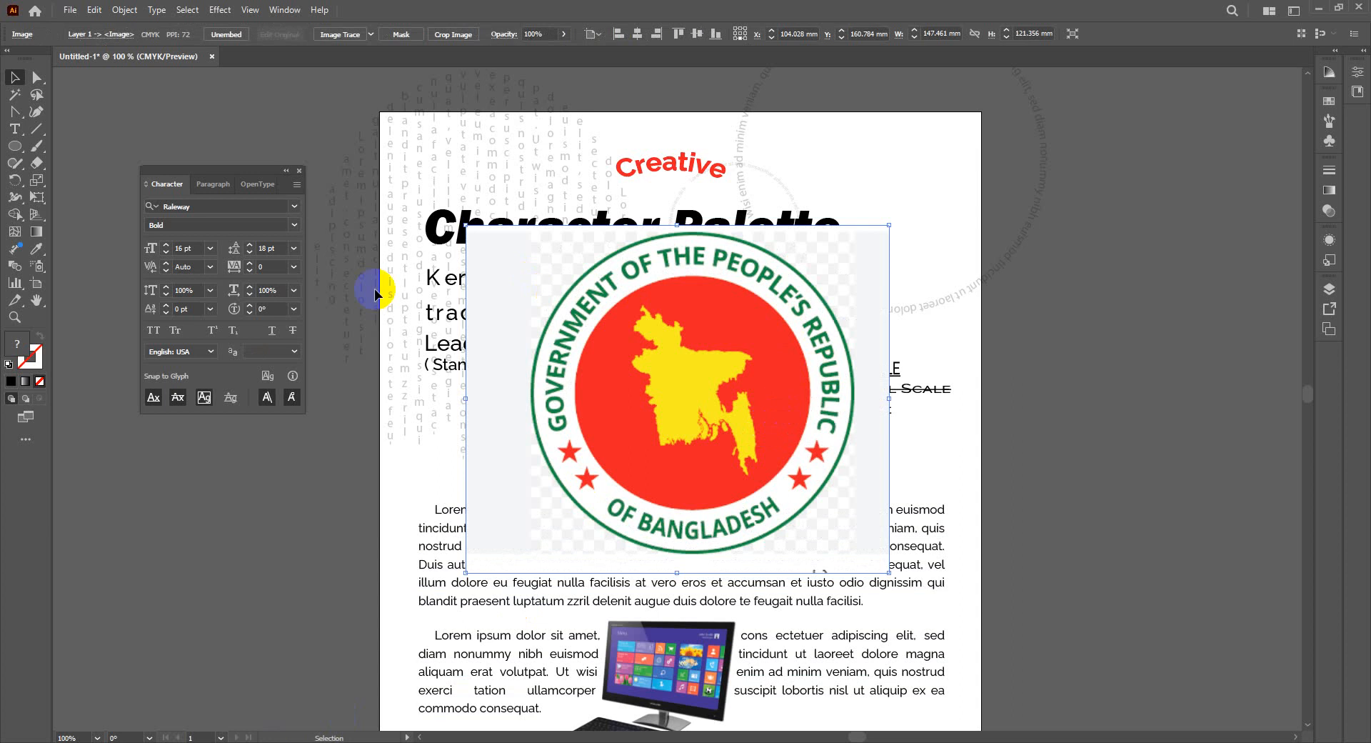
Step: Scale the pasted logo to about 81 × 67 mm on the pasteboard beside the artboard, and move the Character panel aside
click(13, 78)
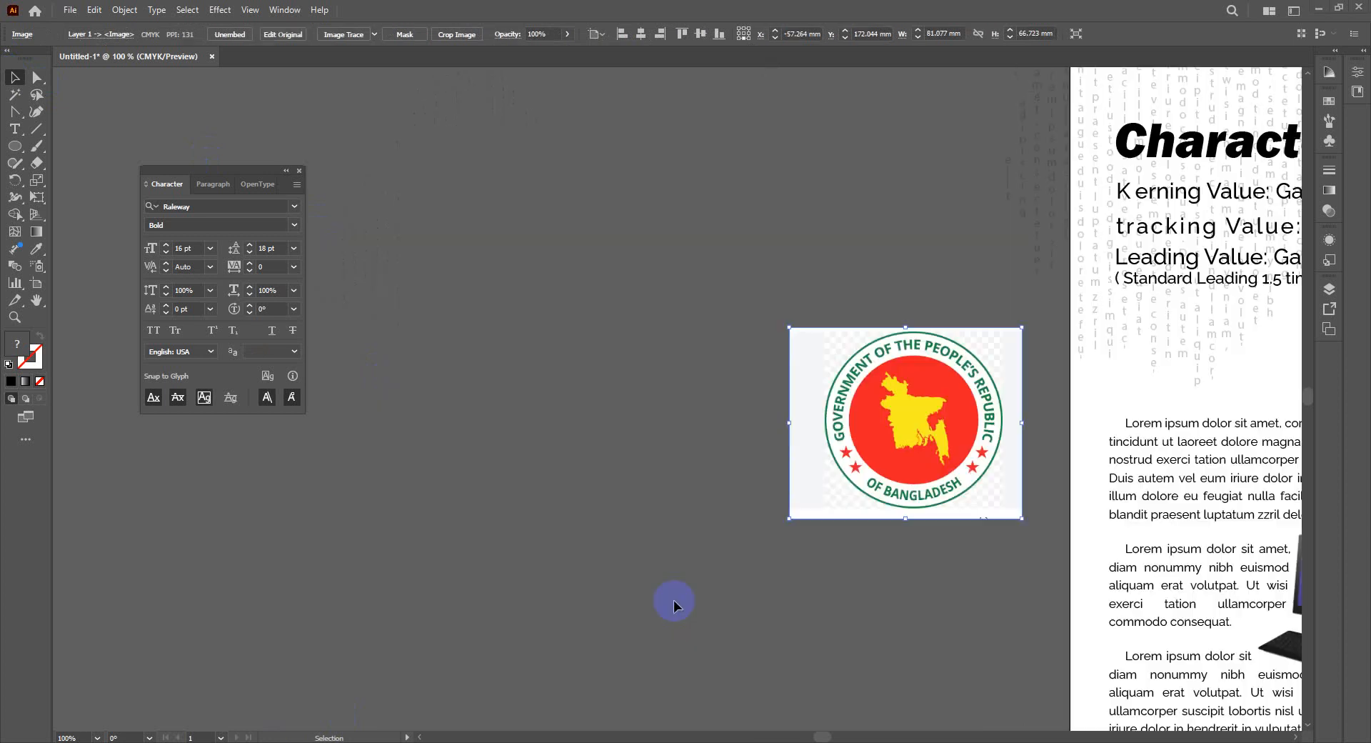
click(861, 411)
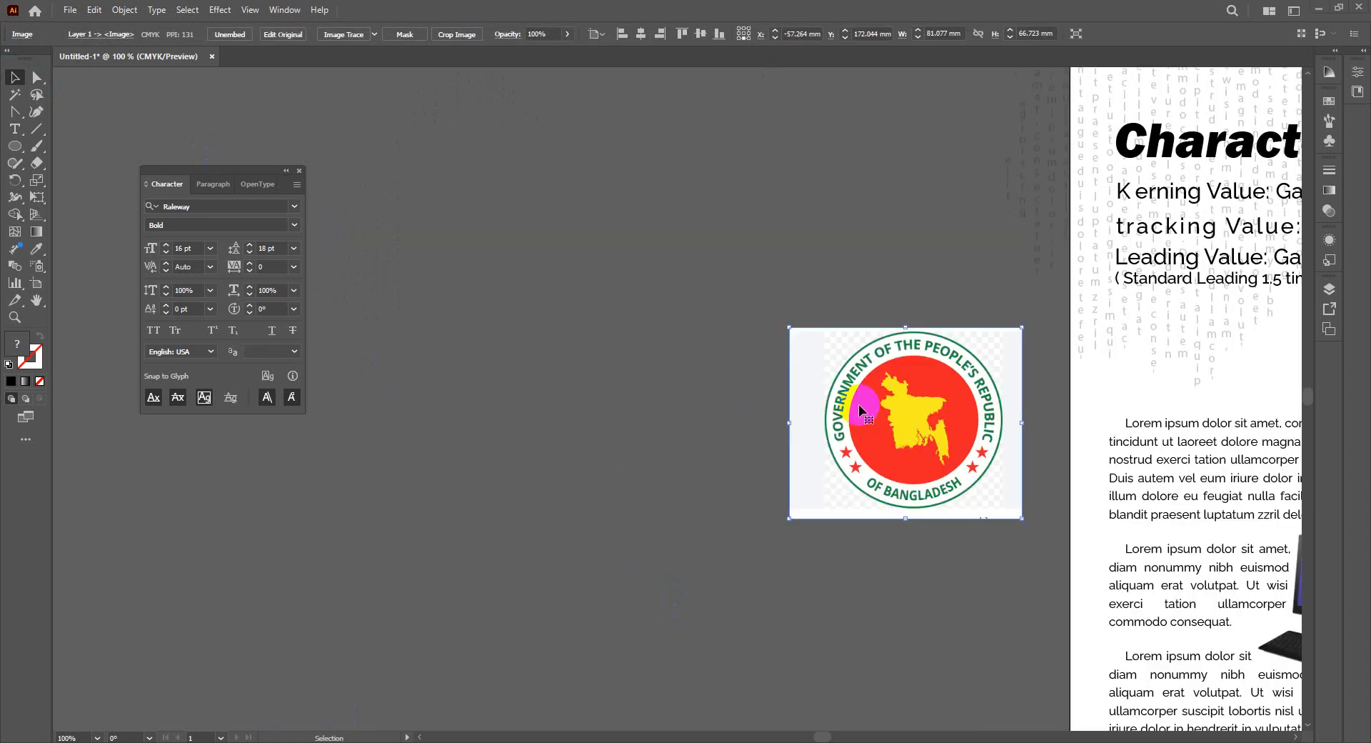
click(911, 468)
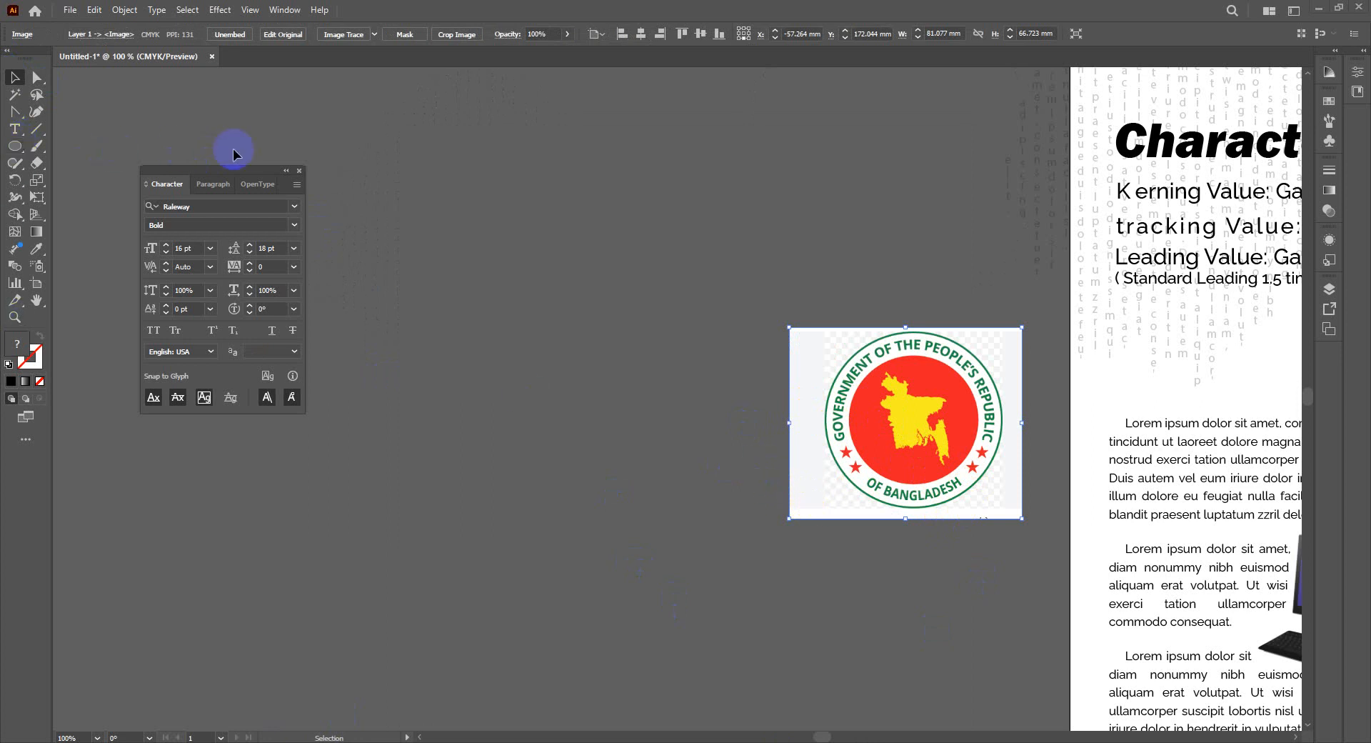
drag(236, 171, 154, 76)
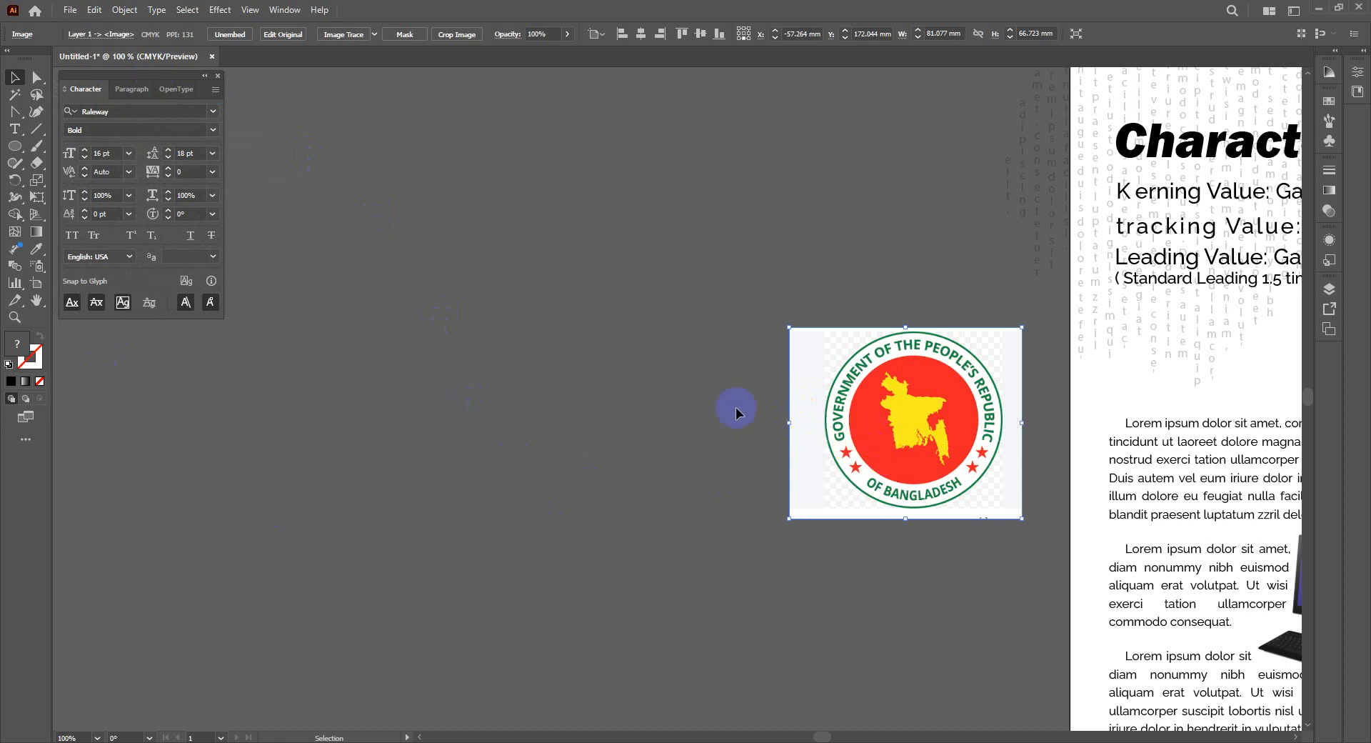
Step: Draw a circle about 101 mm in diameter beside the reference logo and fill it with the green sampled from the logo
click(14, 146)
drag(324, 355, 614, 576)
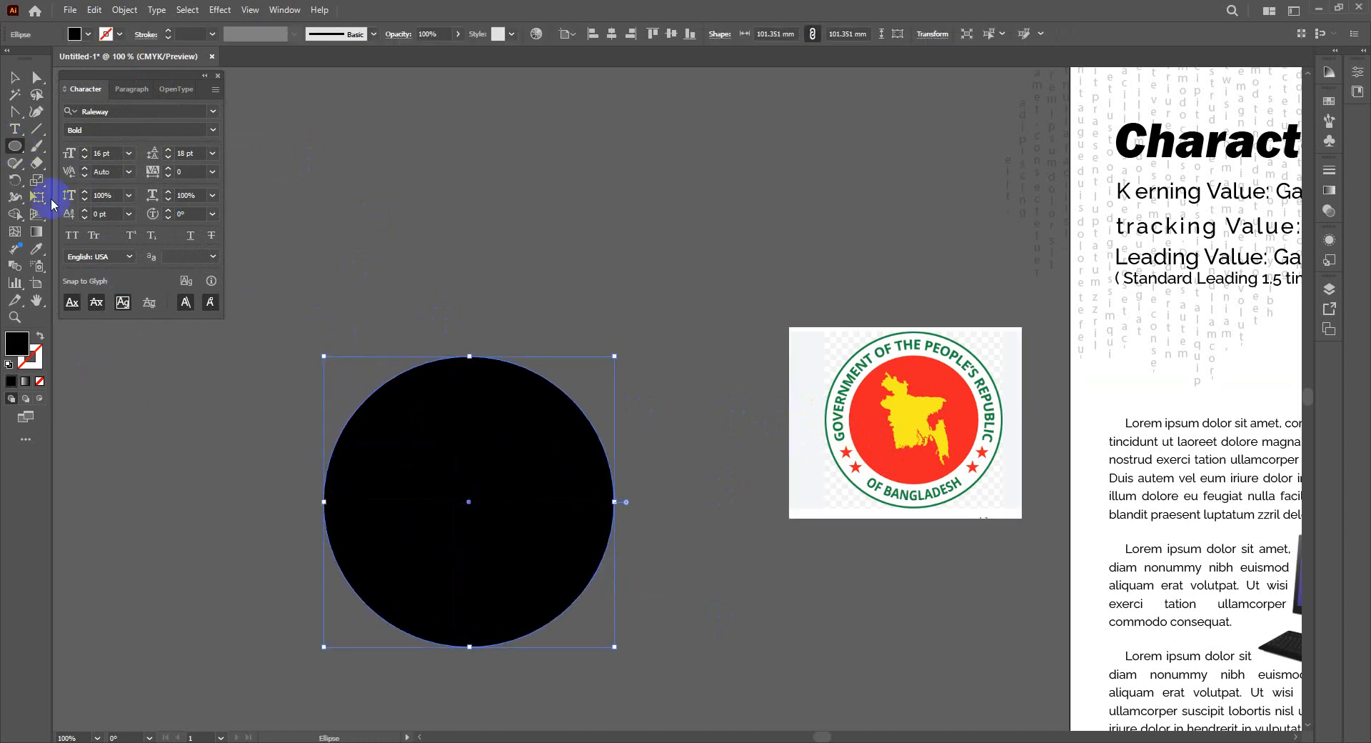
click(35, 249)
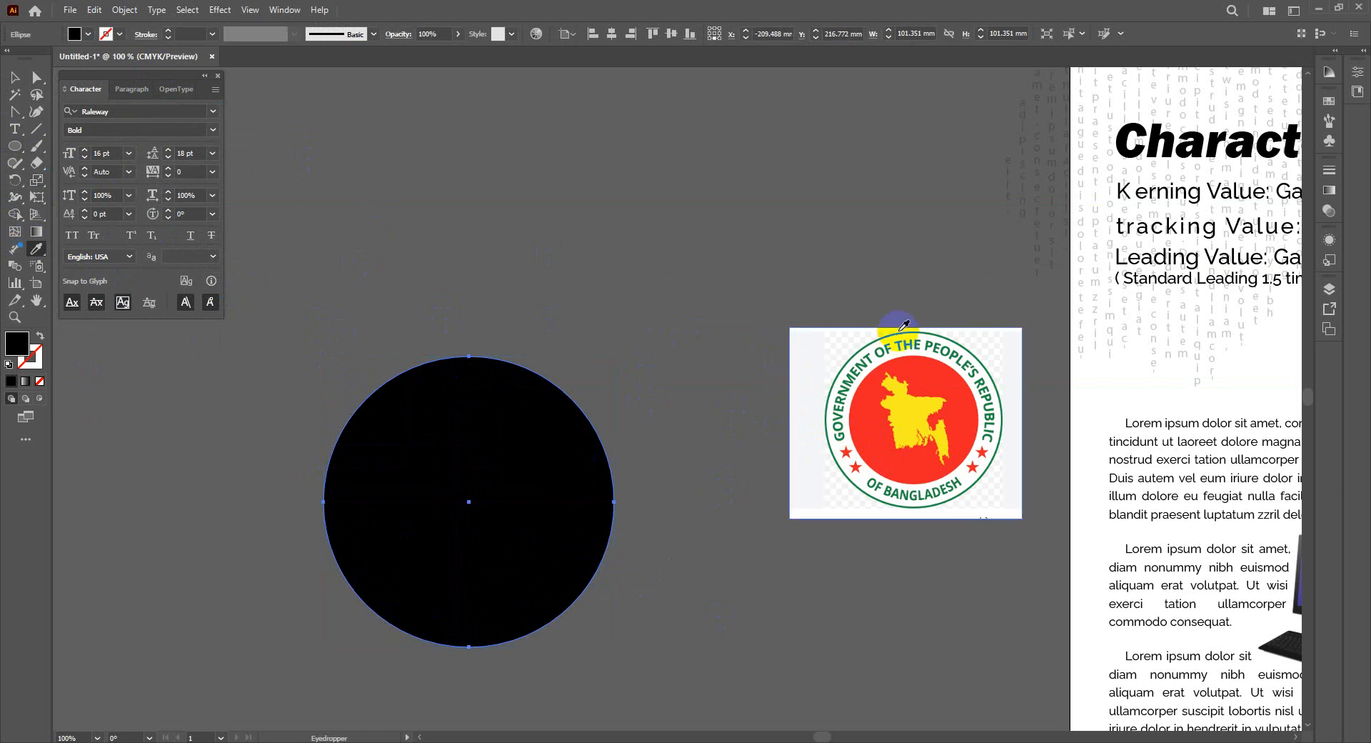
click(901, 330)
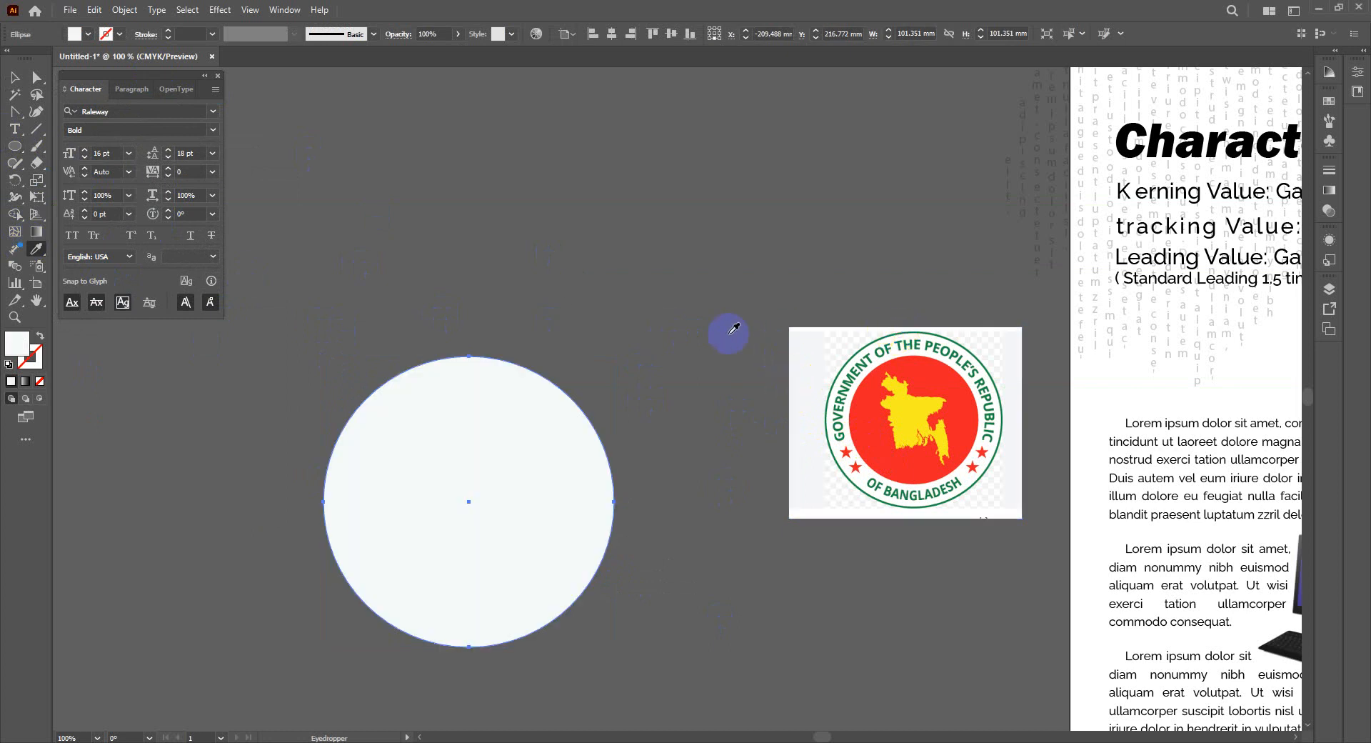
click(883, 347)
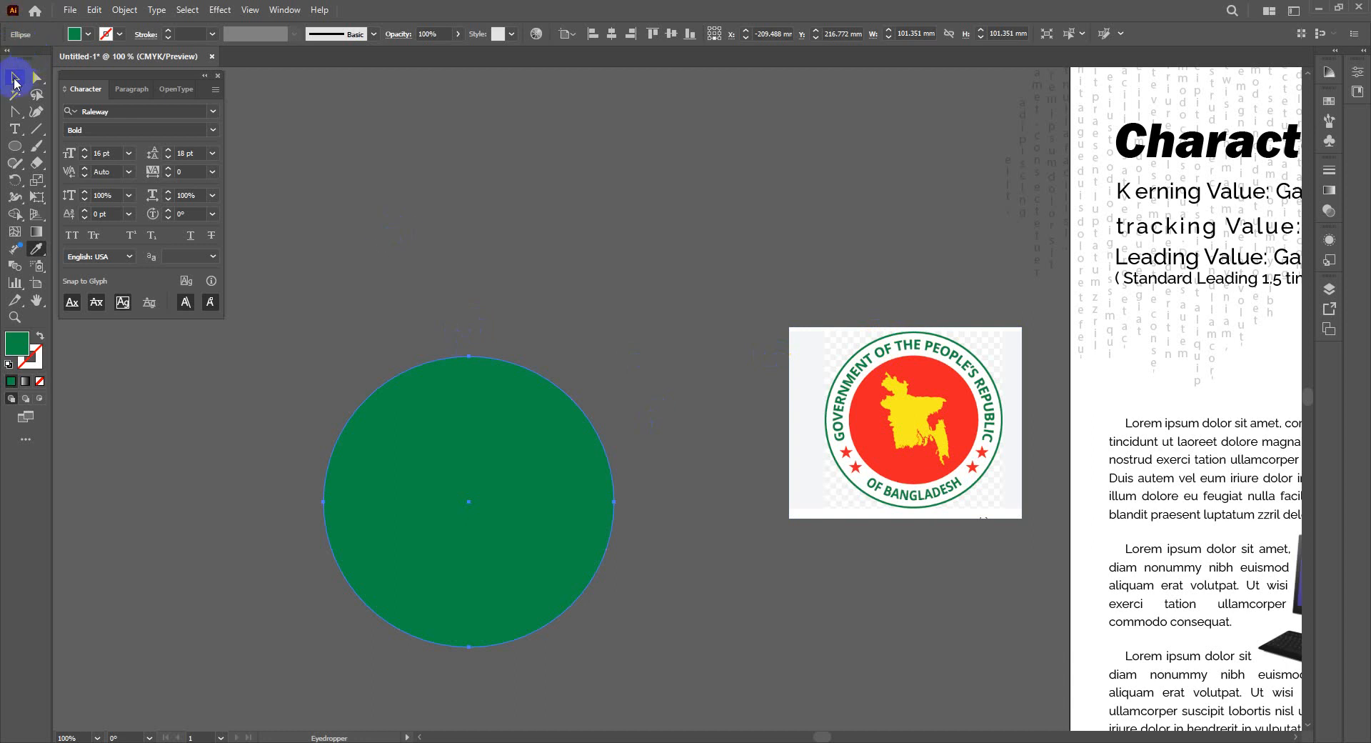
Step: Duplicate the green circle in place, scale the copy about its centre to about 99 mm, and fill it with the logo's white
click(14, 76)
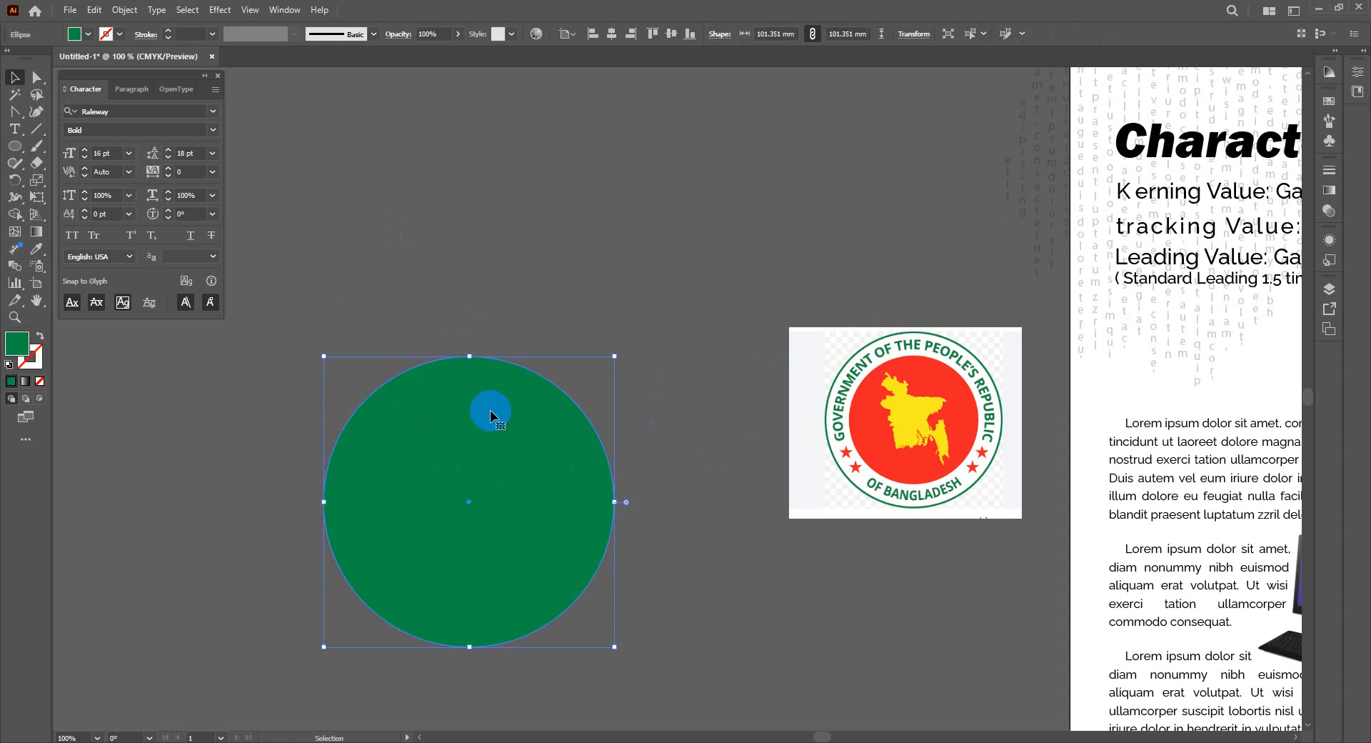
key(a)
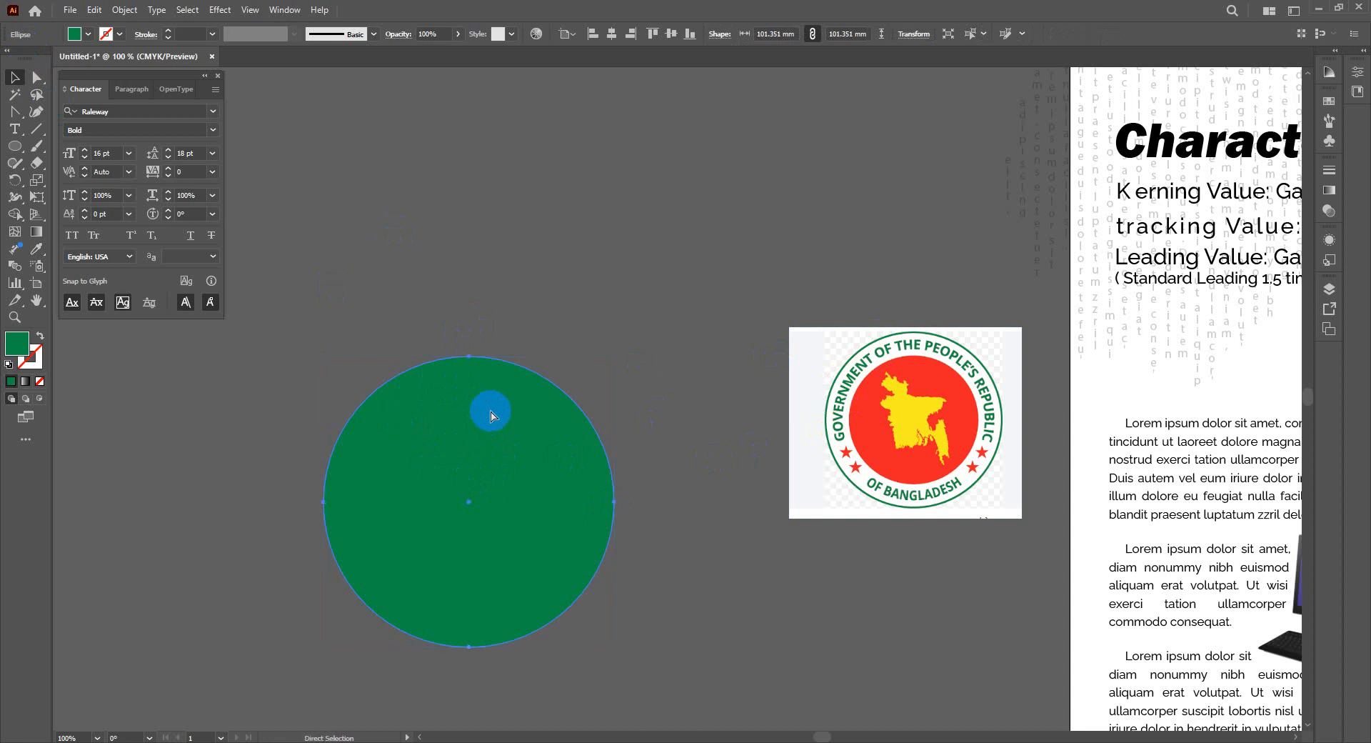
key(v)
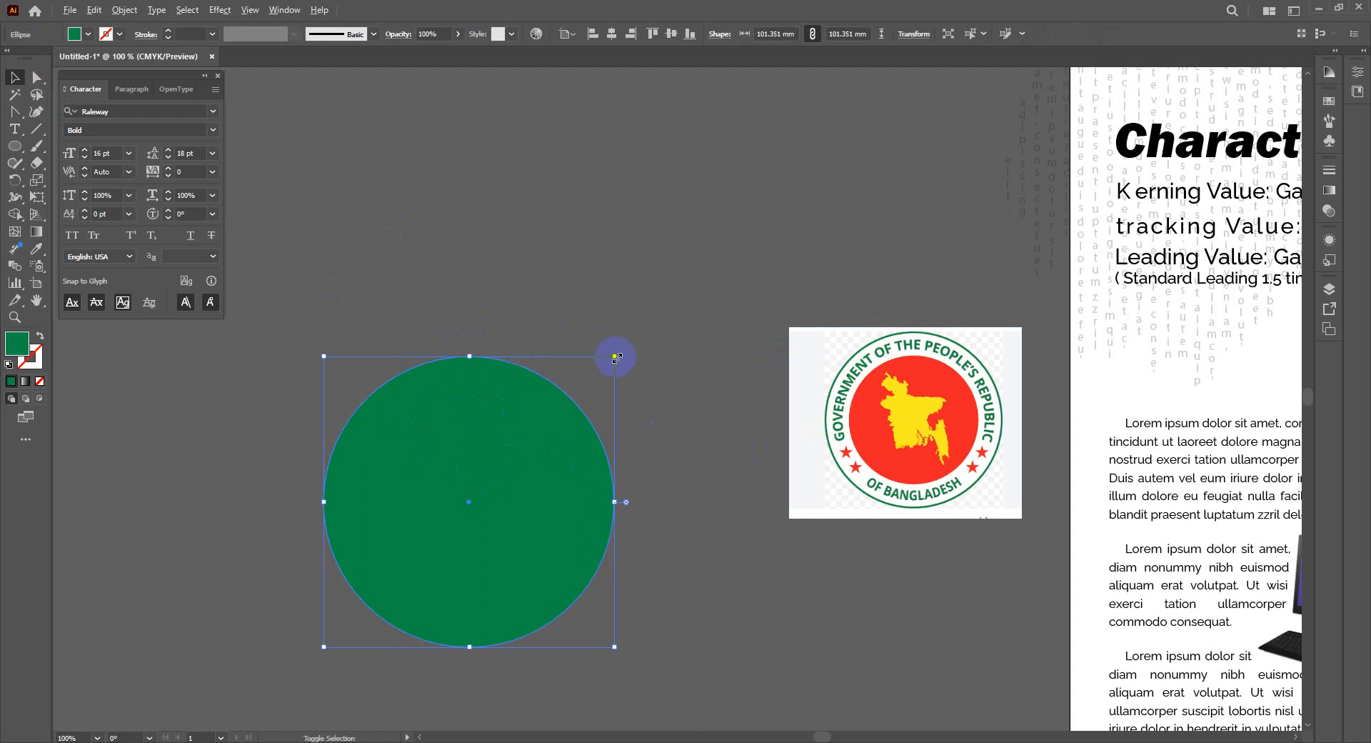
drag(614, 355, 611, 353)
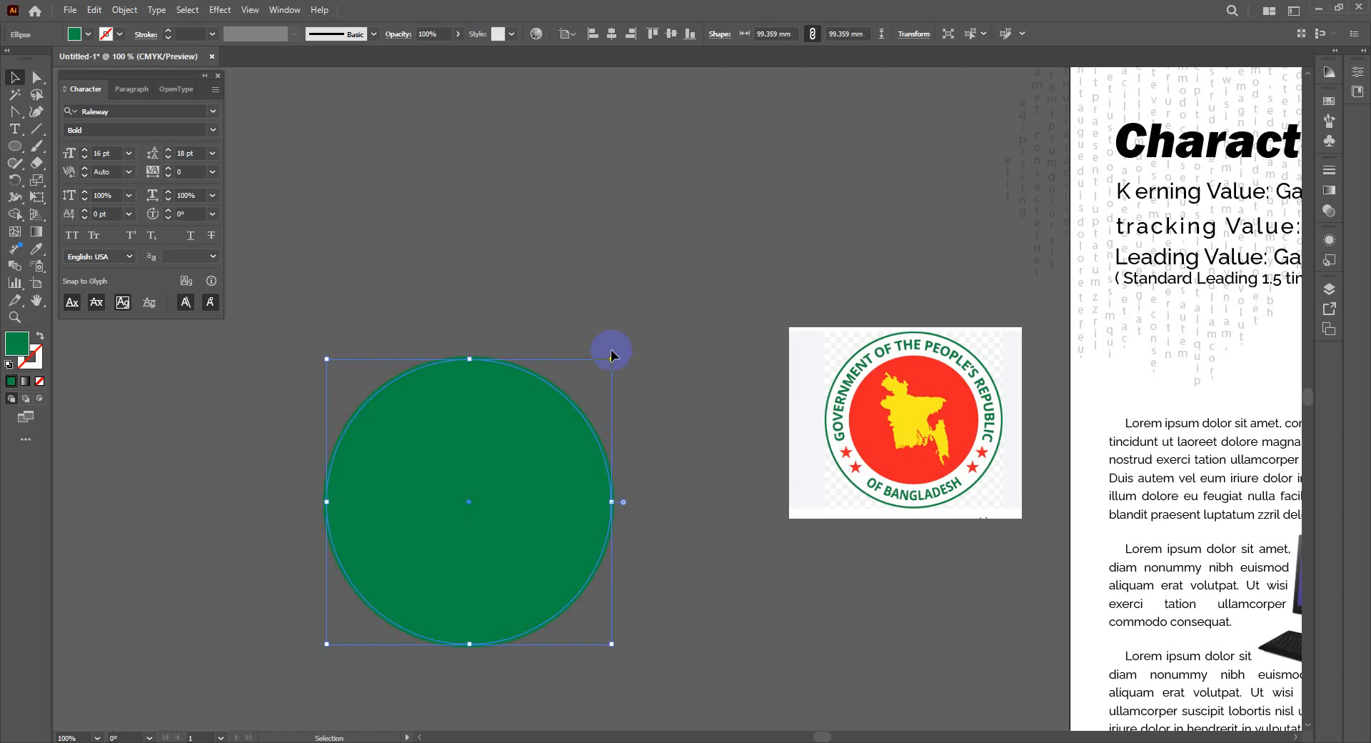
click(35, 248)
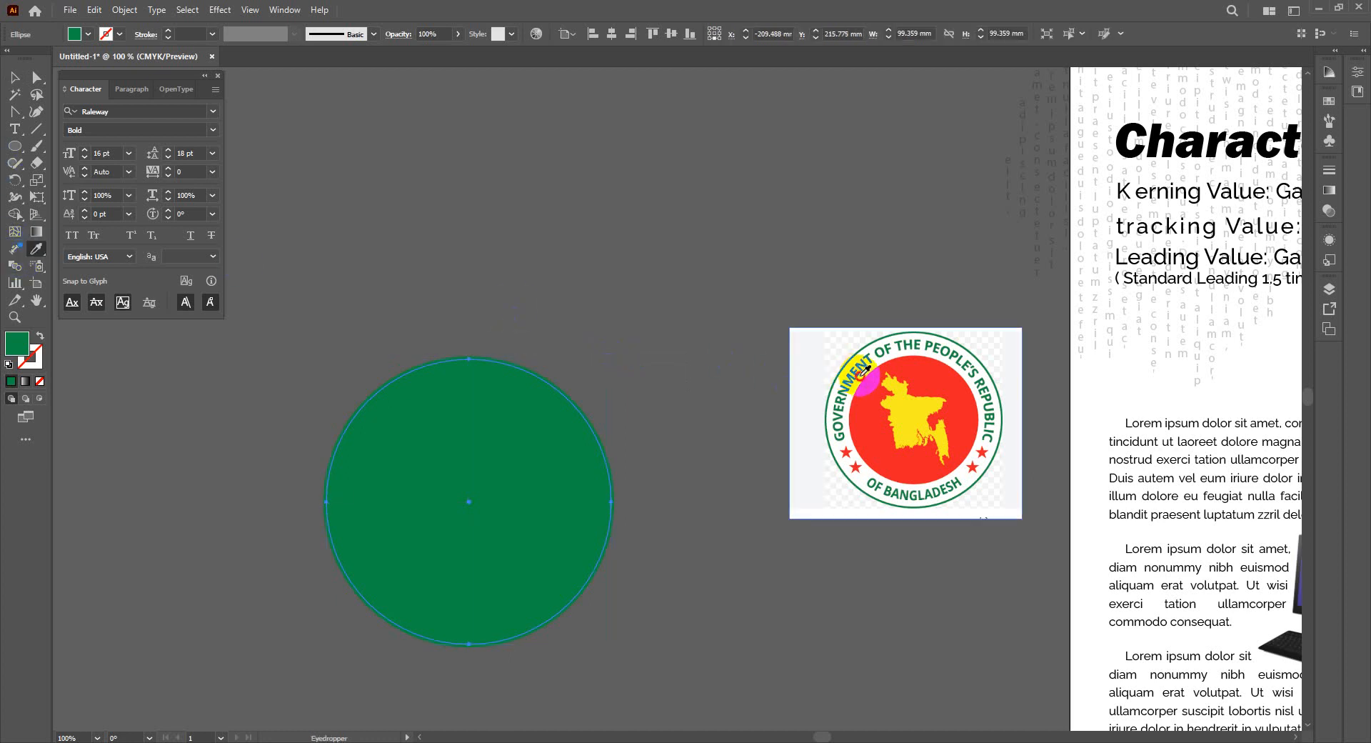
click(864, 370)
click(14, 77)
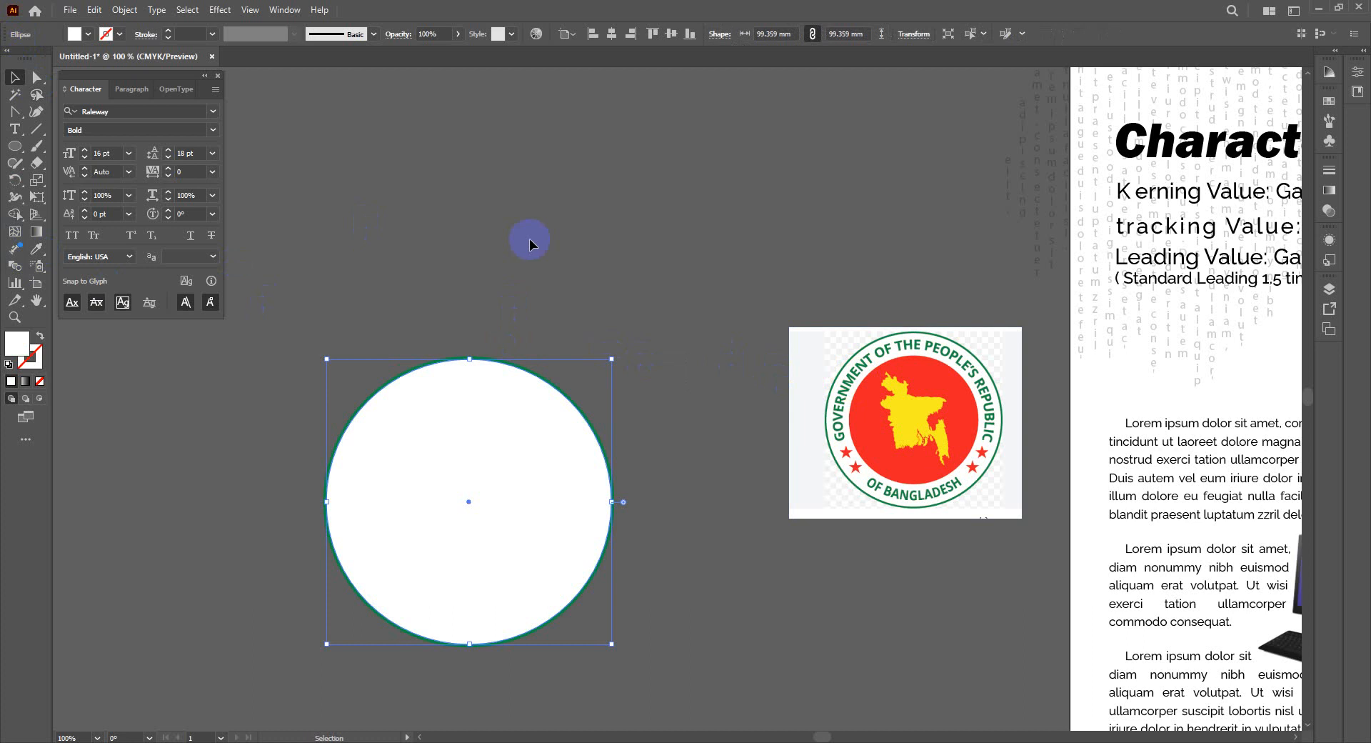
click(529, 244)
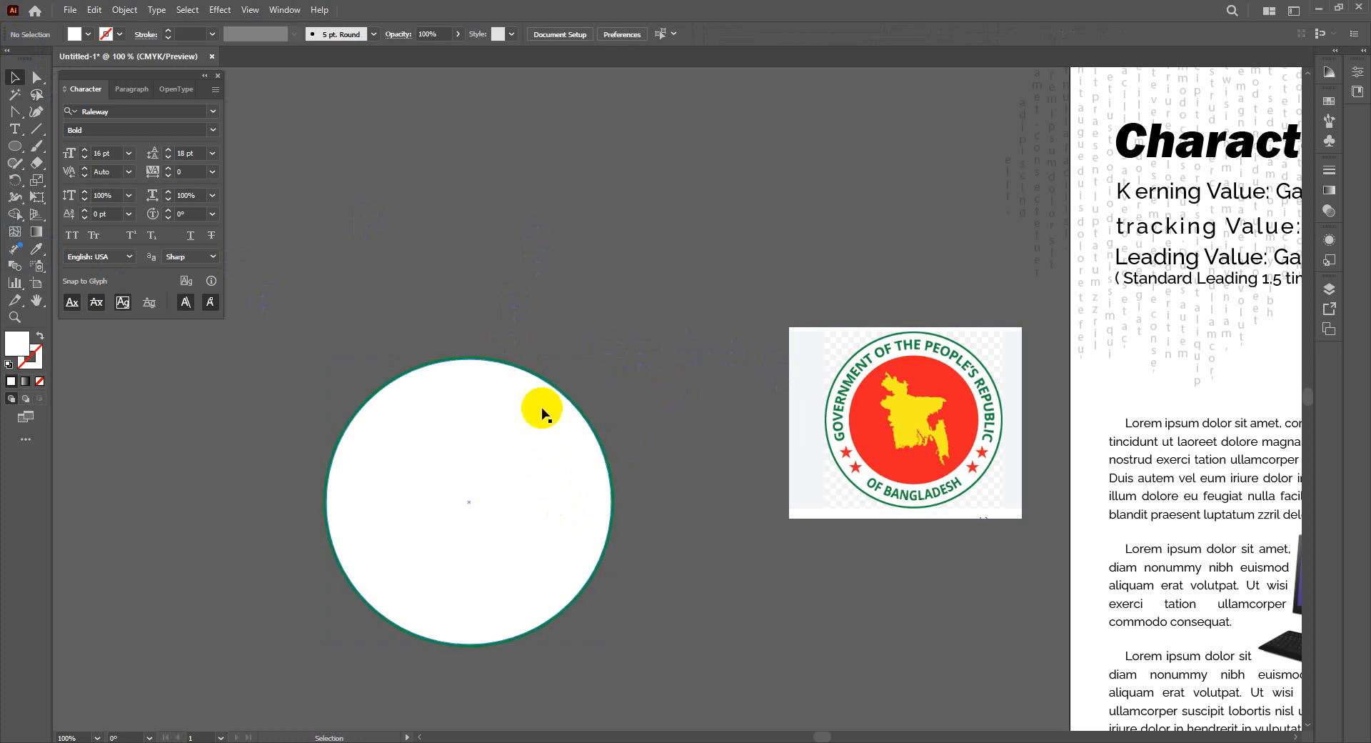
Step: Duplicate the white circle in place, scale the copy about its centre to about 68 mm, and fill it with the logo's red
click(526, 392)
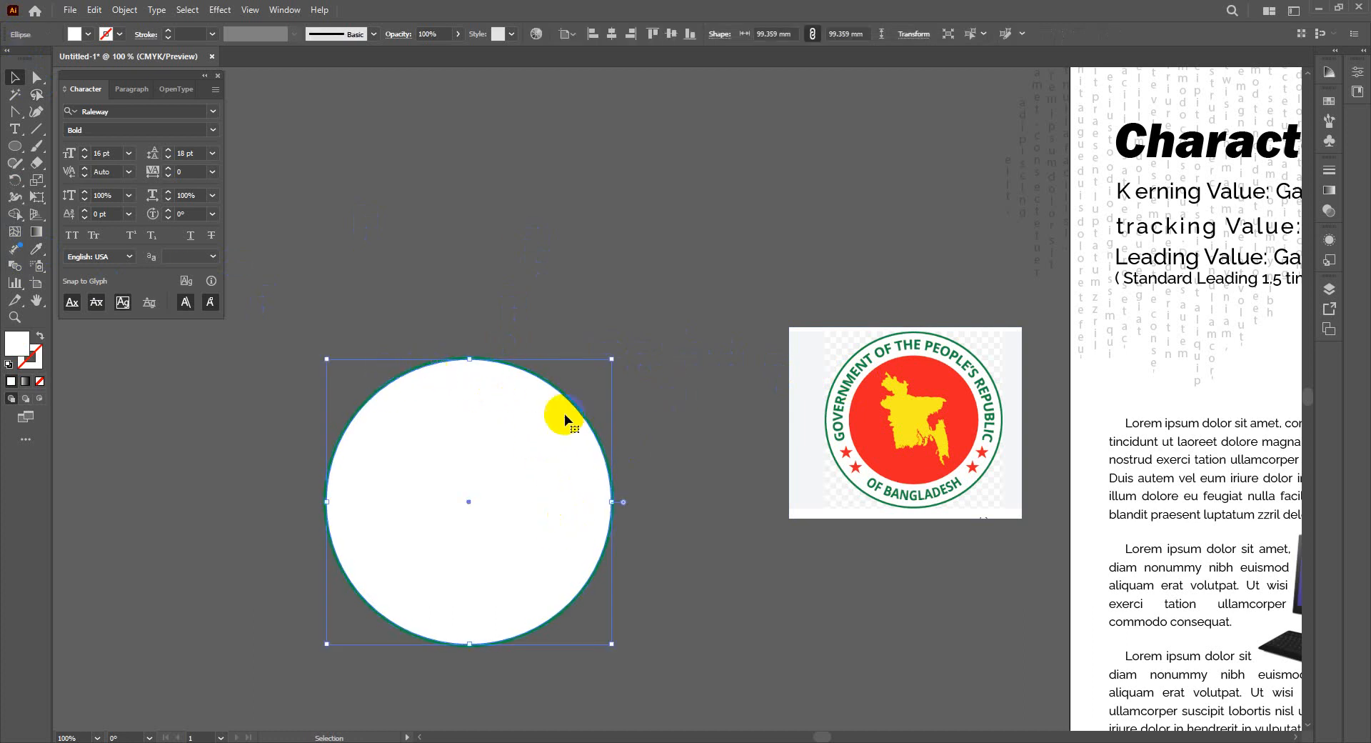
key(a)
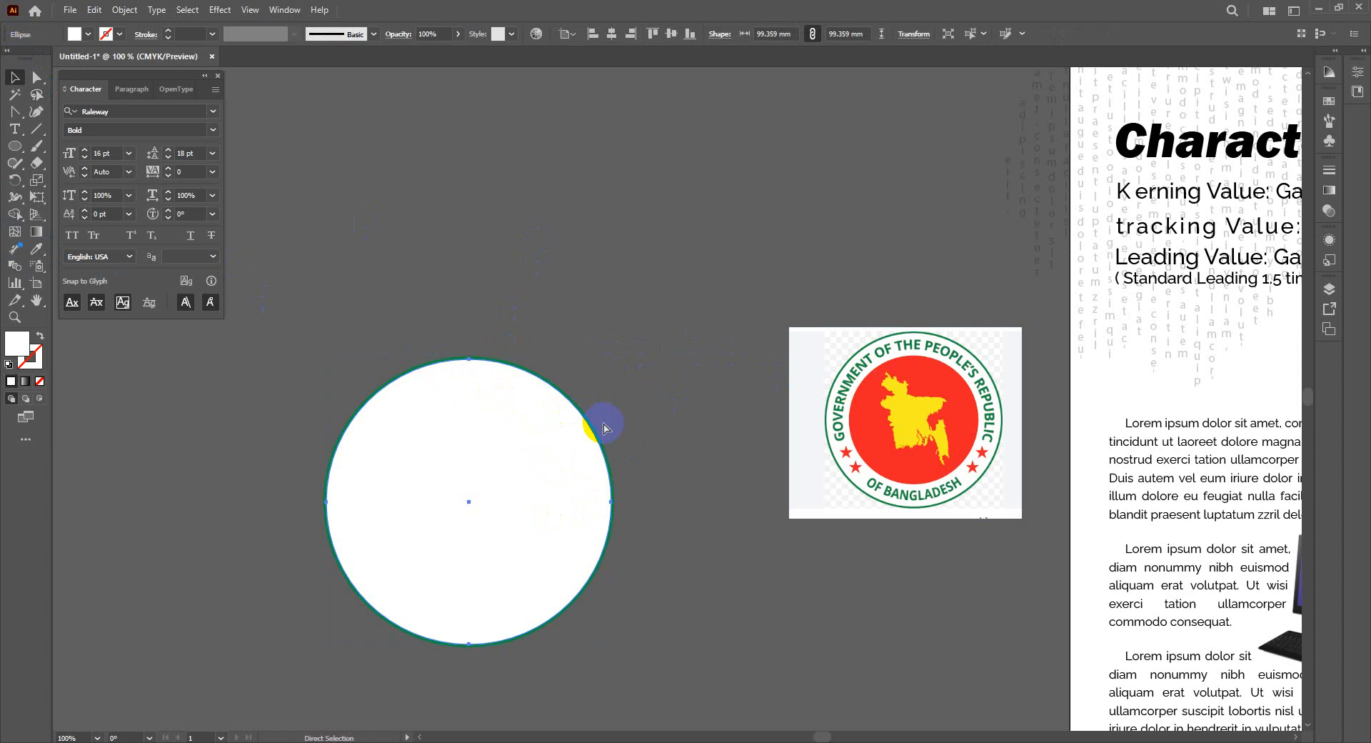
key(v)
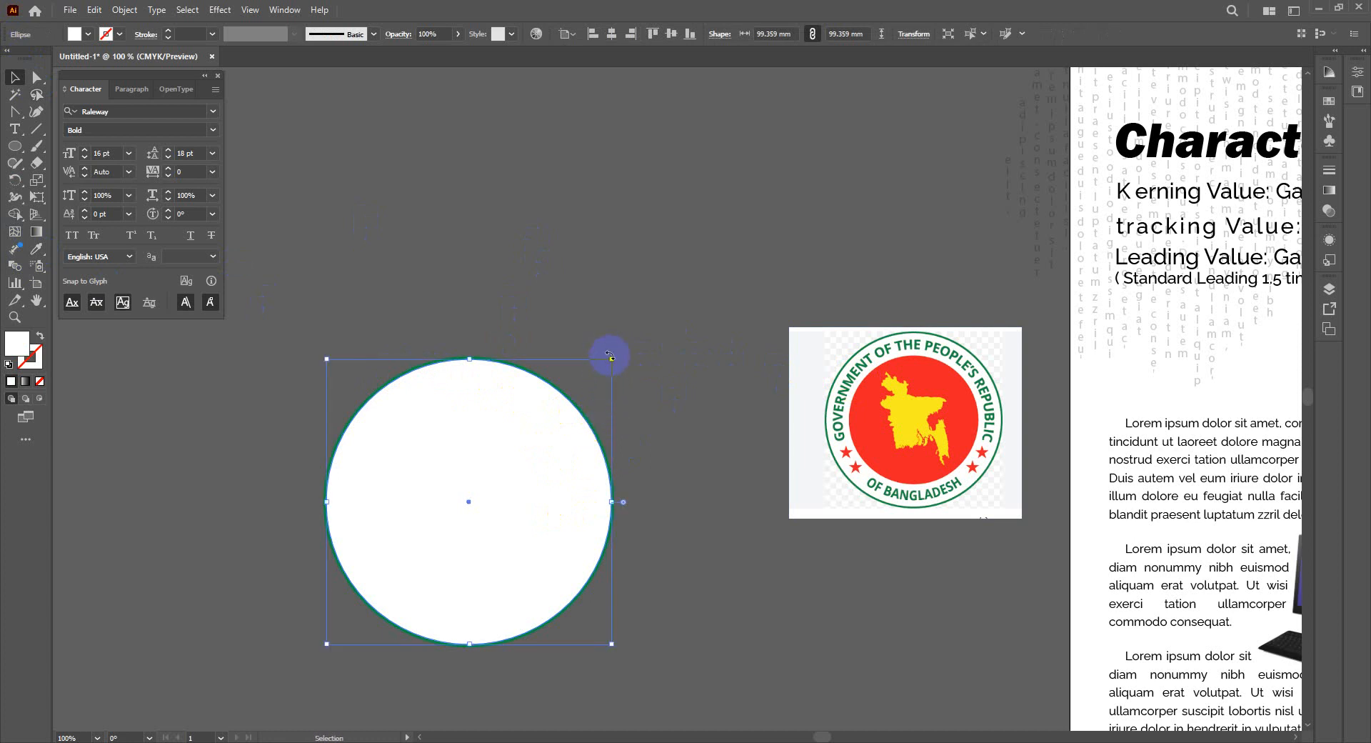
drag(607, 359, 567, 379)
click(36, 249)
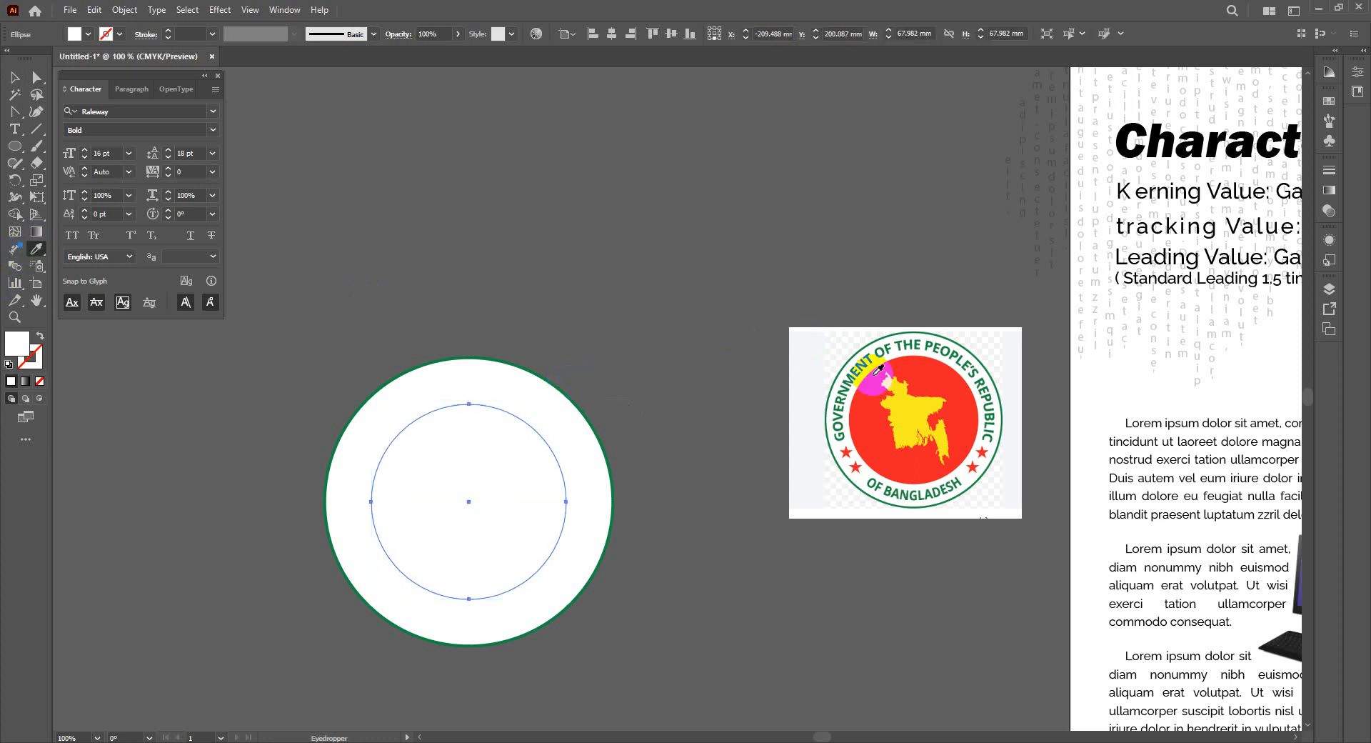
click(866, 409)
click(12, 77)
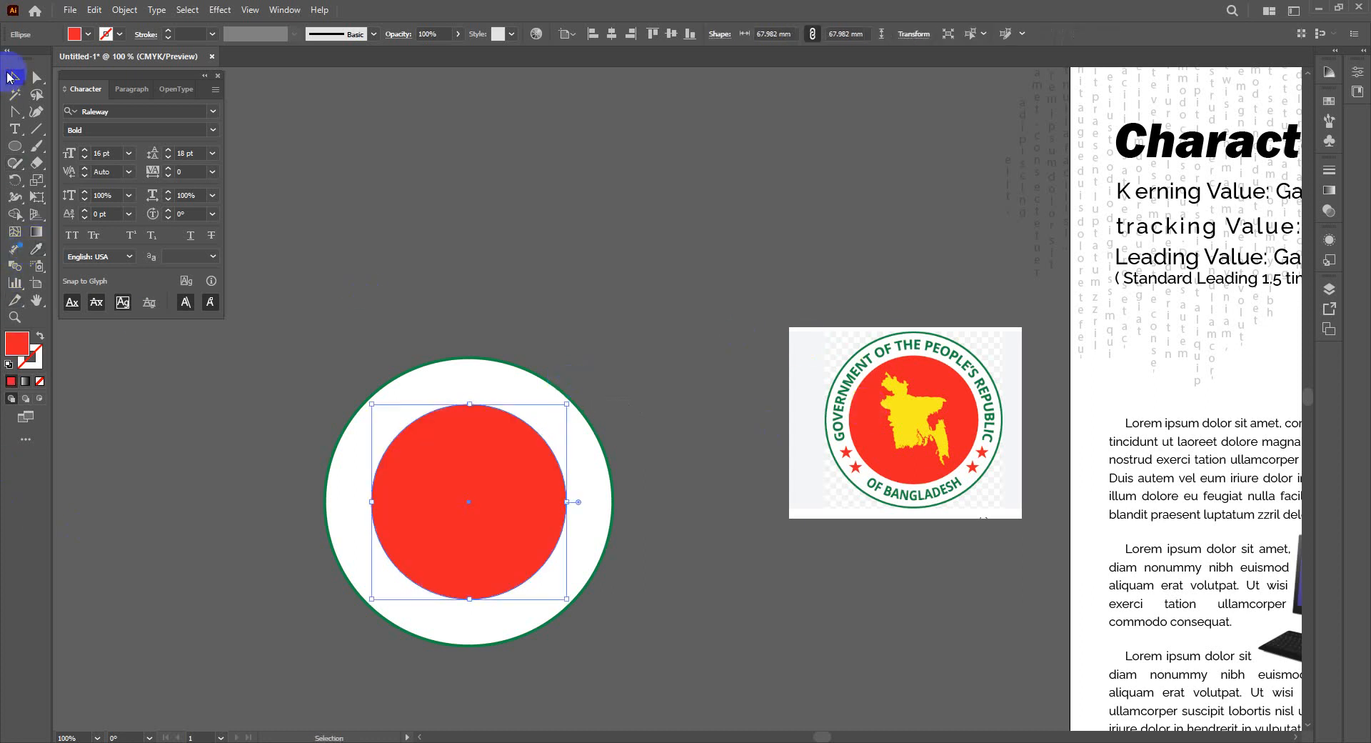
Step: Duplicate the red circle in place, enlarge the copy about its centre to about 78 mm, and swap its fill for a red stroke
click(516, 432)
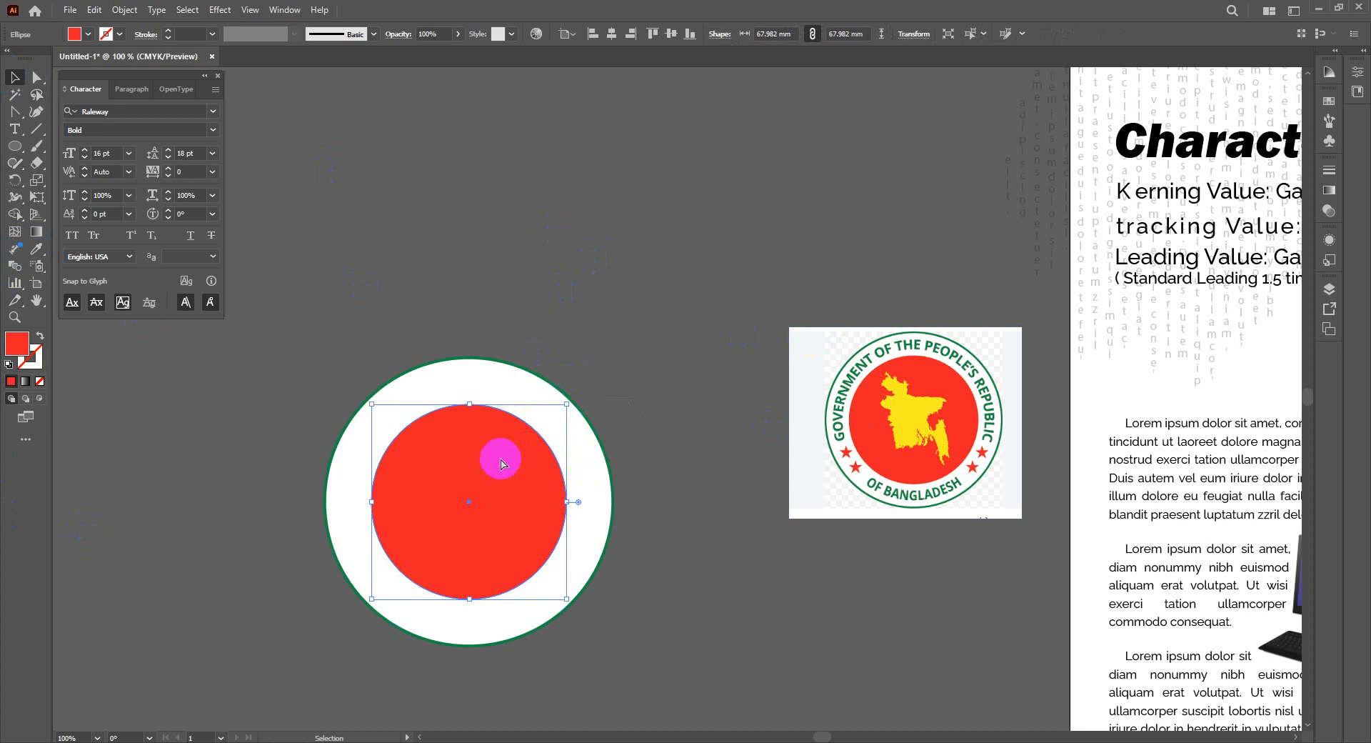
key(a)
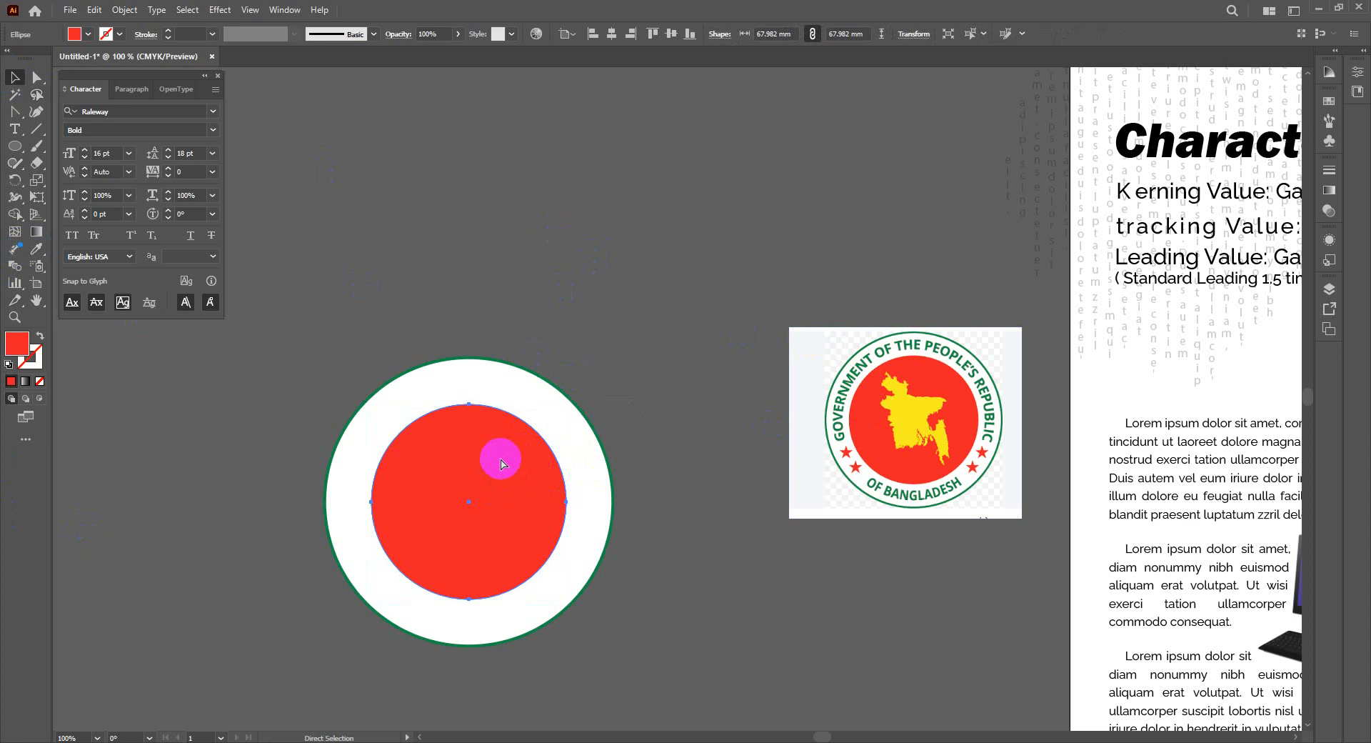
key(v)
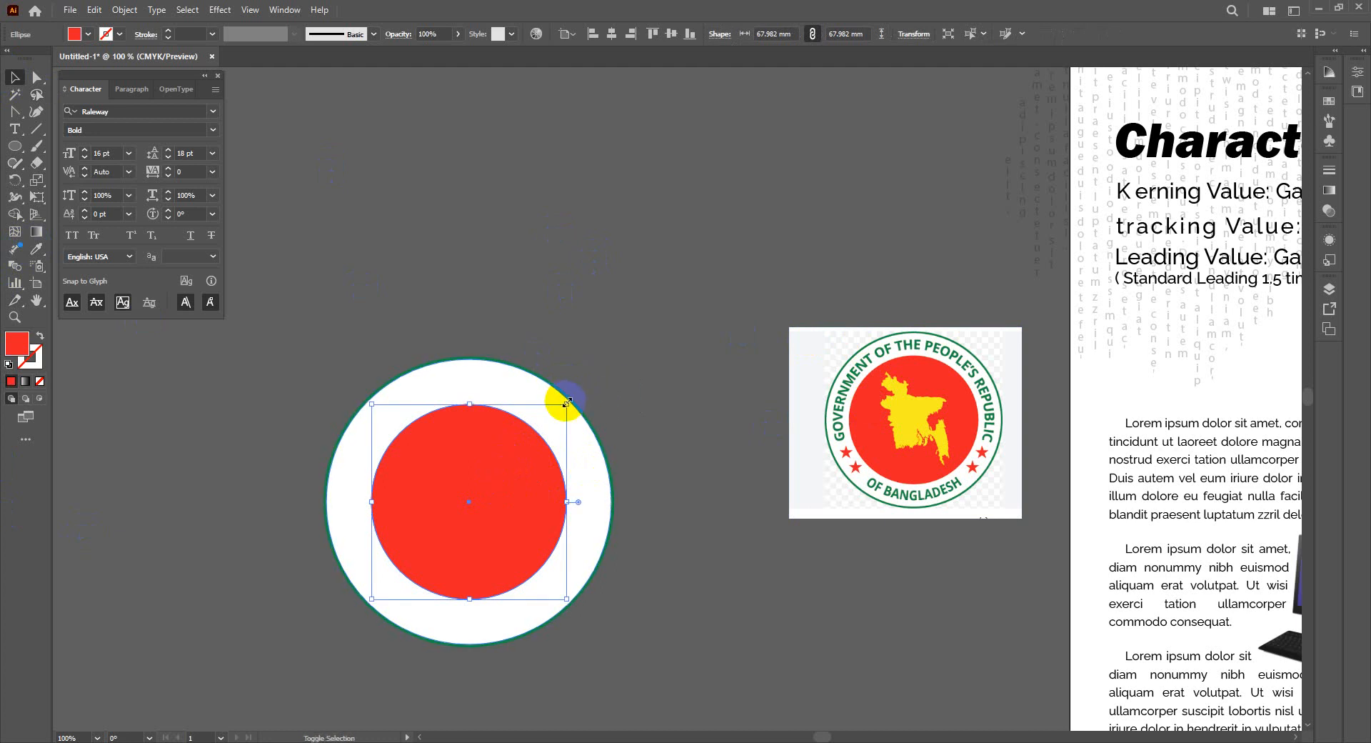
drag(566, 402, 581, 390)
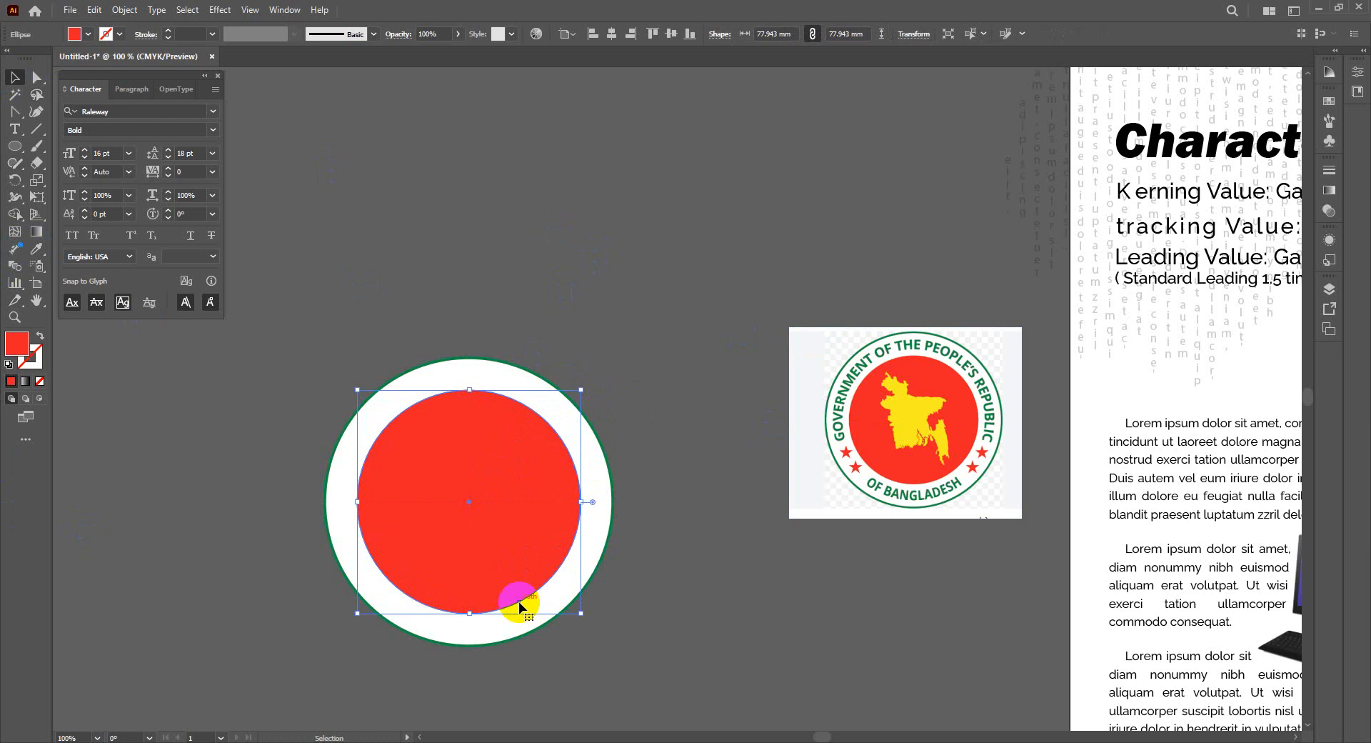
click(39, 337)
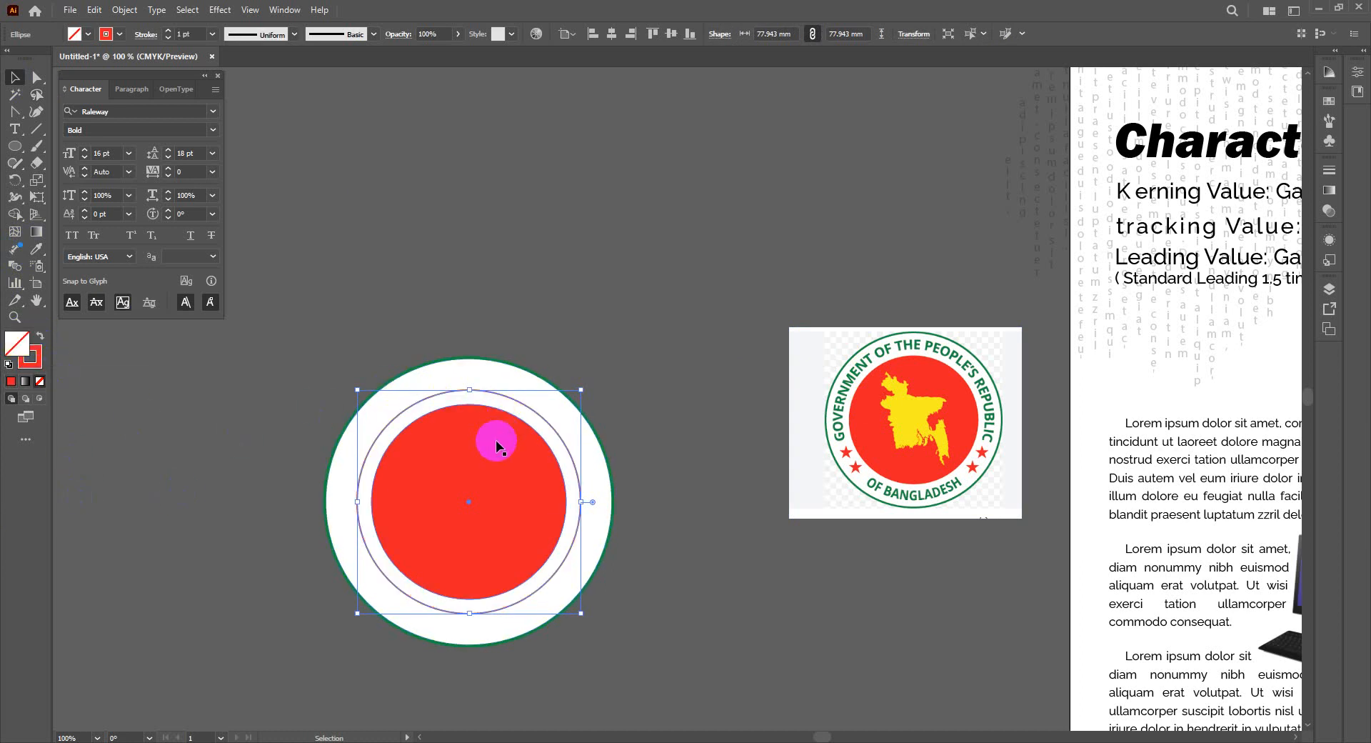
Step: Duplicate the red outline circle in place, enlarge the copy about its centre to about 88 mm, and deselect it
click(519, 425)
key(a)
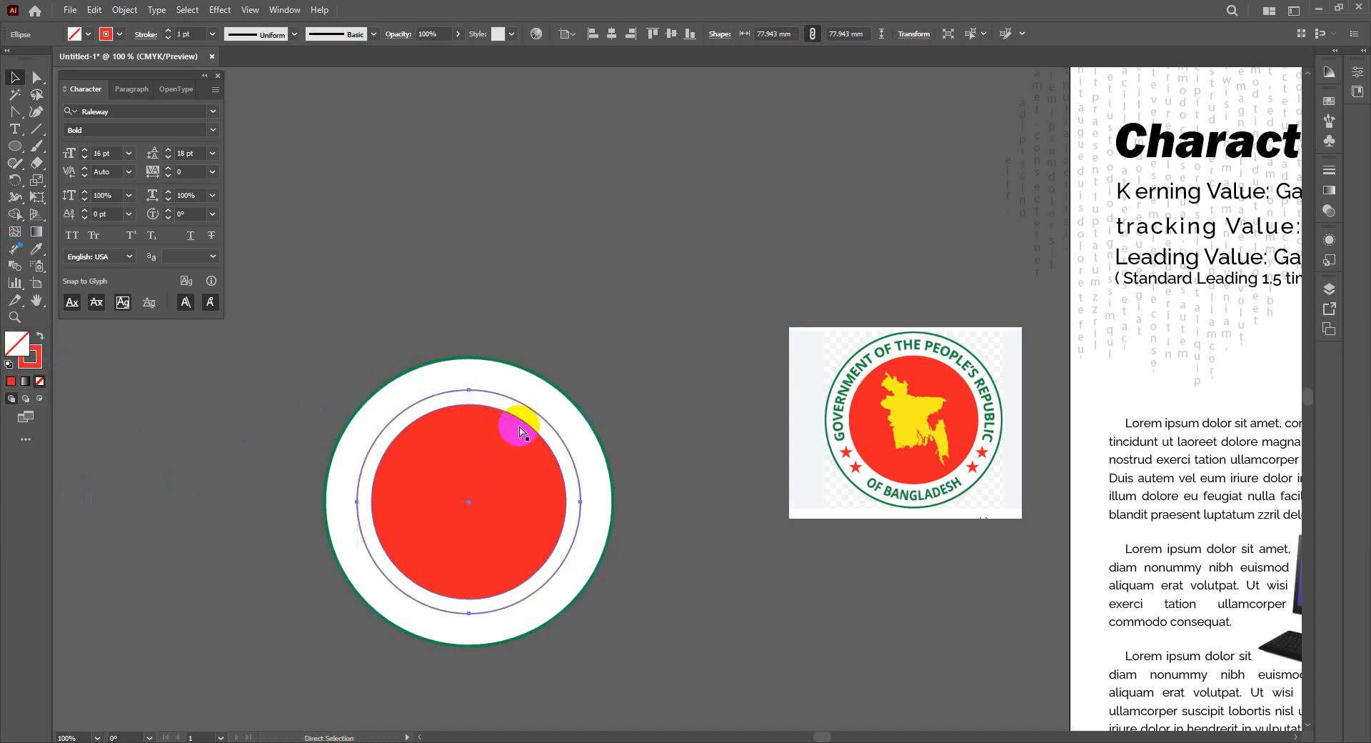
key(v)
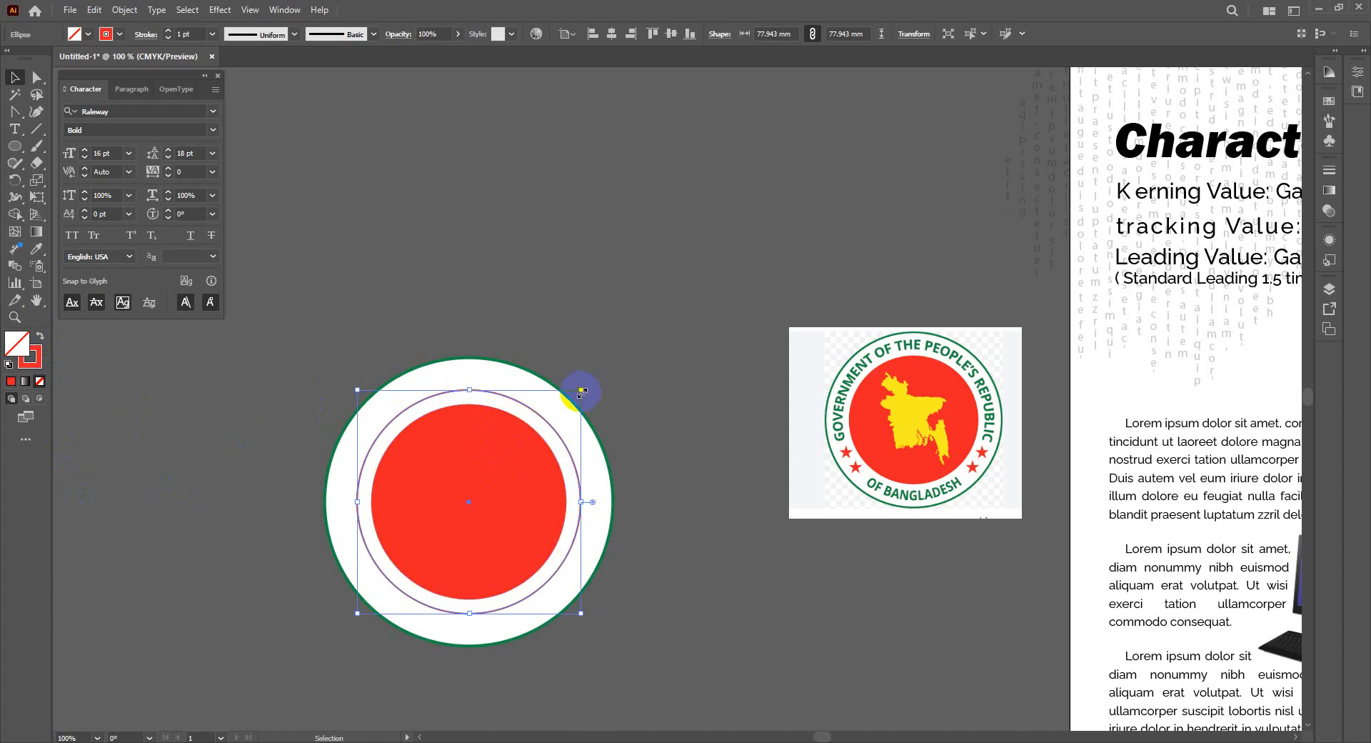
drag(582, 391, 598, 376)
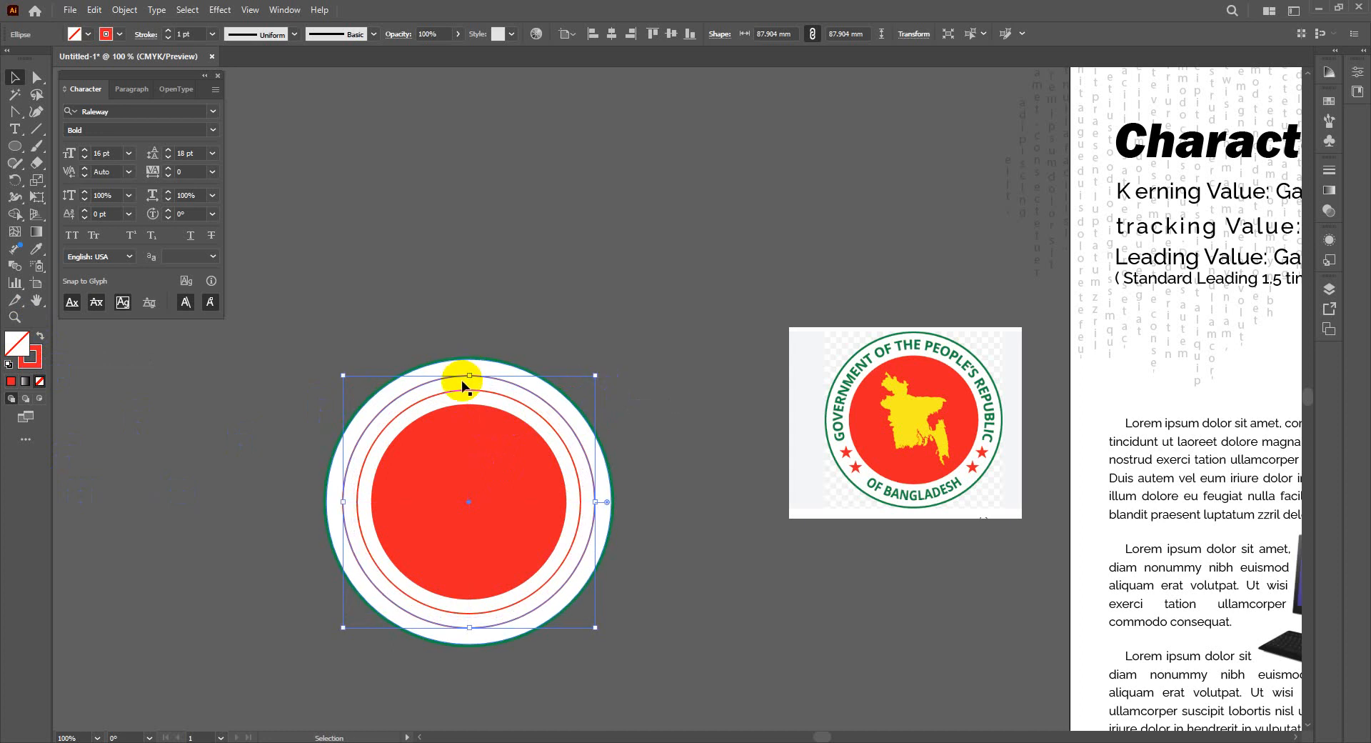
click(185, 421)
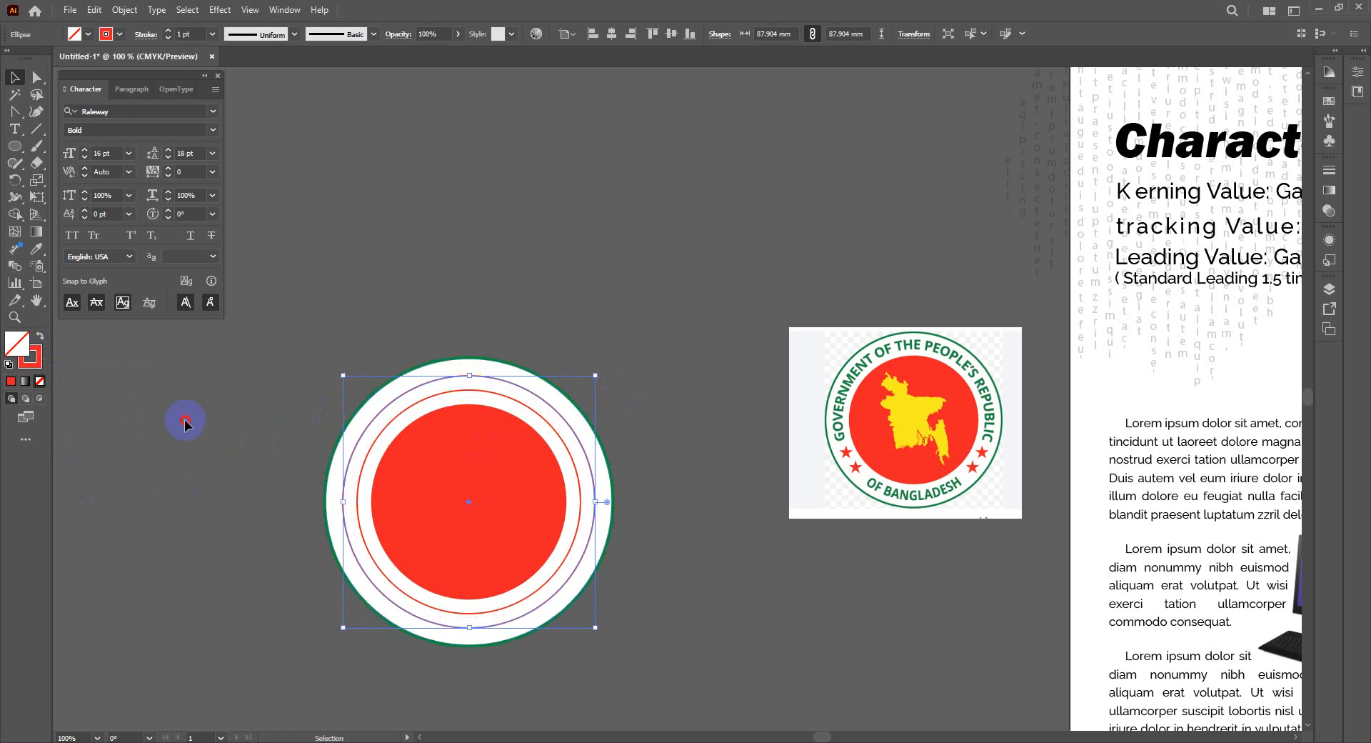
Step: Select the solid red disc together with the white and green background circles, and clear the selection
click(503, 490)
shift+click(555, 387)
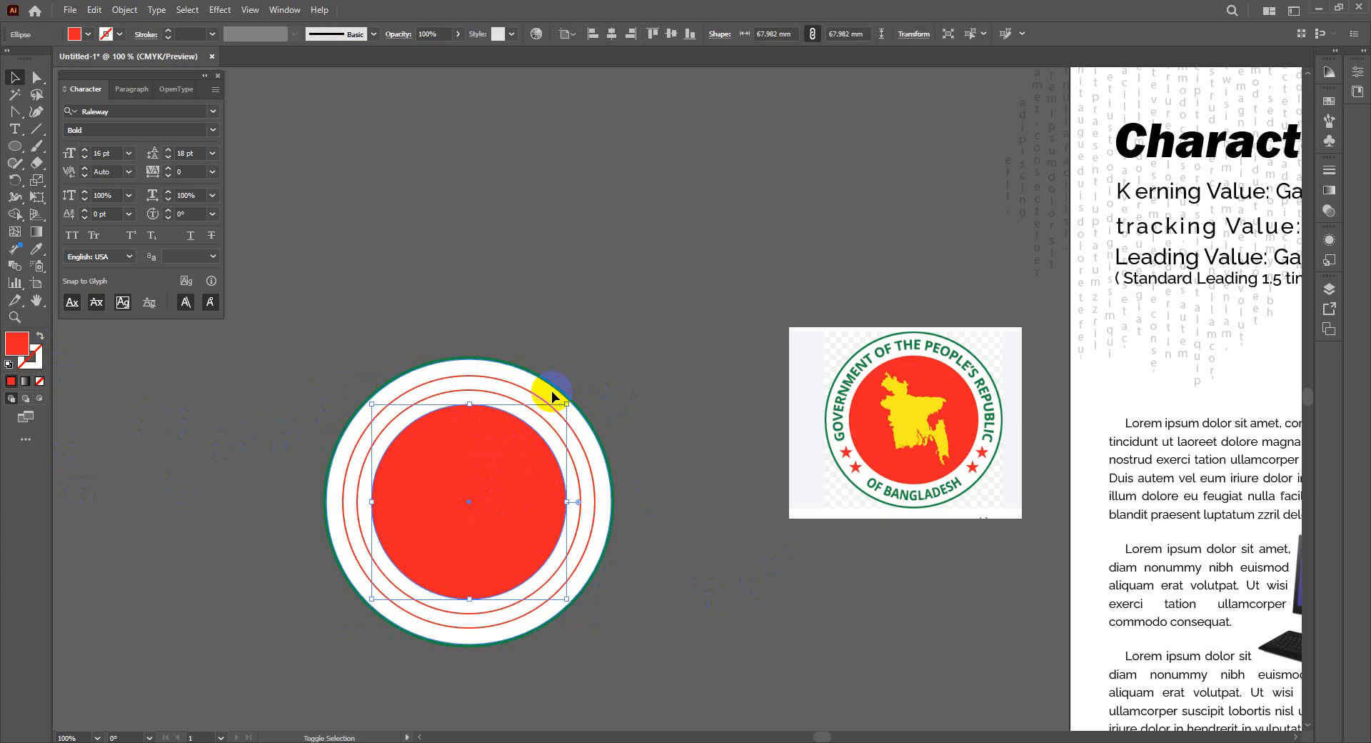
shift+click(558, 387)
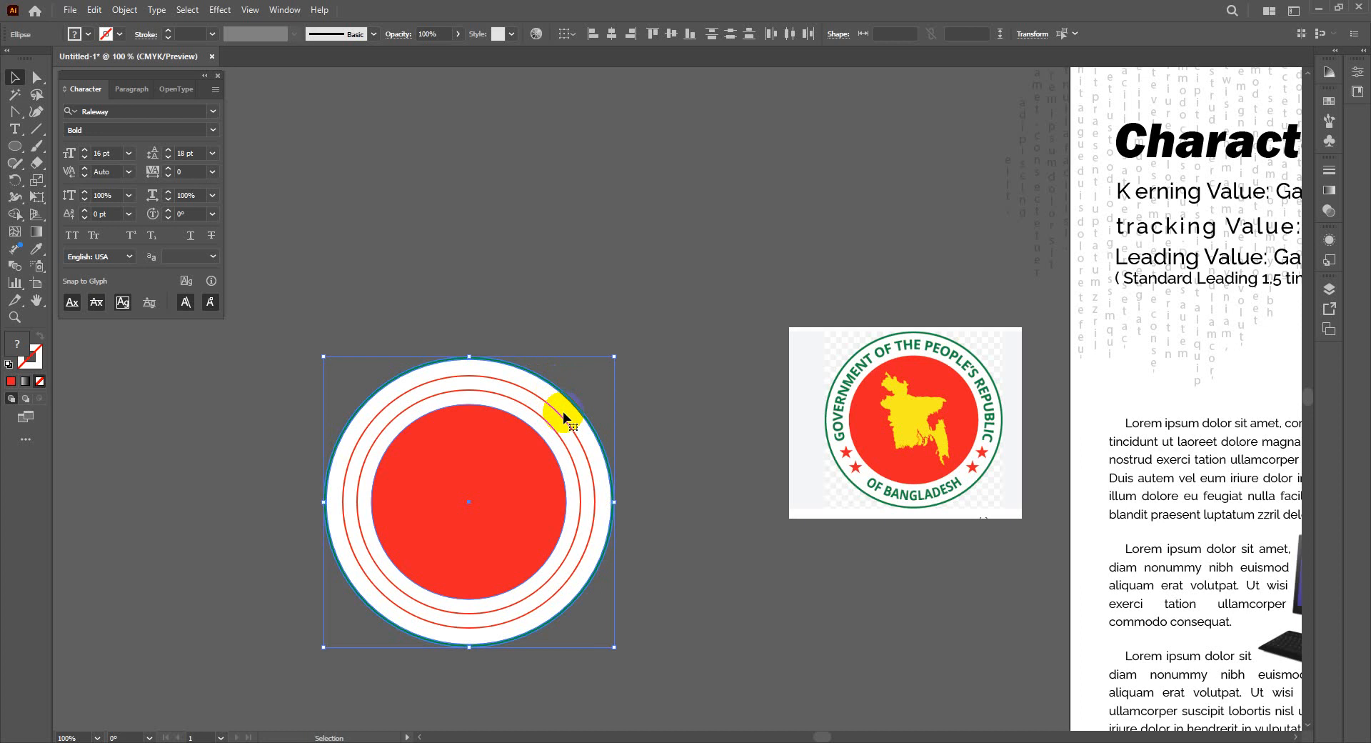
key(ctrl+shift+a)
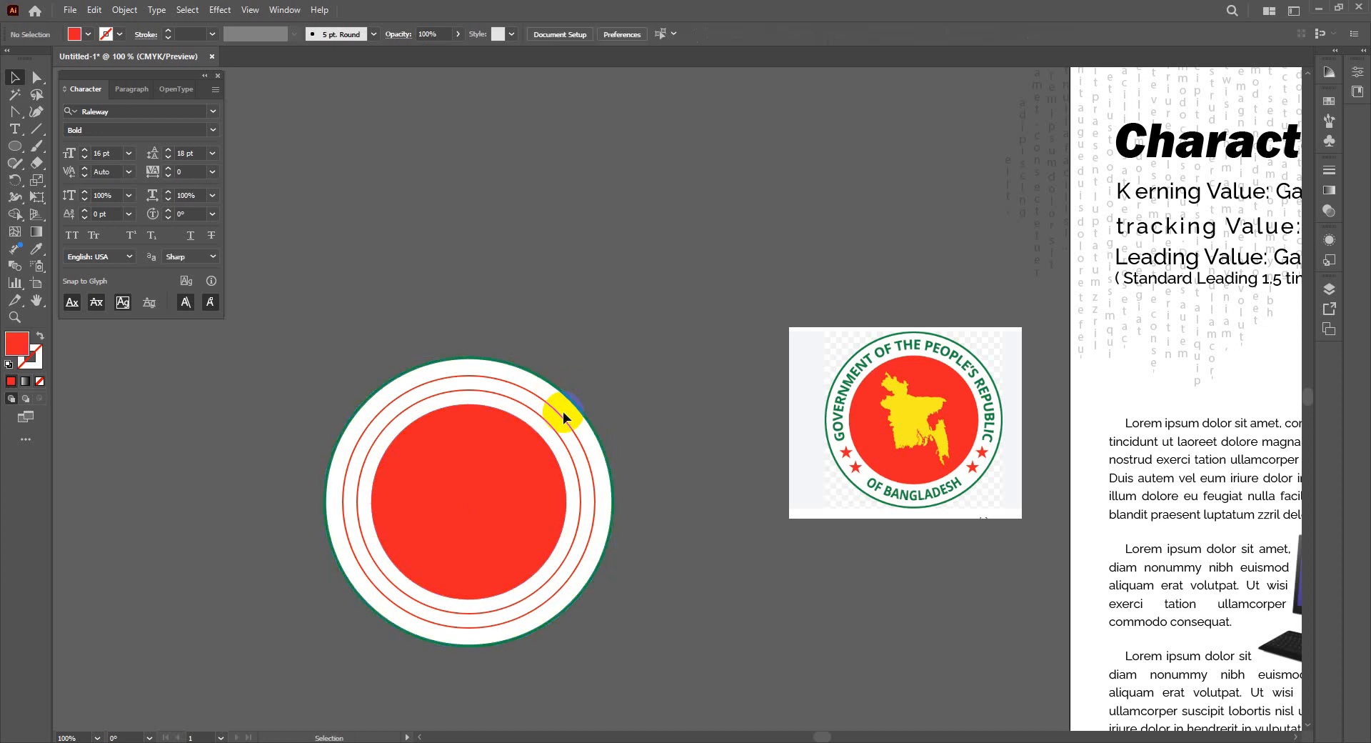
Step: Cut the larger red outline circle from the logo, keeping the smaller red outline circle around the red disc
click(453, 381)
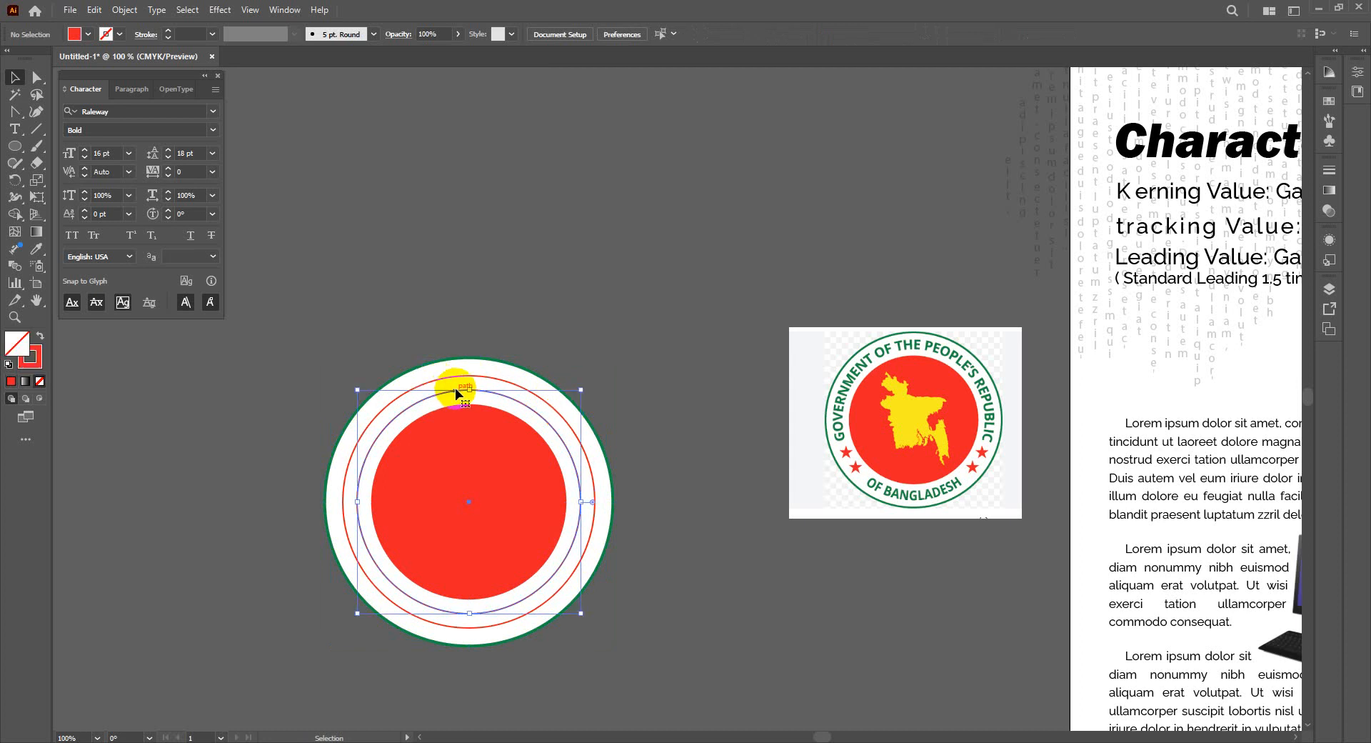
click(468, 469)
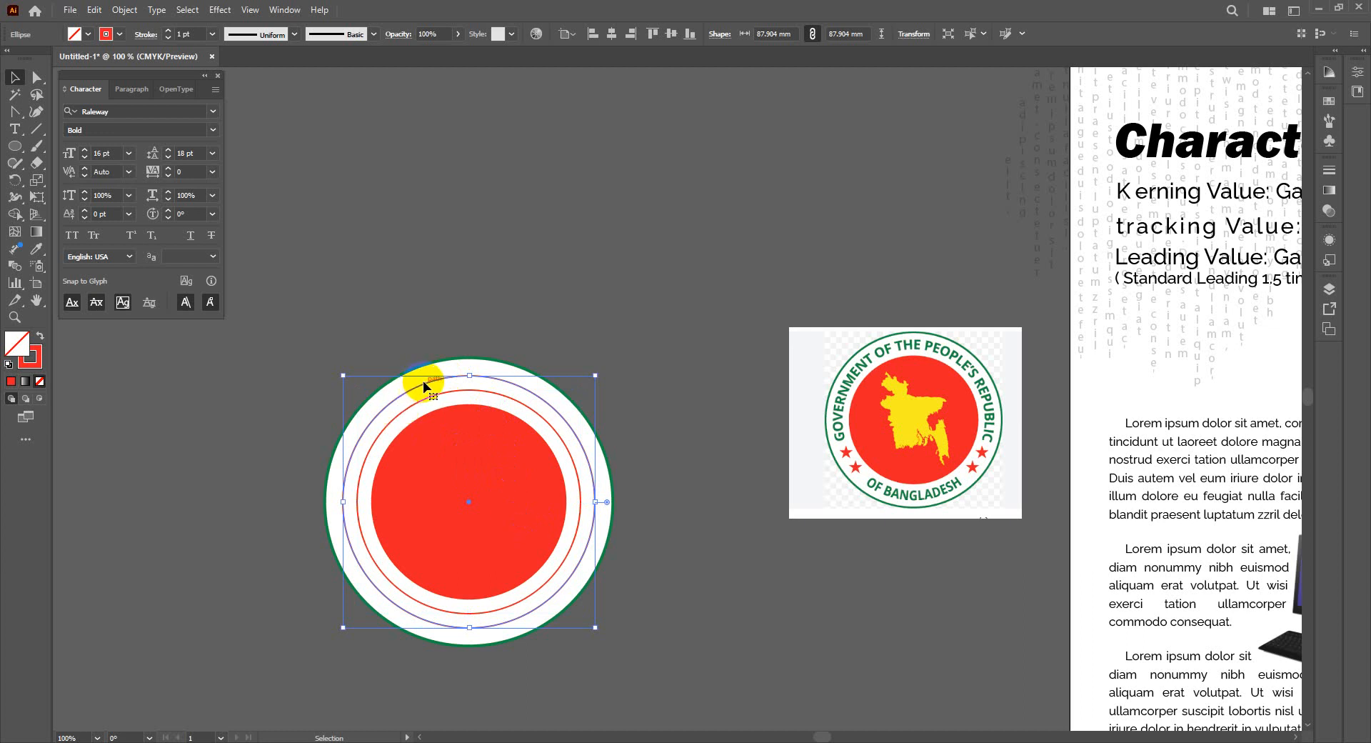
key(a)
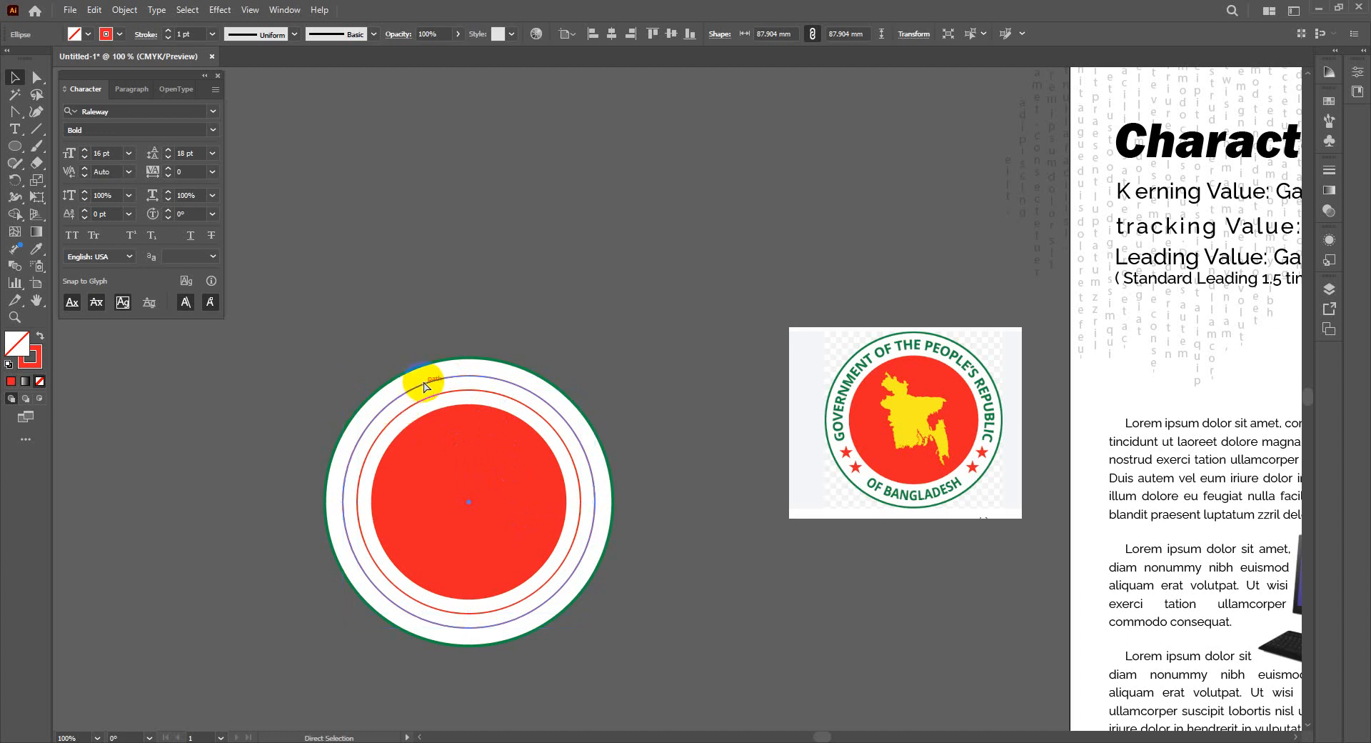
key(ctrl+x)
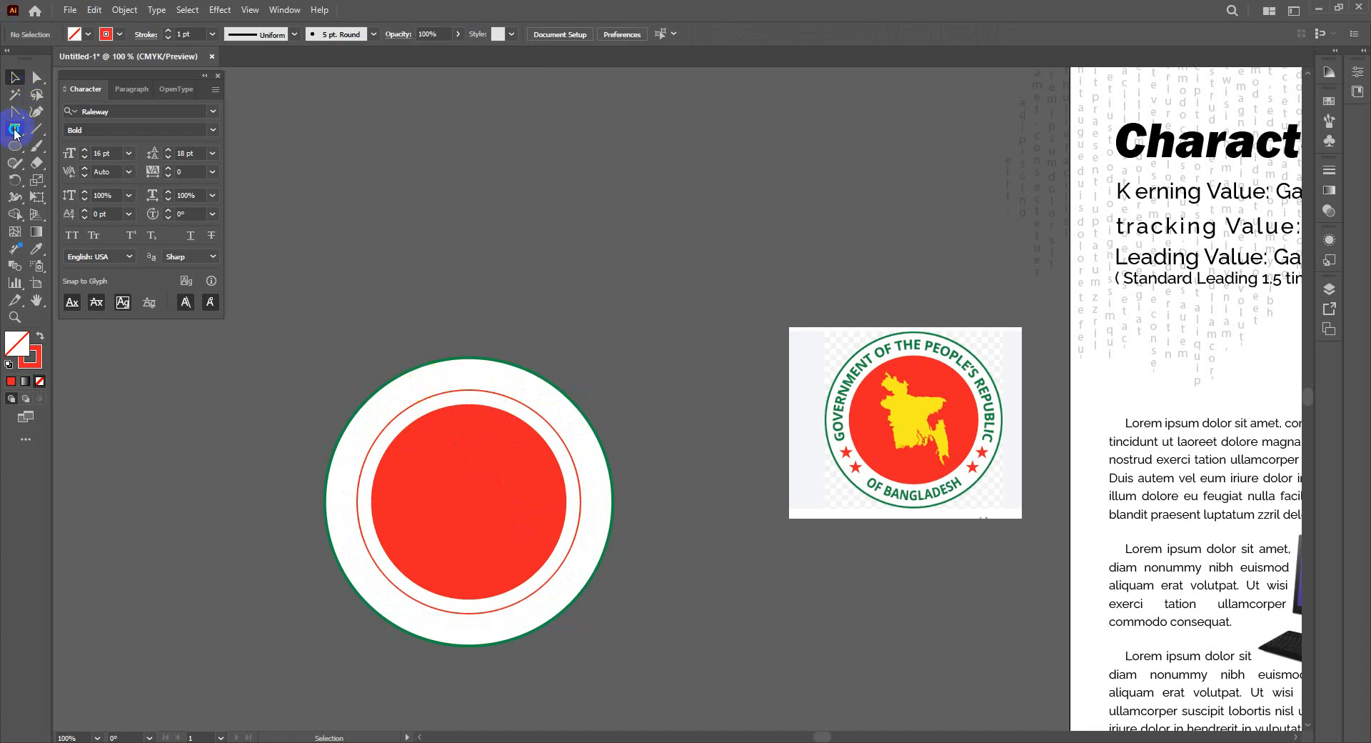
drag(14, 130, 46, 135)
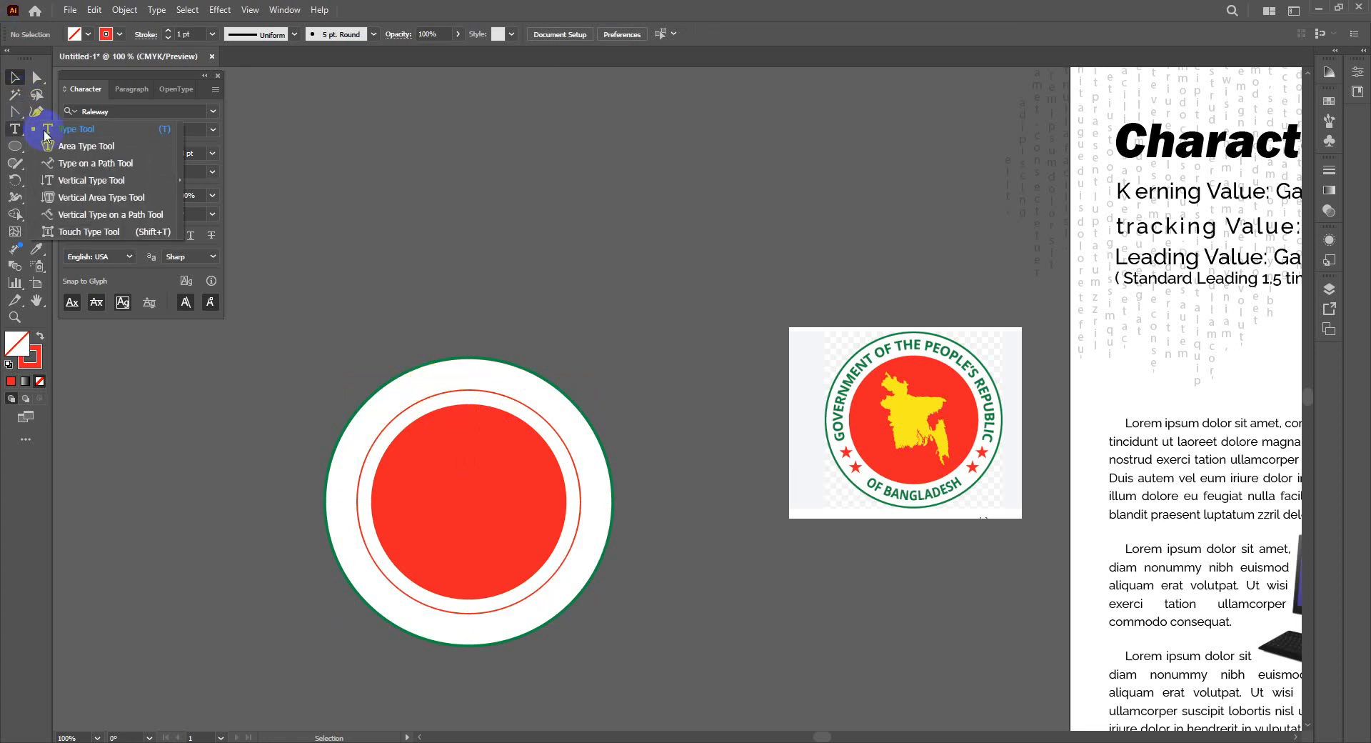
click(413, 401)
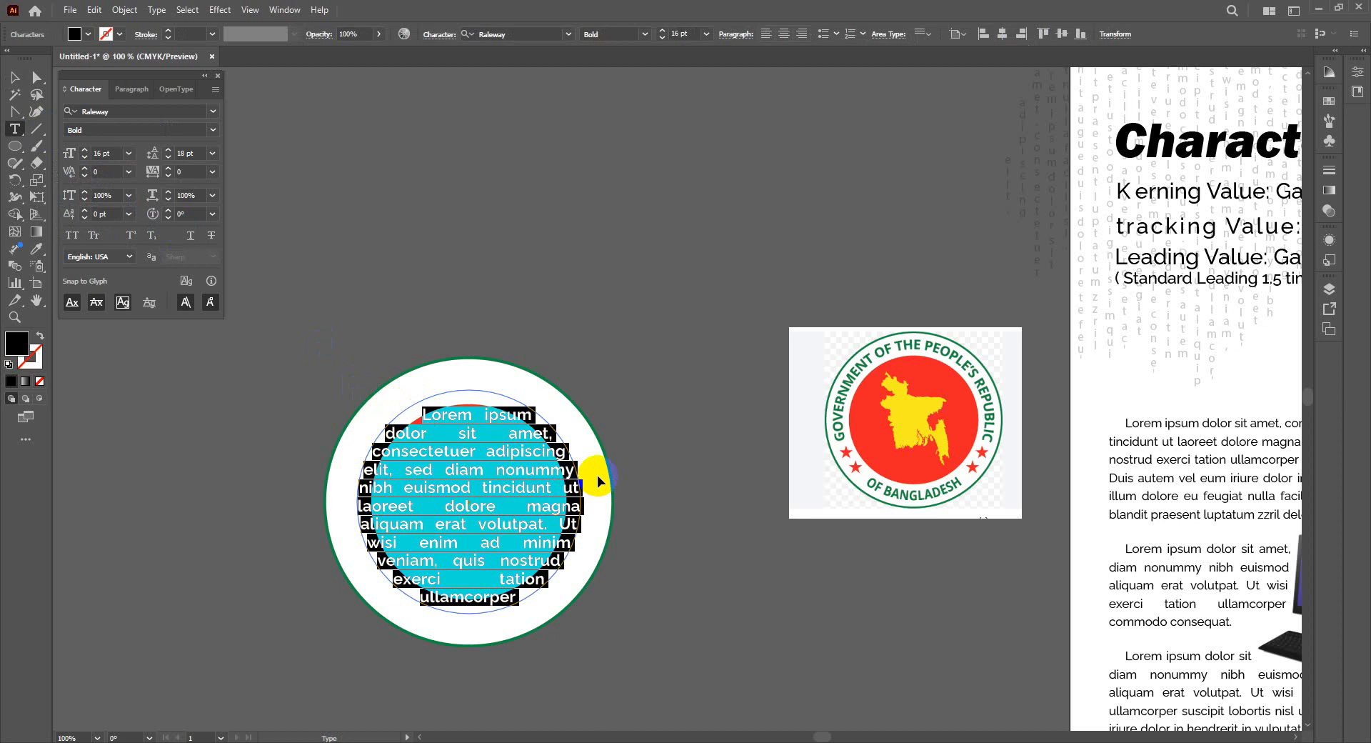
key(Escape)
key(ctrl+z)
Step: Add type on a path along the remaining red outline circle, replacing the placeholder with "Government of the people's republic"
drag(9, 129, 89, 163)
click(404, 411)
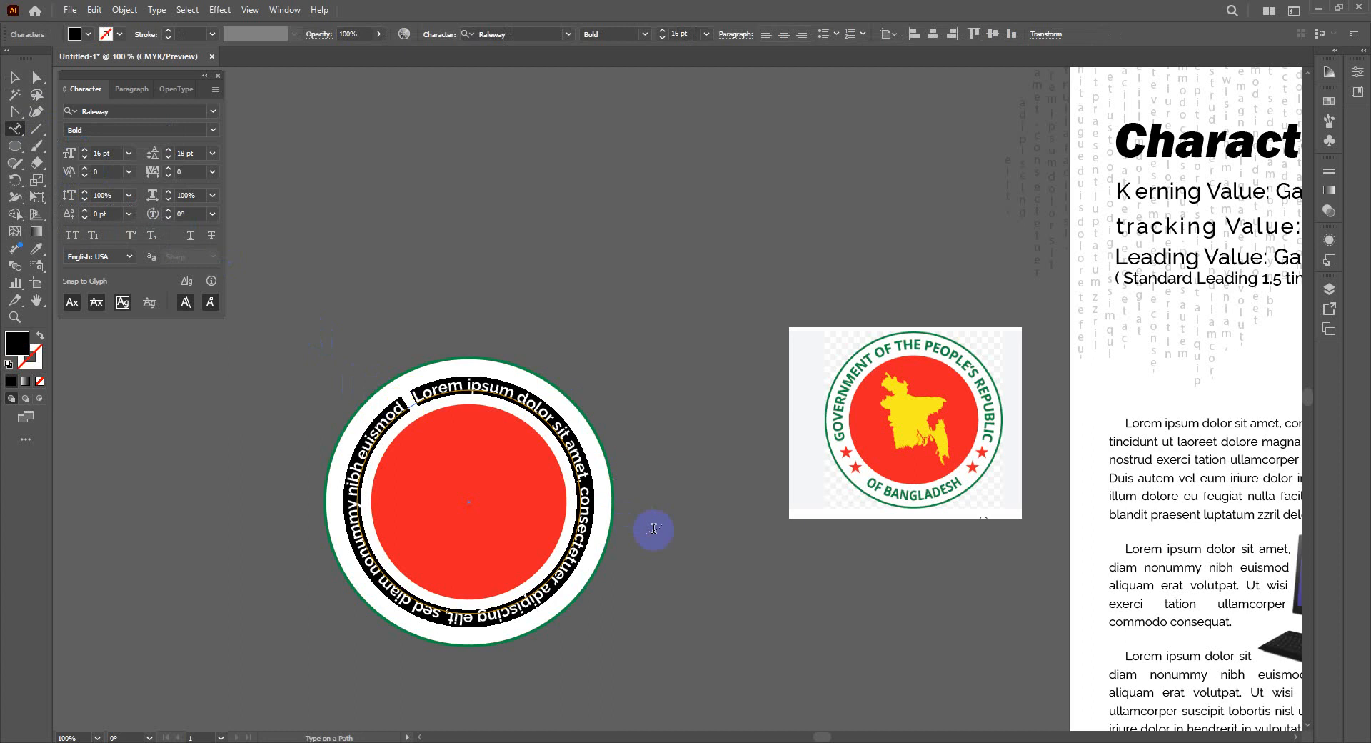
key(BackSpace)
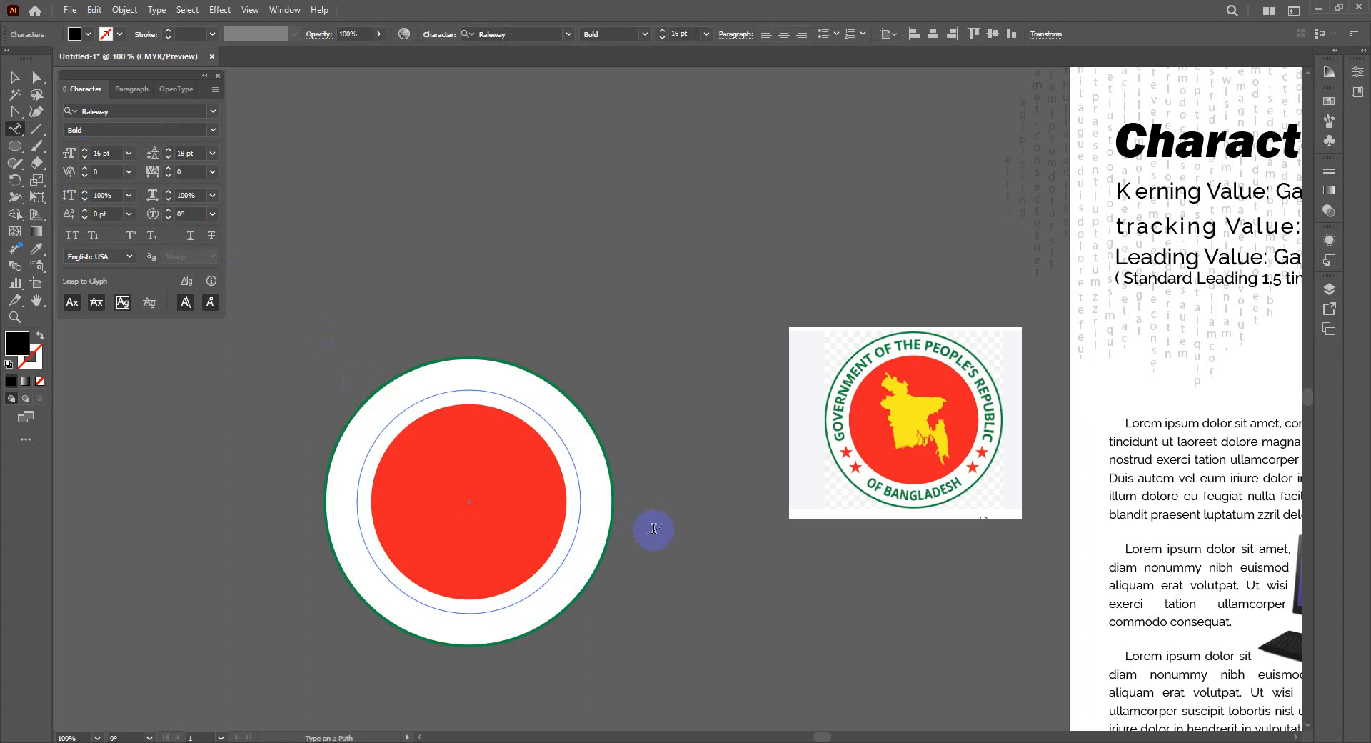
text(Government of)
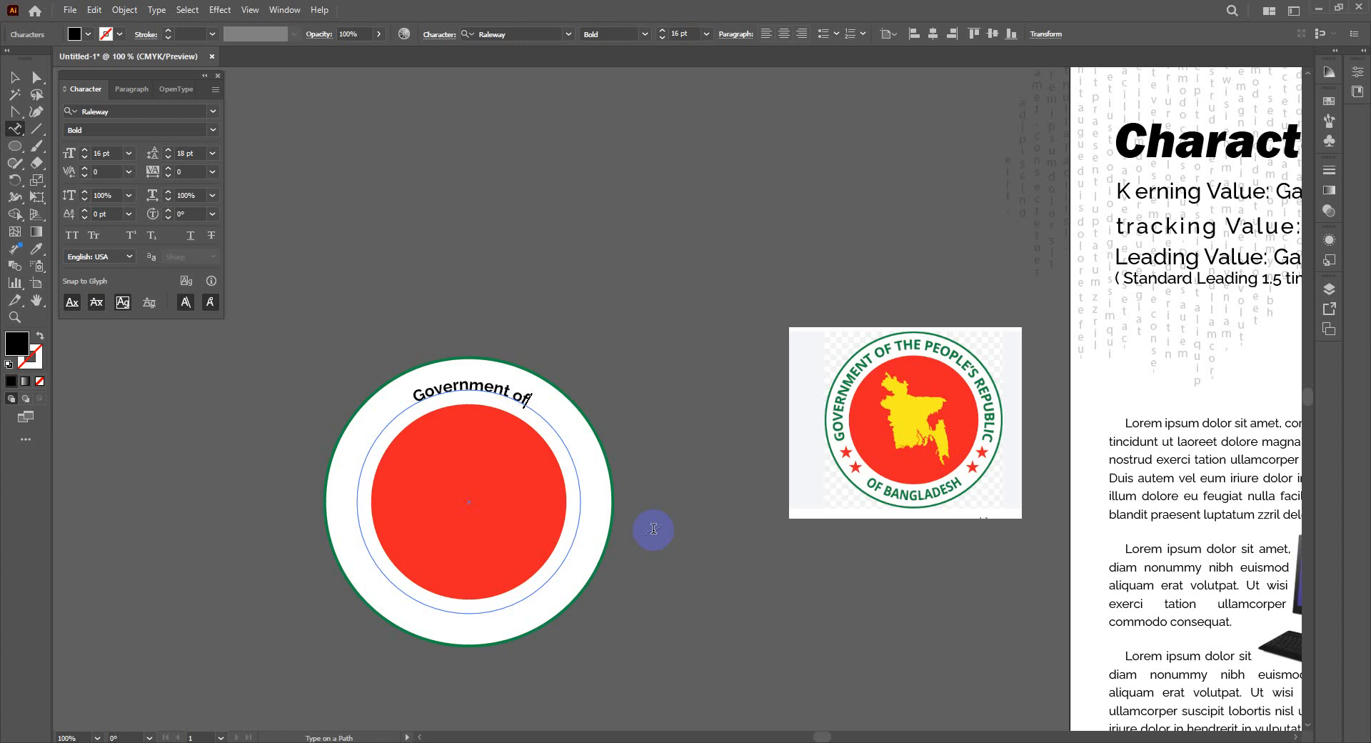
text( the people's)
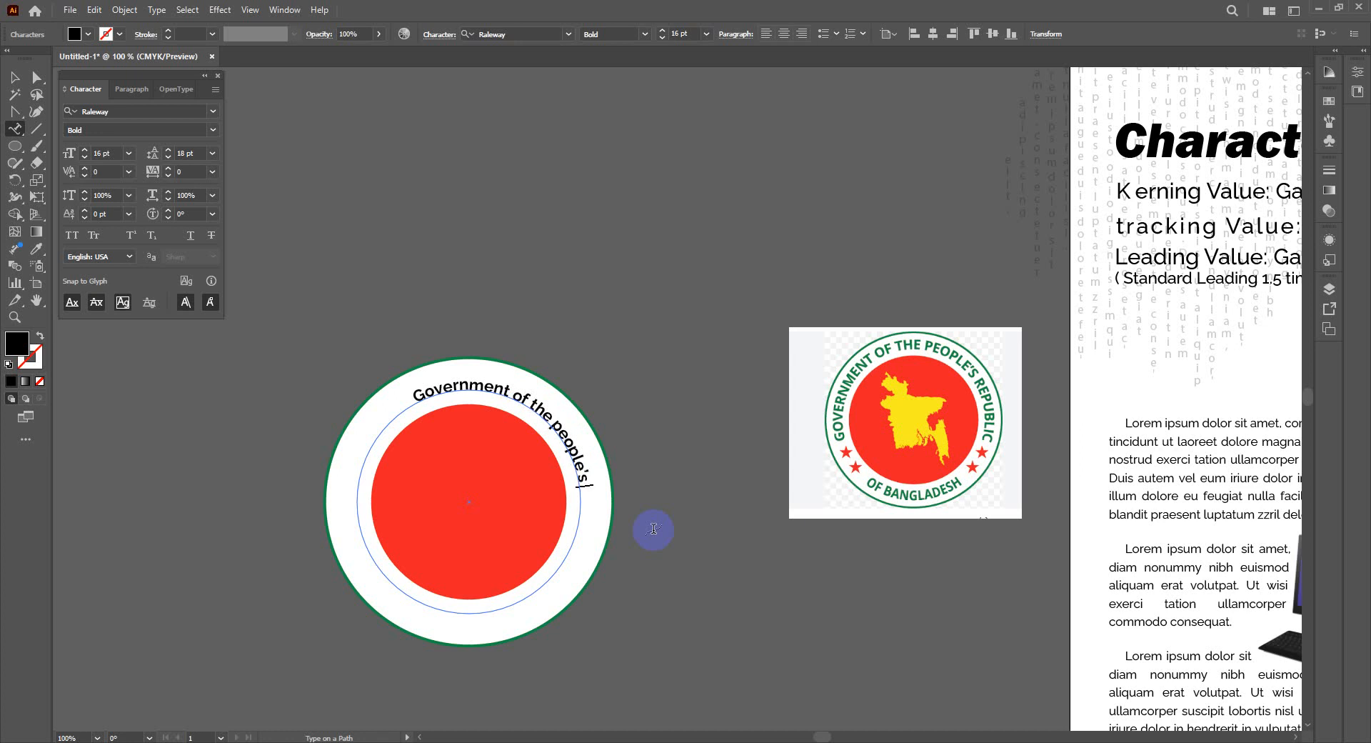
text( republic)
Step: Set all of the curved text to All Caps and colour it with the green sampled from the reference logo's lettering
drag(383, 399, 577, 554)
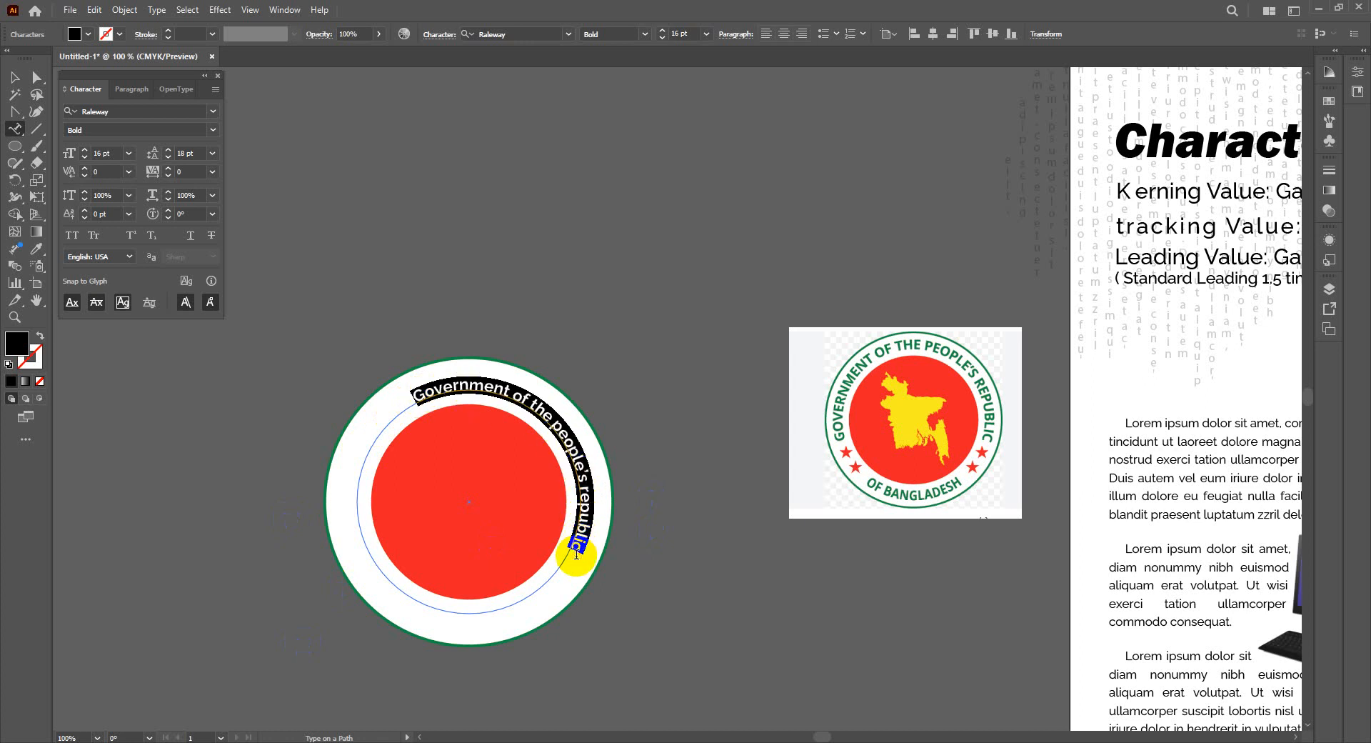
click(71, 235)
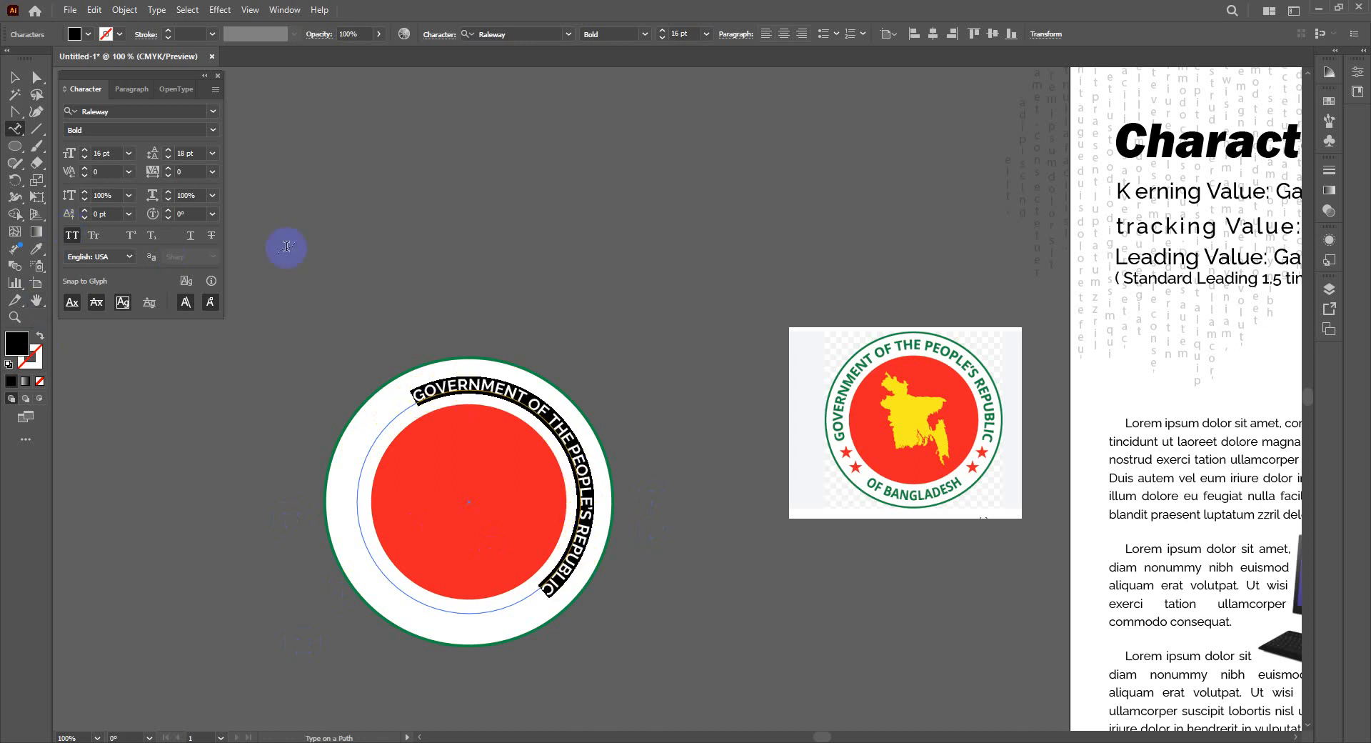
click(37, 249)
click(953, 382)
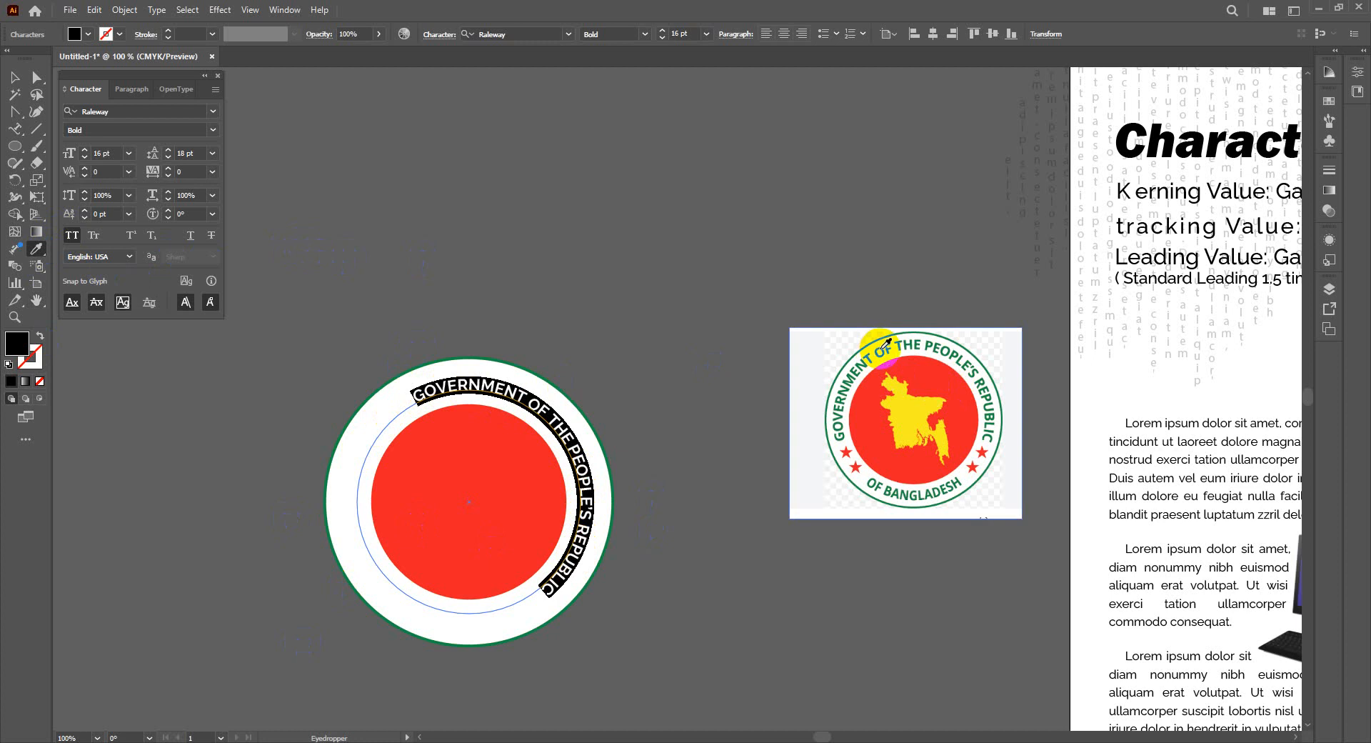
click(883, 346)
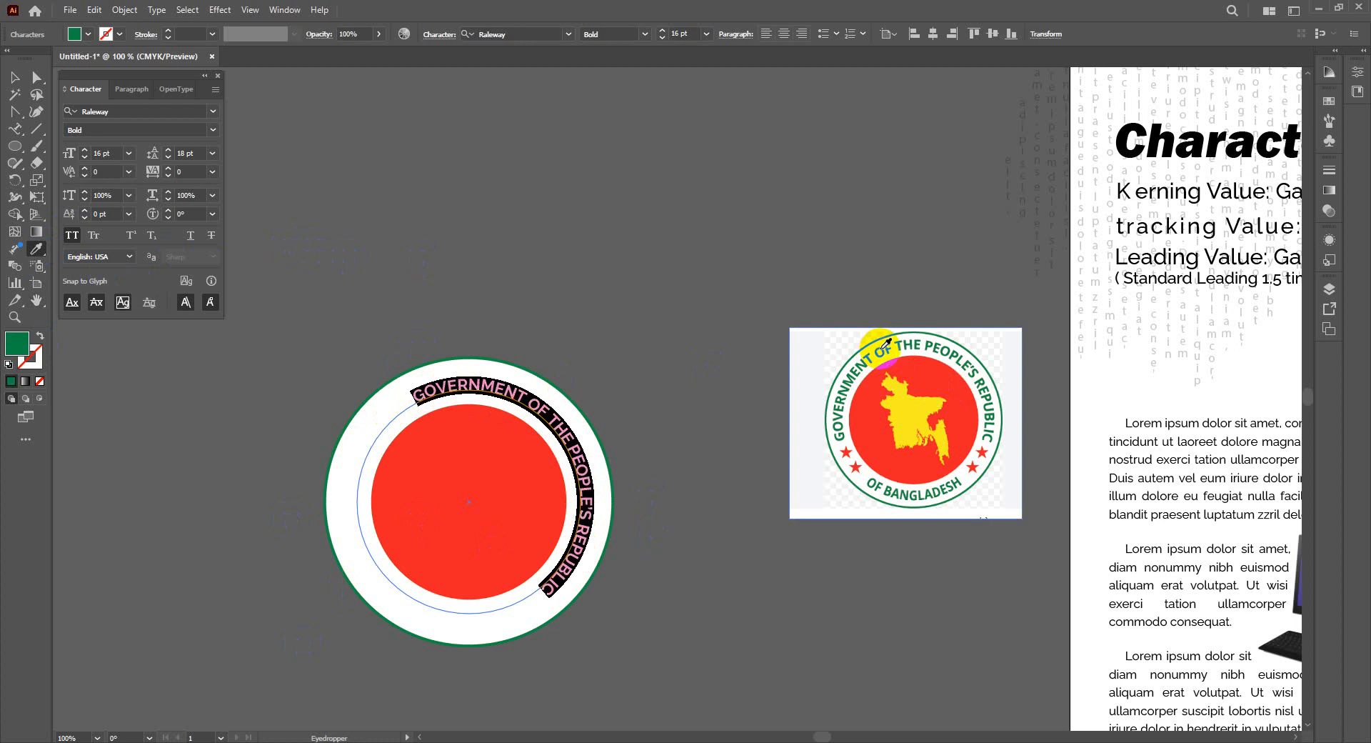
Step: Increase the curved text's font size to 21 pt and deselect it
click(85, 150)
click(84, 151)
click(84, 151)
click(84, 151)
click(84, 150)
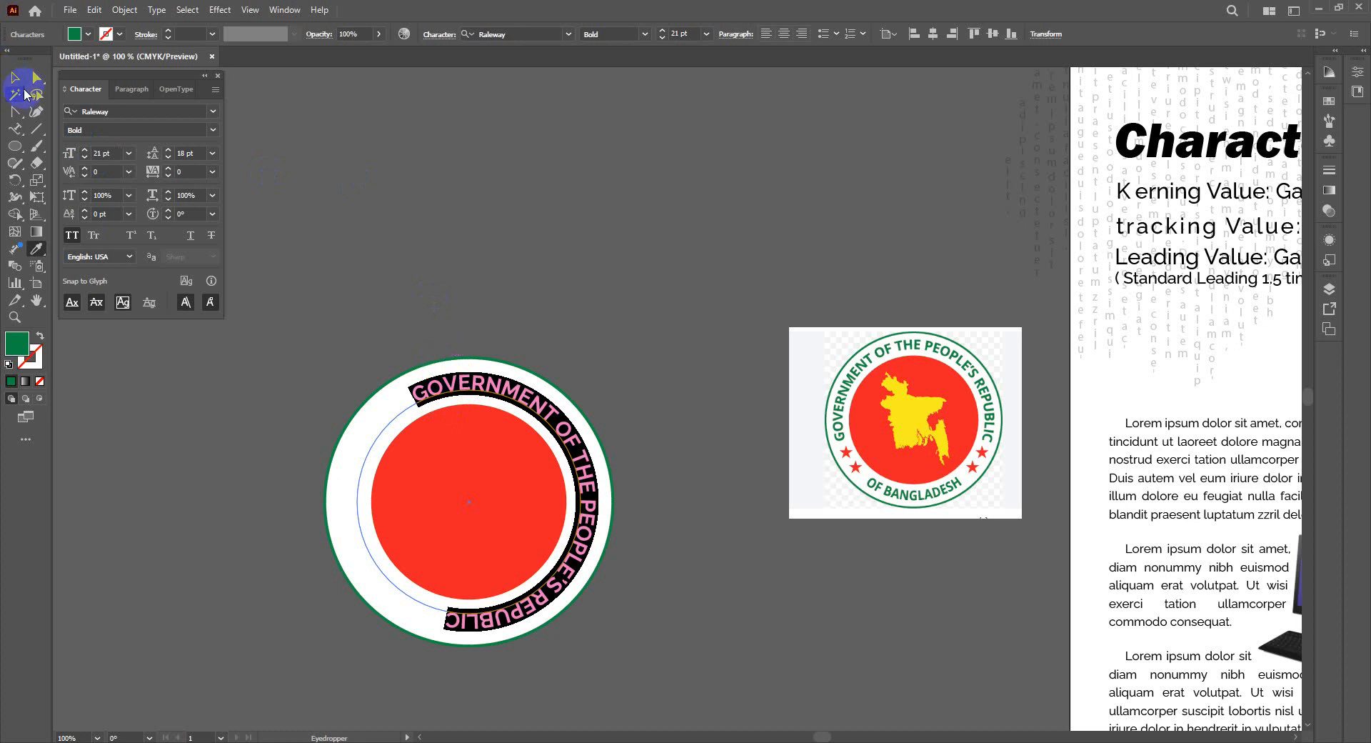
click(15, 77)
click(483, 261)
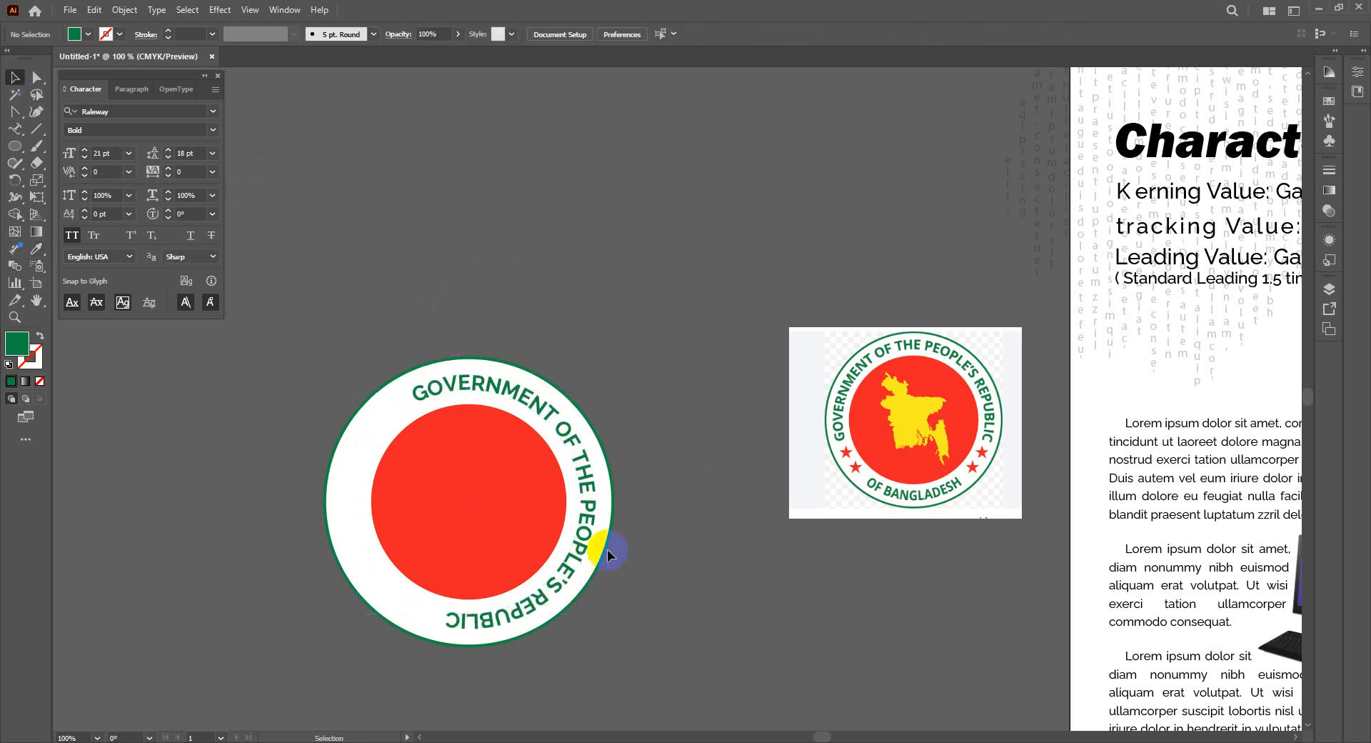
Step: Move the path text's start and end brackets to the circle's lower left and lower right so the lettering arches over the top
click(580, 535)
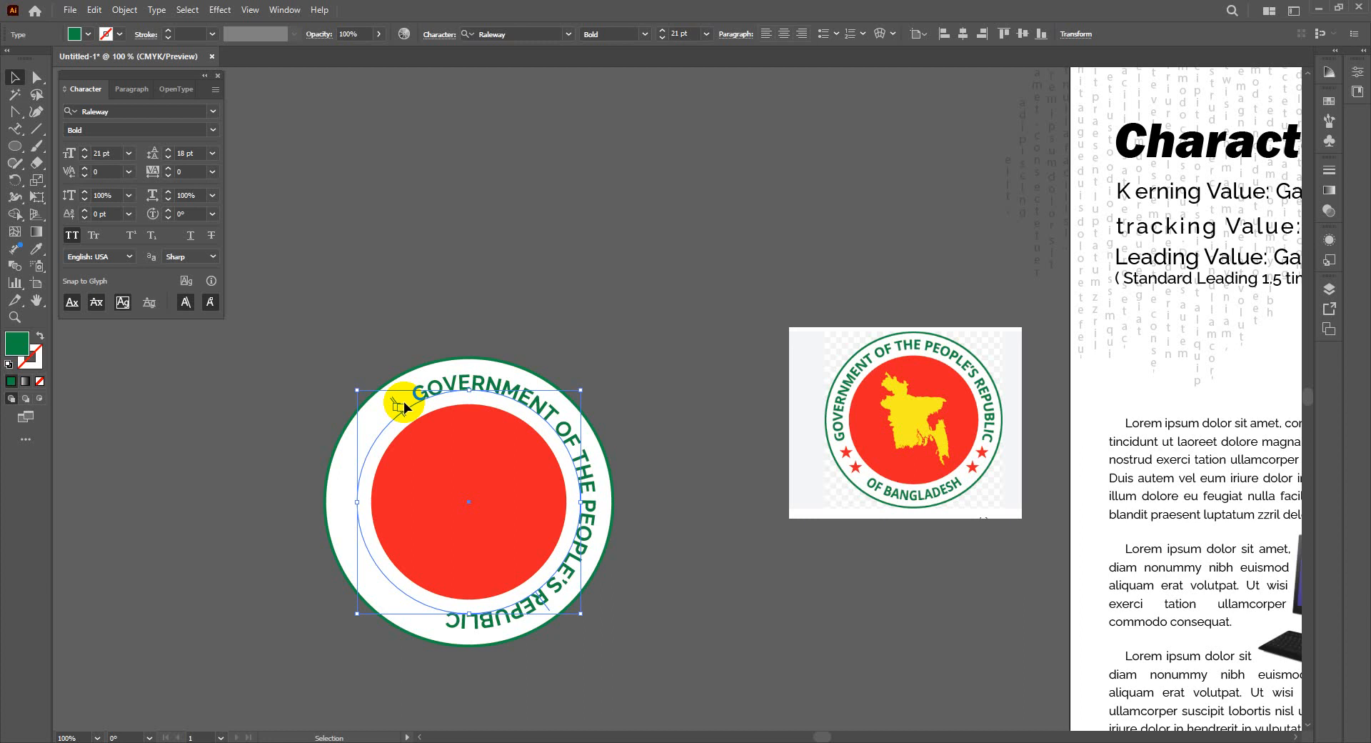
drag(391, 404, 439, 616)
drag(405, 418, 388, 544)
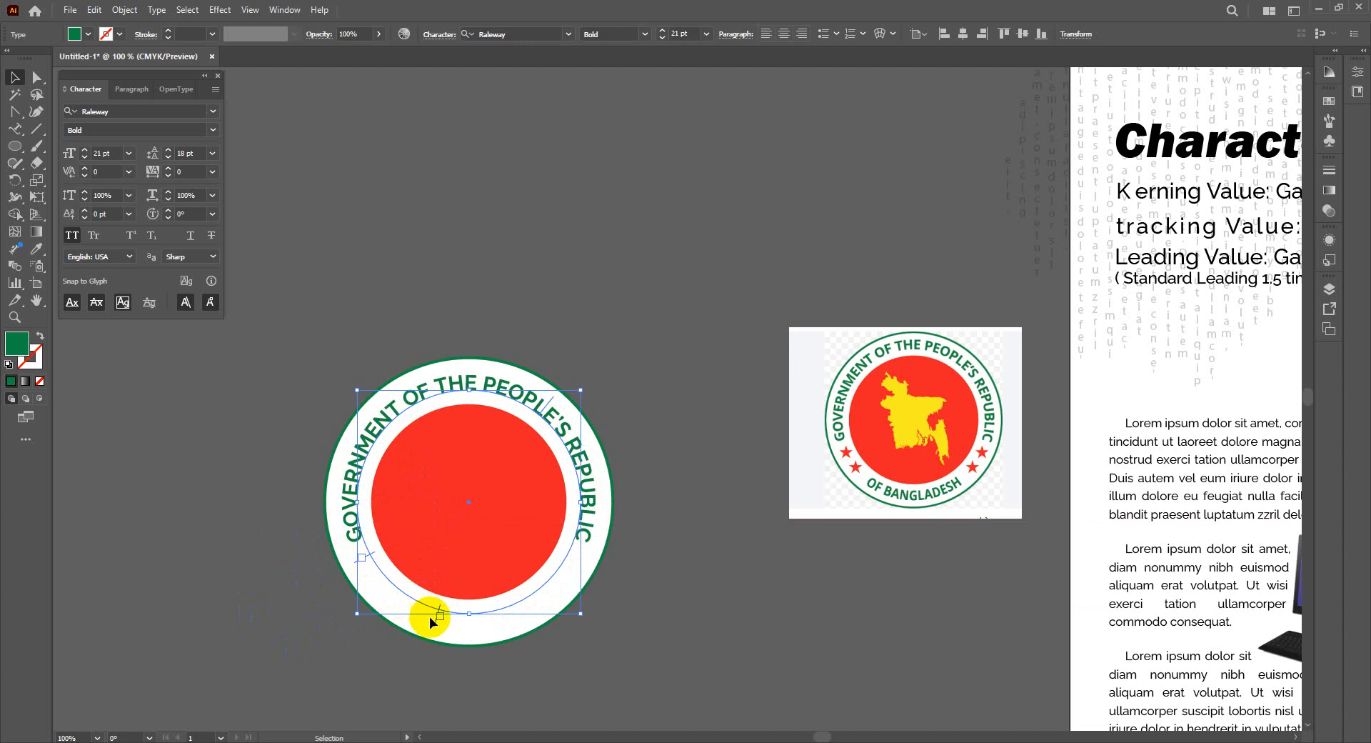
drag(437, 620, 588, 557)
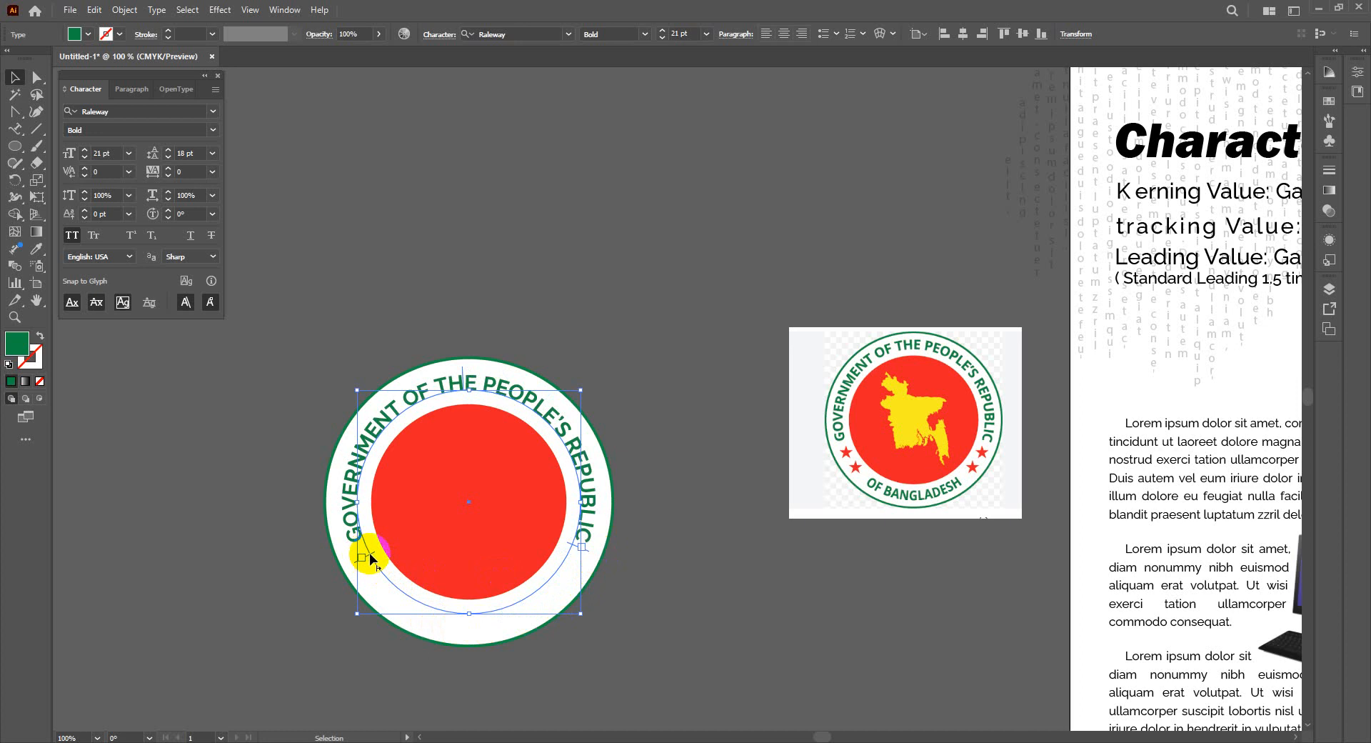
drag(370, 557, 366, 554)
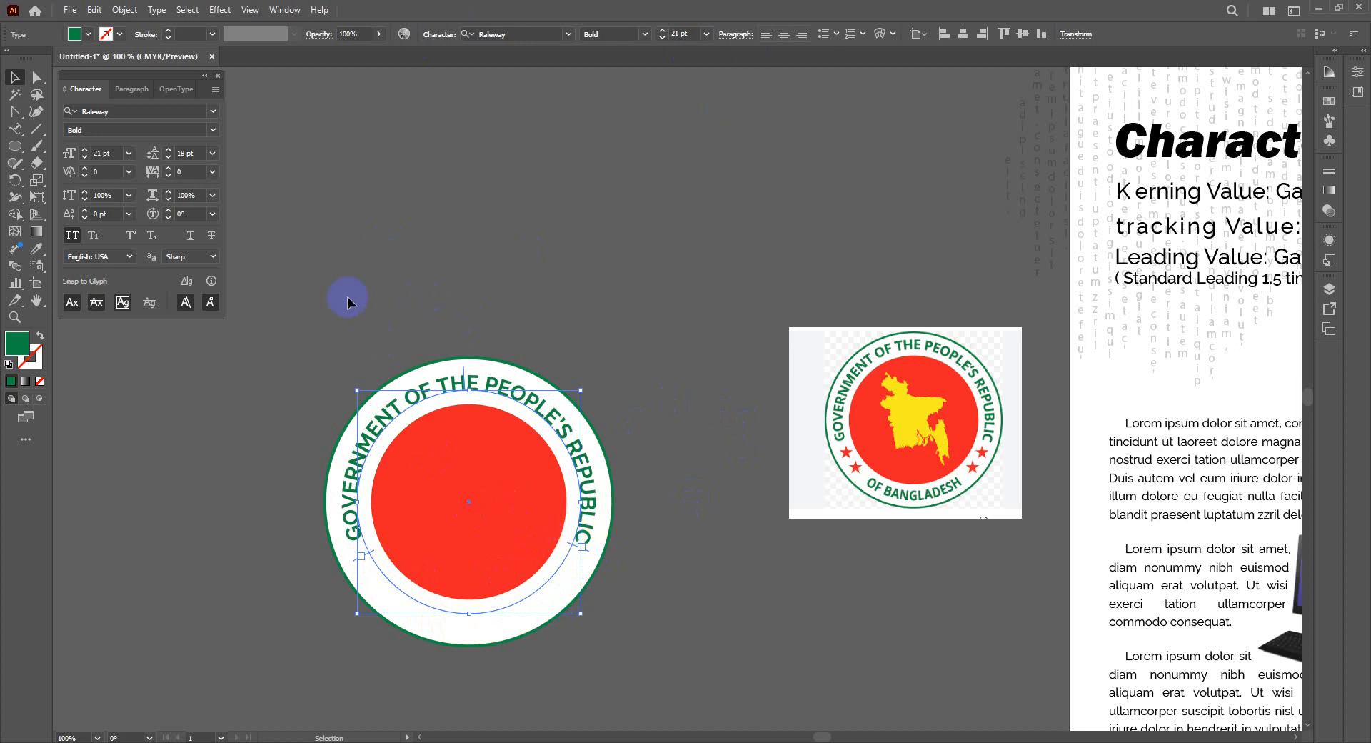
Step: Centre-align the curved text between its brackets and deselect it
click(131, 89)
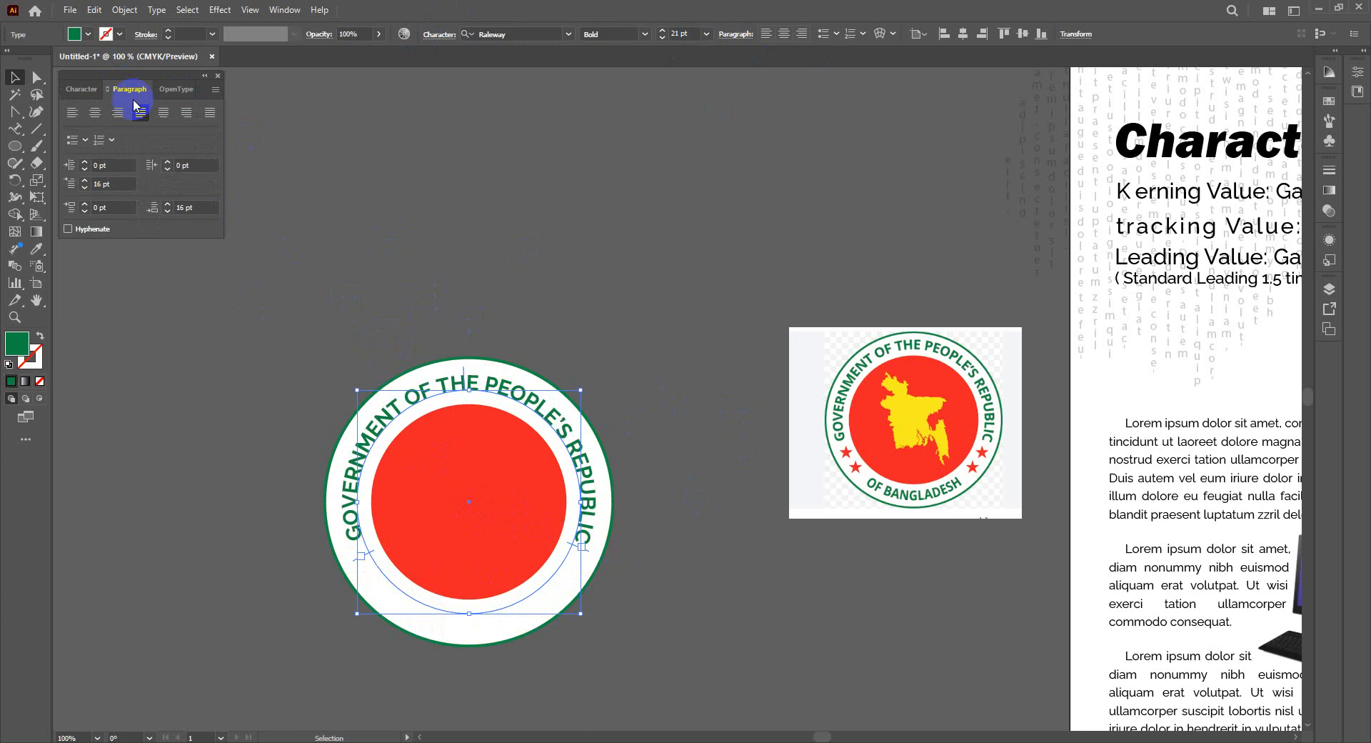
click(96, 114)
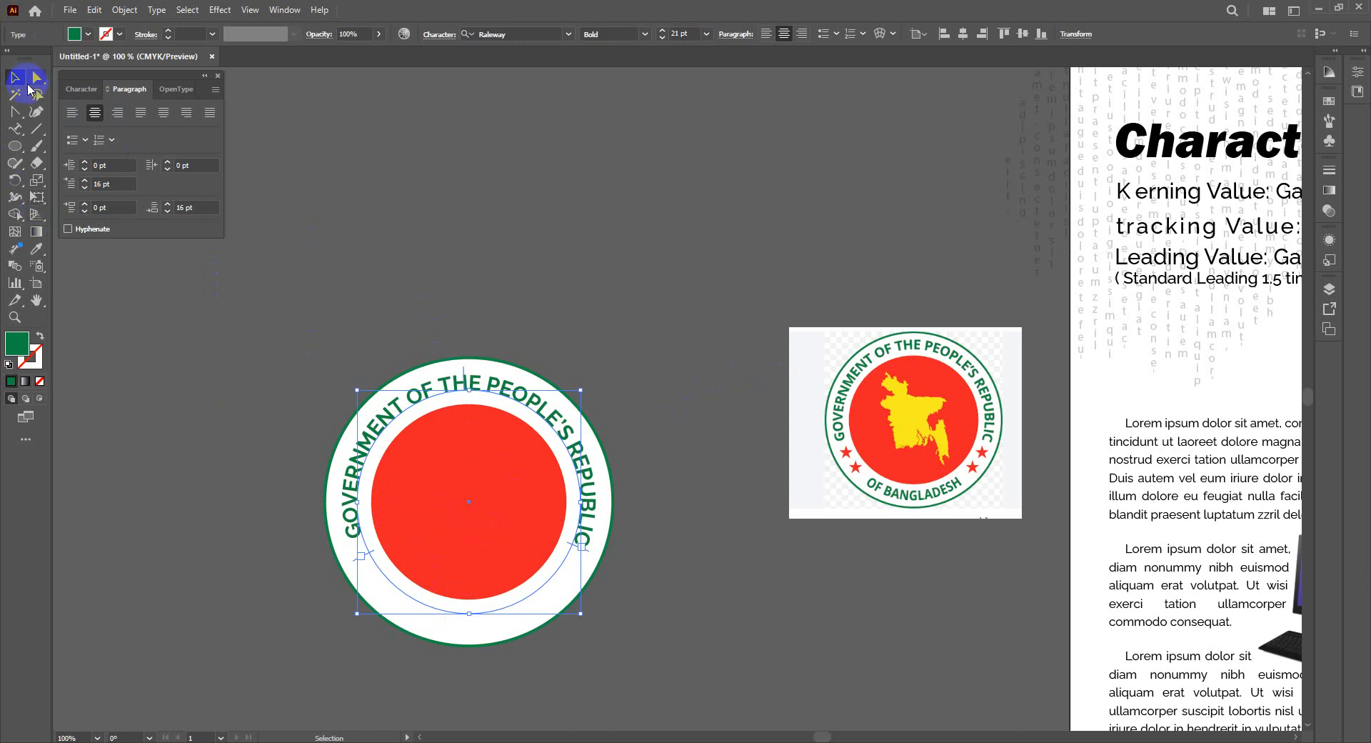
click(464, 247)
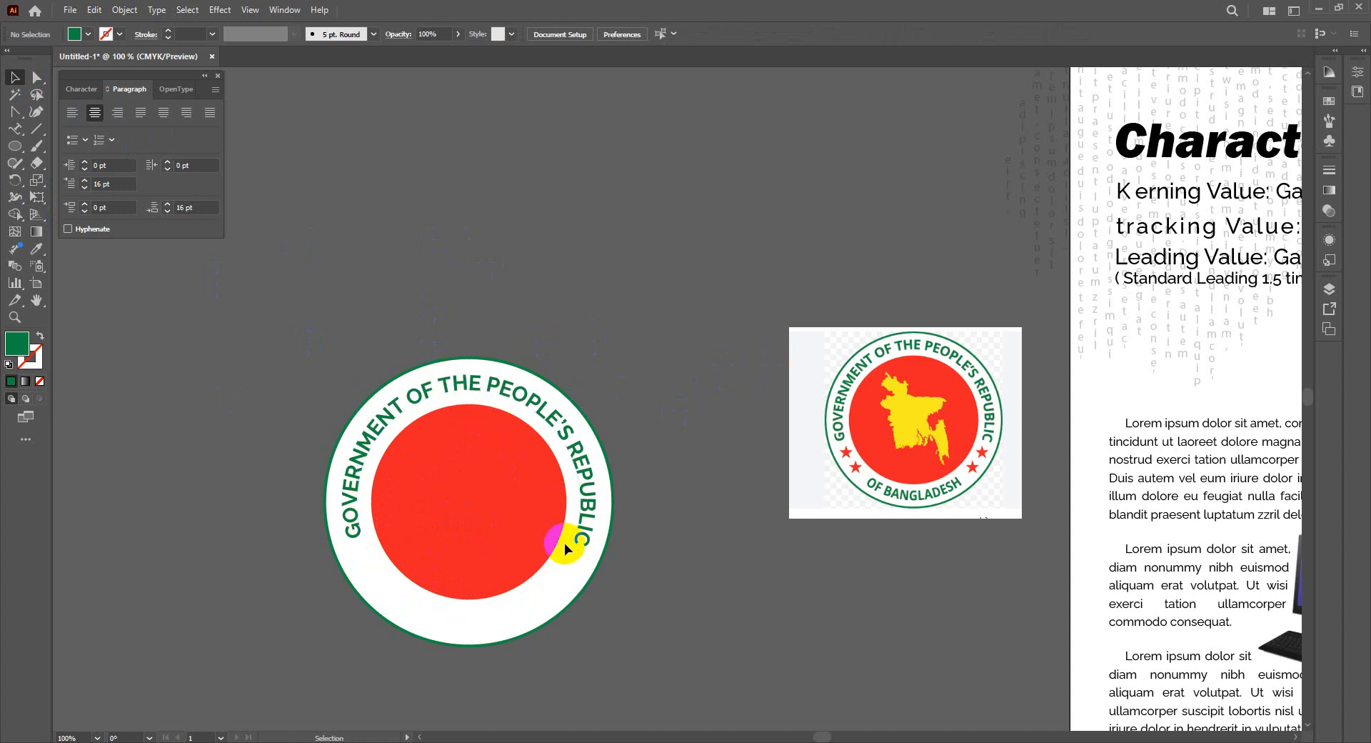
Step: Scale the curved text and its path down slightly about the centre, to about 20 pt type, and show the Character settings
click(539, 409)
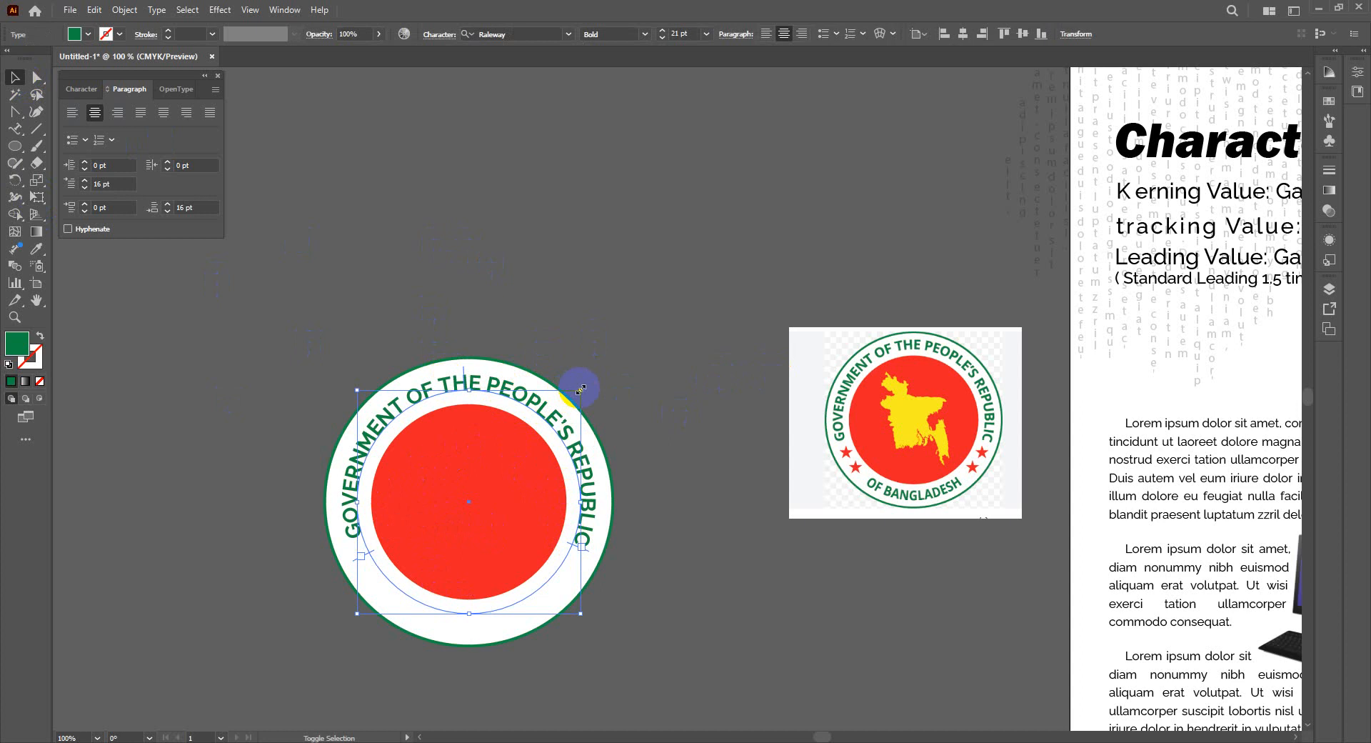
drag(580, 389, 577, 390)
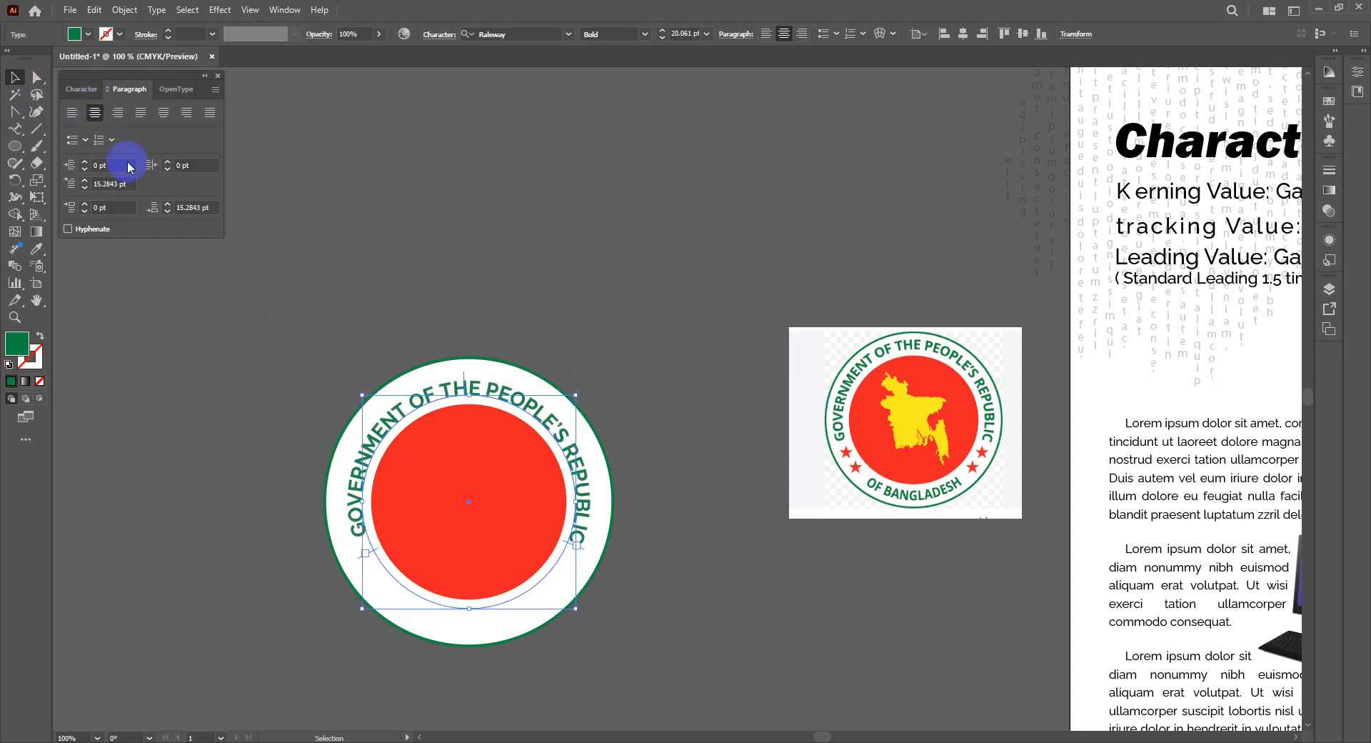
click(82, 88)
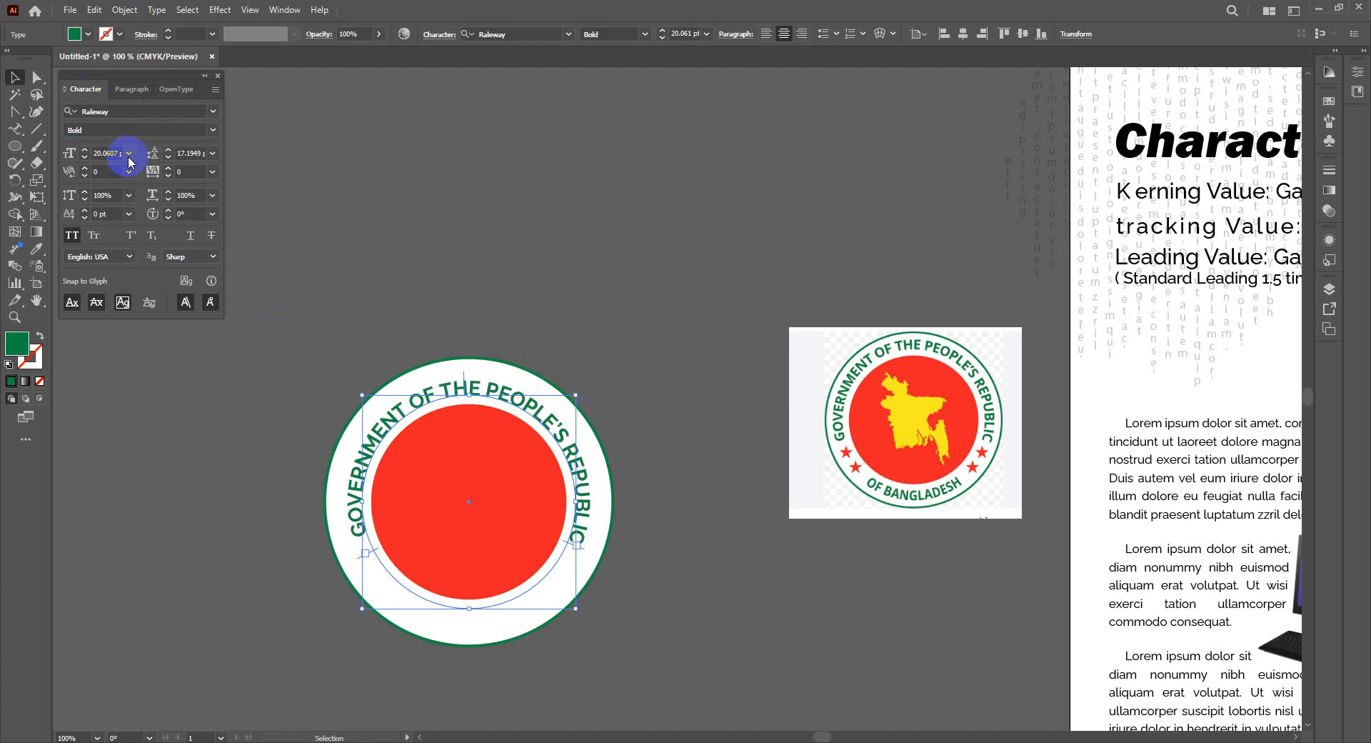
Step: Try enlarging the upper curved text to 22 pt, and undo the size change
click(85, 149)
click(84, 149)
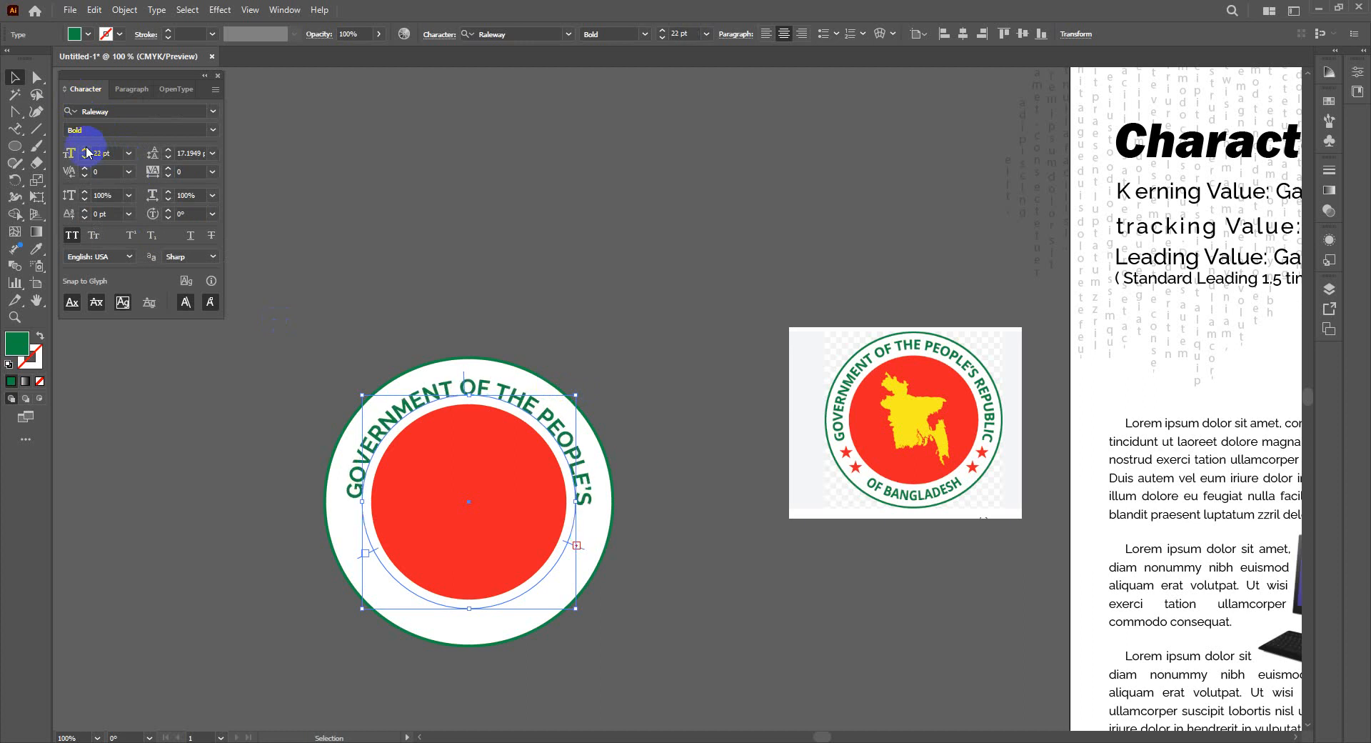
click(85, 157)
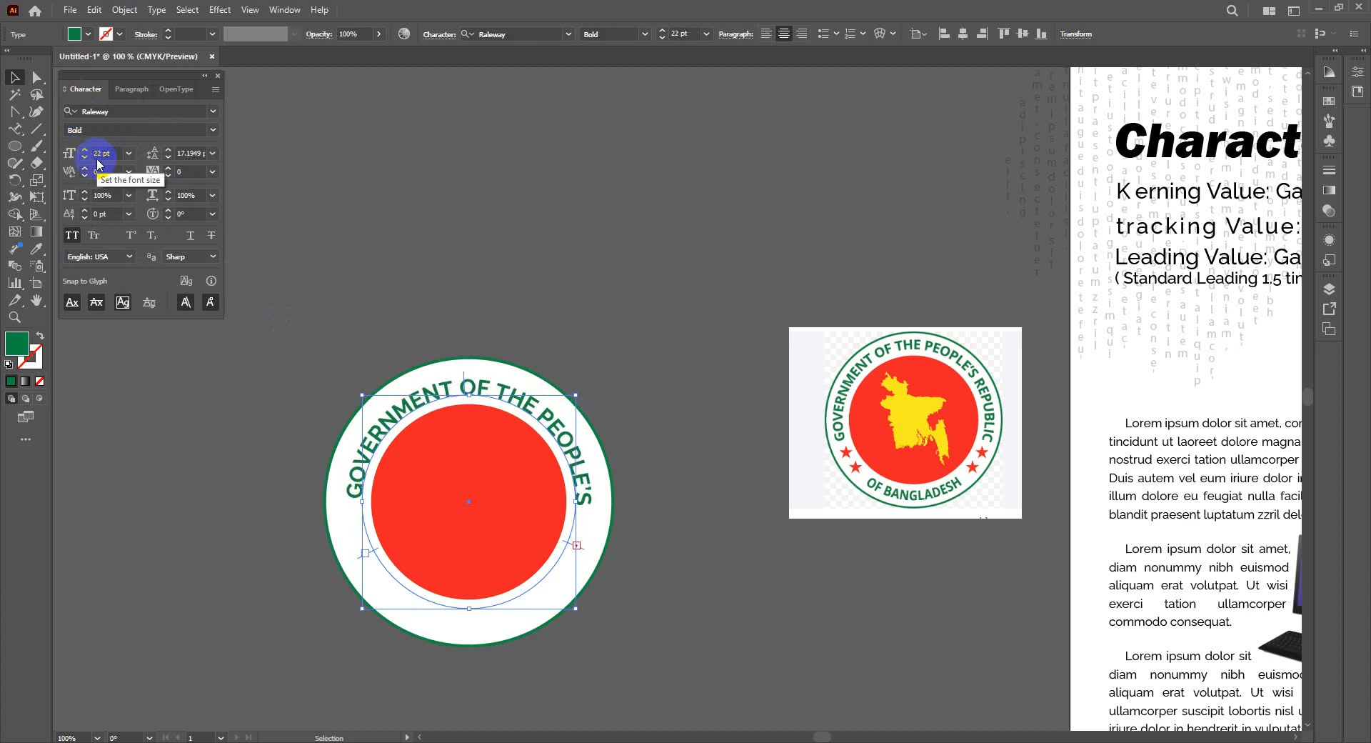
key(ctrl+z)
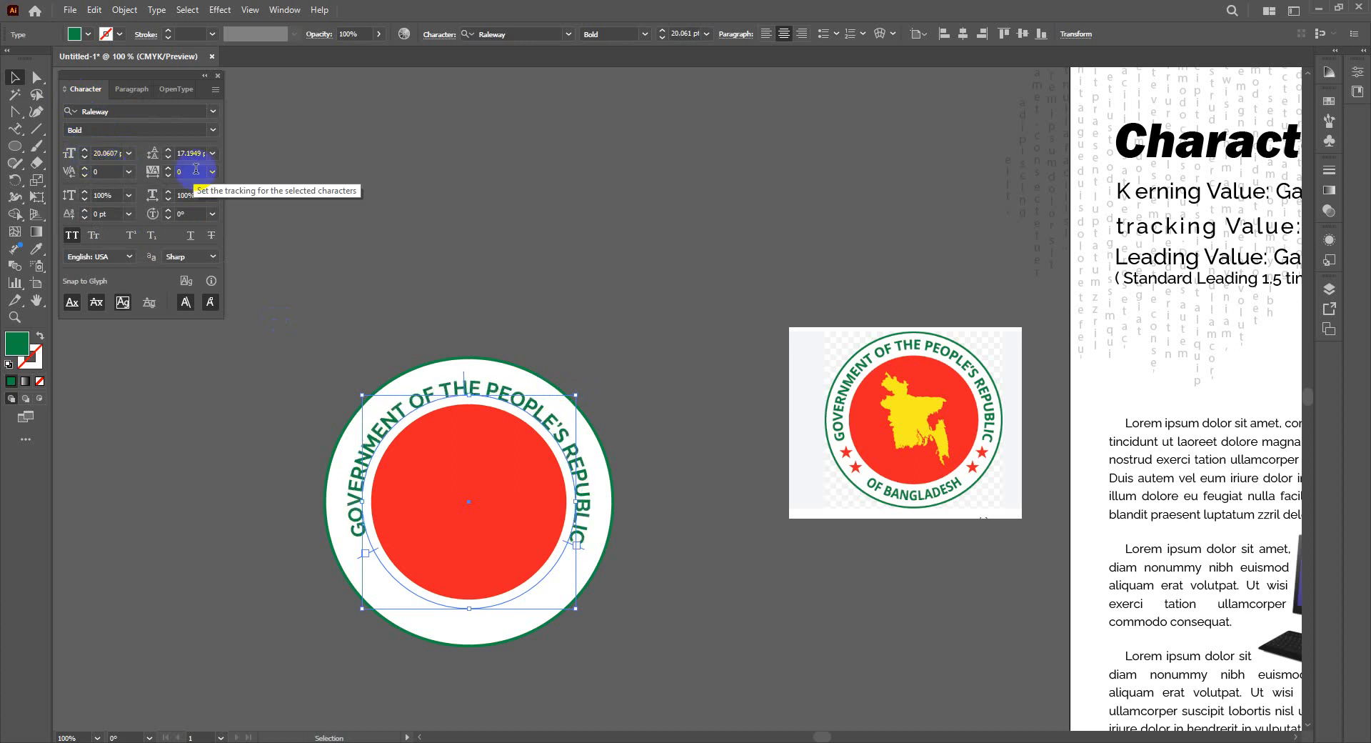
Step: Enlarge the upper curved text together with its circular path to 21 pt with 18 pt leading
key(ctrl+shift+z)
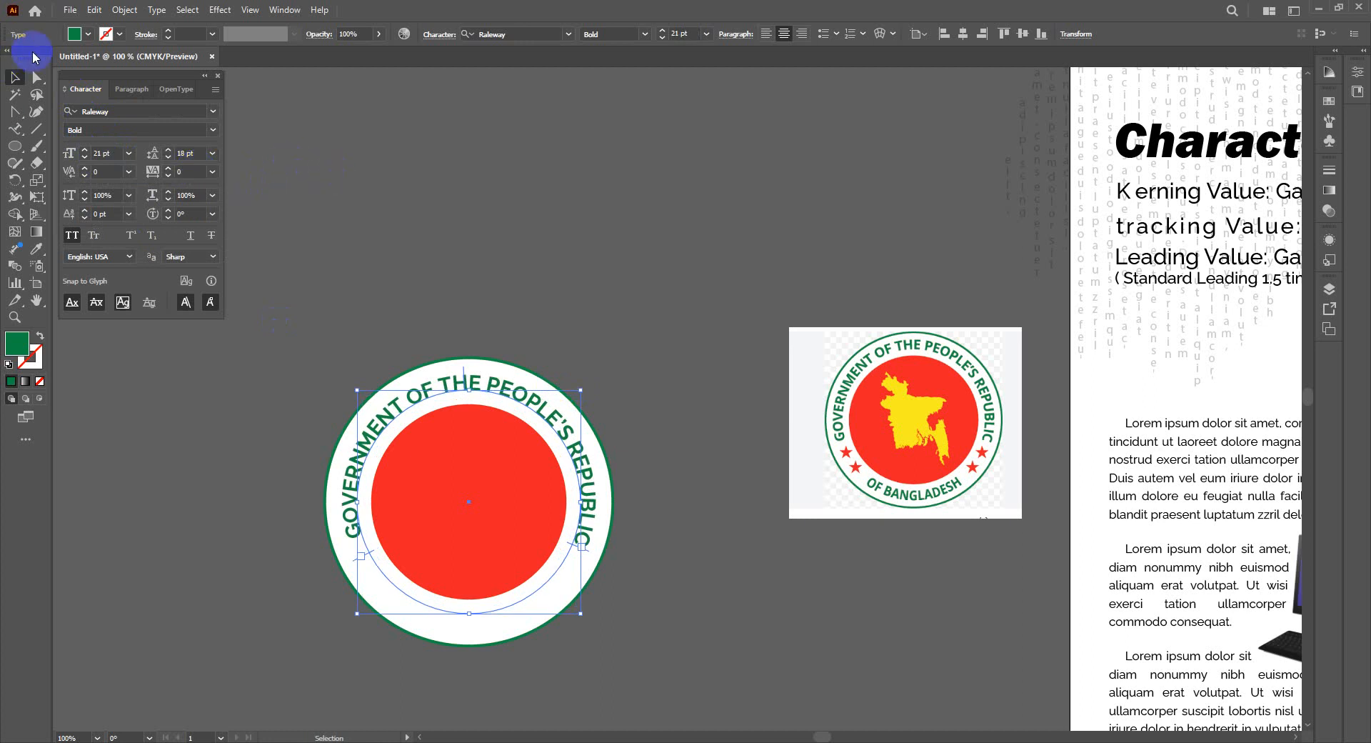
click(348, 210)
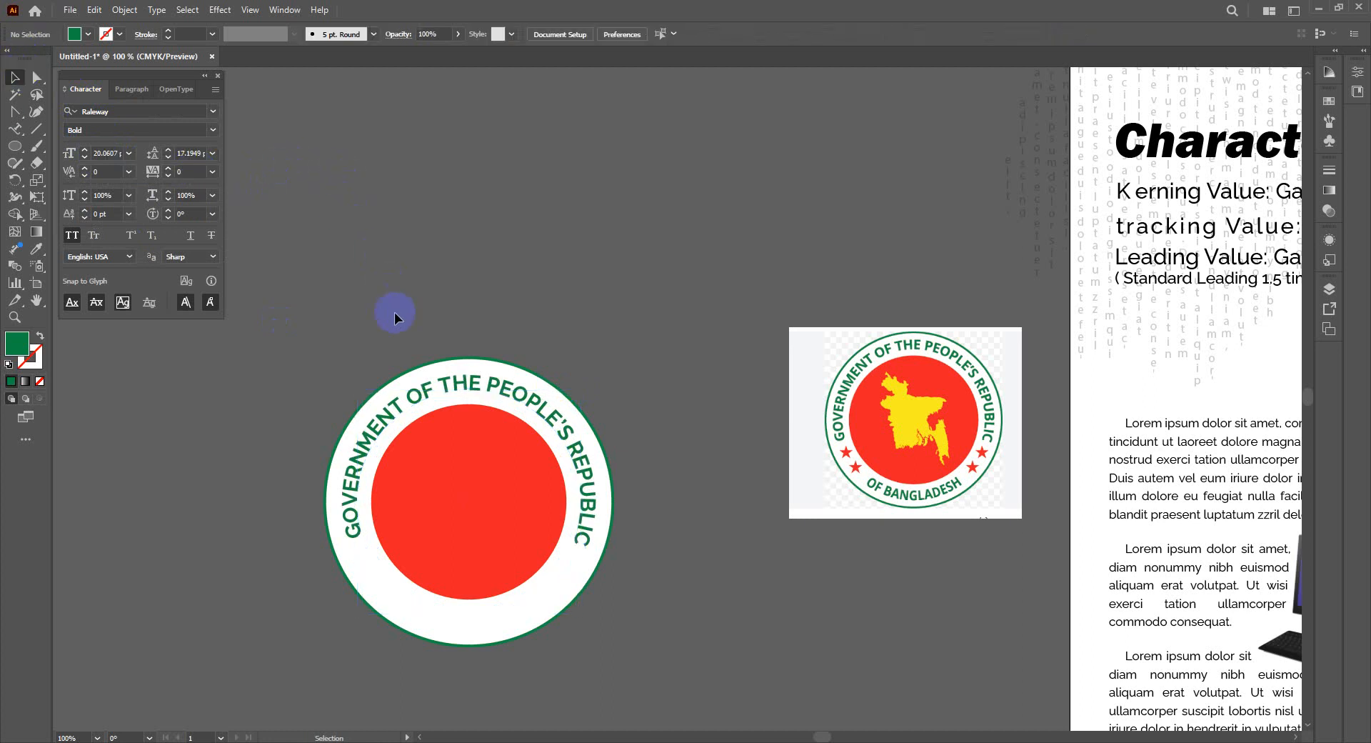
Step: Show the hidden circle with the 1 pt red stroke that surrounds the red disc
key(a)
key(ctrl+alt+3)
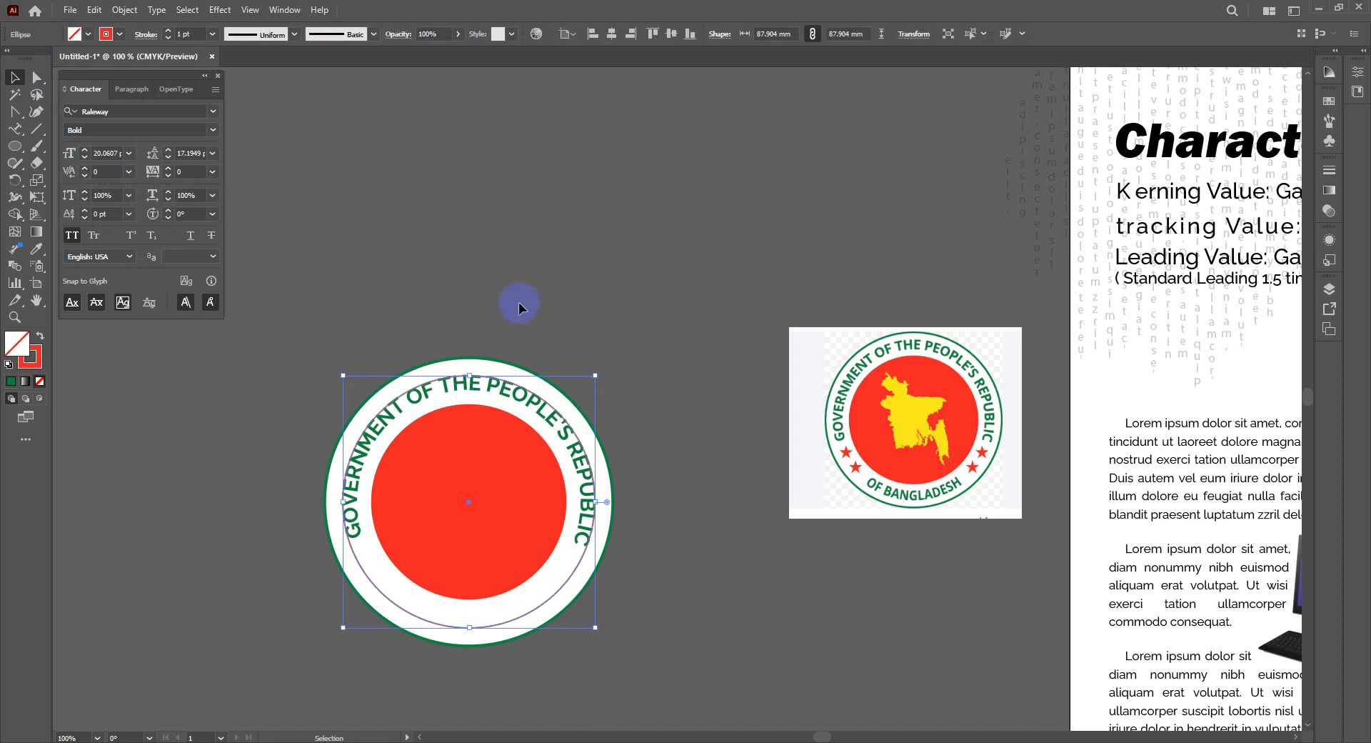
click(680, 213)
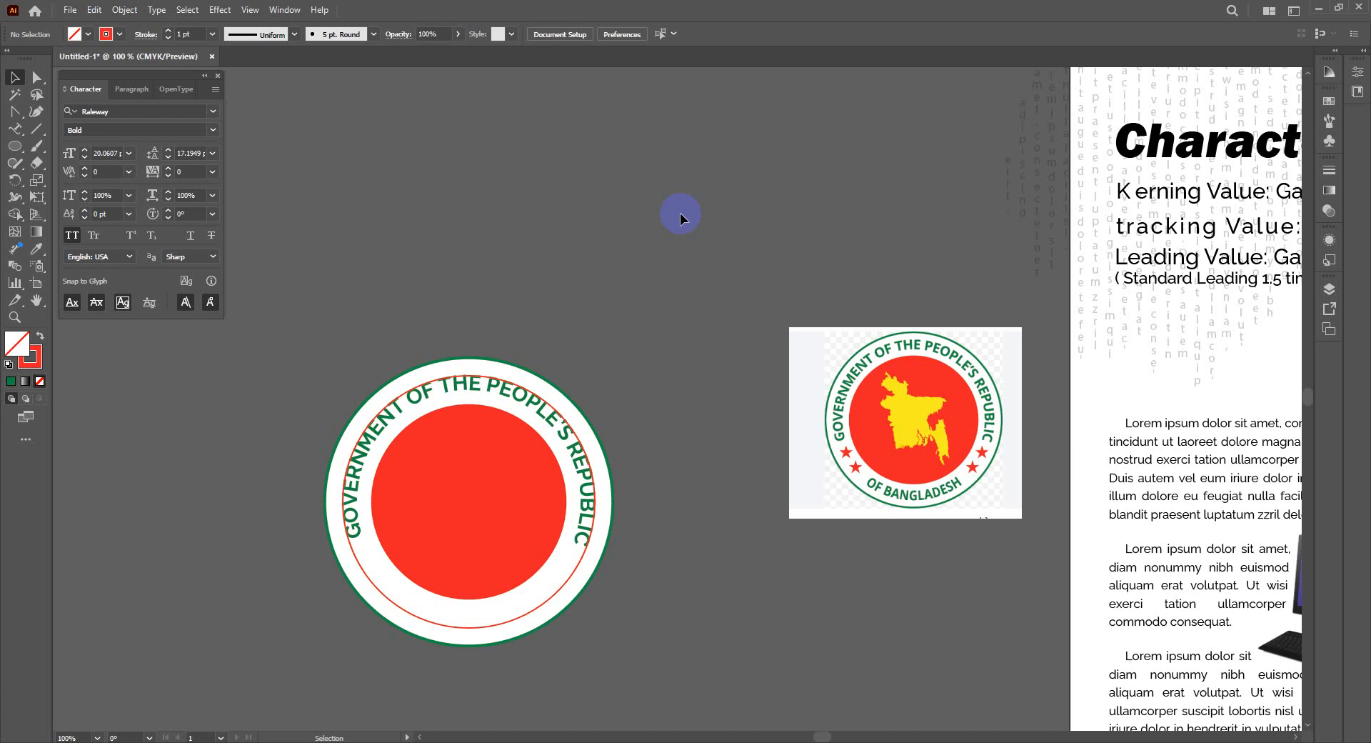
click(565, 584)
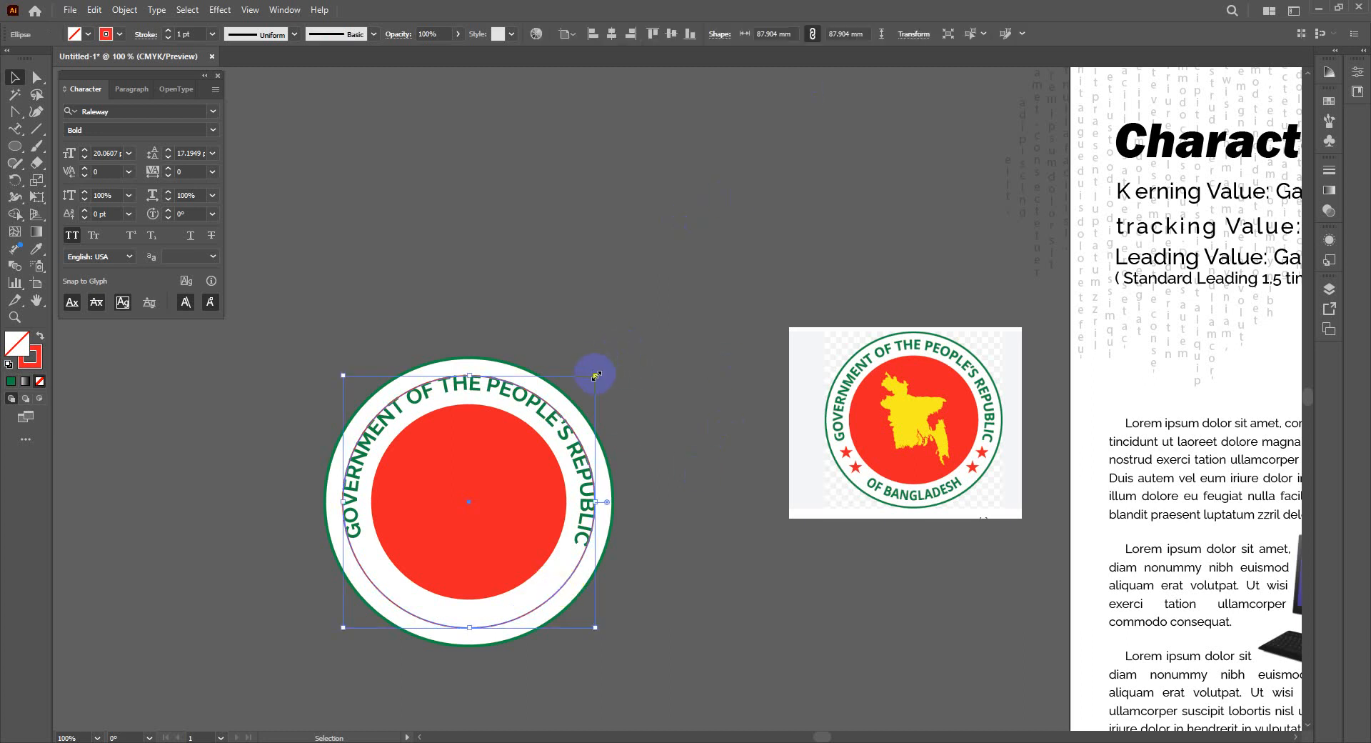
drag(595, 374, 597, 357)
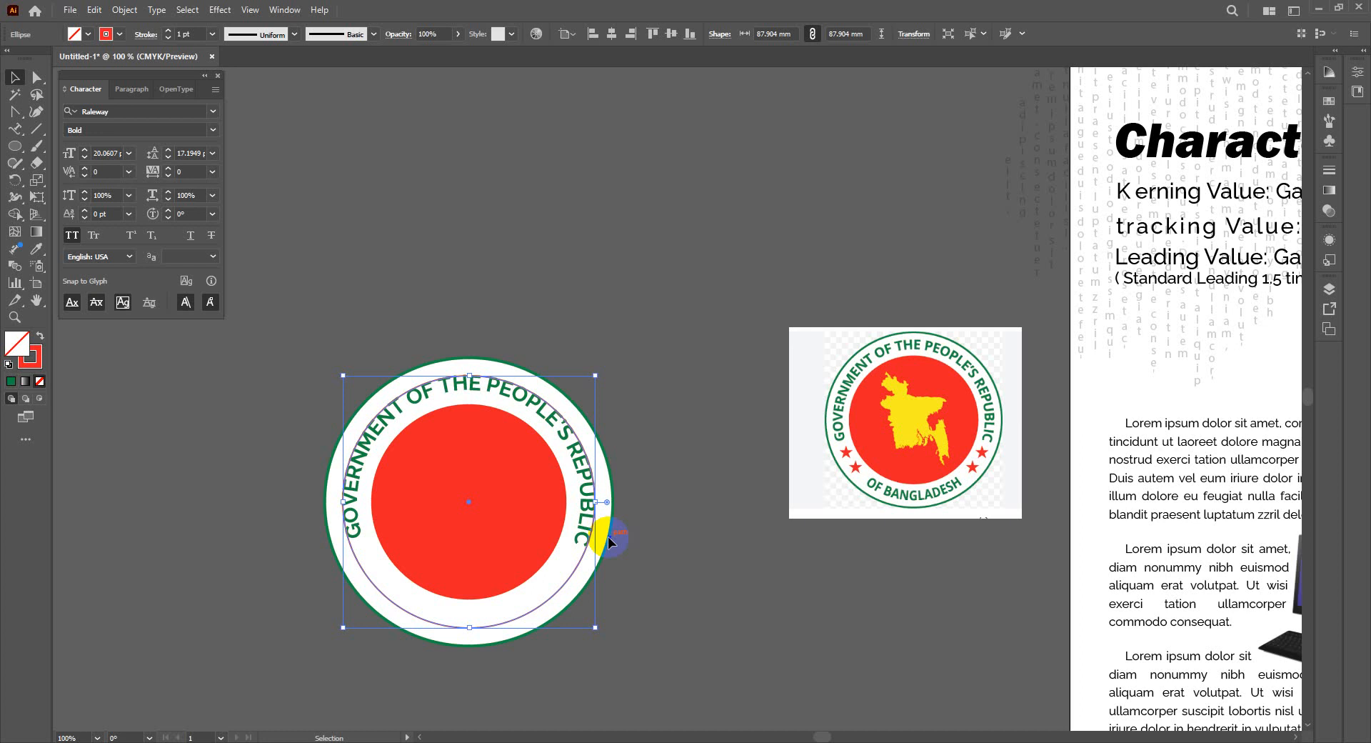
click(398, 221)
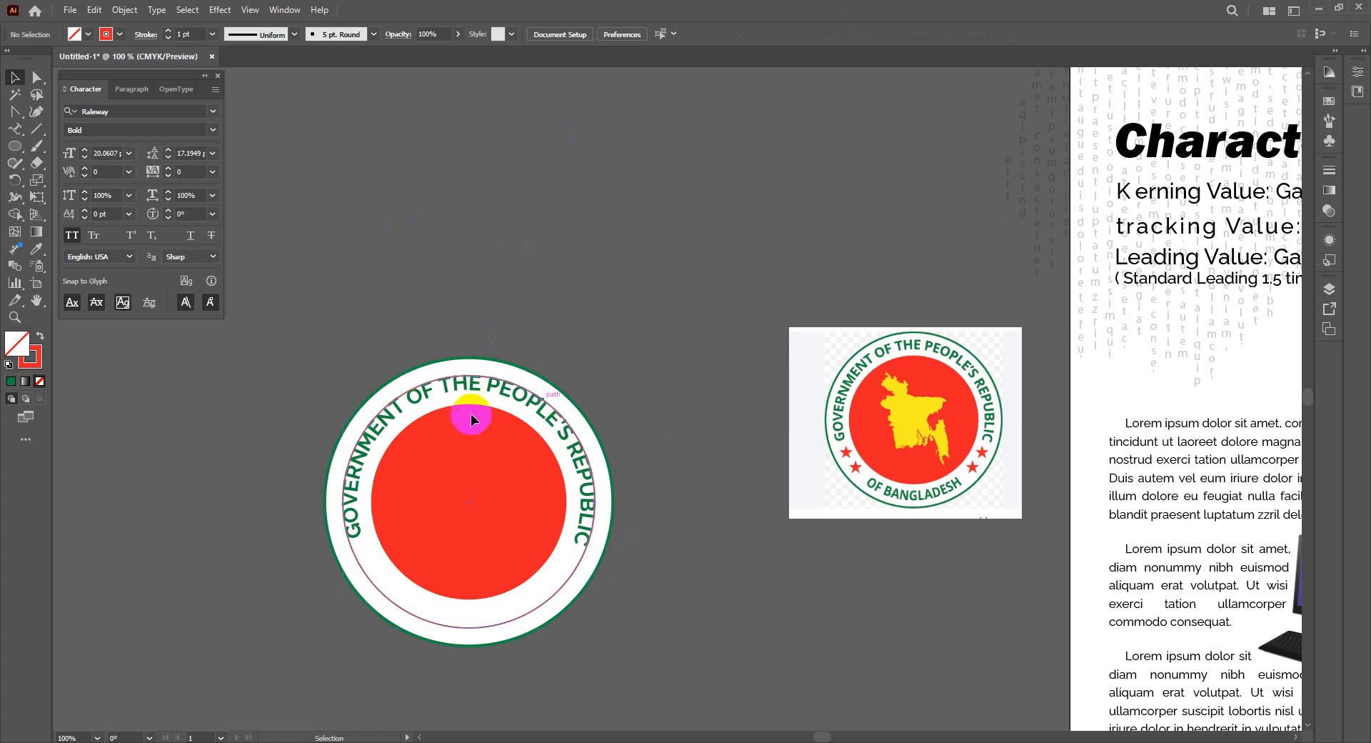
Step: Create path text on the red-stroked circle and replace the placeholder with "OF BANGLADESH"
click(15, 131)
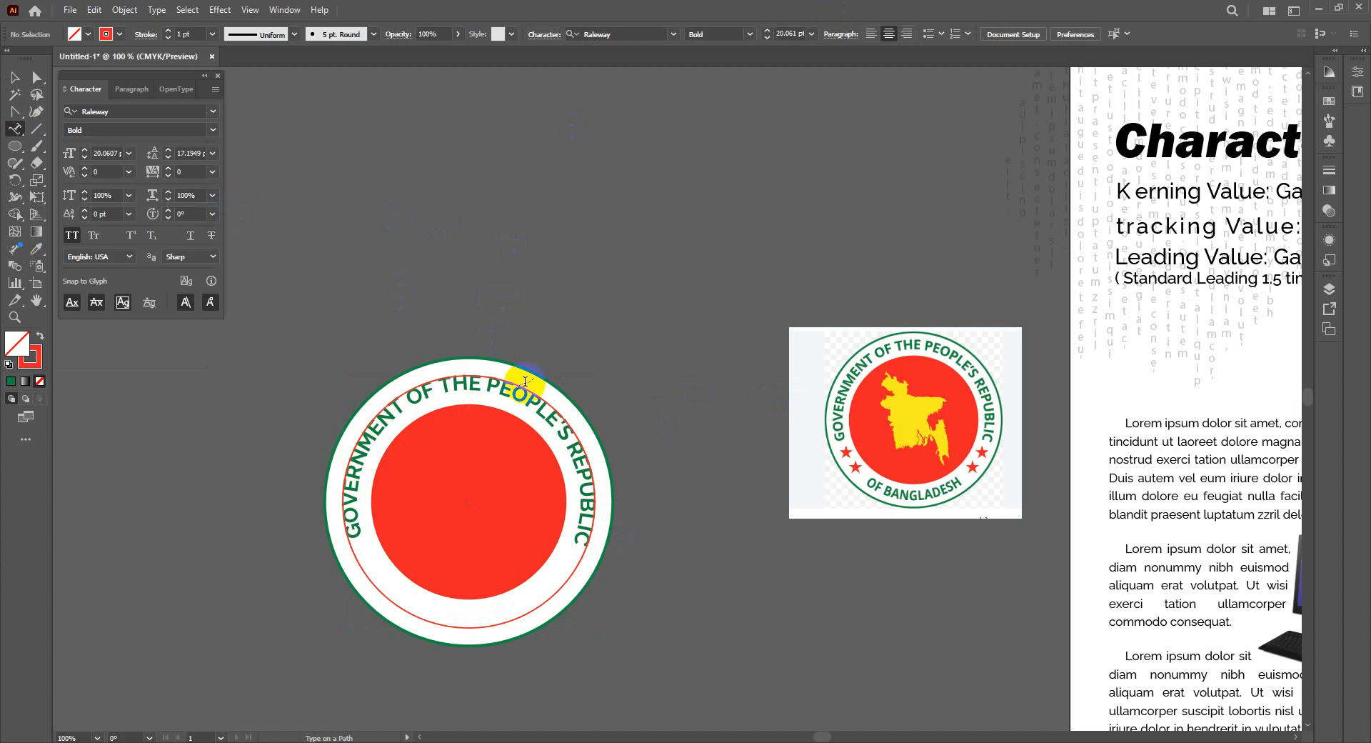
click(463, 373)
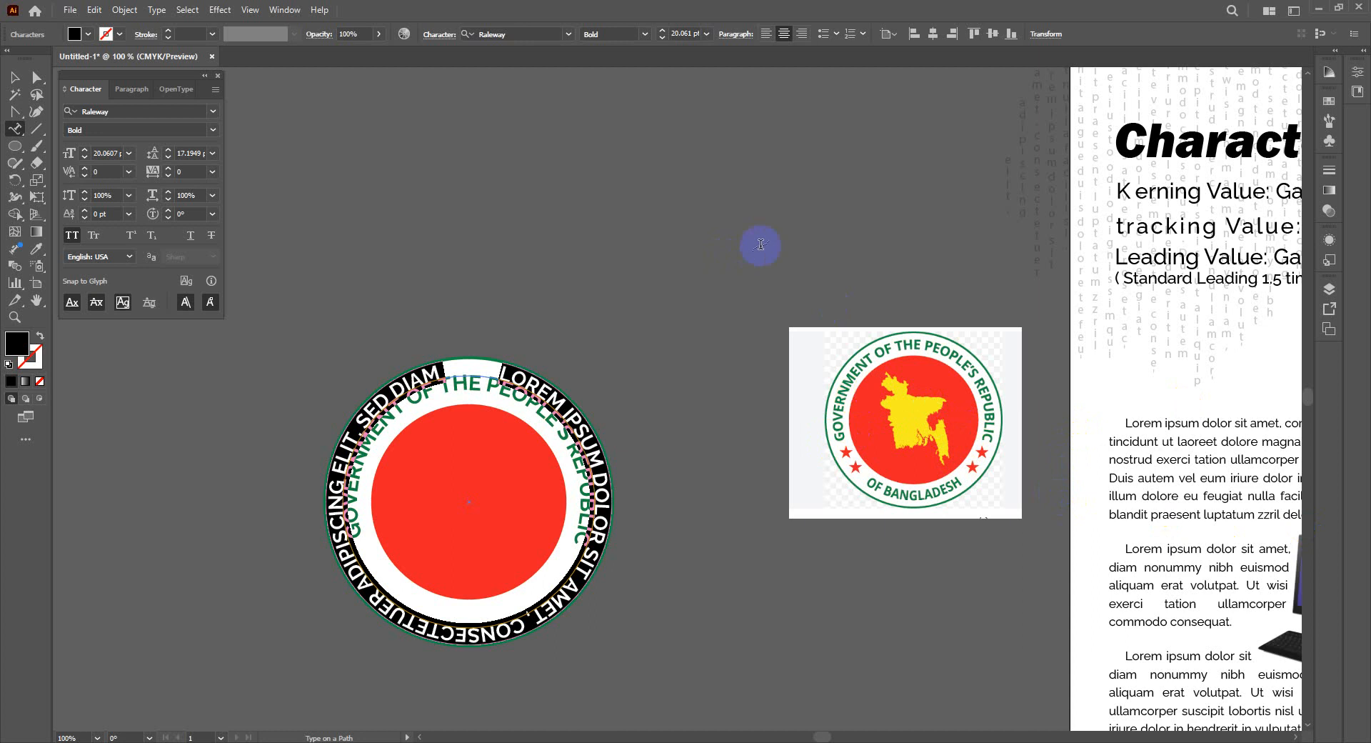
key(BackSpace)
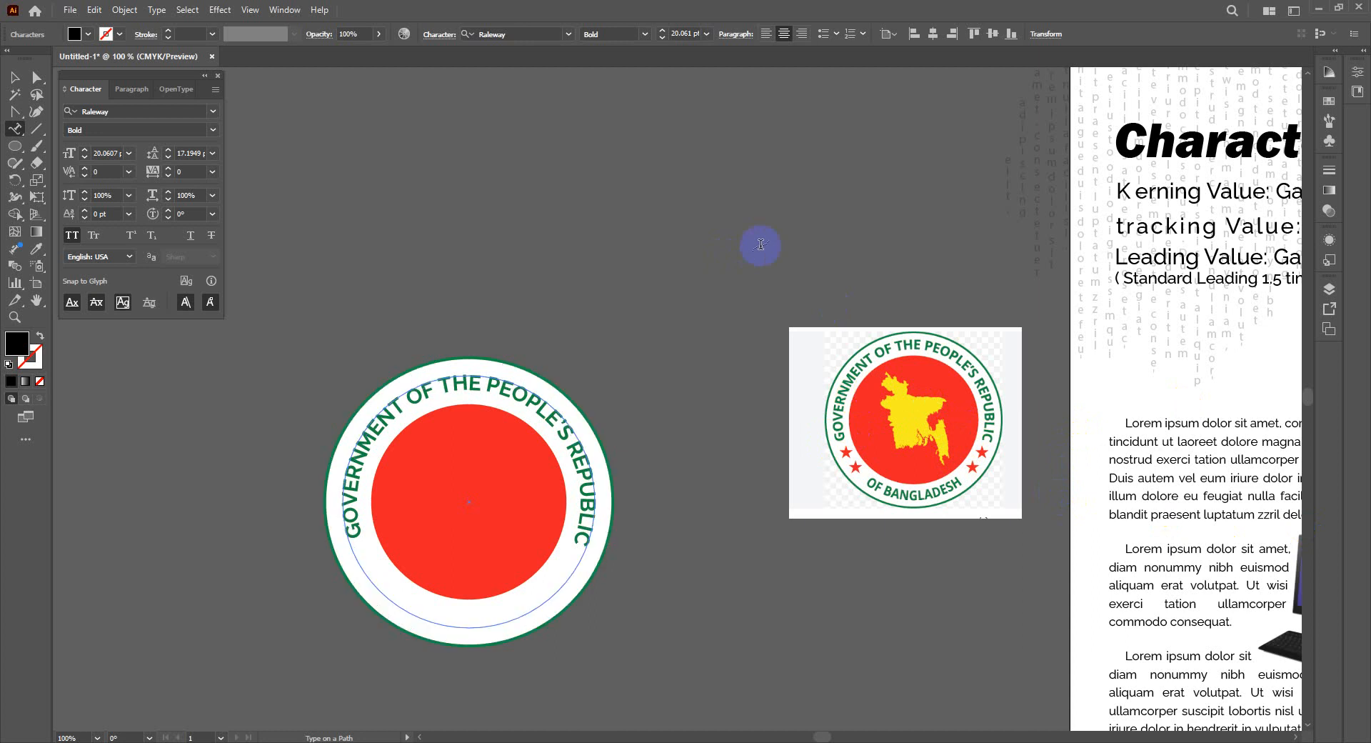
text(OF N)
key(BackSpace)
text(BANG)
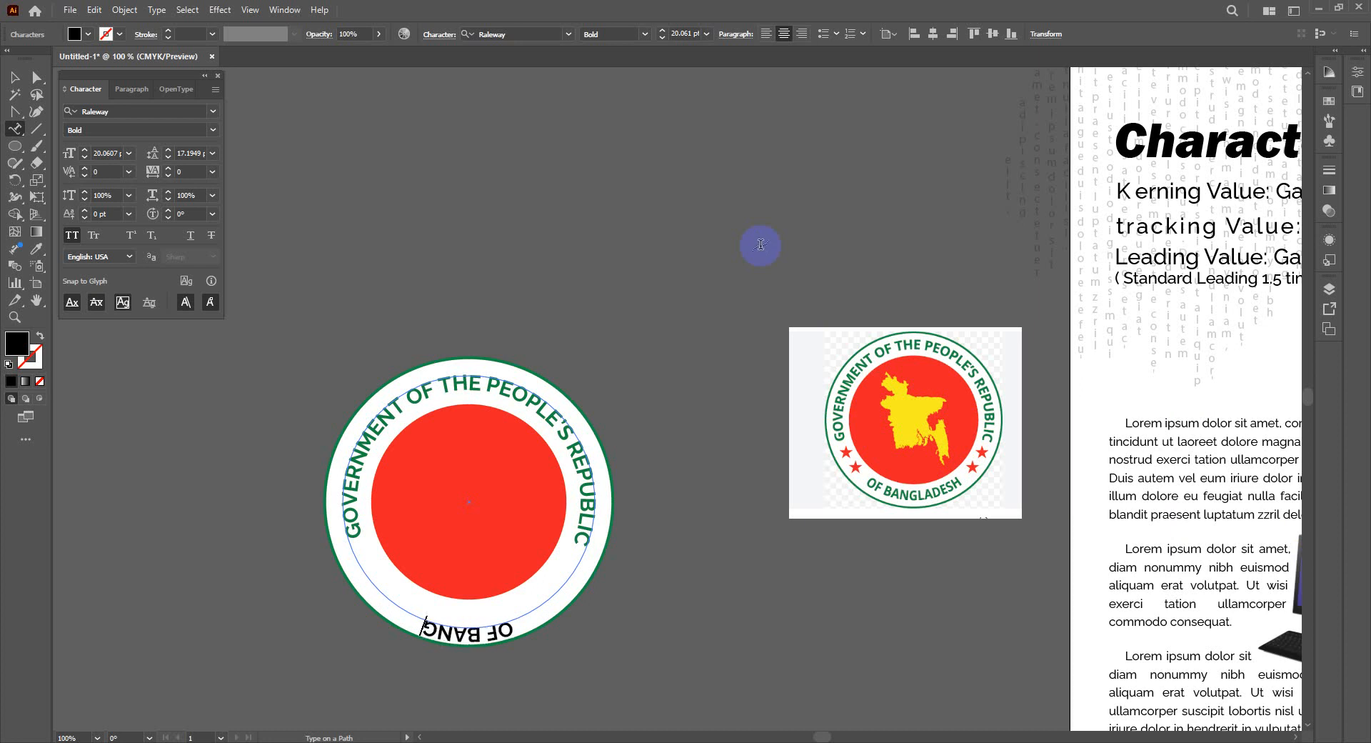
text(LADESH)
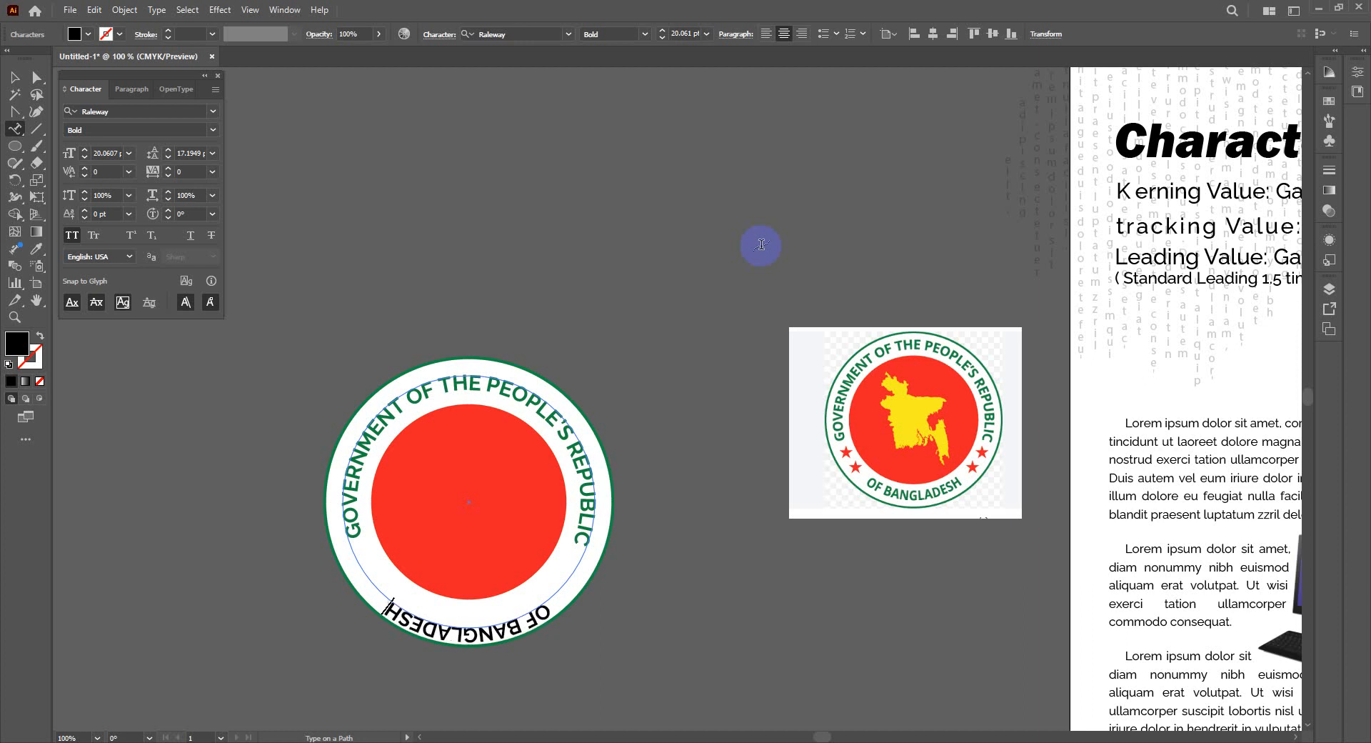
Step: Apply the upper curved text's green 21 pt formatting to OF BANGLADESH by sampling it with the Eyedropper
drag(374, 598, 590, 612)
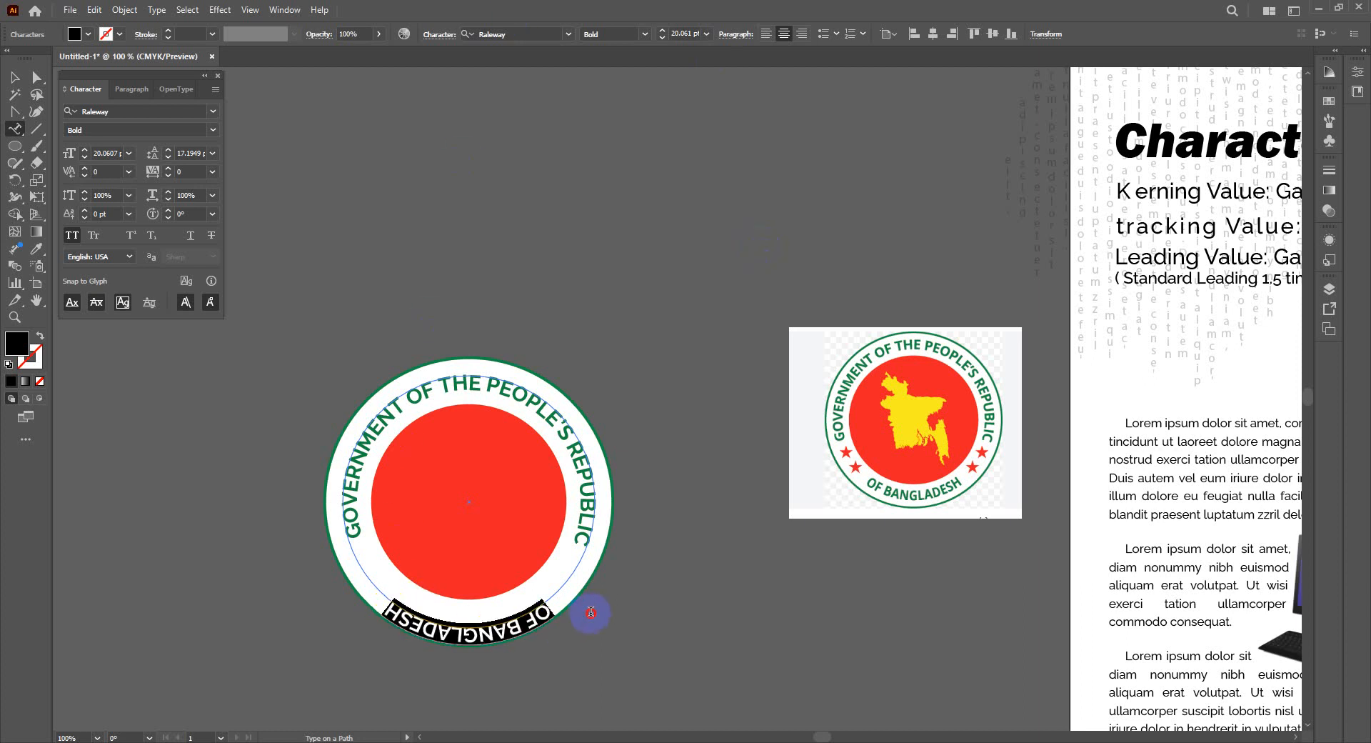
click(36, 248)
click(427, 391)
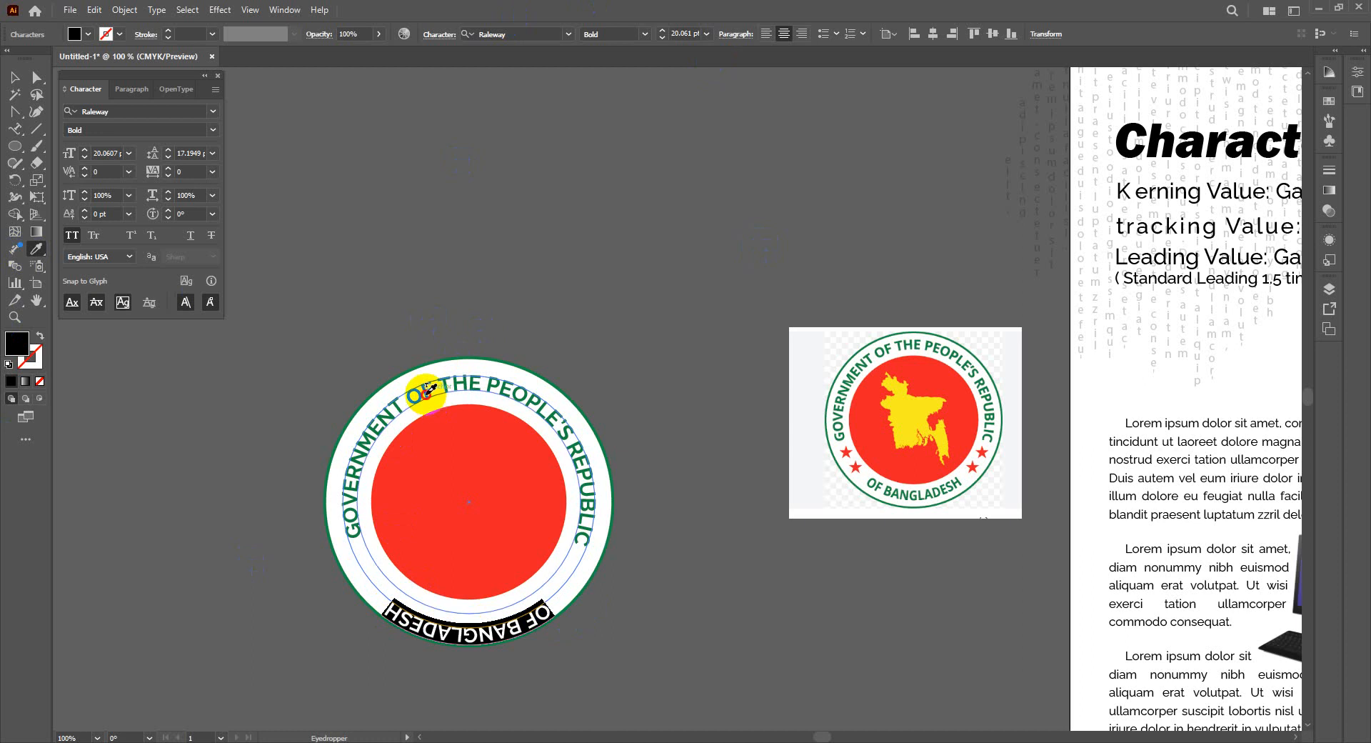
click(15, 76)
right_click(424, 541)
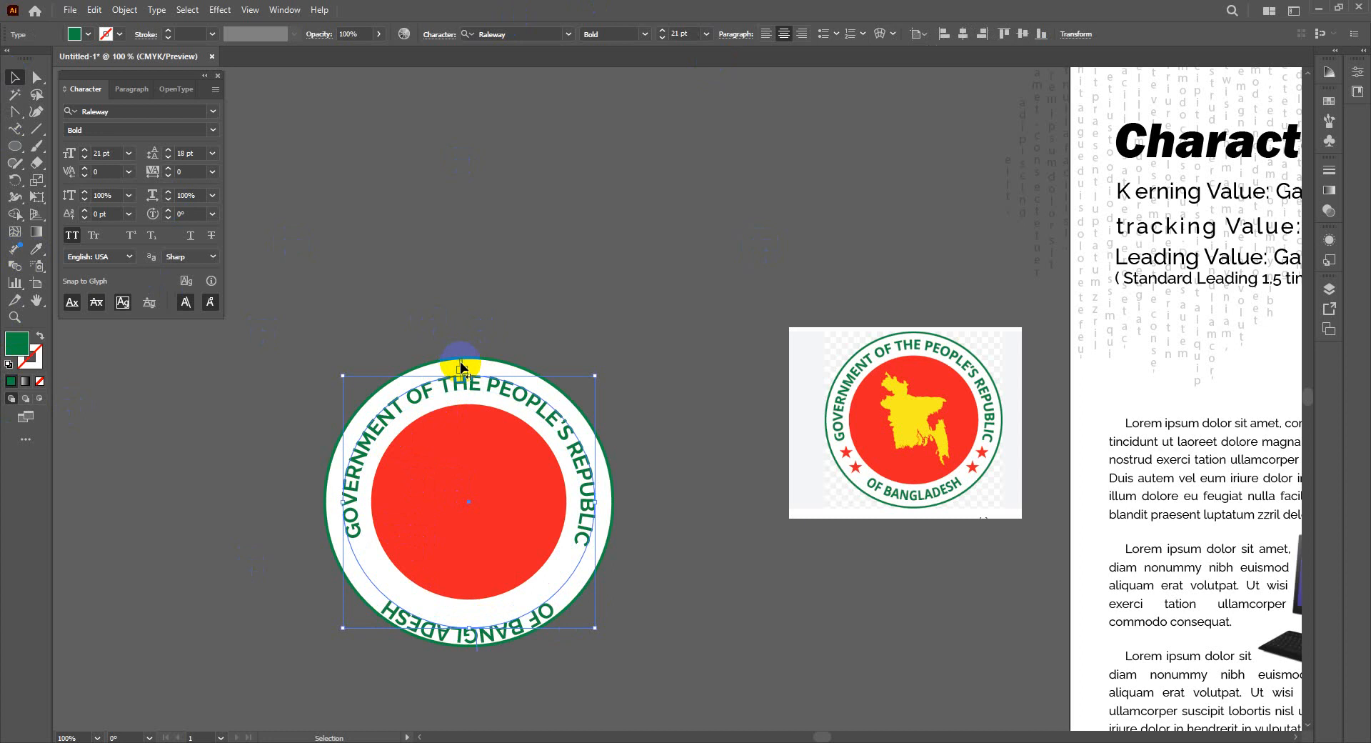
Step: Try sliding OF BANGLADESH along its circle by its path text brackets, and undo the moves
drag(463, 367, 335, 472)
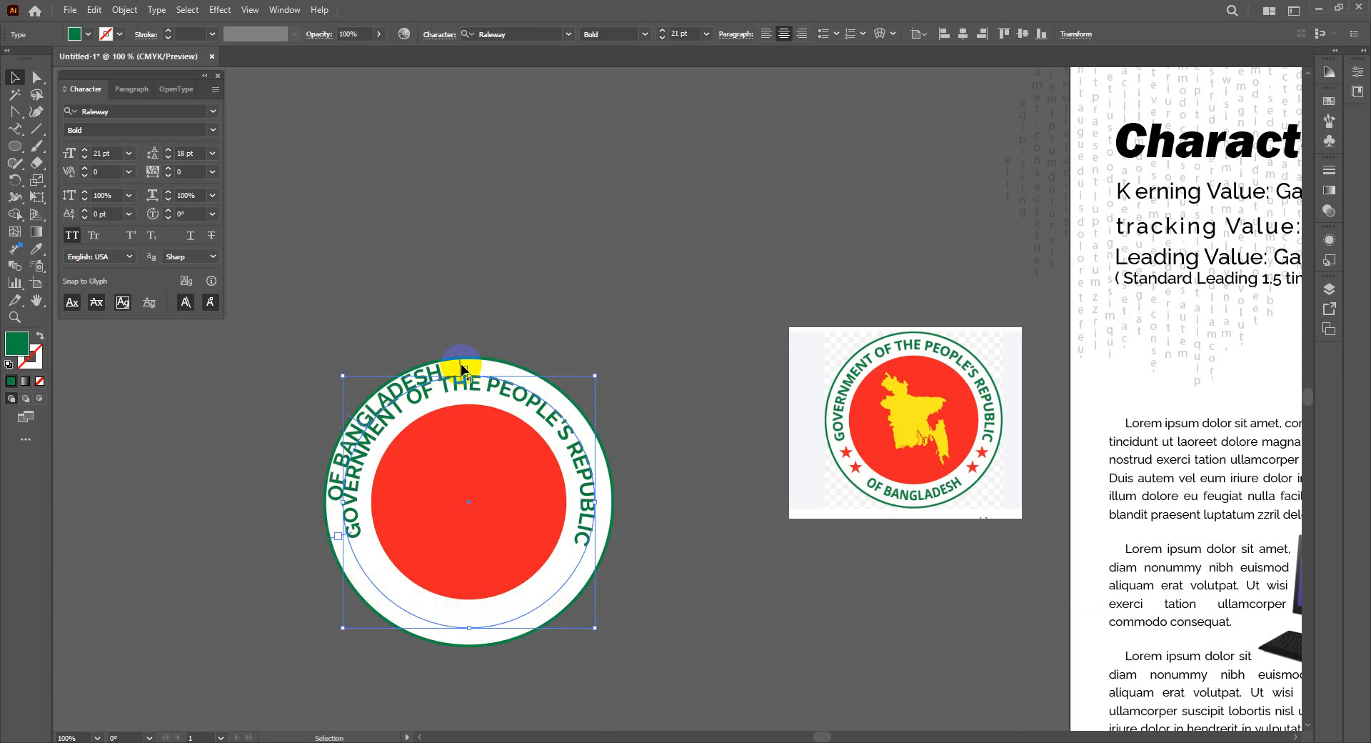
drag(461, 366, 554, 408)
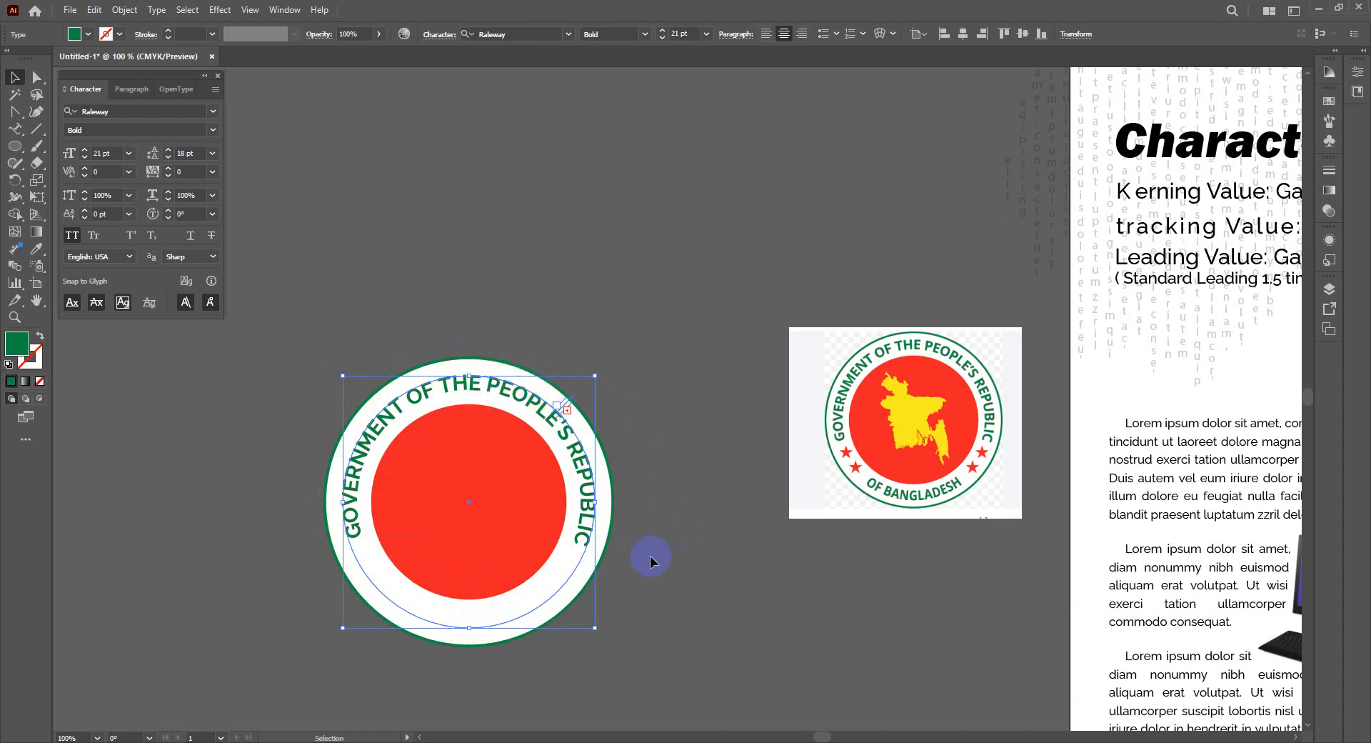
key(ctrl+z)
key(ctrl+z)
key(ctrl+z)
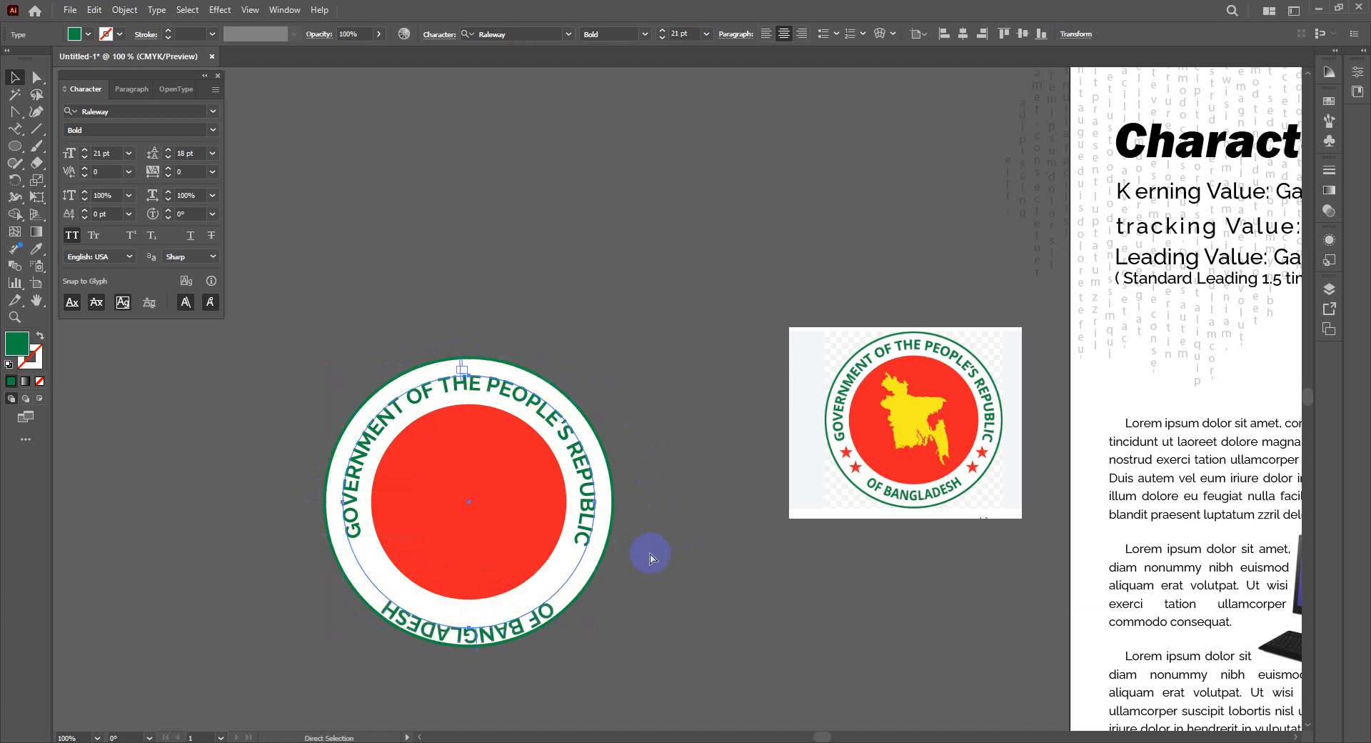
Step: Flip OF BANGLADESH to the inside of its circular path so it reads upright below the red disc
click(525, 427)
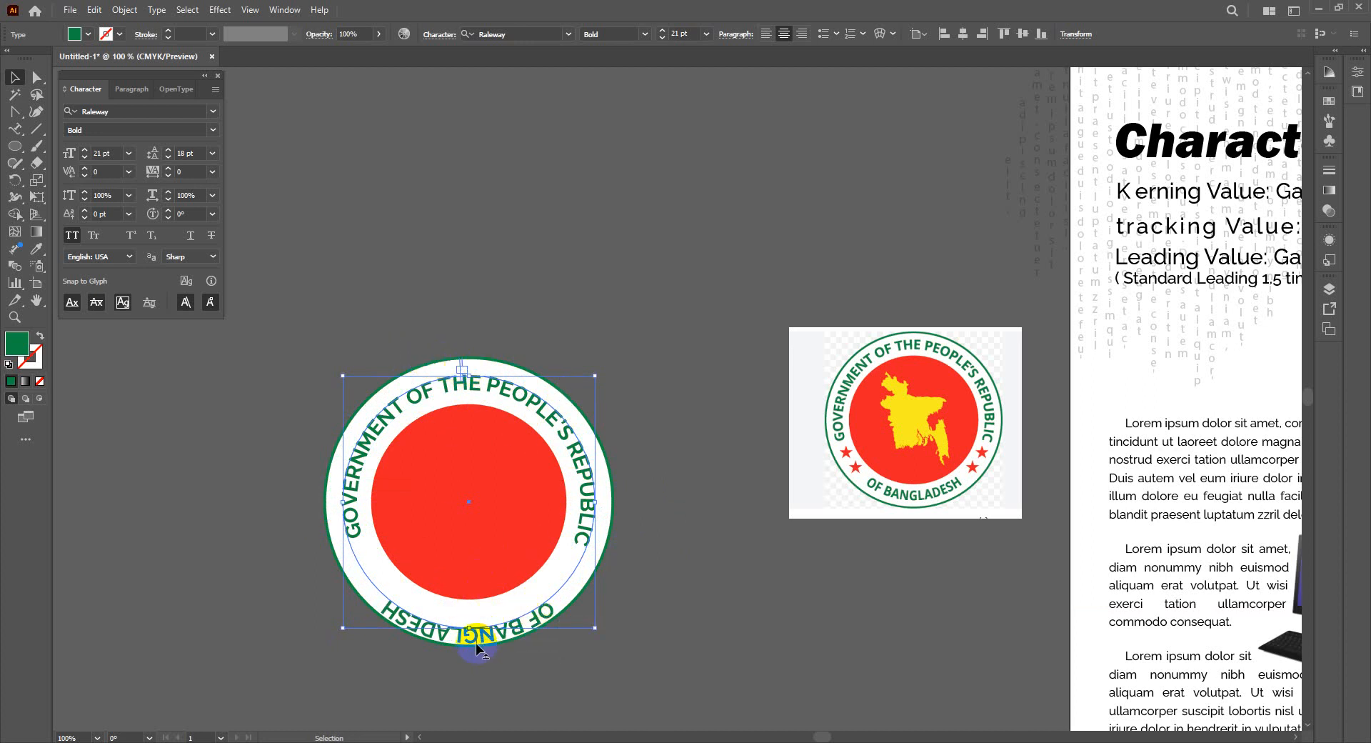
drag(475, 642, 475, 620)
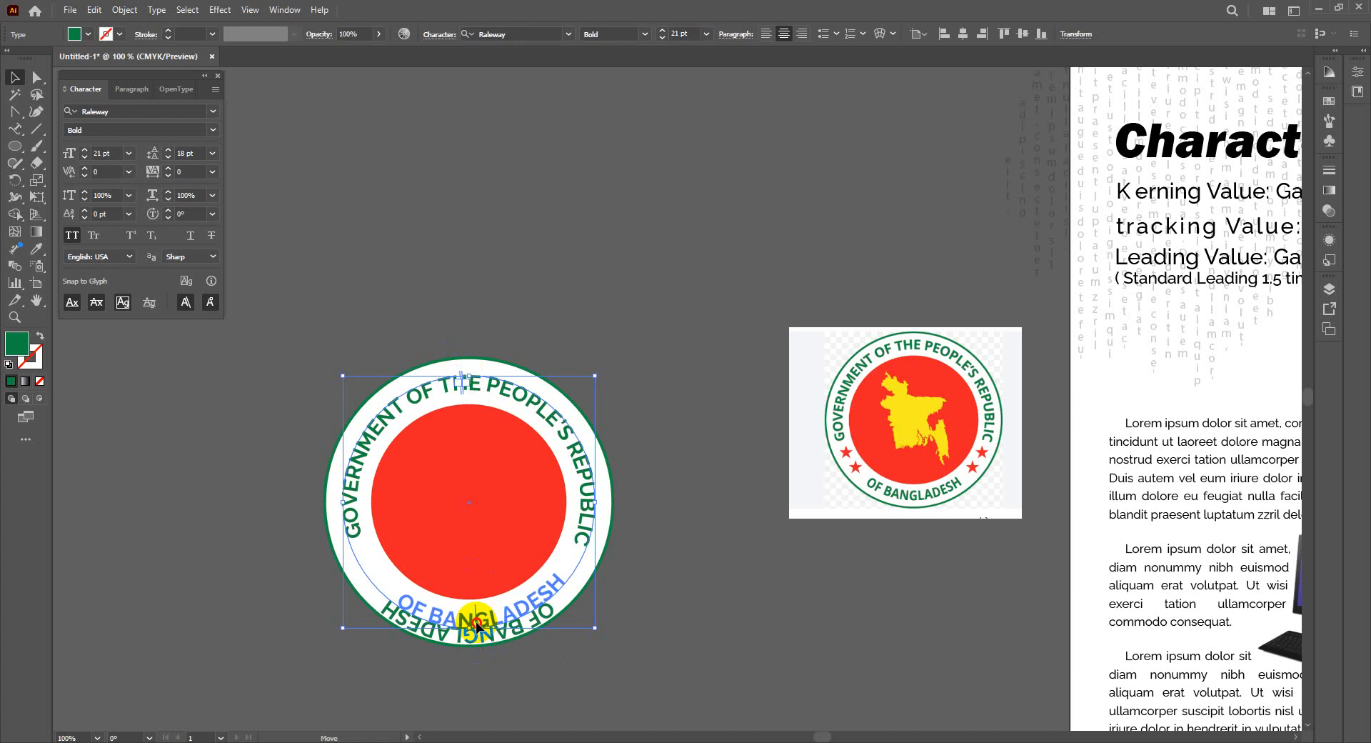
drag(477, 621, 481, 653)
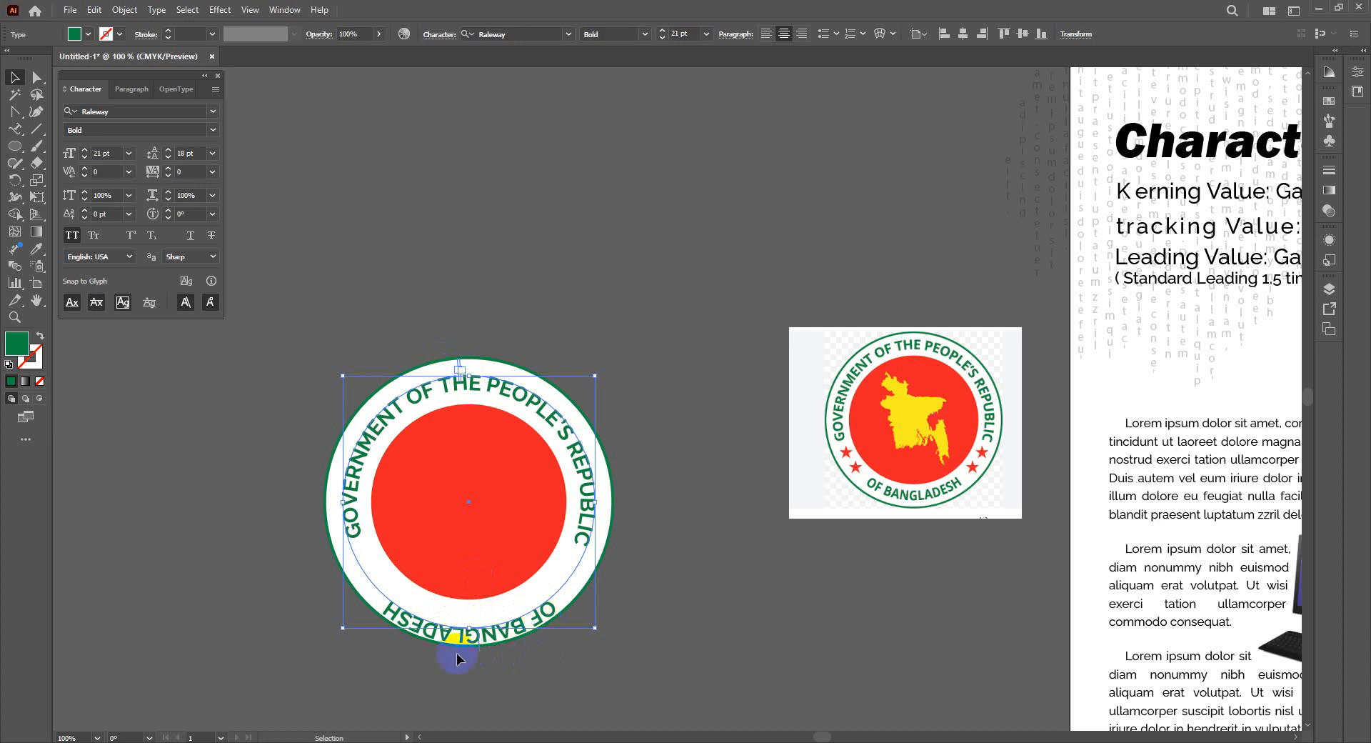
drag(470, 629, 472, 624)
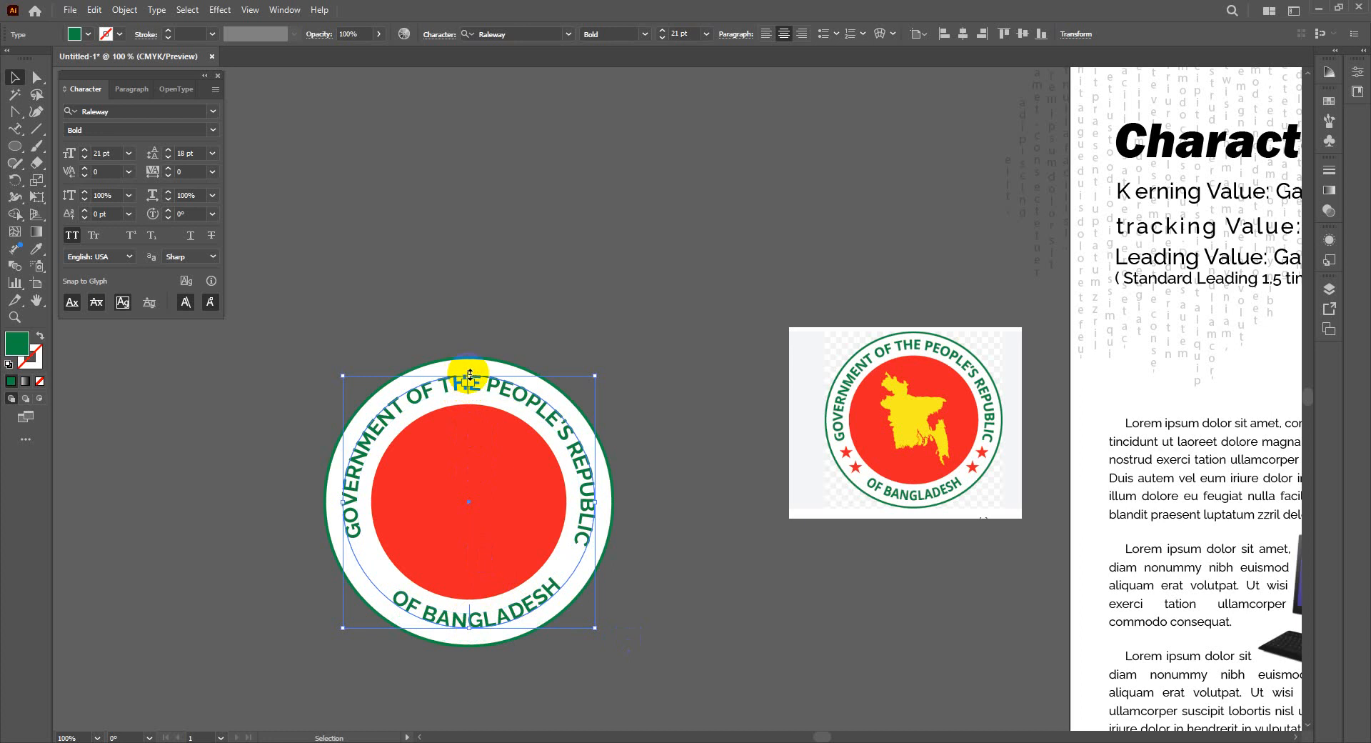
Step: Slide OF BANGLADESH along its circular path to centre it at the bottom of the emblem, and deselect it
key(ctrl+plus)
key(ctrl+plus)
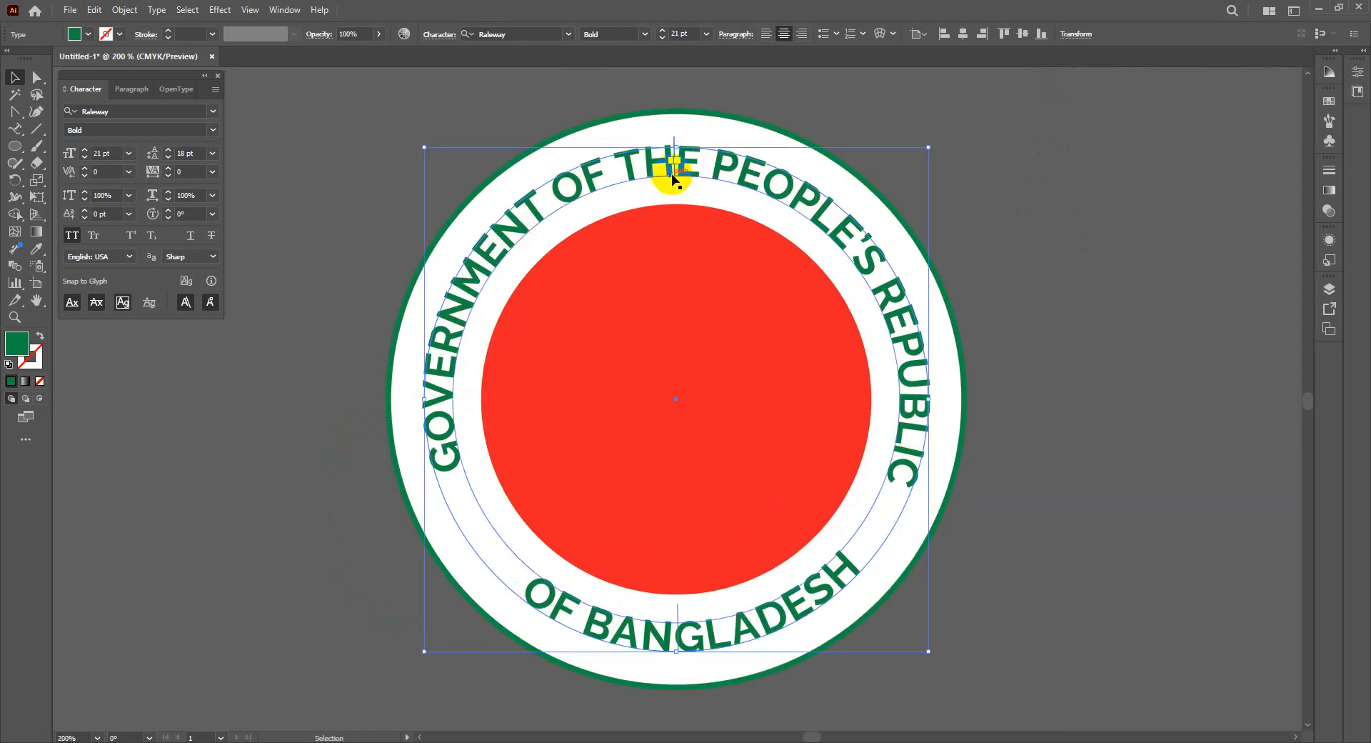
drag(667, 174, 345, 221)
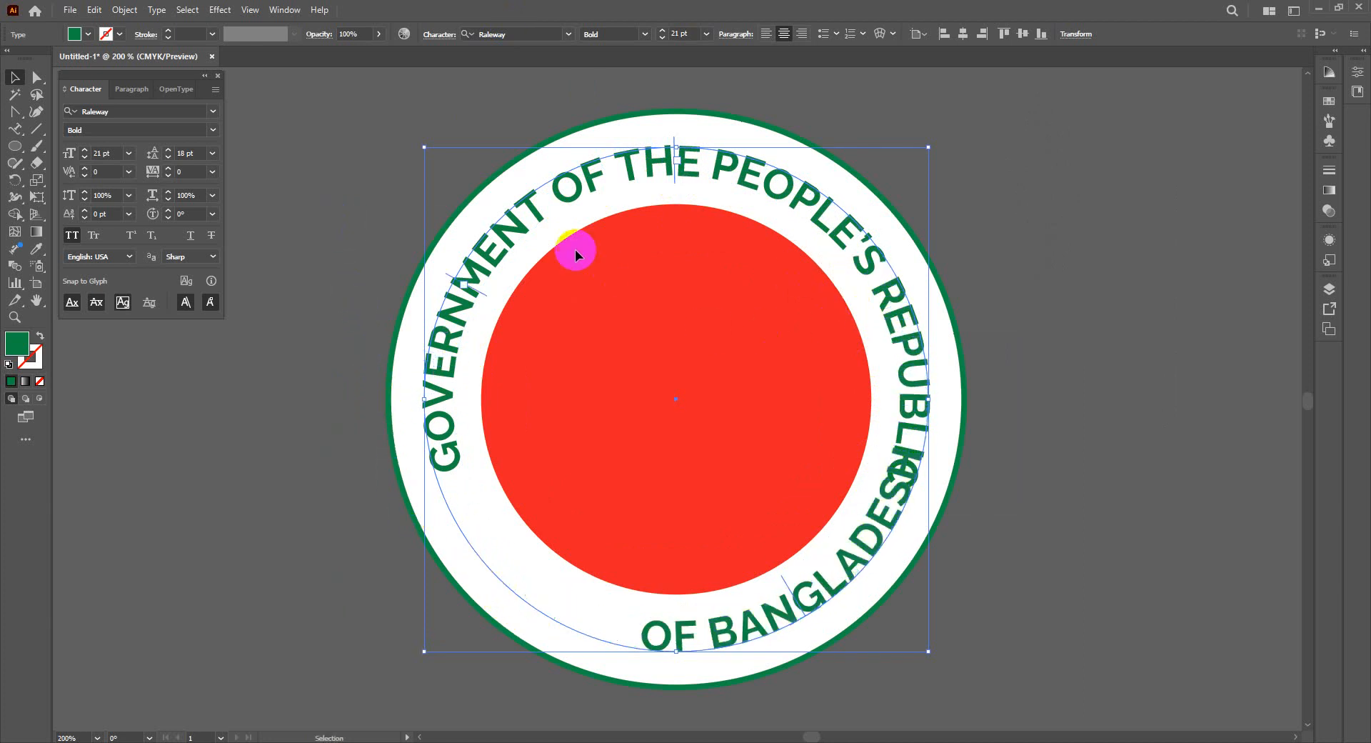
drag(475, 294, 674, 184)
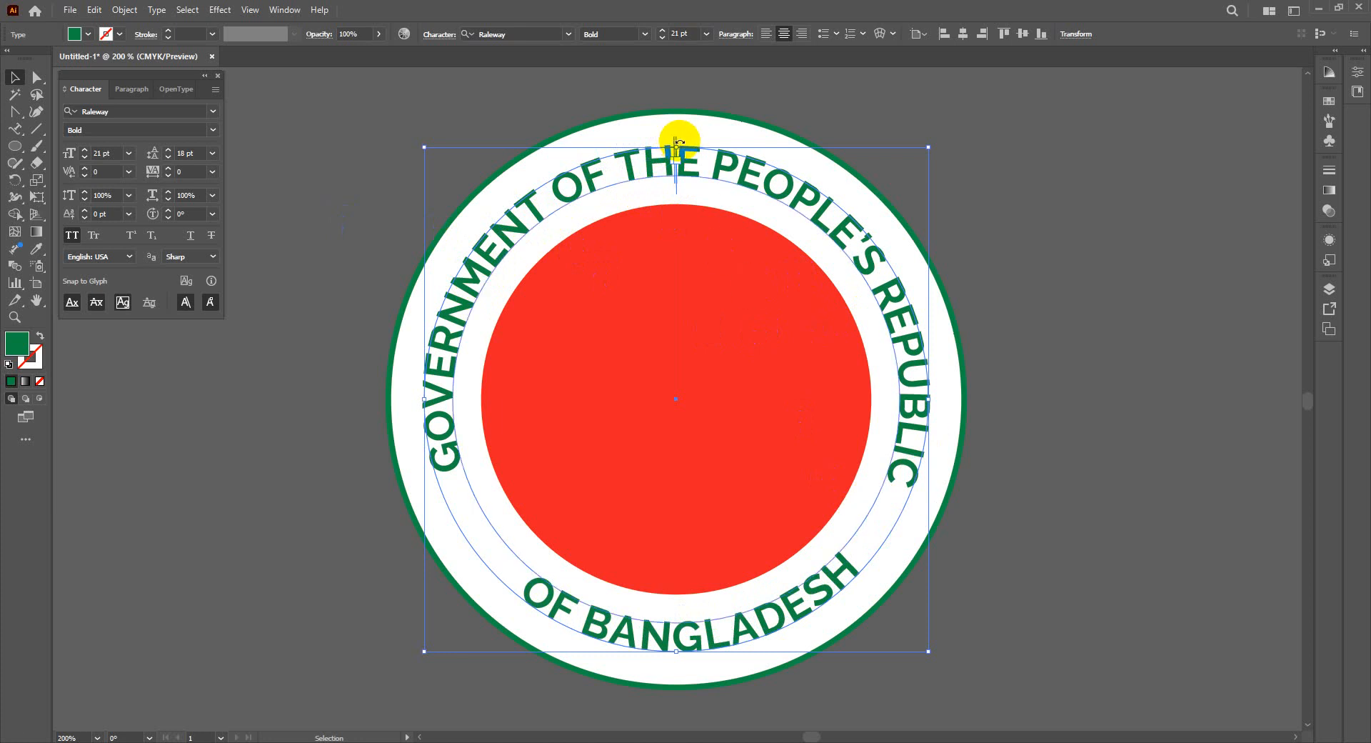
mouse_move(677, 139)
mouse_down()
mouse_move(710, 138)
mouse_move(881, 239)
mouse_move(934, 355)
mouse_move(759, 147)
mouse_move(676, 143)
mouse_up()
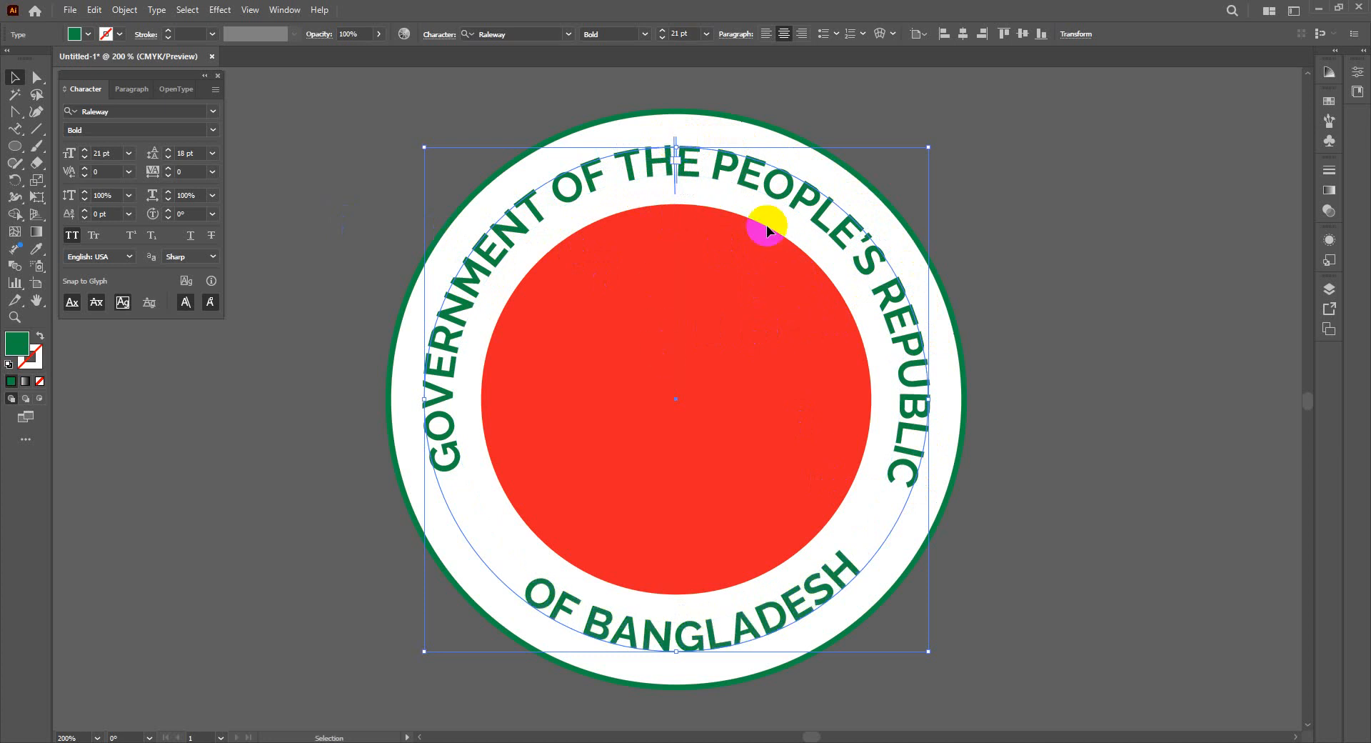
click(1157, 628)
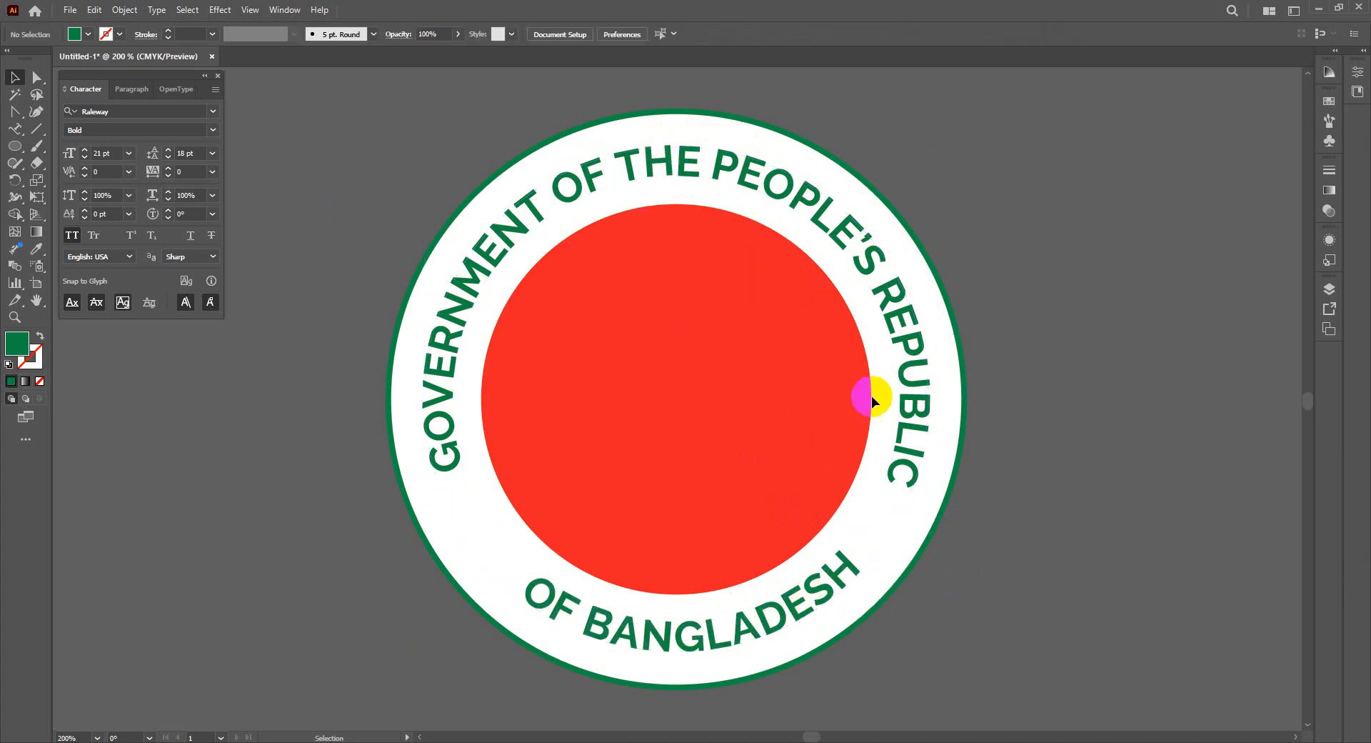
Step: Try different paragraph alignments on the OF BANGLADESH path text, finishing with right alignment
click(740, 627)
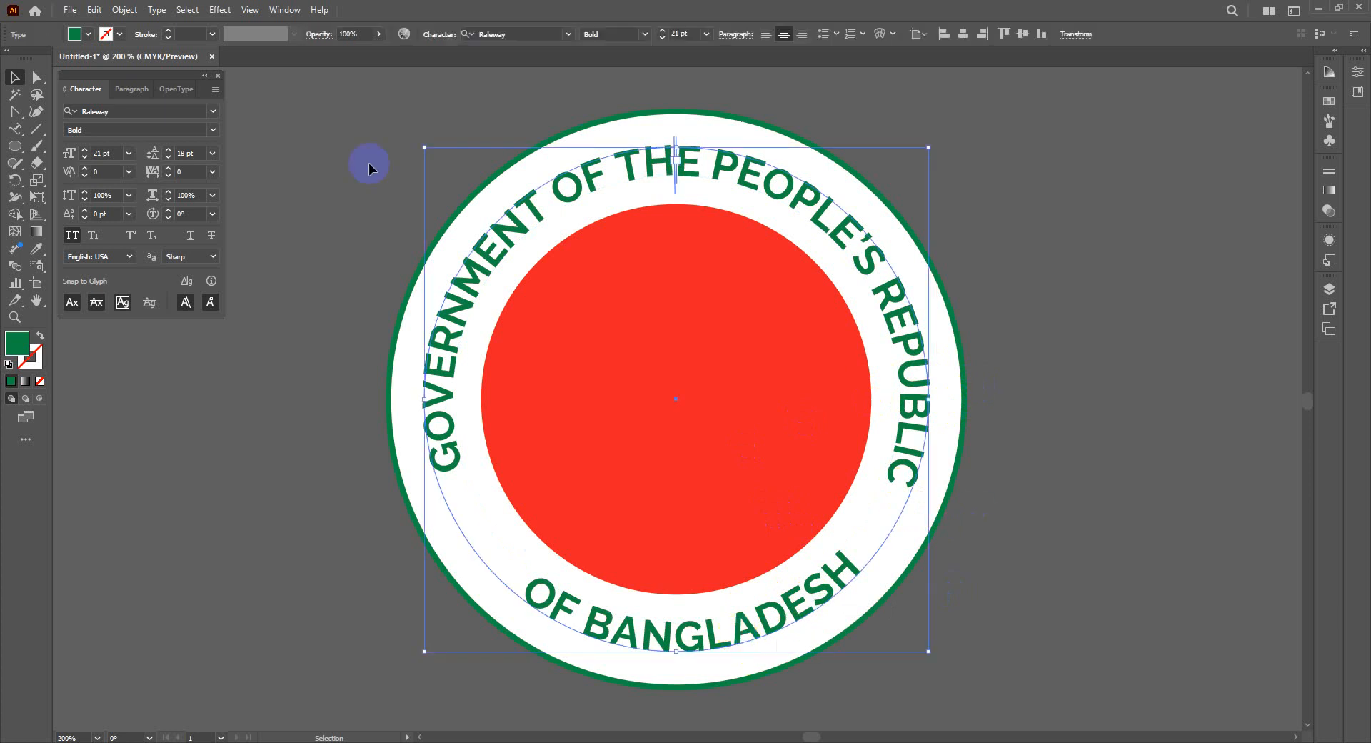
click(129, 90)
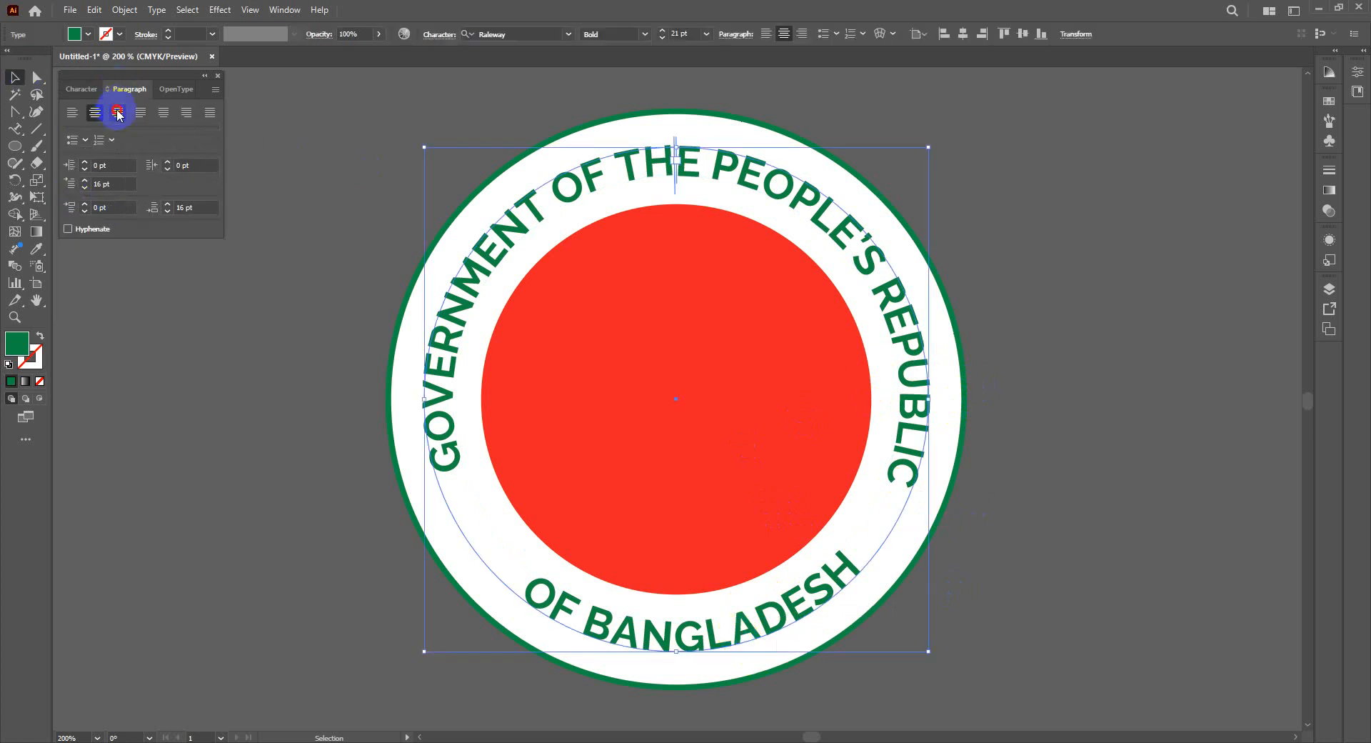
click(116, 113)
click(100, 112)
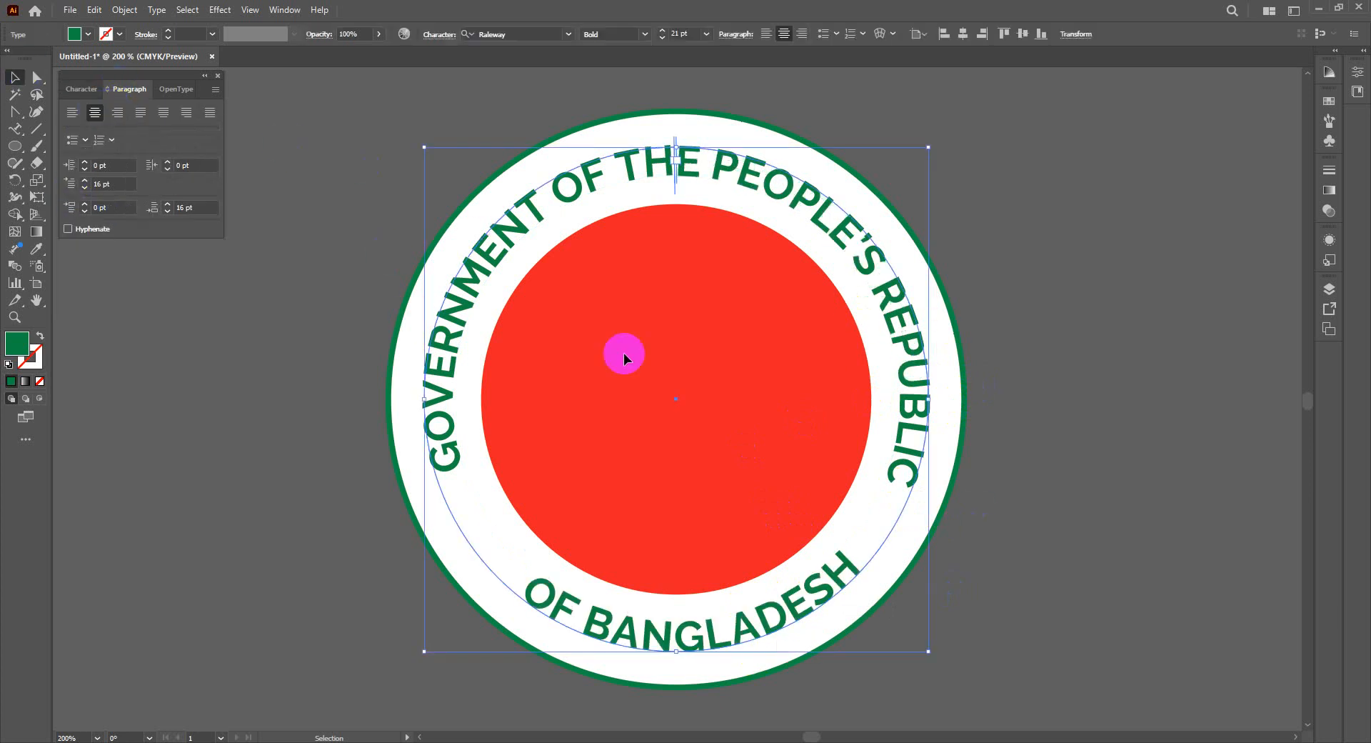
click(72, 112)
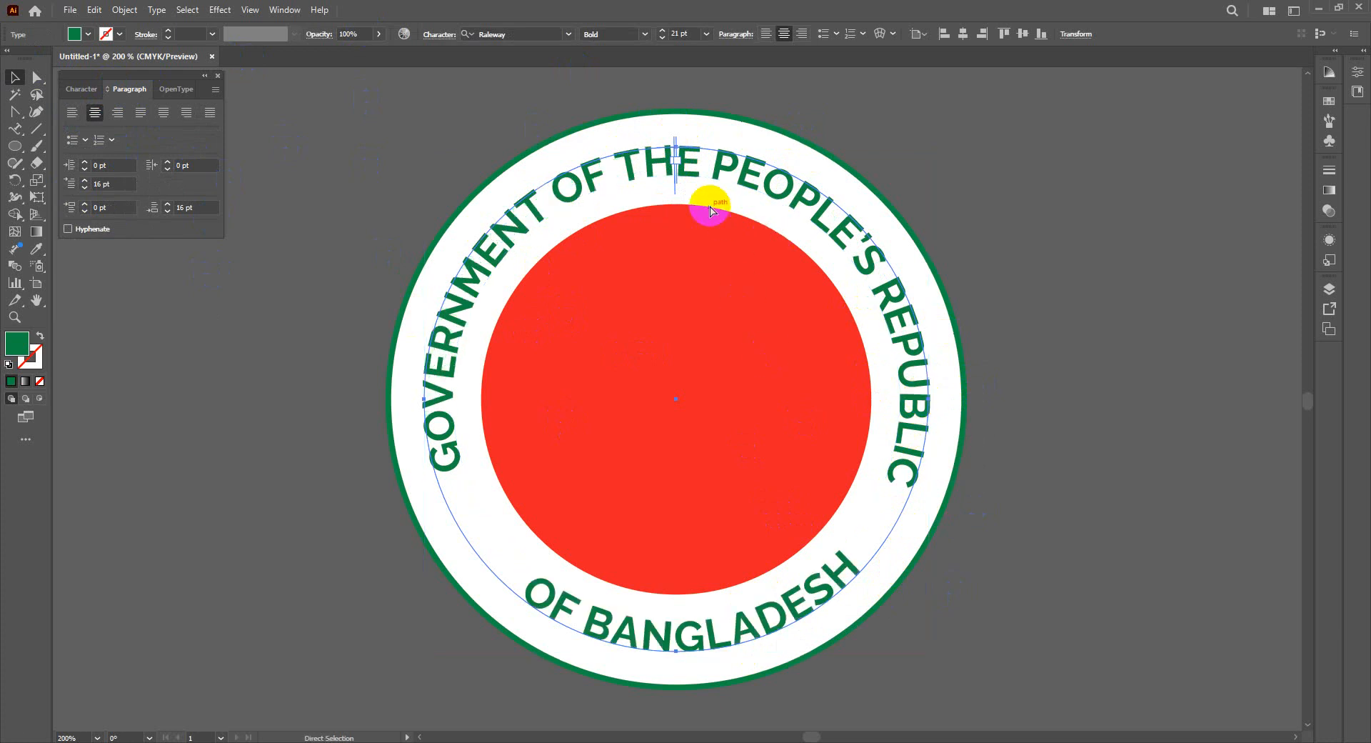
key(ctrl+shift+r)
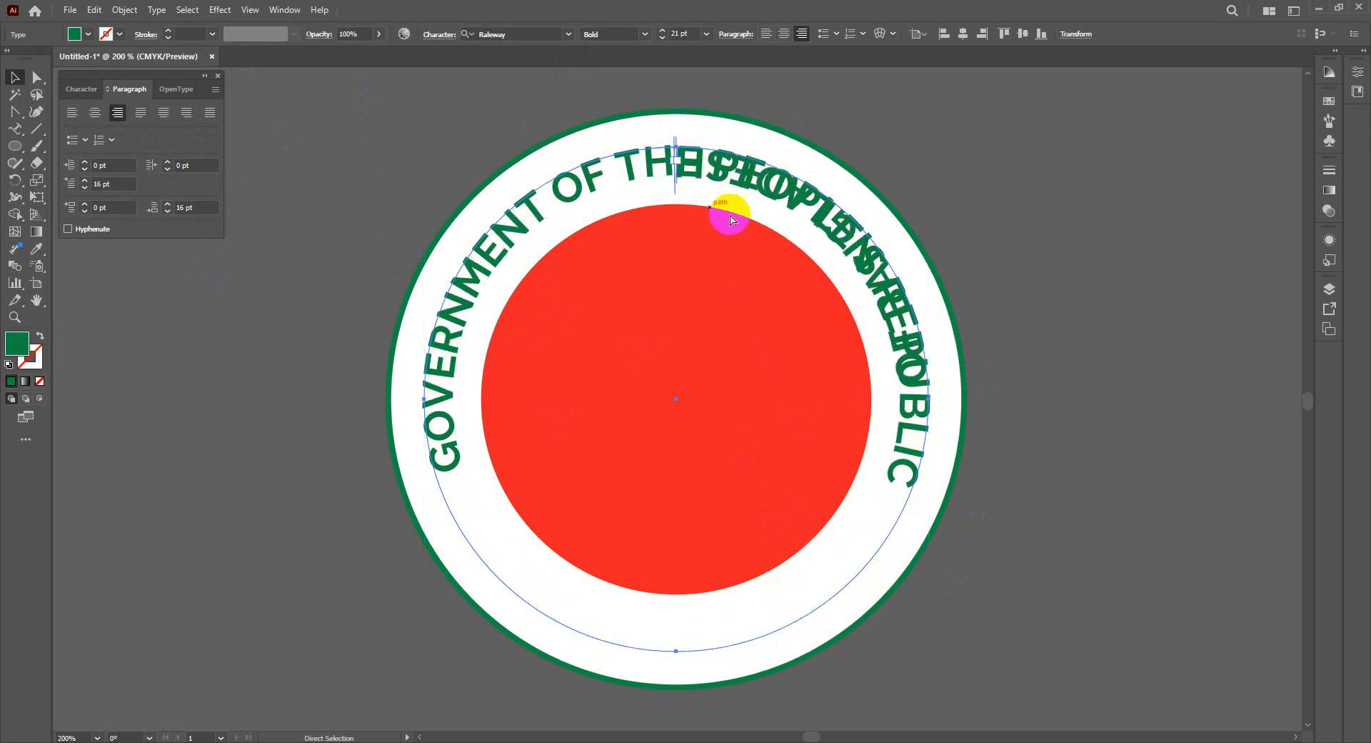
Step: Centre-align the OF BANGLADESH path text at the bottom of the emblem and deselect it
key(ctrl+shift+c)
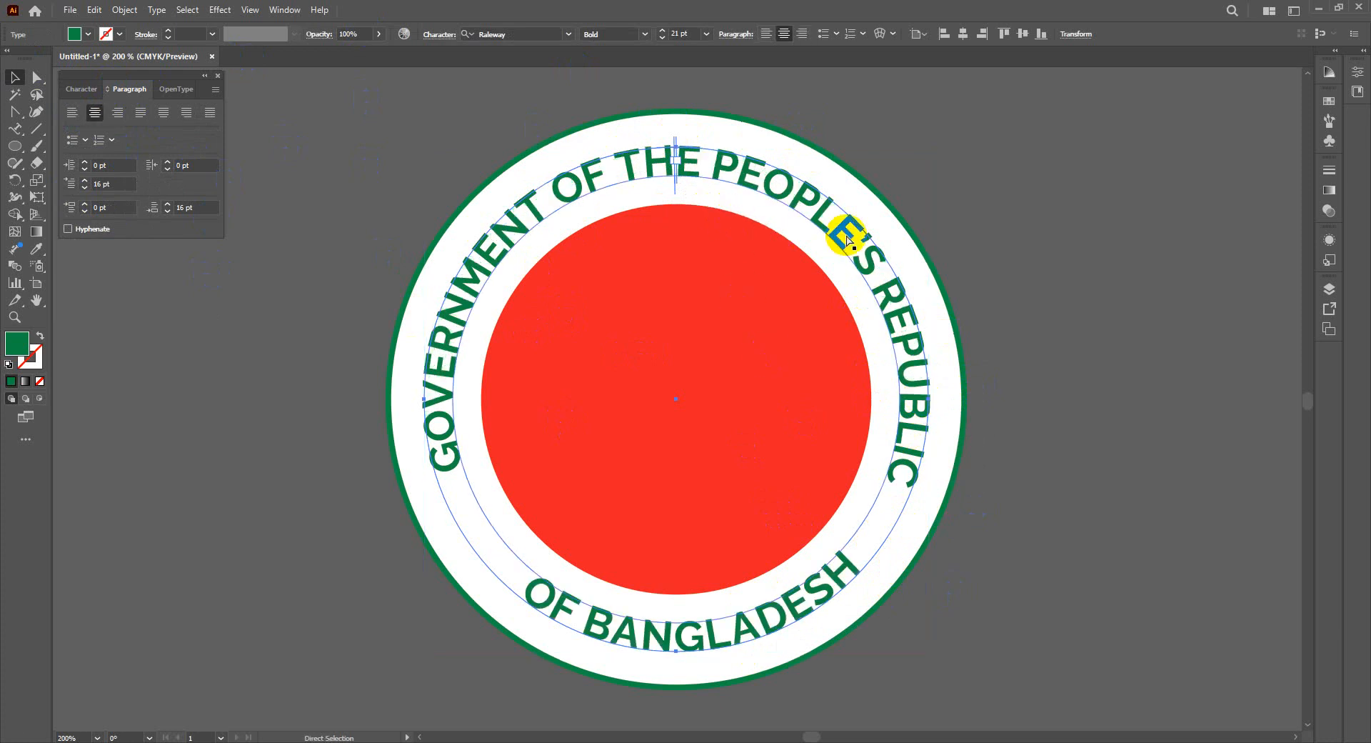
key(v)
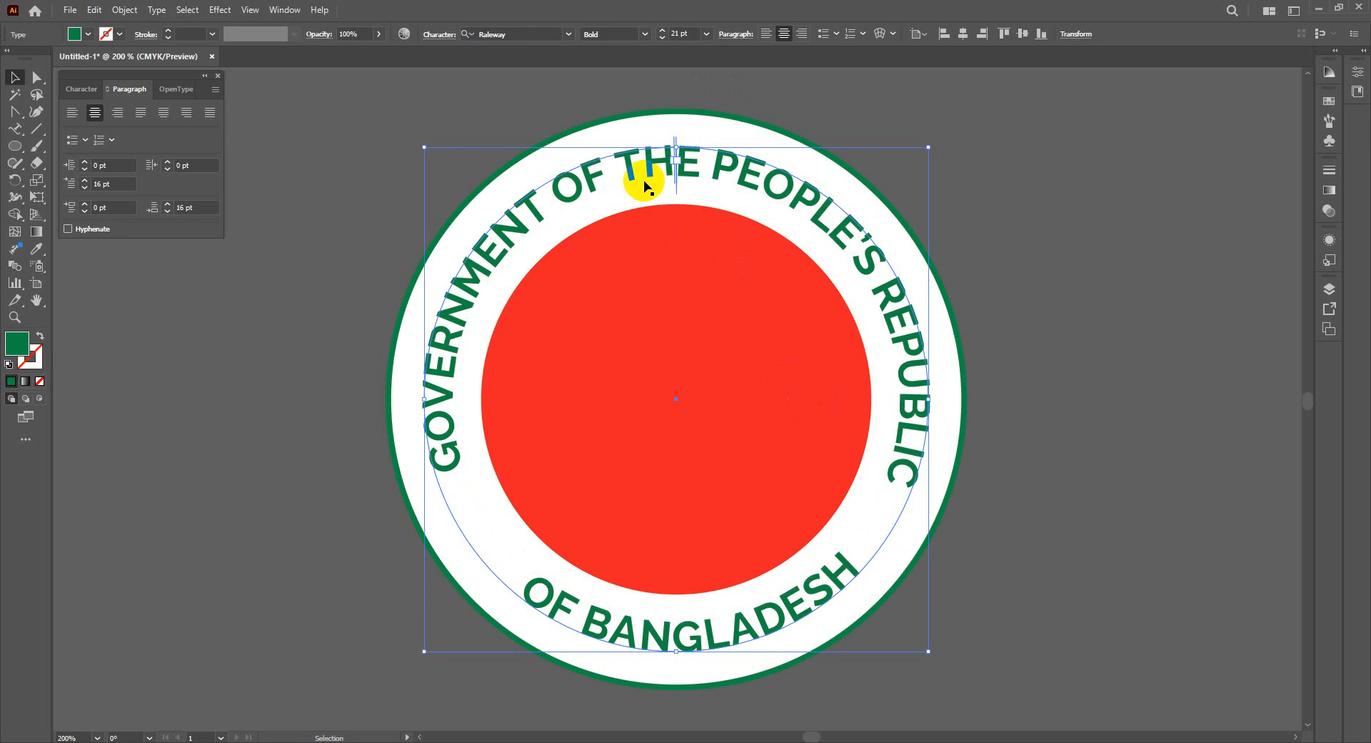
click(93, 114)
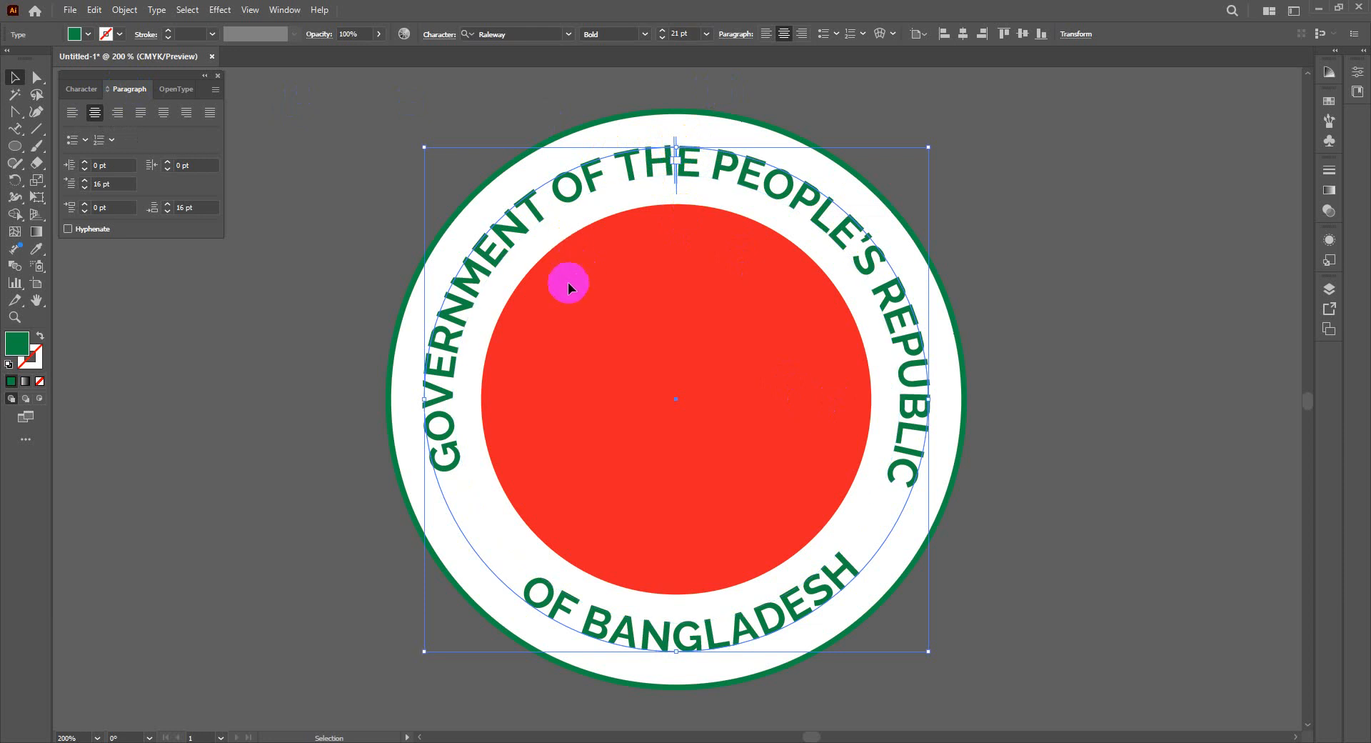
click(654, 466)
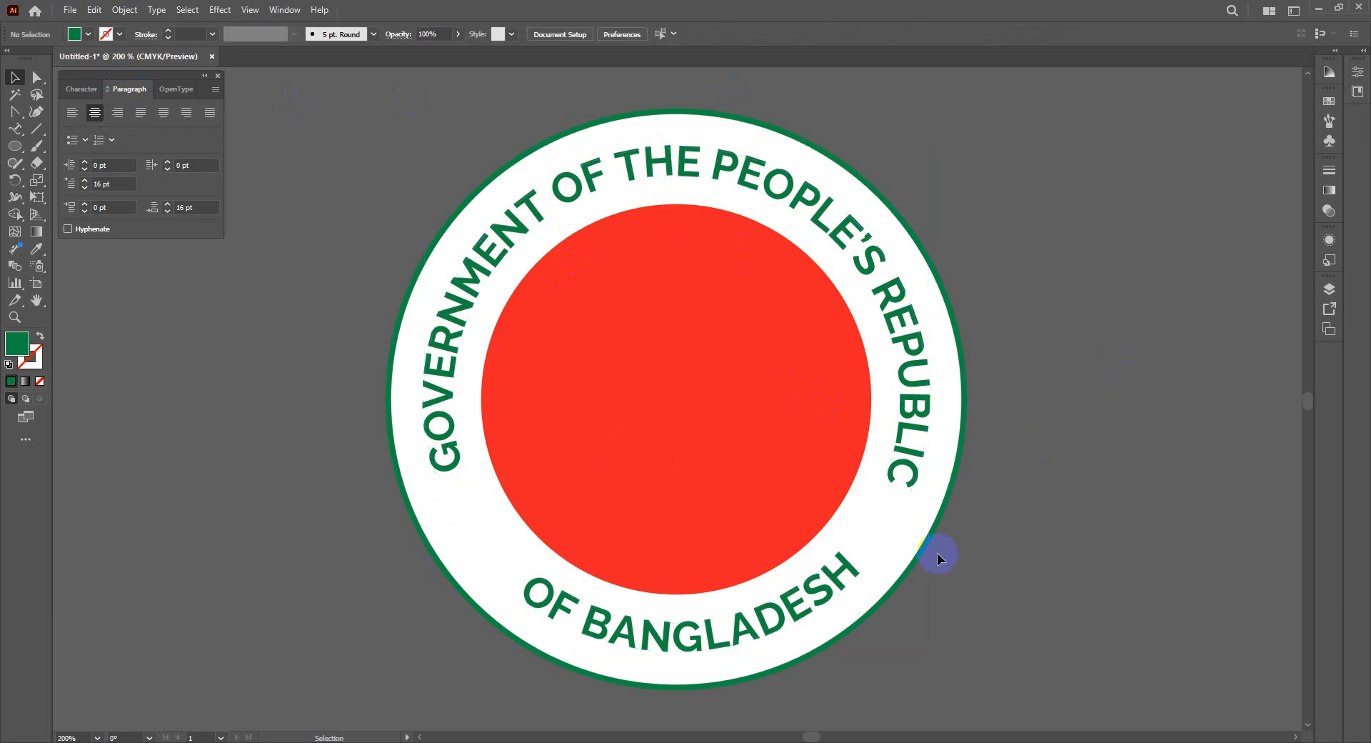
Step: Slide GOVERNMENT OF THE PEOPLE'S REPUBLIC slightly counter-clockwise along its circle to balance both ends, and deselect it
click(923, 383)
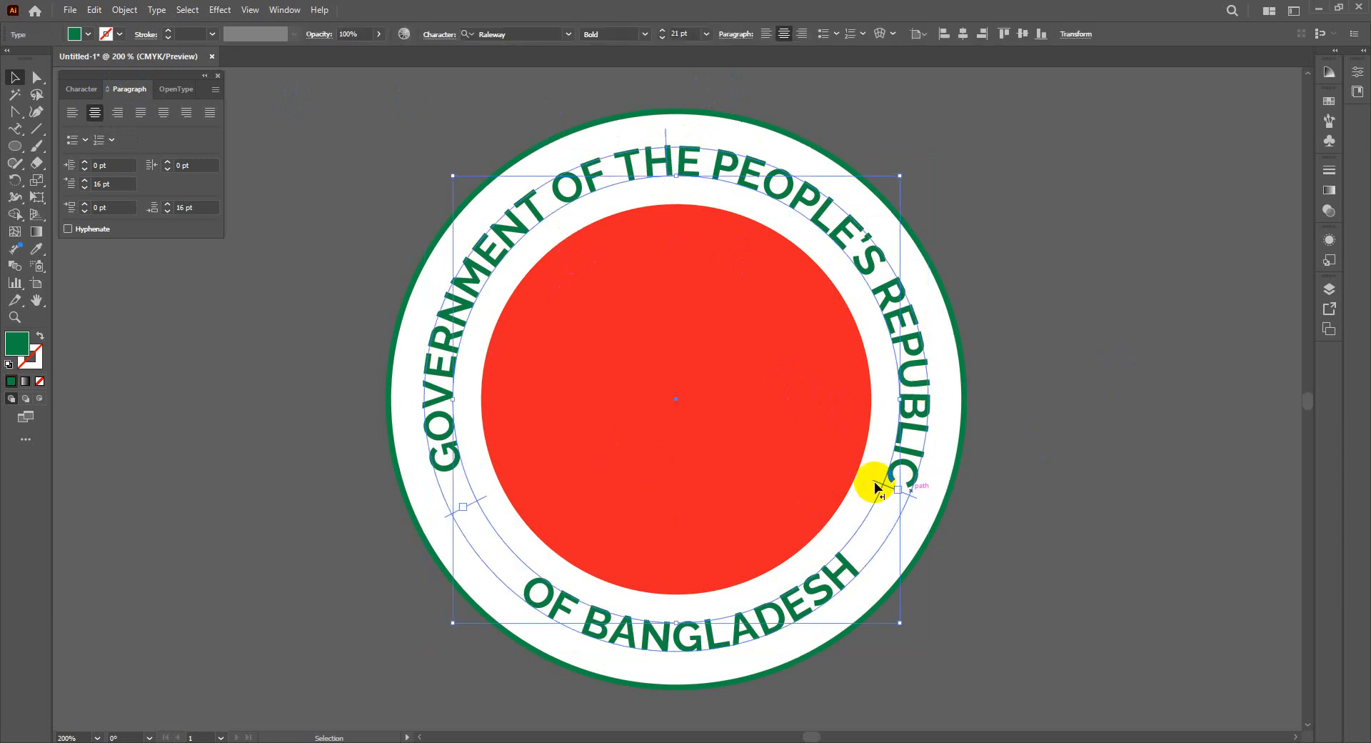
drag(453, 511, 474, 535)
click(1151, 577)
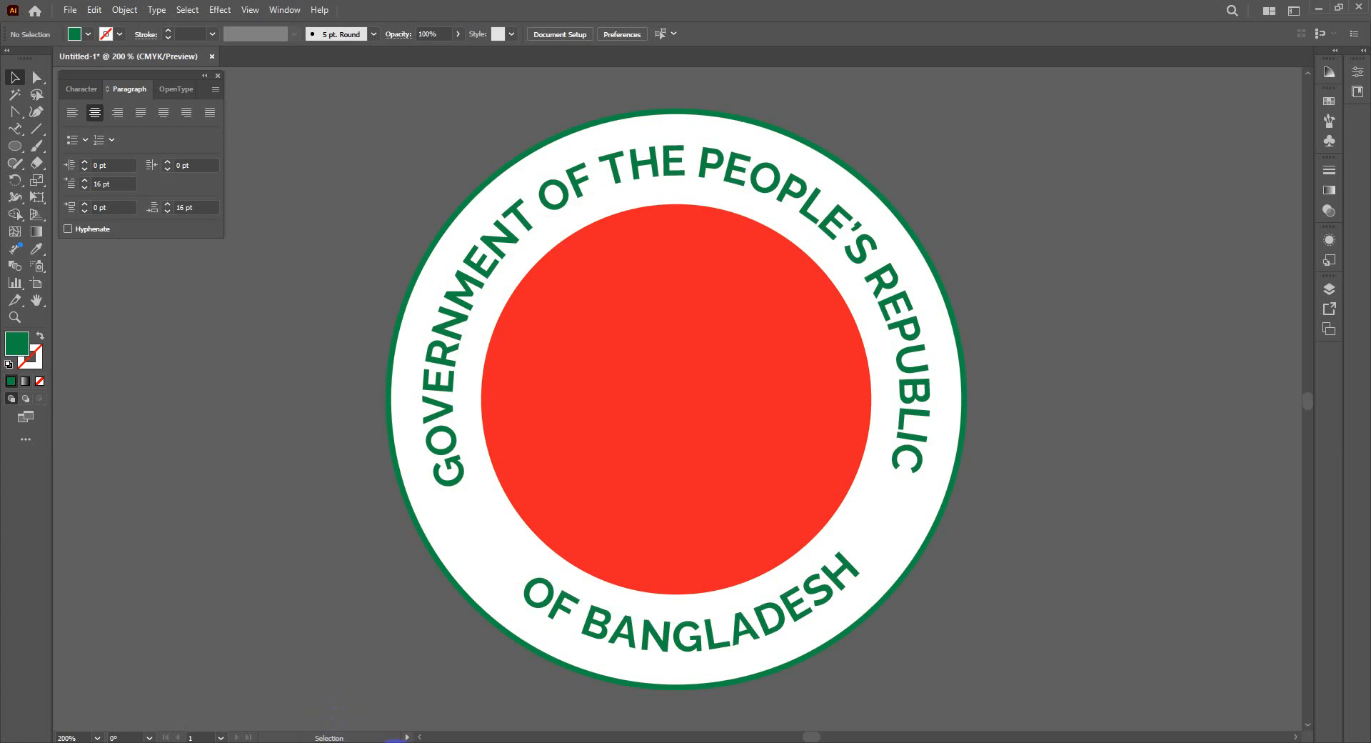
Step: Switch to the Chrome browser, search Google Images for "bd map" and open the black iStock map of Bangladesh in the preview
click(399, 722)
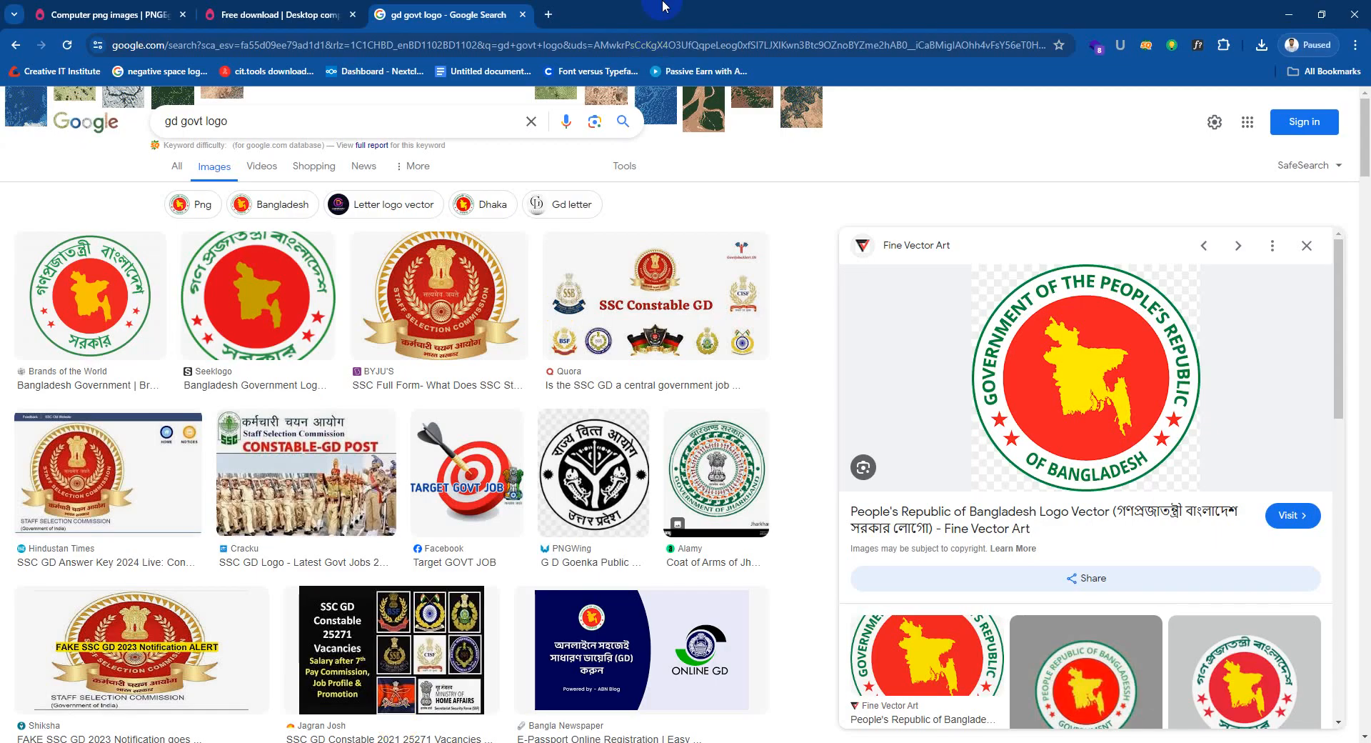
triple_click(217, 122)
text(b)
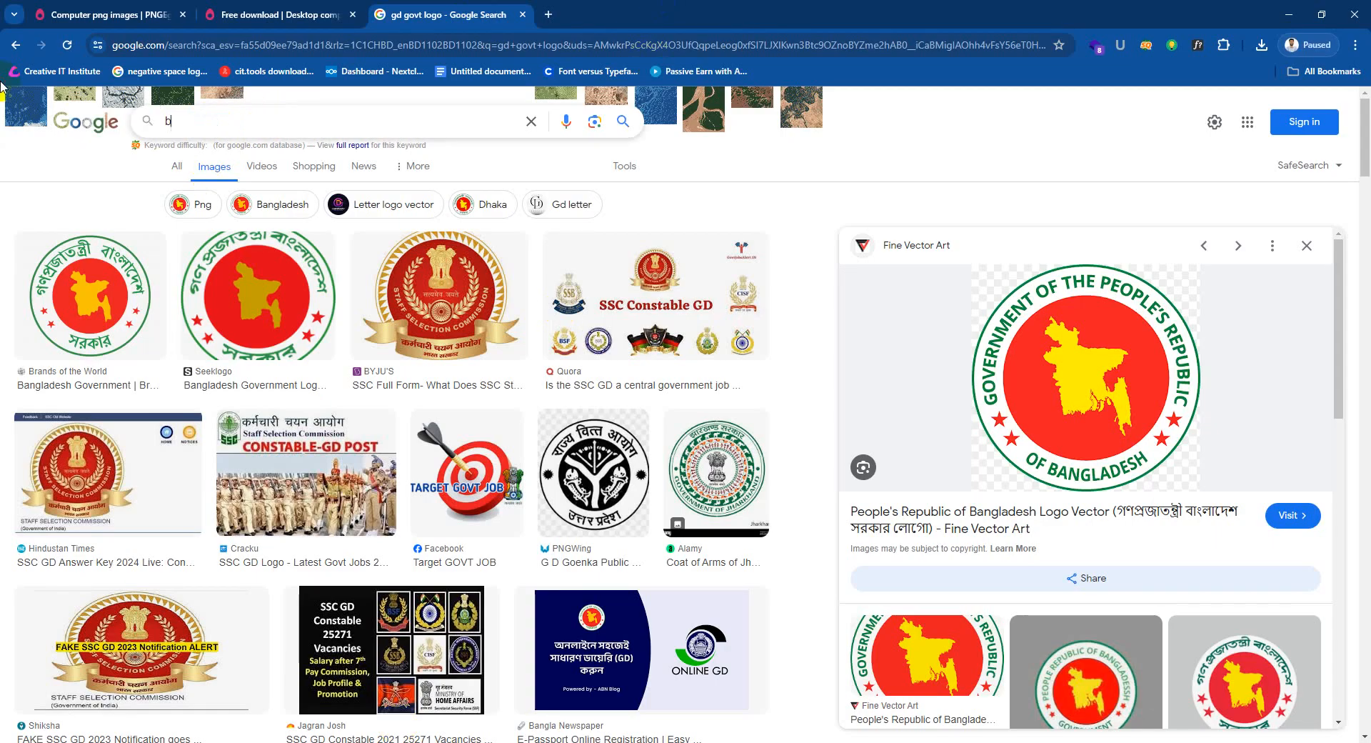
text(d map)
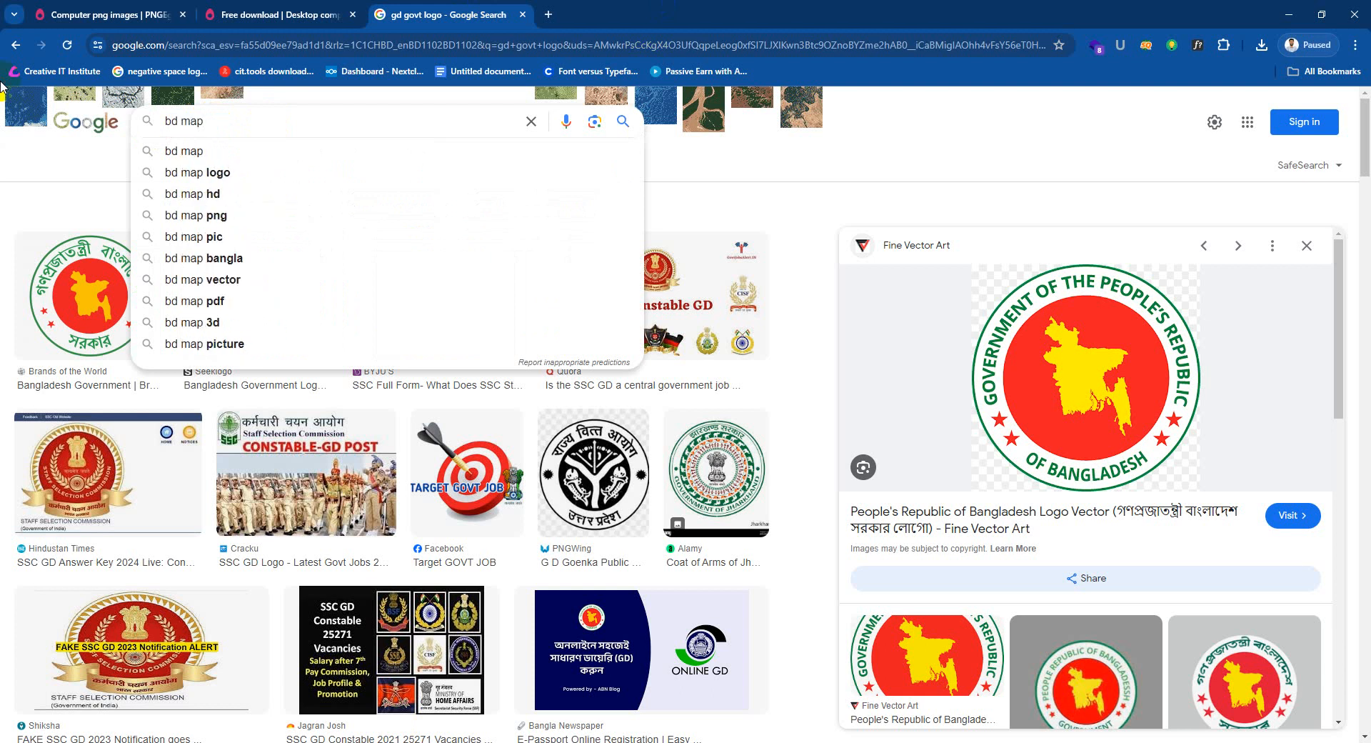
key(Return)
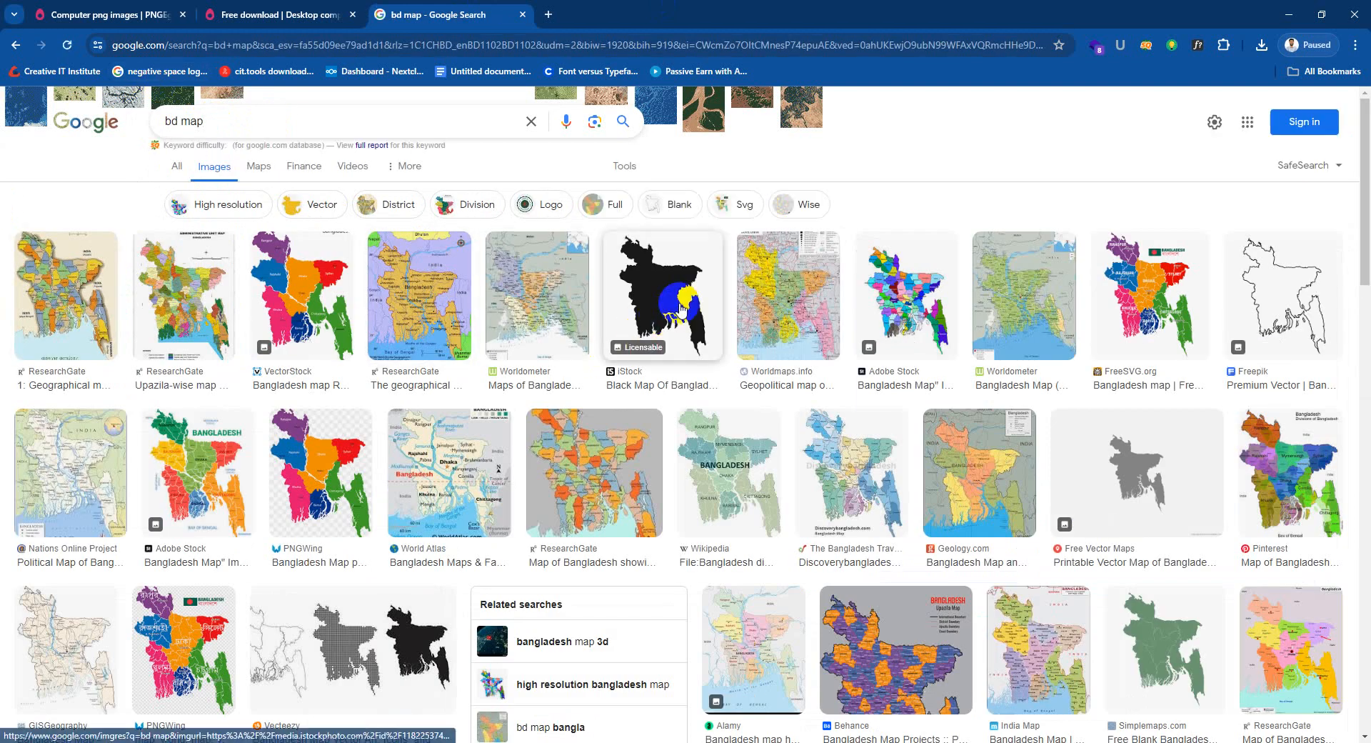
click(641, 332)
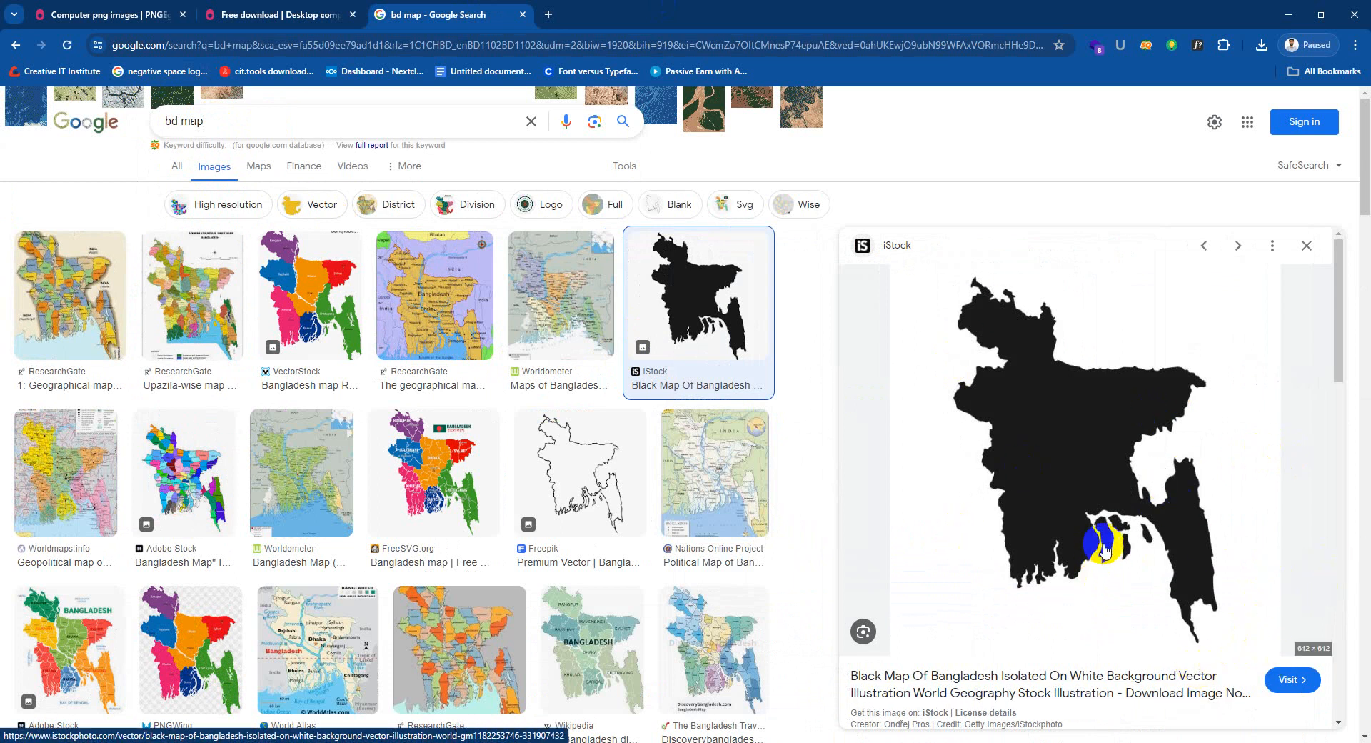
Step: Capture the black Bangladesh map preview with Snipping Tool and copy the snip
key(alt+Tab)
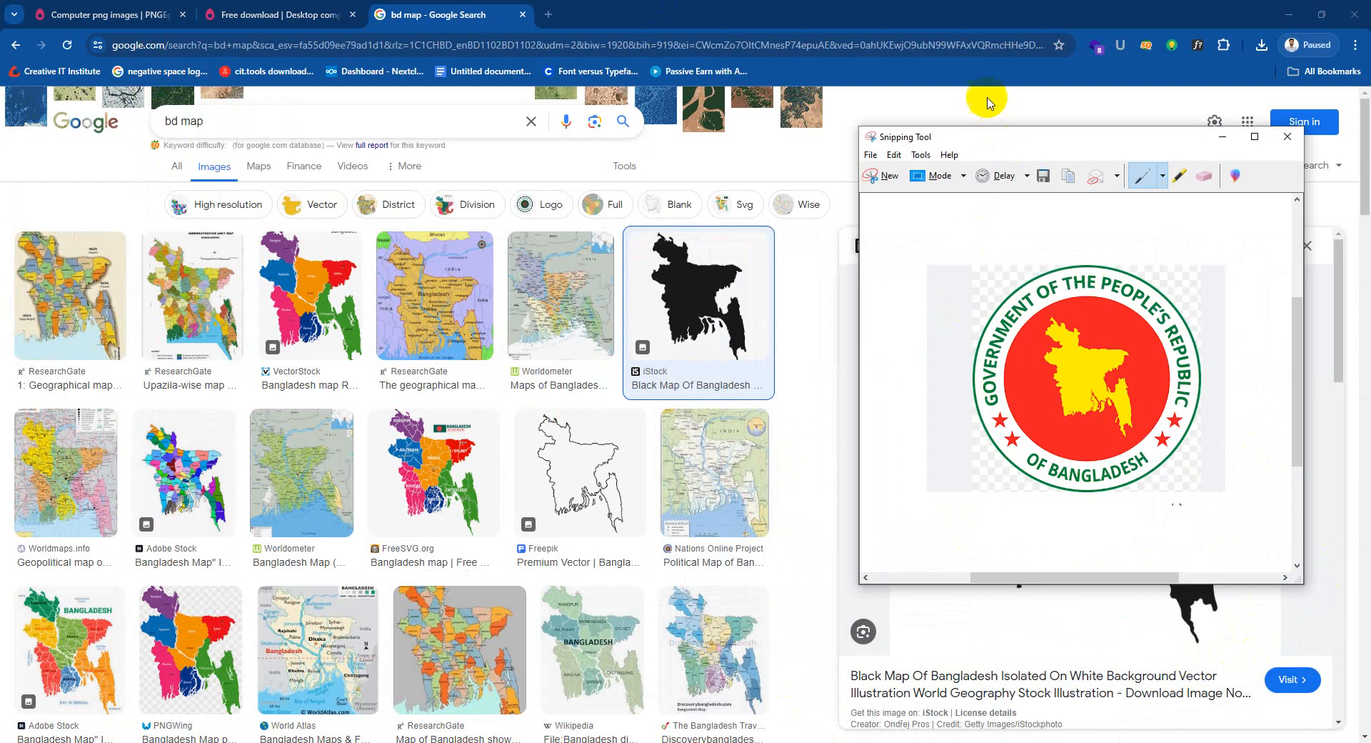
click(884, 175)
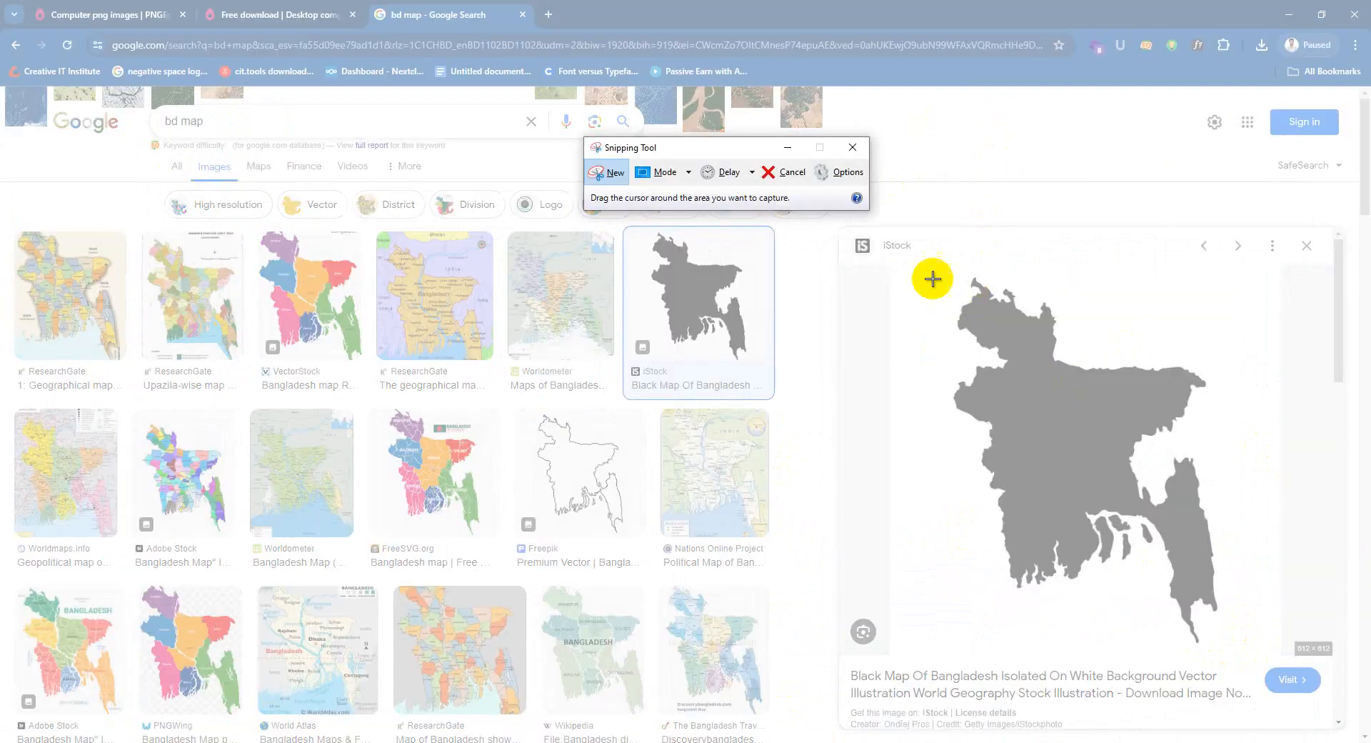
click(607, 173)
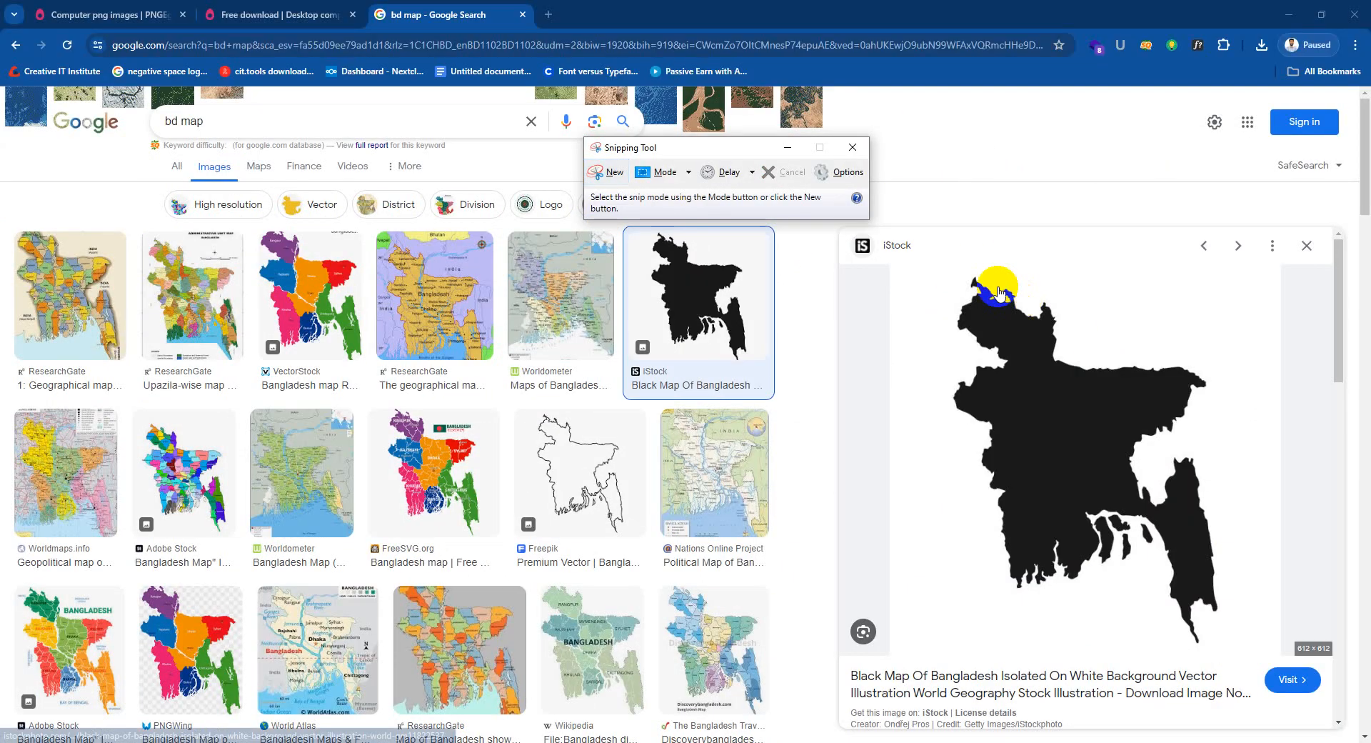
click(609, 172)
drag(919, 260, 1259, 650)
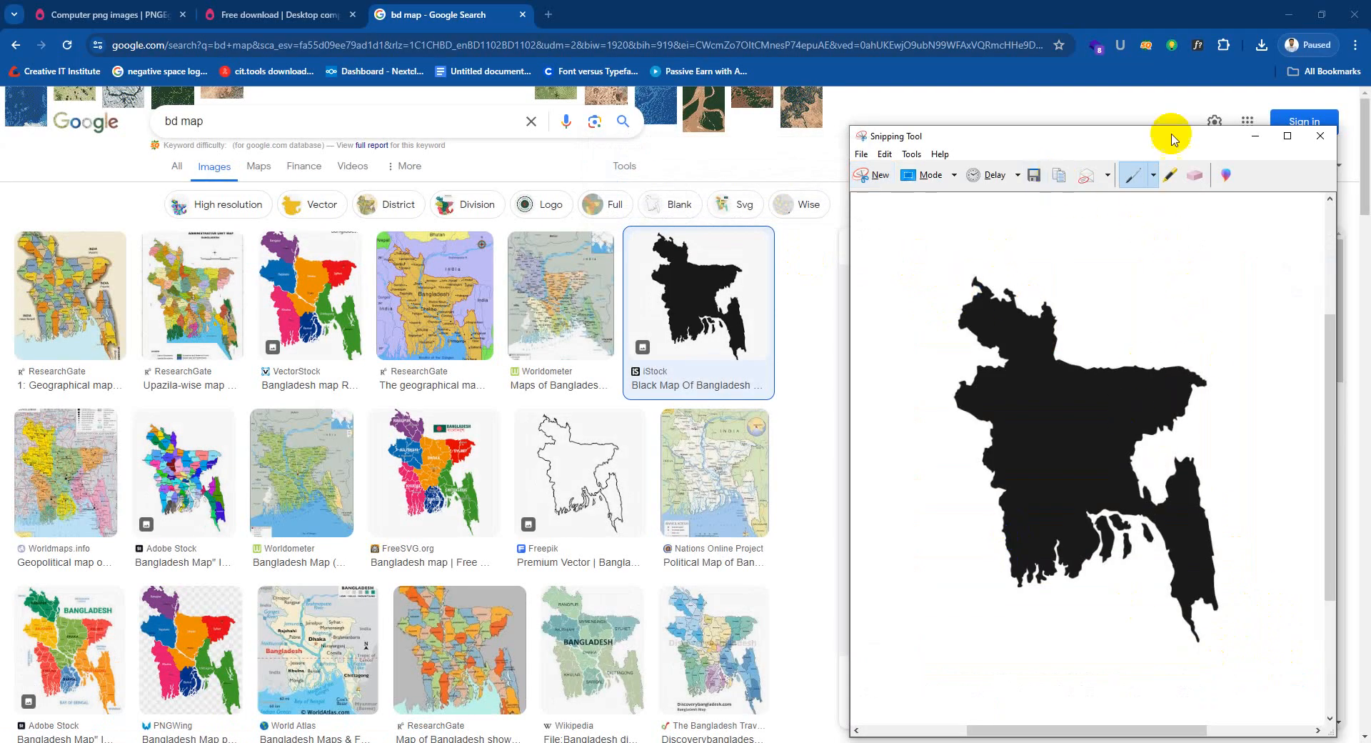
click(1060, 176)
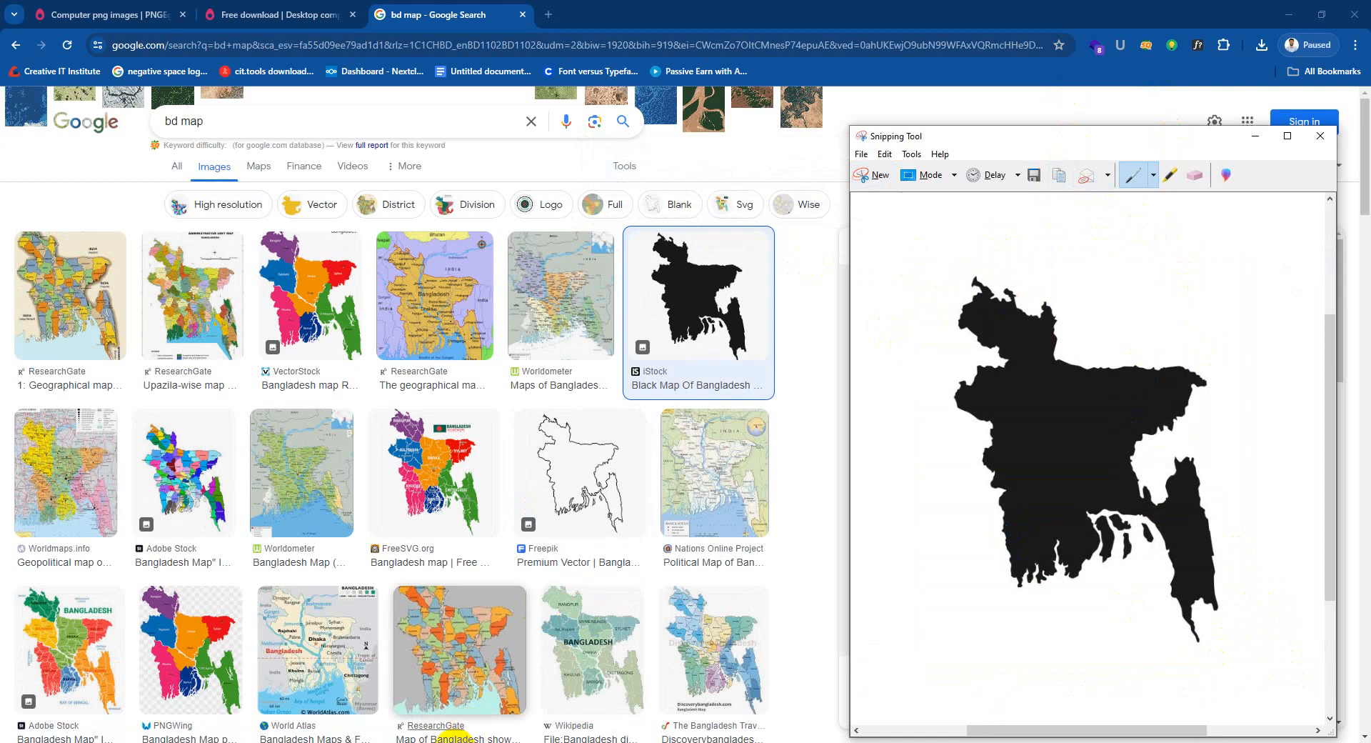
Step: Return to Illustrator, paste the map snip, scale it to about 86 mm wide and place it beside the emblem, on the side away from the artboard
click(260, 742)
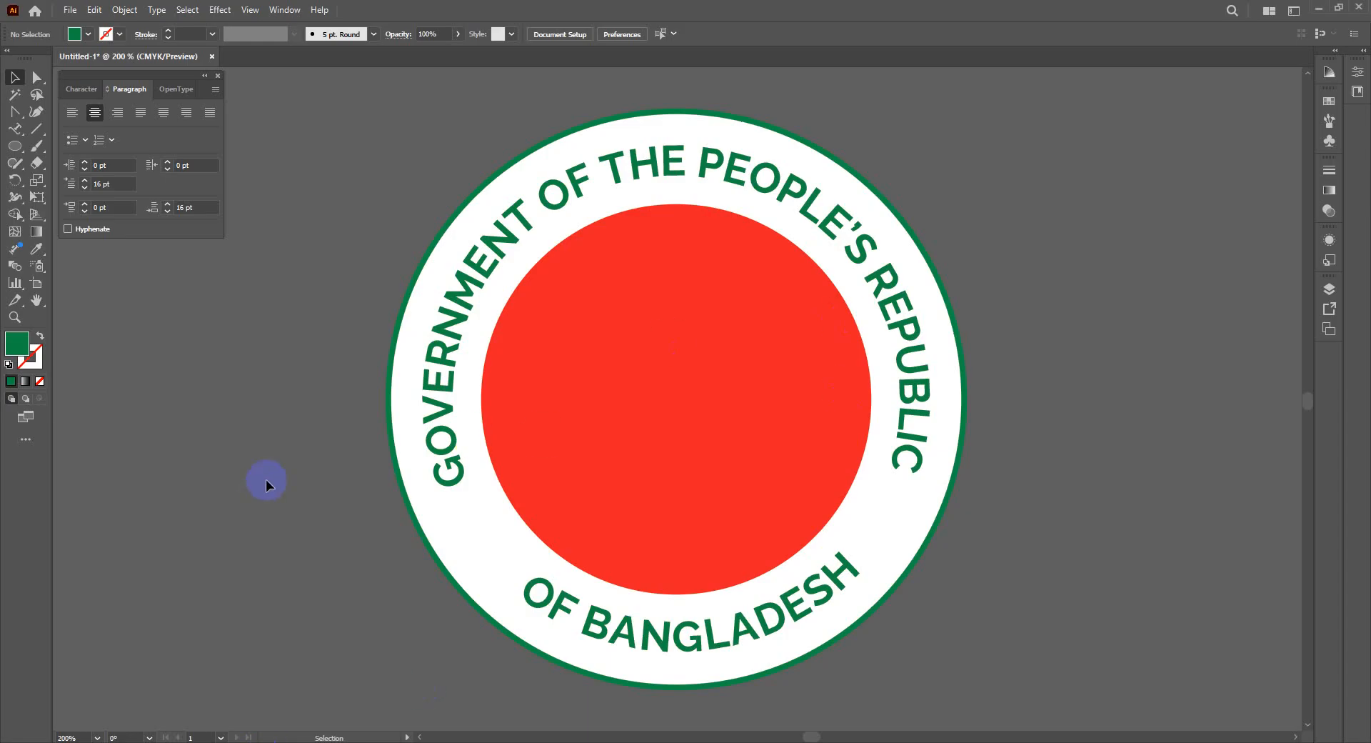
key(ctrl+v)
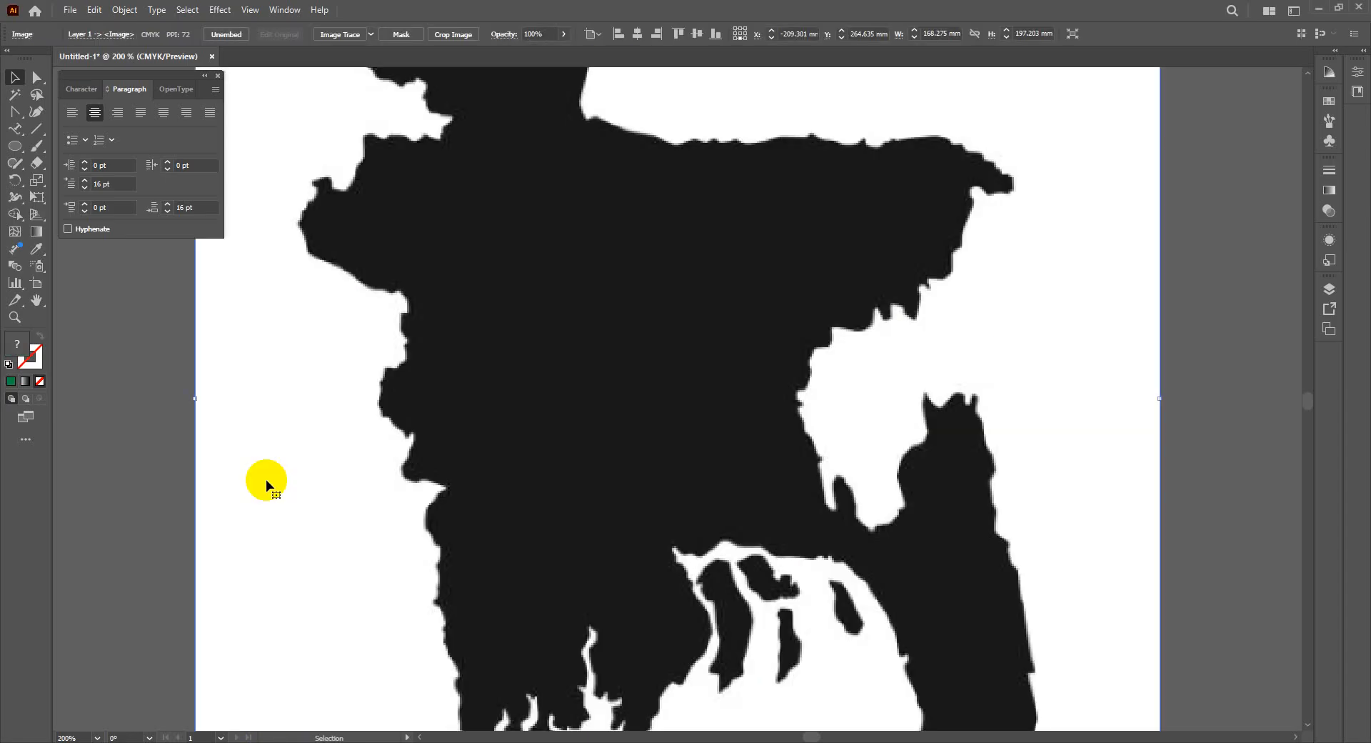
key(ctrl+minus)
key(ctrl+minus)
key(ctrl+minus)
key(ctrl+minus)
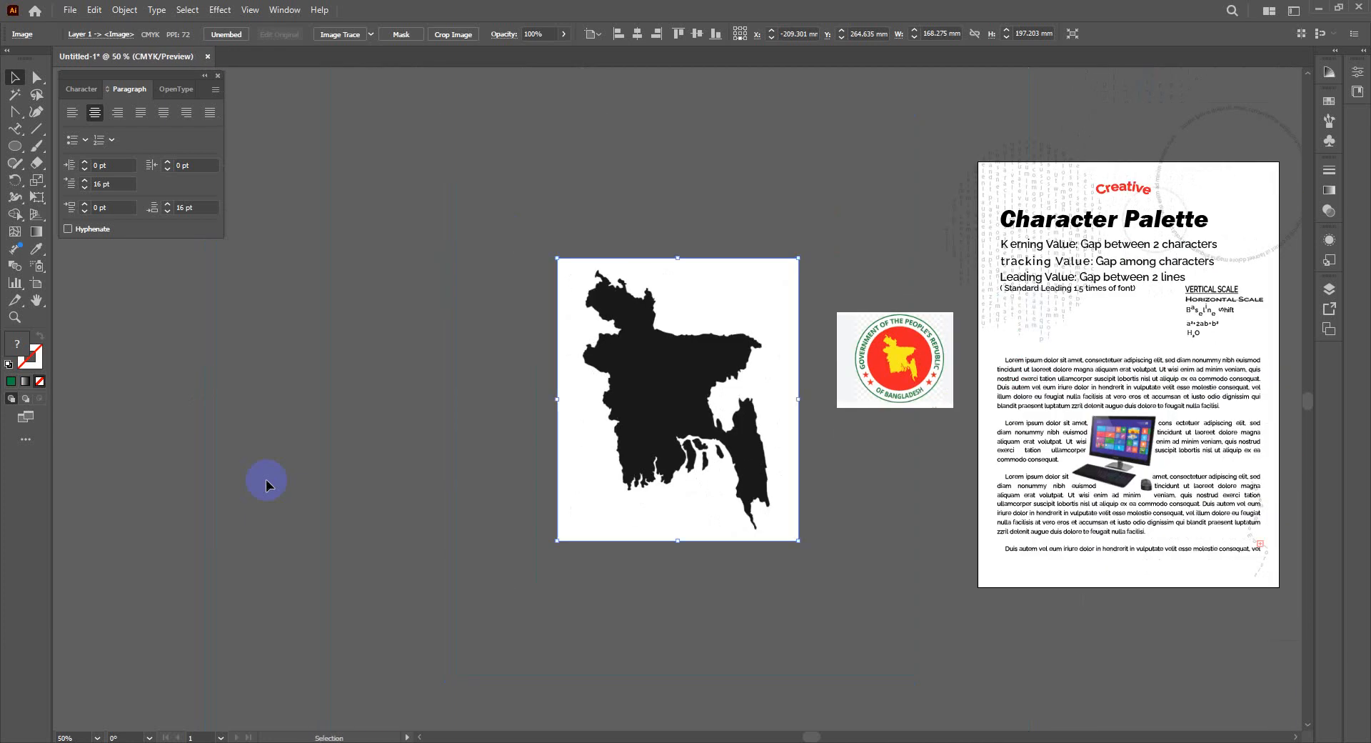
drag(798, 257, 680, 395)
drag(617, 438, 494, 370)
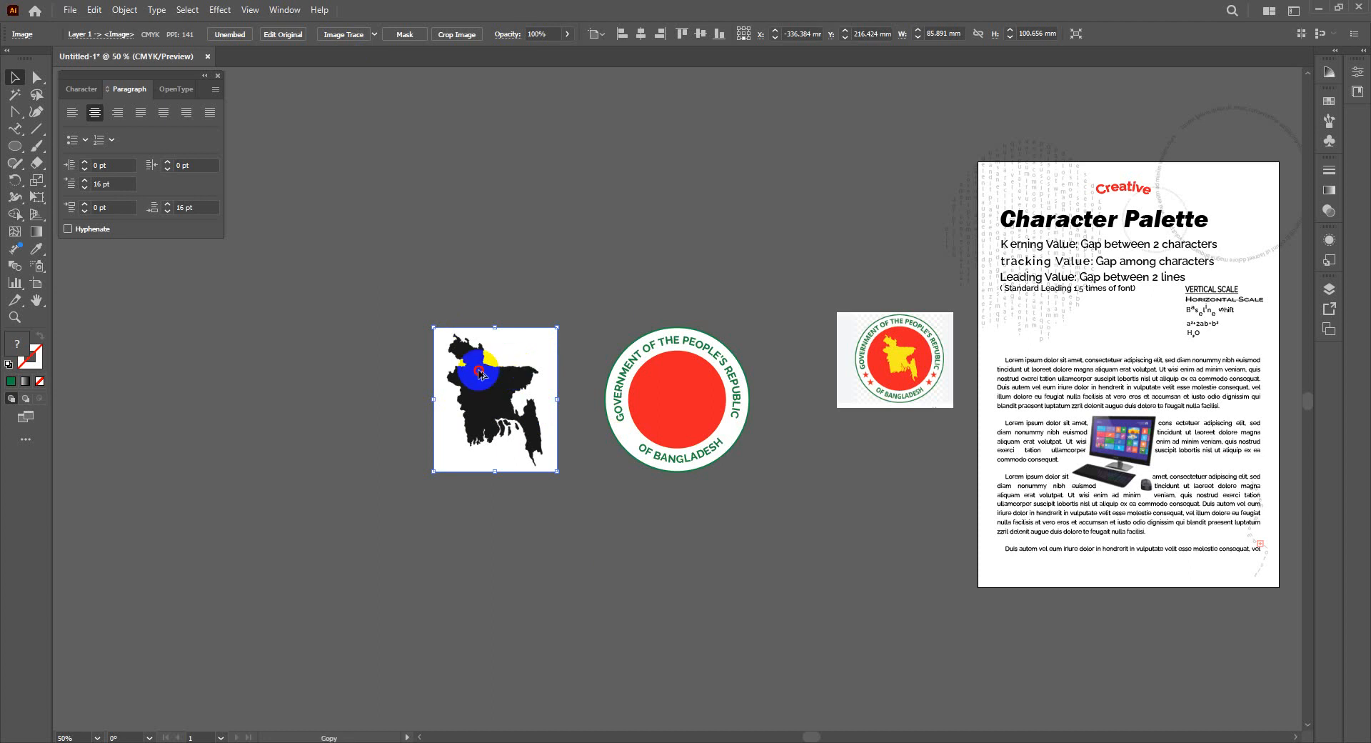
Step: Duplicate the map image to its left and inspect the copy's pixelated edges
drag(523, 374, 342, 374)
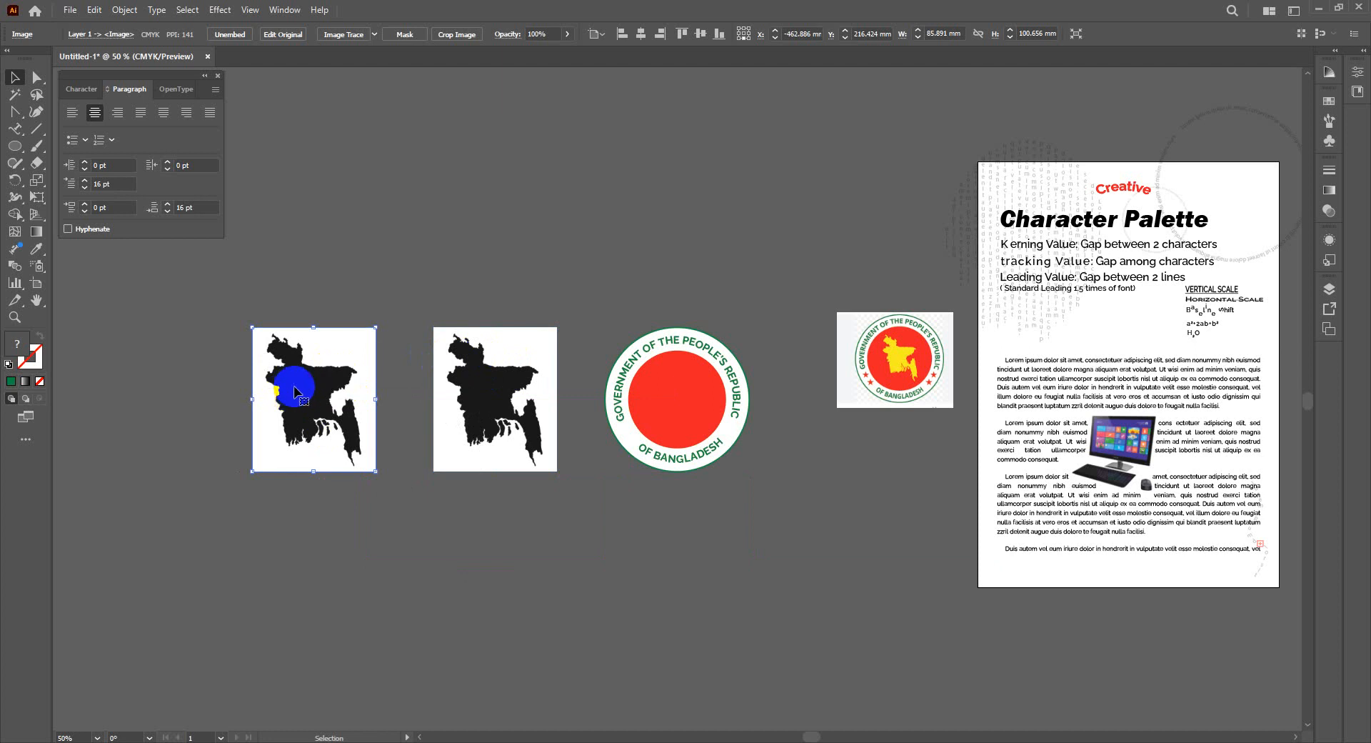
scroll(294, 391, up, 8)
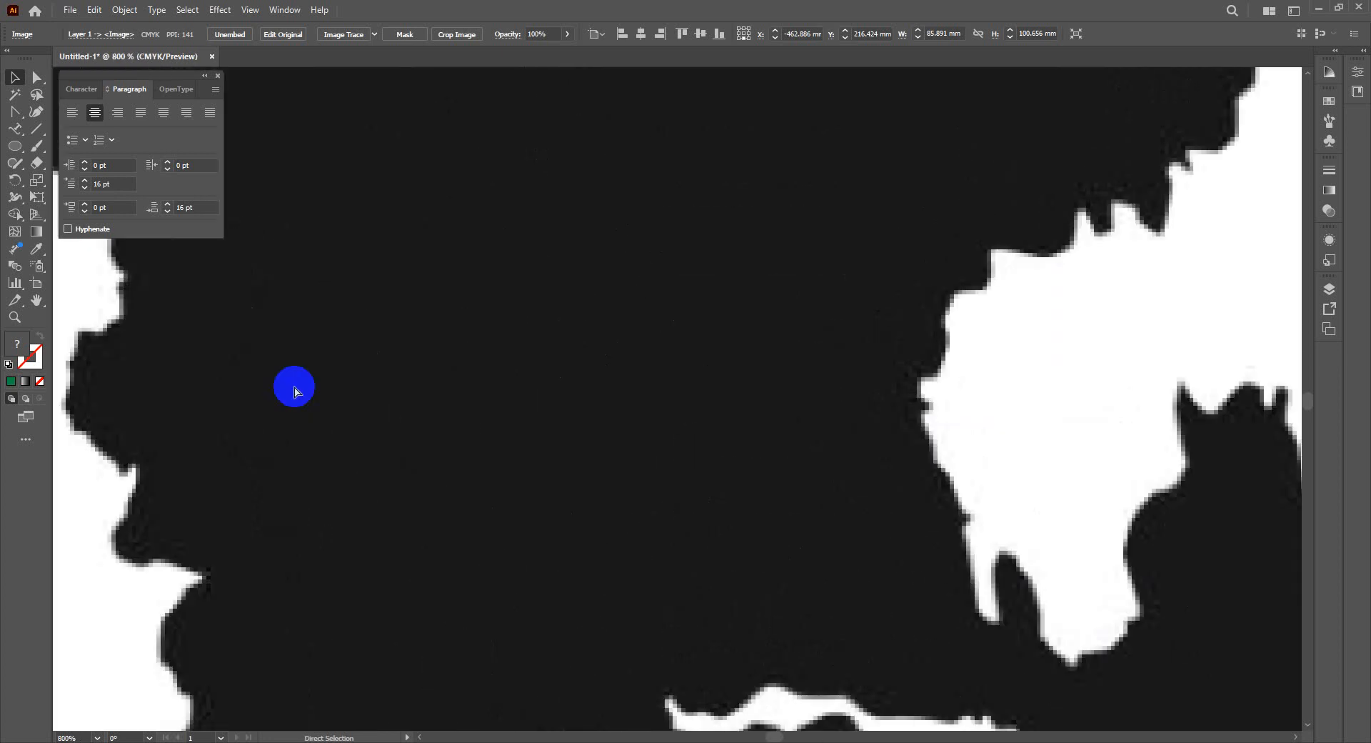
scroll(294, 391, down, 5)
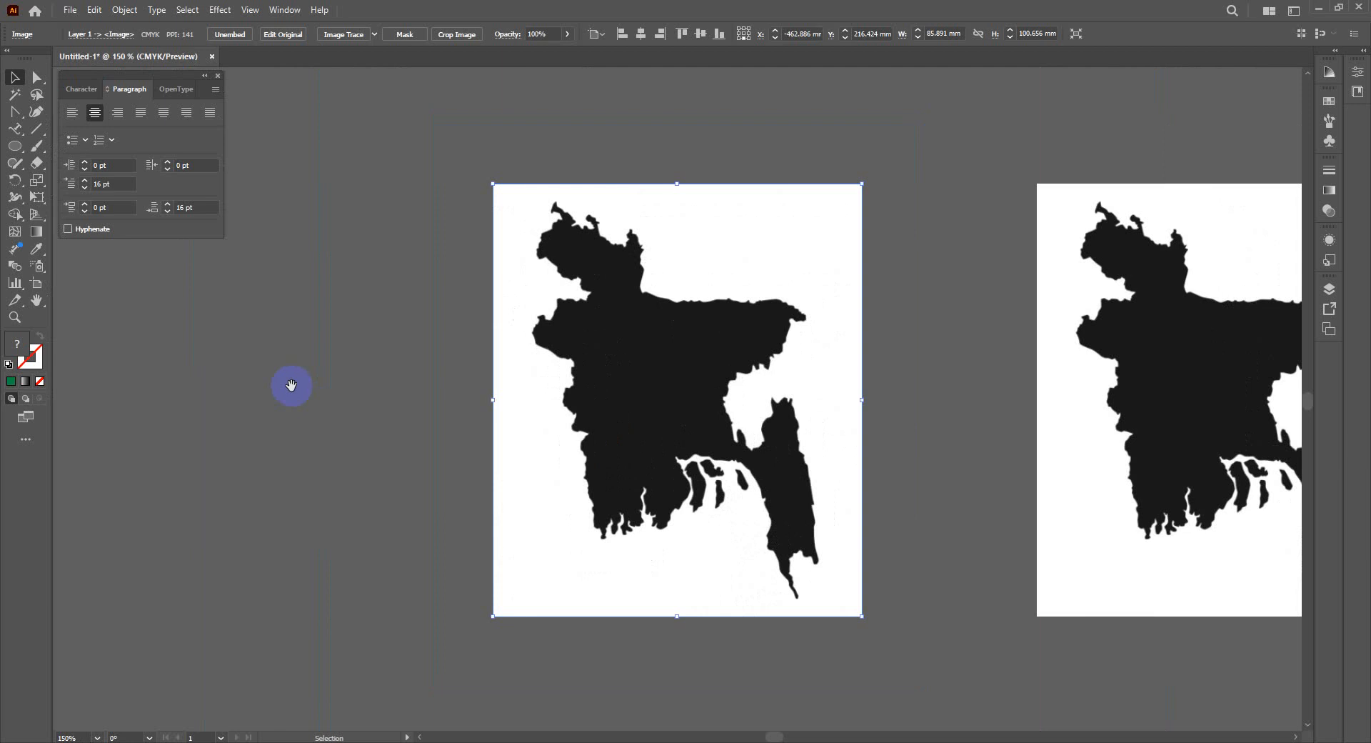
drag(910, 417, 560, 422)
click(346, 346)
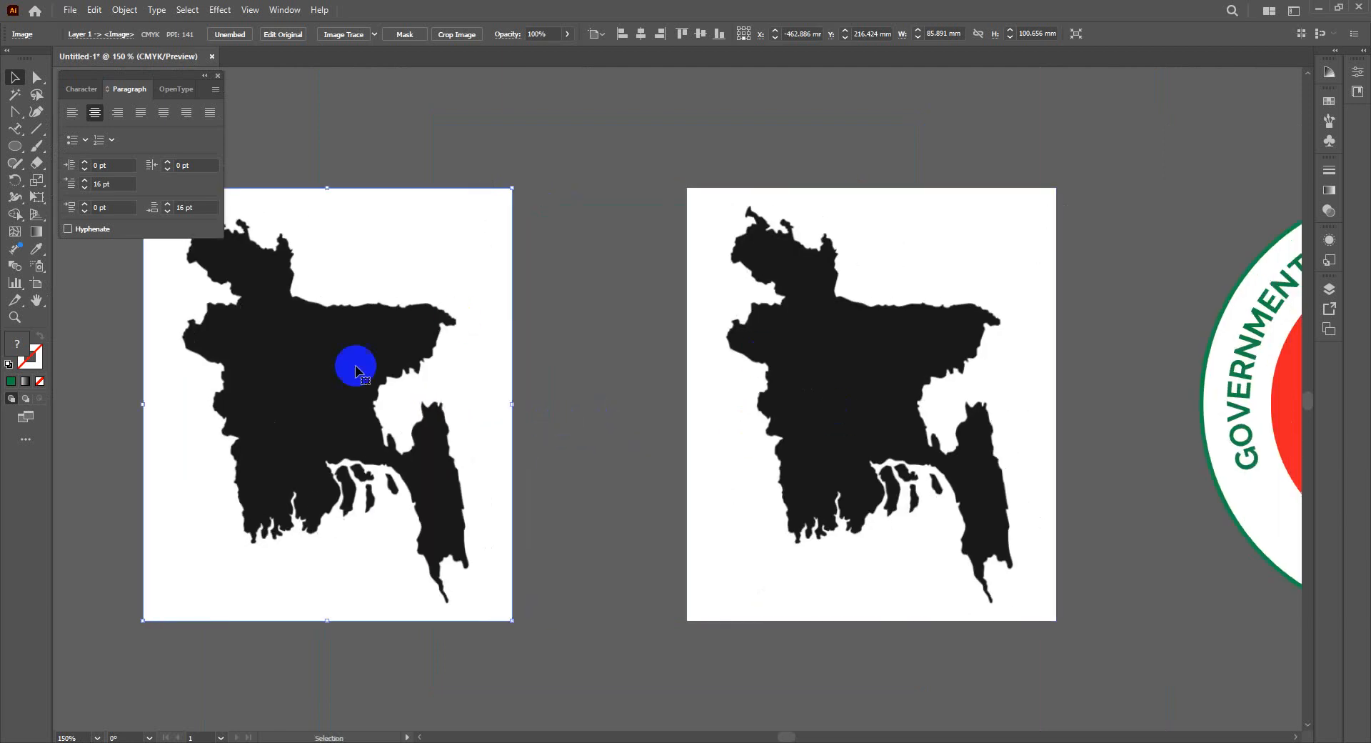
Step: Image-trace the map nearest the emblem with the High Fidelity Photo preset and expand the result into vector paths
click(843, 375)
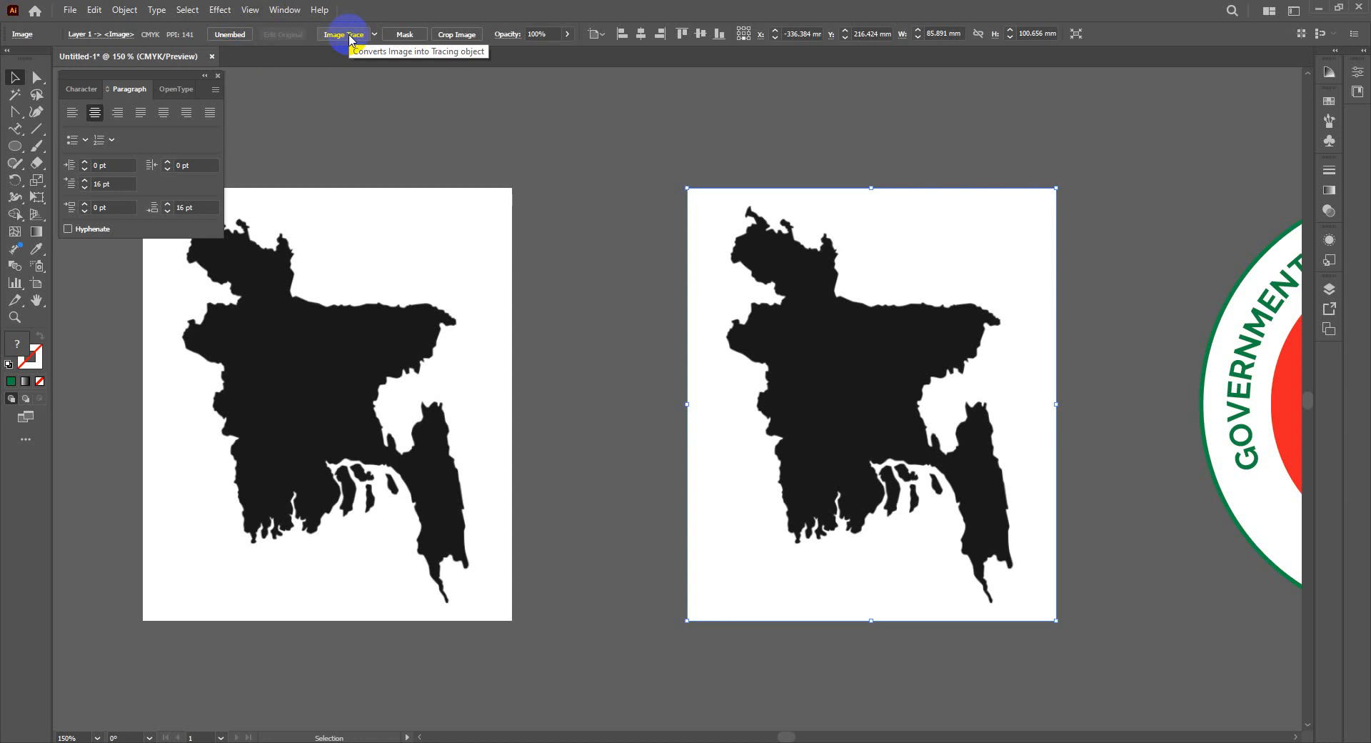
click(284, 10)
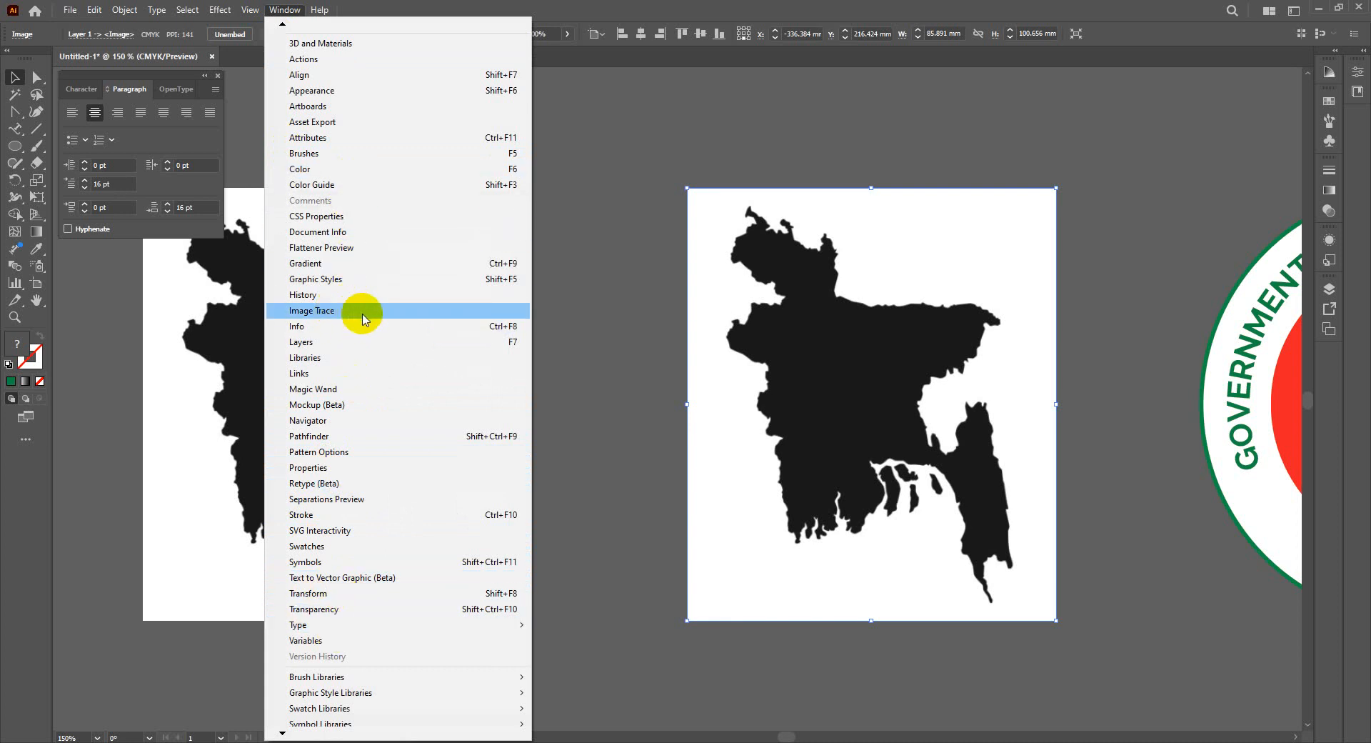
click(542, 6)
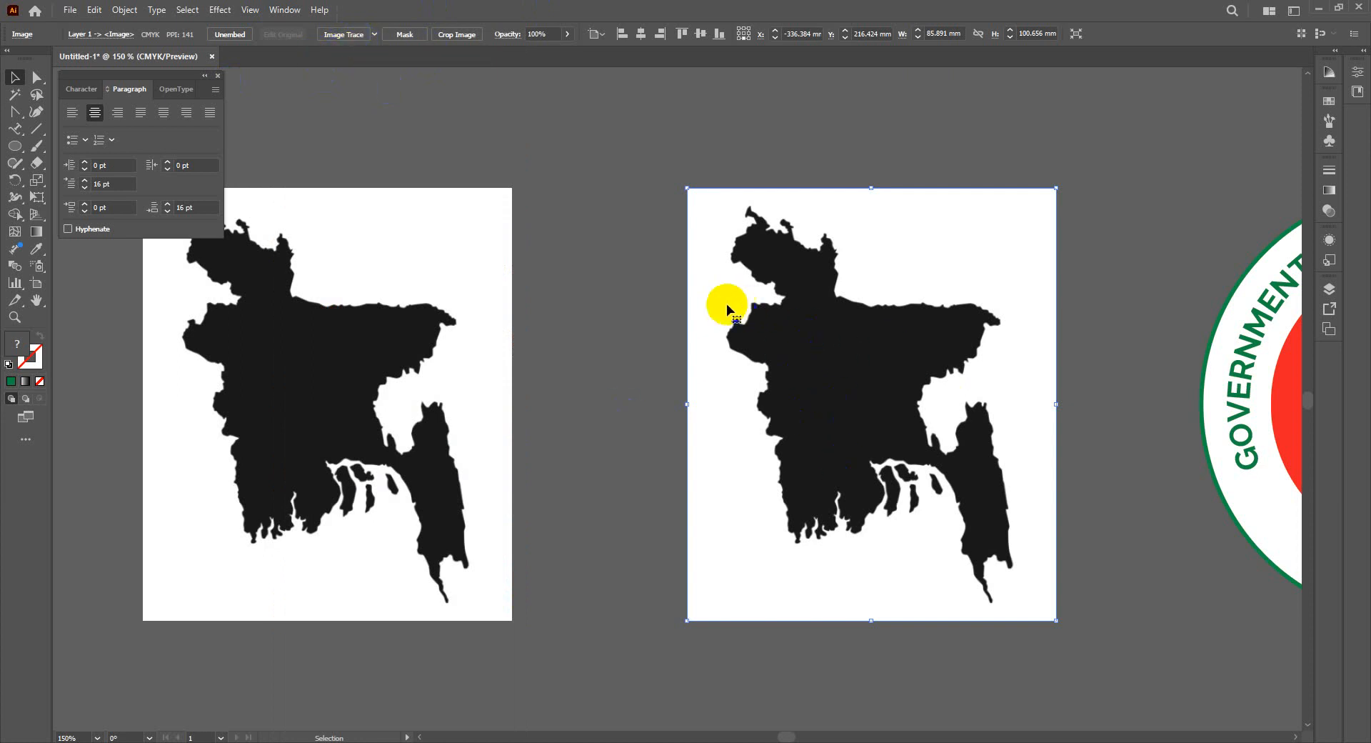
click(375, 34)
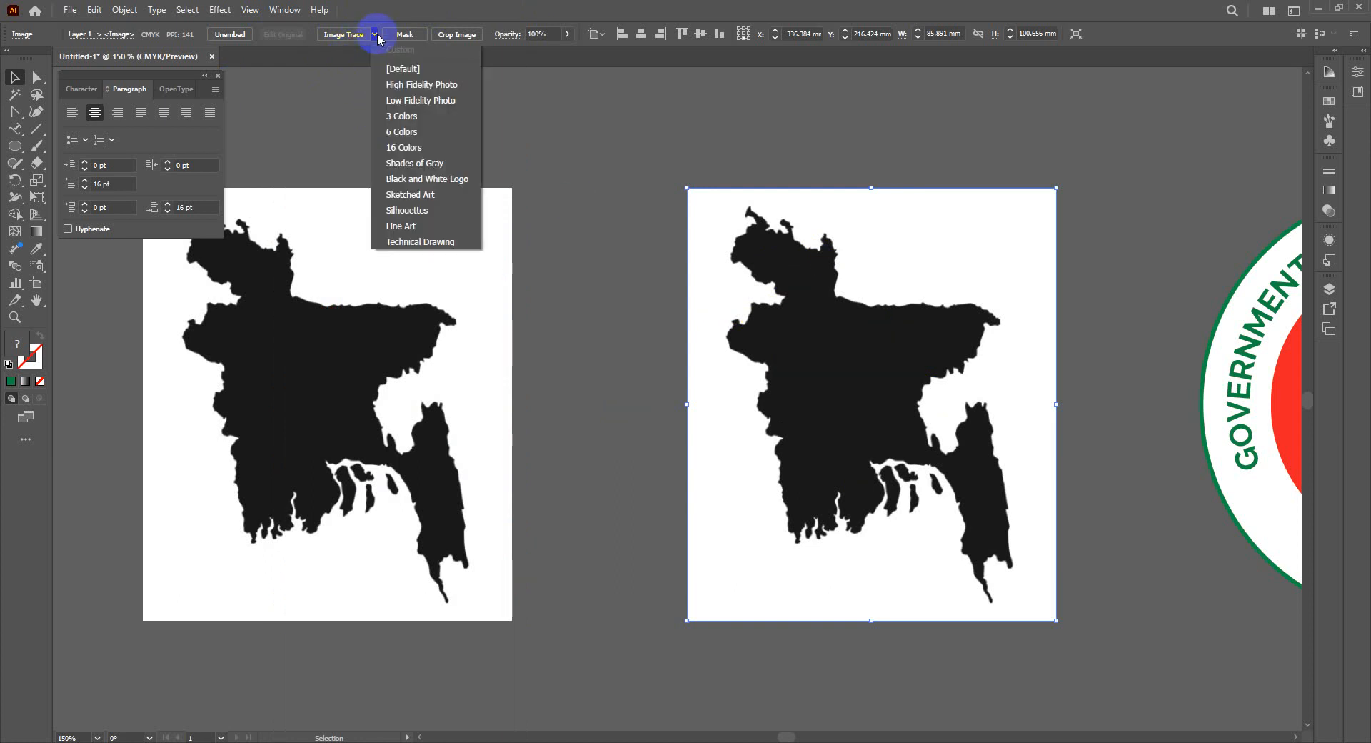
click(424, 87)
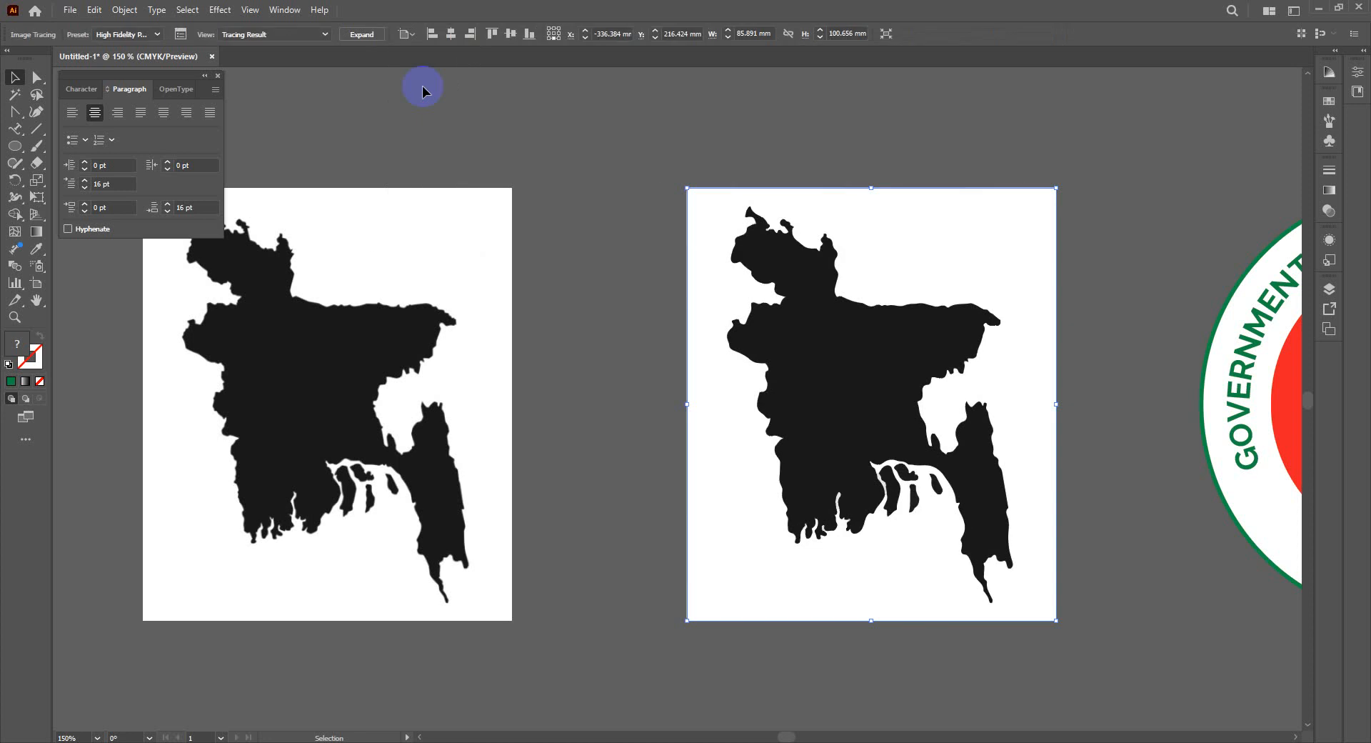
click(363, 34)
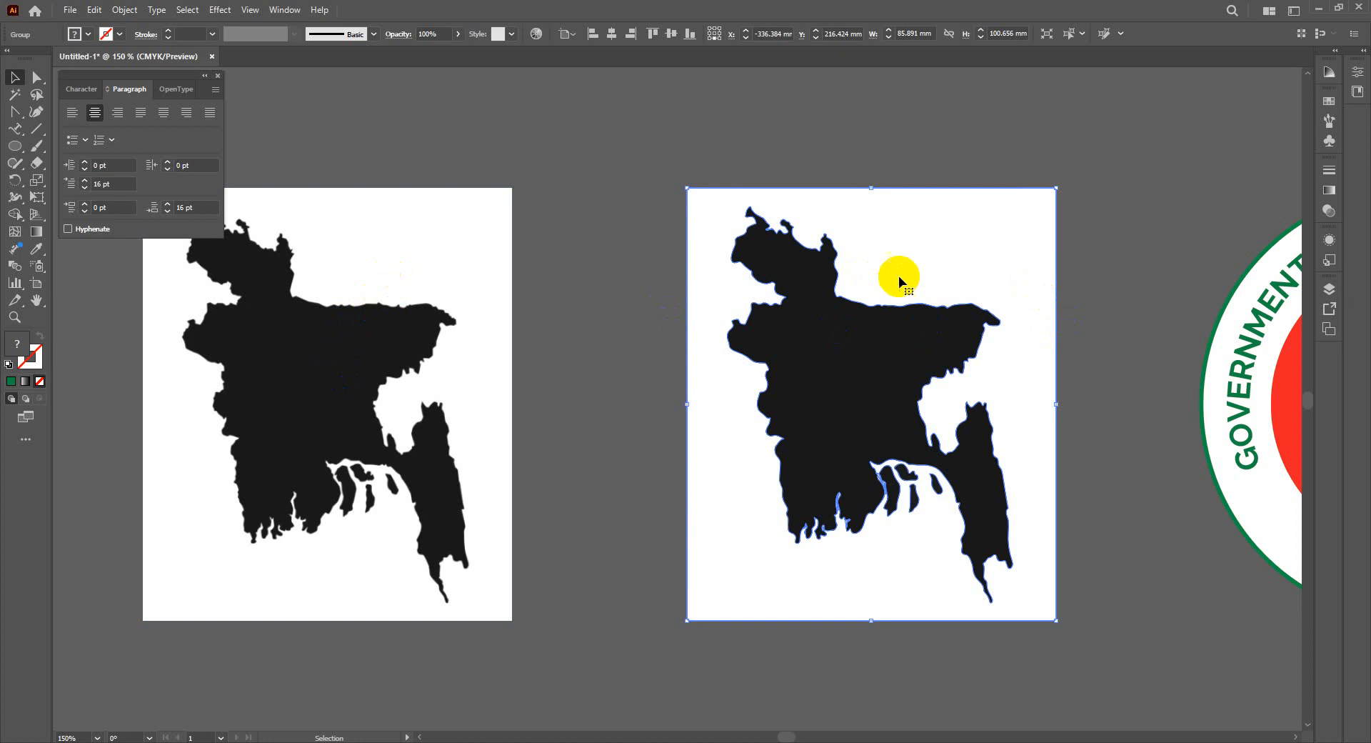
Step: Examine the expanded map's outline and anchor points up close to check the edge quality
key(ctrl+plus)
key(ctrl+plus)
key(ctrl+plus)
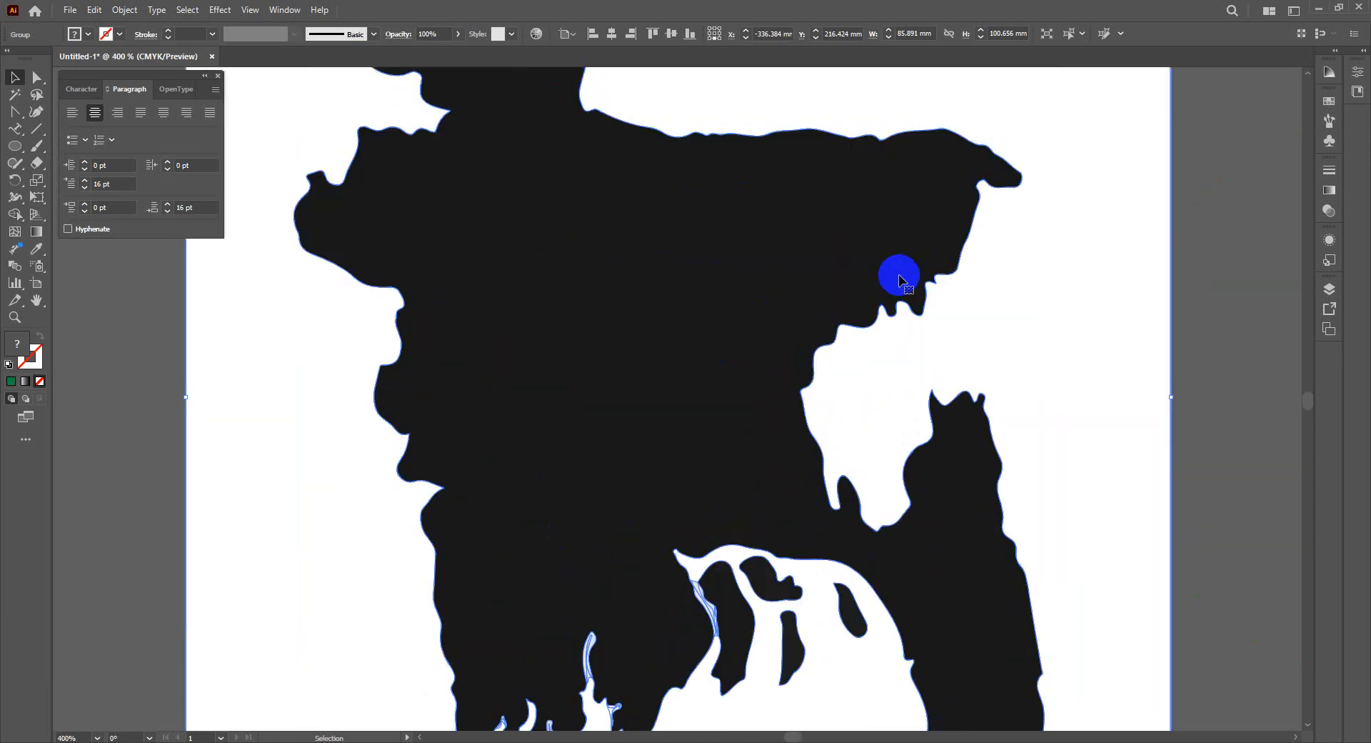
key(ctrl+plus)
key(ctrl+plus)
key(ctrl+plus)
key(ctrl+plus)
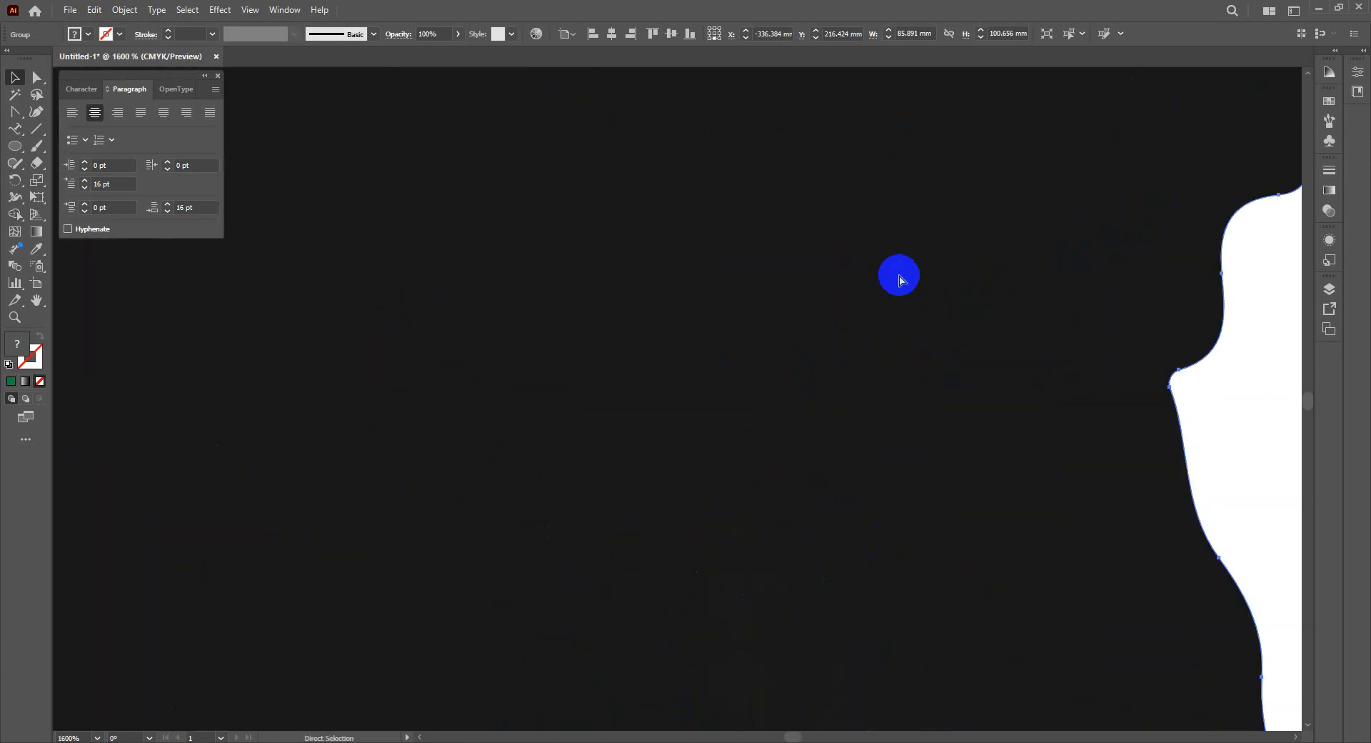
key(ctrl+minus)
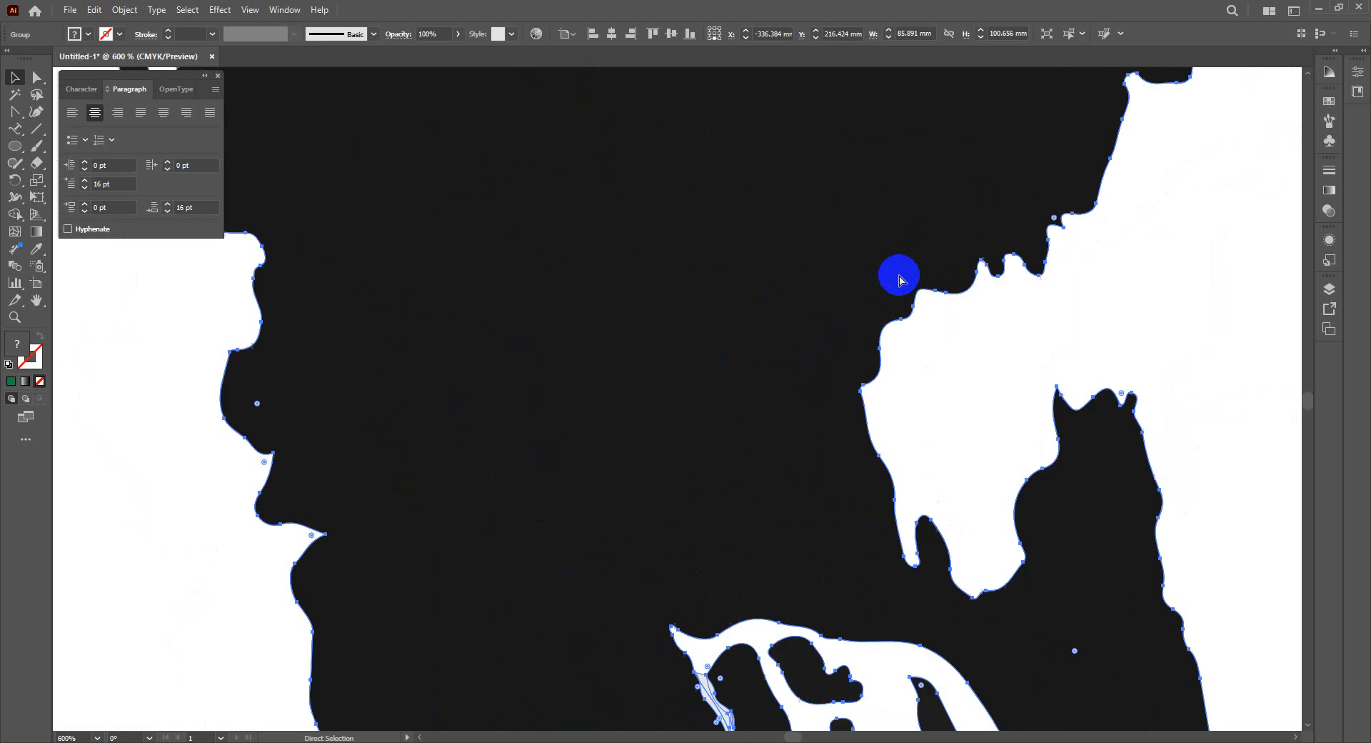
key(ctrl+minus)
key(ctrl+plus)
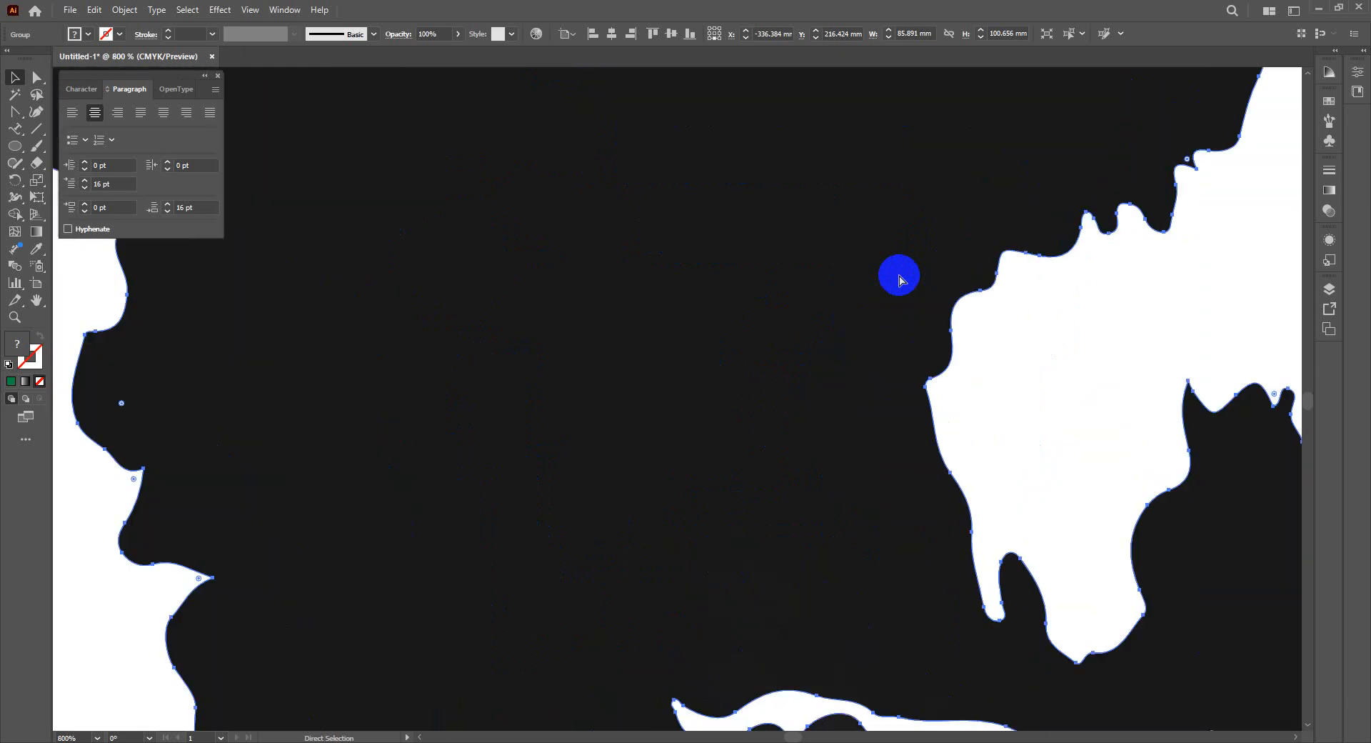
click(937, 391)
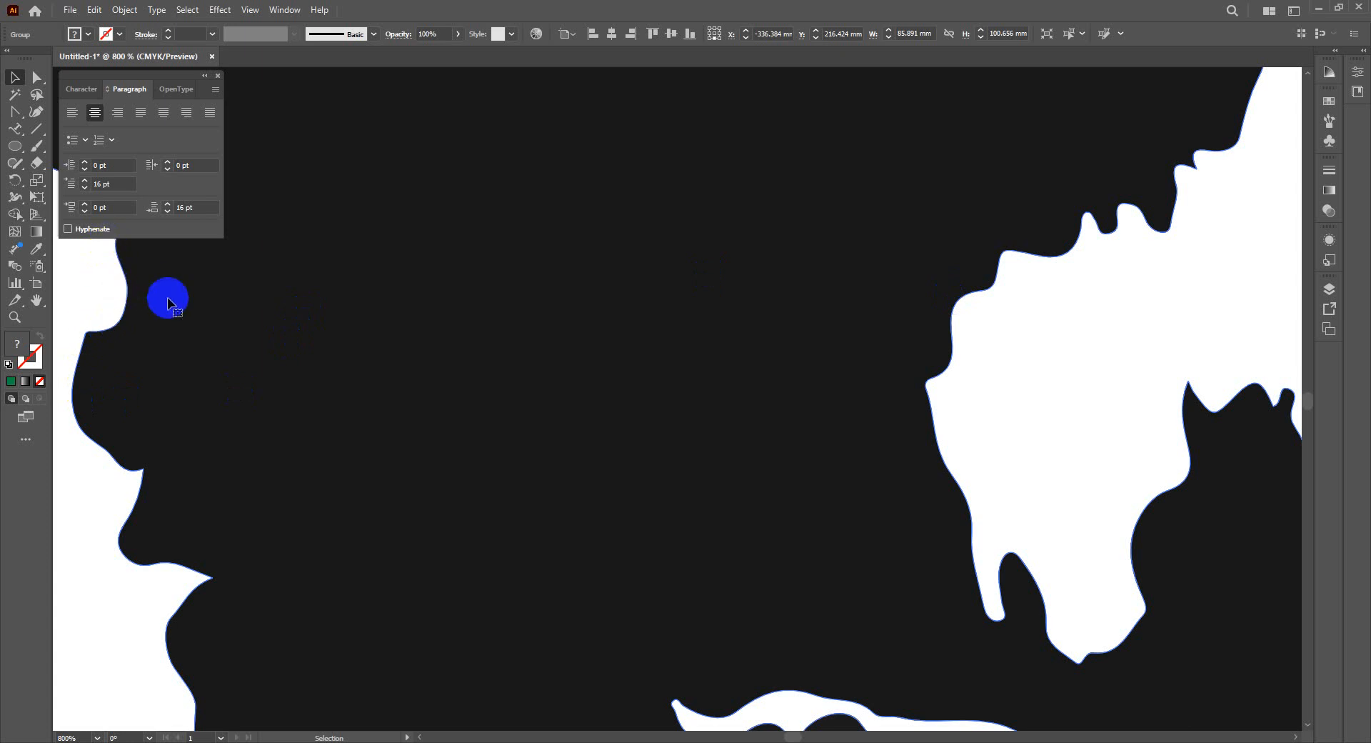
Step: Ungroup the expanded map tracing and delete its white background shape
key(ctrl+0)
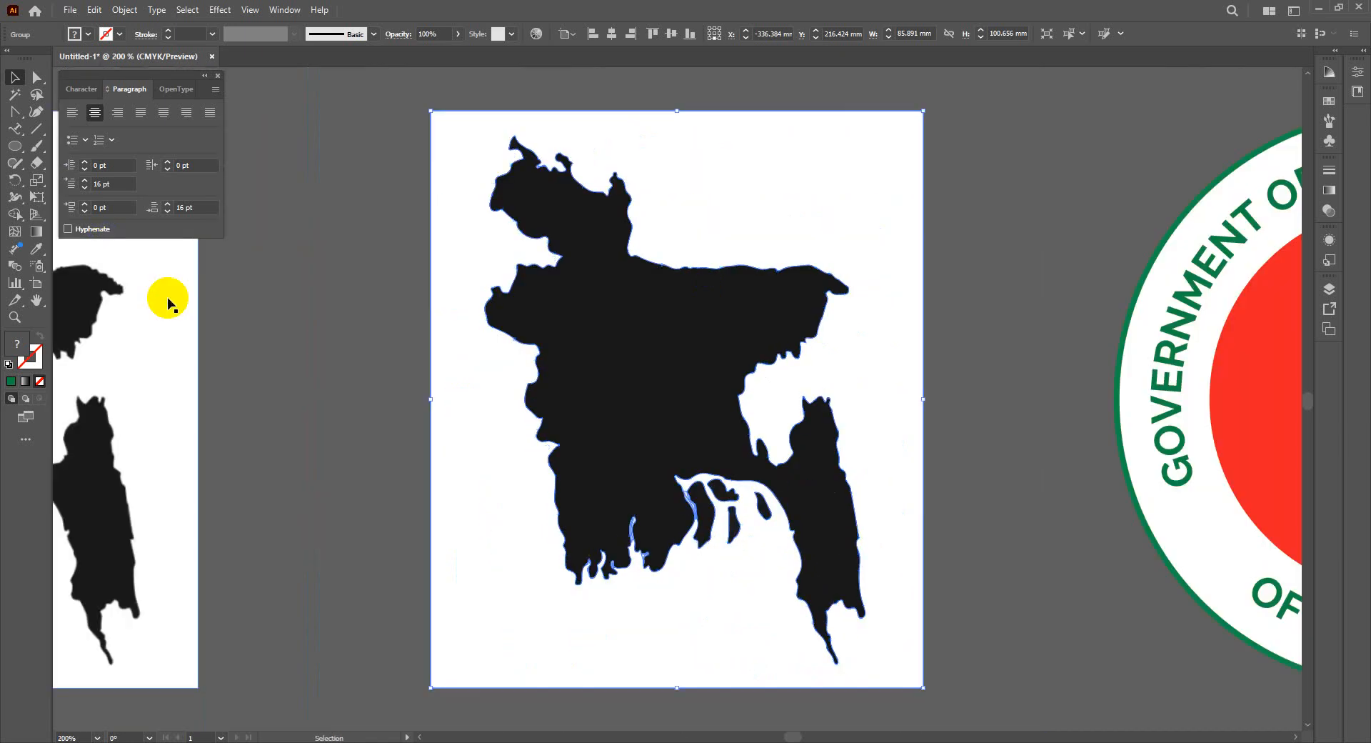
ctrl+click(635, 208)
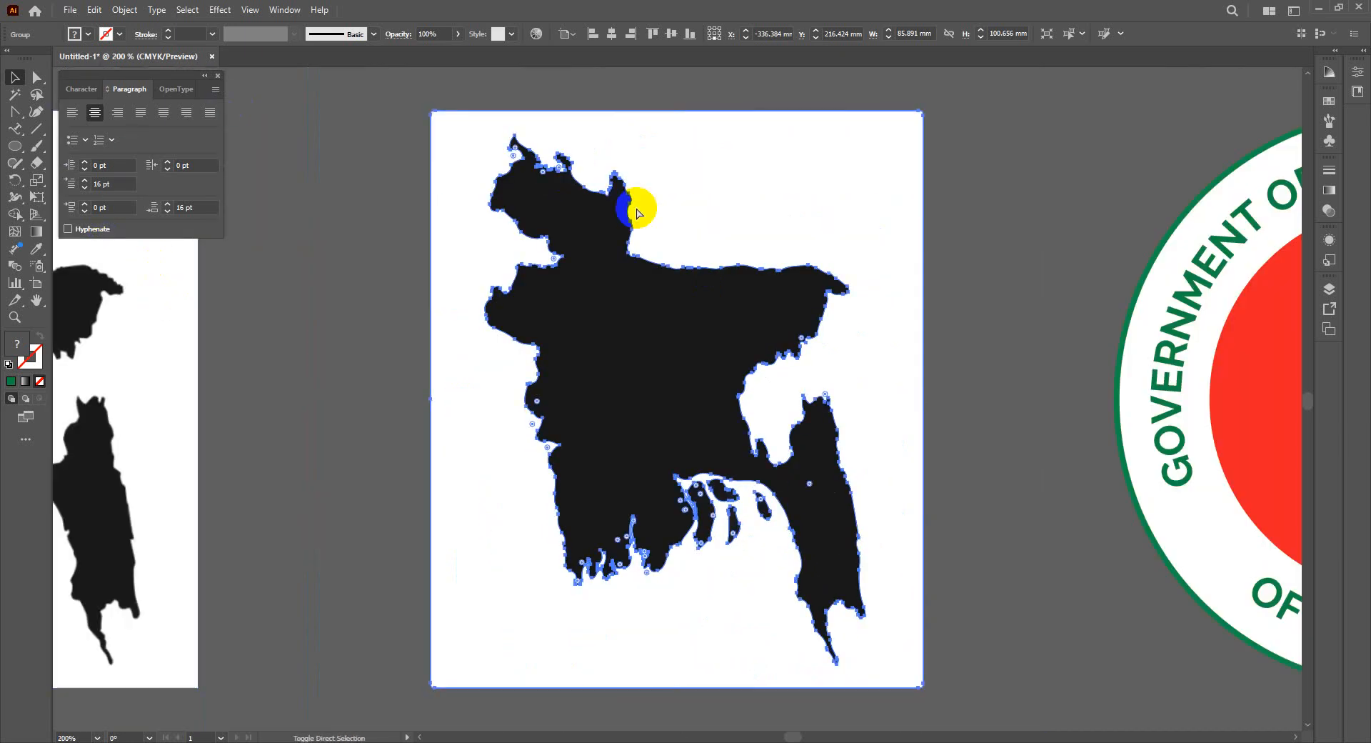
click(385, 323)
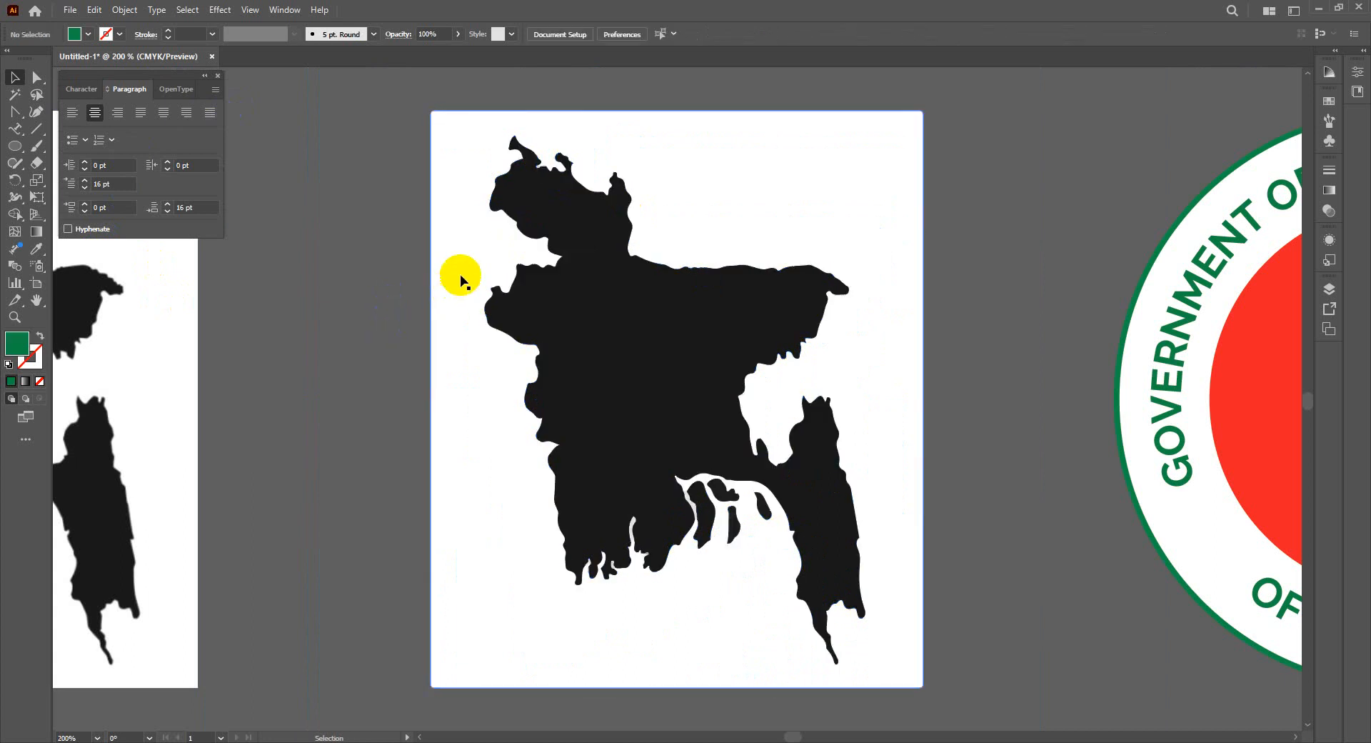
drag(460, 278, 578, 739)
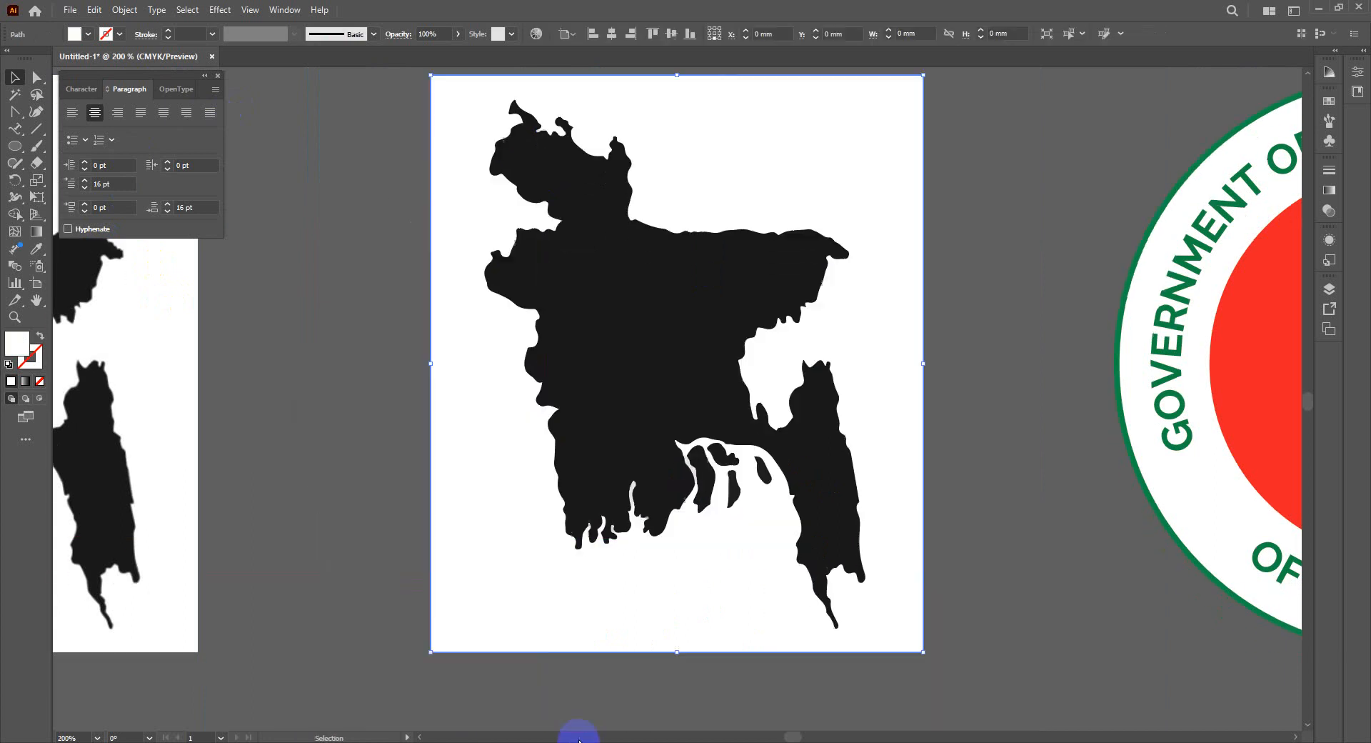
key(Delete)
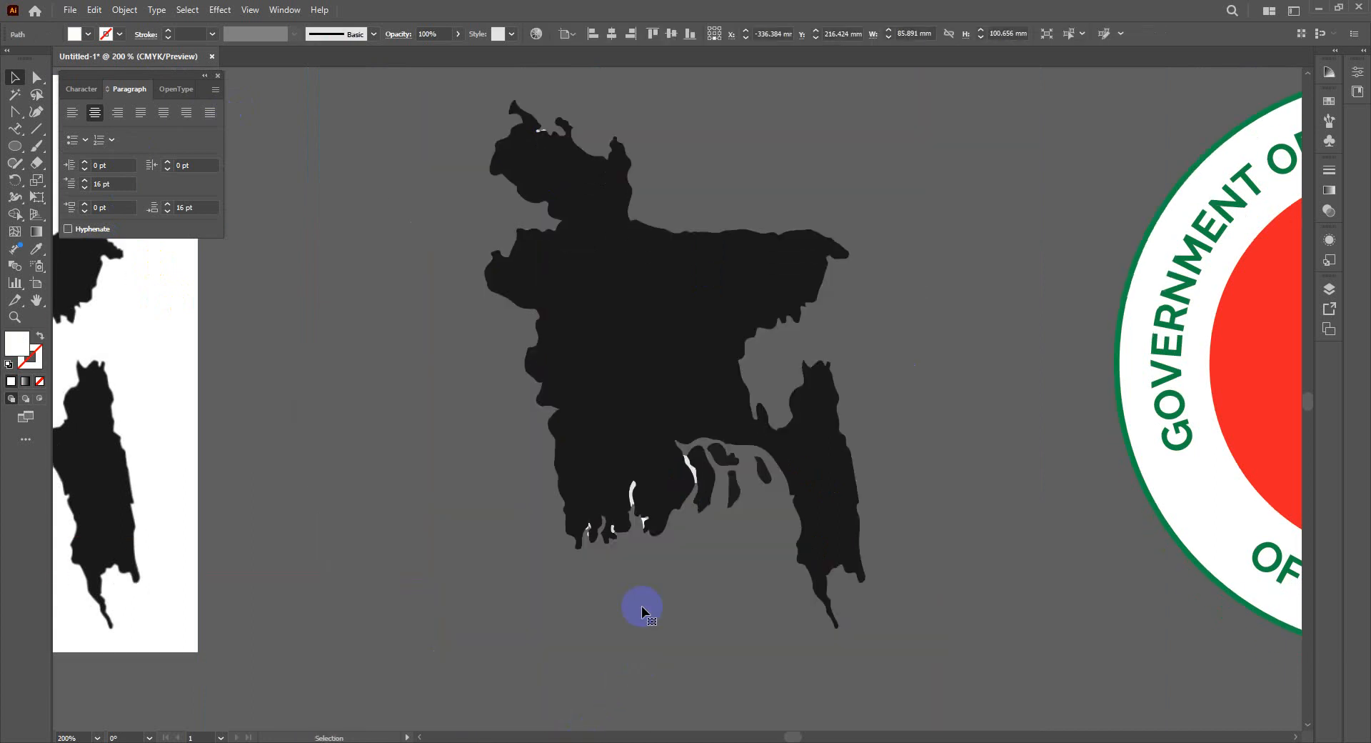
Step: Delete the leftover white slivers between the inlets and islands along the map's southern coast
click(664, 490)
click(689, 464)
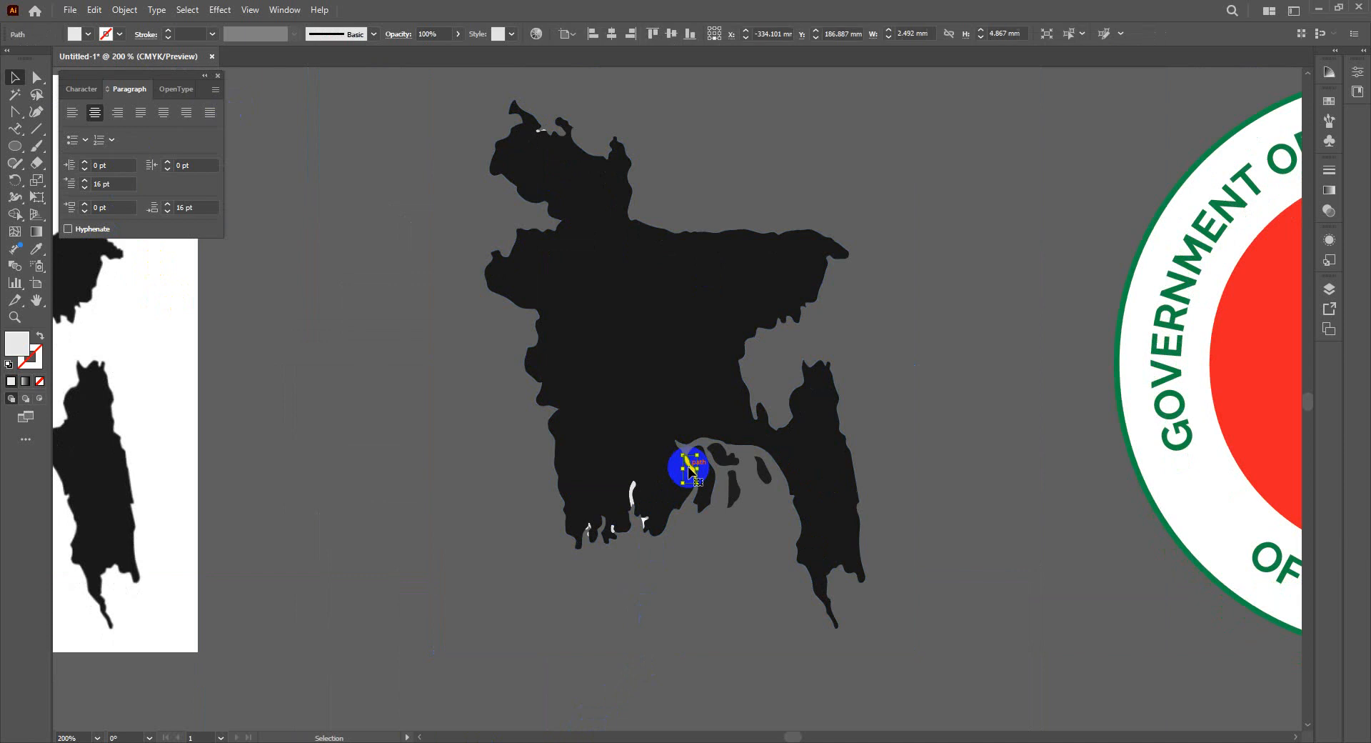
key(Delete)
click(633, 494)
key(Delete)
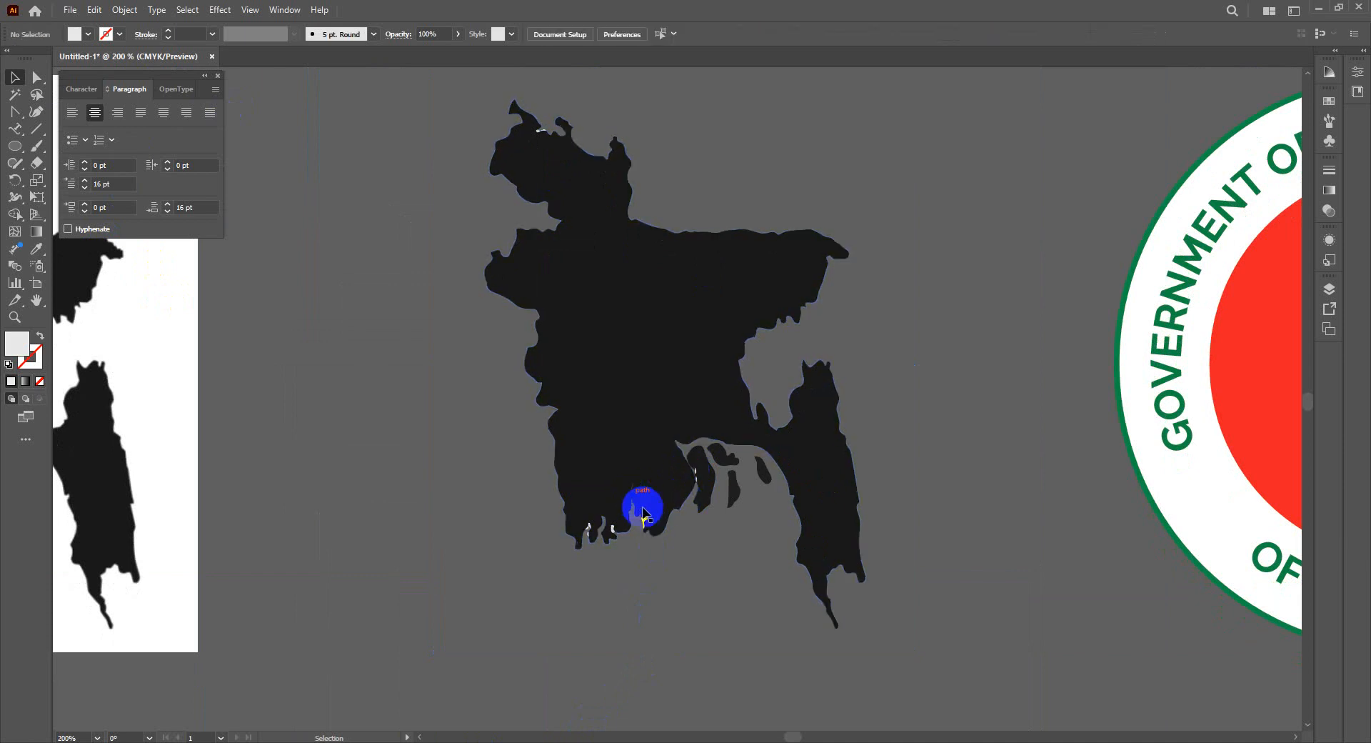
click(644, 523)
key(Delete)
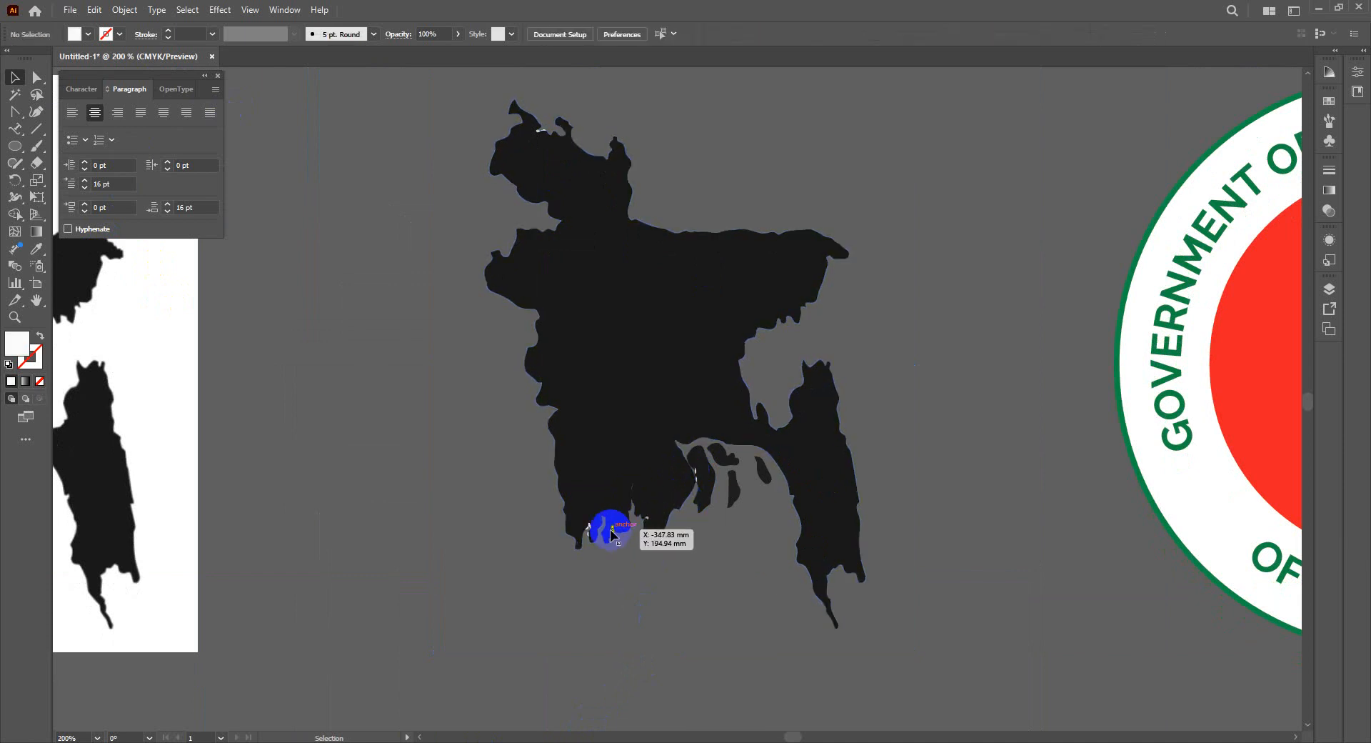
click(611, 530)
key(Delete)
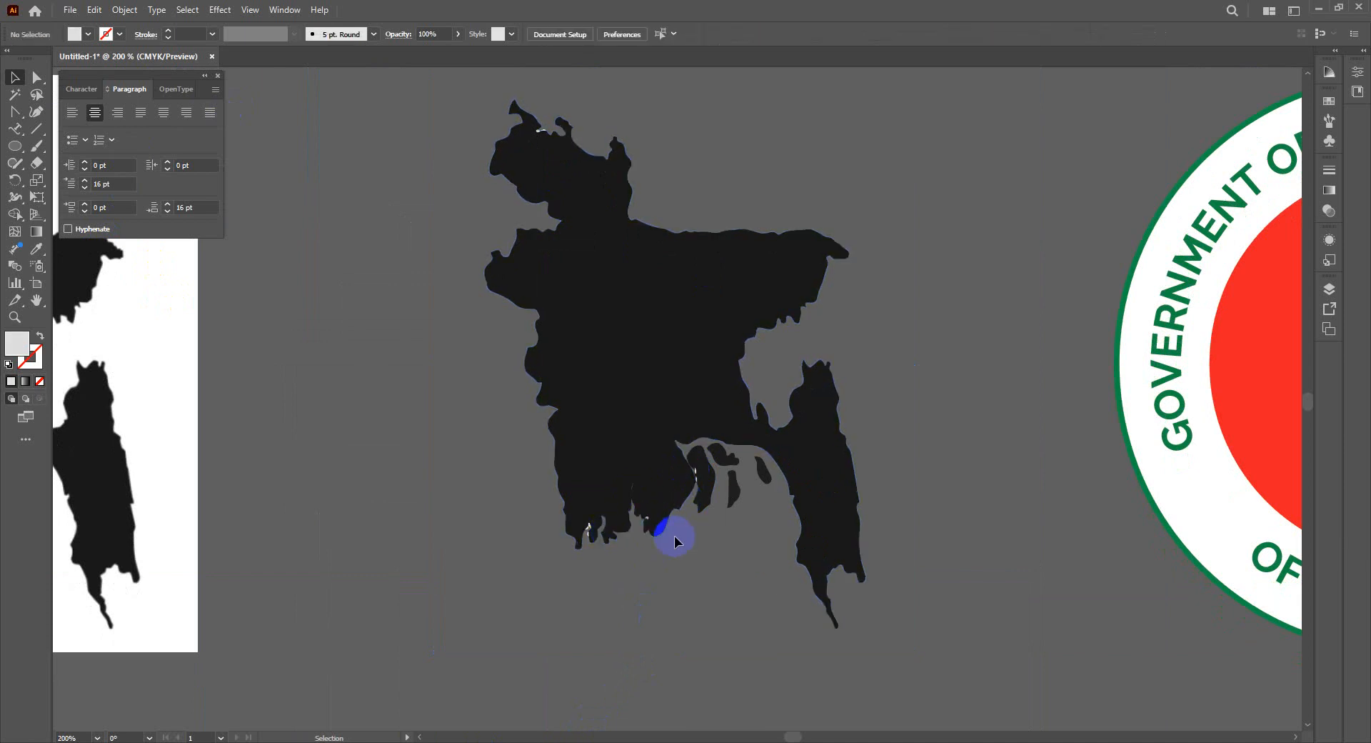
click(698, 477)
key(Delete)
Step: Group the remaining map pieces and fill the group with the yellow sampled from the reference emblem's map
drag(433, 87, 805, 678)
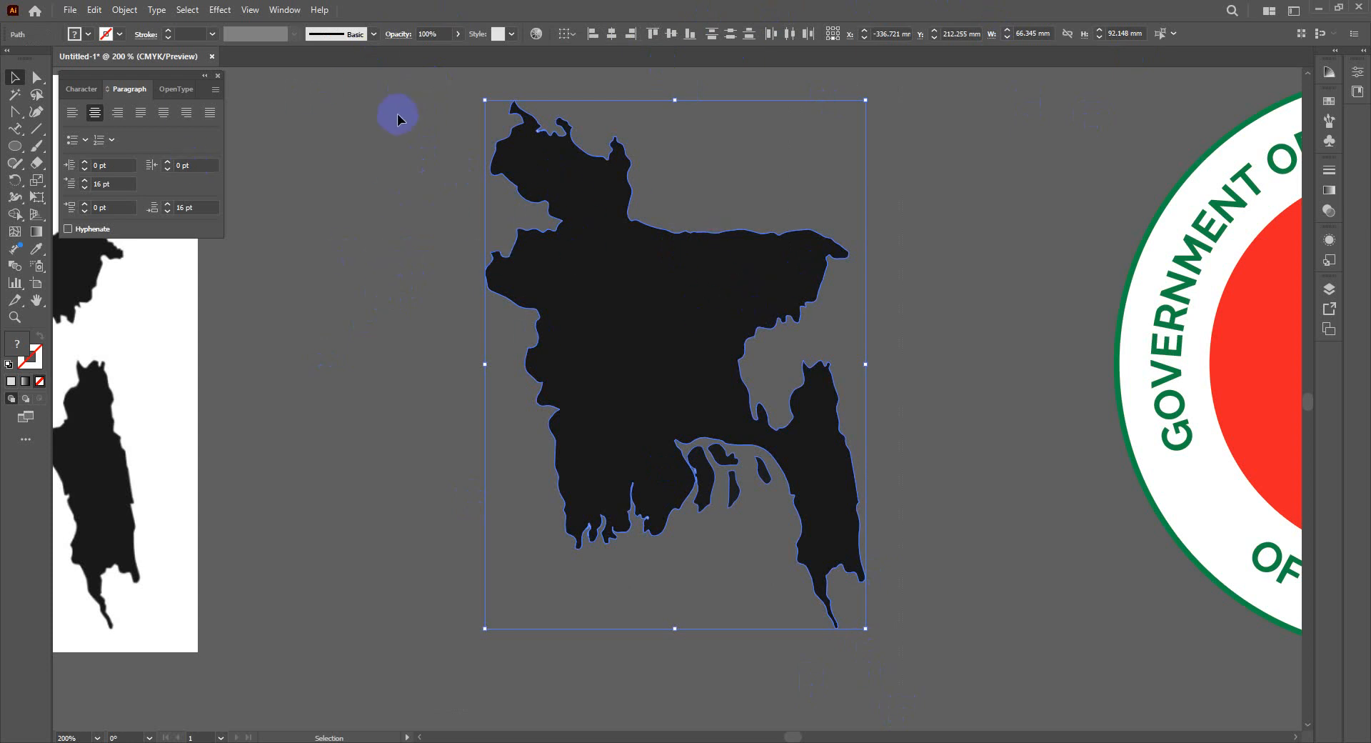
key(ctrl+g)
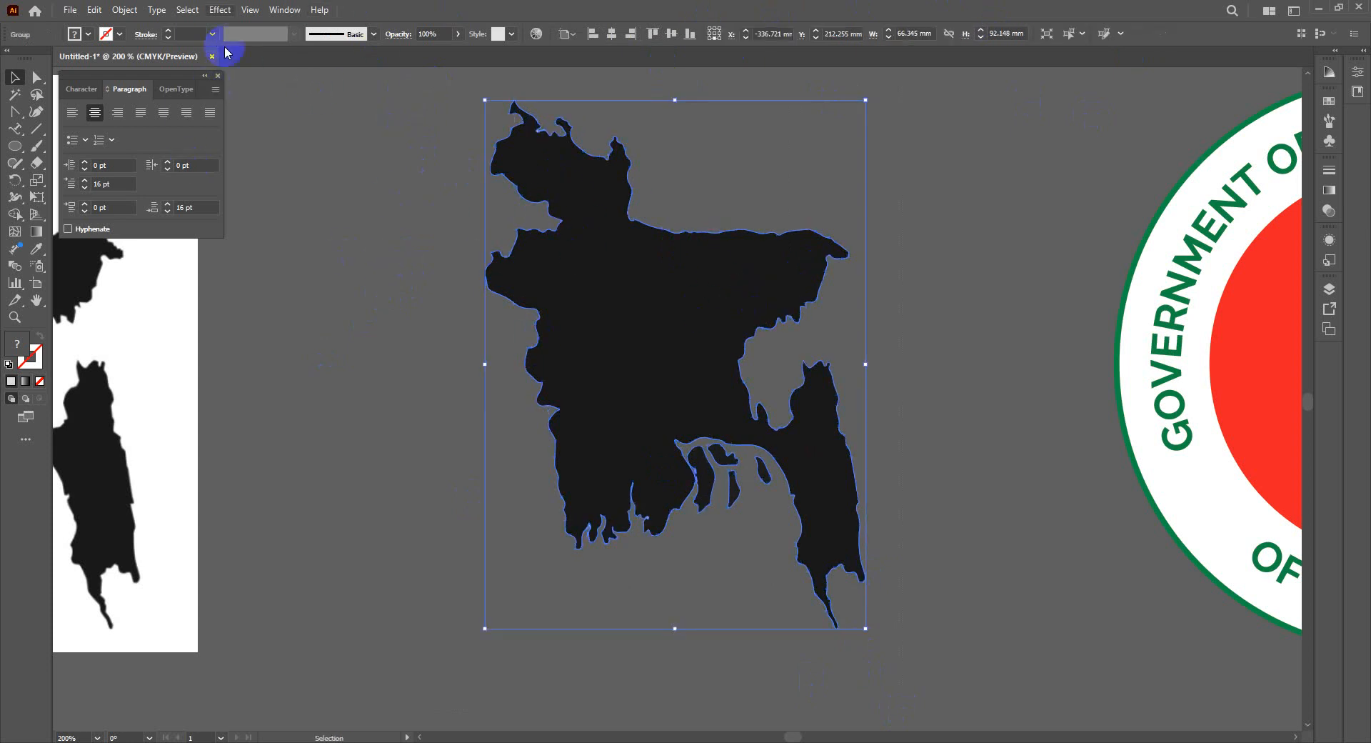
click(37, 248)
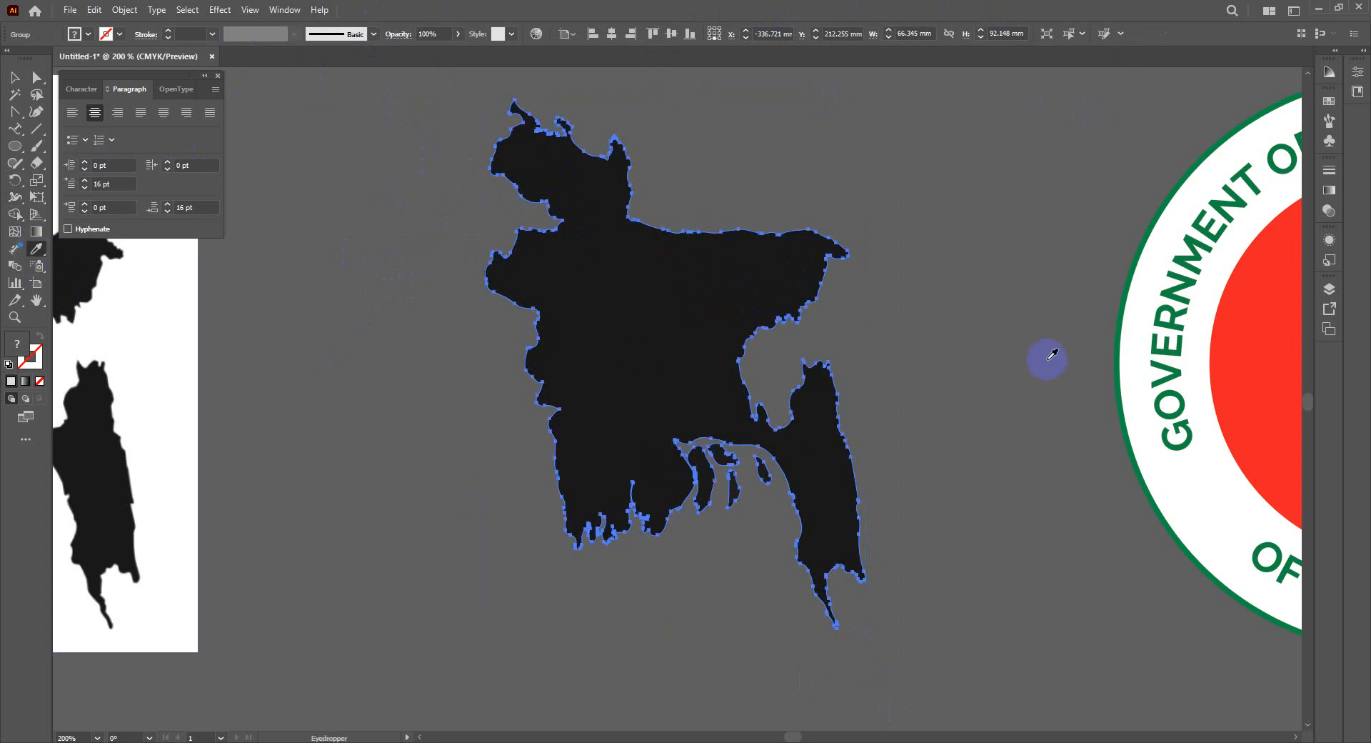
key(ctrl+minus)
key(ctrl+minus)
key(ctrl+minus)
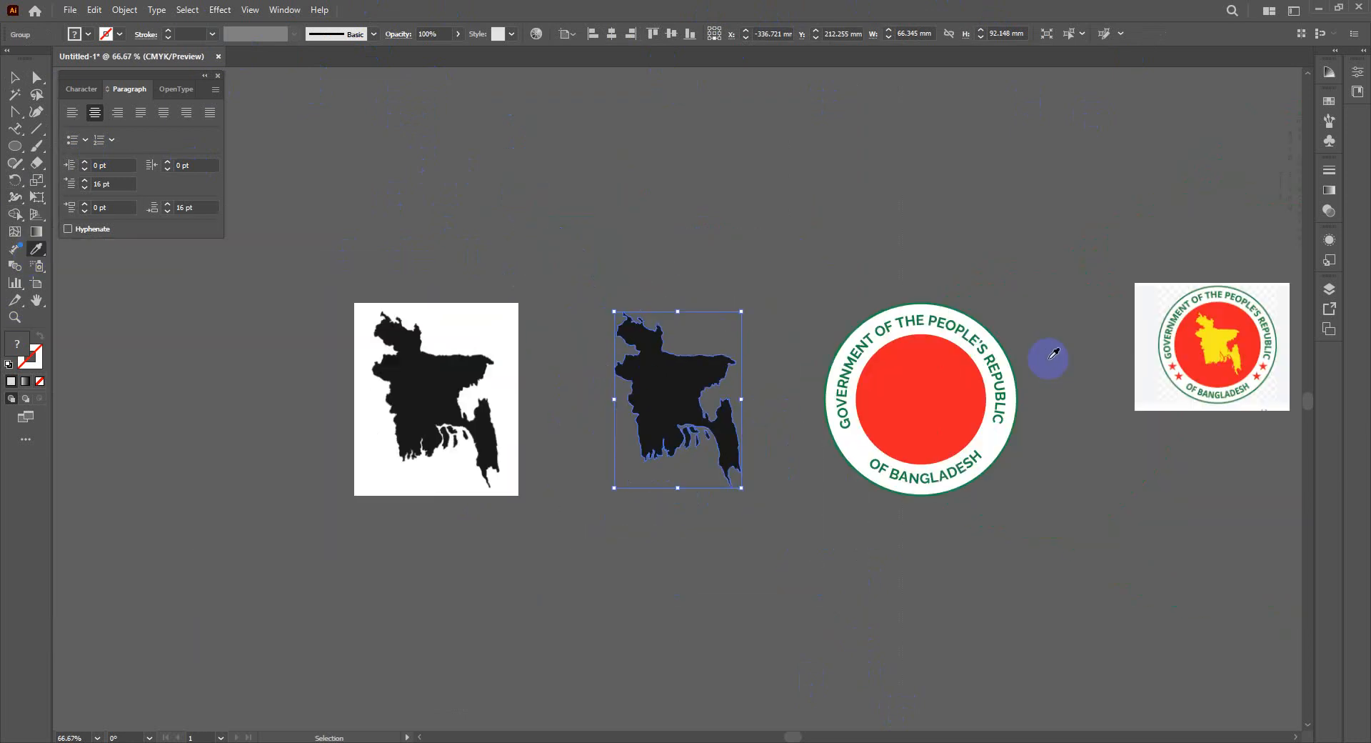
click(1211, 335)
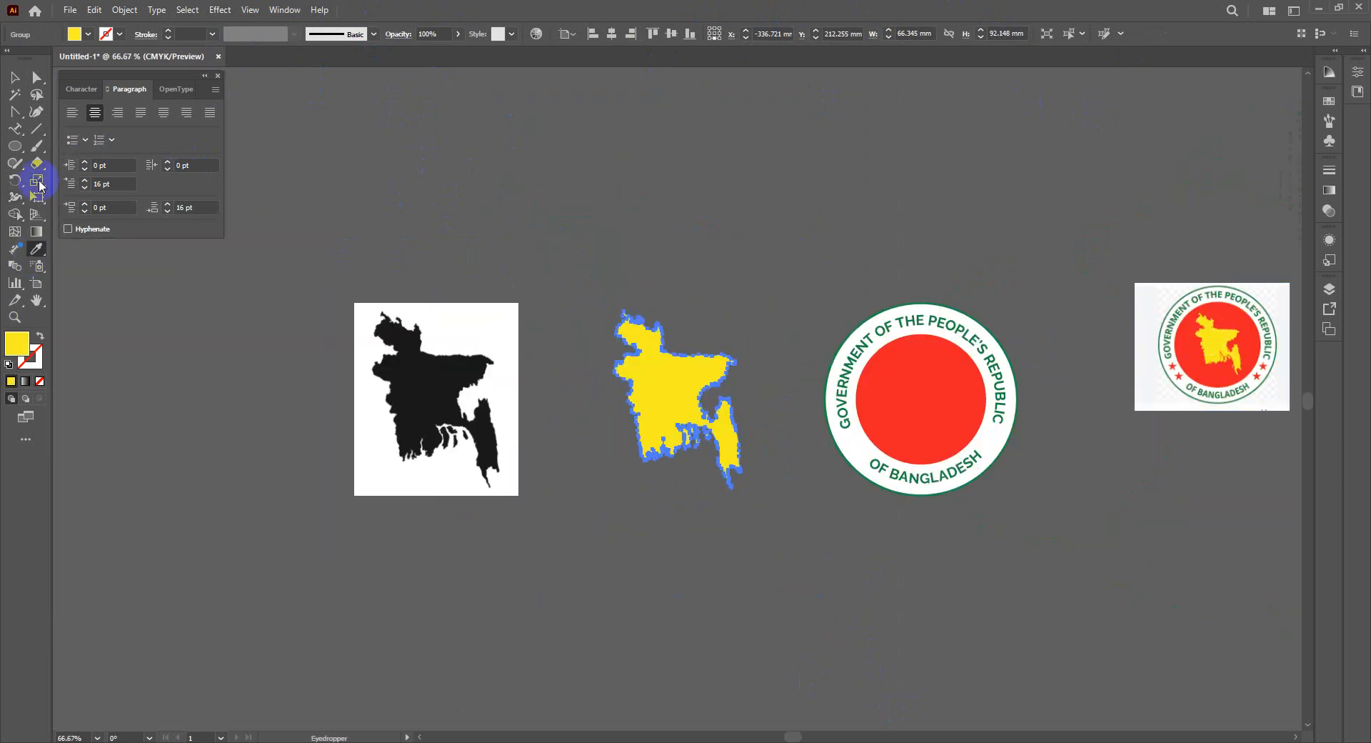
Step: Scale the yellow map down proportionally and place it centrally inside the emblem's red circle
click(14, 76)
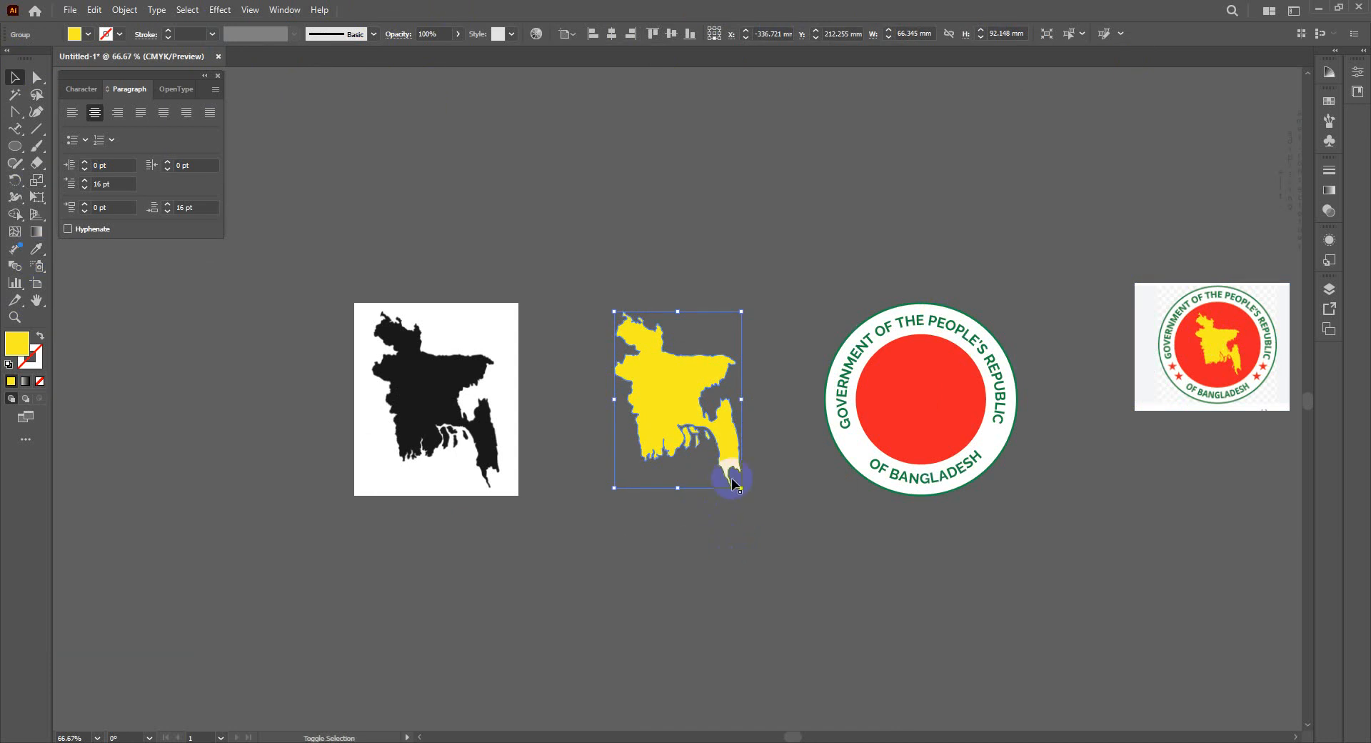
drag(741, 487, 976, 458)
click(820, 674)
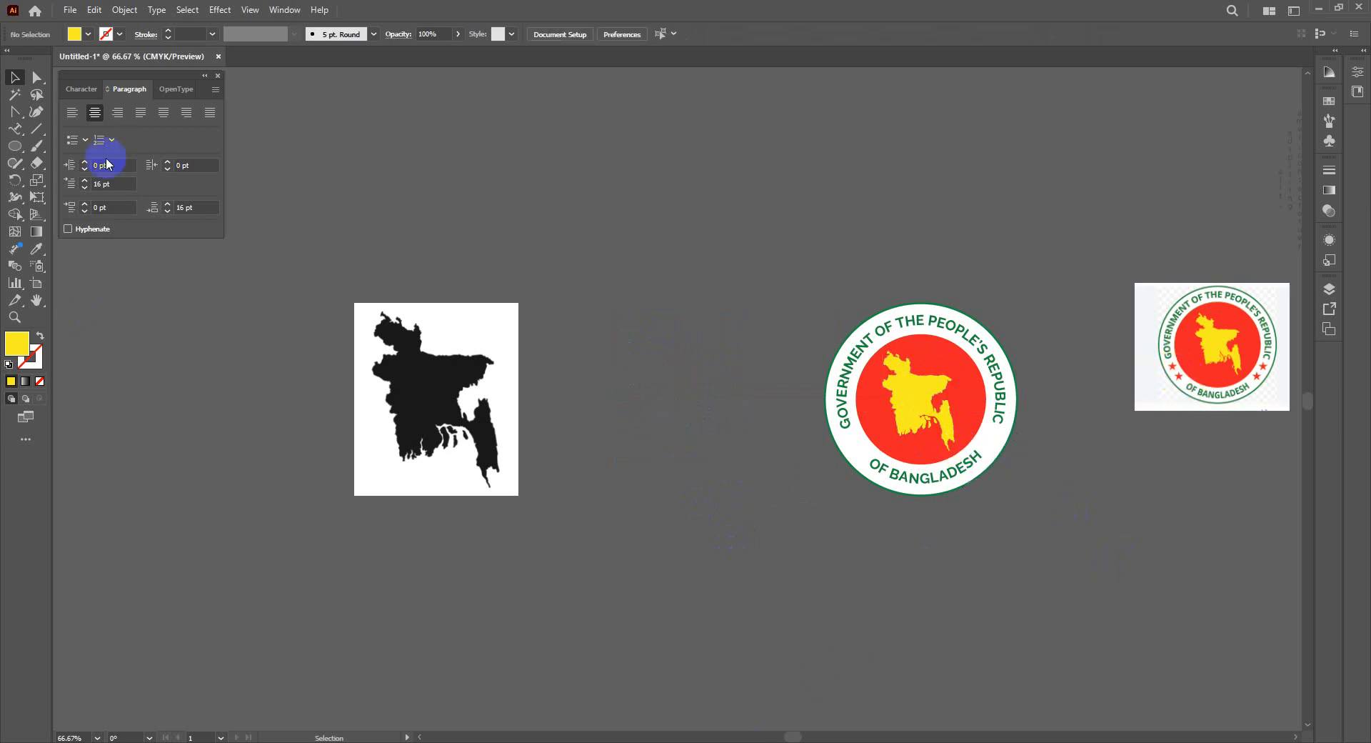
Step: Draw a five-pointed star in the white ring below the start of GOVERNMENT and scale it to about 7.3 mm wide
right_click(14, 145)
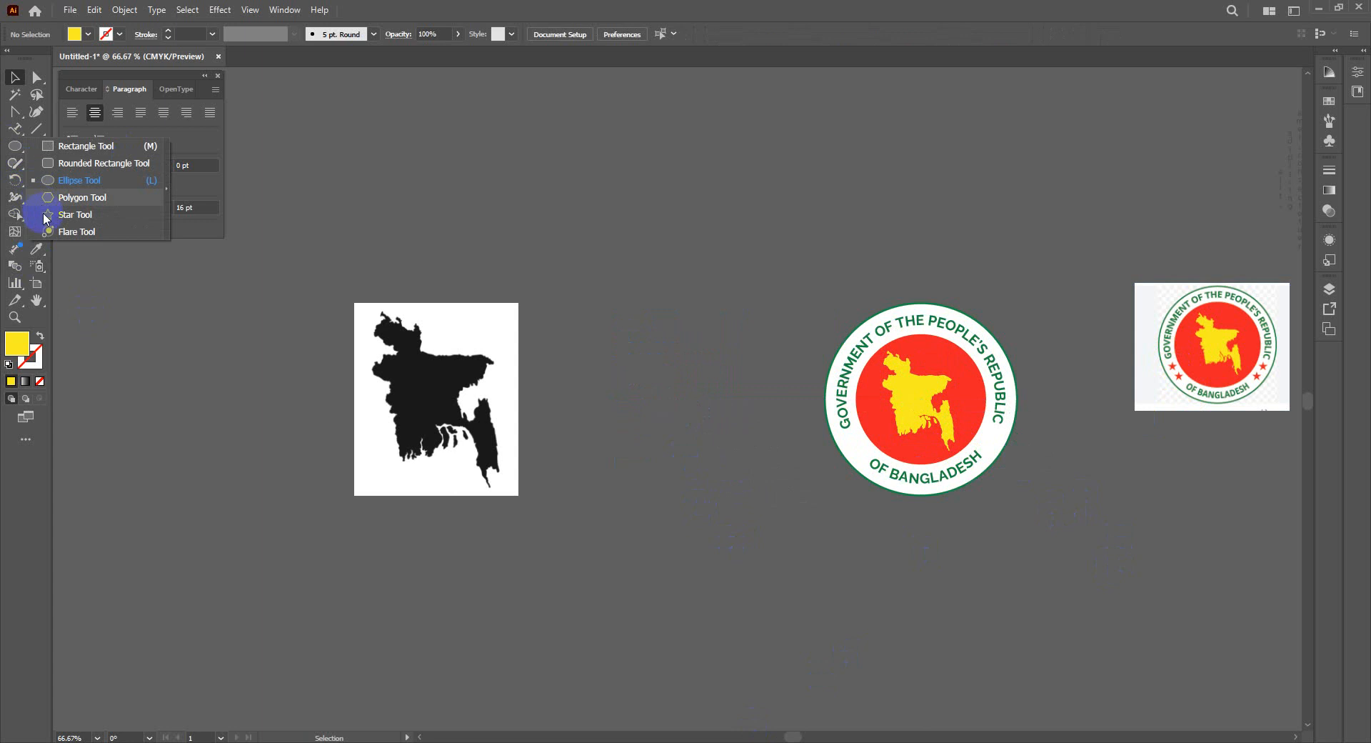
click(75, 215)
drag(849, 435, 859, 444)
click(14, 76)
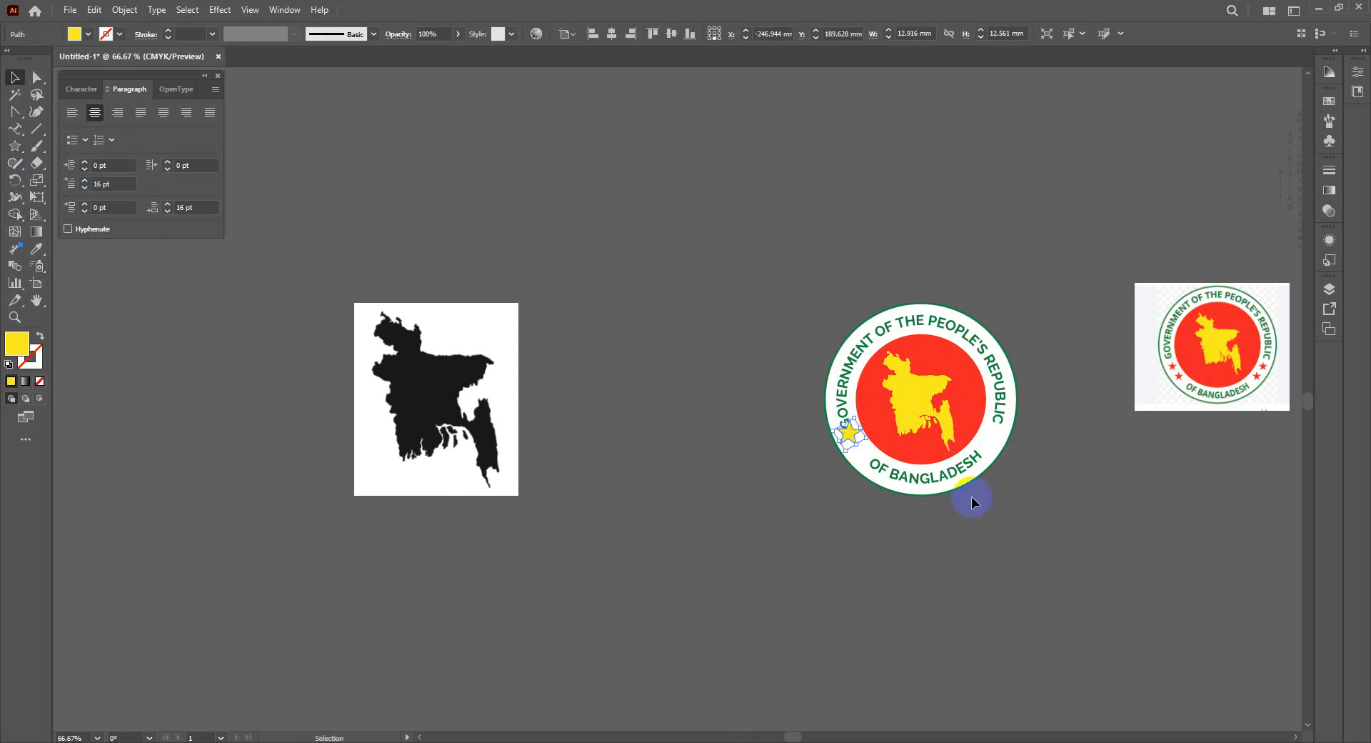
scroll(972, 499, up, 3)
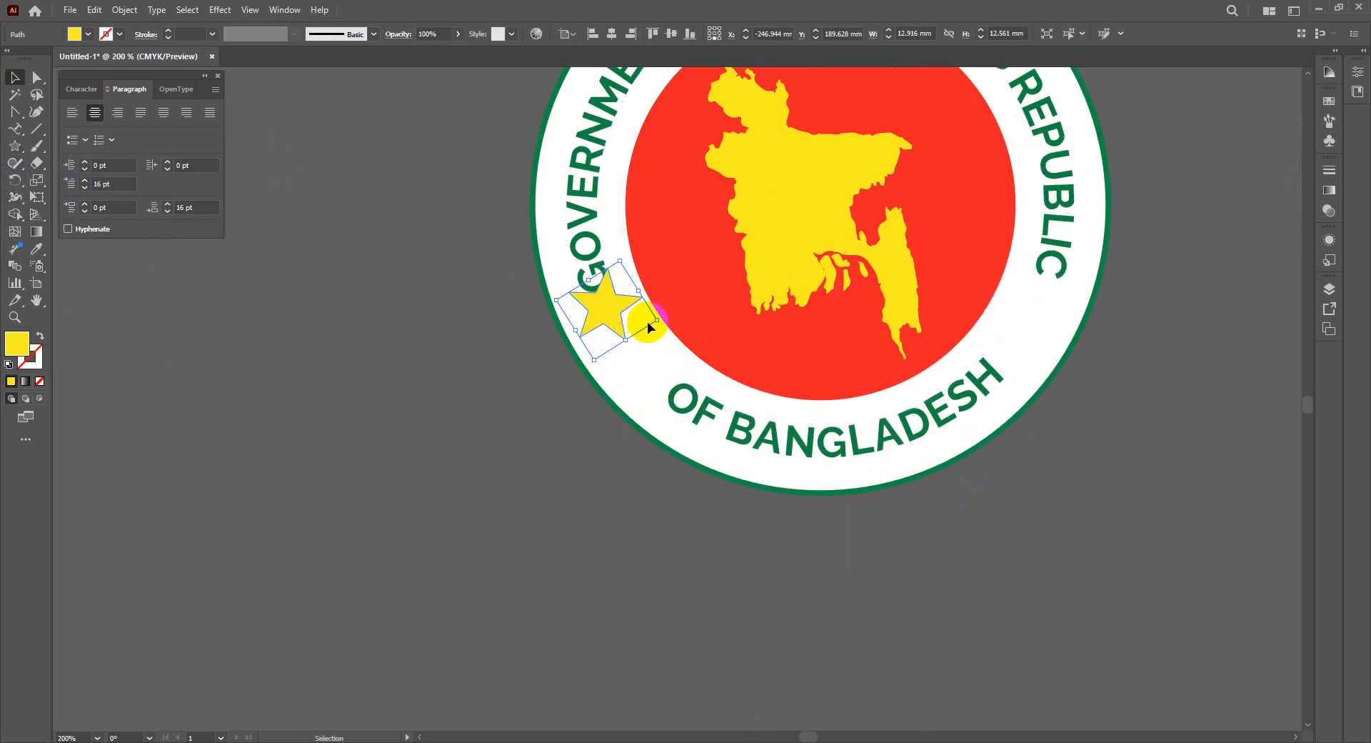
drag(657, 321, 613, 326)
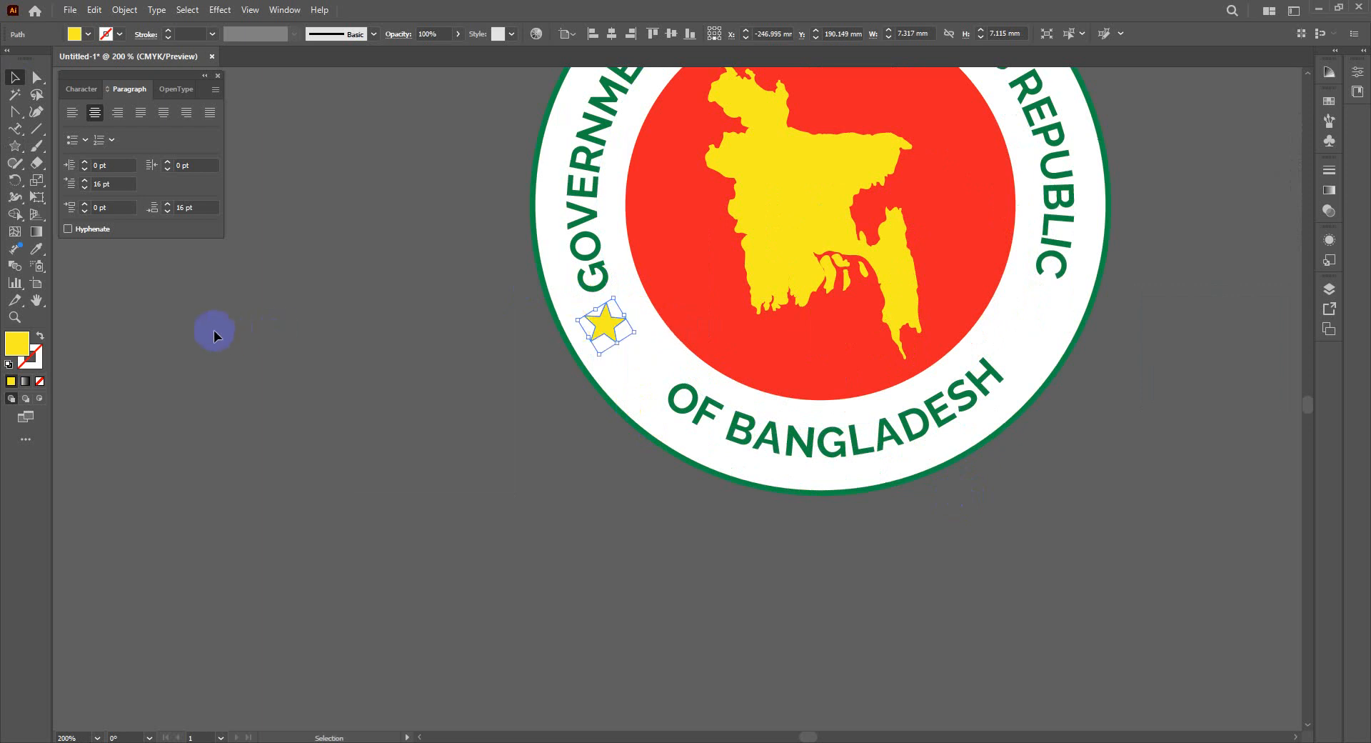
Step: Fill the star with the red sampled from the inner circle and place a copy diagonally below it, before OF BANGLADESH
key(i)
click(716, 306)
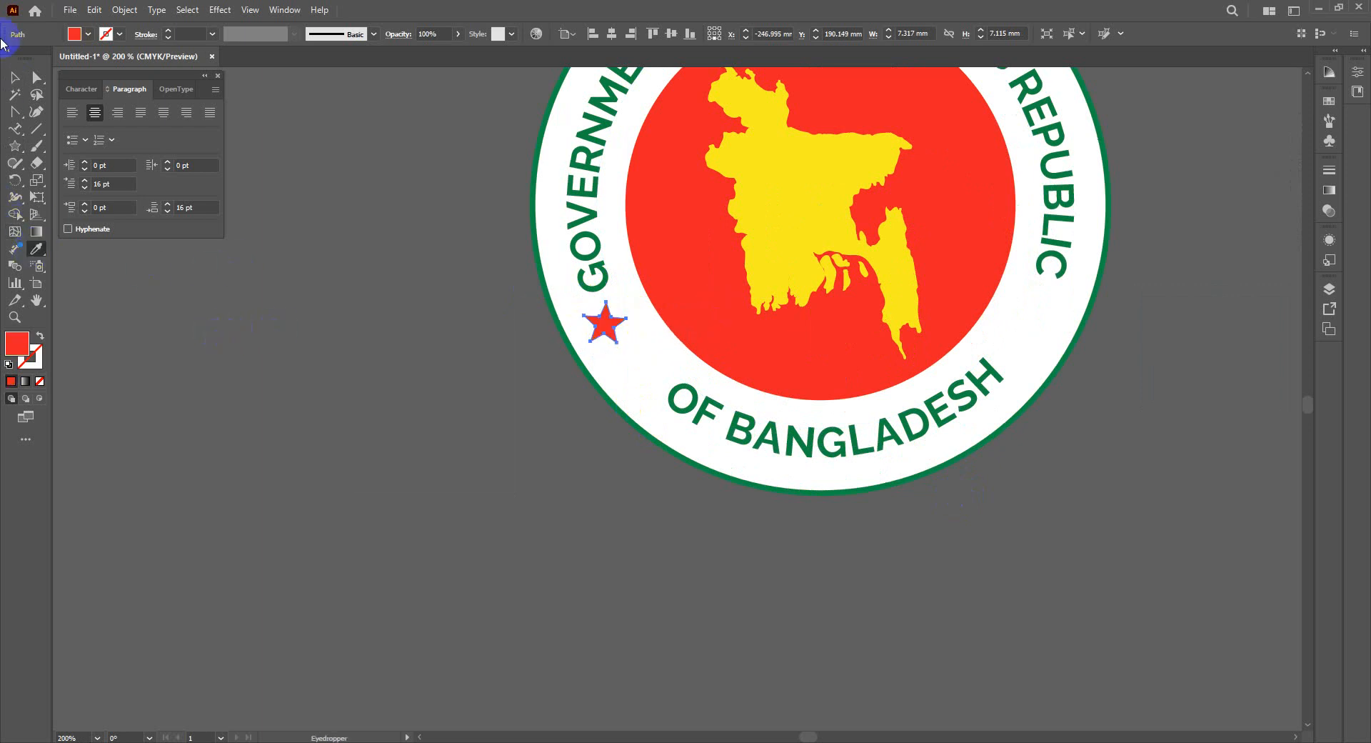
click(12, 77)
click(489, 398)
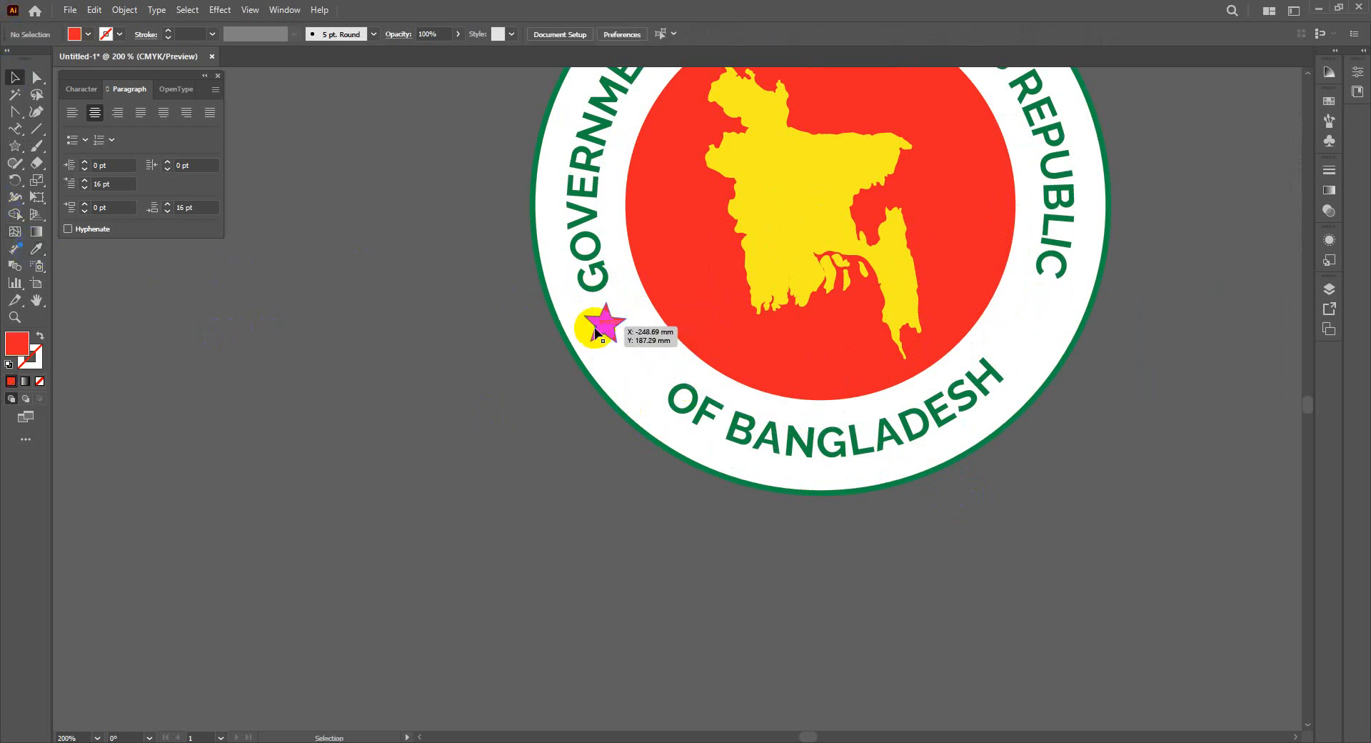
drag(602, 329, 641, 372)
Step: Reflect a copy of both stars across a vertical axis through the emblem's centre
shift+click(604, 322)
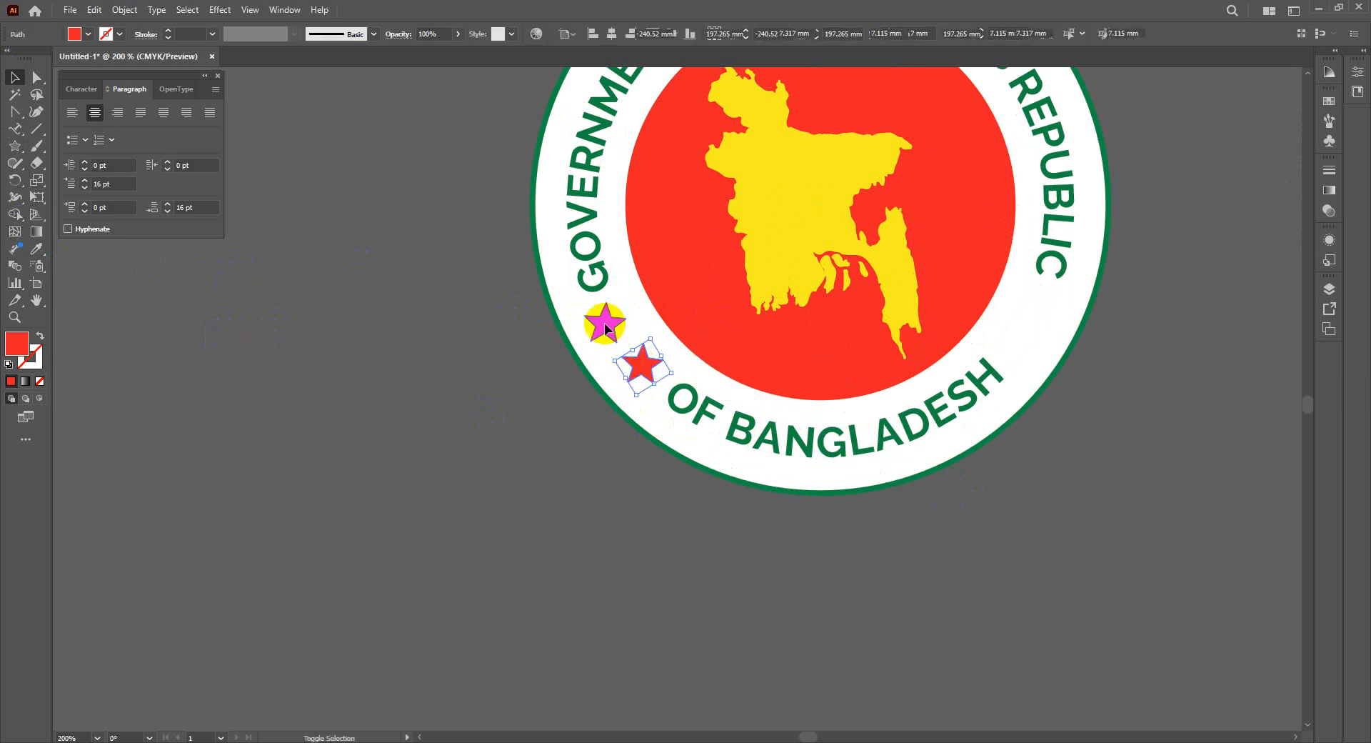
click(15, 179)
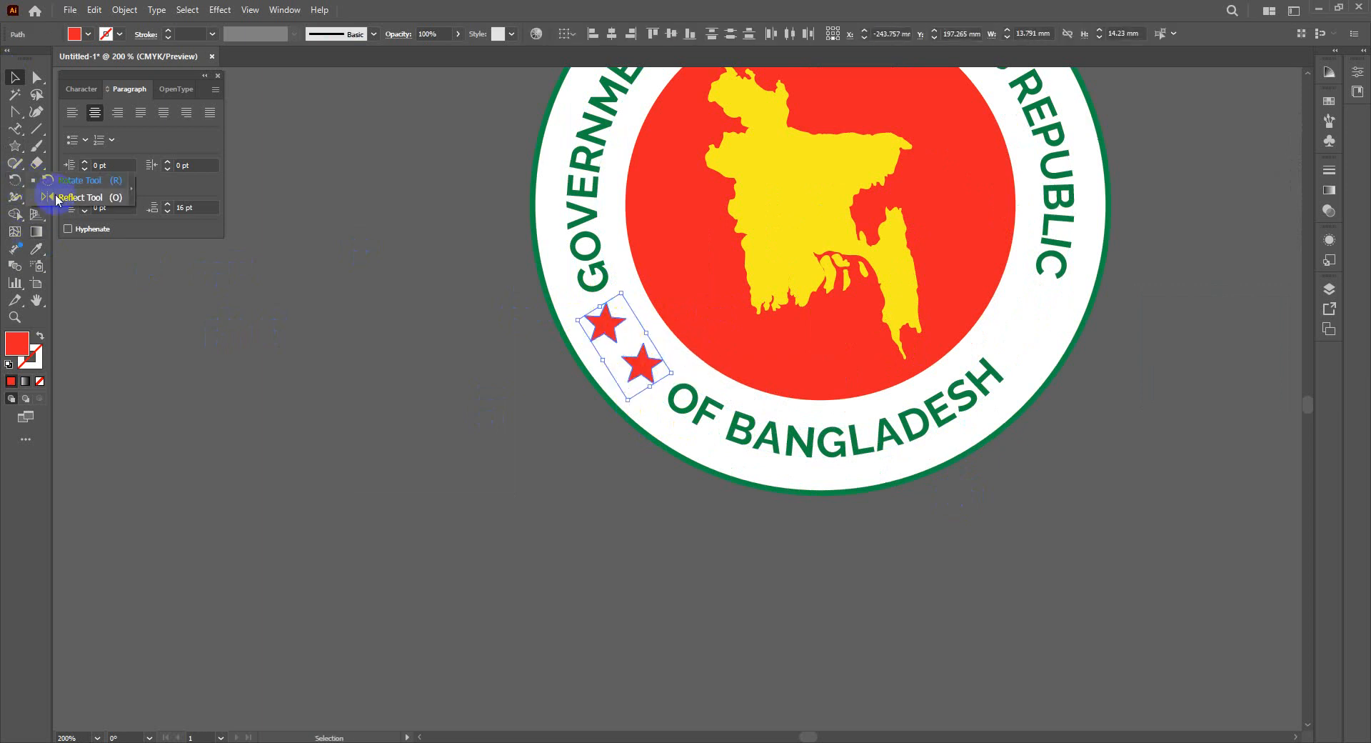
click(106, 204)
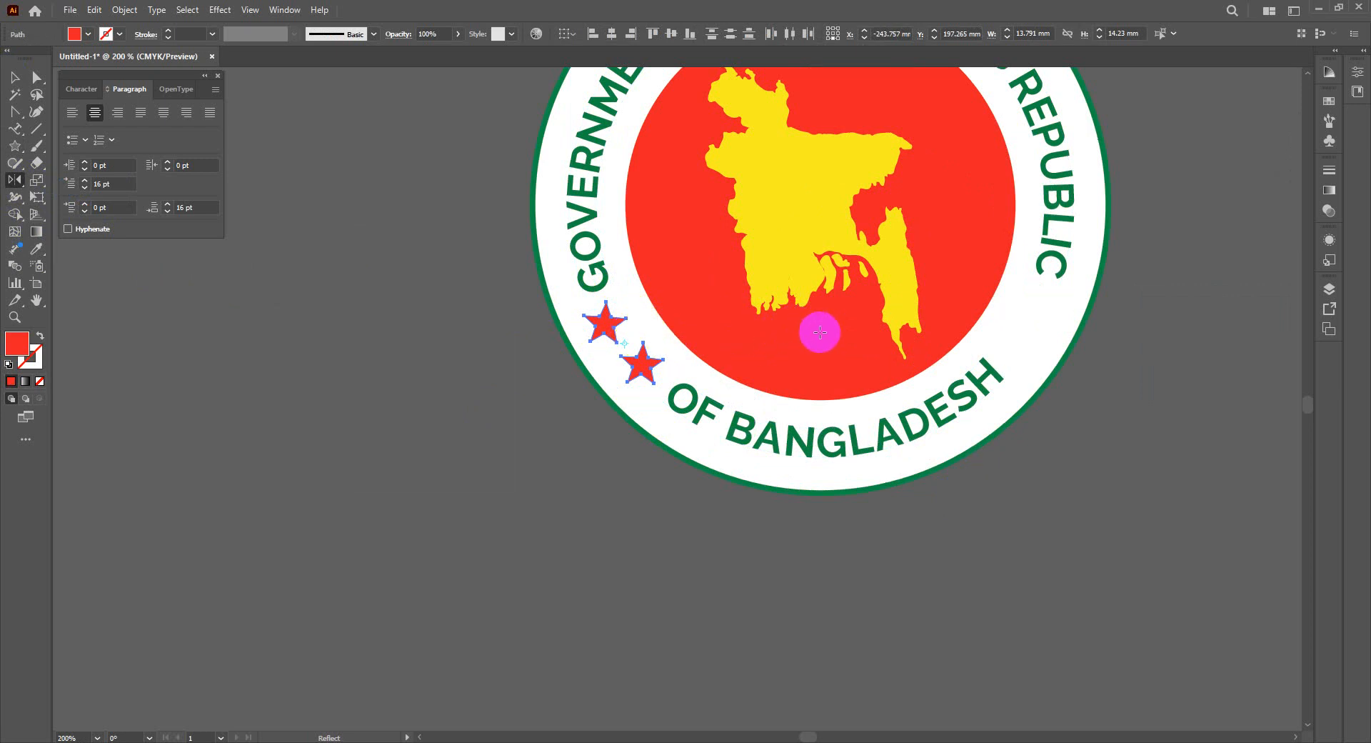
alt+click(820, 332)
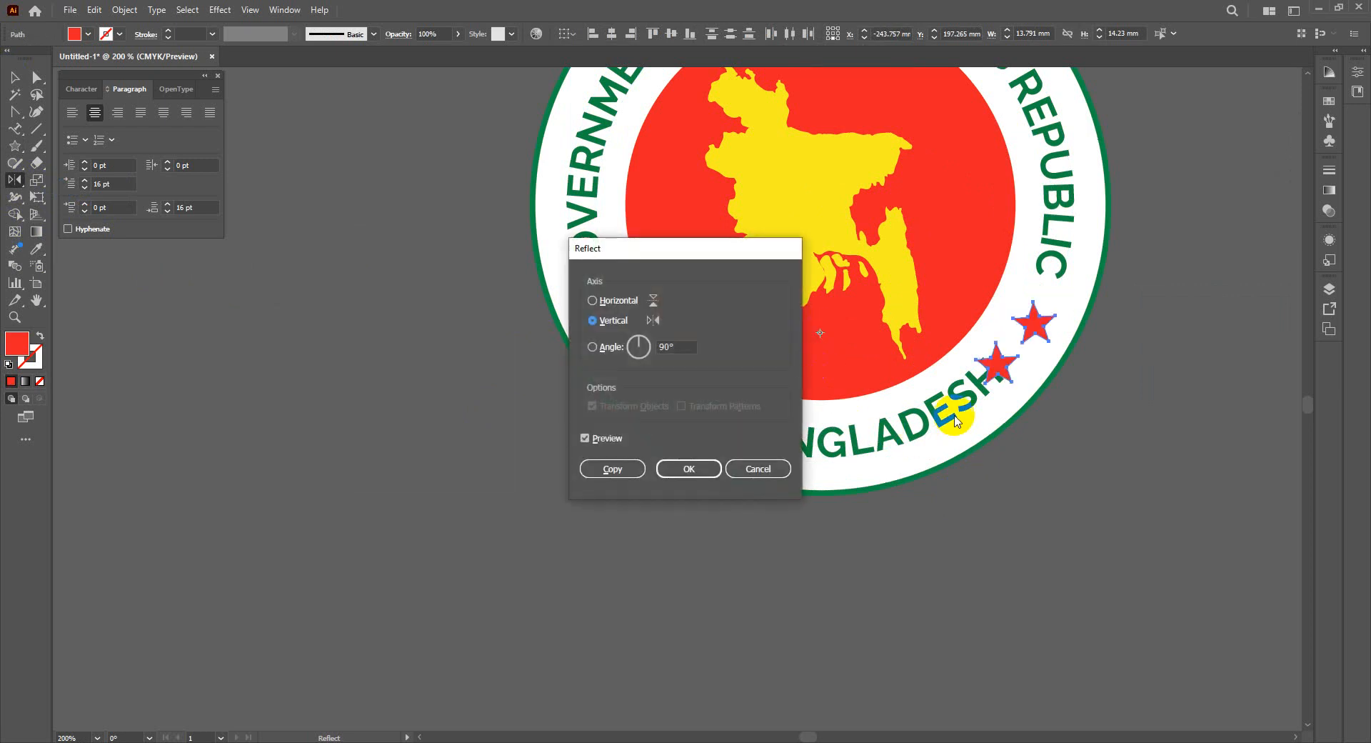
click(611, 468)
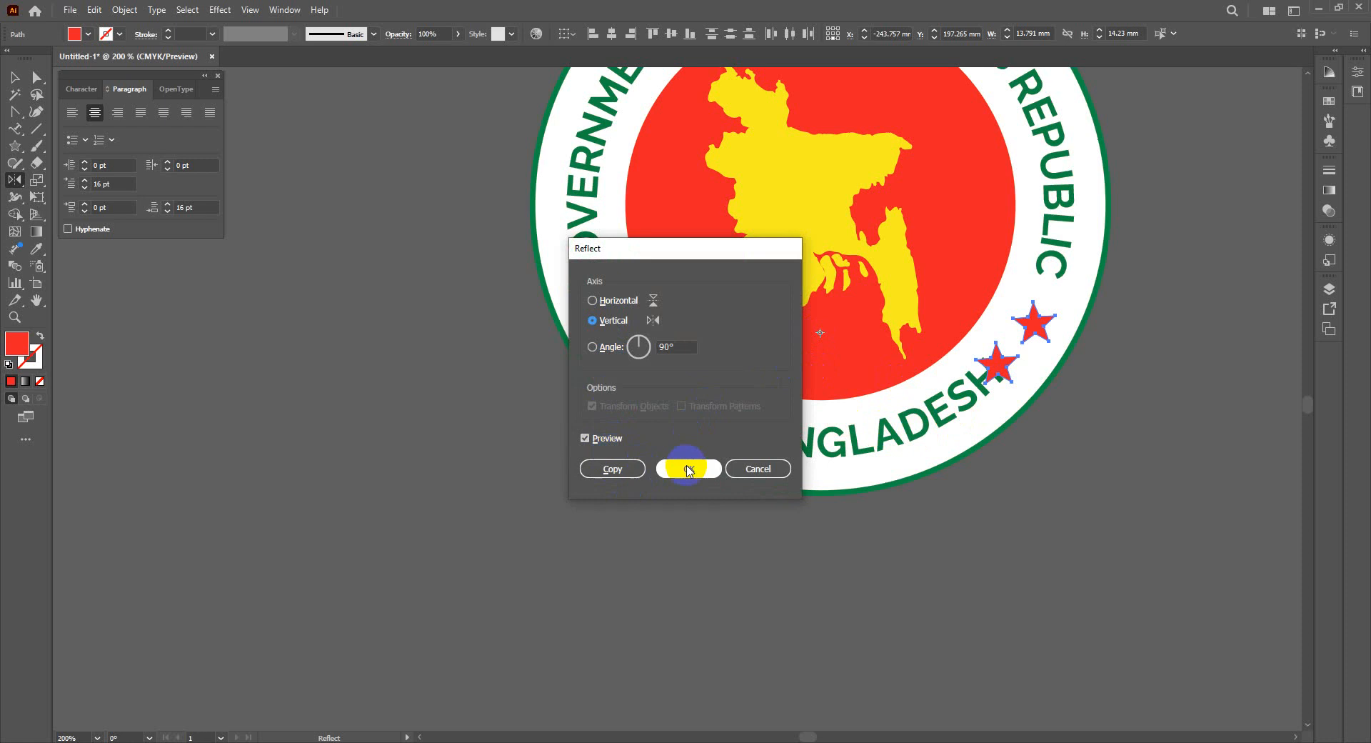
click(611, 469)
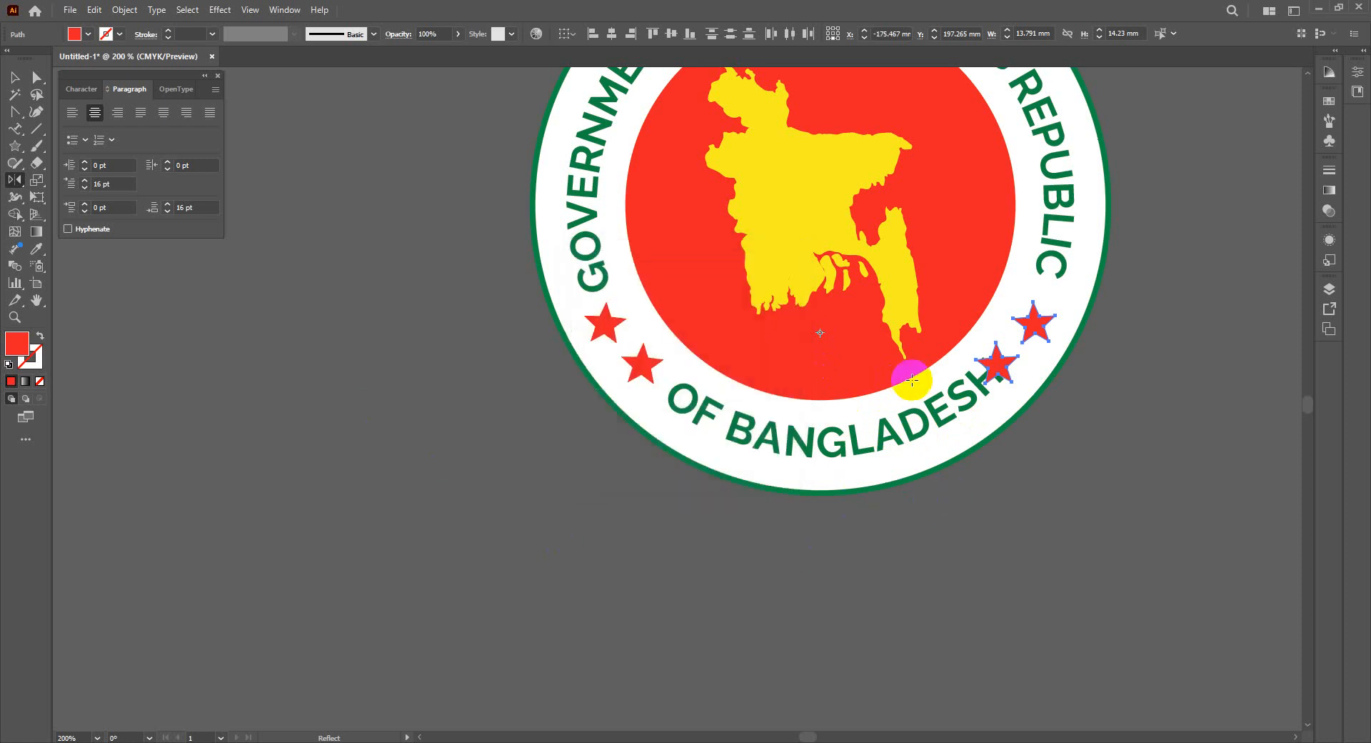
Step: Move the mirrored stars into the gap between REPUBLIC and BANGLADESH, and shift the upper one slightly inward
click(15, 78)
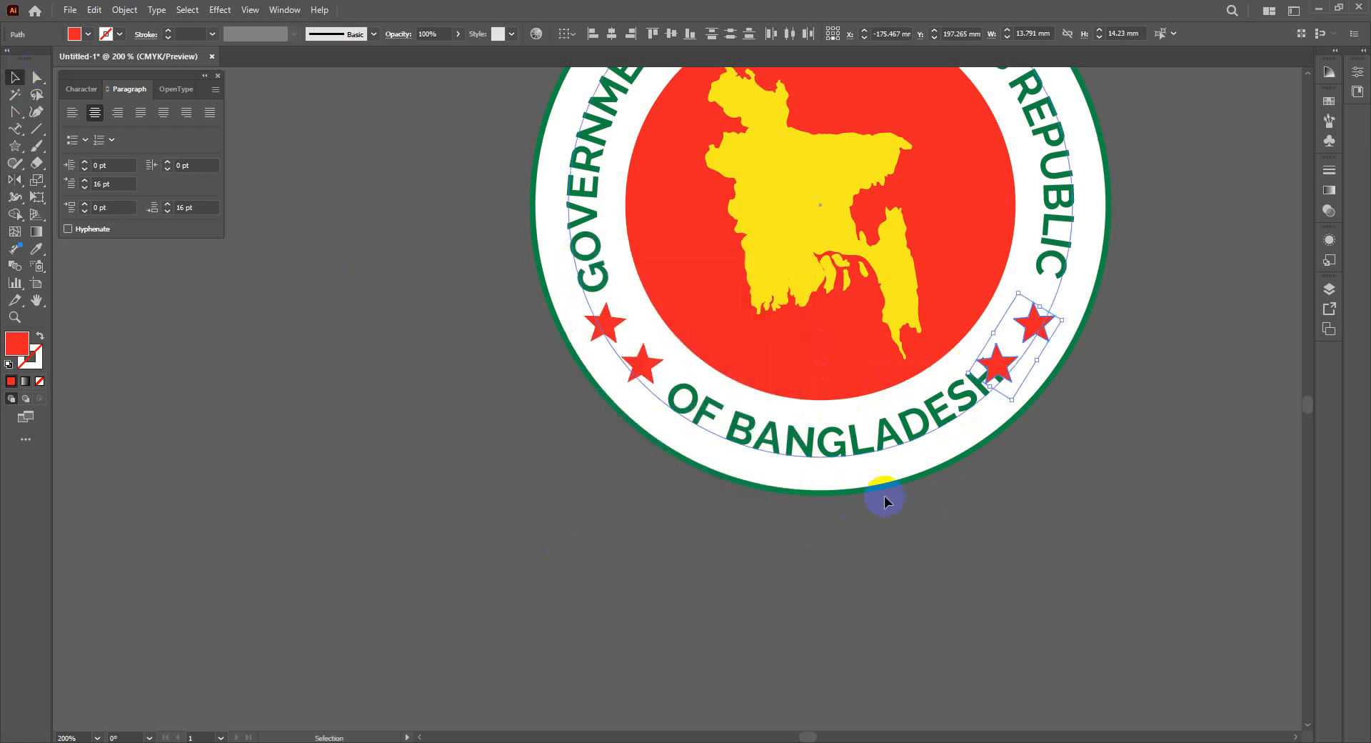
click(1035, 327)
drag(1035, 327, 1051, 309)
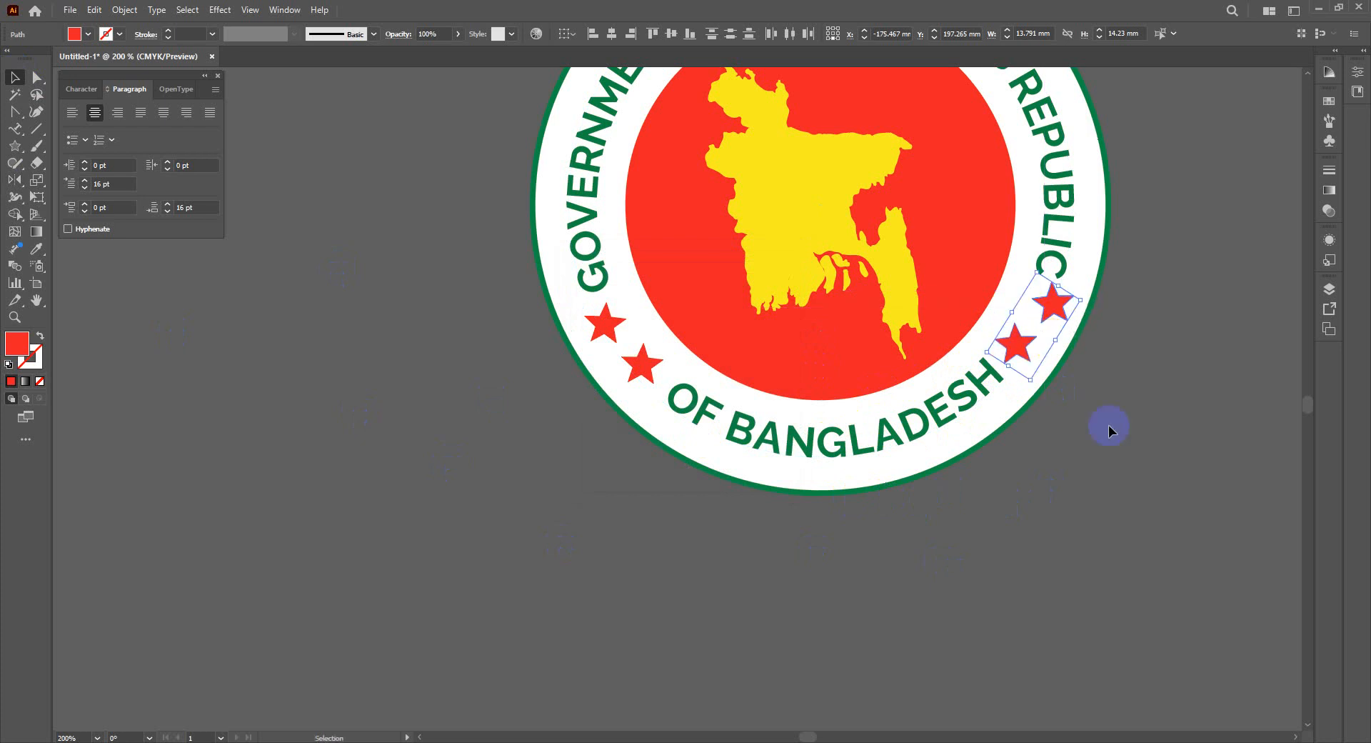
click(1204, 518)
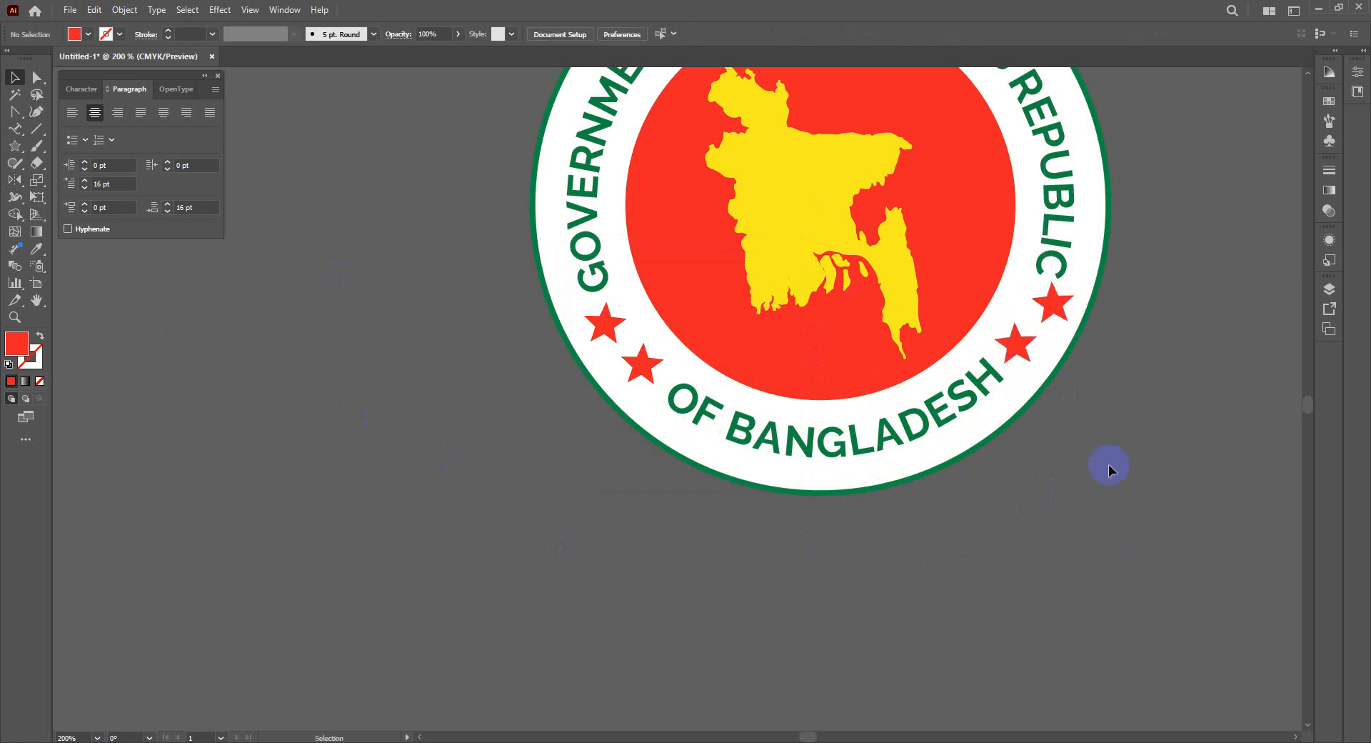
drag(1064, 309, 1053, 309)
click(899, 436)
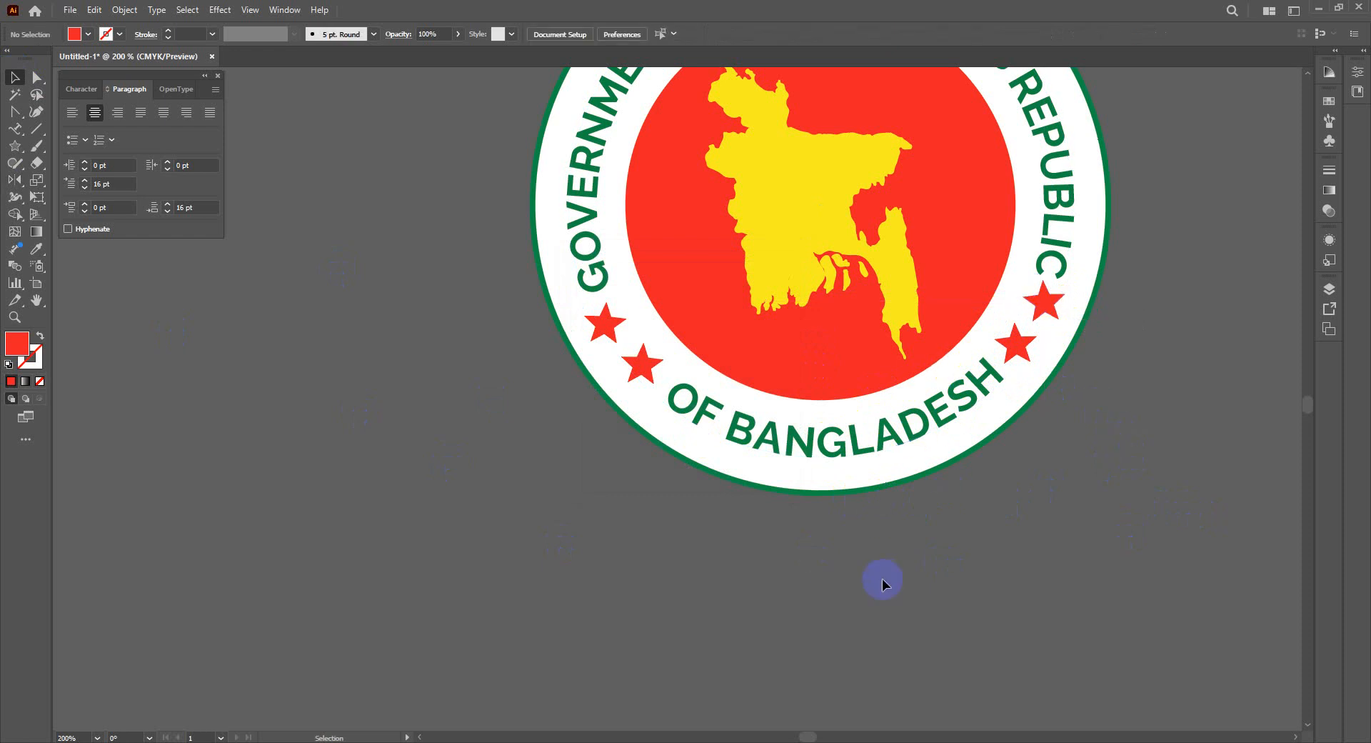
Step: Unlock all locked objects and select every part of the finished round emblem
key(ctrl+minus)
key(ctrl+minus)
key(ctrl+minus)
key(ctrl+minus)
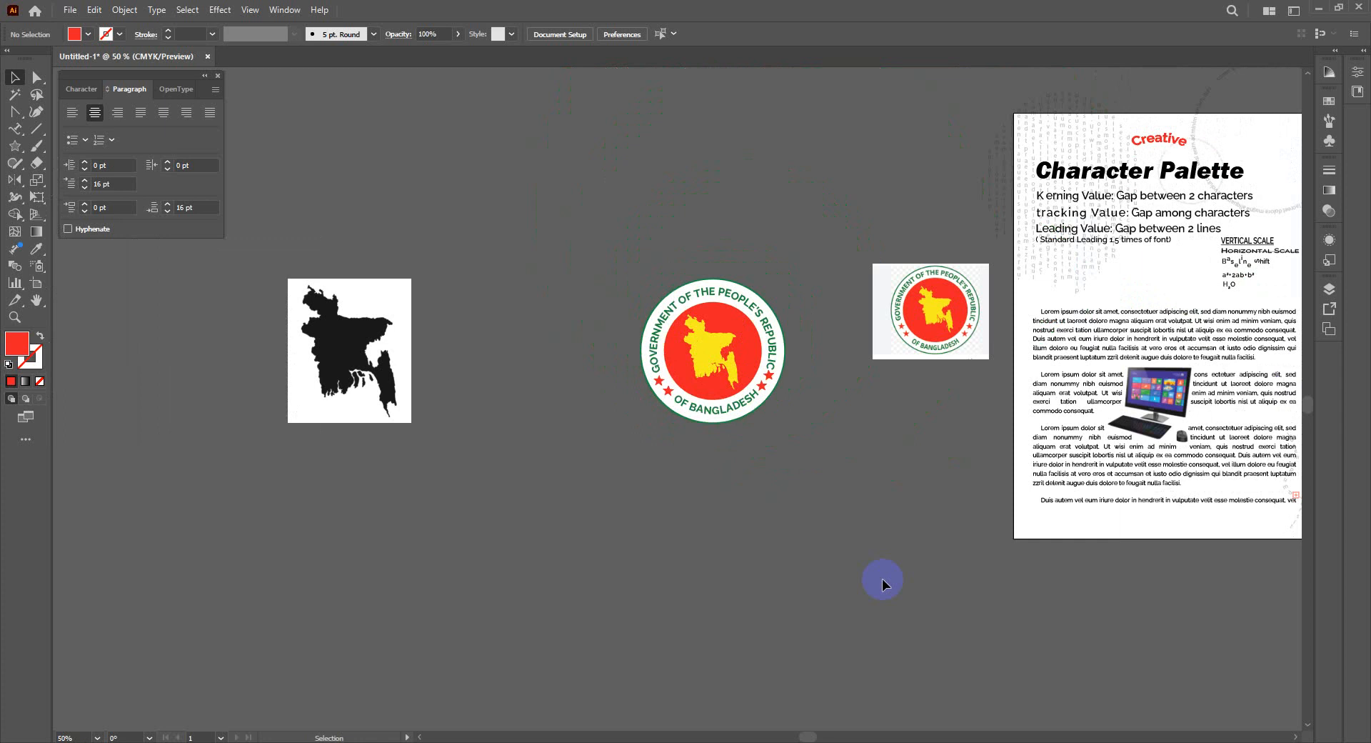
key(a)
key(ctrl+alt+2)
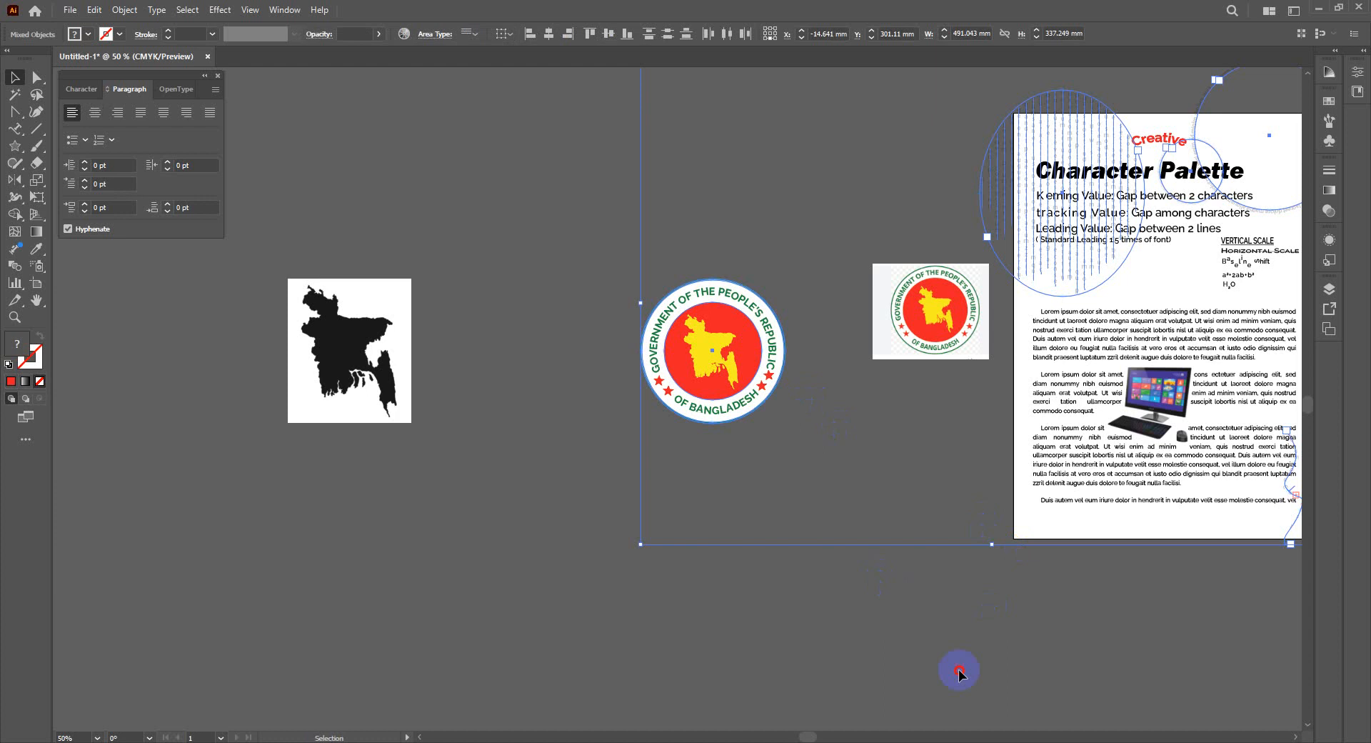
click(957, 672)
drag(828, 503, 825, 500)
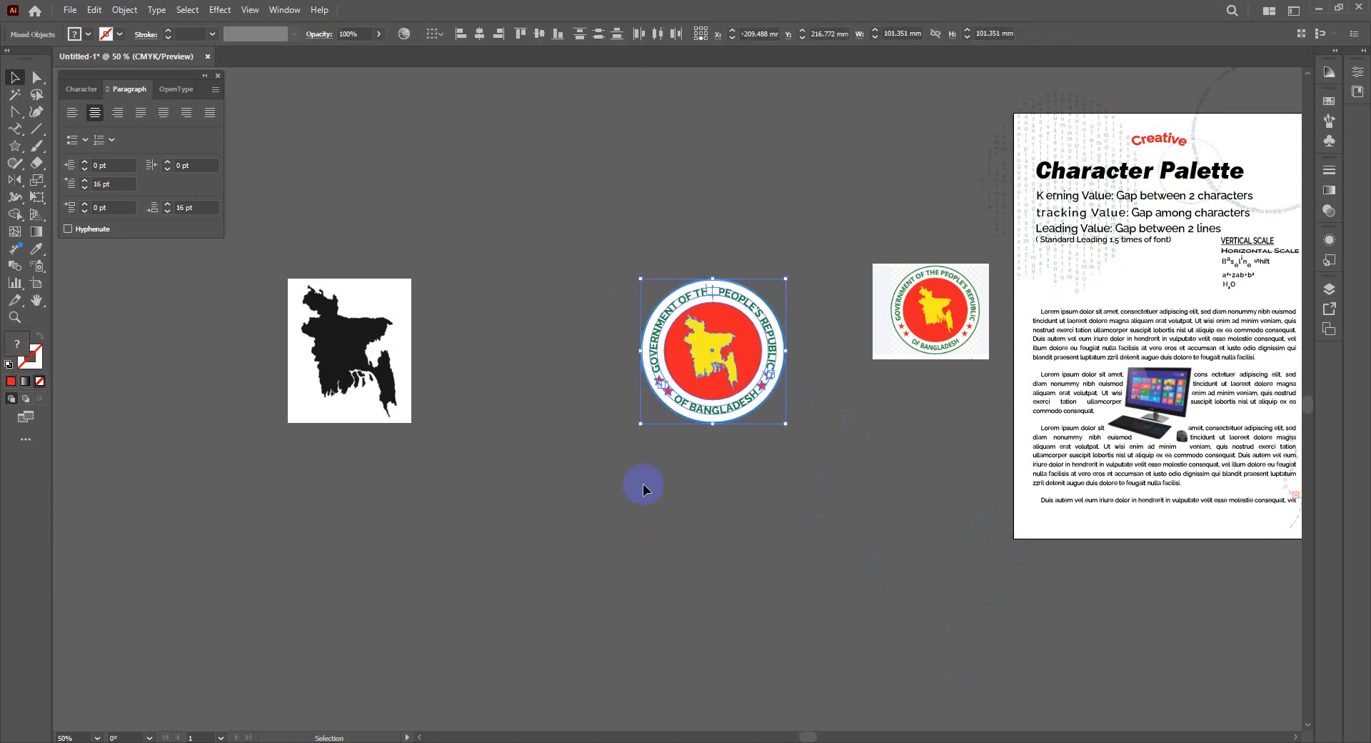
Step: Place a copy of the complete emblem diagonally above the original, near the black map, and reselect the original
click(126, 10)
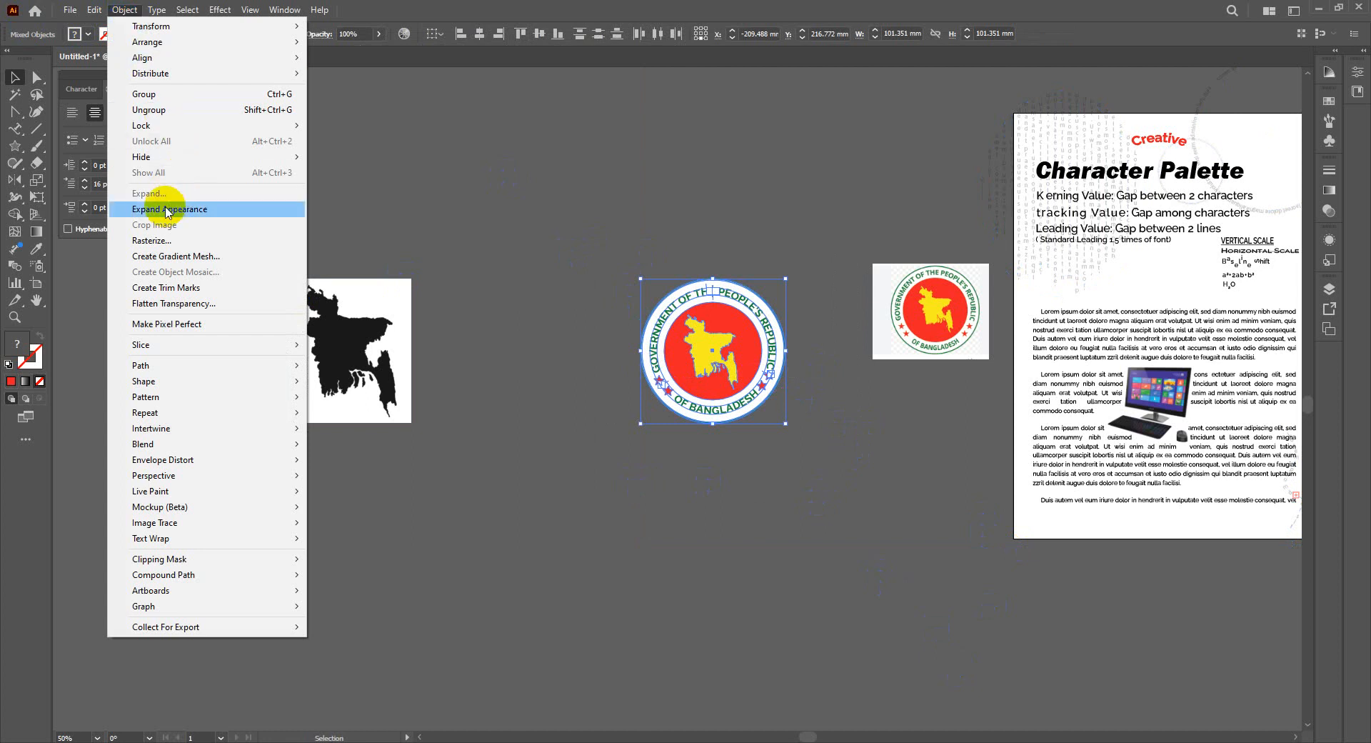
click(680, 612)
click(710, 352)
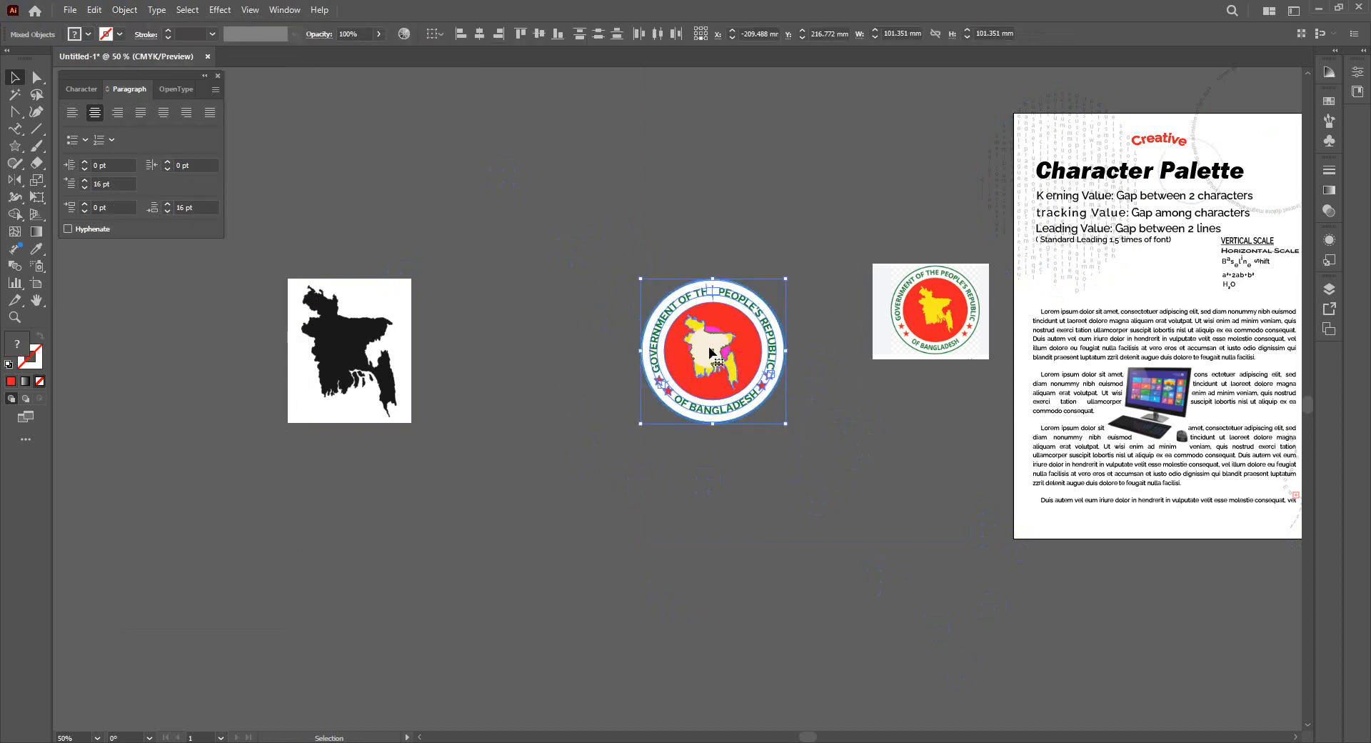
drag(711, 352, 526, 218)
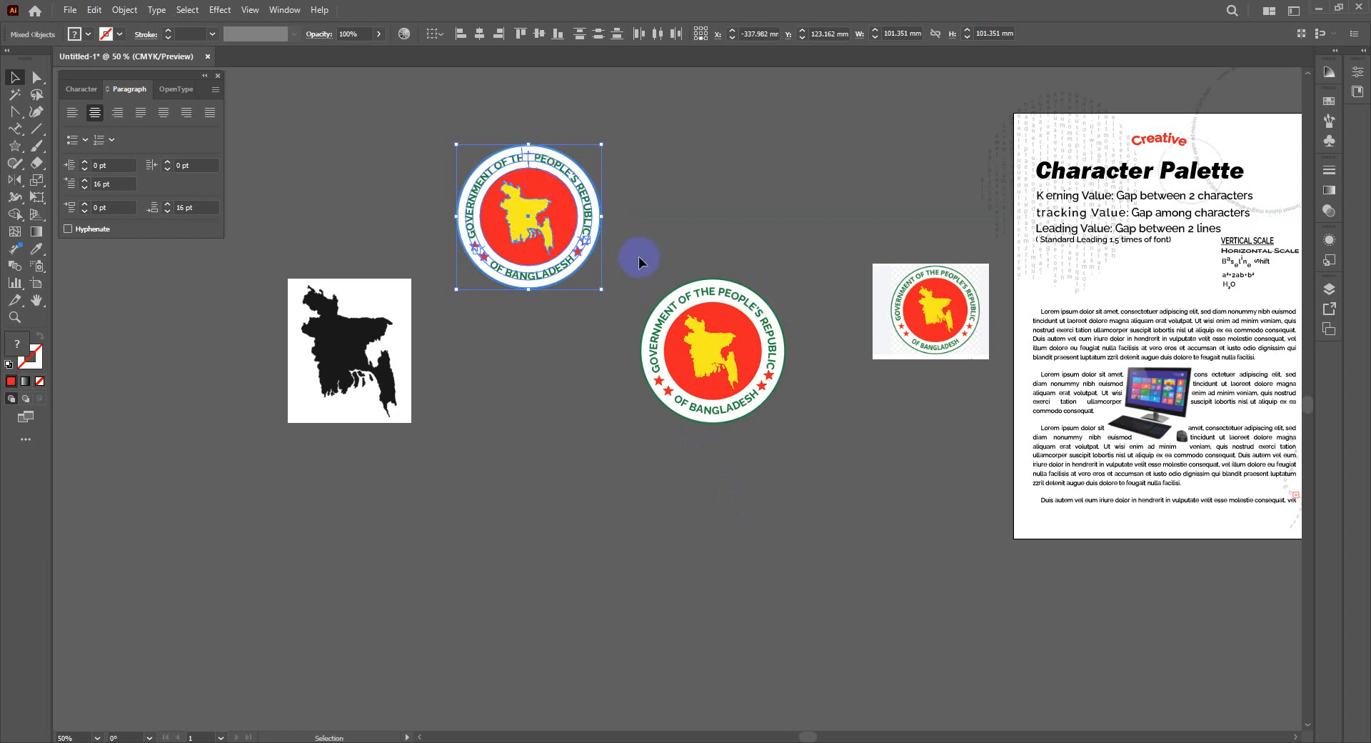
drag(782, 444, 783, 448)
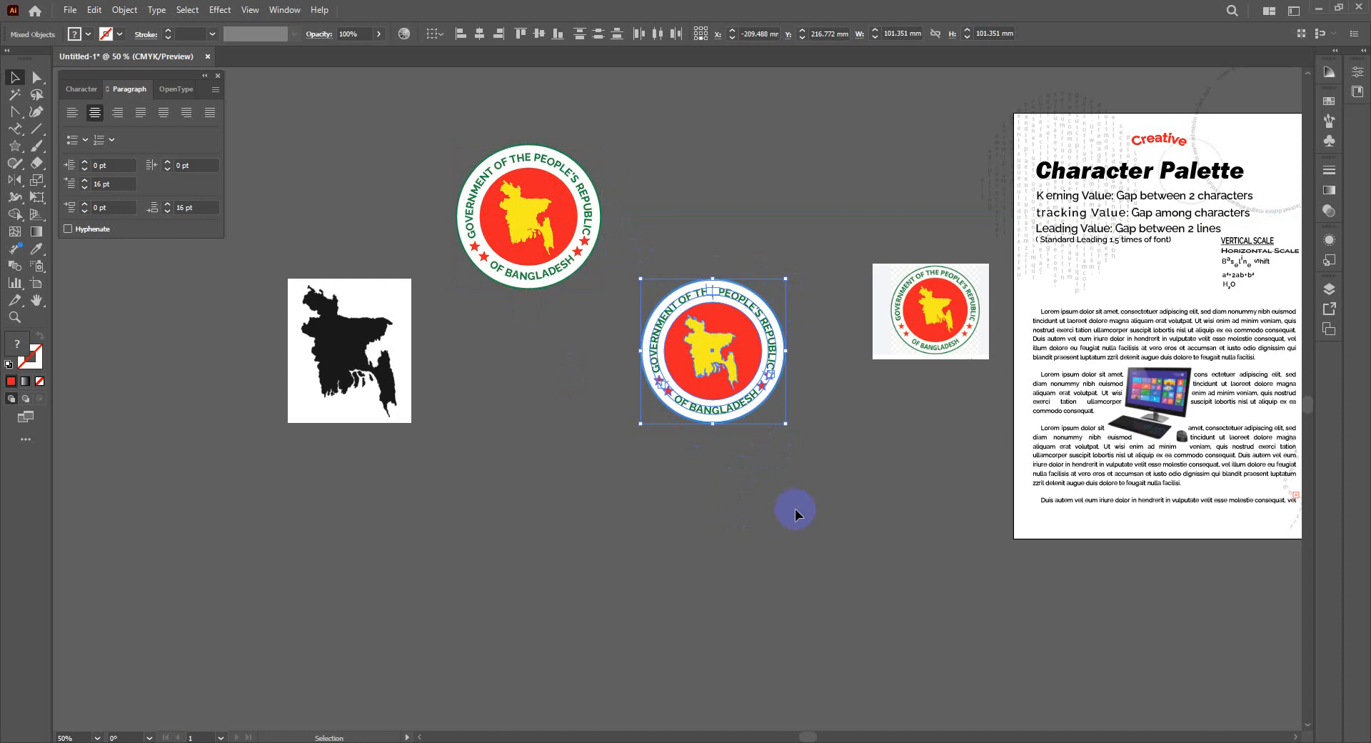
Step: Expand the selected original emblem's appearance, and expand its objects and fills into one grouped shape
click(133, 10)
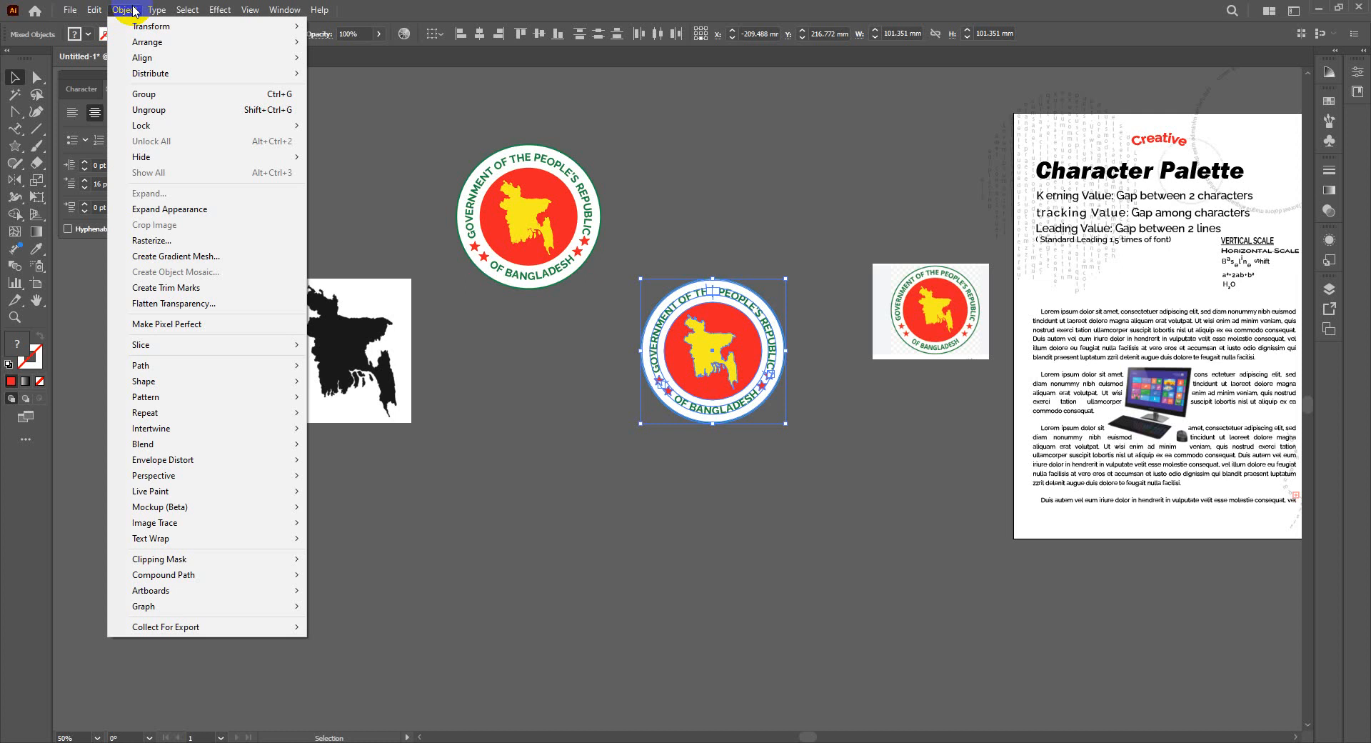
click(160, 209)
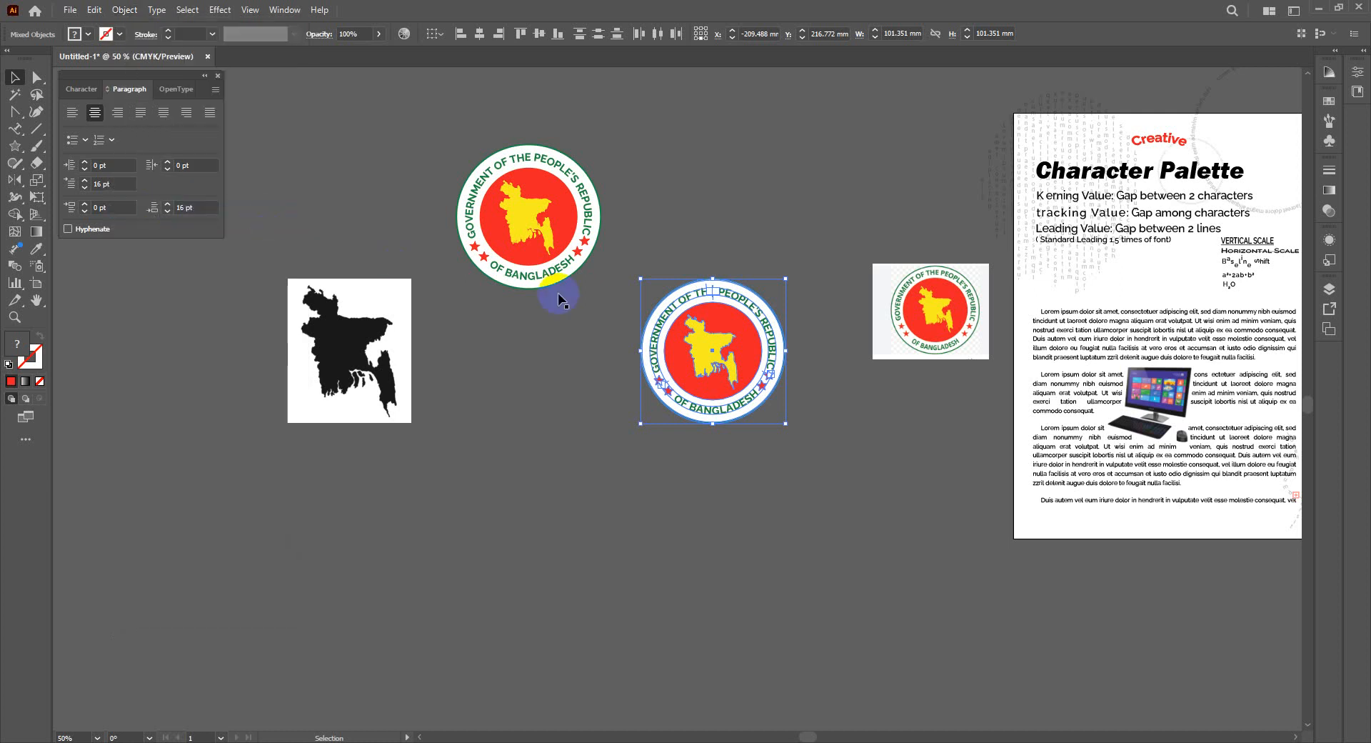
click(125, 10)
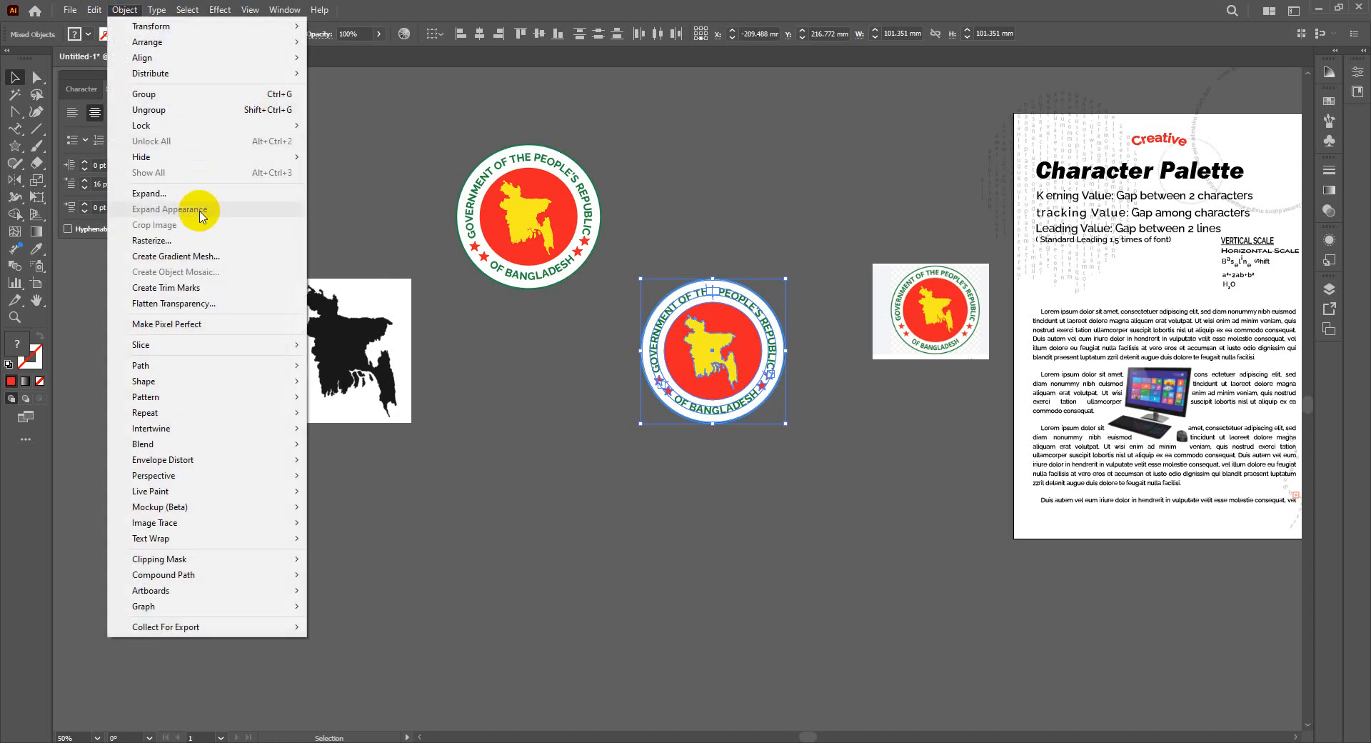
click(172, 193)
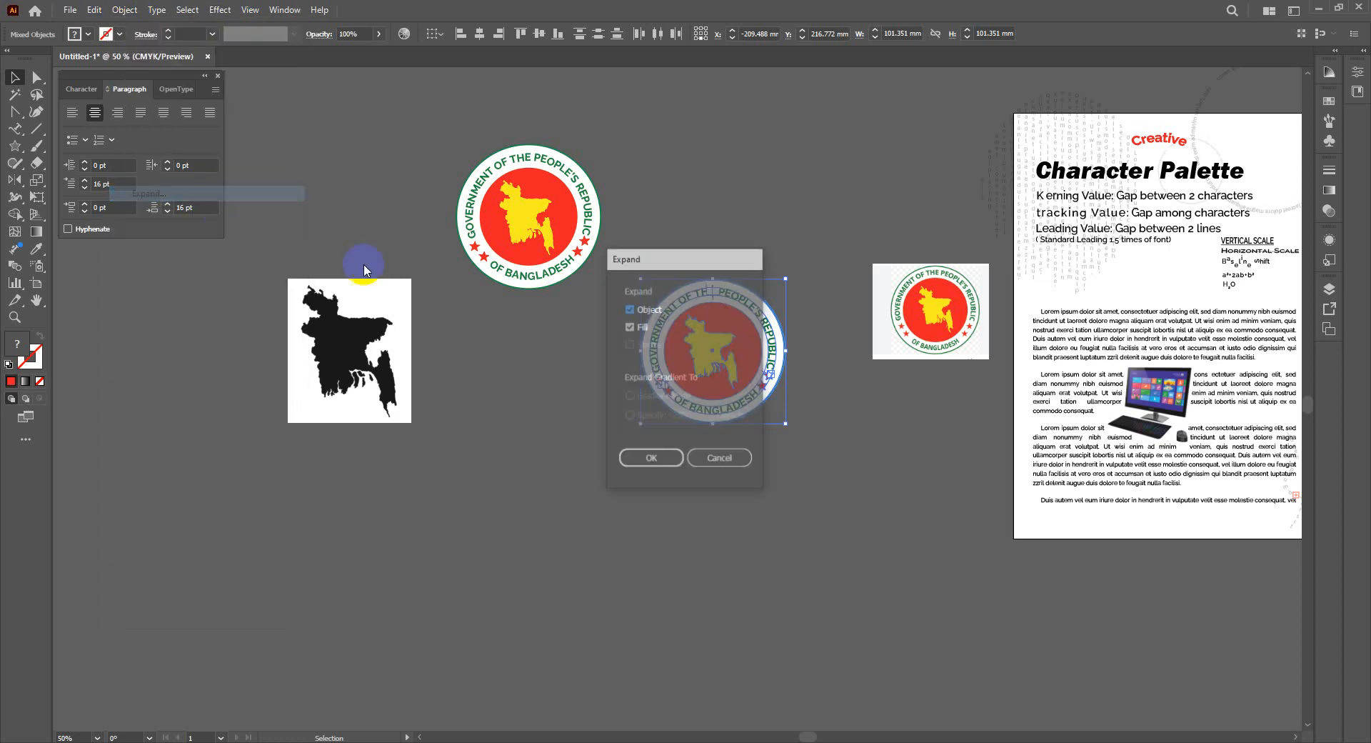
click(651, 457)
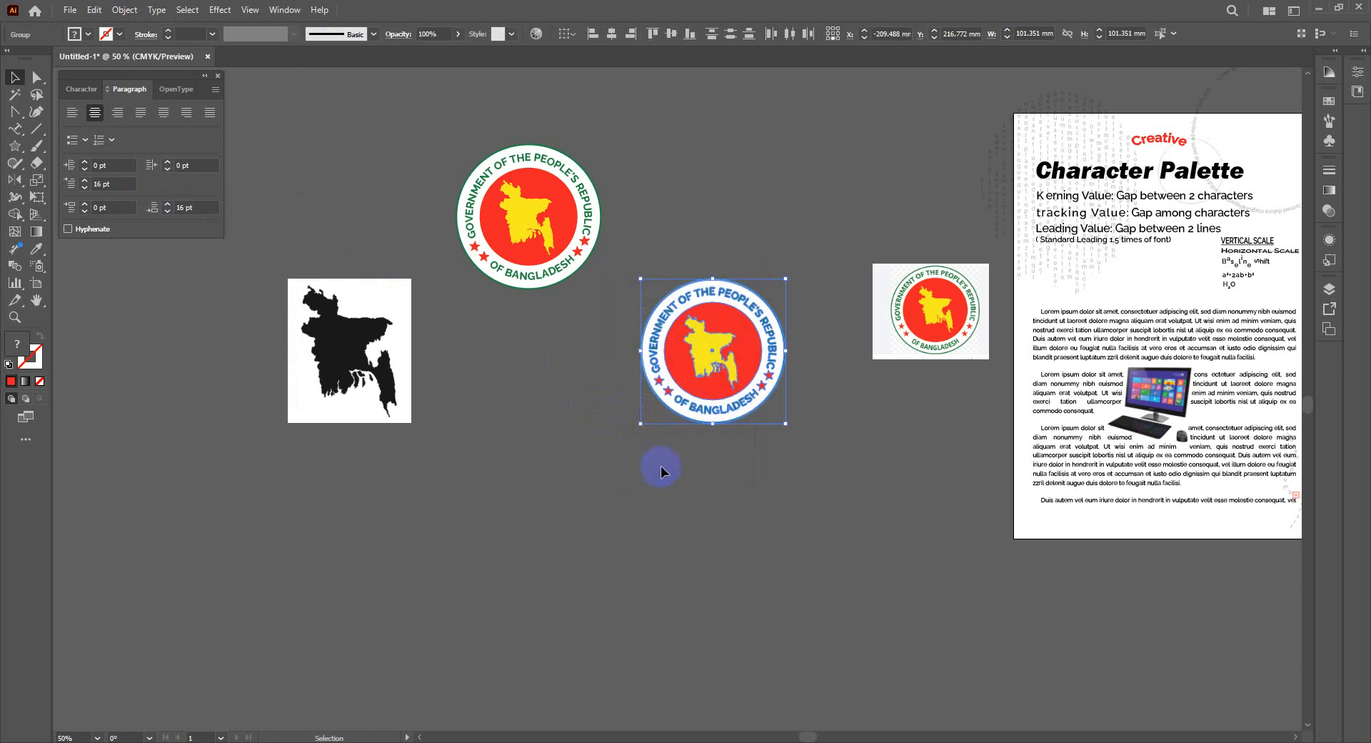
Step: Examine the expanded emblem's outlines and anchor points around the upper curved text and the map
click(680, 285)
click(734, 388)
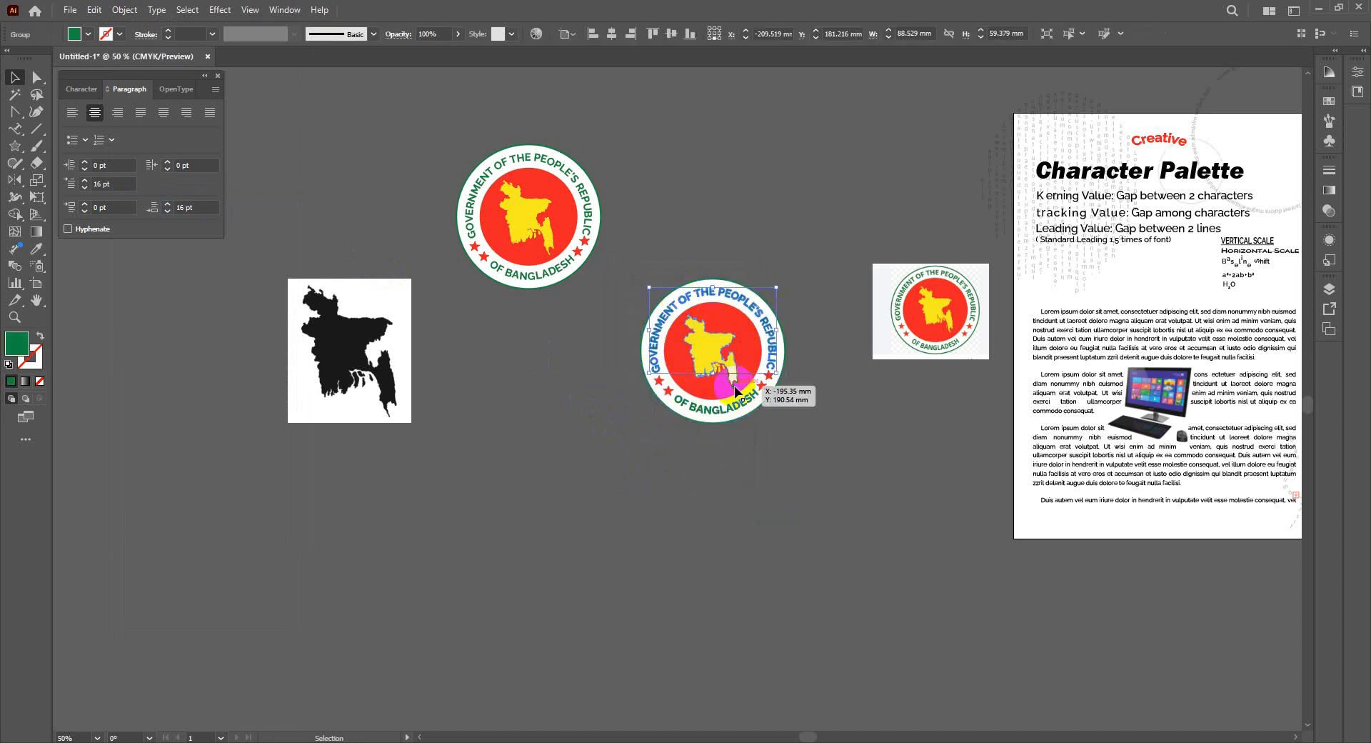
key(ctrl+plus)
key(ctrl+plus)
key(ctrl+plus)
key(ctrl+plus)
key(ctrl+plus)
key(ctrl+plus)
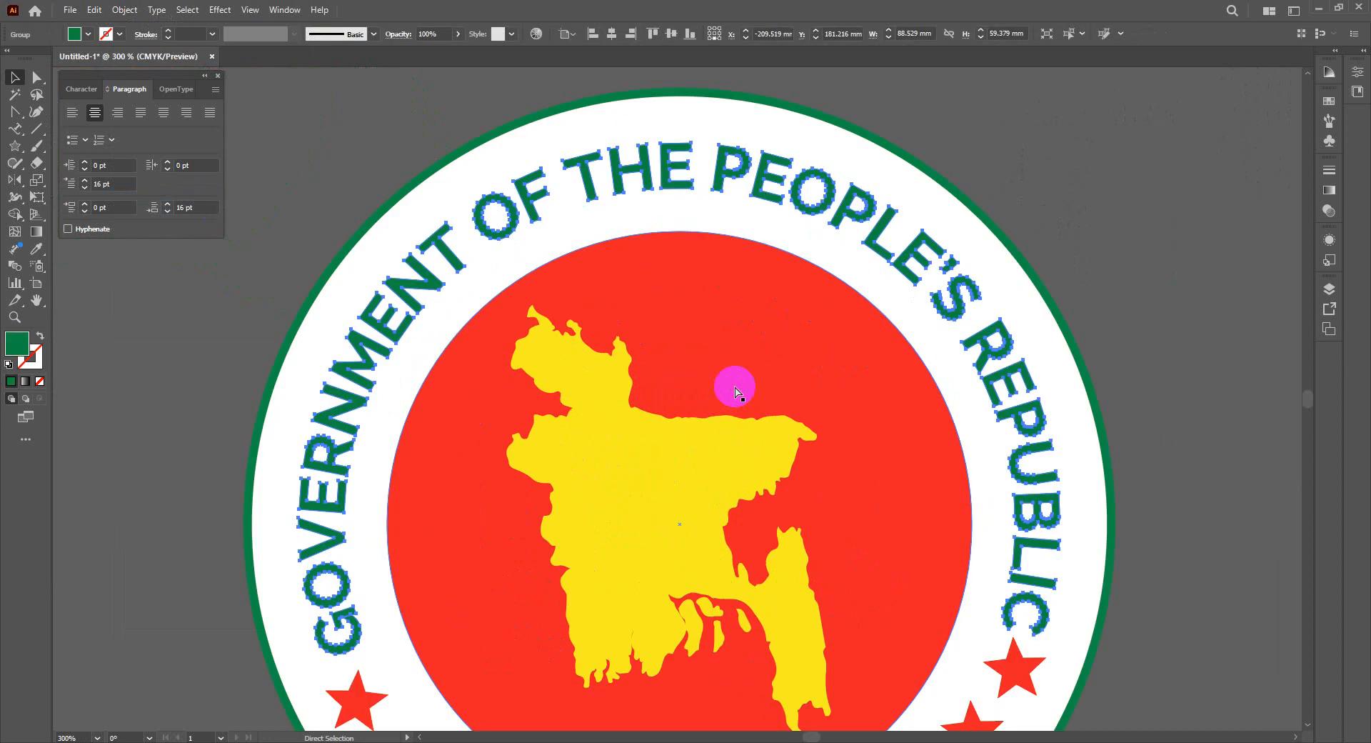
key(v)
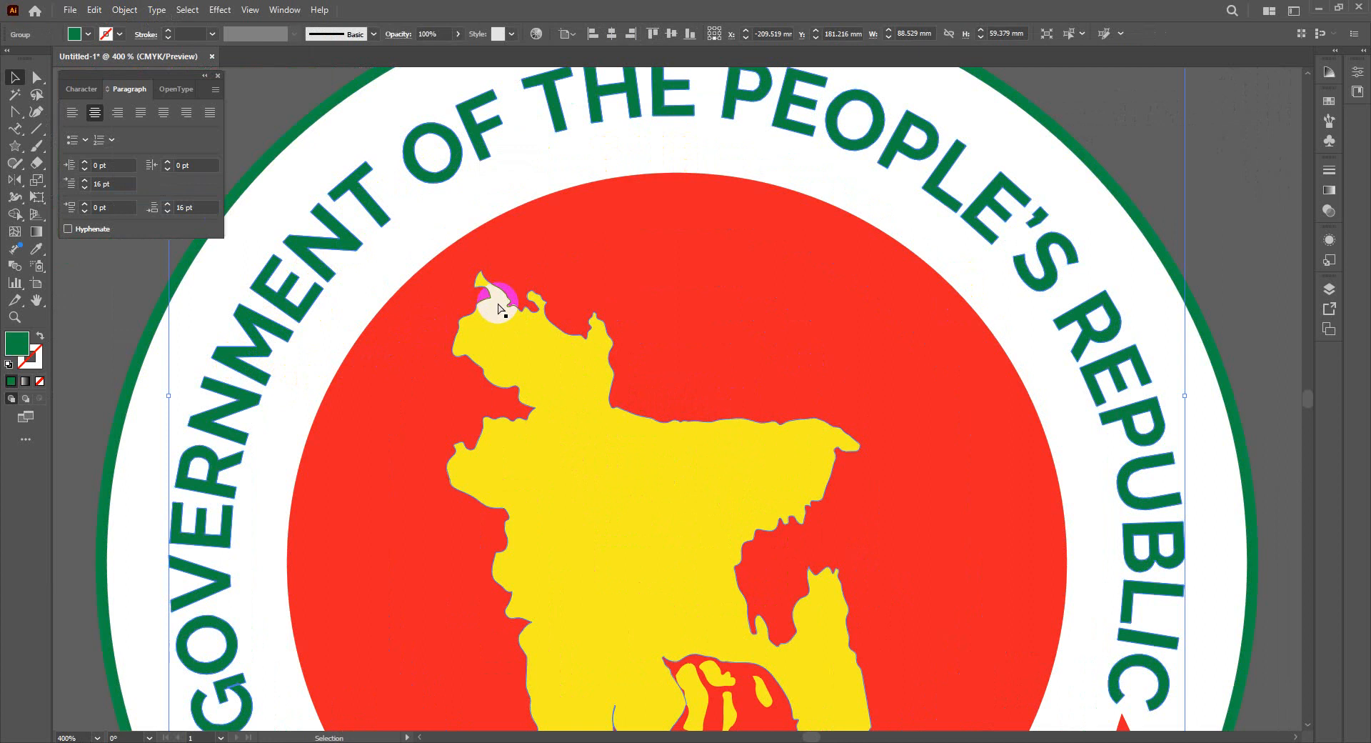
key(a)
key(ctrl+minus)
key(ctrl+1)
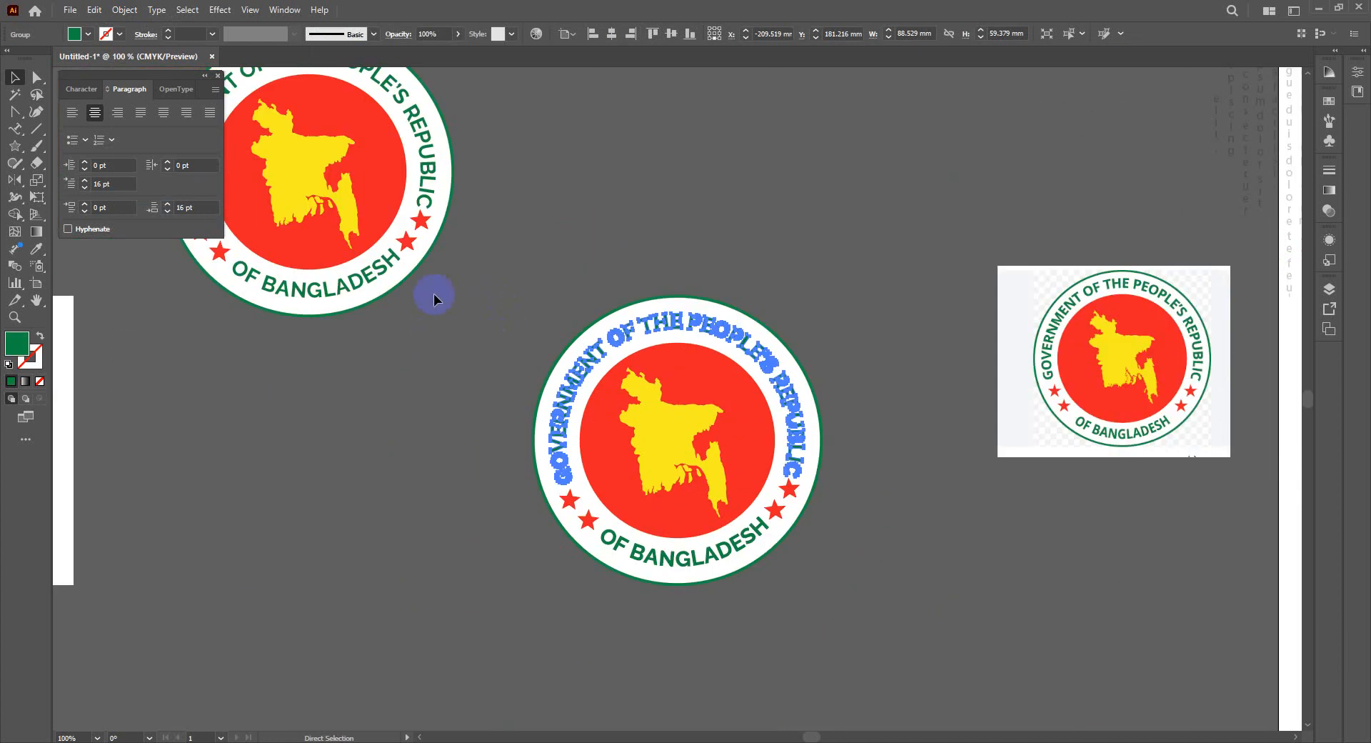
Step: Scale the expanded emblem down to about 23 mm and place it in the Character Palette page's upper-right corner
key(v)
click(627, 353)
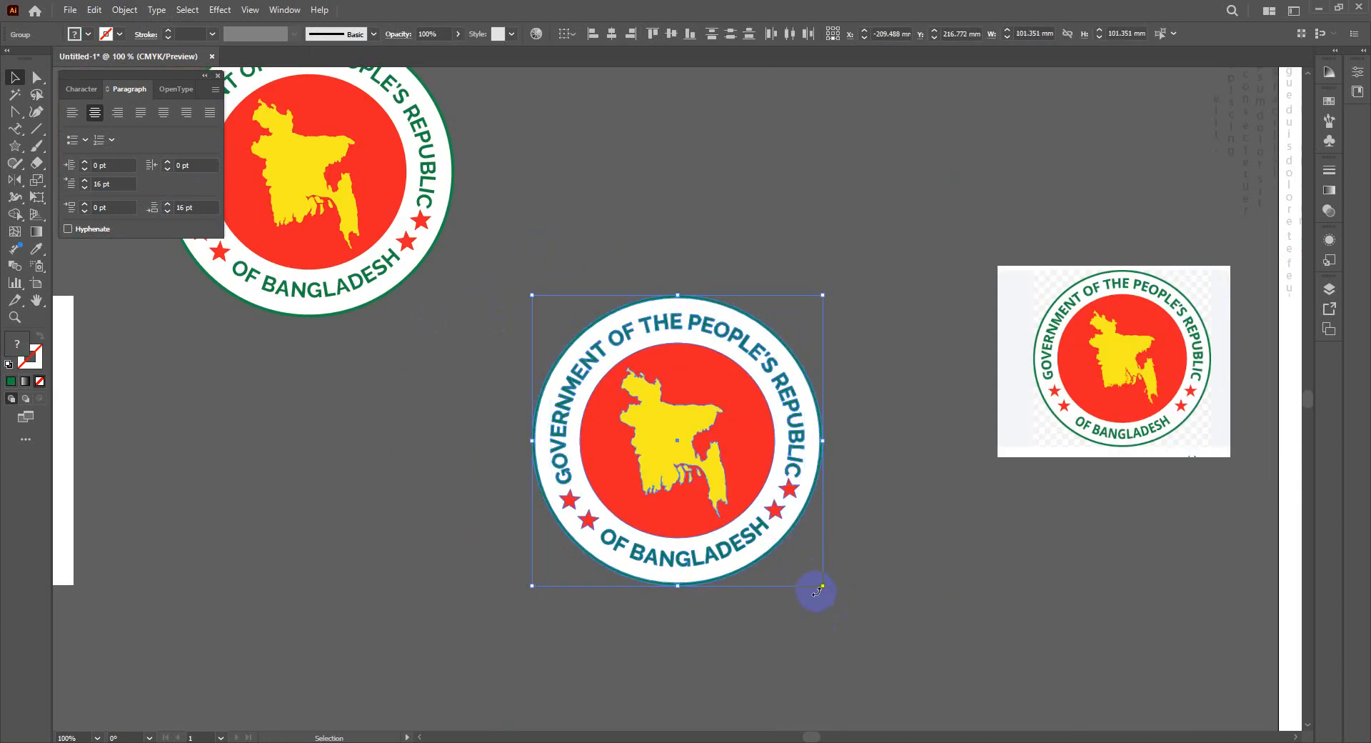
drag(817, 590, 598, 410)
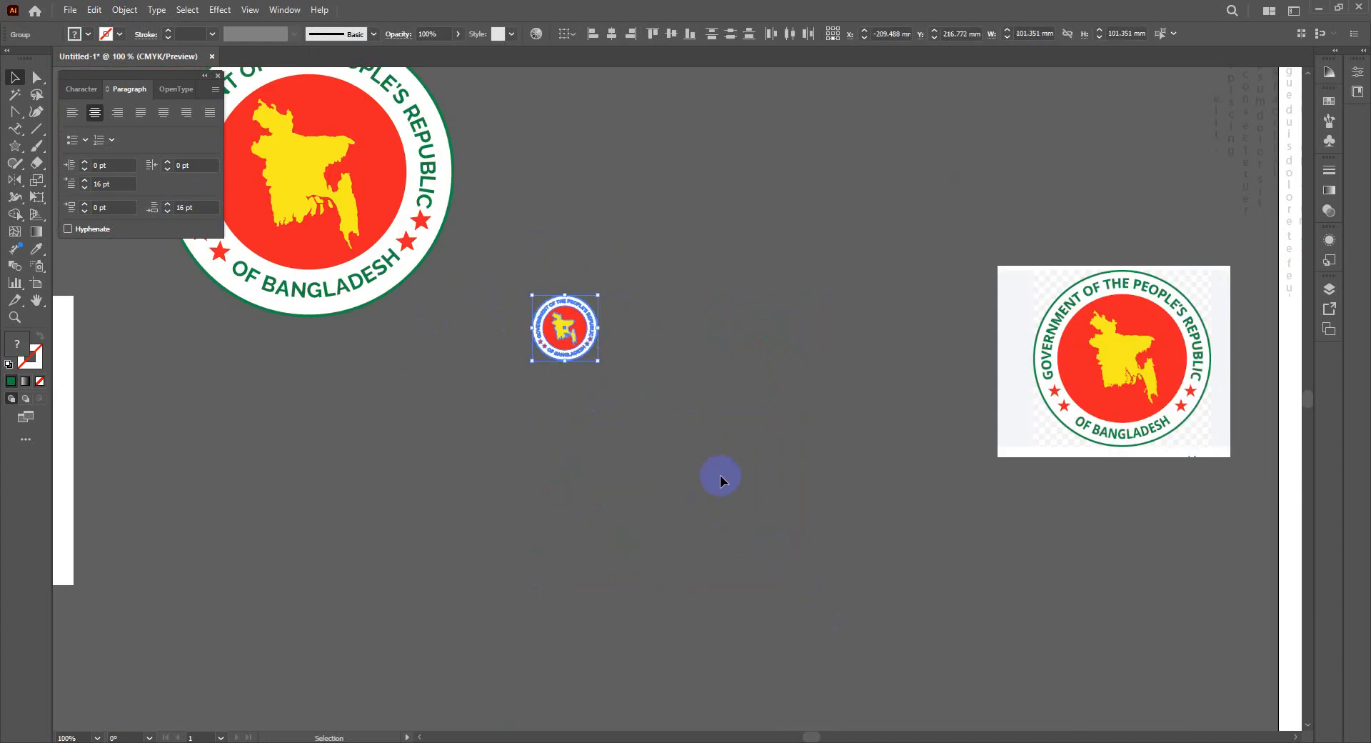
drag(737, 462, 367, 602)
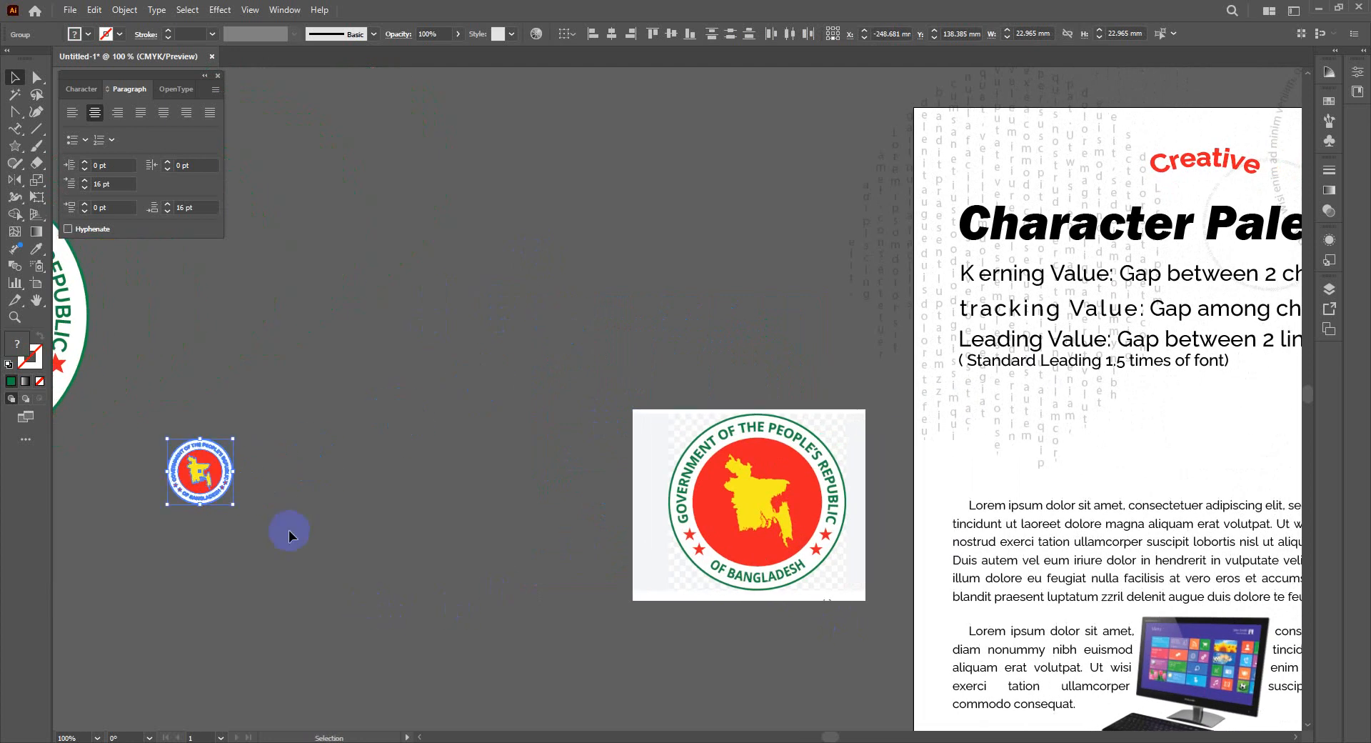
drag(208, 483, 932, 225)
click(1219, 443)
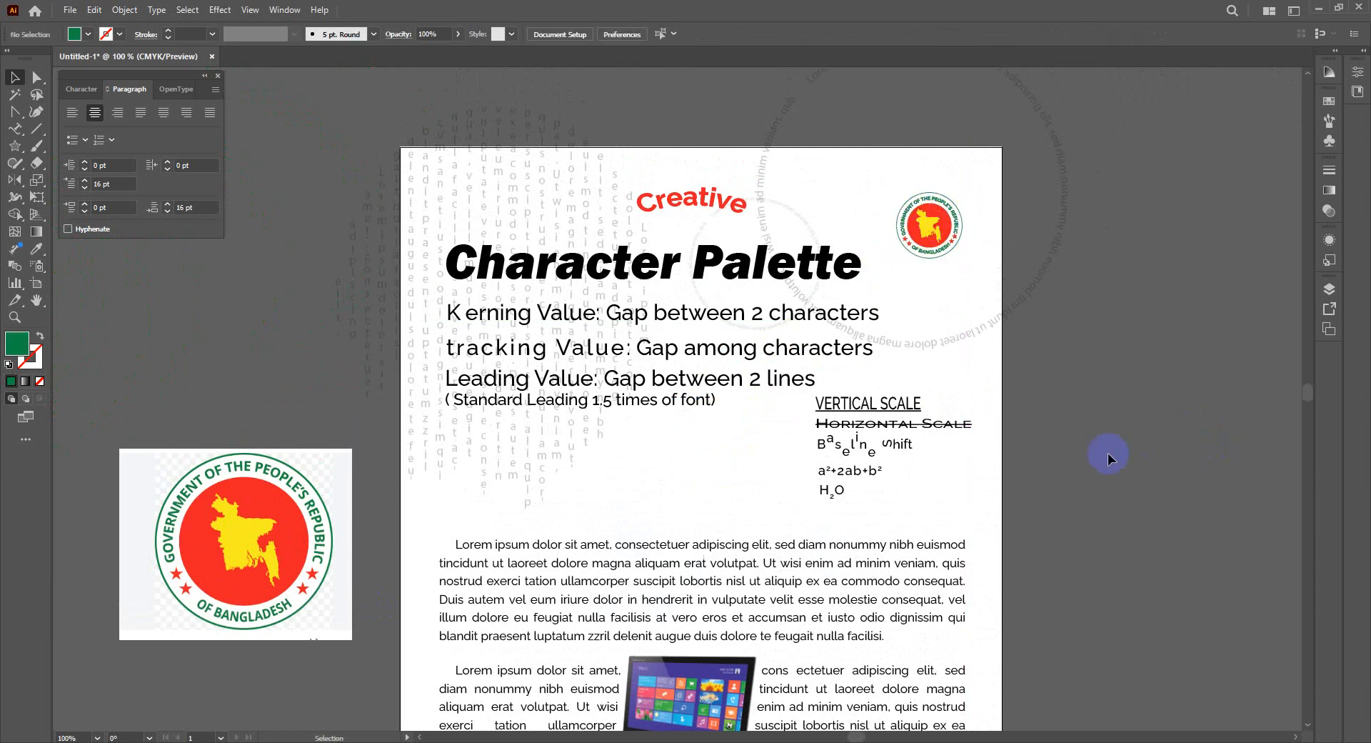
Step: Delete the reference picture of the emblem lying beside the Character Palette page
key(ctrl+minus)
key(ctrl+minus)
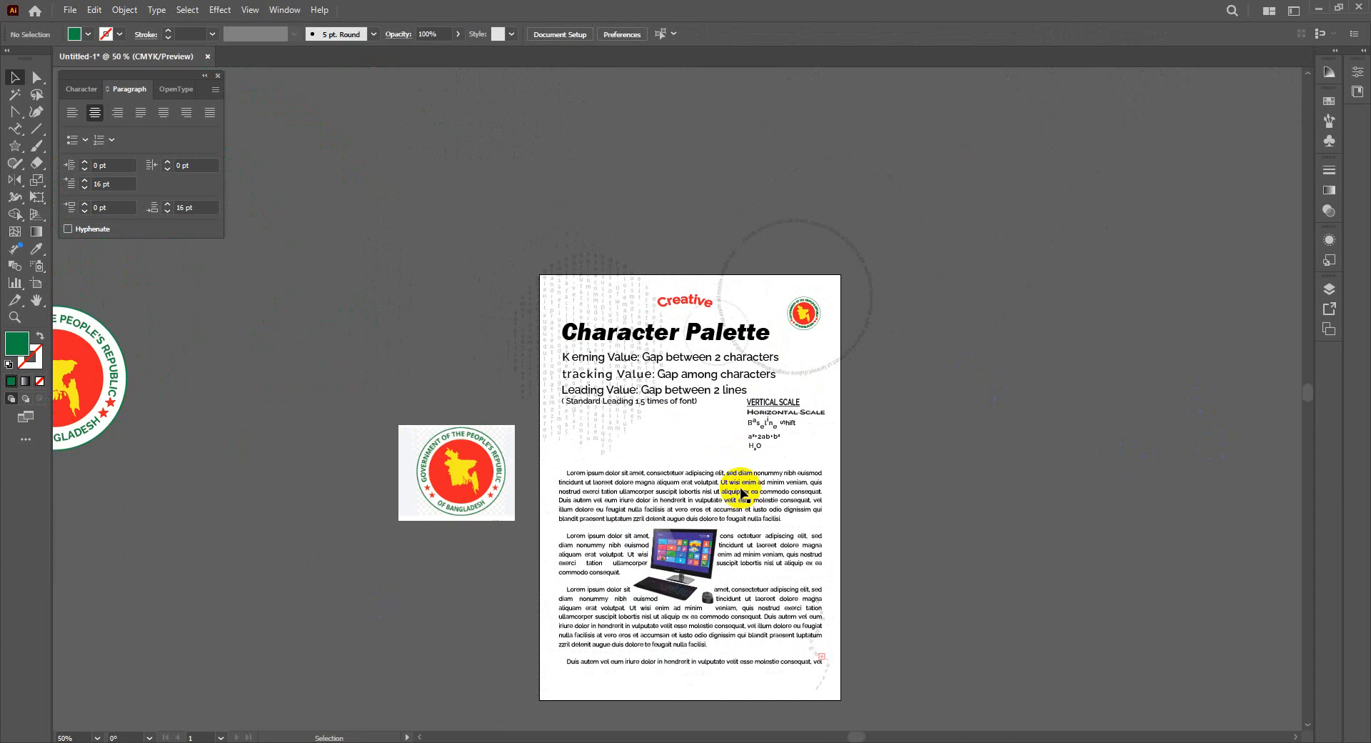
click(435, 467)
key(Delete)
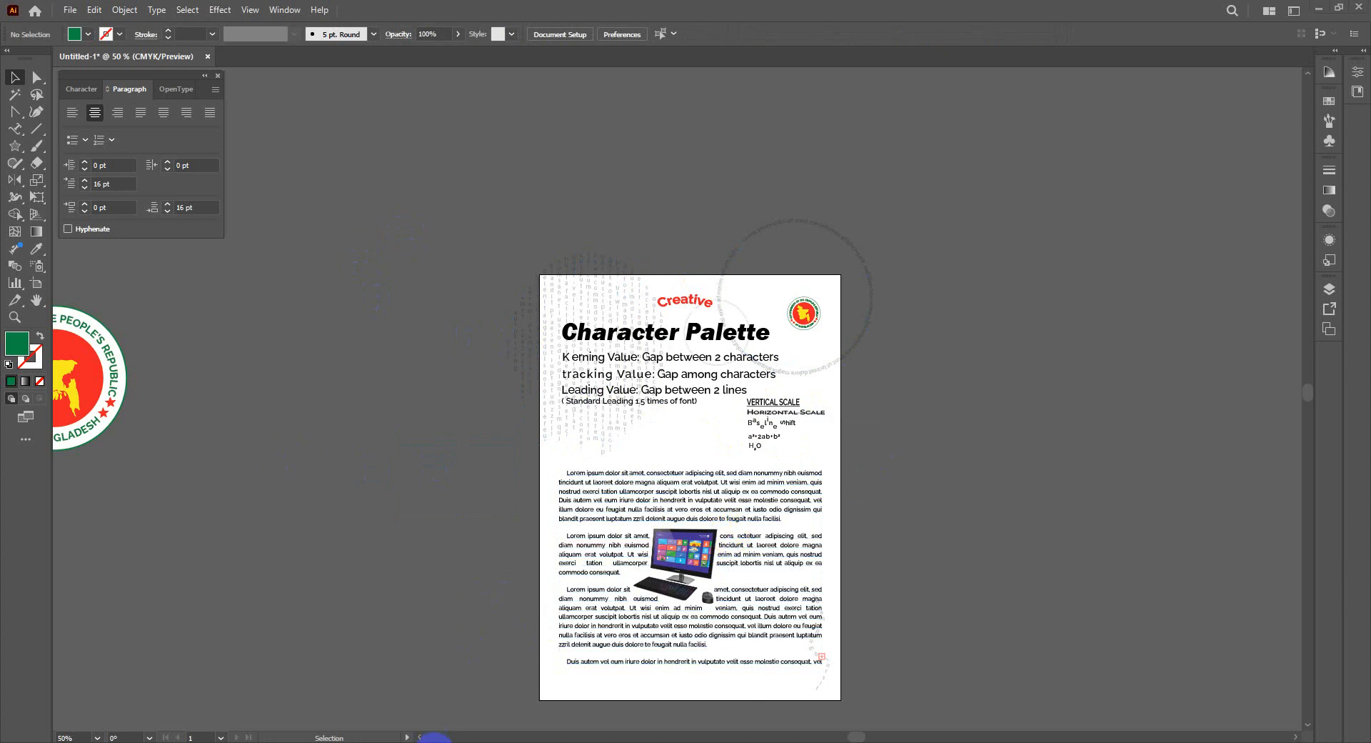
Step: Close the Snipping Tool without saving the black map snip
click(434, 742)
click(1320, 135)
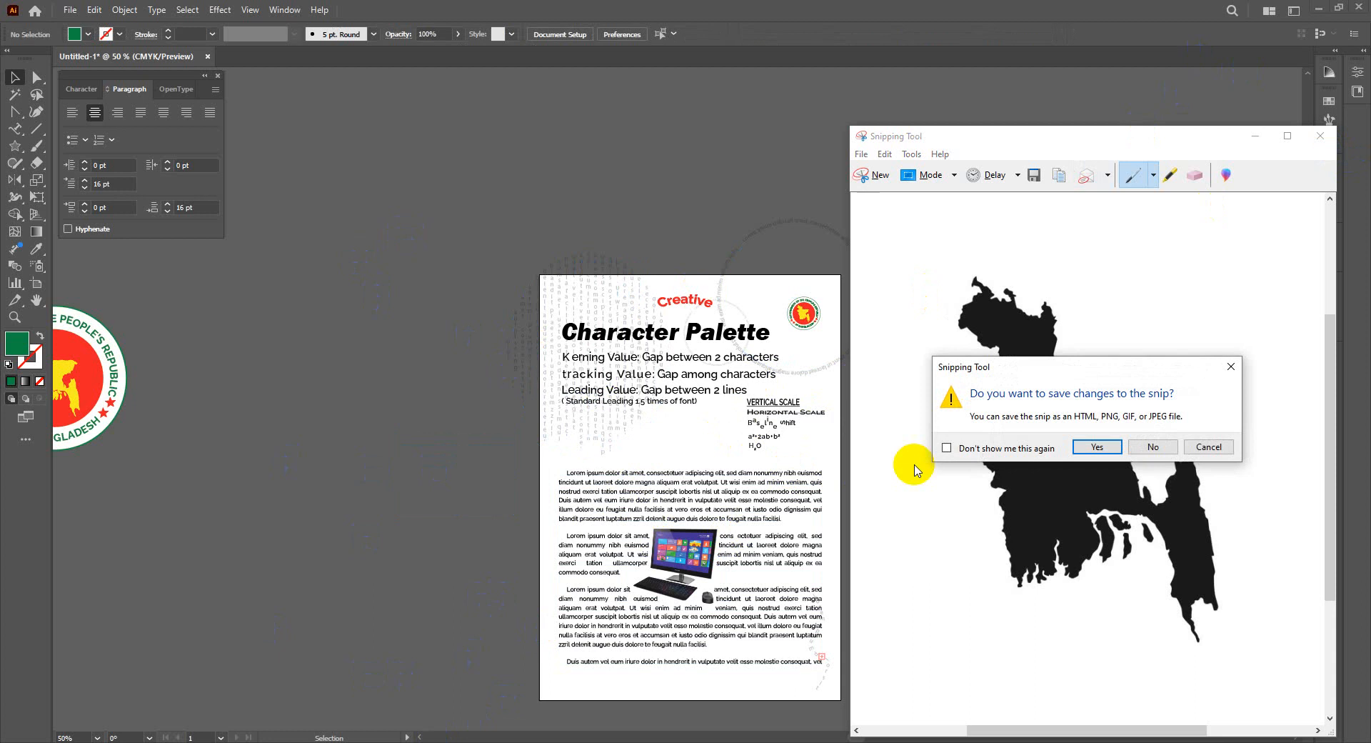
click(1151, 447)
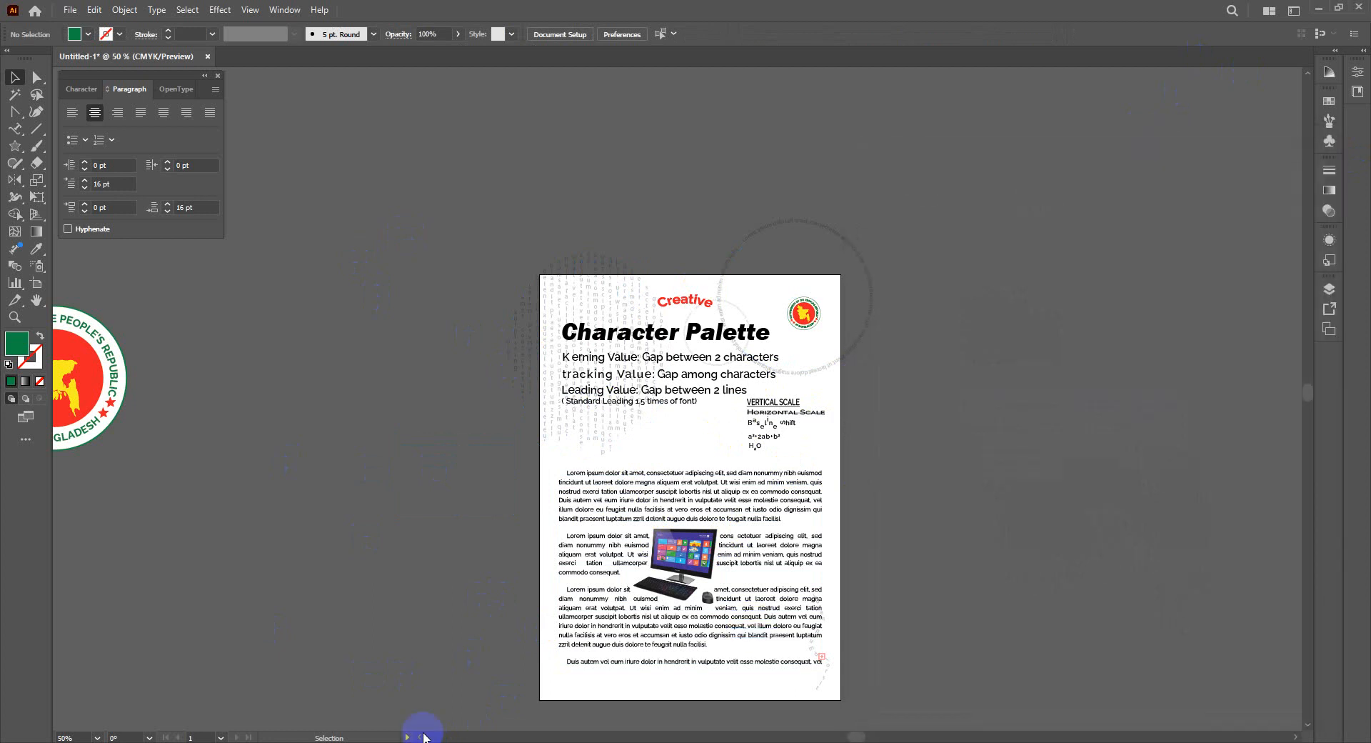
Step: Switch to Chrome and replace the bd map image search with a Google search for unsplash
click(457, 742)
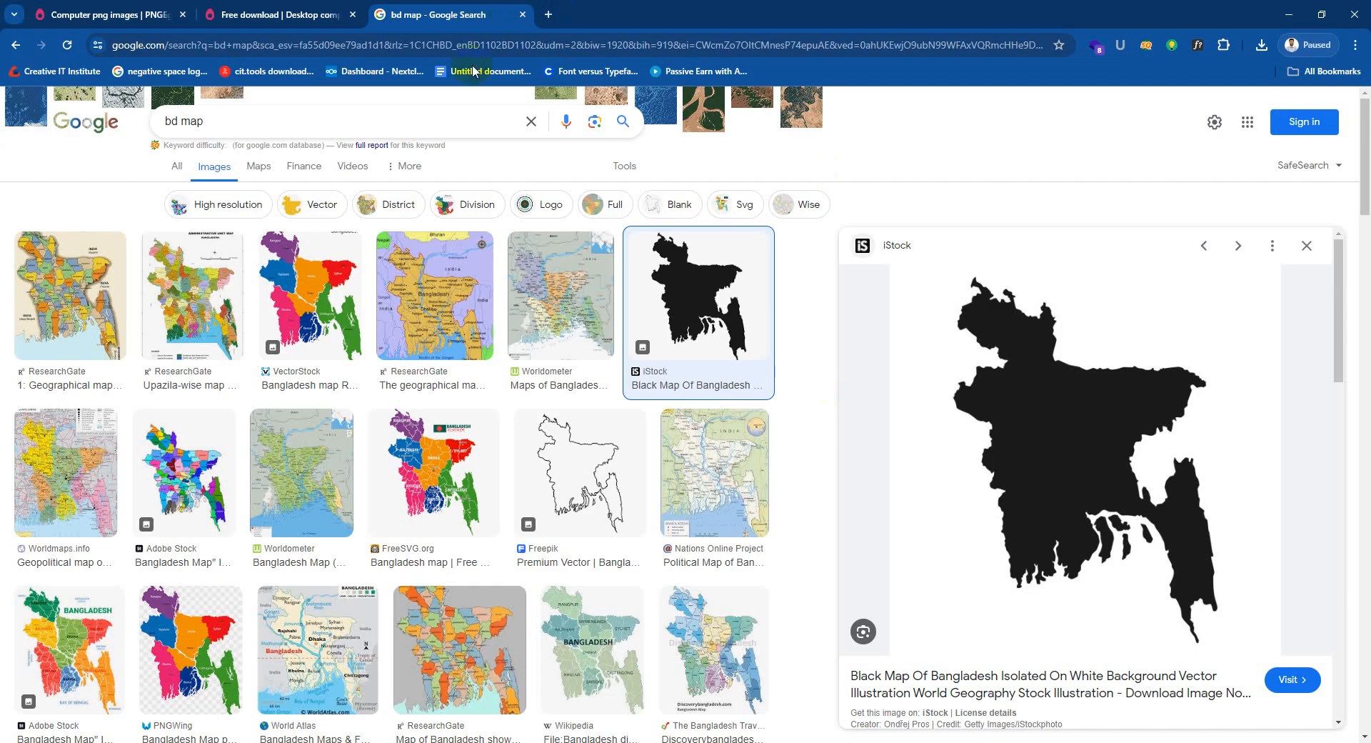
click(226, 123)
drag(226, 122, 34, 125)
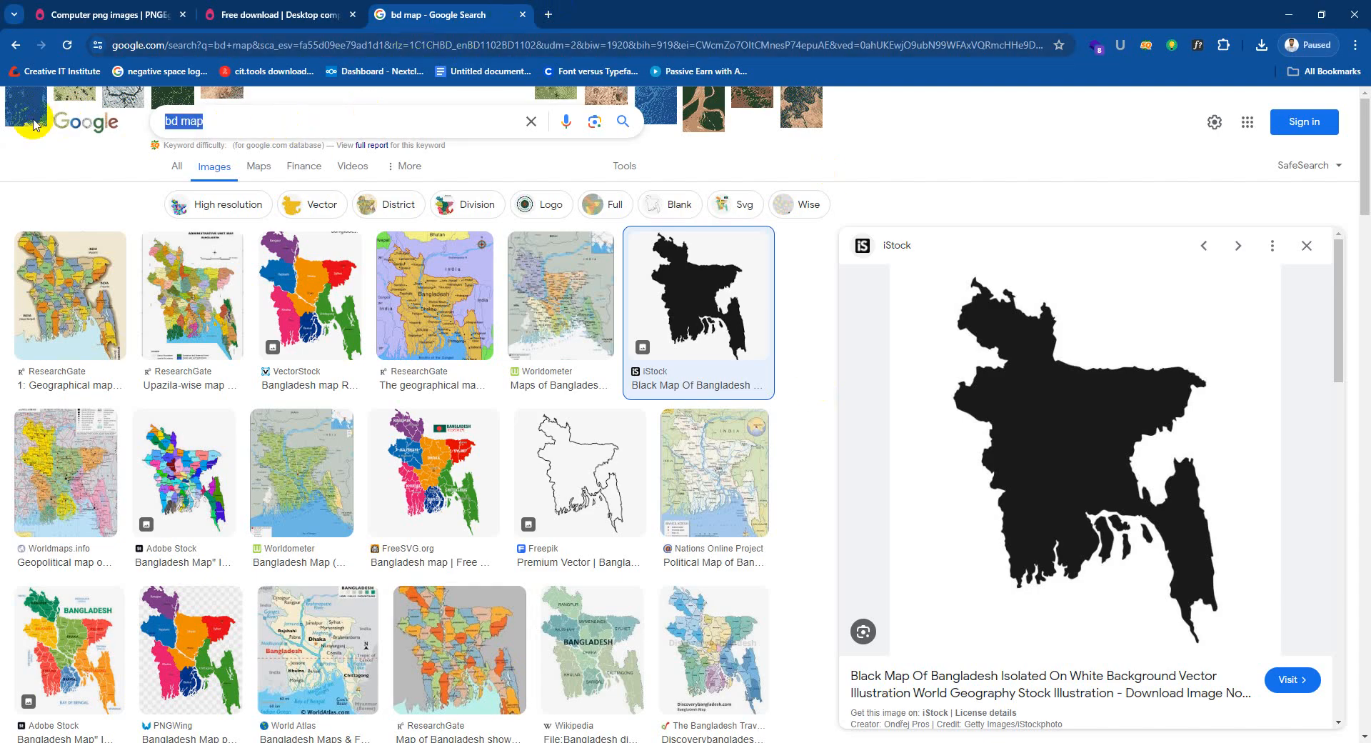
key(BackSpace)
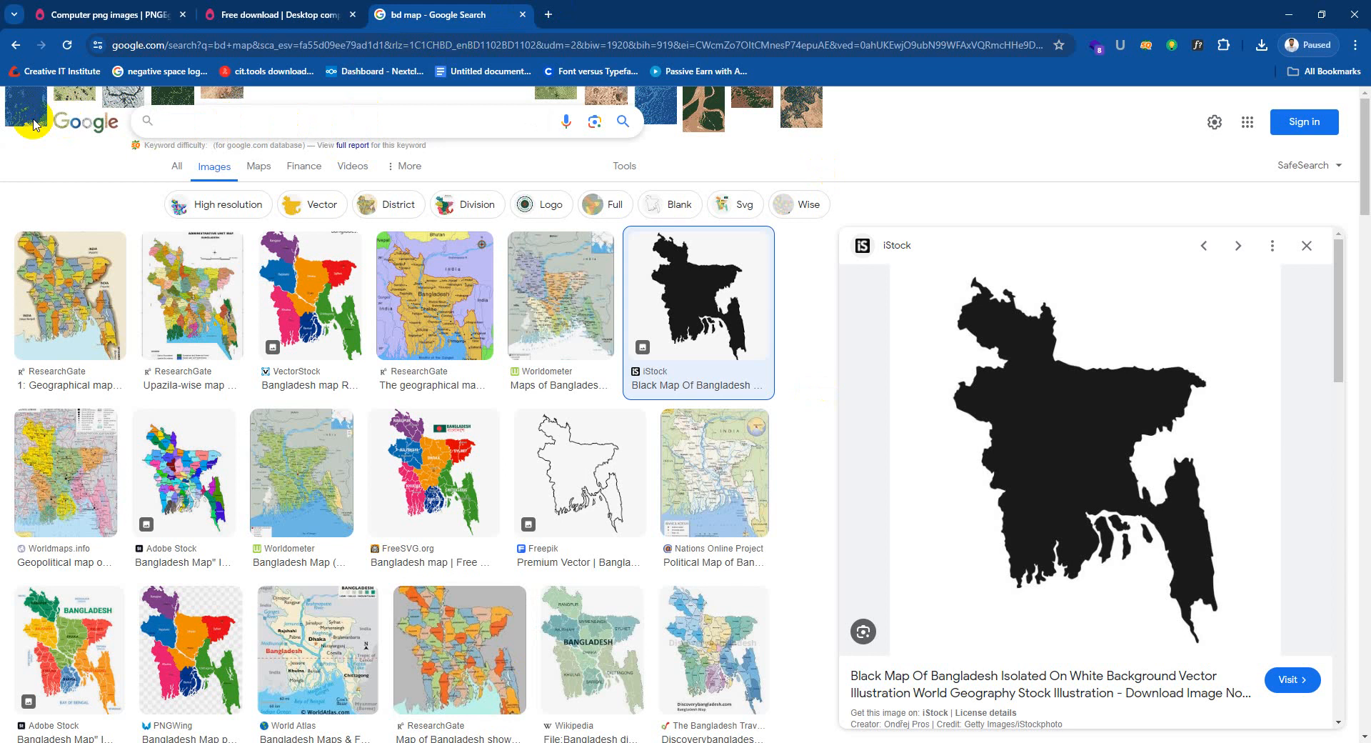
text(unsplash)
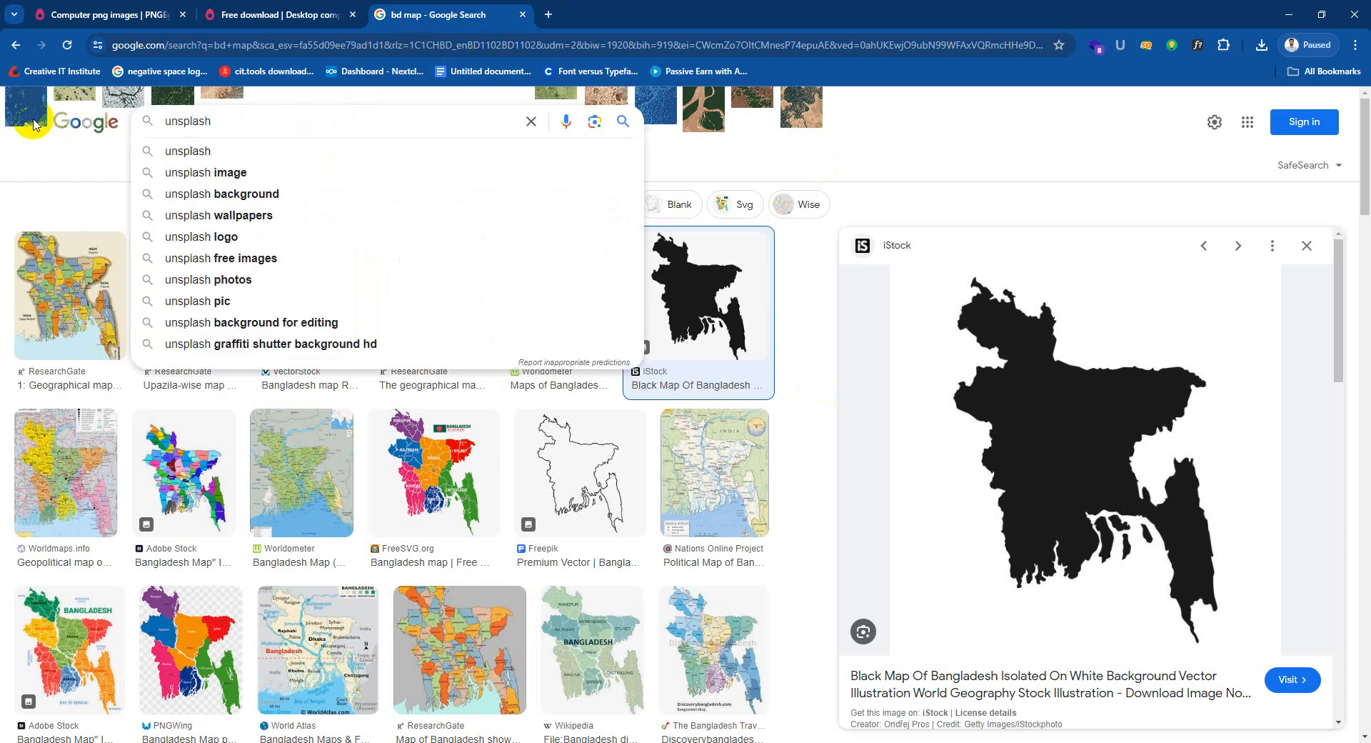
key(Return)
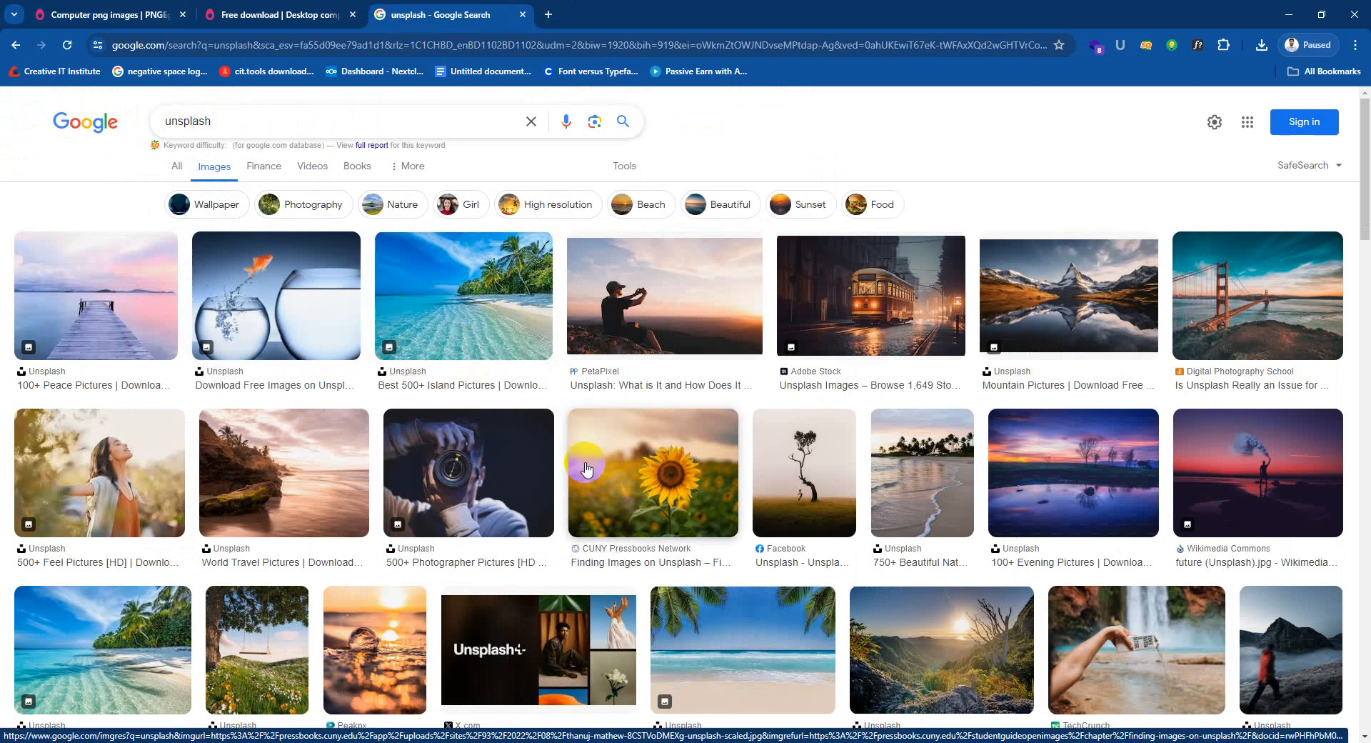
Step: Switch from the image results to all web results and open the unsplash.com website
scroll(753, 457, down, 4)
scroll(752, 468, up, 4)
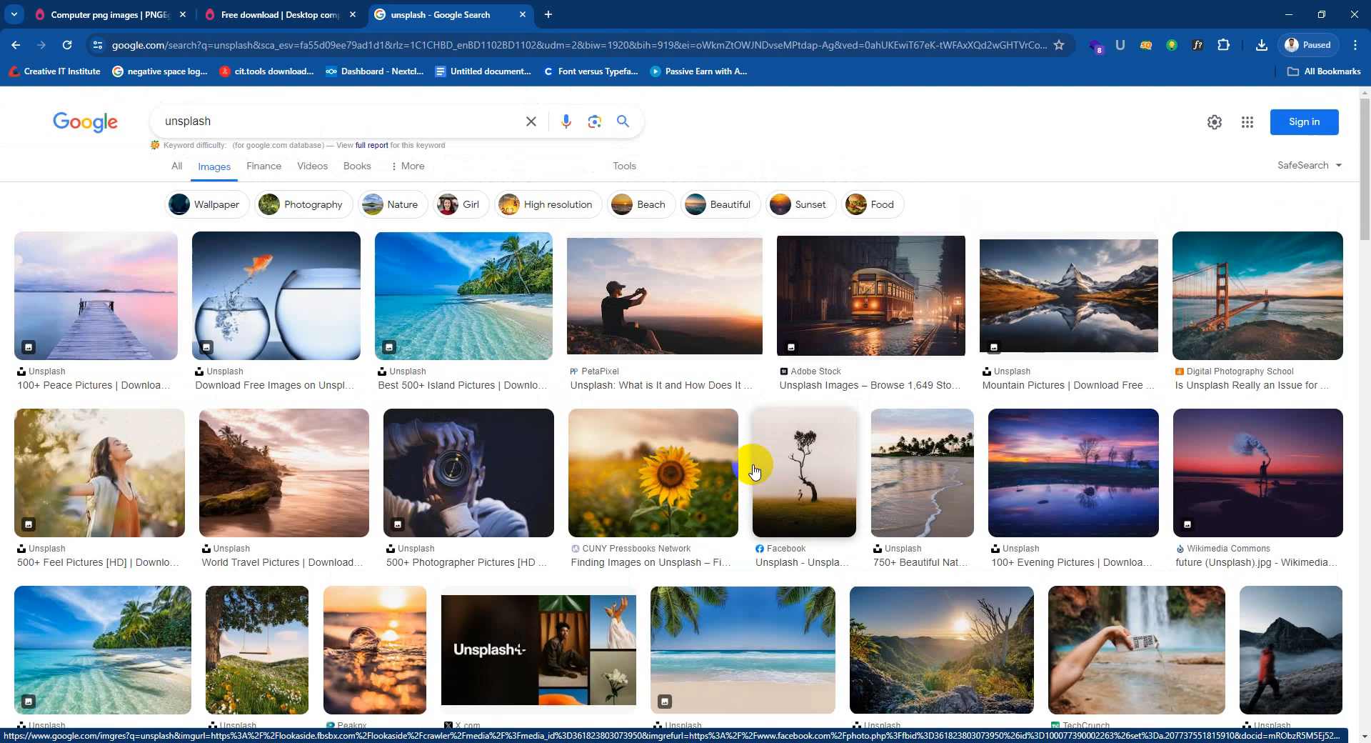
click(176, 167)
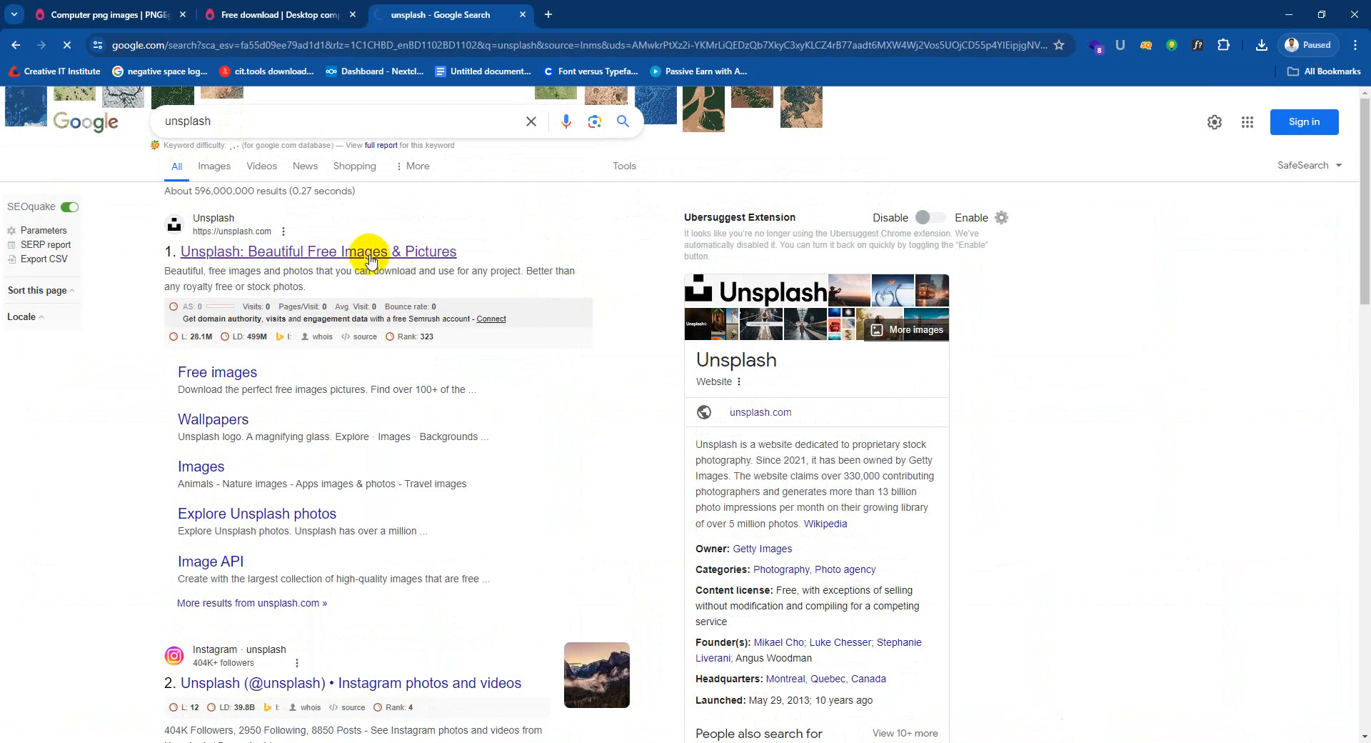
click(782, 412)
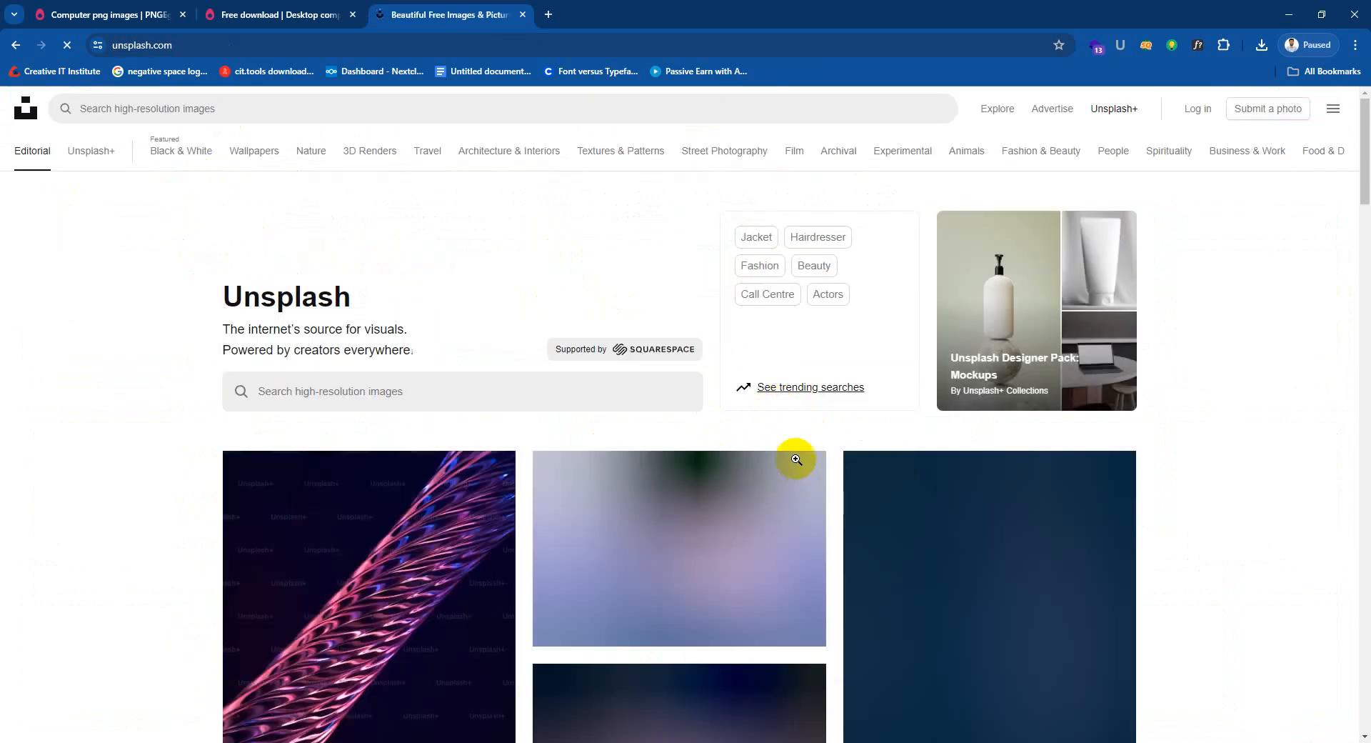
Step: Search Unsplash for man photos and open the browser's recent download history
scroll(674, 488, down, 4)
scroll(676, 489, up, 4)
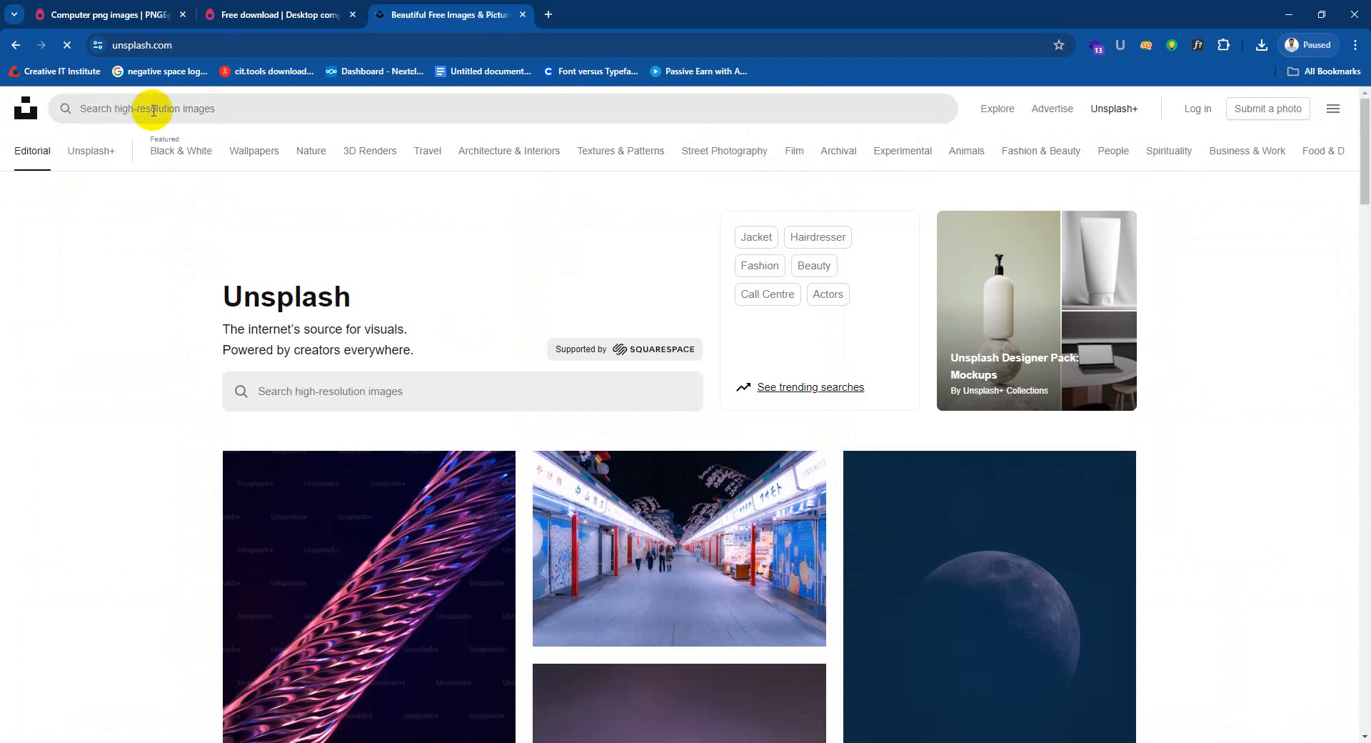
click(160, 137)
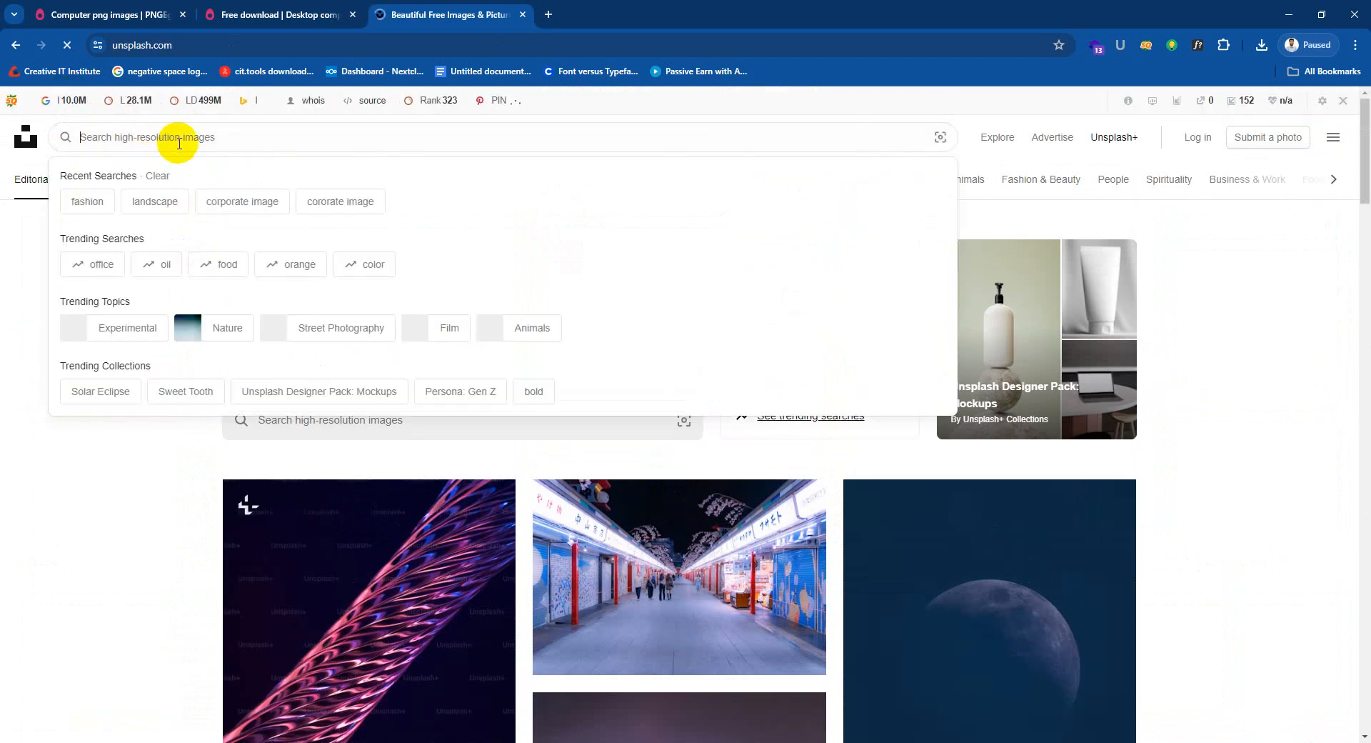
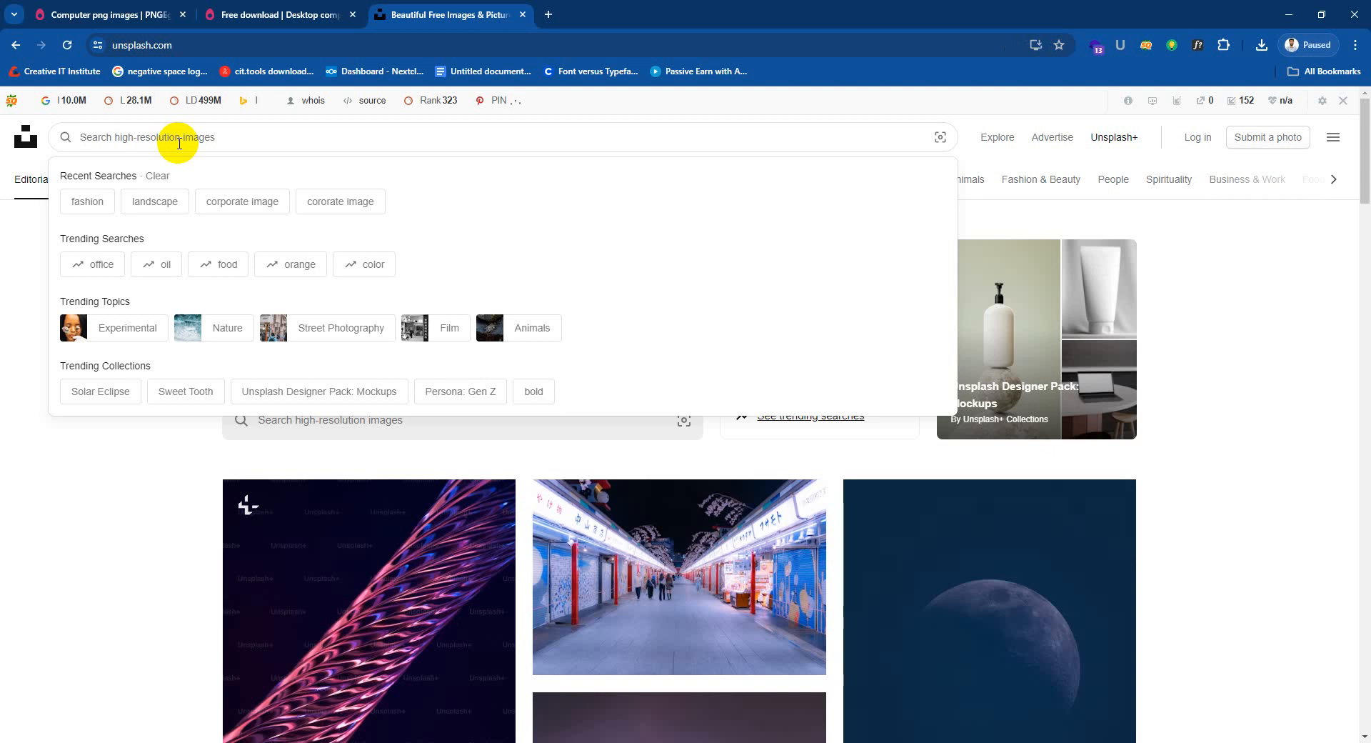
text(man)
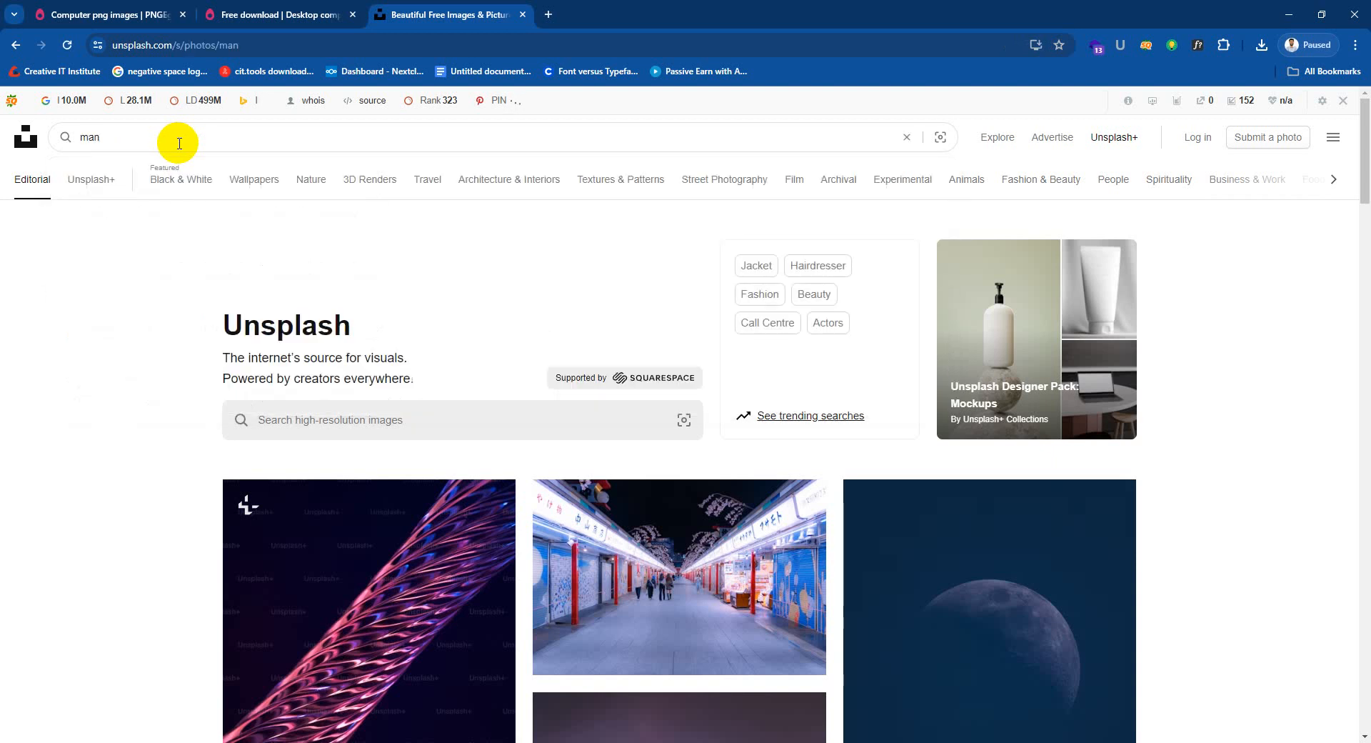
key(Return)
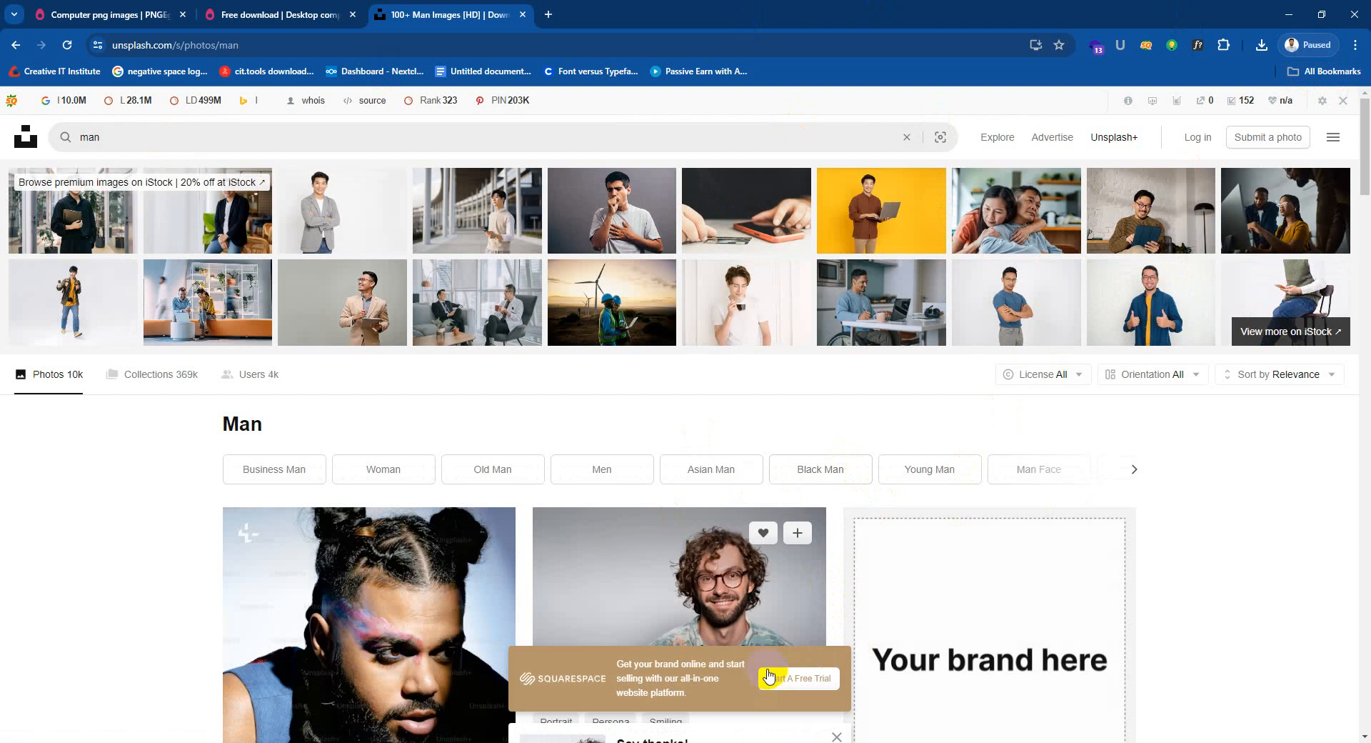
click(1265, 49)
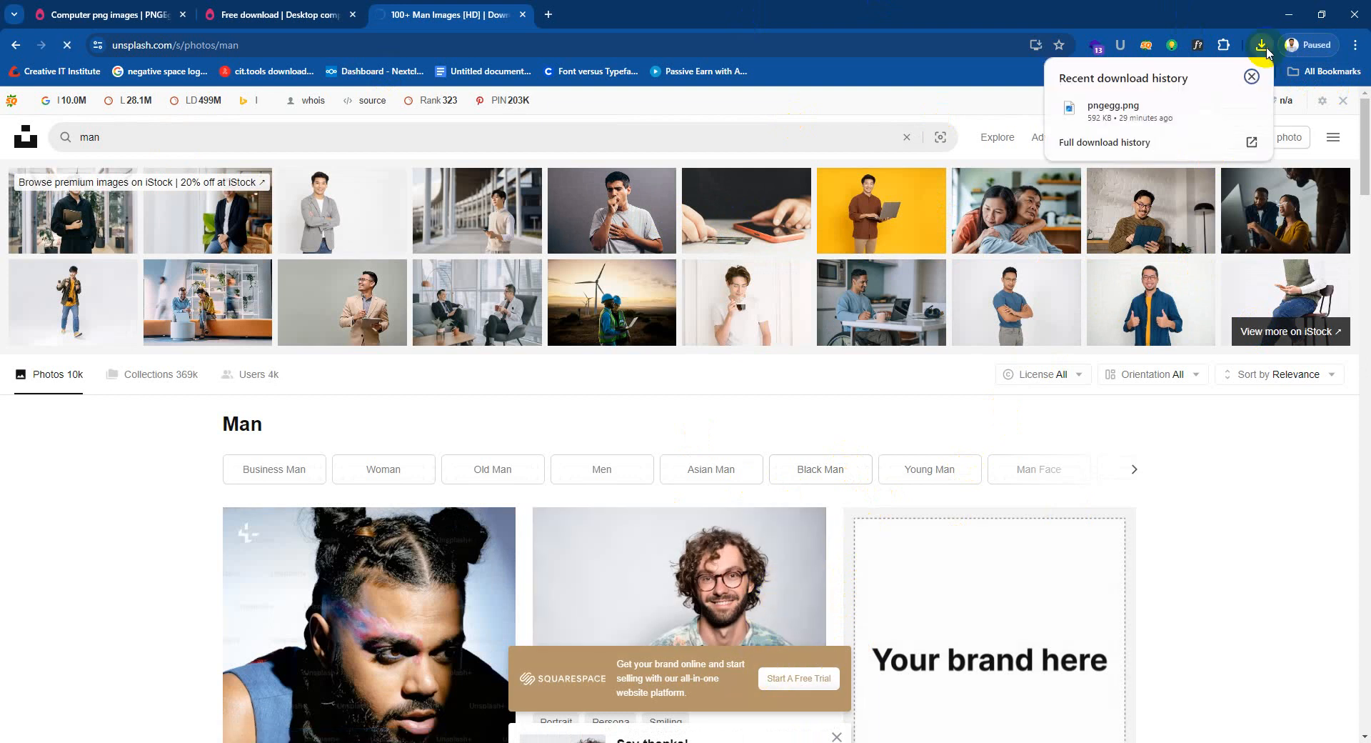
Step: Show the downloaded man photo in its folder, bring it into the Illustrator document and embed it
click(955, 17)
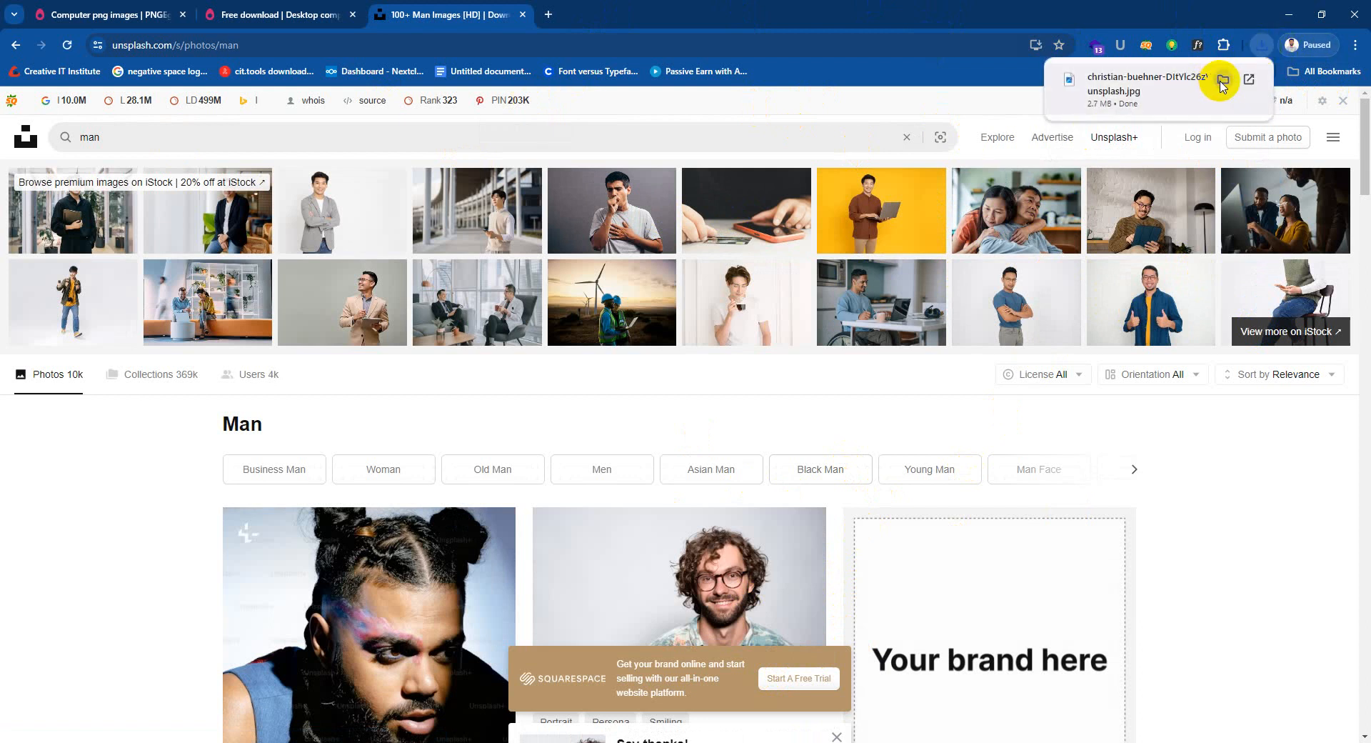
click(1223, 80)
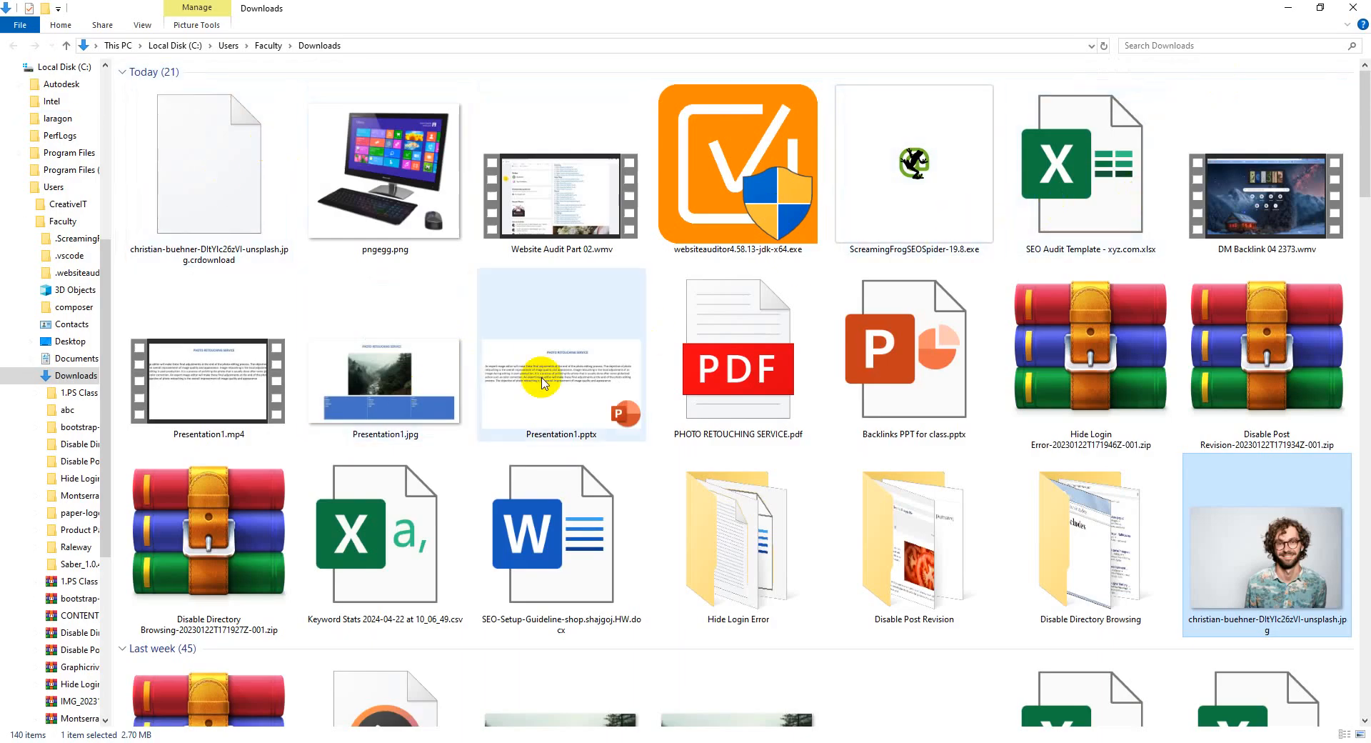
drag(1214, 575, 282, 740)
drag(278, 707, 330, 442)
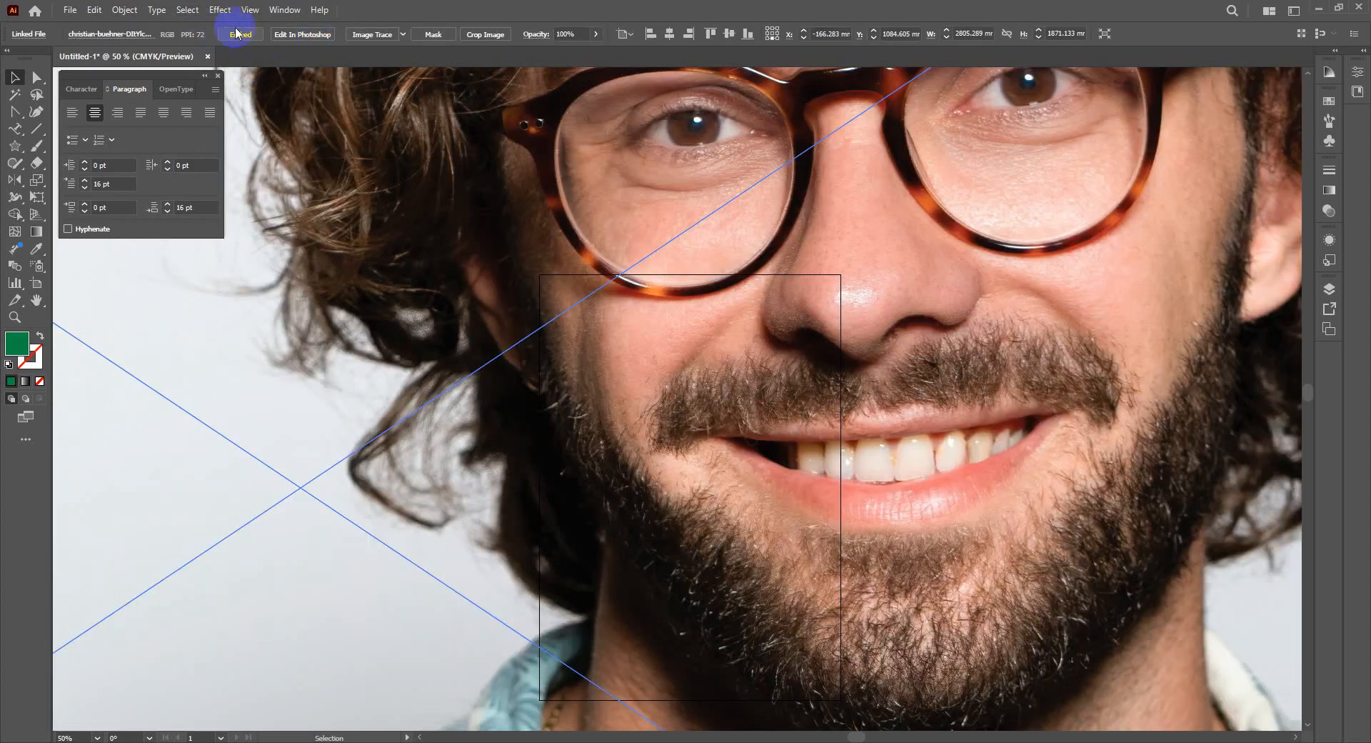
click(241, 34)
Step: Scale the embedded man photo down to about 234 by 156 mm
key(ctrl+minus)
key(ctrl+minus)
key(ctrl+minus)
key(ctrl+minus)
key(ctrl+minus)
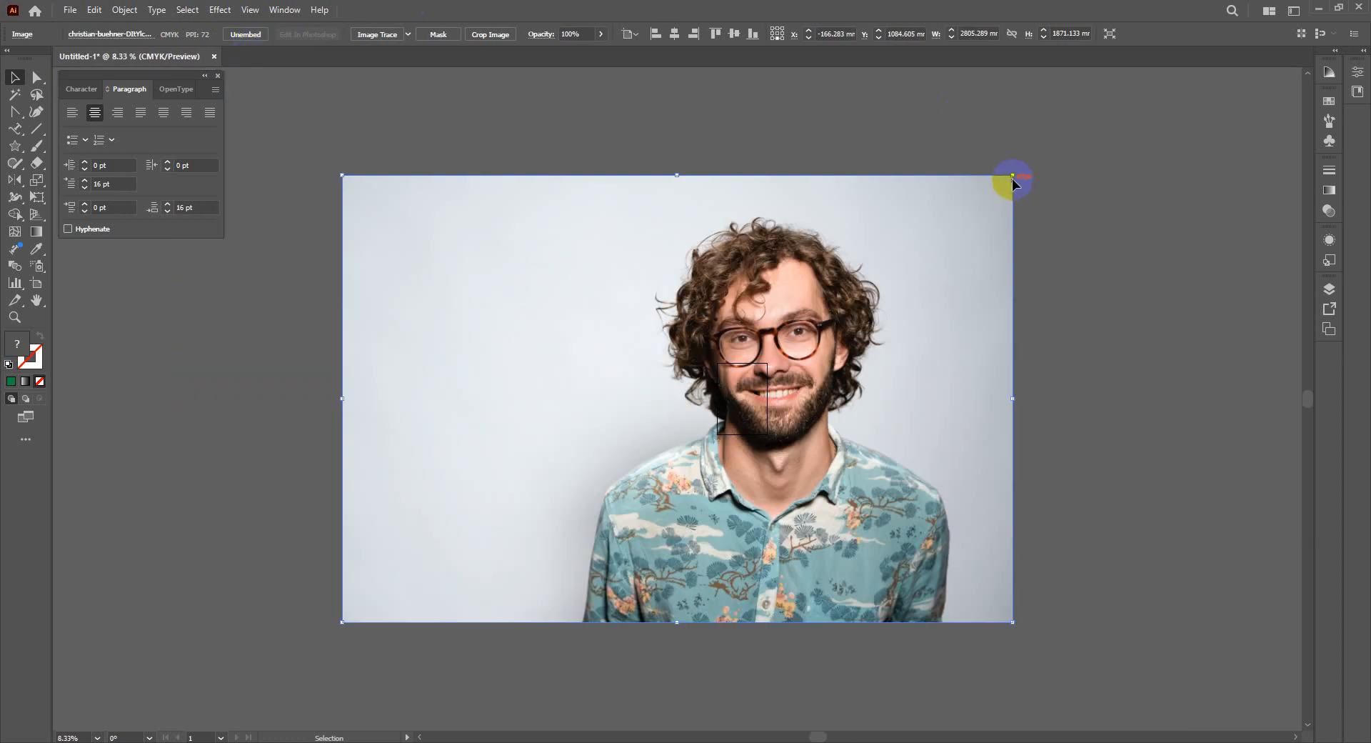
drag(1012, 179, 686, 385)
Step: Shrink the man photo to about 83 by 55 mm and place it across the page's left edge, below the Standard Leading line
scroll(833, 392, up, 4)
scroll(833, 392, up, 1)
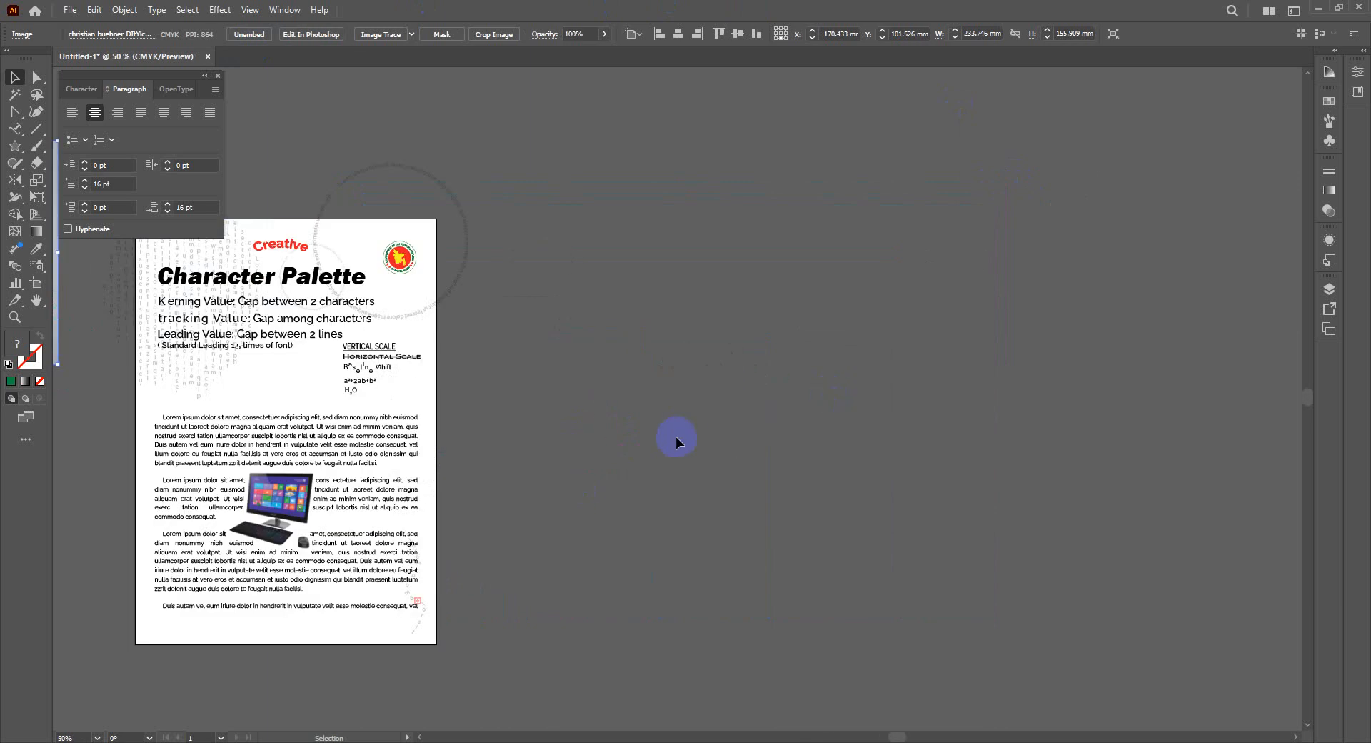
drag(633, 454, 1147, 561)
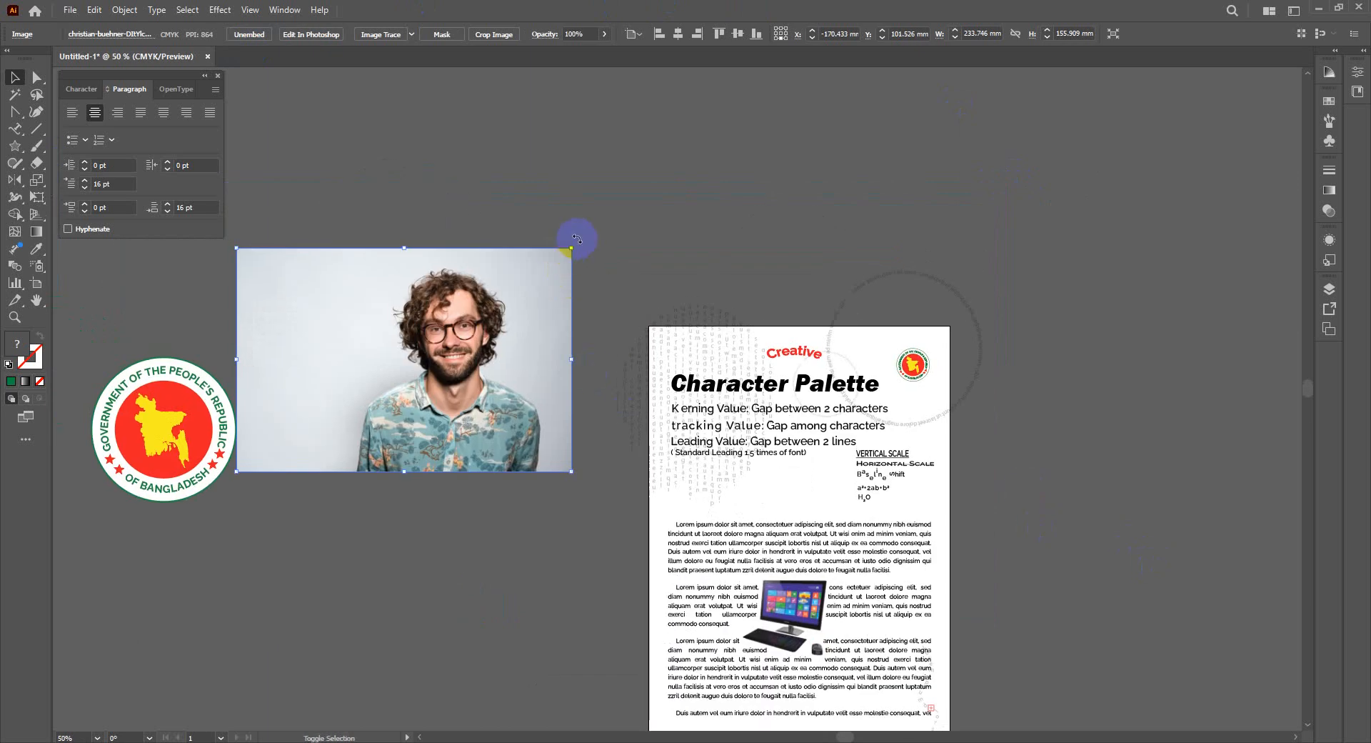
drag(577, 238, 713, 491)
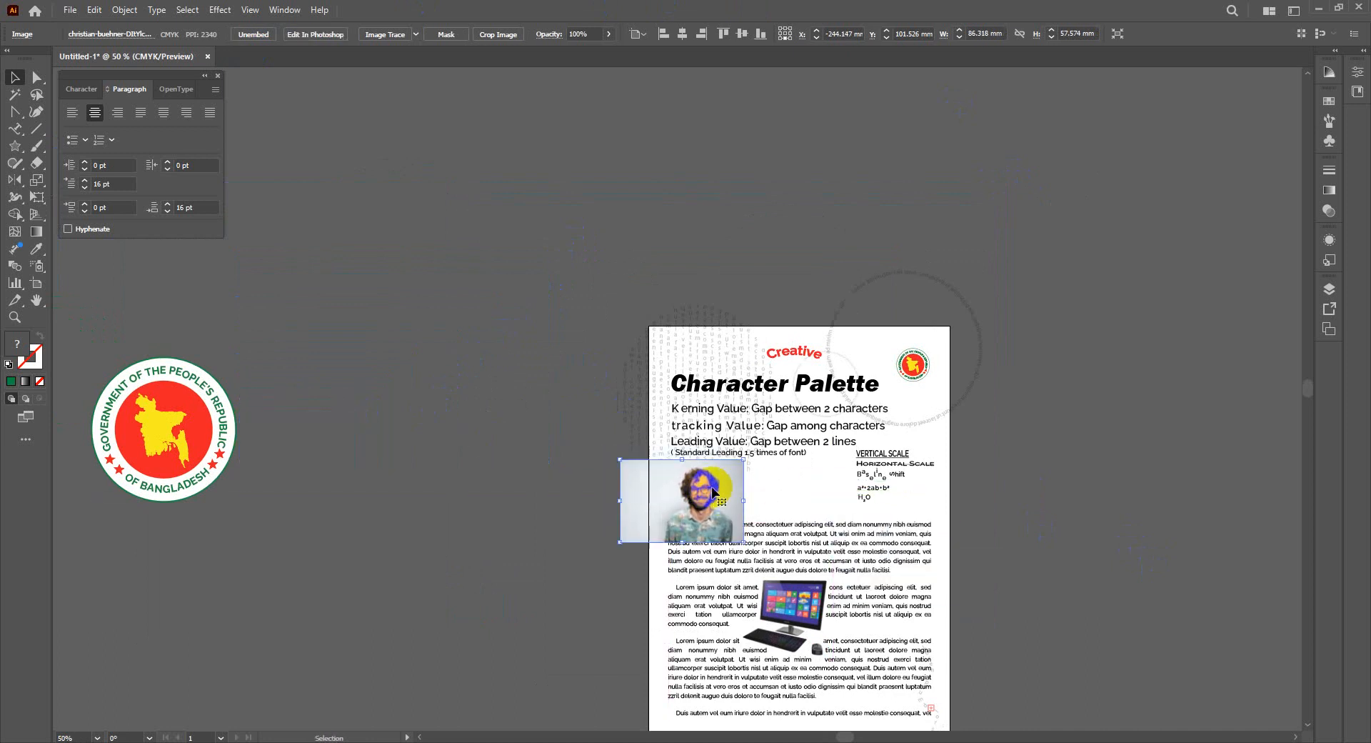
scroll(777, 485, up, 4)
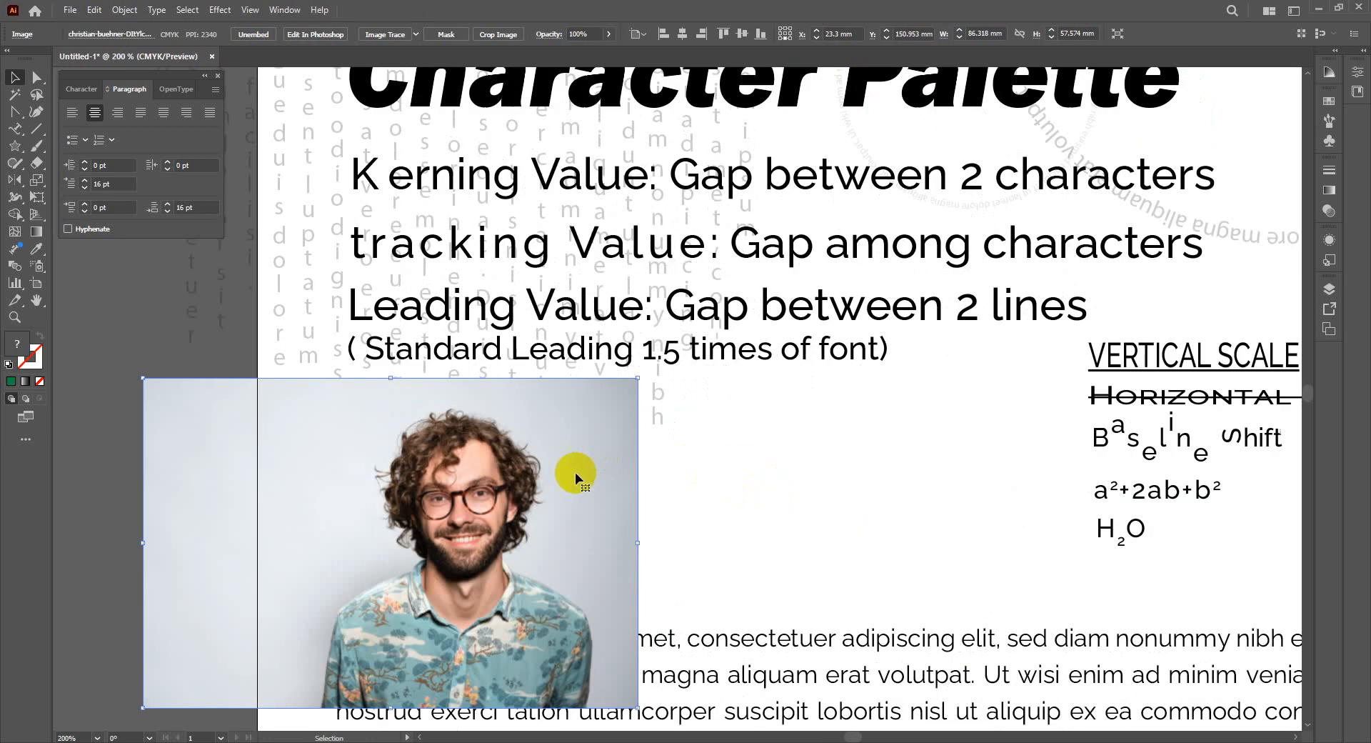
drag(576, 473, 643, 469)
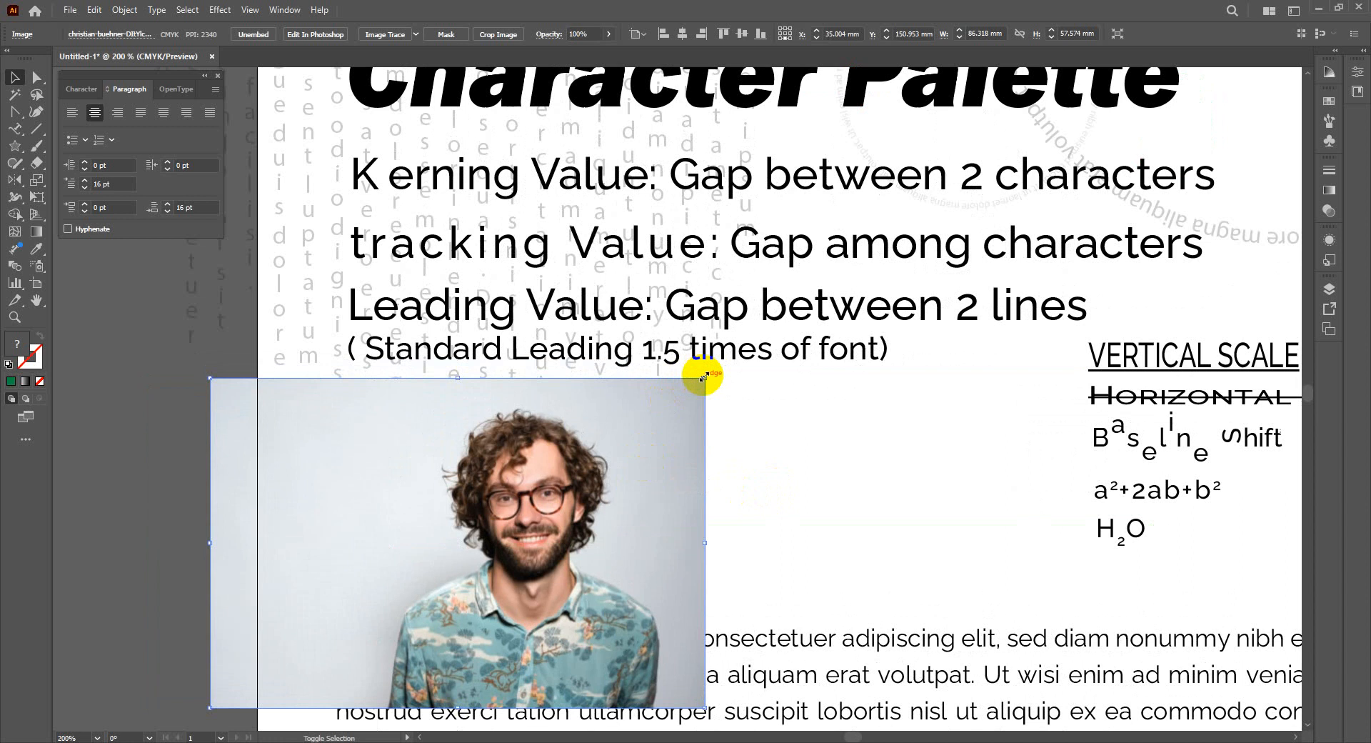
drag(703, 376, 686, 391)
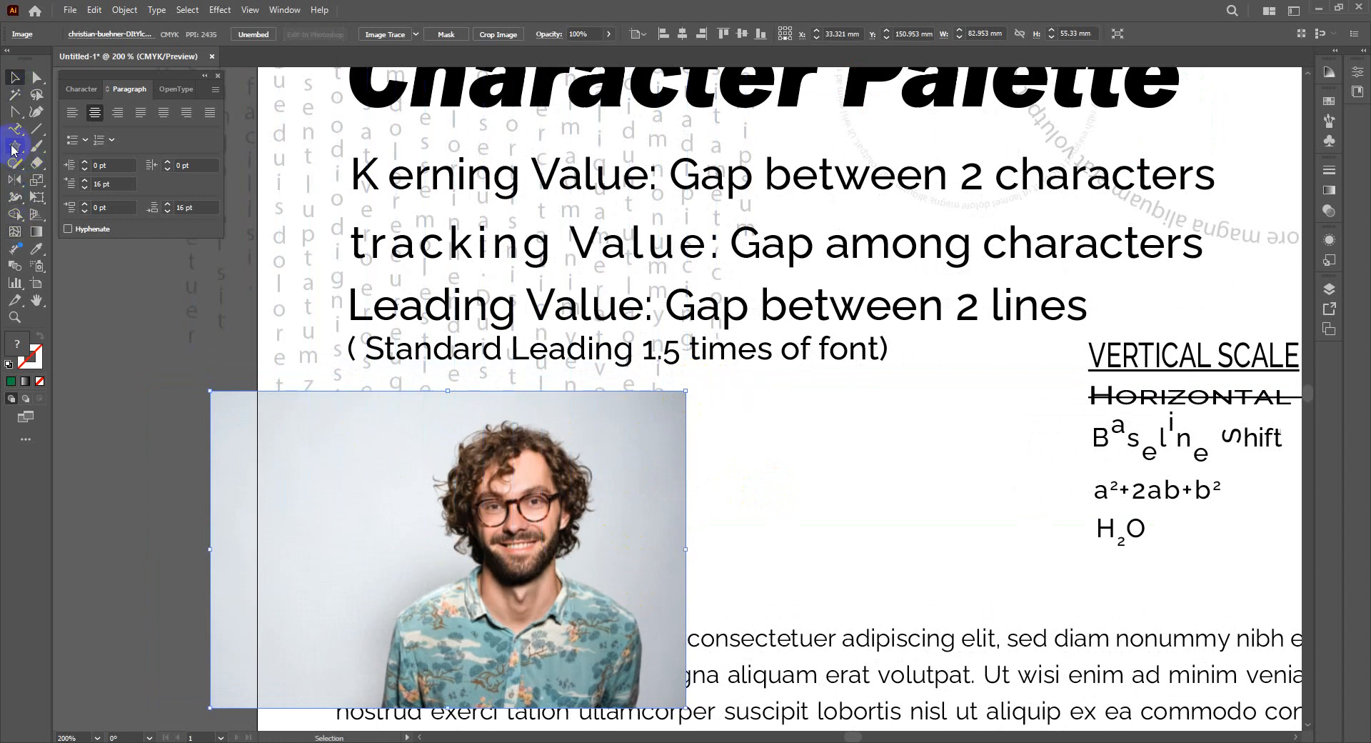
Step: Draw a circle about 48 mm across centred over the man's face and lower its opacity to 54%
drag(12, 150, 49, 178)
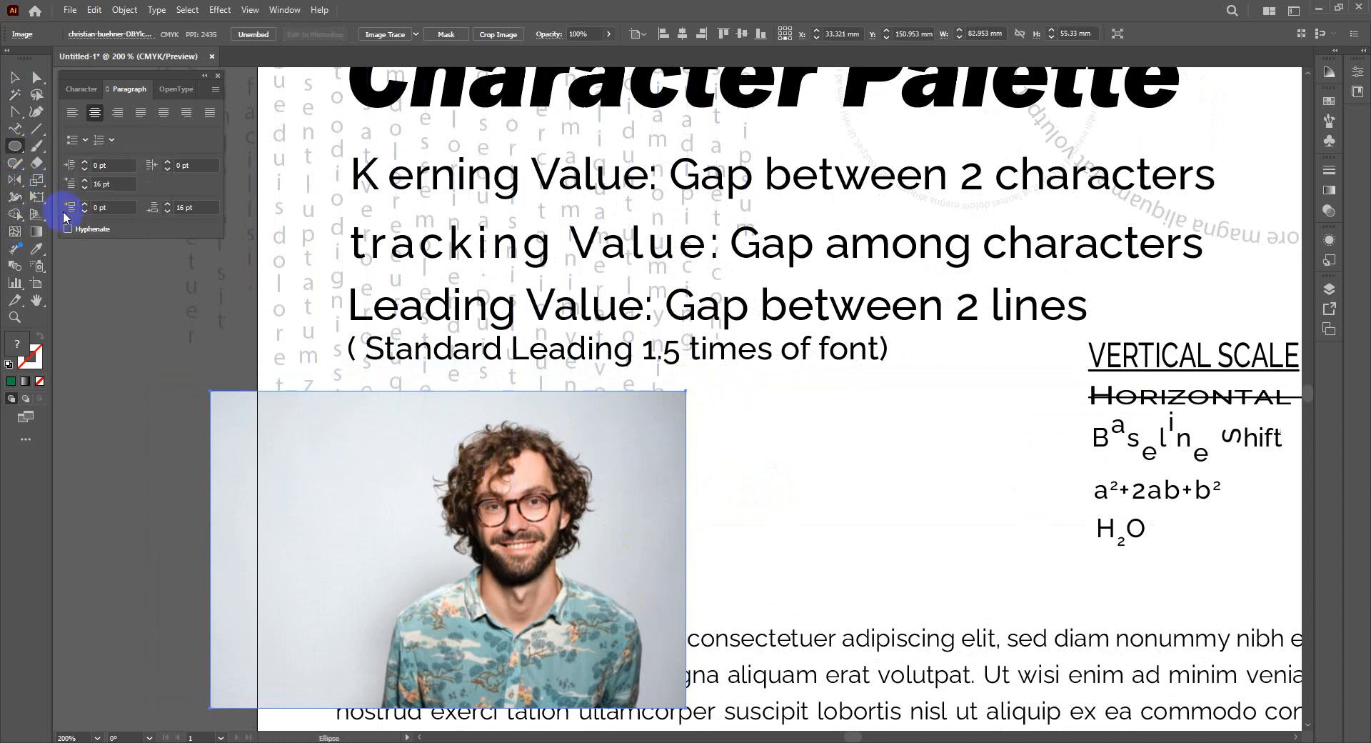
drag(511, 532, 650, 621)
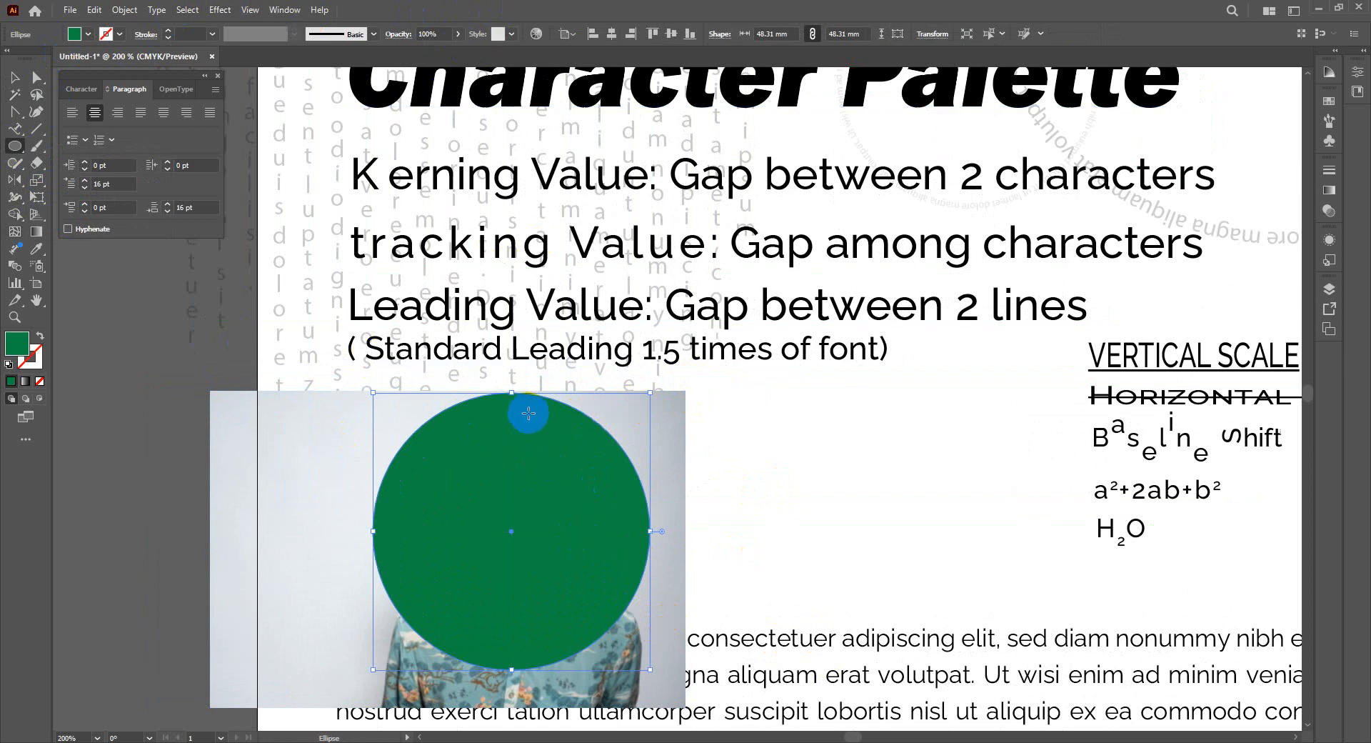
click(431, 34)
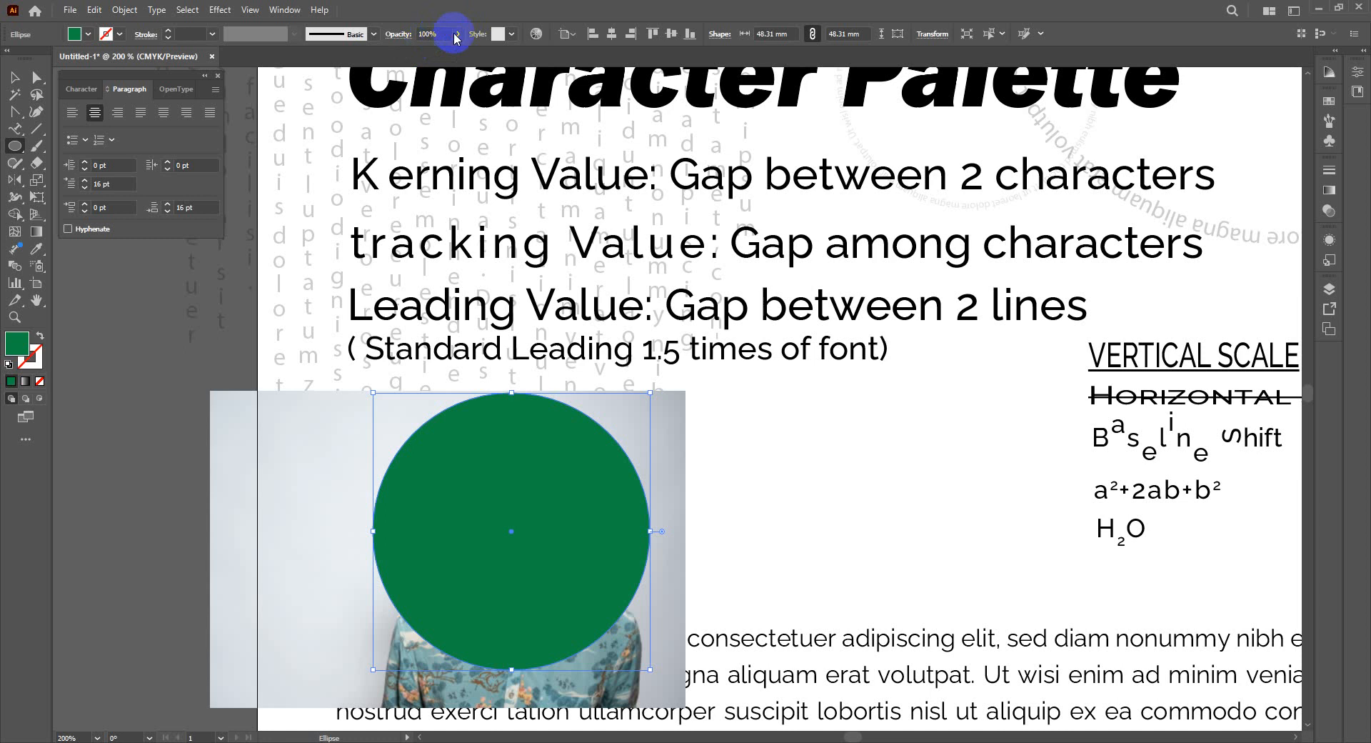
click(457, 34)
click(431, 51)
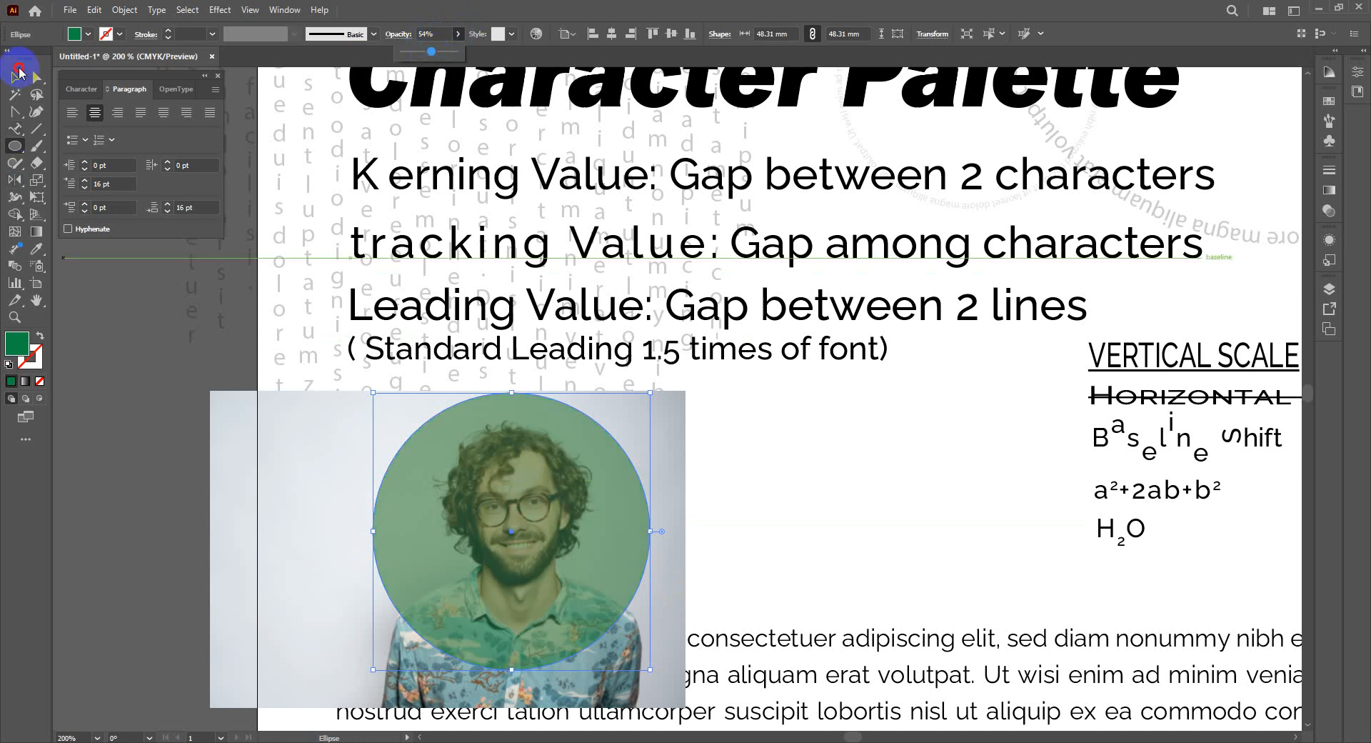
Step: Select the circle and the man photo together and make a clipping mask from them
click(14, 77)
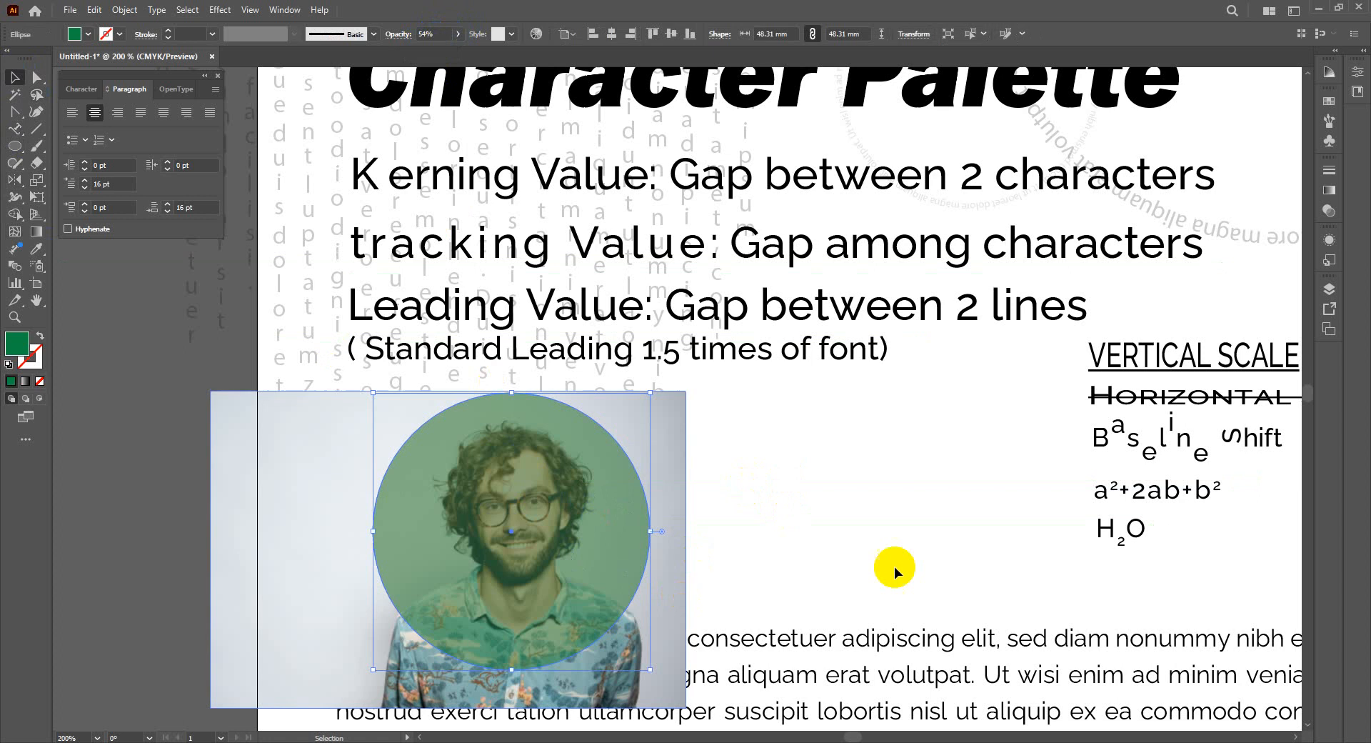
click(679, 490)
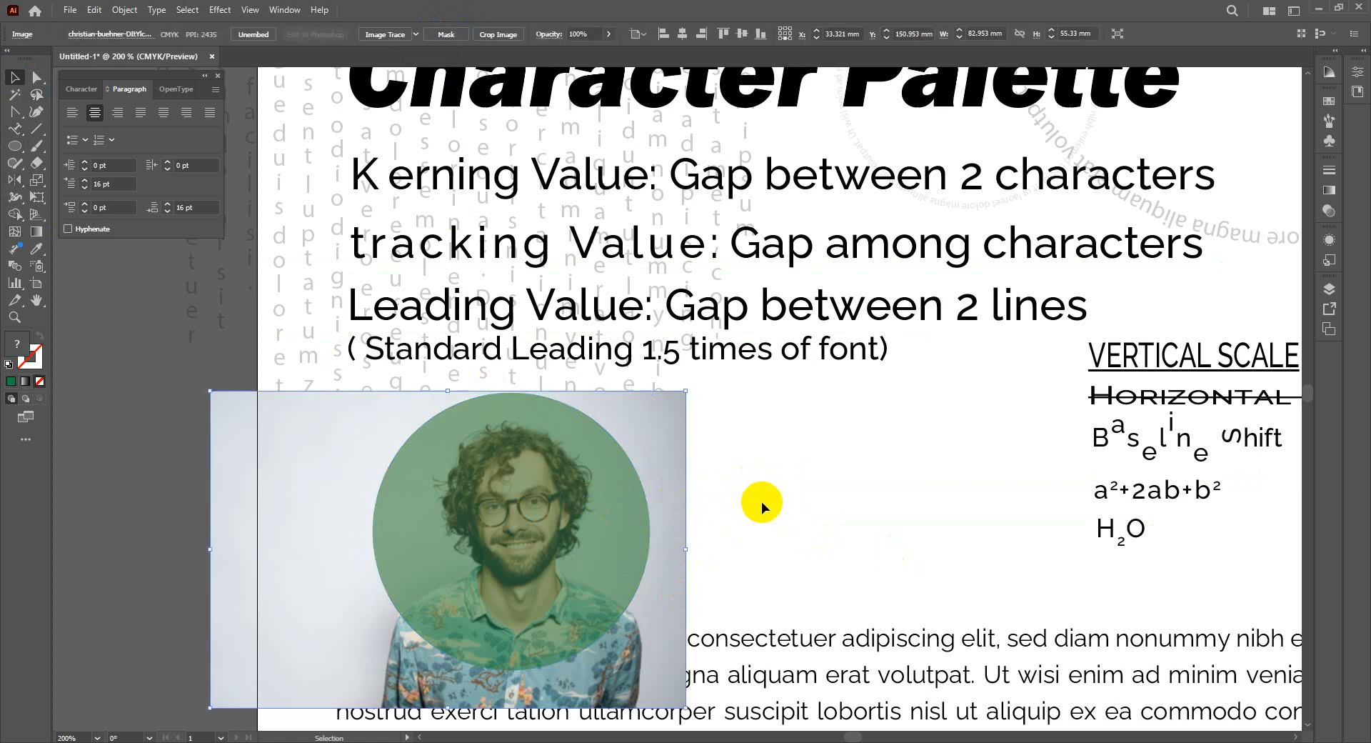
key(ctrl+7)
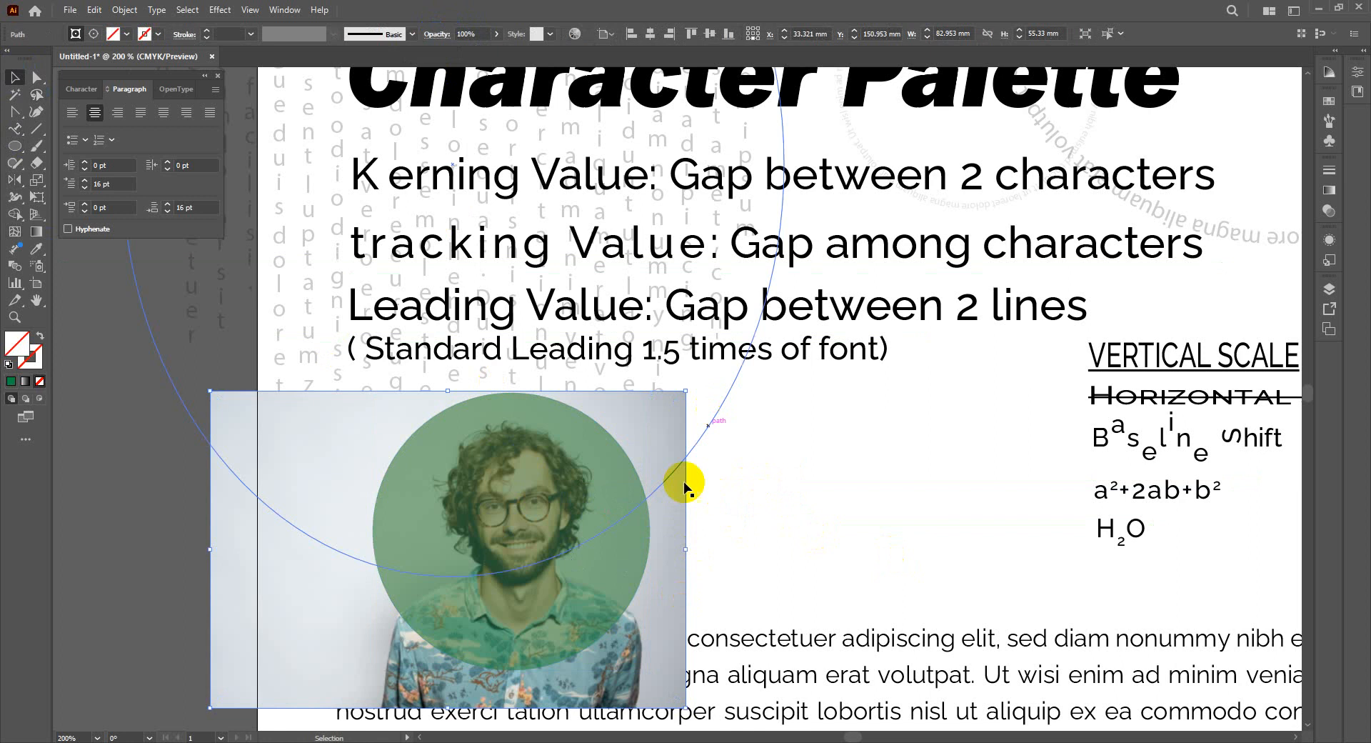
click(490, 511)
shift+click(286, 531)
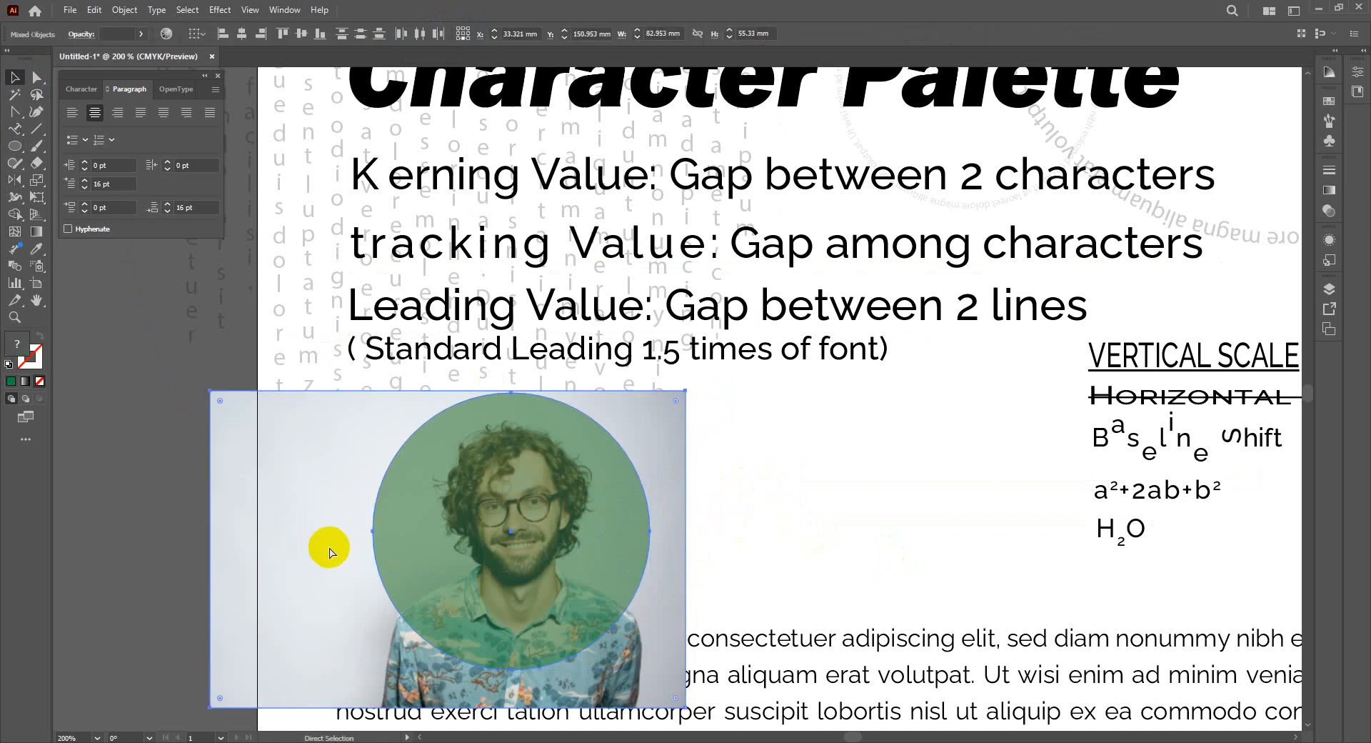
key(ctrl+7)
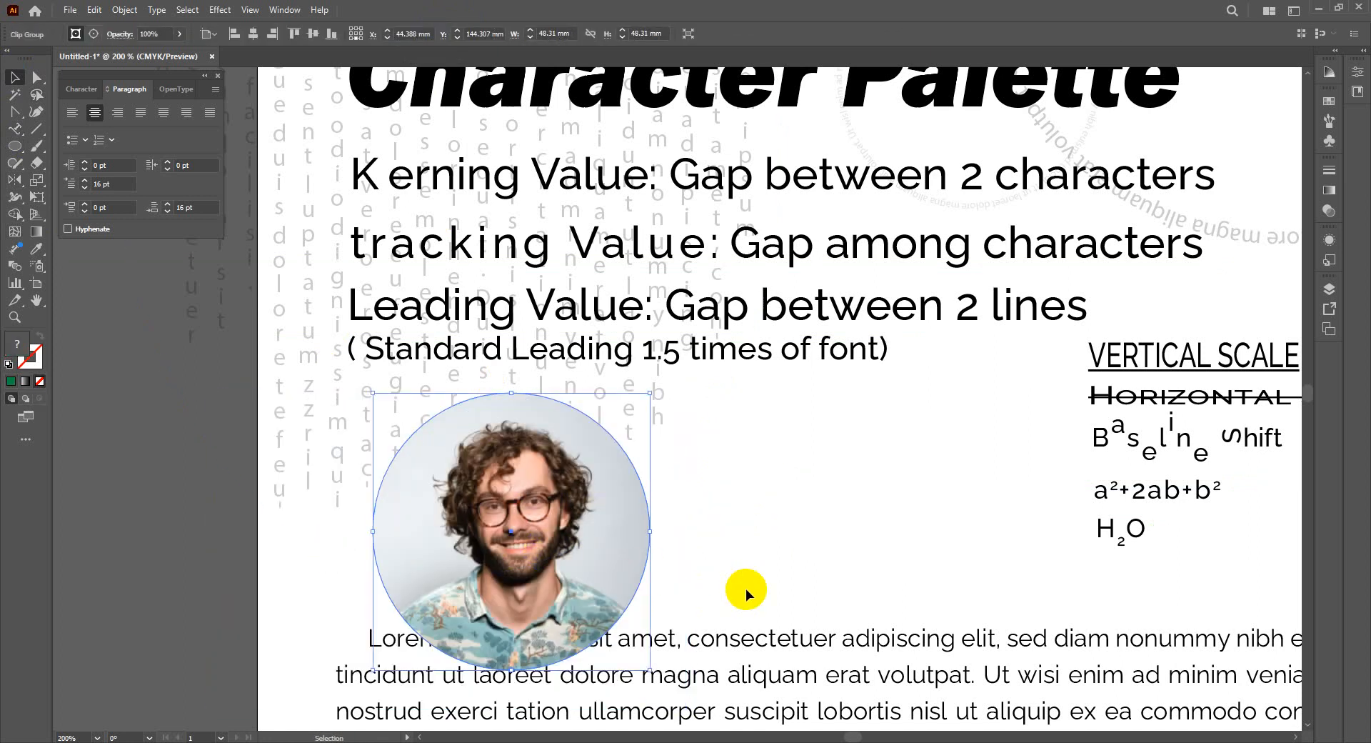
Step: Undo the portrait's clipping mask and make it again from the same photo and circle
drag(448, 540, 502, 576)
key(ctrl+z)
right_click(516, 524)
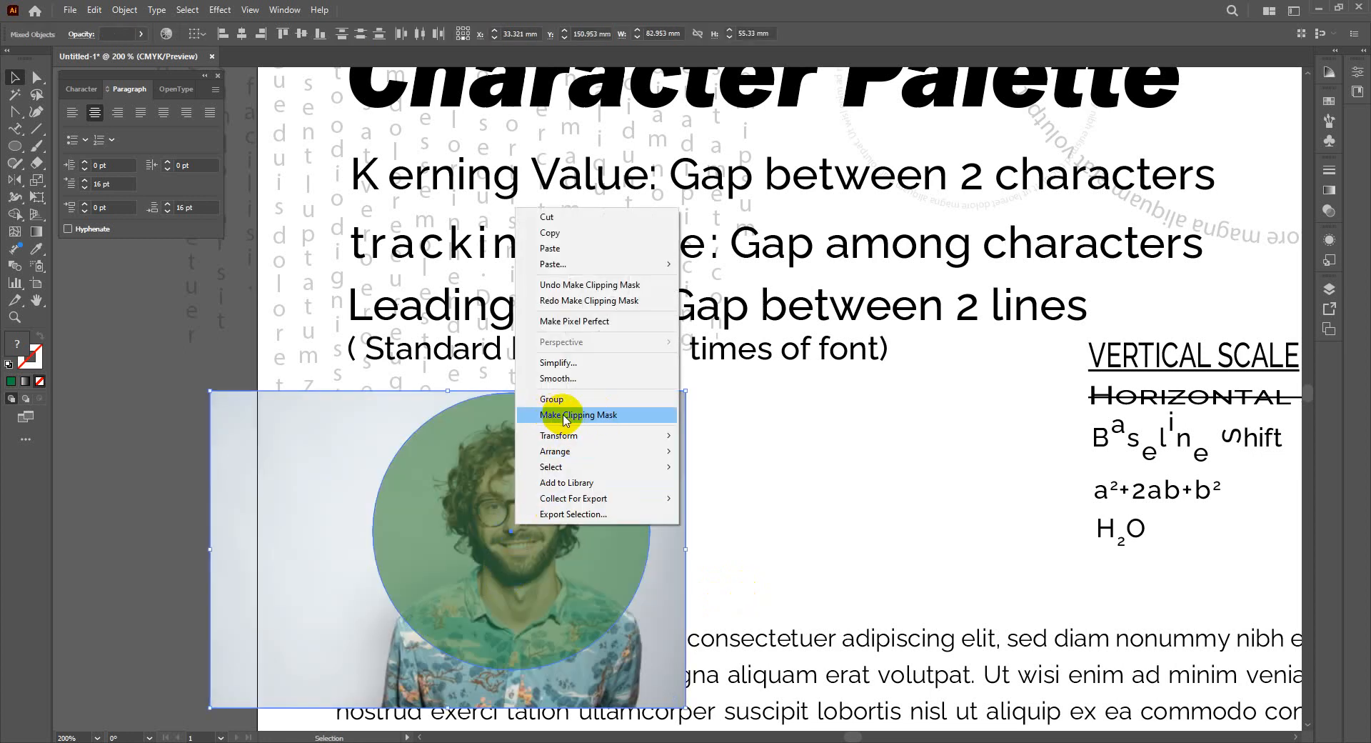
click(565, 417)
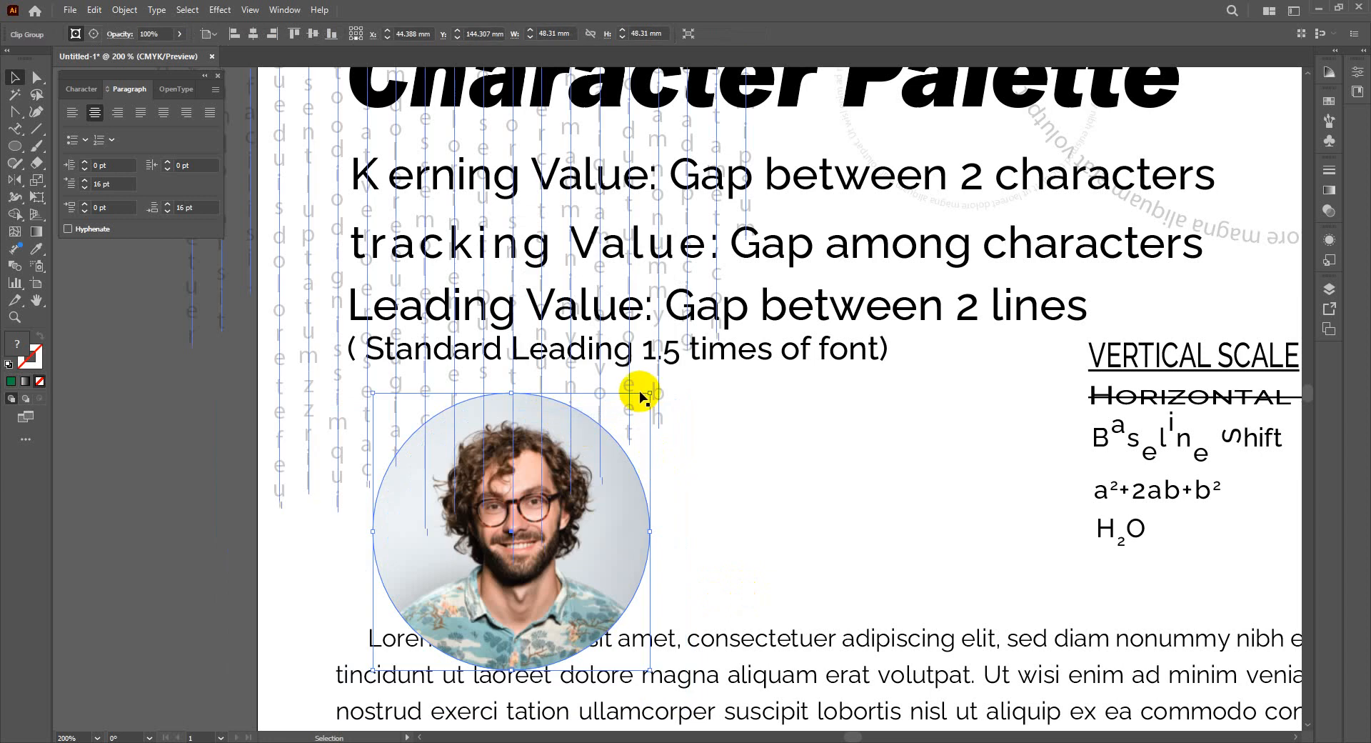
Step: Scale the round portrait down to about 27 mm and place it just above the start of the body text
drag(608, 424, 524, 519)
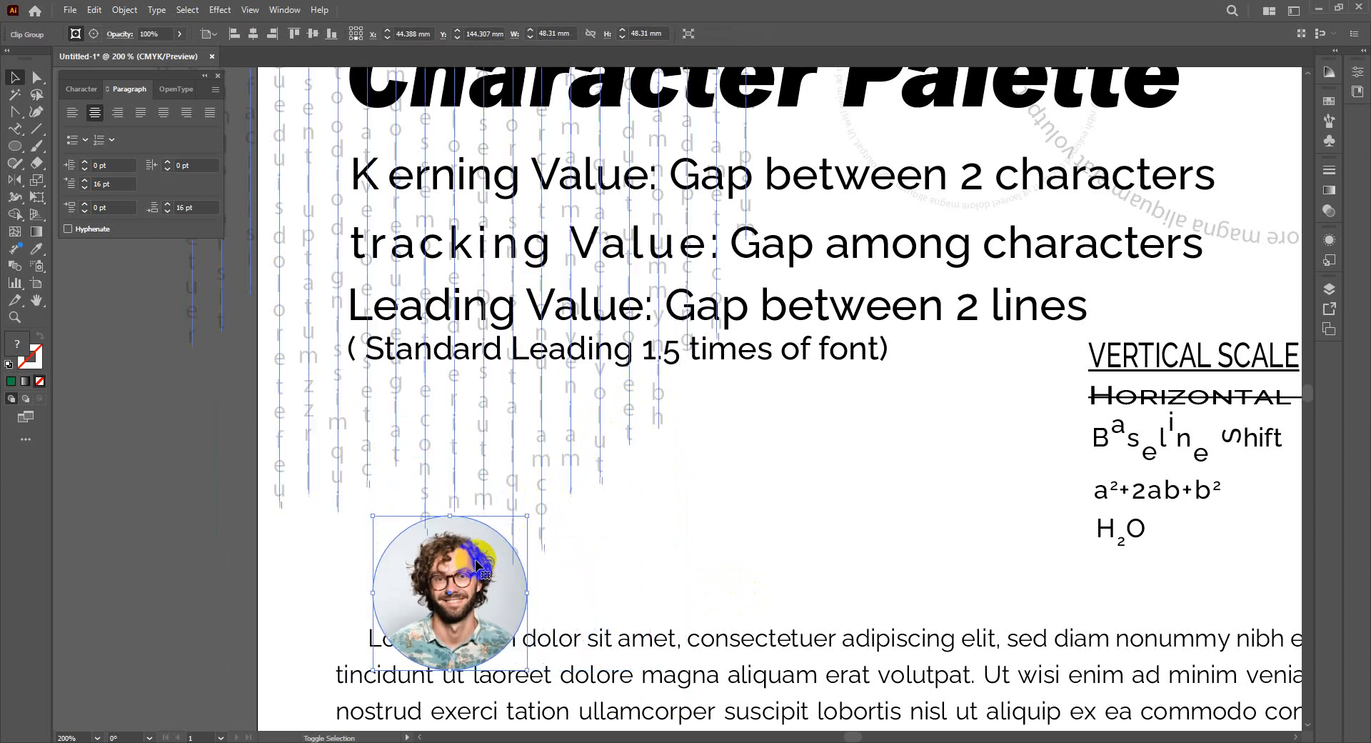
drag(459, 575, 422, 506)
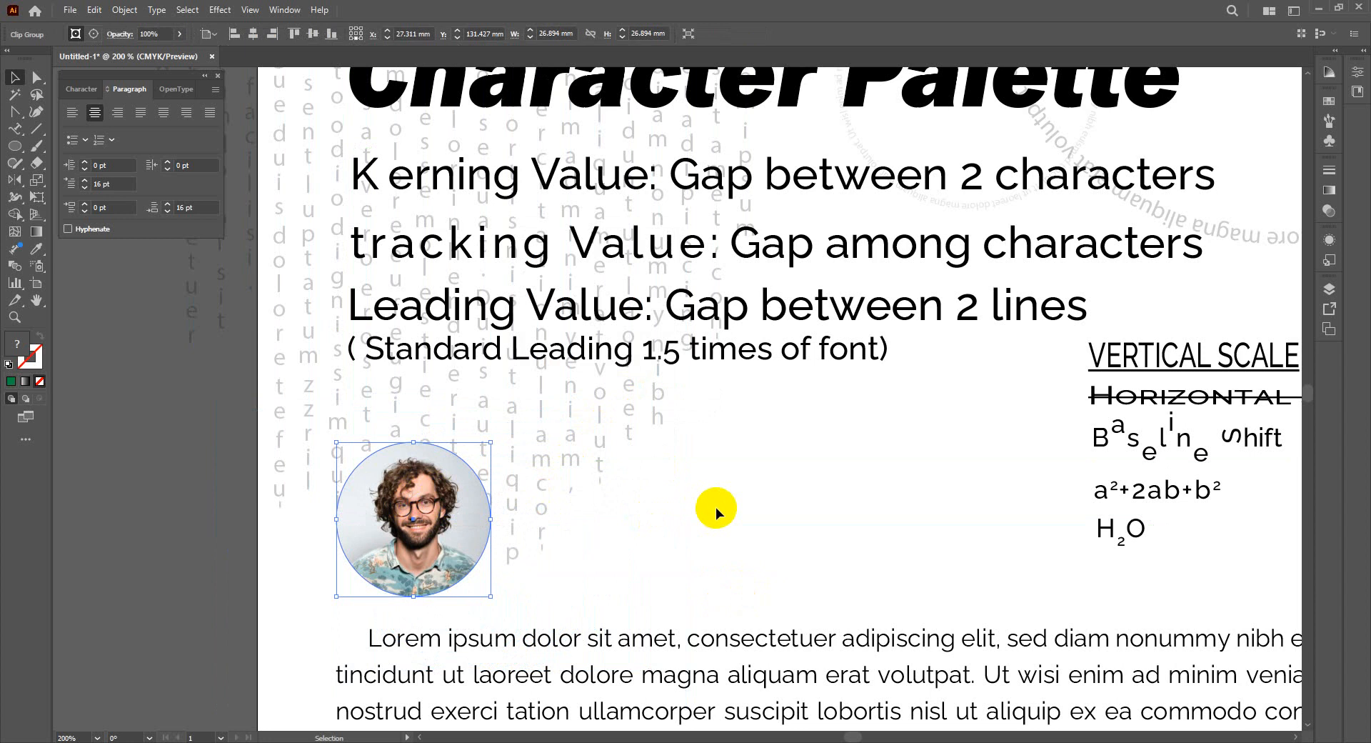
Step: Draw a 210 by 297 mm rectangle covering the whole Character Palette page
key(ctrl+minus)
key(ctrl+minus)
key(ctrl+minus)
key(ctrl+minus)
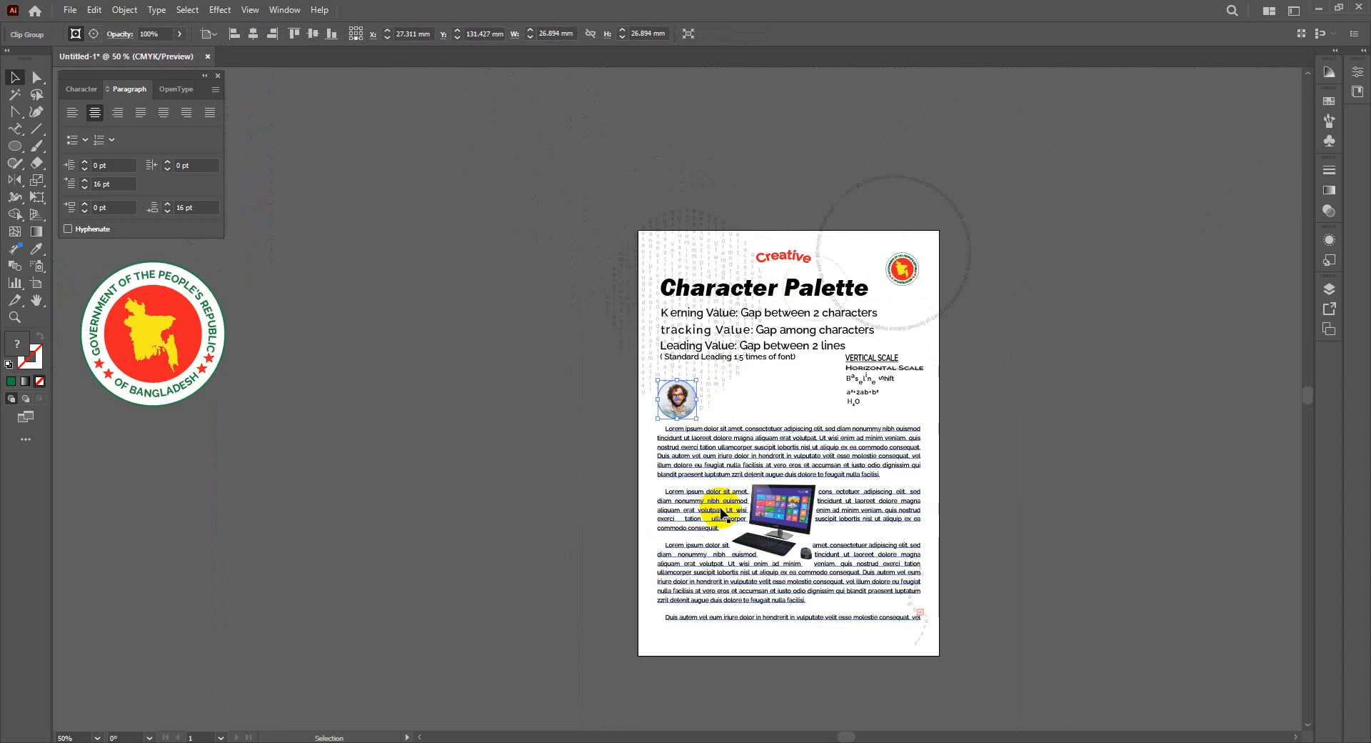
drag(1058, 484, 795, 448)
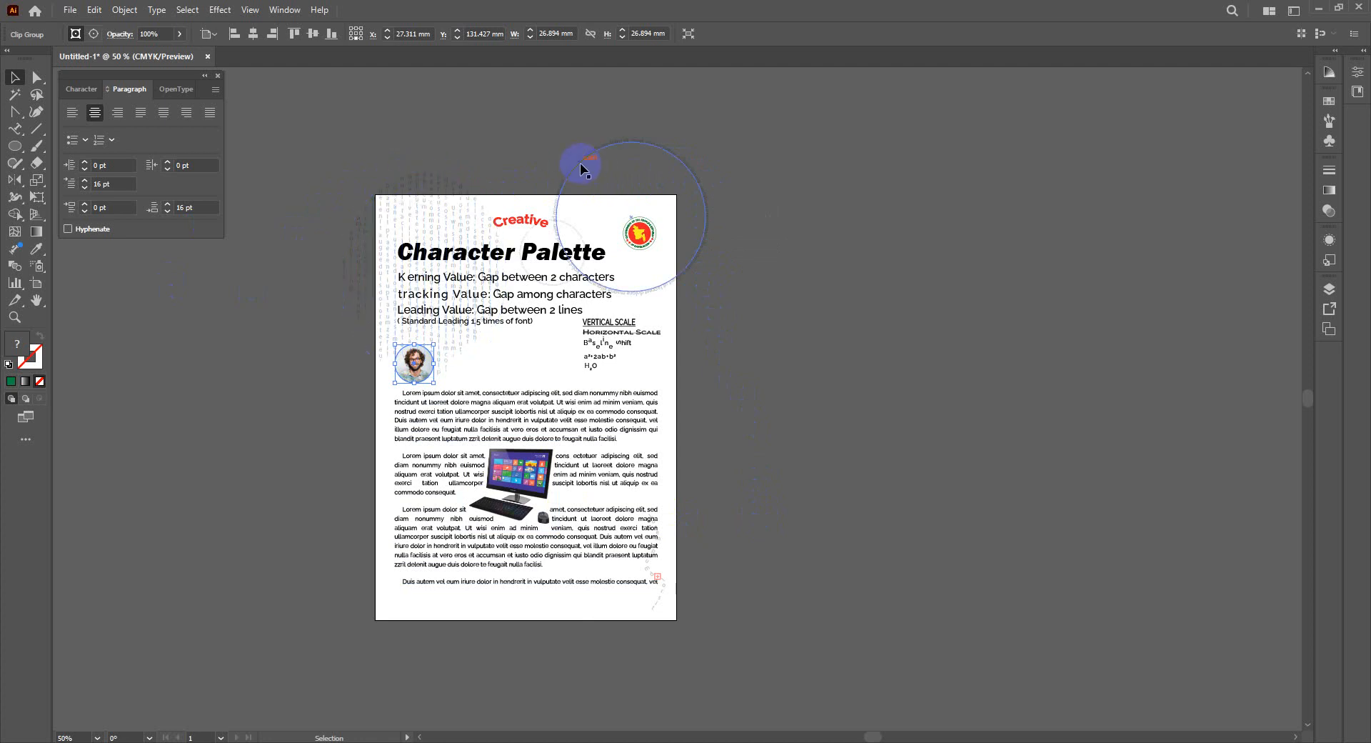
drag(14, 146, 78, 145)
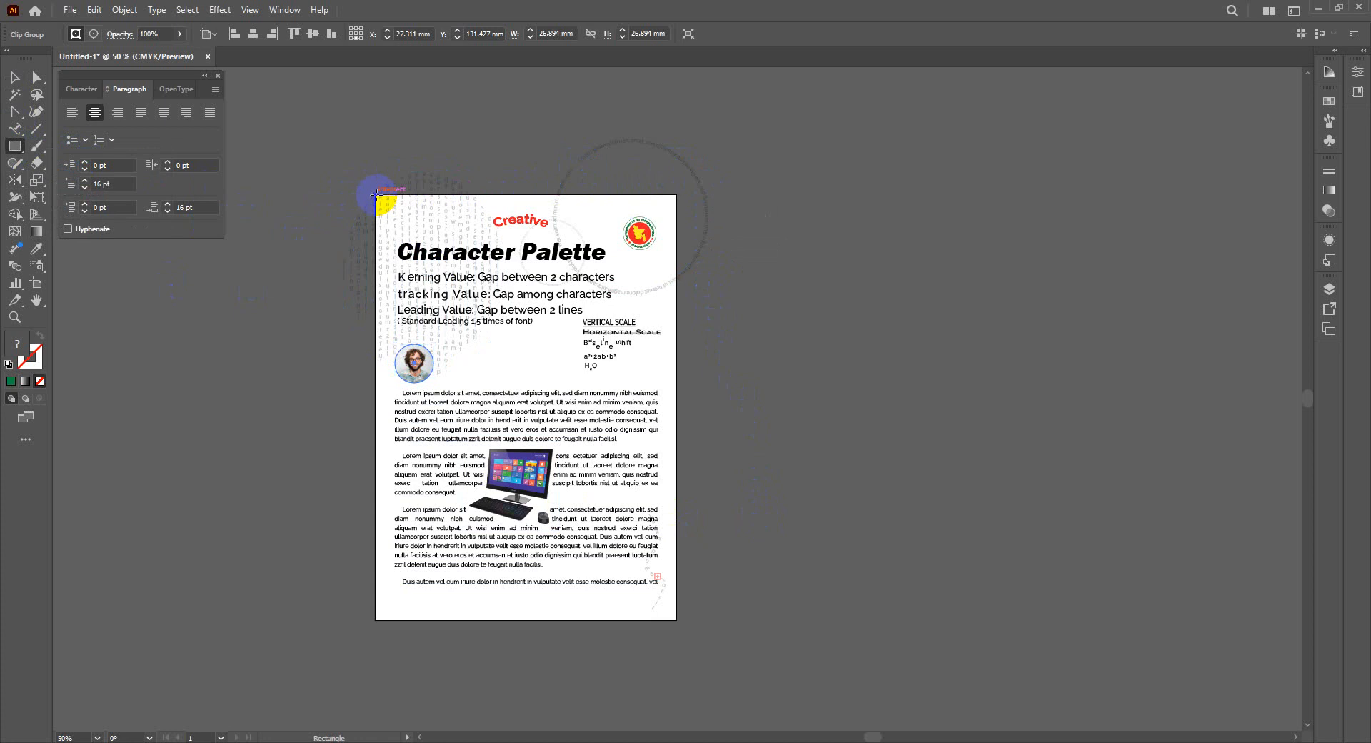
drag(377, 193, 678, 623)
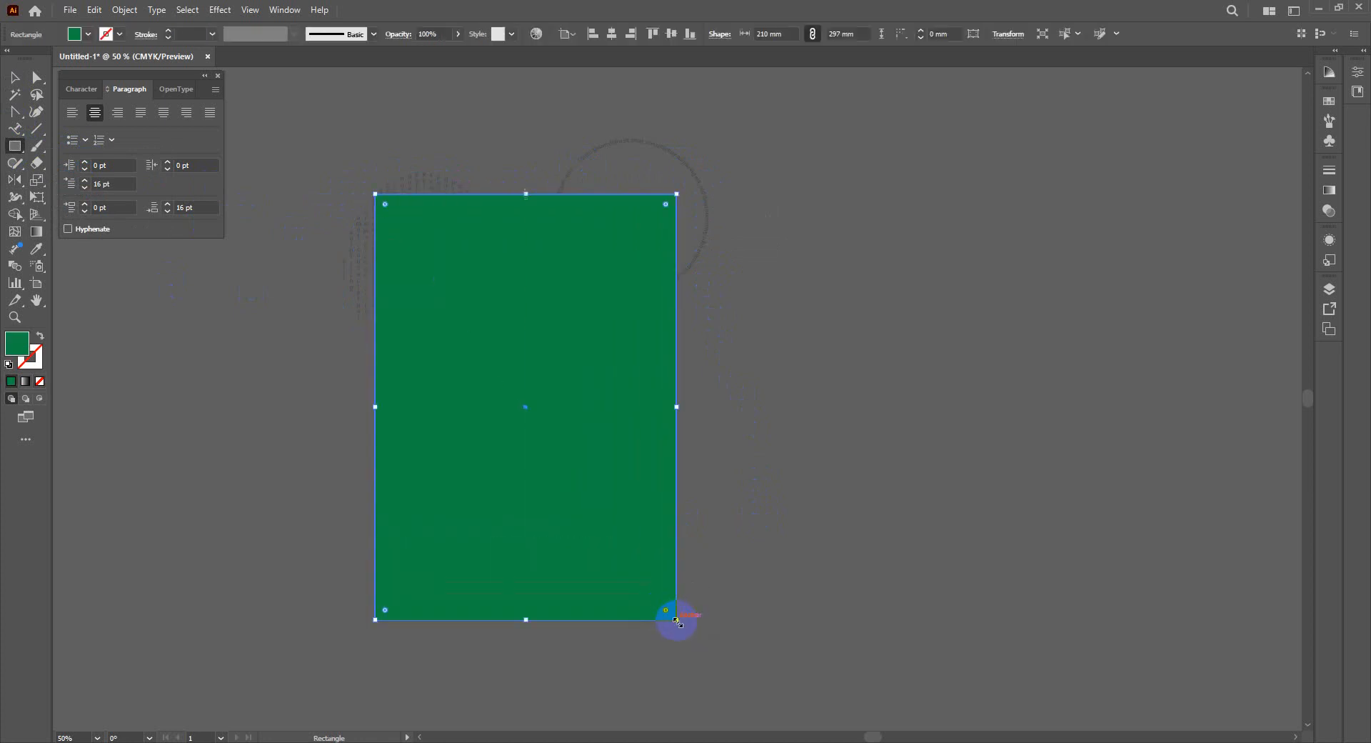
Step: Select all the artwork with the page-sized rectangle, clip it to the page with a clipping mask and deselect
click(14, 77)
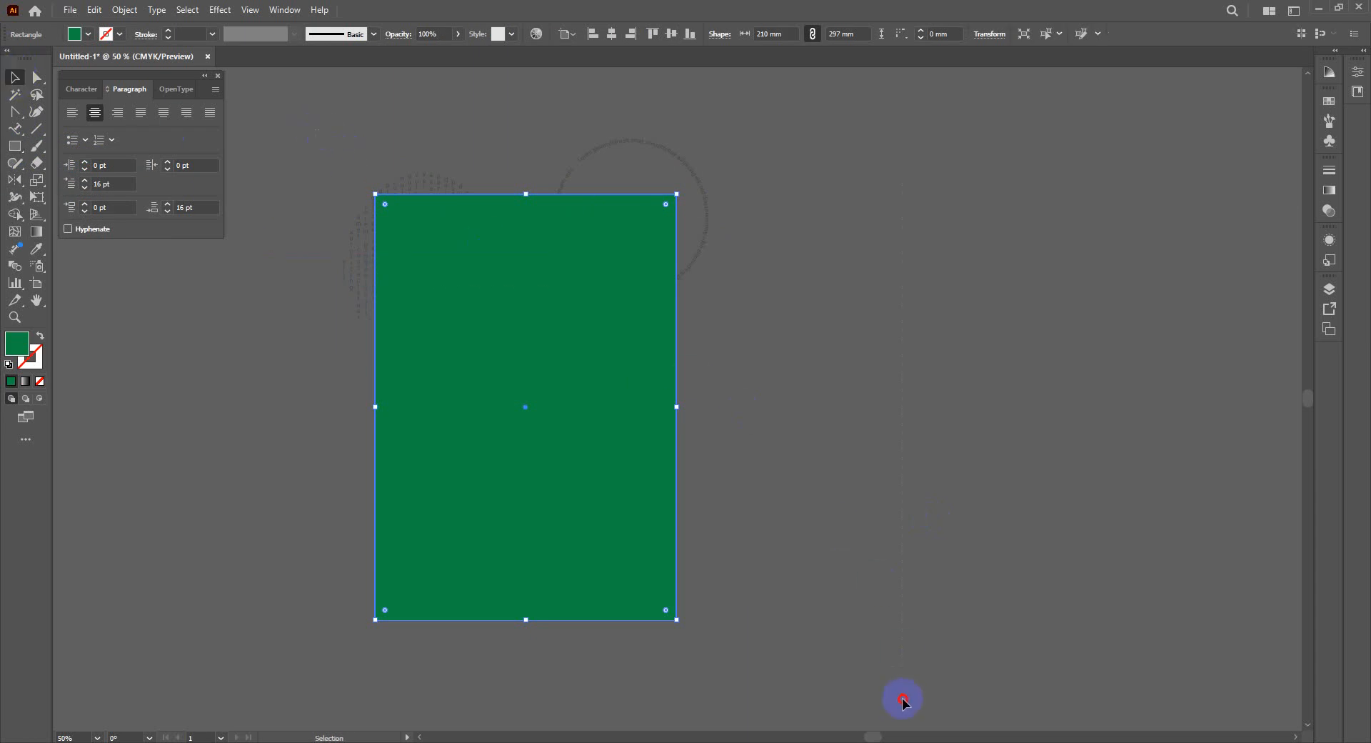
key(ctrl+a)
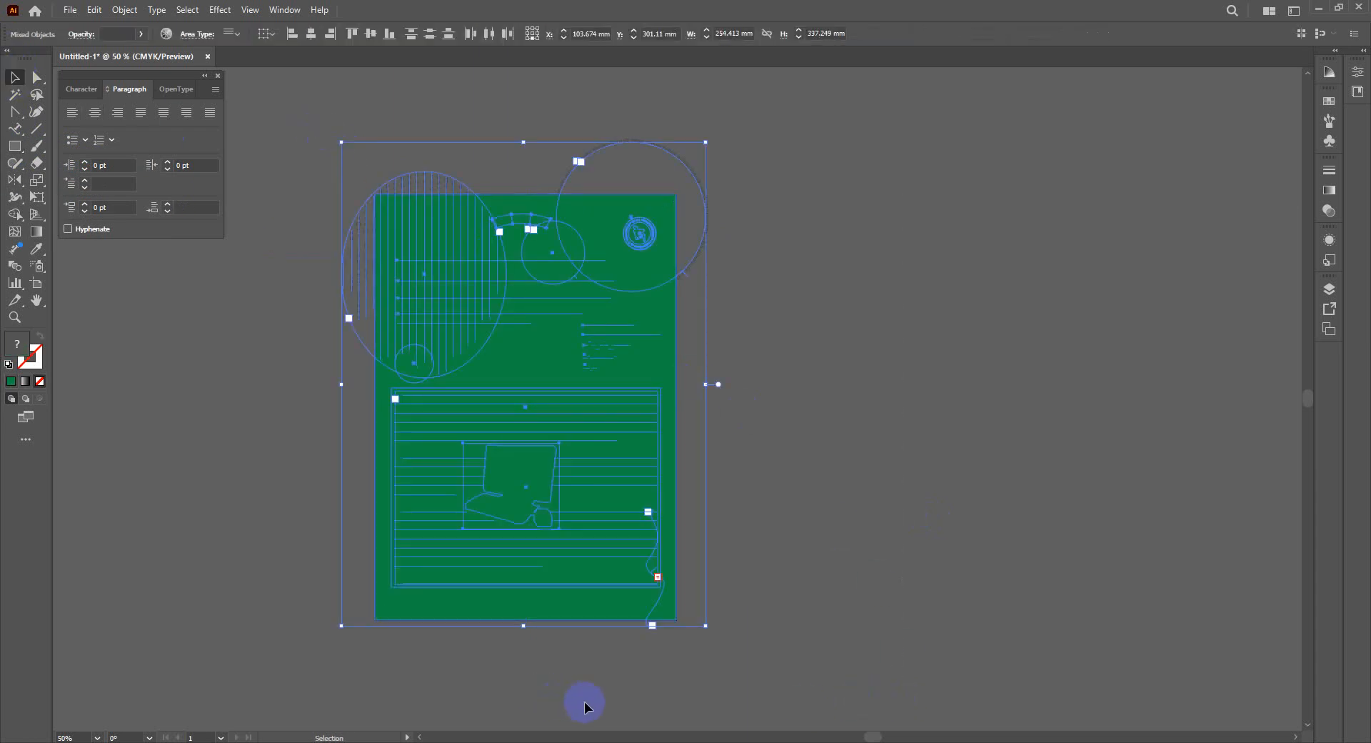
key(a)
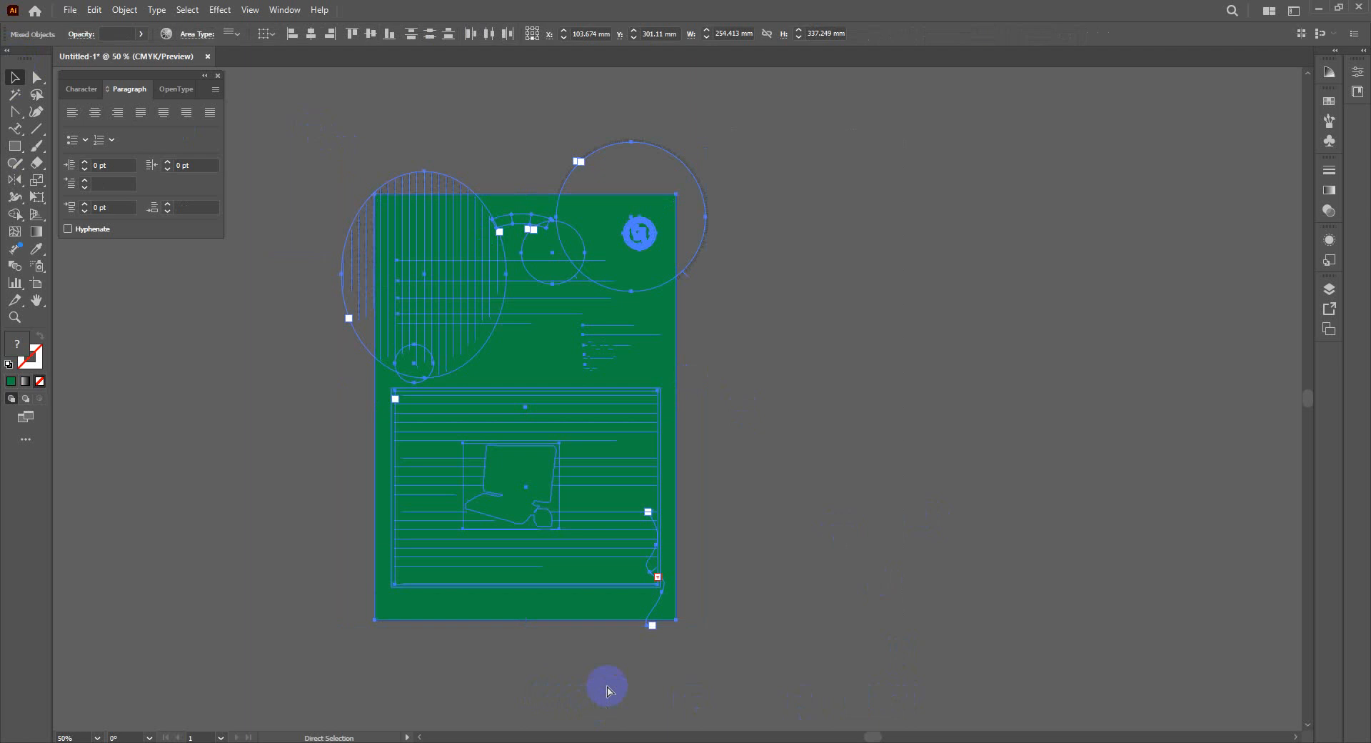
key(v)
key(ctrl+7)
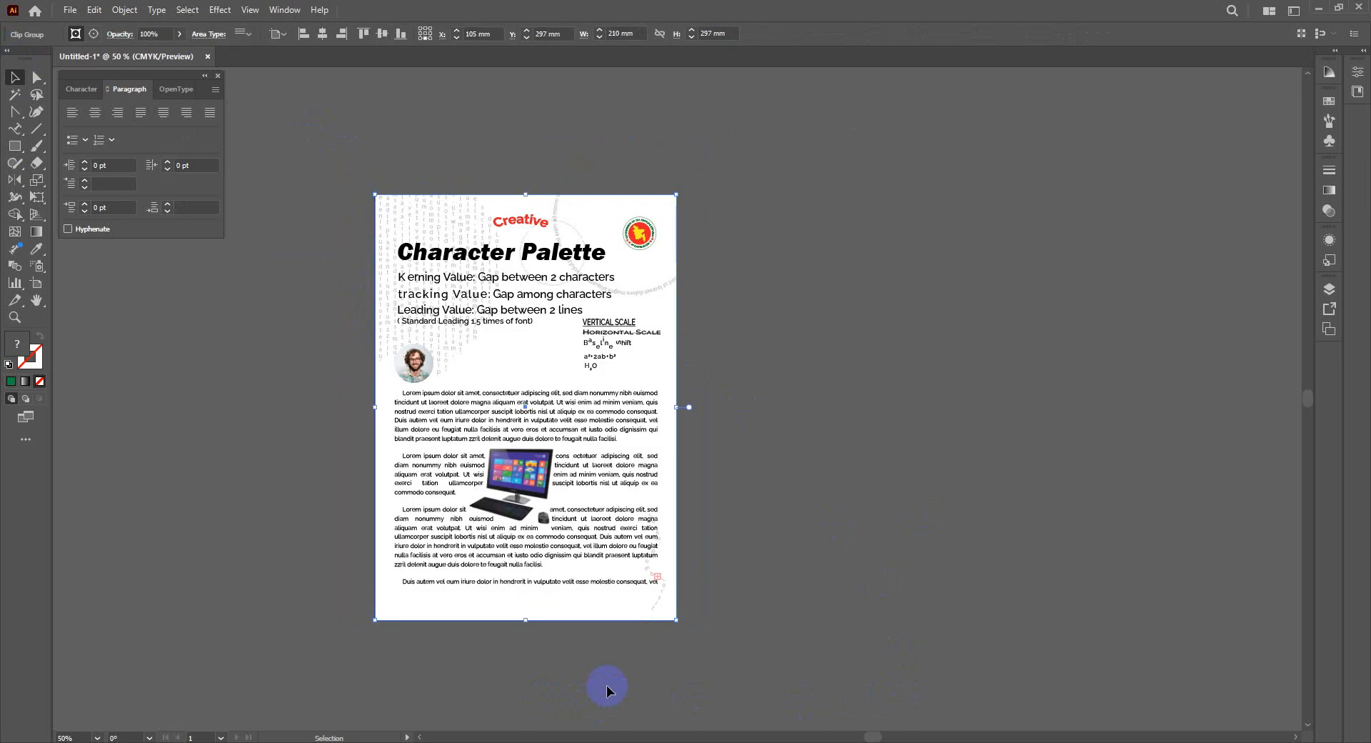
click(1004, 301)
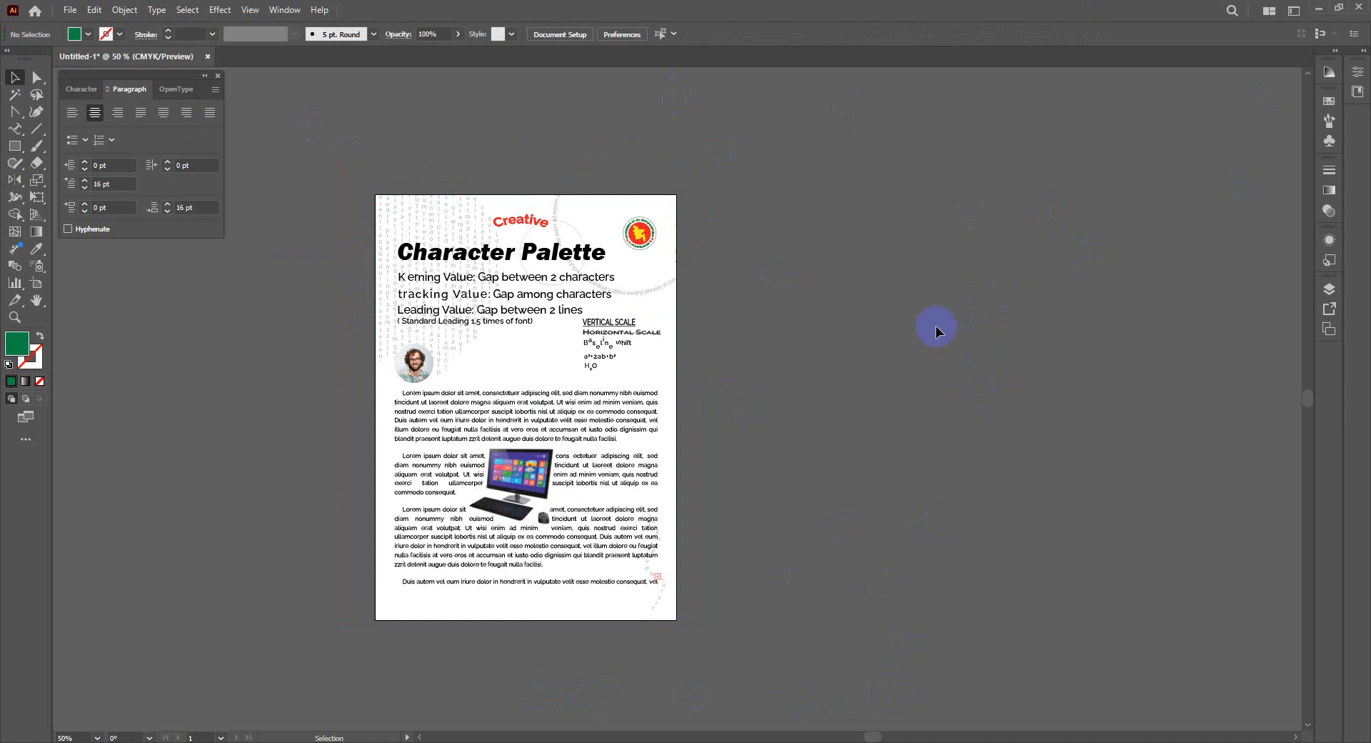
Step: Draw a straight vertical line about 205 mm long with the Pen tool on the empty canvas beside the page
drag(865, 369, 750, 388)
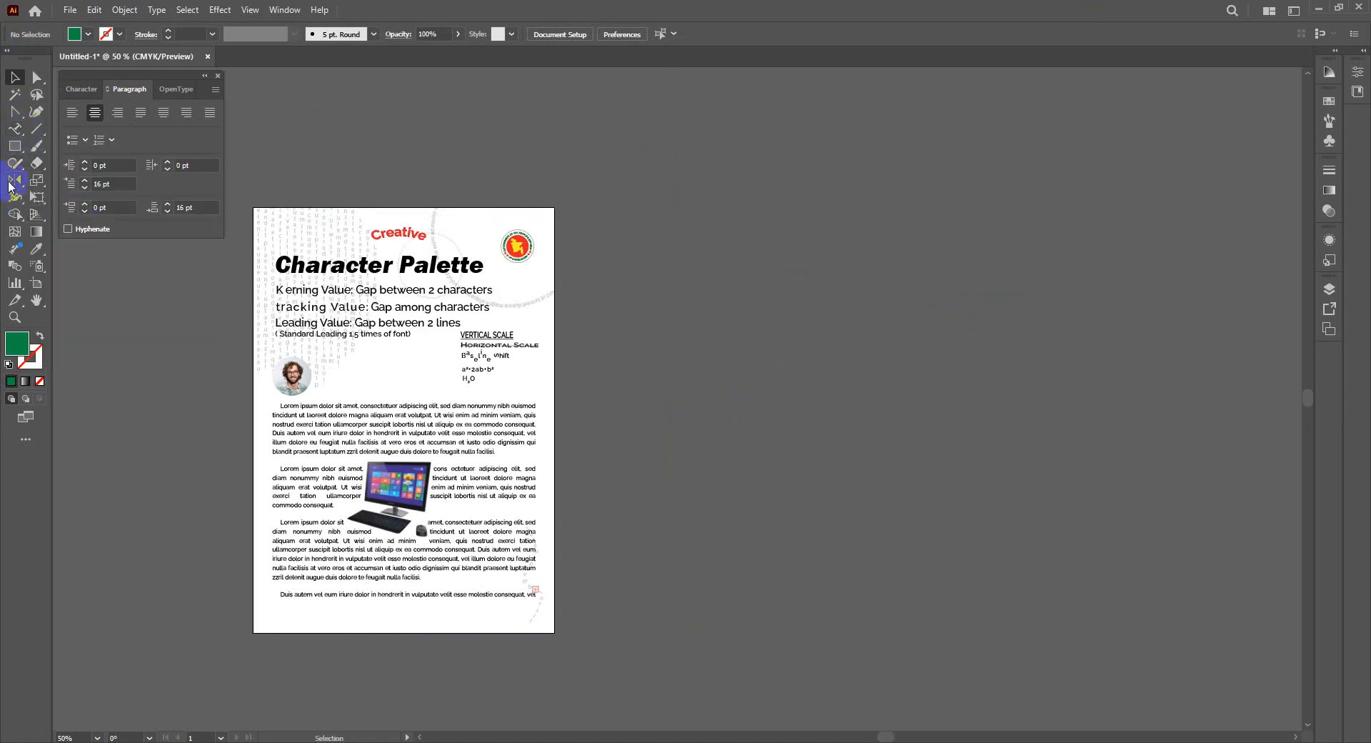
click(20, 115)
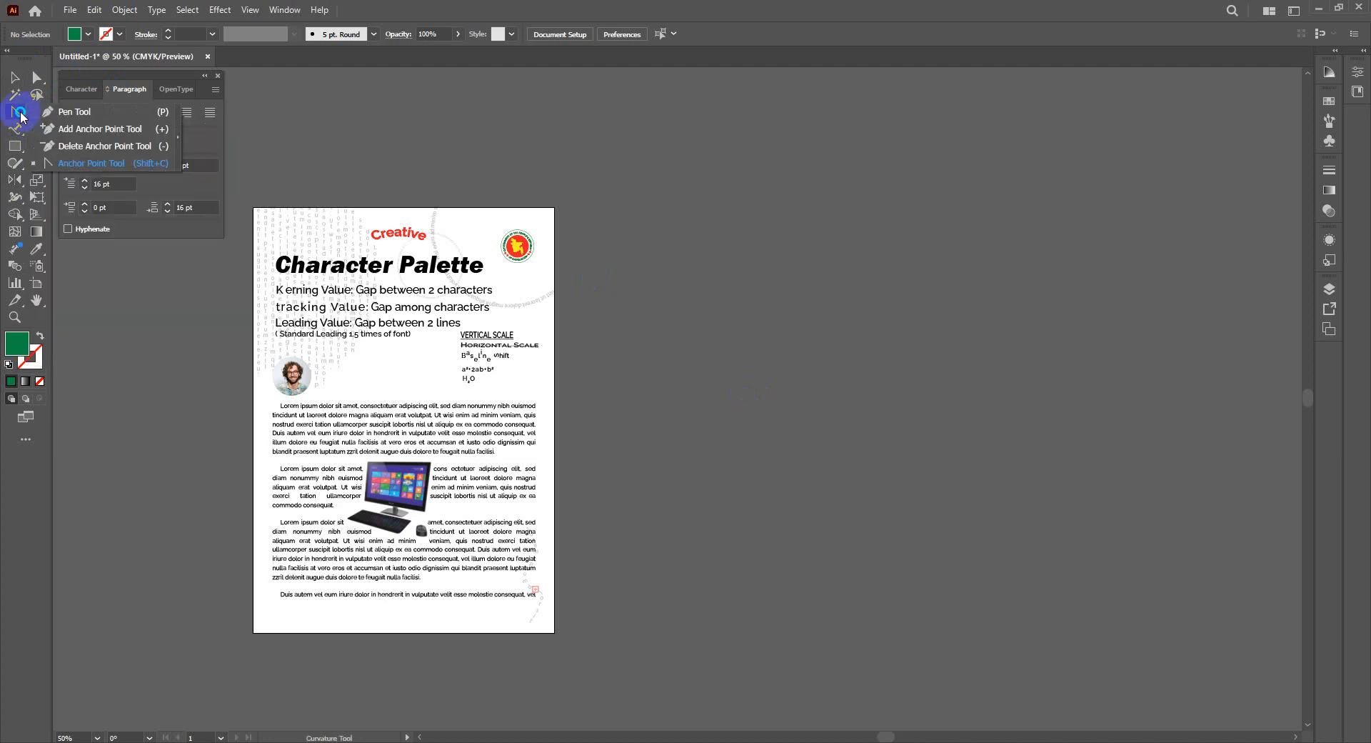
click(72, 112)
click(763, 237)
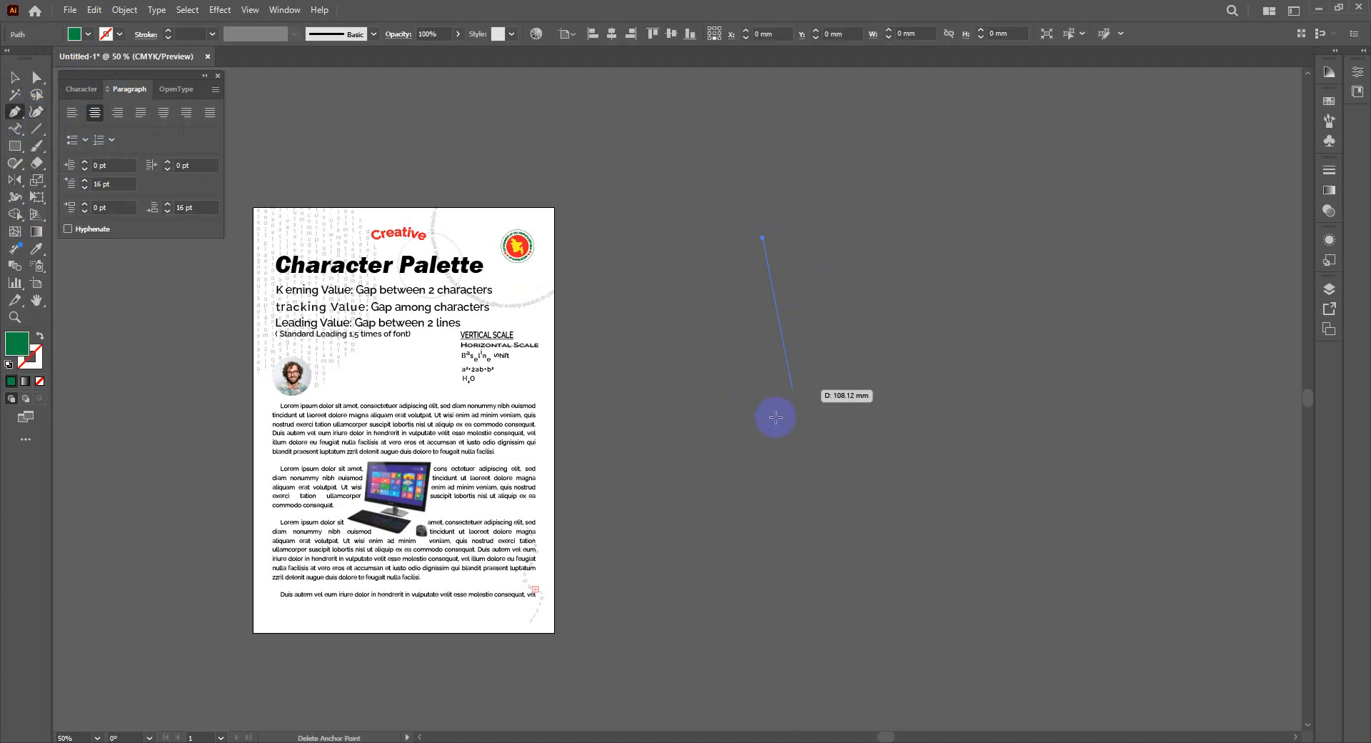
shift+click(769, 532)
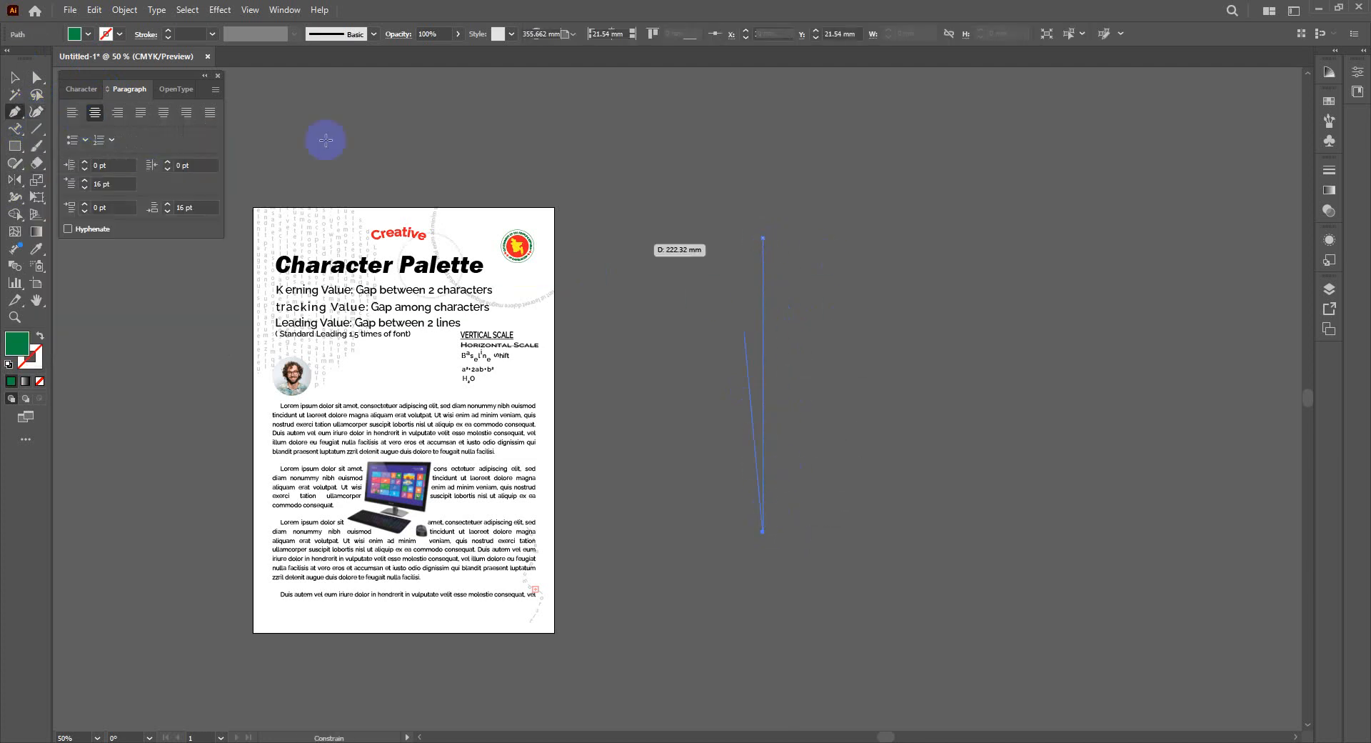
click(14, 77)
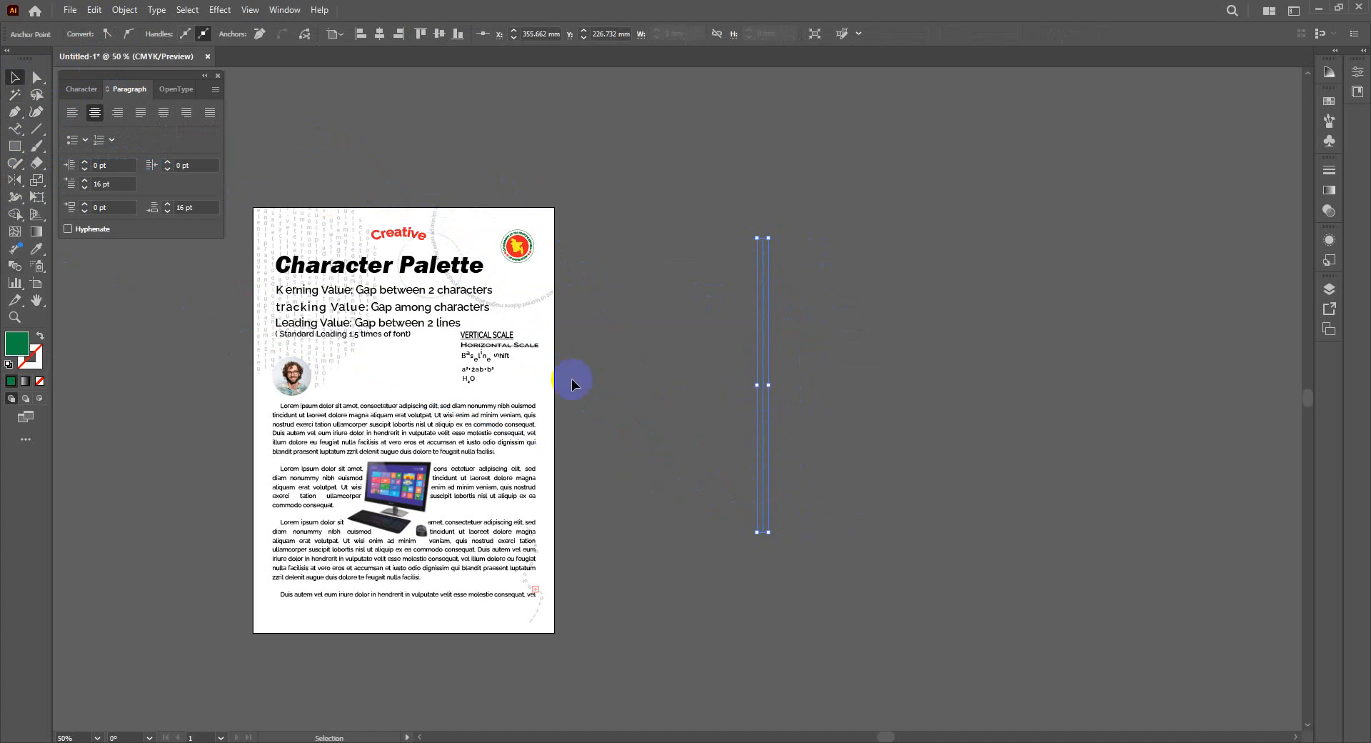
Step: Give the vertical line a stroke weight of 100 pt
click(284, 10)
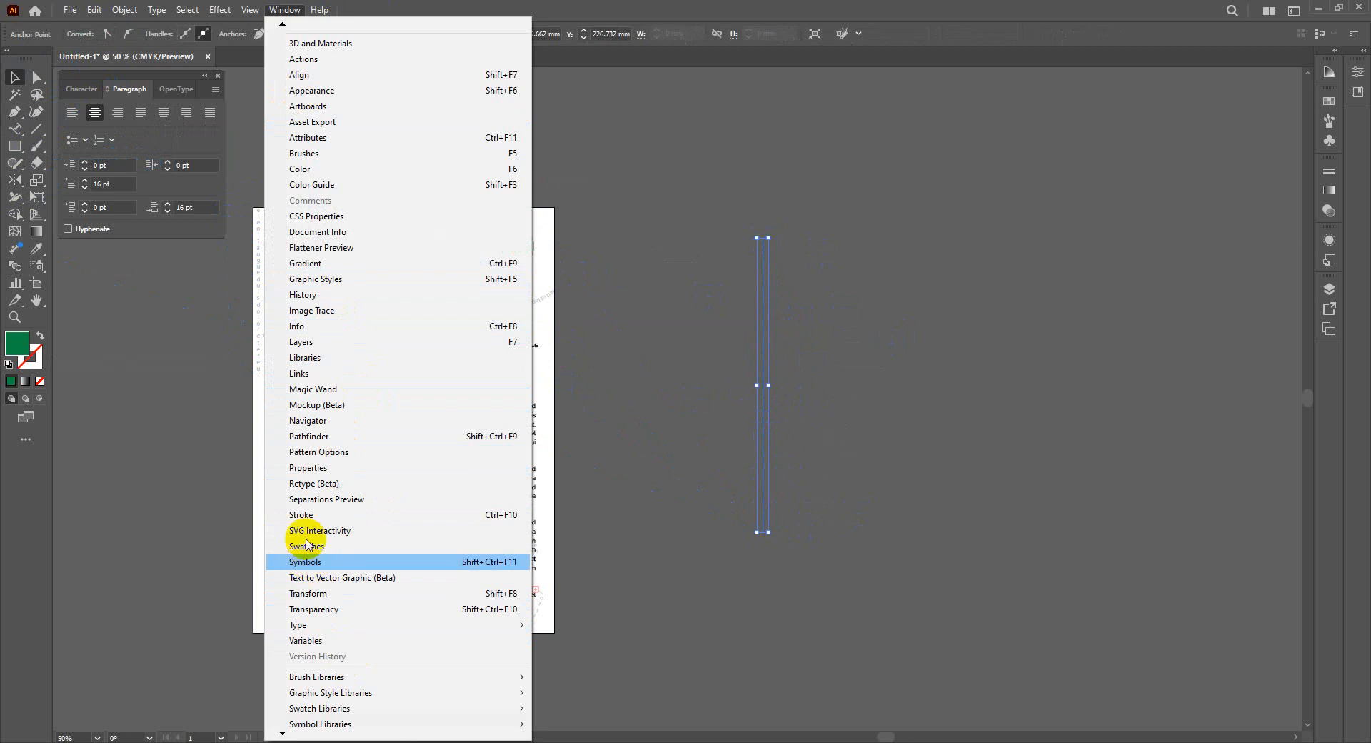
click(304, 515)
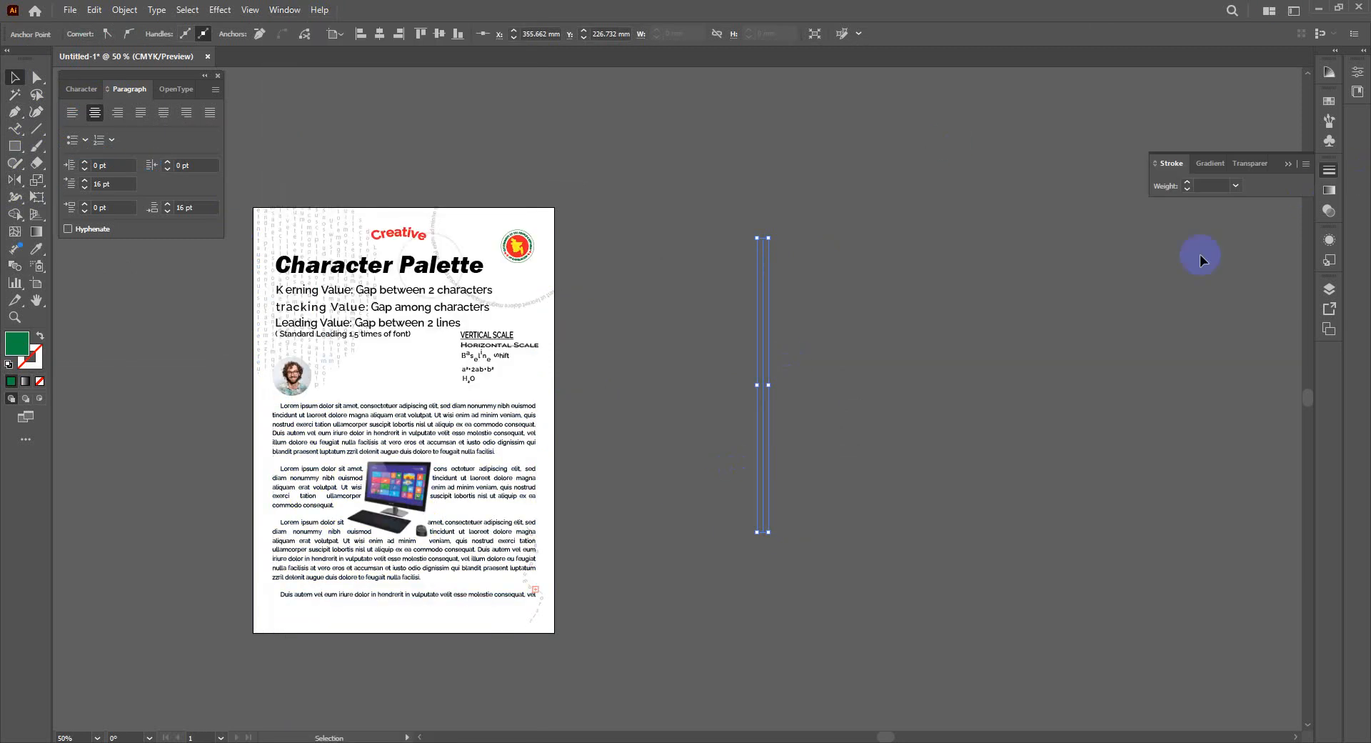
click(1206, 186)
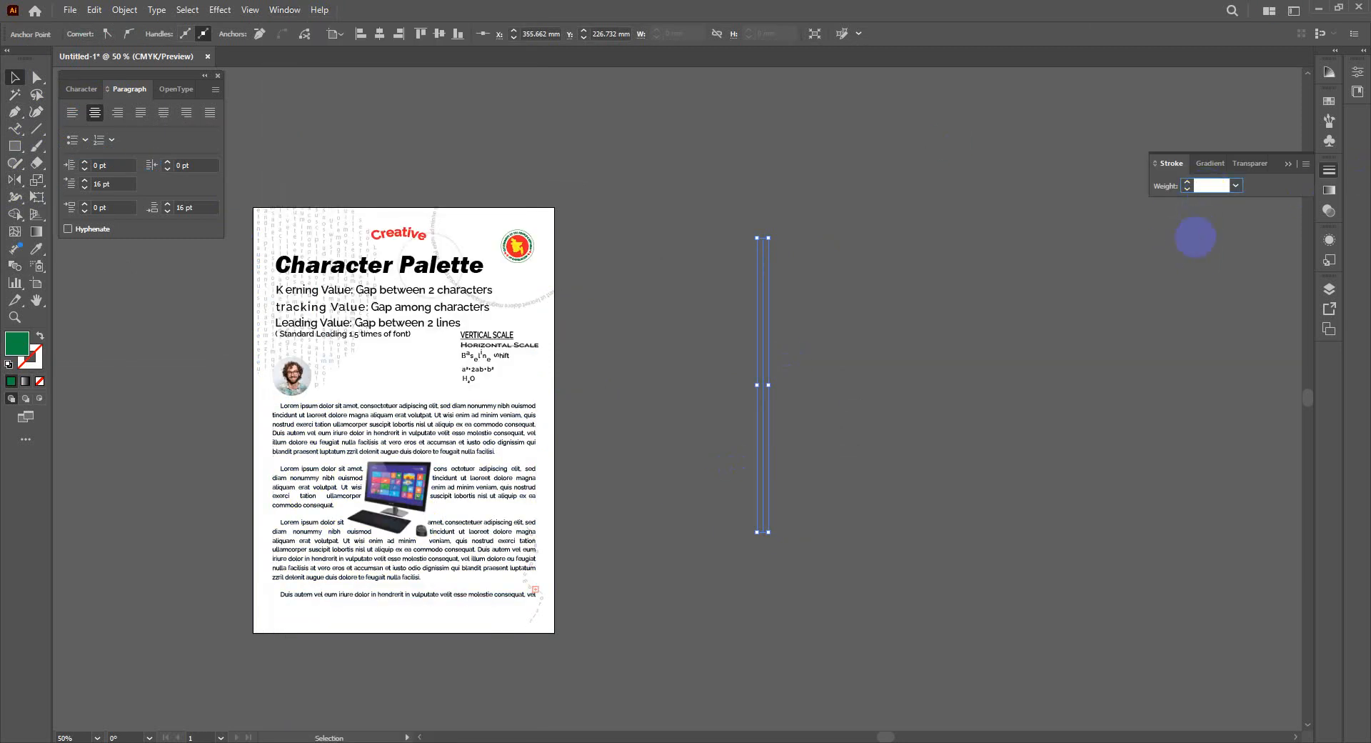
key(Return)
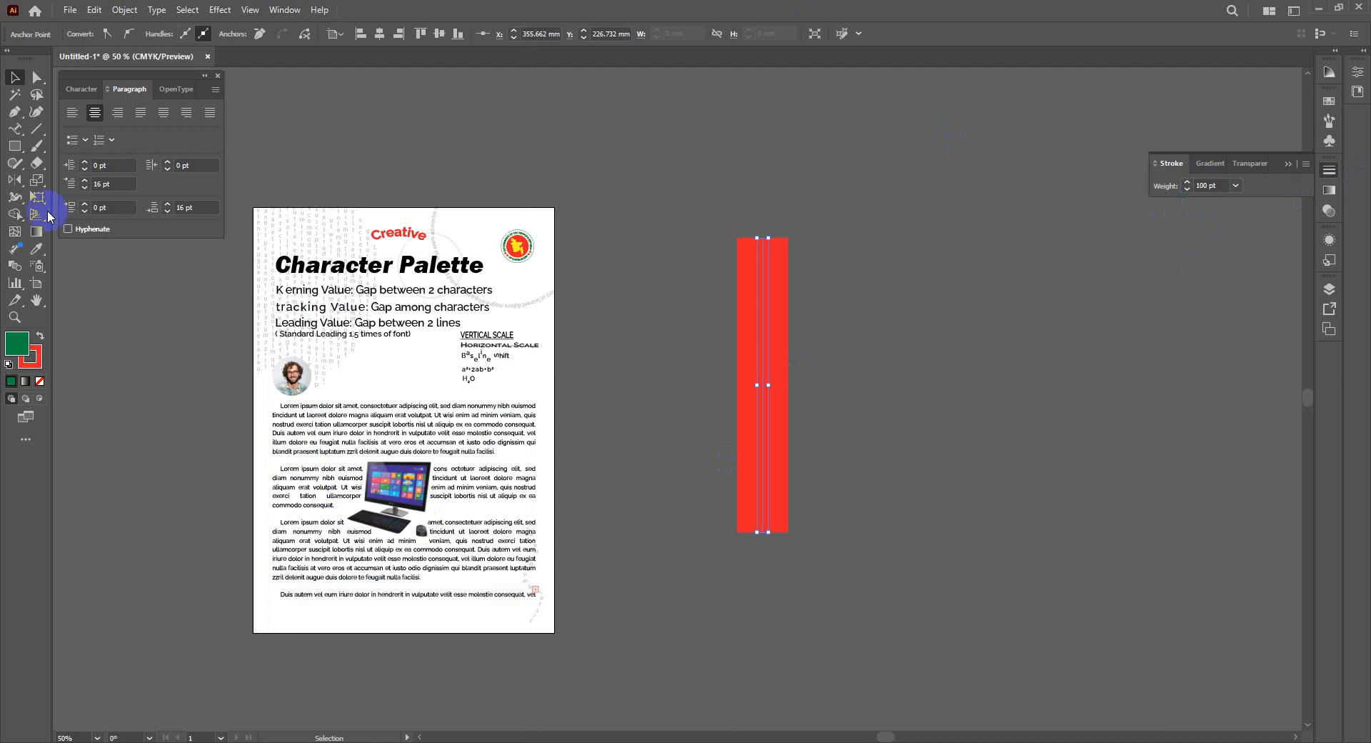
Step: Remove the vertical line's fill and set its stroke colour to black (000000)
click(40, 384)
double_click(29, 357)
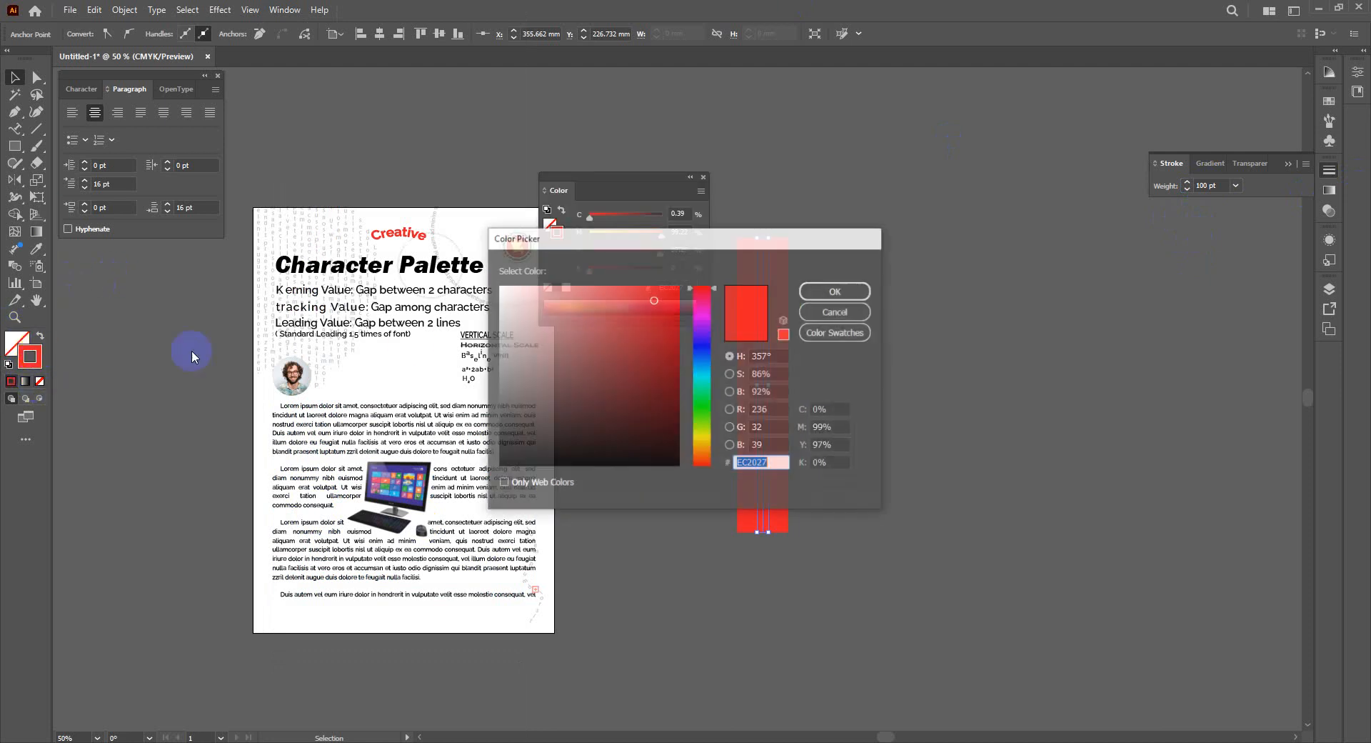
click(500, 466)
click(836, 292)
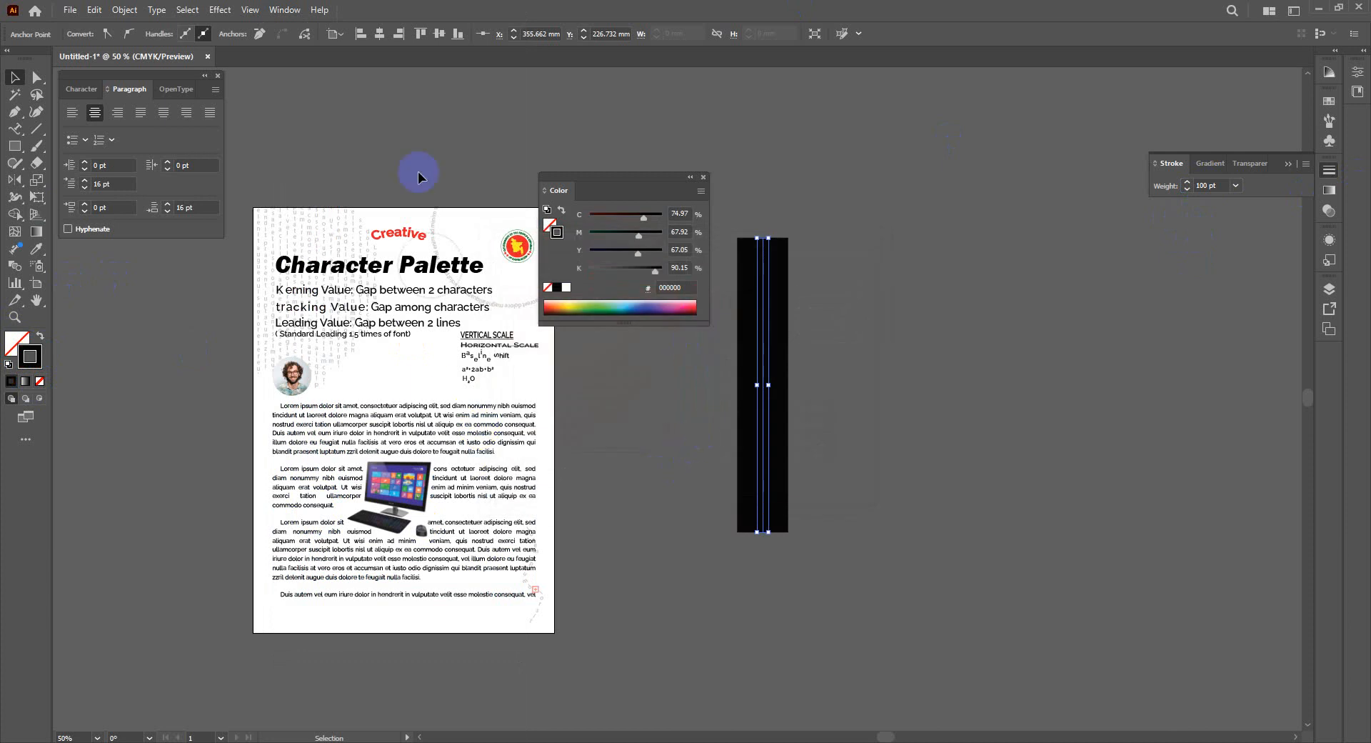
click(13, 76)
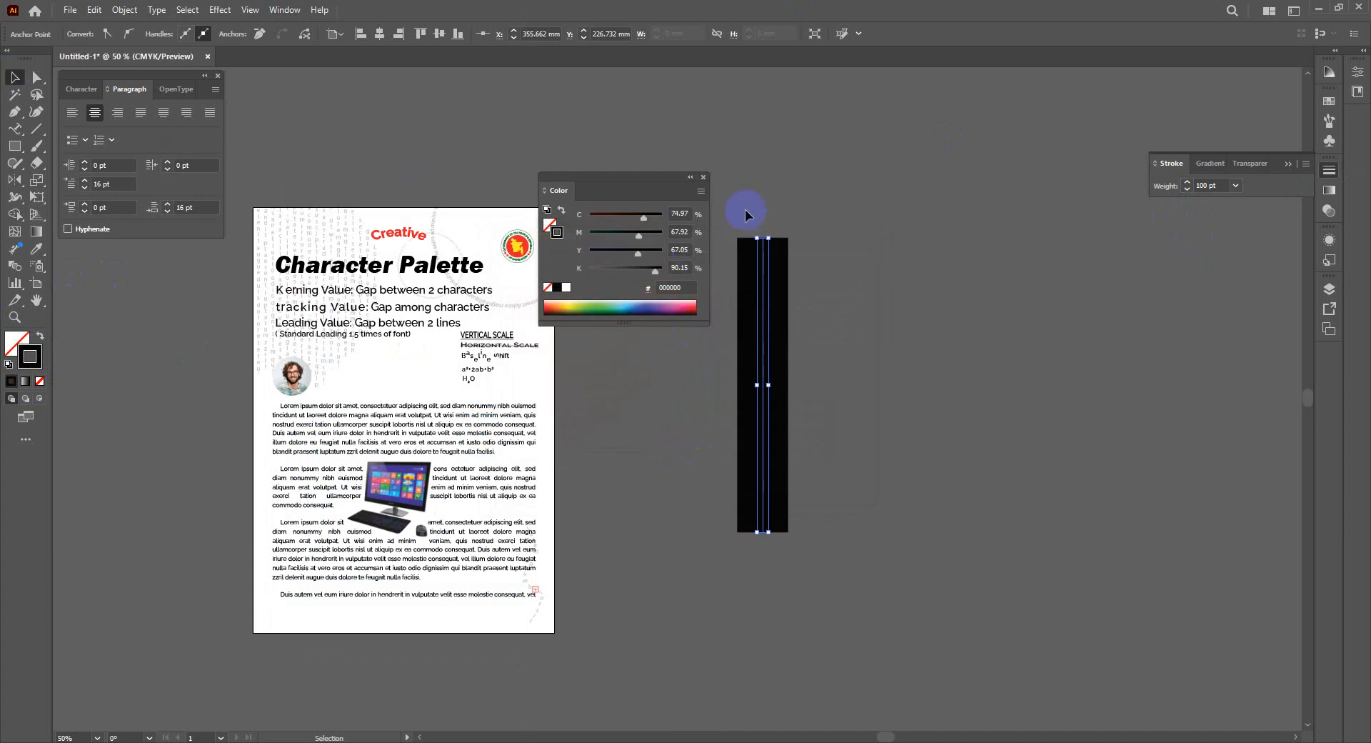
Step: Show all stroke options for the black line, place them beside it and close the colour settings
click(784, 298)
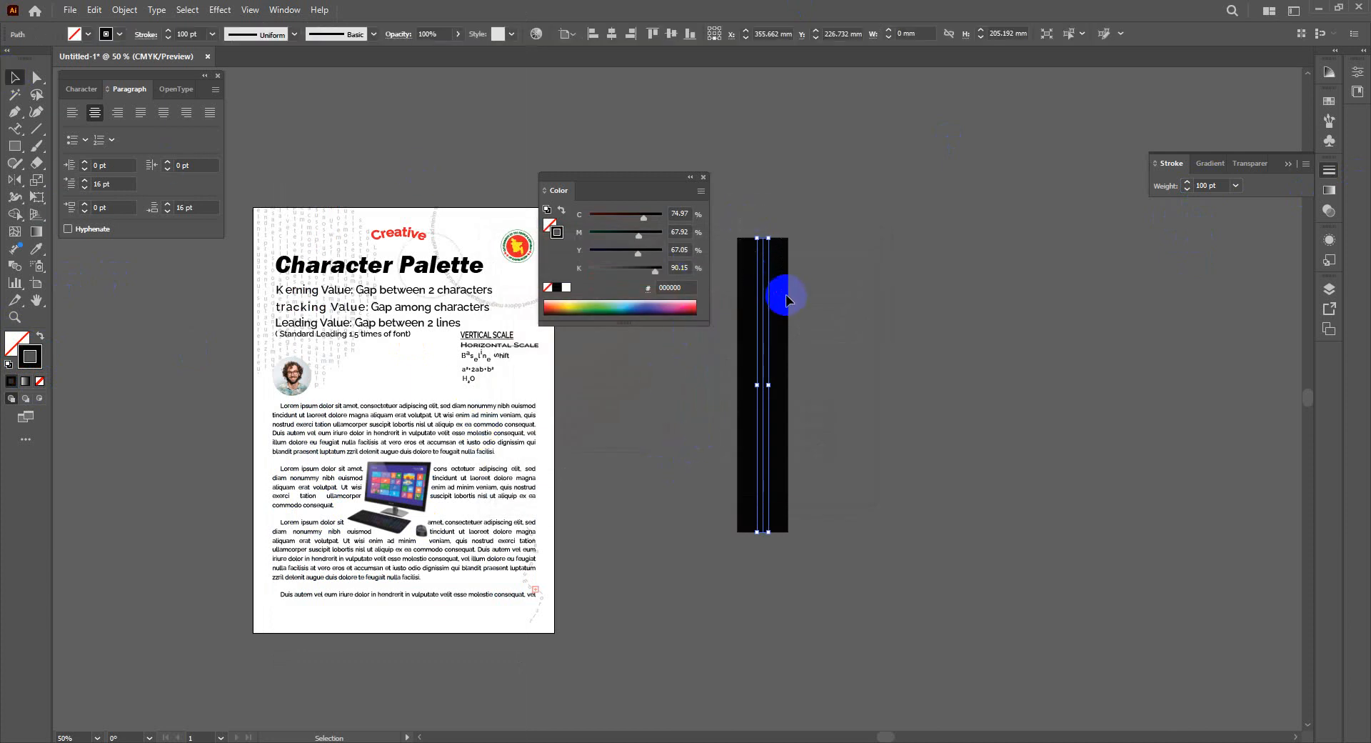
click(1306, 165)
click(1241, 171)
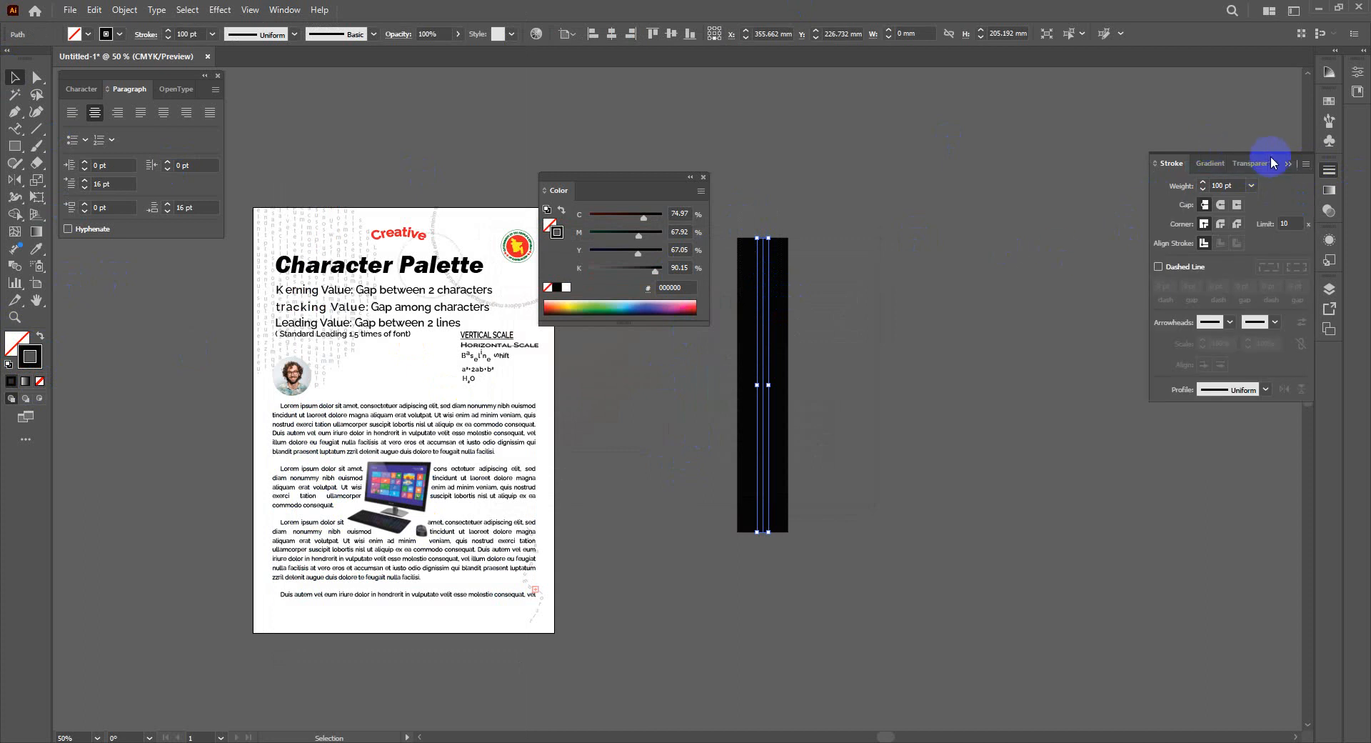
drag(1249, 166, 922, 183)
click(704, 177)
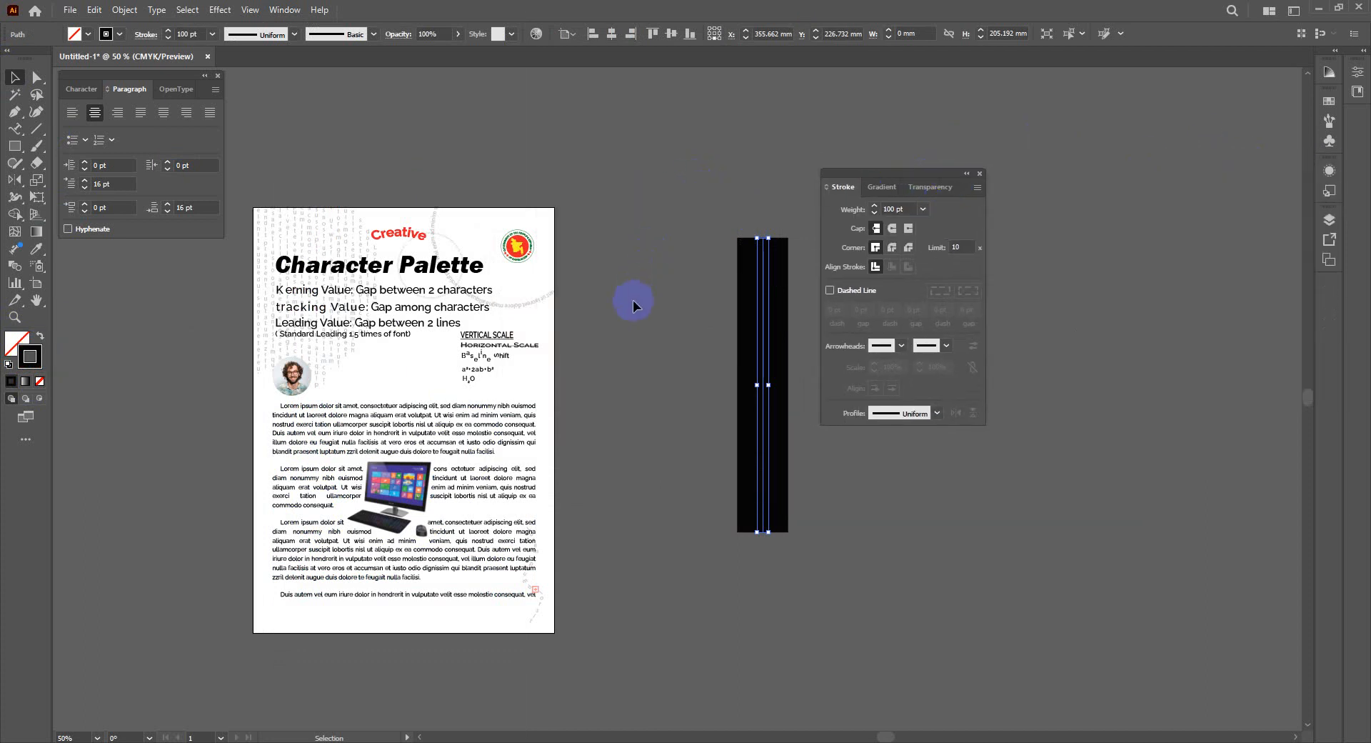
Step: Paste a copy of the black line in front in the same place and set the copy's stroke weight to 90 pt
key(ctrl+equal)
key(ctrl+equal)
key(ctrl+equal)
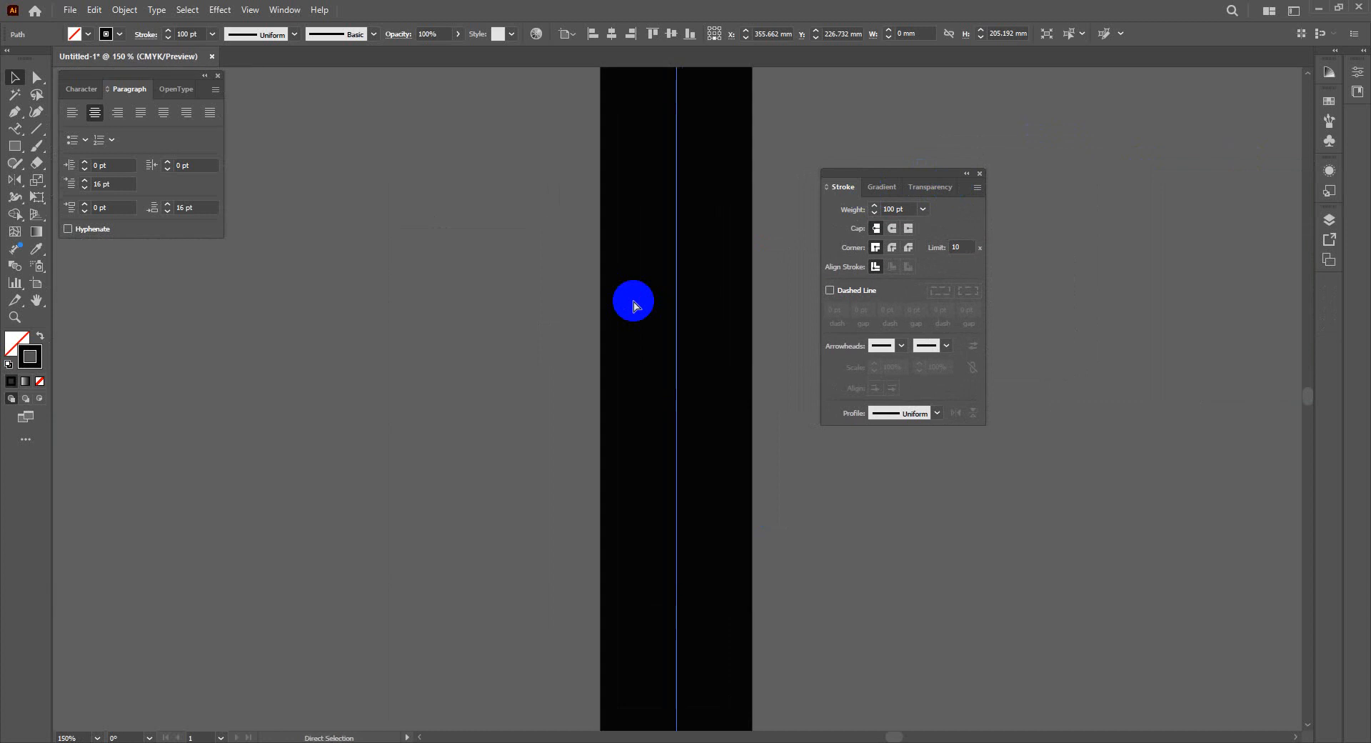
key(ctrl+minus)
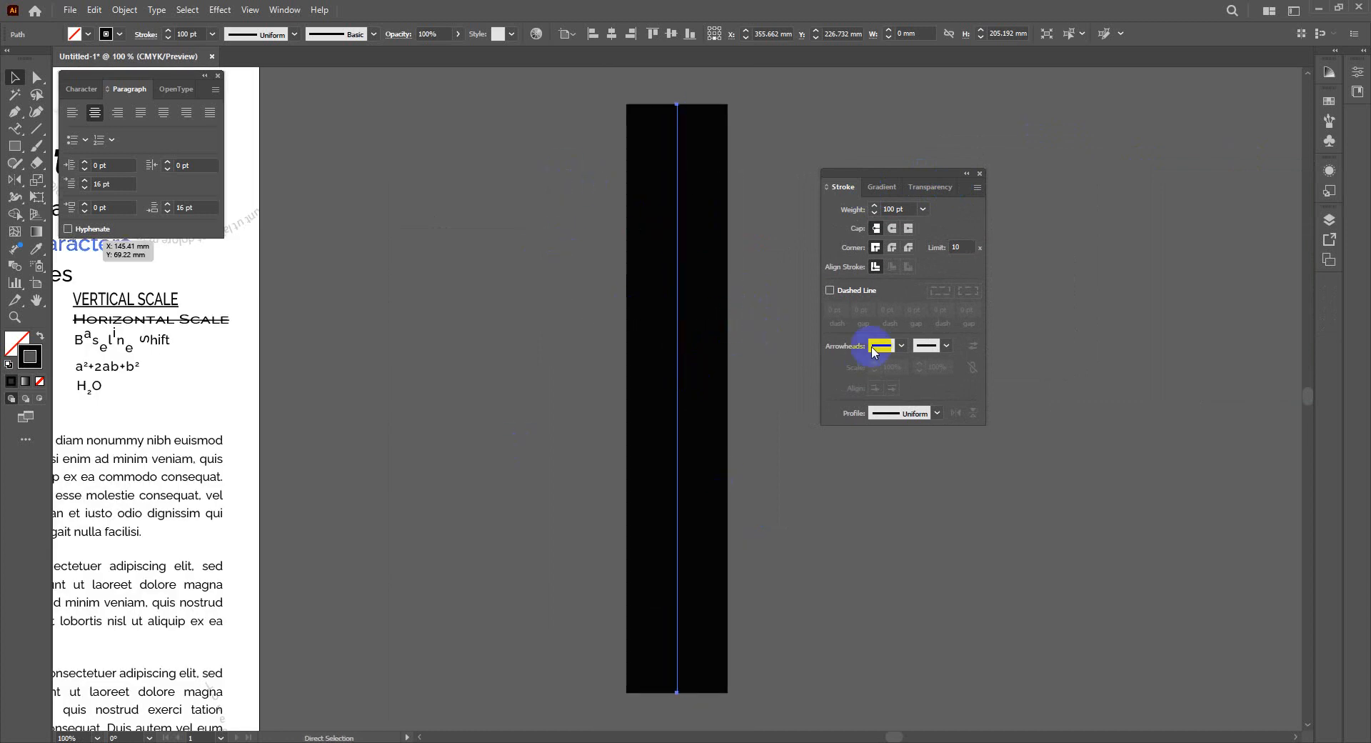
click(899, 208)
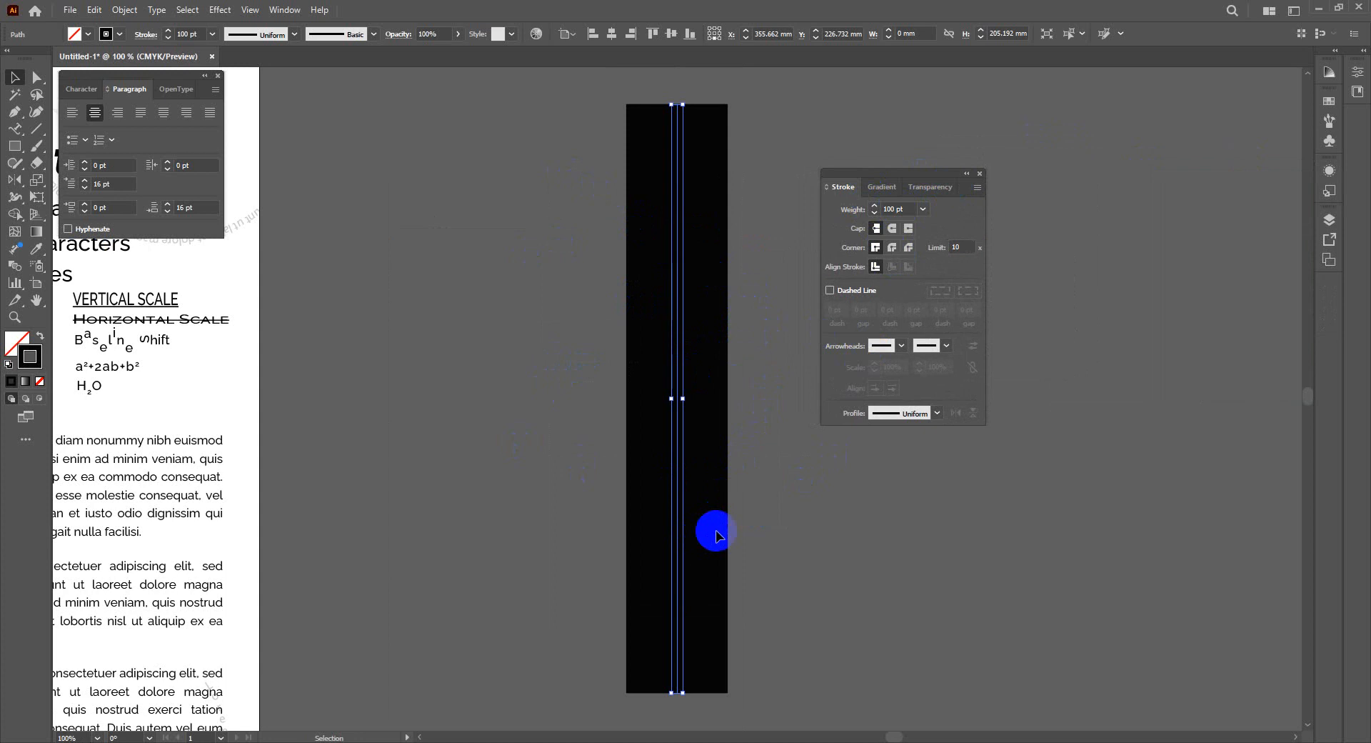
click(898, 205)
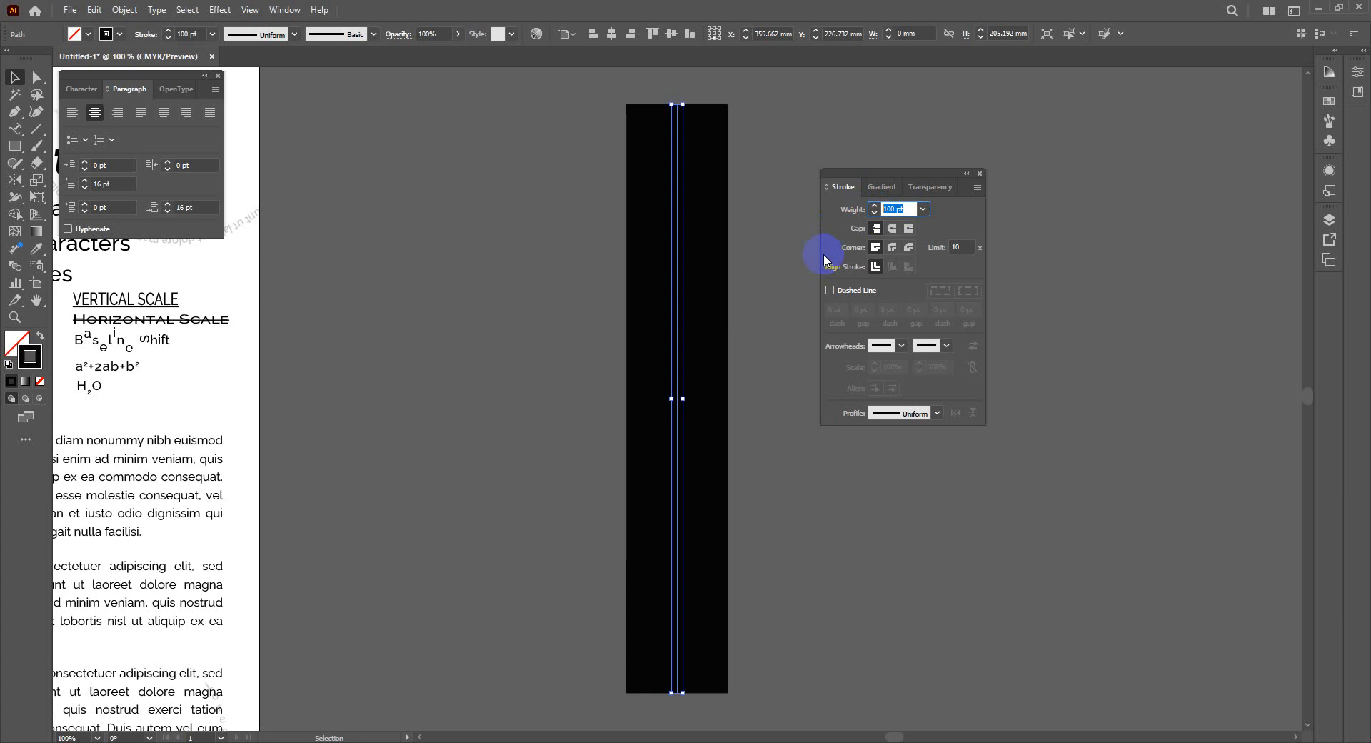
text(90)
key(Return)
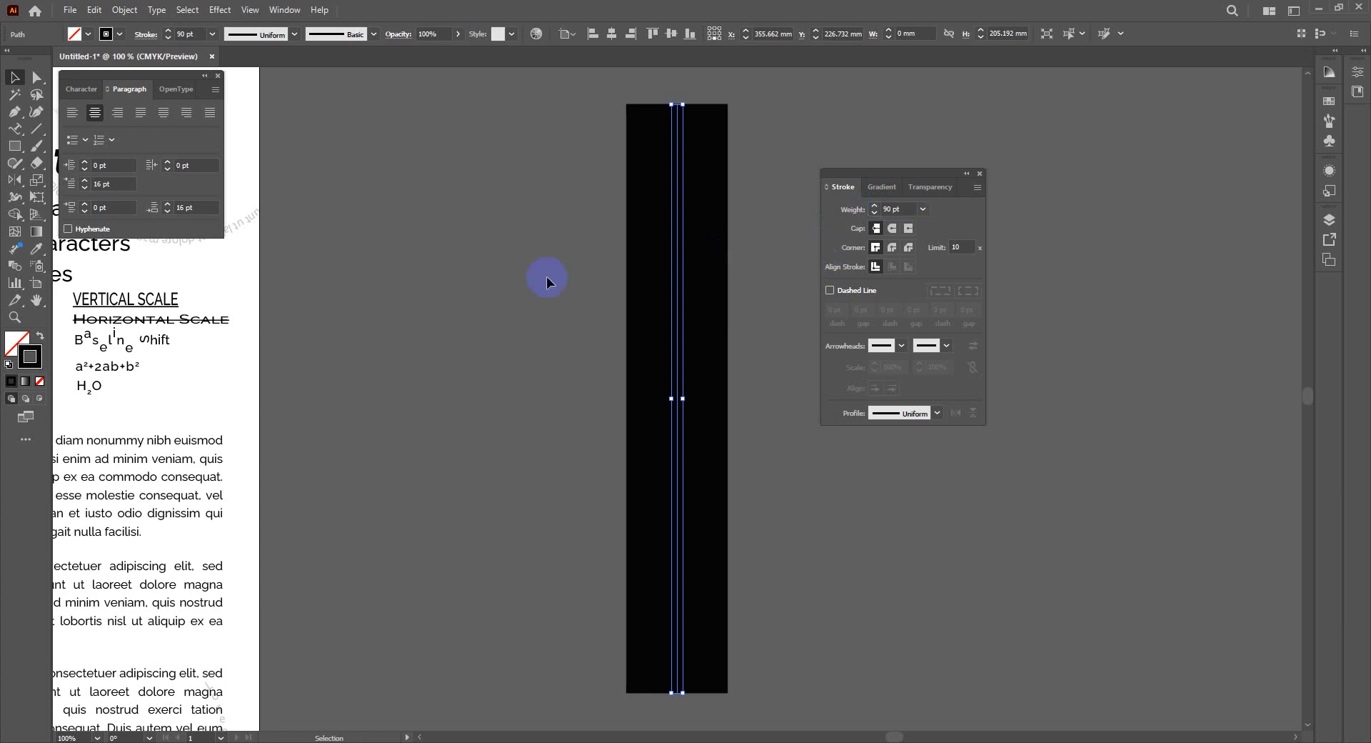
Step: Set the stroke colour of the front 90 pt line to white (FFFFFF)
click(678, 222)
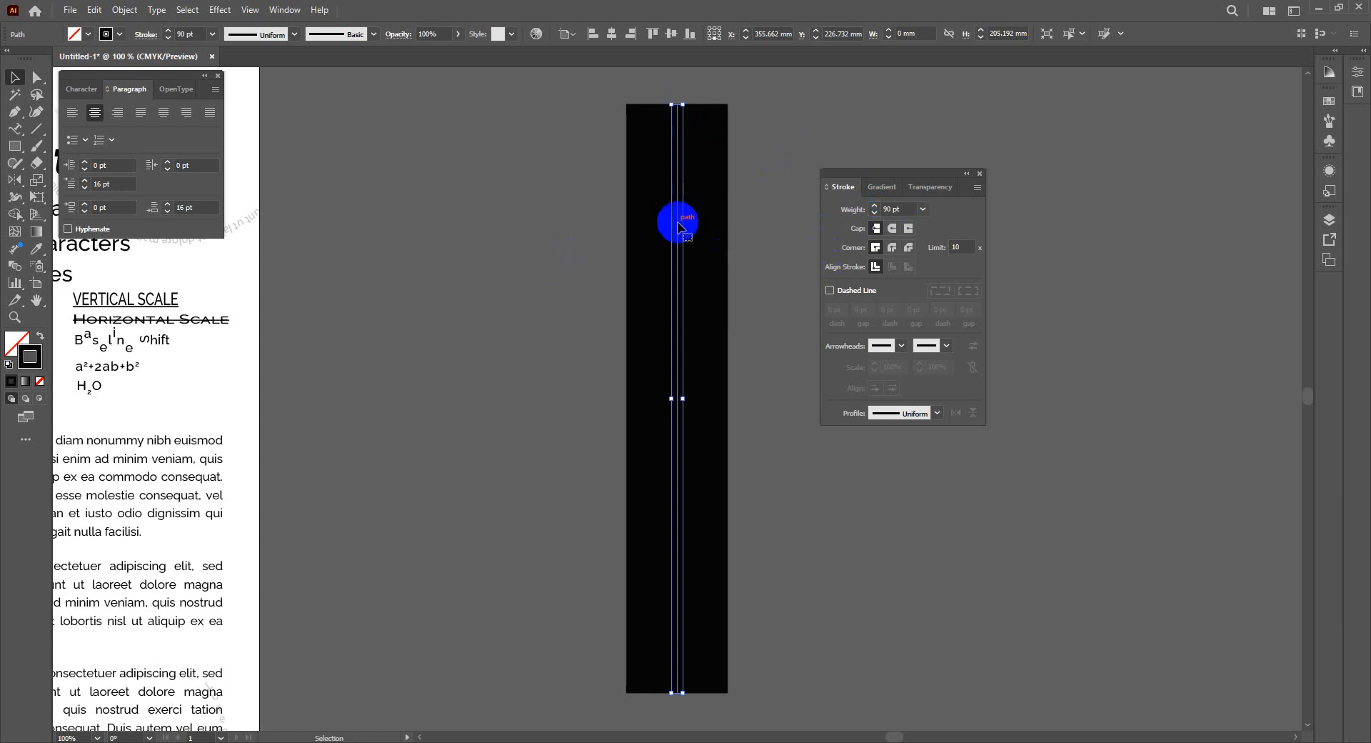
double_click(19, 350)
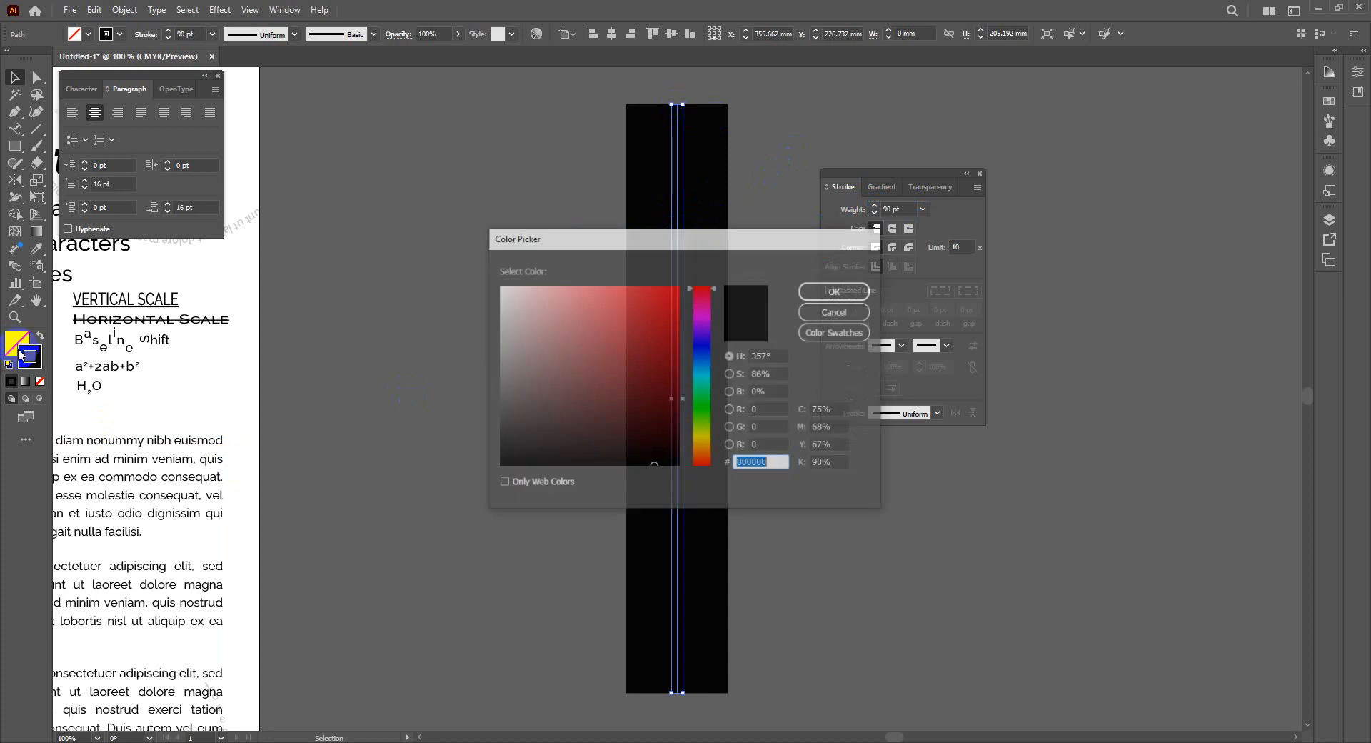
drag(510, 344, 465, 259)
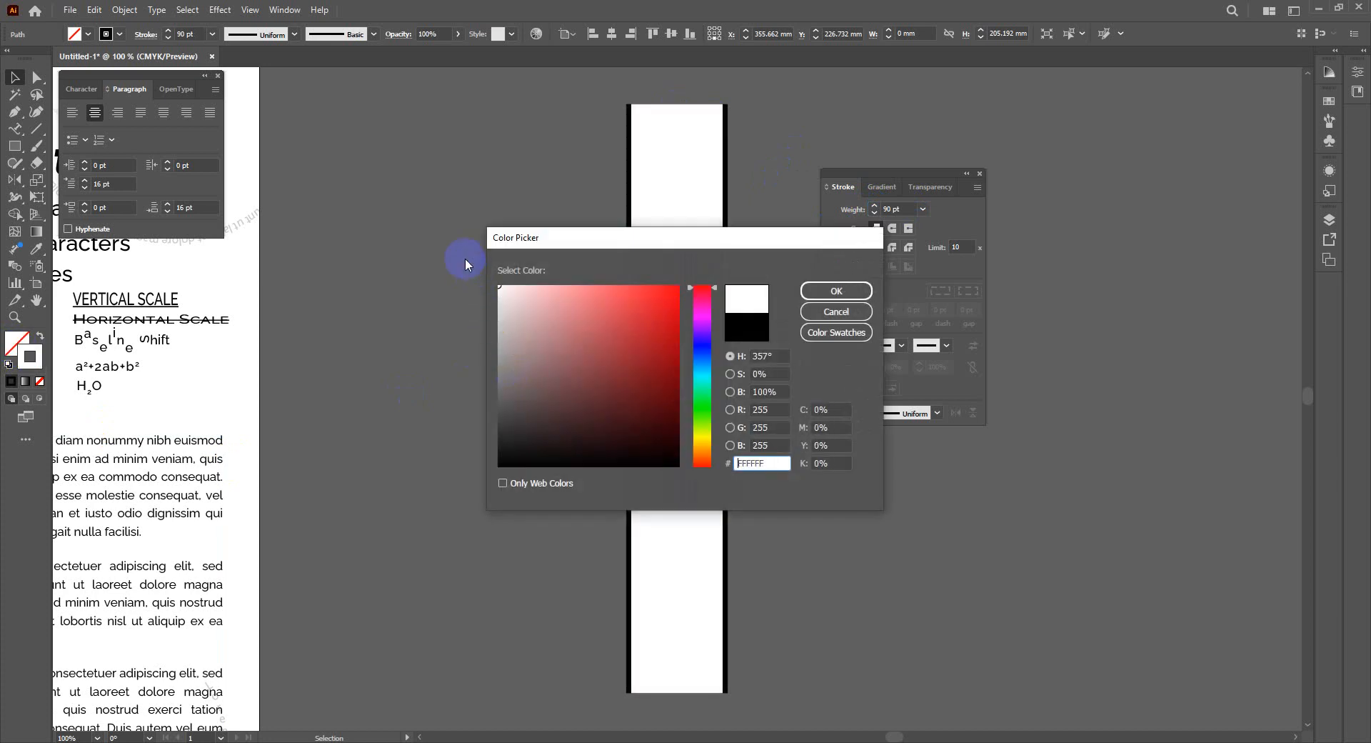
click(836, 291)
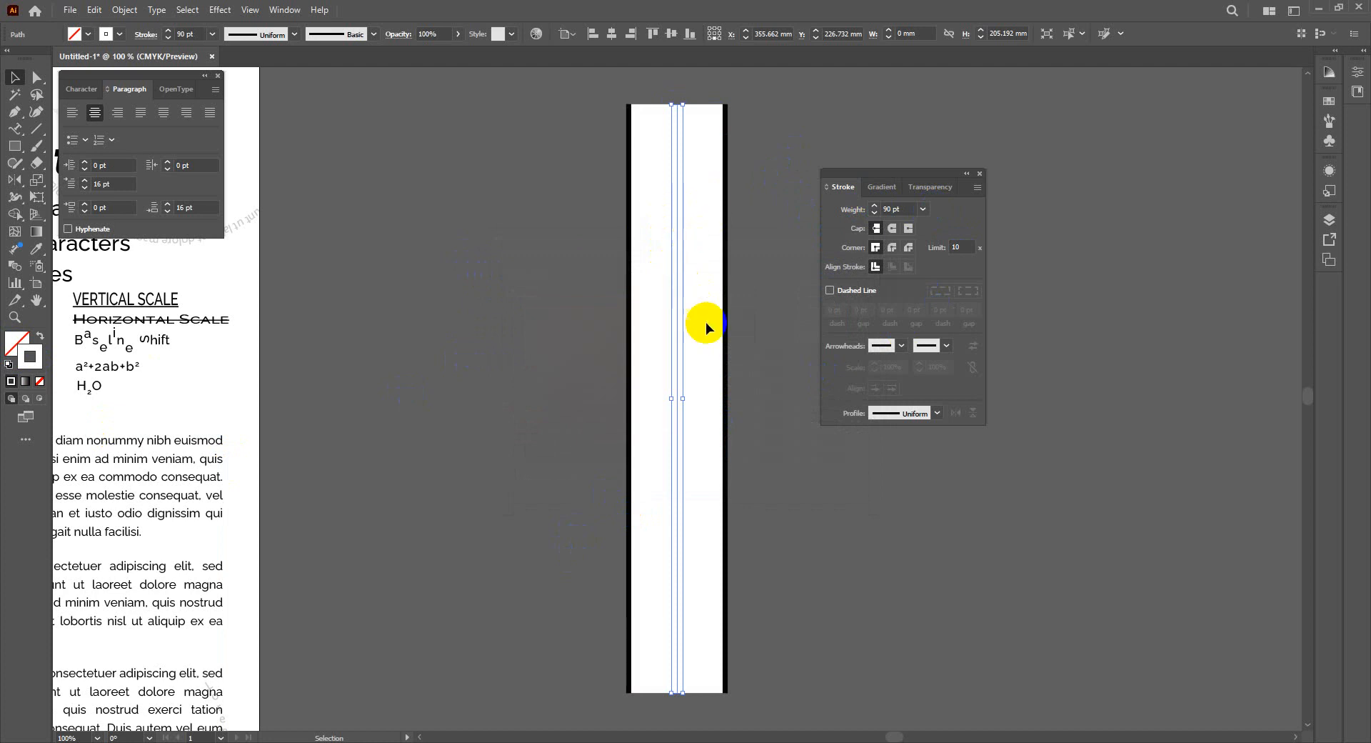
Step: Make the white line dashed with a 12 pt dash and a 6 pt gap
click(829, 290)
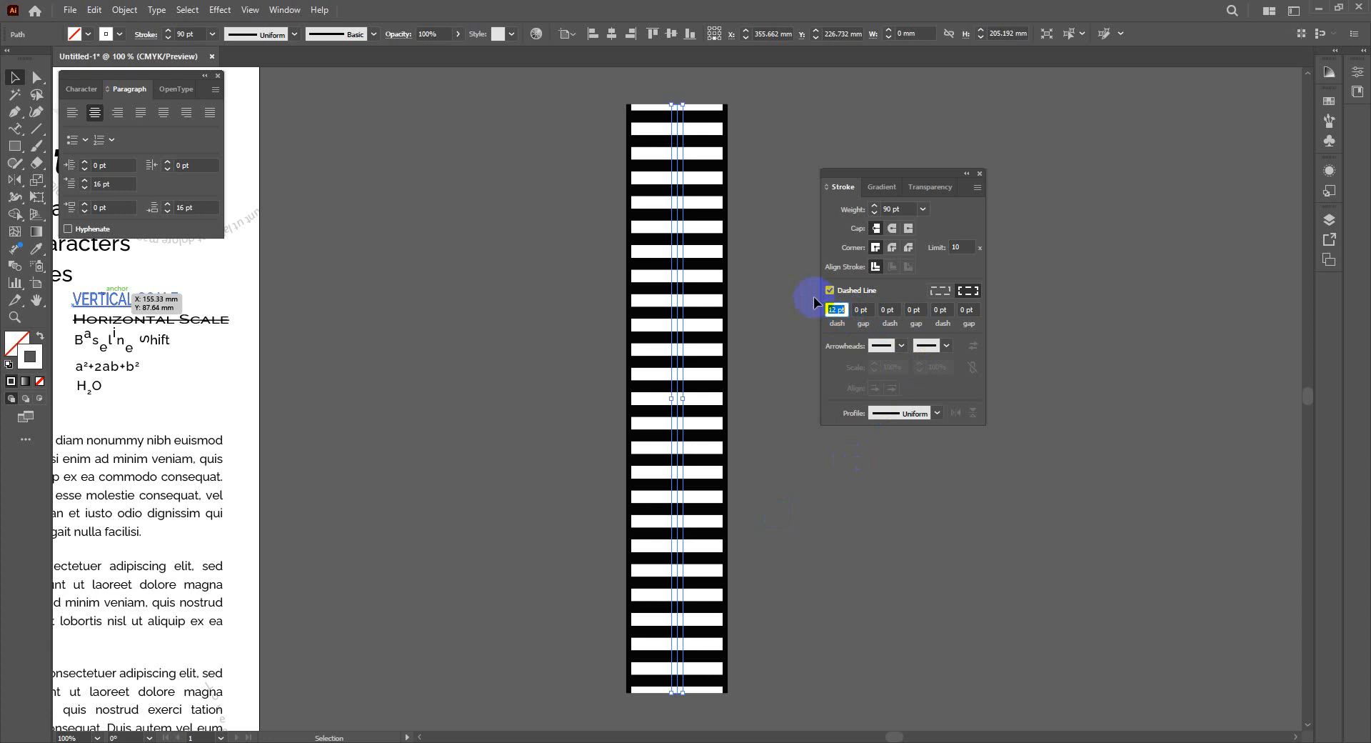
click(863, 309)
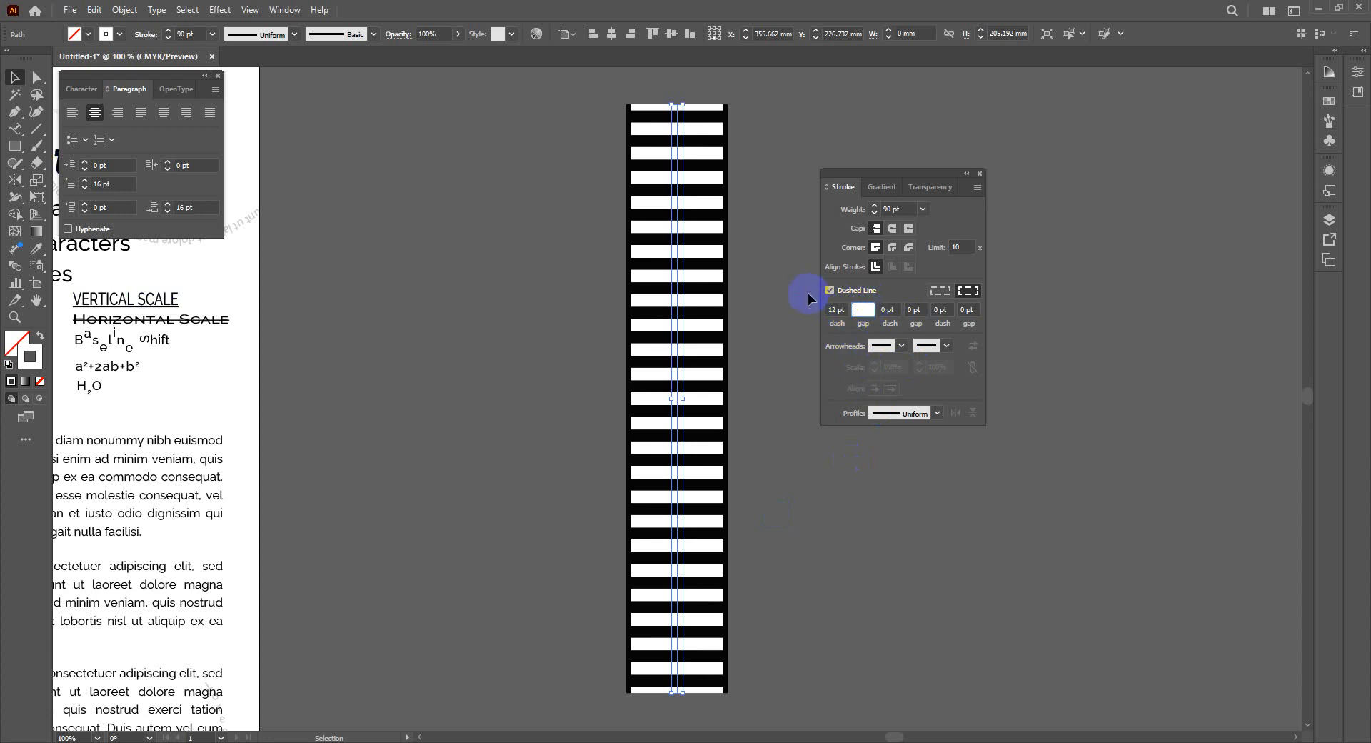
text(6)
key(Return)
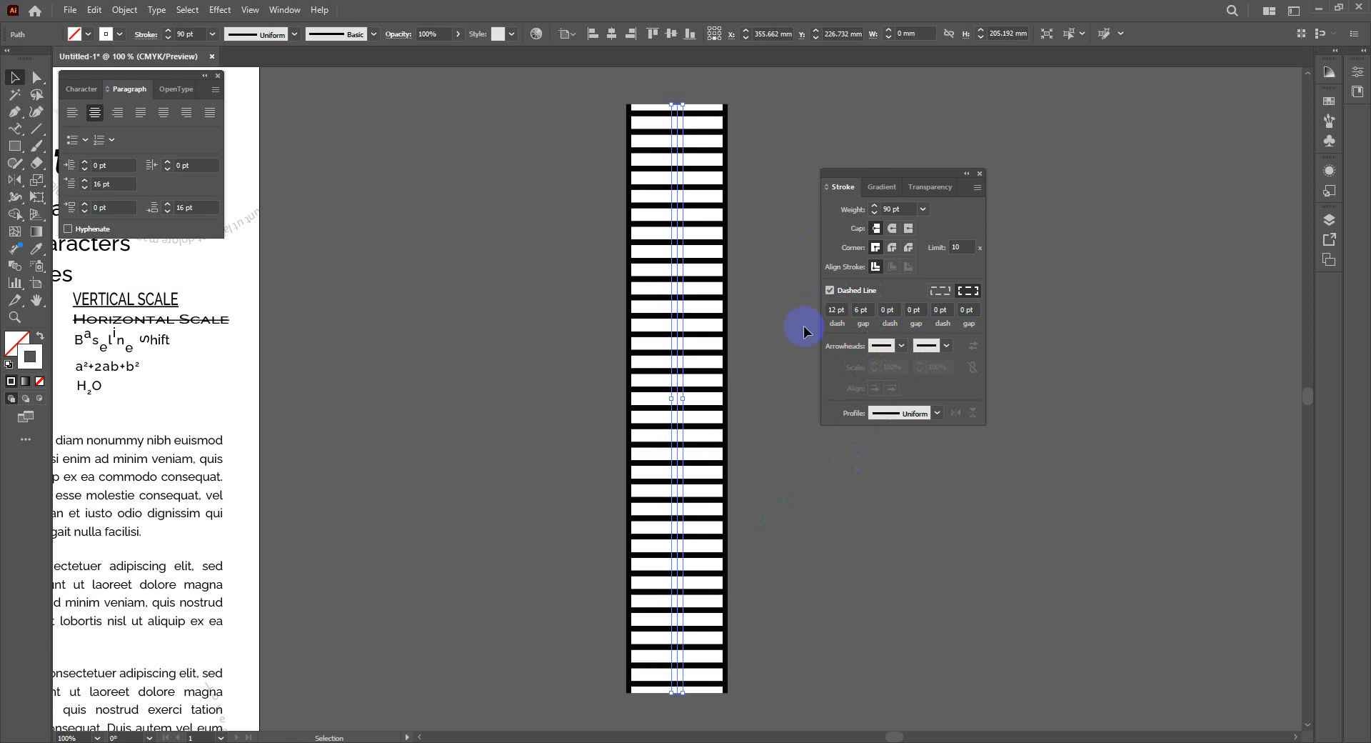
Step: Paste a copy of the white dashed line in front and set the copy's stroke colour to black (000000)
click(713, 307)
key(a)
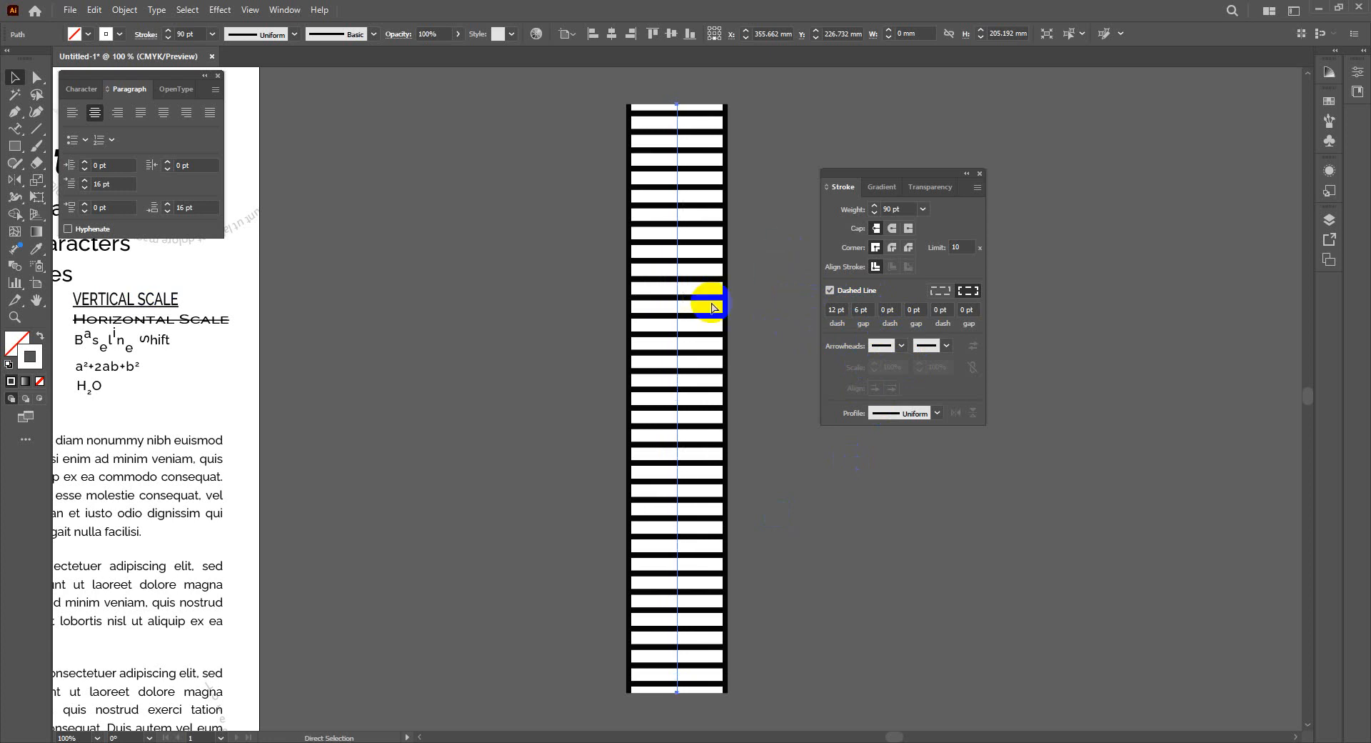
key(ctrl+f)
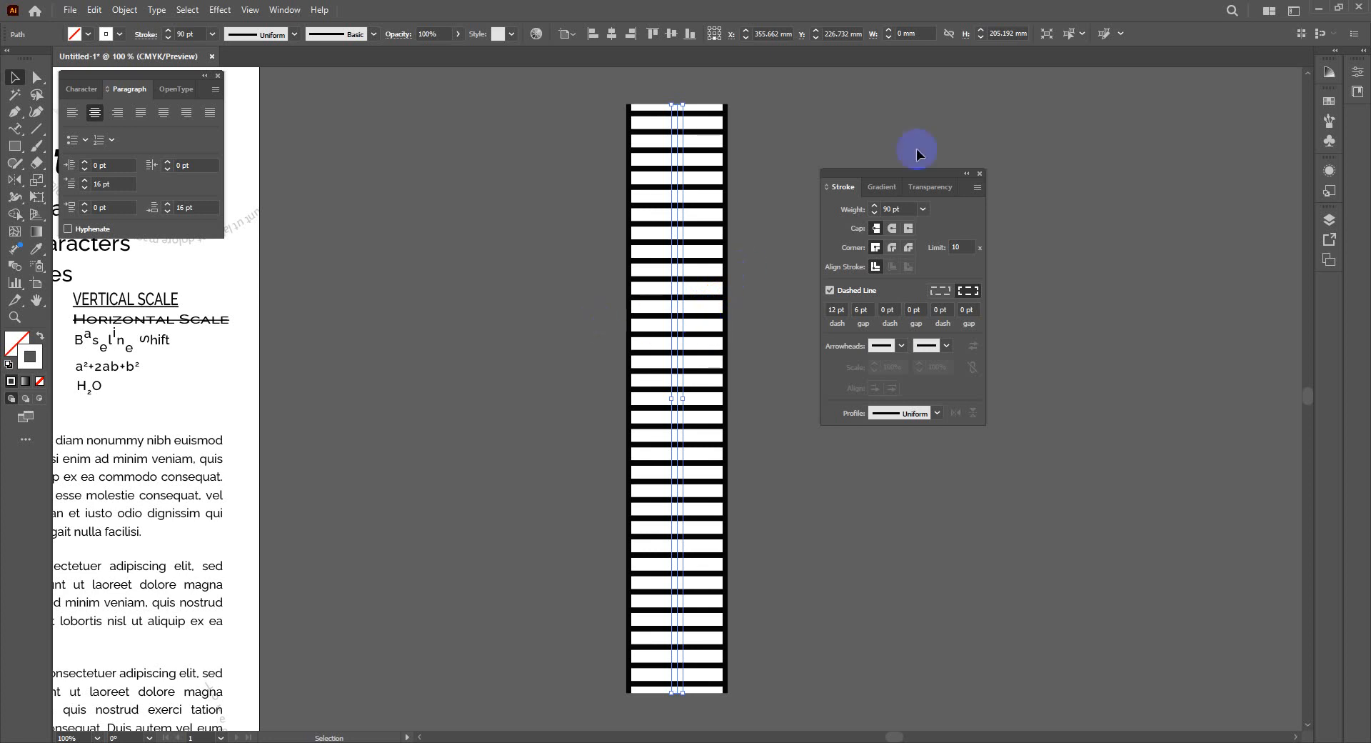
double_click(27, 362)
mouse_move(494, 362)
mouse_down()
mouse_move(521, 407)
mouse_move(466, 481)
mouse_up()
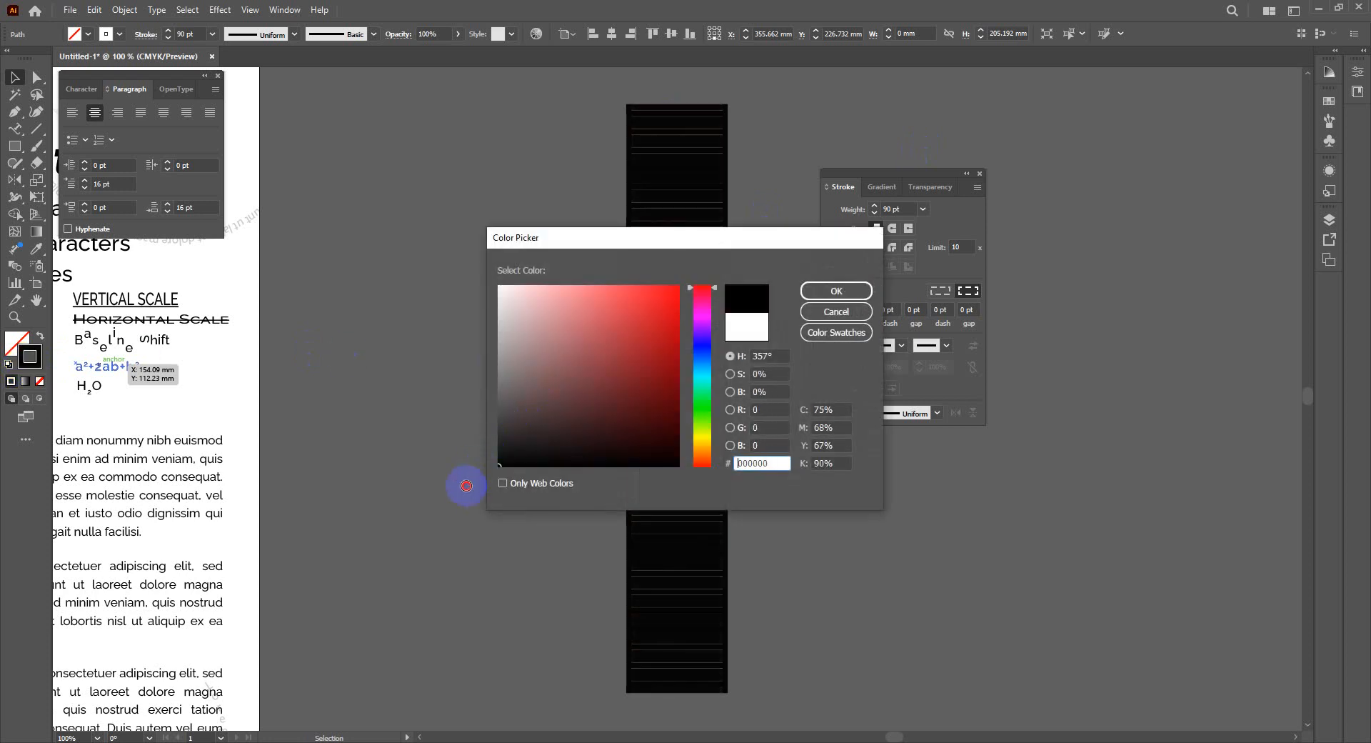
click(822, 299)
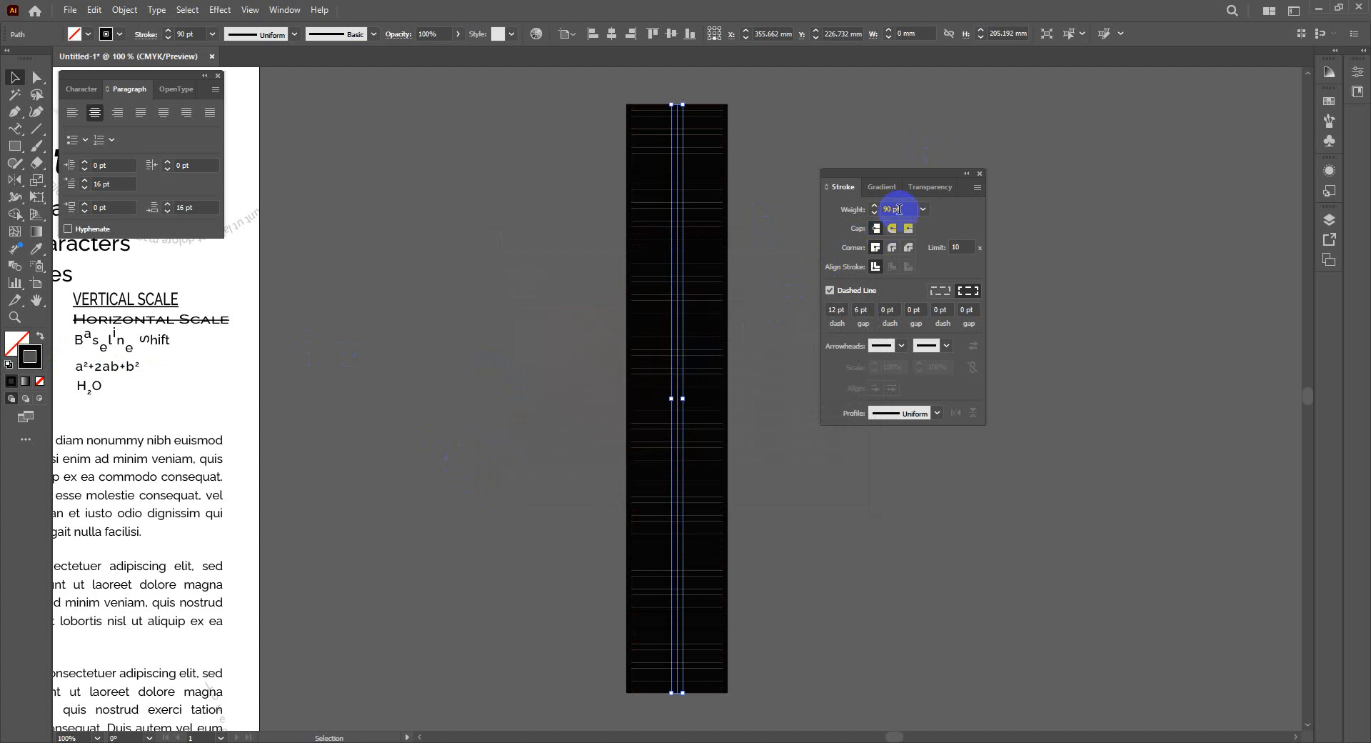
Step: Set the front black line's stroke weight to 80 pt and turn off its dashes
drag(904, 208, 842, 204)
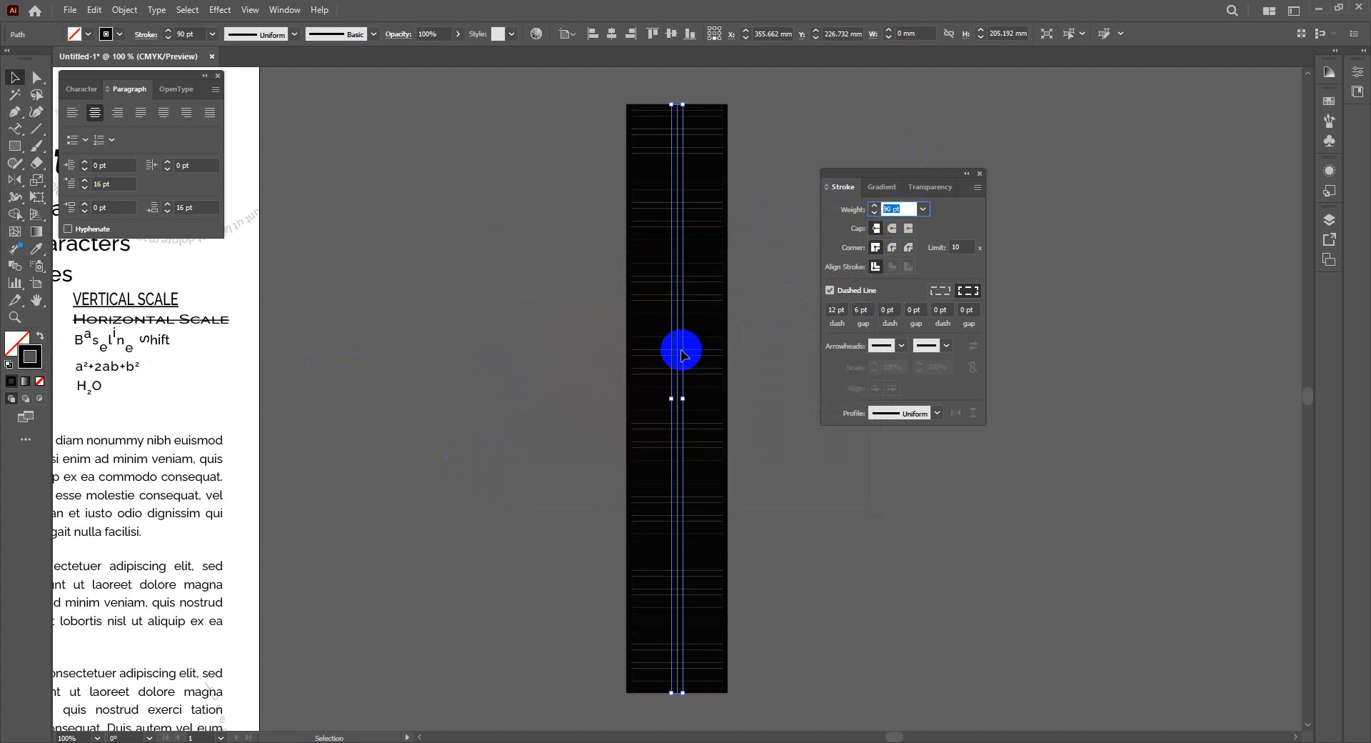
text(80)
key(Return)
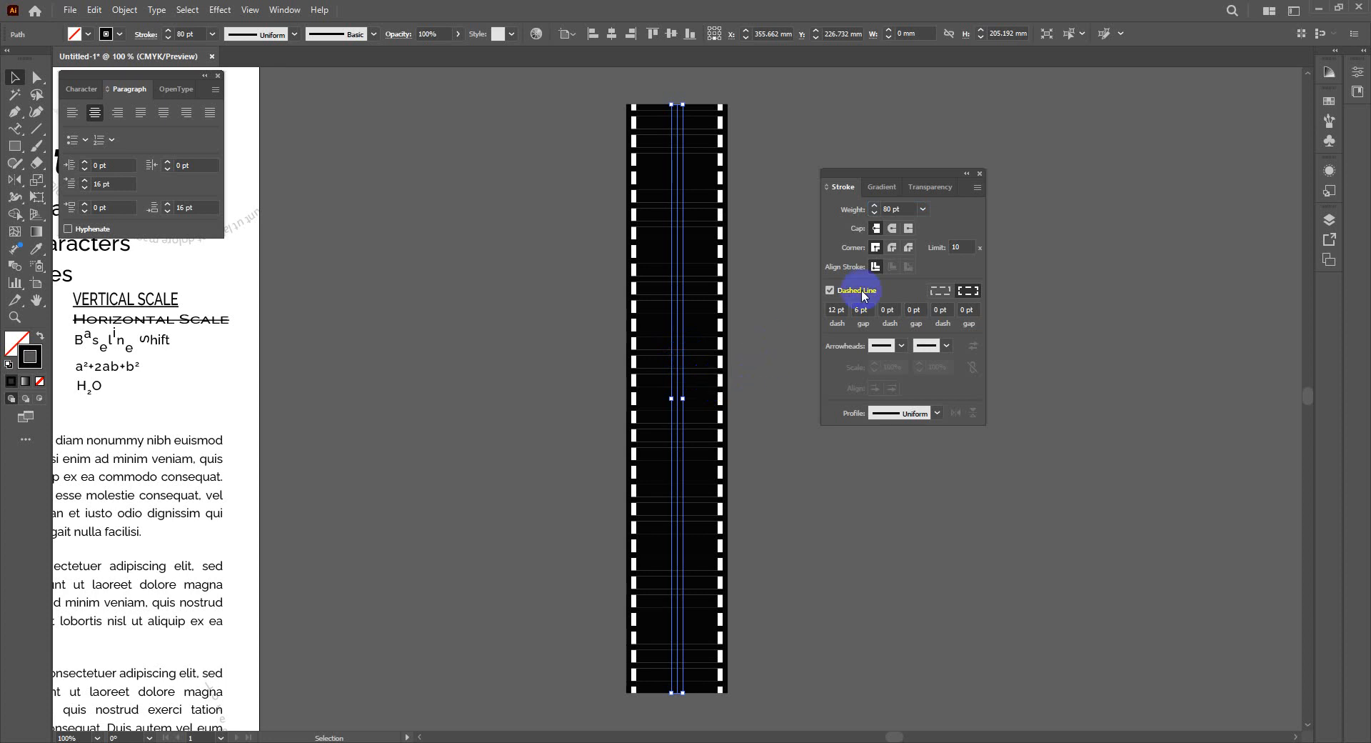
click(829, 290)
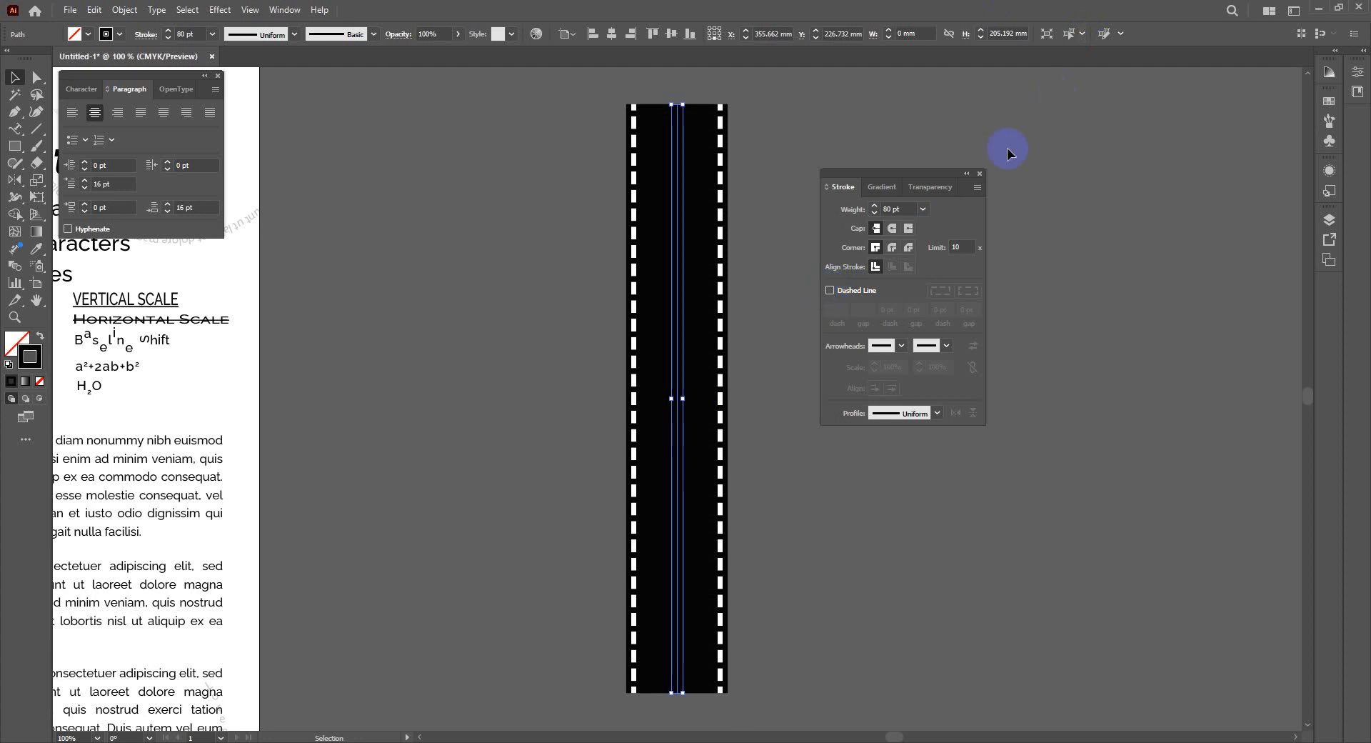
Step: Set the front line's stroke weight to 70 pt and its stroke colour to white (FFFFFF)
click(852, 209)
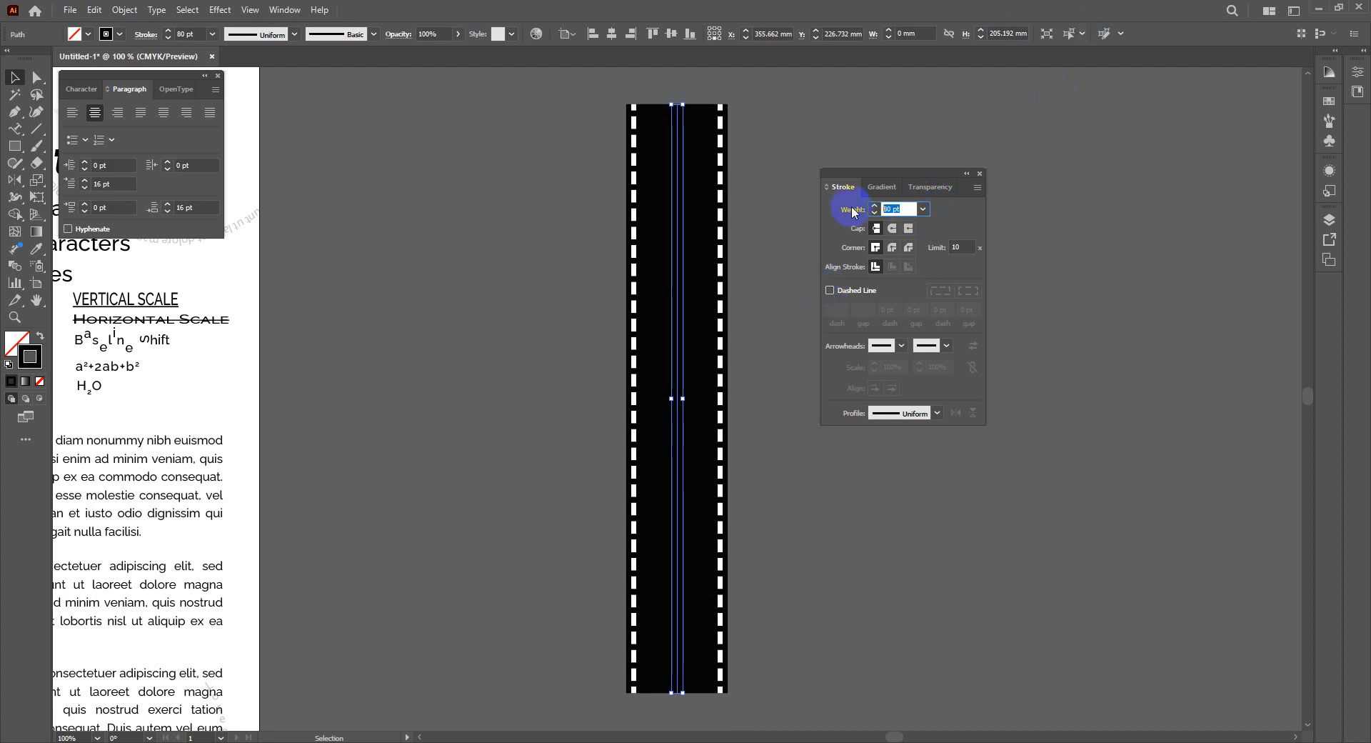
text(70)
key(Return)
click(41, 359)
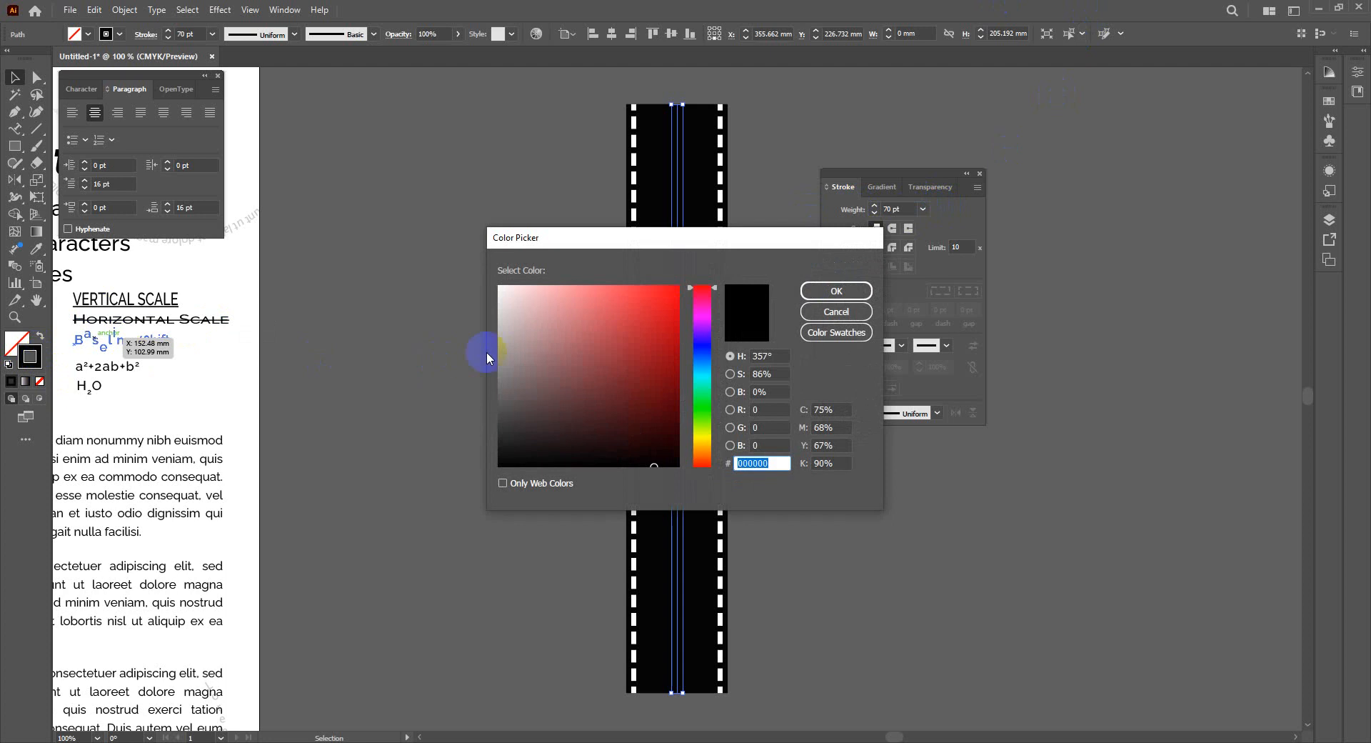
drag(523, 330, 480, 275)
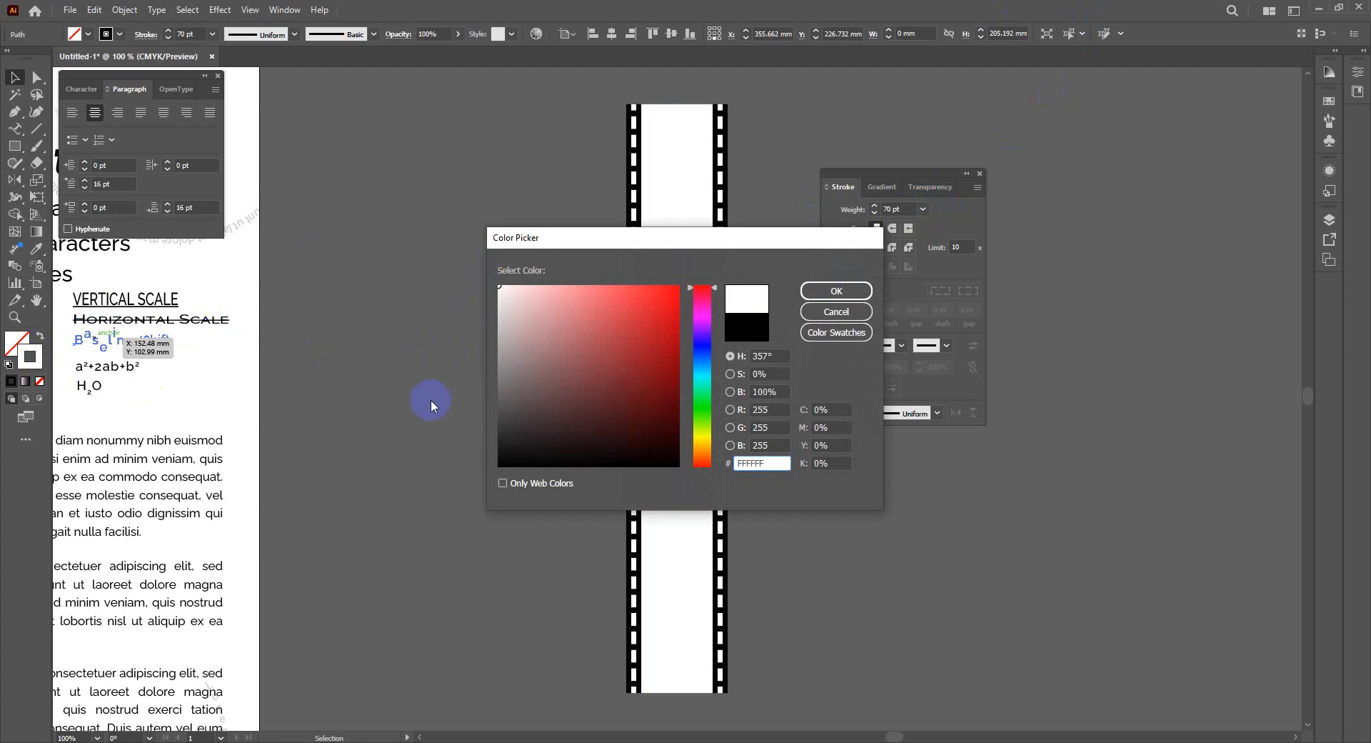
click(863, 296)
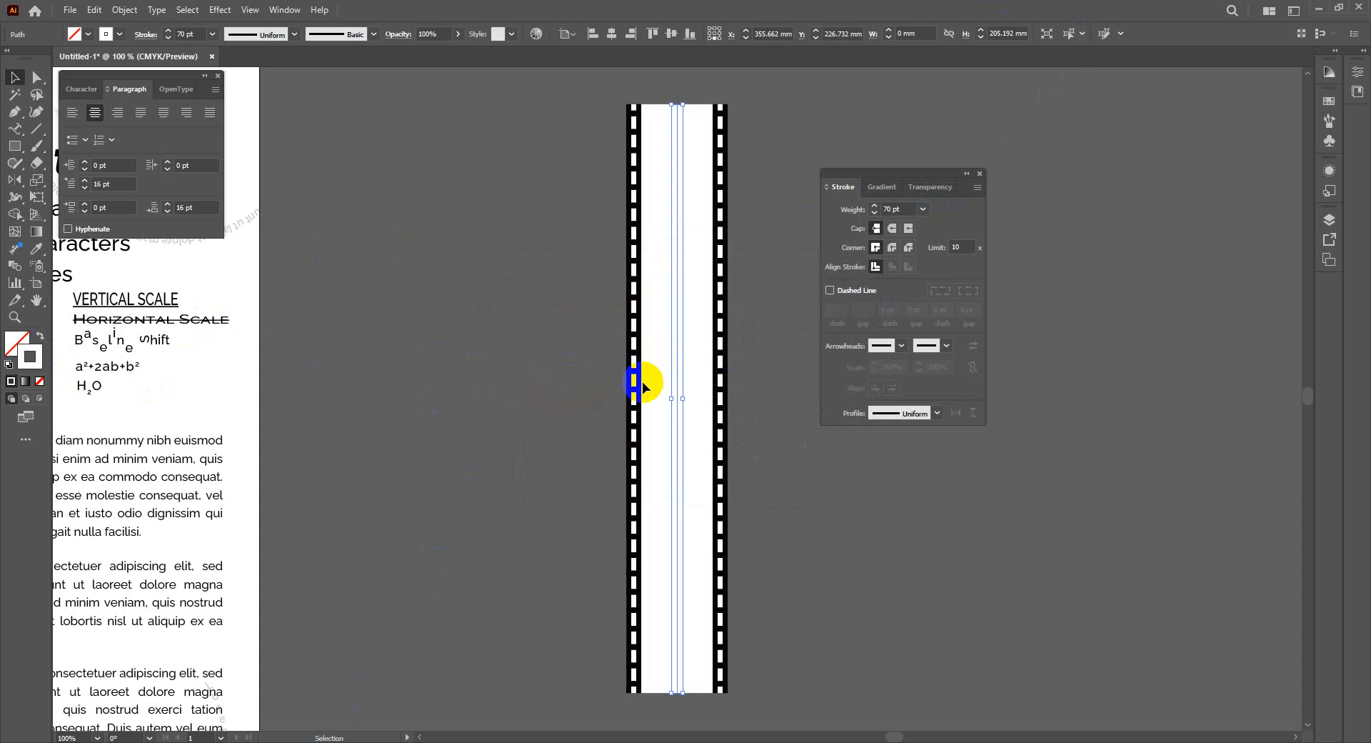
Step: Make the 70 pt white line dashed with a 72 pt dash and a 6 pt gap
click(831, 291)
click(839, 310)
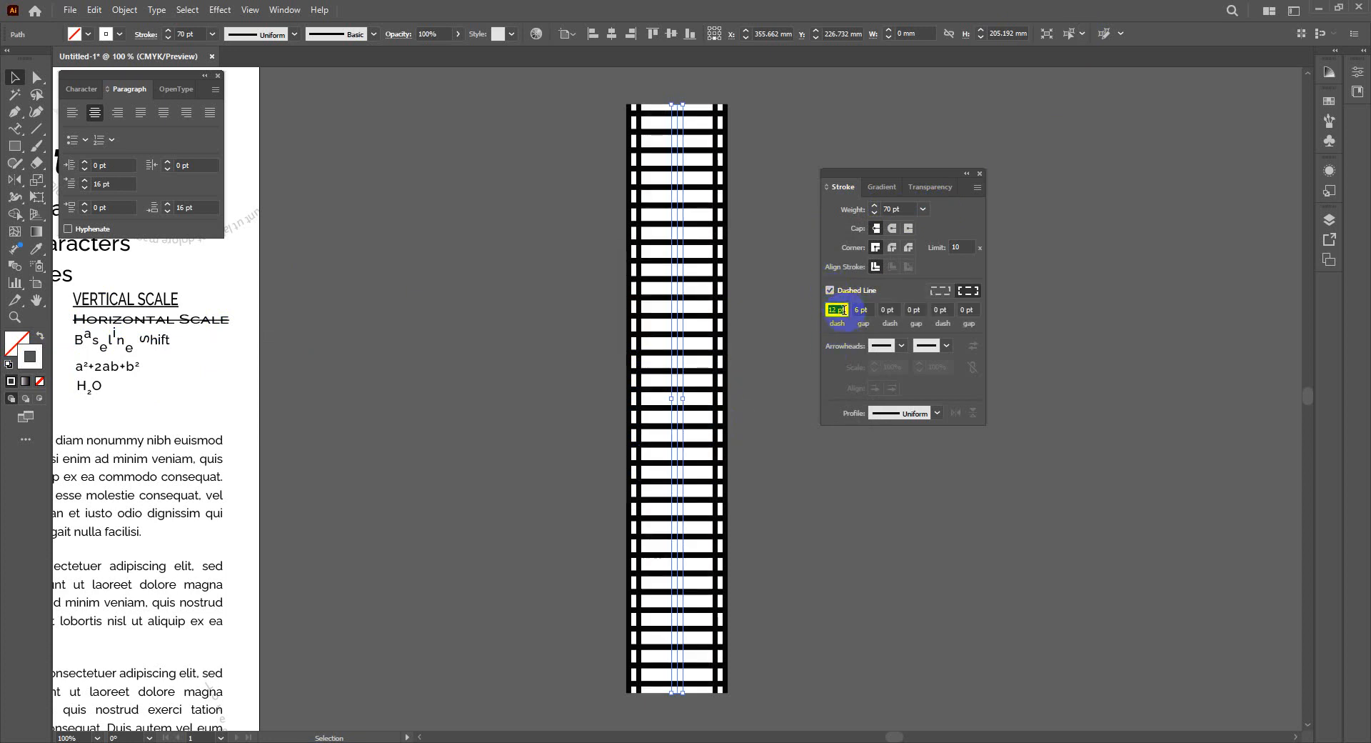
text(72)
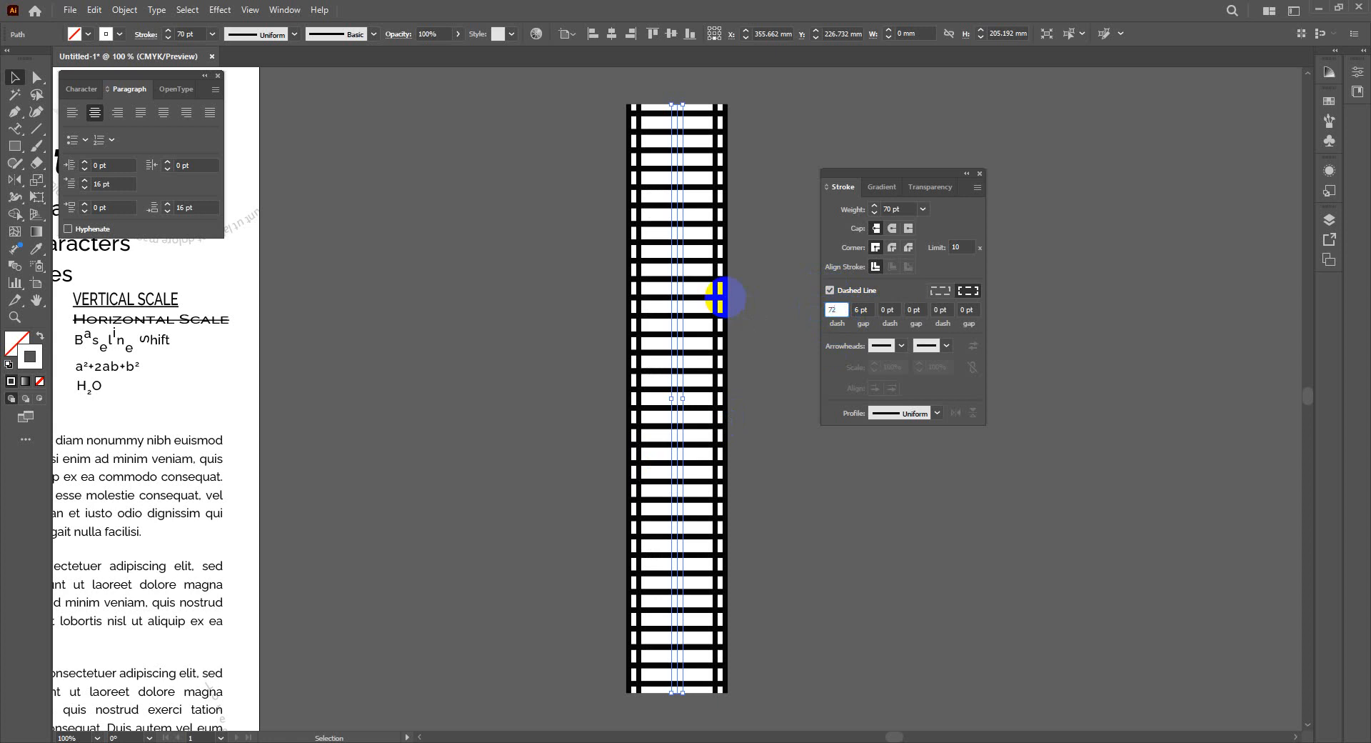
key(Return)
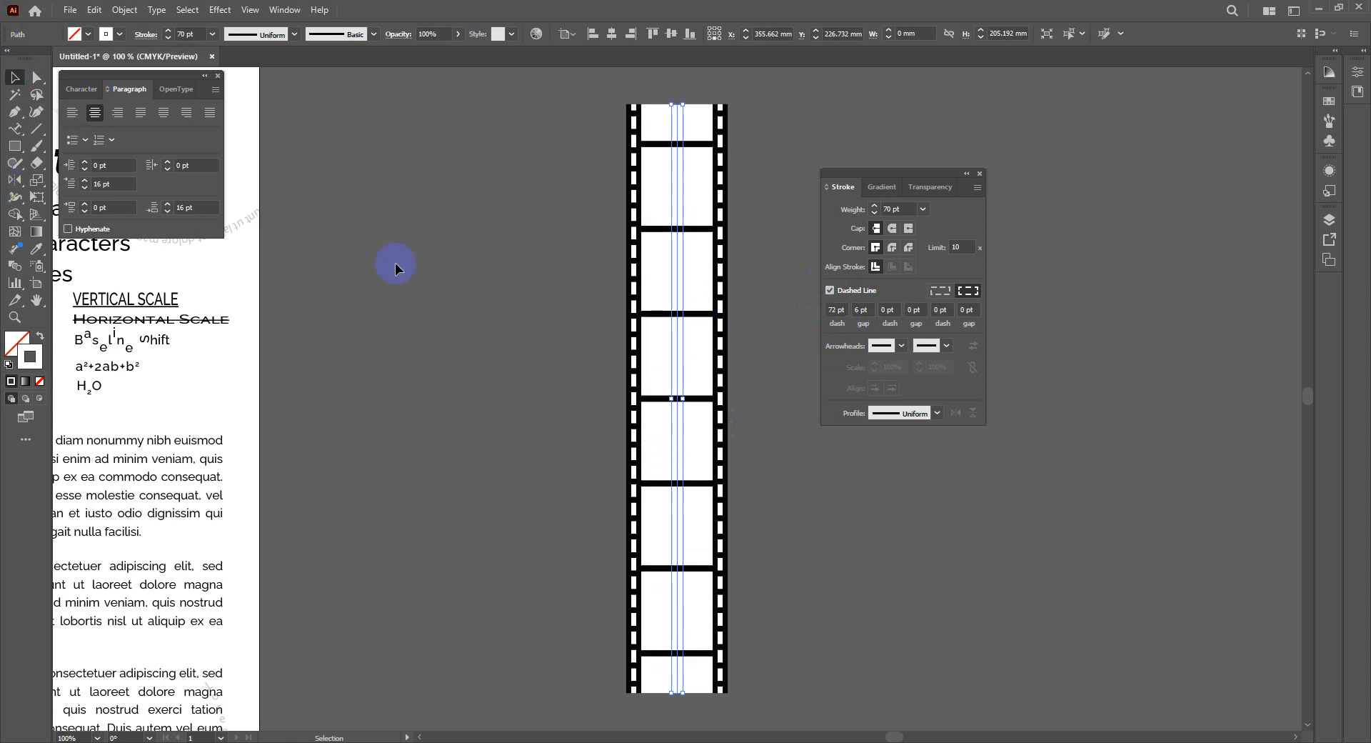
click(437, 319)
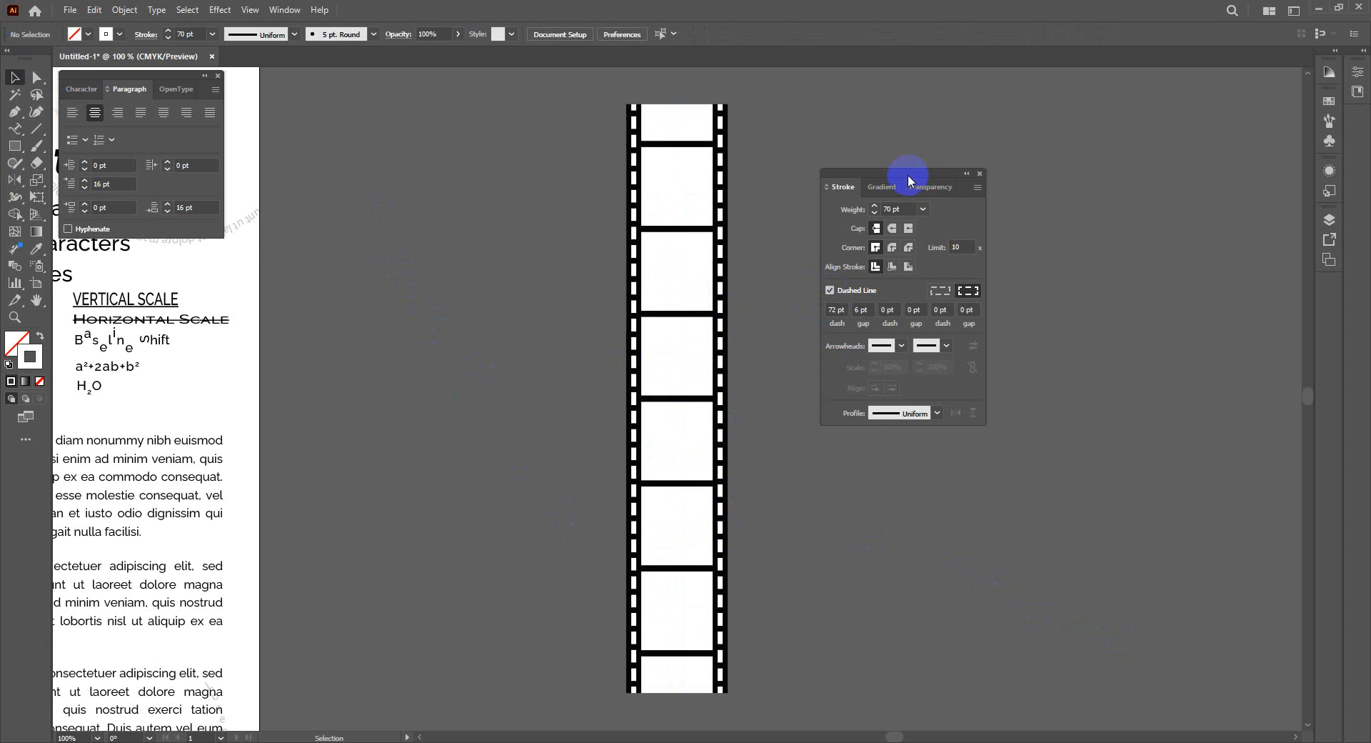
Step: Move the stroke settings out of the way and move the whole film strip closer to the text page
drag(908, 179, 1169, 130)
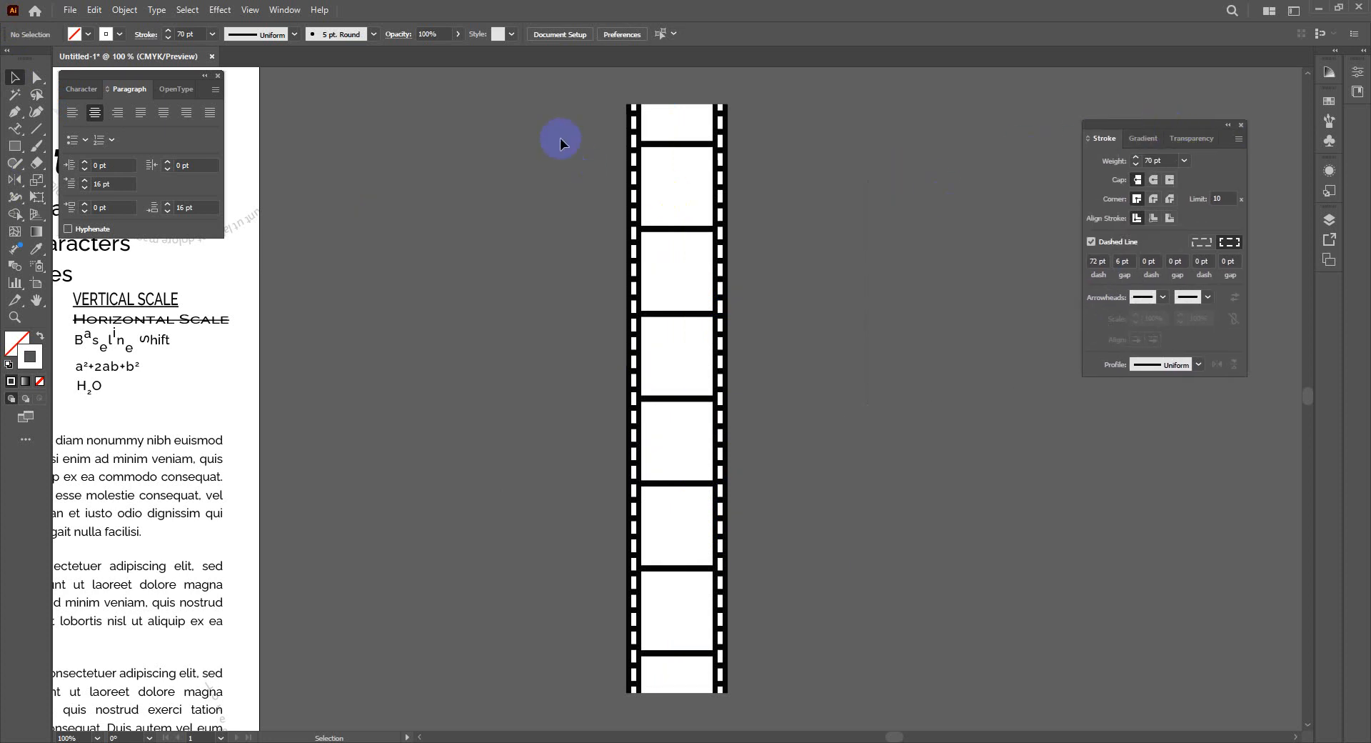
drag(554, 123, 829, 369)
drag(686, 364, 377, 367)
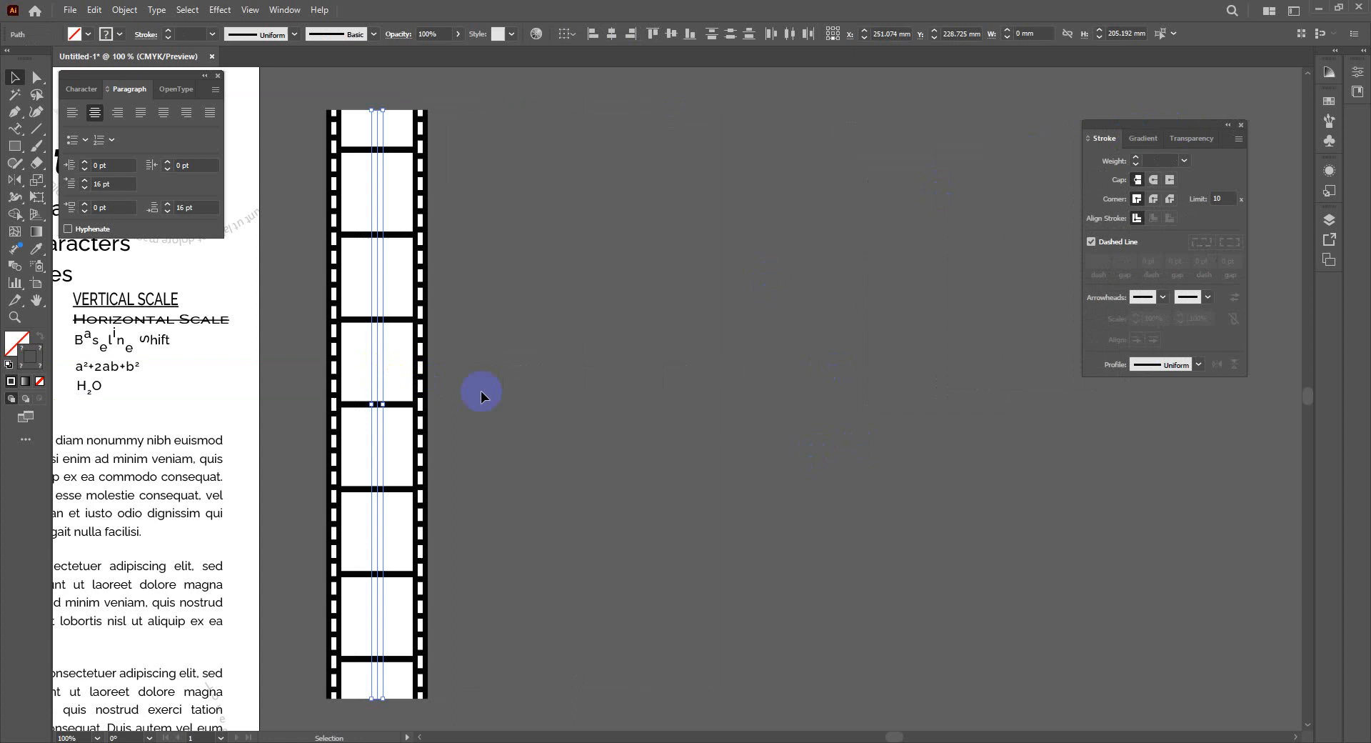
click(522, 393)
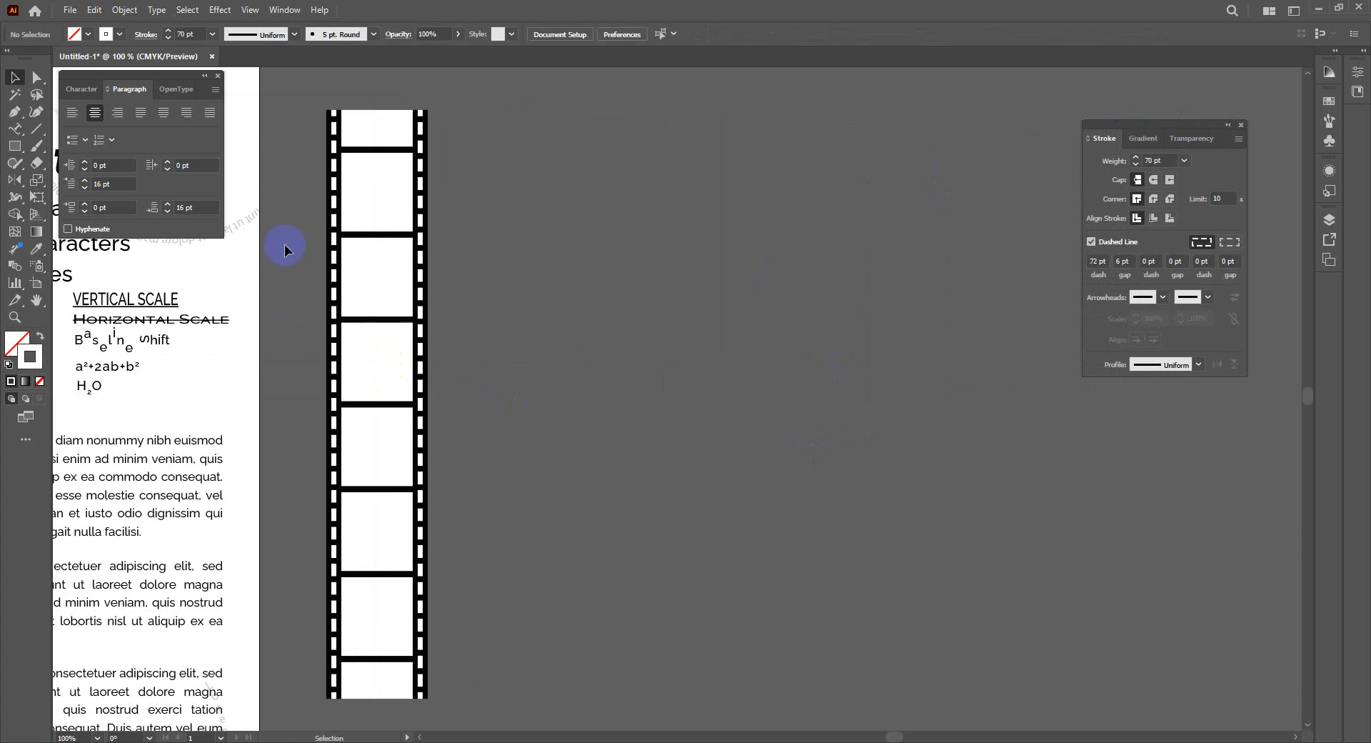
Step: Duplicate the film strip beside the original and pull the copy's four stacked lines apart
drag(379, 370, 527, 373)
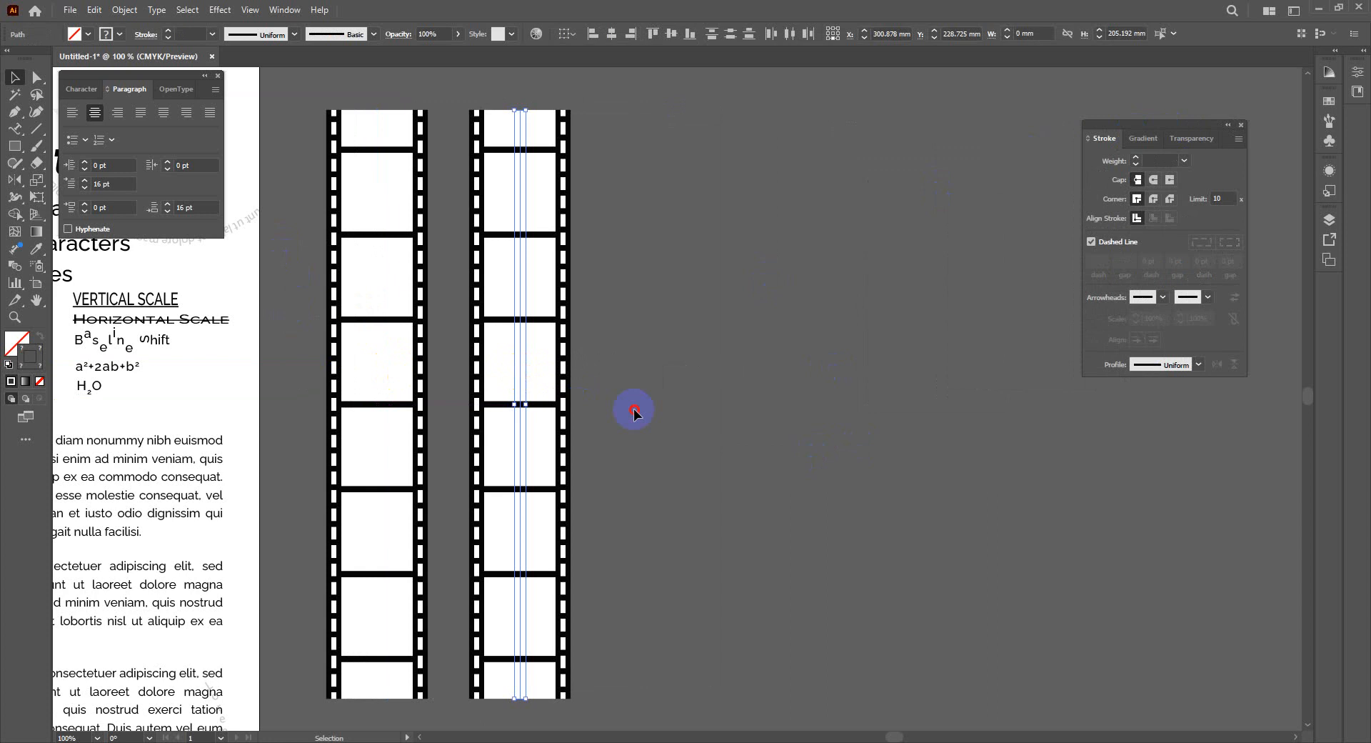
click(633, 408)
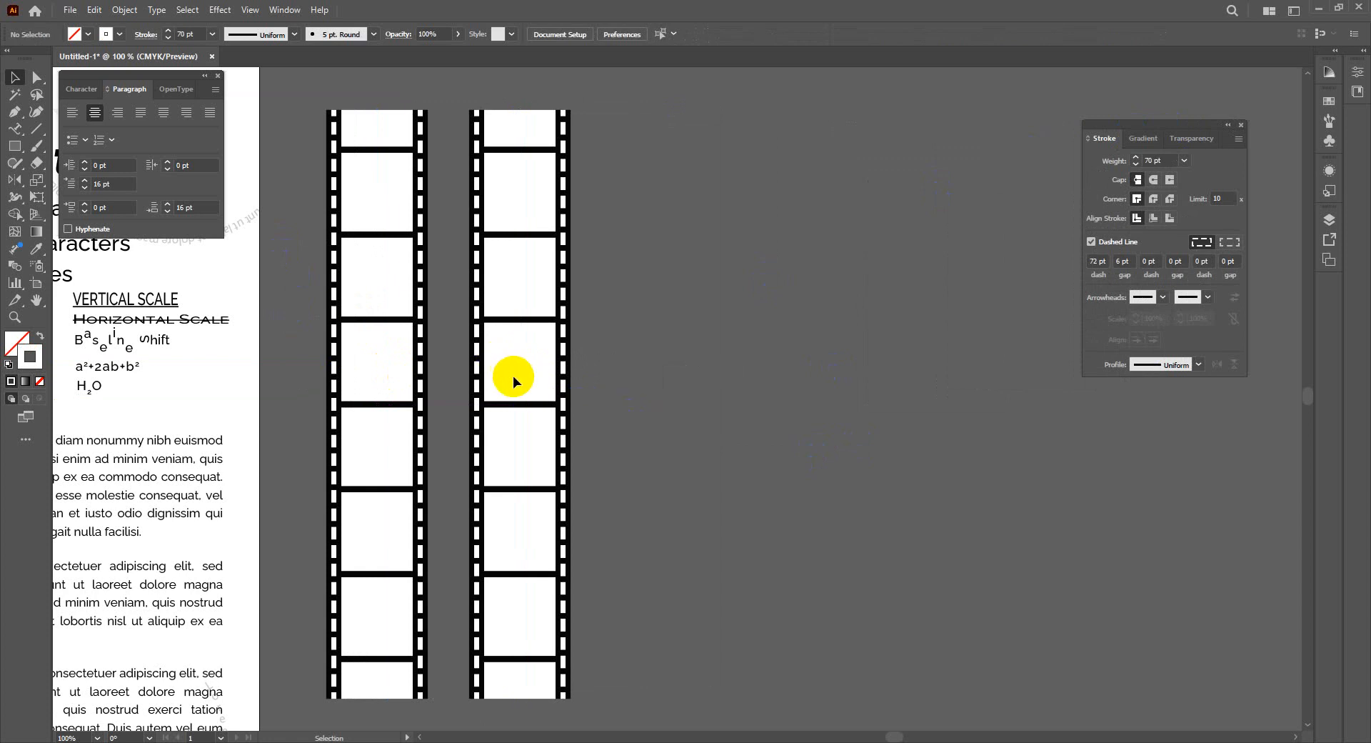
drag(513, 376, 963, 372)
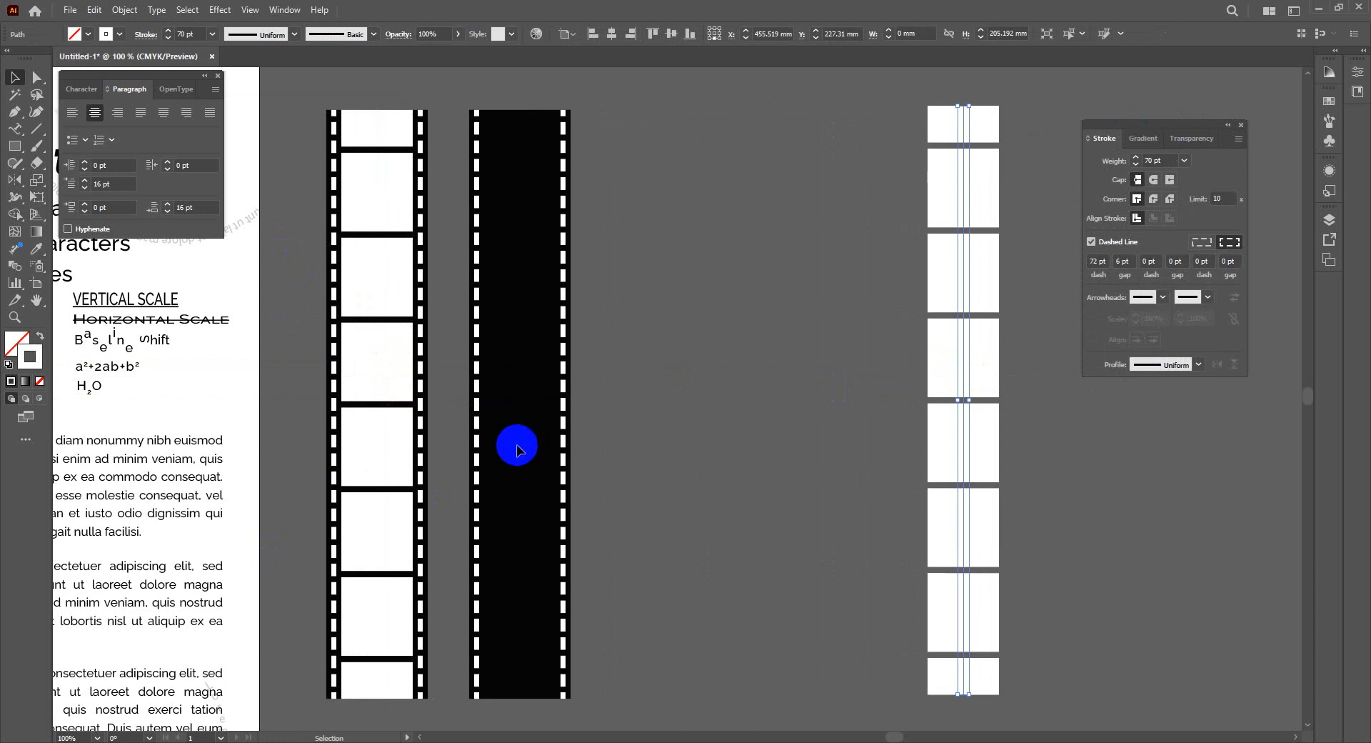
drag(517, 448, 840, 440)
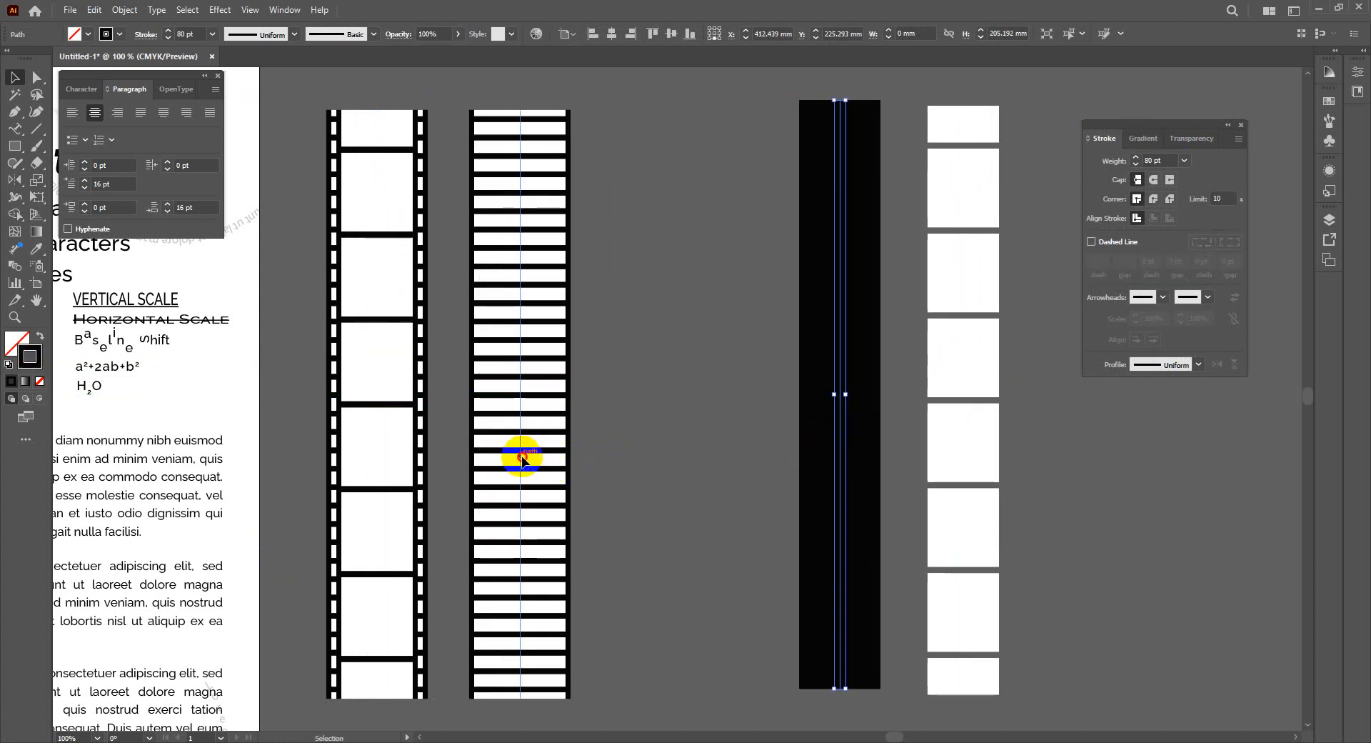
drag(522, 460, 702, 451)
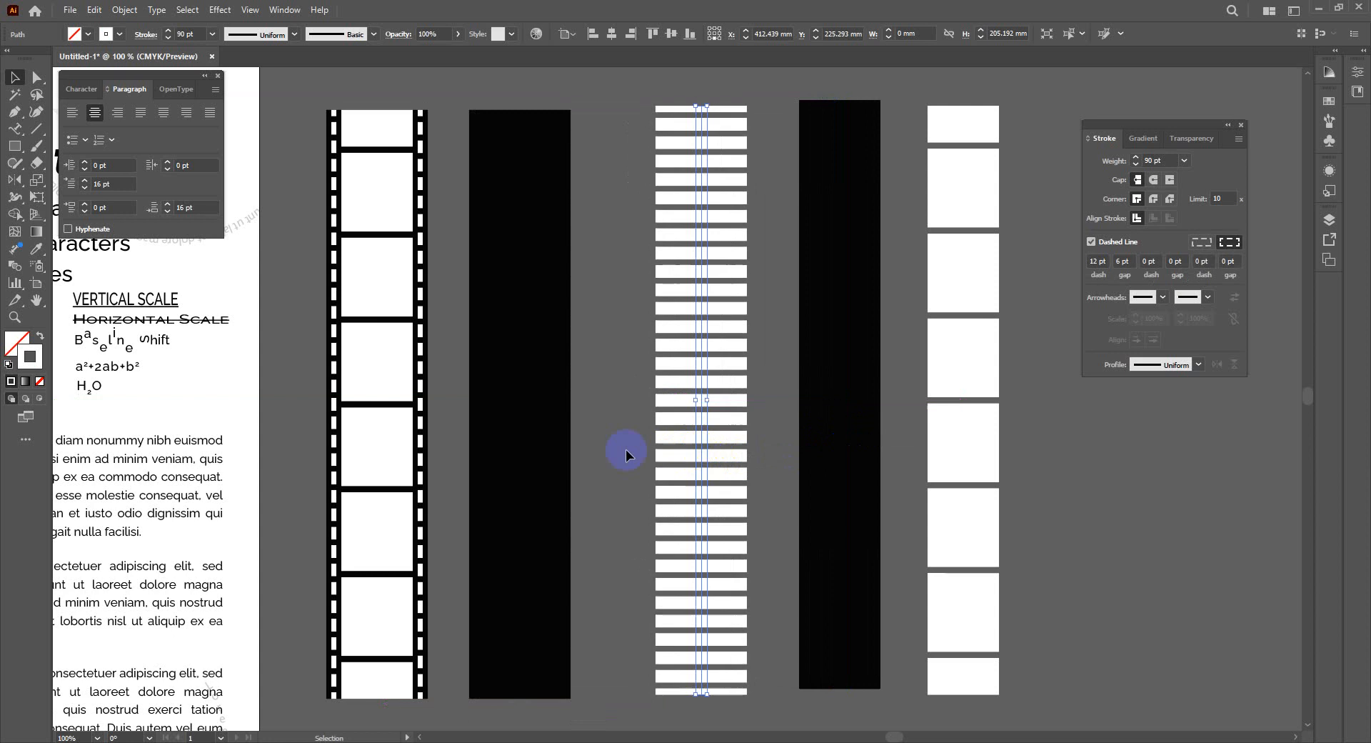
click(573, 443)
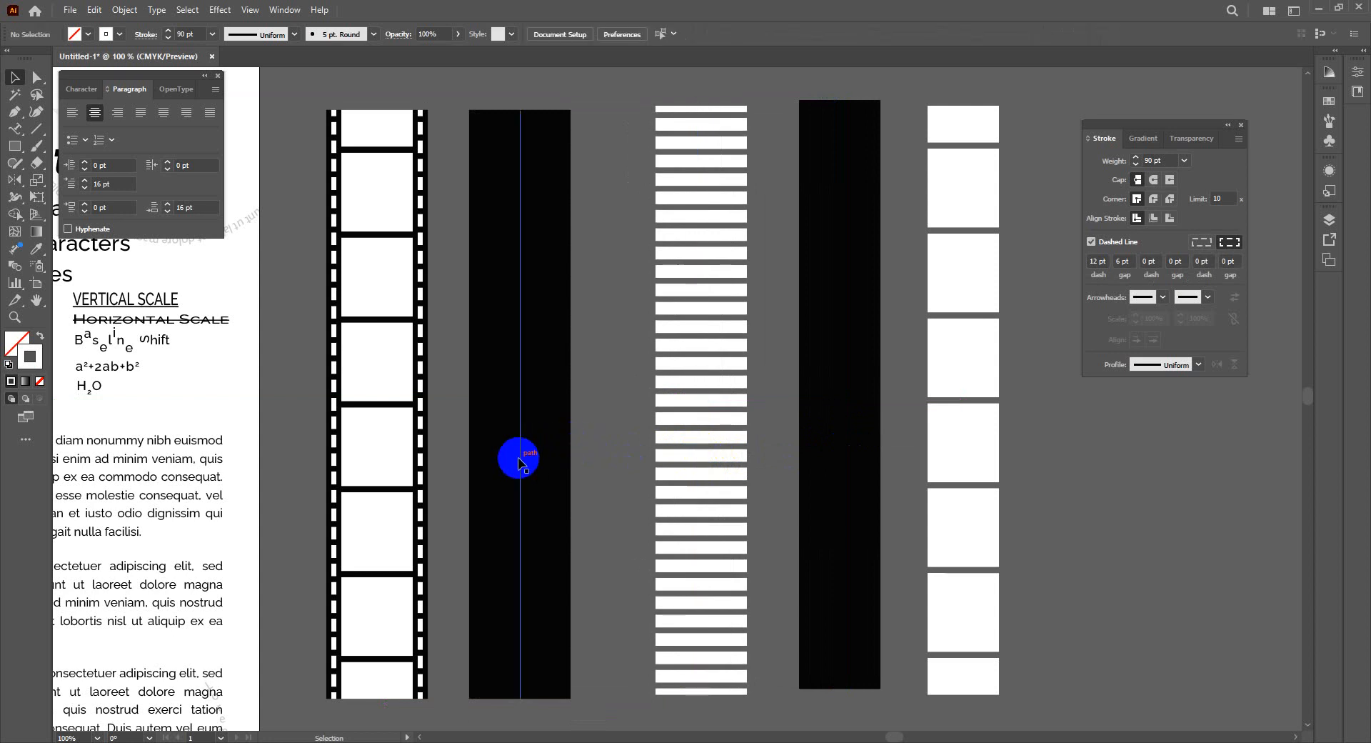
drag(519, 463, 548, 453)
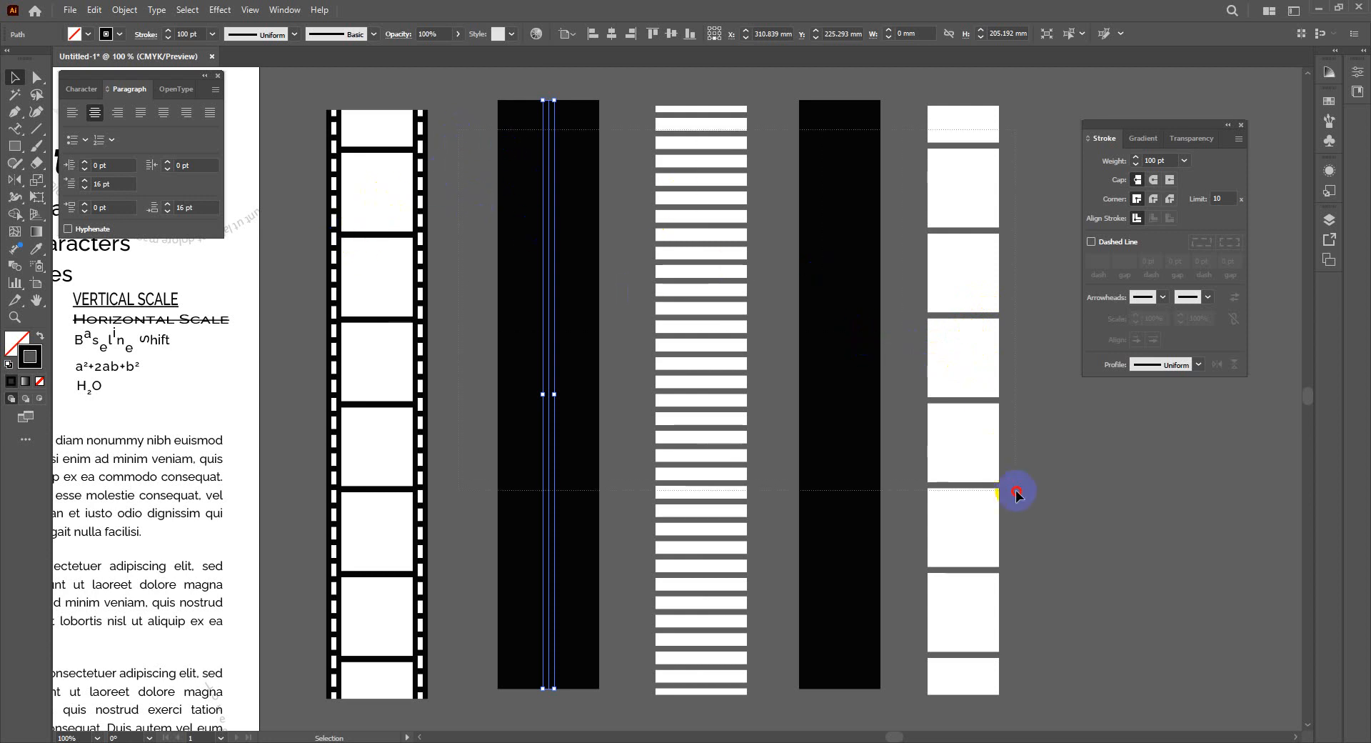
Step: Restack the four separated lines by aligning their horizontal and vertical centres
shift+drag(1013, 490, 627, 117)
click(611, 34)
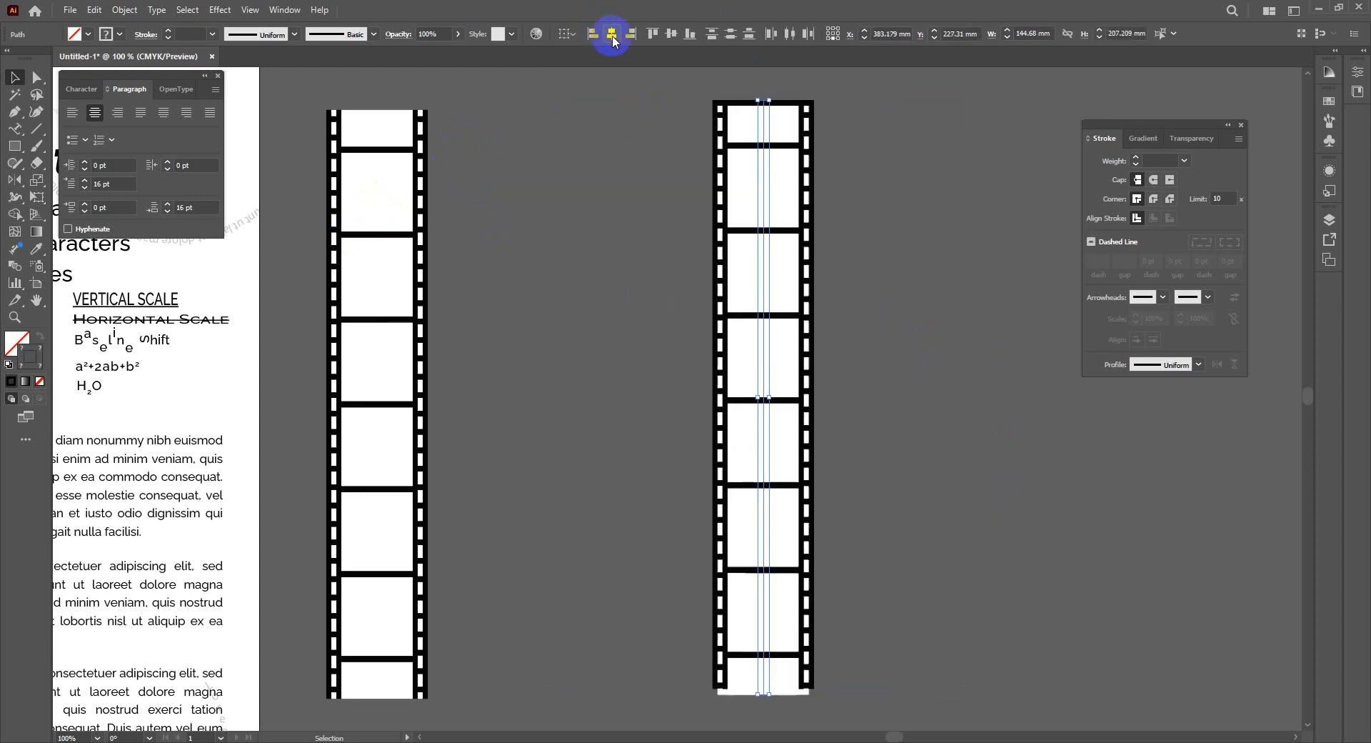
click(669, 34)
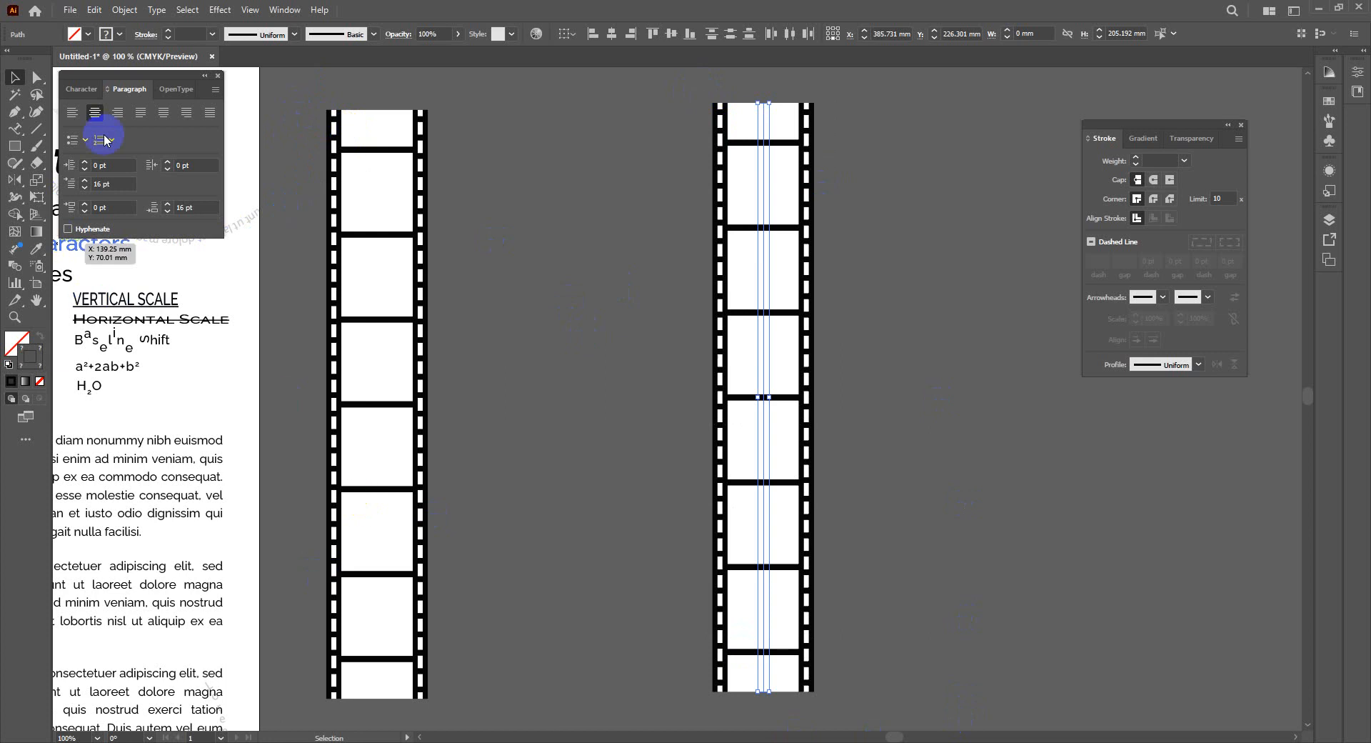
Step: Expand the appearance of the duplicate film strip and expand its strokes into filled shapes
click(124, 15)
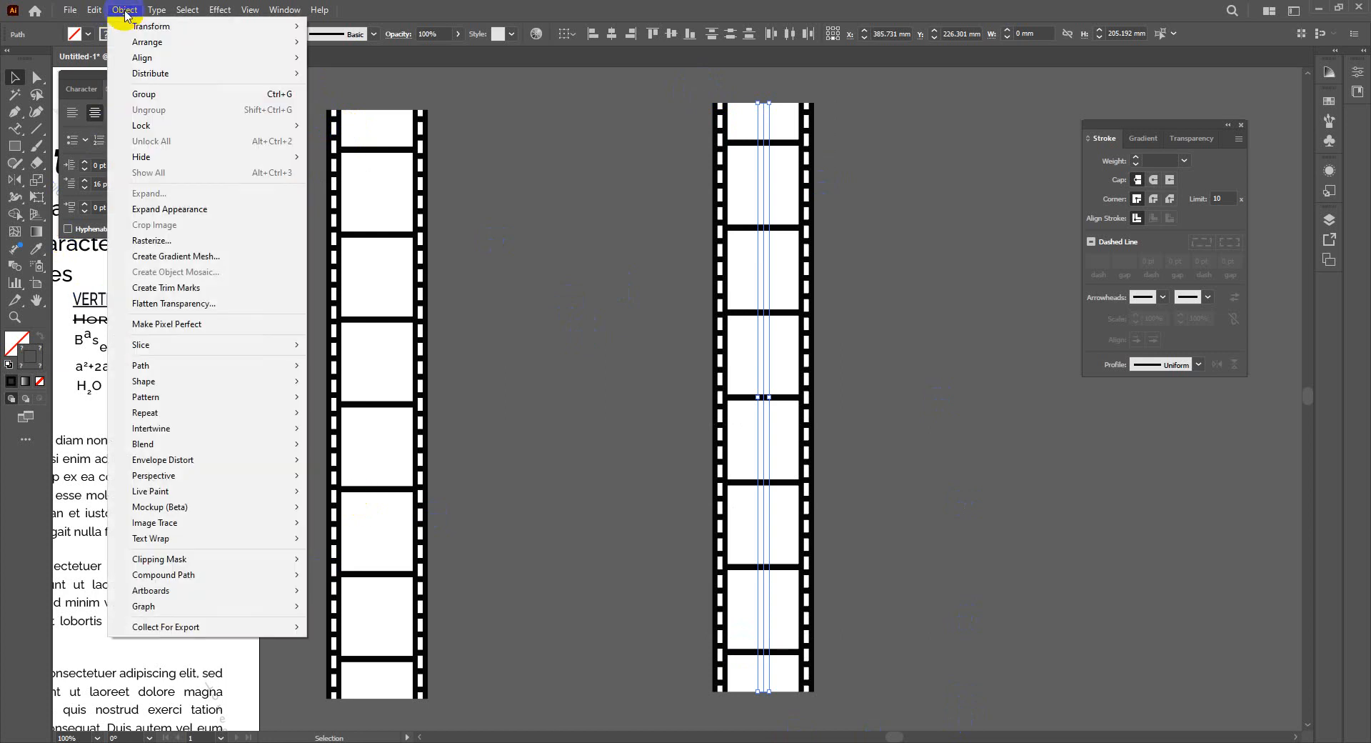
click(187, 215)
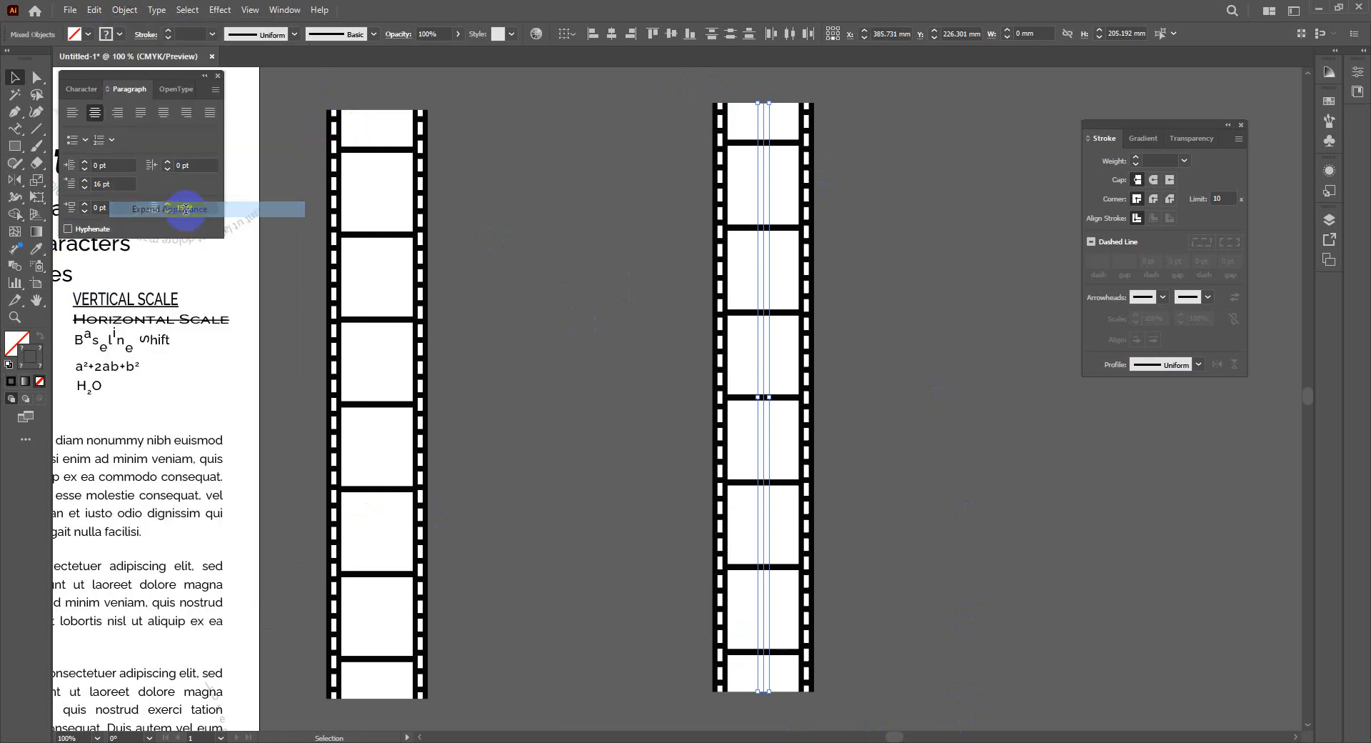
click(117, 14)
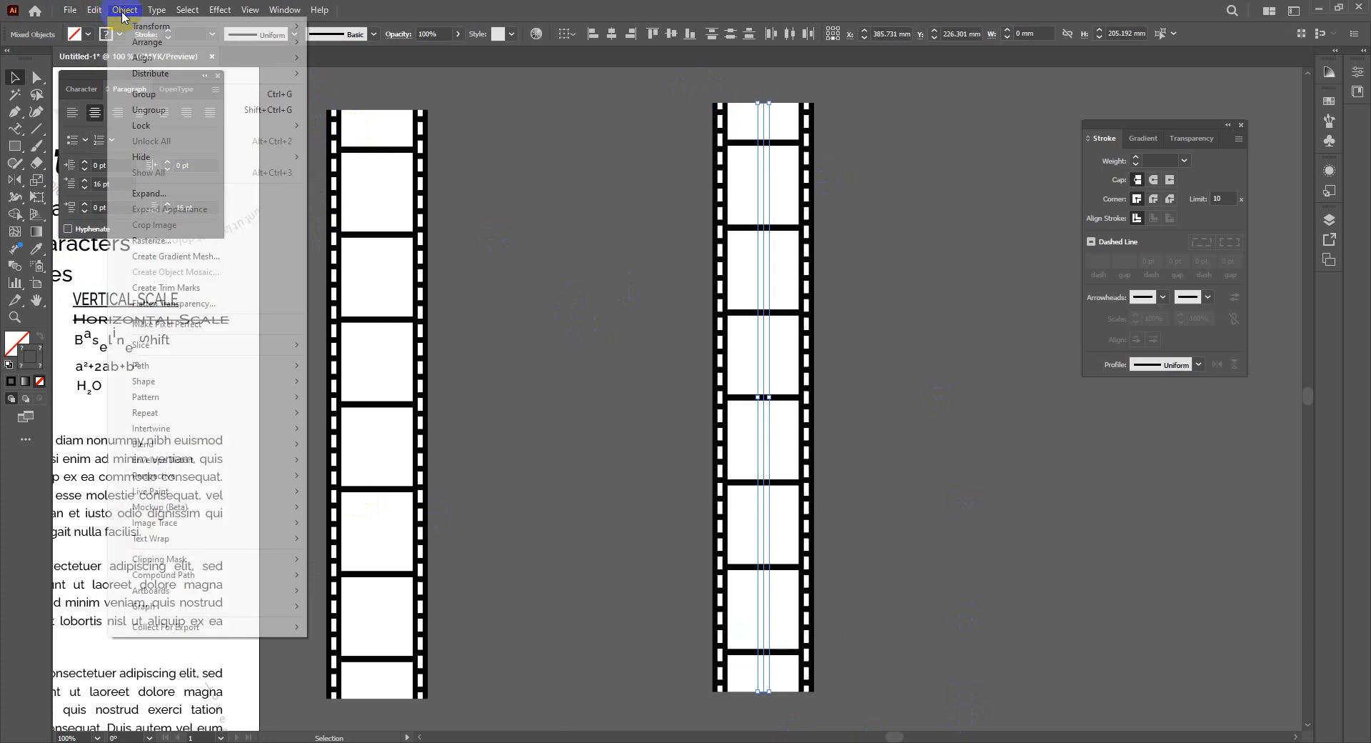
click(161, 193)
click(637, 458)
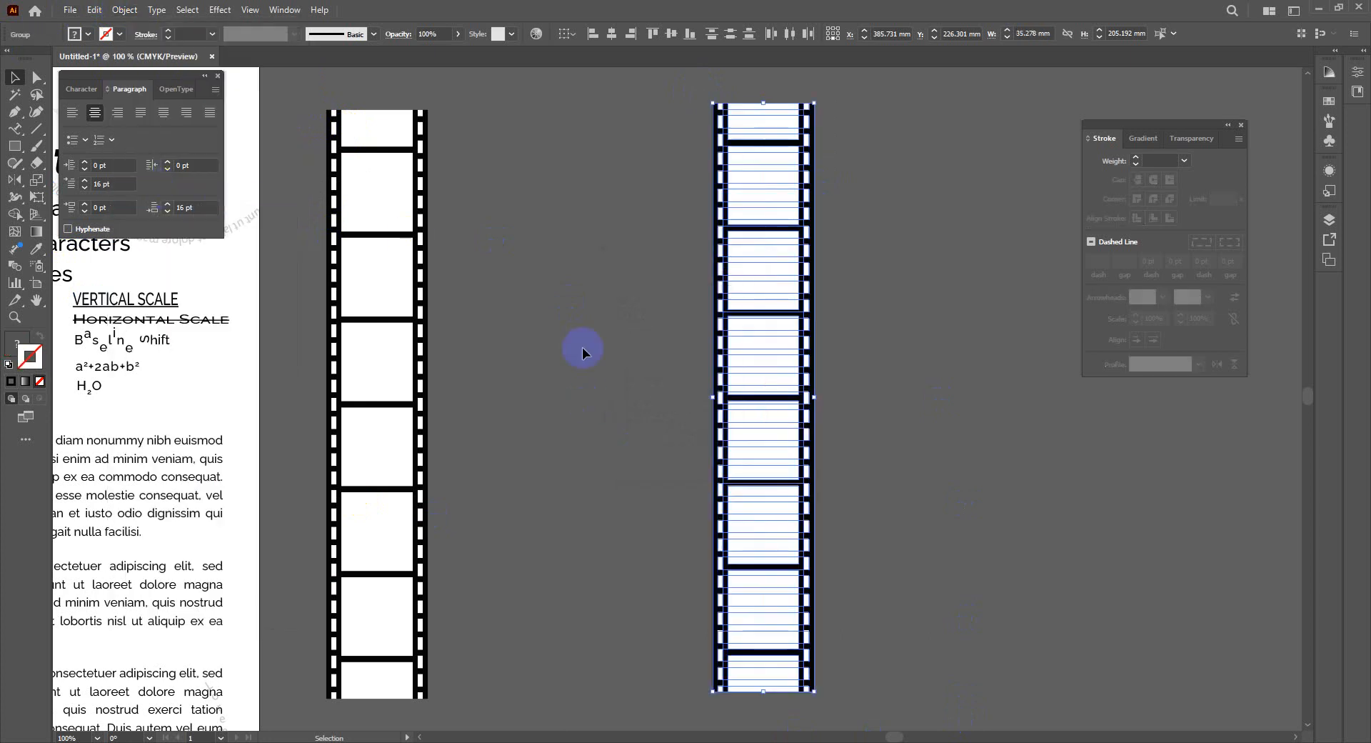
Step: Ungroup the white frame shapes in the middle of the expanded film strip
click(600, 301)
click(740, 286)
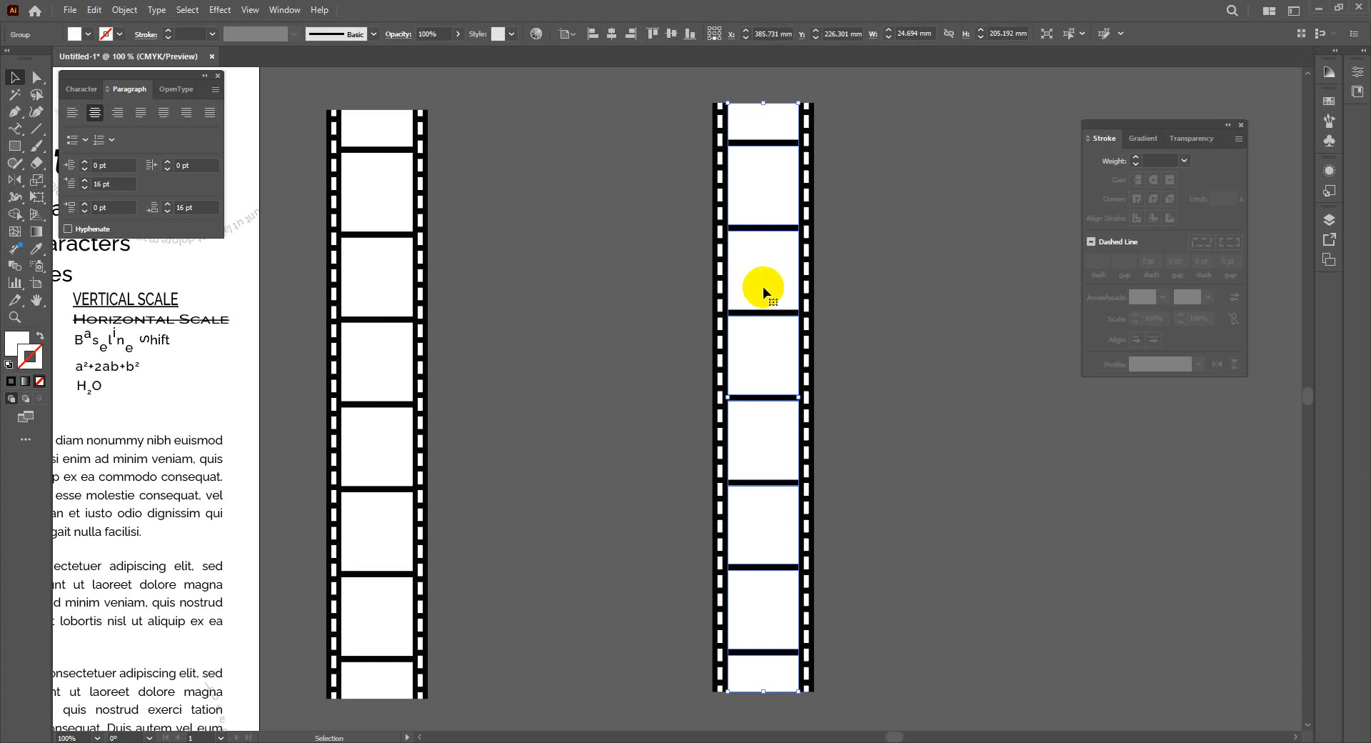
right_click(763, 286)
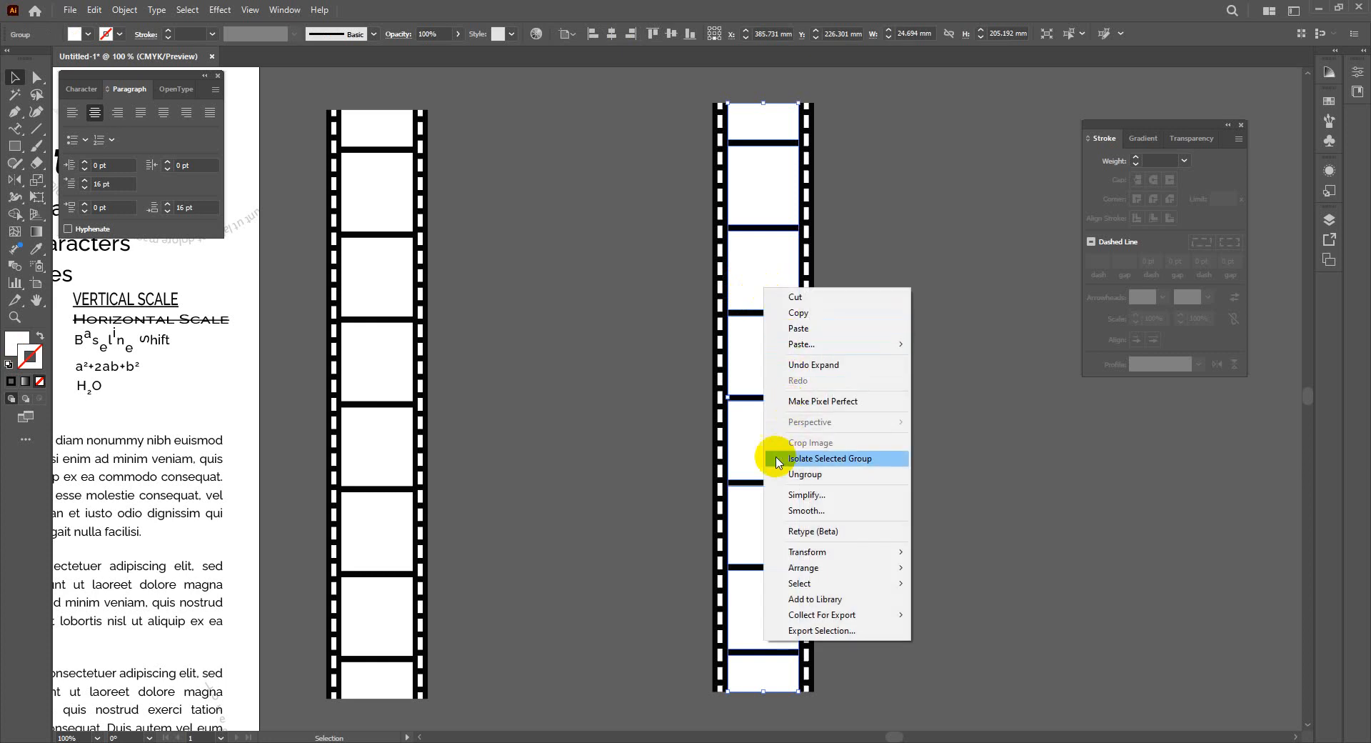
click(805, 474)
click(657, 330)
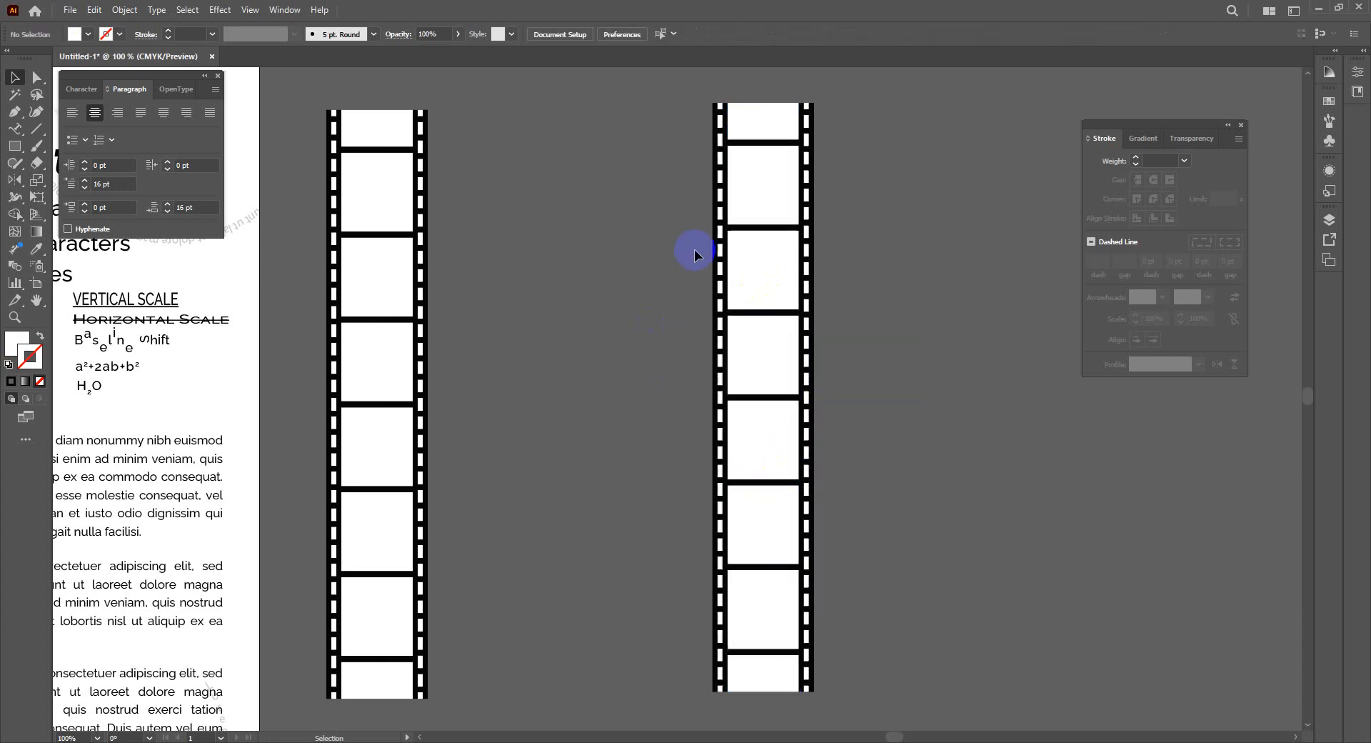
Step: Delete the whole expanded film strip copy, keeping the original beside the page
click(778, 191)
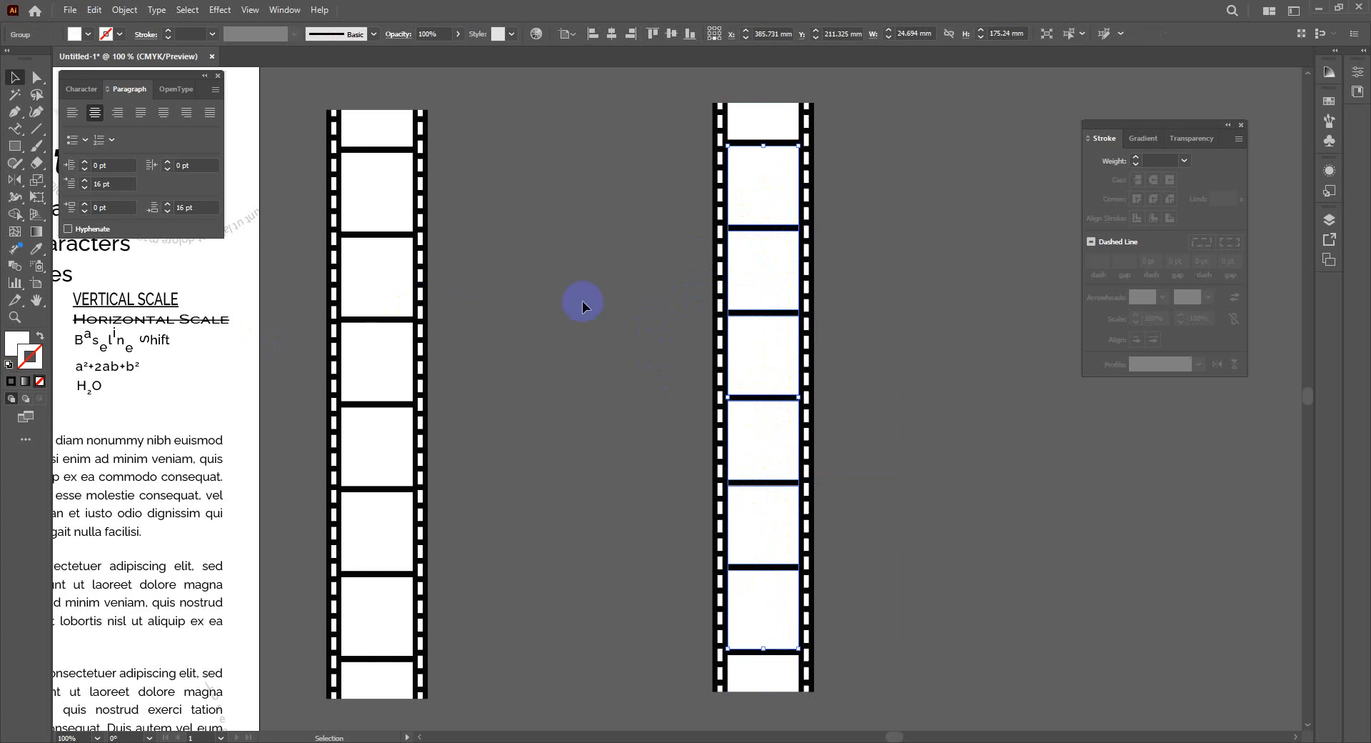
drag(615, 82, 948, 712)
key(Delete)
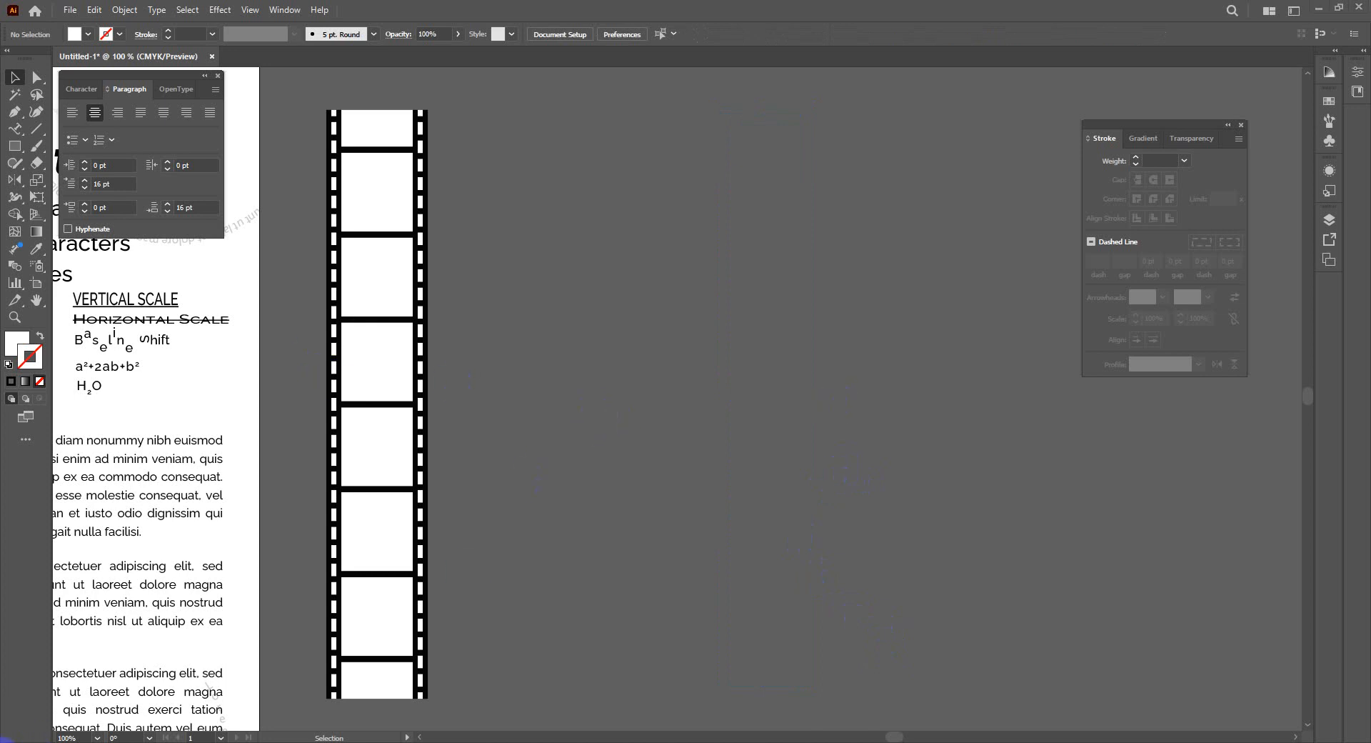
Step: Find Bijoy Bayanno in the list of installed programs and launch it
click(10, 742)
scroll(66, 734, down, 15)
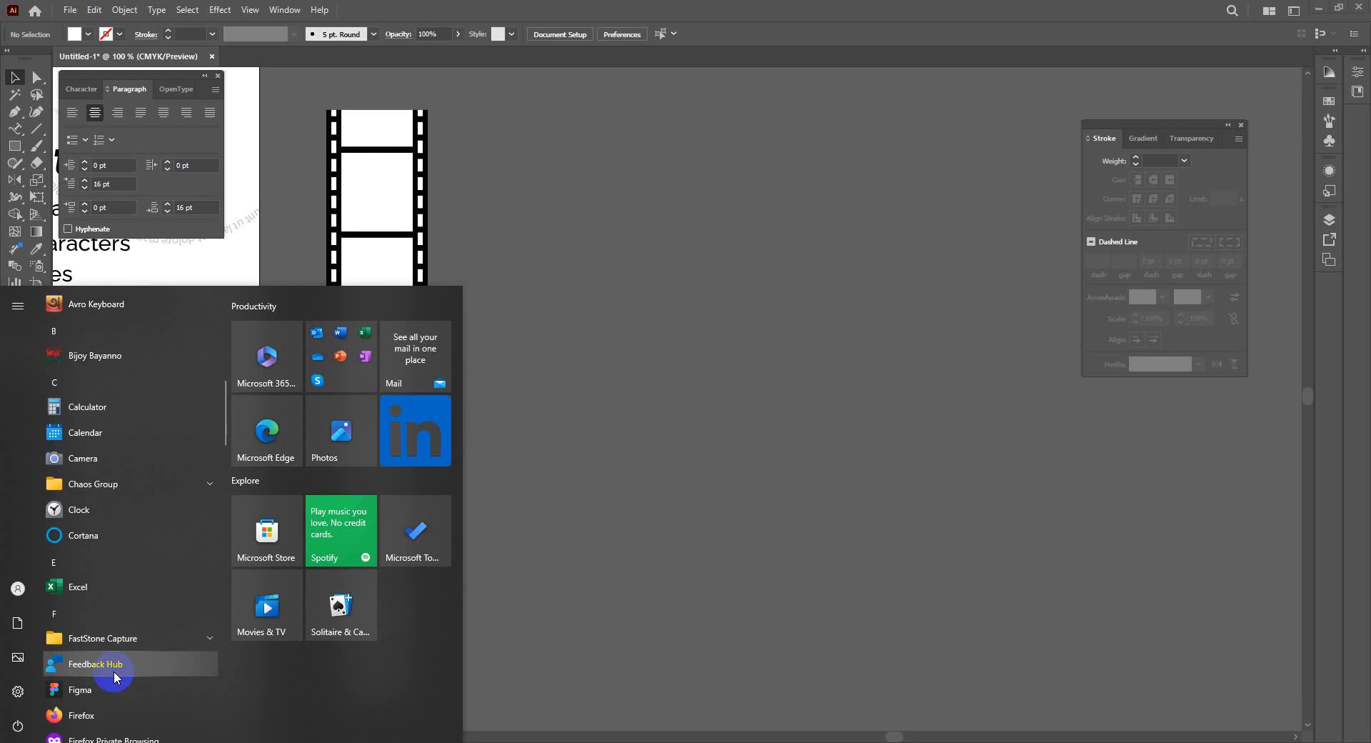
scroll(115, 677, down, 10)
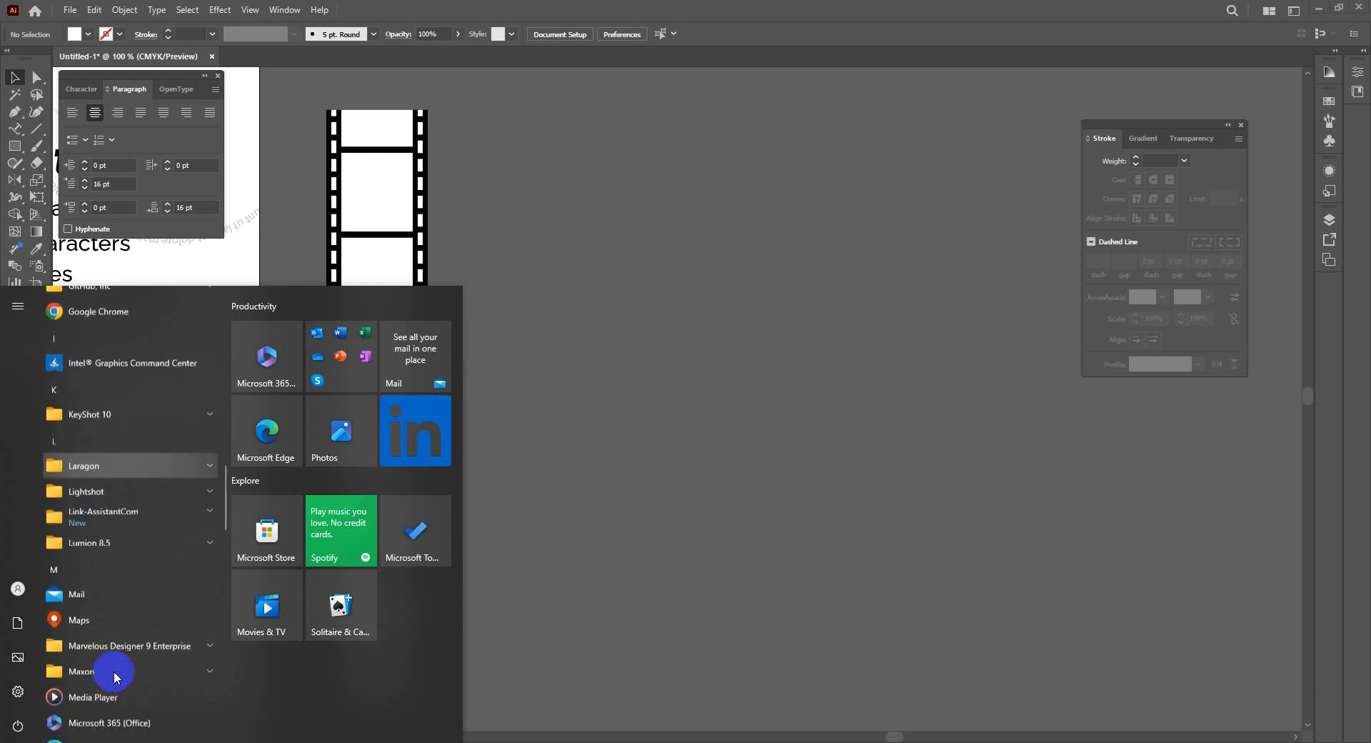
scroll(113, 671, down, 8)
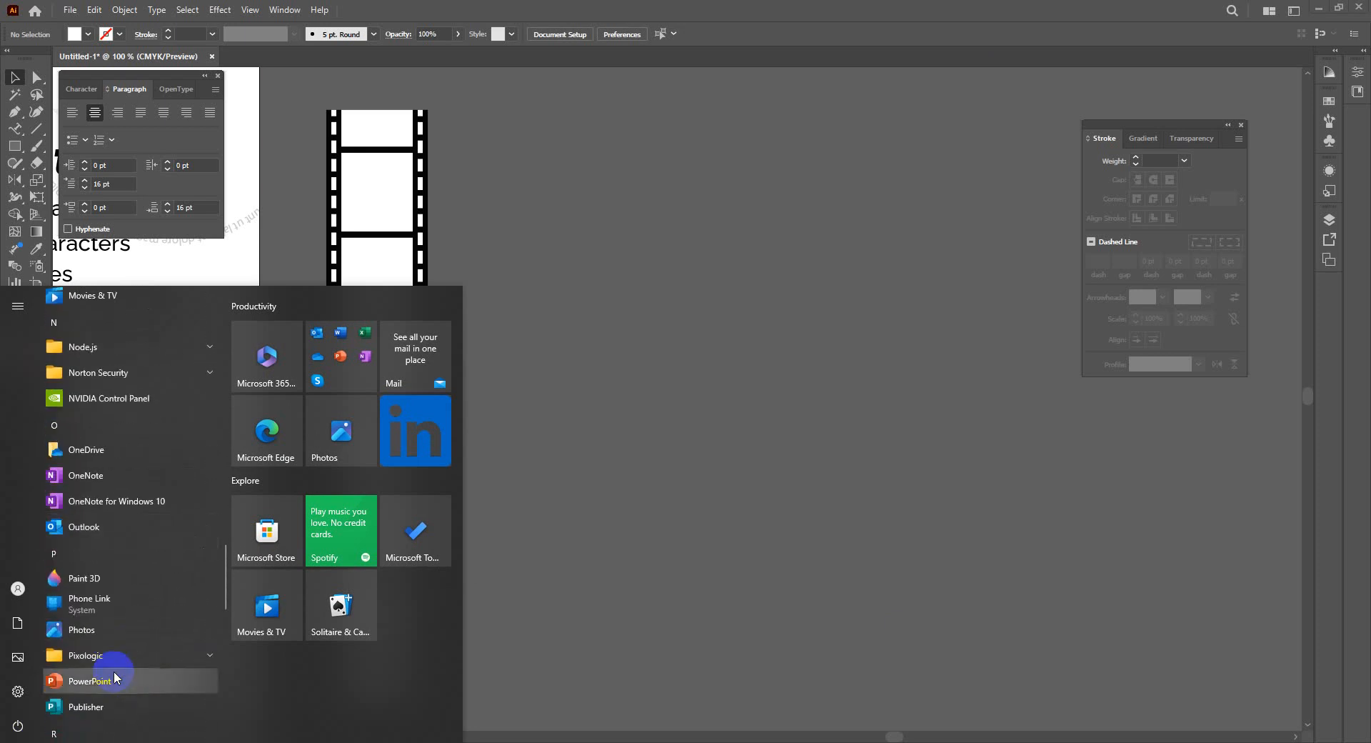
scroll(114, 671, down, 12)
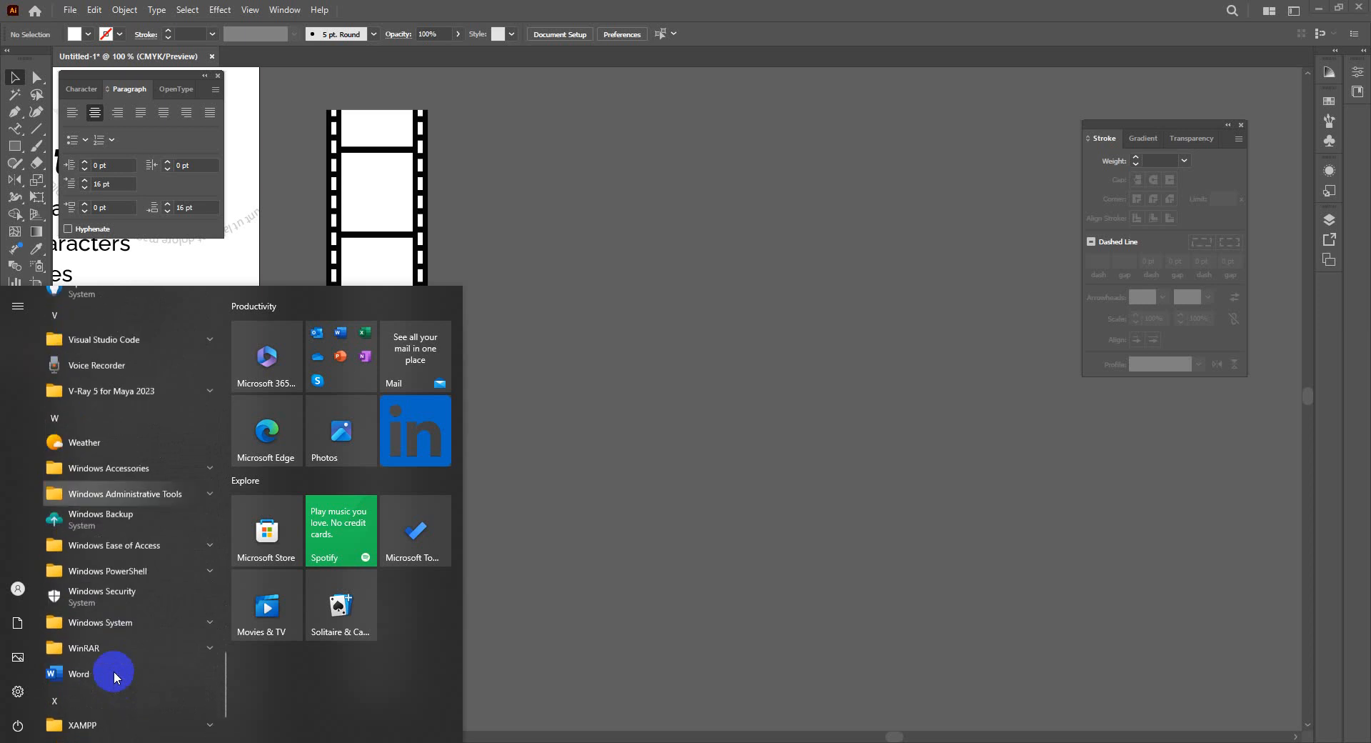
scroll(113, 671, down, 2)
scroll(122, 643, up, 4)
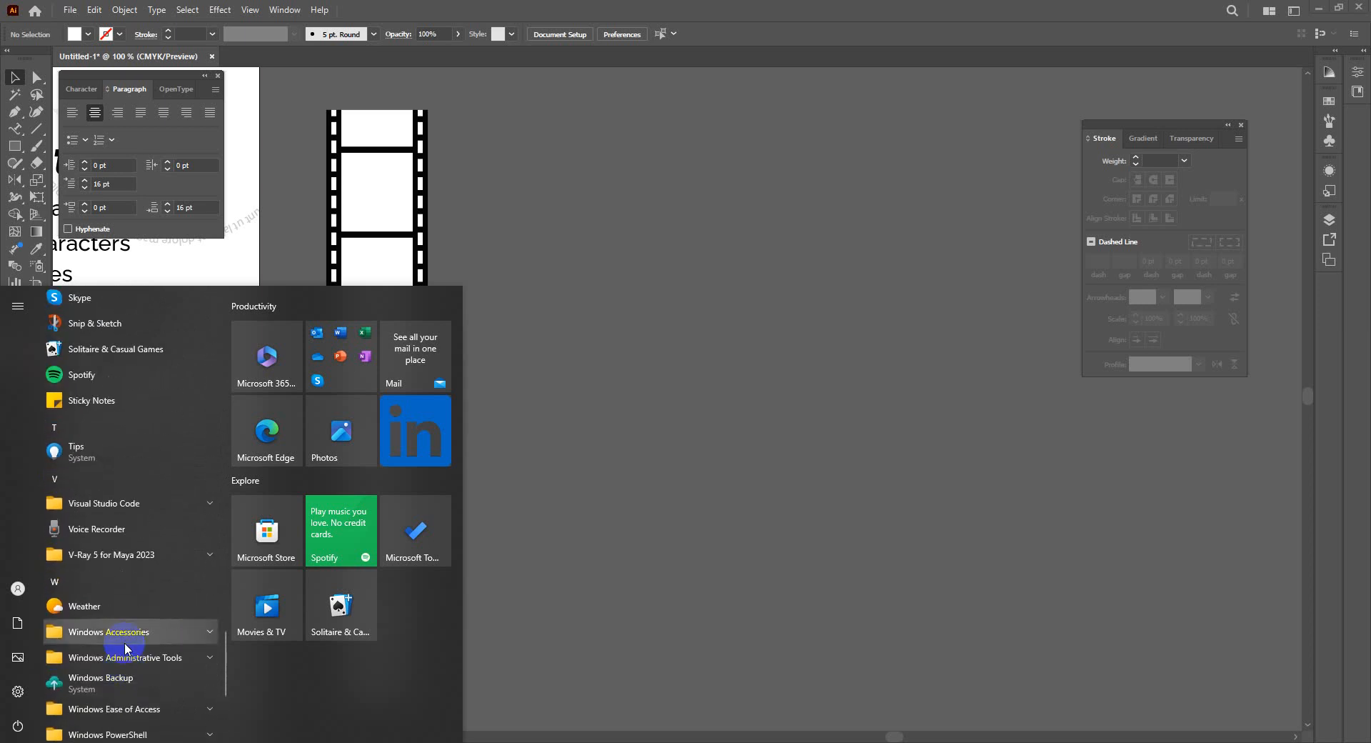
scroll(122, 642, up, 10)
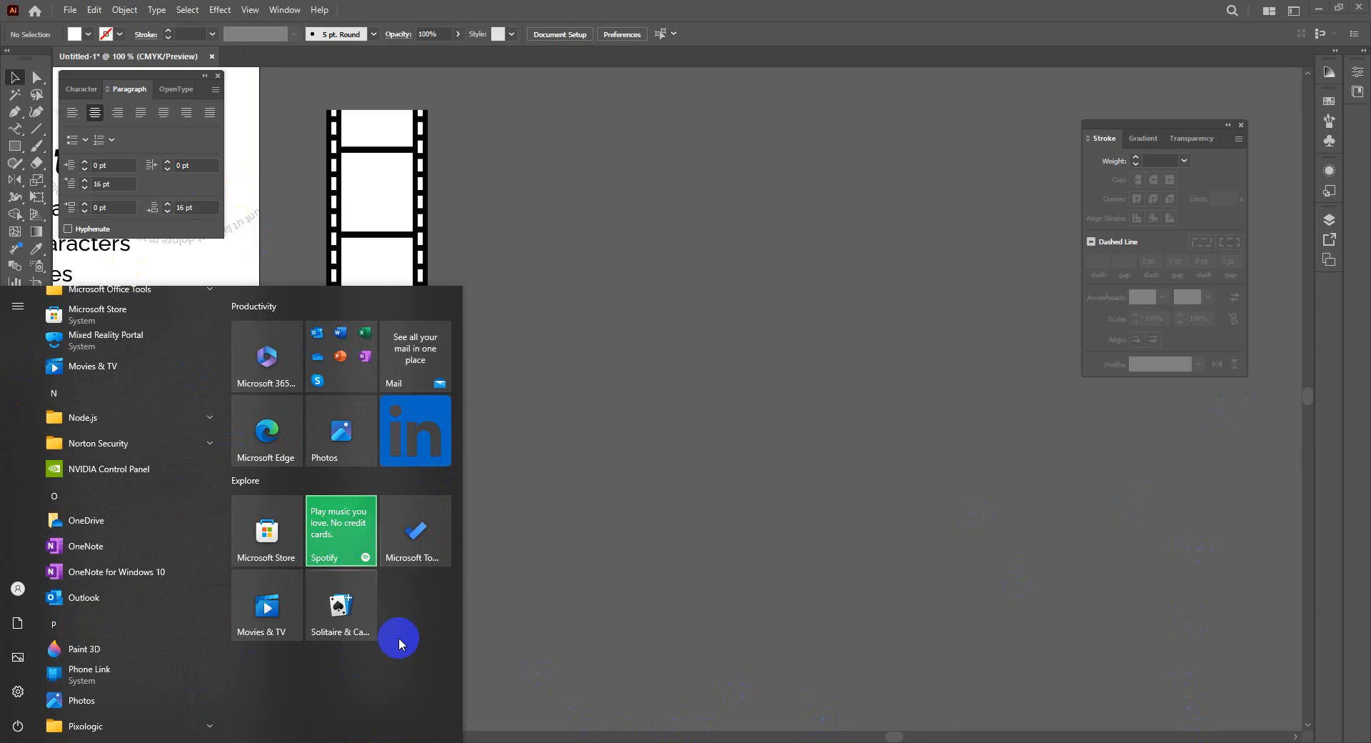
scroll(79, 636, up, 5)
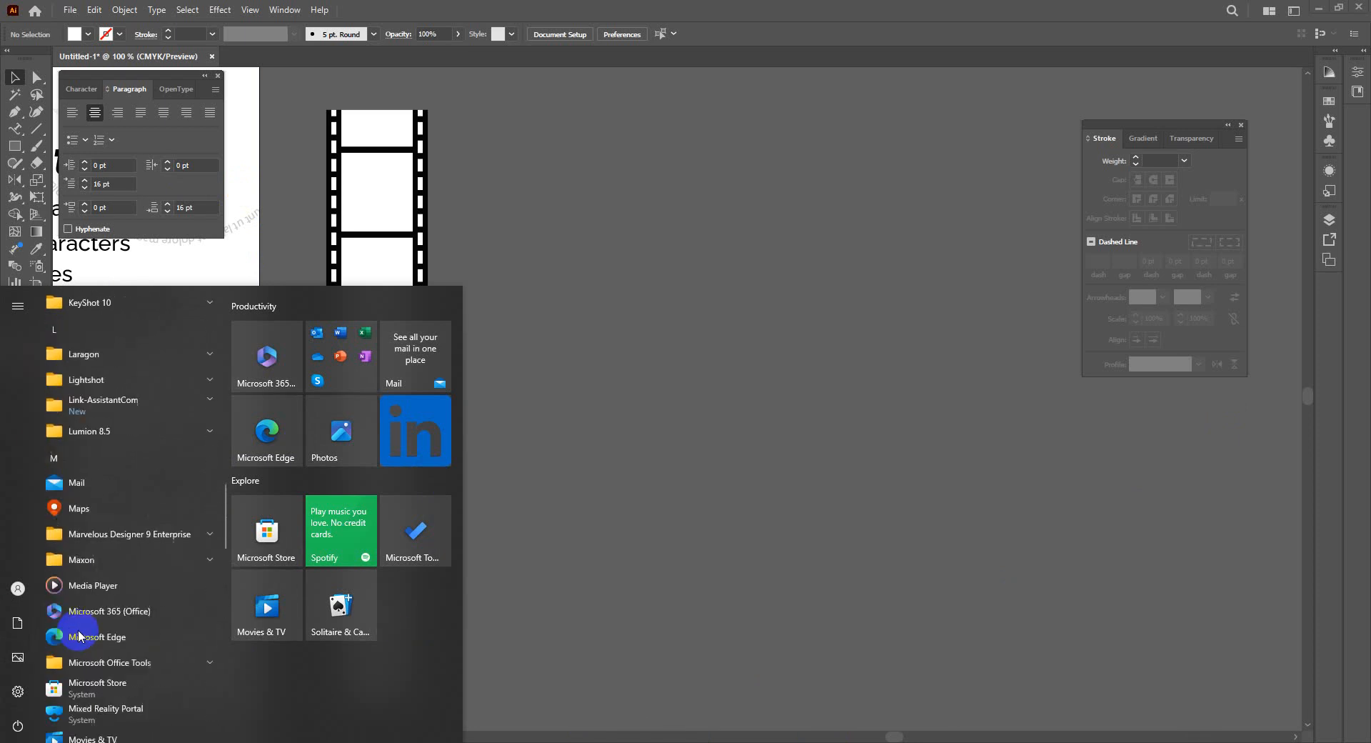
scroll(79, 635, up, 10)
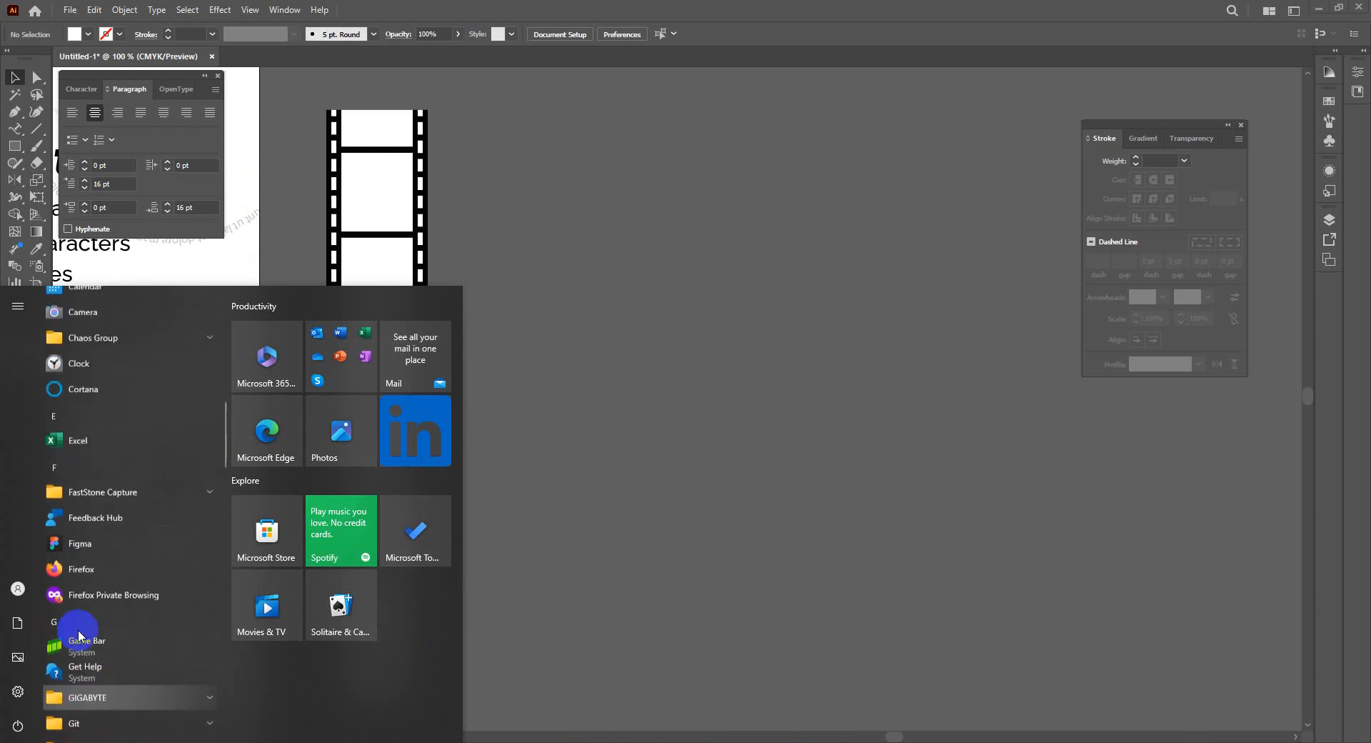
scroll(78, 635, up, 3)
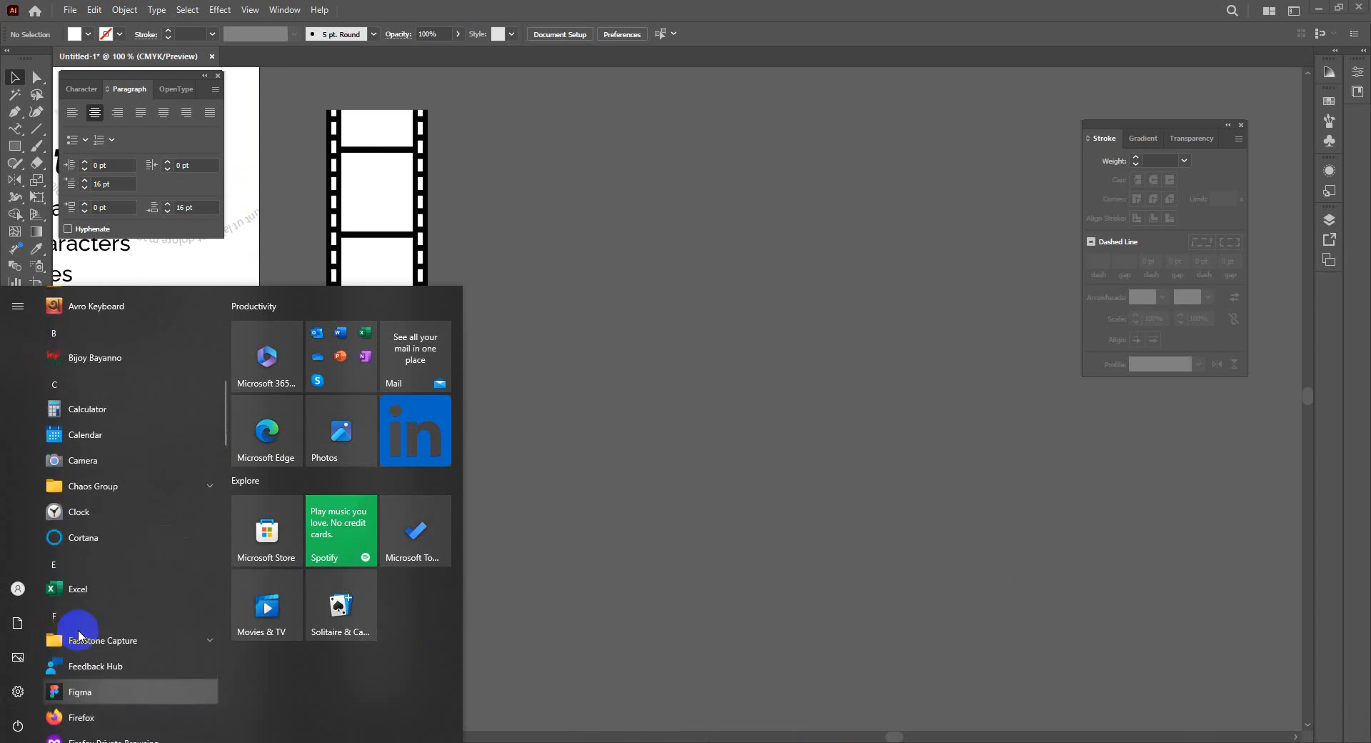
click(107, 363)
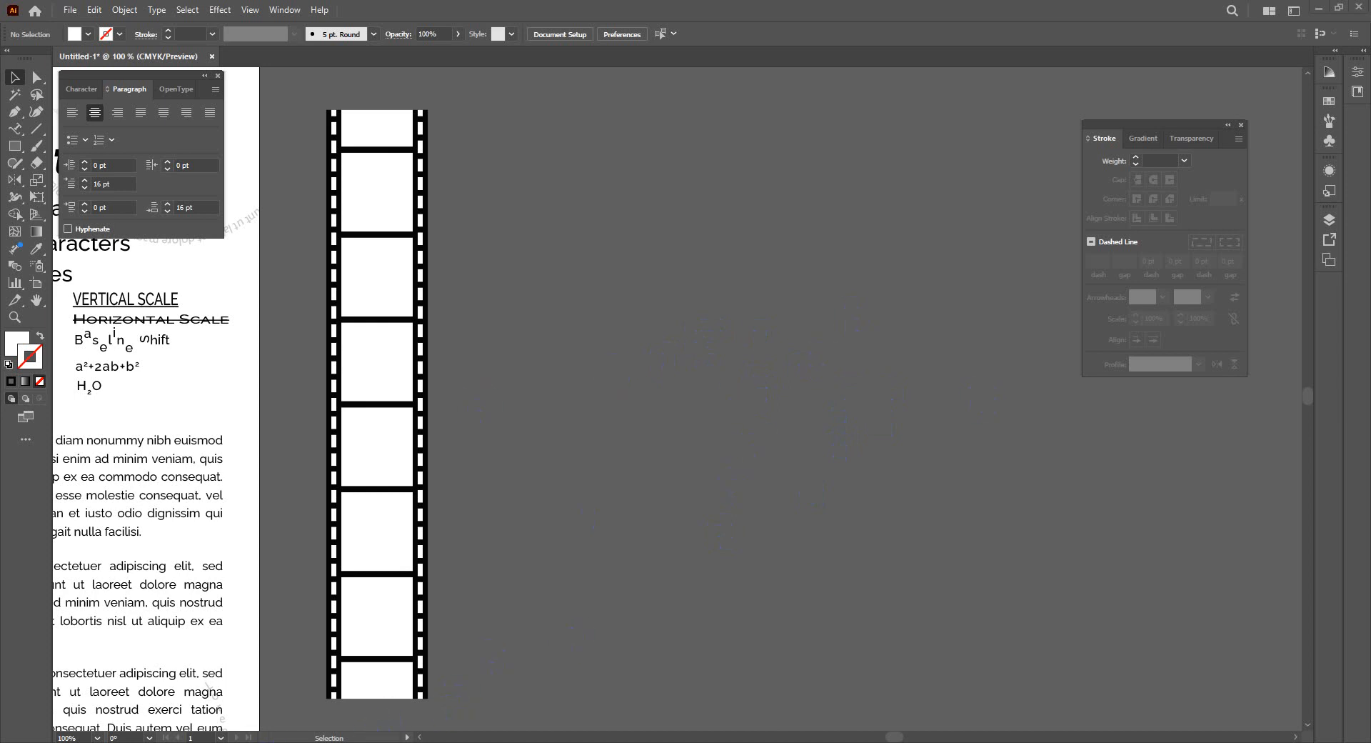
Step: Place a new point text object on the empty canvas beside the film strip and move the text settings panel clear of the page
click(277, 741)
click(13, 133)
click(58, 128)
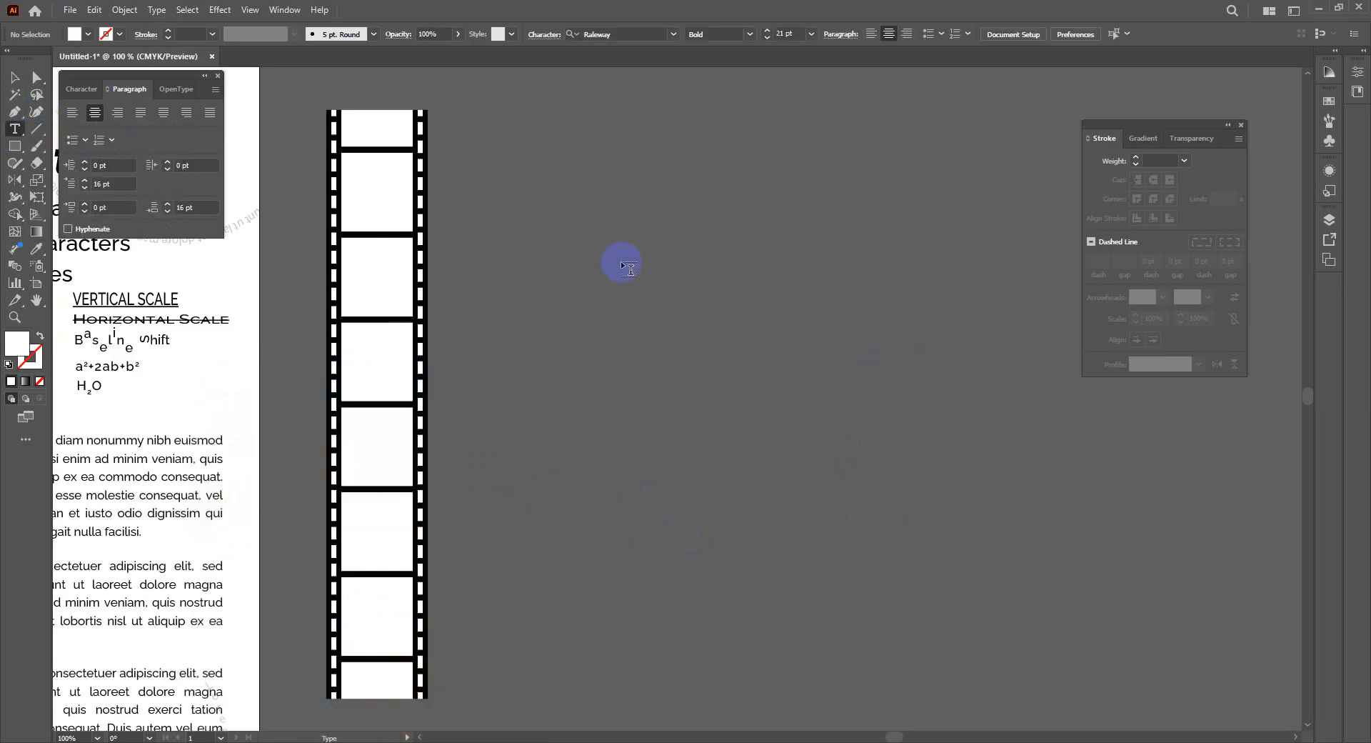
click(621, 260)
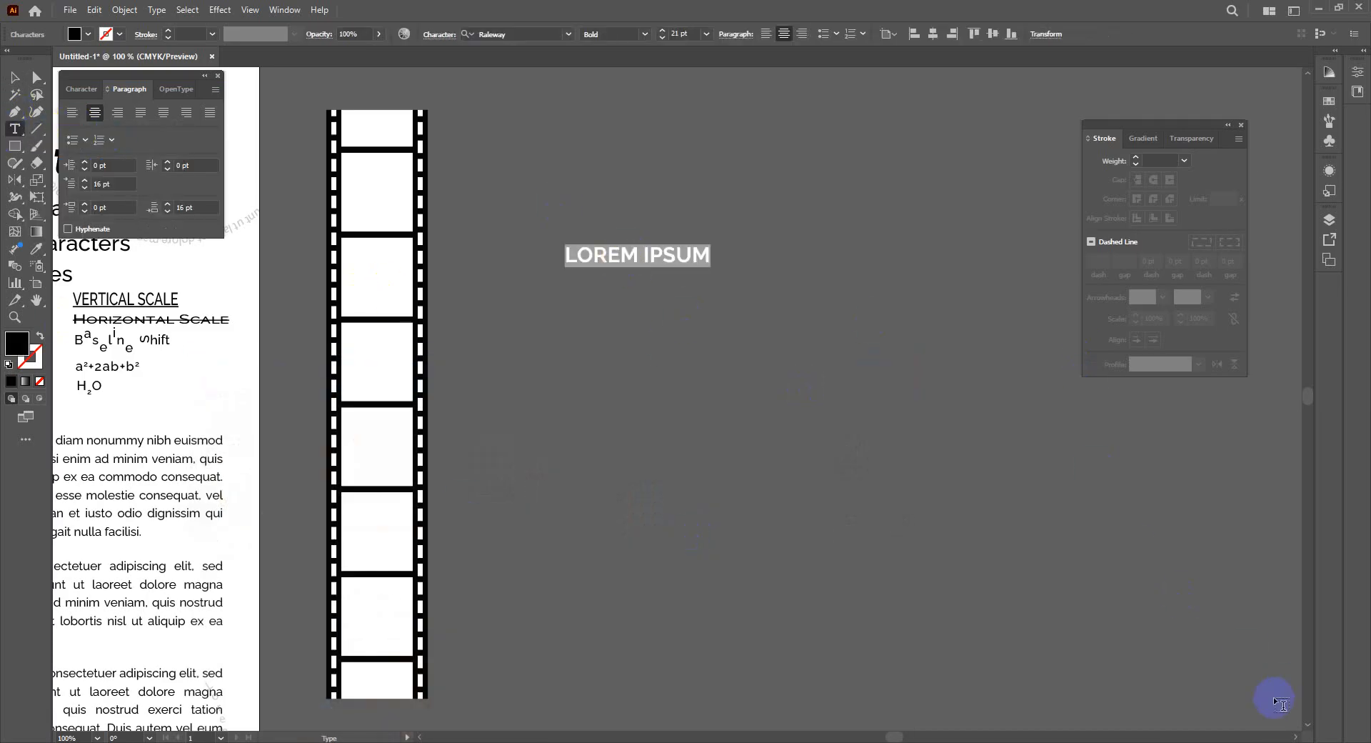
drag(183, 77, 975, 176)
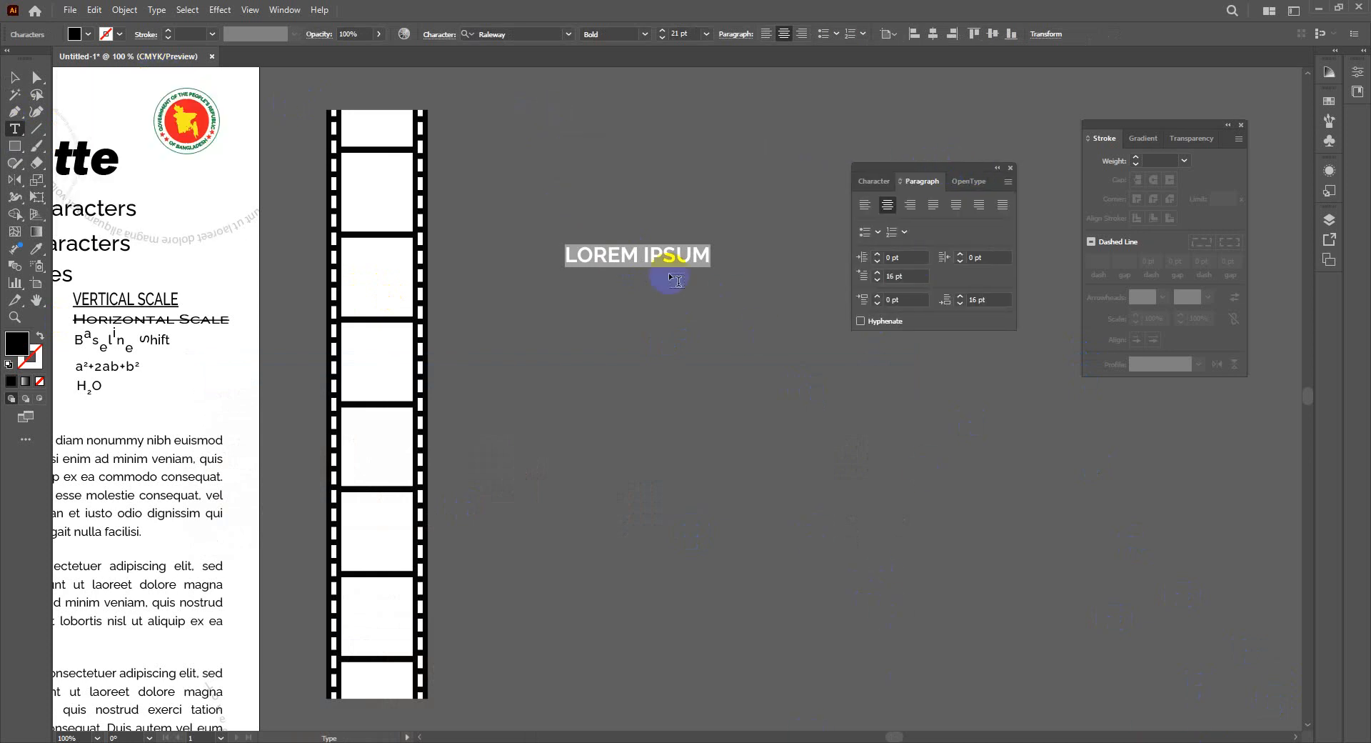
Step: Set the placeholder text's font to SutonnyMJ Regular and delete the placeholder wording
click(874, 181)
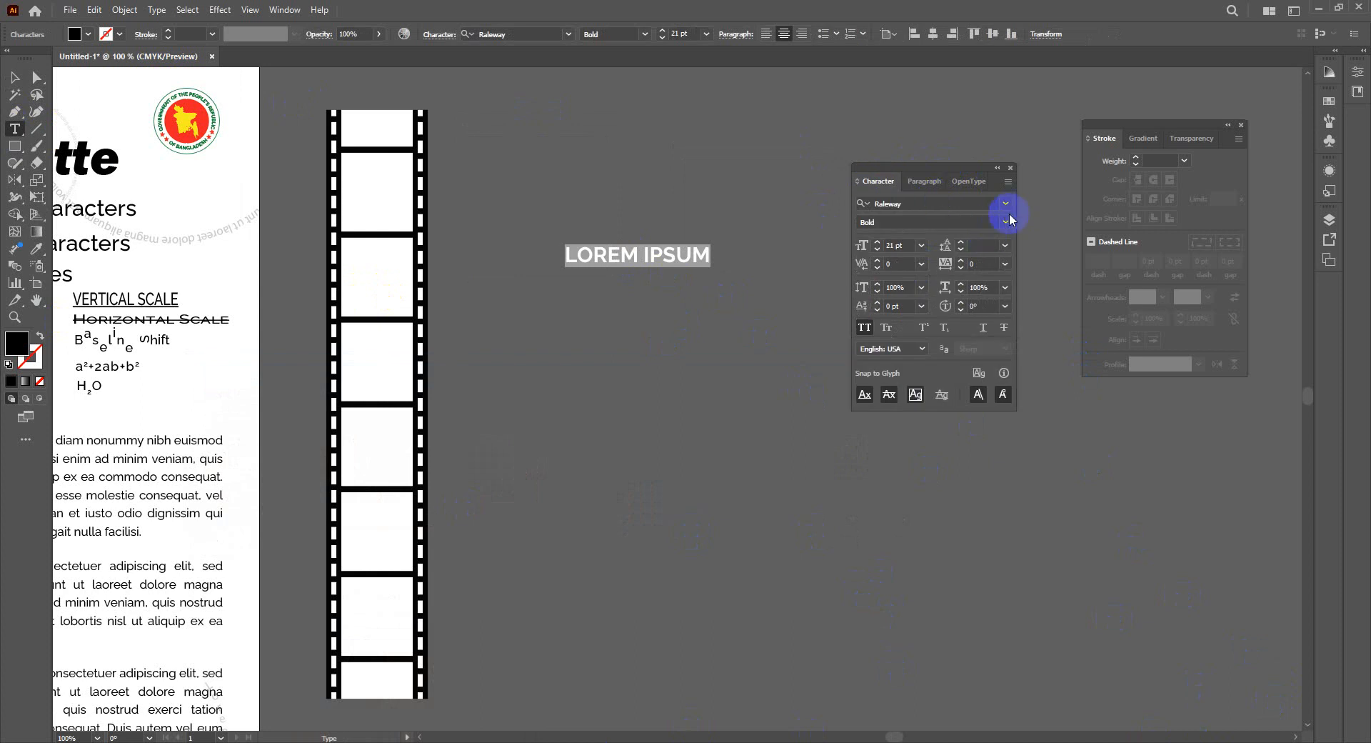
click(965, 207)
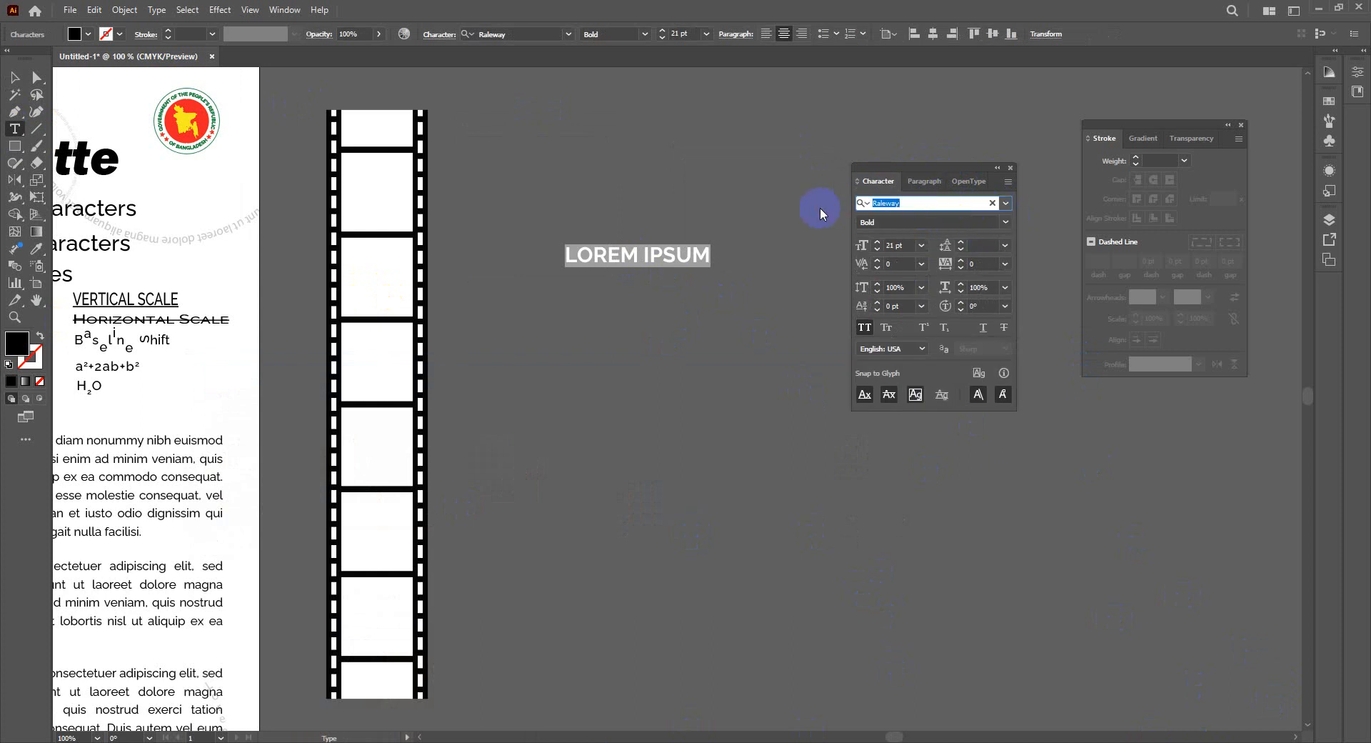
text(su)
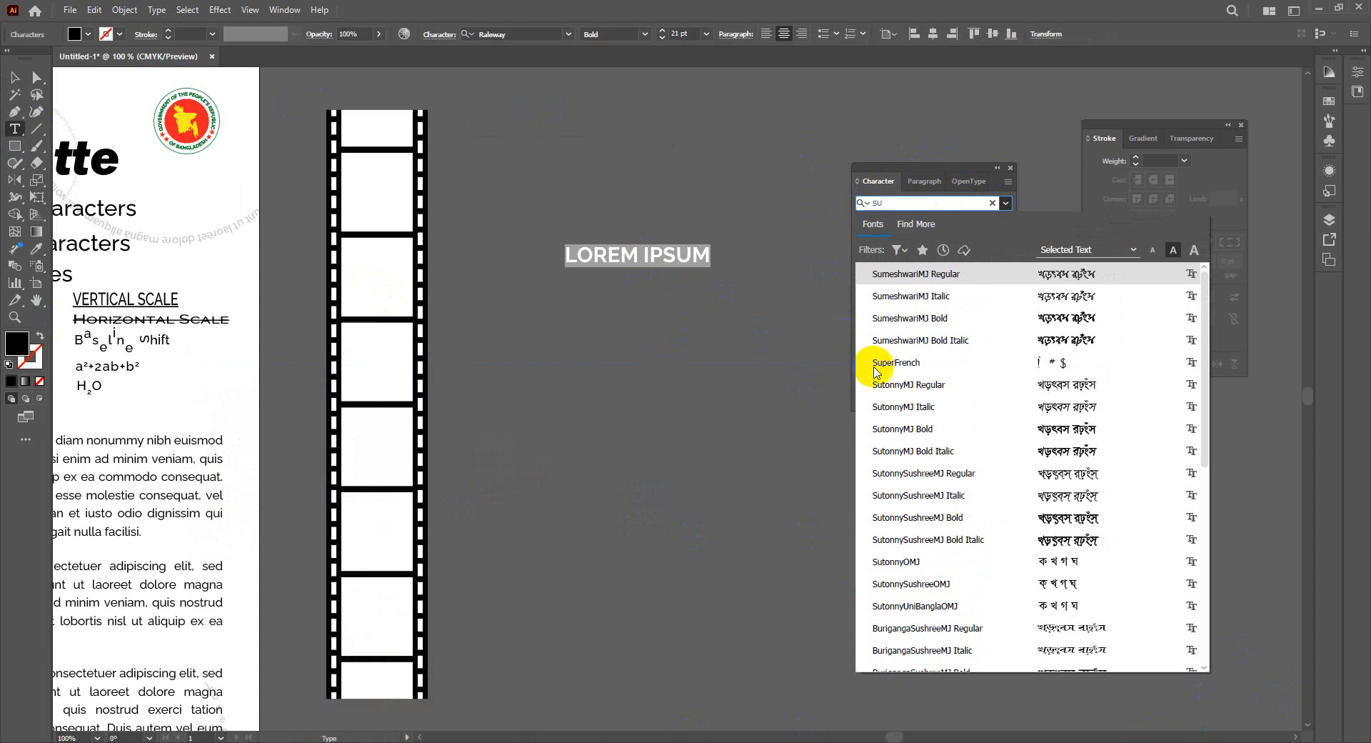
click(951, 385)
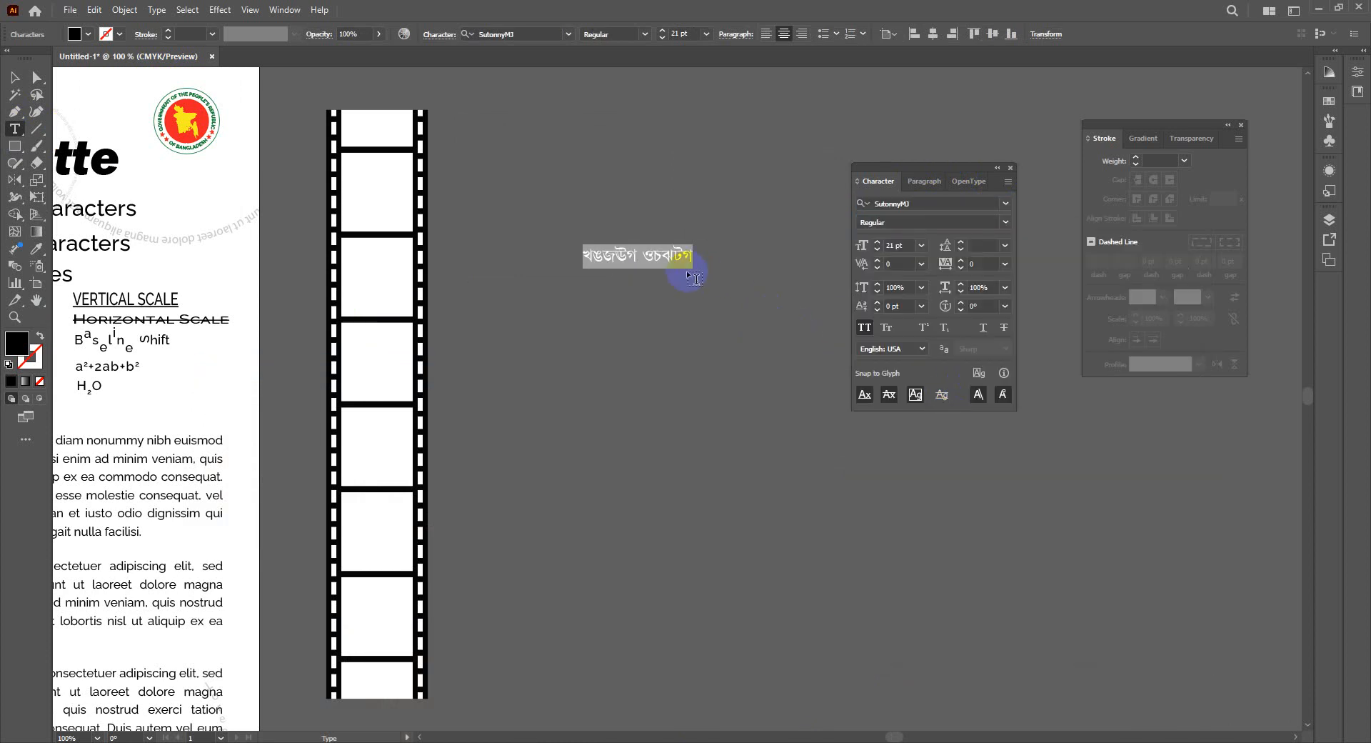
drag(696, 279, 685, 254)
key(BackSpace)
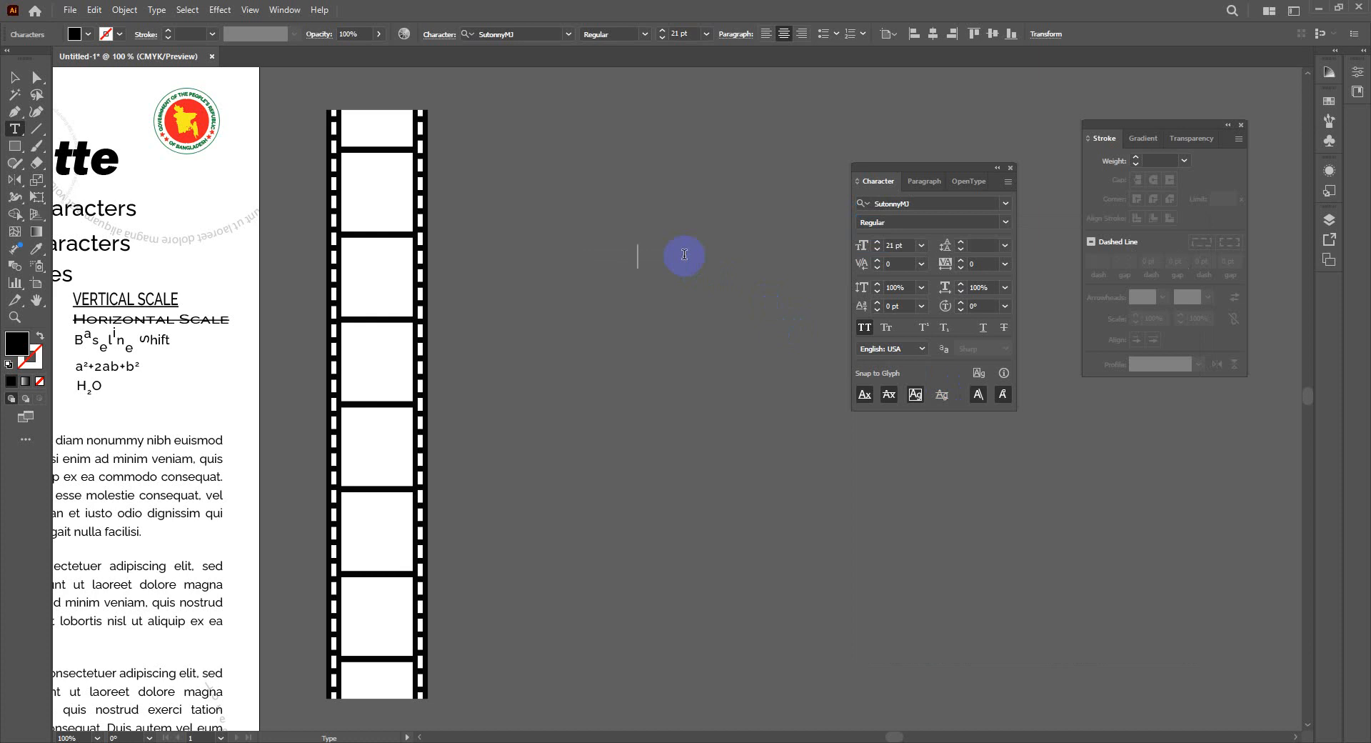
Step: Try typing single Bengali letters such as ঋ, অ, ঠ, উ and জ in the empty text object, erasing each one
text(ঋঋ)
key(BackSpace)
key(BackSpace)
key(Escape)
text(অঠ)
key(BackSpace)
text(ঠ)
key(BackSpace)
key(BackSpace)
text(উ)
key(BackSpace)
key(Escape)
text(জ)
key(BackSpace)
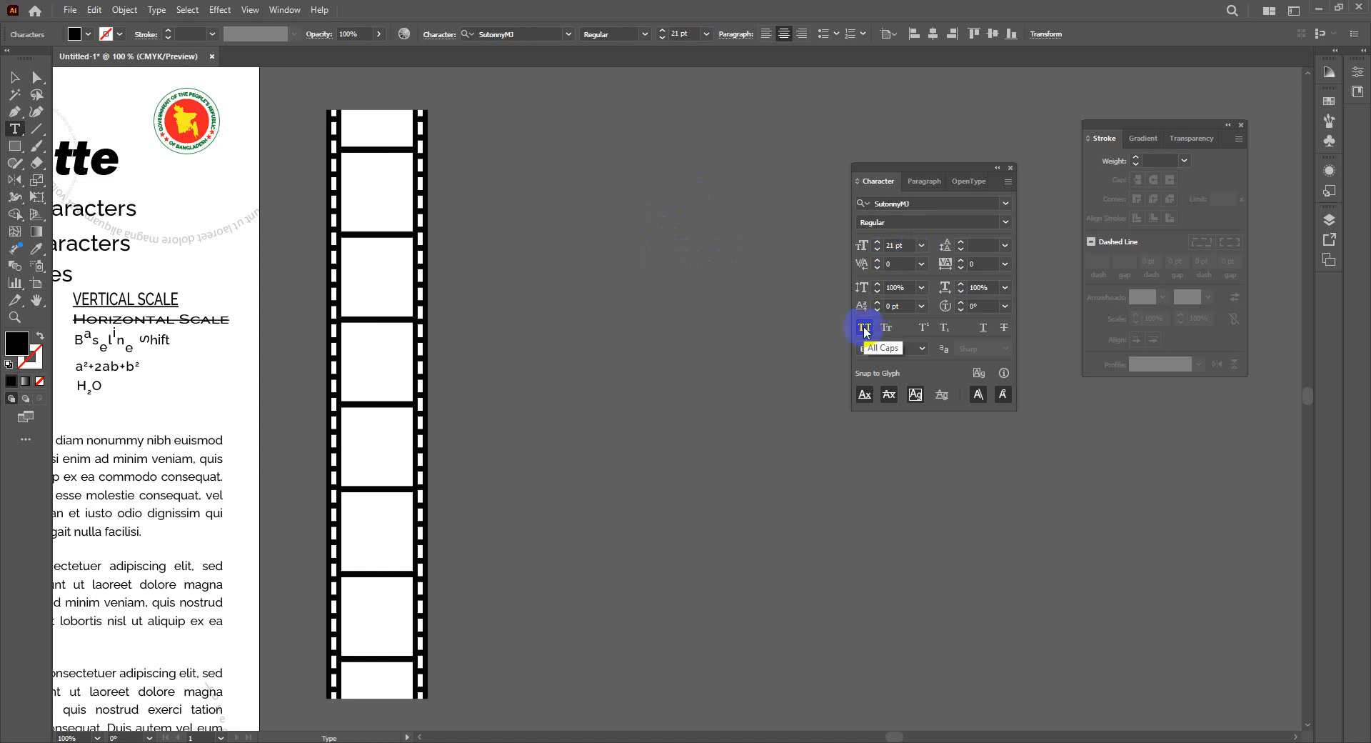
Step: Try typing the Bengali syllables ফাত and ফাতি in the text object, and erase them
text(প)
key(BackSpace)
text(ফা)
text(ত)
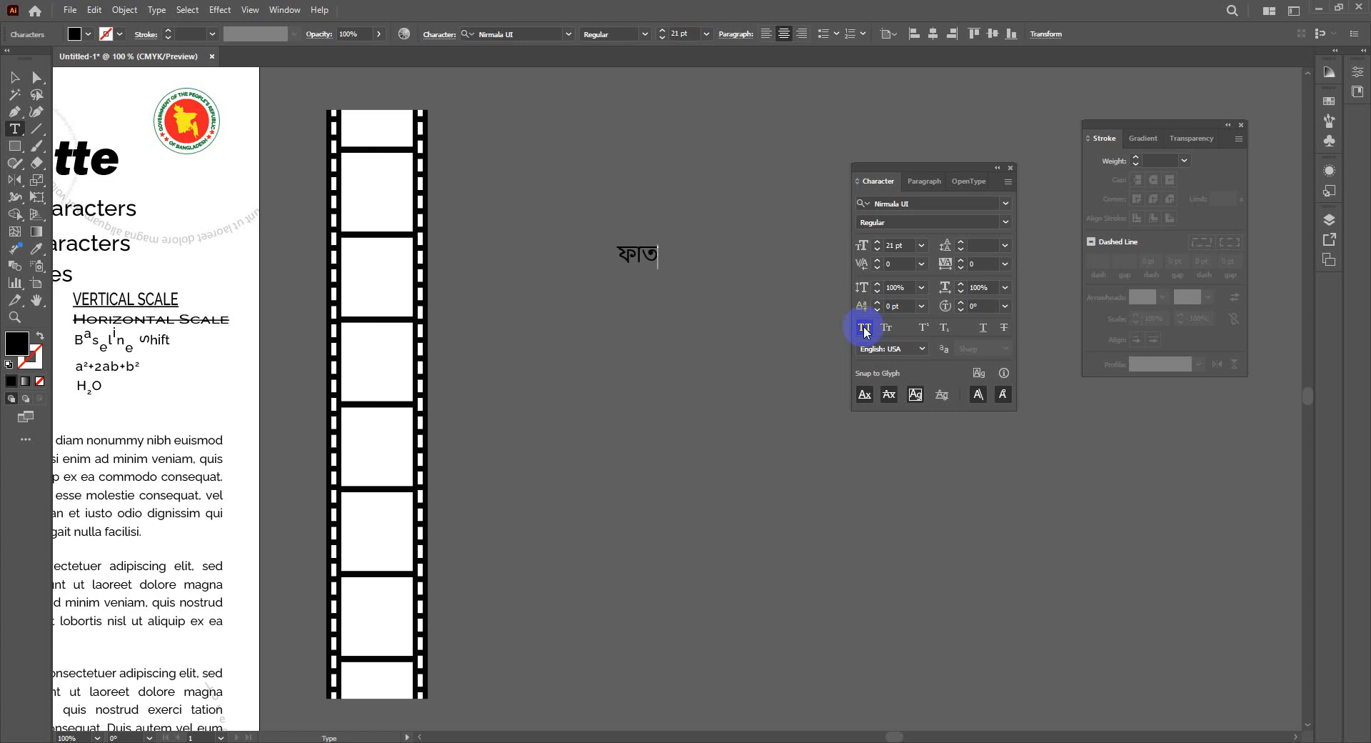
key(BackSpace)
text(তি)
key(BackSpace)
key(BackSpace)
text(তি)
key(BackSpace)
key(BackSpace)
key(BackSpace)
key(BackSpace)
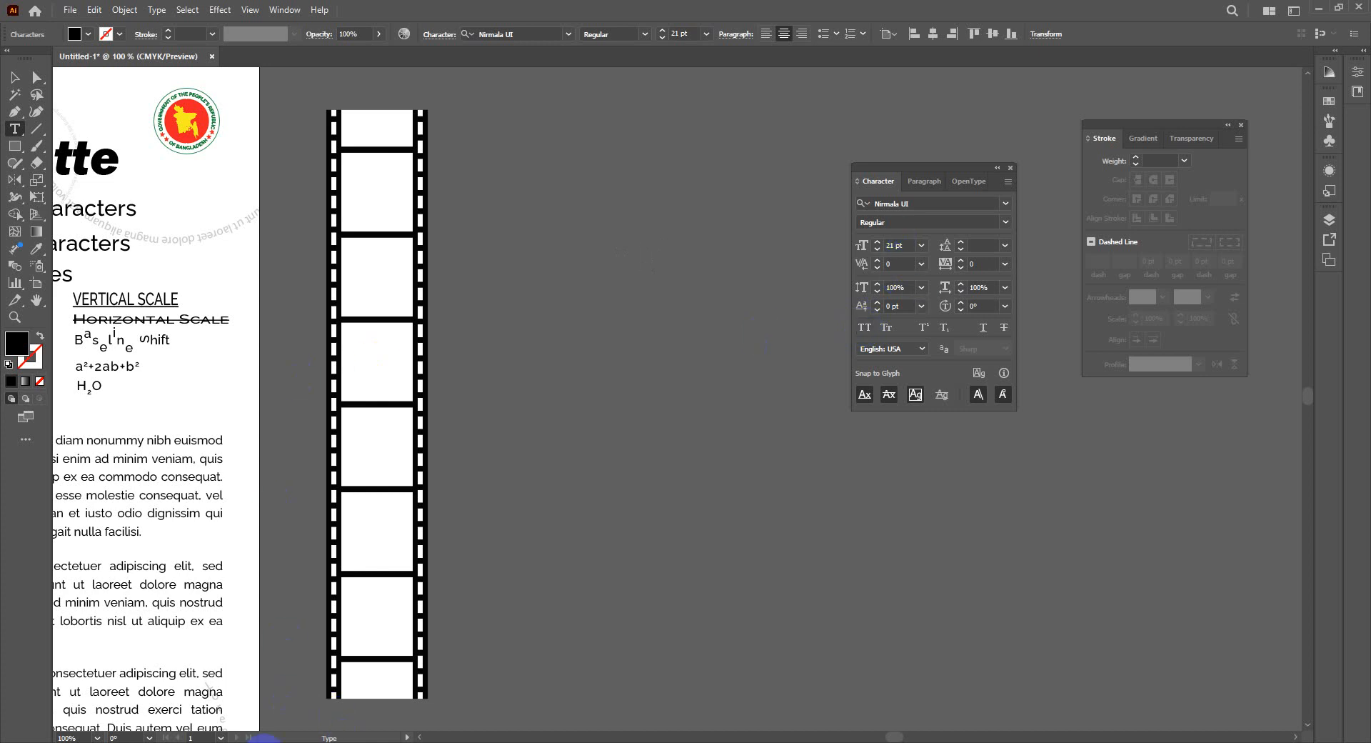
Step: Switch to Chrome and clear the Unsplash page's web address
click(418, 742)
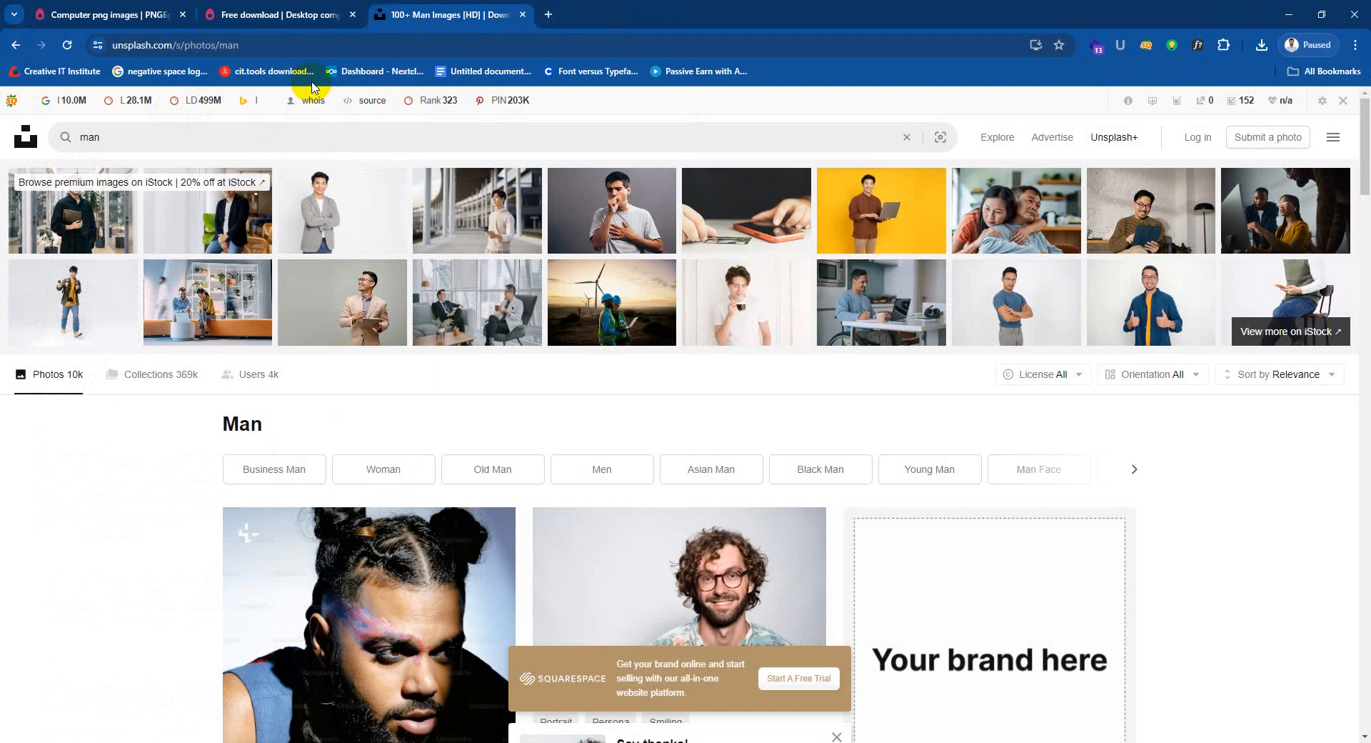
drag(268, 46, 45, 48)
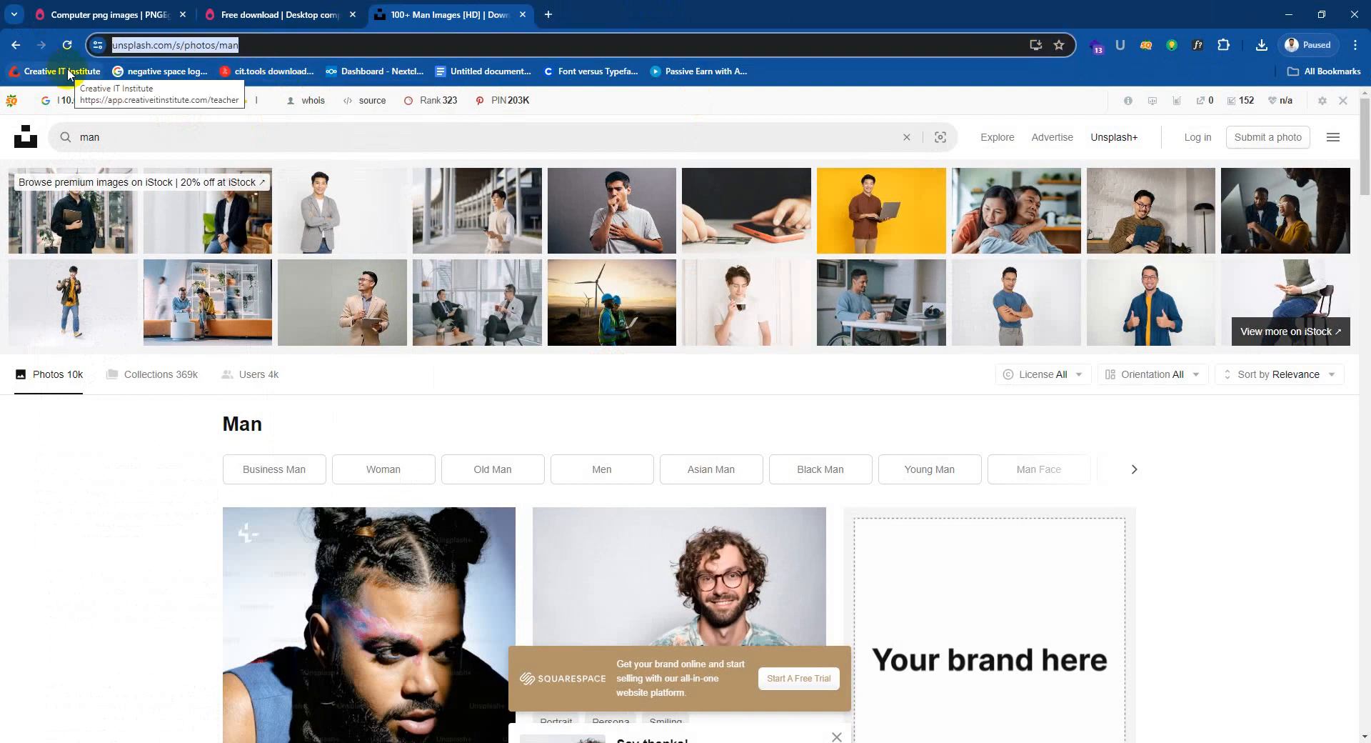
key(BackSpace)
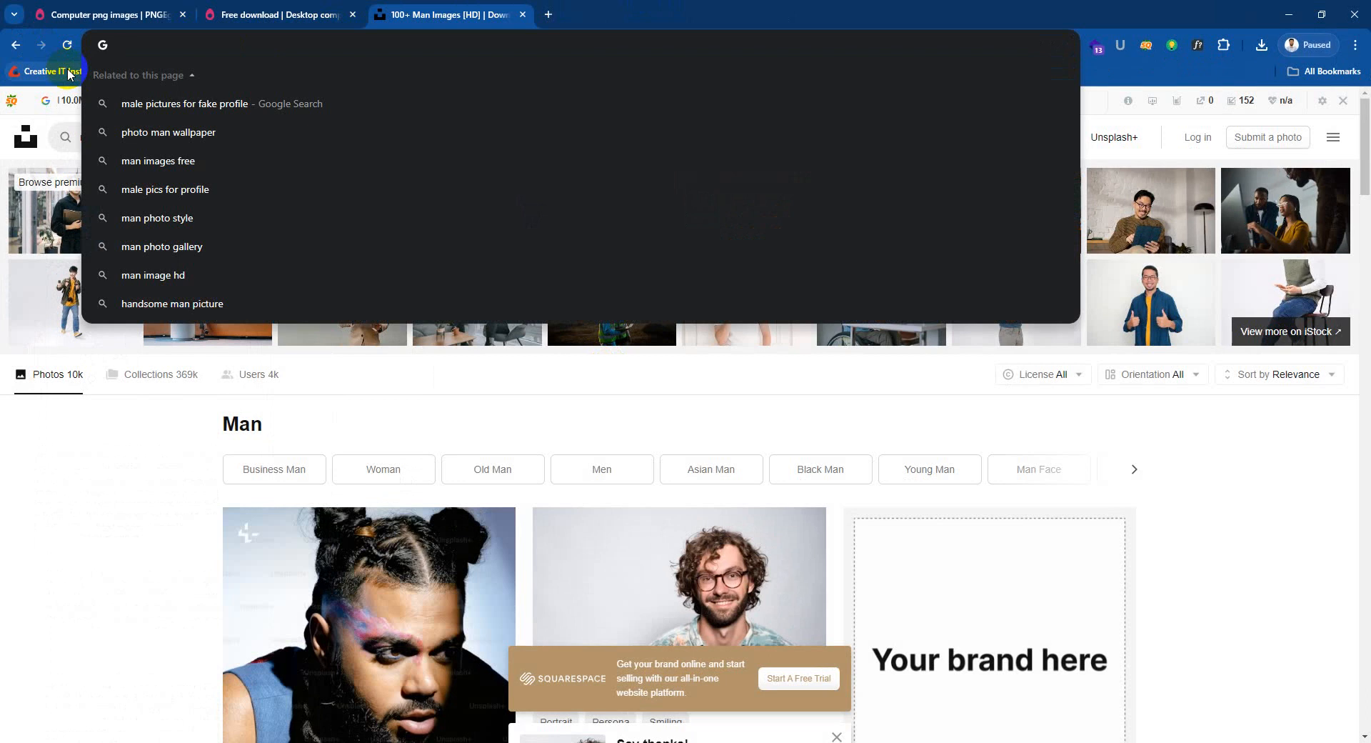
Step: Try typing the Bengali letters ড়পগটব in the address bar and erase them
text(ড়পগটব)
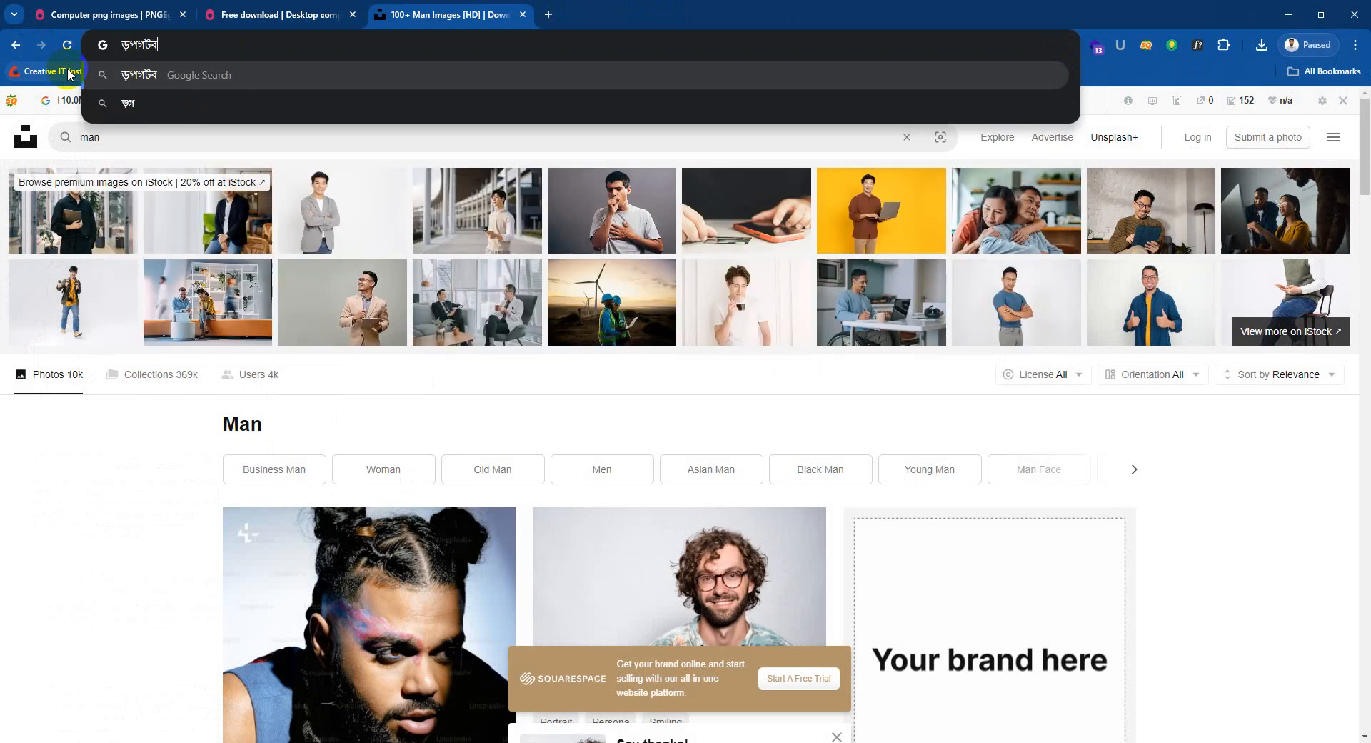
text(গম)
key(BackSpace)
key(BackSpace)
key(BackSpace)
key(BackSpace)
key(BackSpace)
key(BackSpace)
key(BackSpace)
key(BackSpace)
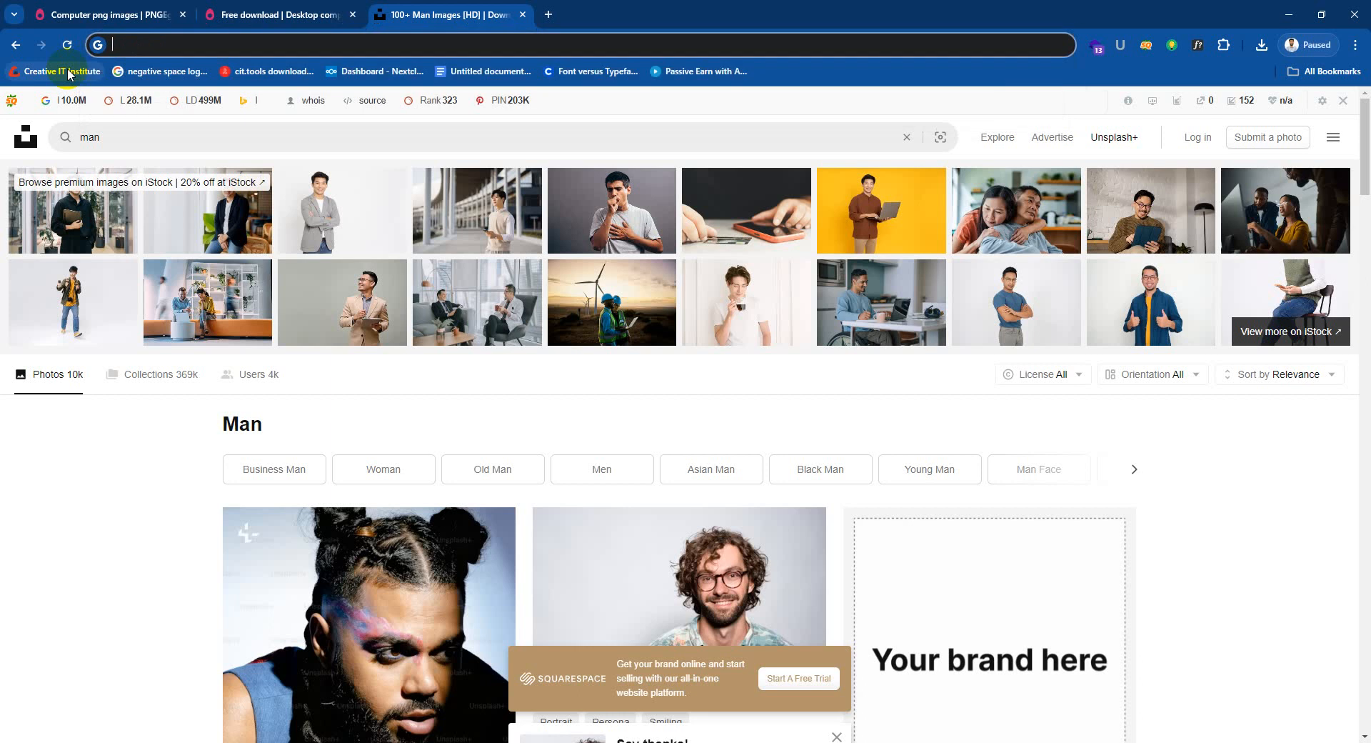
Step: Open the prothomalo.com news site and close the advertisement covering its front page
text(pr)
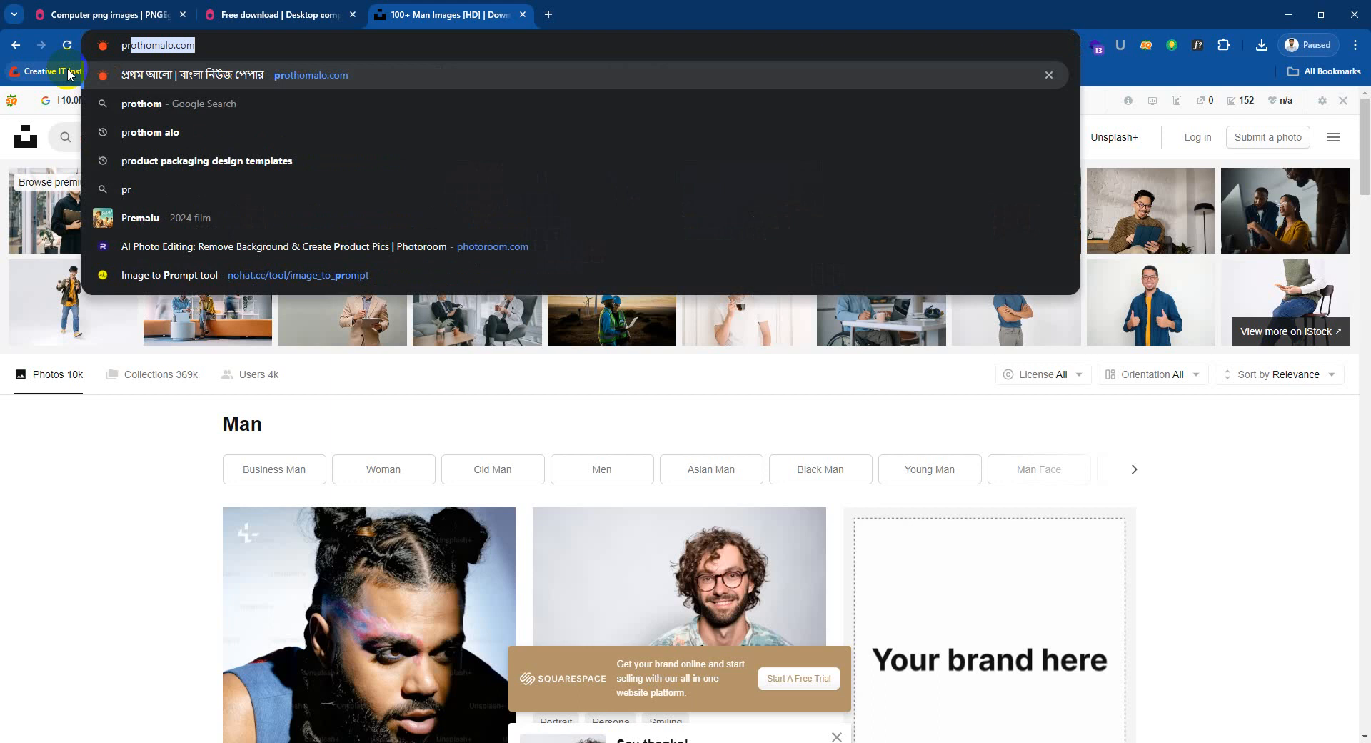
text(othom)
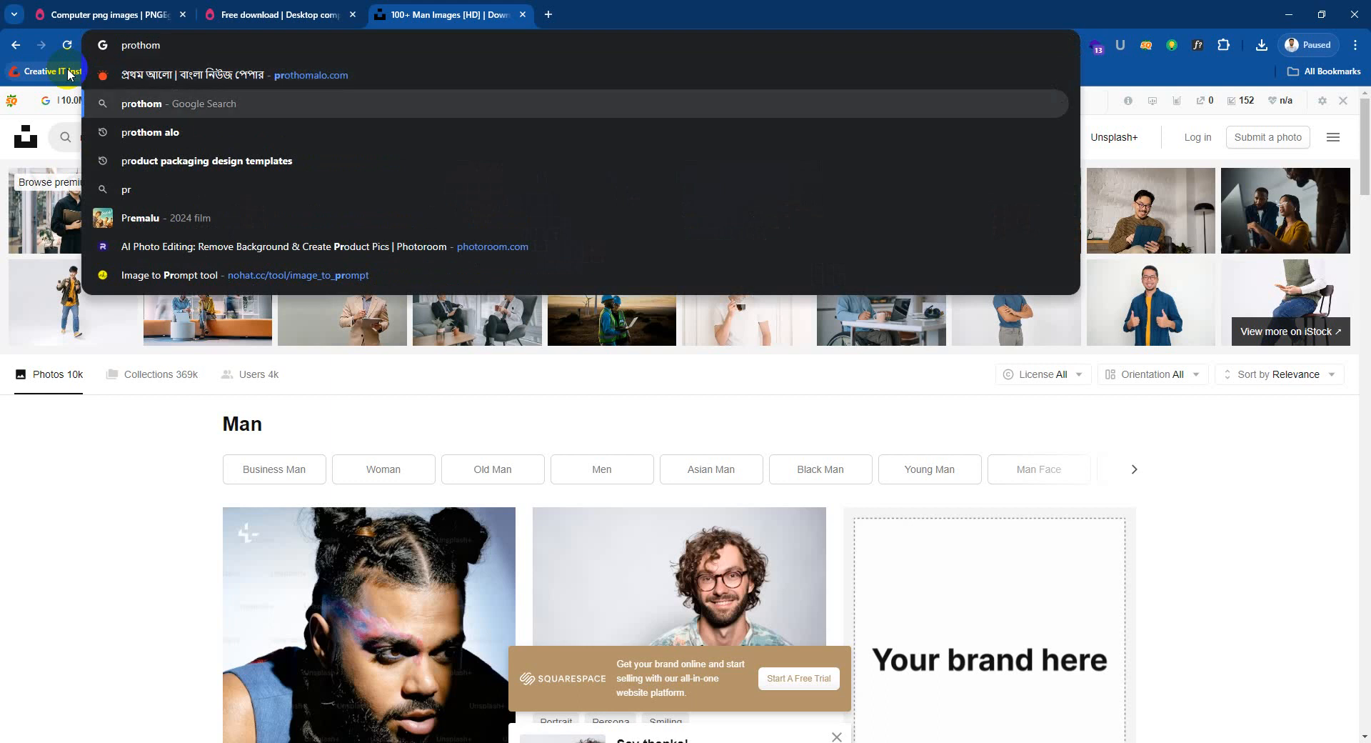
key(Up)
key(Return)
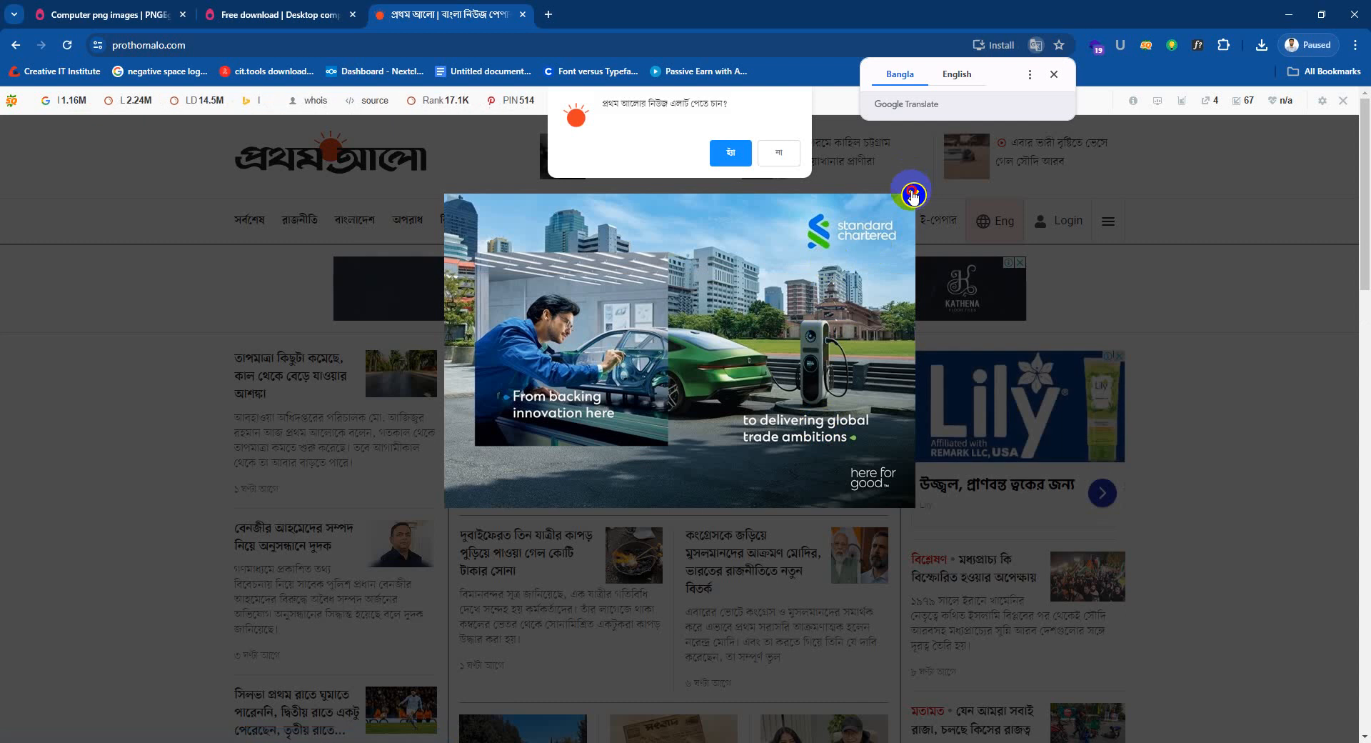
click(912, 193)
Step: Copy the Bengali summary paragraph beginning "১৯৭৯ সালে ইরানে" under the Middle East analysis headline
scroll(842, 614, down, 2)
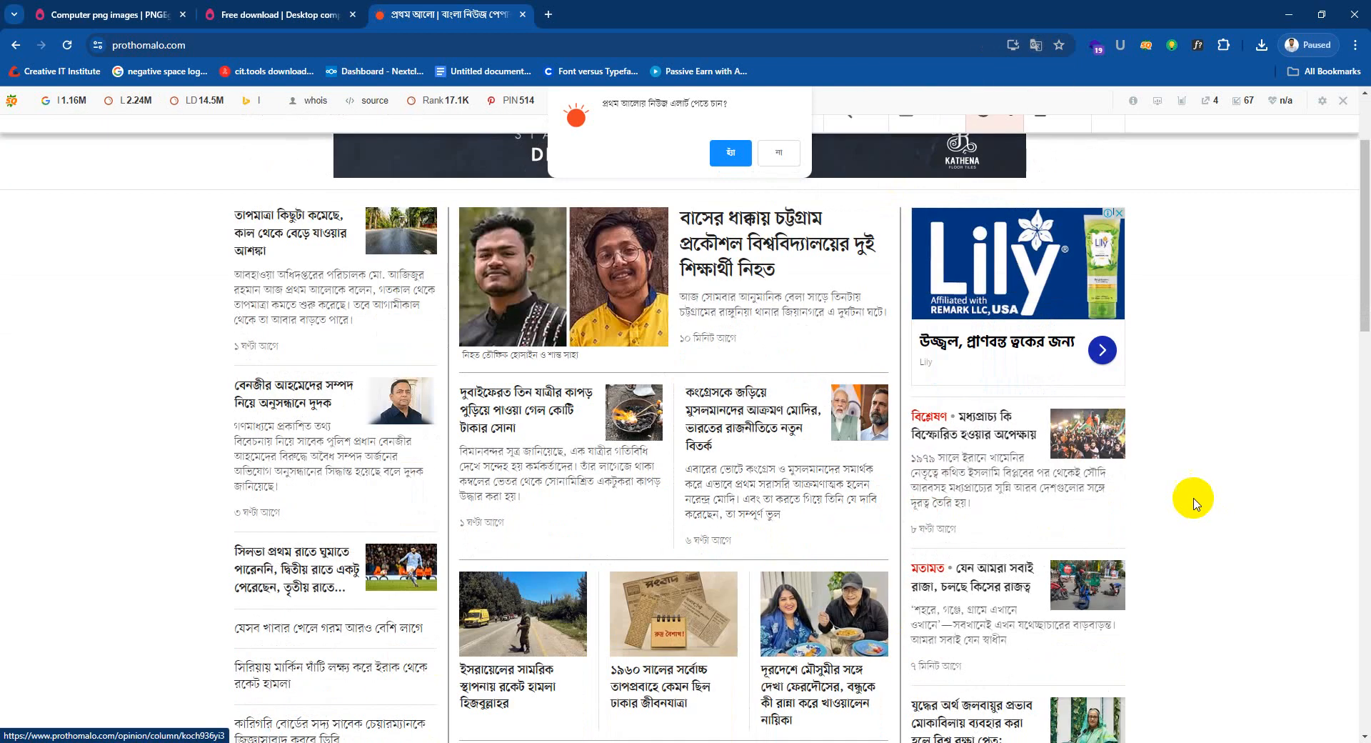
drag(909, 455, 1011, 505)
key(ctrl+c)
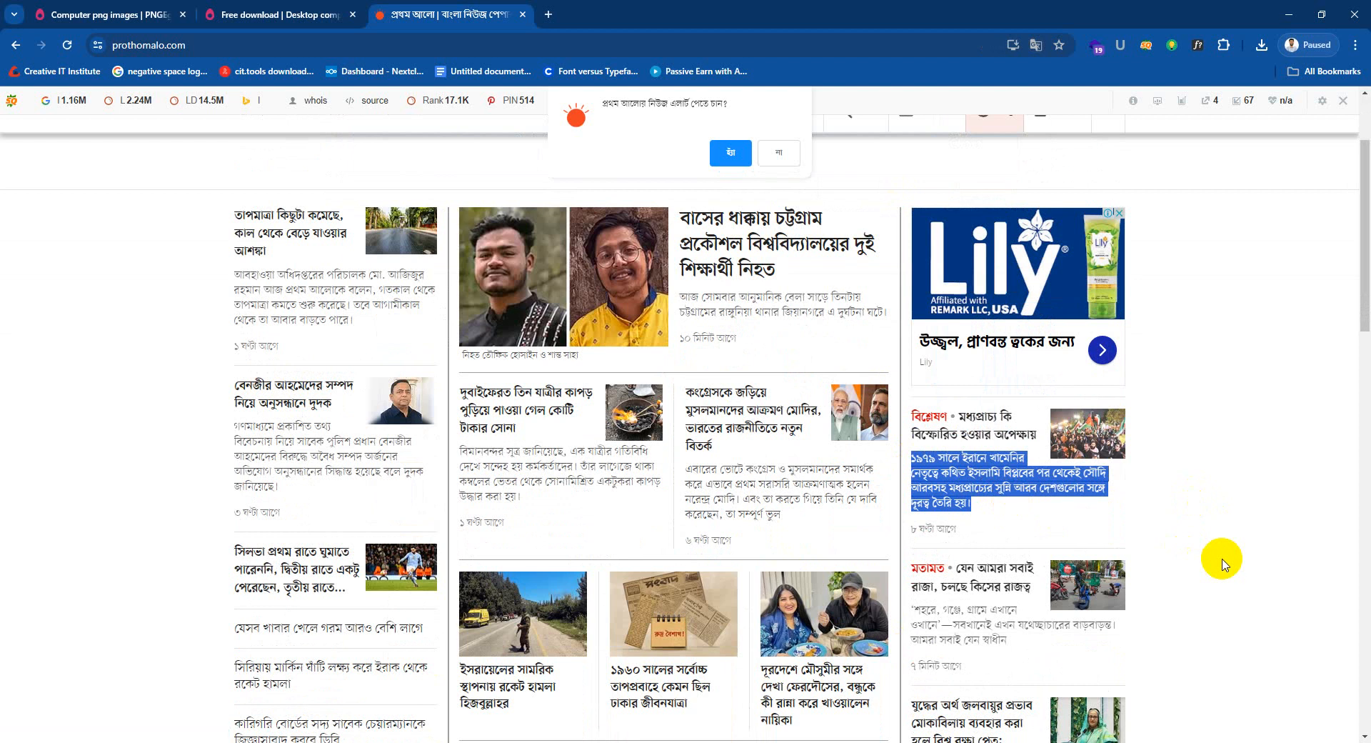
Step: Return to Illustrator, paste the copied Bengali paragraph into the empty text object beside the film strip, and select the text object
click(1289, 14)
key(Escape)
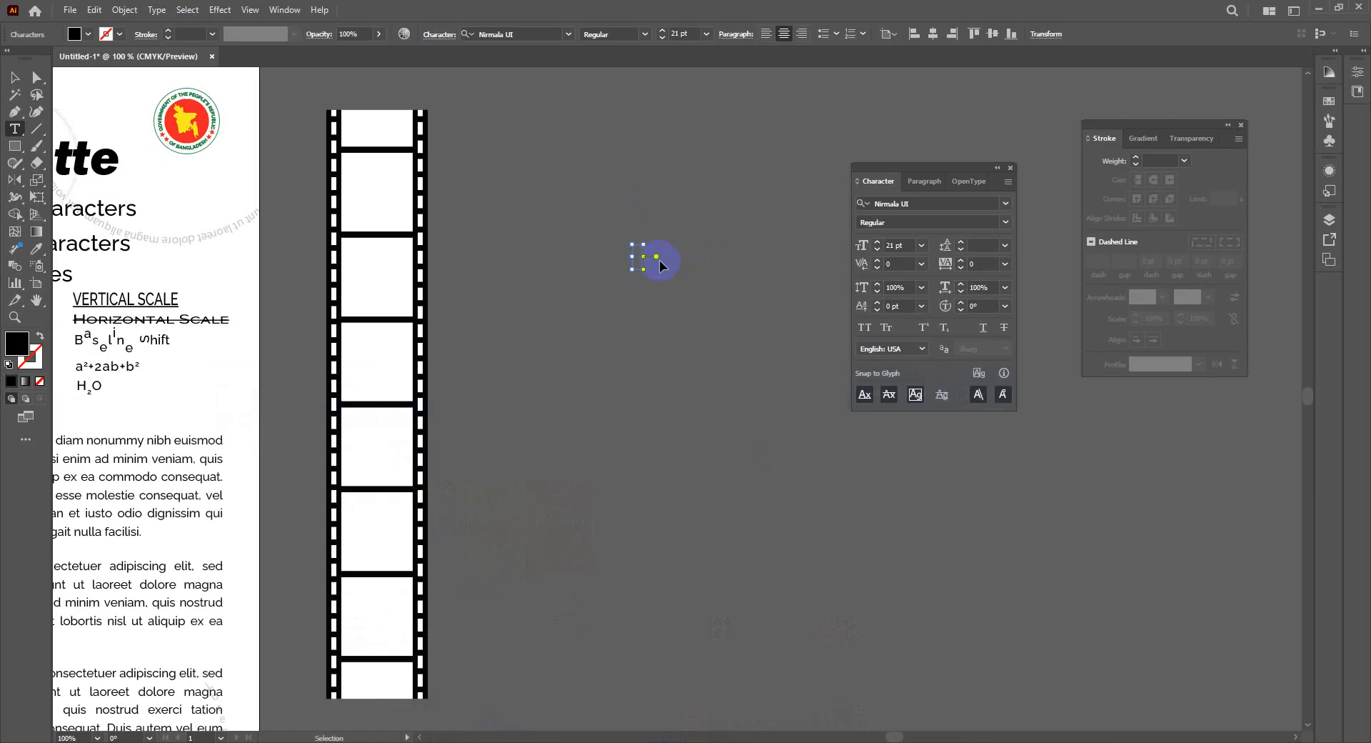
click(660, 265)
key(ctrl+v)
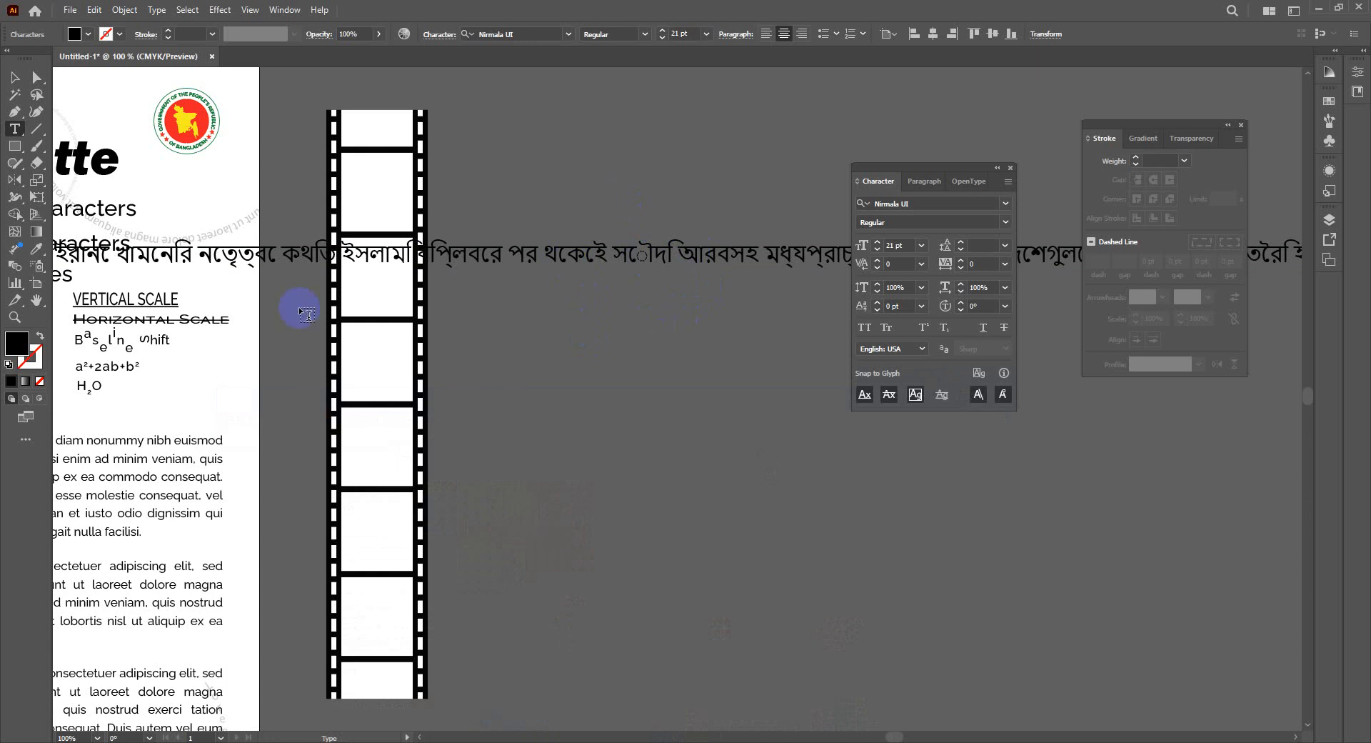
click(15, 77)
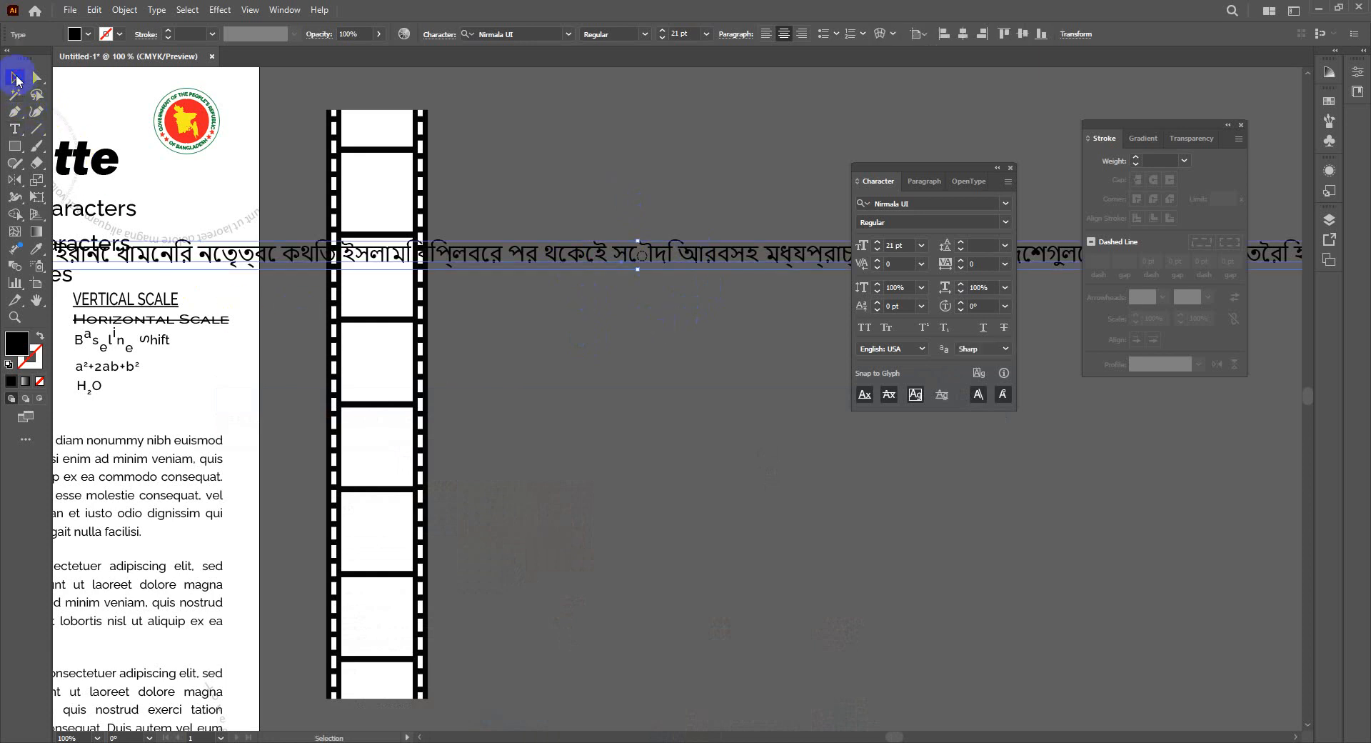
drag(597, 267, 602, 248)
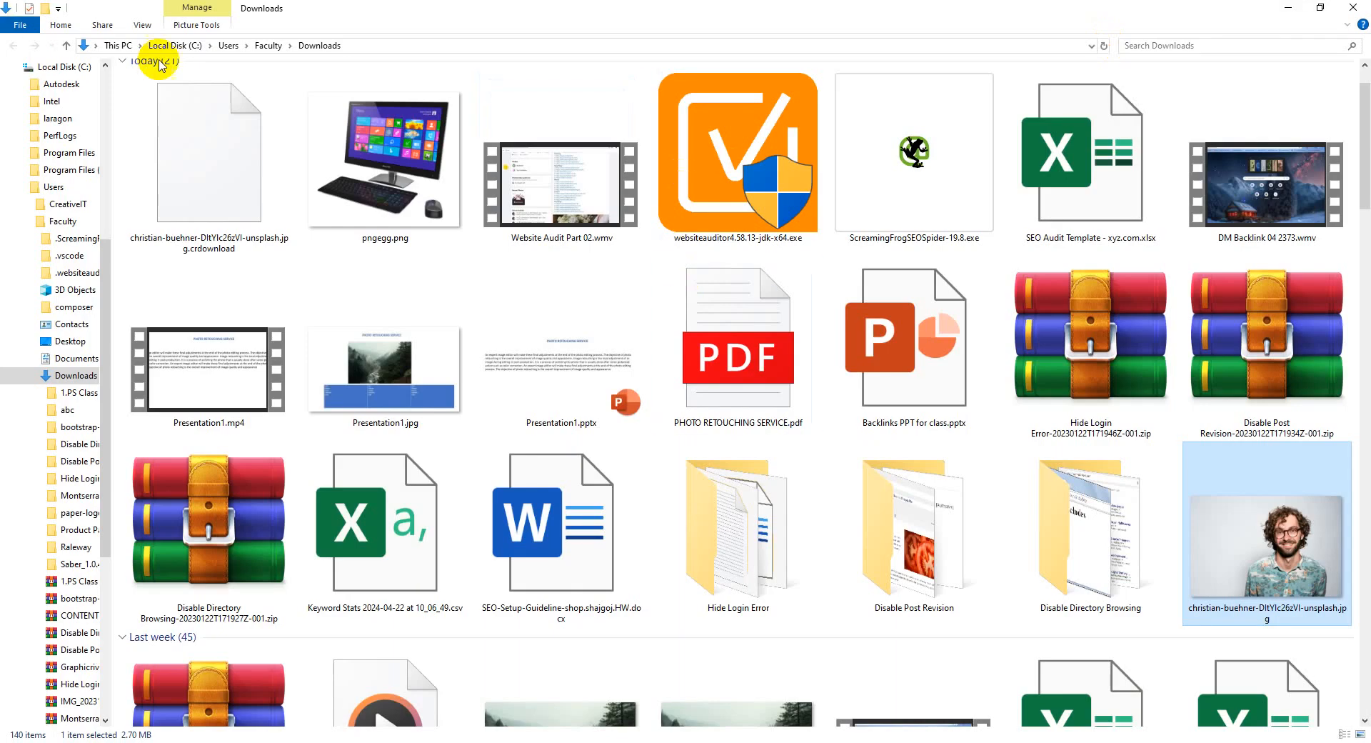
Step: Switch to Chrome, search Google in a new tab for "unicode to bijoy", and open the Bijoy - Unicode Converter result
click(1282, 7)
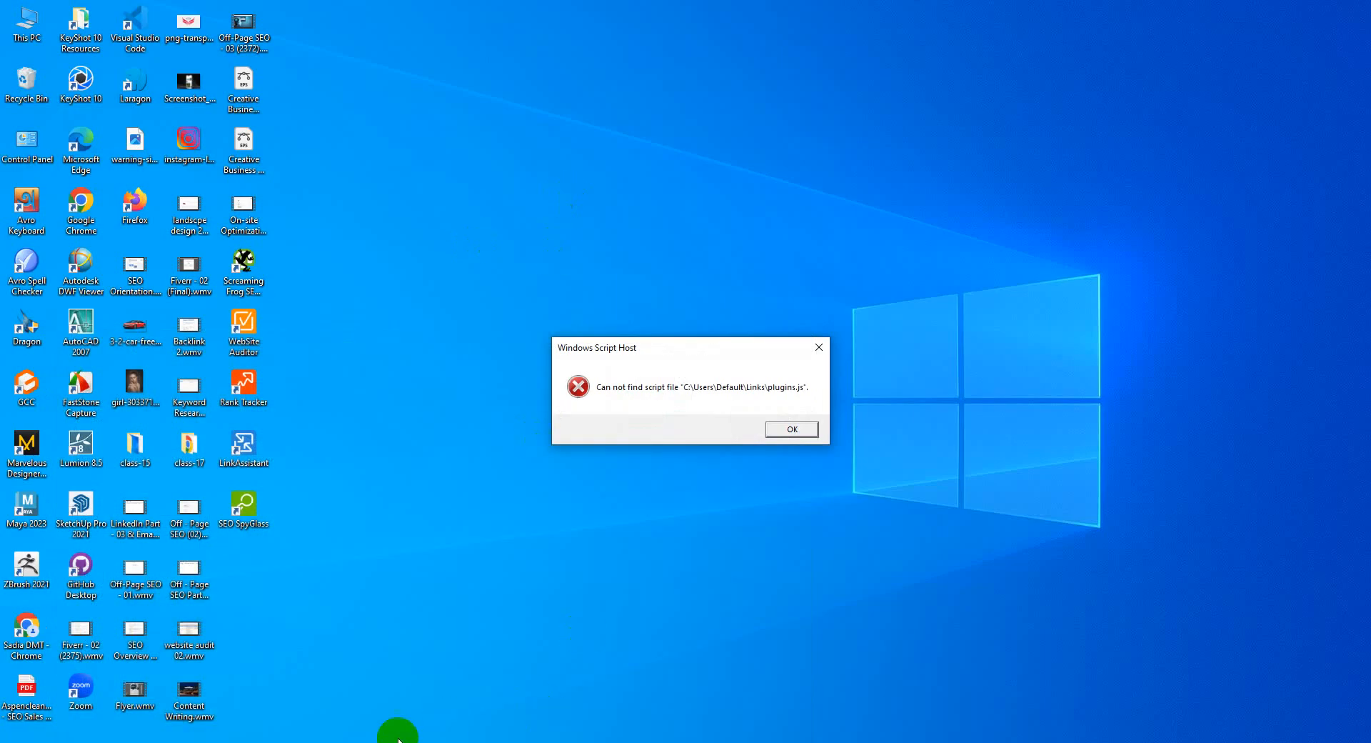
click(402, 742)
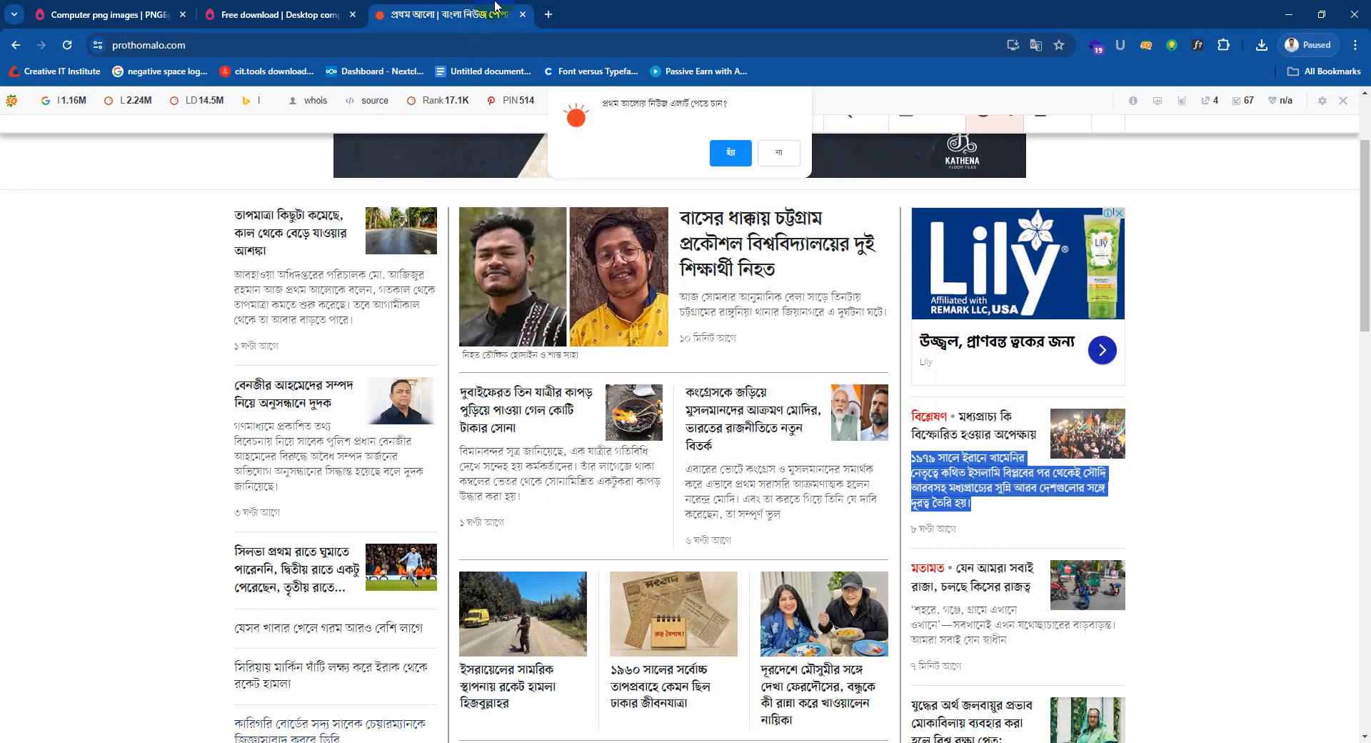
click(549, 14)
click(609, 311)
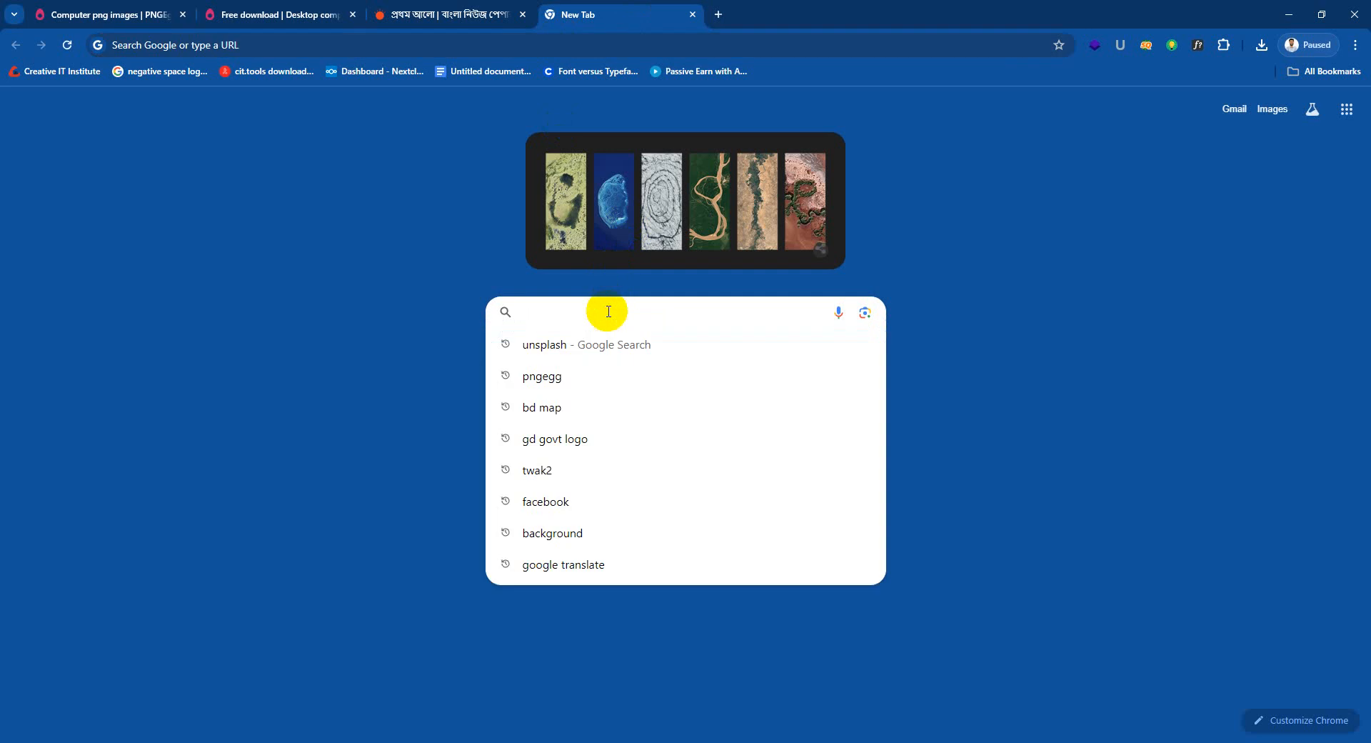
text(u)
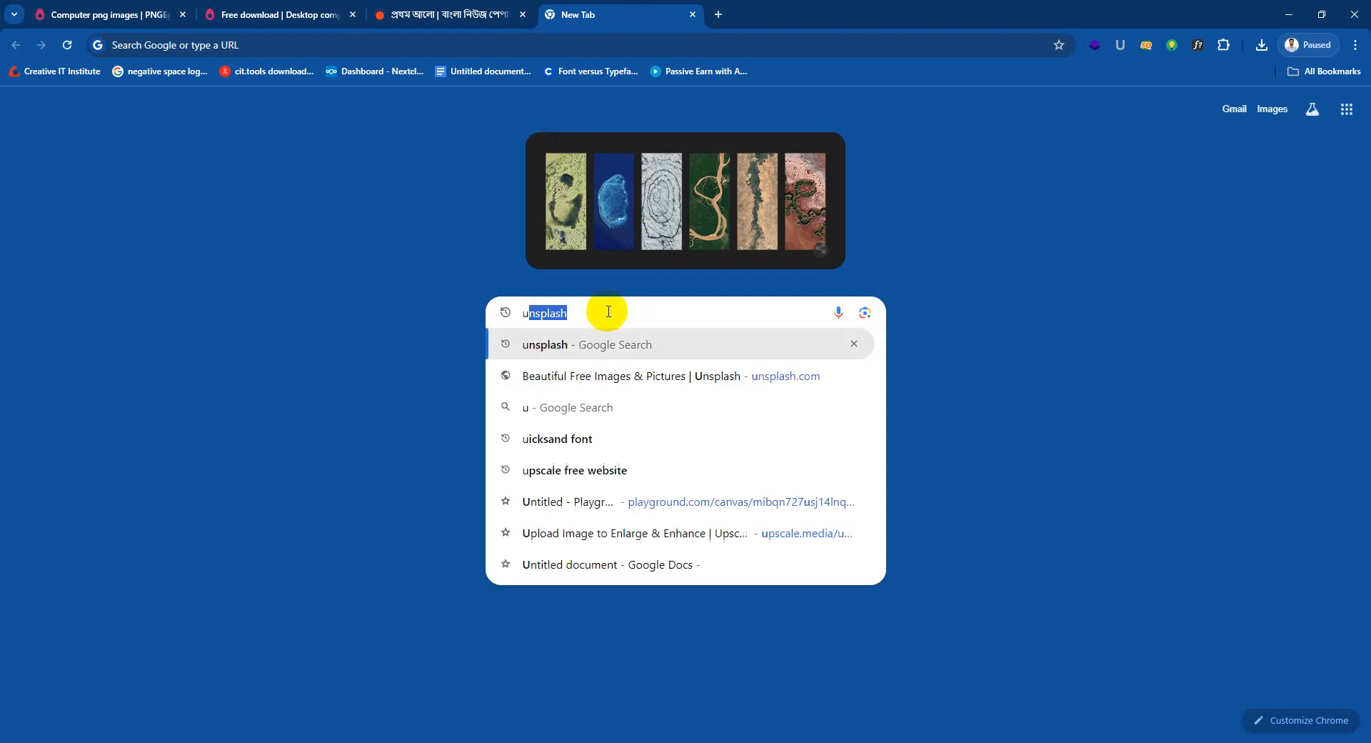
text(nicode)
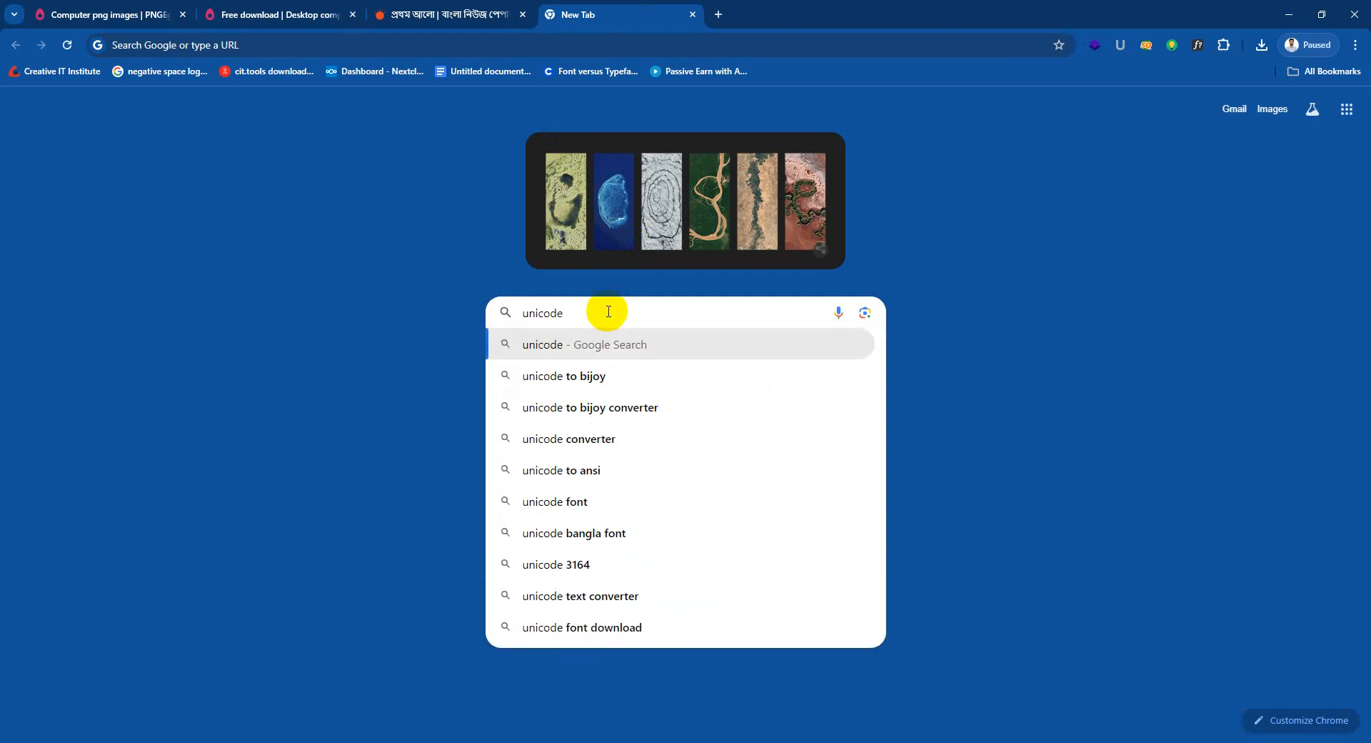
key(Down)
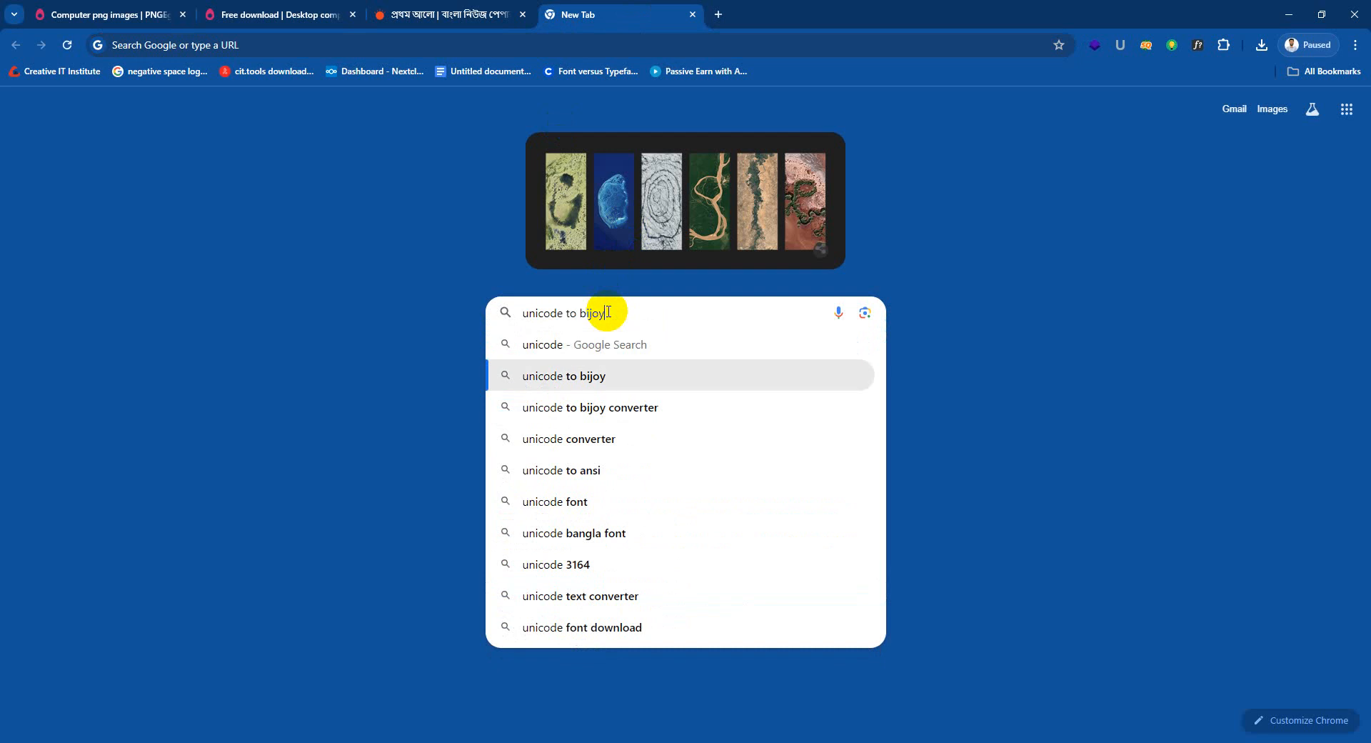
key(Return)
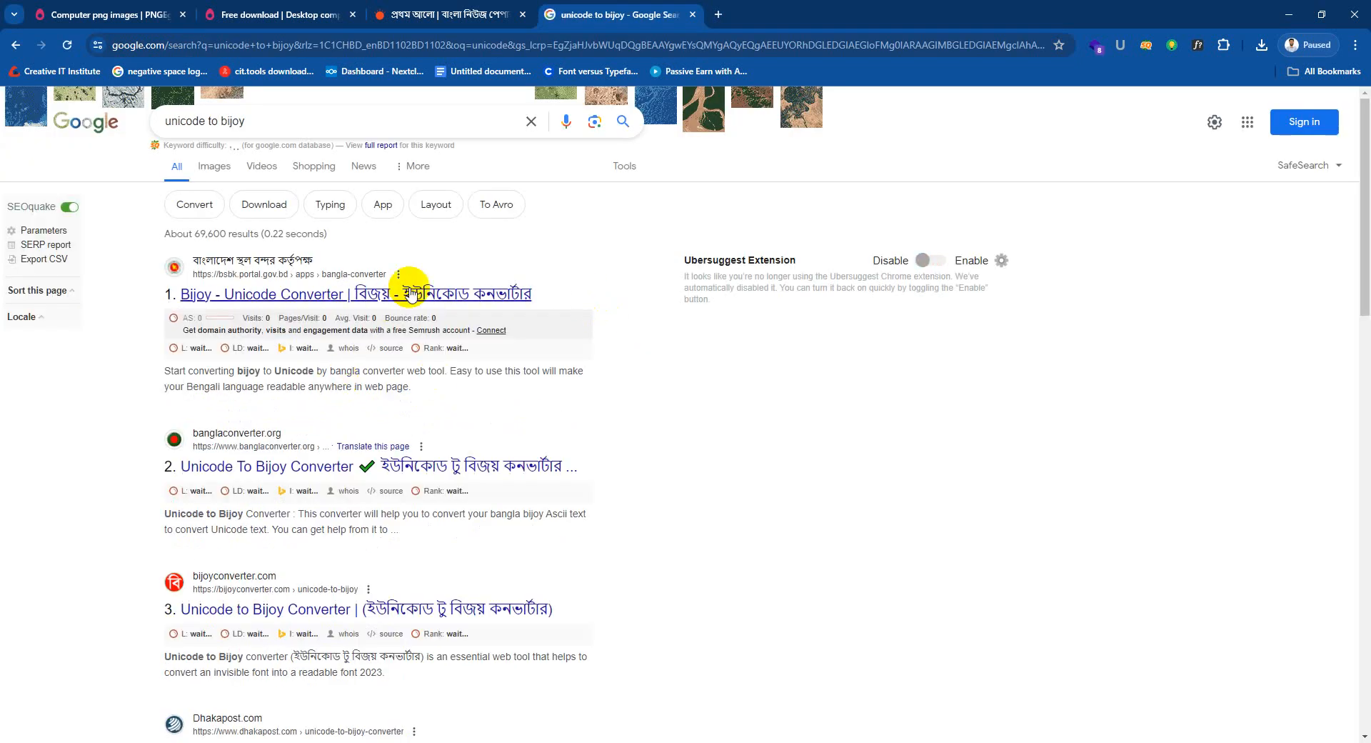
click(412, 294)
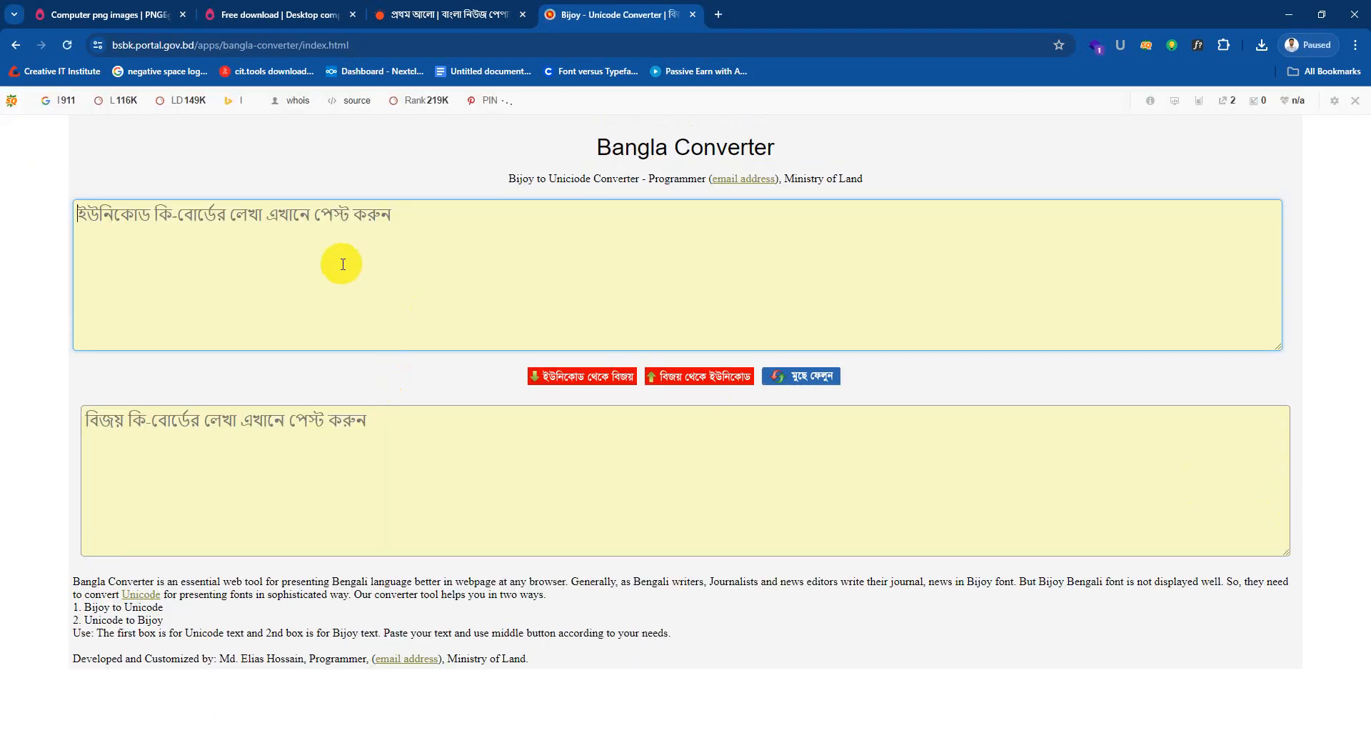
Step: Paste the copied Bengali paragraph into the converter, convert it from Unicode to Bijoy, and copy the converted text
key(ctrl+v)
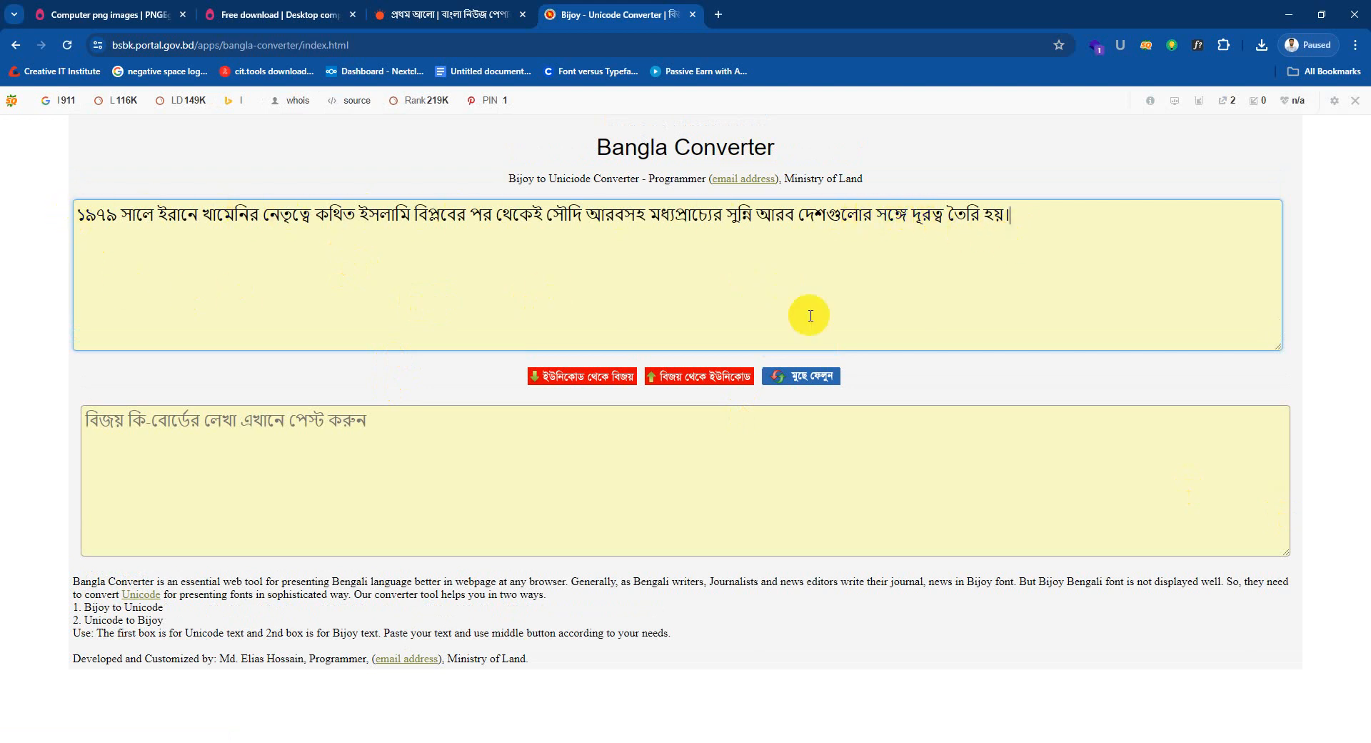
click(549, 378)
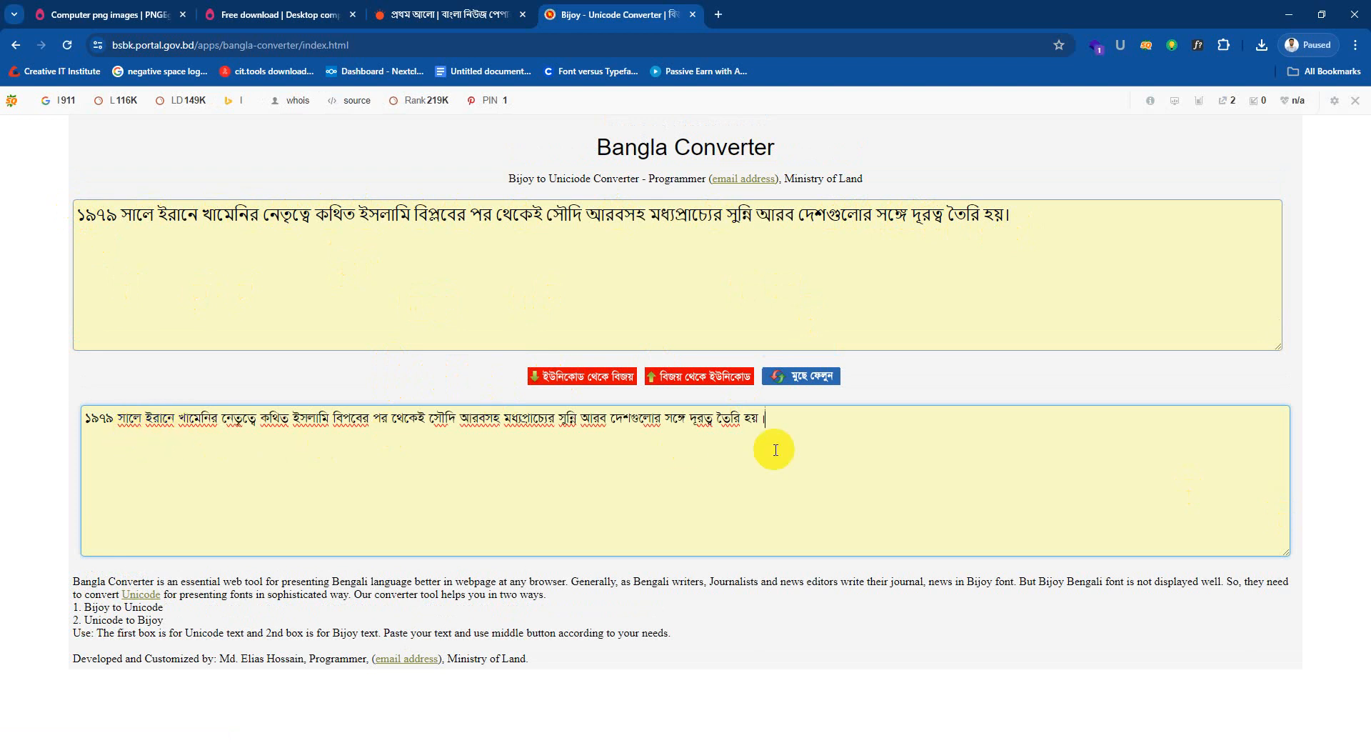
drag(786, 422, 6, 395)
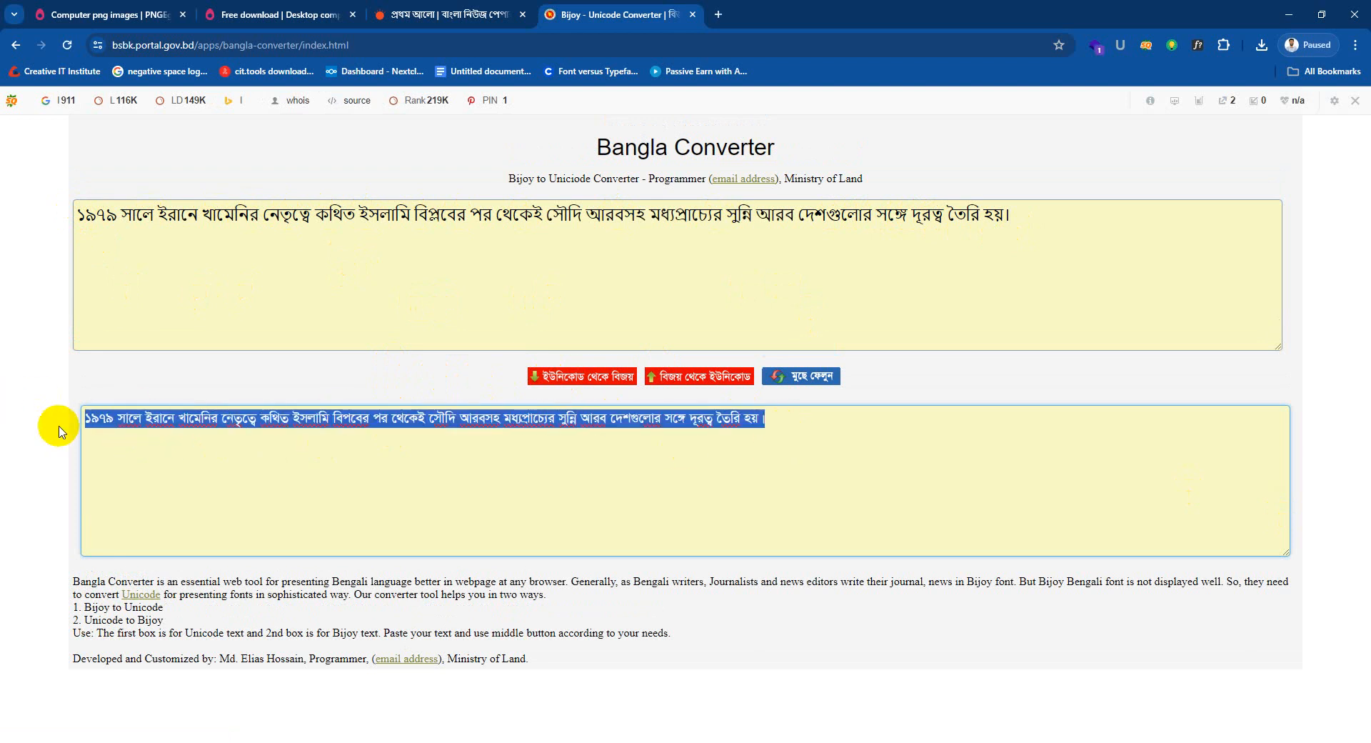
Step: Switch to Illustrator, dismissing the script error on the desktop, and paste the converted Bengali paragraph as new SutonnyMJ point text beside the film strip
click(1289, 14)
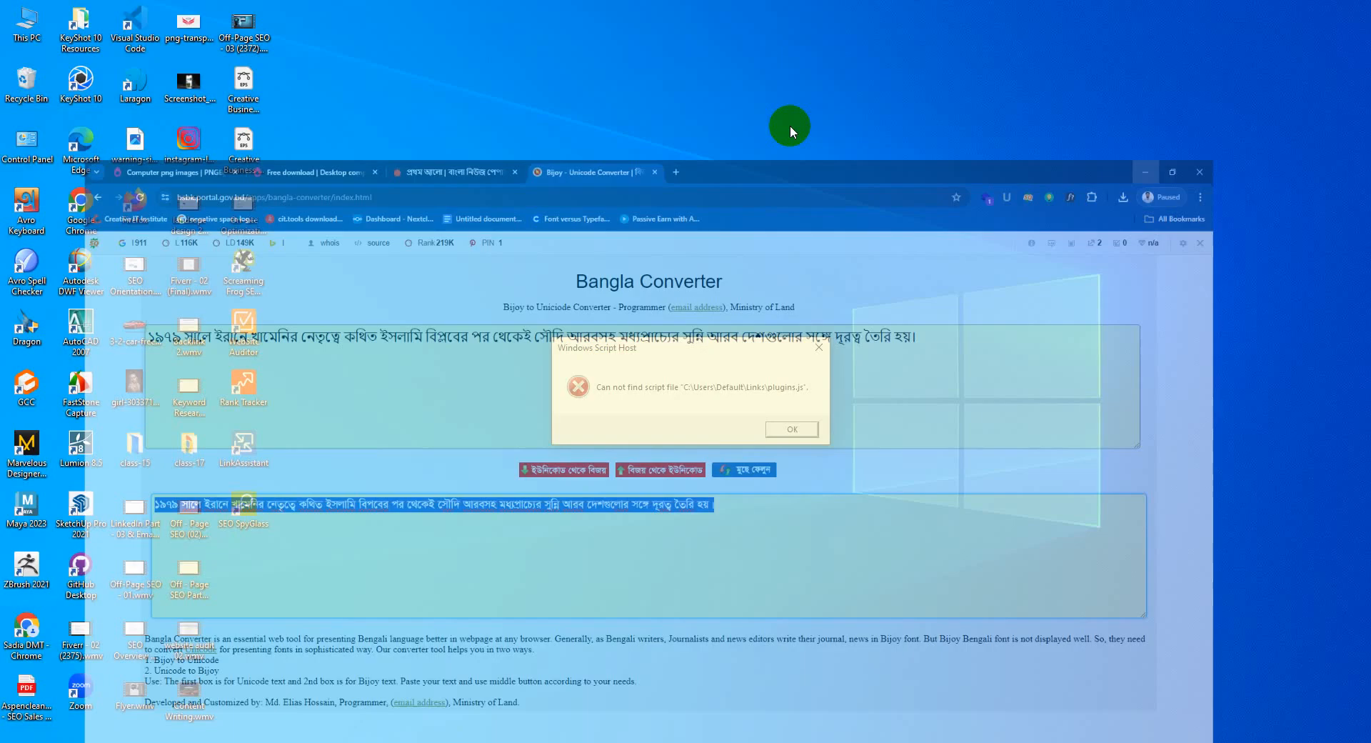
click(785, 428)
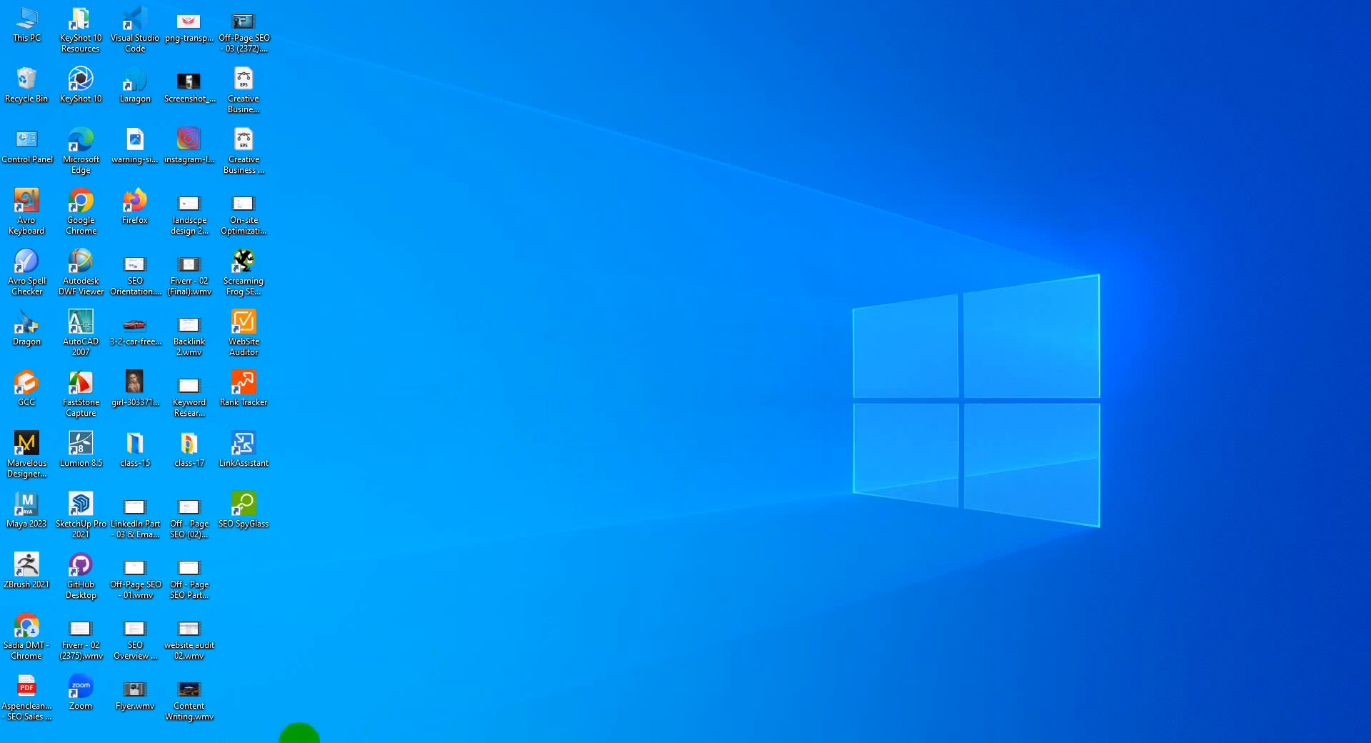
click(270, 742)
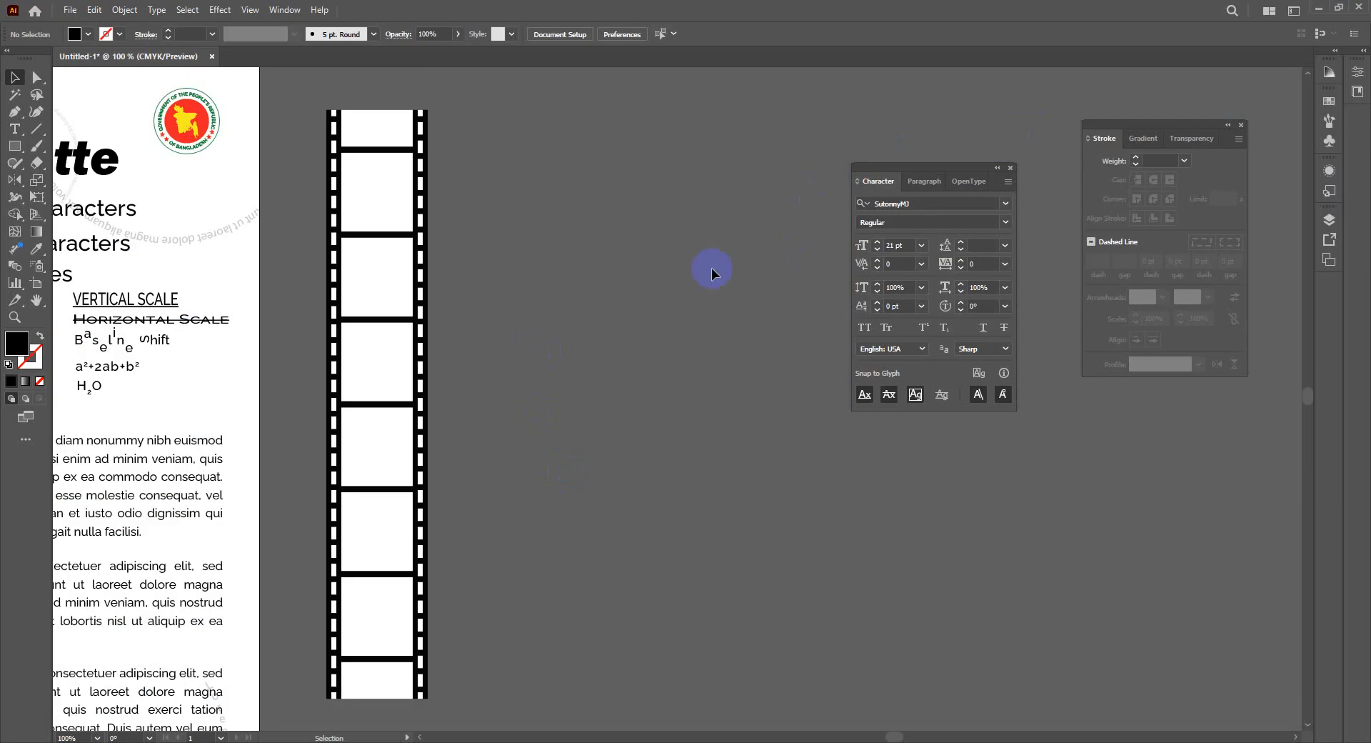
click(14, 128)
click(552, 284)
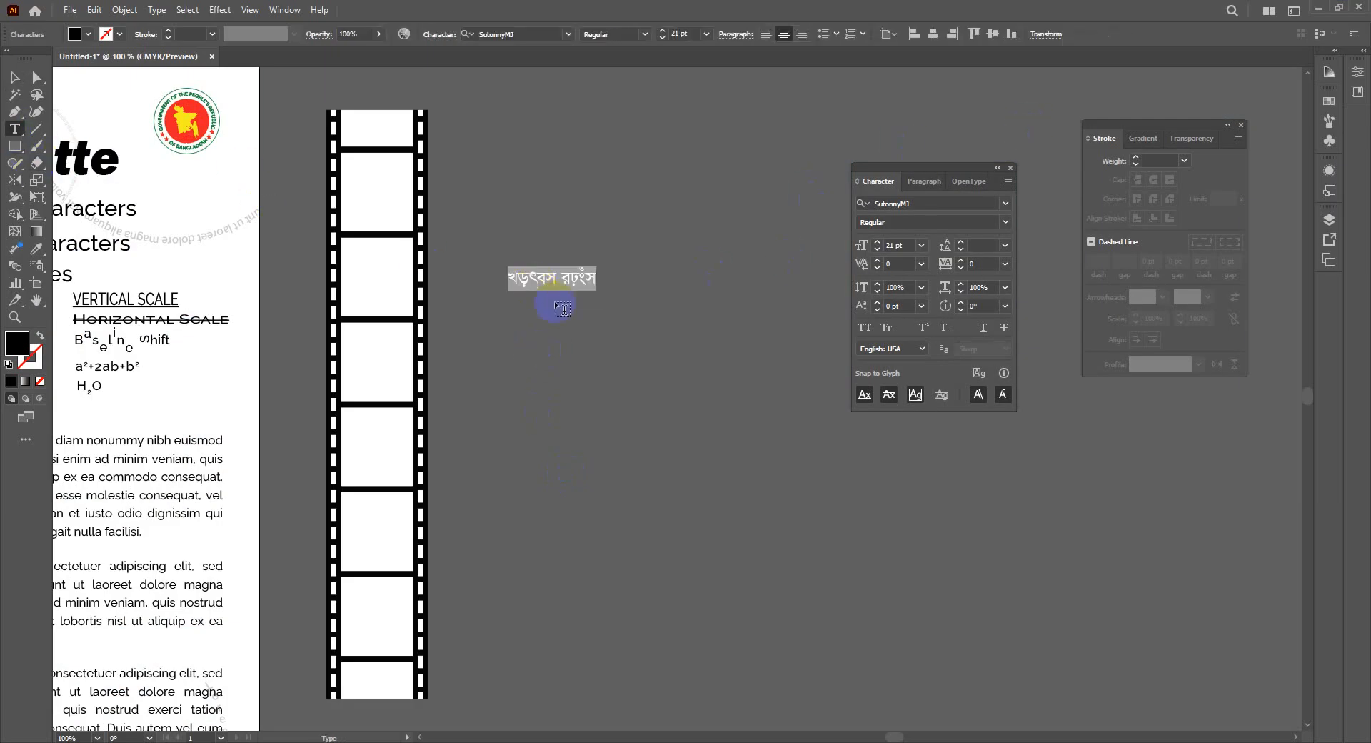
key(ctrl+v)
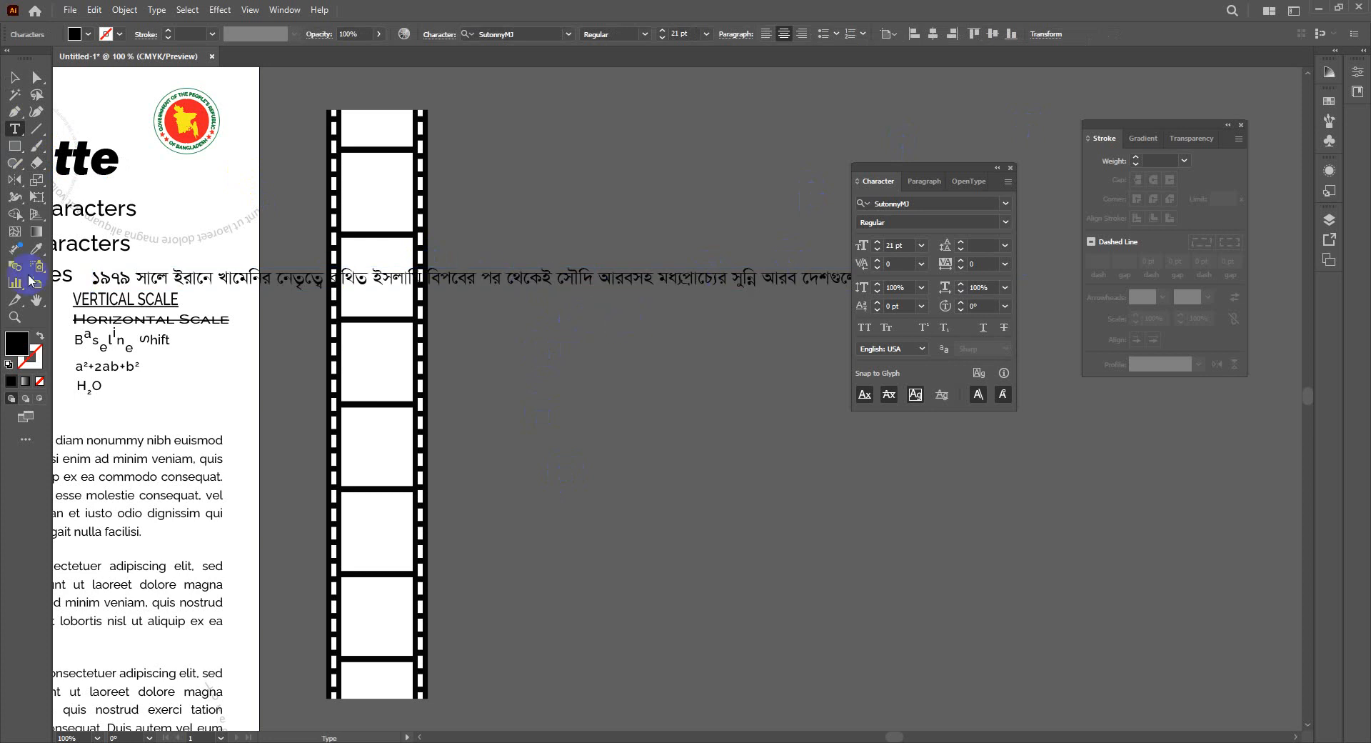
Step: Move the pasted Bengali text line down and to the right so it clears the film strip
click(14, 77)
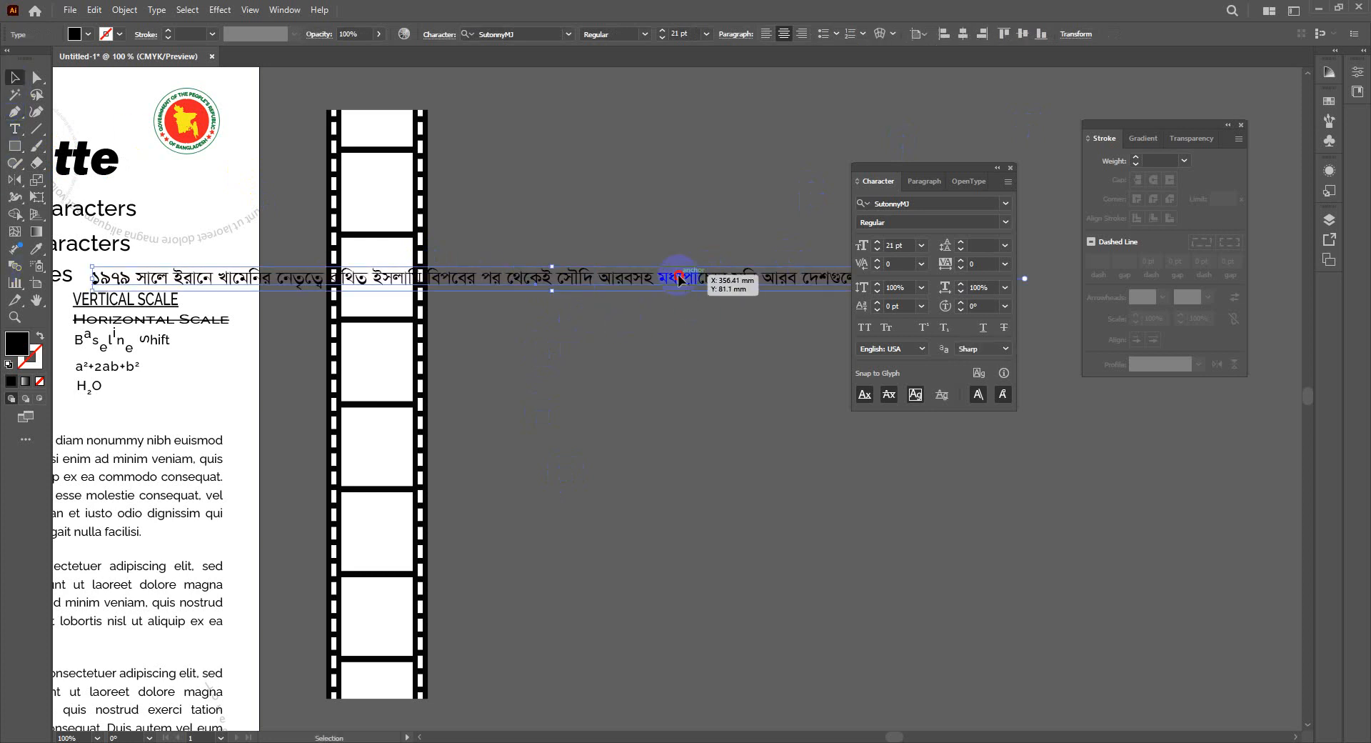
drag(678, 279, 942, 494)
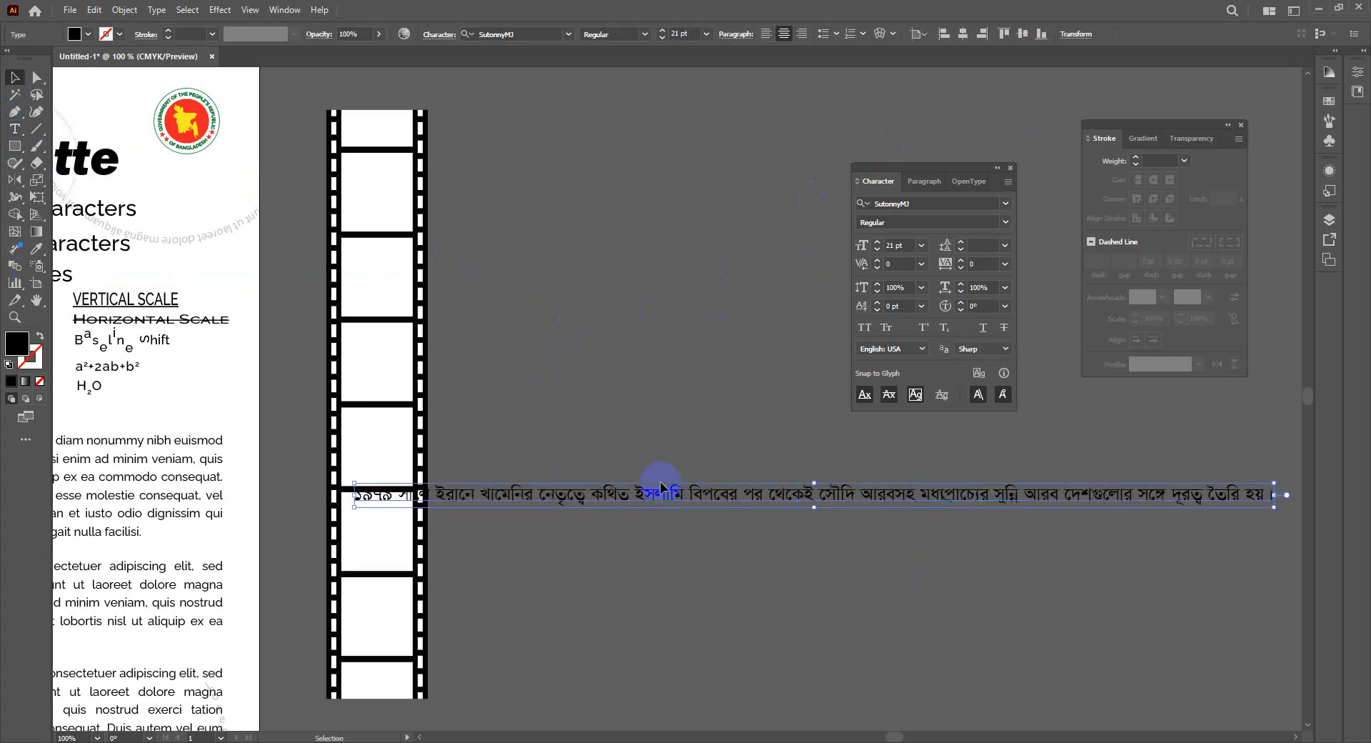
drag(662, 493, 693, 482)
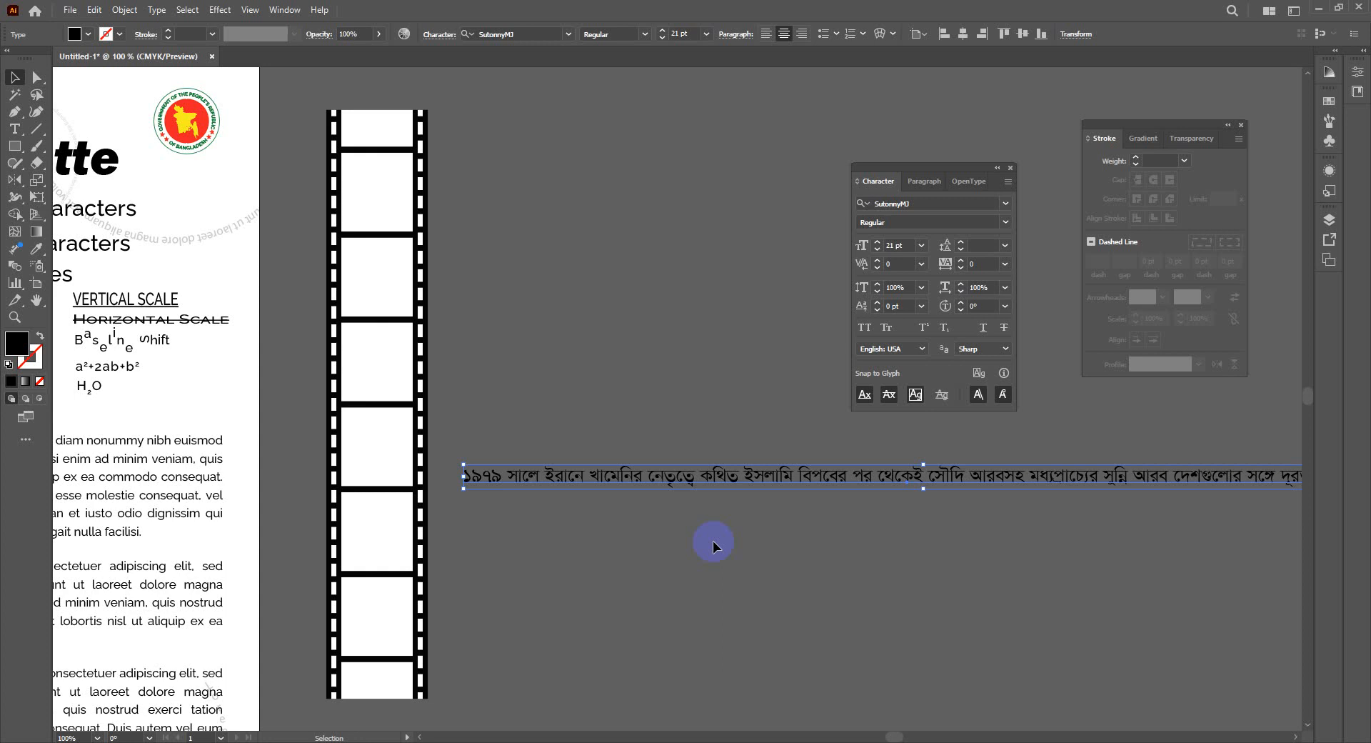
Step: Break the Bengali paragraph into two lines before "সৌদি" and move it closer to the film strip
double_click(941, 476)
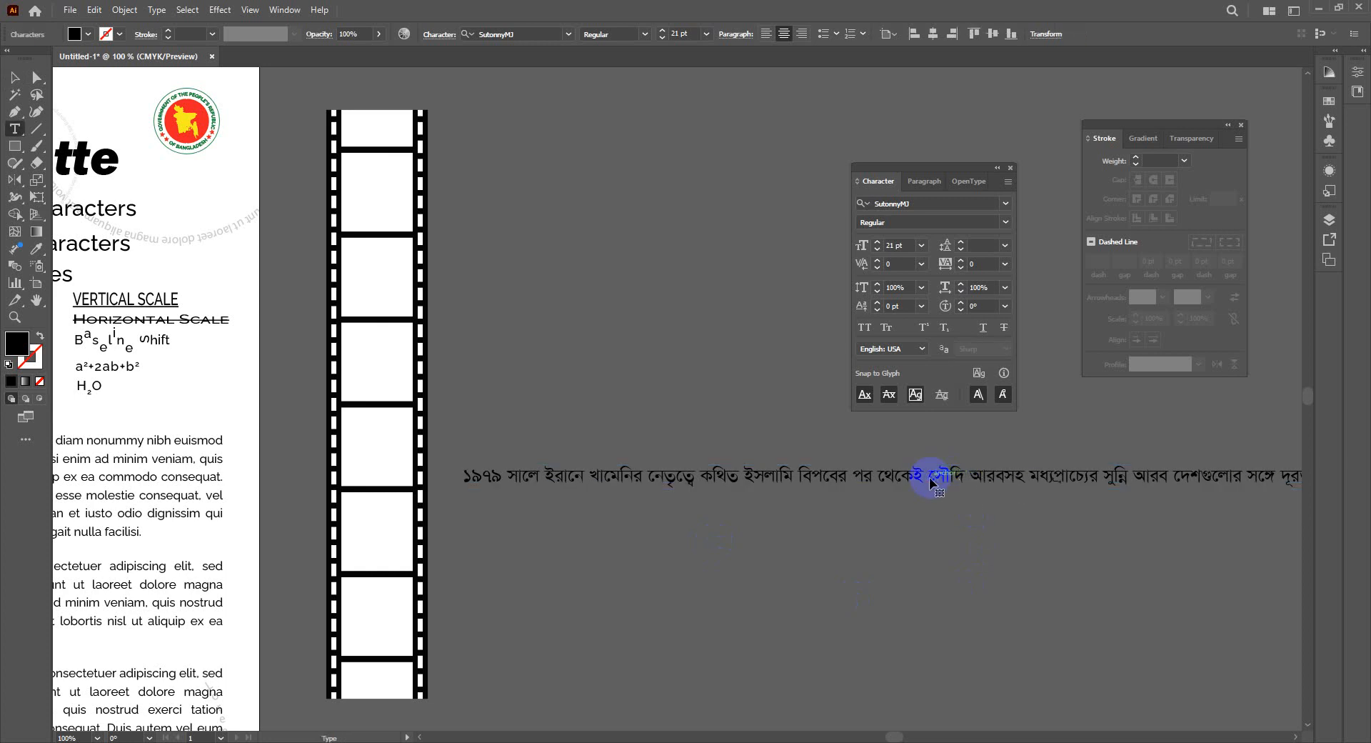
key(Return)
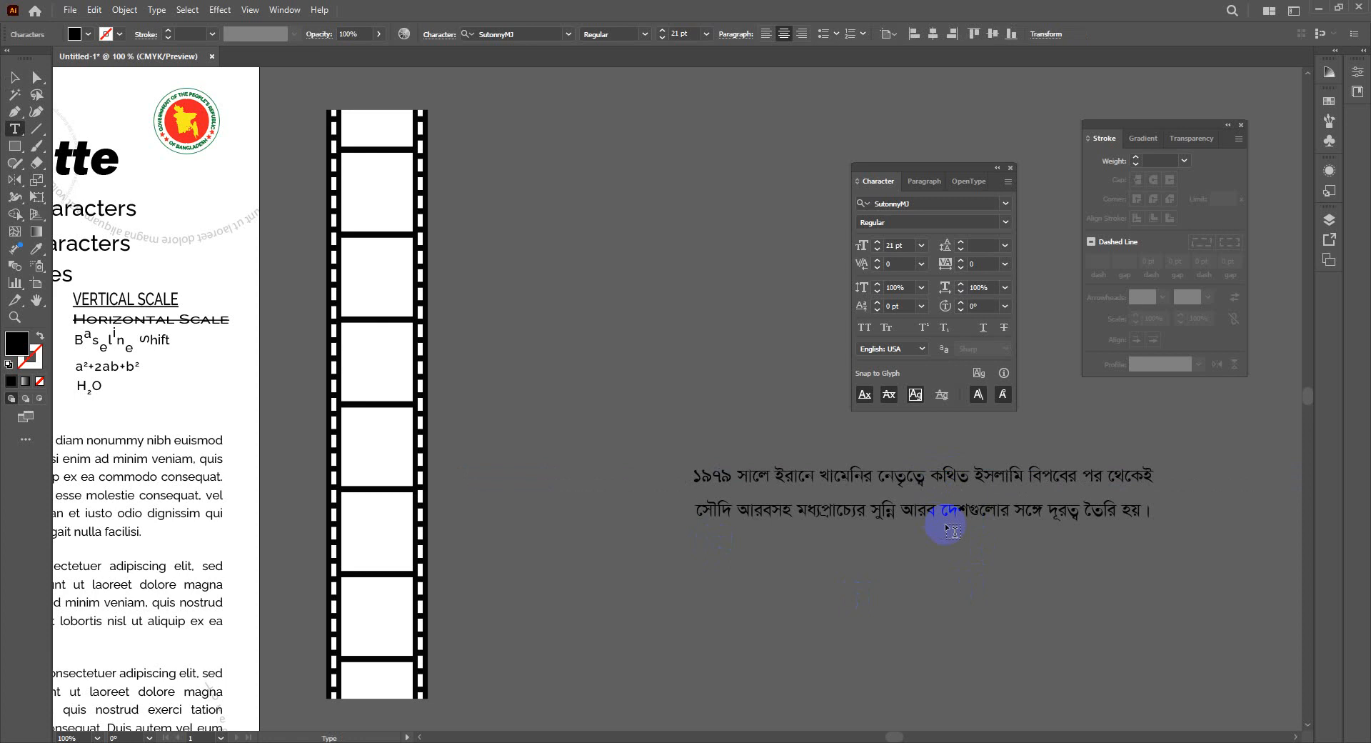
click(1145, 686)
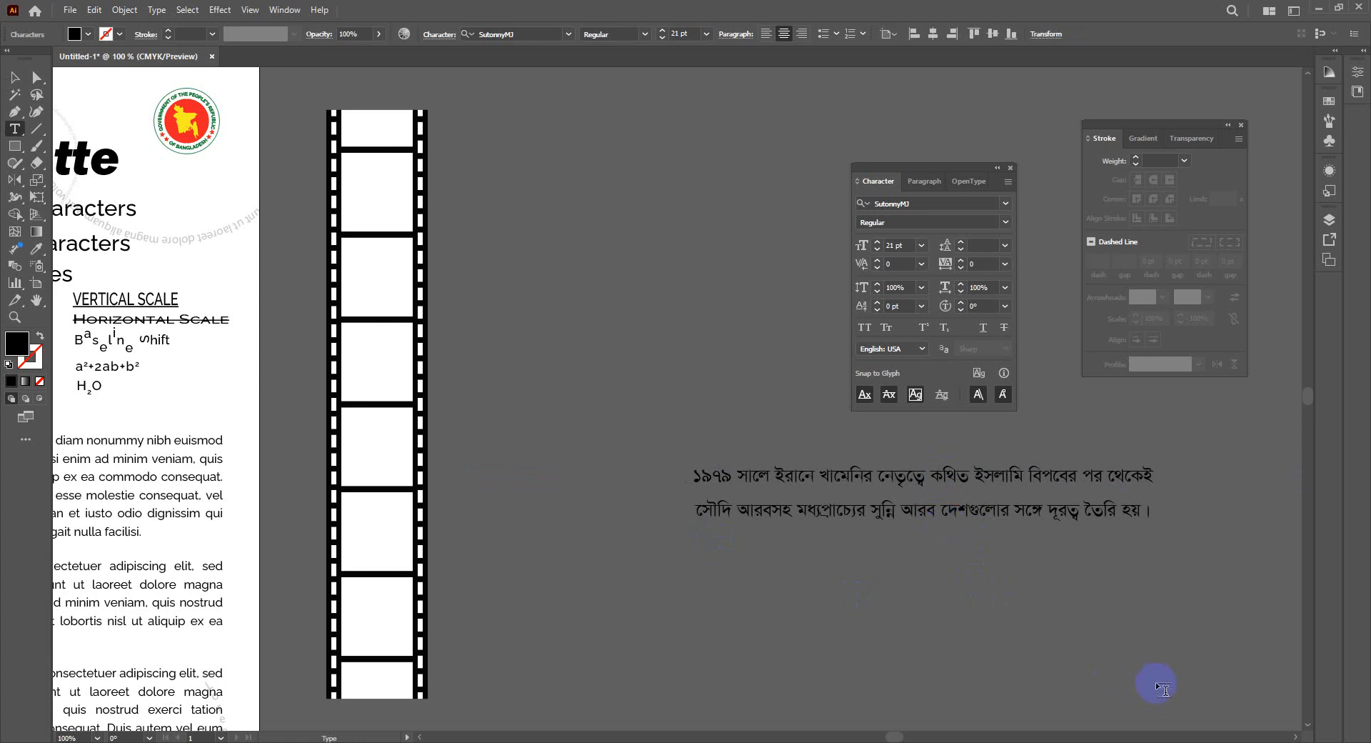
click(13, 78)
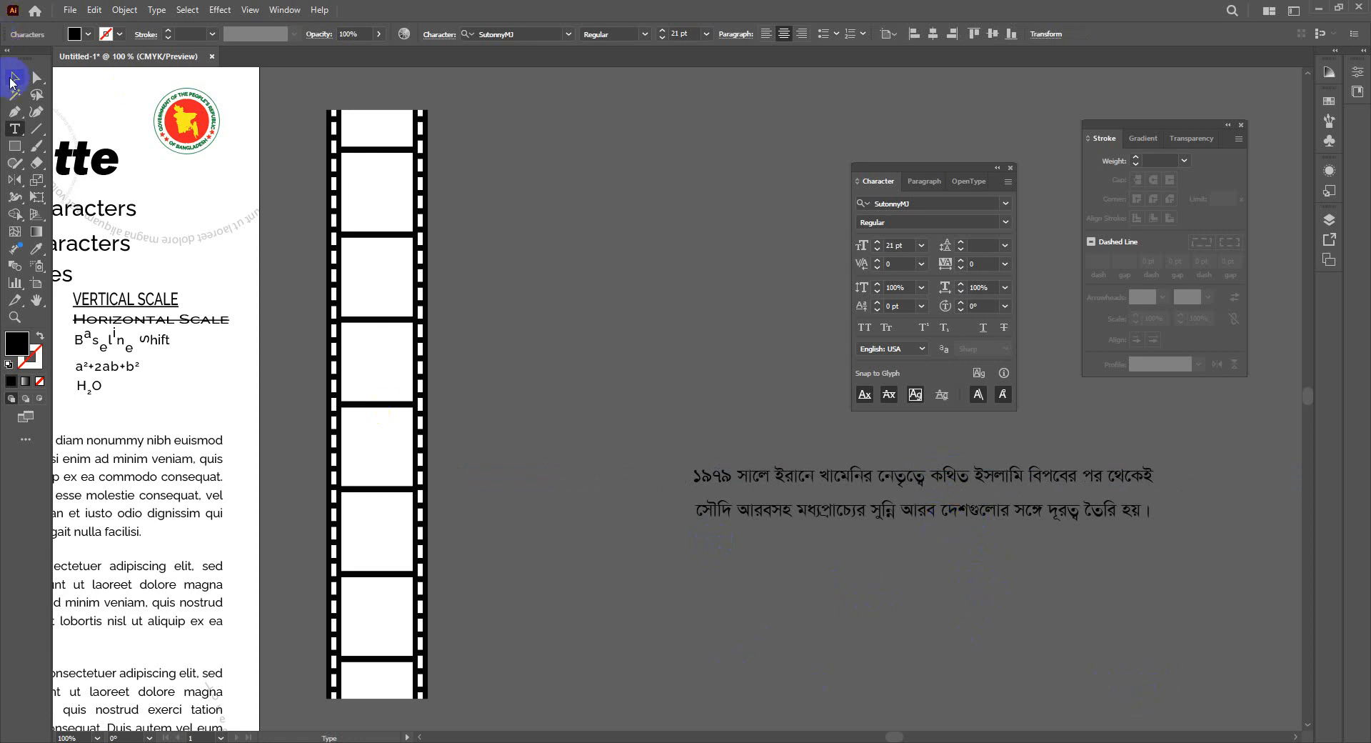
click(641, 357)
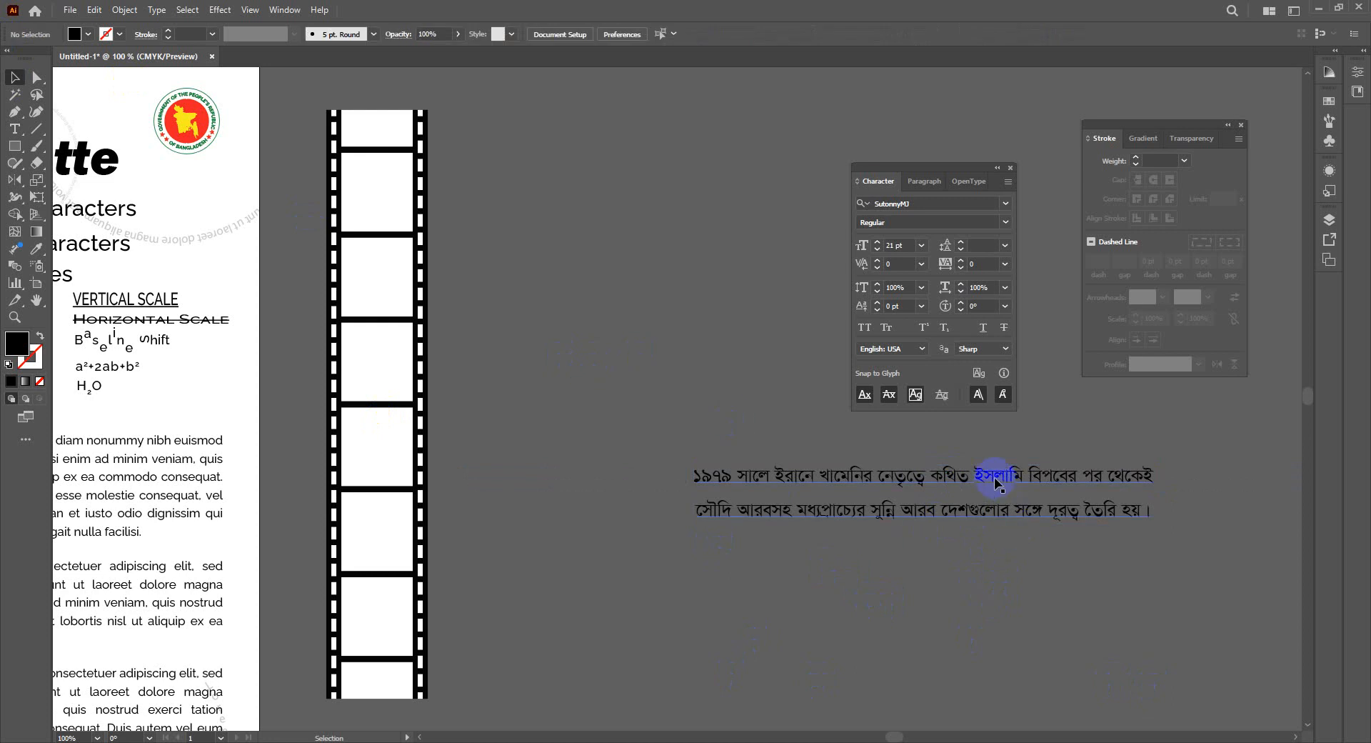
drag(998, 515, 818, 562)
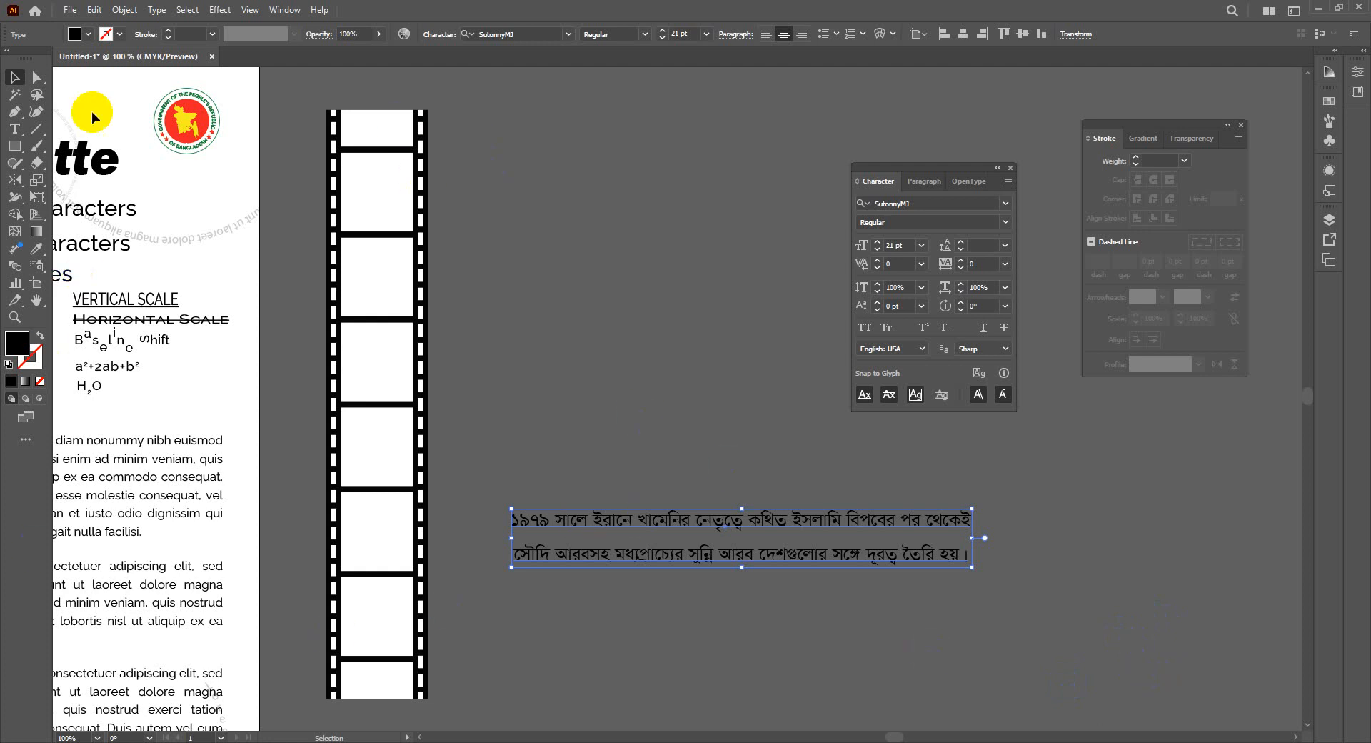
Step: Close Illustrator without saving the changes to the Untitled-1 document
click(1361, 9)
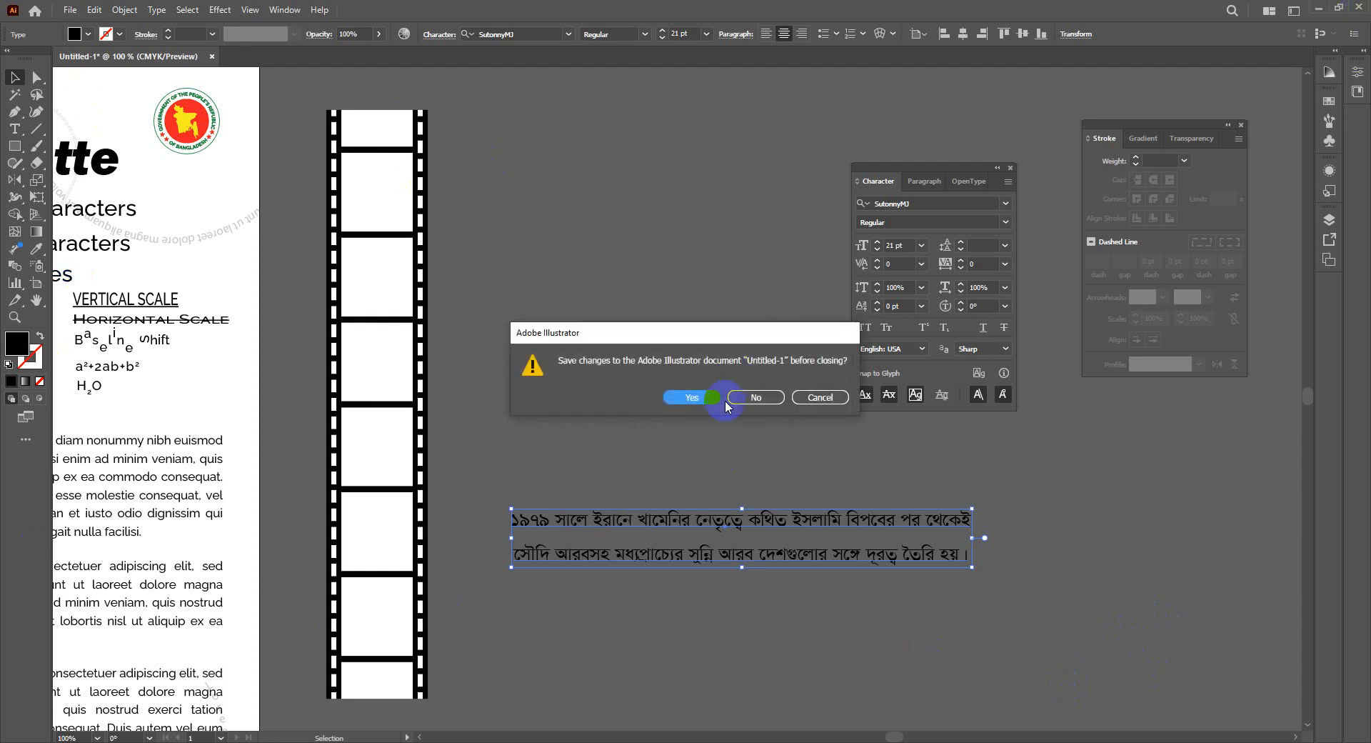
click(908, 398)
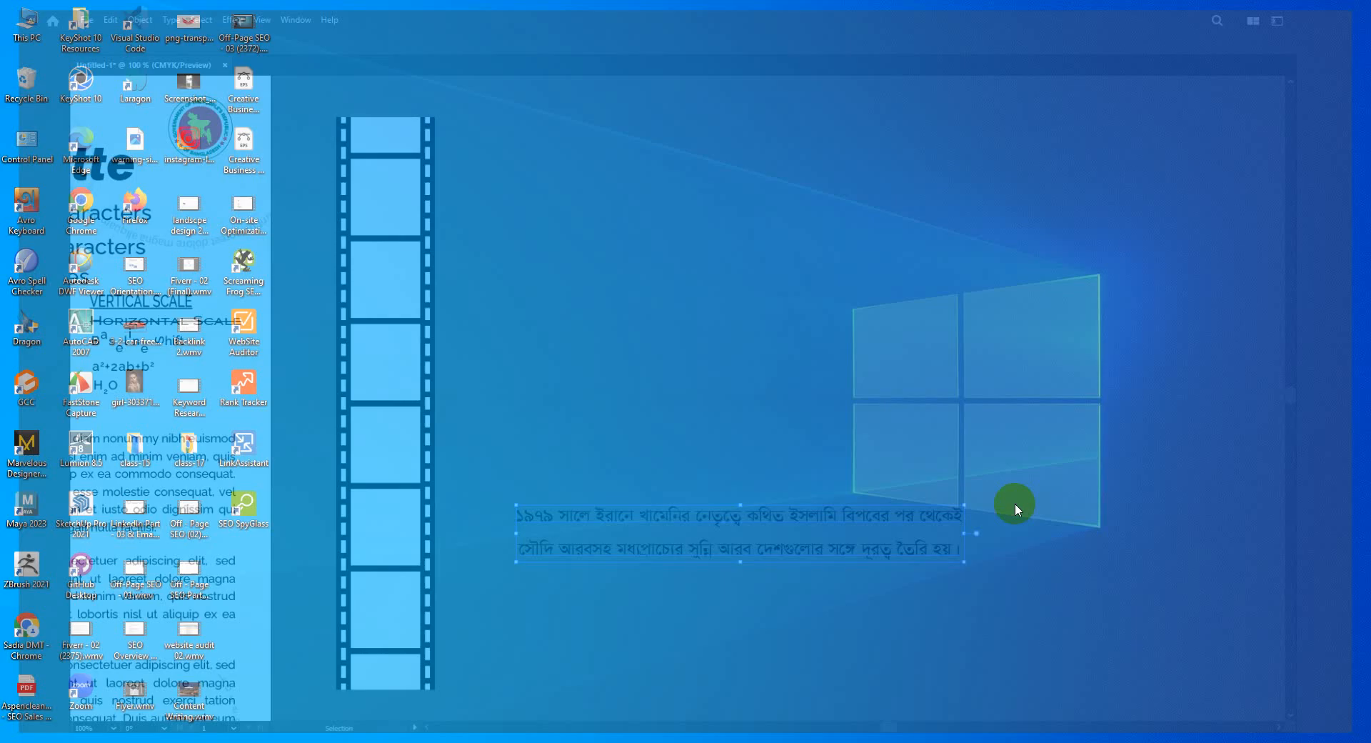